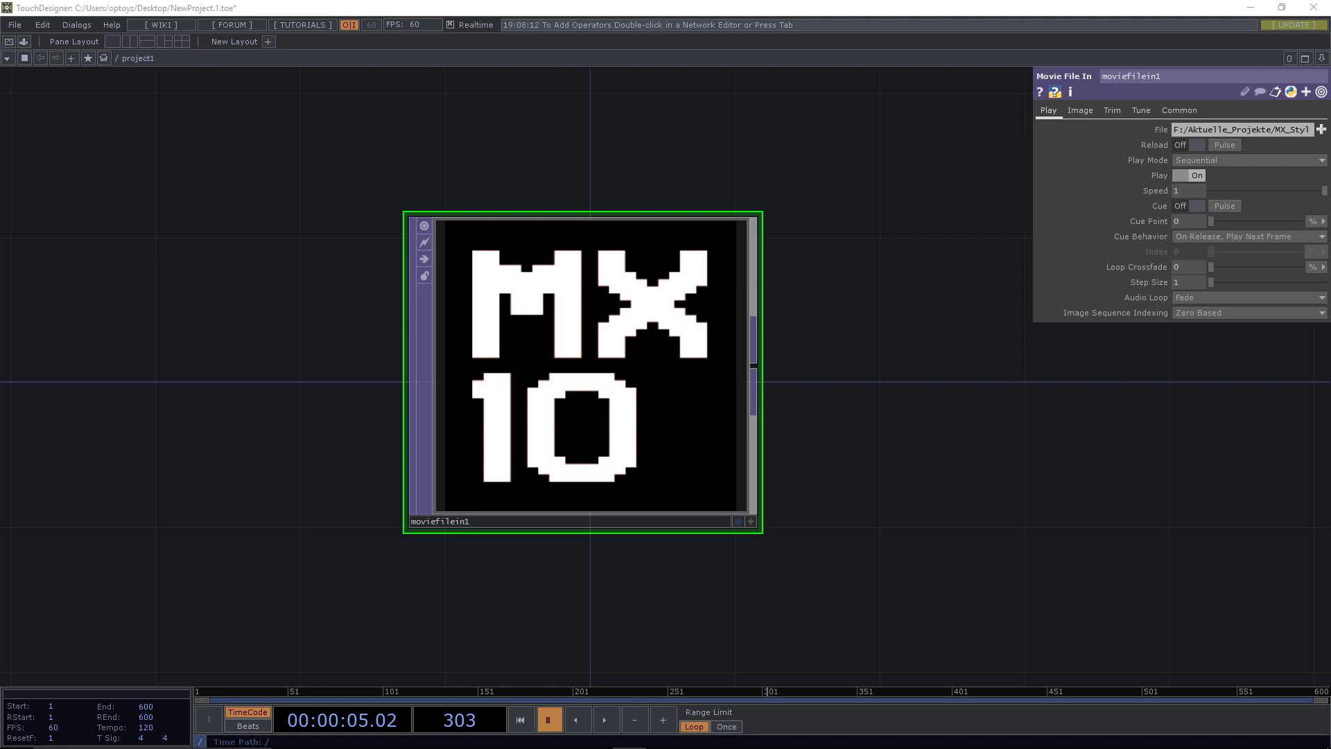
left_click_drag(0, 226, 316, 162)
double_click(315, 161)
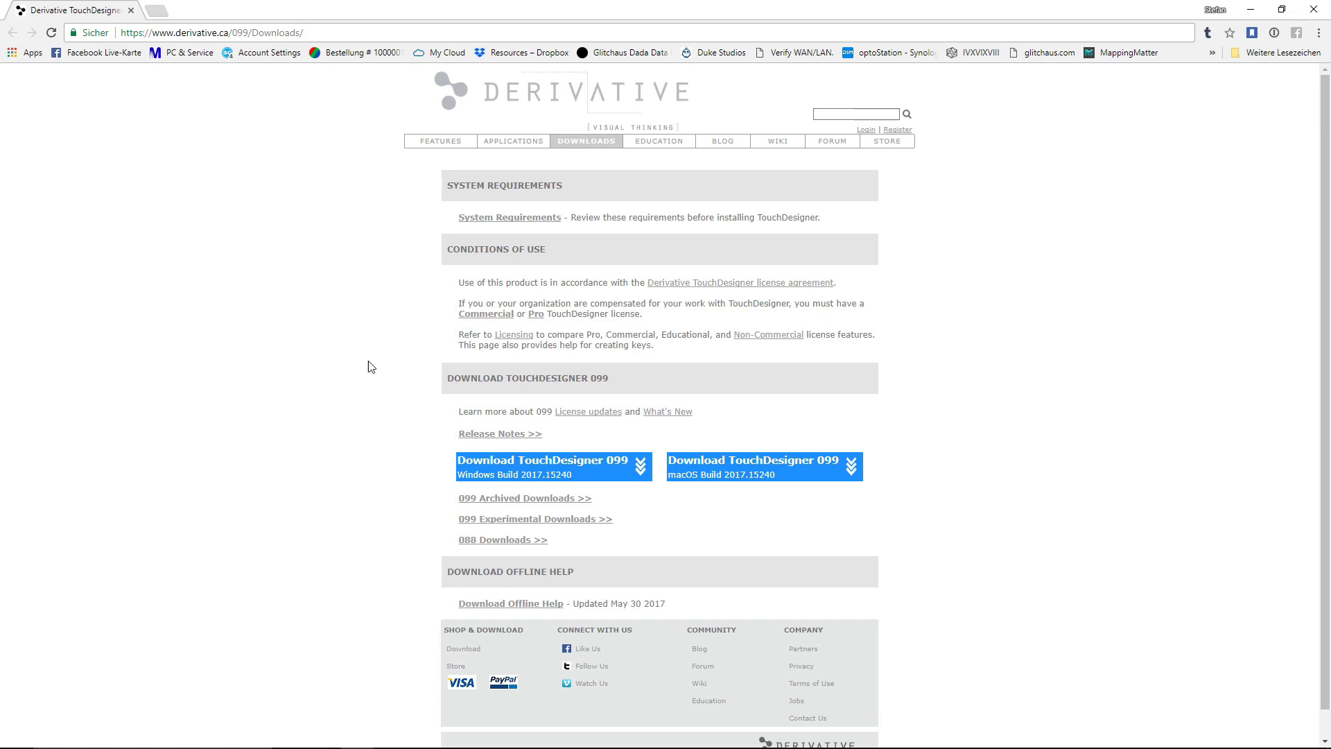
left_click_drag(2, 138, 364, 170)
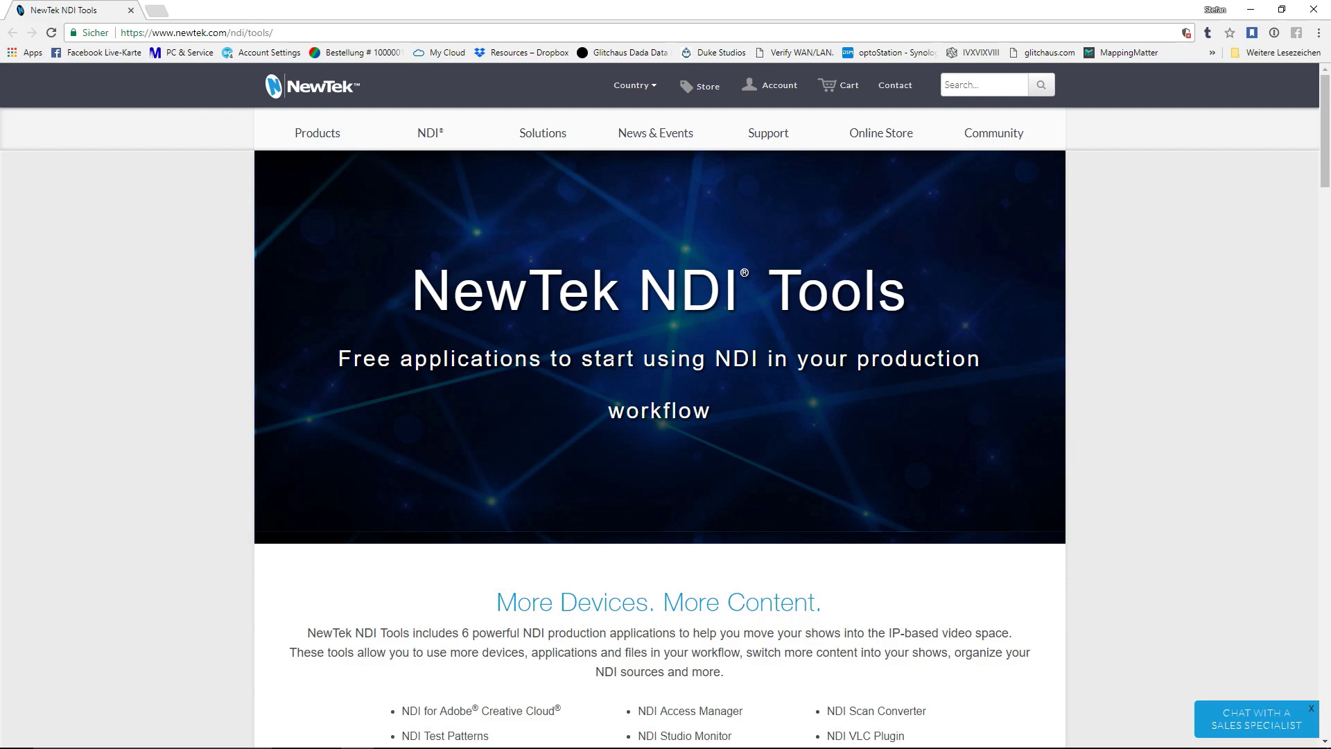
Review the NewTek NDI Tools page, from the application descriptions to the download options and the list of tools for Windows.
scroll(613, 372, "down", 15)
scroll(613, 372, "down", 11)
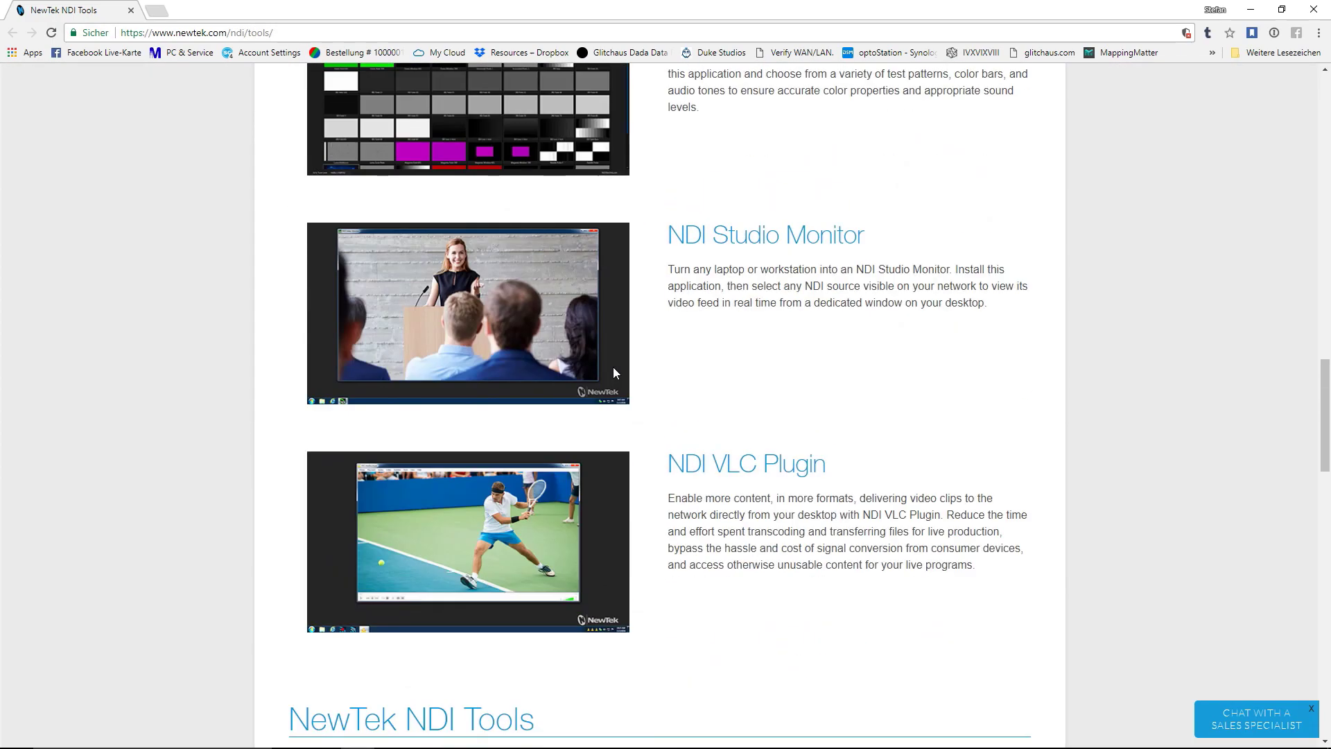
scroll(613, 372, "down", 3)
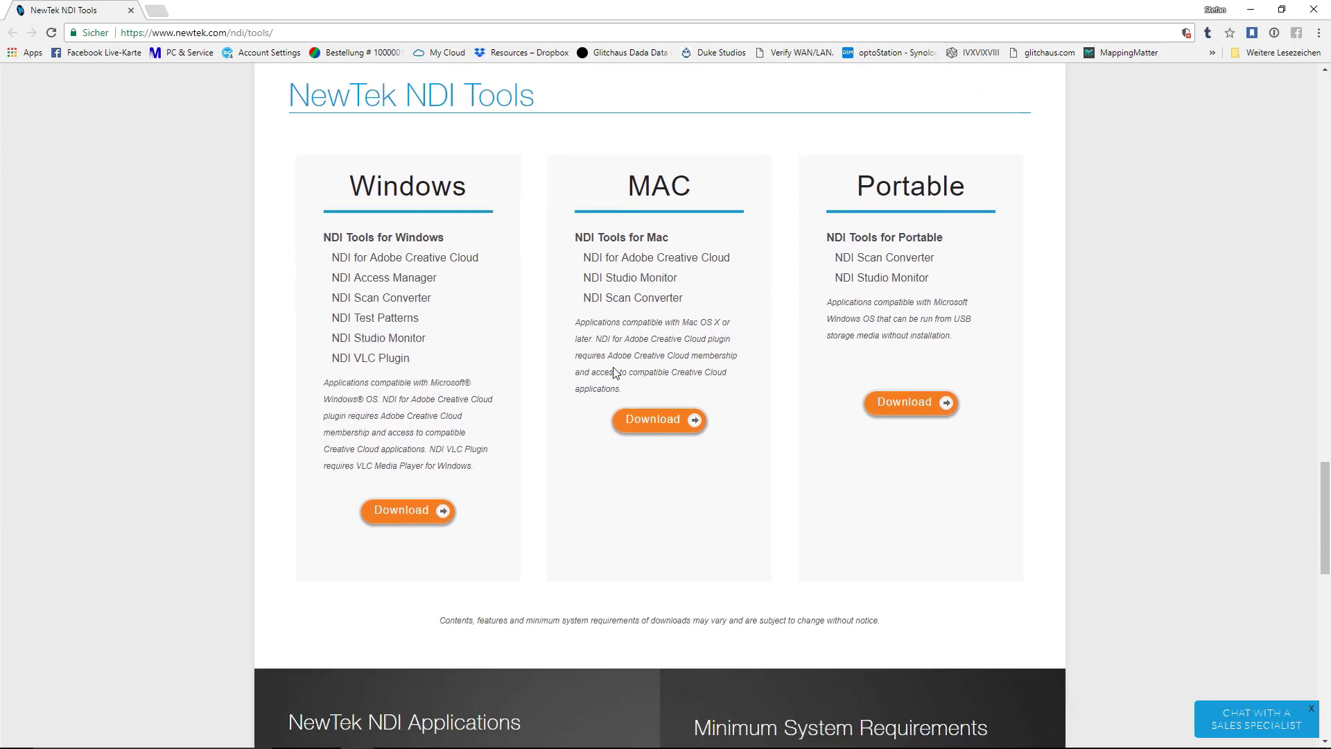
scroll(614, 372, "up", 20)
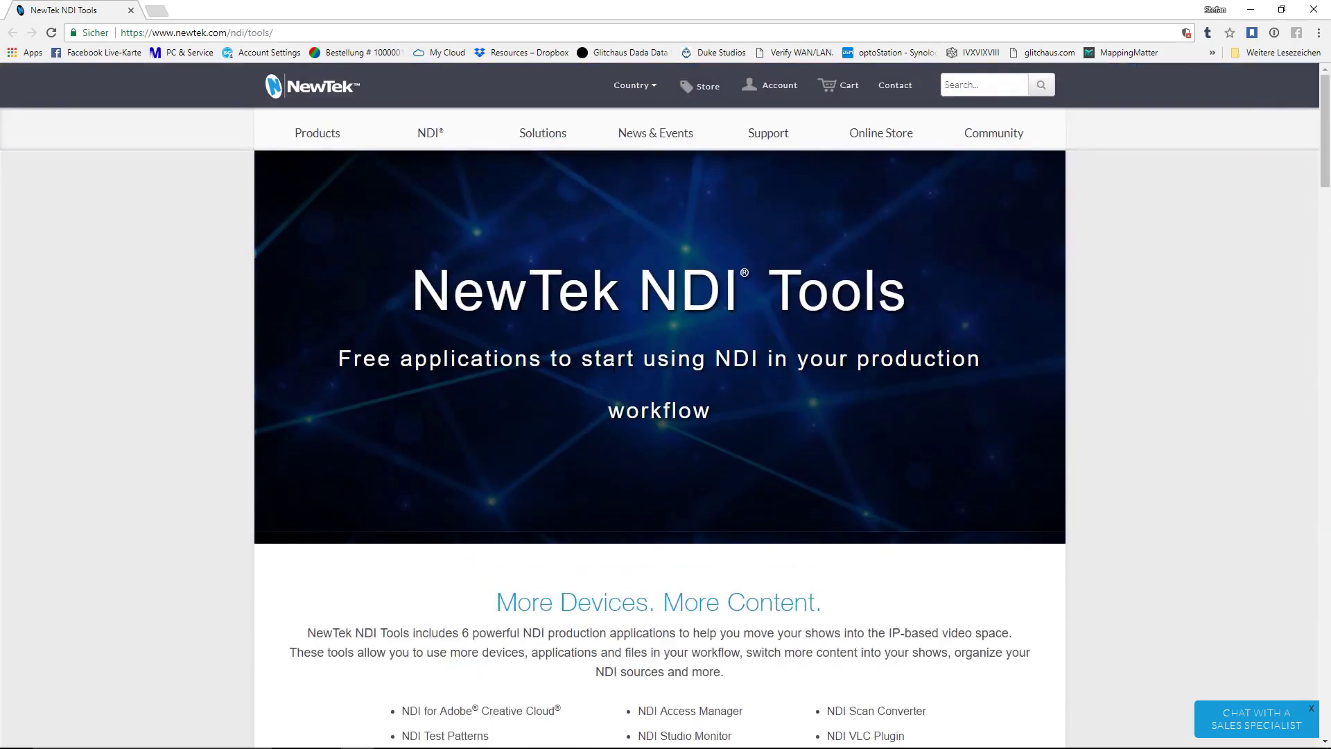
scroll(613, 371, "down", 13)
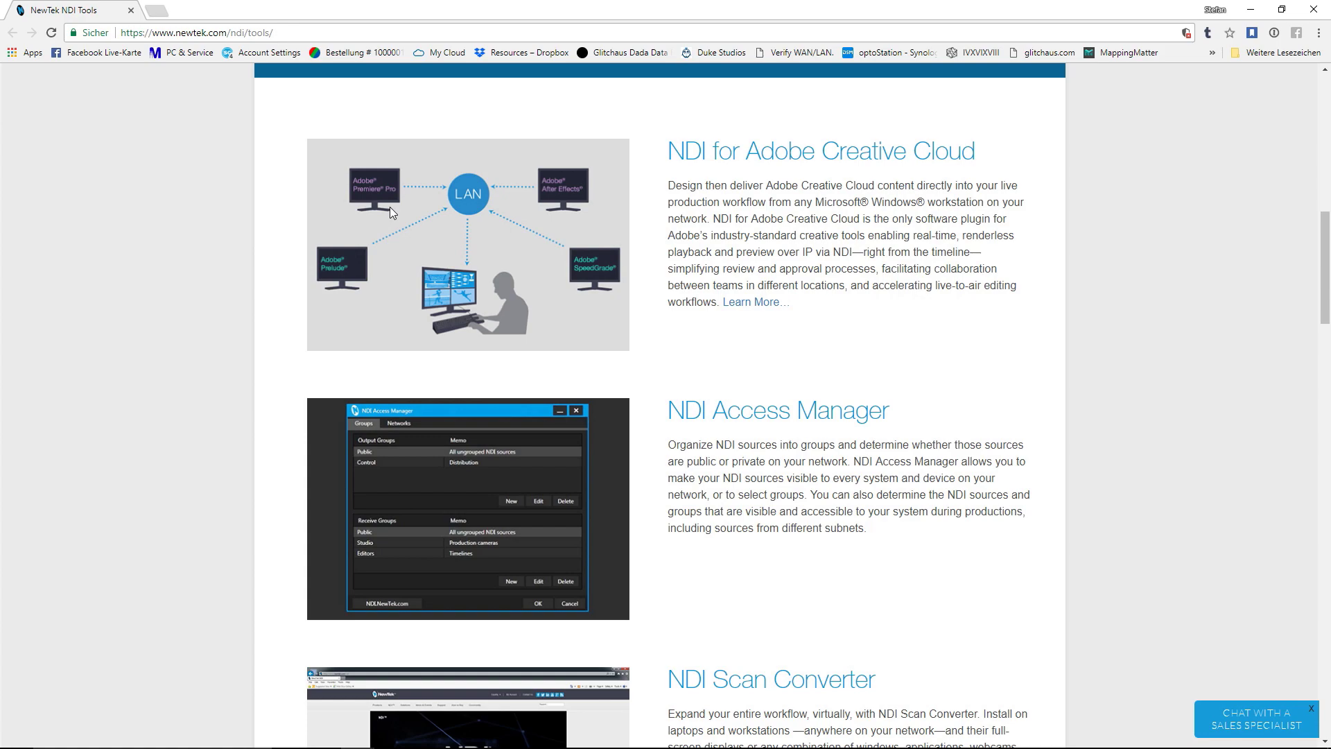
scroll(435, 239, "down", 5)
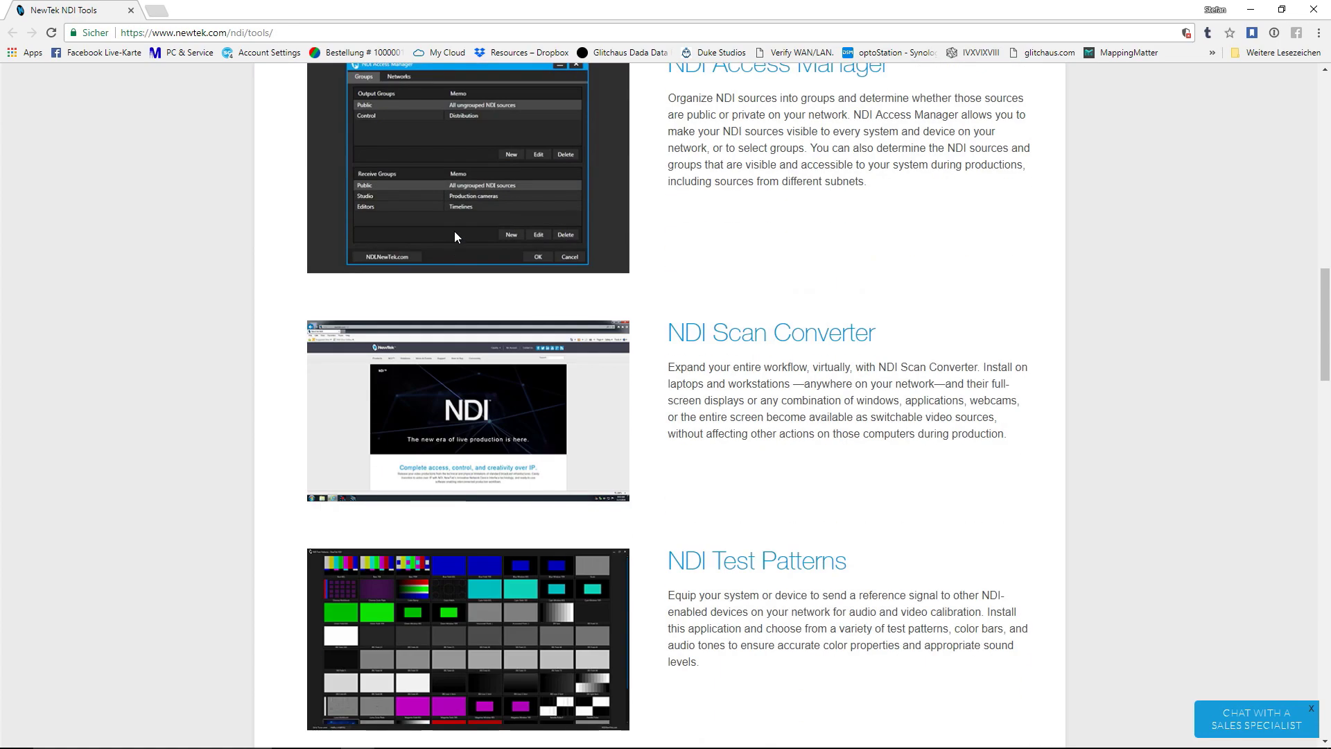
scroll(484, 286, "down", 4)
scroll(484, 286, "down", 12)
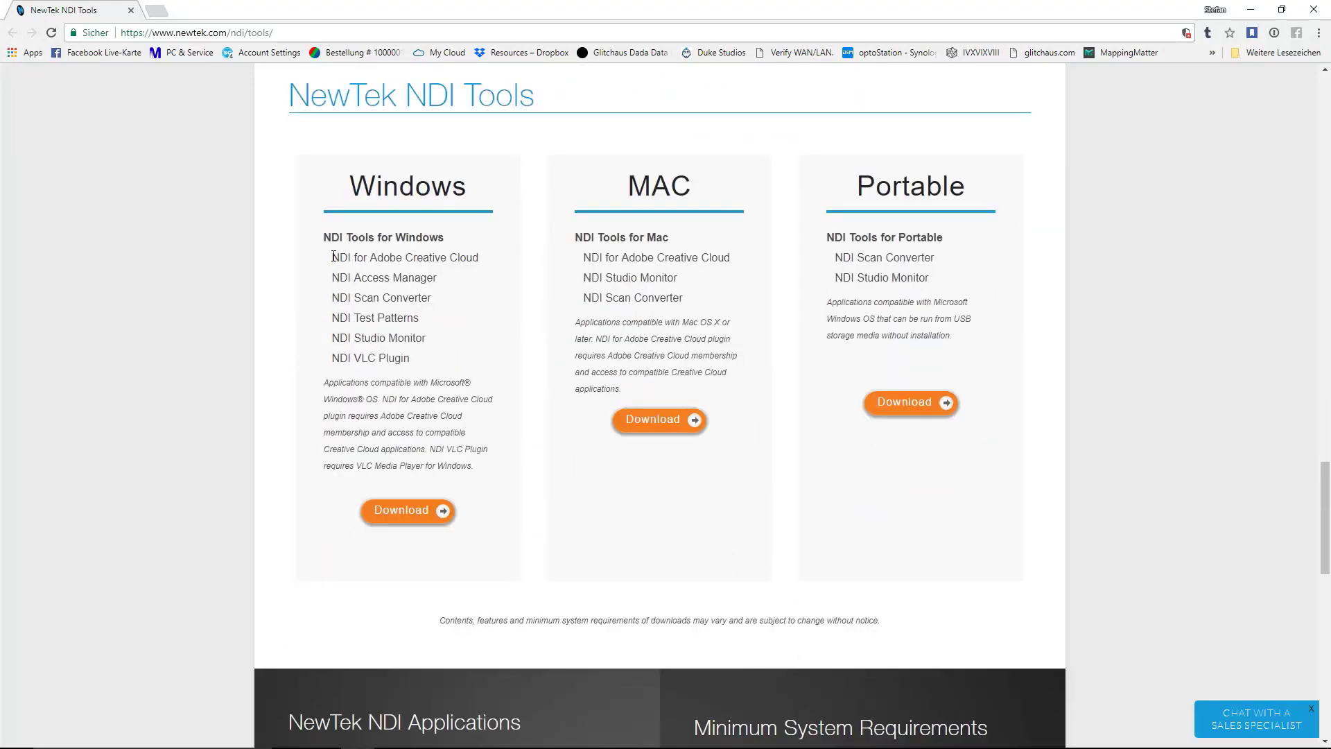
left_click_drag(333, 256, 410, 358)
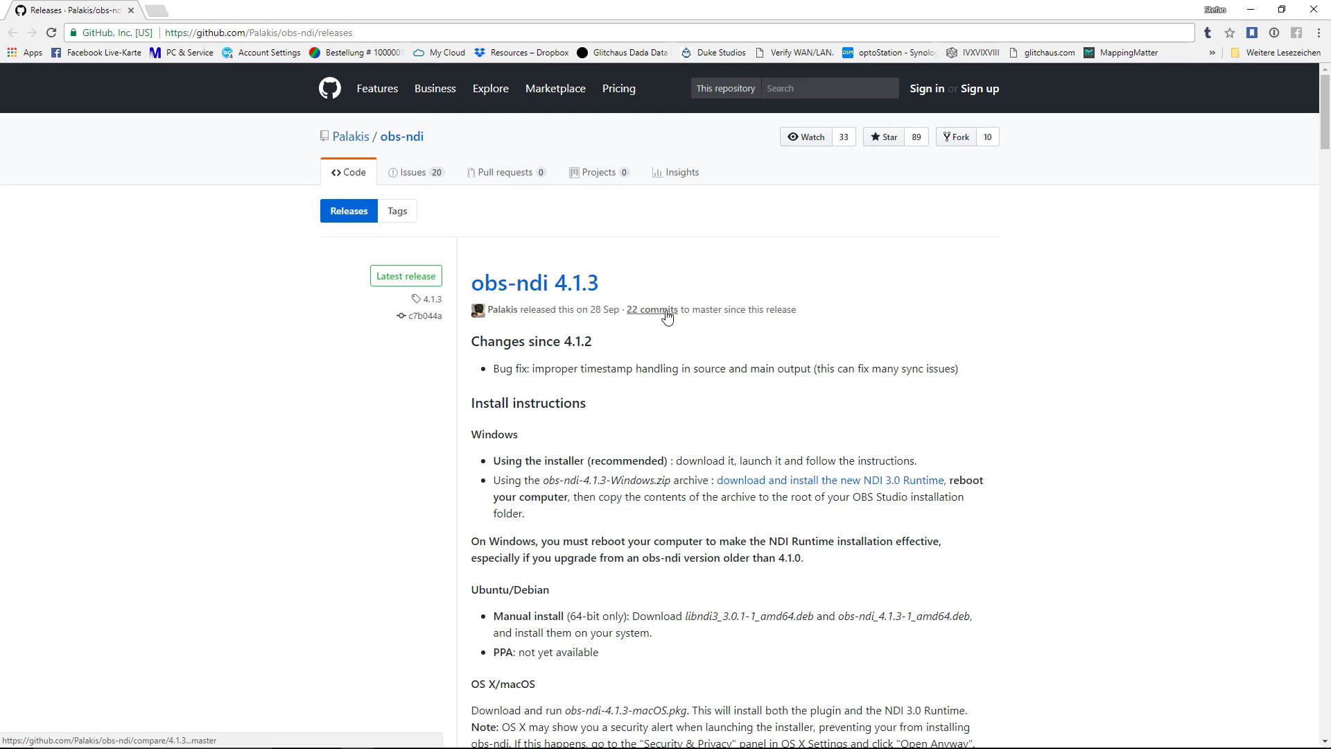
Minimize the obs-ndi, OBS and Derivative download pages to return to the TouchDesigner project.
left_click(1247, 11)
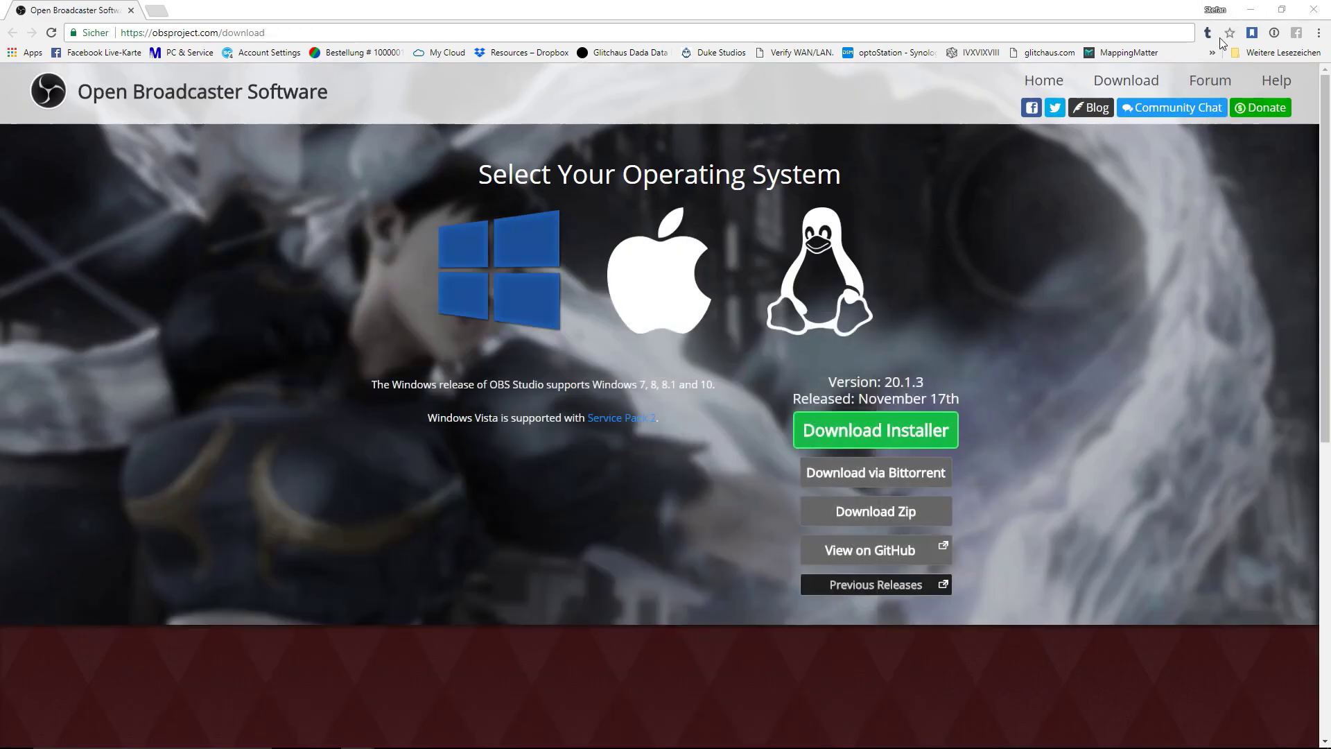
left_click(1252, 14)
left_click(1252, 13)
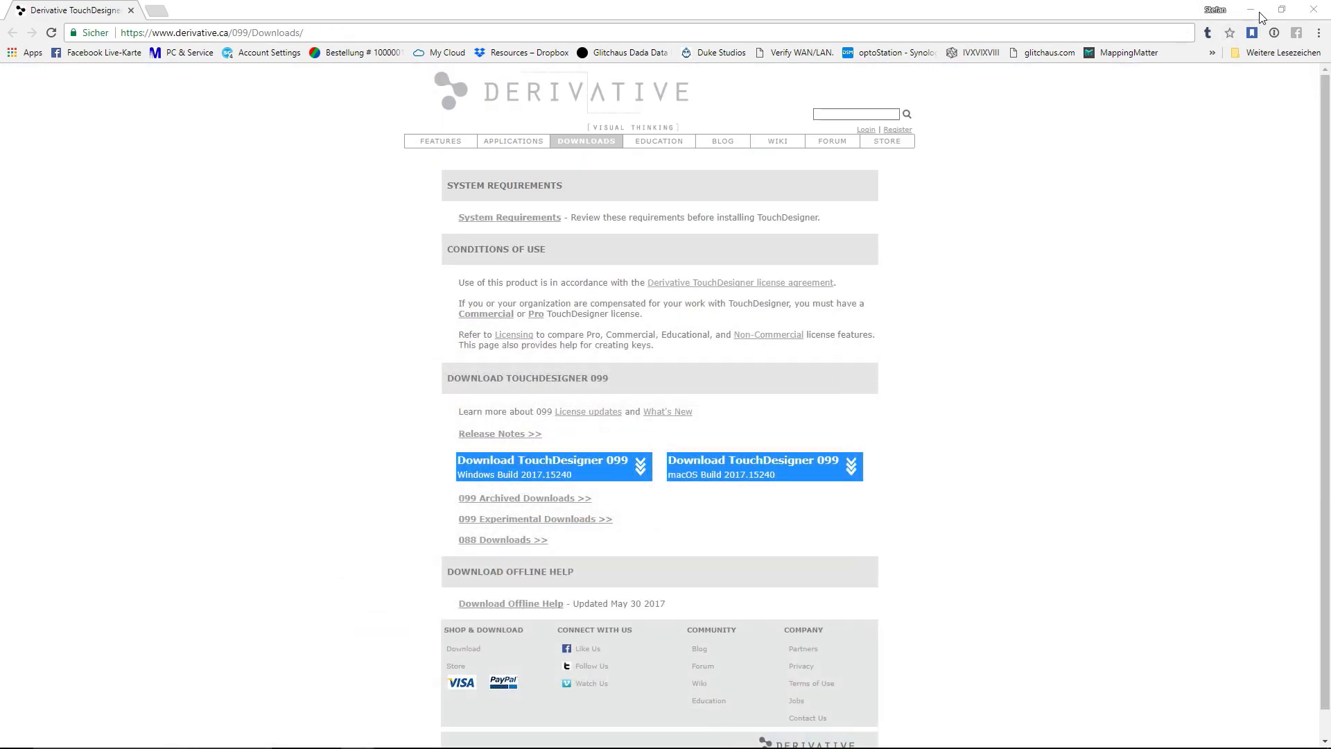
left_click(1253, 11)
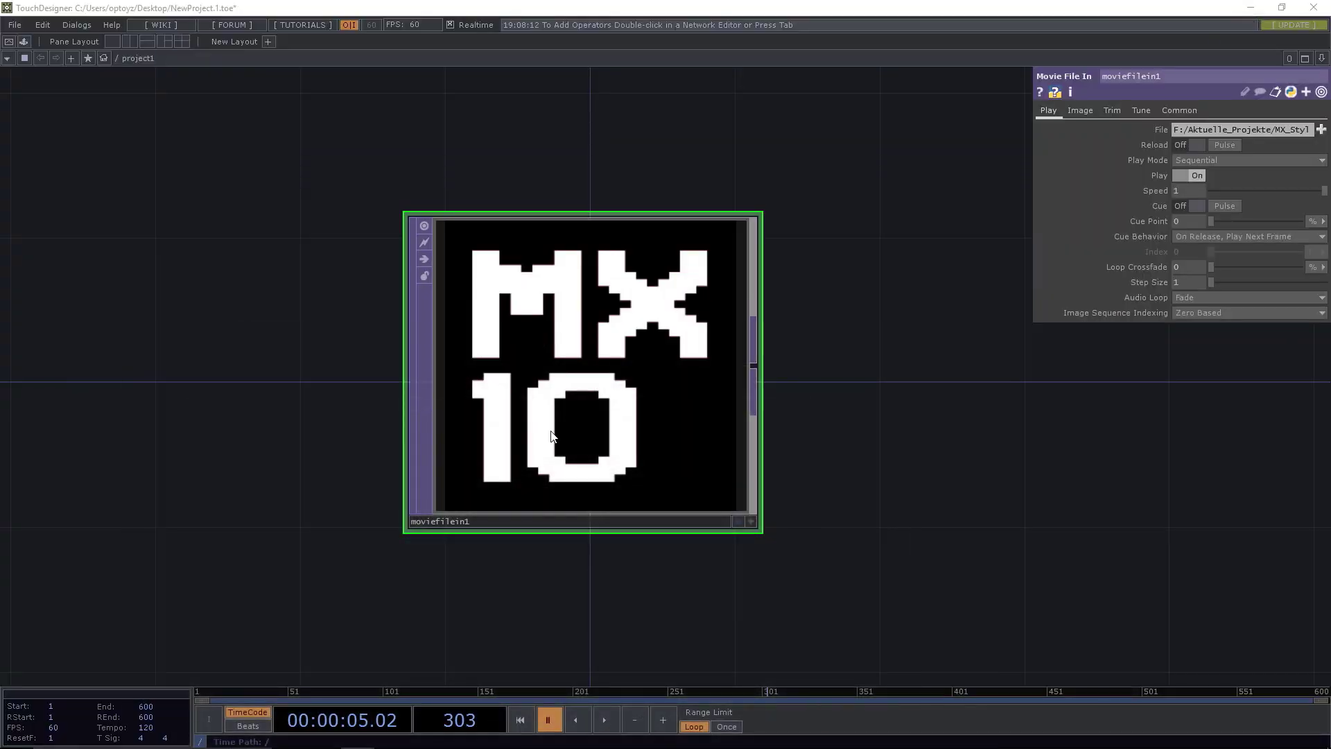
Launch the Test Patterns application from the installed NewTek NDI Tools.
left_click(16, 735)
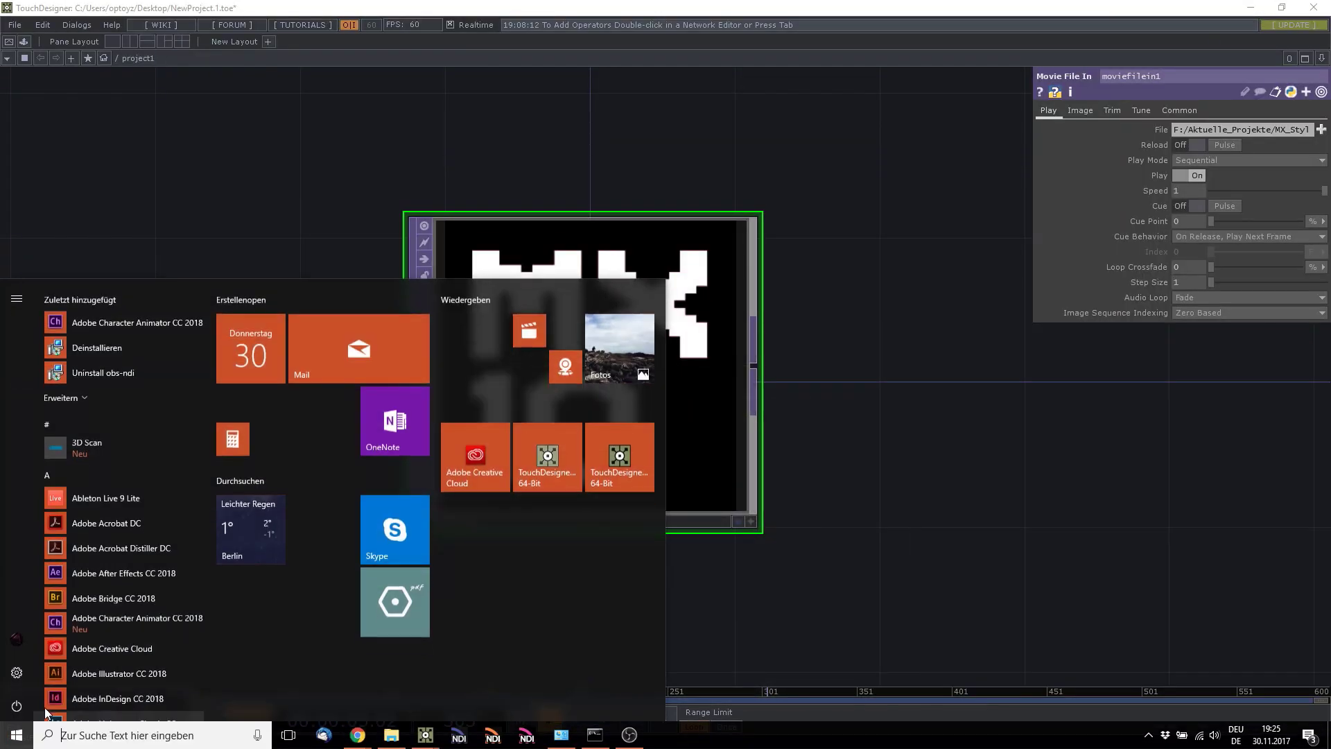
left_click_drag(210, 321, 191, 563)
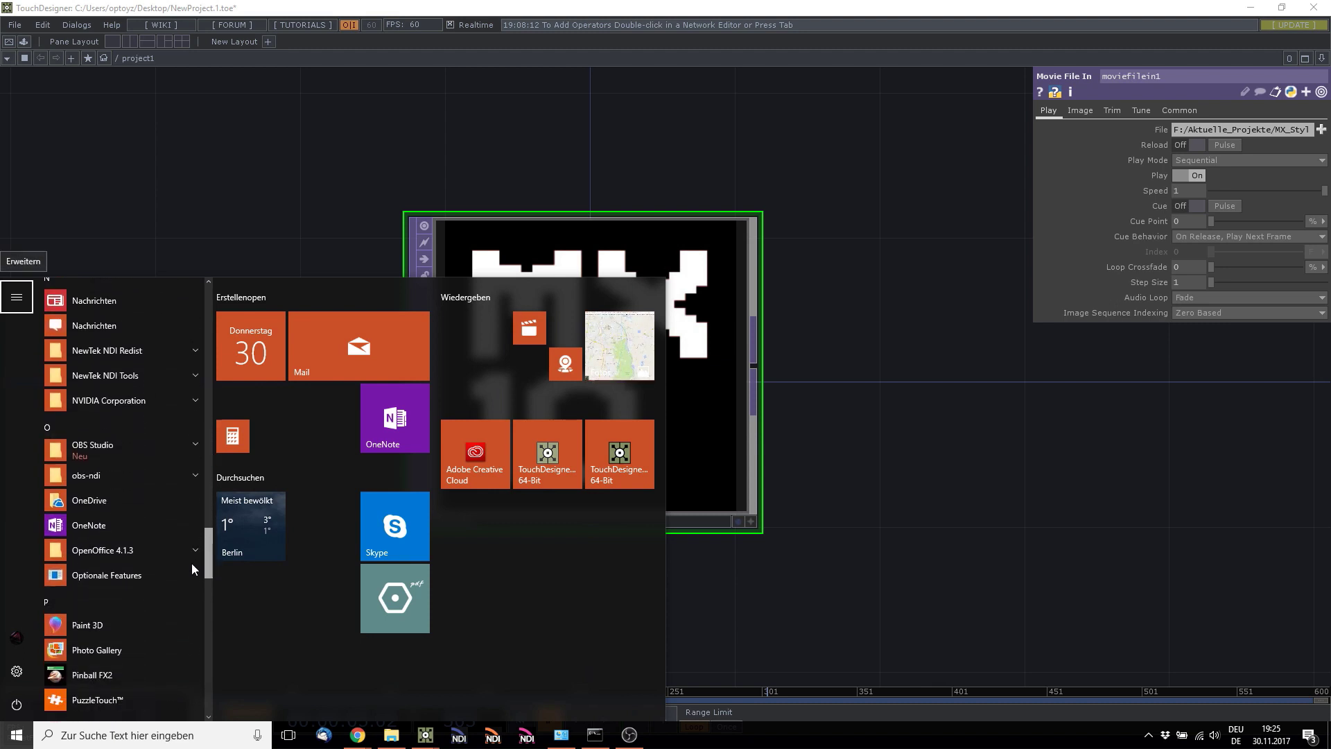
left_click(169, 374)
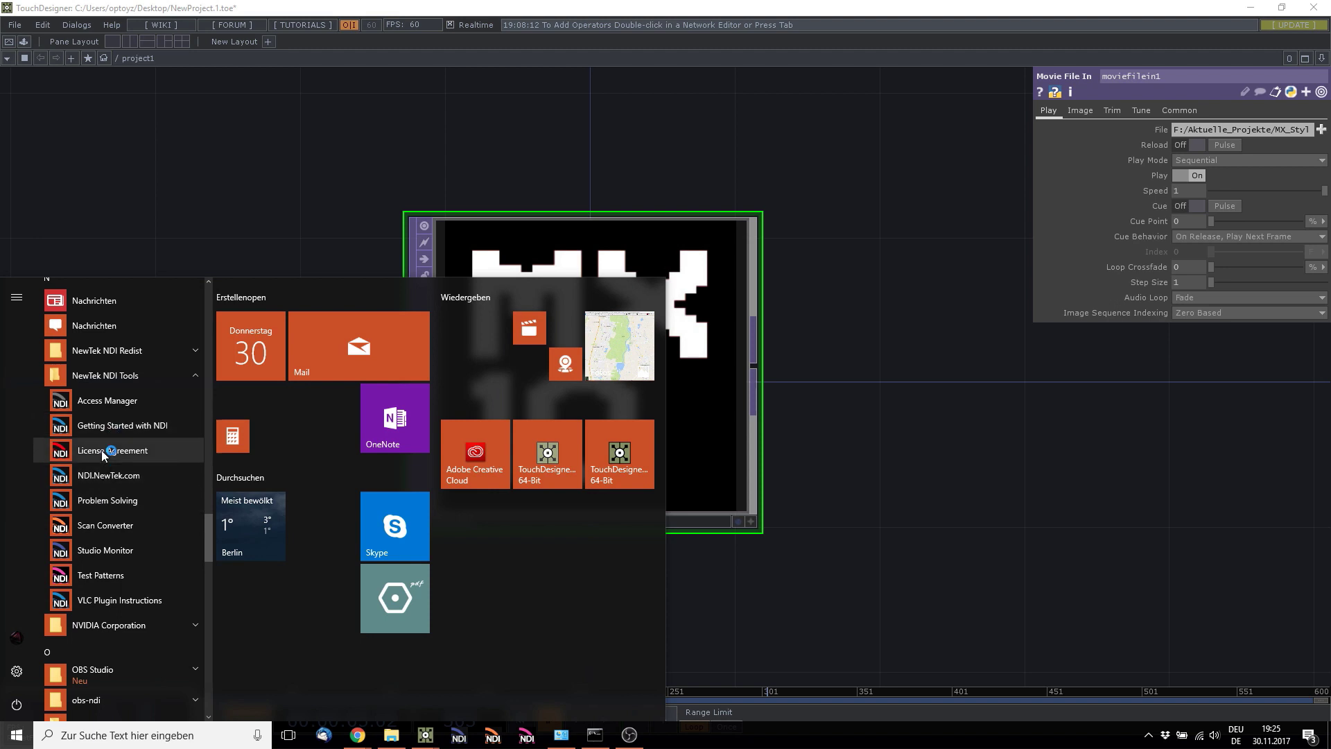
left_click(101, 582)
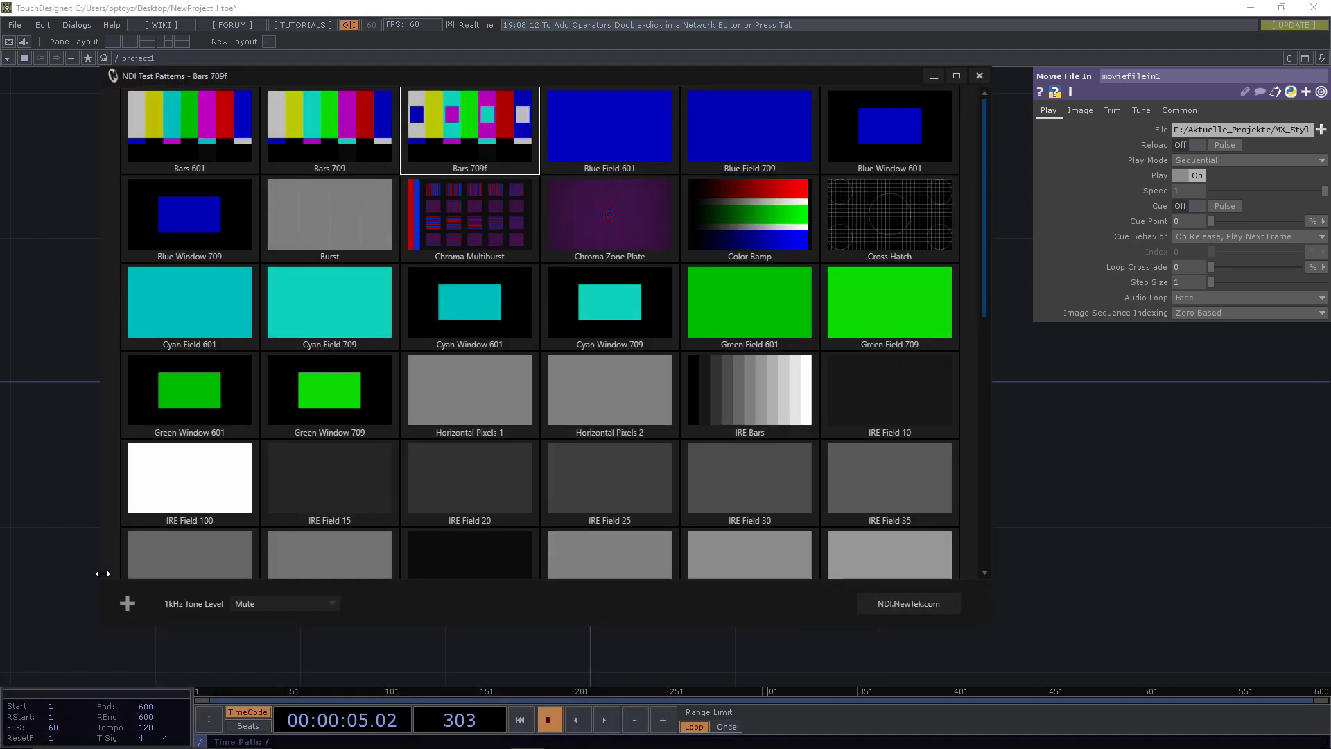
left_click(593, 60)
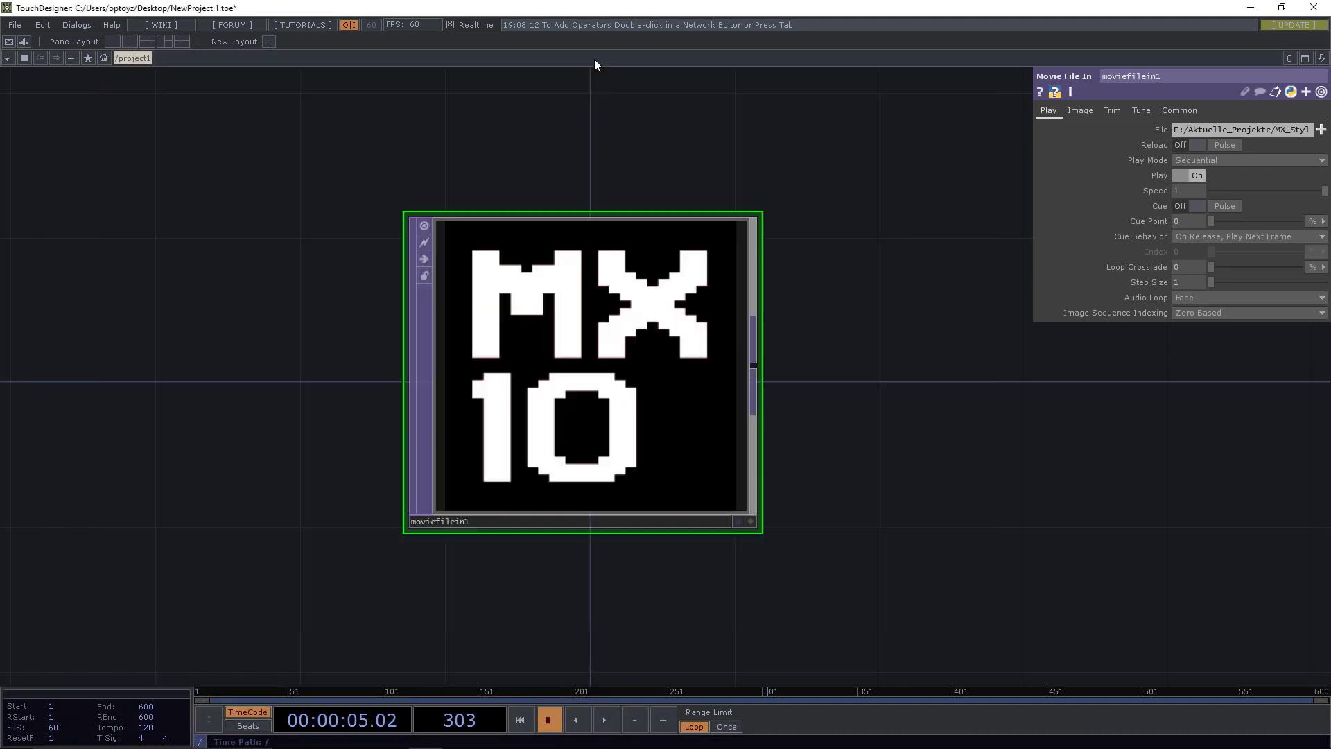
key("alt+Tab")
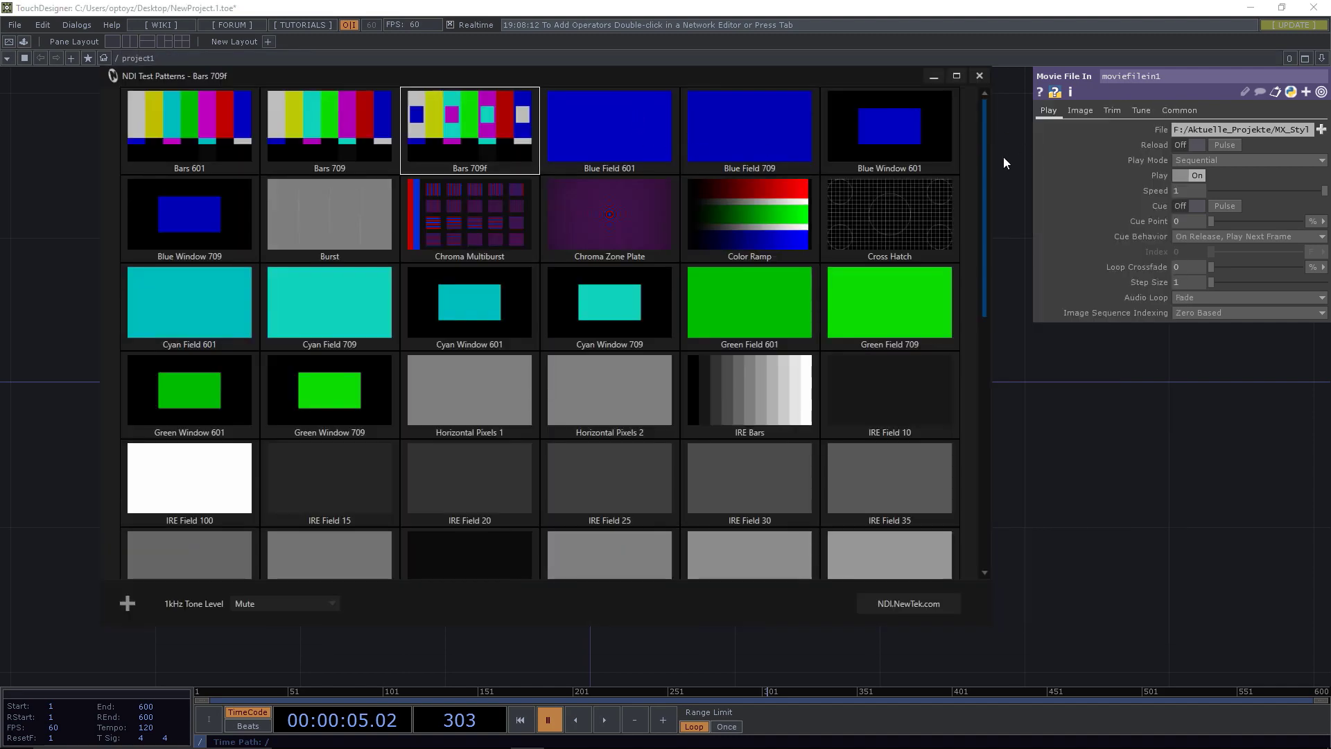
mouse_move(983, 152)
left_mouse_down()
mouse_move(986, 453)
mouse_move(970, 231)
mouse_move(984, 145)
left_mouse_up()
left_click(497, 59)
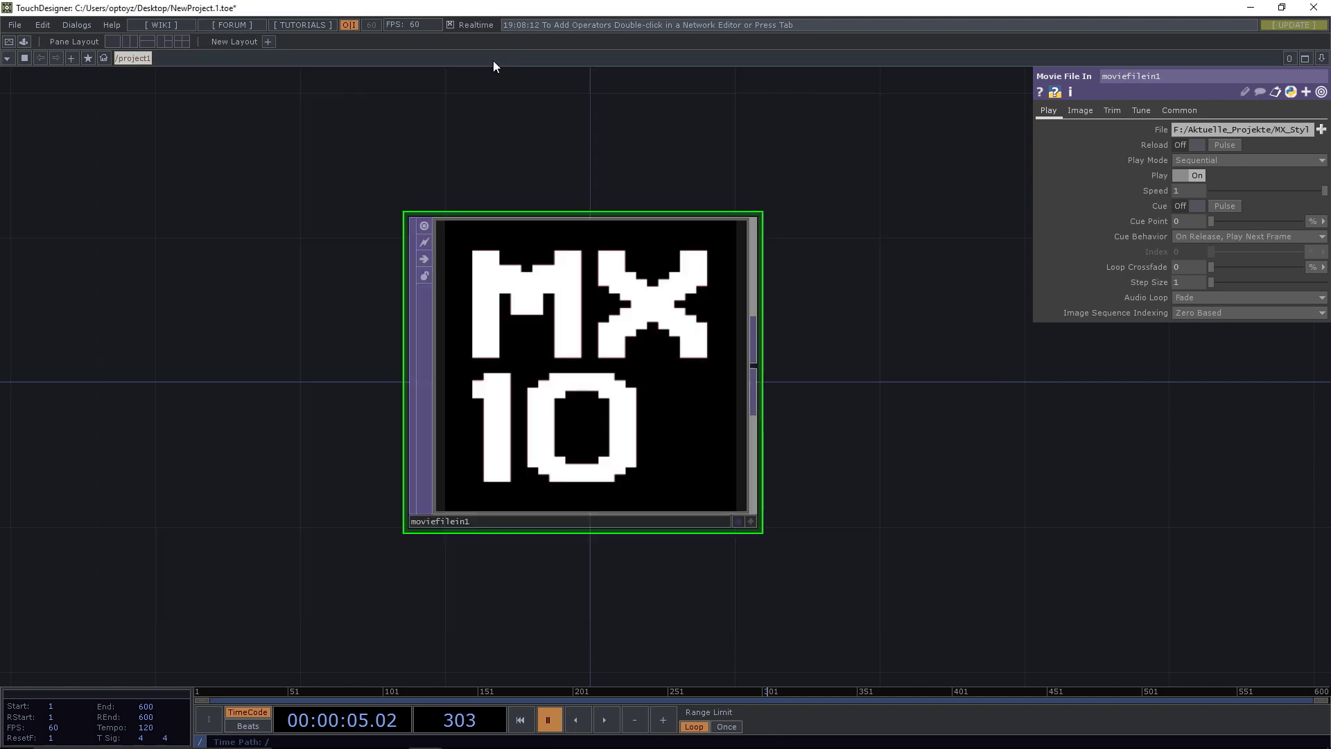
key("alt+Tab")
left_click(572, 144)
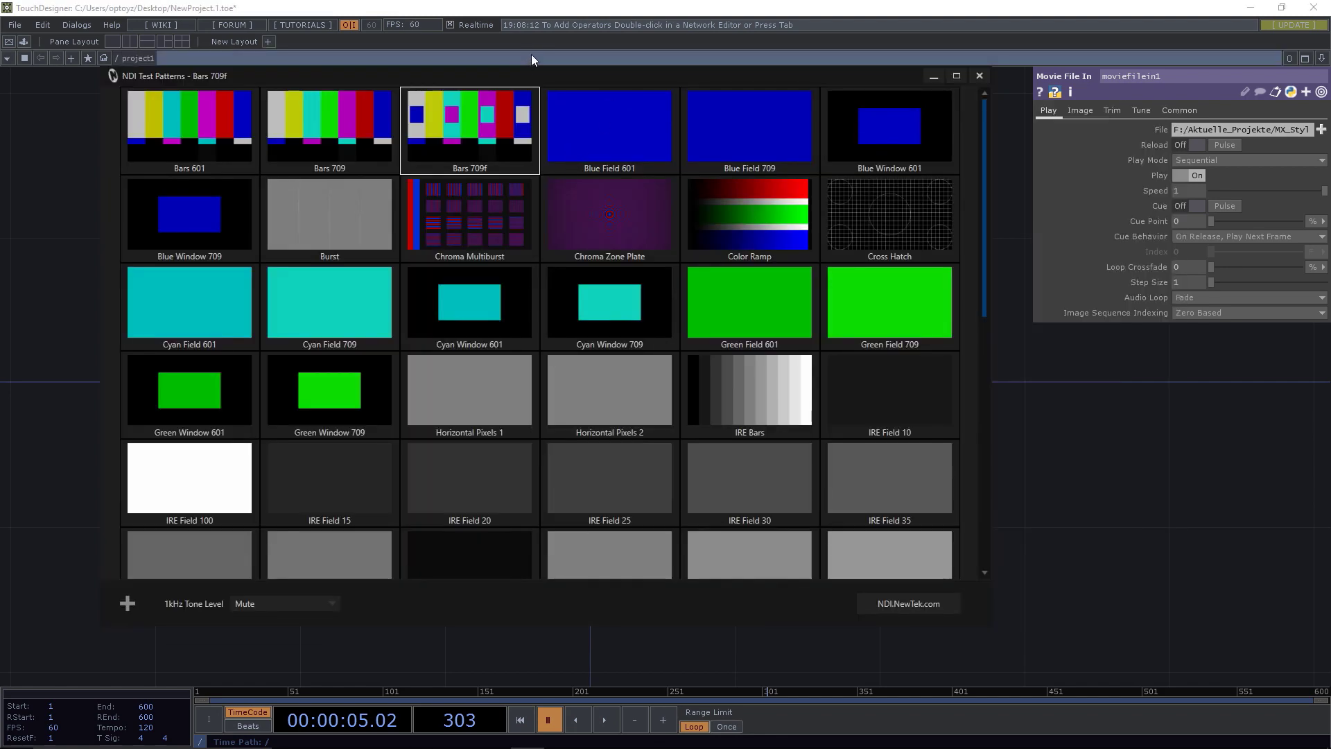
Open a second instance of NDI Test Patterns alongside the running one.
mouse_move(527, 743)
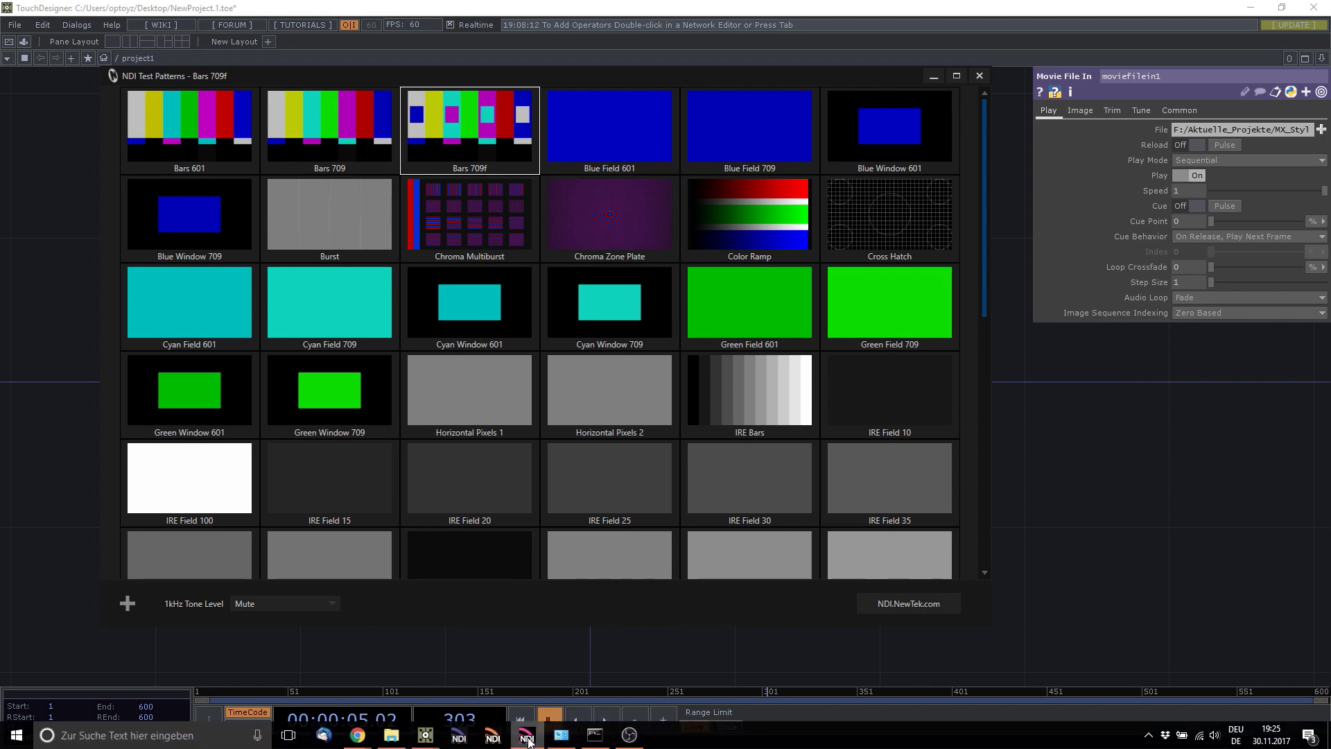
right_click(531, 744)
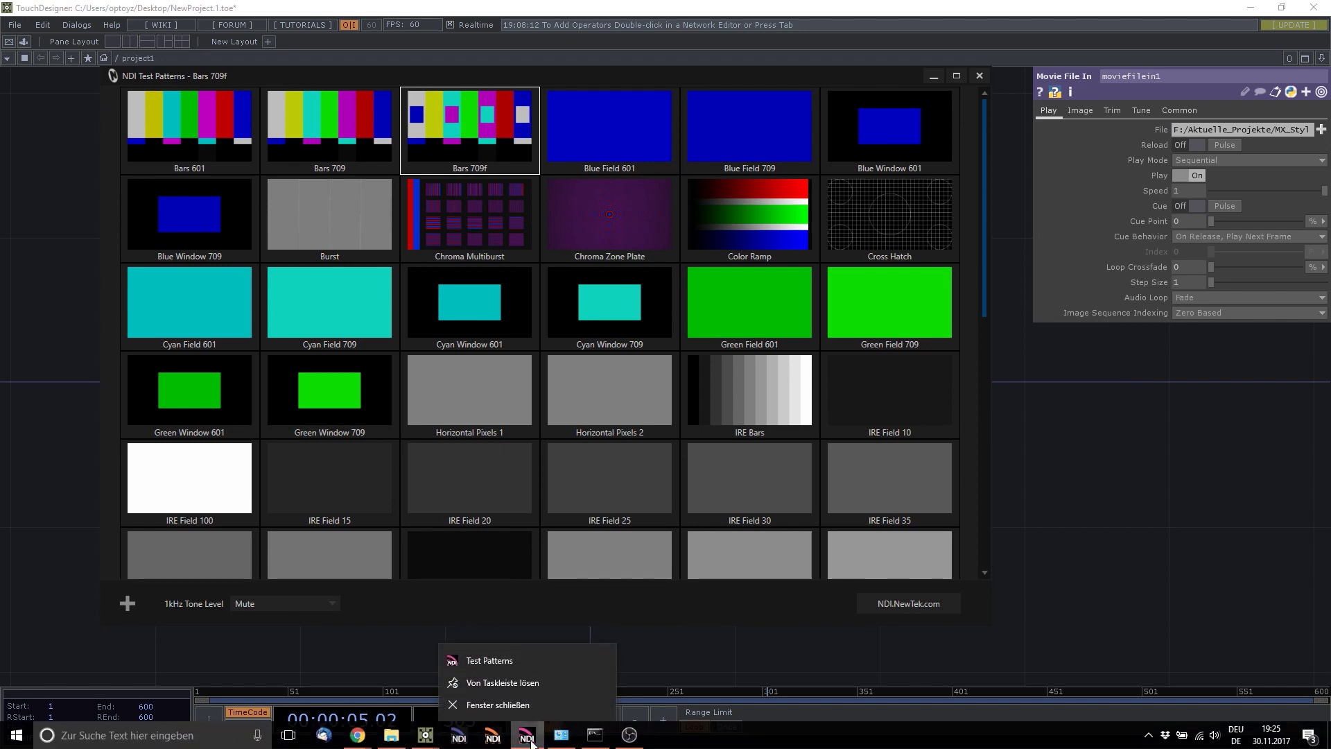
left_click(507, 659)
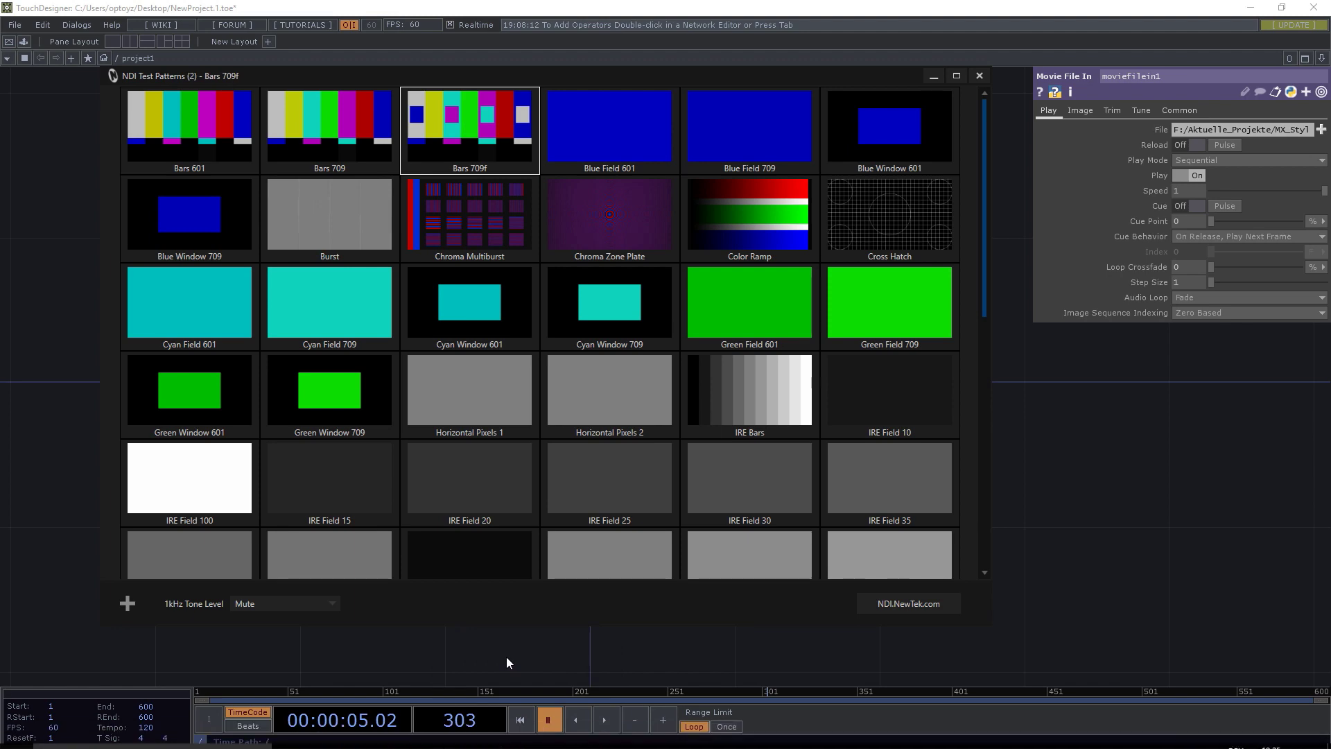
Return to the first NDI Test Patterns window and set its output to Chroma Multiburst.
left_click(231, 56)
key("alt+Tab")
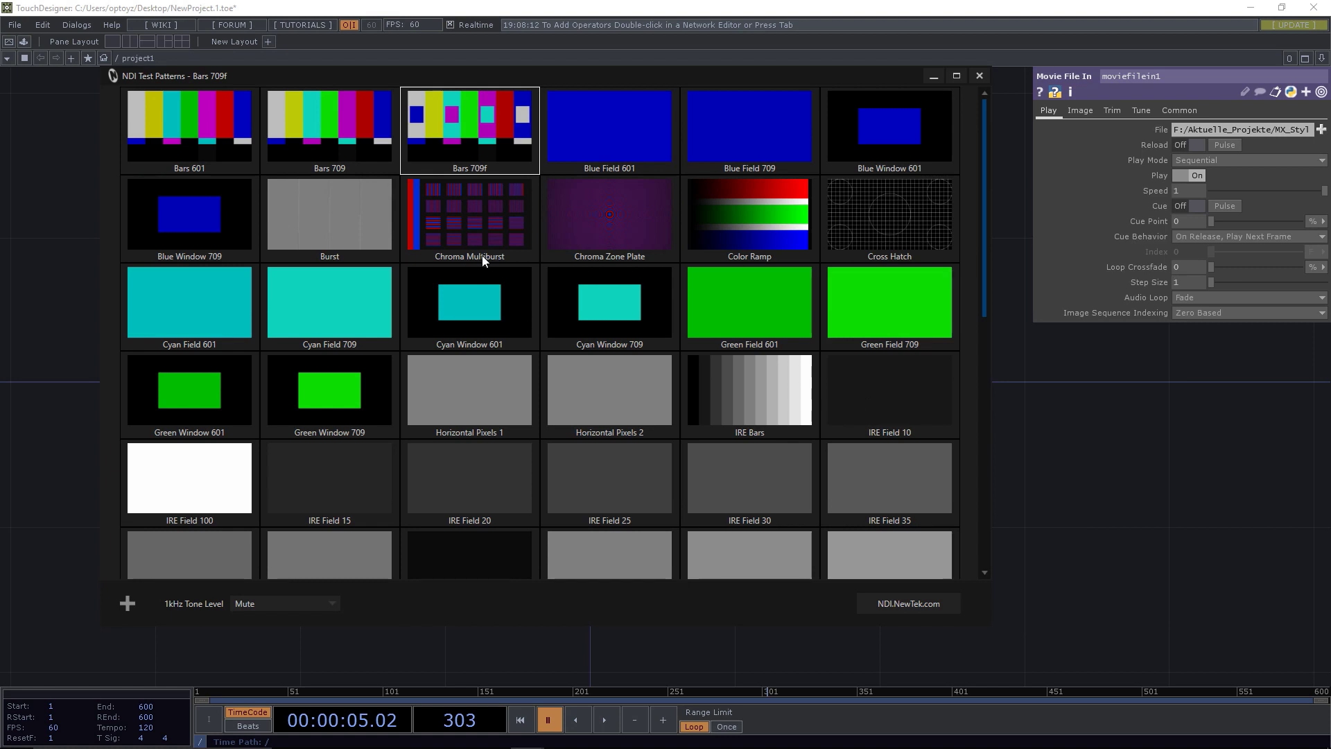
left_click(486, 224)
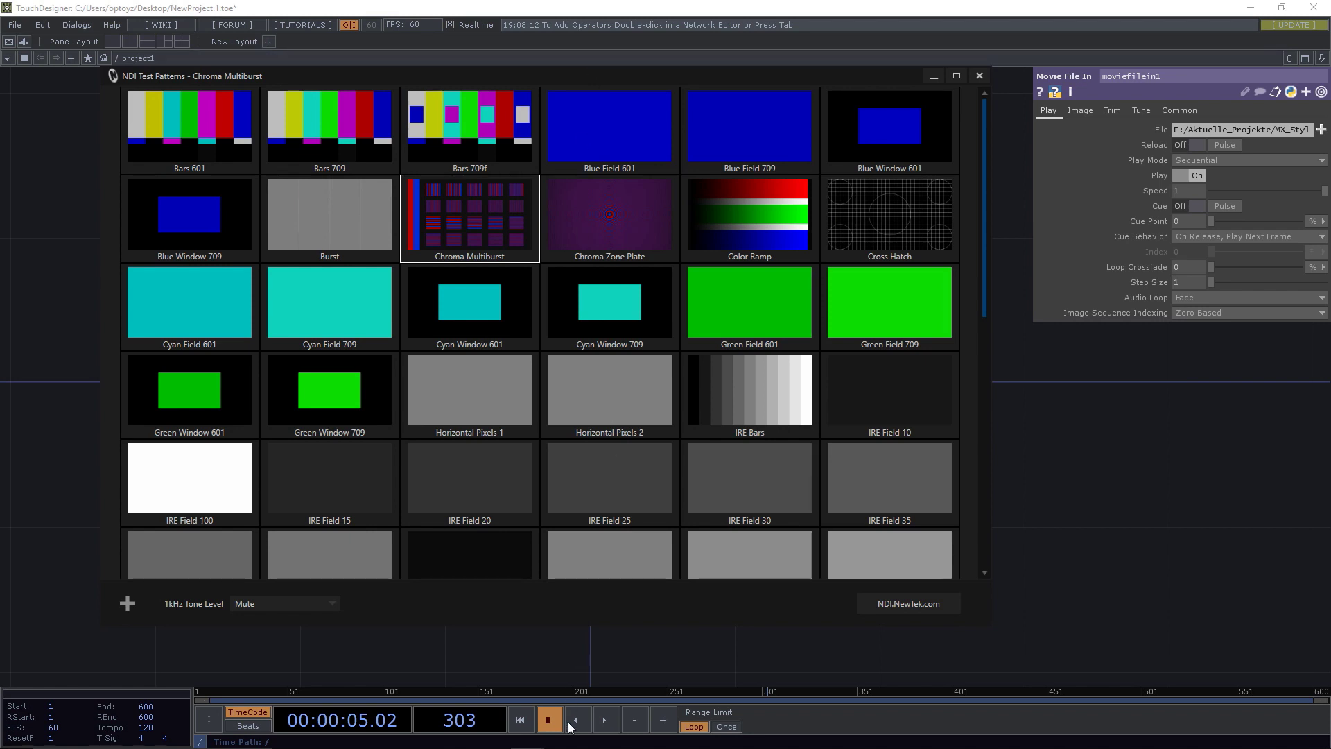
Launch Studio Monitor from the NewTek NDI Tools and move its window up over the middle of the test pattern grid.
mouse_move(570, 746)
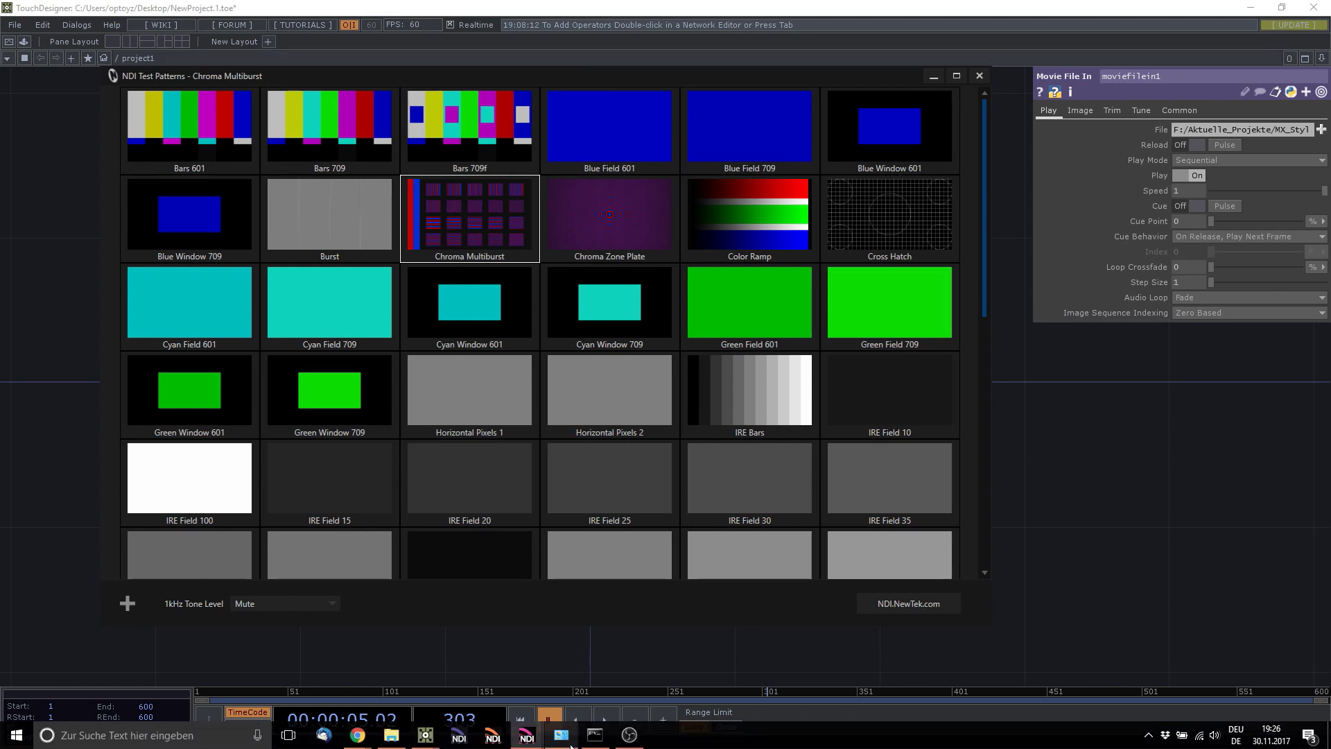
left_click(10, 739)
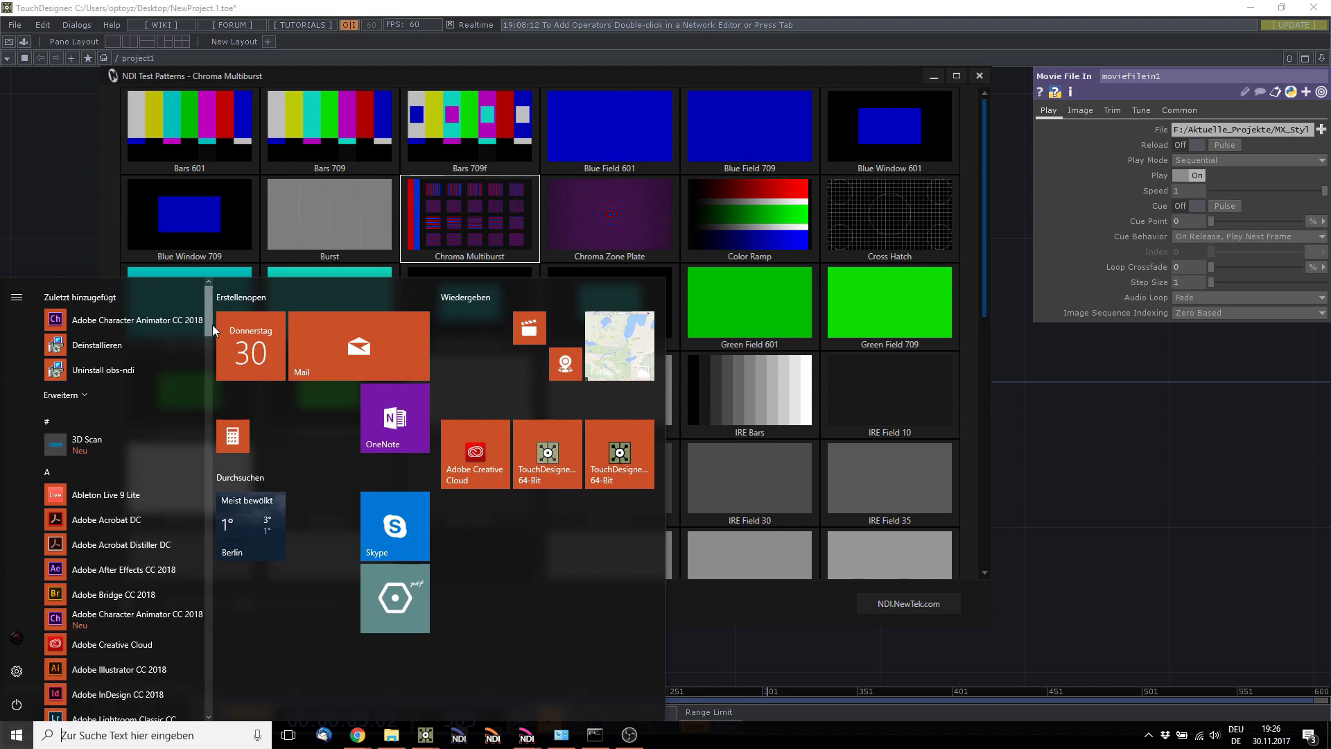
left_click_drag(211, 323, 207, 547)
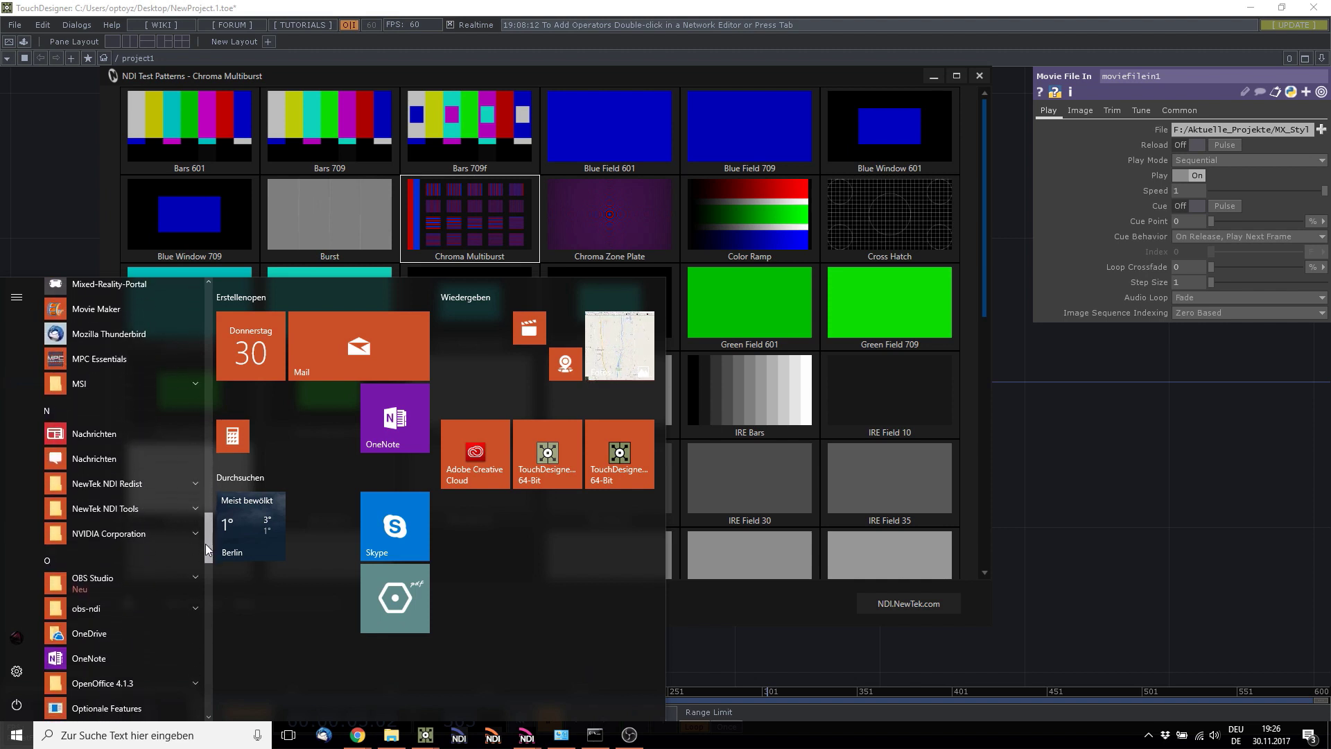
left_click(112, 507)
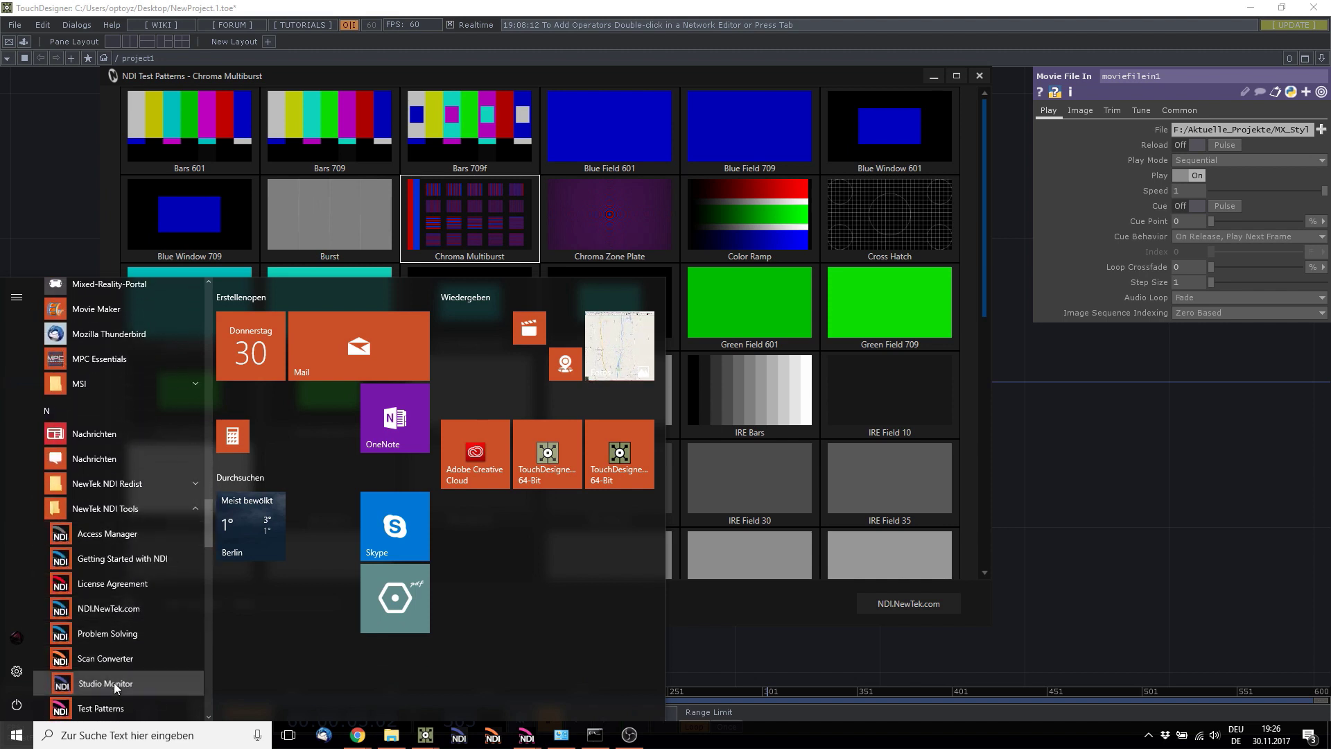
left_click(114, 681)
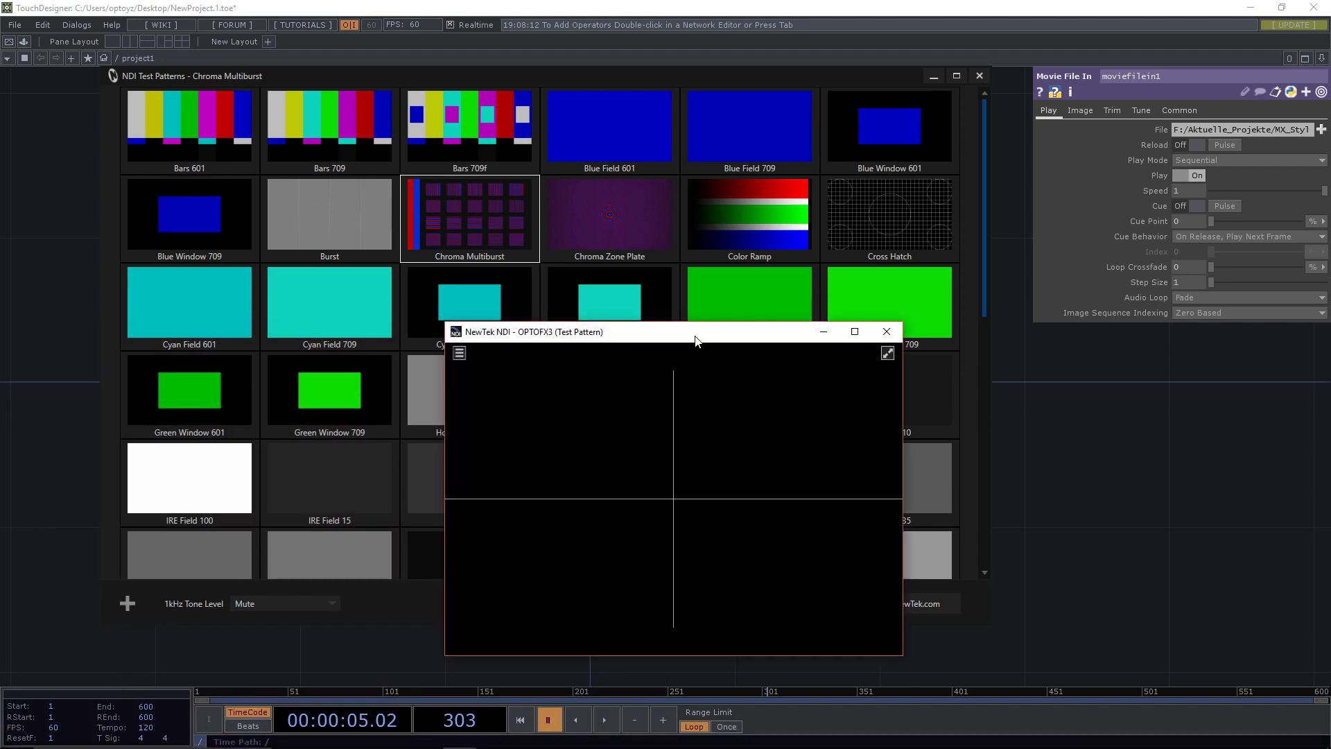
left_click_drag(696, 338, 619, 179)
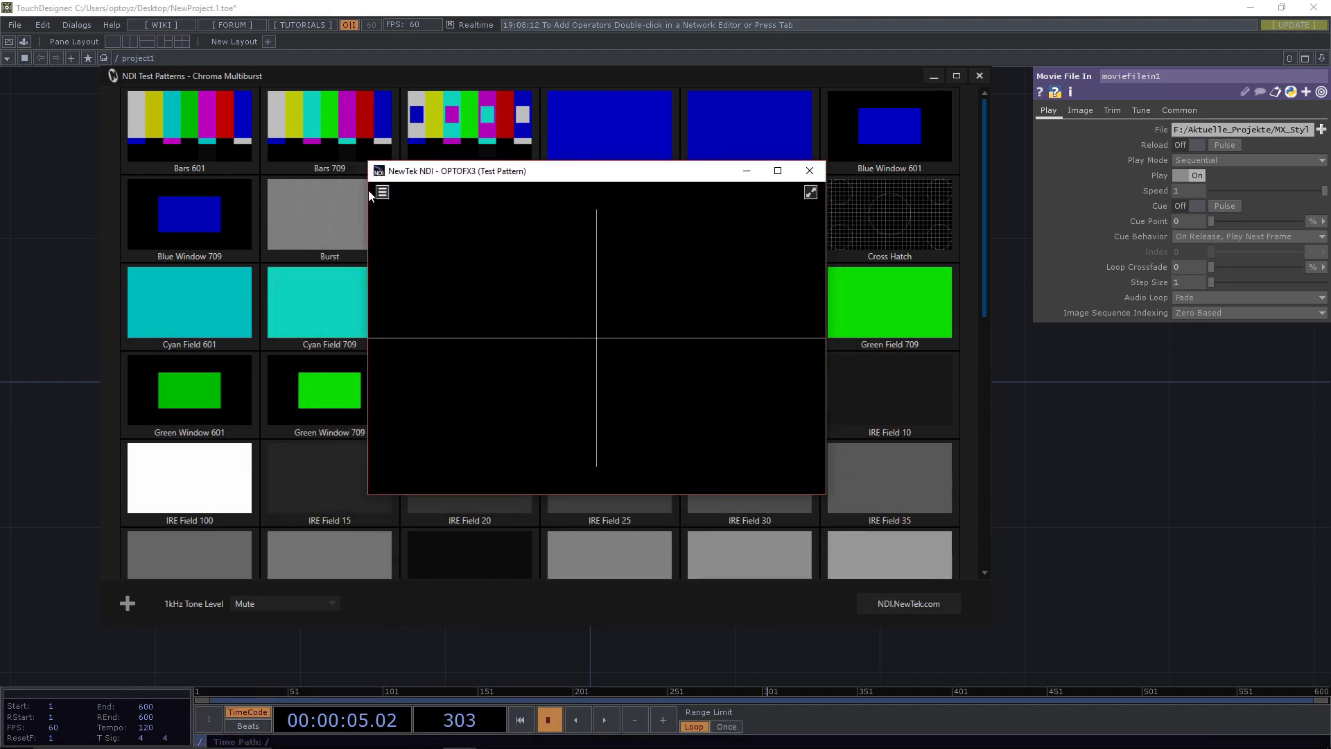
Switch Studio Monitor's source to Desktop [1] of OPTOFX3 and view it maximized before restoring the window size.
left_click(382, 193)
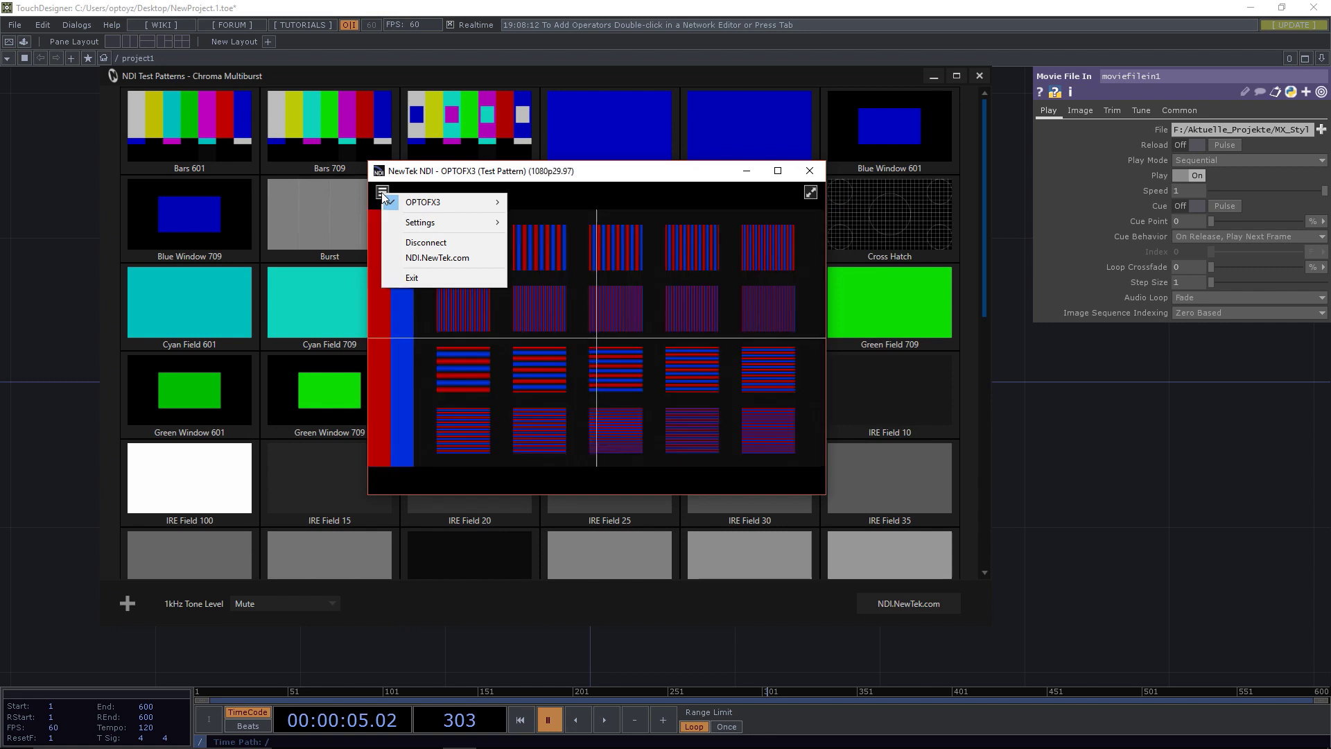
mouse_move(469, 202)
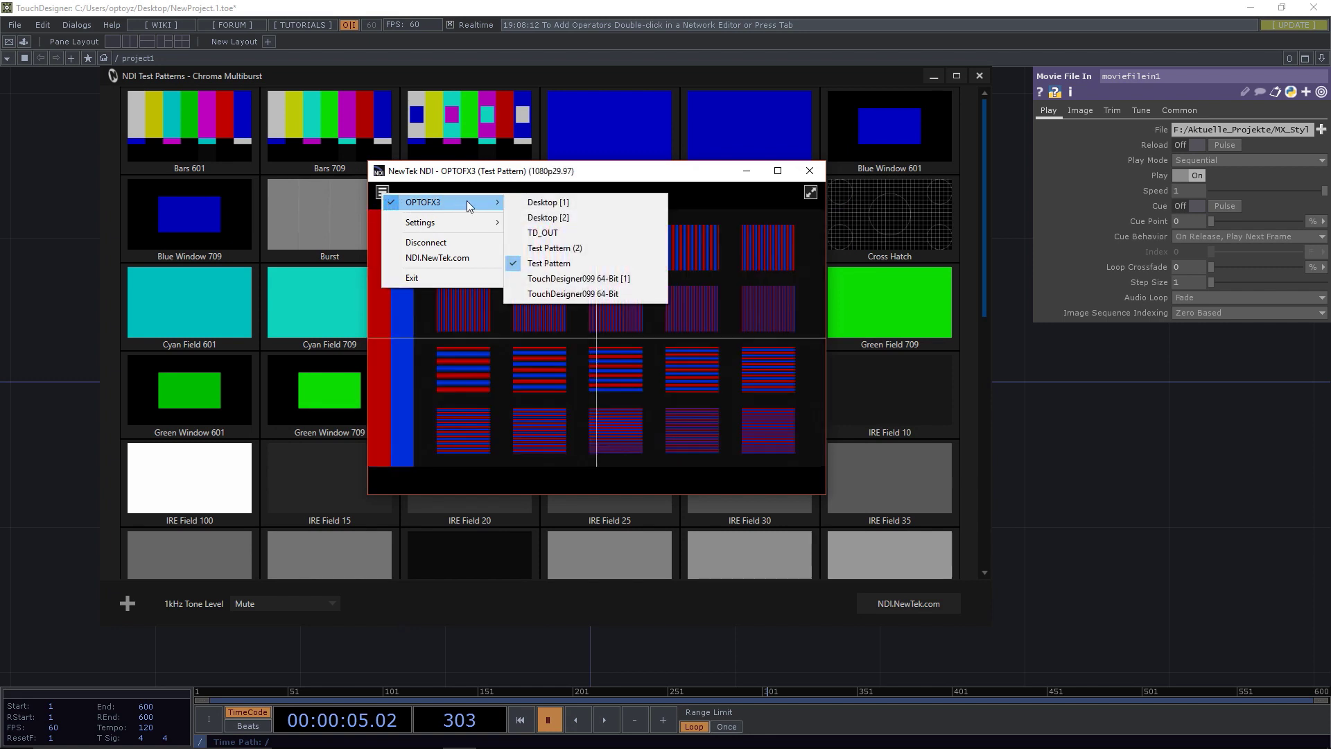
left_click(547, 205)
left_click(778, 170)
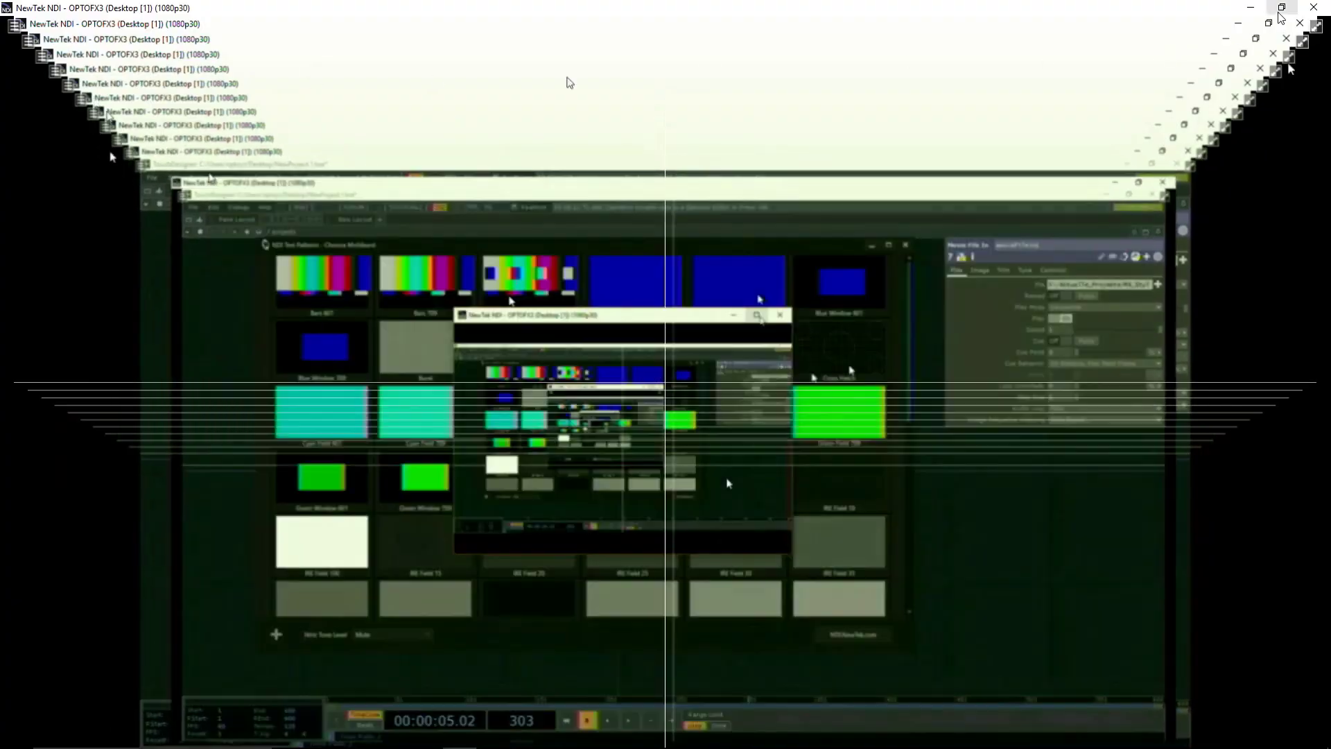
left_click(1282, 8)
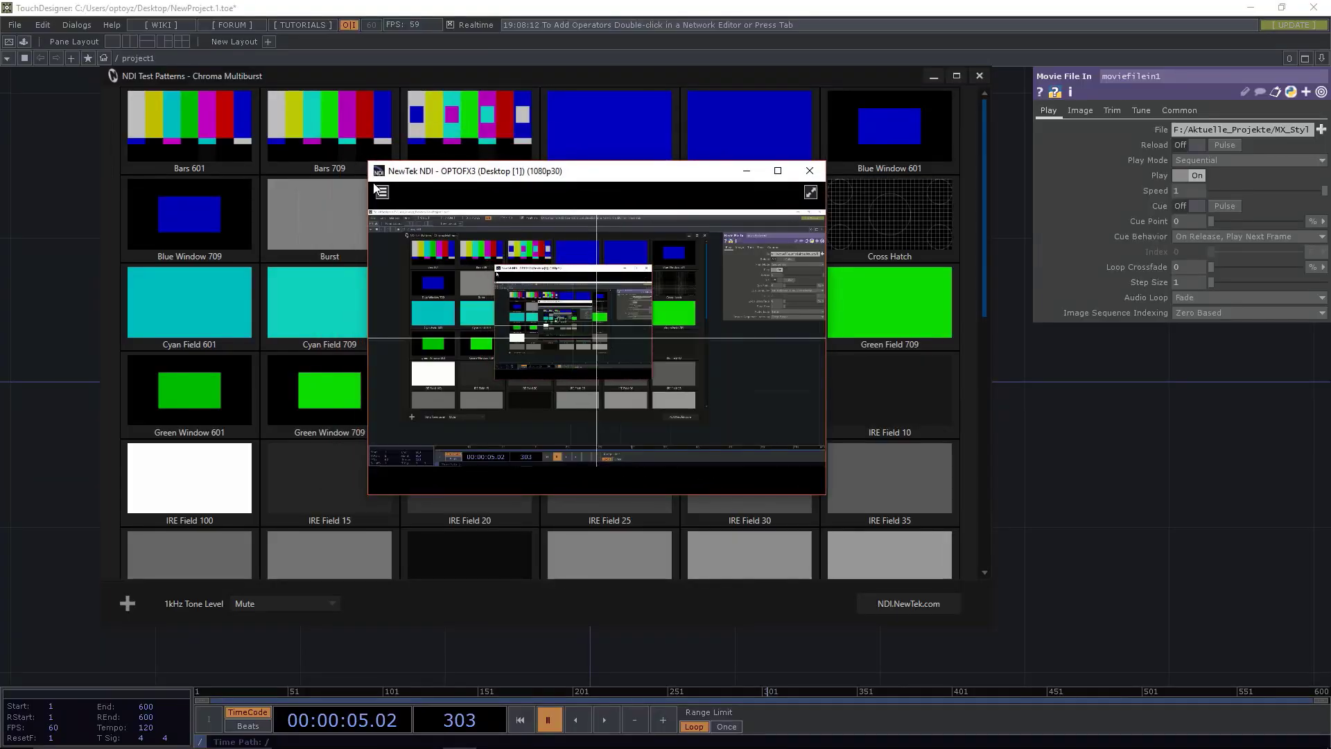
Switch Studio Monitor's OPTOFX3 source to Test Pattern (2) and, after viewing it, to Test Pattern.
left_click(381, 191)
mouse_move(430, 199)
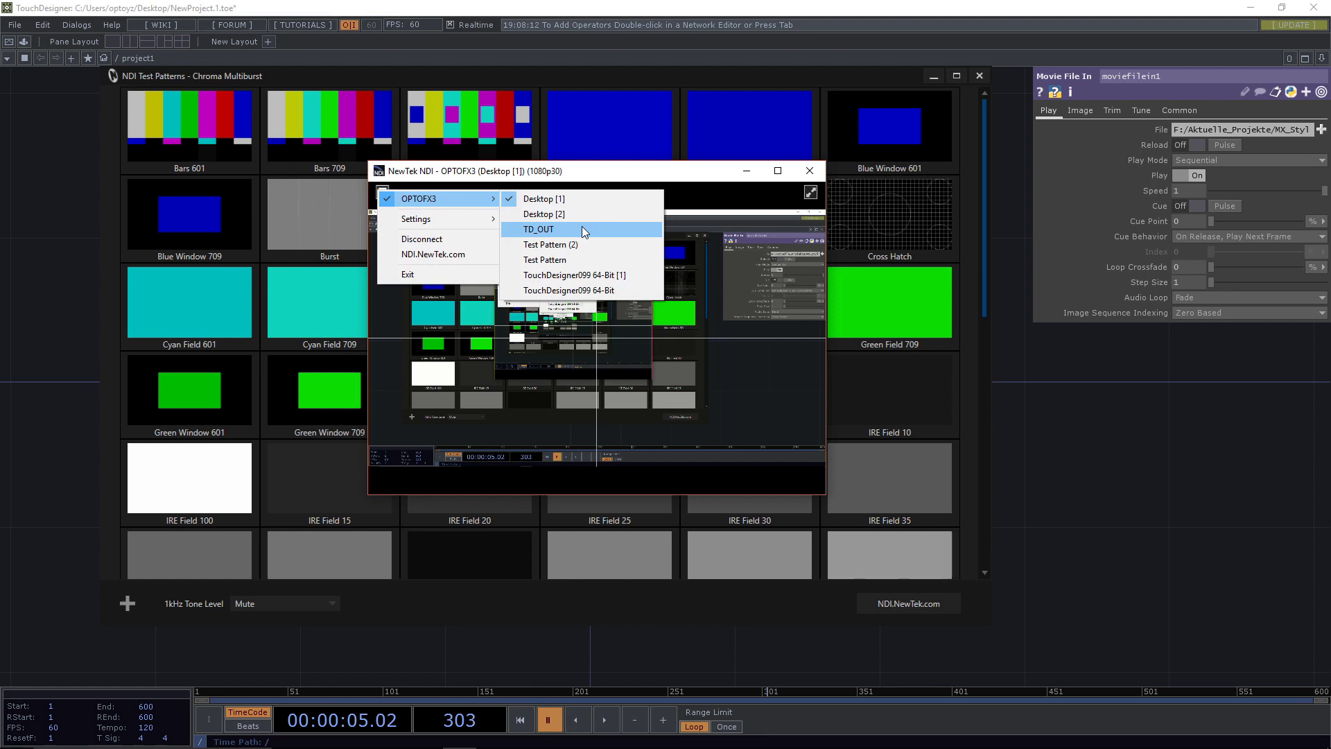
left_click(575, 244)
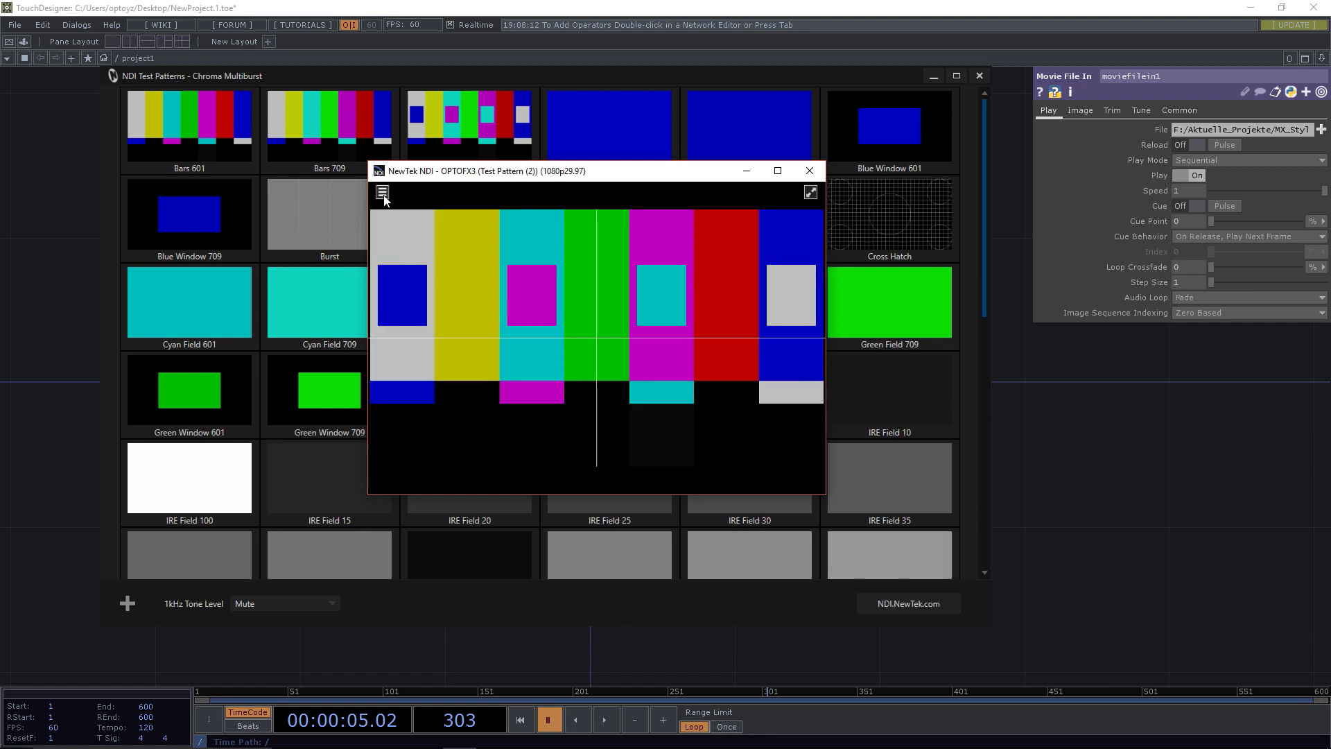
left_click(382, 192)
mouse_move(428, 208)
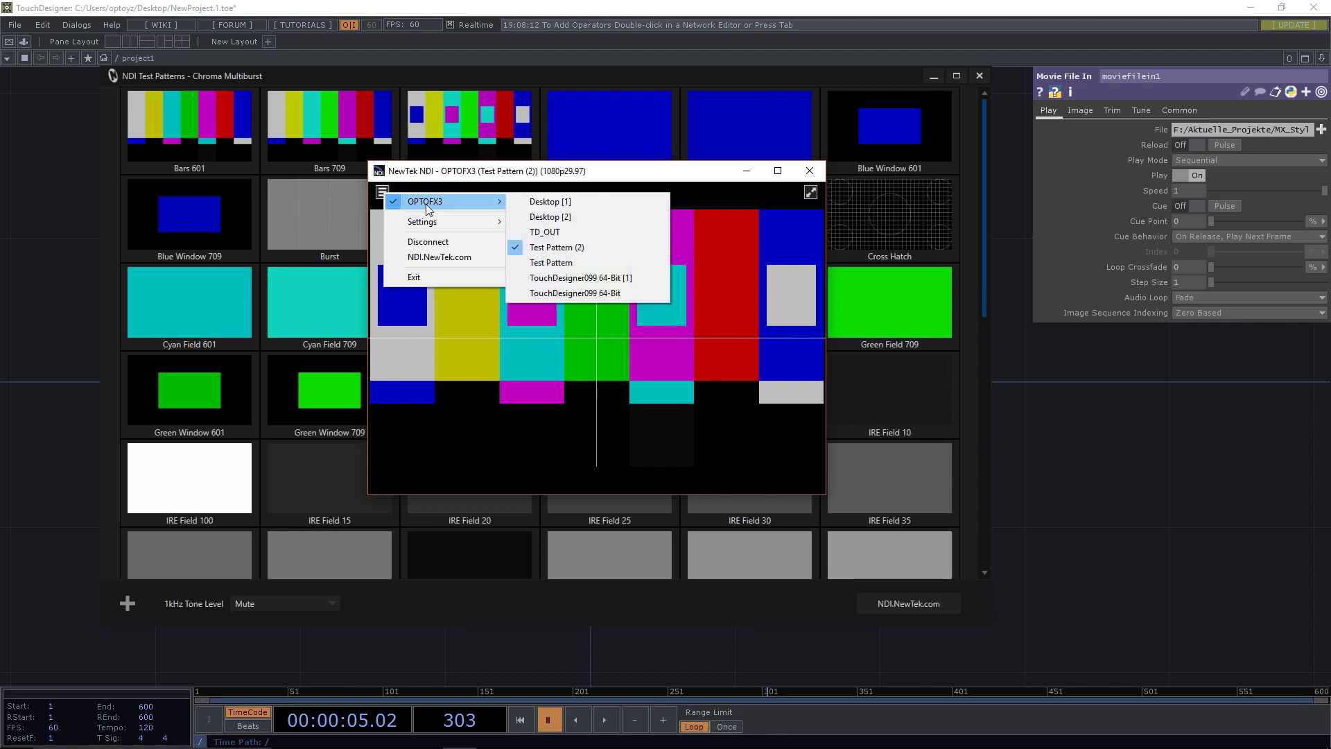
left_click(591, 266)
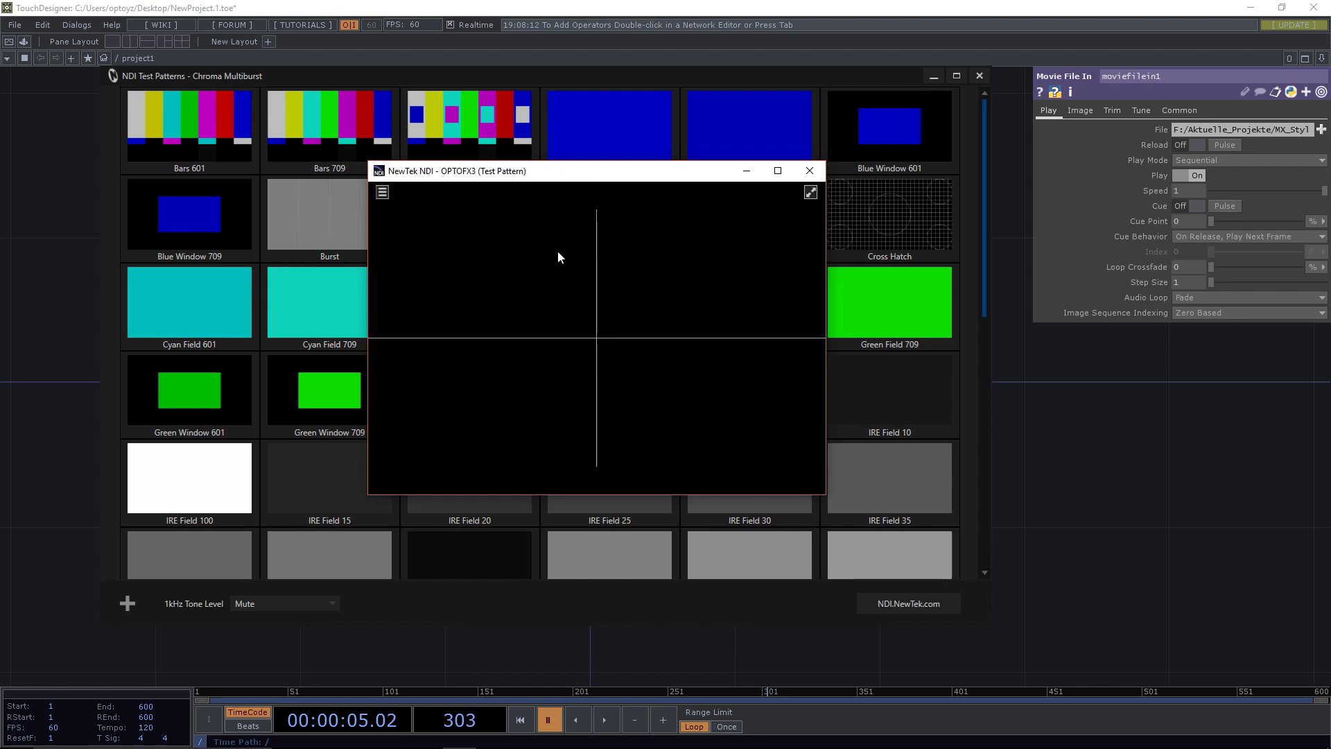
Switch Studio Monitor's source to TouchDesigner099 64-Bit [1] and shift its window slightly up over the test pattern grid.
left_click(382, 192)
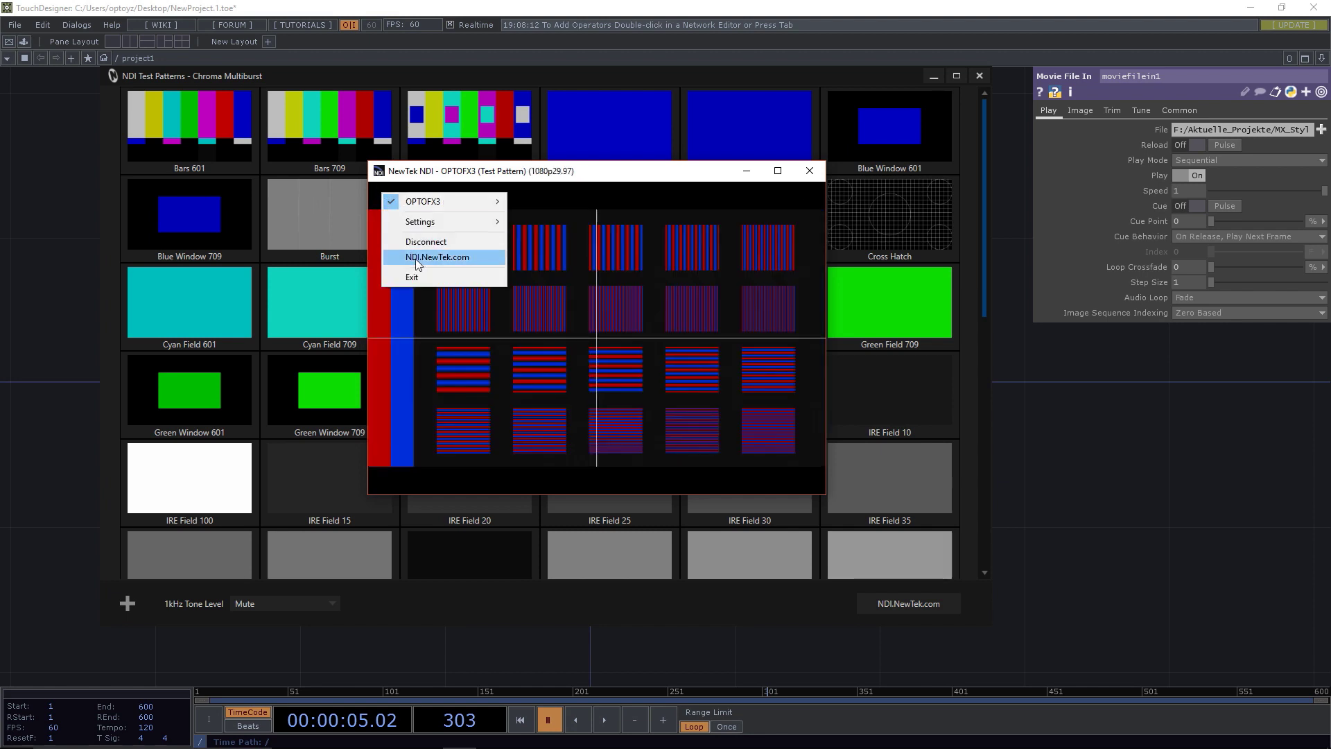
mouse_move(435, 201)
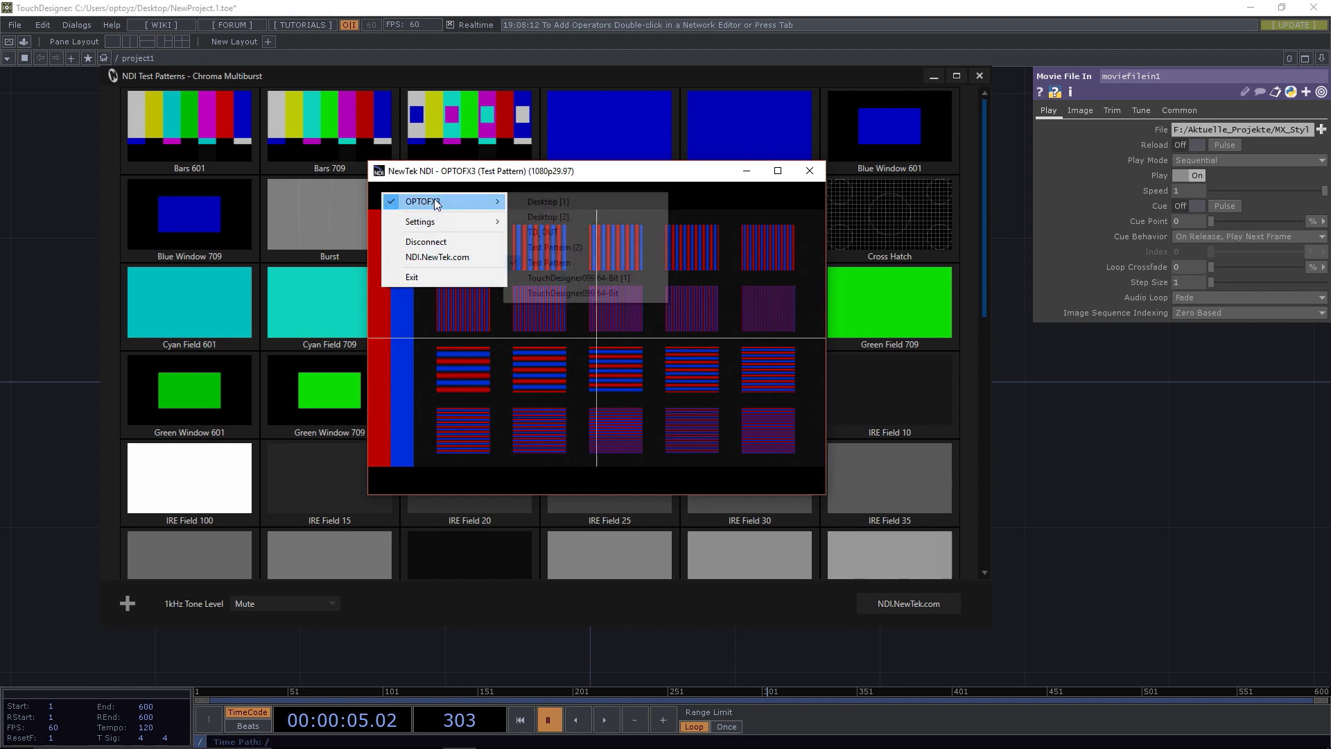
left_click(584, 279)
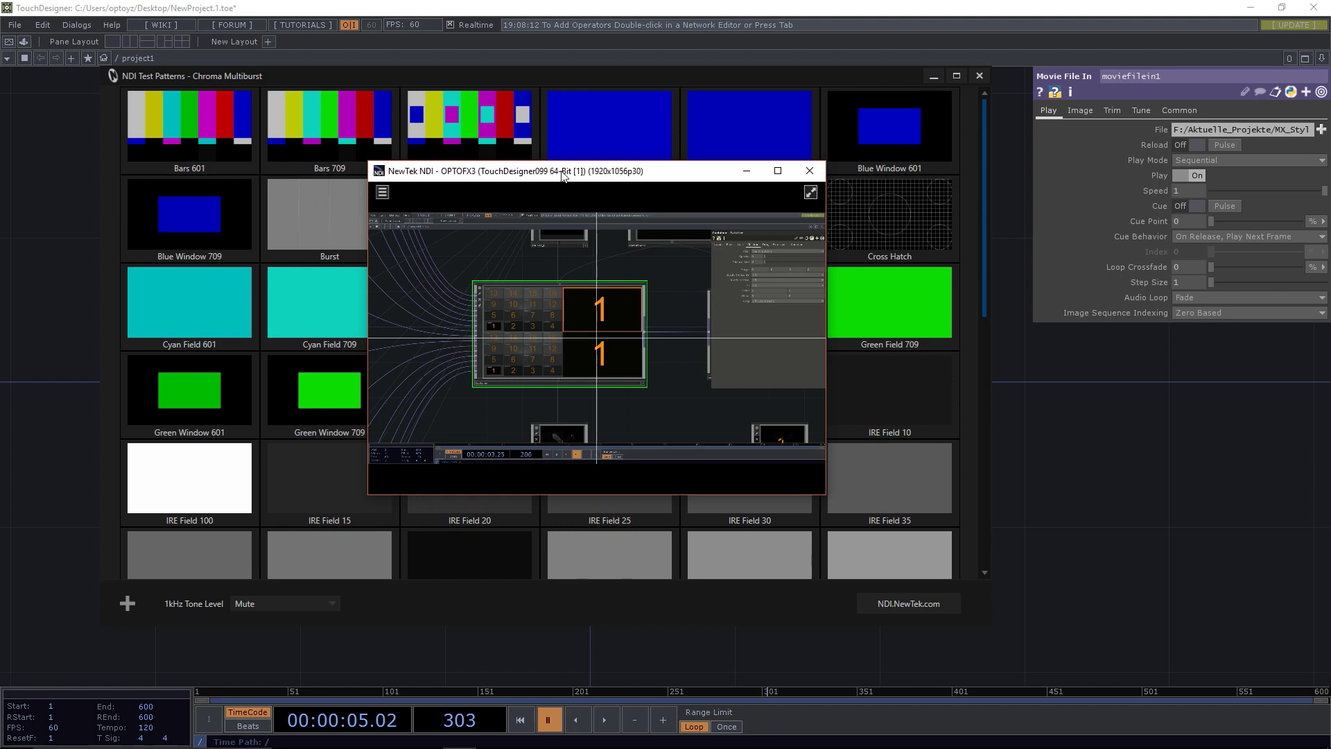
mouse_move(563, 175)
left_mouse_down()
mouse_move(1101, 354)
mouse_move(700, 251)
mouse_move(649, 166)
mouse_move(555, 197)
mouse_move(574, 166)
left_mouse_up()
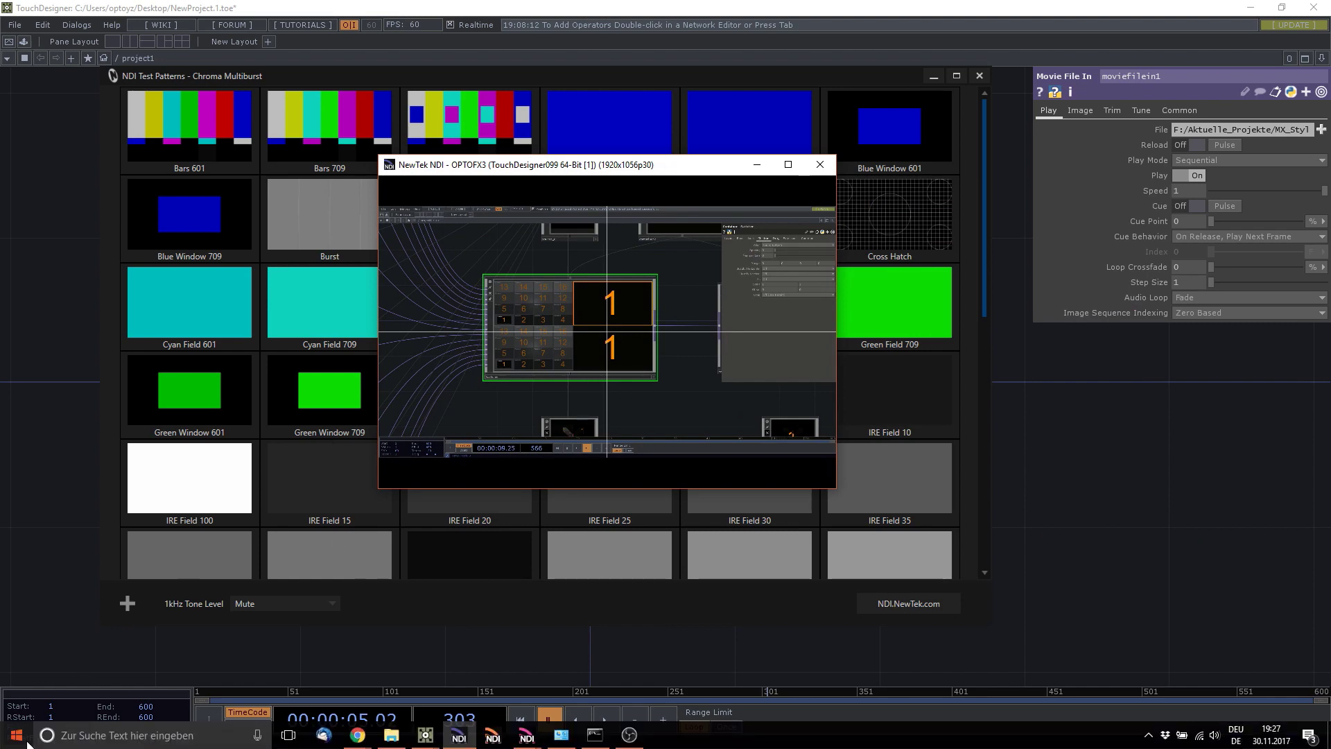
Launch Scan Converter from the NewTek NDI Tools.
left_click(16, 735)
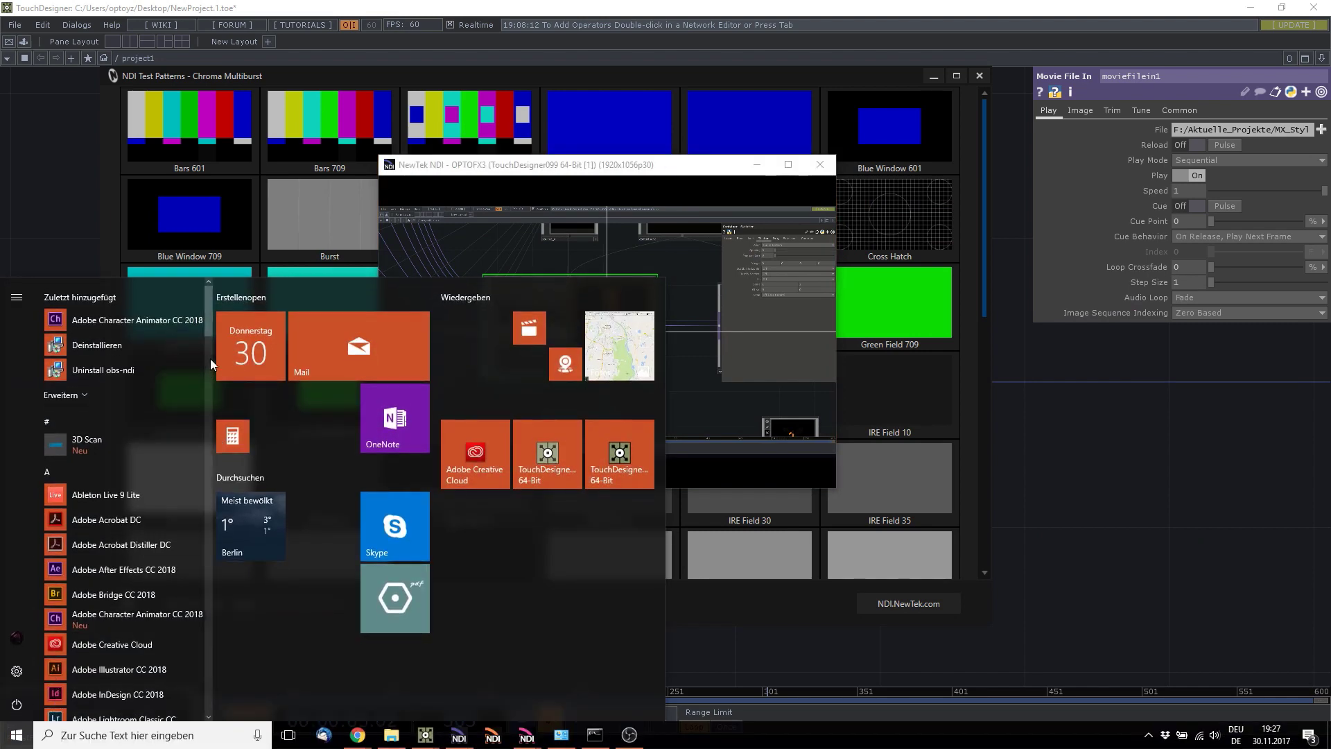
left_click_drag(210, 328, 209, 560)
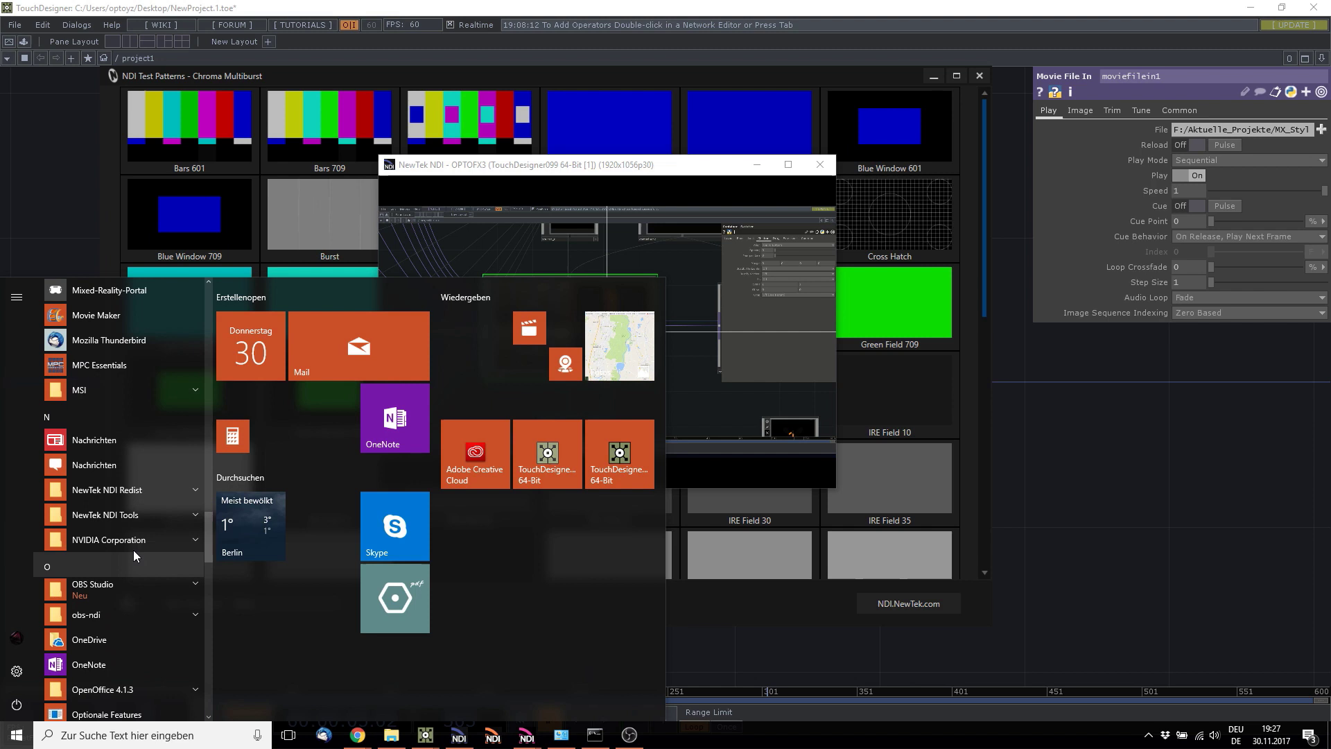
left_click(138, 514)
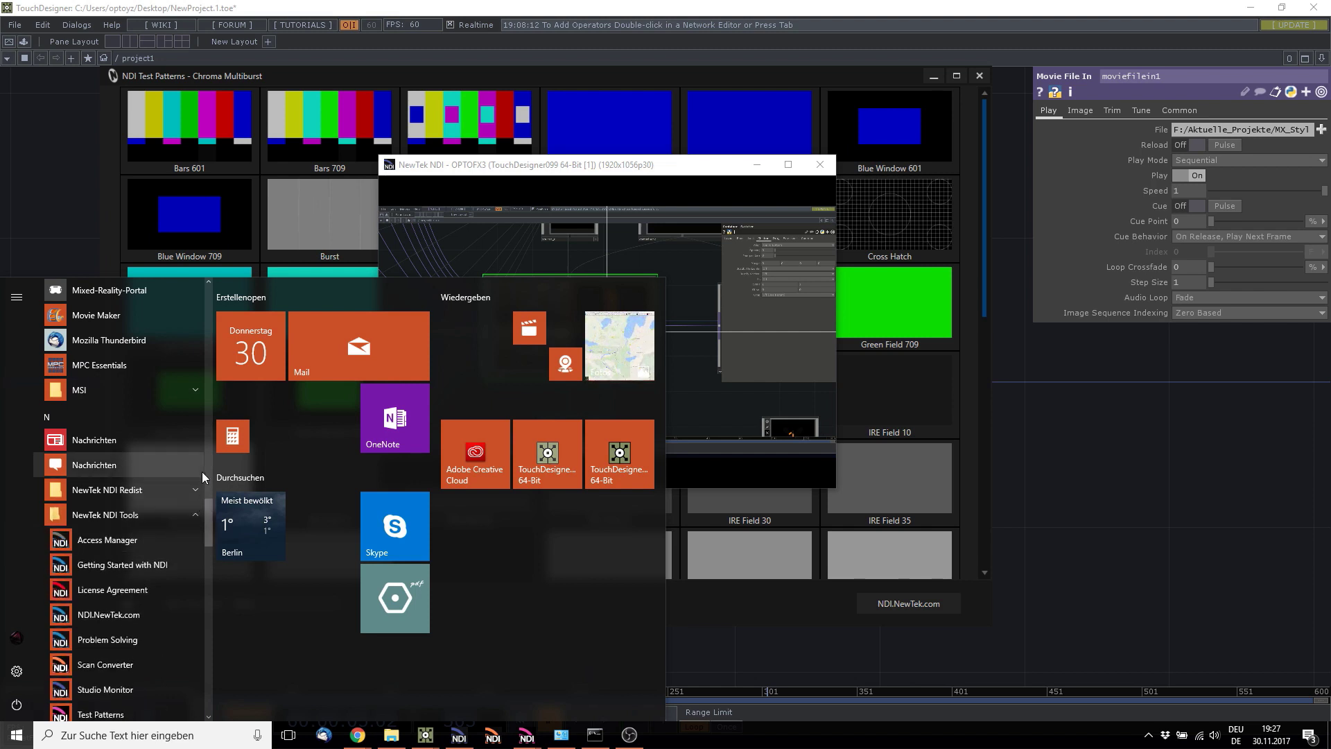
scroll(206, 520, "down", 2)
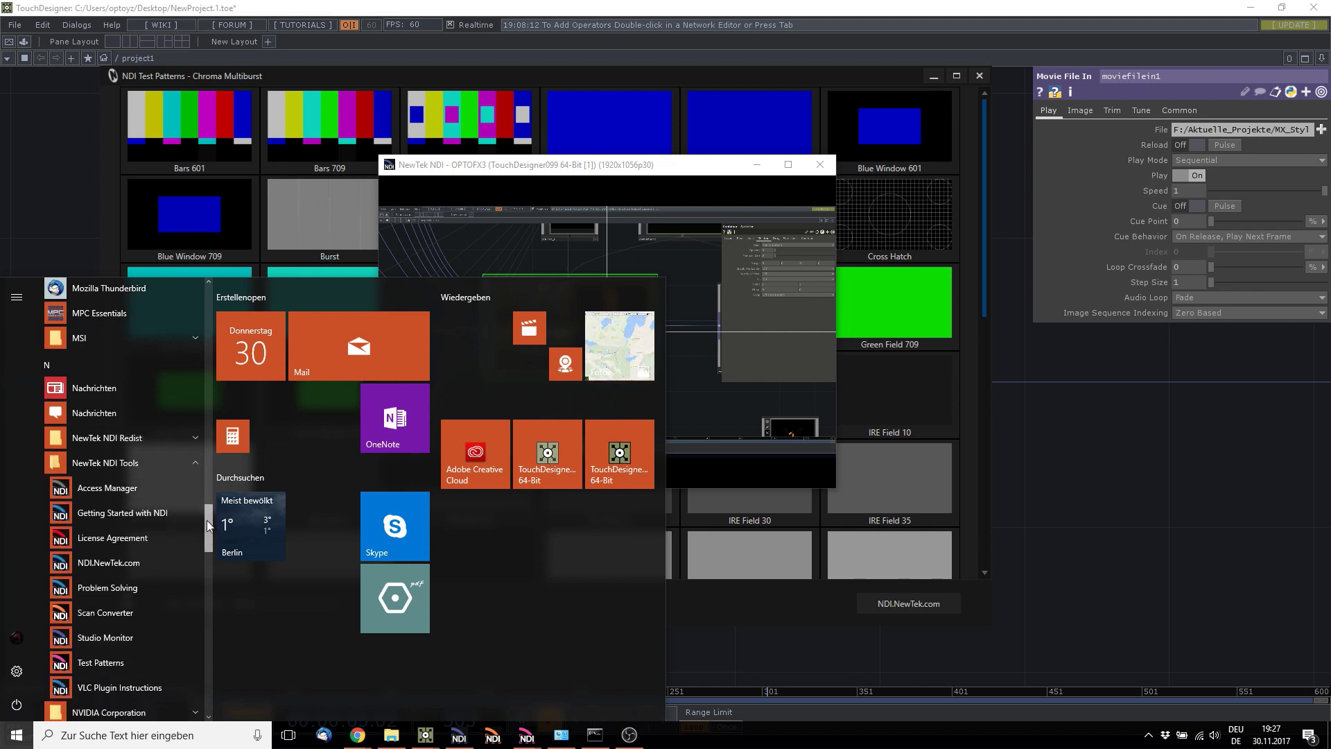
left_click(119, 606)
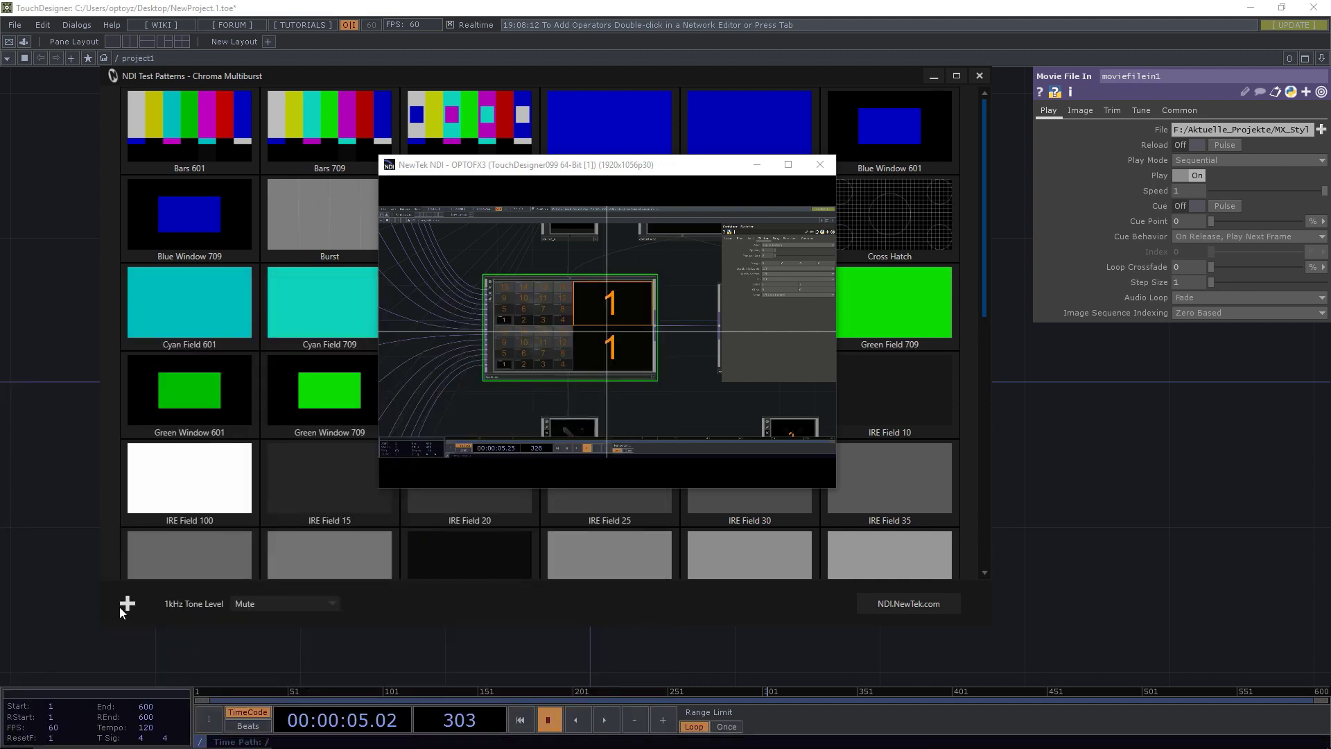
Enable Google Chrome as an additional capture source in the Scan Converter running in the background.
mouse_move(1077, 739)
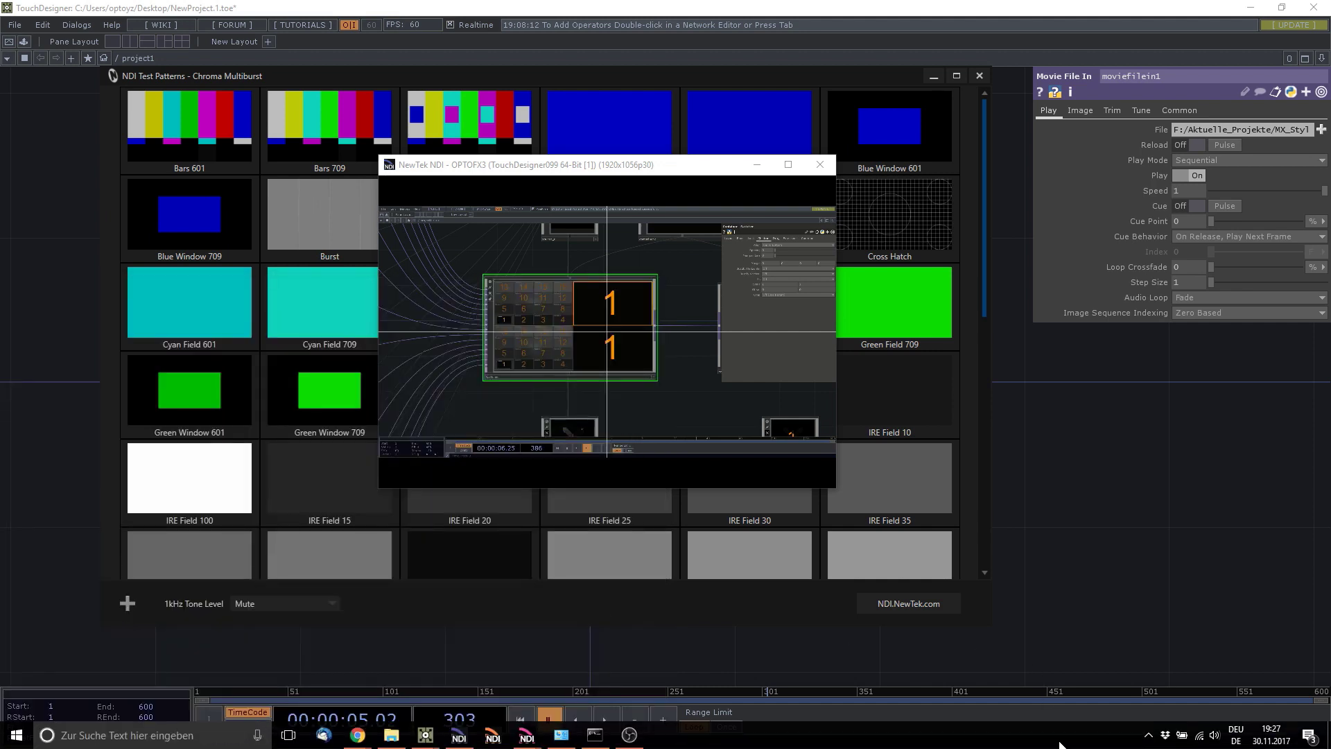
left_click(1151, 736)
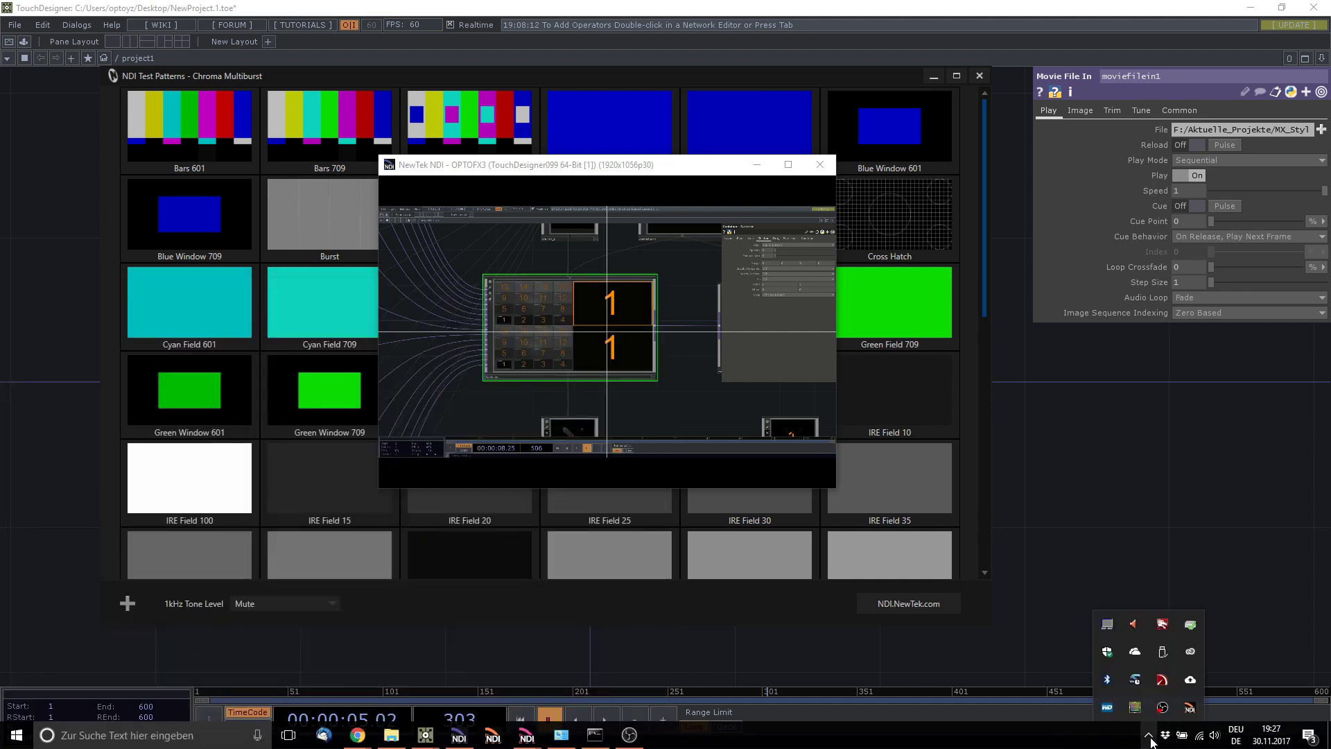
right_click(1192, 708)
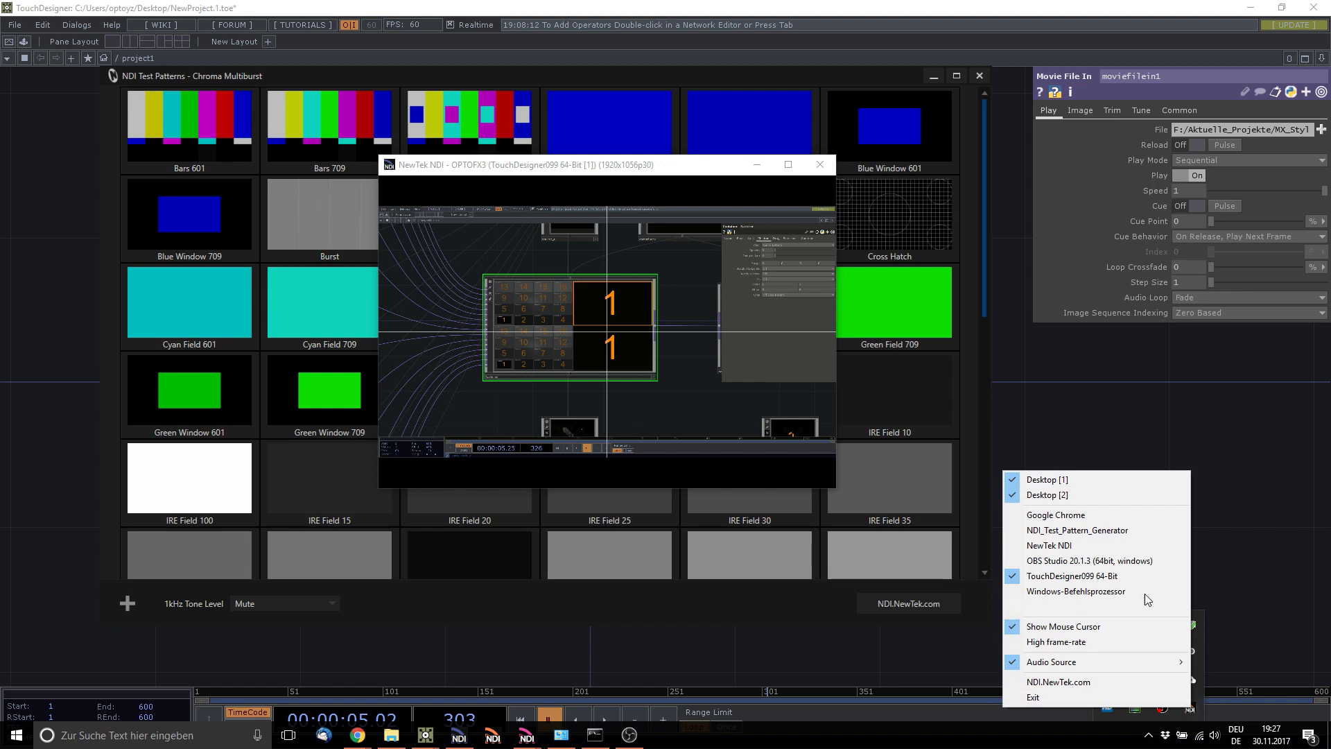
left_click(1070, 514)
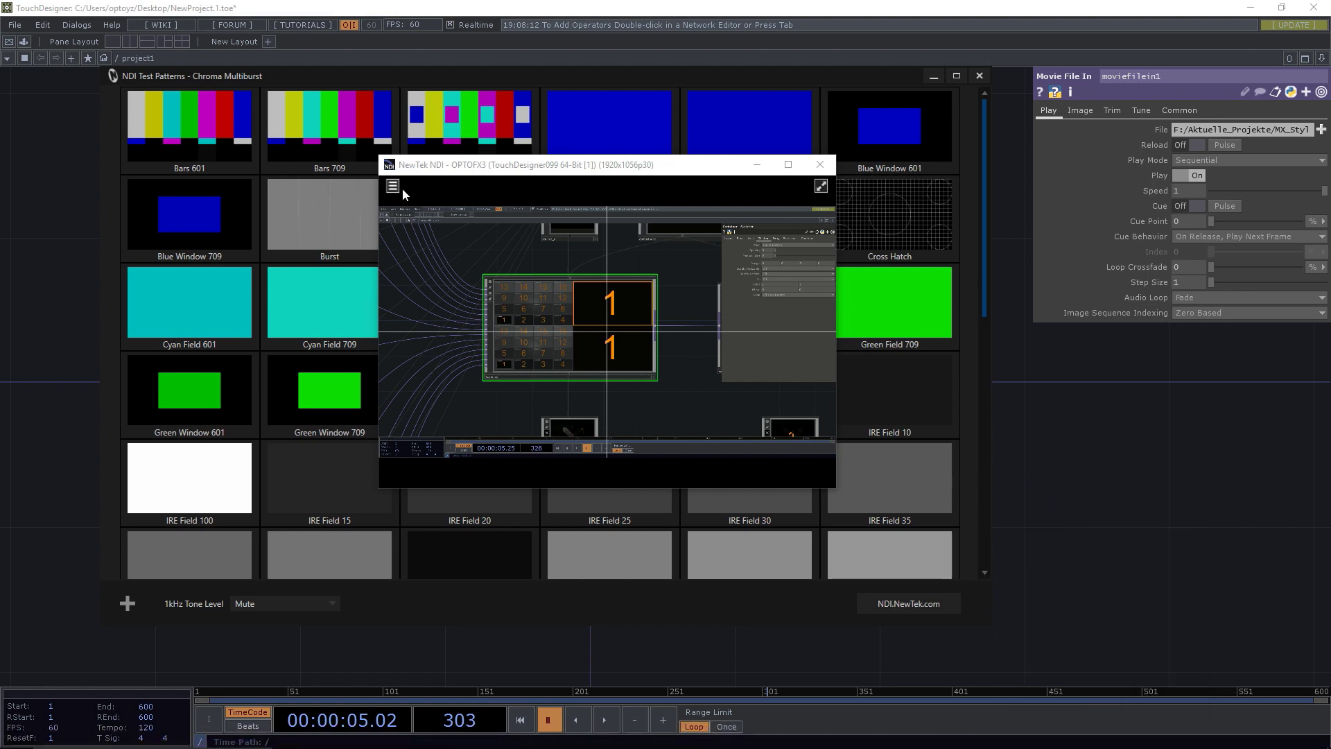
Switch Studio Monitor's OPTOFX3 source to Google Chrome [1] and, after viewing it, to Google Chrome [2].
left_click(393, 186)
mouse_move(415, 199)
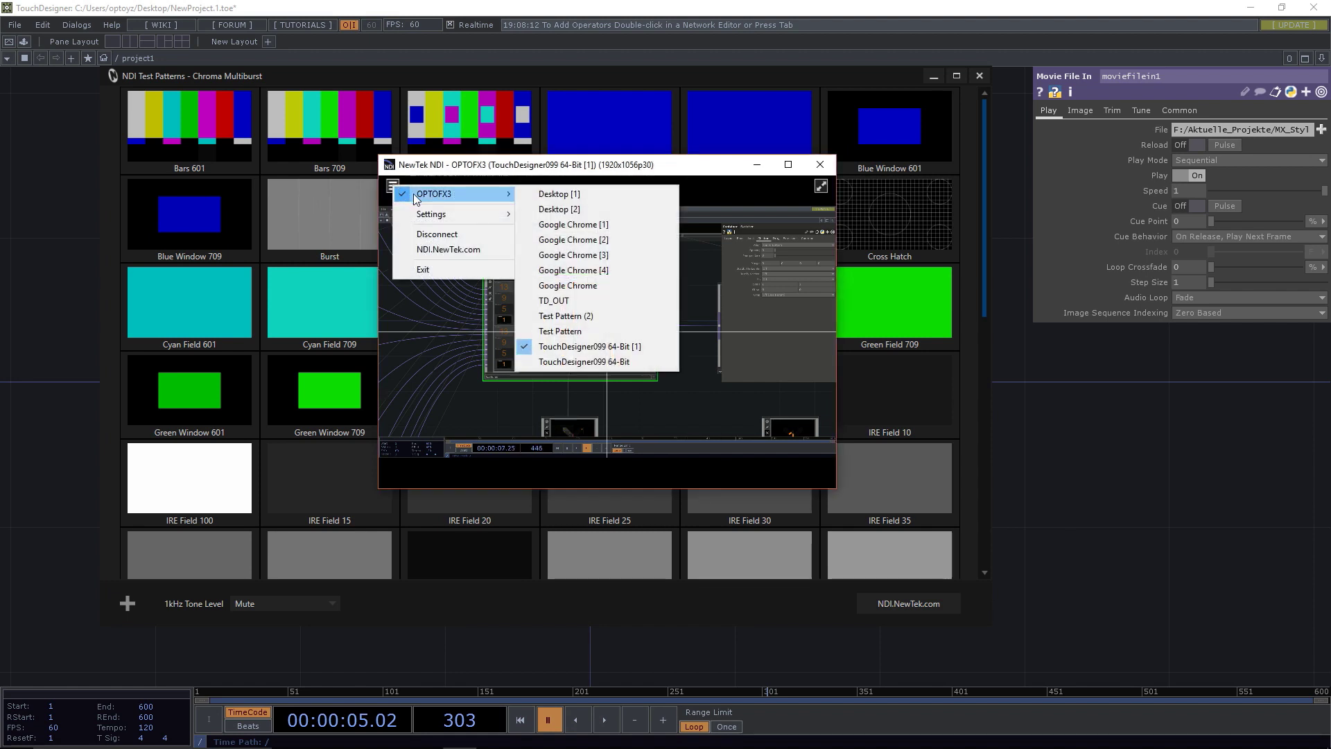
left_click(559, 226)
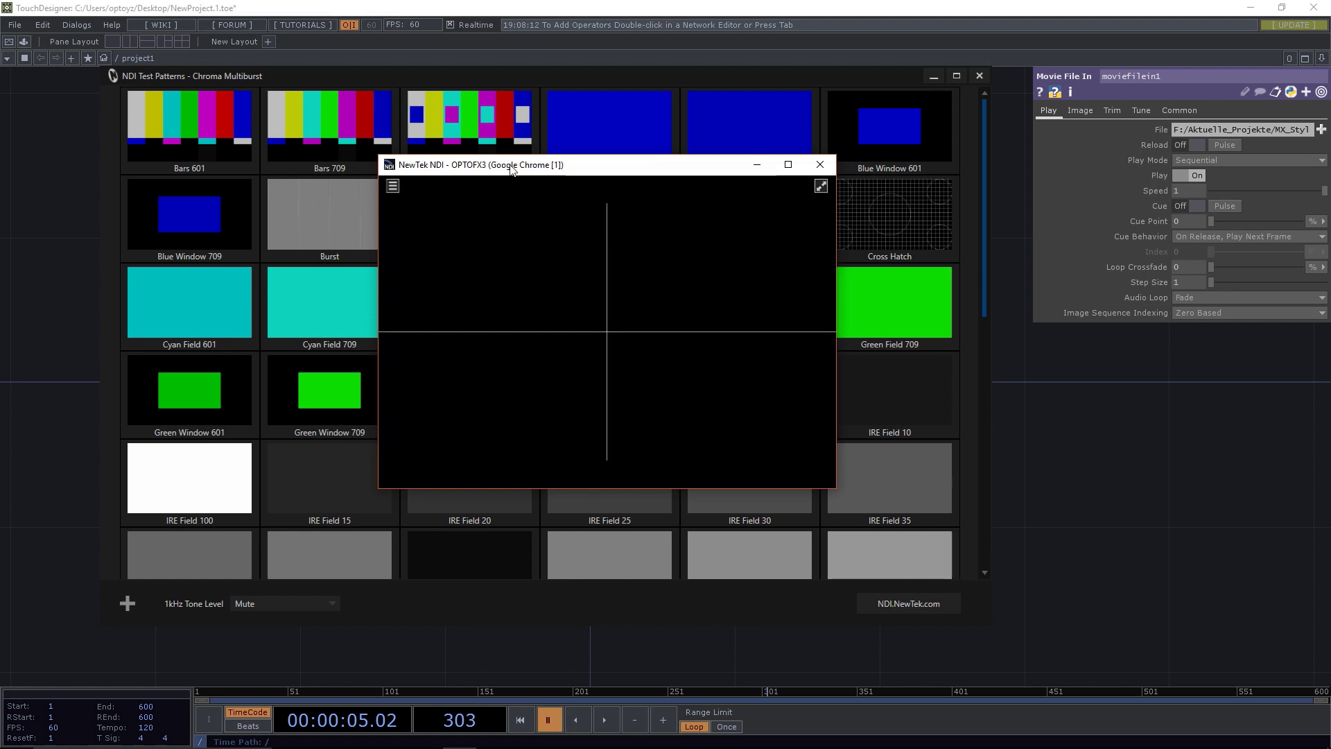
left_click(392, 185)
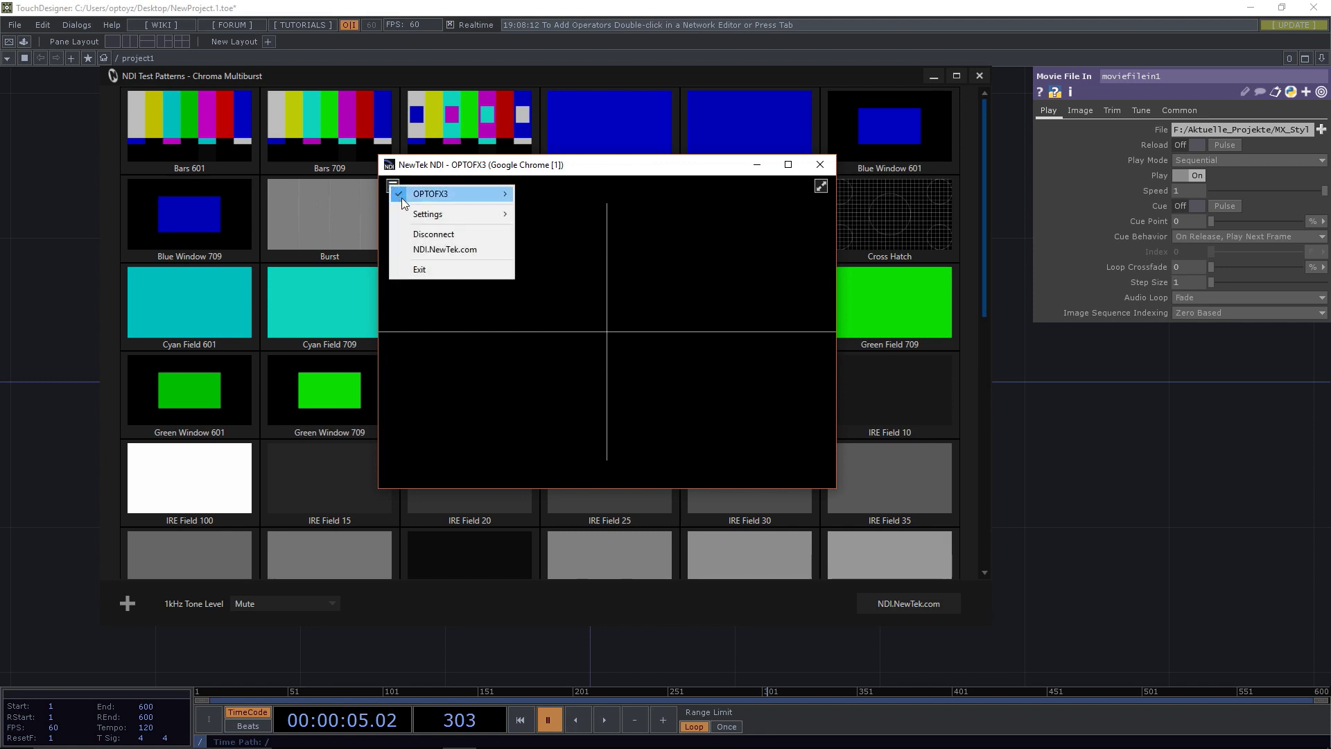
mouse_move(451, 194)
left_click(590, 240)
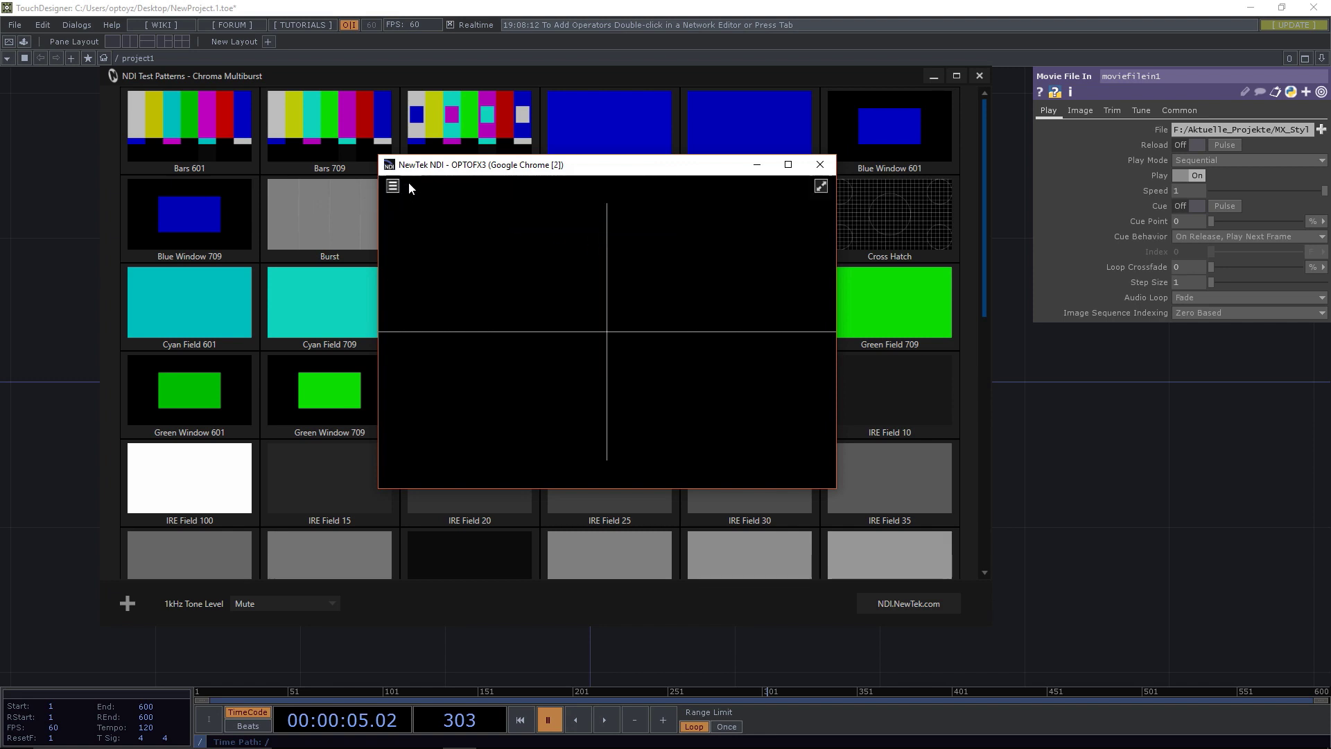
Set Studio Monitor's source to Test Pattern (2) and reposition its window over the right half of the test pattern grid.
left_click_drag(498, 167, 452, 223)
left_click(347, 244)
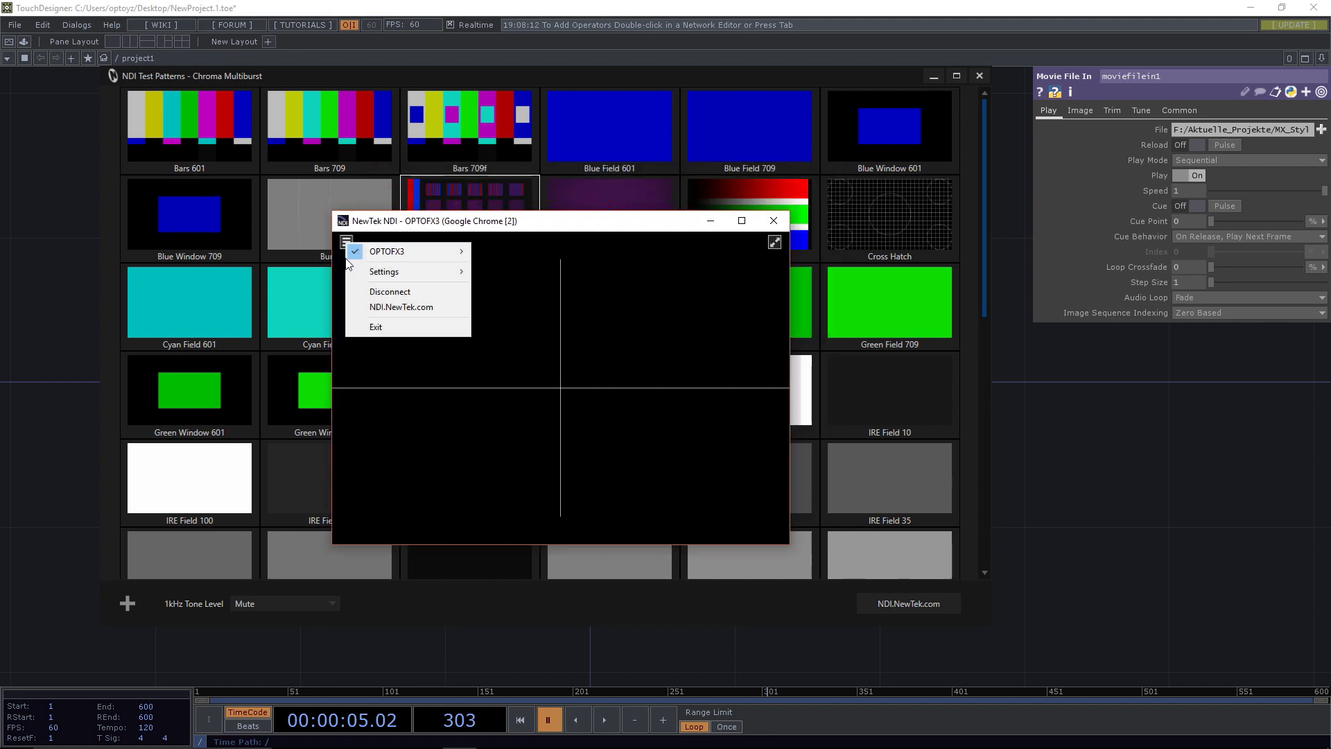
mouse_move(369, 251)
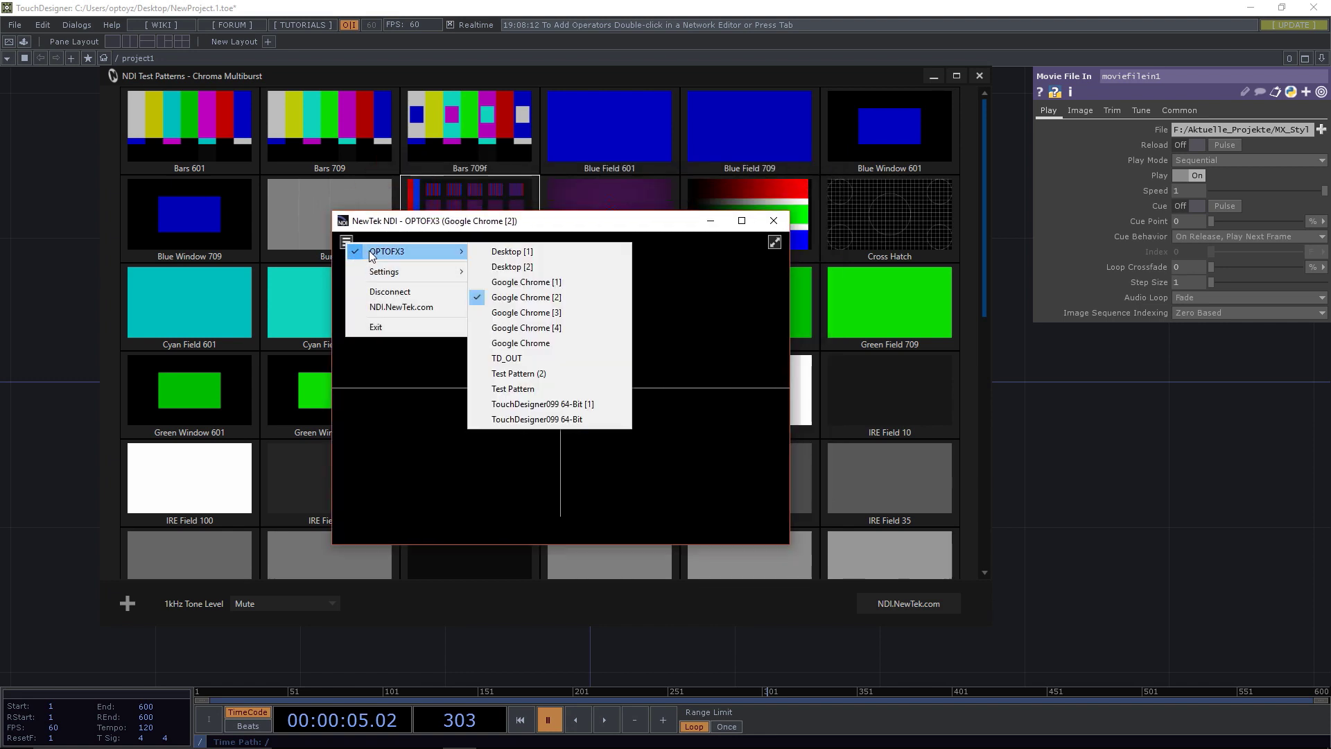
left_click(539, 373)
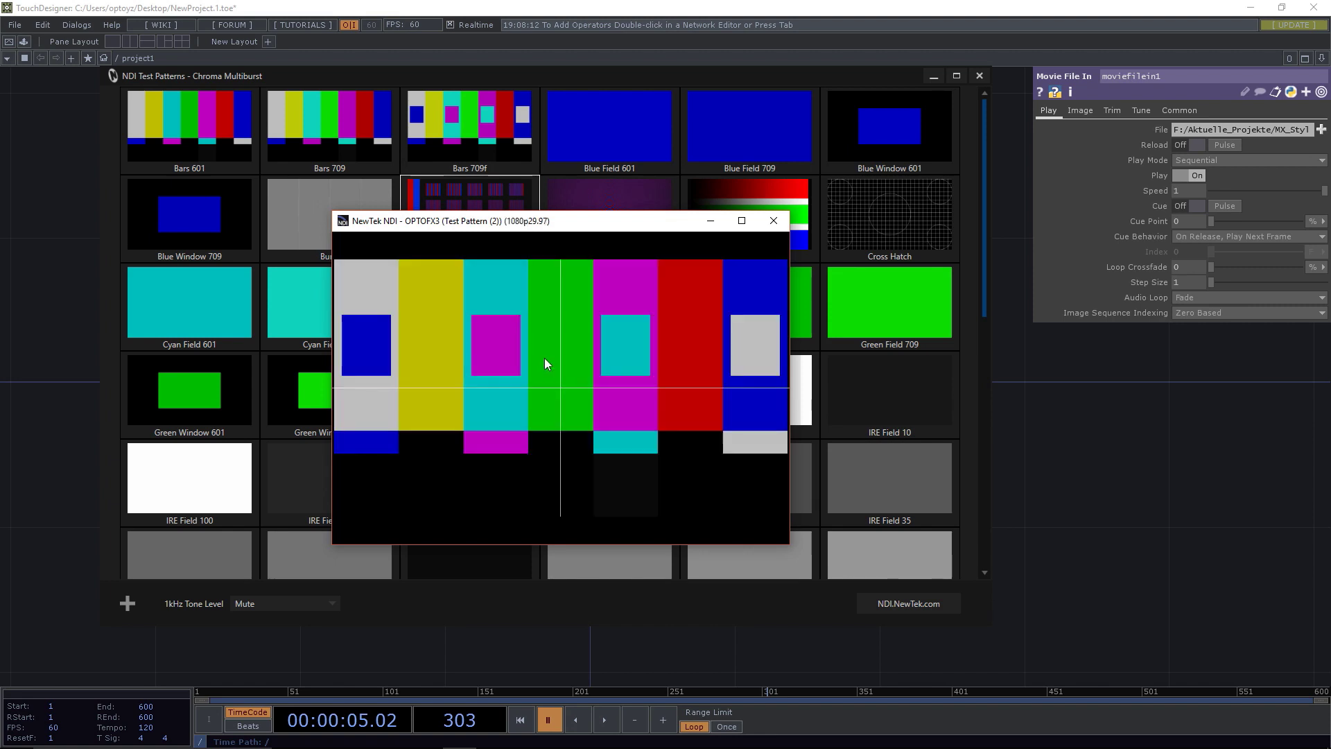
left_click_drag(558, 244, 653, 204)
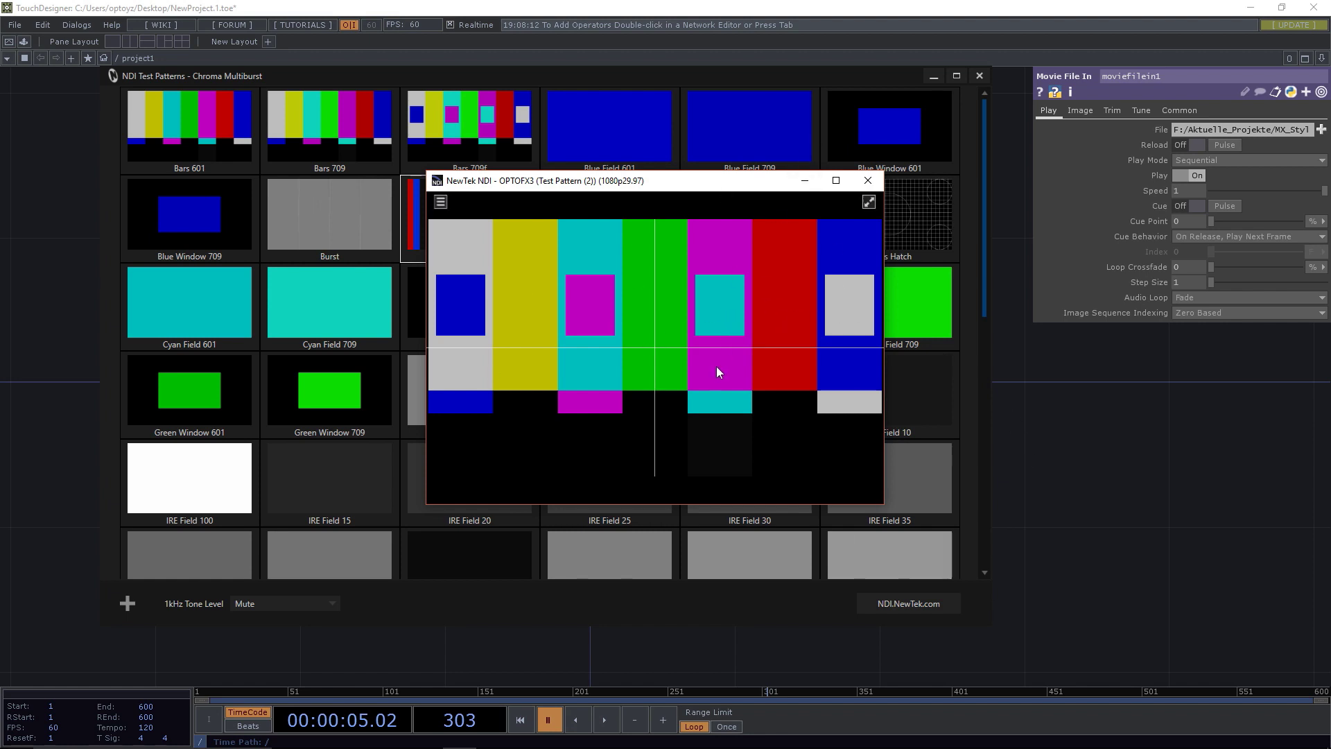
Bring the TouchDesigner network to the front, switch to OBS Studio and move its window over the network.
left_click(1034, 405)
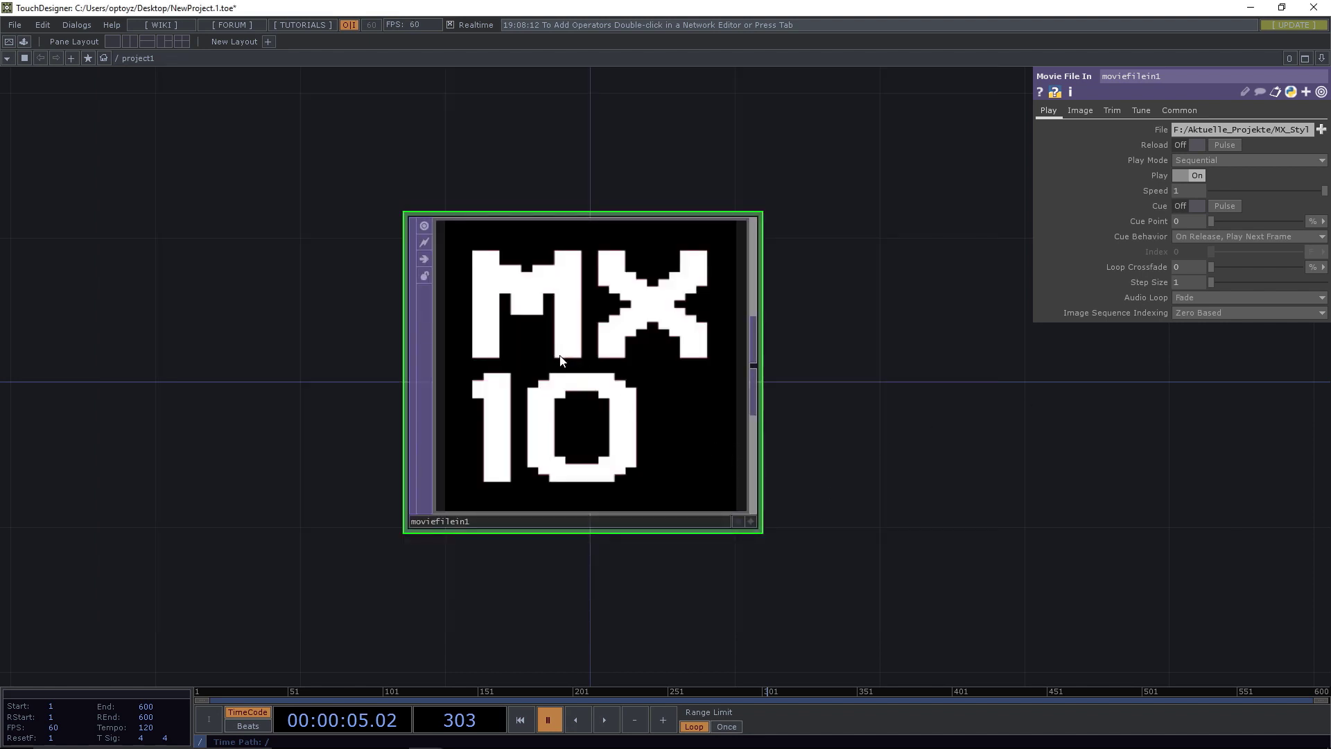
scroll(560, 359, "down", 3)
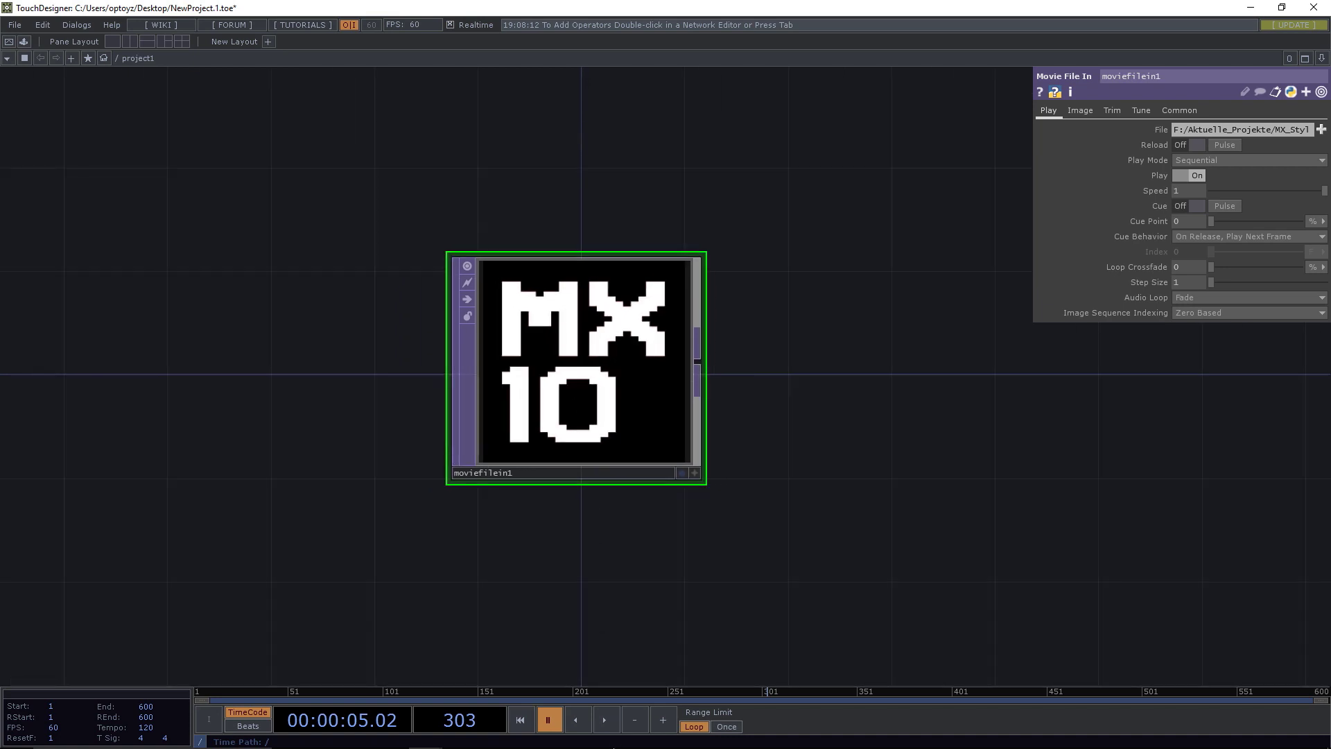
left_click(628, 737)
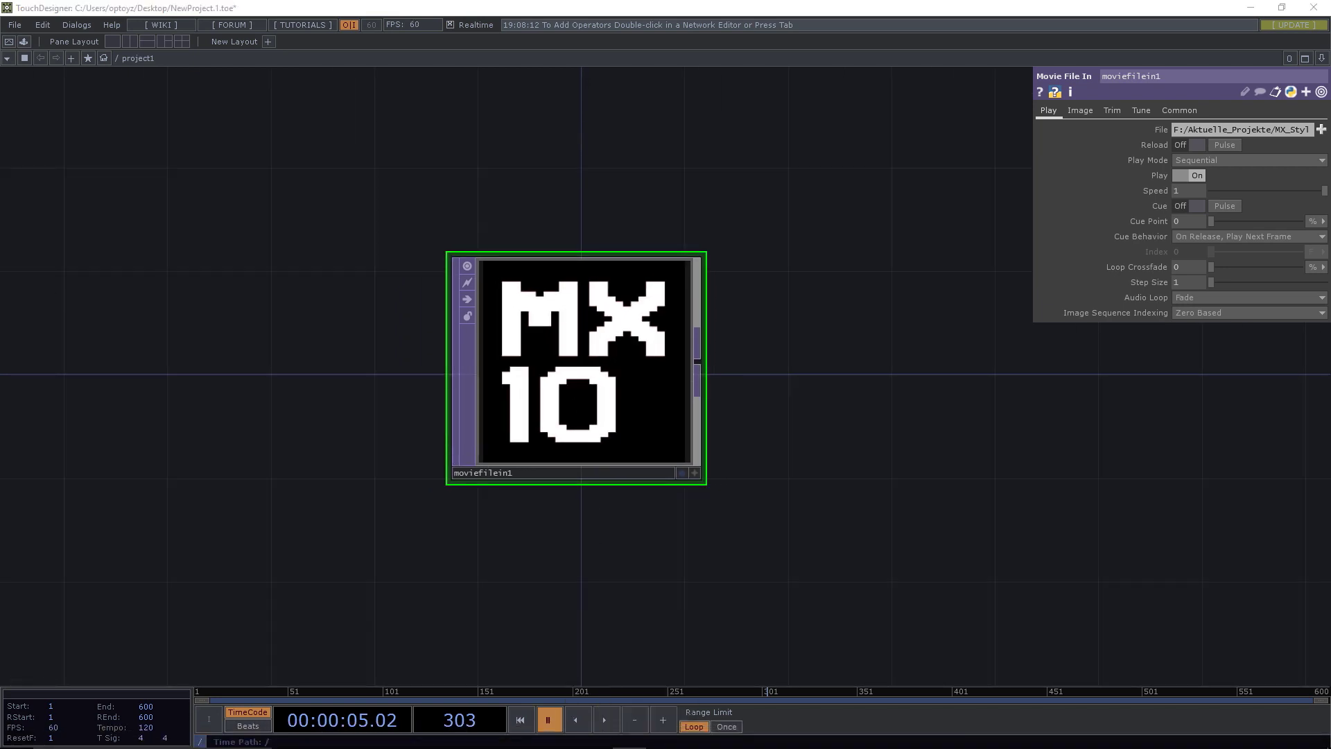
left_click_drag(0, 169, 655, 106)
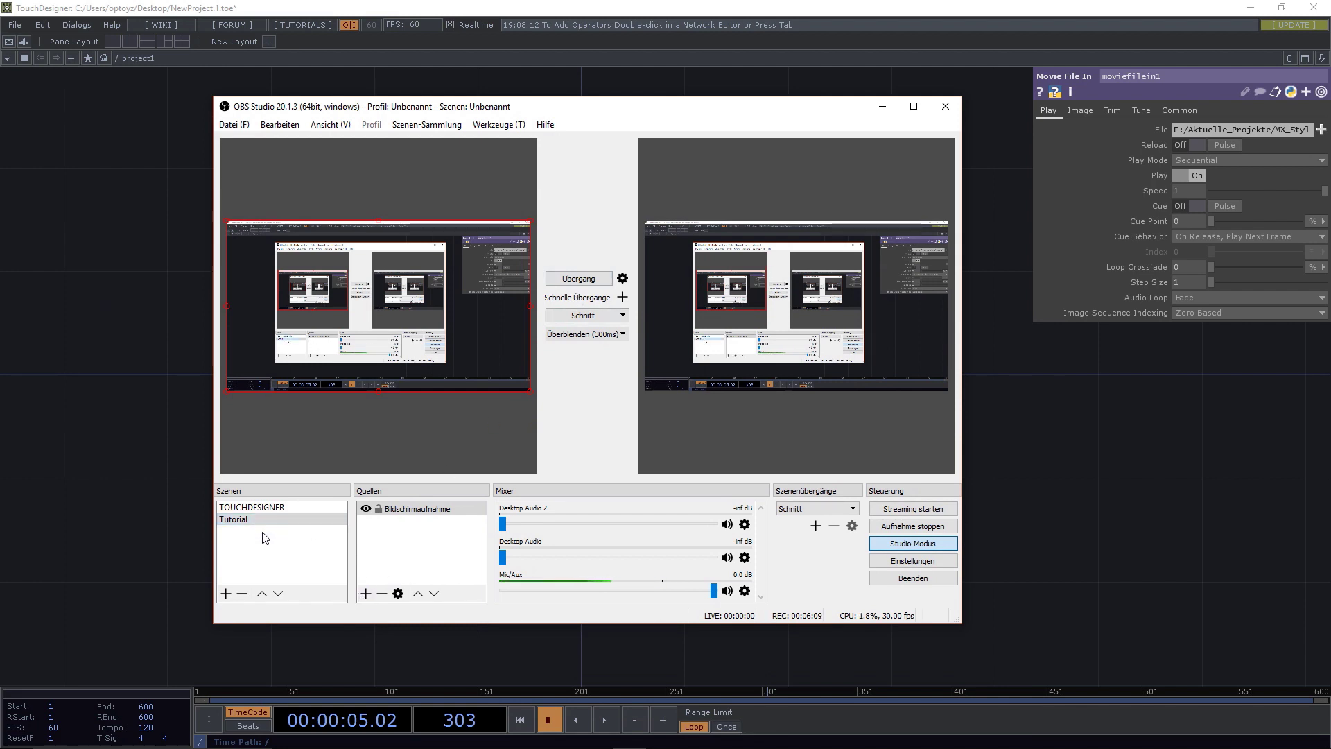
Add a new scene in OBS Studio, keeping the suggested name Szene 2.
left_click(225, 594)
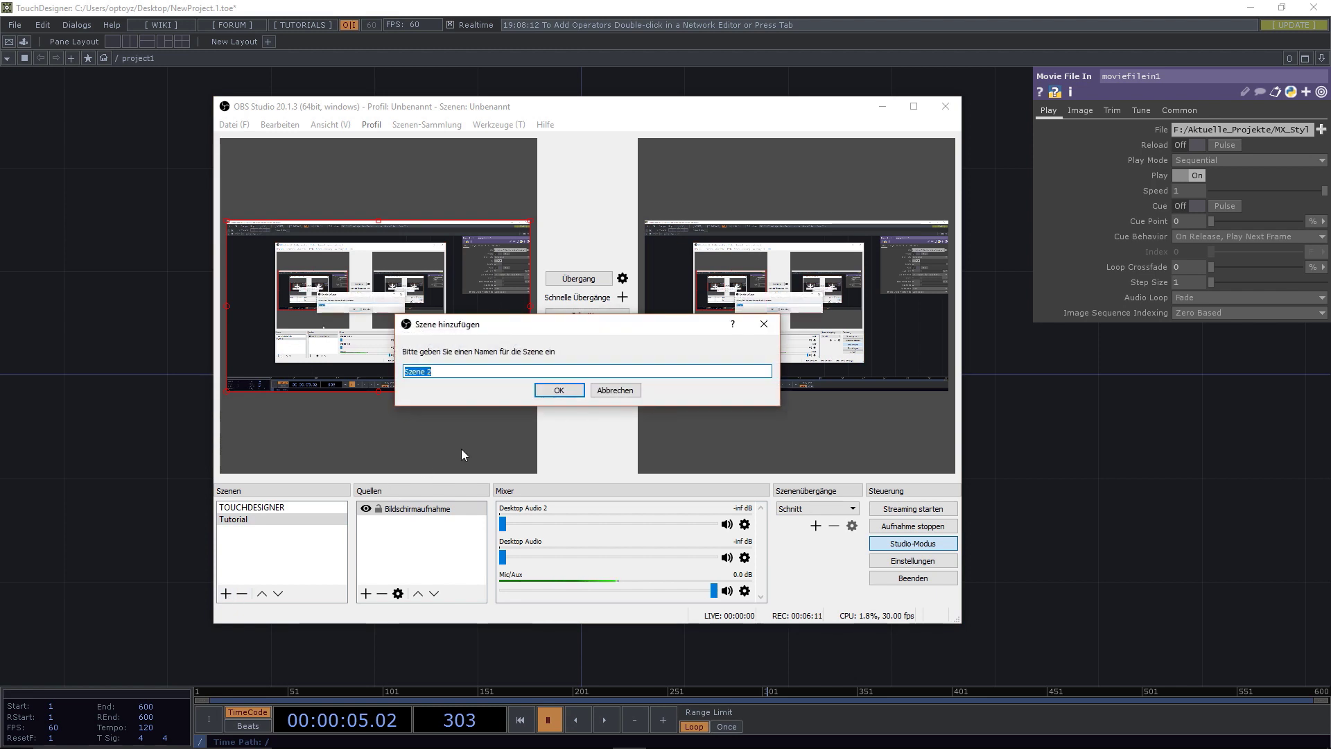
left_click(541, 390)
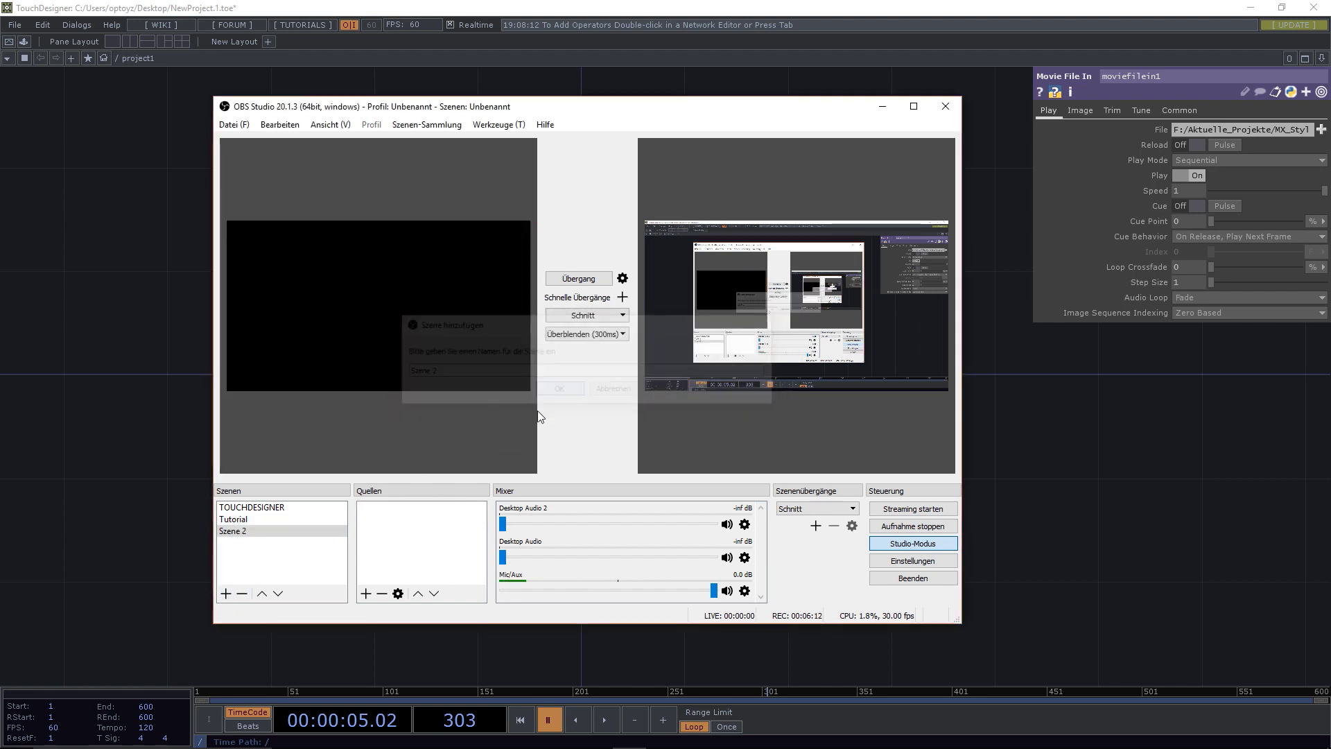
Add a new NDI source to Szene 2 with the default name, using OPTOFX3 (Test Pattern (2)) as its source name.
left_click(366, 595)
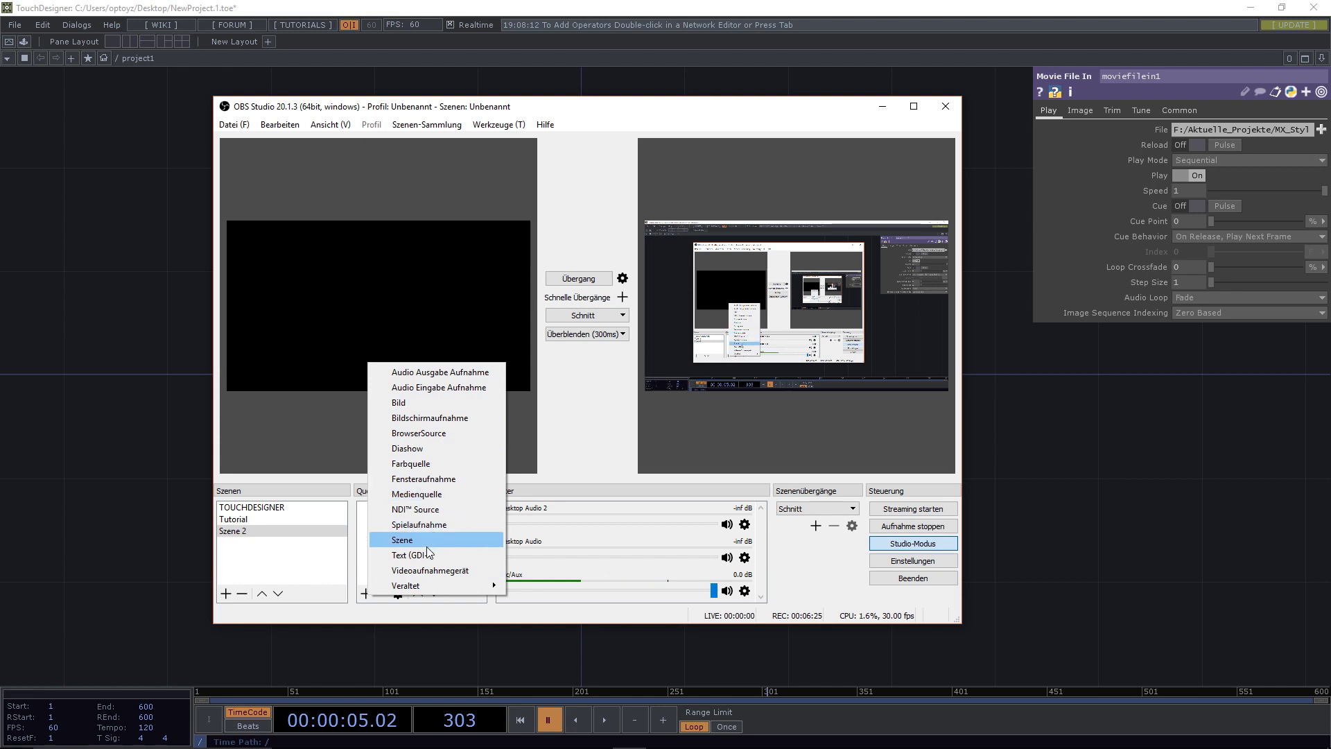
left_click(427, 512)
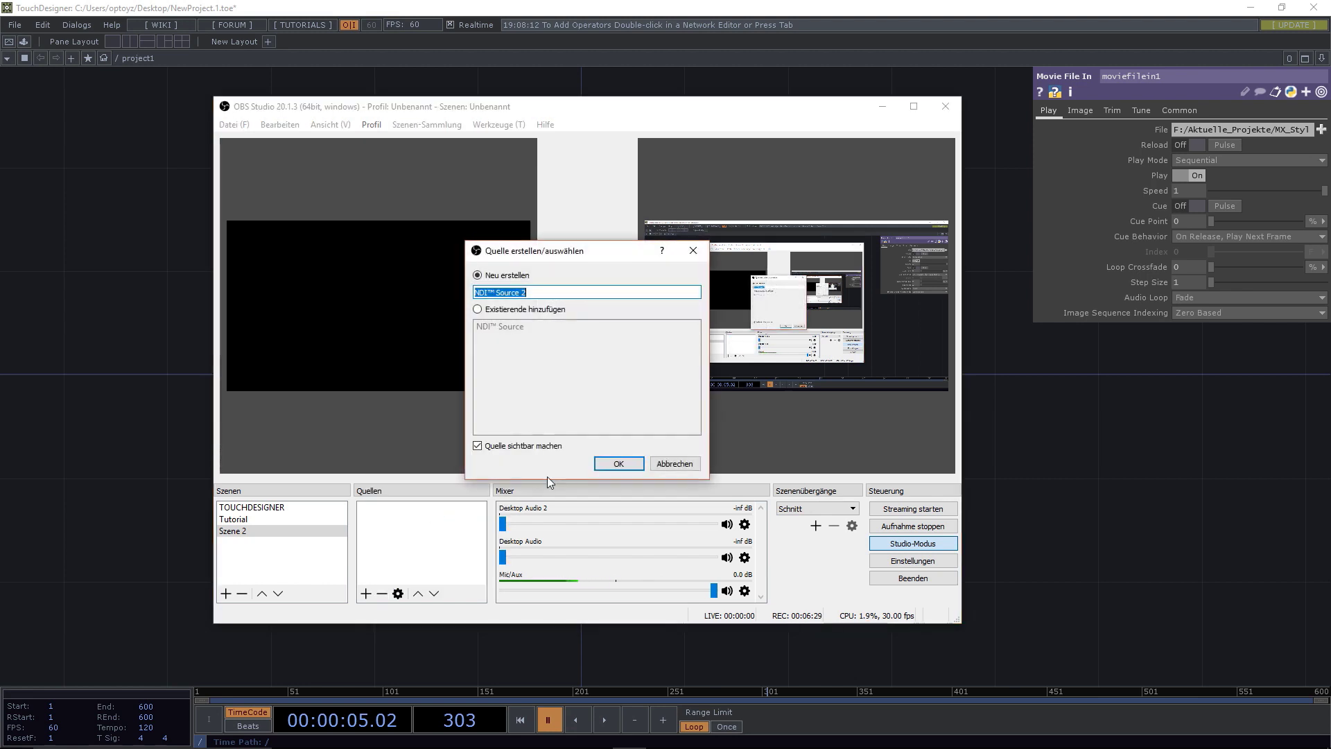
left_click(620, 464)
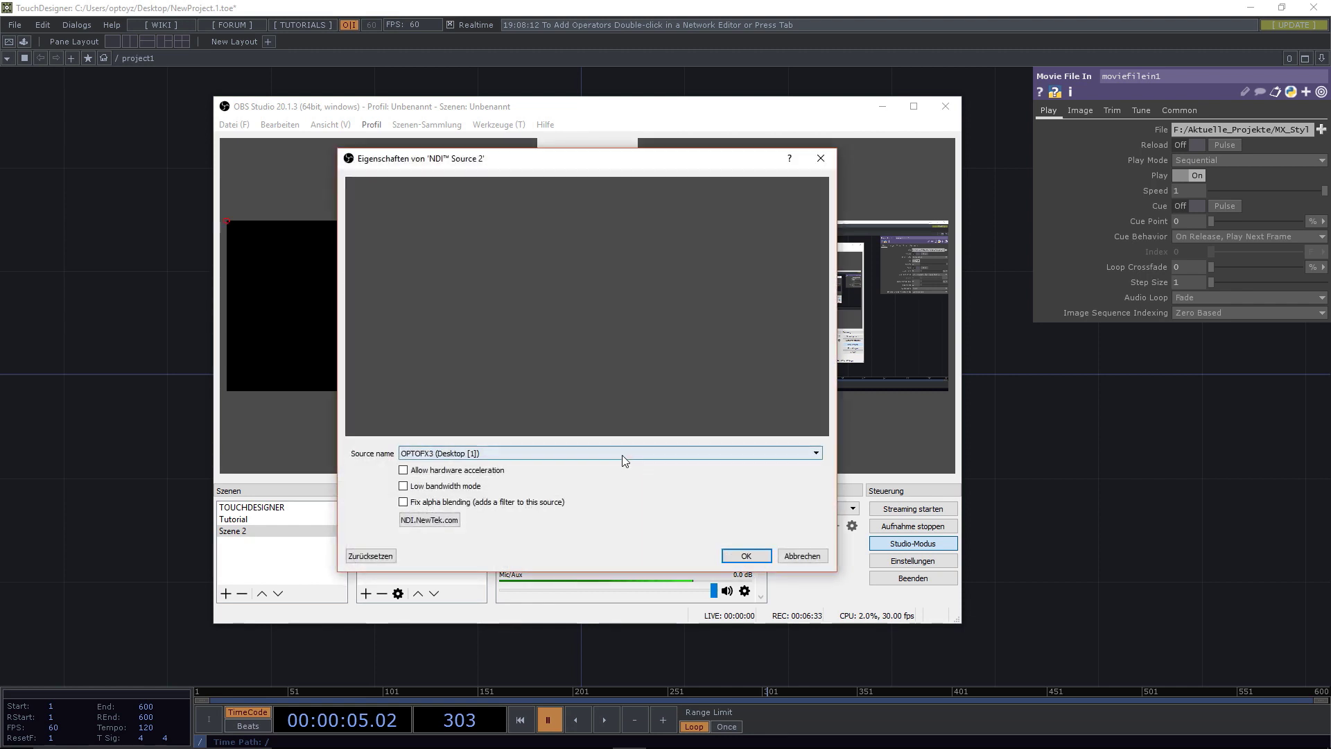
left_click(622, 453)
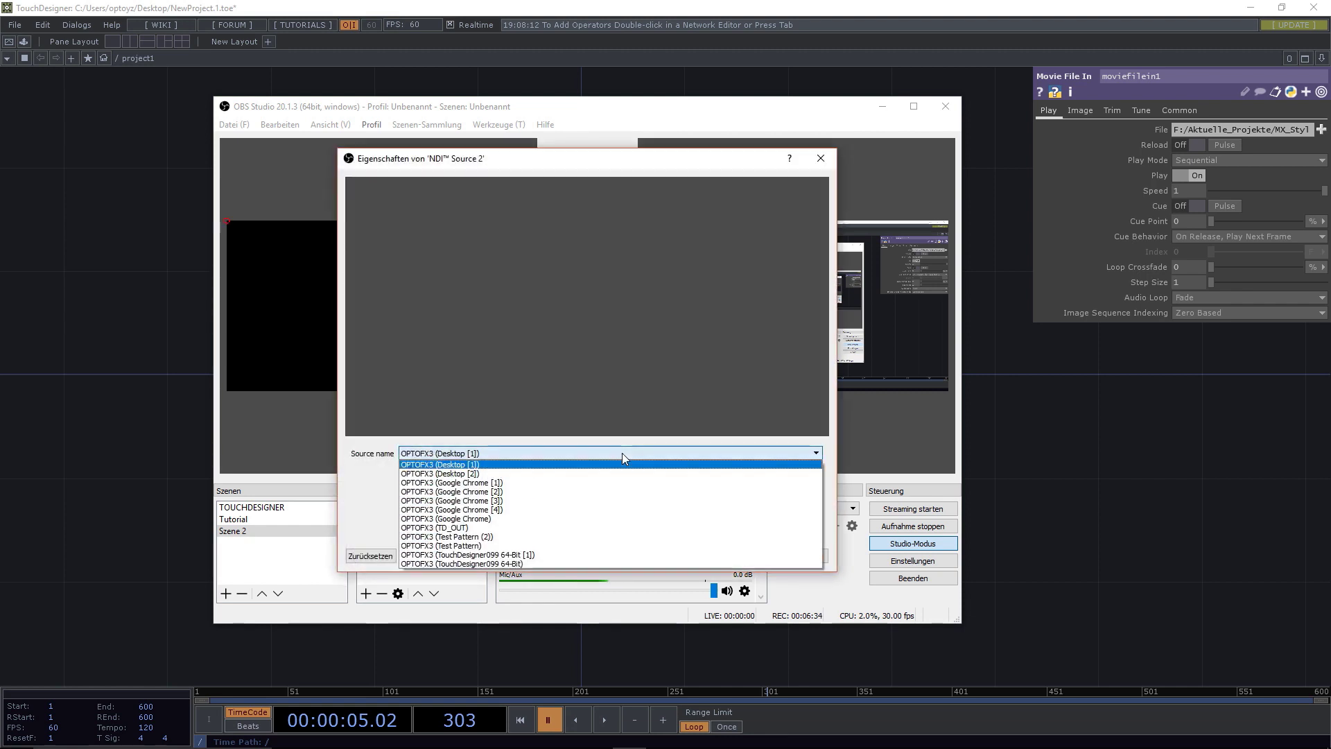
left_click(603, 537)
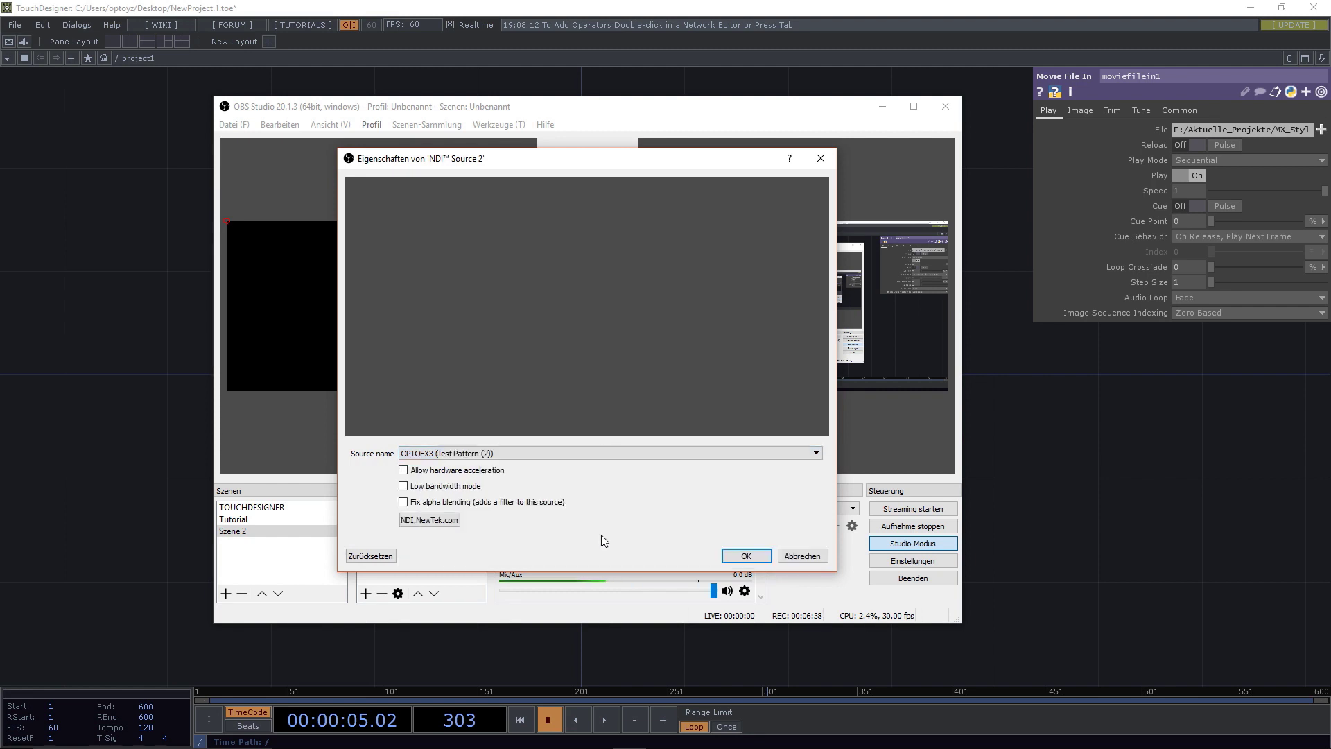
left_click(746, 557)
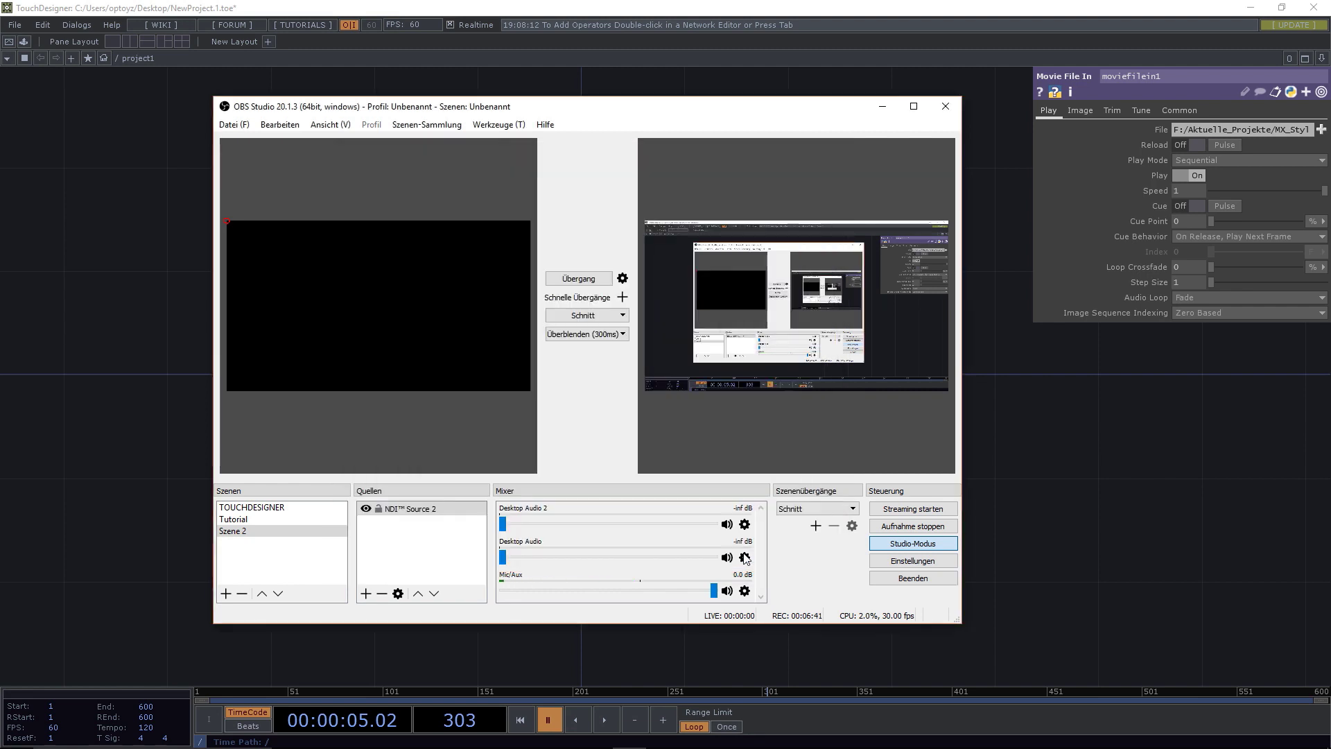
Scale the test pattern source down to roughly three quarters of the canvas and place it slightly inside the canvas's upper-left corner.
left_click(419, 511)
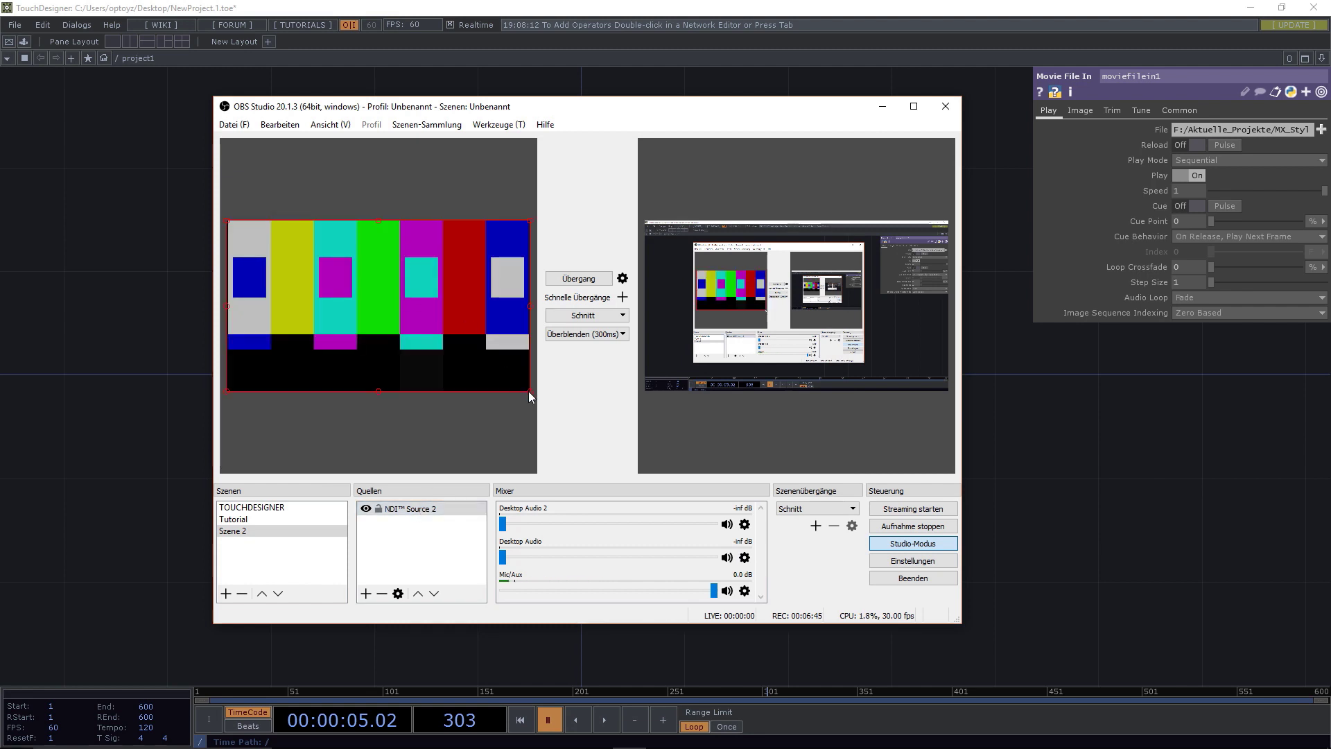
left_click_drag(529, 391, 444, 342)
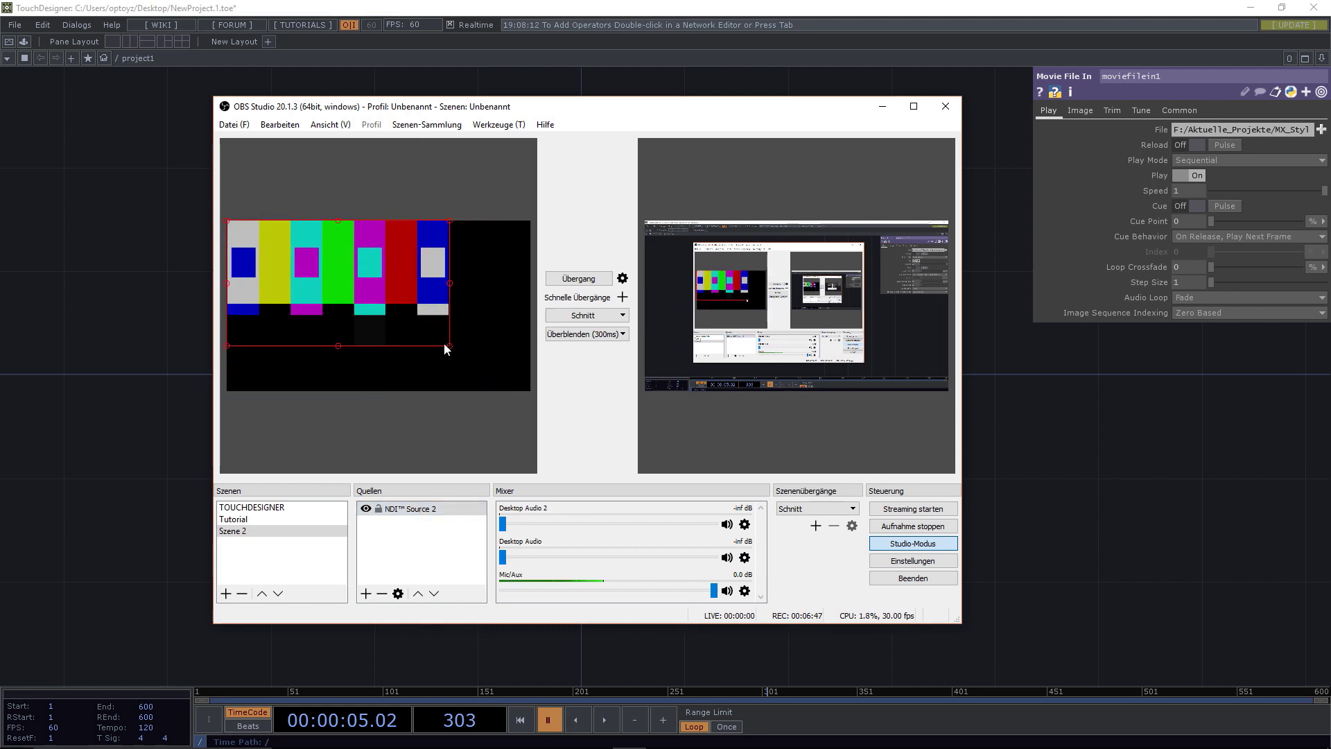
left_click_drag(377, 279, 412, 294)
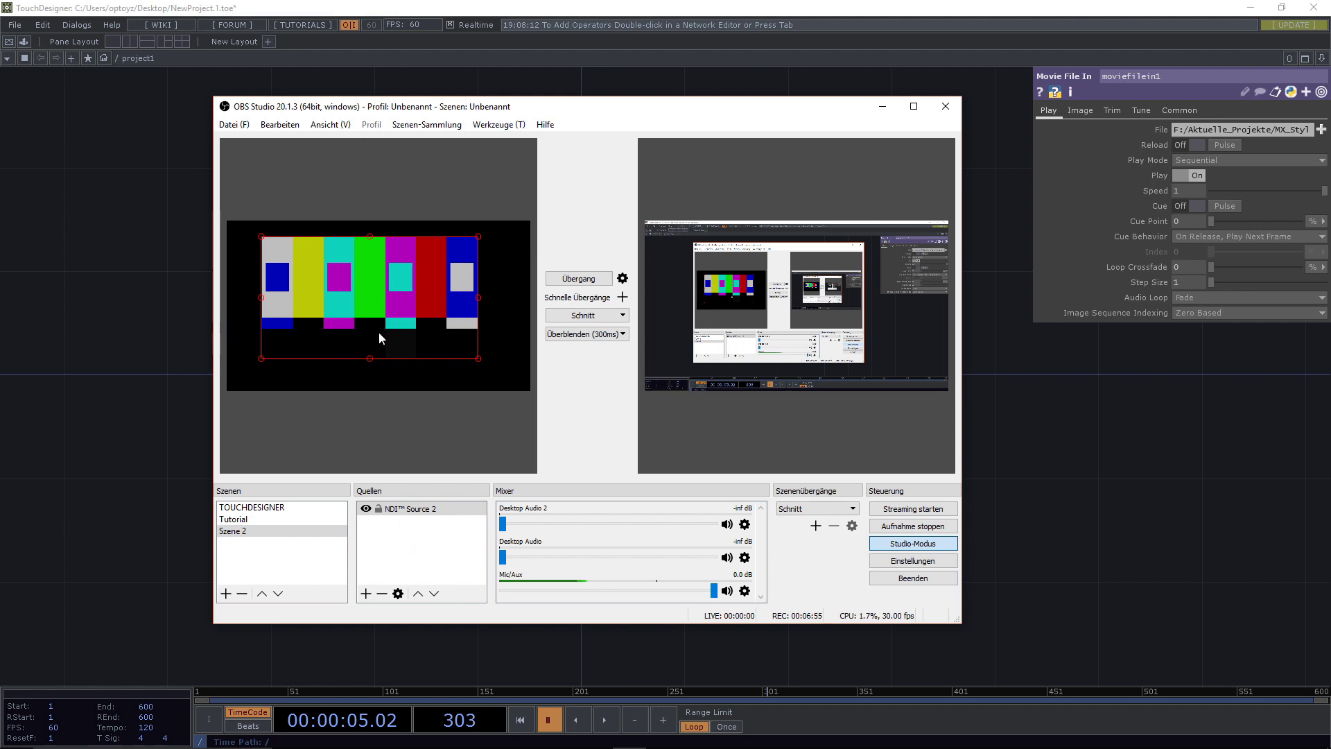
left_click_drag(359, 276, 339, 270)
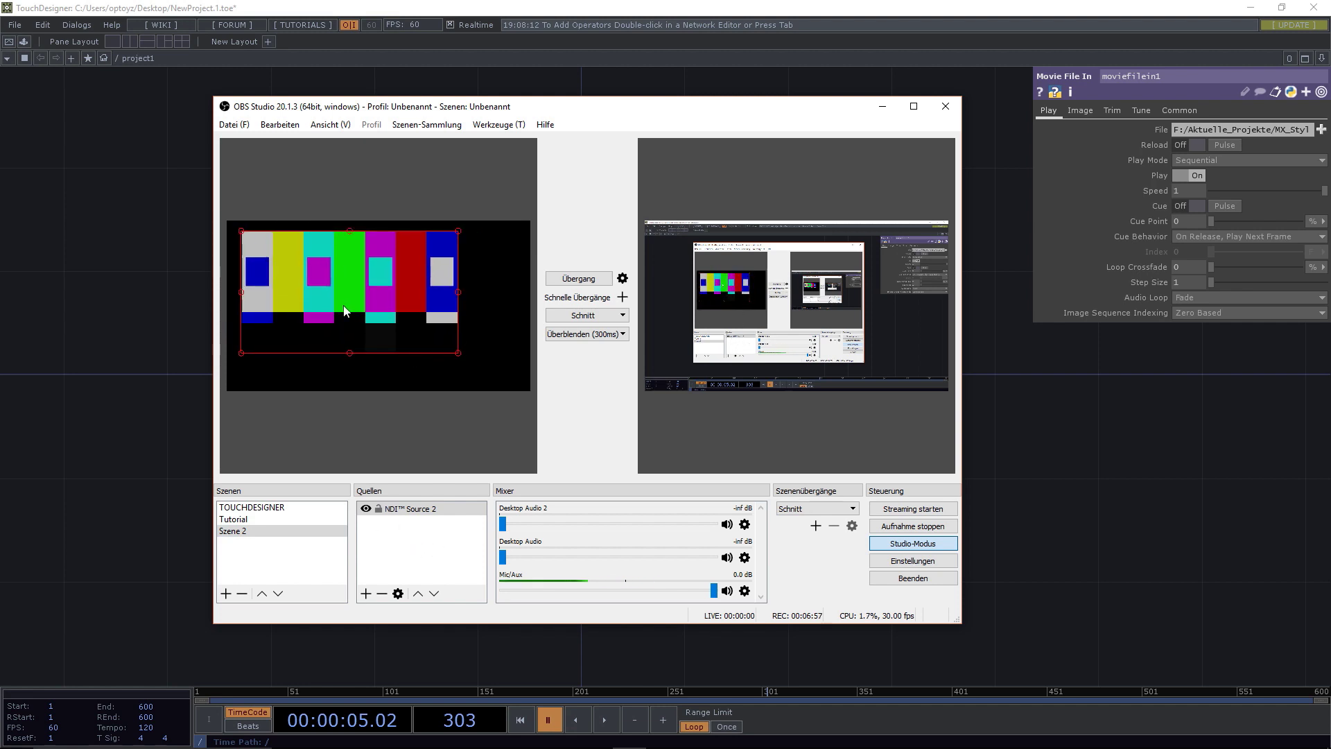
Add another NDI source receiving OPTOFX3 (TouchDesigner099 64-Bit [1]), shrink it and place it over the test pattern's lower-right corner.
left_click(367, 591)
left_click(407, 505)
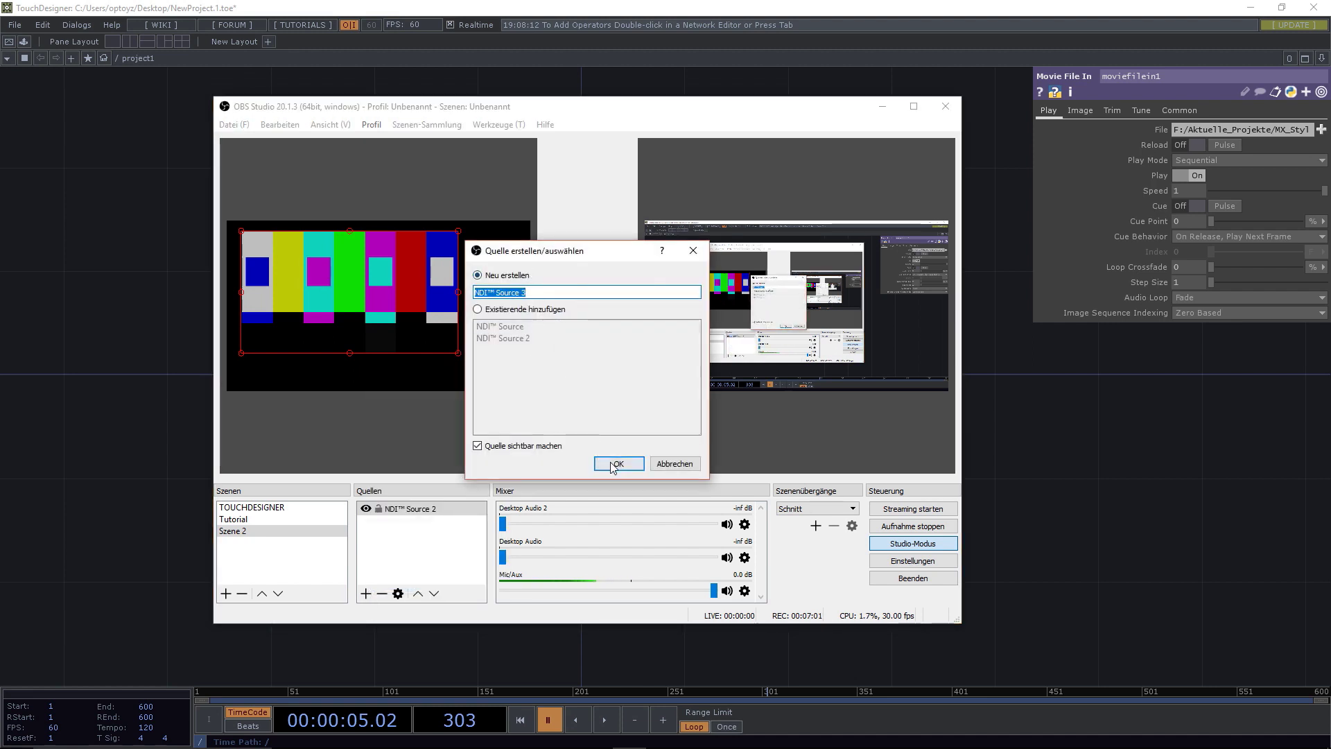
left_click(613, 463)
left_click(562, 451)
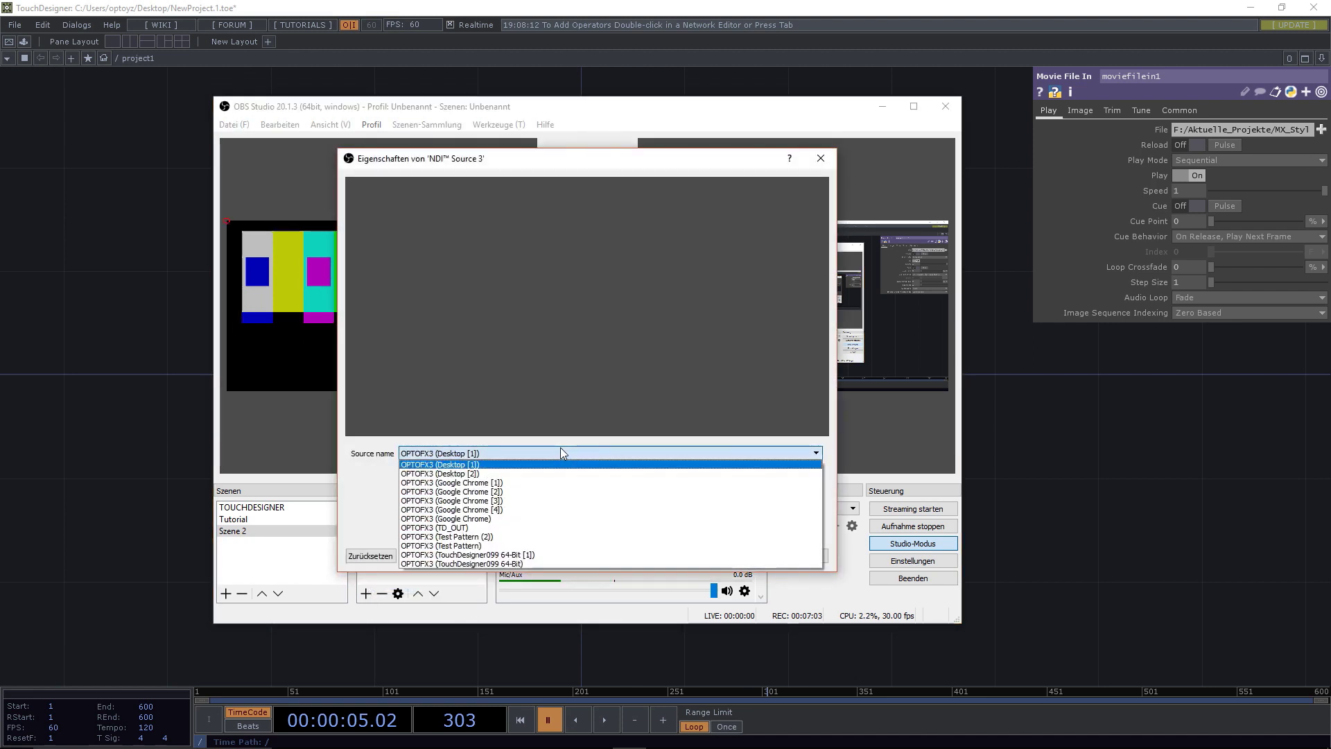
left_click(514, 555)
left_click(746, 555)
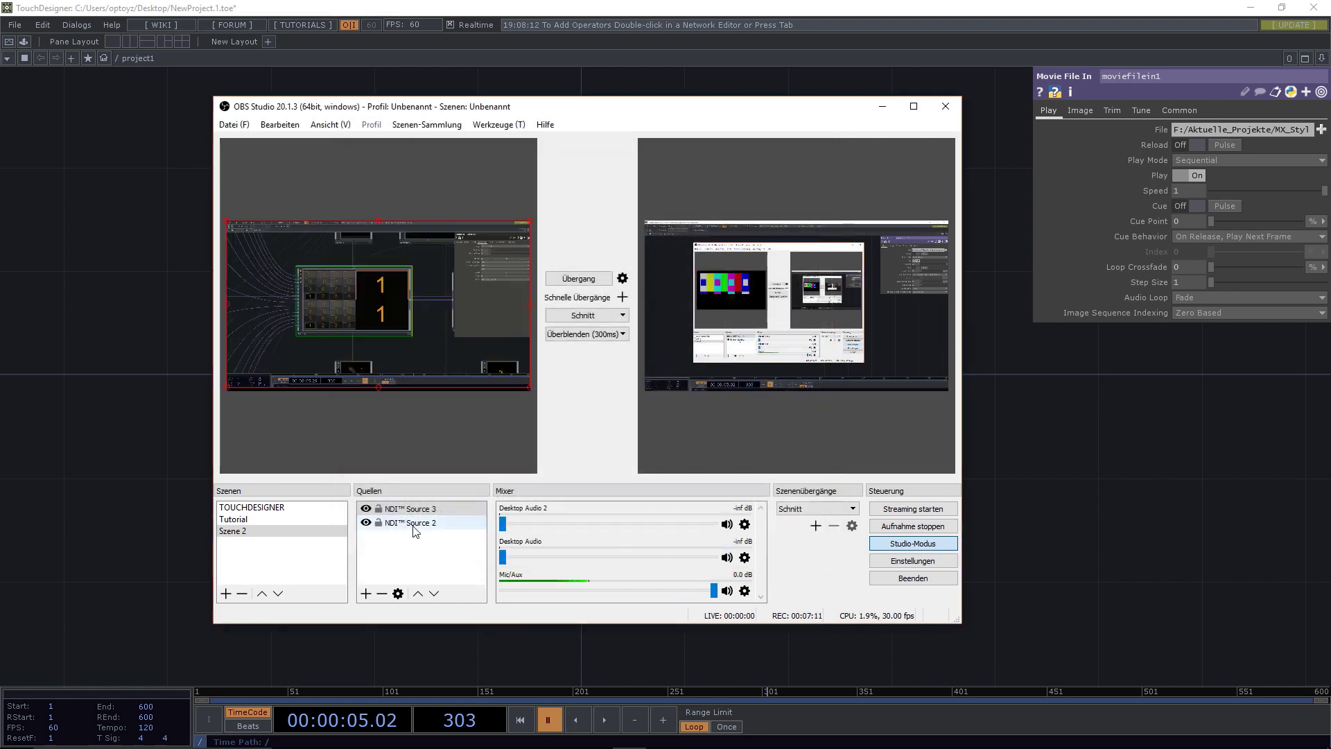
left_click_drag(229, 222, 353, 315)
left_click_drag(460, 341, 447, 330)
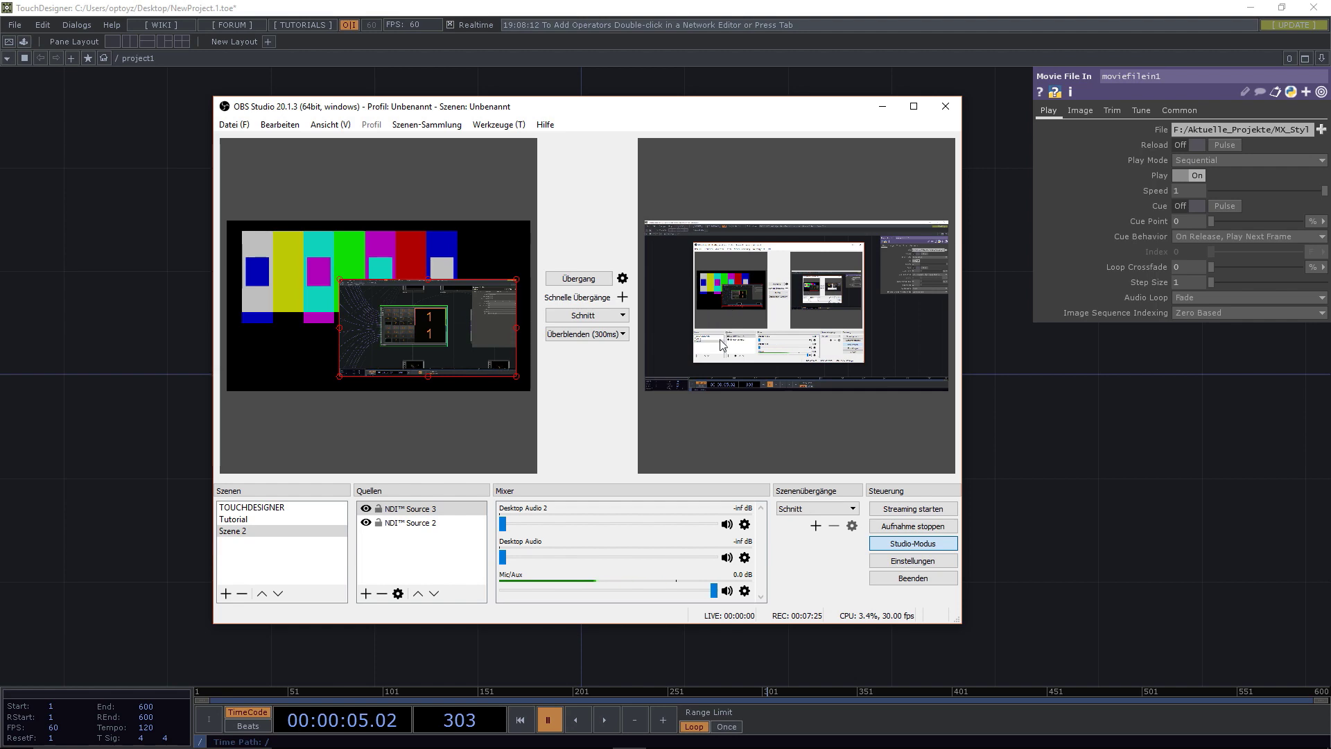
Open OBS Studio's stream settings, and load the Facebook live map in the Chrome window showing the obs-ndi releases.
left_click(888, 559)
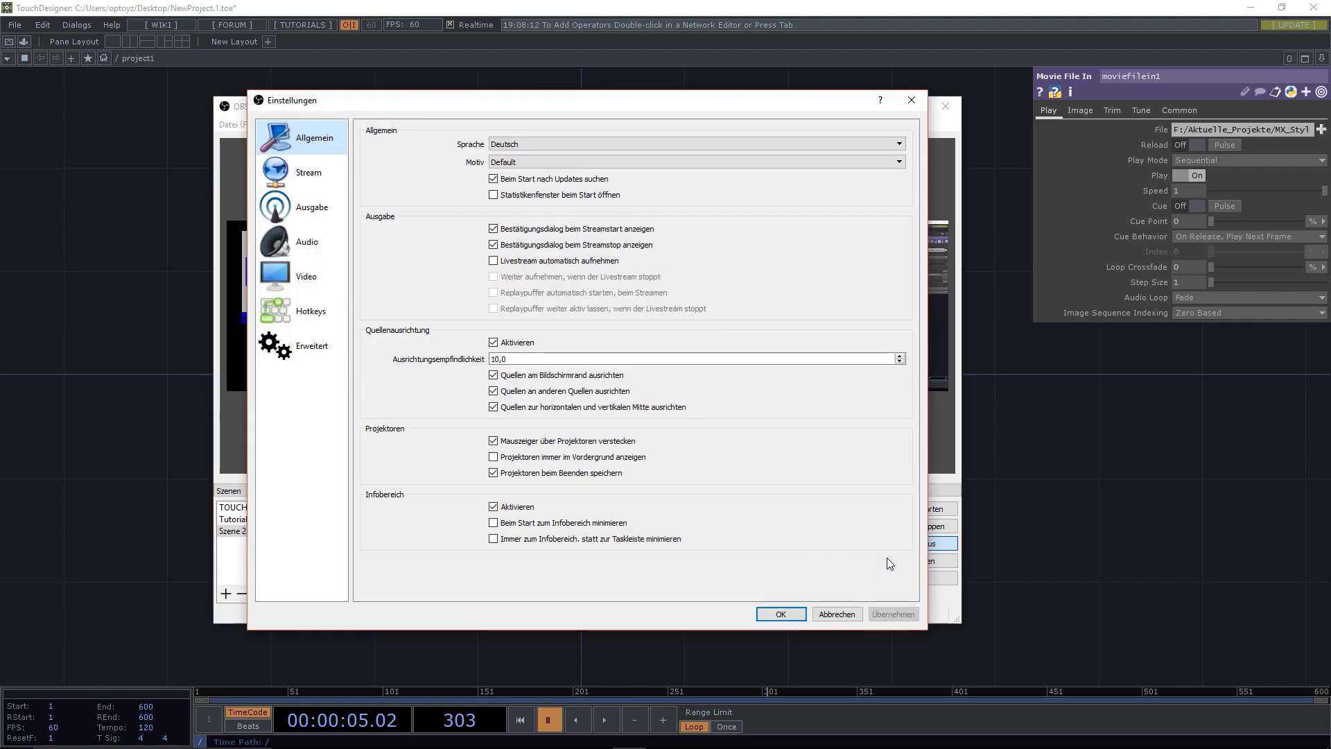
left_click(310, 179)
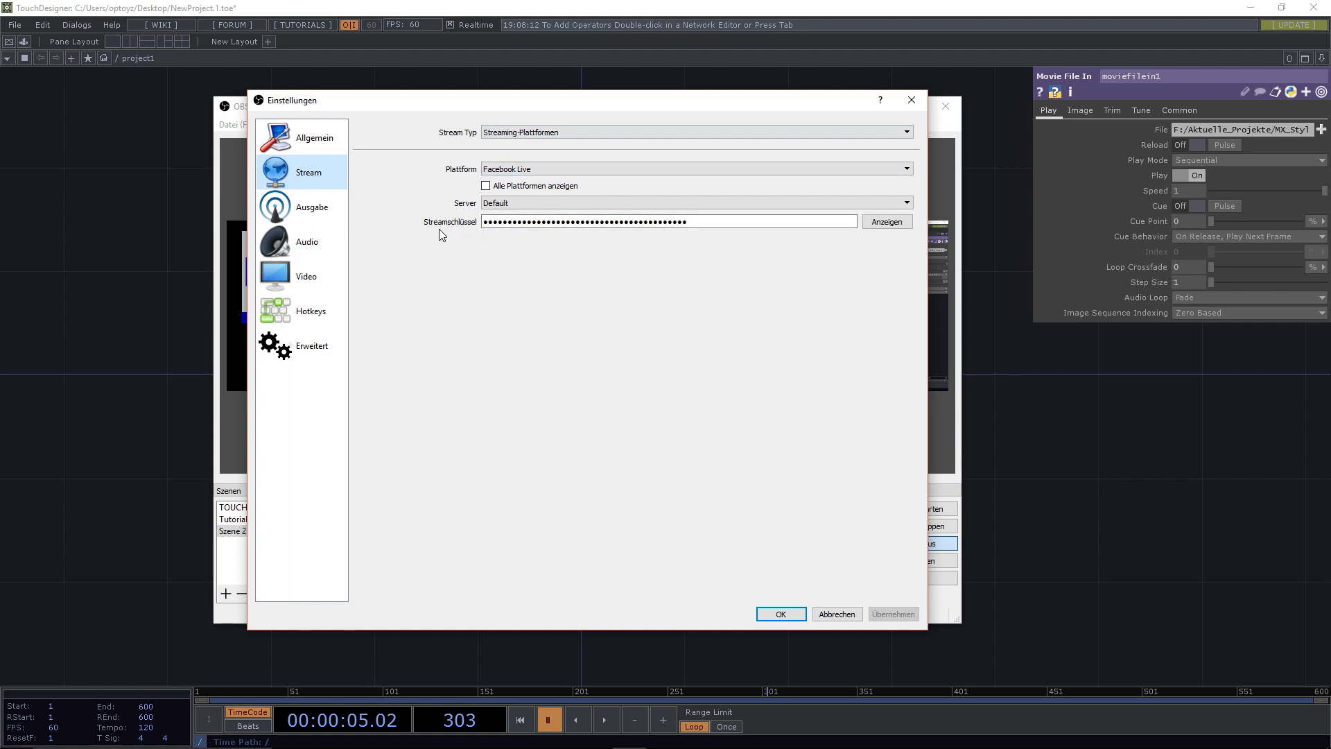
left_click(358, 735)
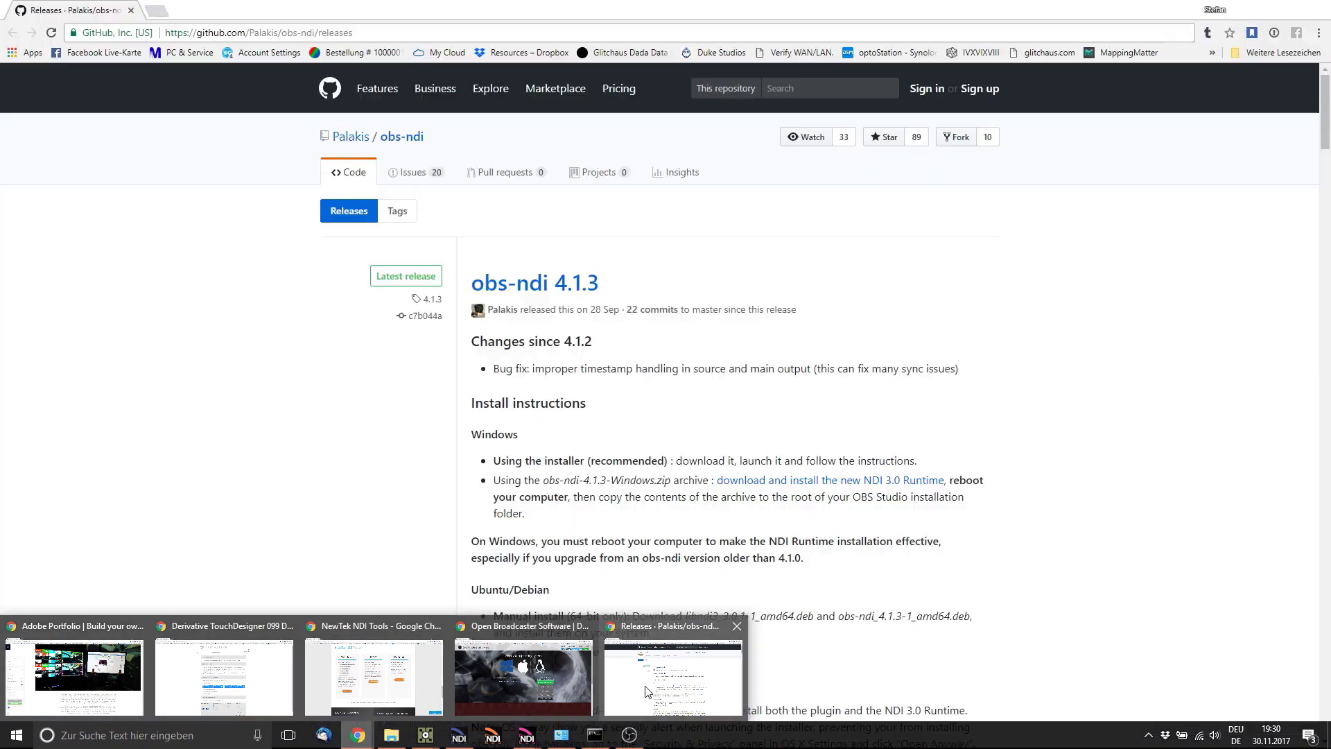
left_click(673, 676)
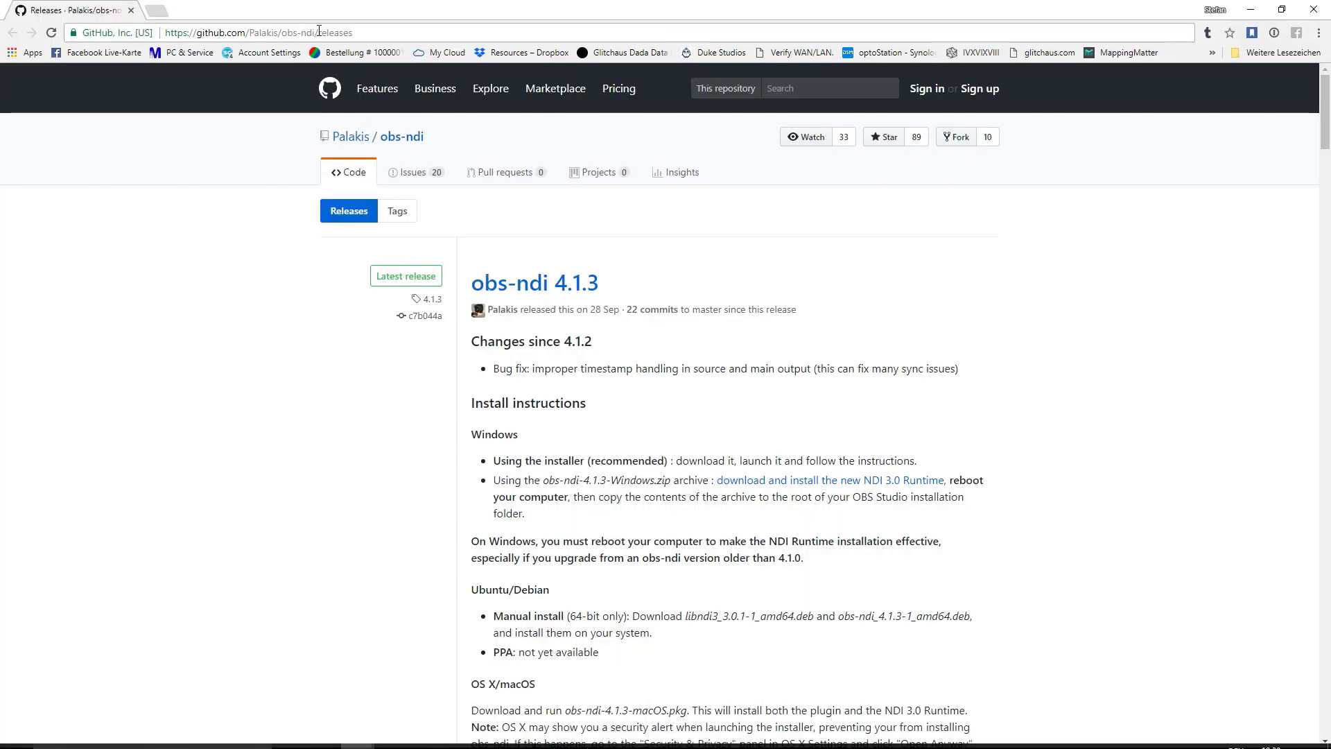
left_click(112, 52)
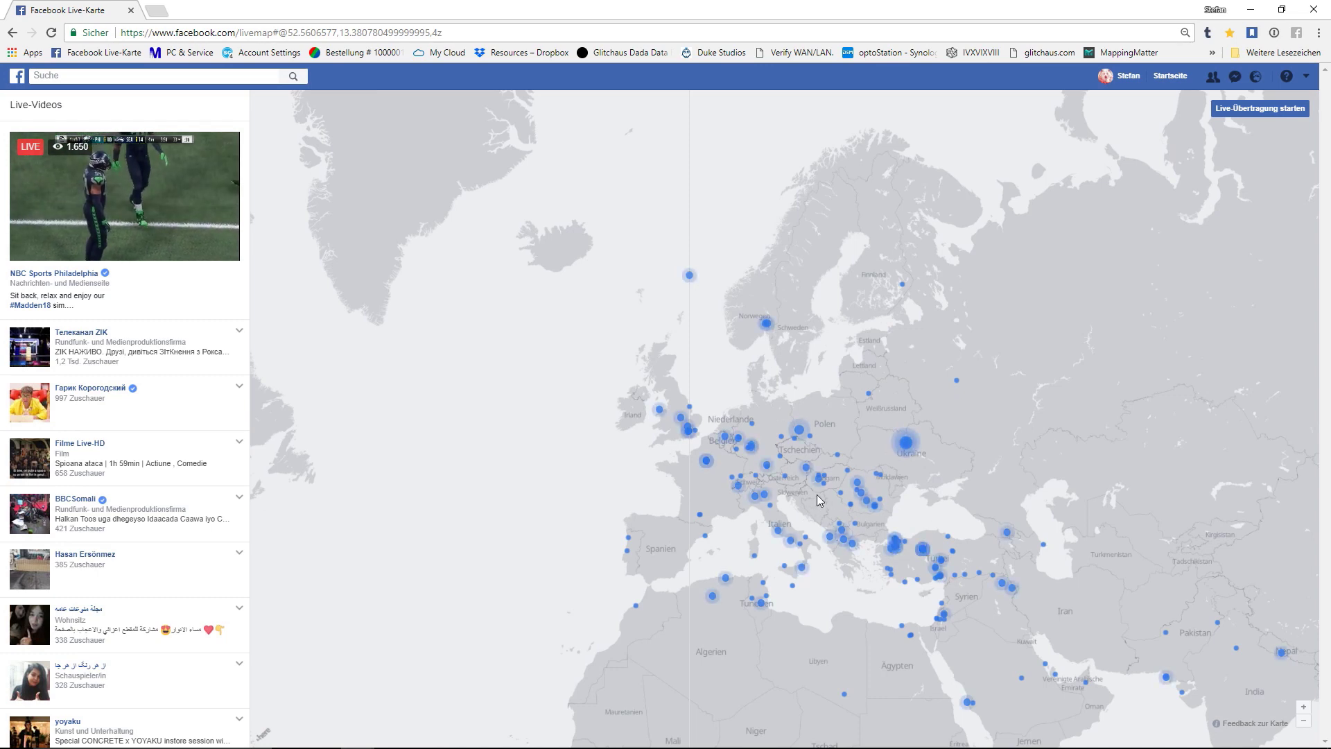
Show all managed Facebook pages and open the MX10_oficial page.
mouse_move(176, 213)
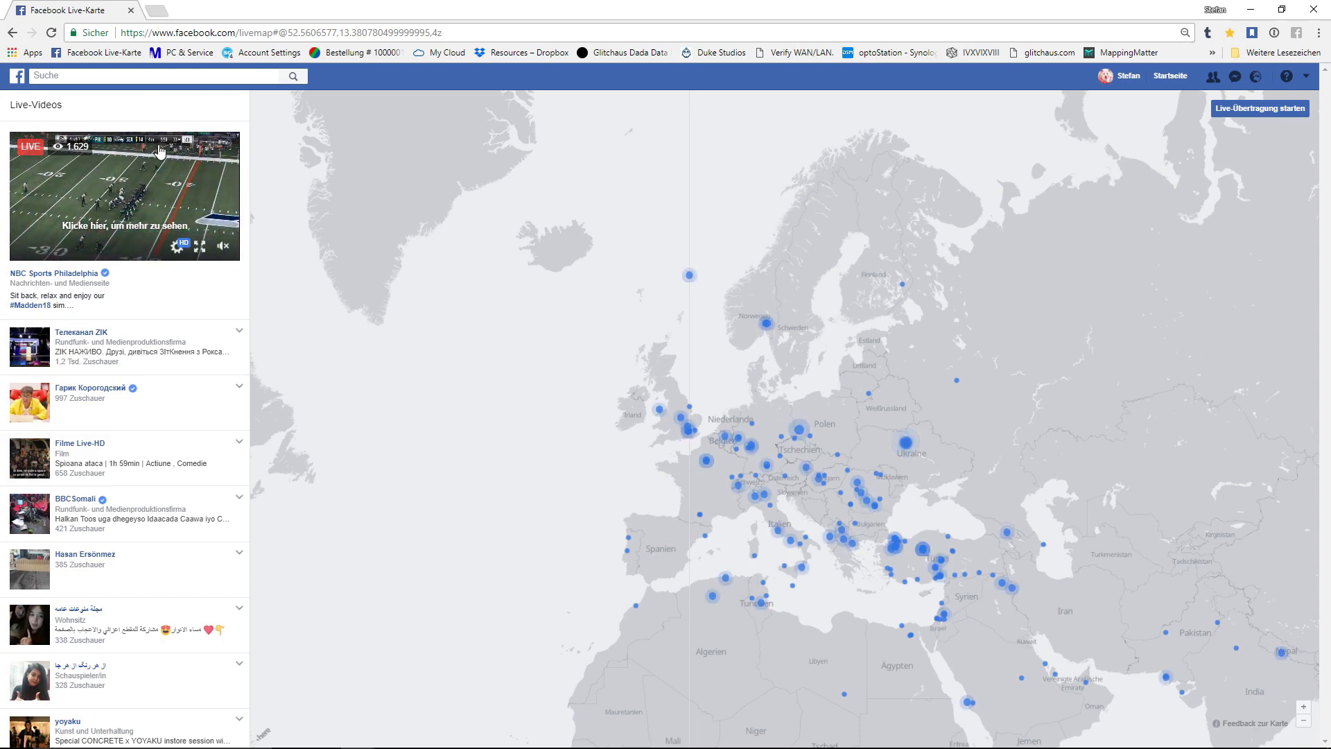
left_click(1307, 76)
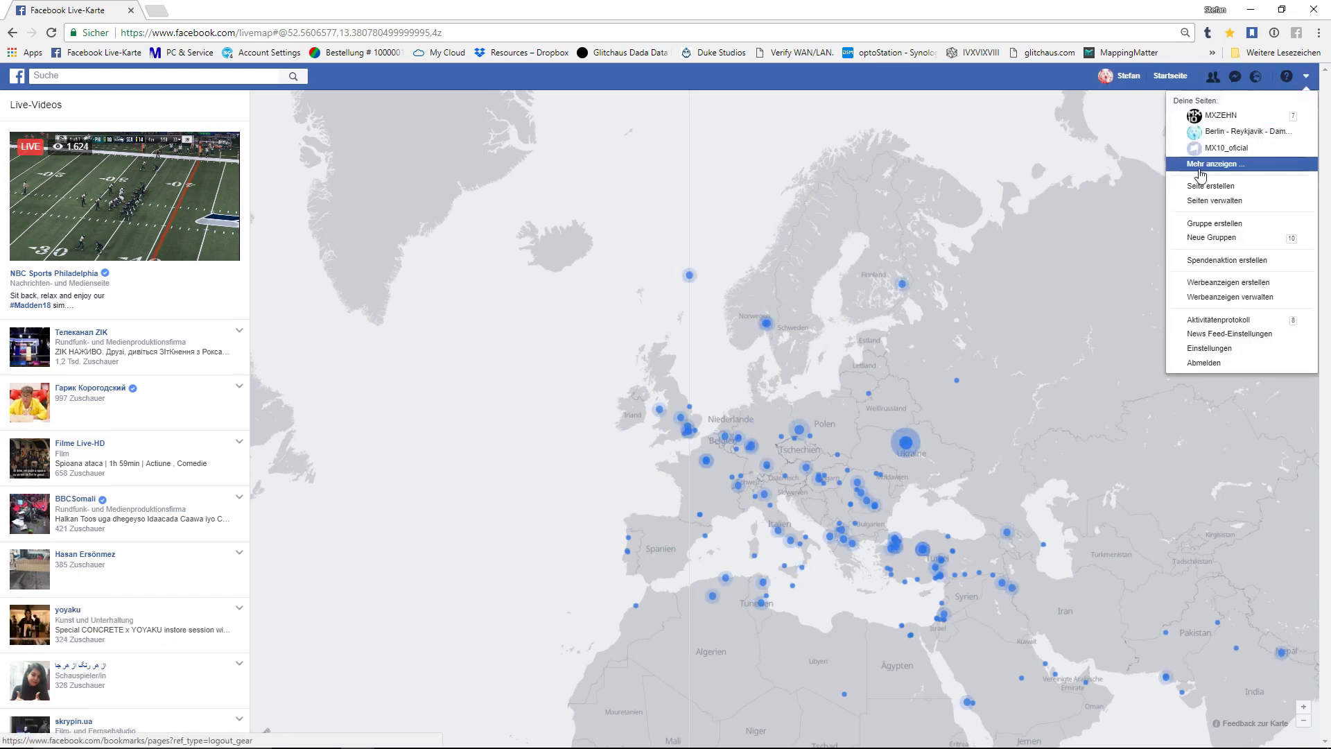
left_click(1193, 168)
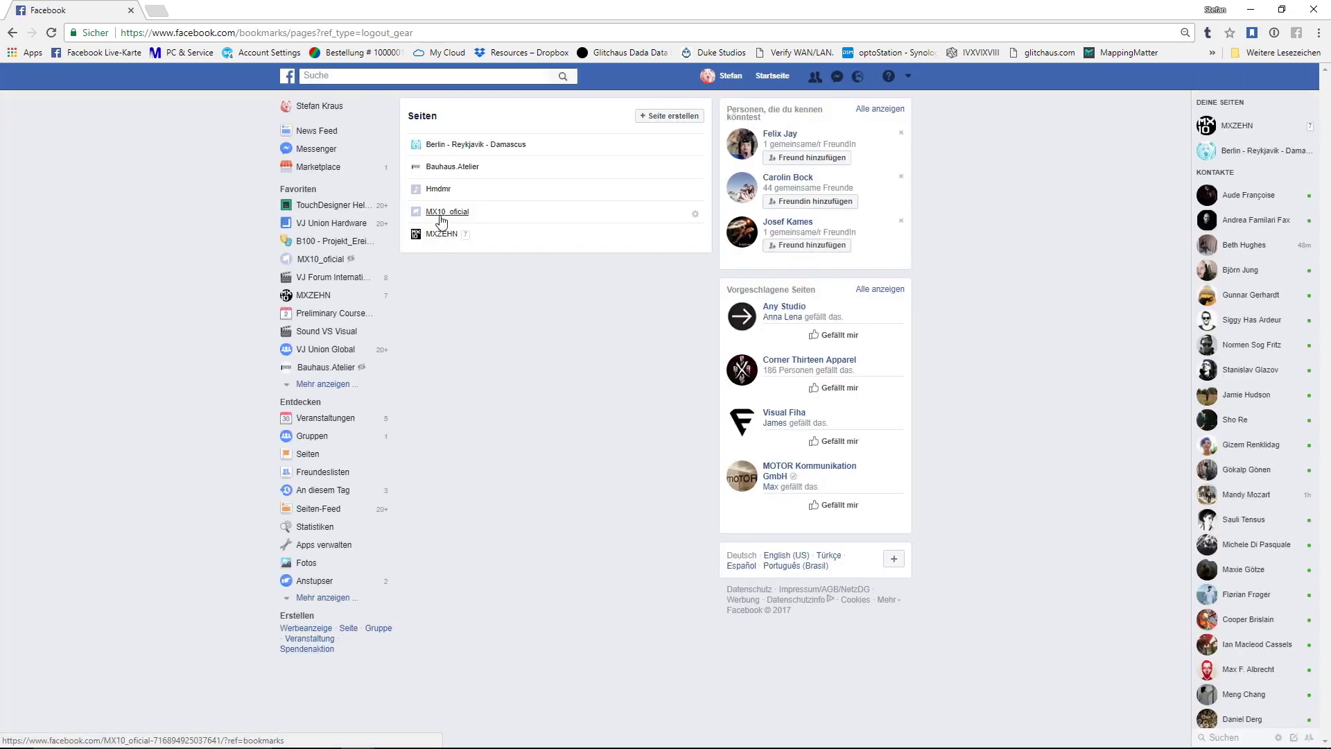
left_click(441, 214)
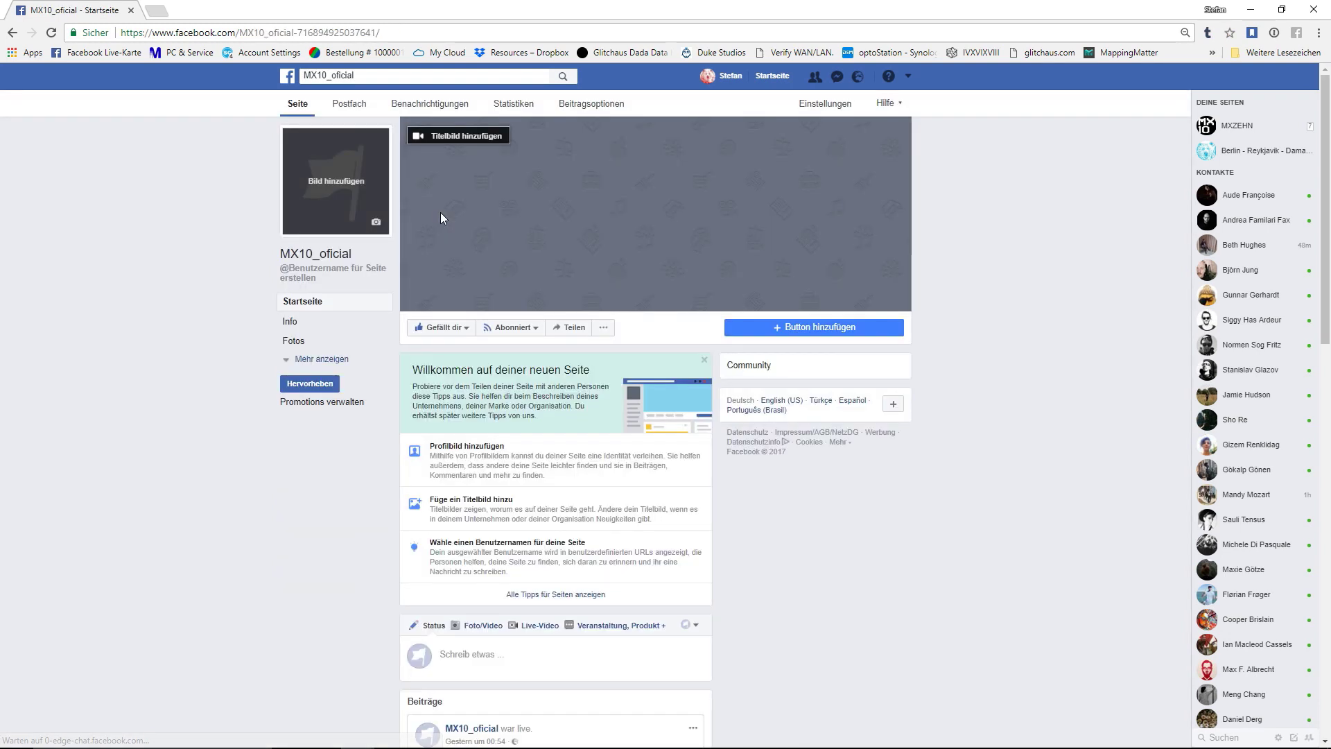
Start setting up a new live video from the MX10_oficial page's video library in its publishing tools.
left_click(592, 104)
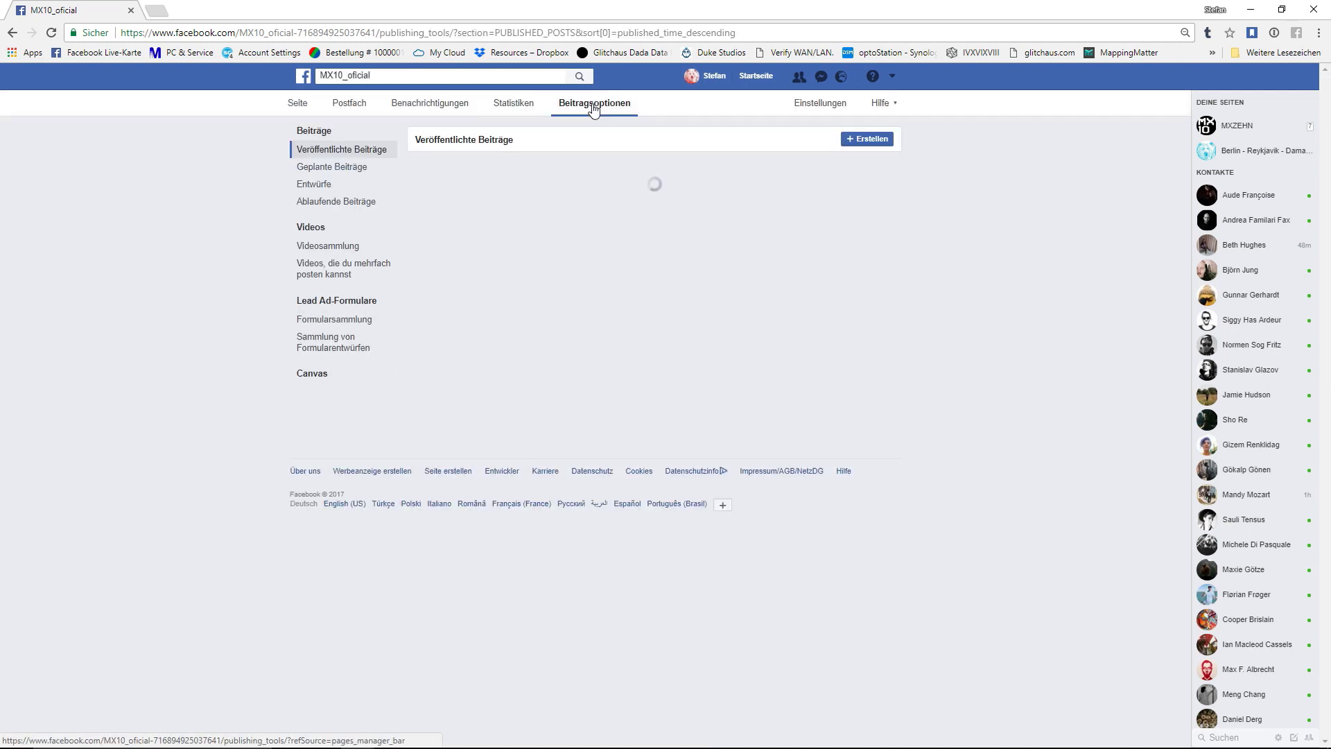
left_click(315, 231)
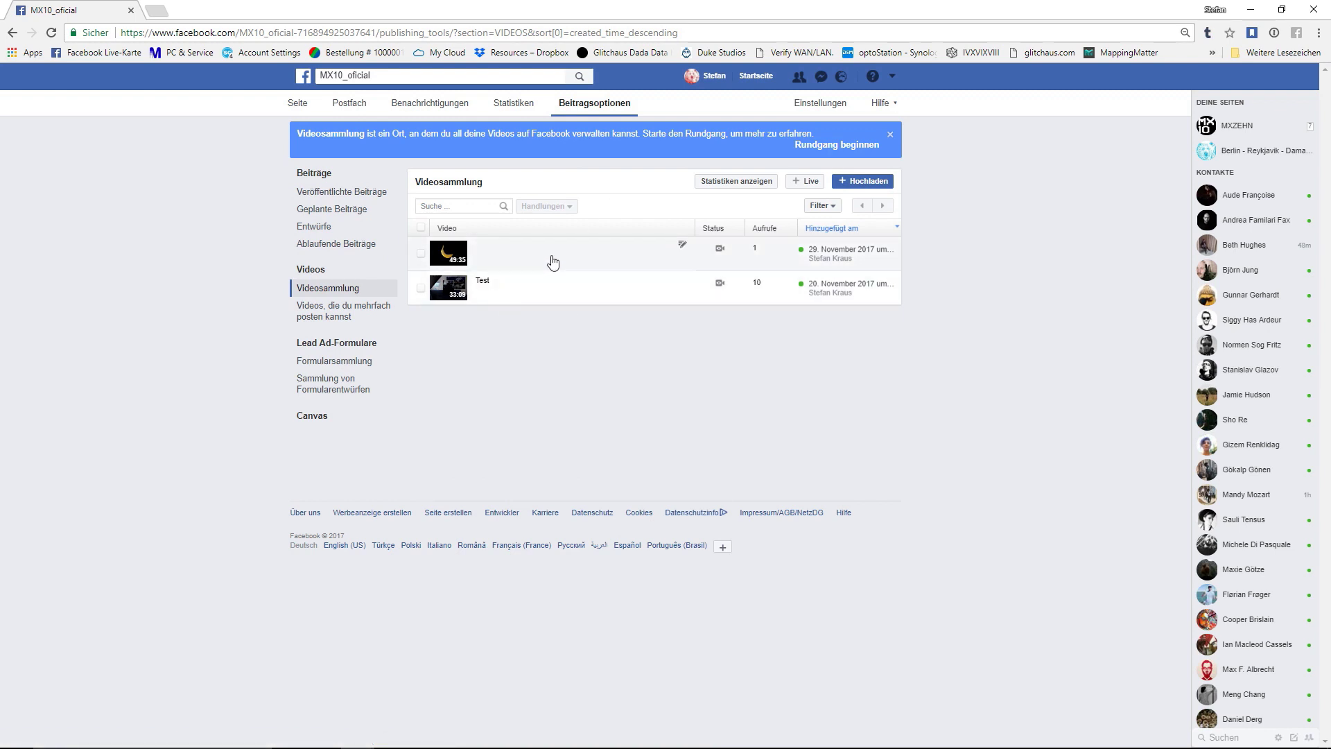
left_click(806, 183)
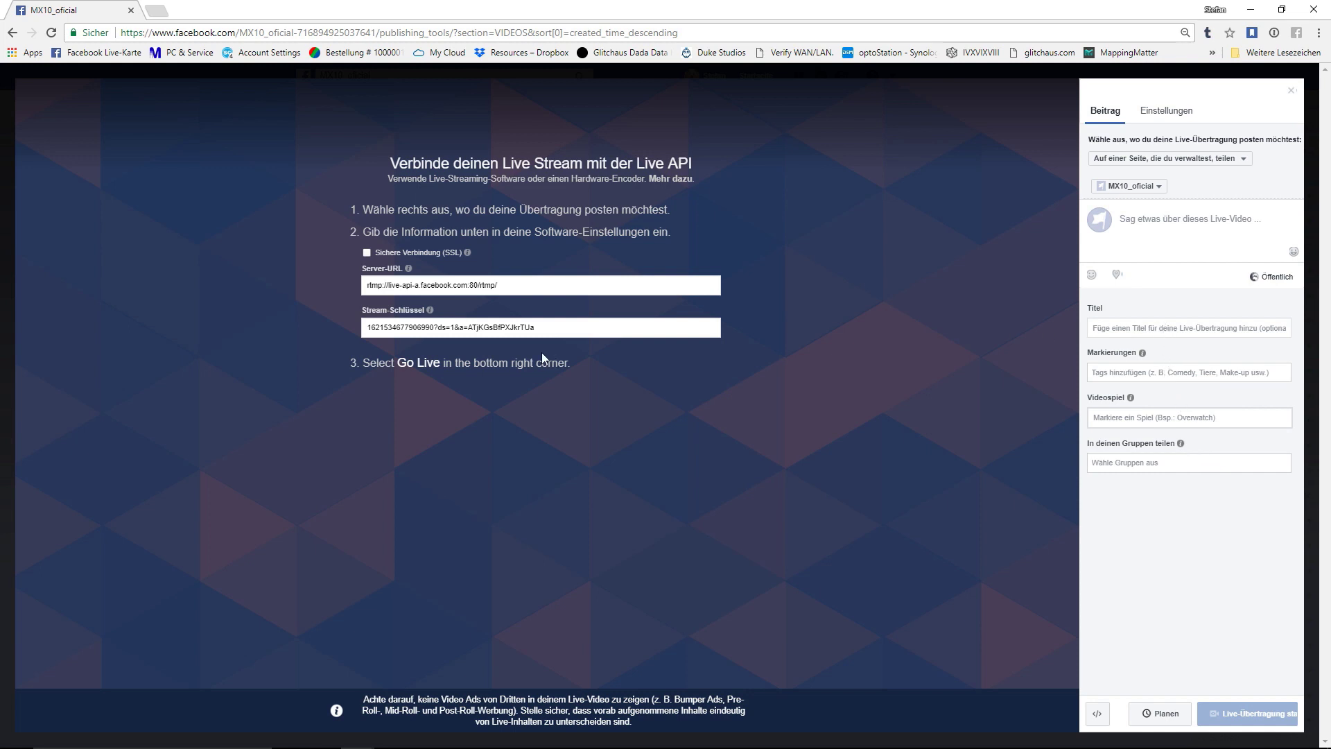
Copy the Facebook stream key, switch to OBS Studio, replace the stream key in its stream settings with it and apply the change.
left_click(541, 327)
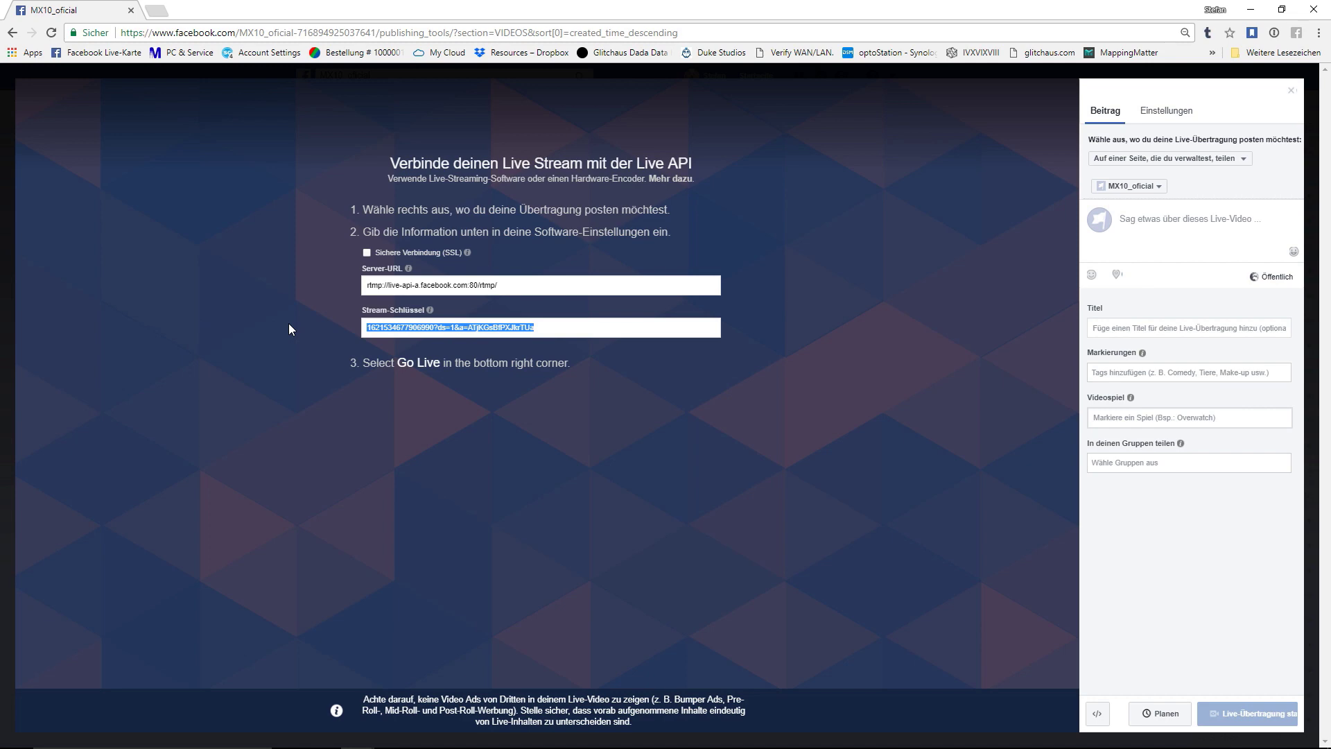
key("alt+Tab")
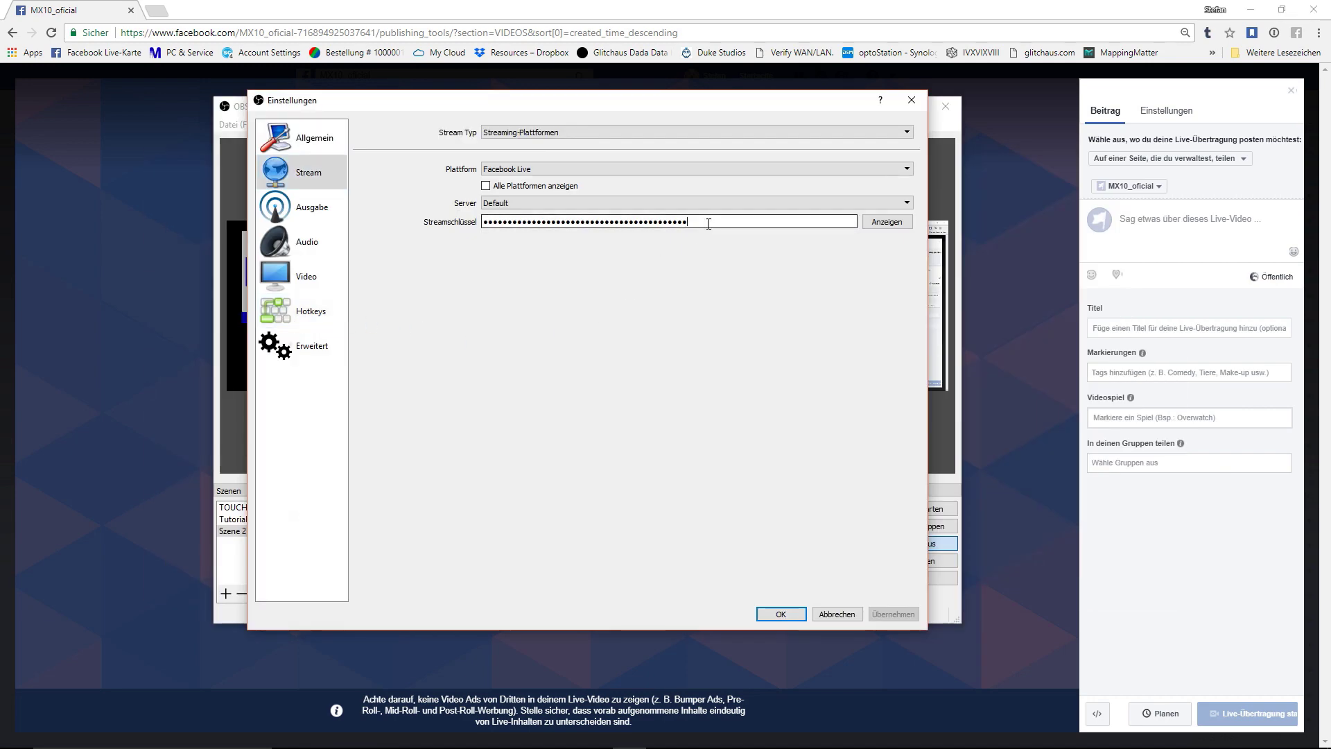
left_click_drag(723, 221, 352, 220)
key("ctrl+v")
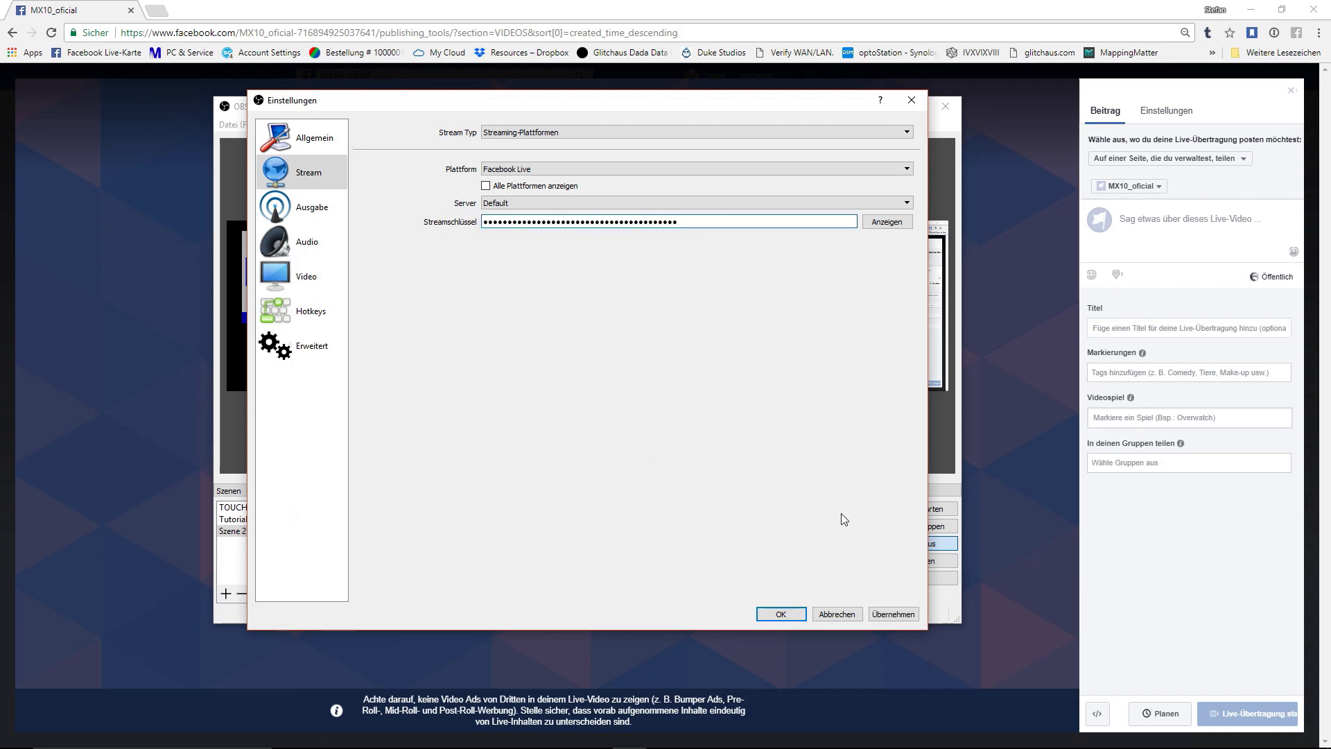
left_click(891, 614)
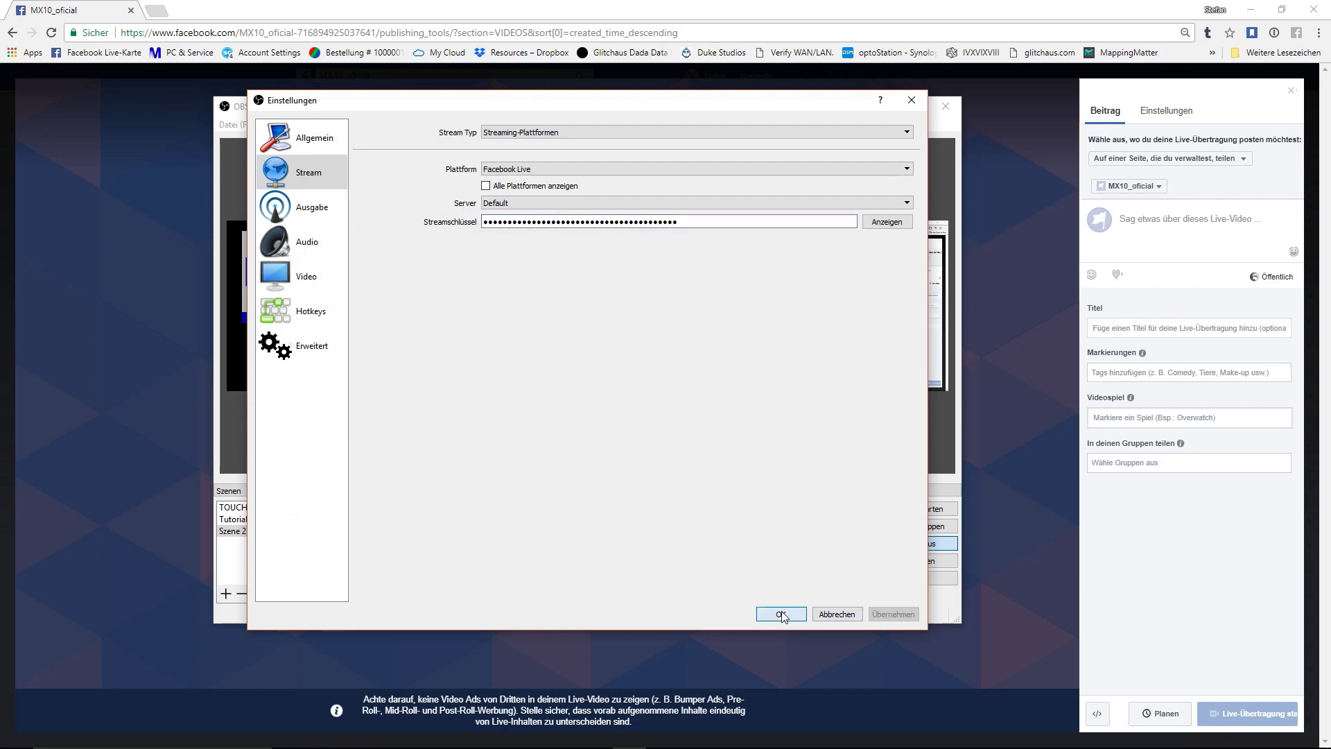
left_click(781, 614)
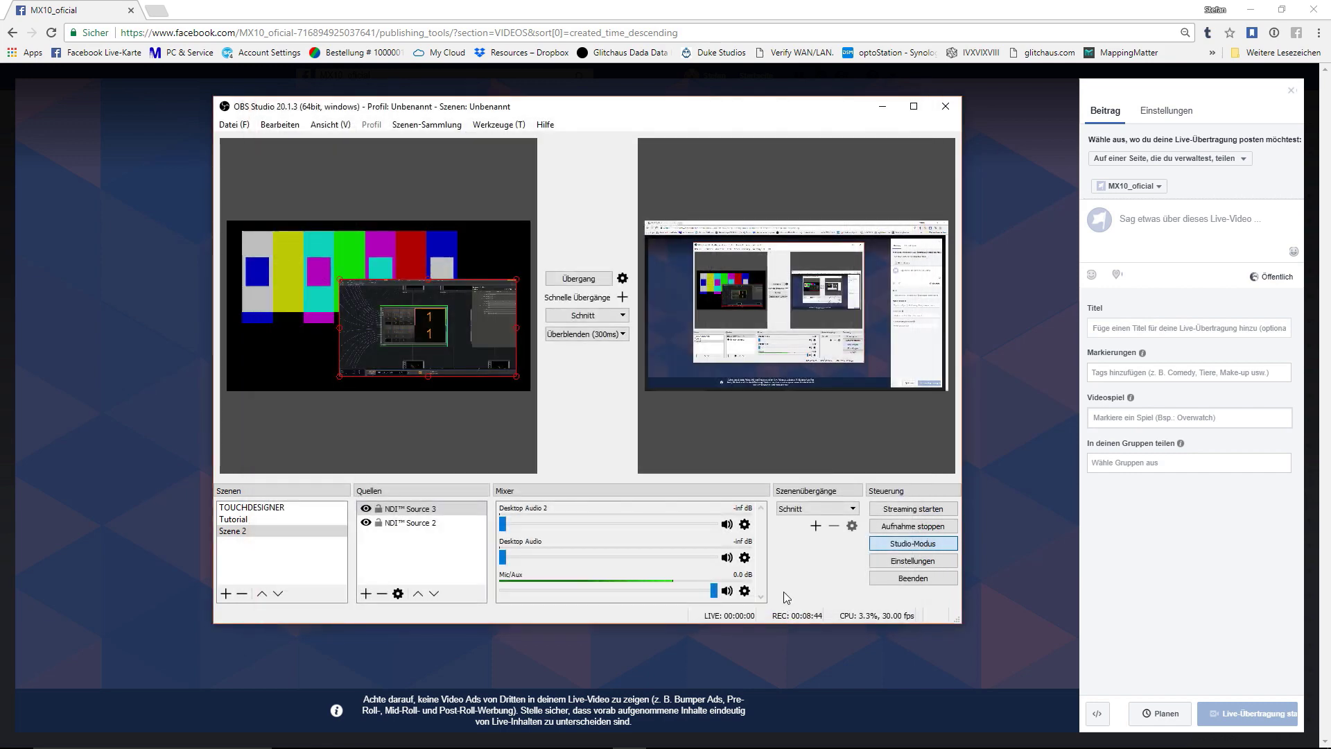
Minimize Chrome and OBS Studio to return to TouchDesigner, and shift the moviefilein1 node to the left side of the network.
left_click(936, 511)
left_click(1027, 598)
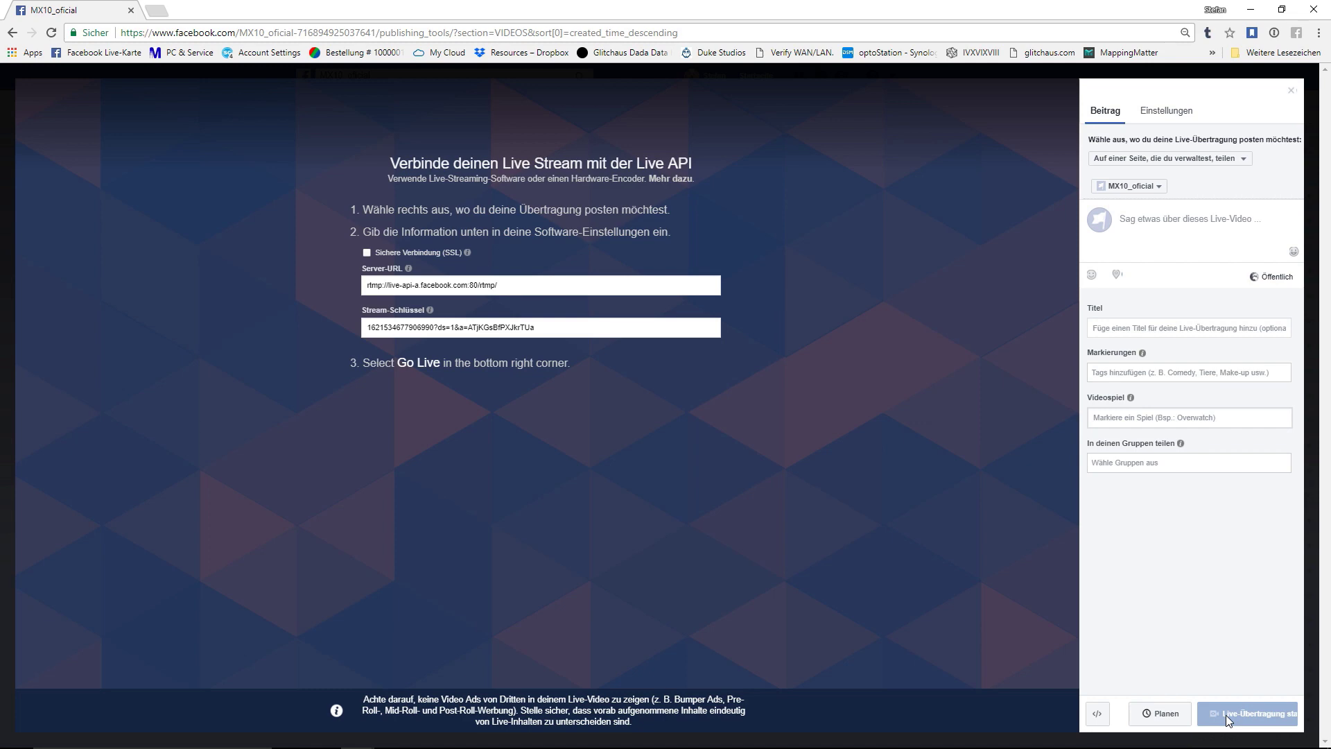
left_click(1252, 11)
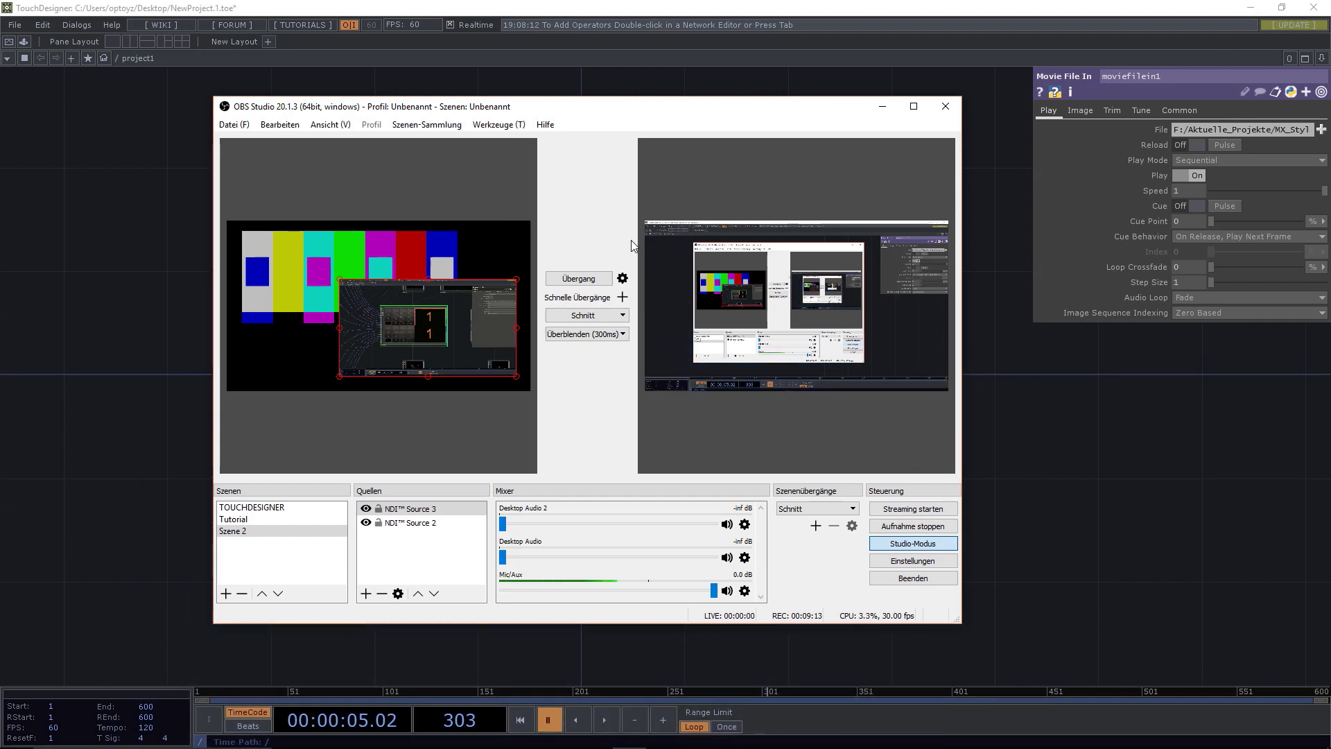
left_click(883, 106)
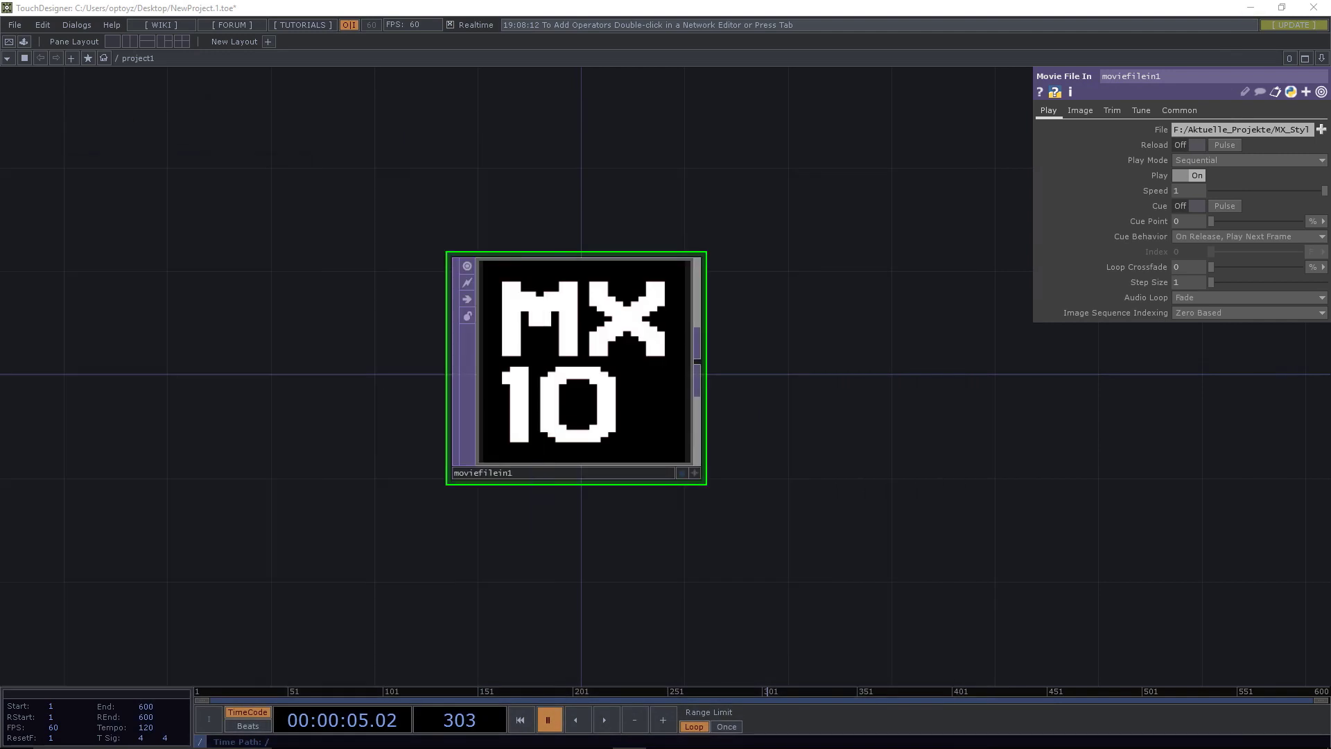
left_click_drag(583, 367, 194, 368)
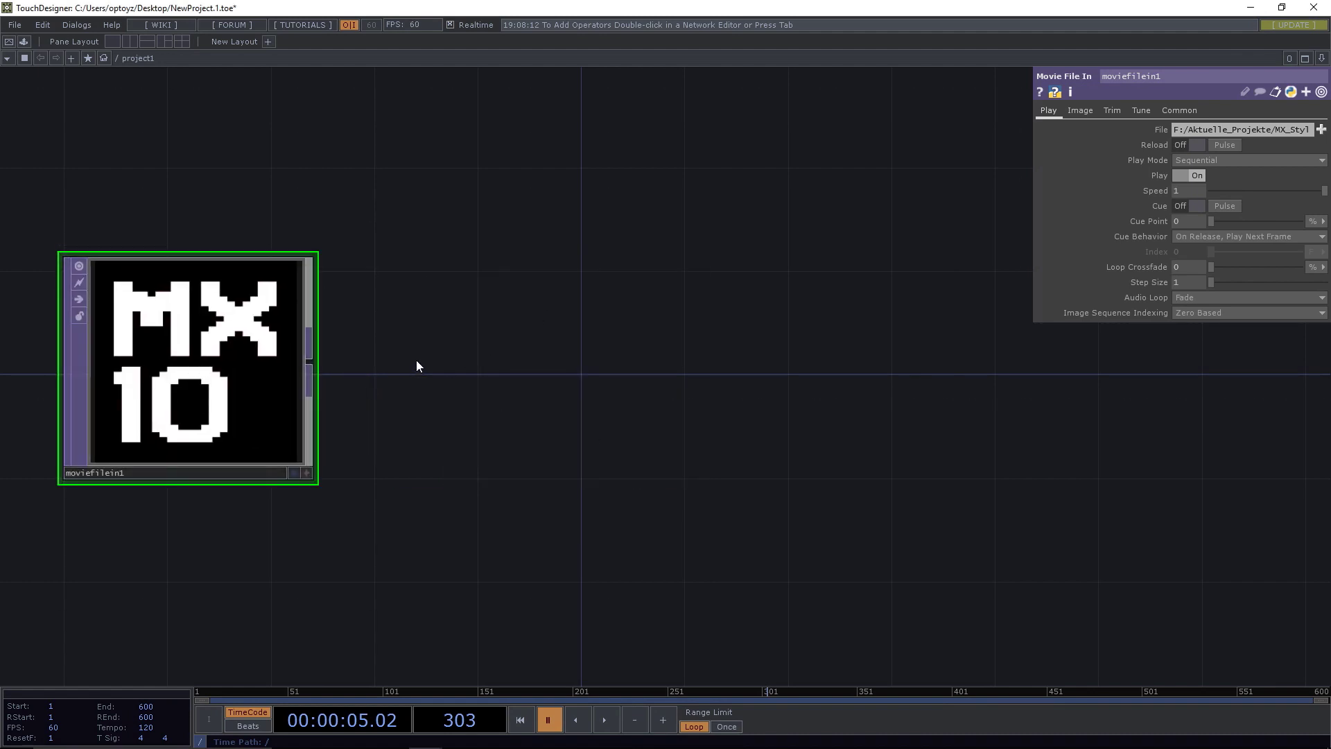
Add an NDI In TOP and, below it, an NDI Out TOP to the network beside the moviefilein1 node.
double_click(602, 334)
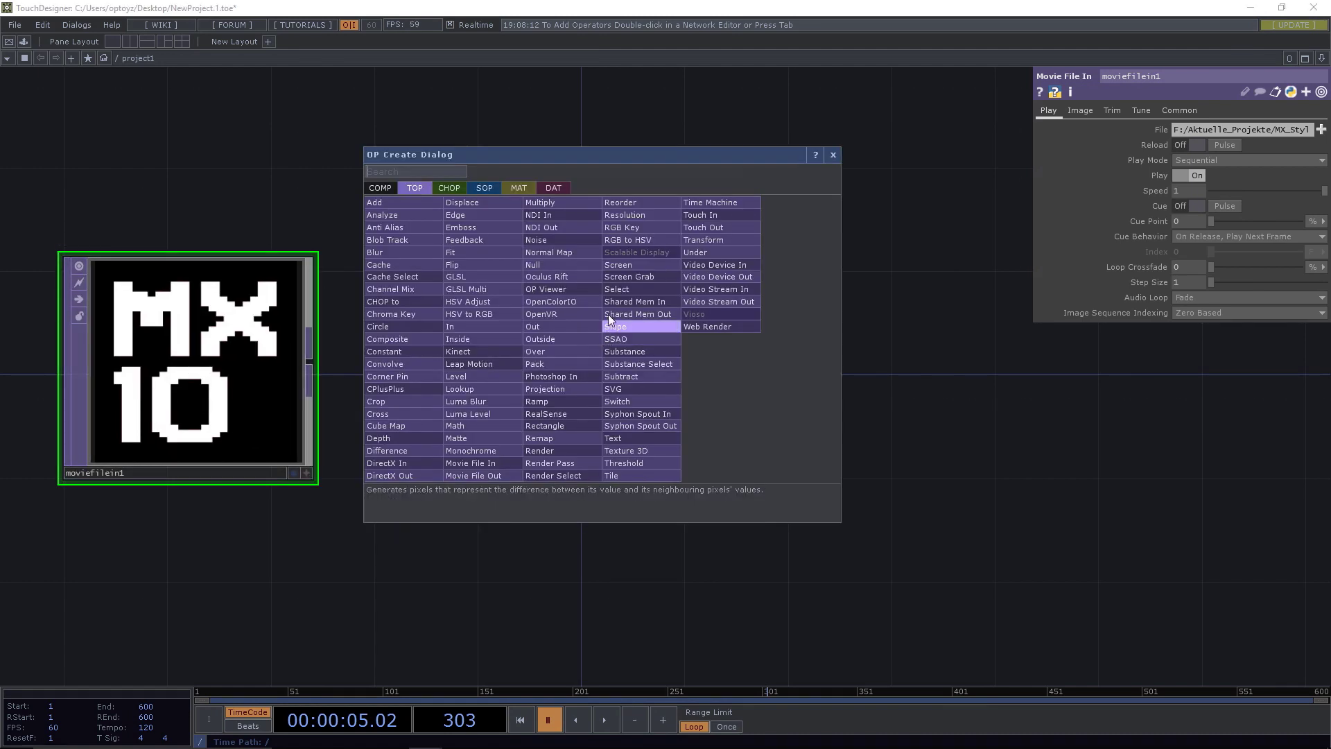
left_click(554, 216)
left_click(571, 240)
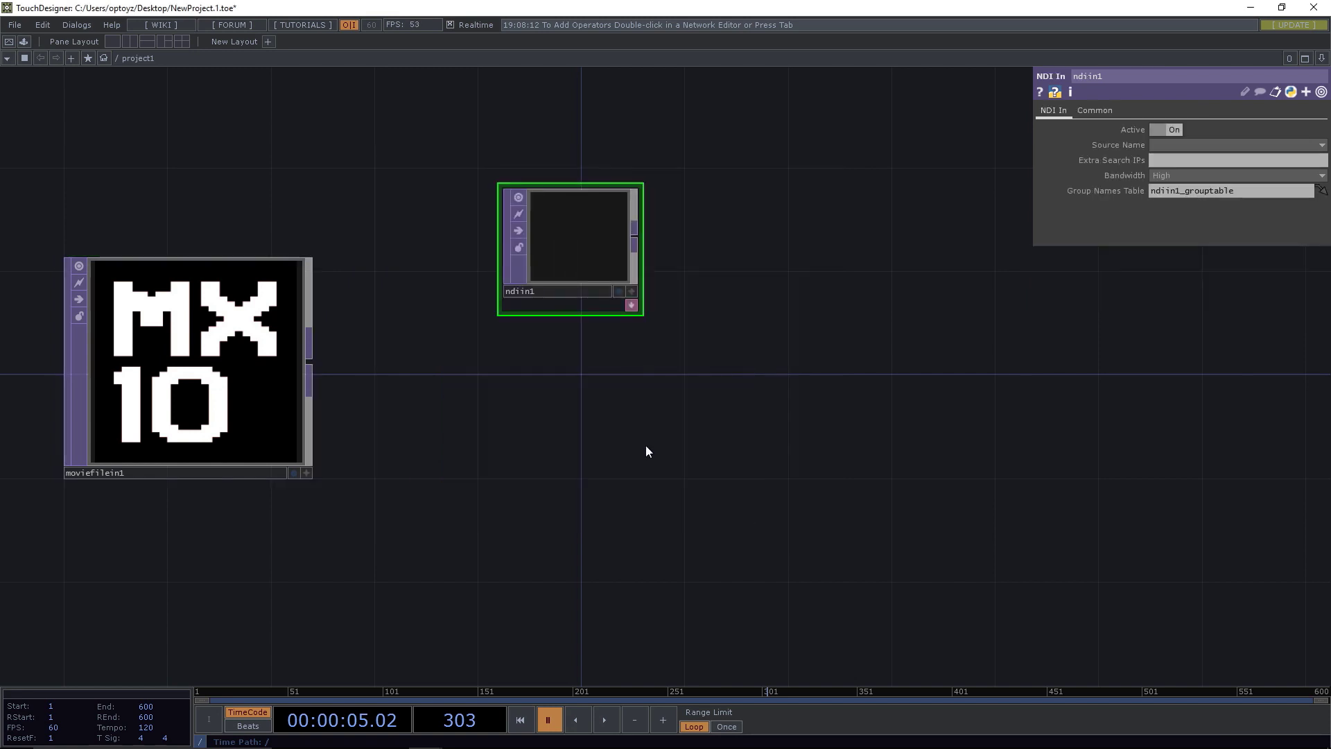
double_click(585, 486)
left_click(522, 378)
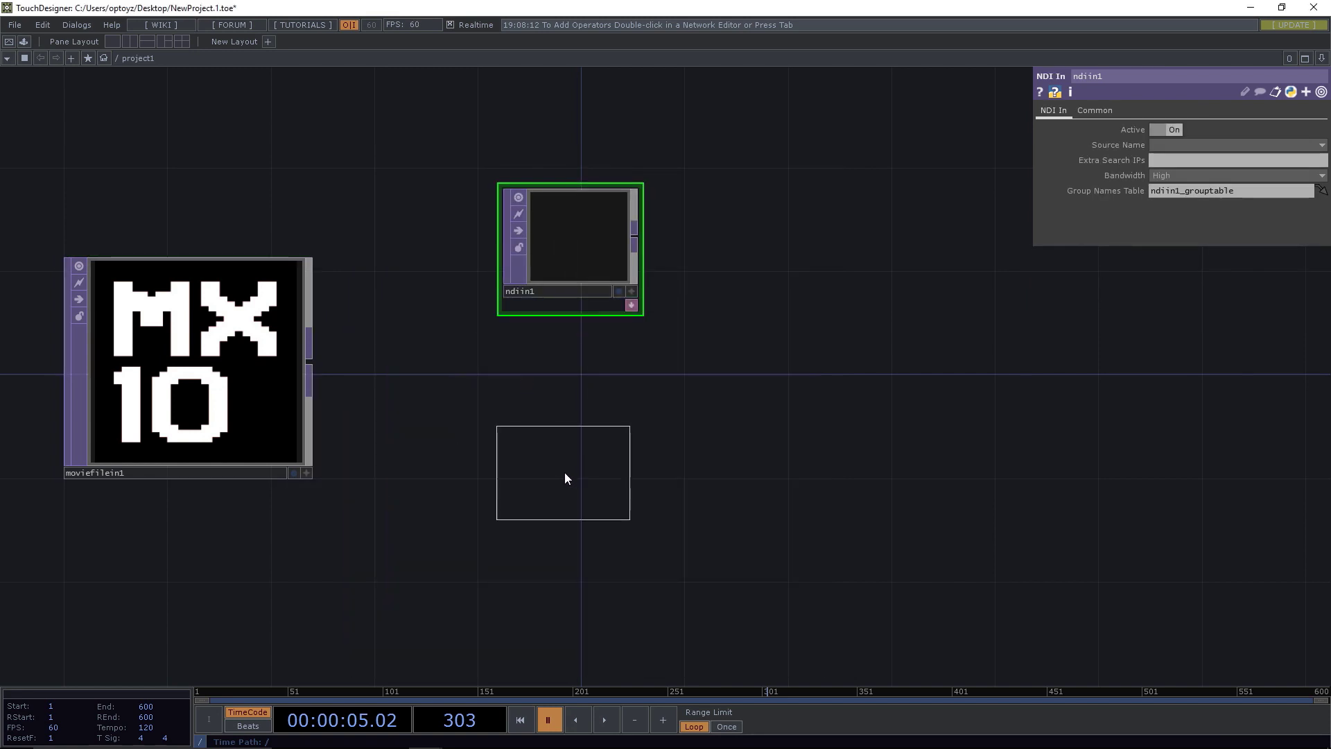
left_click(571, 476)
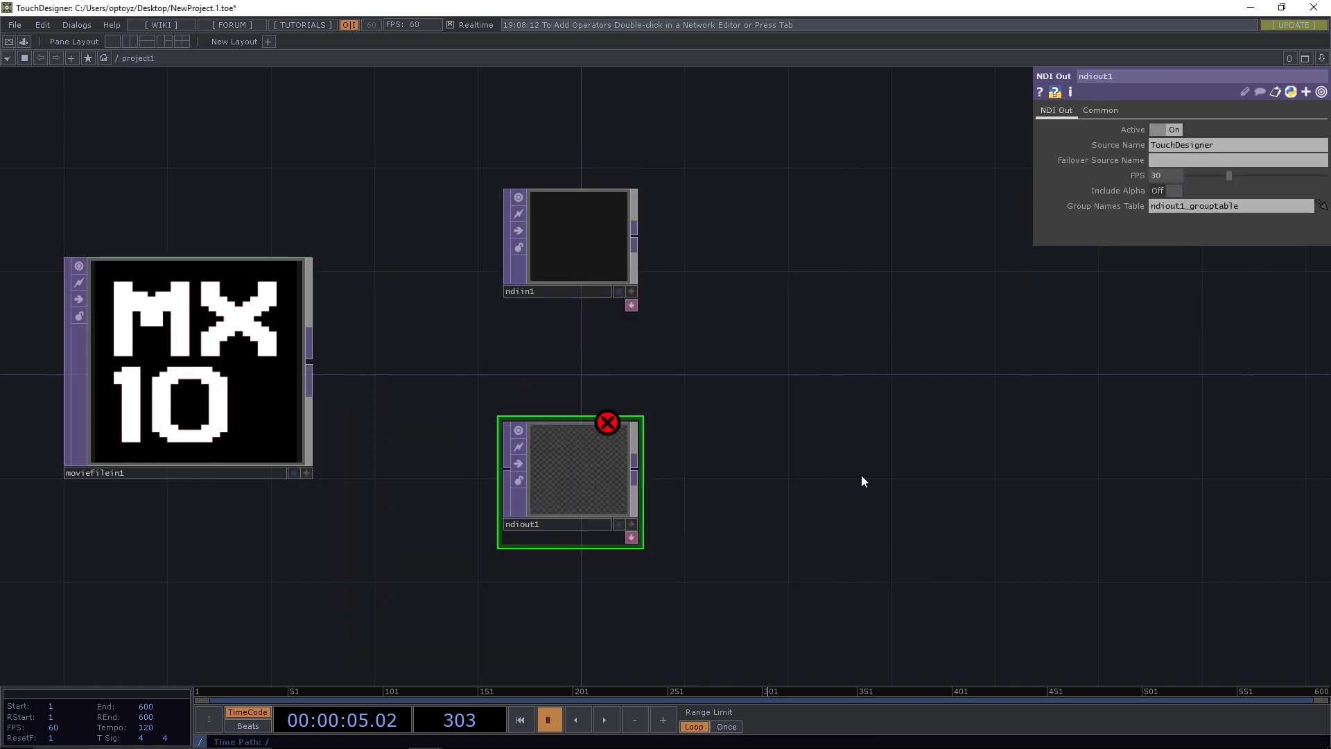
Try OPTOFX3 (Google Chrome) and OPTOFX3 (Test Pattern (2)) as the source of the NDI In node.
left_click(577, 243)
left_click(1218, 145)
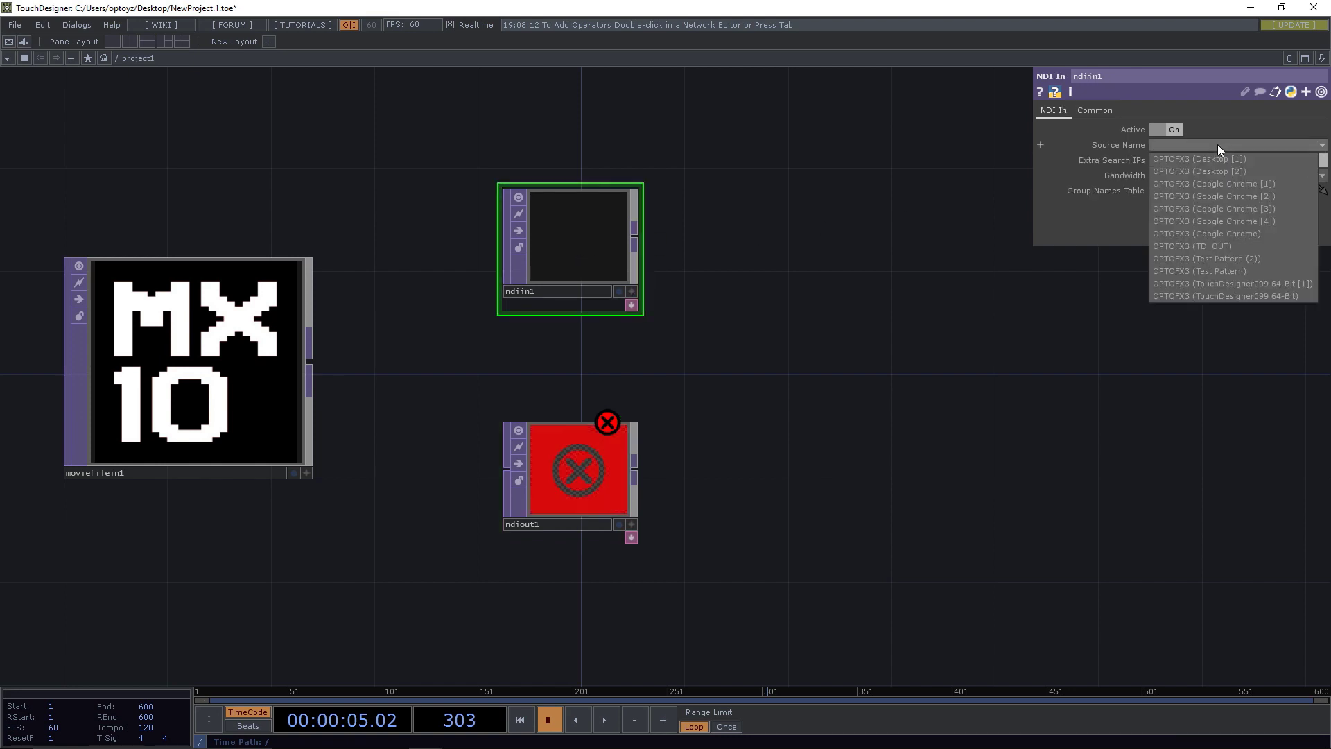
left_click(1221, 233)
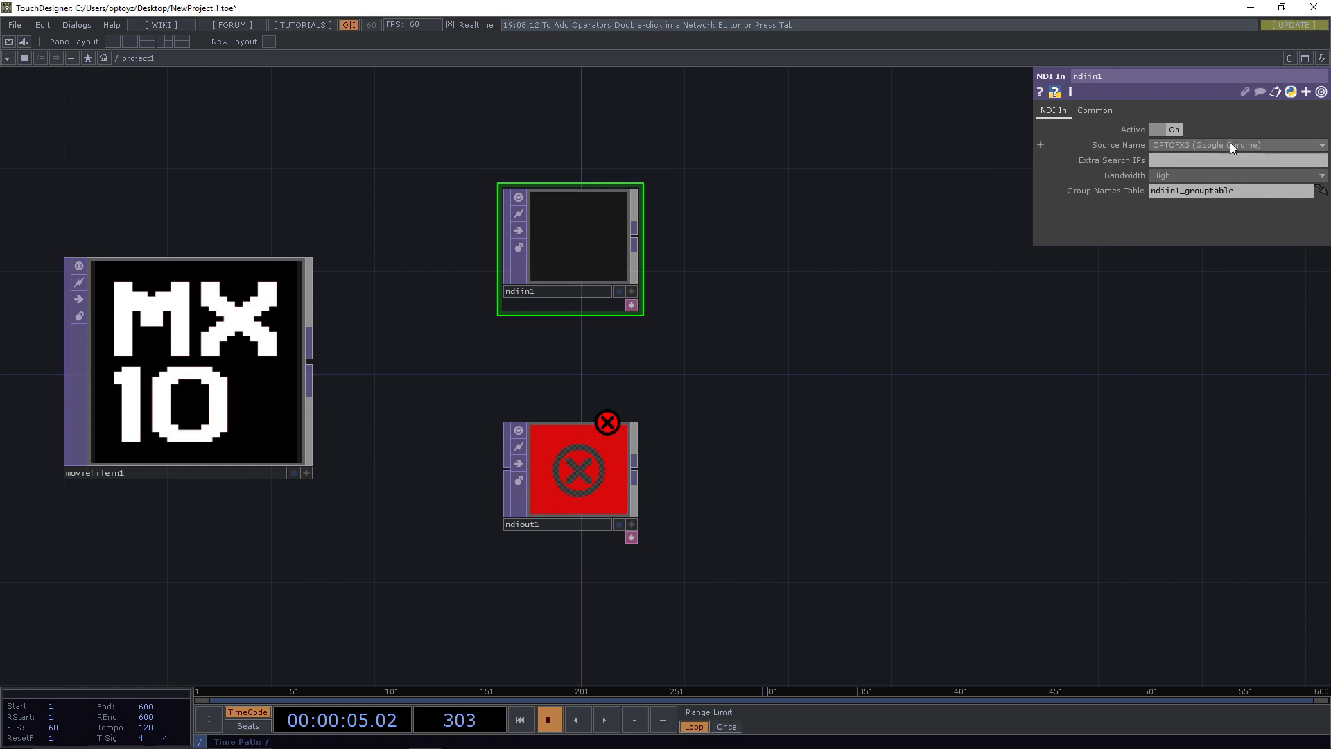
left_click(1230, 146)
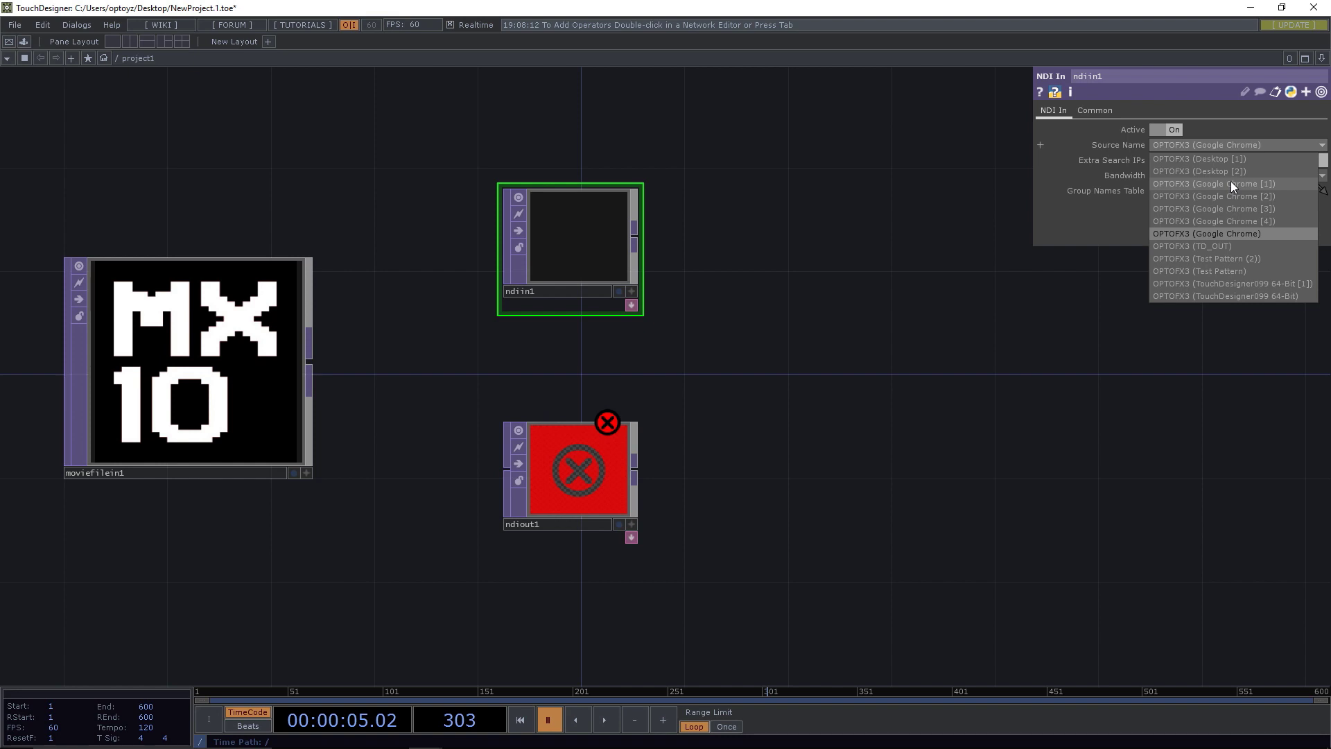
left_click(1217, 259)
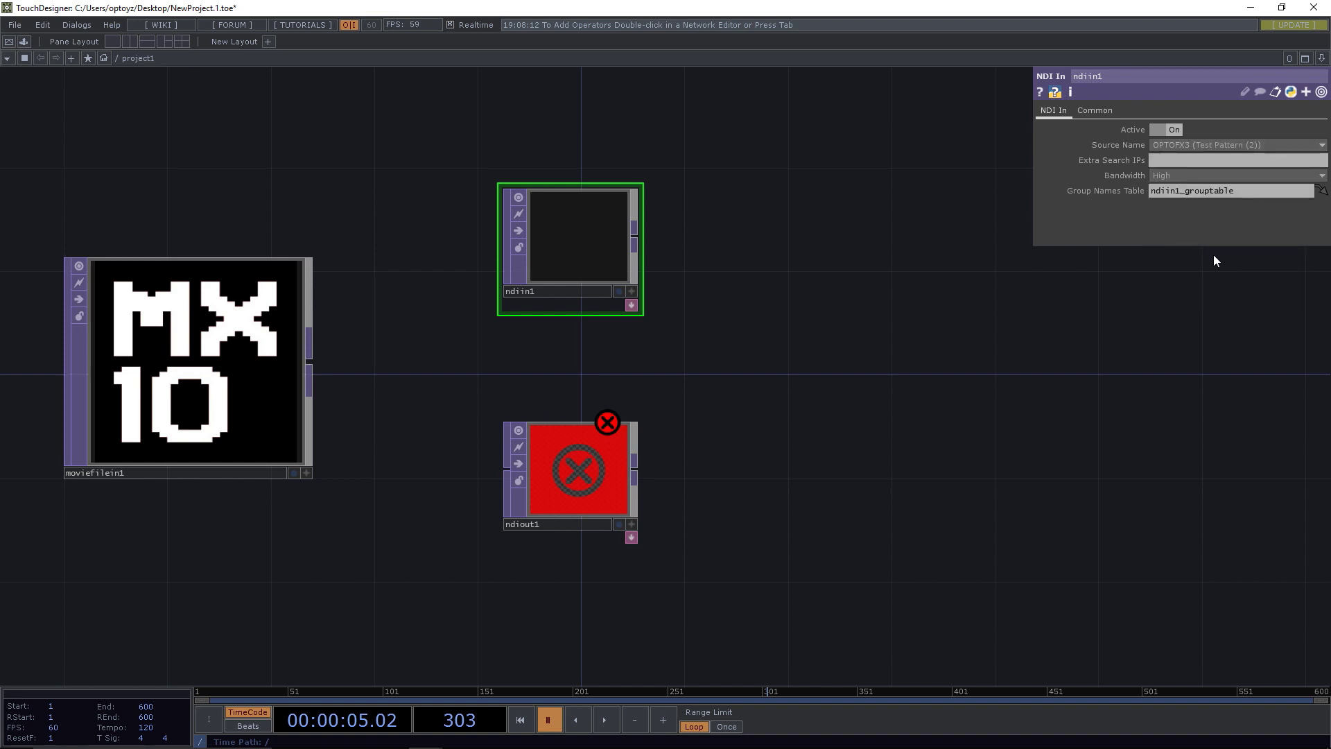
Start timeline playback, shift the NDI In node up and set its source to OPTOFX3 (Test Pattern).
left_click(606, 720)
left_click_drag(564, 223, 651, 175)
left_click(1227, 144)
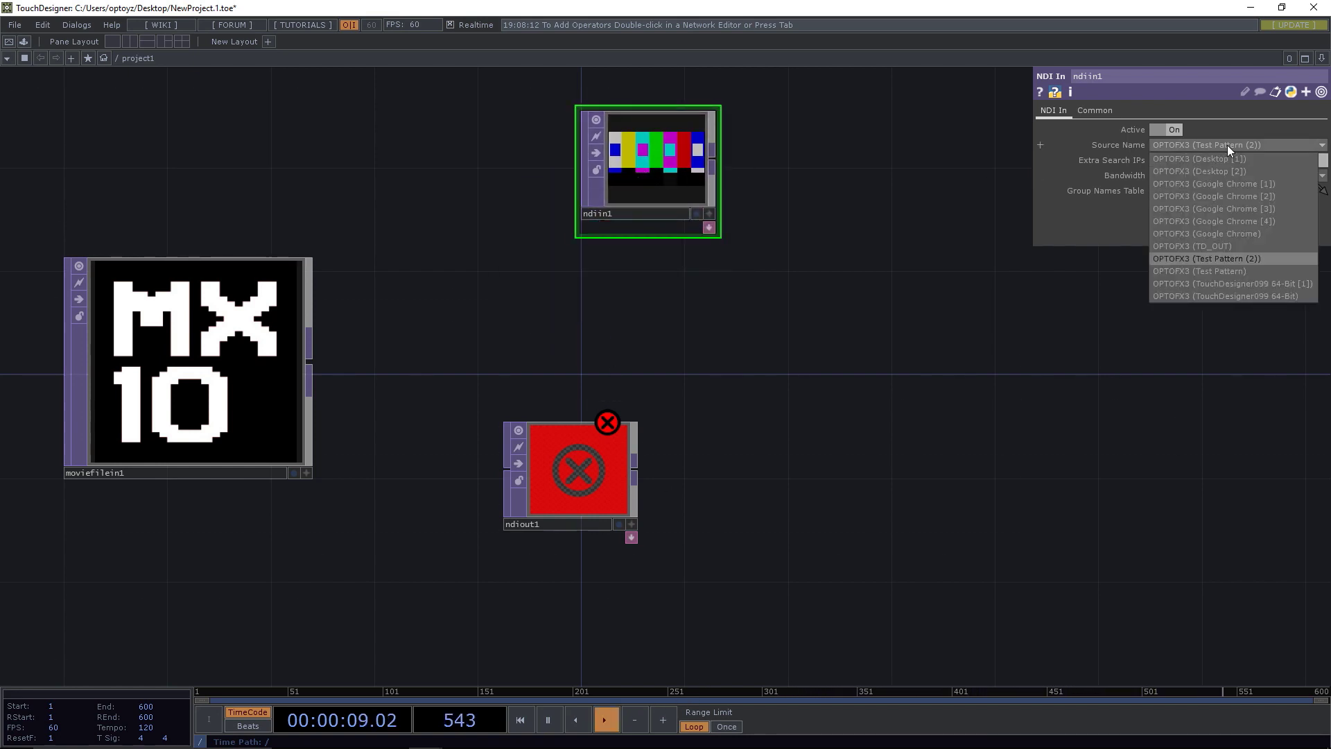
left_click(1230, 270)
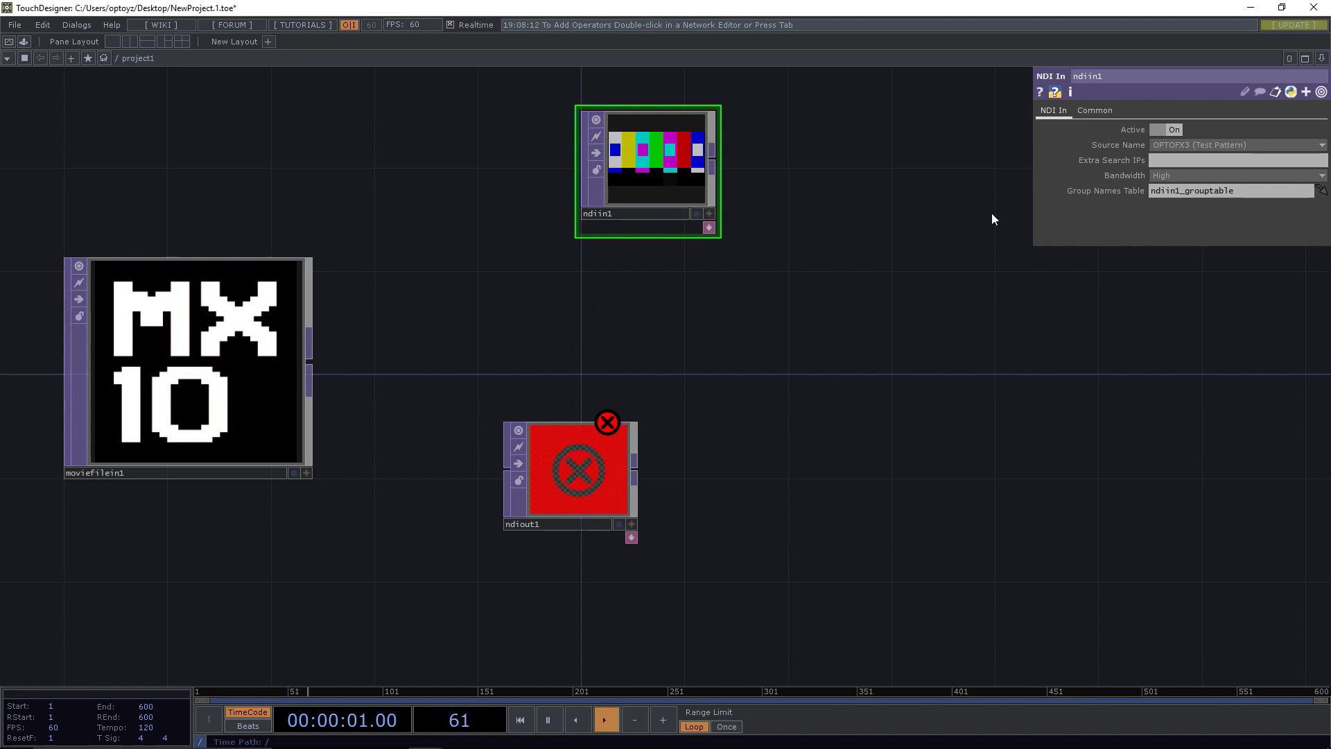
Align the NDI Out node under ndiin1, connect moviefilein1 to it and set its source name to TouchDesignerMX.
left_click_drag(592, 470, 657, 386)
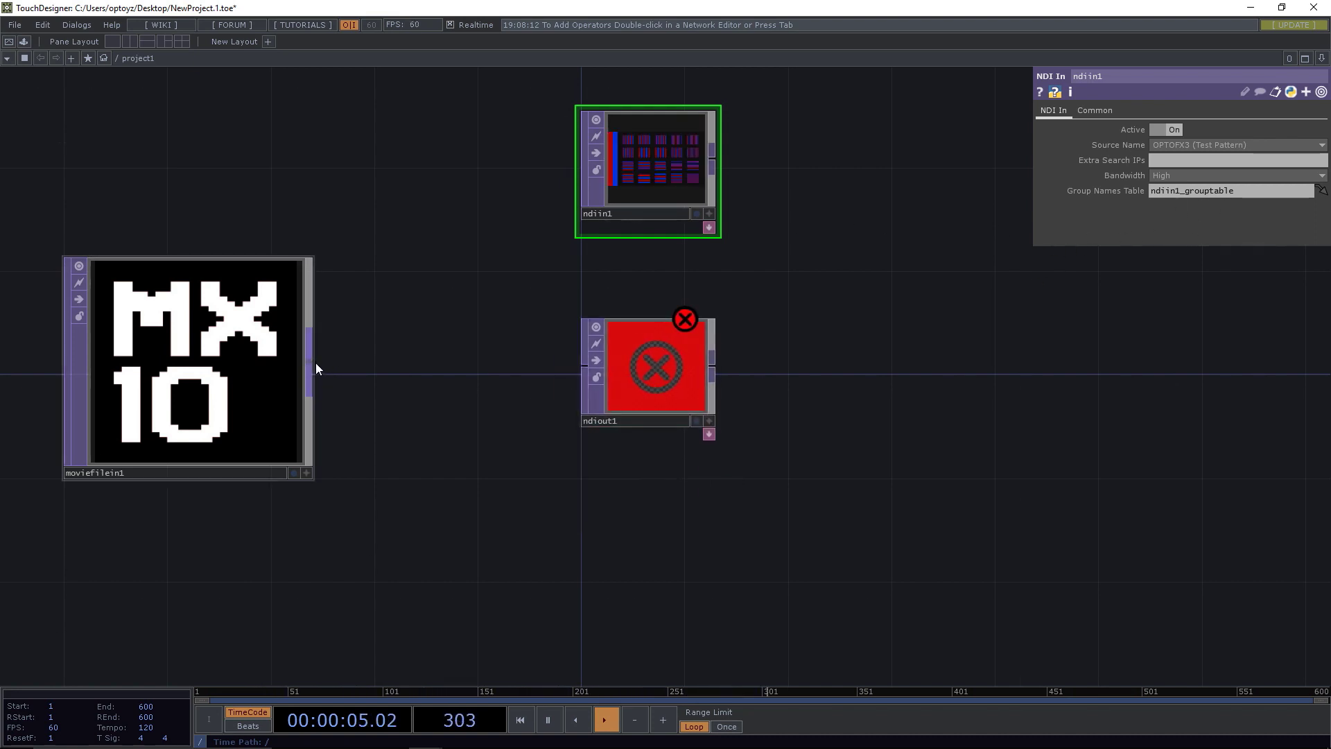
left_click_drag(312, 364, 584, 366)
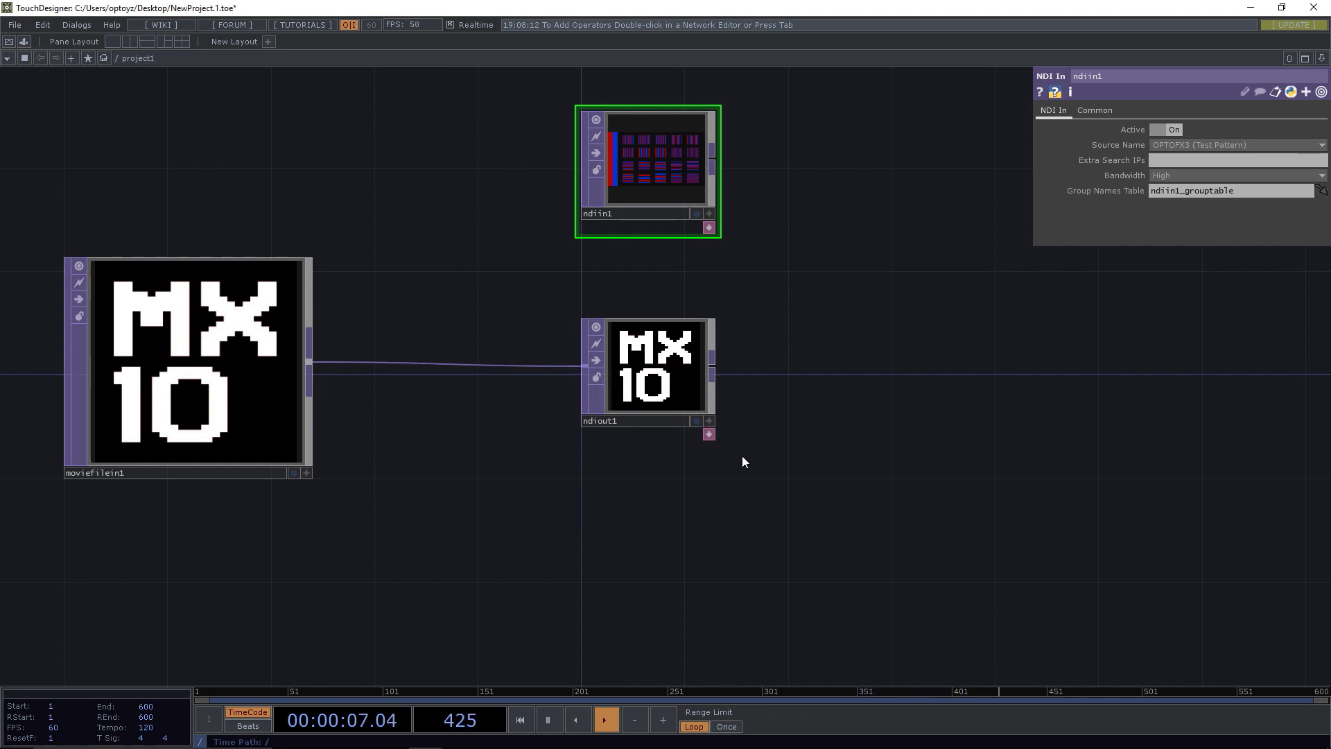
left_click(683, 405)
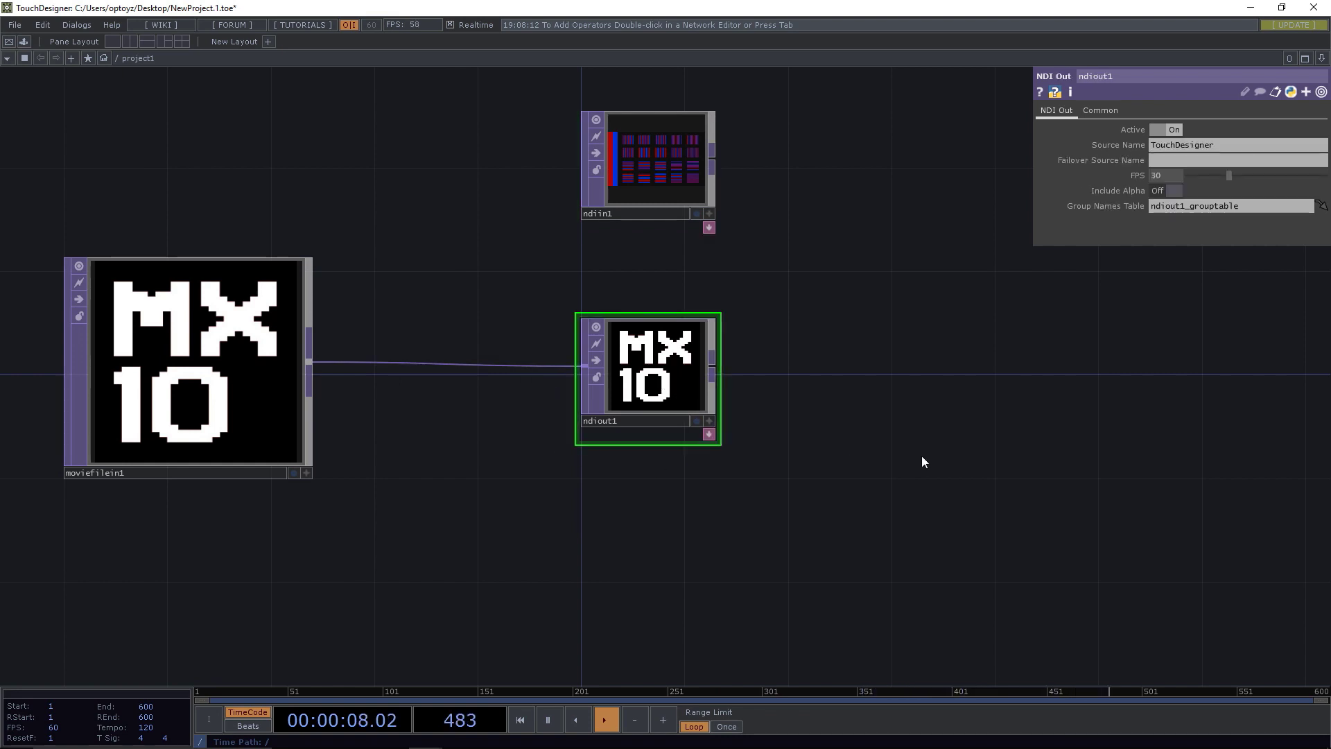
left_click(1229, 144)
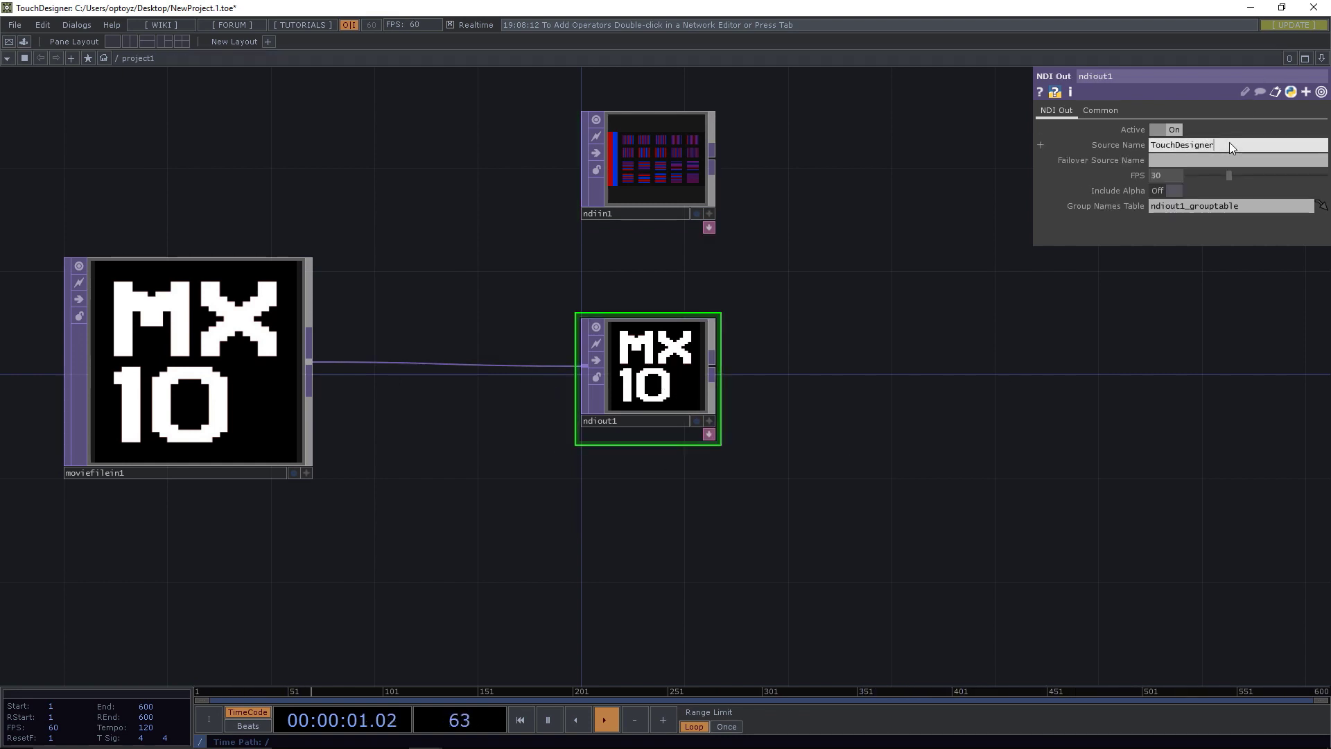
type("MX")
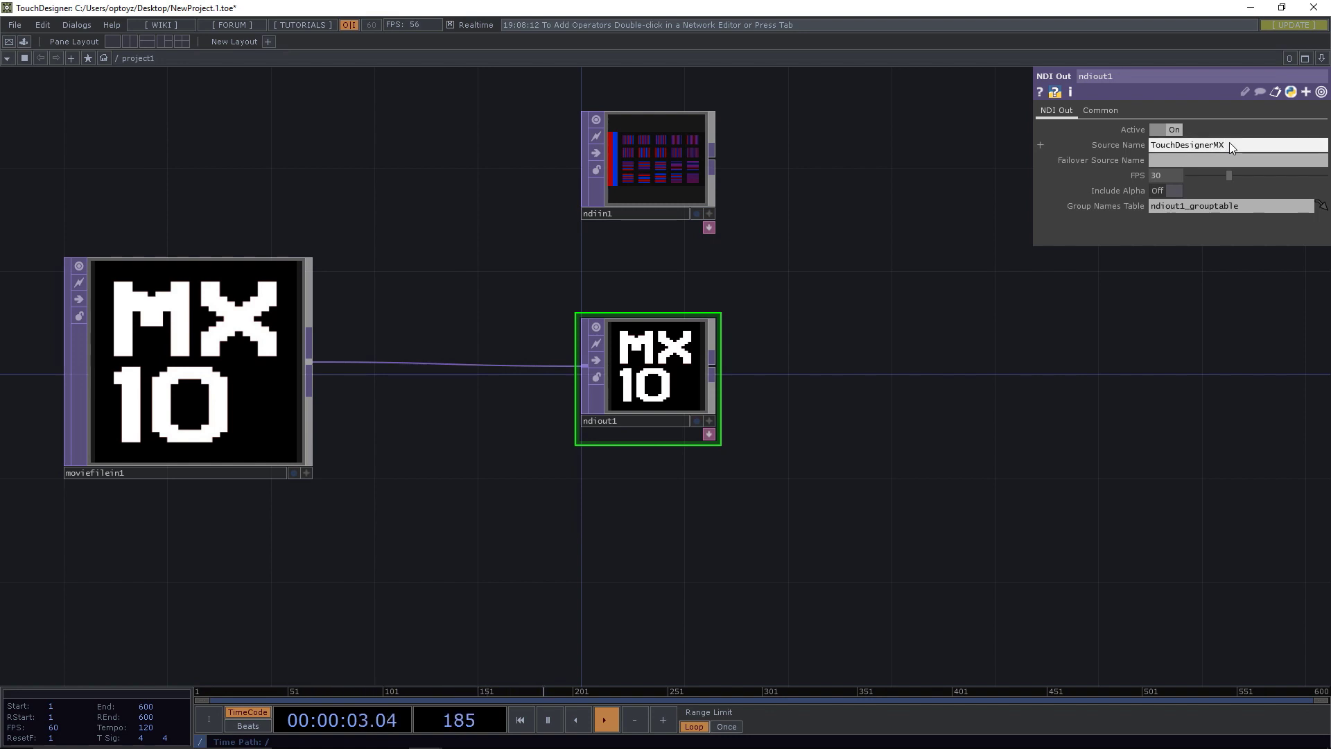
key("Return")
Switch to the NewTek NDI monitor, display the TouchDesignerMX source from OPTOFX3 and move its window aside.
mouse_move(794, 747)
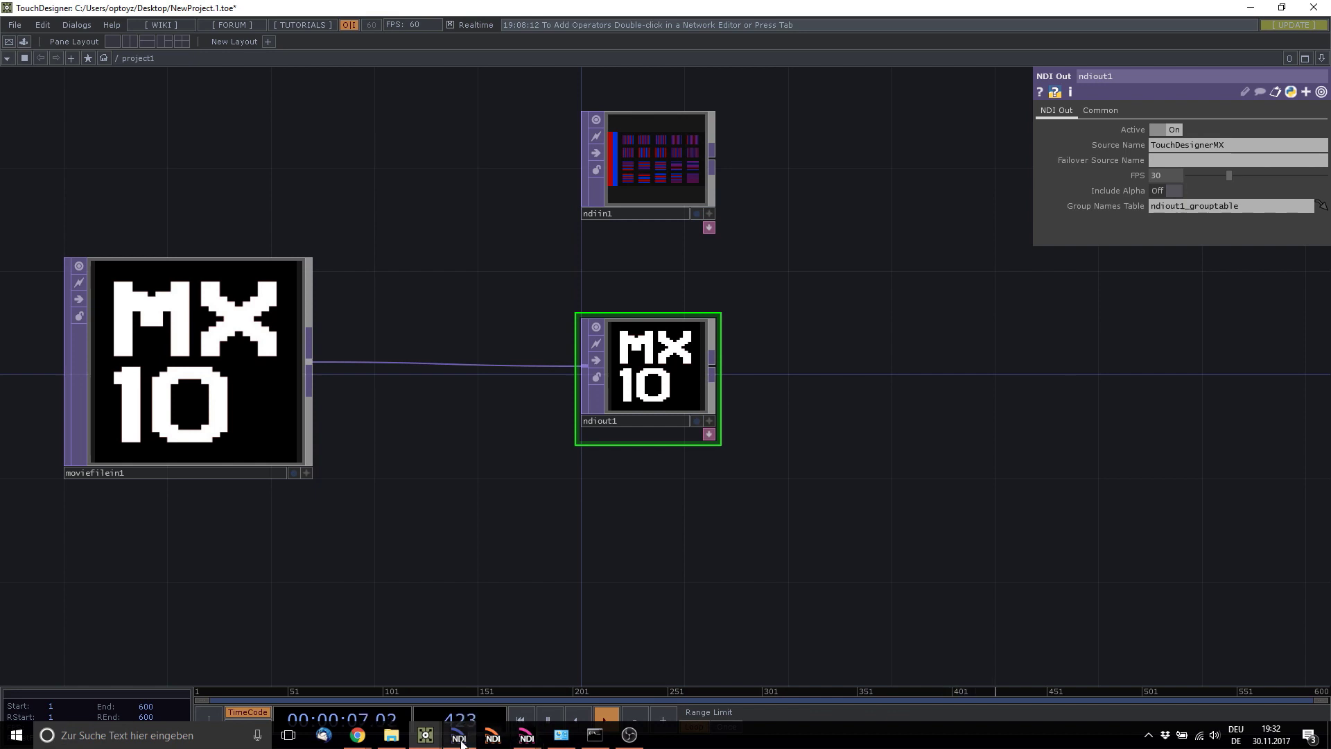
left_click(518, 739)
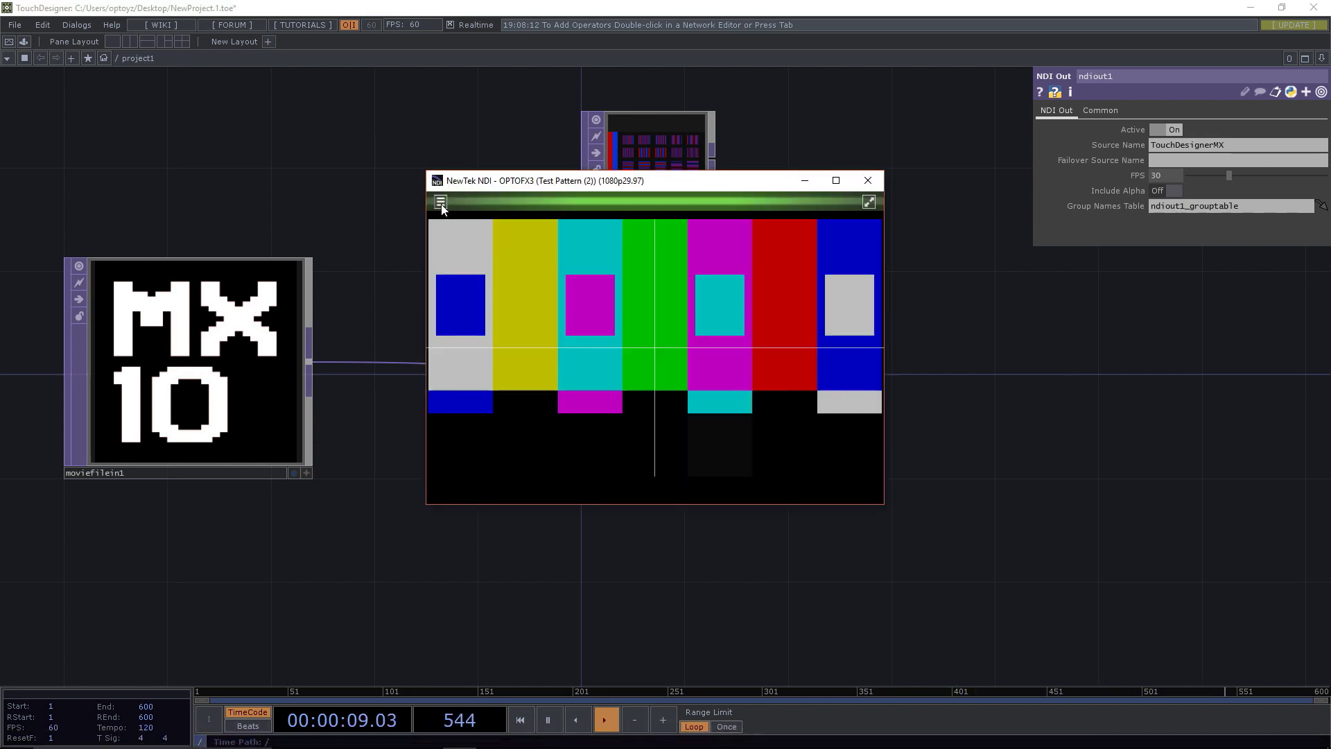
left_click(441, 201)
mouse_move(460, 215)
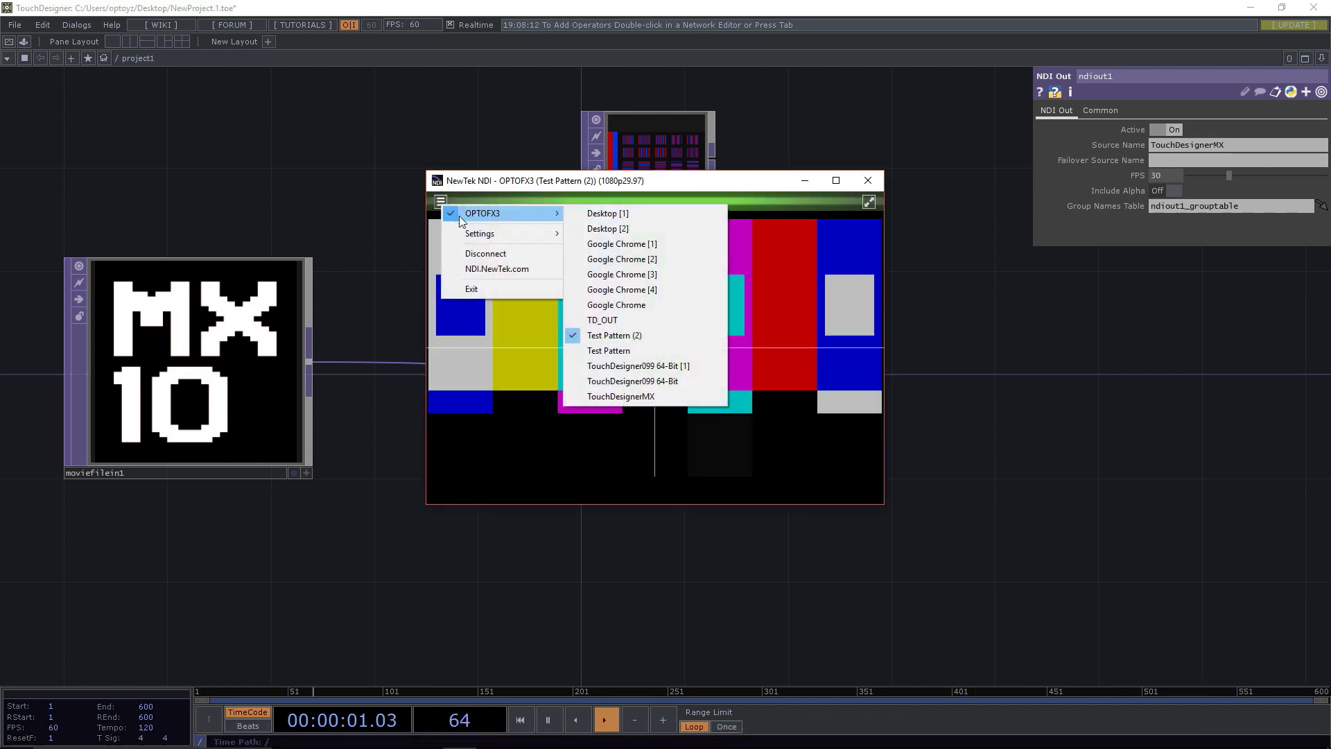
left_click(634, 398)
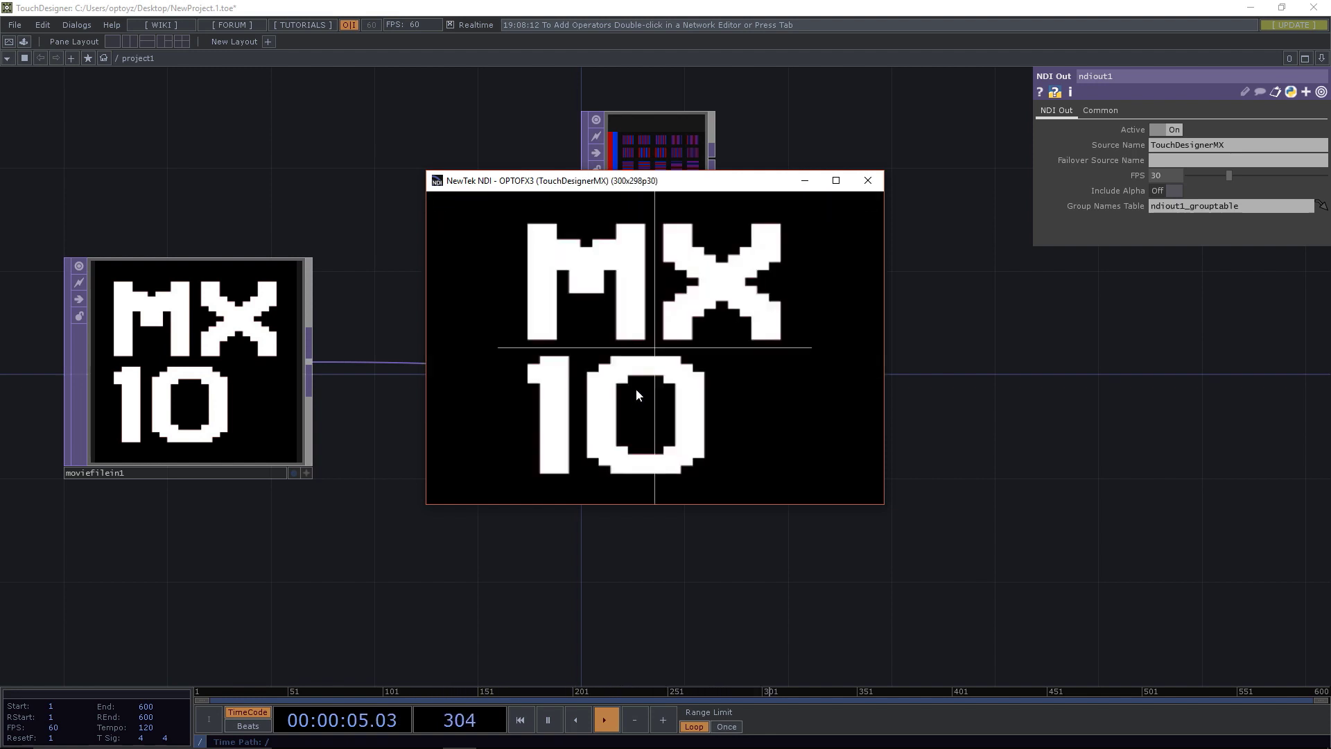
left_click_drag(622, 183, 833, 212)
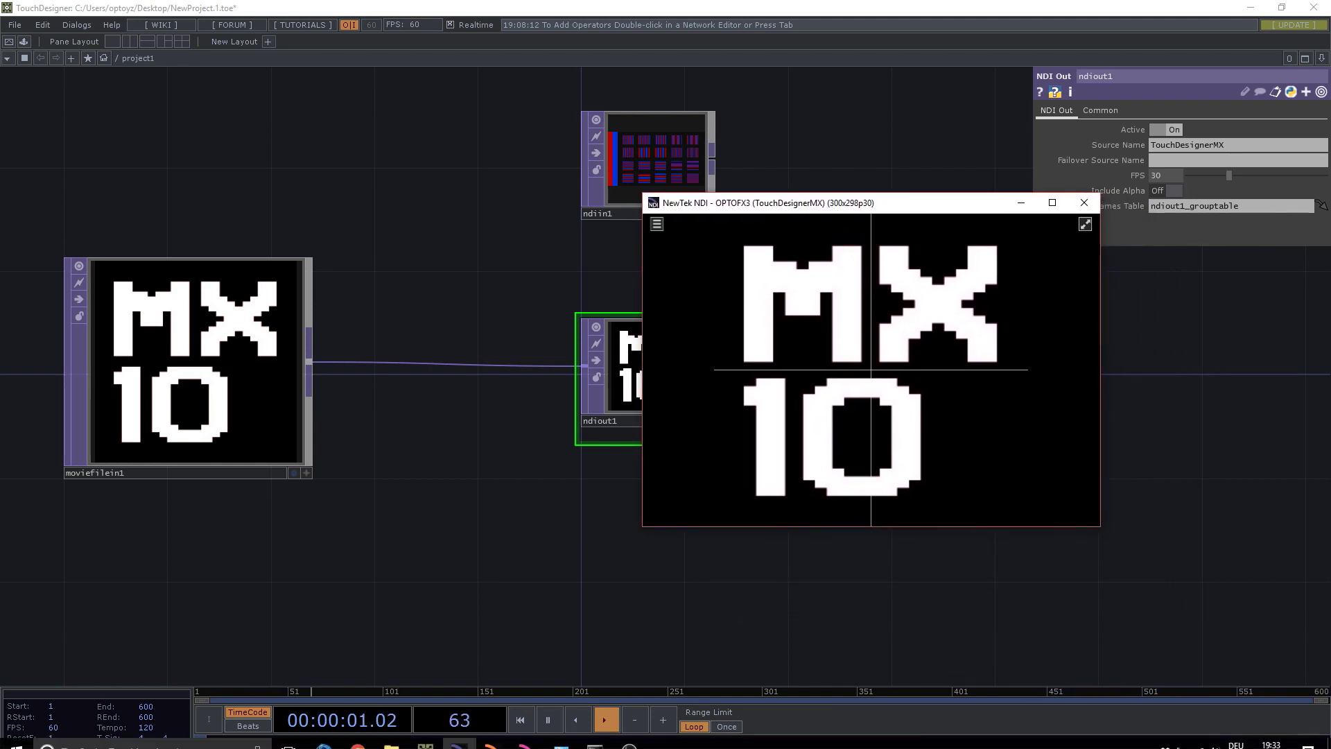
Switch to OBS Studio, add NDI Source 4 with the source OPTOFX3 (TouchDesignerMX) and place it near the middle of the preview.
left_click(629, 735)
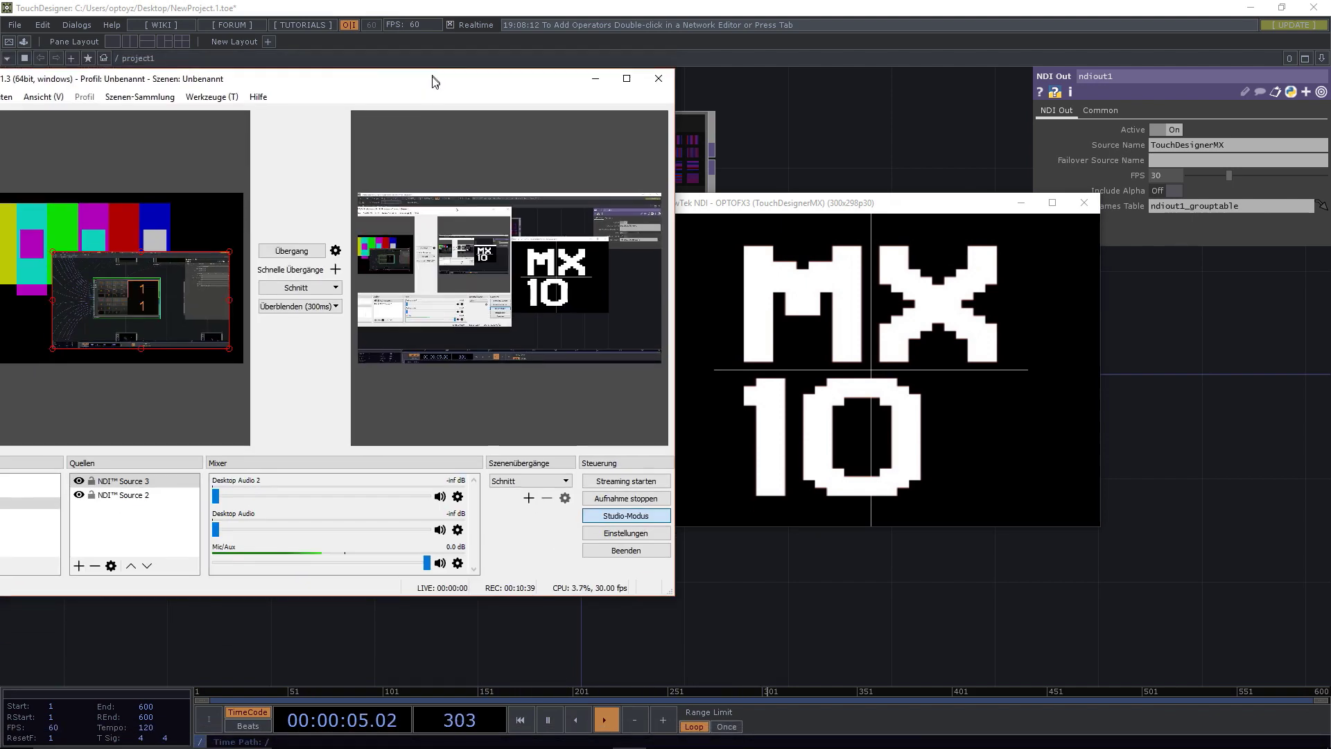
left_click_drag(432, 81, 640, 86)
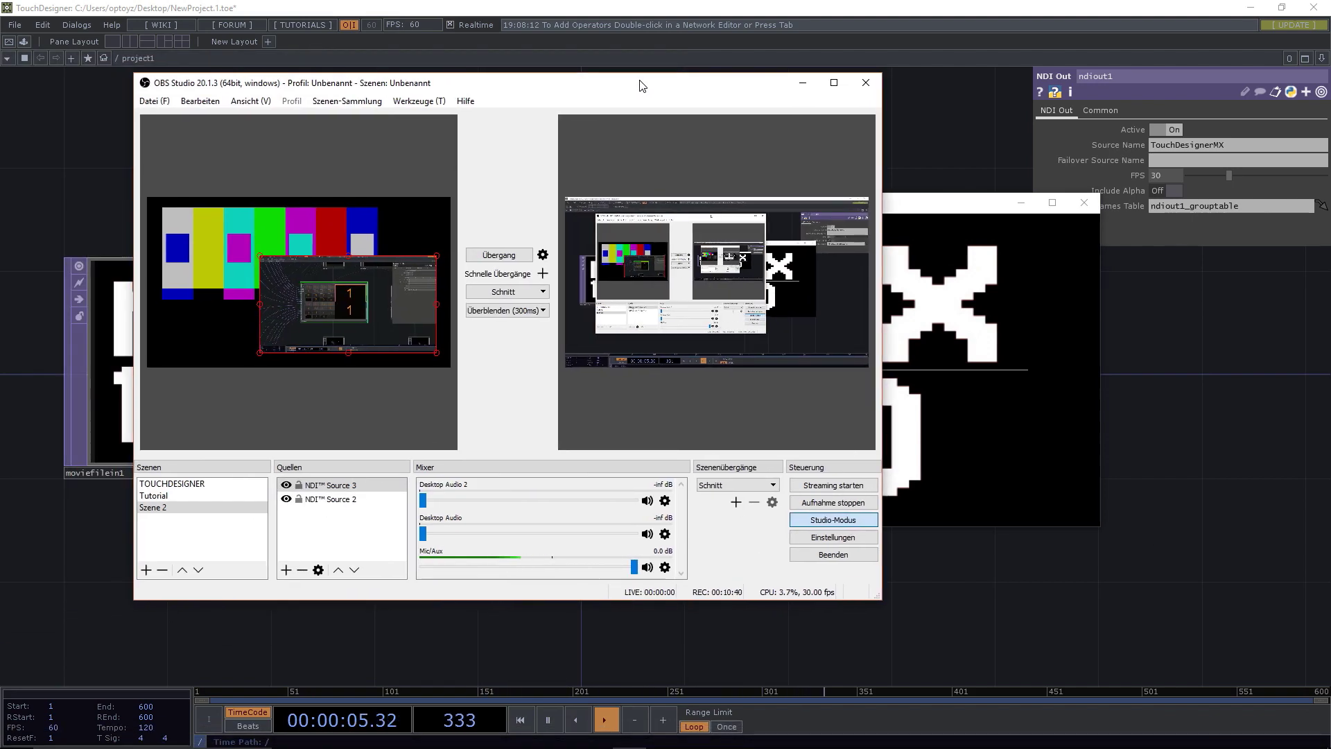
left_click(286, 570)
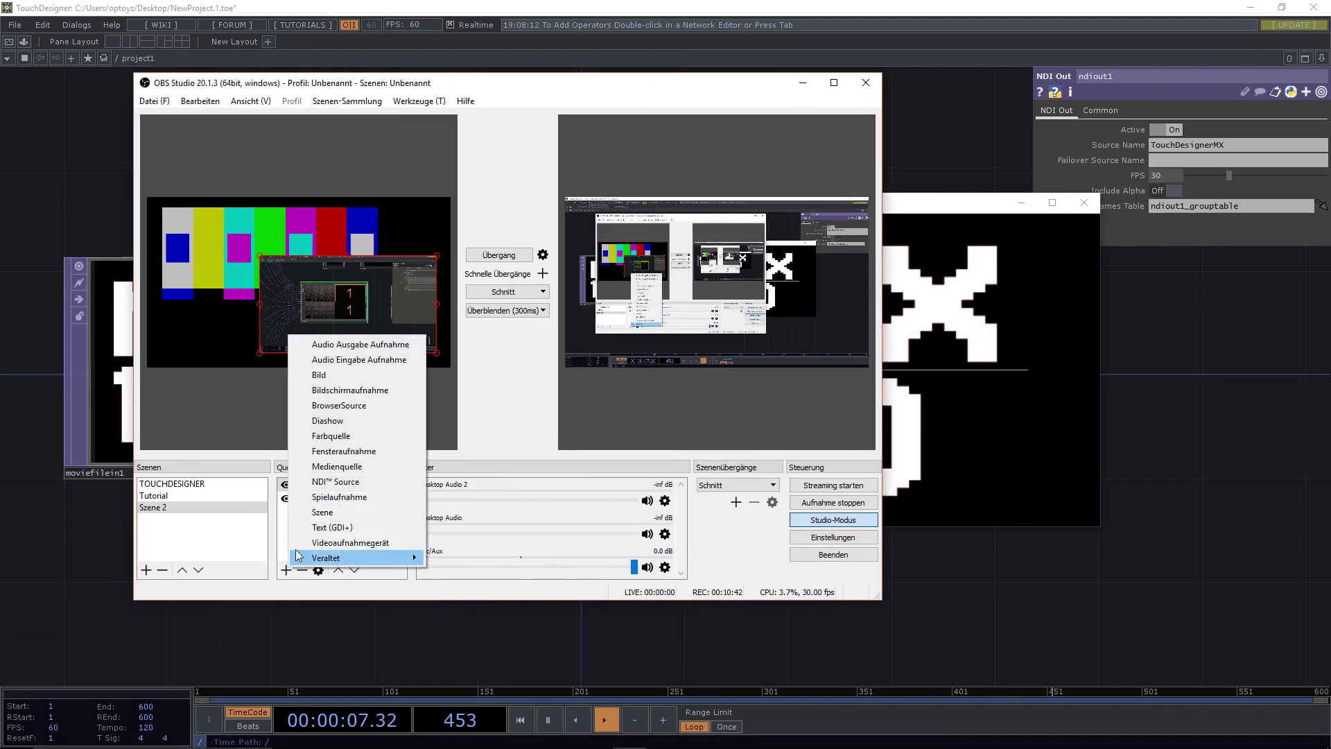
left_click(335, 482)
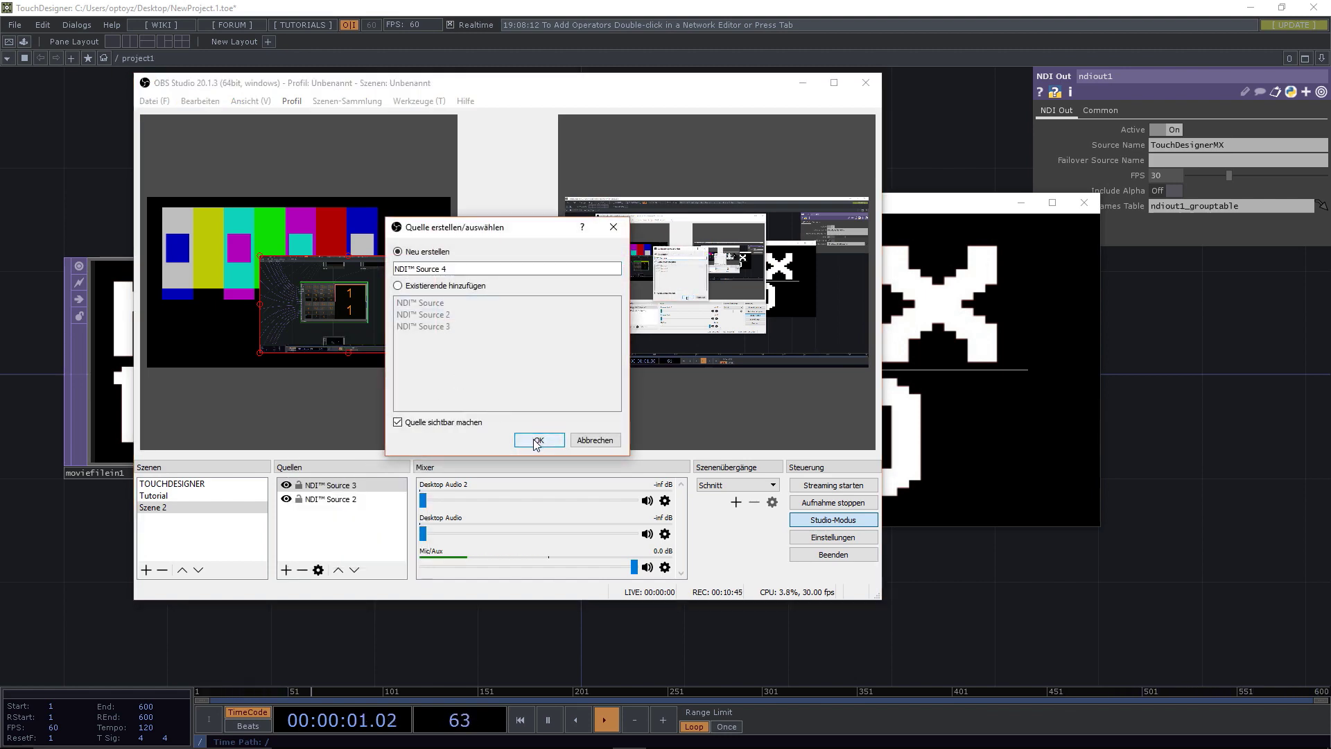
left_click(537, 441)
left_click(499, 430)
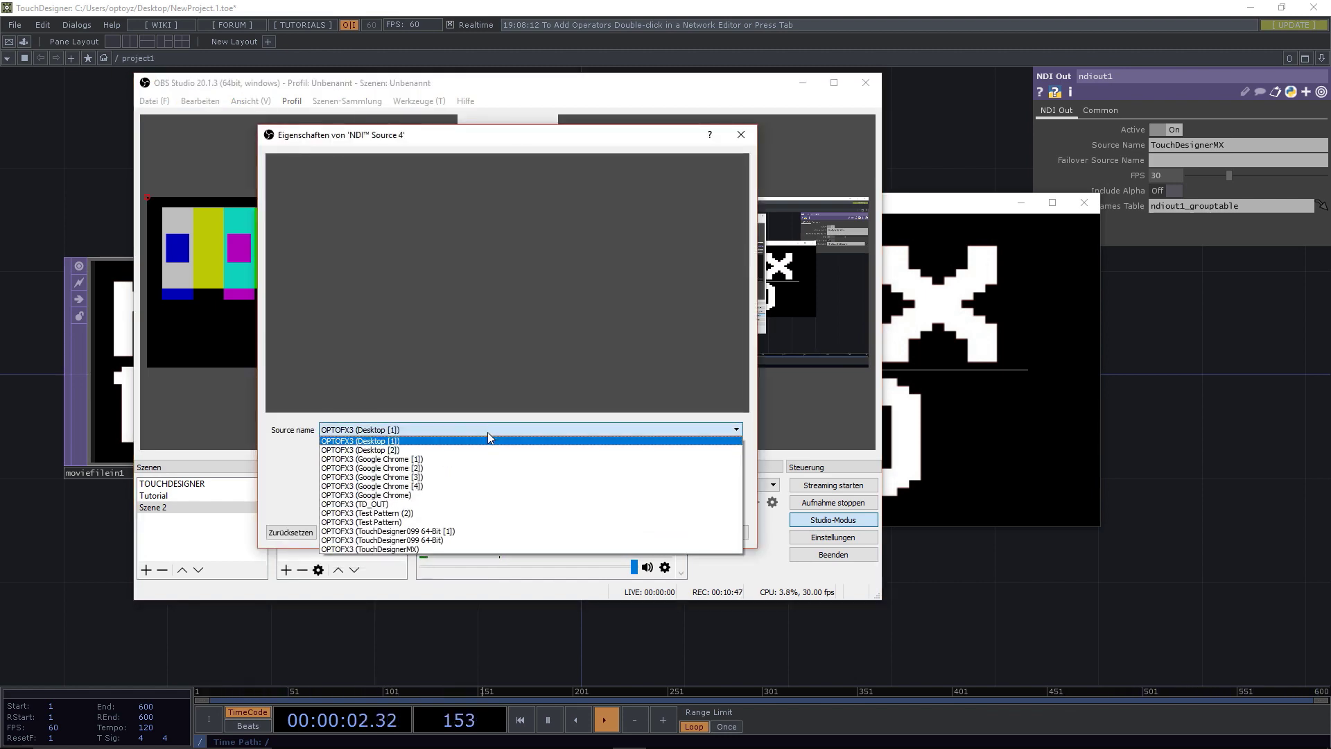
left_click(413, 549)
left_click(653, 533)
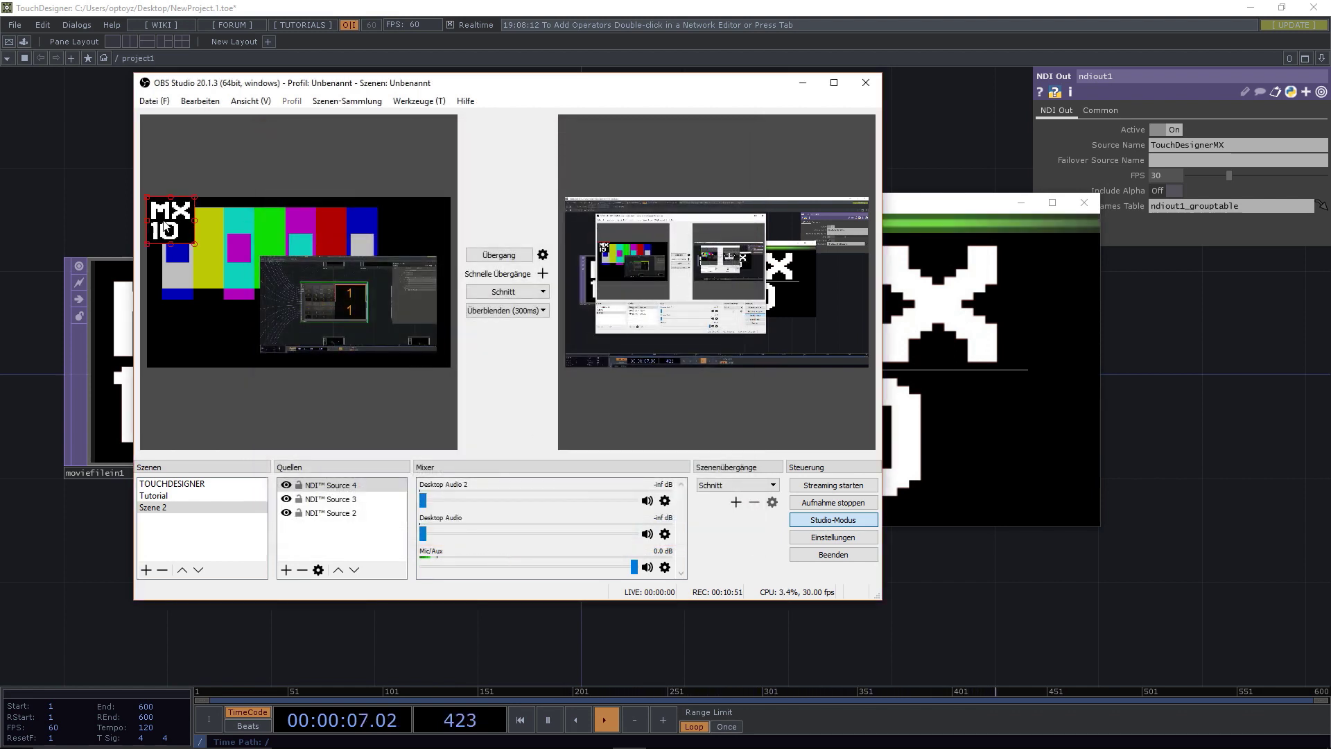
left_click_drag(193, 240, 274, 312)
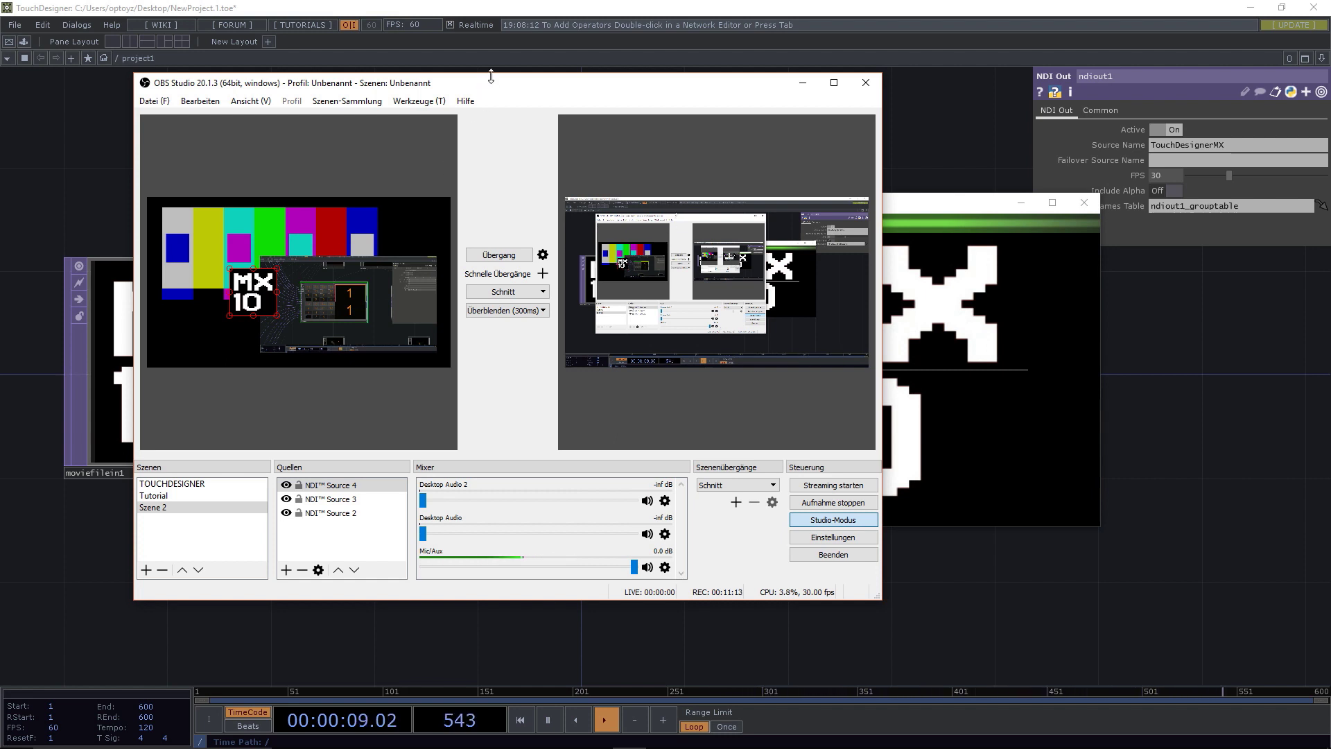
Clear the OBS Studio and NDI monitor windows from view and delete all three nodes from the TouchDesigner network.
left_click_drag(496, 90, 0, 183)
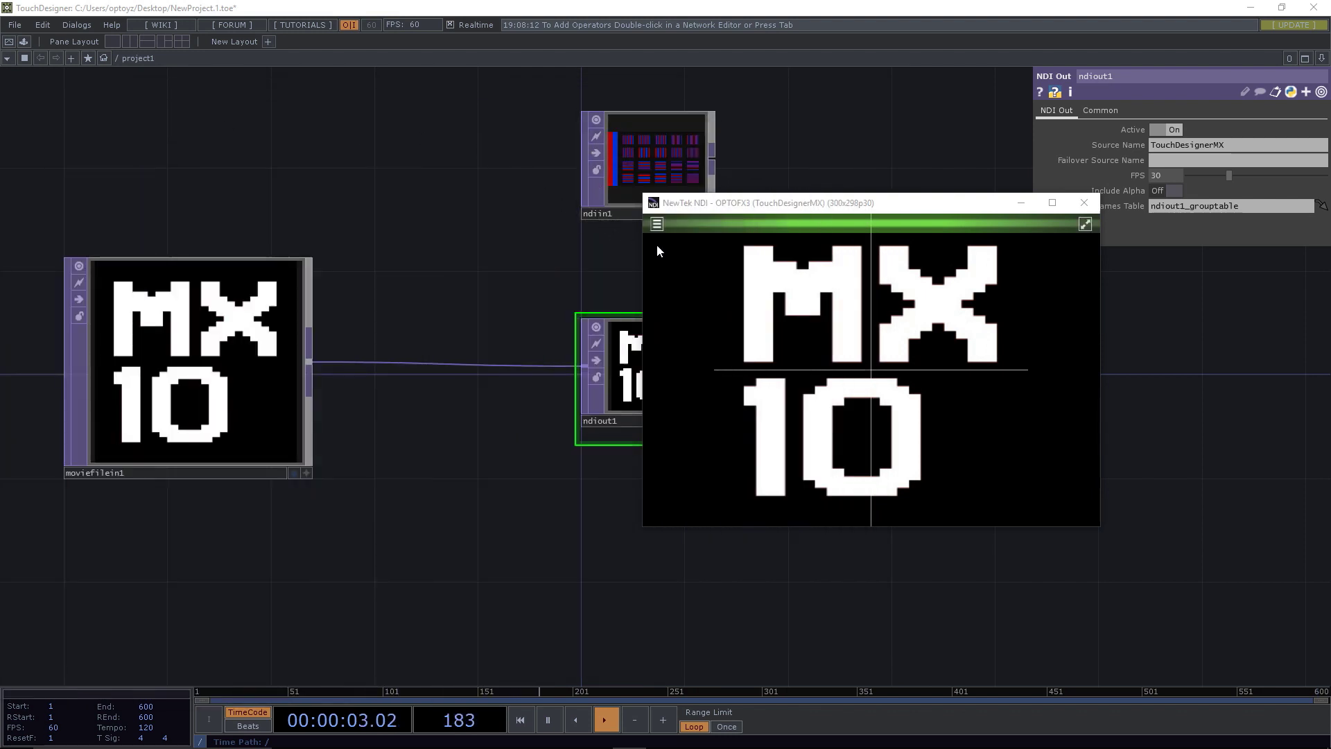
left_click(1095, 205)
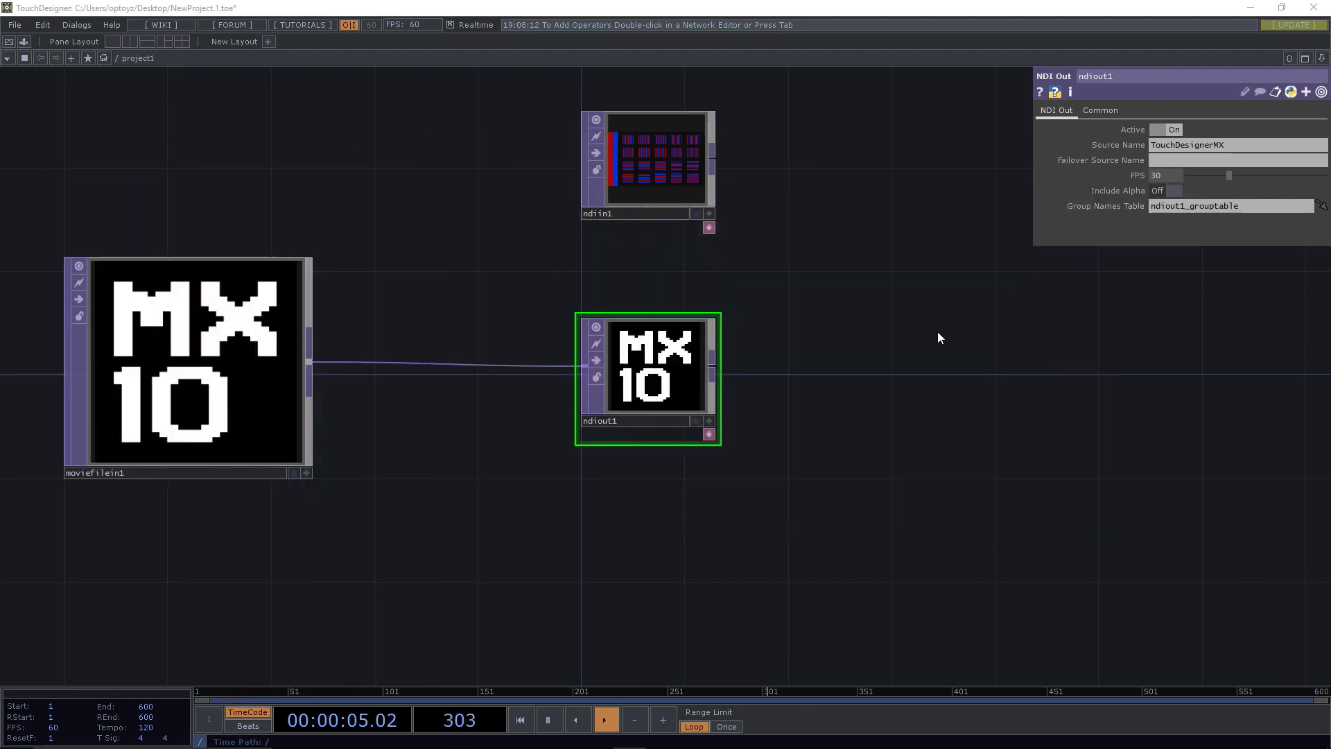
scroll(915, 351, "down", 3)
left_click_drag(1000, 354, 762, 350)
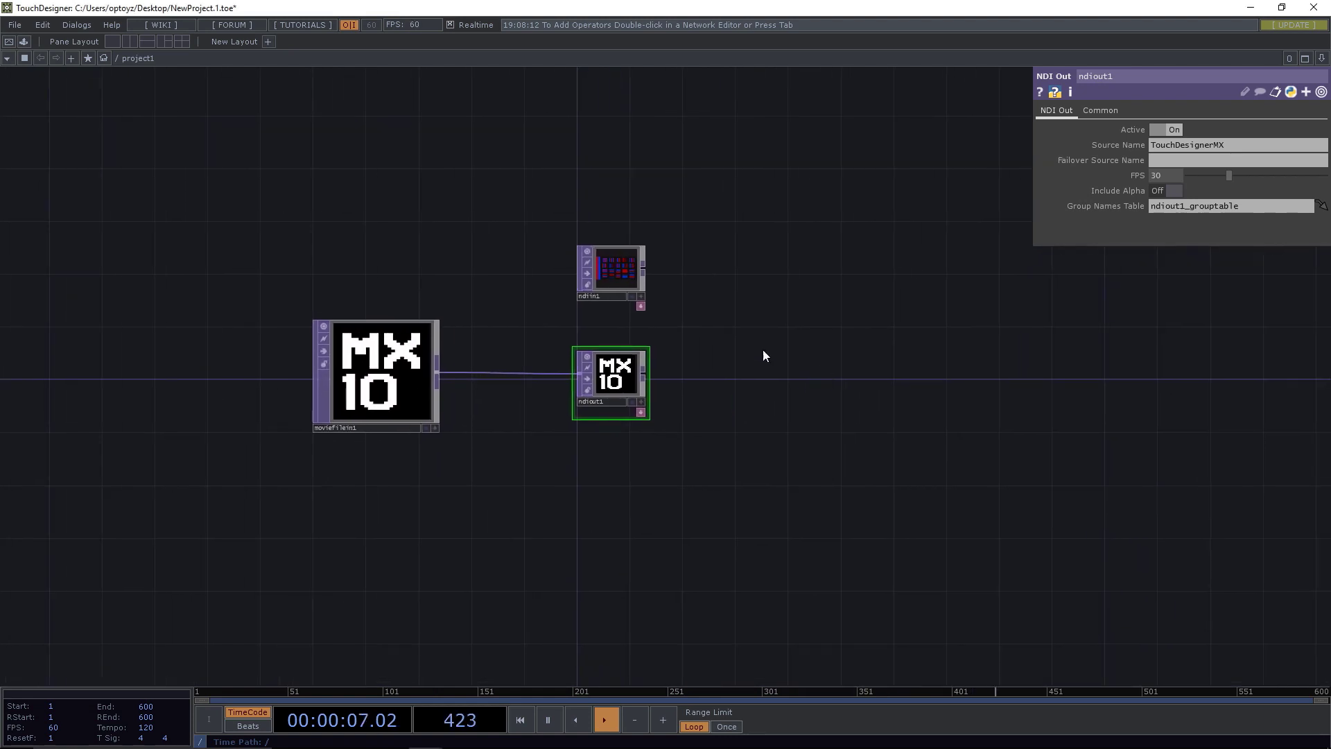
left_click_drag(570, 411, 834, 482)
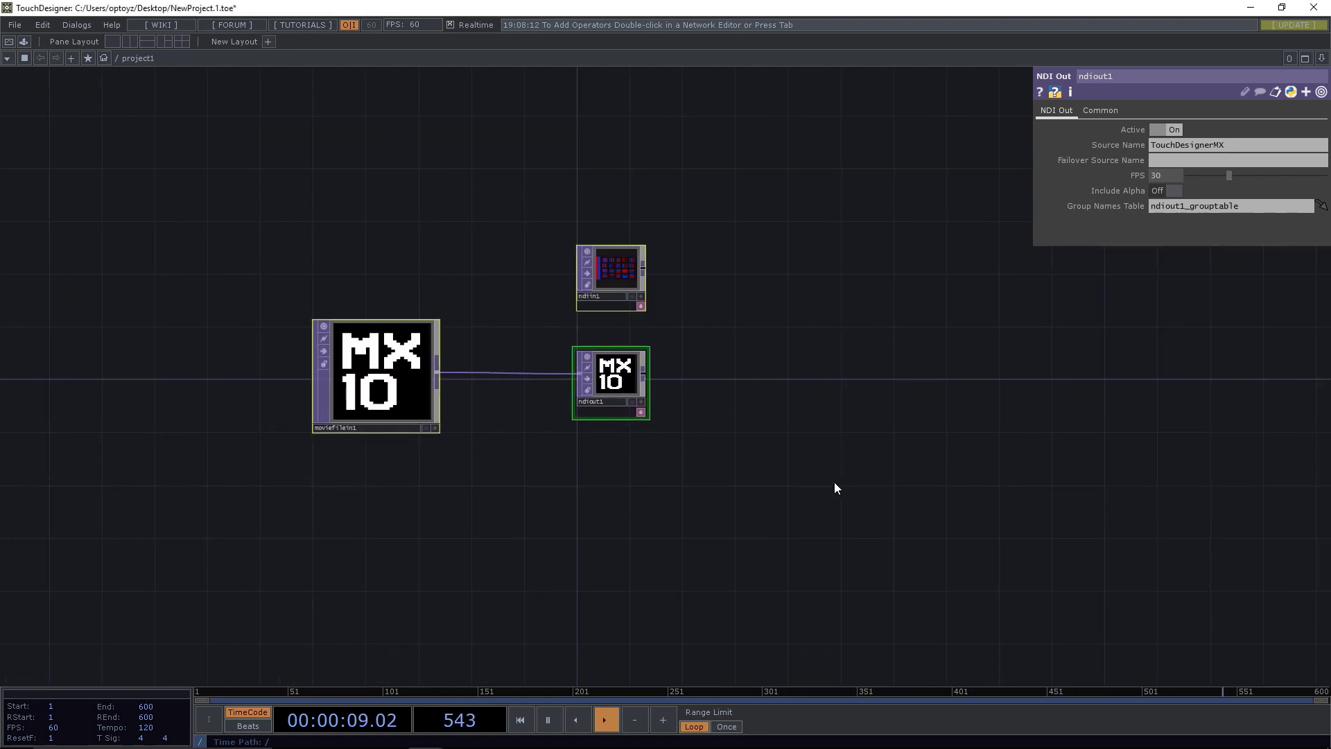
key("Delete")
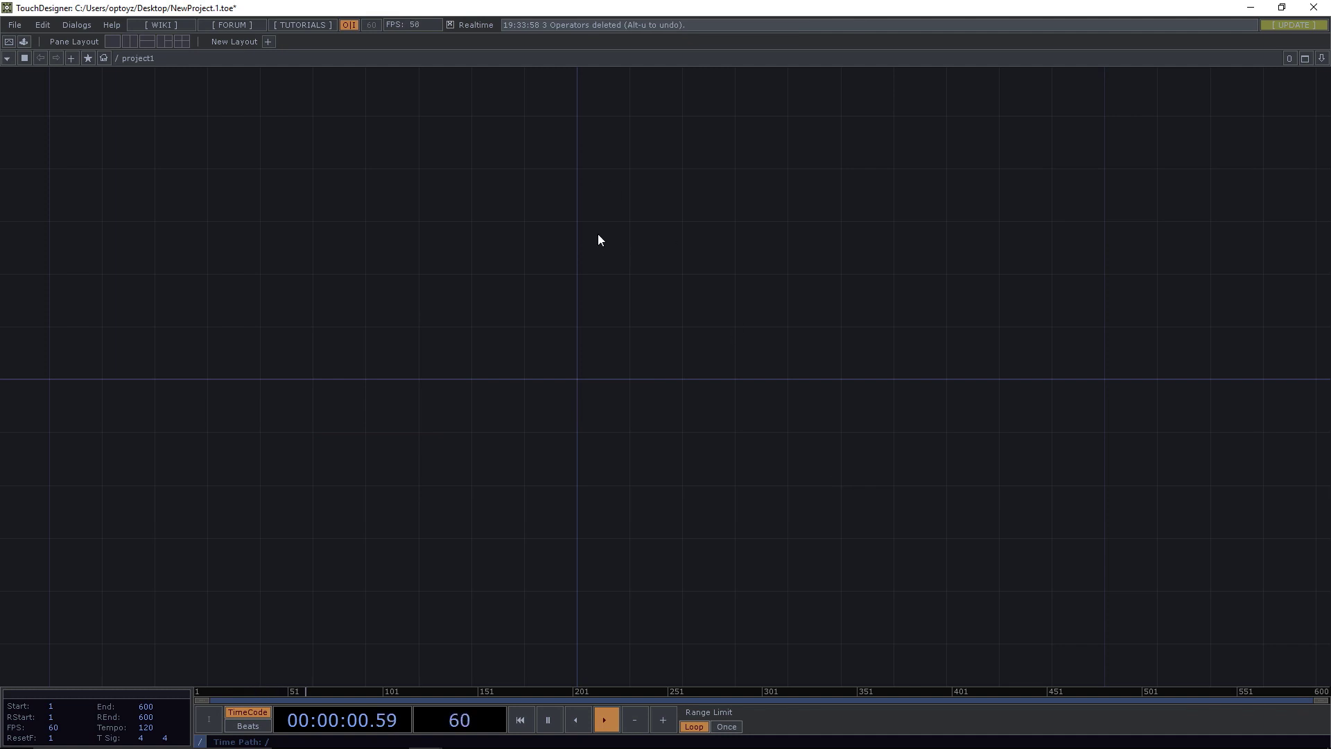
Add a Container COMP at the centre of the project1 network and enlarge its node.
left_click_drag(598, 282, 649, 374)
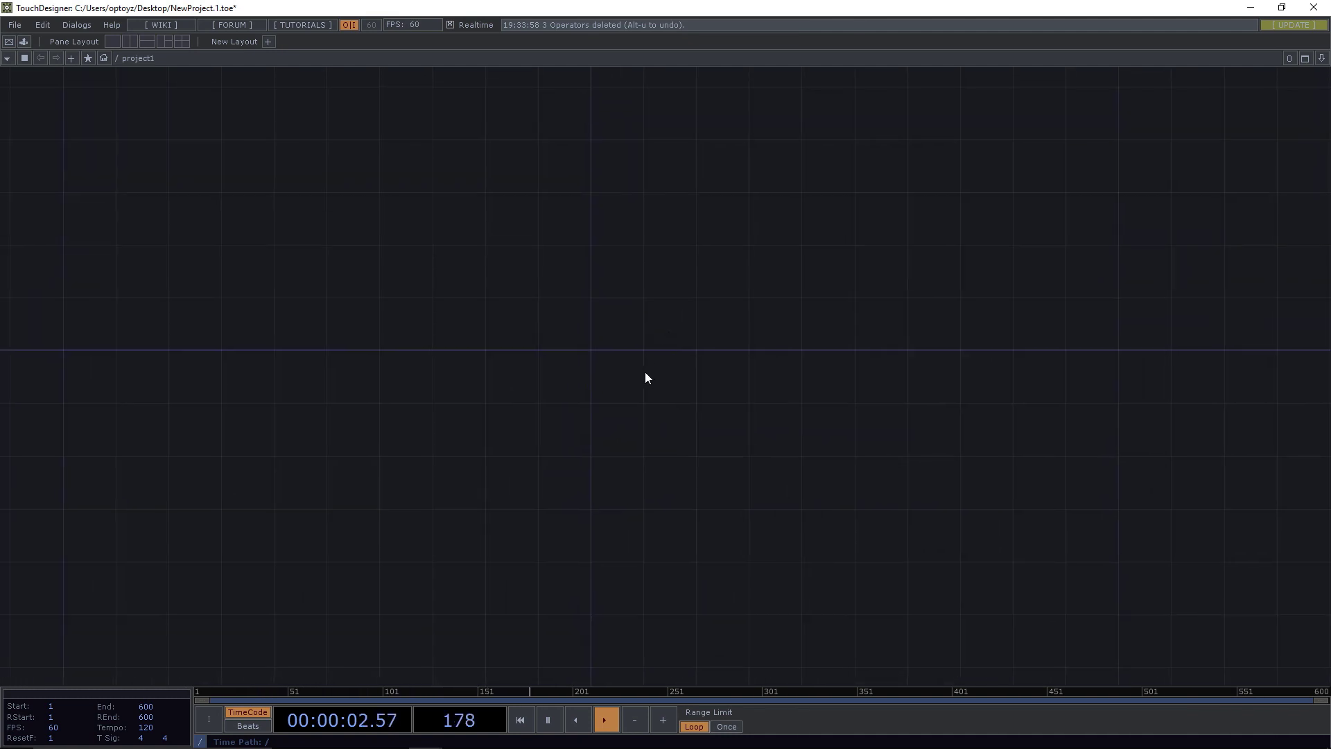
key("Tab")
left_click(423, 227)
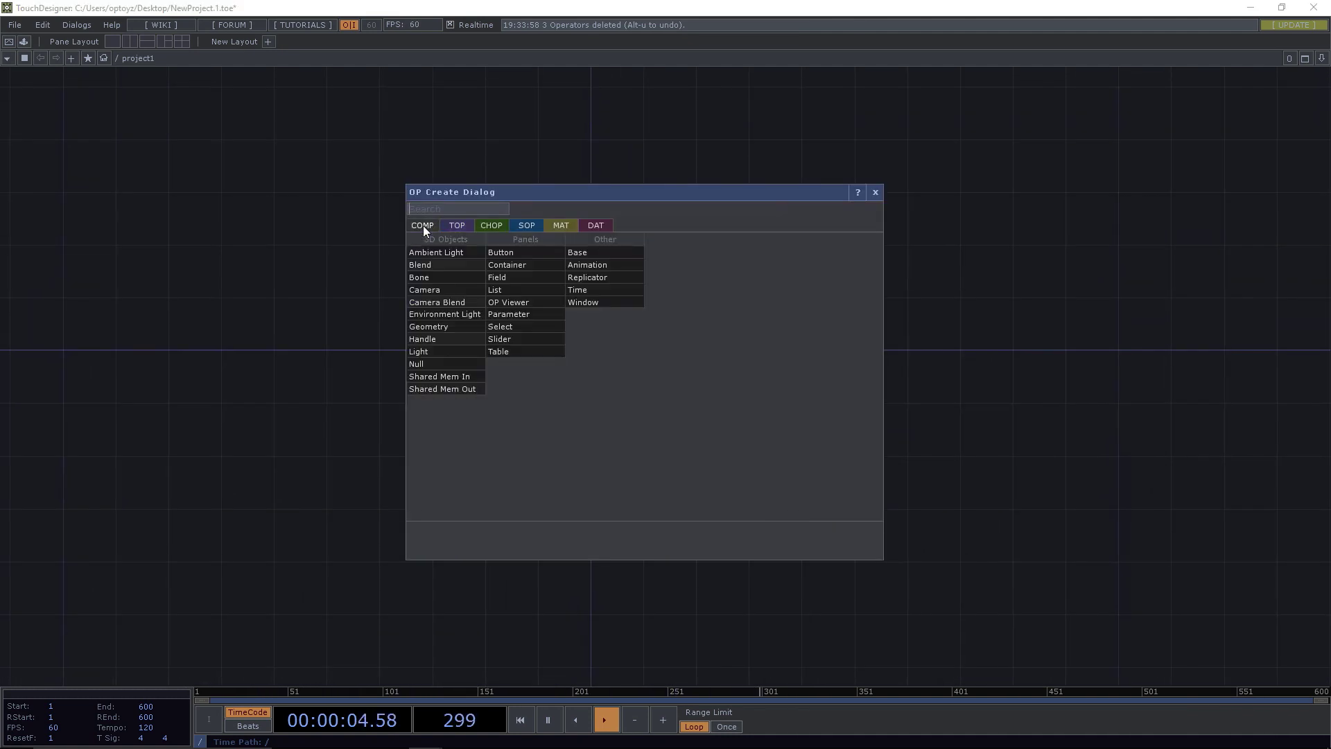
left_click(503, 265)
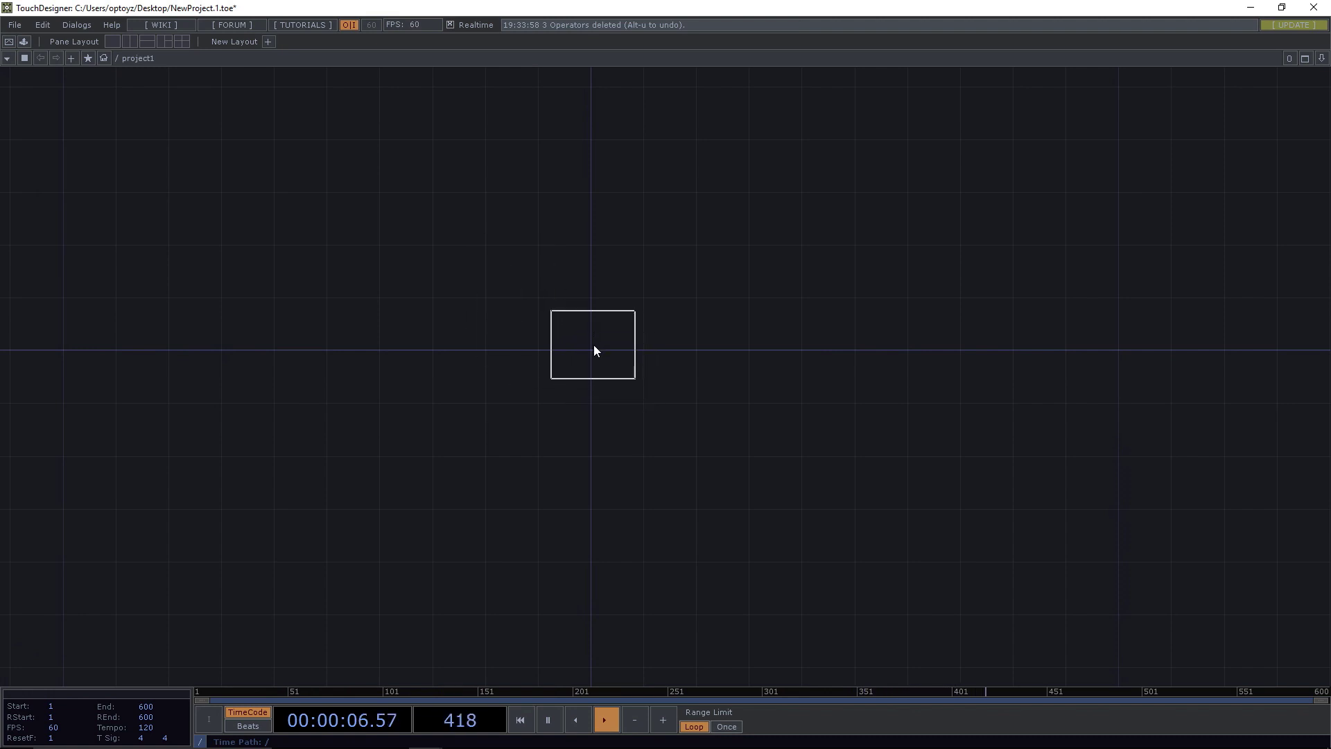
left_click(592, 346)
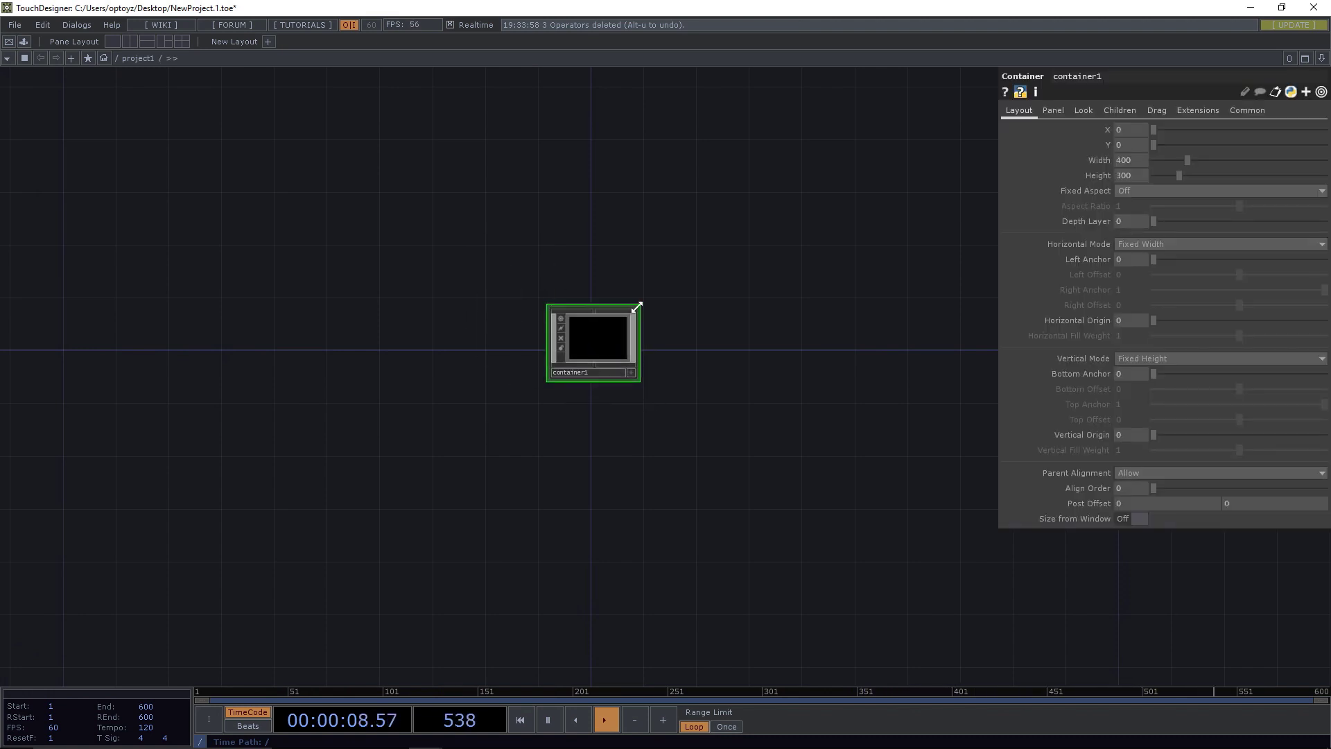
left_click_drag(637, 307, 747, 223)
left_click_drag(553, 377, 443, 460)
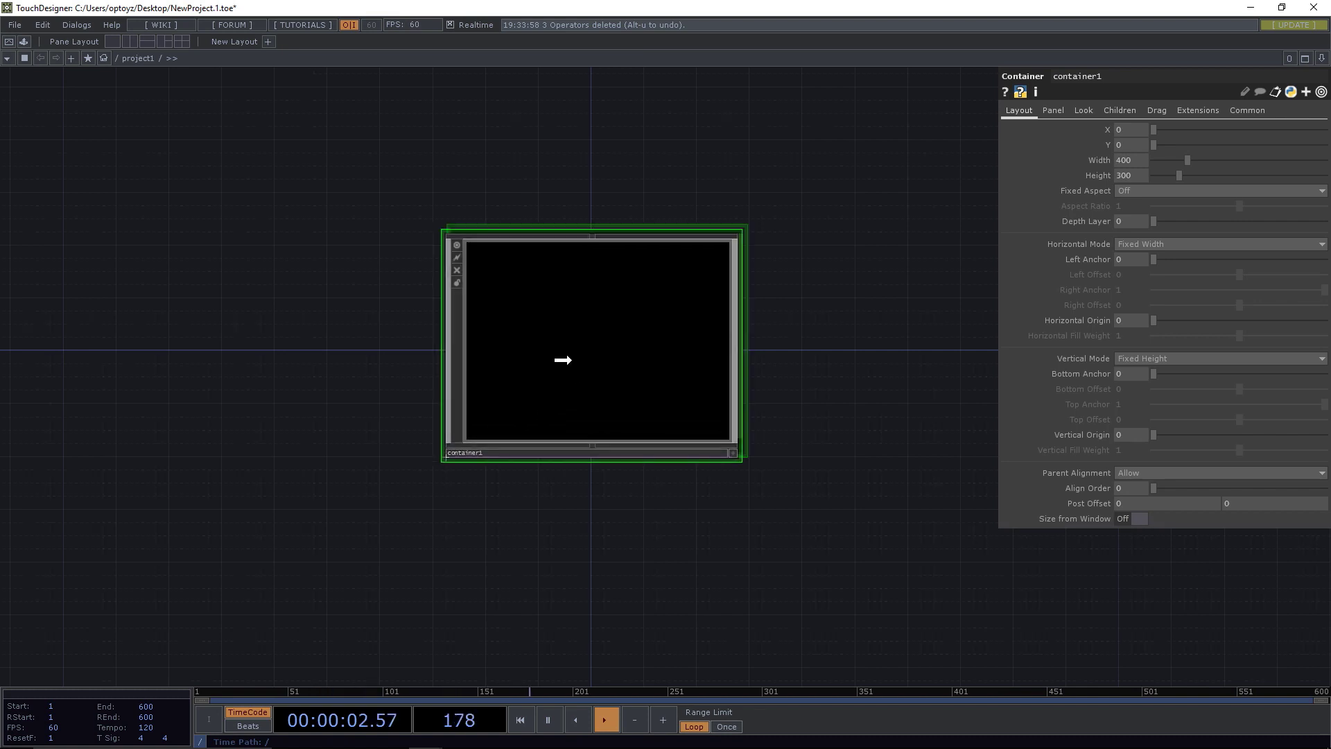
Rename the container as Switcher and set its size to 1280 wide by 720 high.
left_click(504, 454)
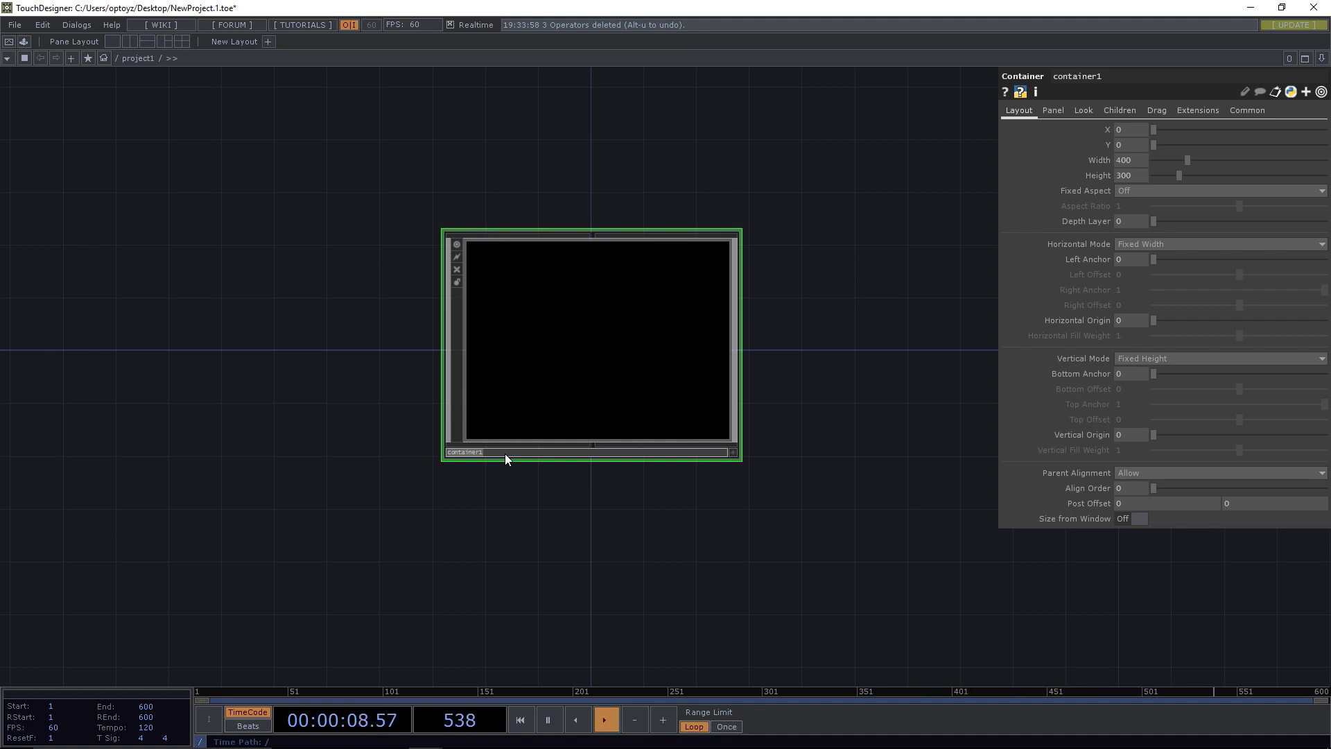
type("Switcher")
key("Return")
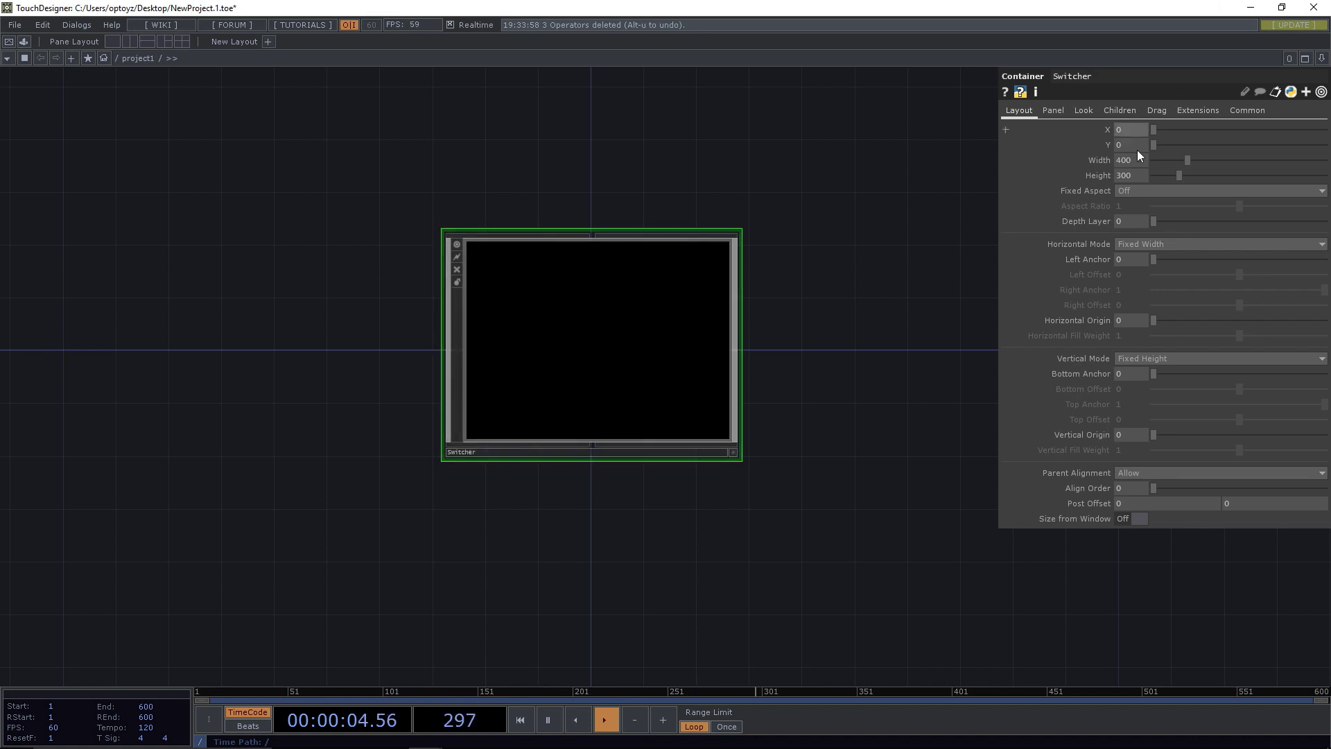
type("1280")
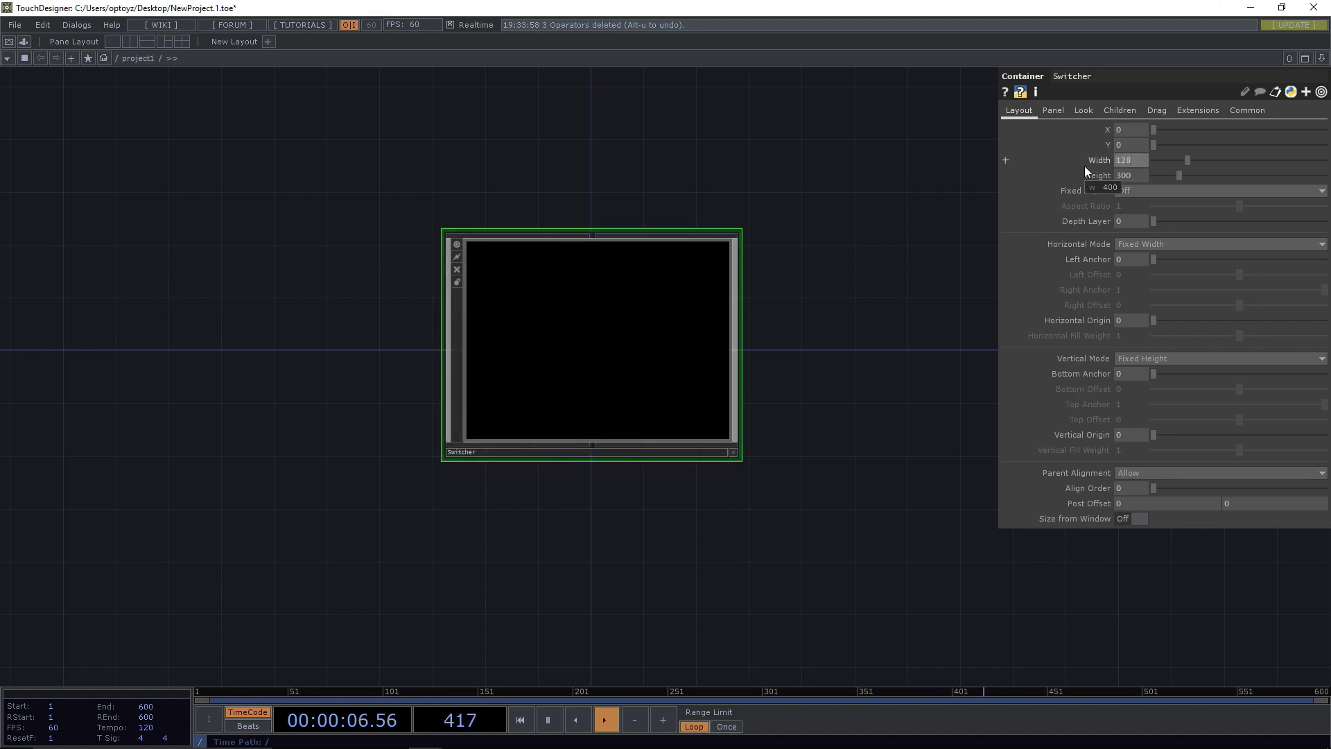
left_click(1129, 177)
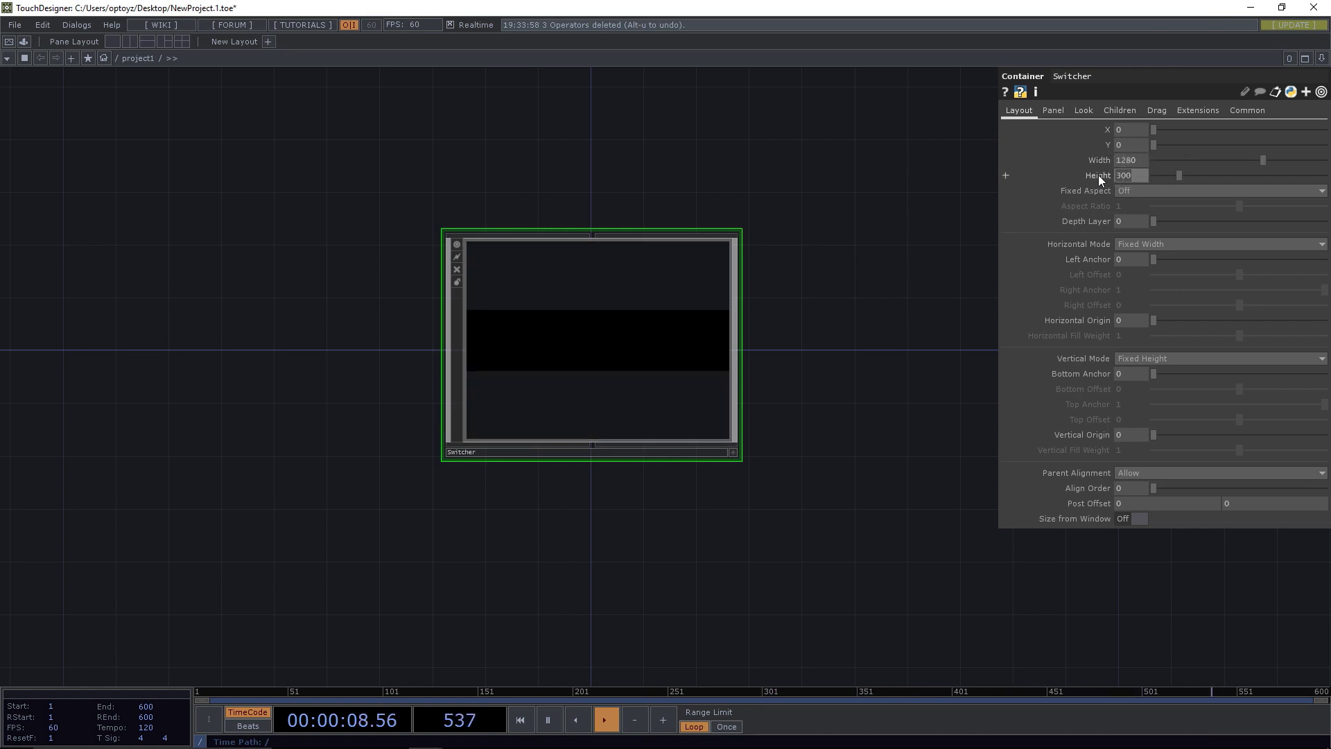
type("720")
key("Return")
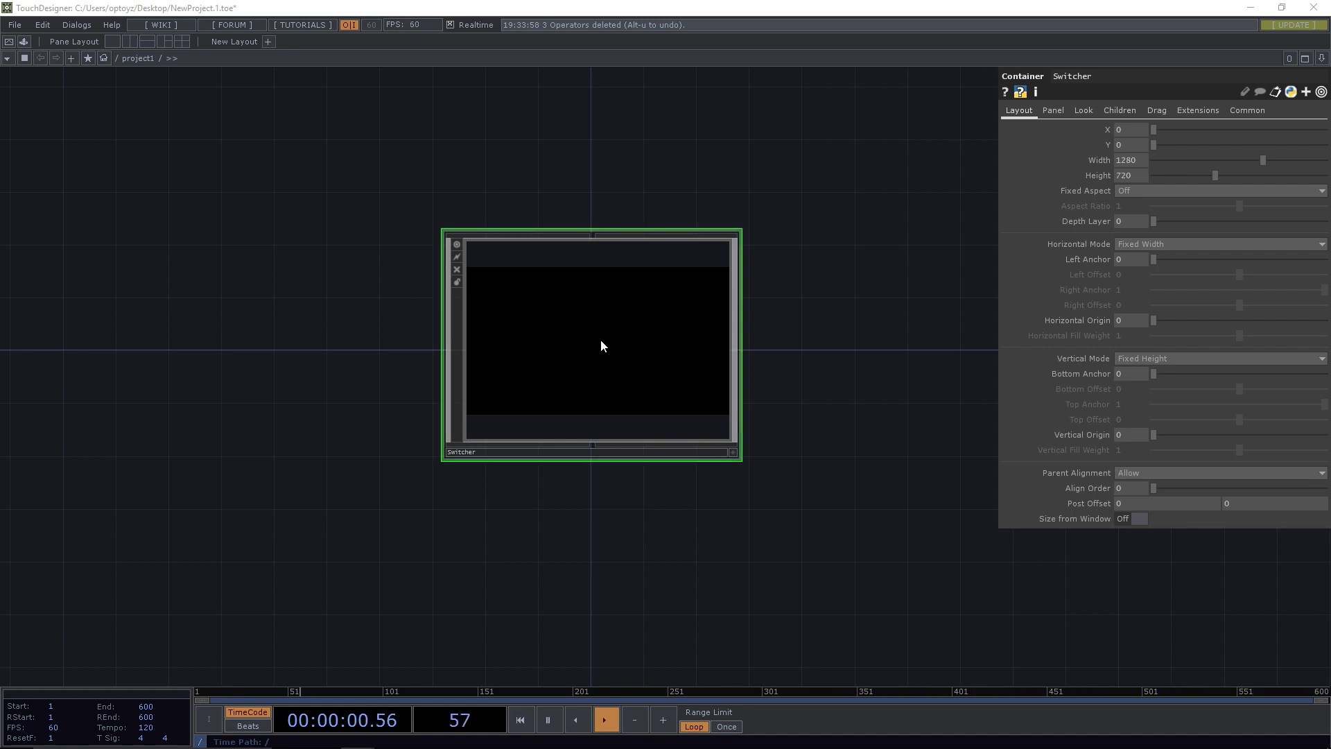
Enter the Switcher container and add an In TOP in the upper-left part of its network.
key("i")
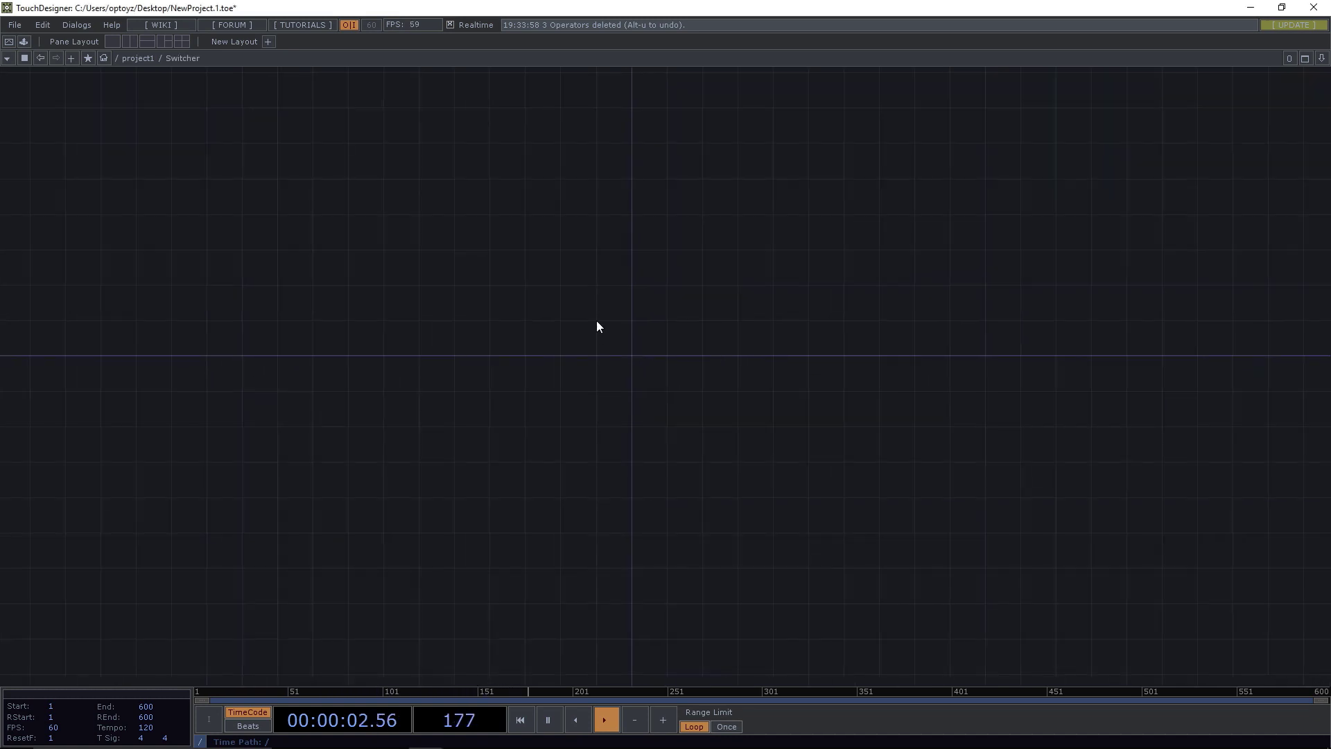
left_click_drag(597, 320, 597, 337)
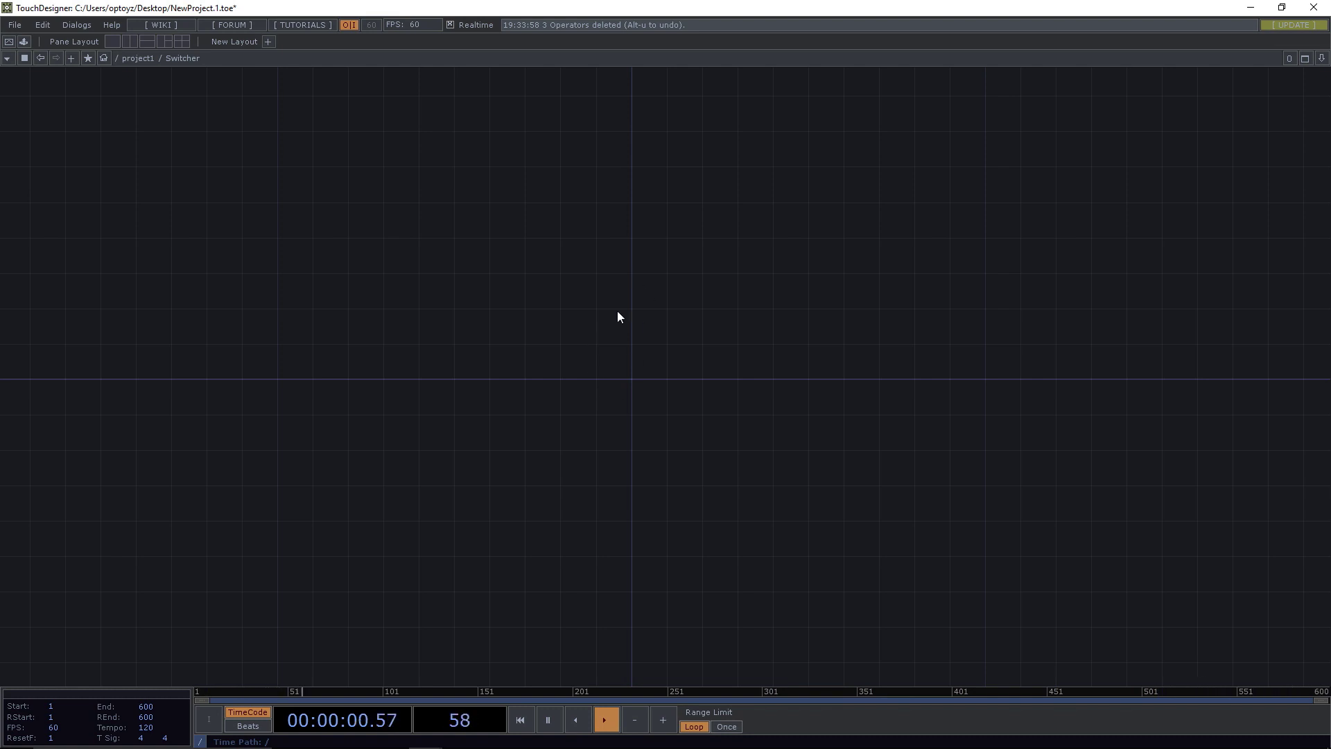
left_click_drag(668, 382, 621, 402)
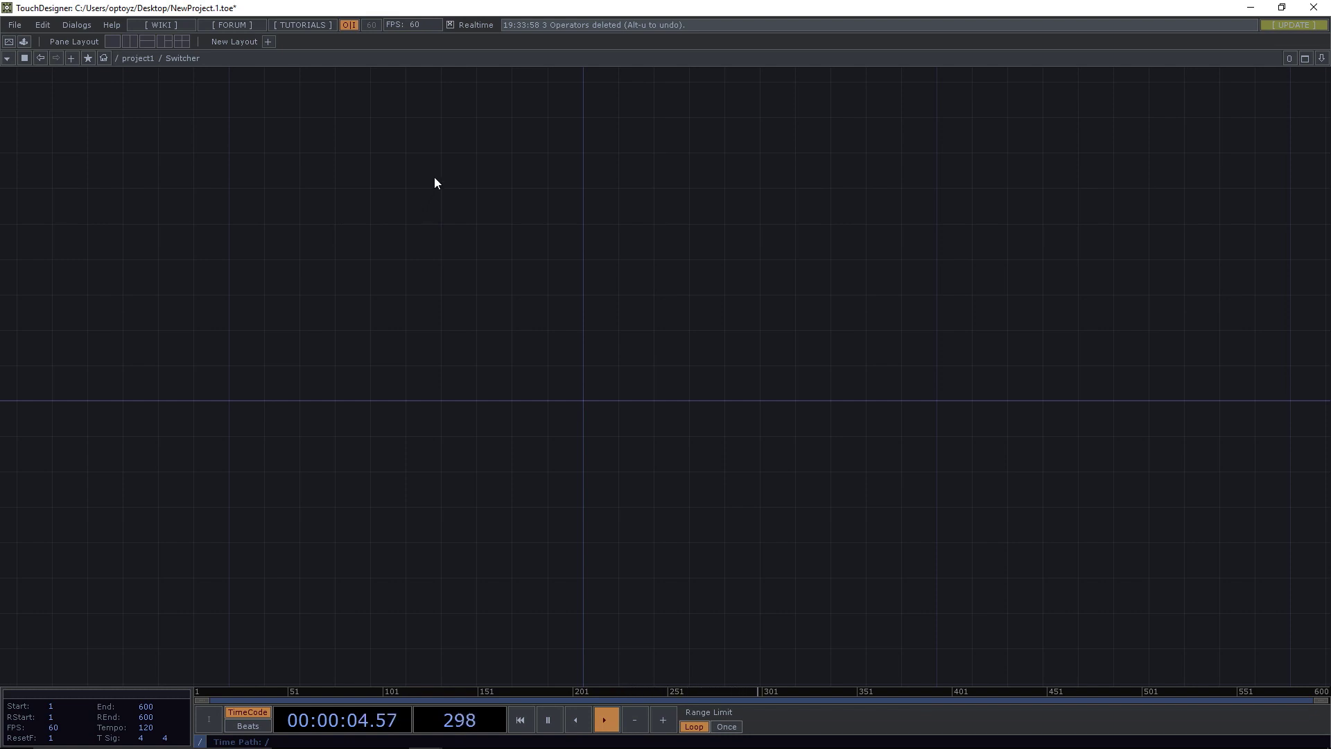
key("Tab")
left_click(247, 42)
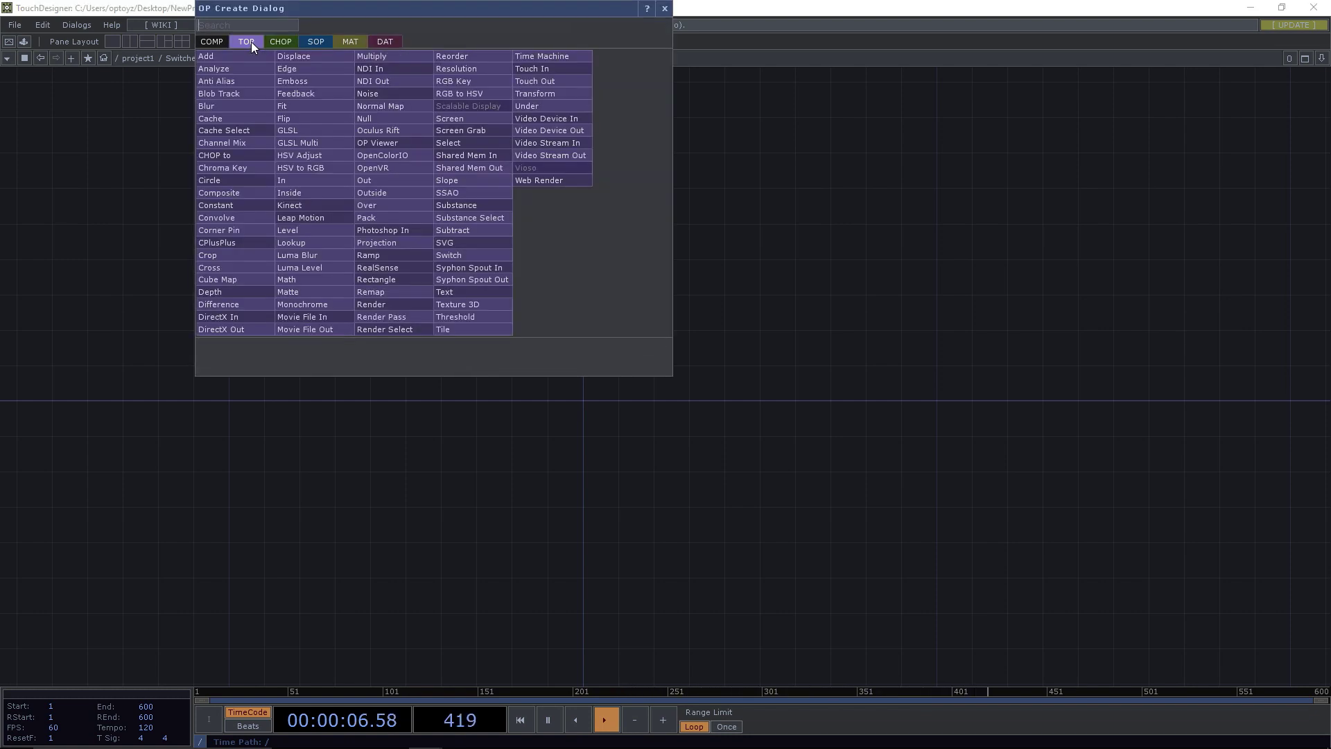
type("in")
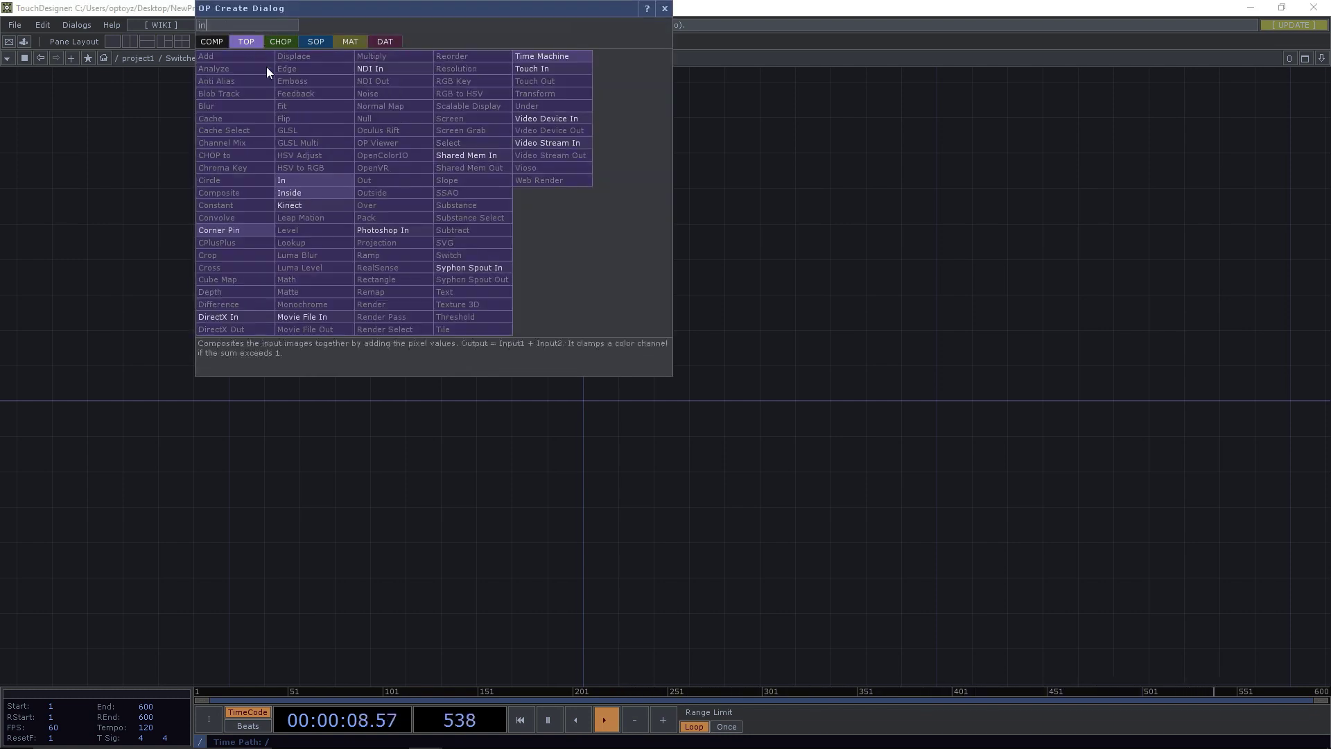
left_click(305, 182)
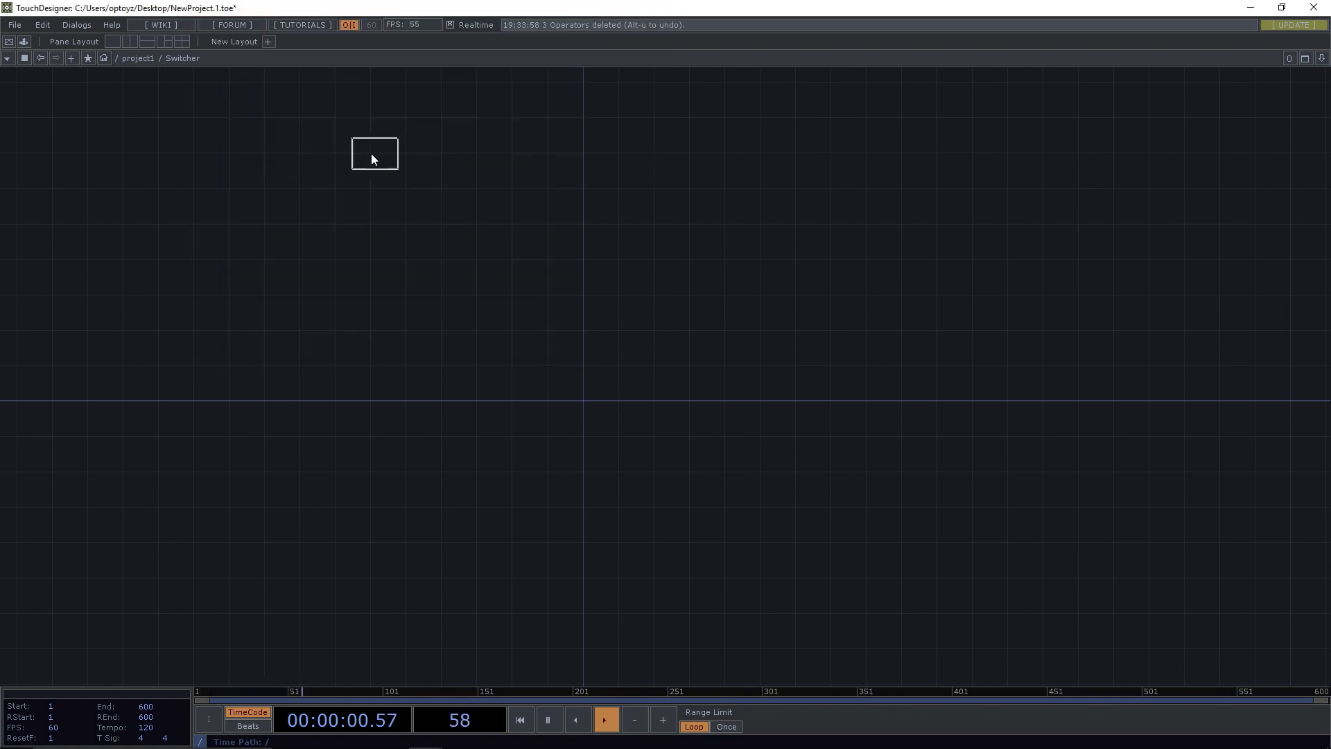
left_click(358, 157)
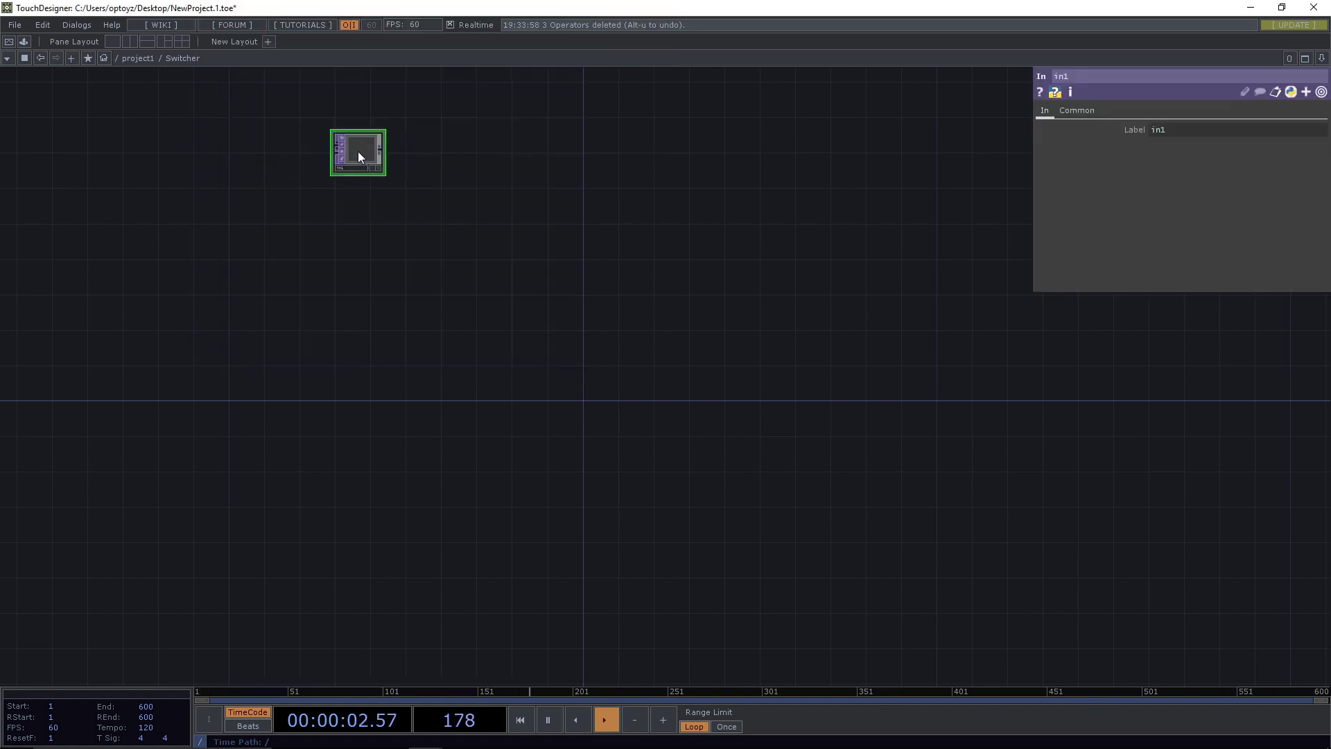
Copy the In TOP and paste it fifteen times to make a column of sixteen In nodes.
key("ctrl+c")
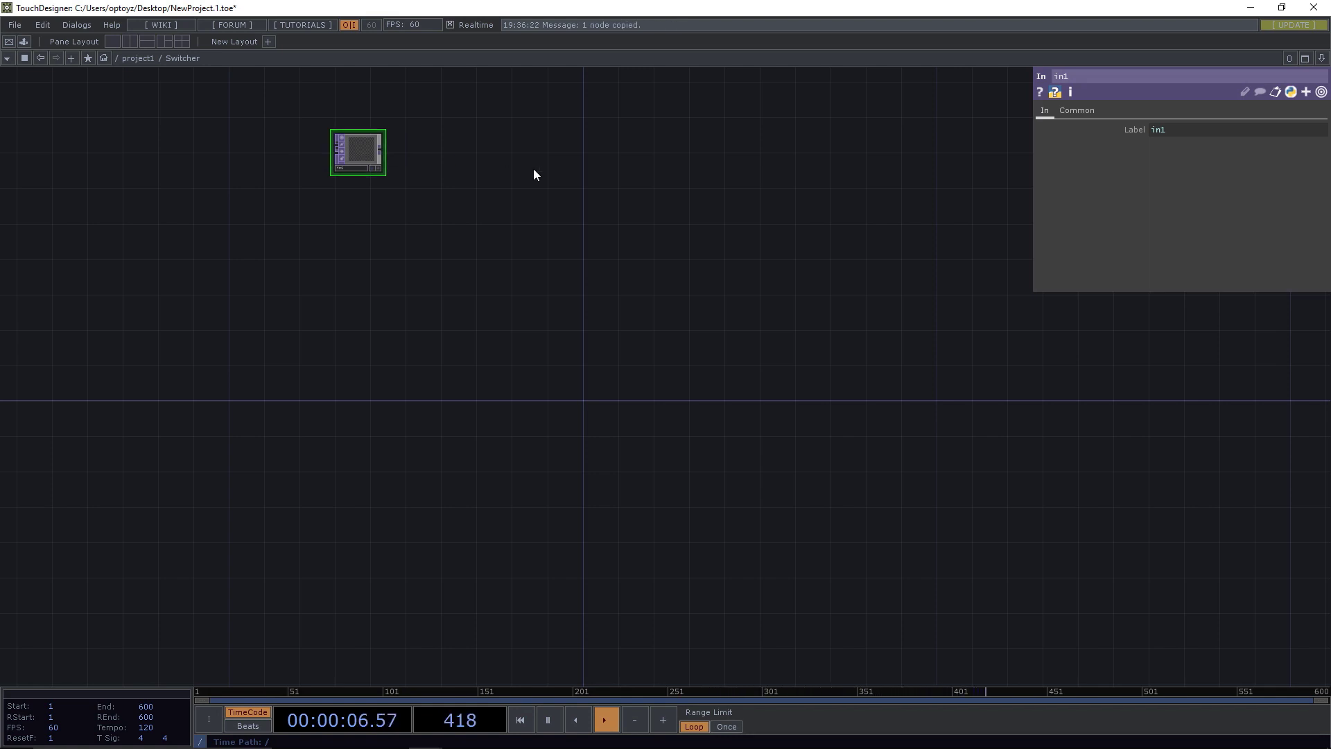
key("ctrl+v")
key("ctrl+v")
key("ctrl+v")
key("ctrl+v")
key("ctrl+v")
key("ctrl+v")
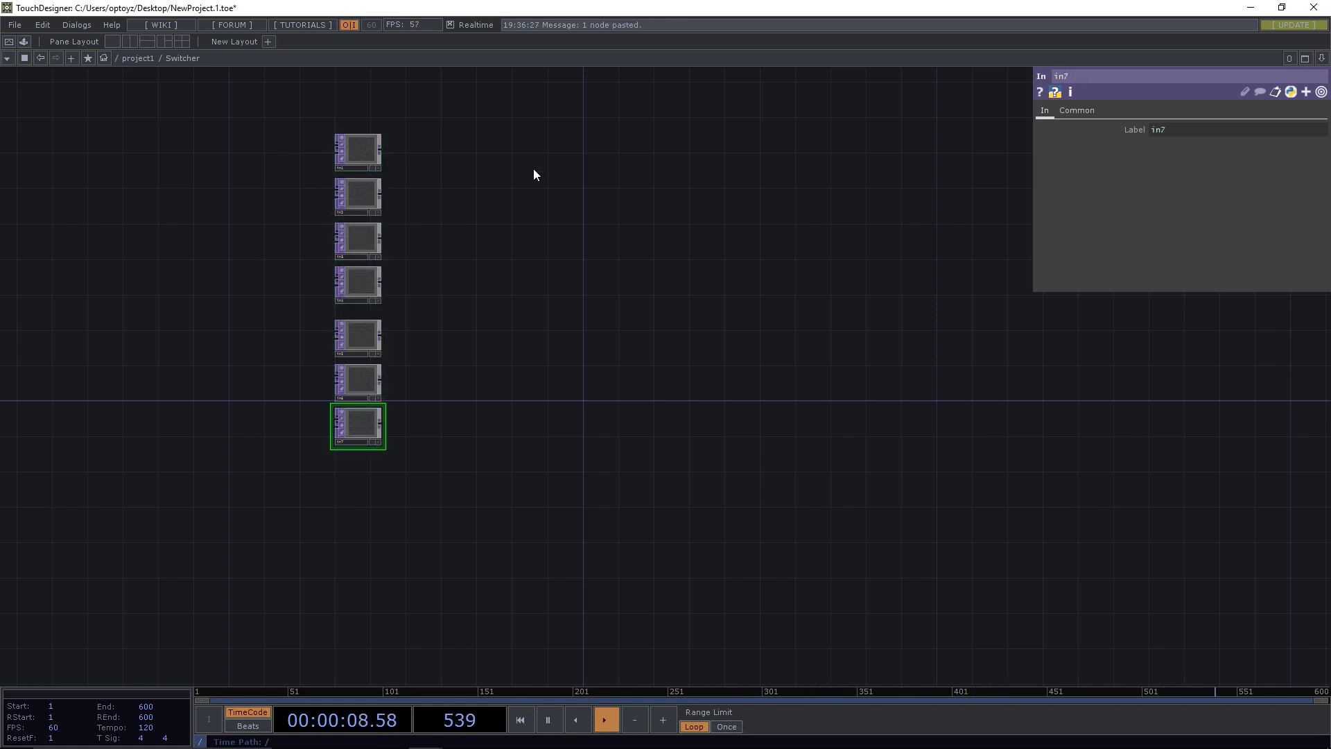
key("ctrl+v")
key("ctrl+v")
key("ctrl+v")
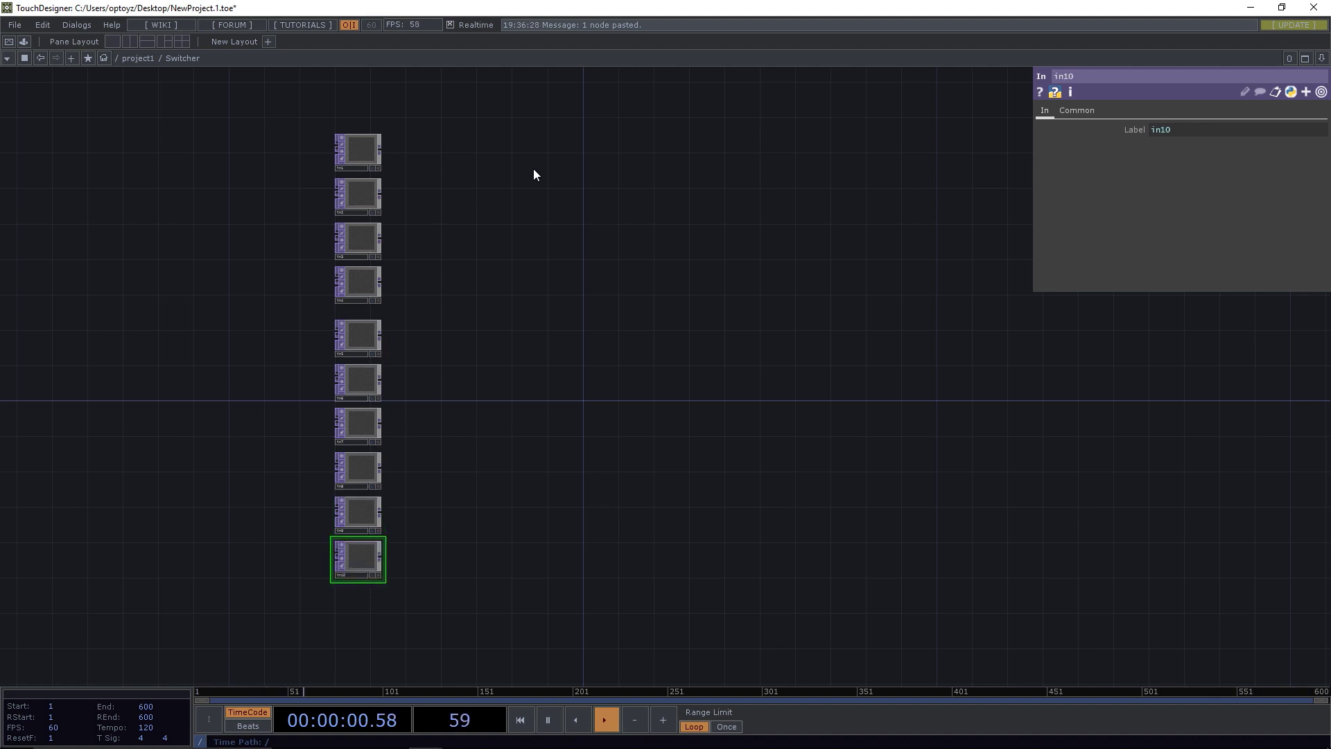
key("ctrl+v")
key("ctrl+v")
key("ctrl+v")
key("ctrl+v")
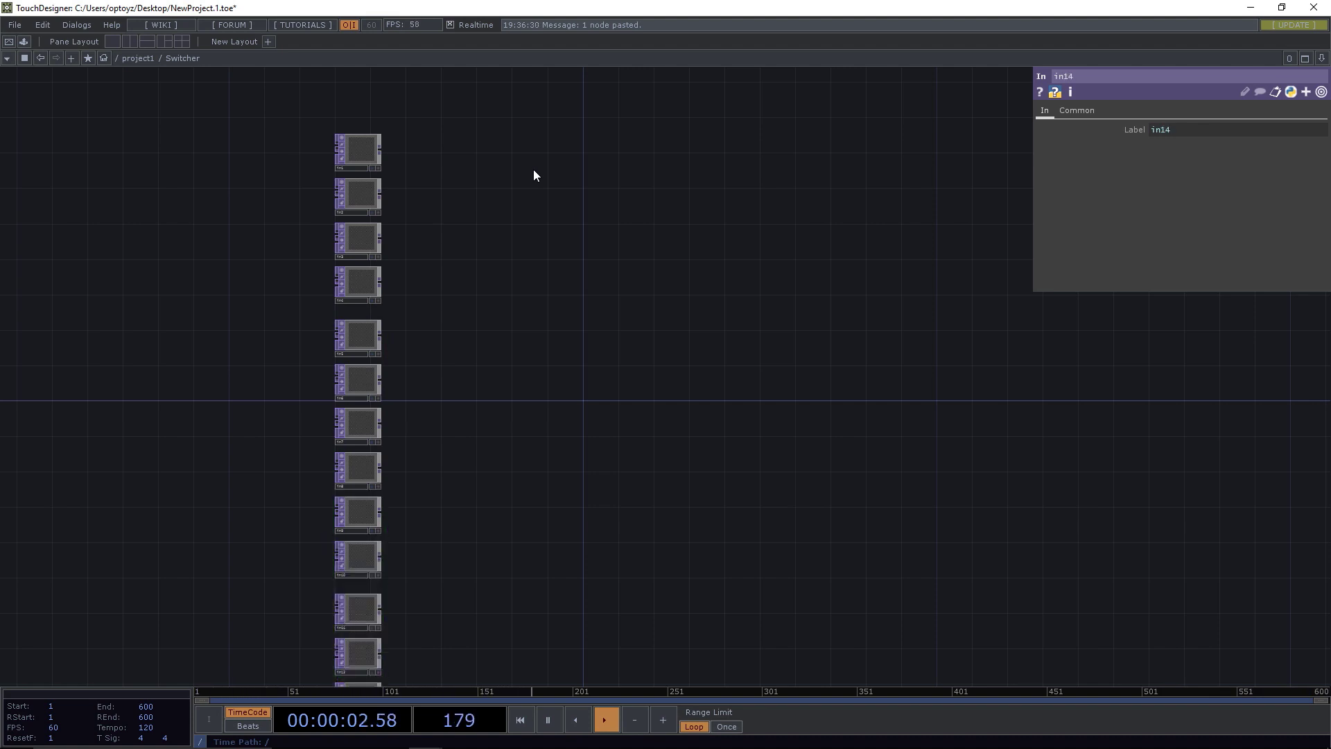
key("ctrl+v")
key("ctrl+v")
Select all sixteen In nodes and shift the column up so it is roughly centred on the horizontal axis.
left_click_drag(490, 372, 504, 102)
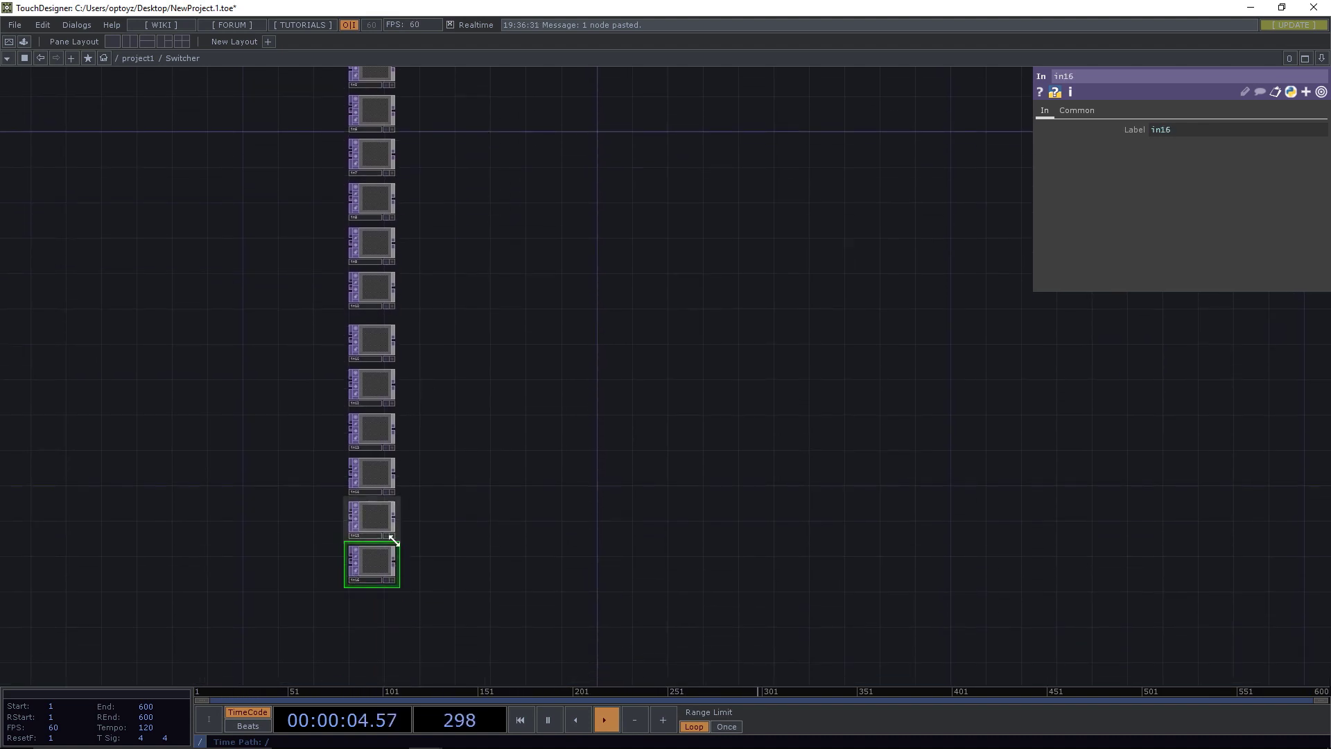
scroll(369, 588, "up", 5)
scroll(404, 513, "down", 5)
scroll(457, 537, "up", 2)
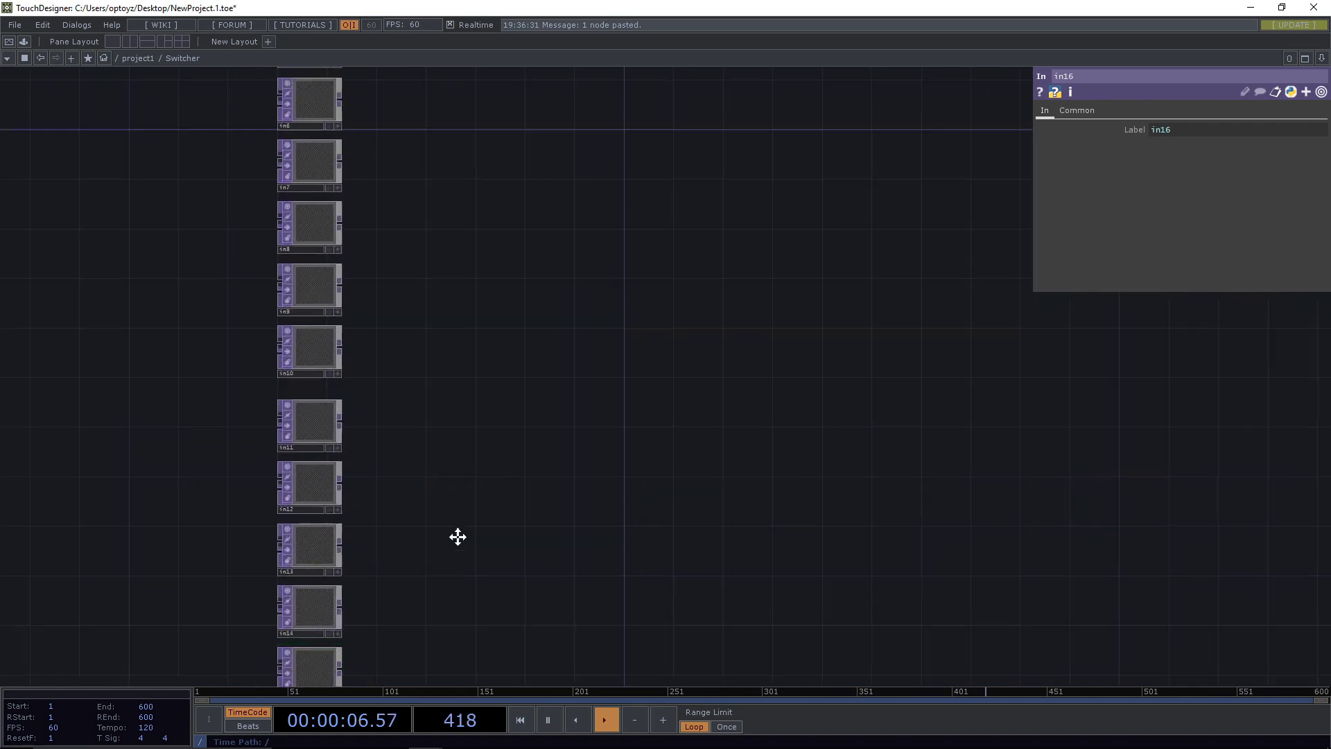
scroll(461, 439, "up", 3)
scroll(398, 201, "down", 3)
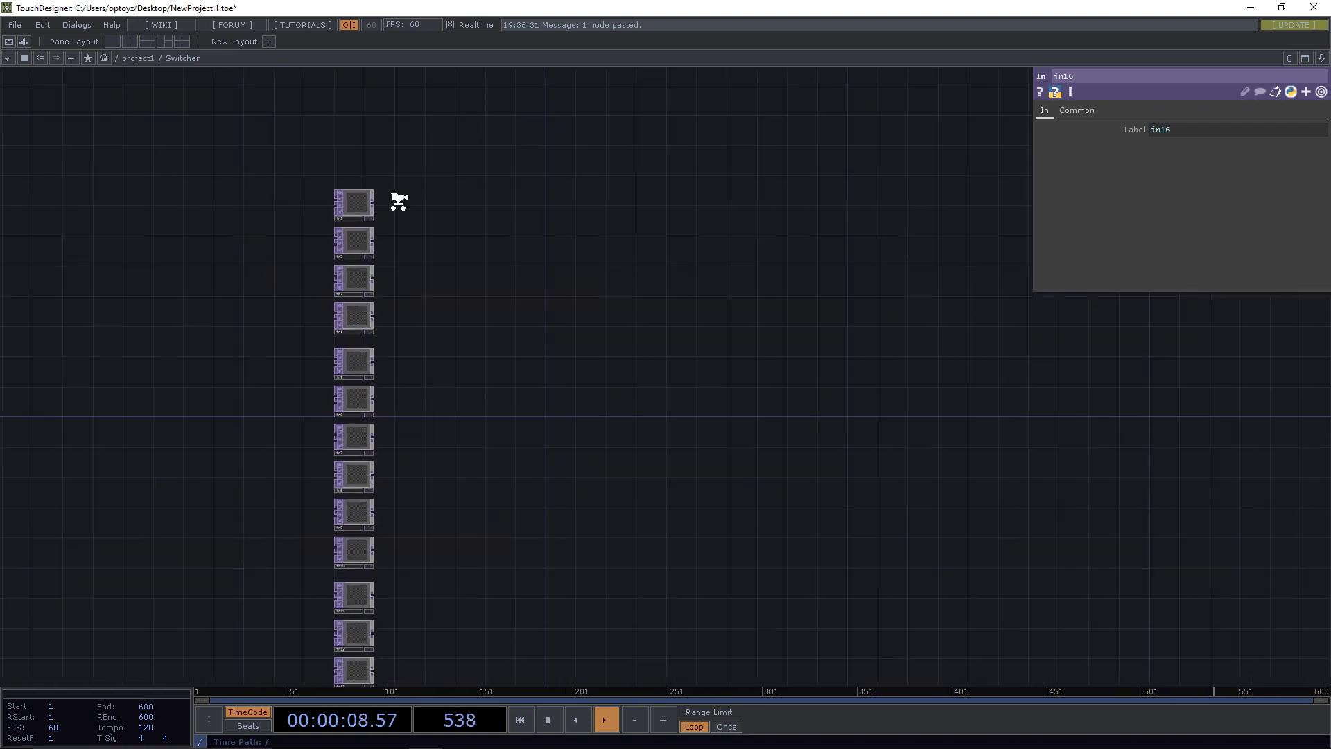
scroll(399, 202, "down", 3)
right_click_drag(305, 188, 401, 481)
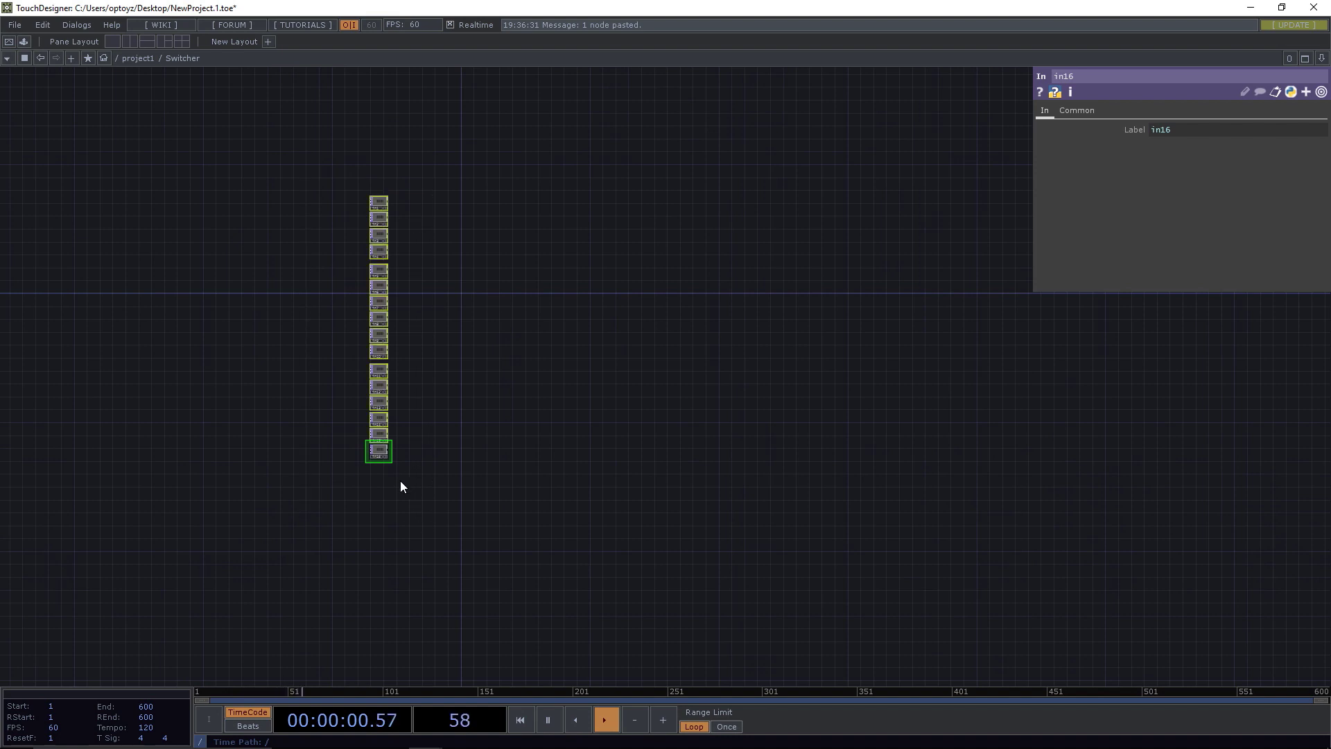
left_click_drag(383, 453, 378, 416)
left_click(378, 416)
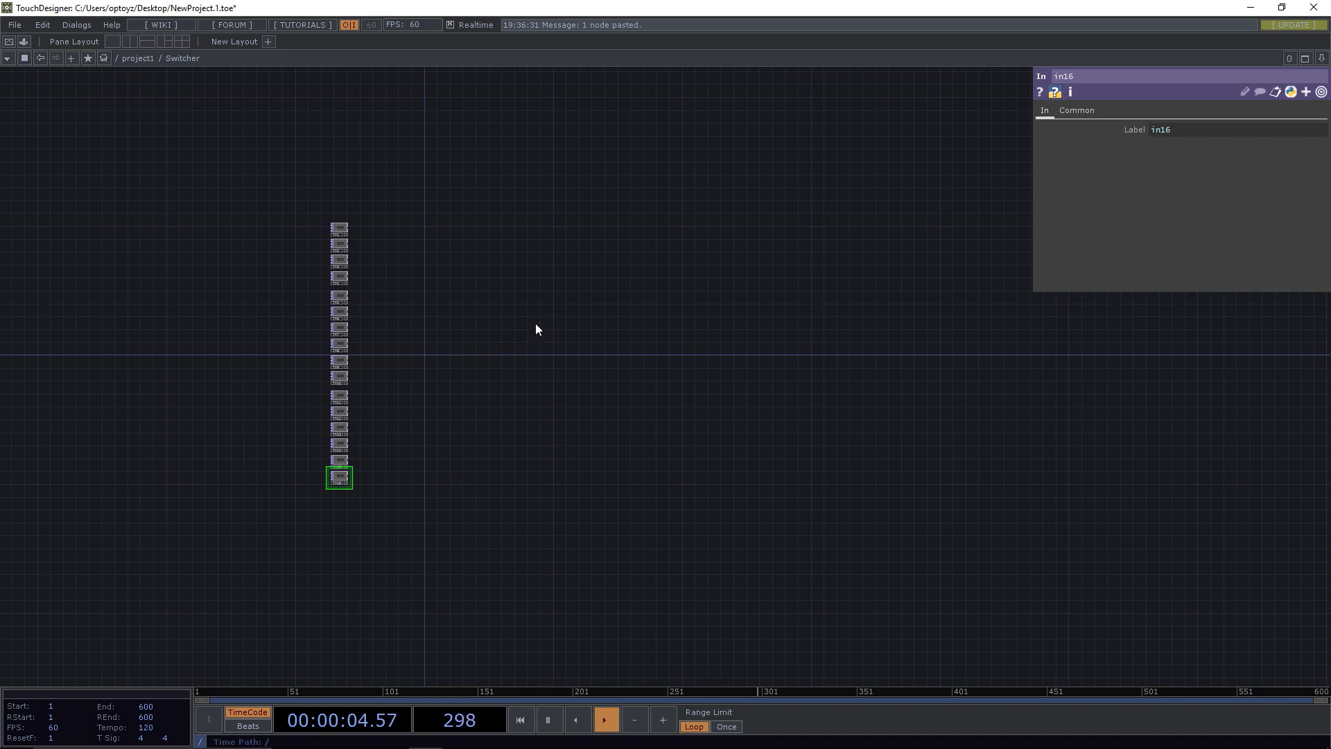
Add a Switch TOP beside the In column, level with its middle, and enlarge the node slightly.
key("Tab")
type("sw")
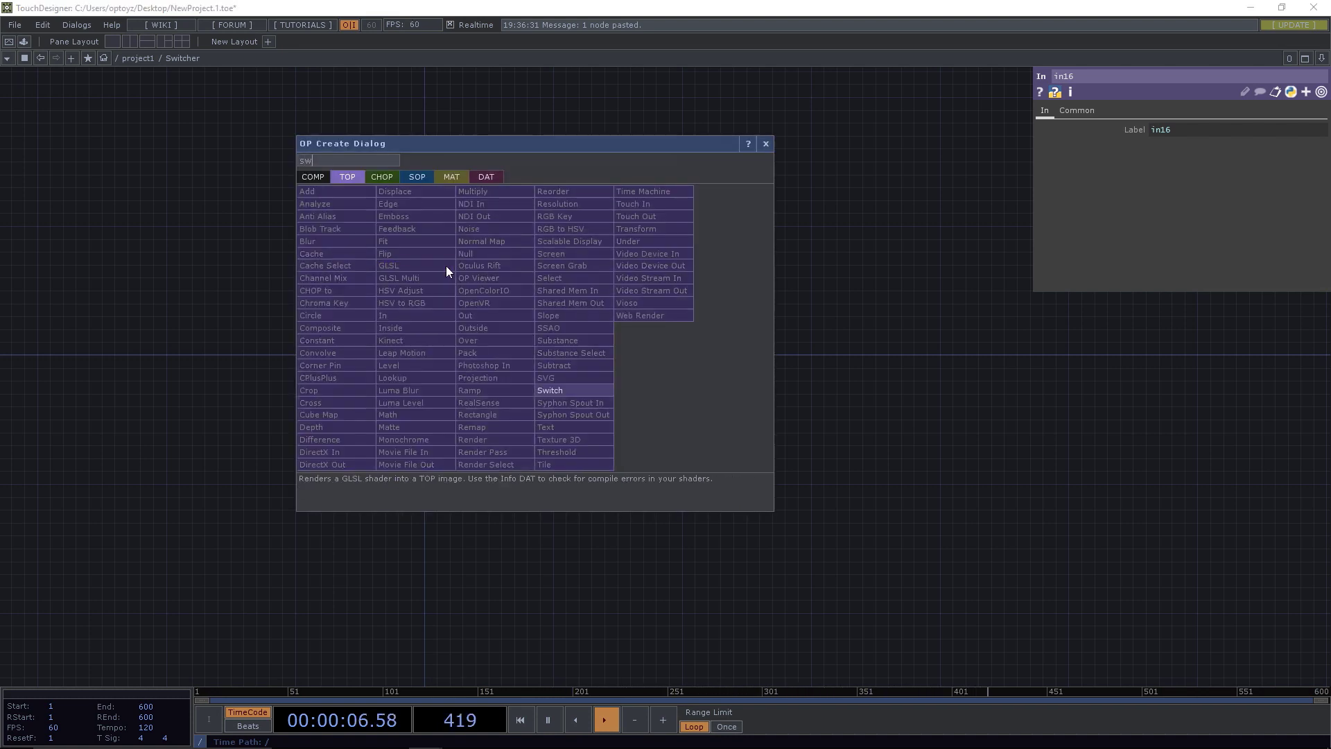
left_click(588, 390)
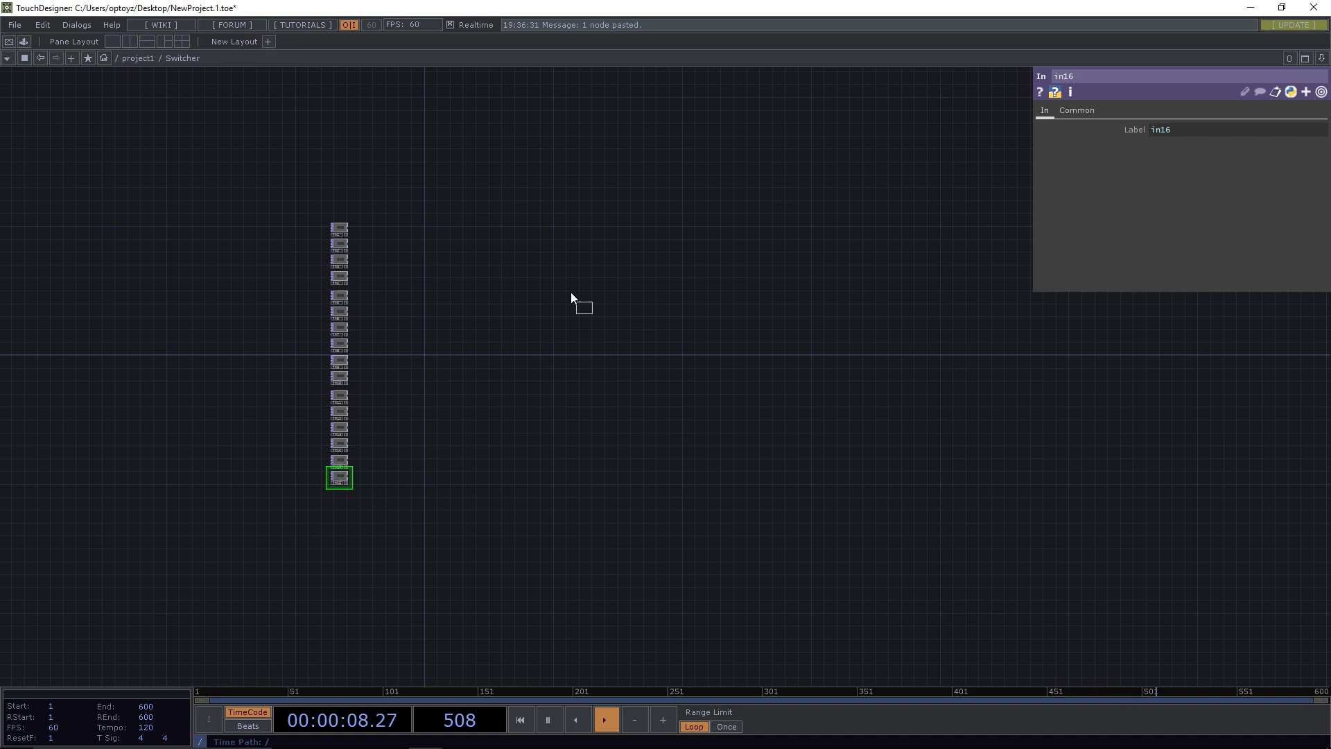
left_click(501, 317)
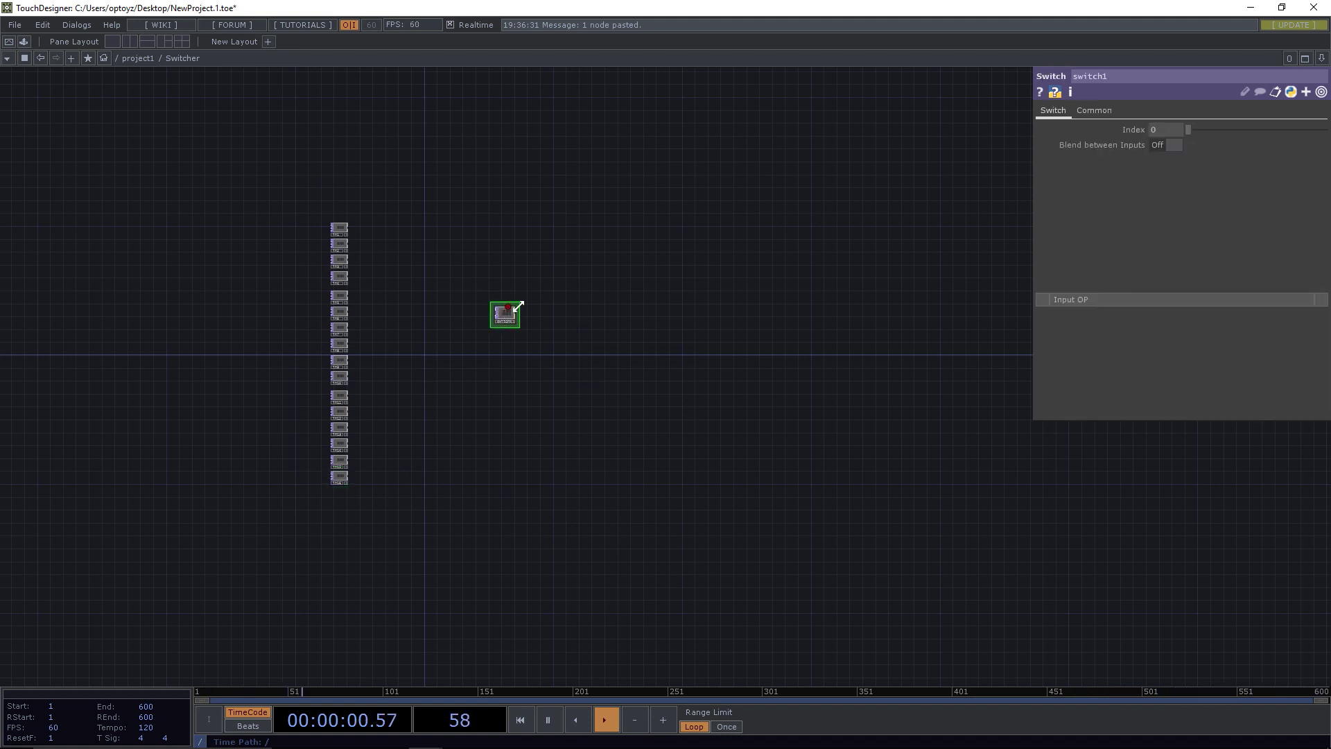
left_click_drag(518, 305, 521, 303)
Rename the Switch node as switch_A.
scroll(509, 315, "up", 5)
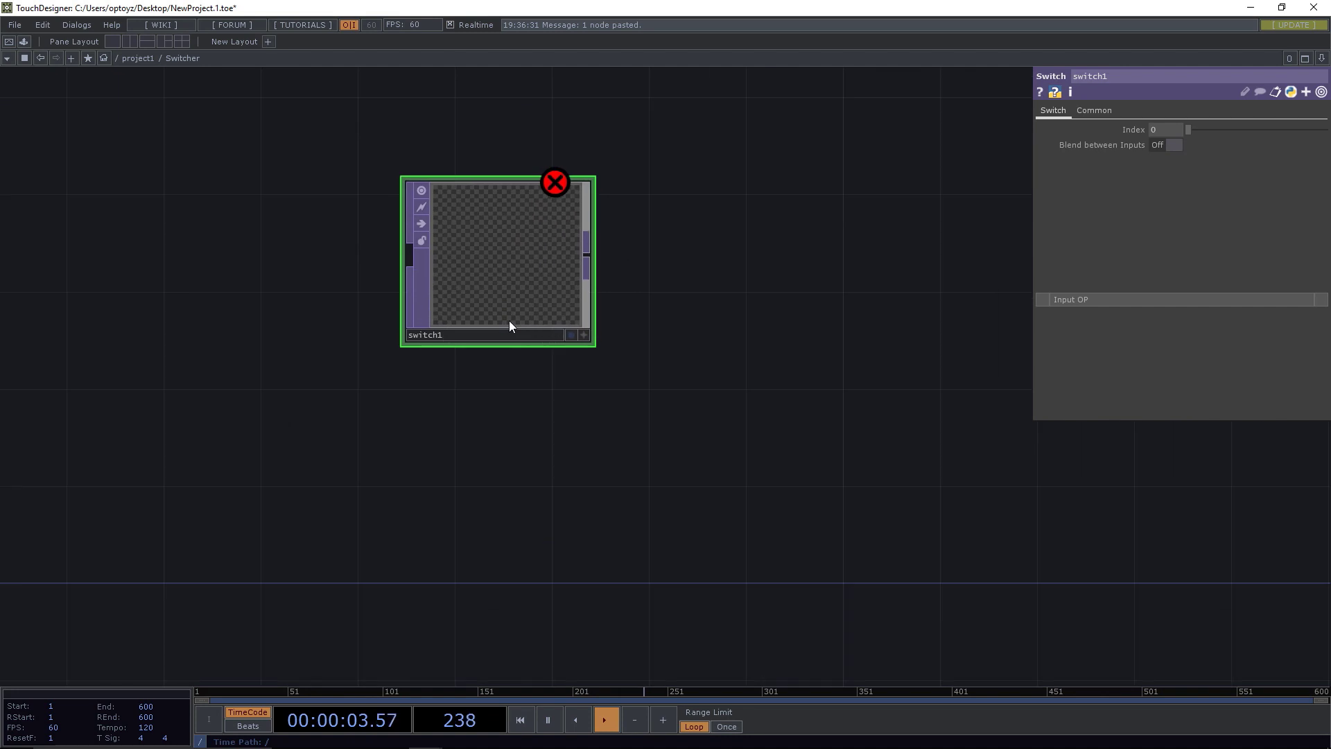
left_click(476, 335)
key("BackSpace")
type("_A")
key("Return")
Paste a copy of switch_A, place it directly below the original and rename it switch_B.
scroll(479, 333, "down", 5)
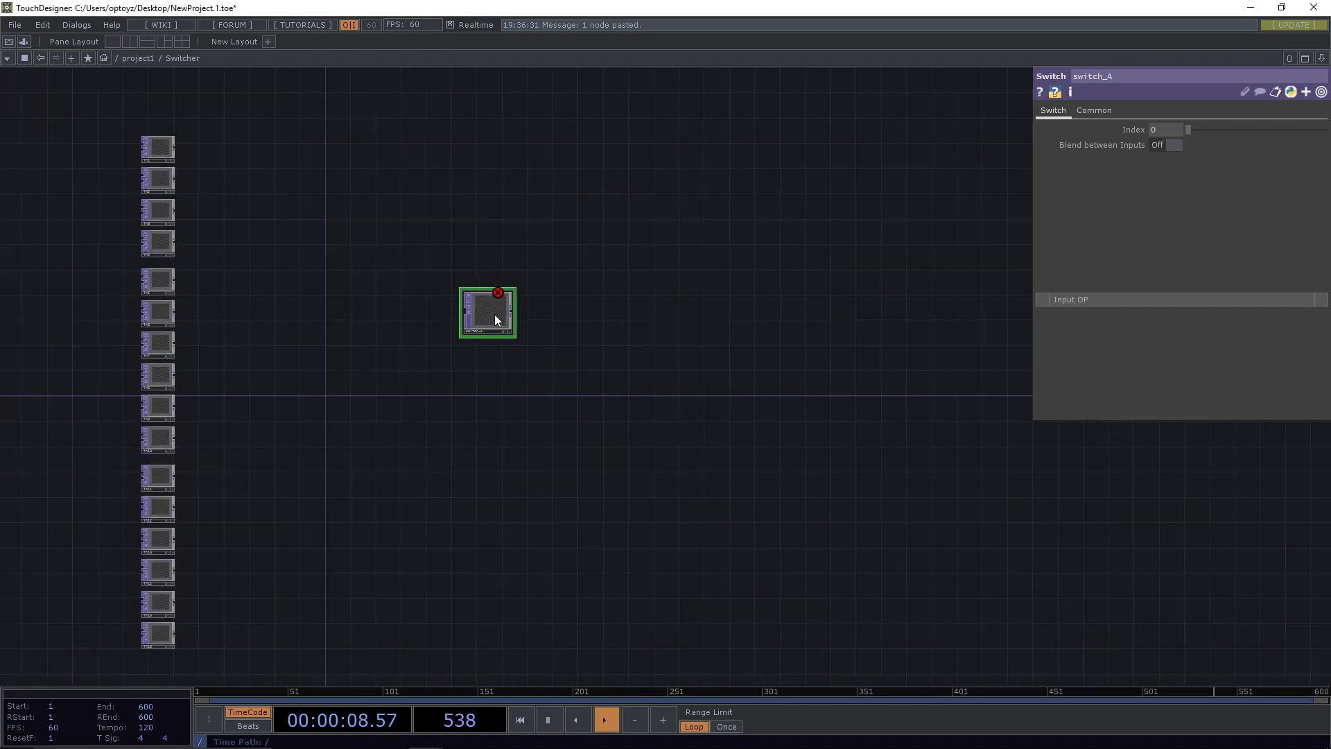
key("ctrl+v")
left_click_drag(493, 365, 494, 459)
scroll(486, 480, "up", 5)
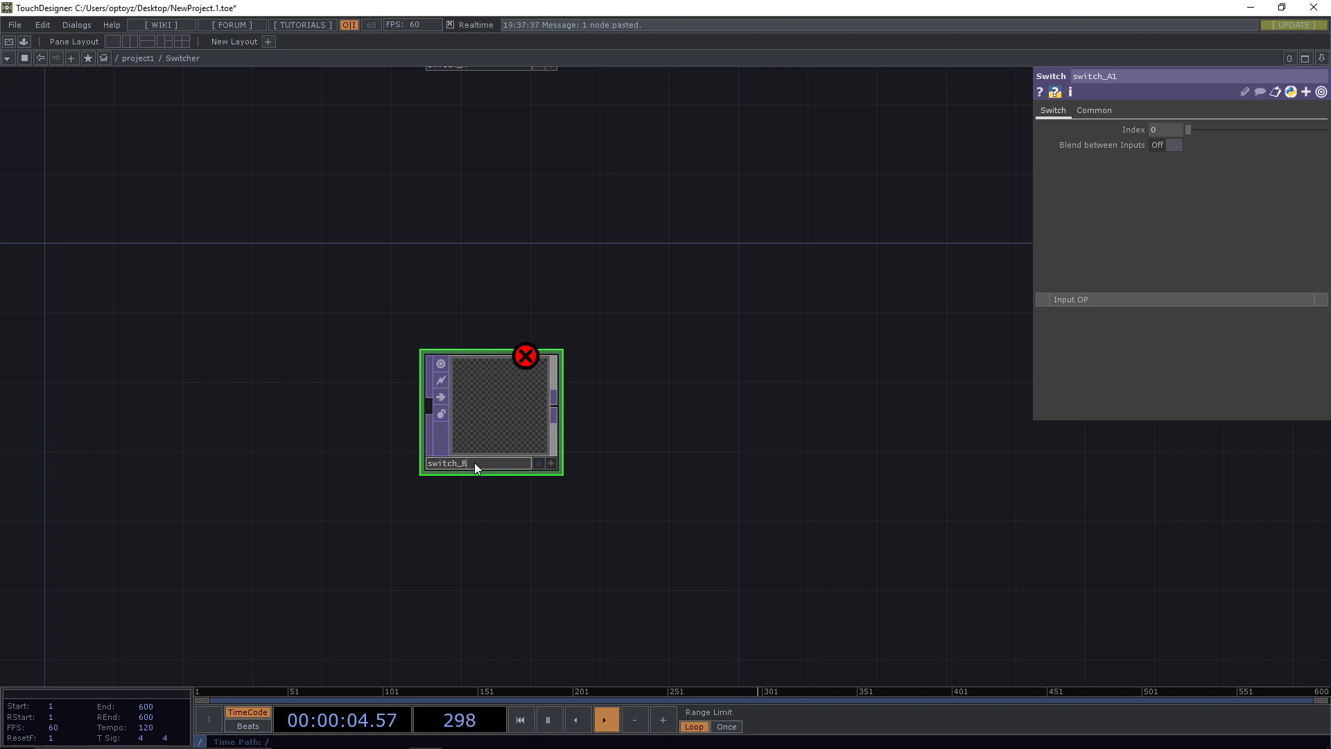
type("B")
key("Return")
Shift switch_B and switch_A slightly down so the pair sits evenly around the middle of the In column.
scroll(788, 212, "down", 6)
middle_click_drag(789, 209, 659, 334)
left_click_drag(563, 385, 563, 399)
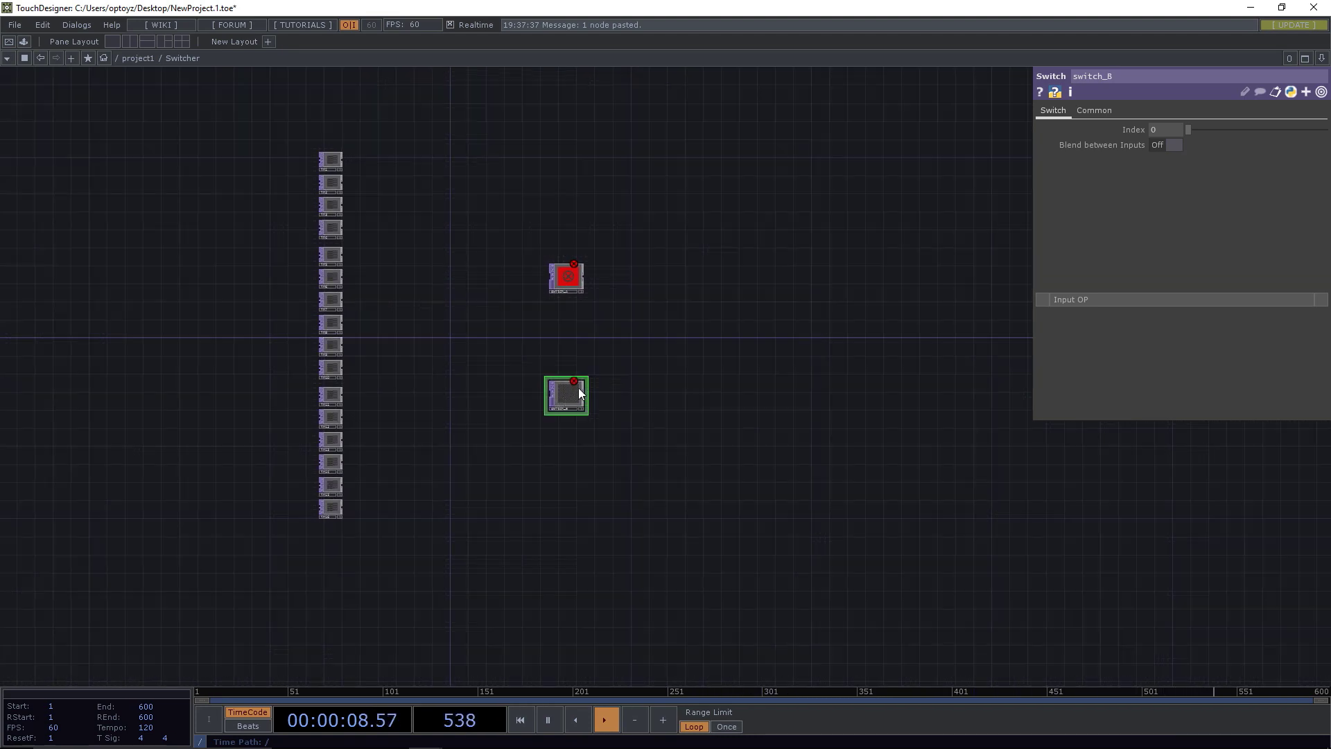
left_click_drag(573, 275, 573, 278)
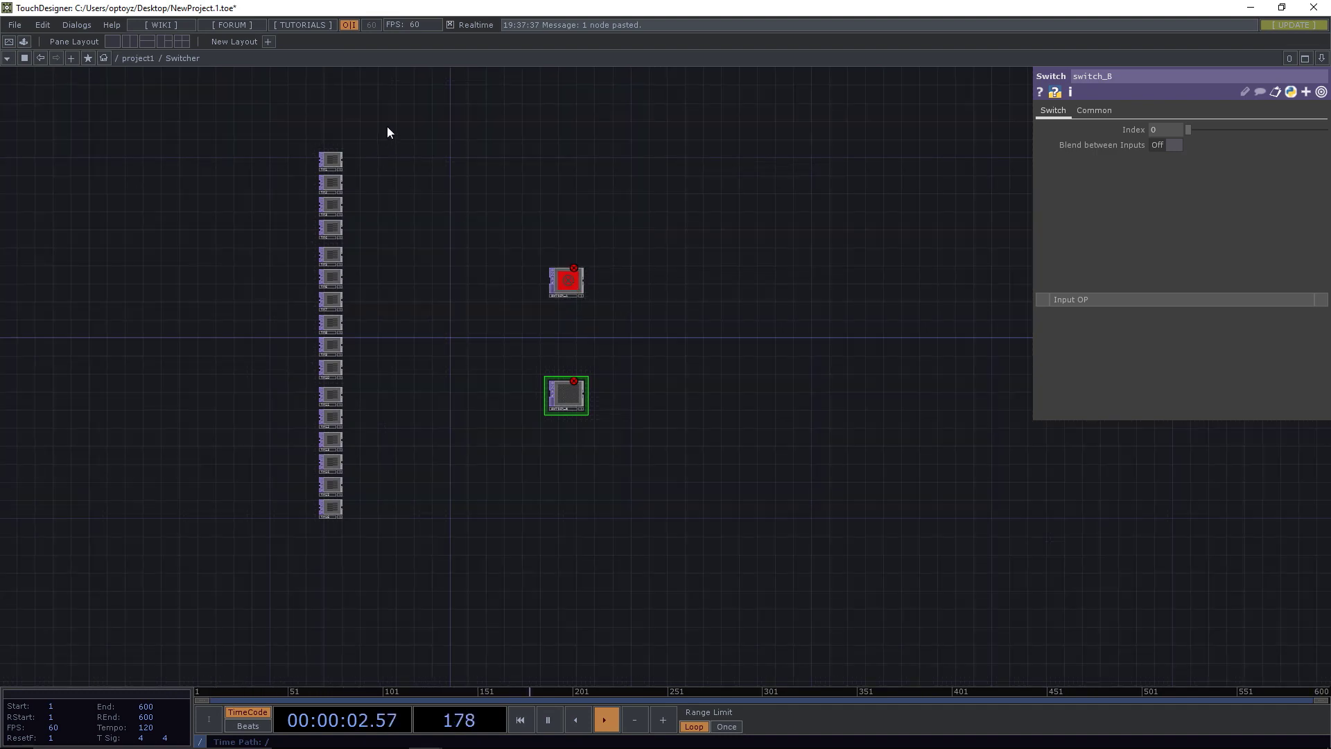
Wire all sixteen In nodes at once into switch_A and also into switch_B.
left_click_drag(387, 126, 335, 561)
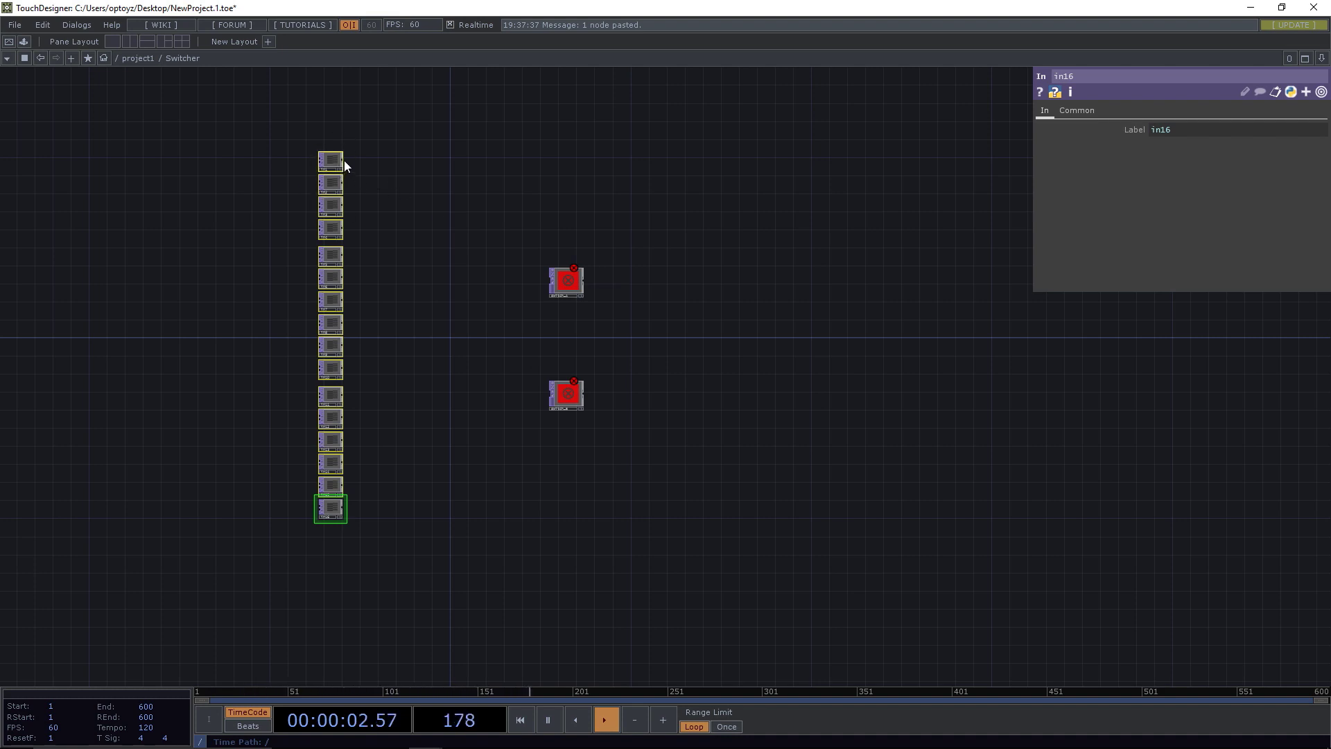
left_click_drag(398, 205, 547, 285)
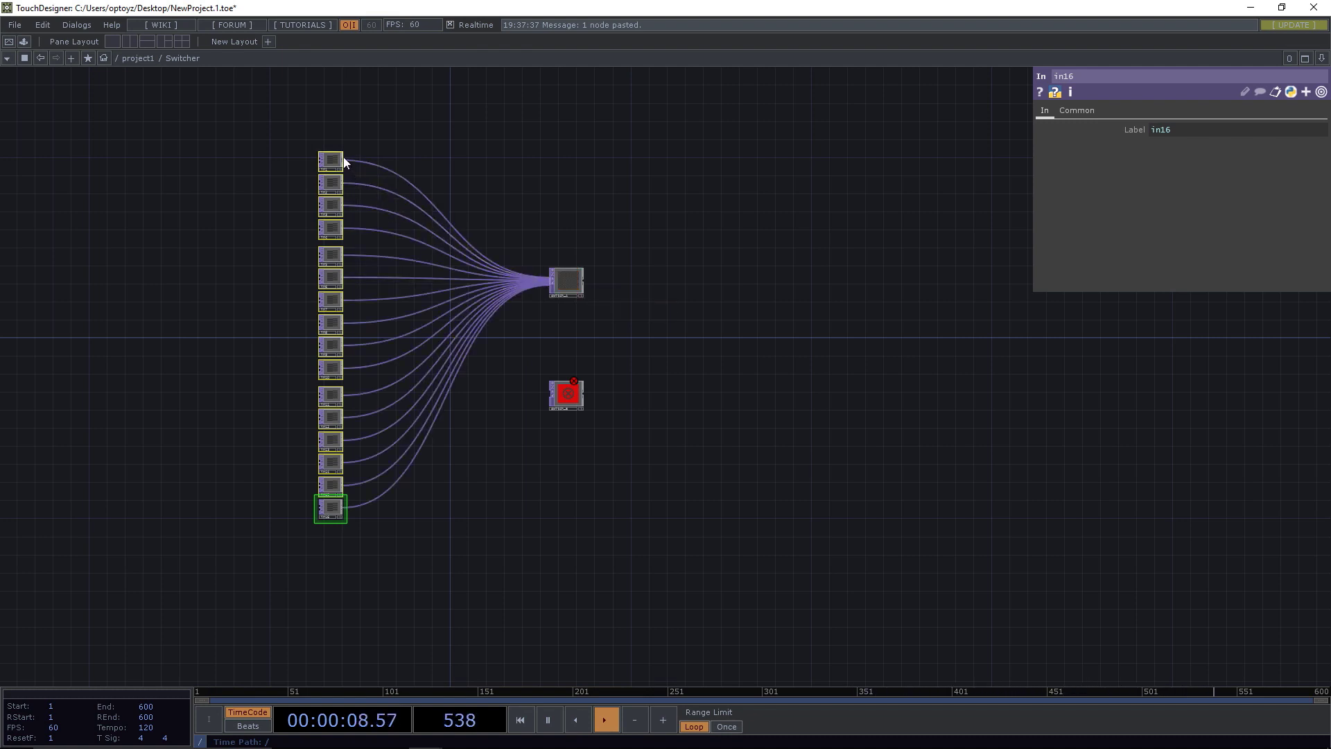
left_click_drag(345, 160, 542, 398)
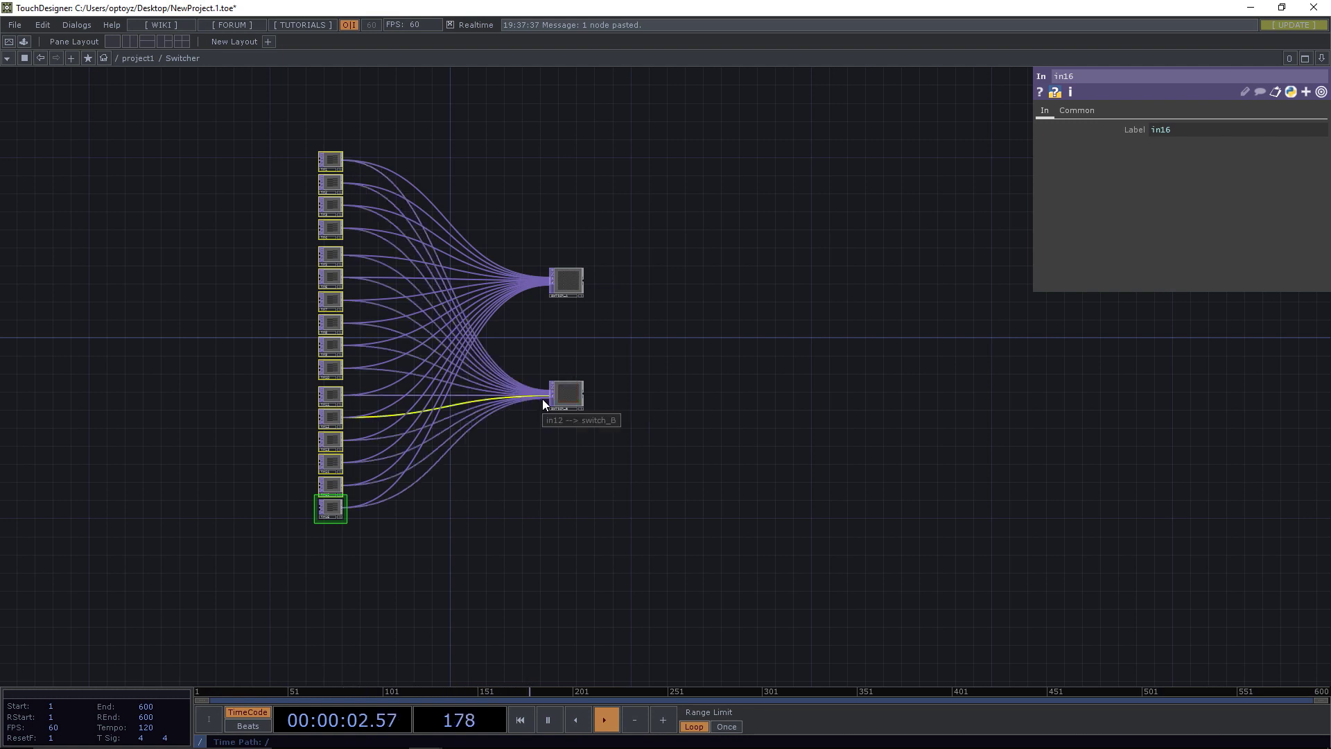
Add an Out TOP well to the right of the two switches, level with the middle between them.
left_click_drag(797, 402, 597, 421)
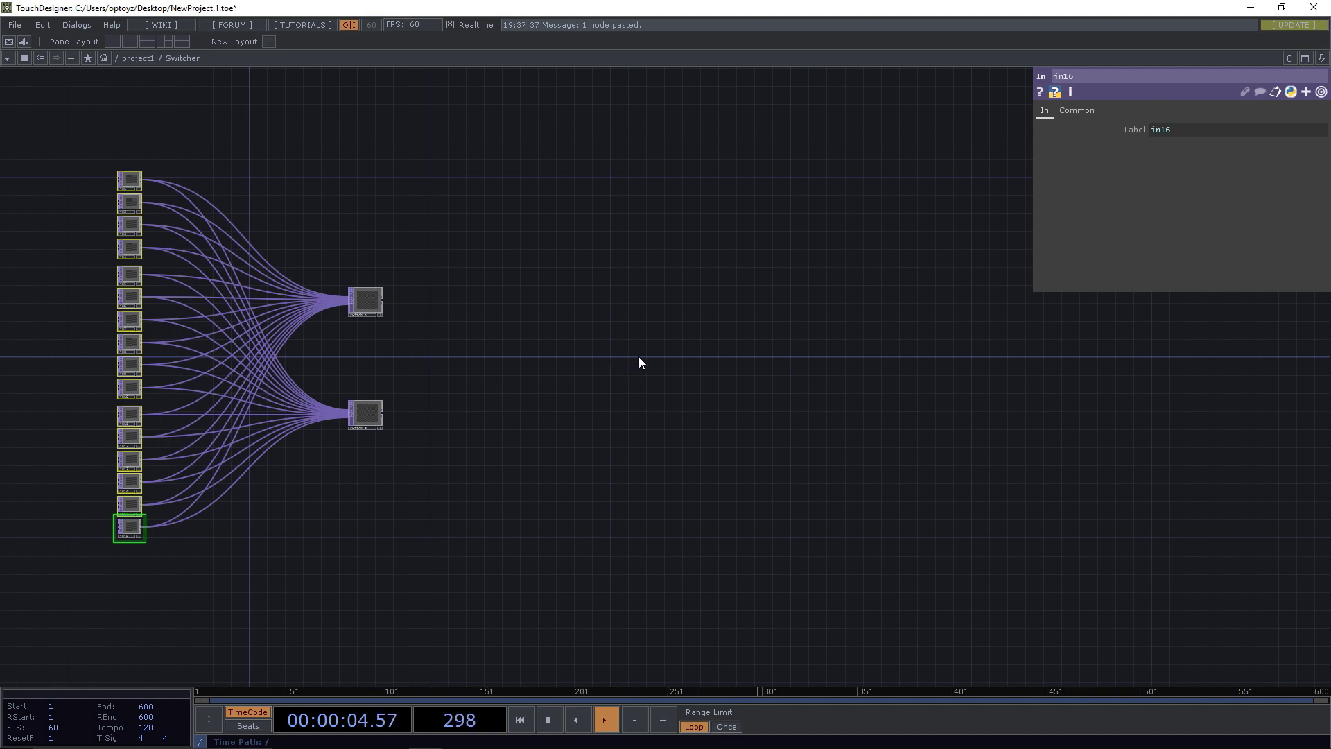
key("Tab")
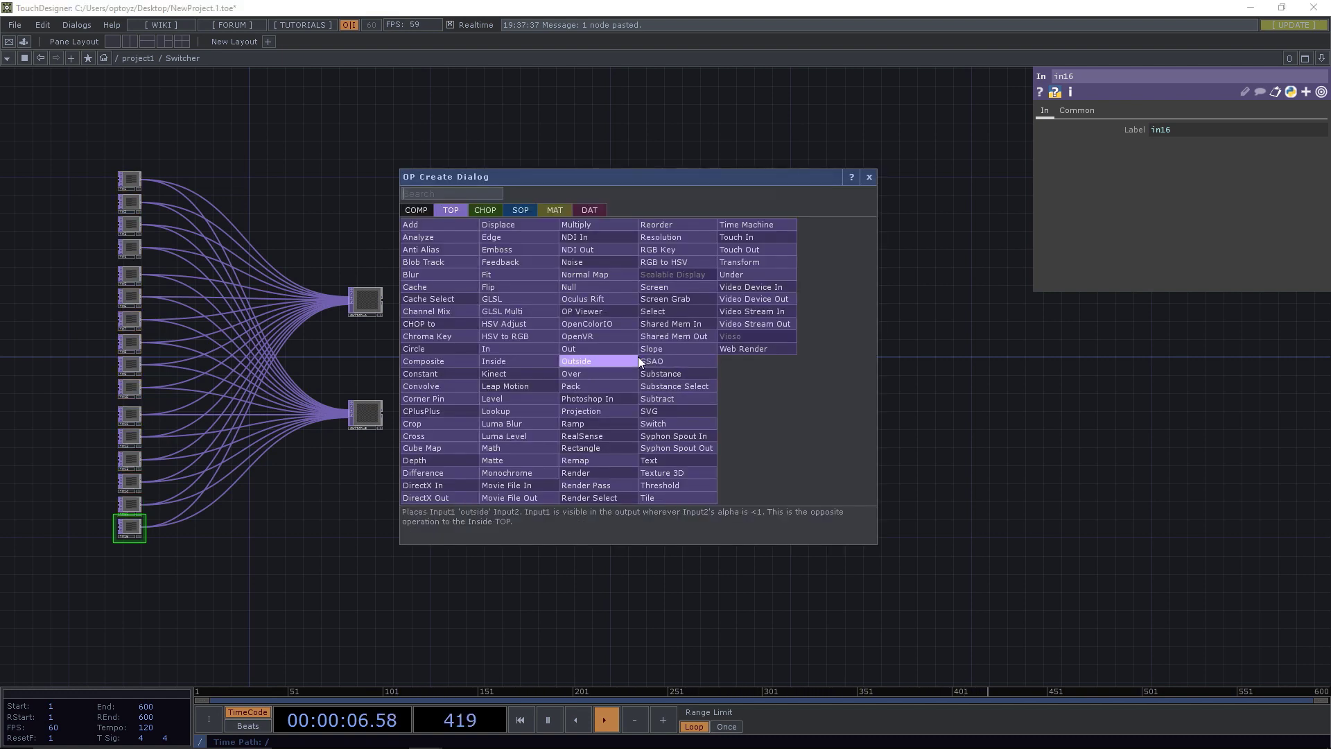
type("out")
key("Return")
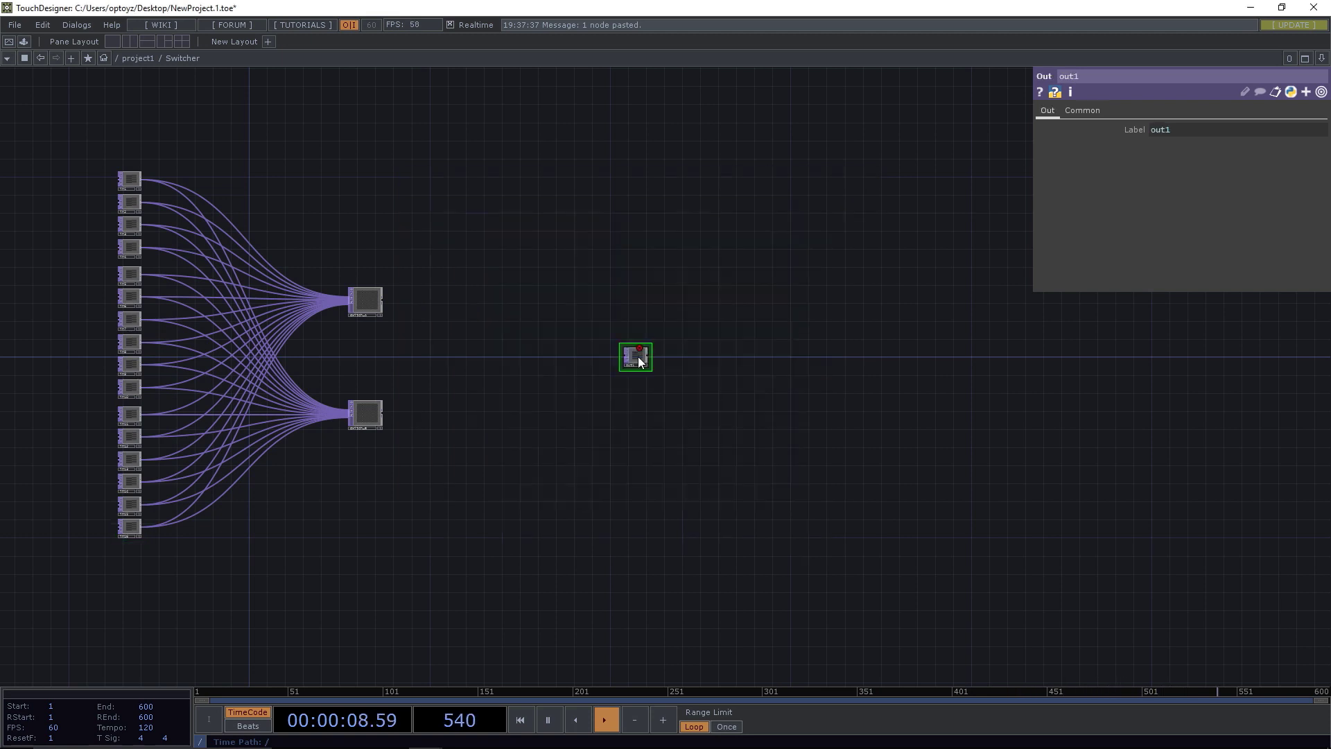
left_click_drag(638, 356, 726, 356)
Insert a Cross TOP between the switches and the Out node, wired into the Out node's input.
type("cros")
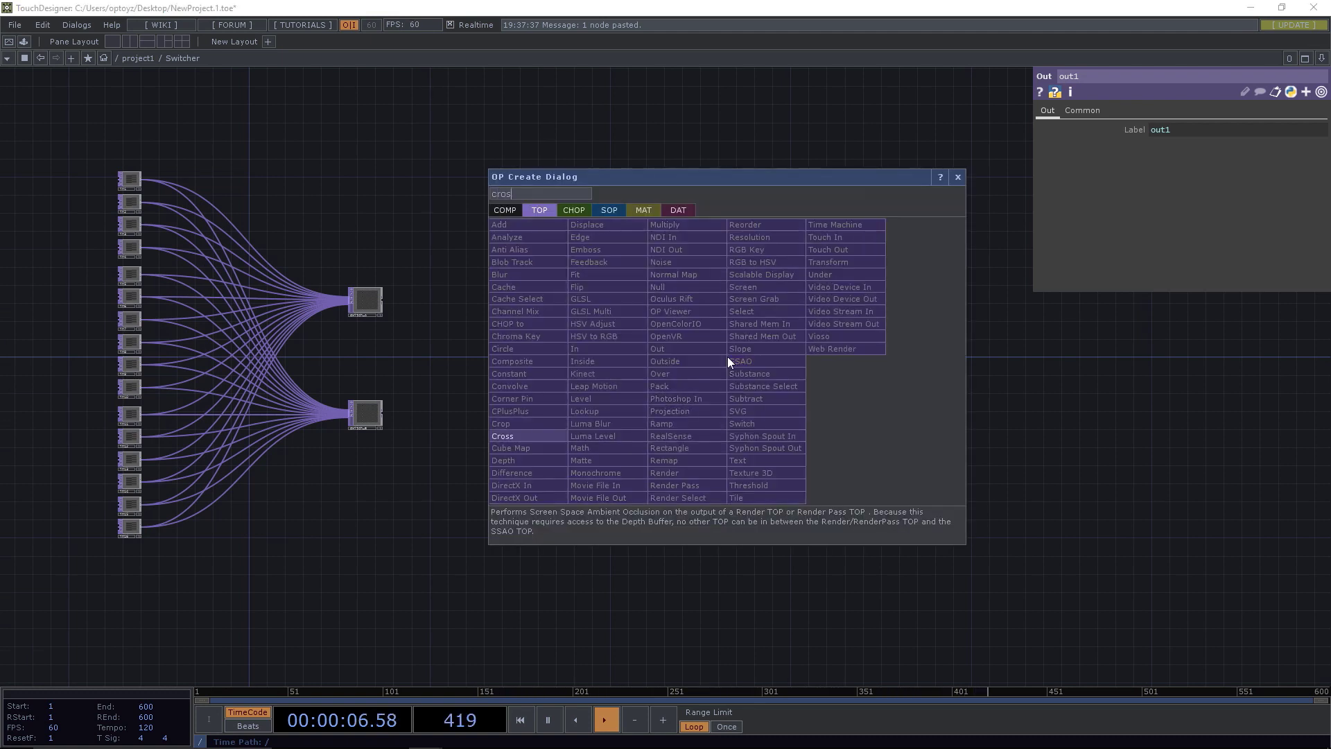
left_click(523, 437)
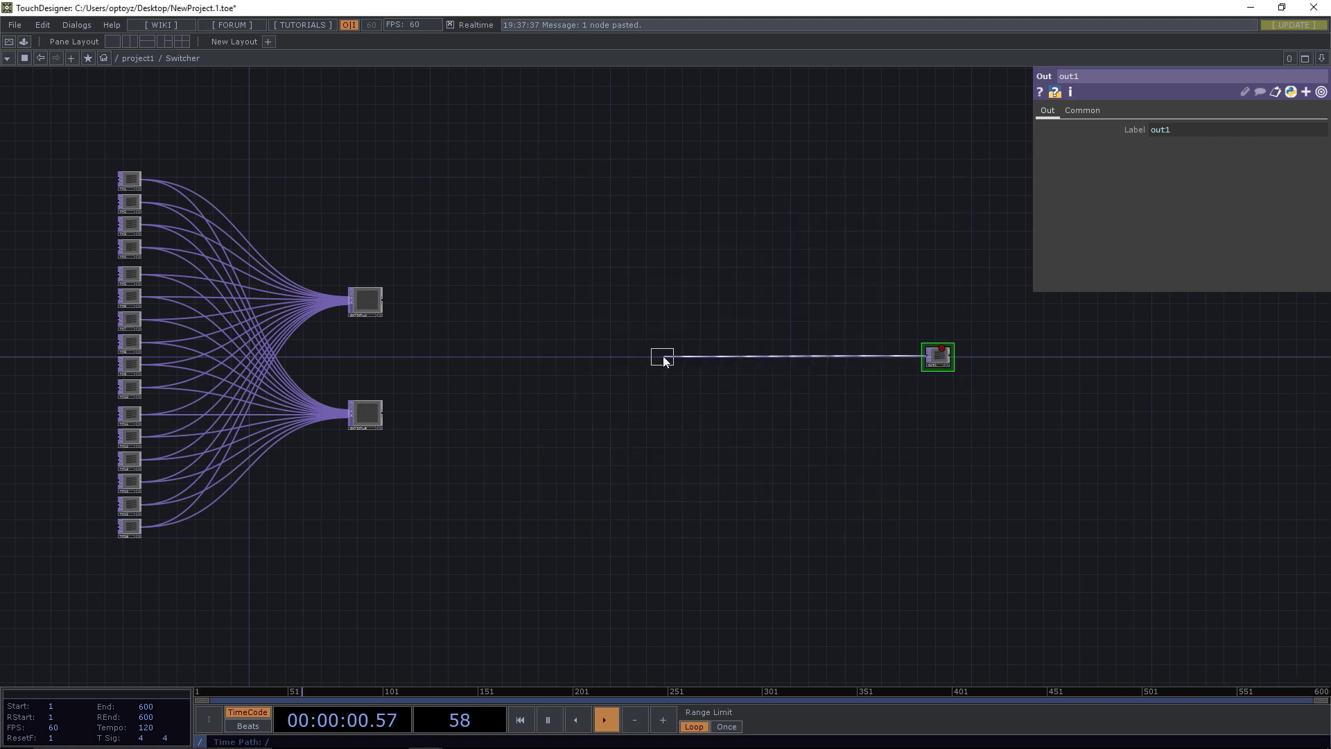
left_click(663, 359)
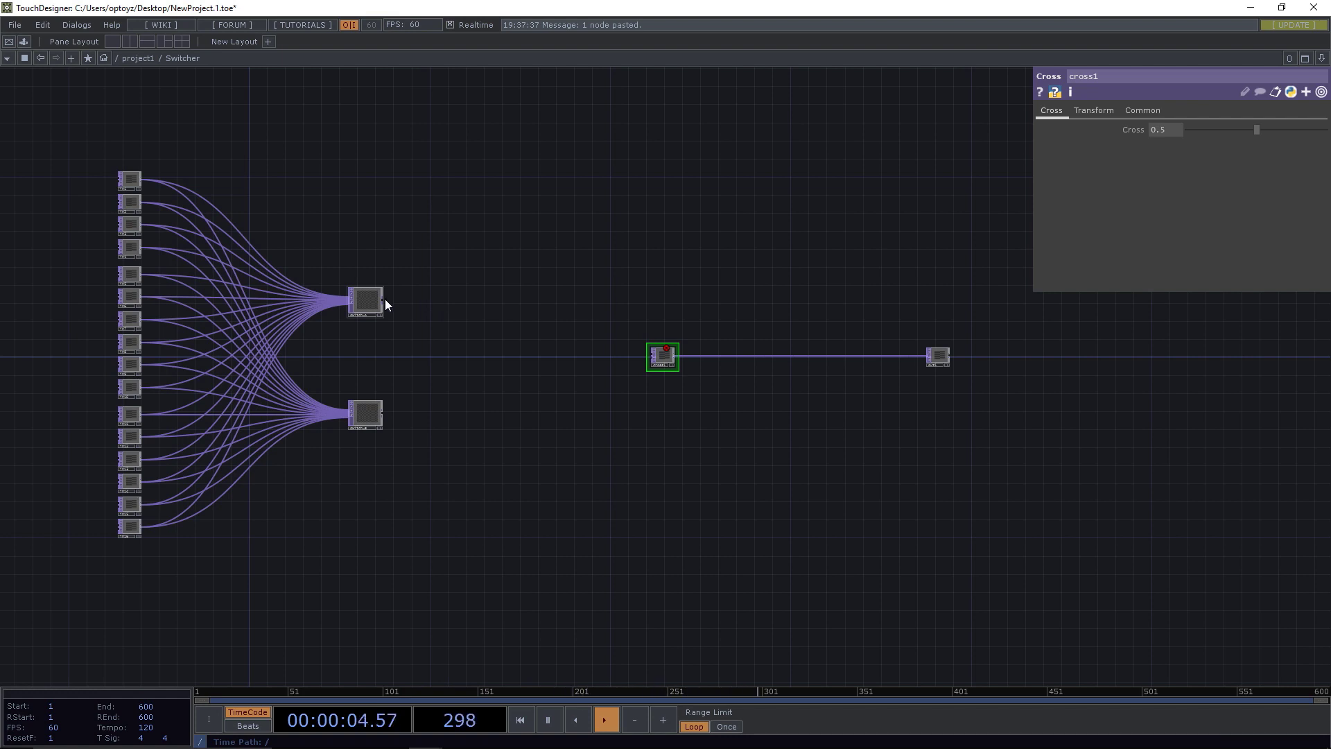
Wire switch_A into the first input and switch_B into the second input of the Cross node.
left_click_drag(423, 280, 376, 432)
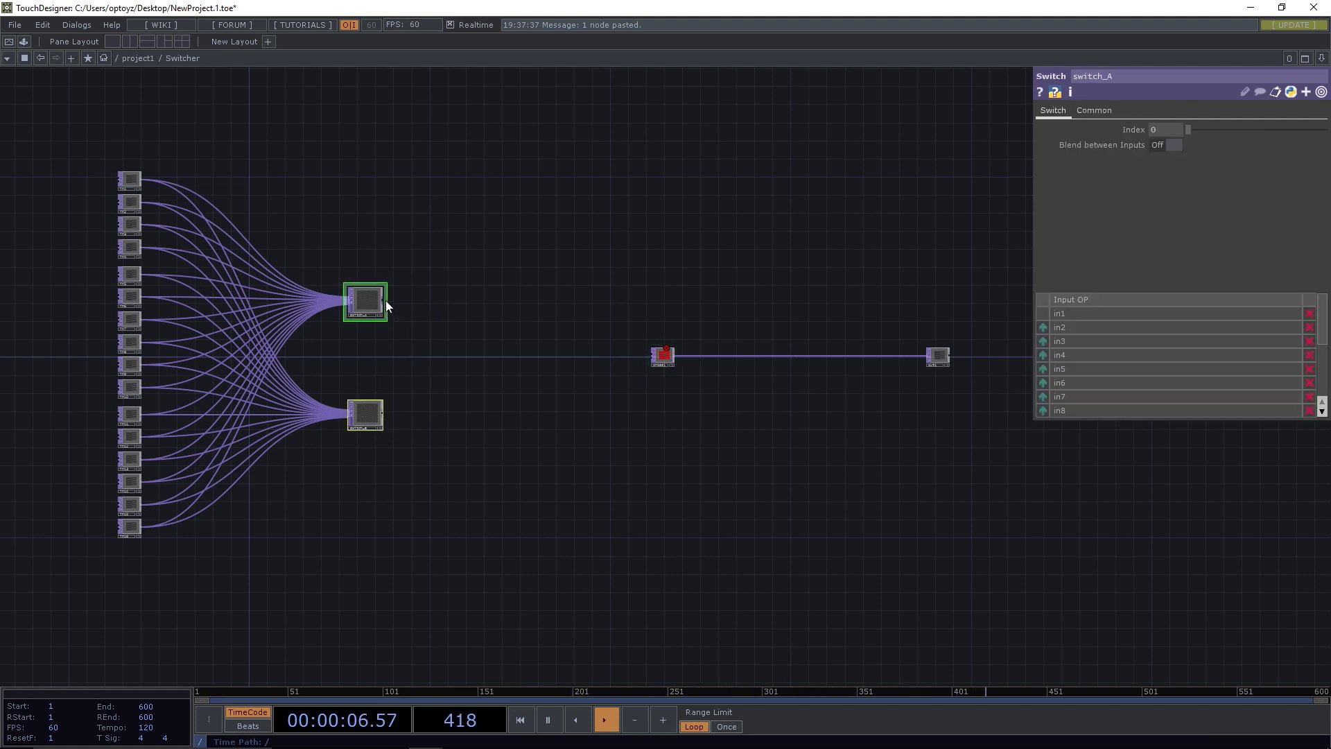
left_click_drag(385, 301, 502, 322)
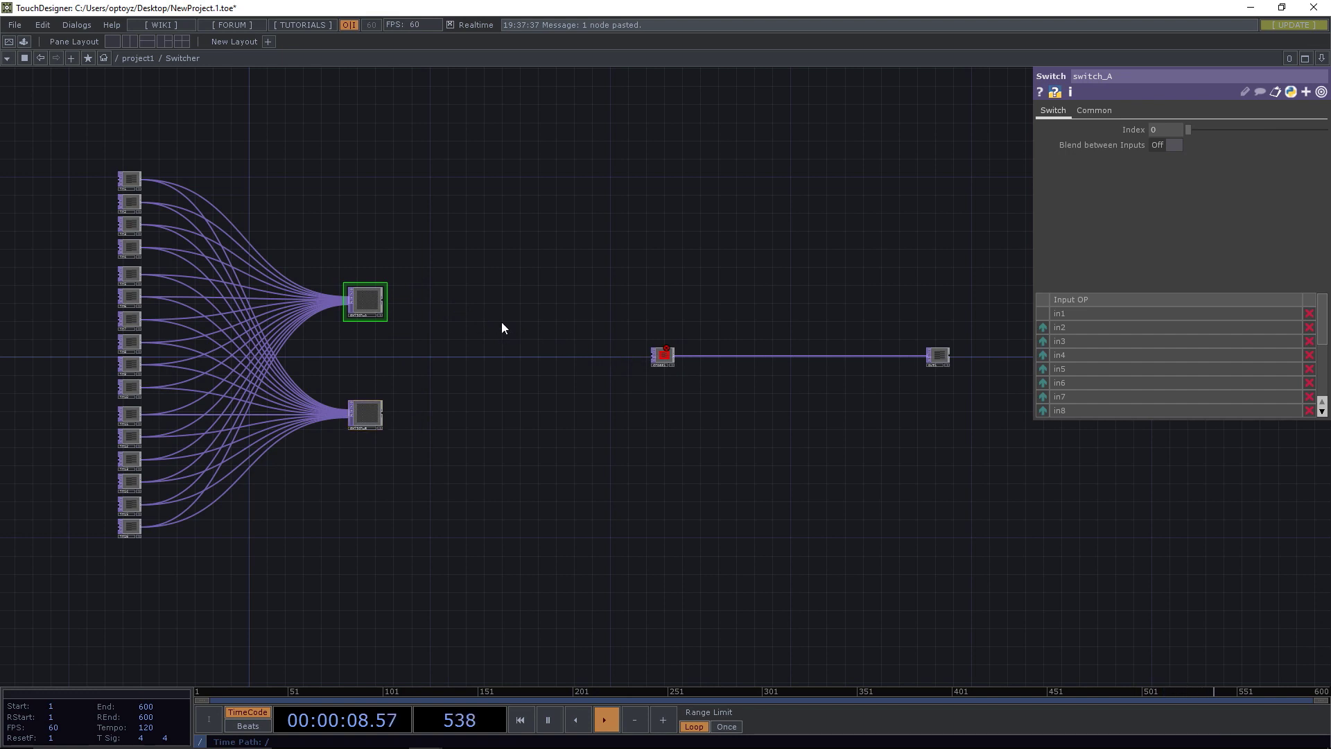
left_click_drag(385, 299, 650, 354)
left_click_drag(386, 411, 647, 364)
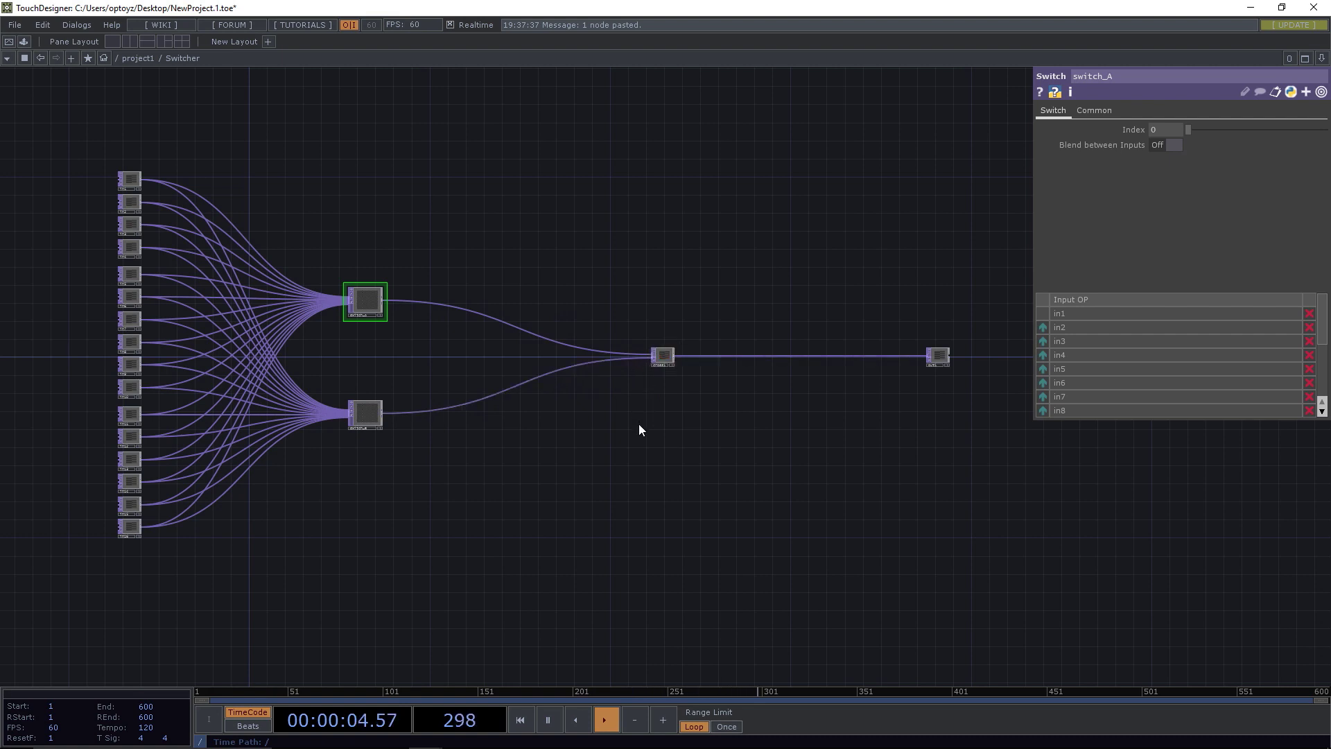
Start saving the project under a new name and create and open a new folder named Rec in D:\MX_TUTORIAL.
left_click(13, 27)
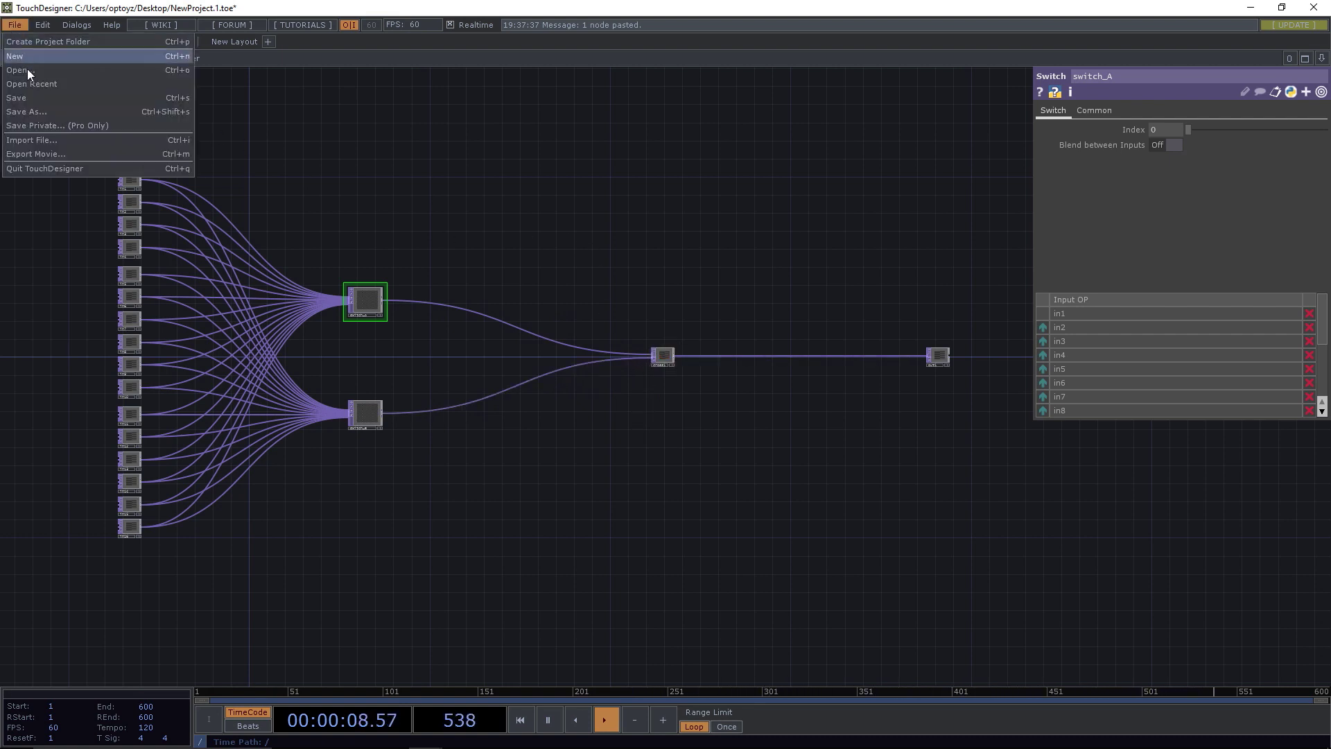
left_click(33, 112)
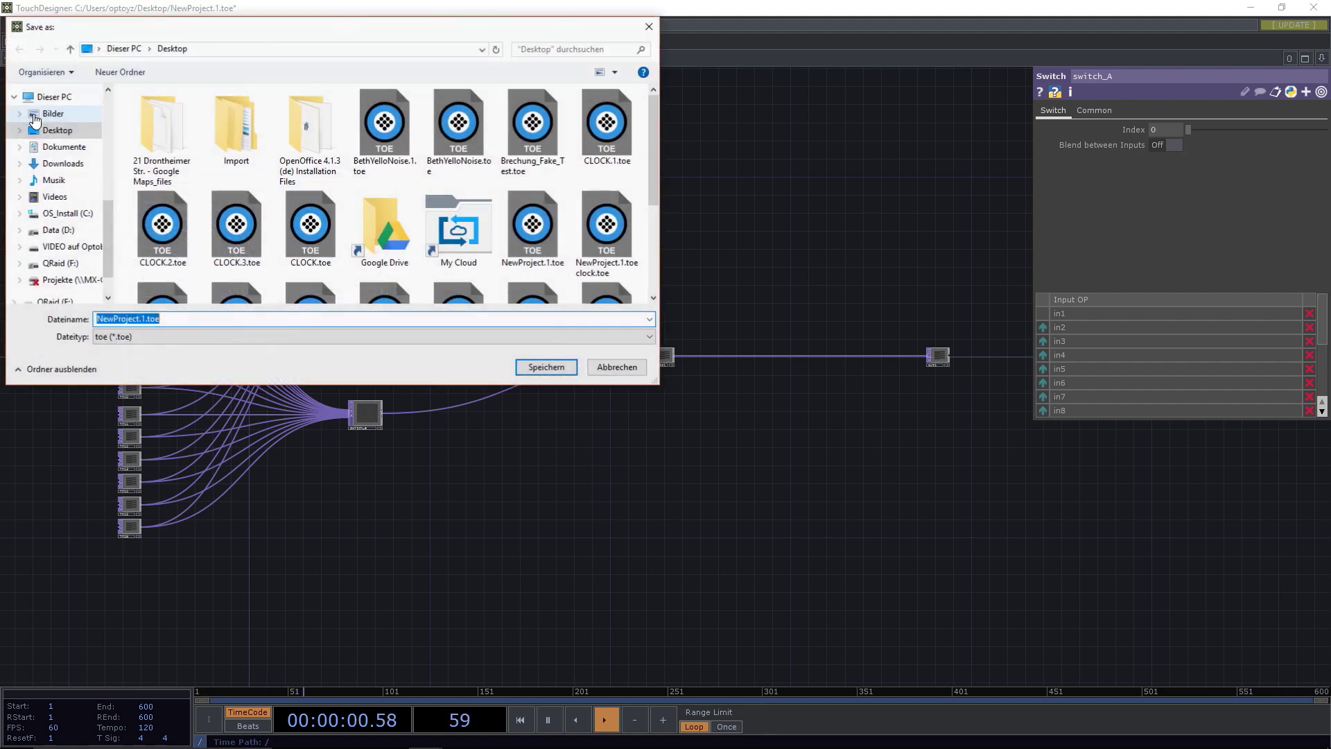
left_click(58, 229)
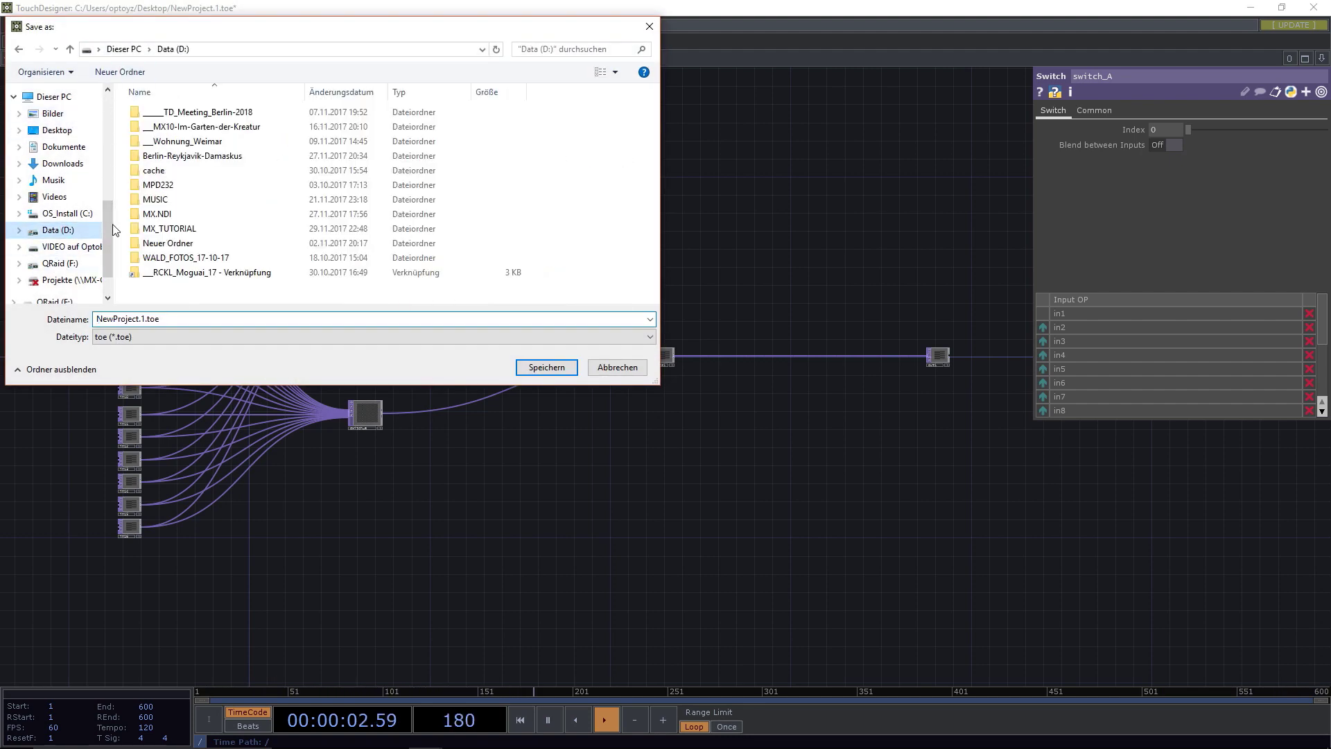
double_click(185, 229)
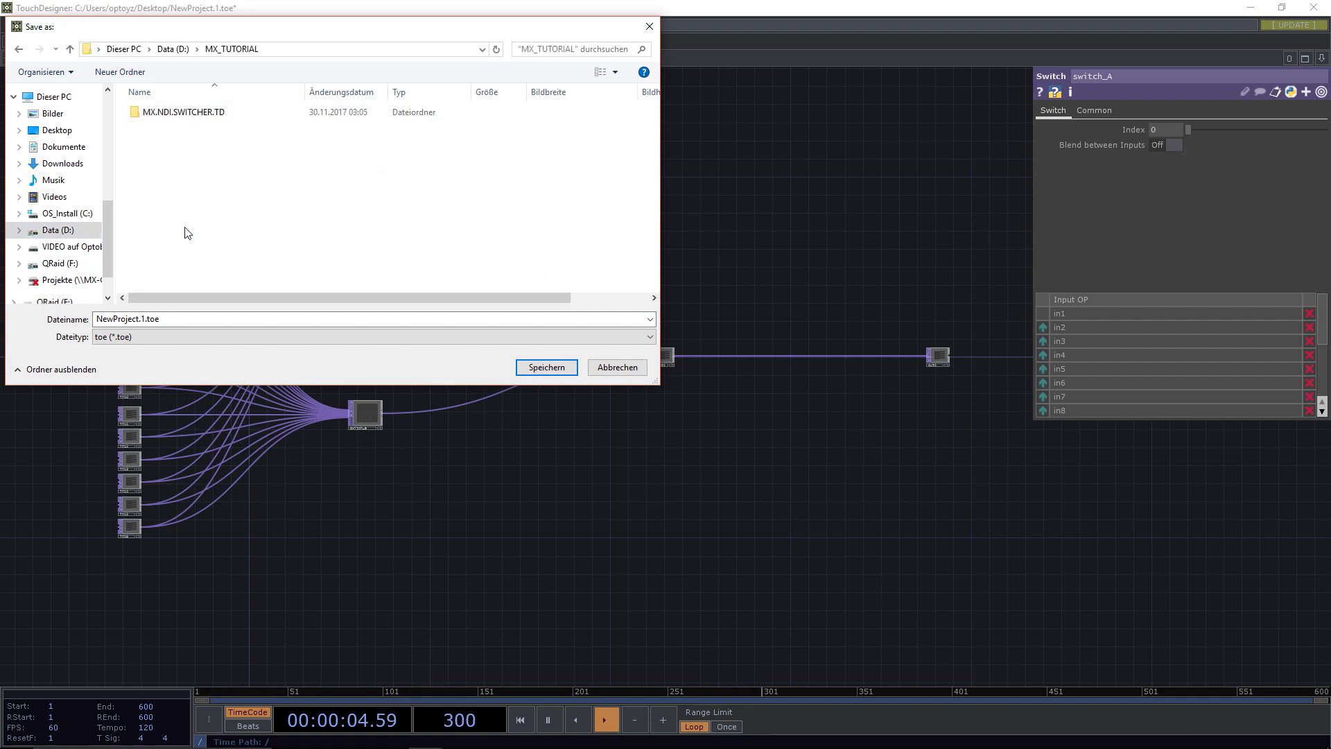
right_click(206, 163)
mouse_move(324, 294)
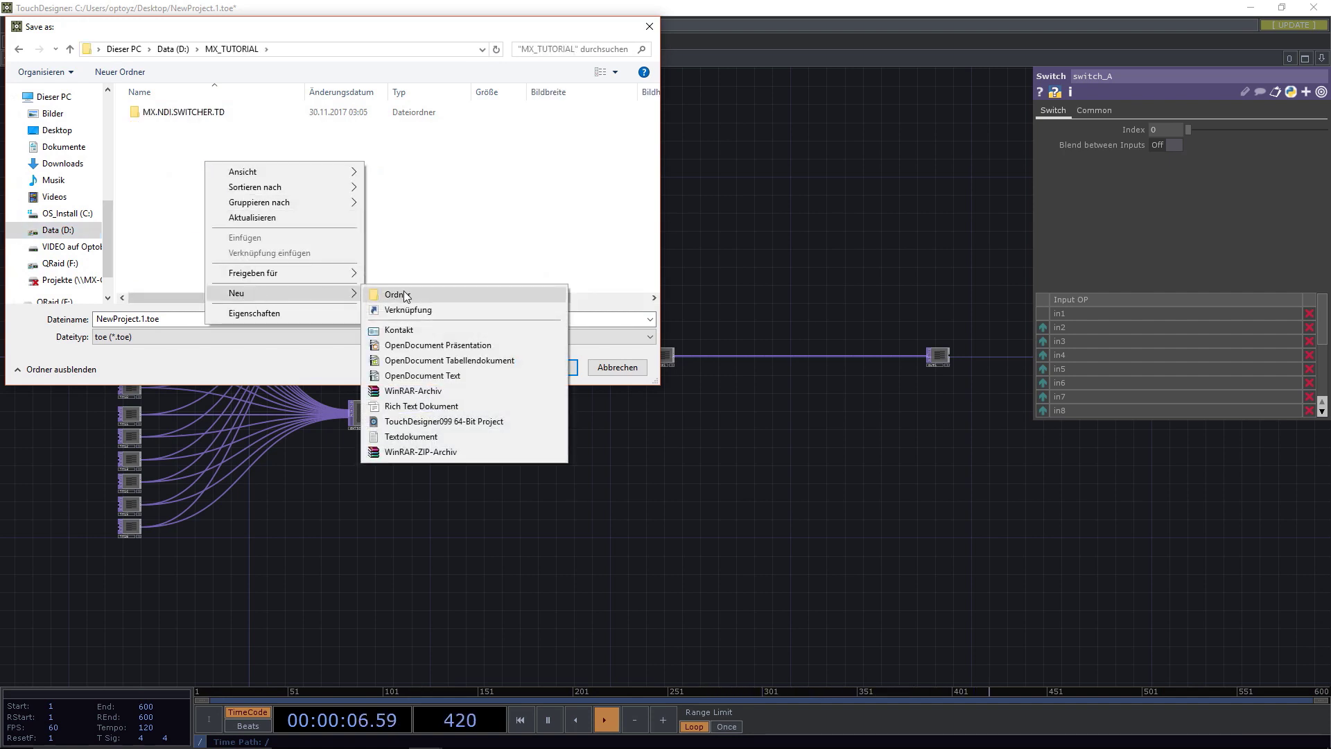
left_click(404, 290)
type("Rec")
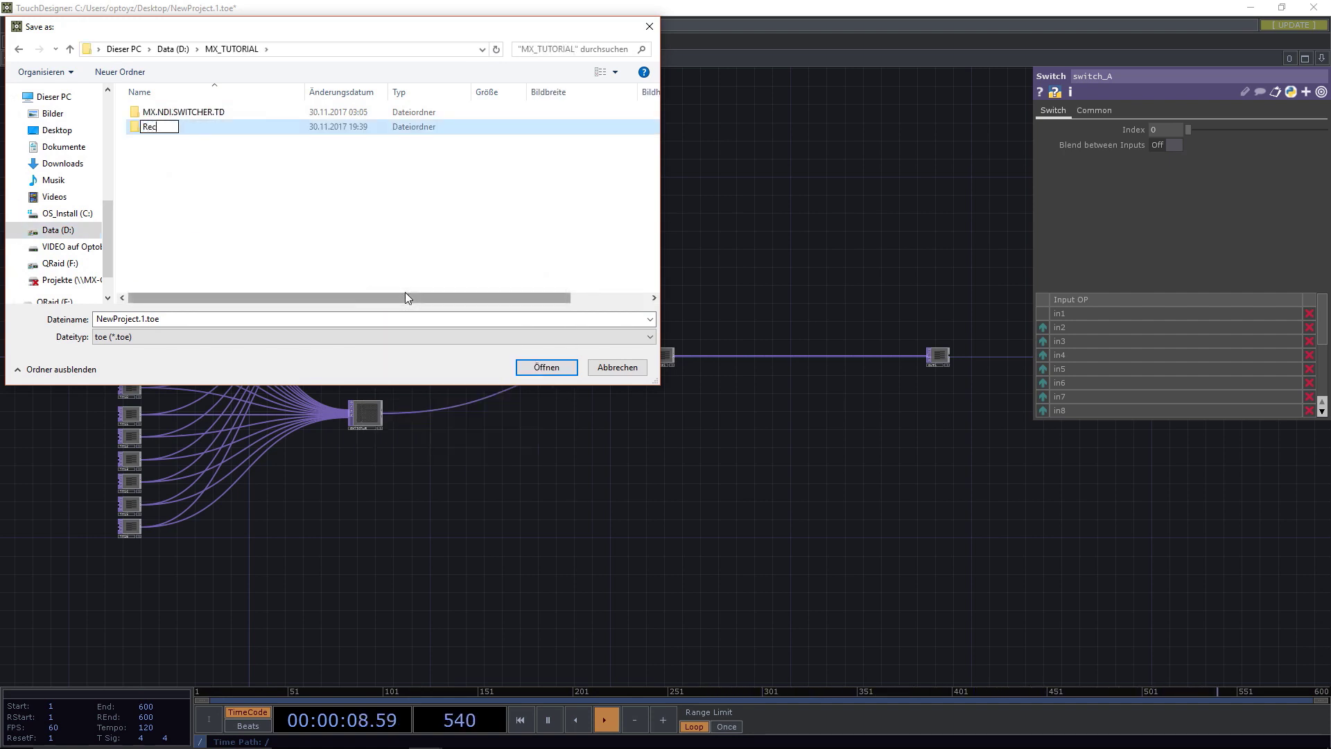
key("Return")
key("Return")
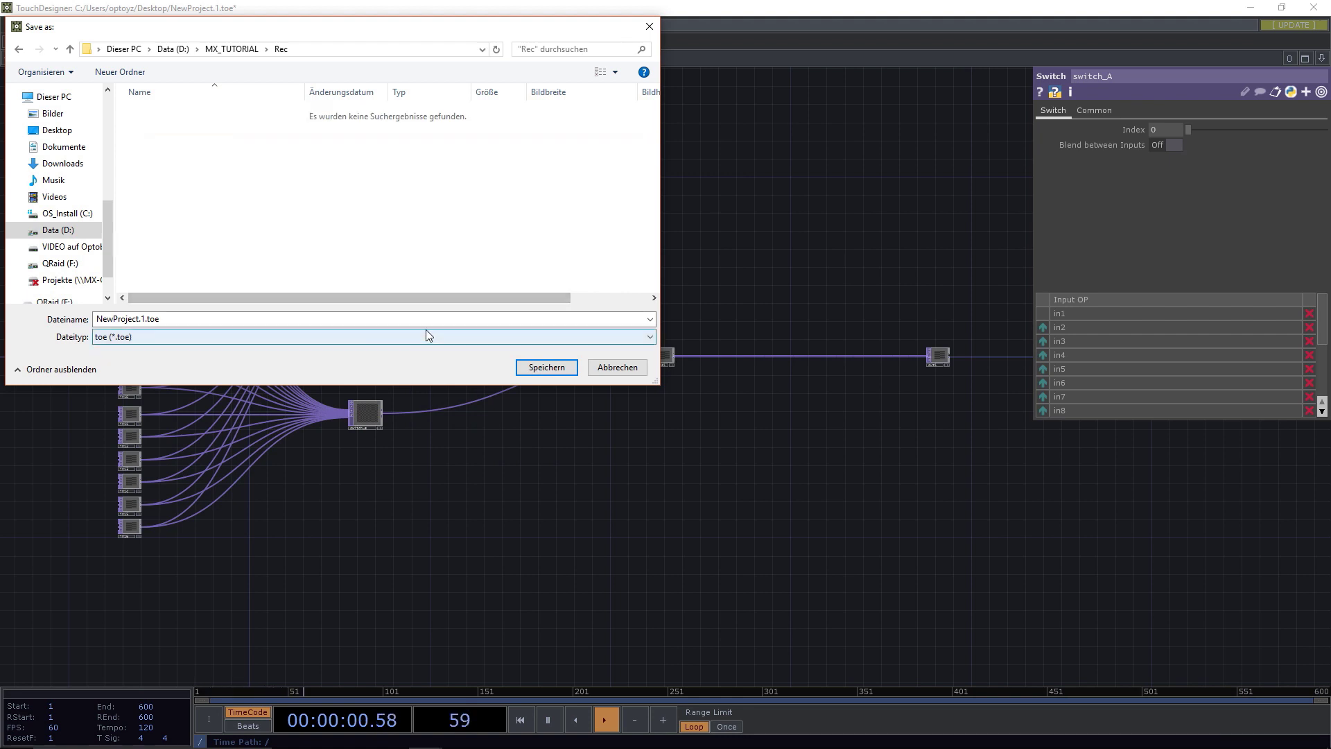
Name the project file TD.NDI_TUT and save it in the Rec folder.
left_click(427, 319)
type("TD")
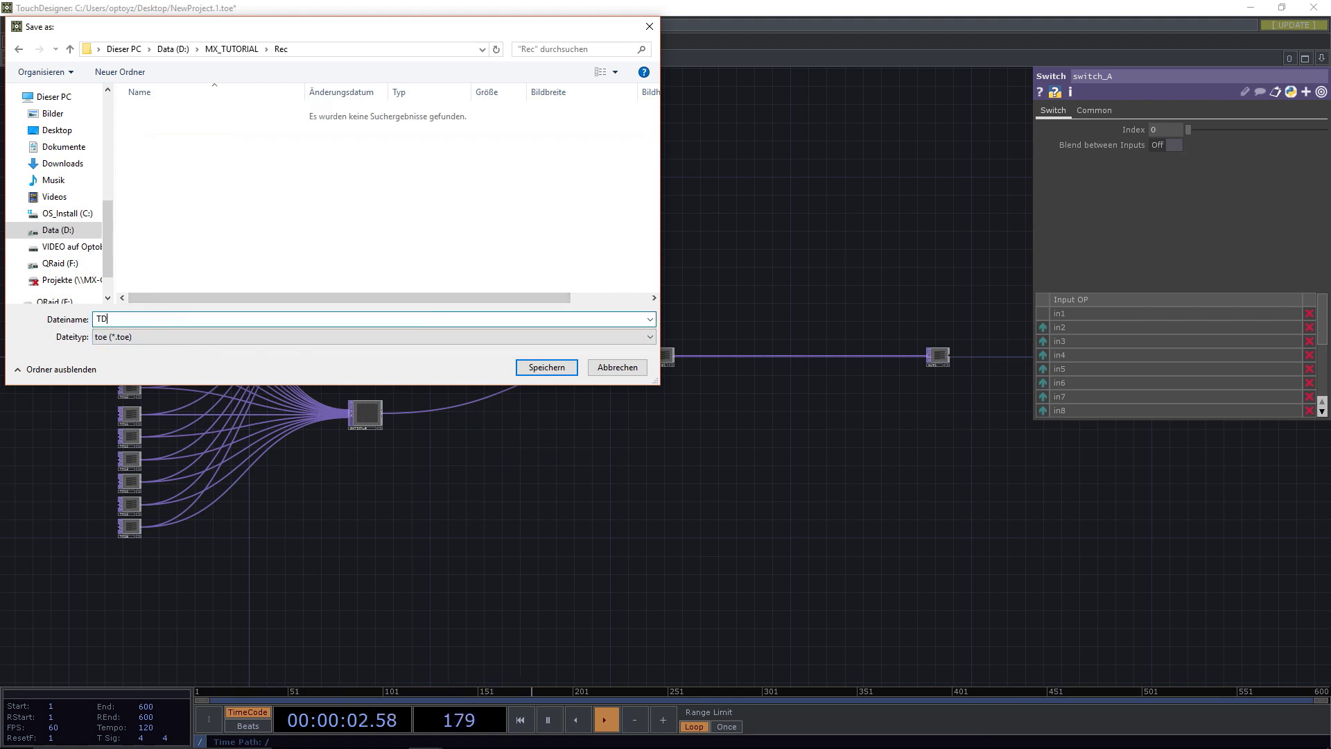
type(".NDI_TUT")
key("Return")
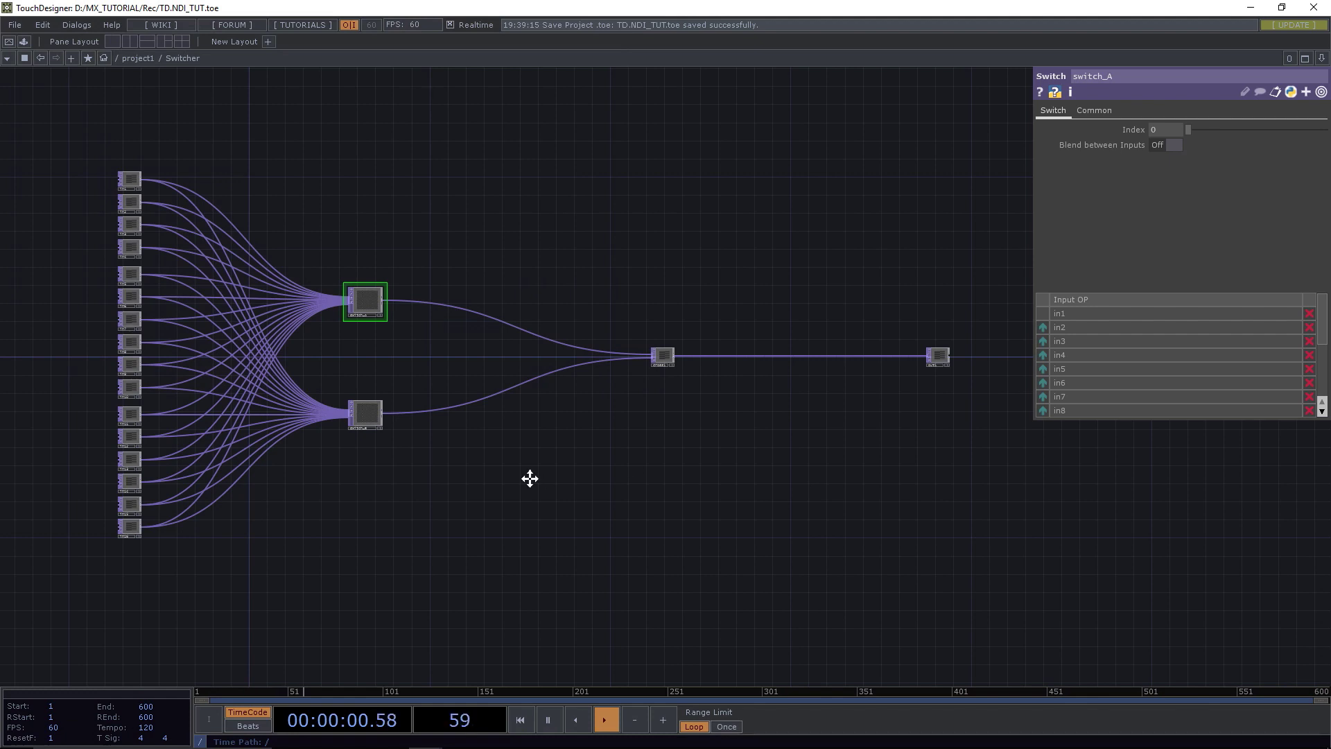
Go up from inside the Switcher container to the project1 network.
left_click_drag(530, 479, 585, 497)
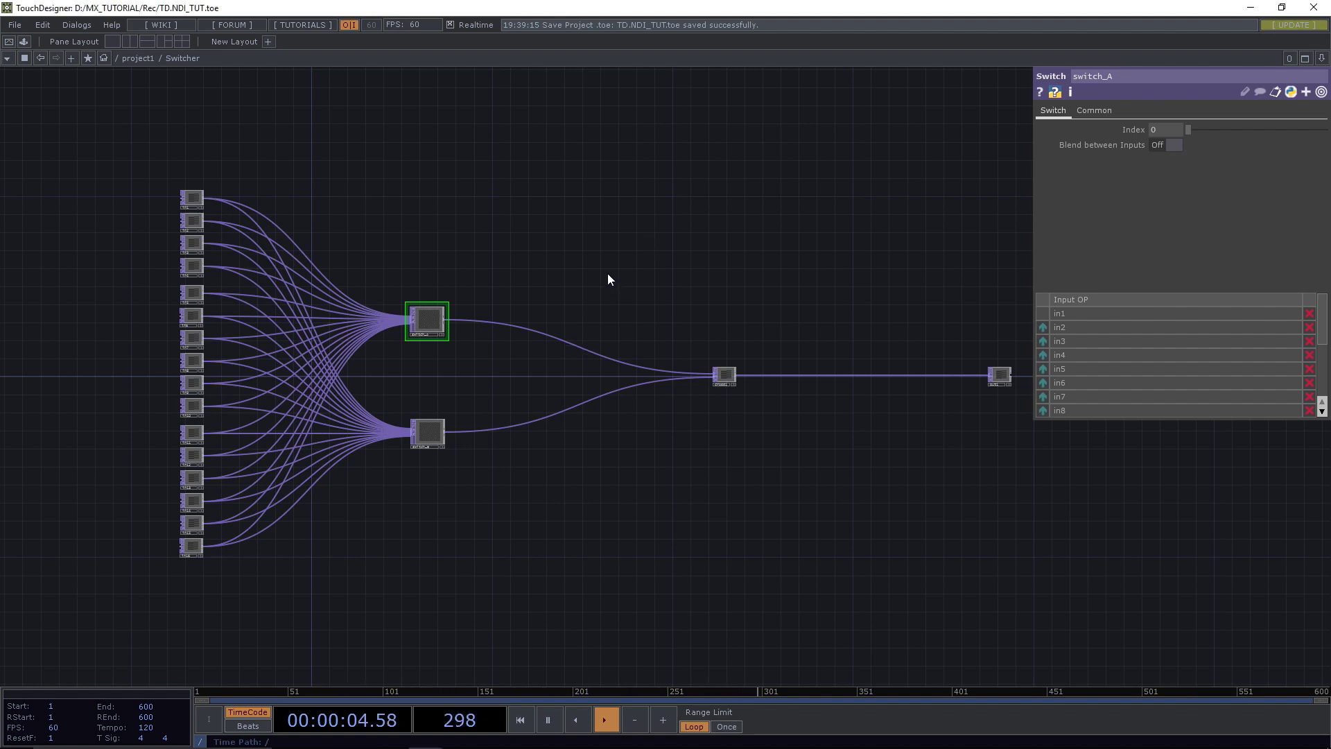
scroll(609, 279, "down", 5)
mouse_move(606, 265)
left_mouse_down()
mouse_move(604, 301)
mouse_move(601, 256)
left_mouse_up()
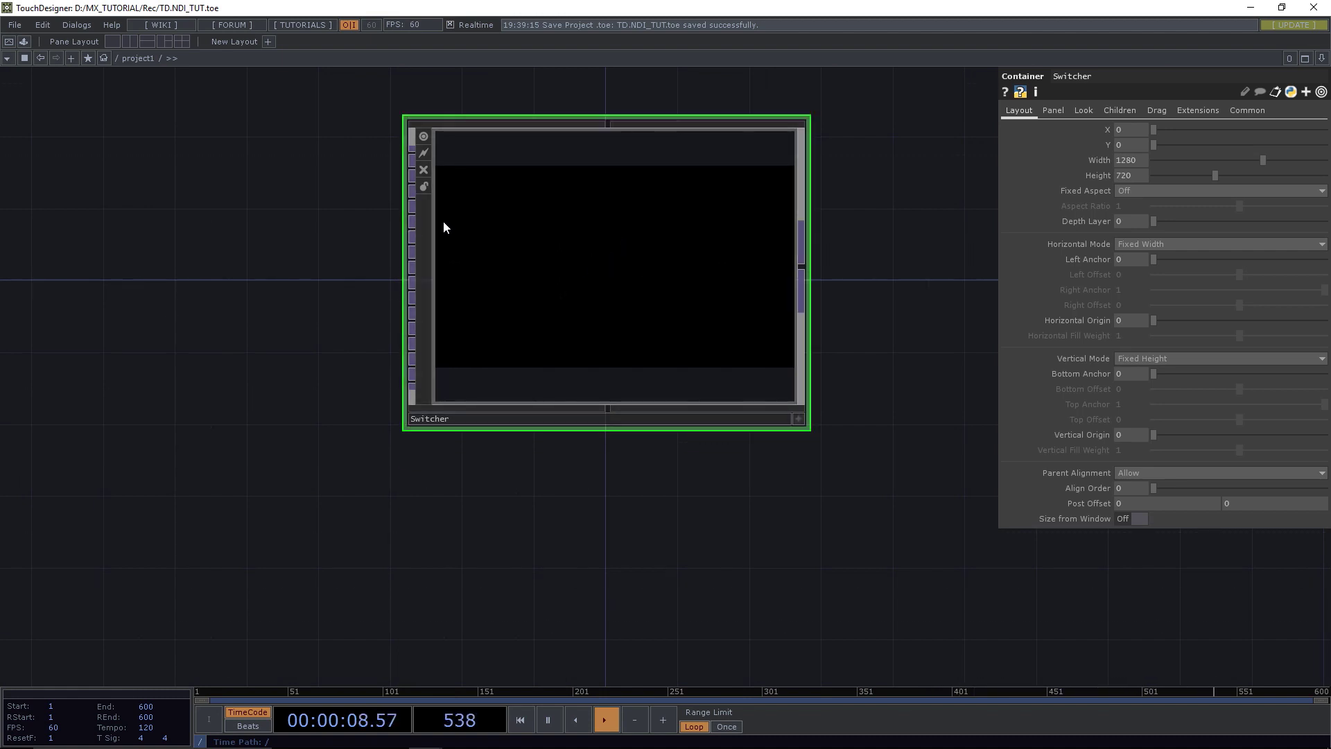
left_click_drag(342, 373, 309, 472)
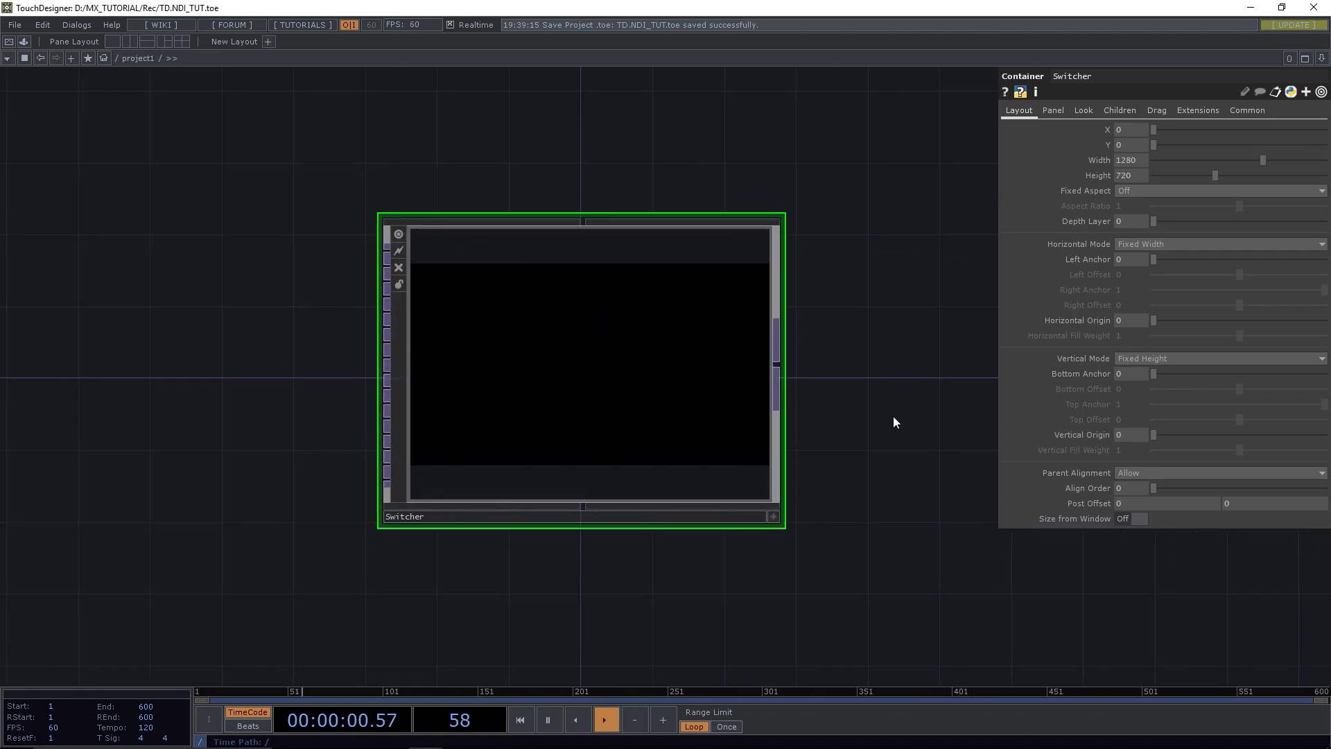
scroll(198, 340, "down", 3)
left_click_drag(197, 337, 319, 365)
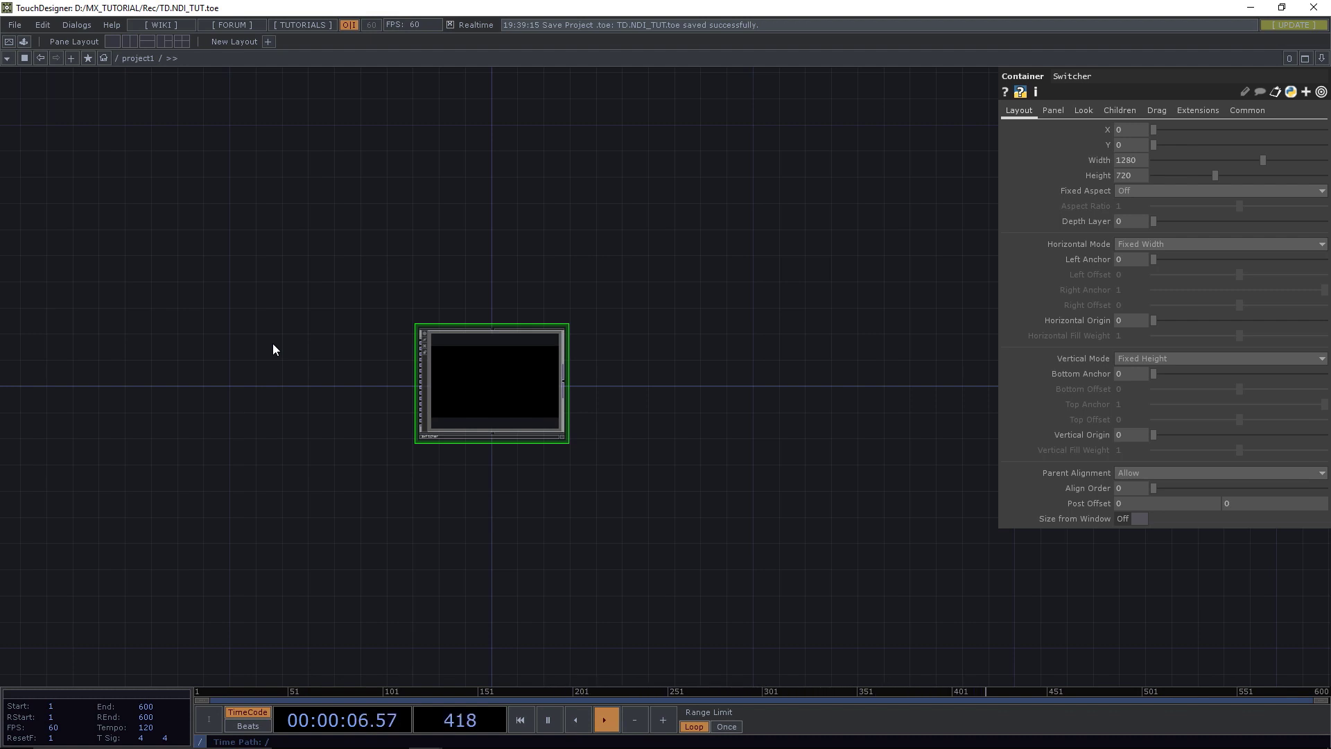
left_click_drag(623, 365, 711, 369)
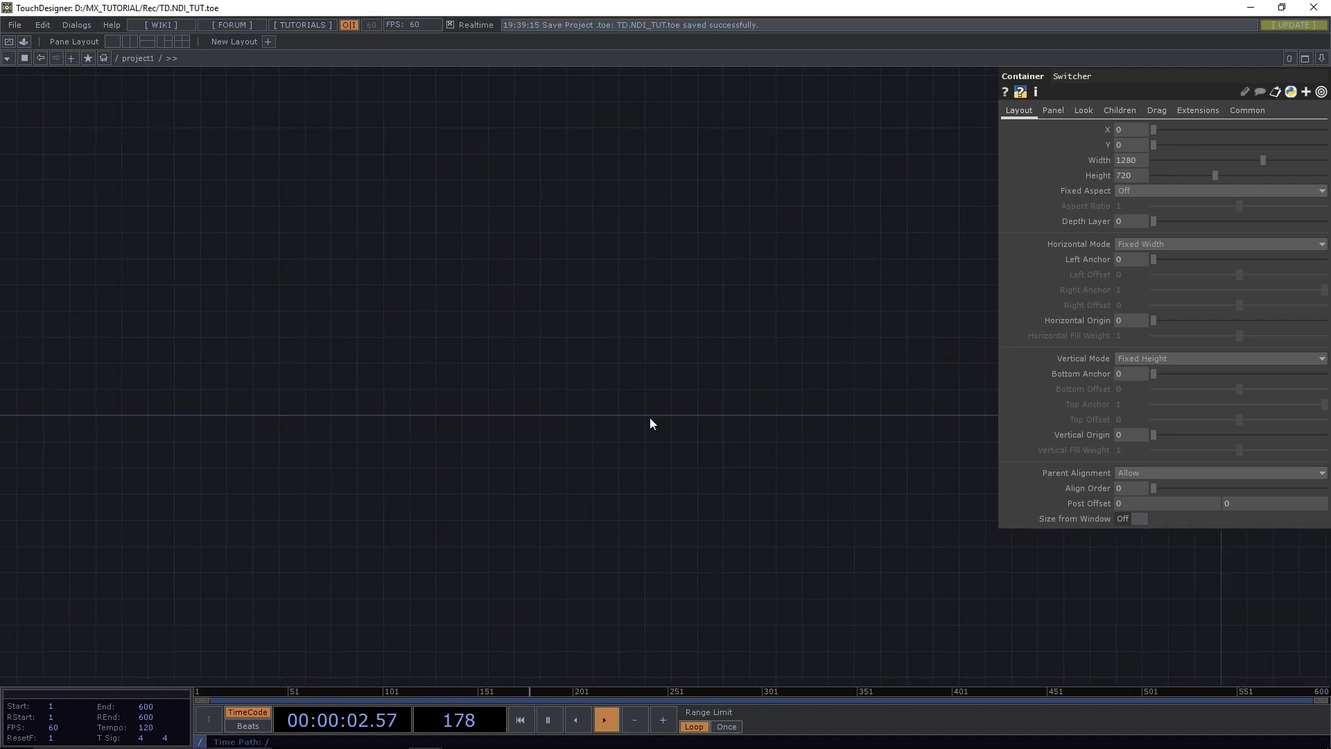
left_click_drag(689, 408, 554, 383)
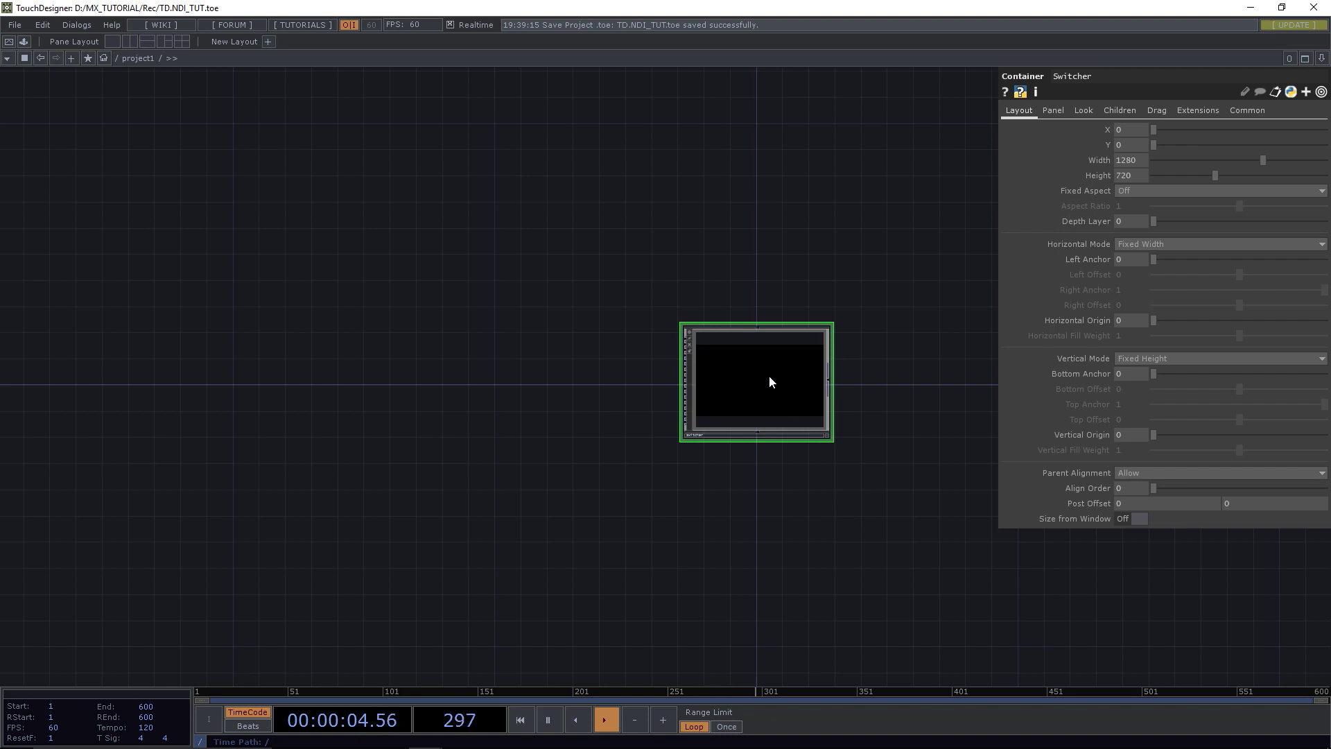
scroll(770, 377, "up", 3)
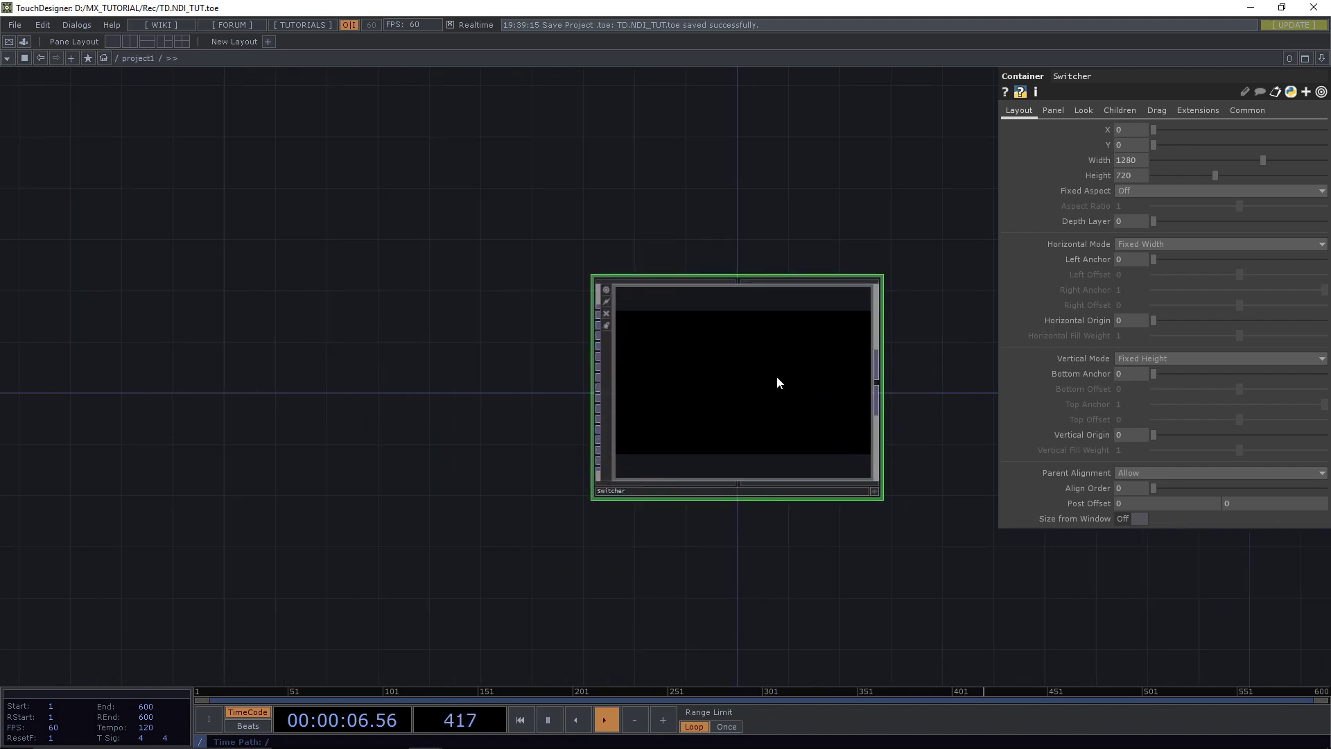
Add a Container COMP to the upper left of the Switcher container.
scroll(777, 376, "down", 5)
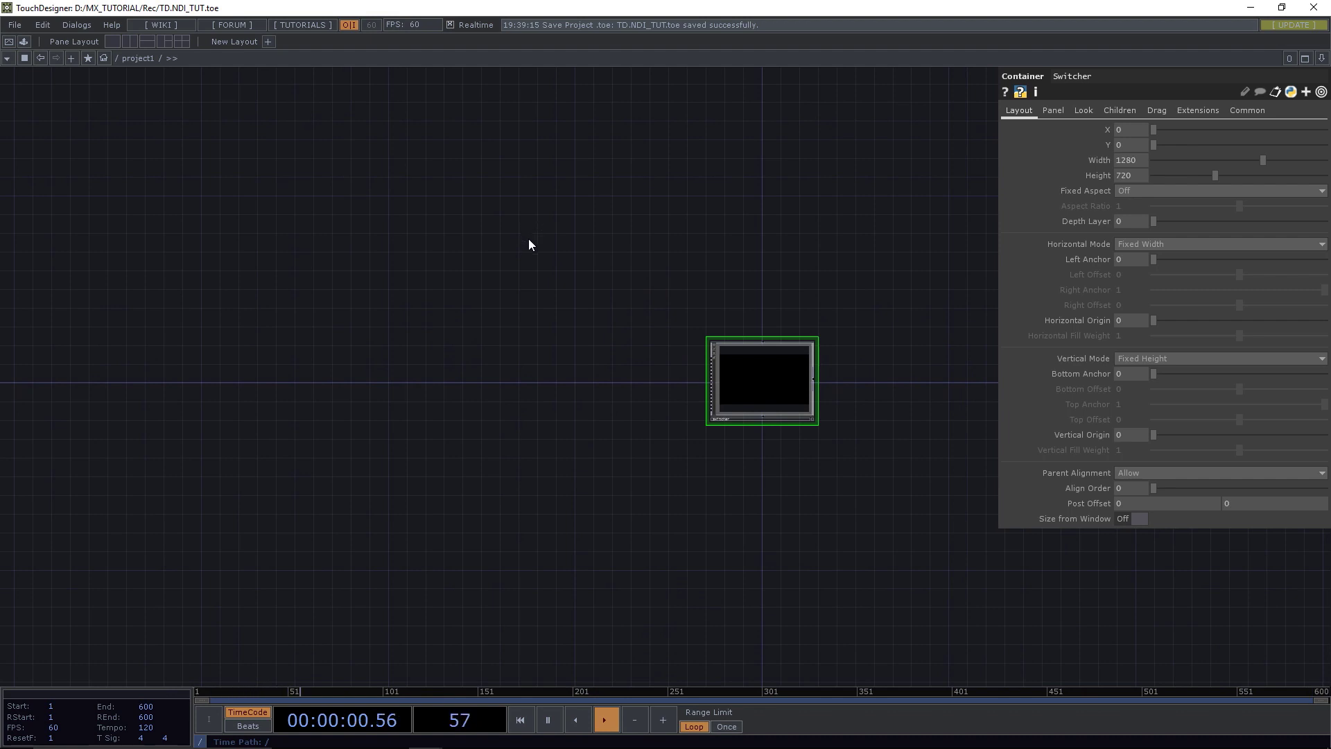
key("Tab")
left_click(303, 92)
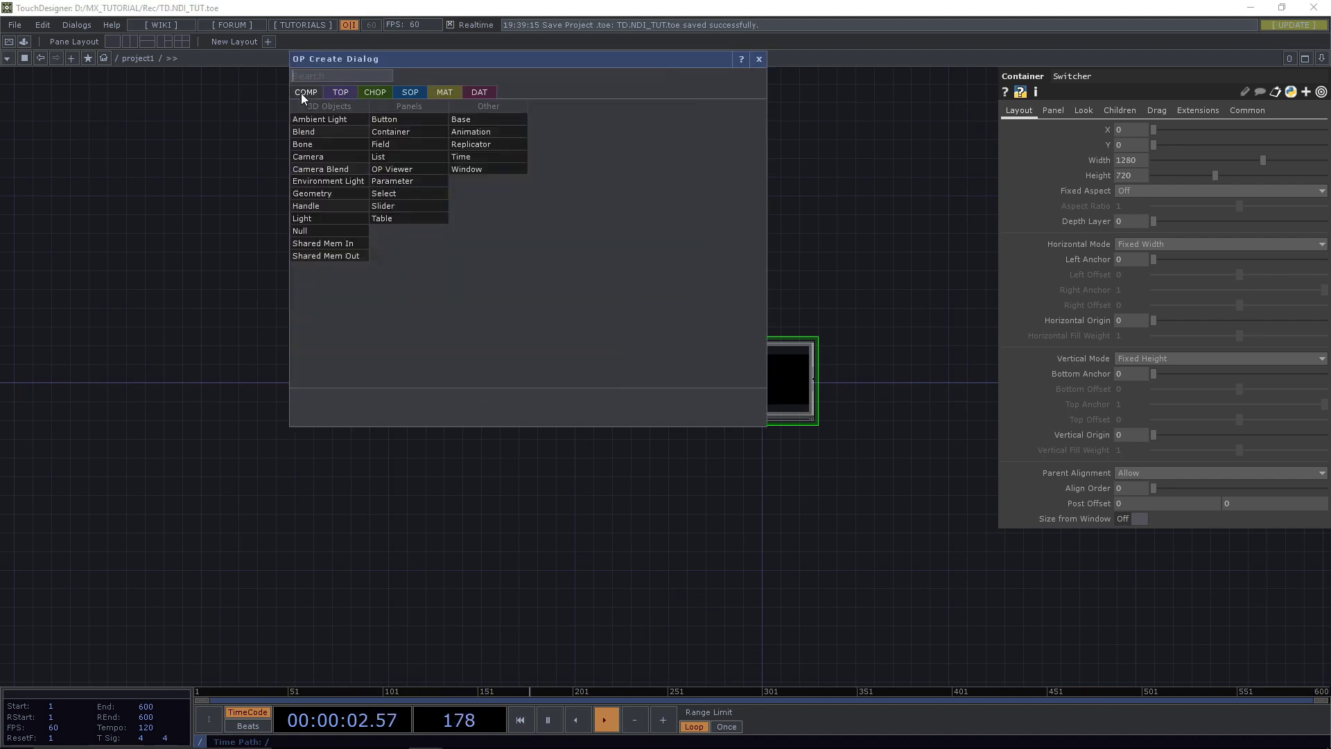
left_click(388, 132)
left_click(468, 308)
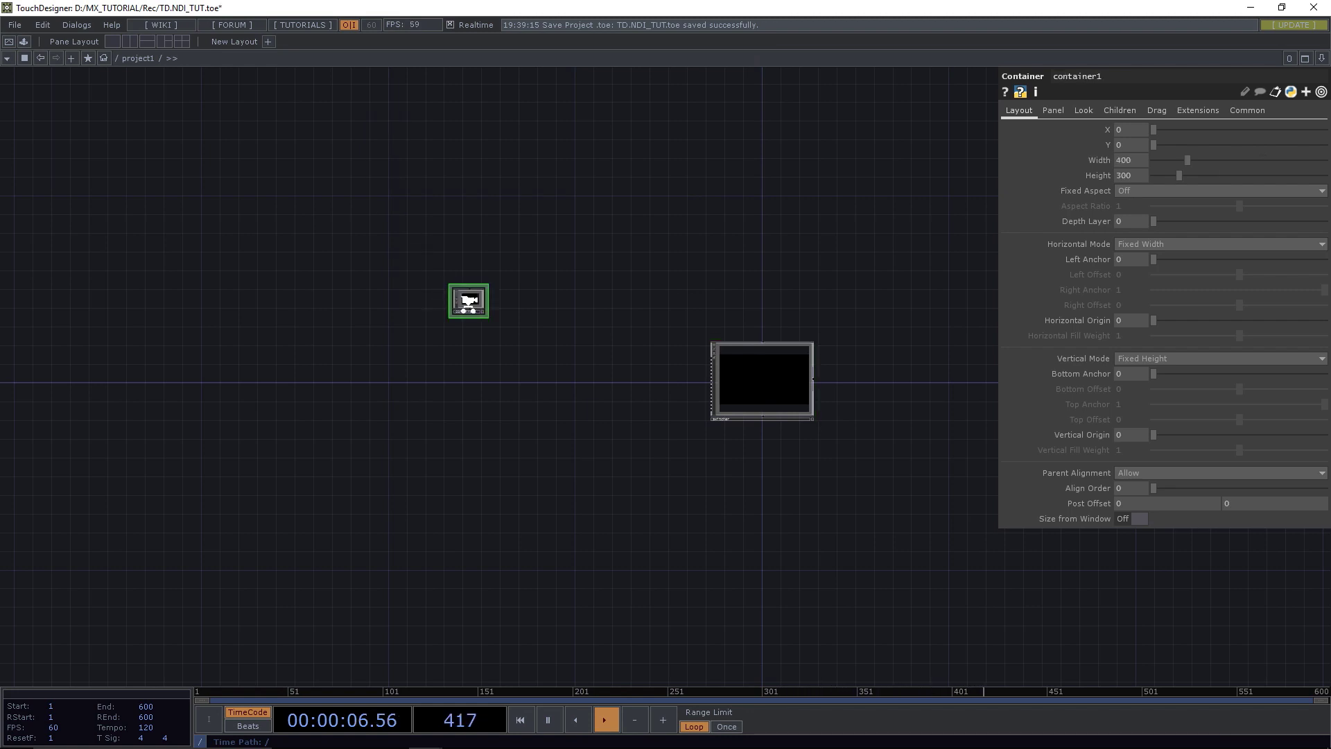
Rename the new container as source_0.
scroll(469, 308, "up", 5)
left_click(470, 330)
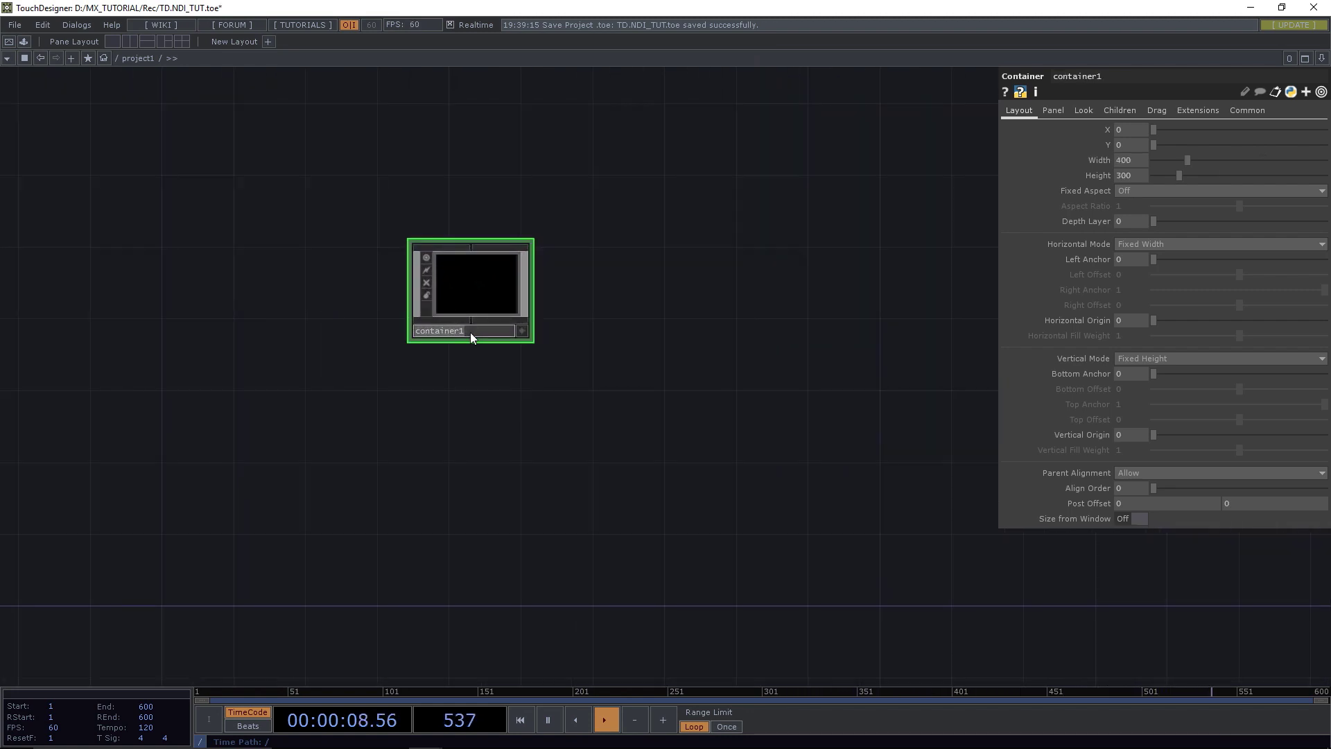
type("source_0")
key("Return")
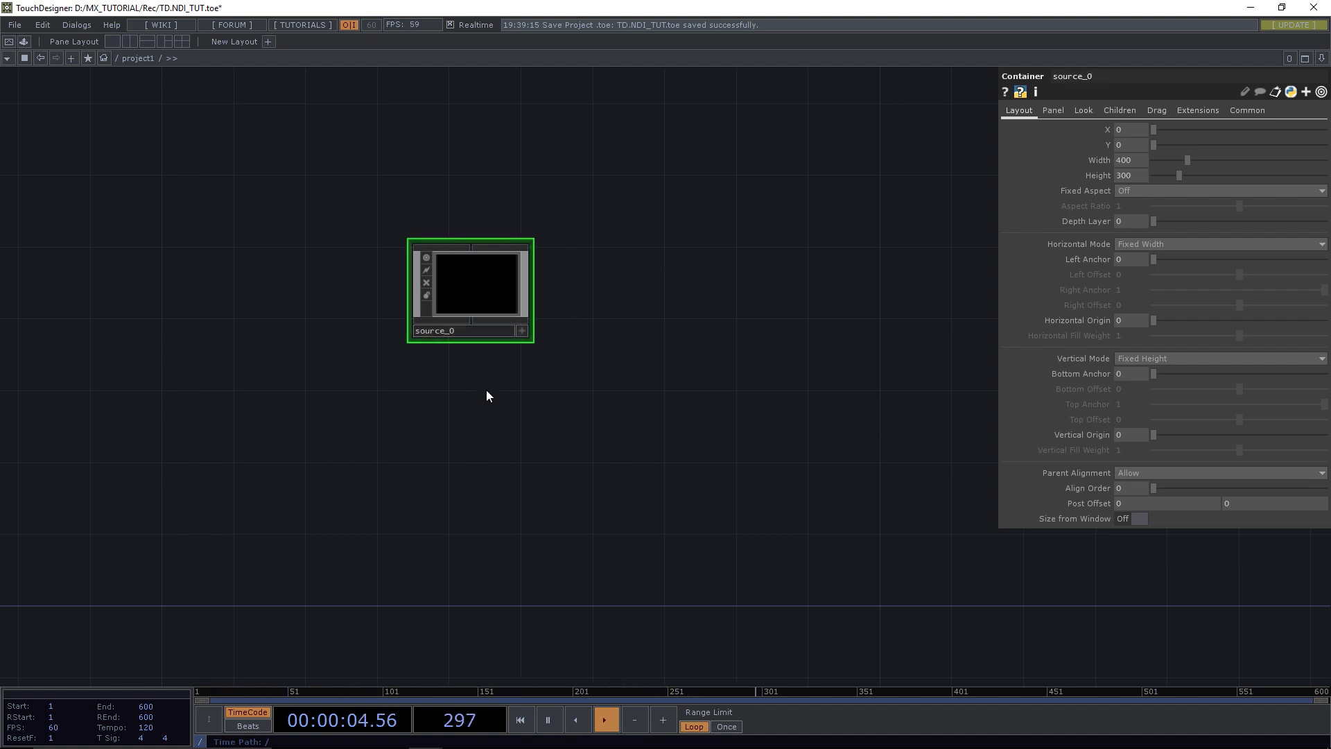
scroll(568, 390, "down", 5)
left_click_drag(574, 390, 540, 390)
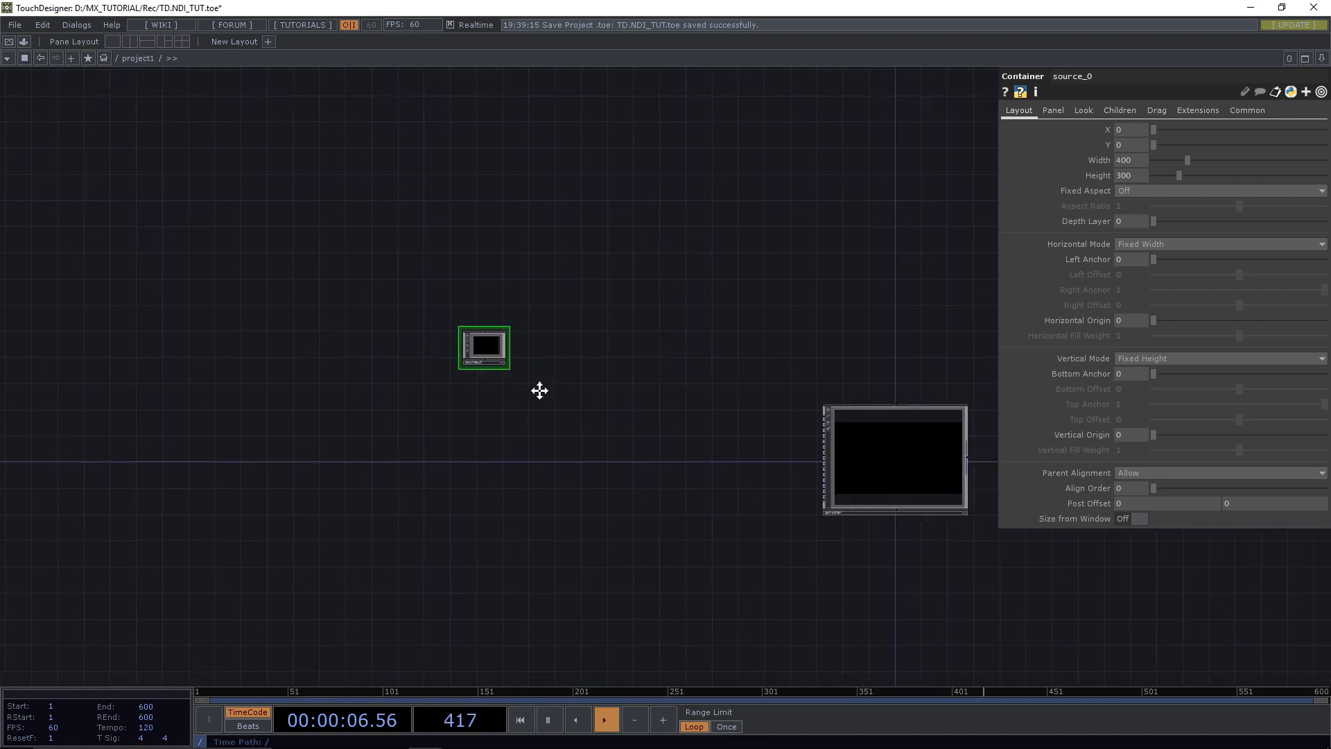
scroll(407, 332, "up", 5)
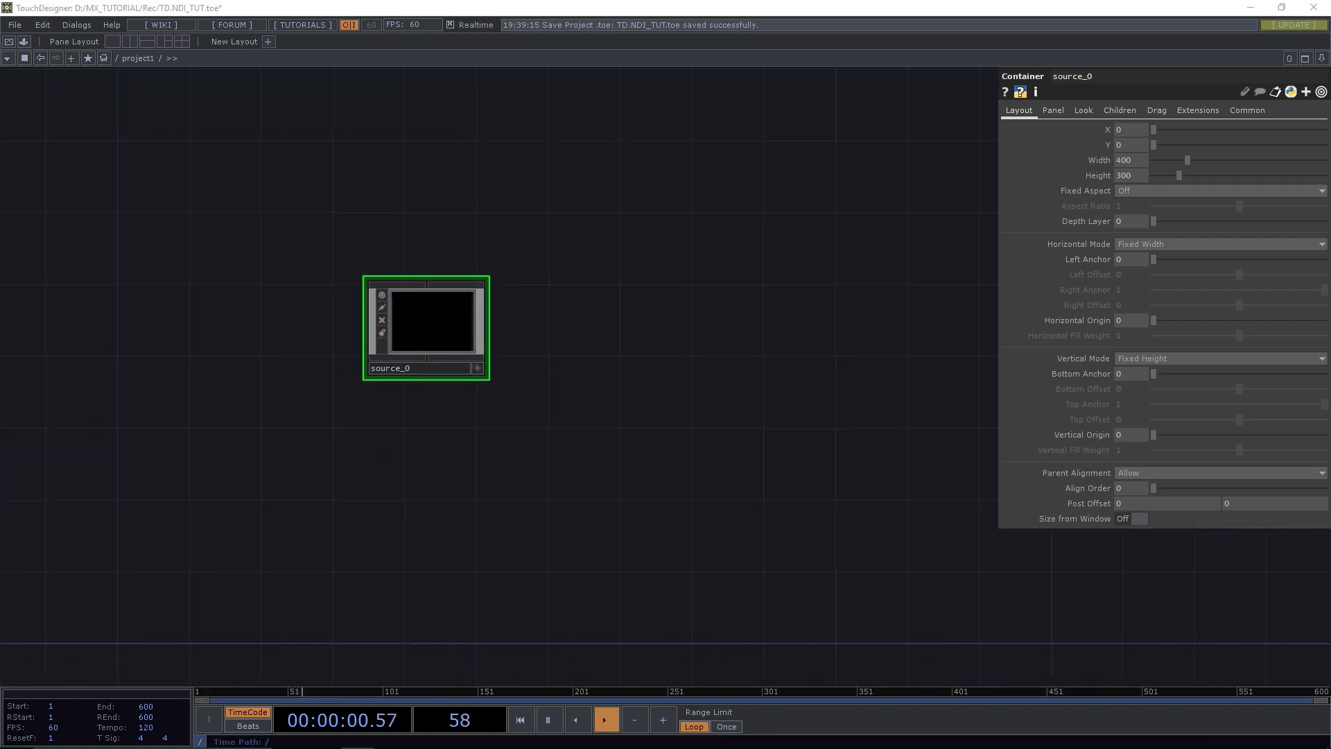
Enter the source_0 container and place a Text TOP in its empty network.
double_click(431, 327)
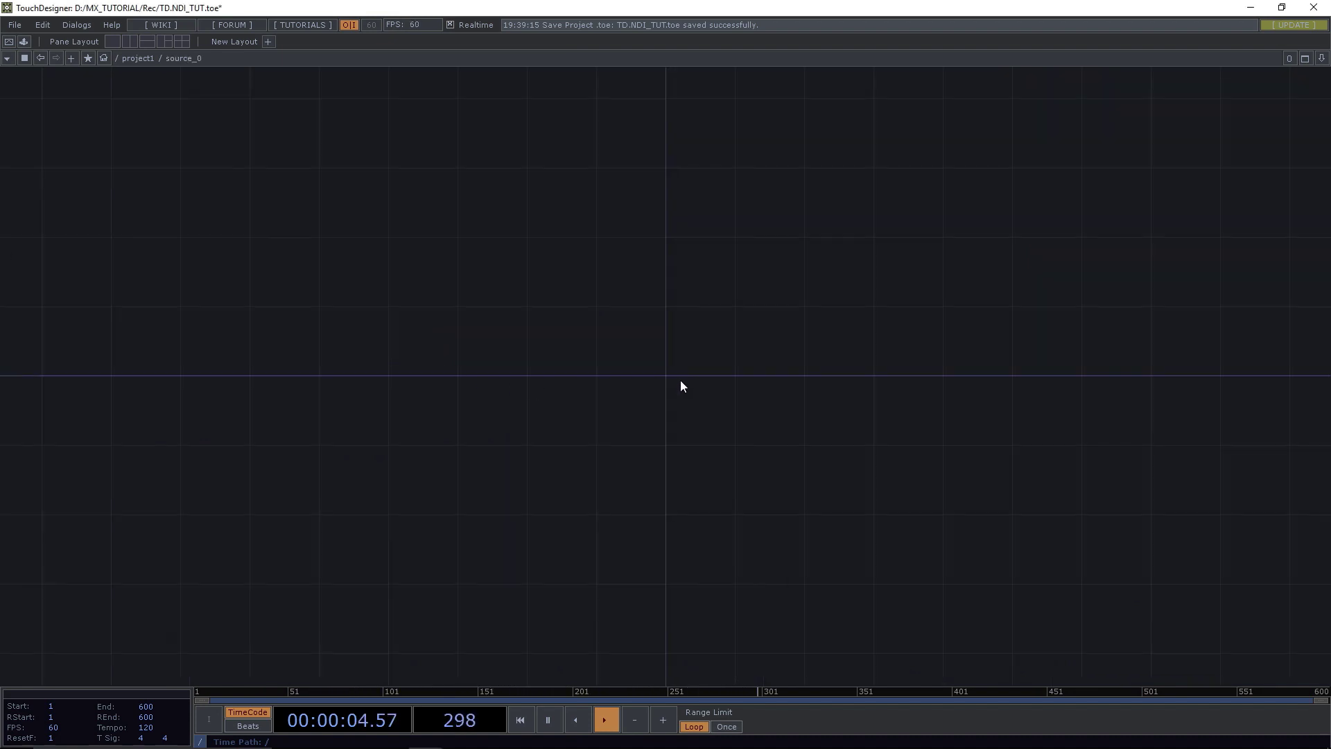
key("Tab")
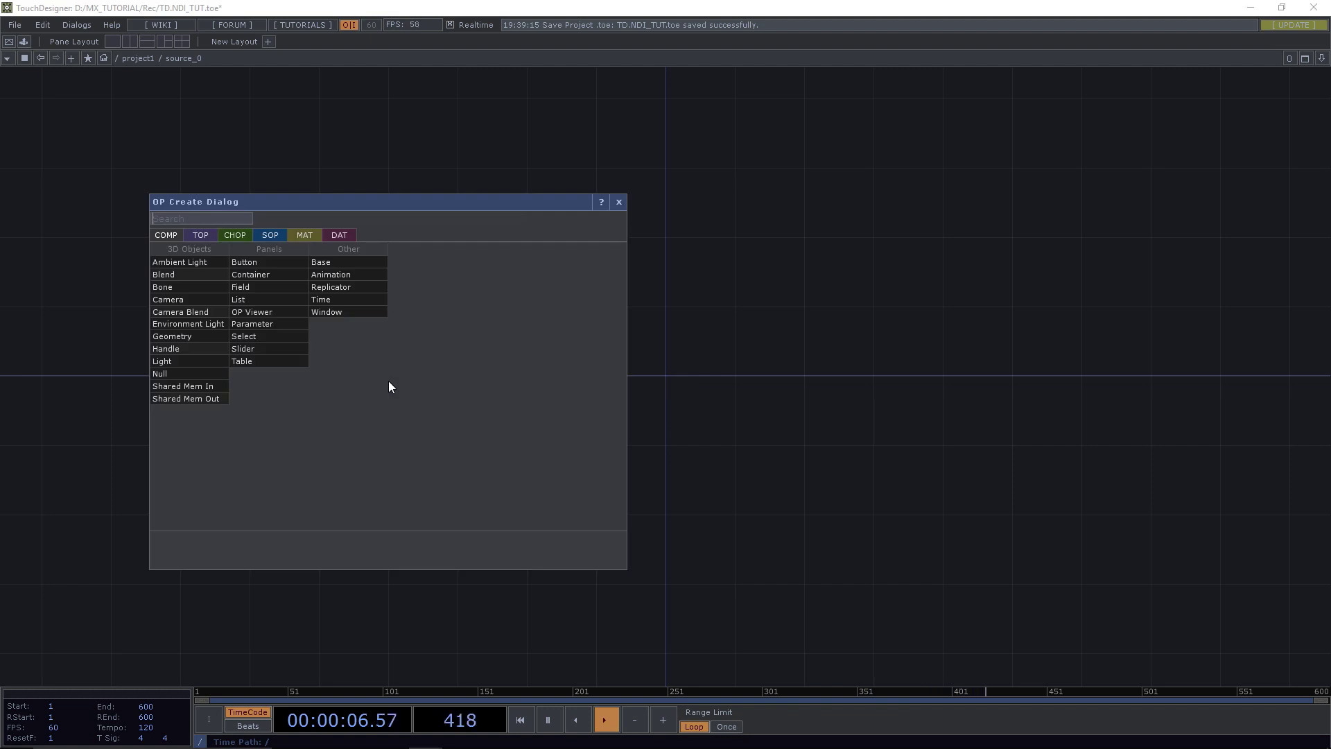
type("t")
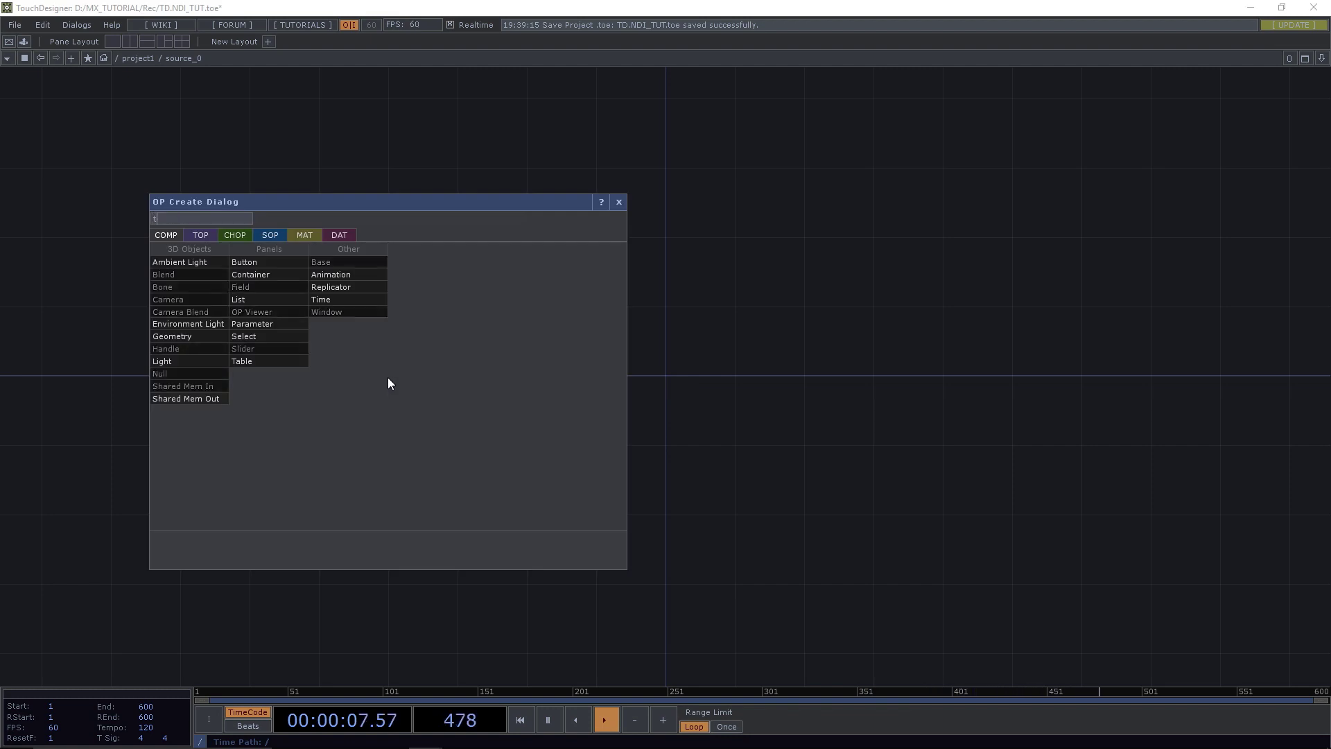
left_click(196, 234)
left_click(417, 510)
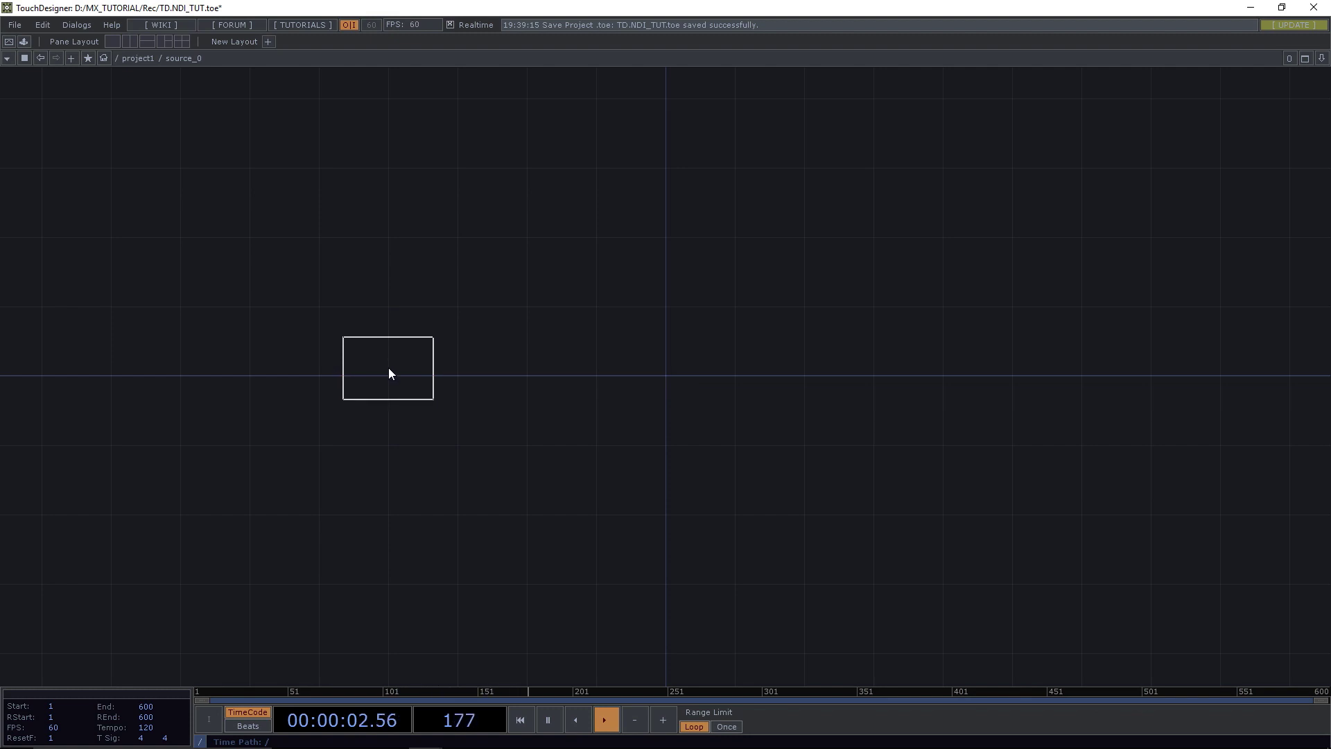
left_click(389, 368)
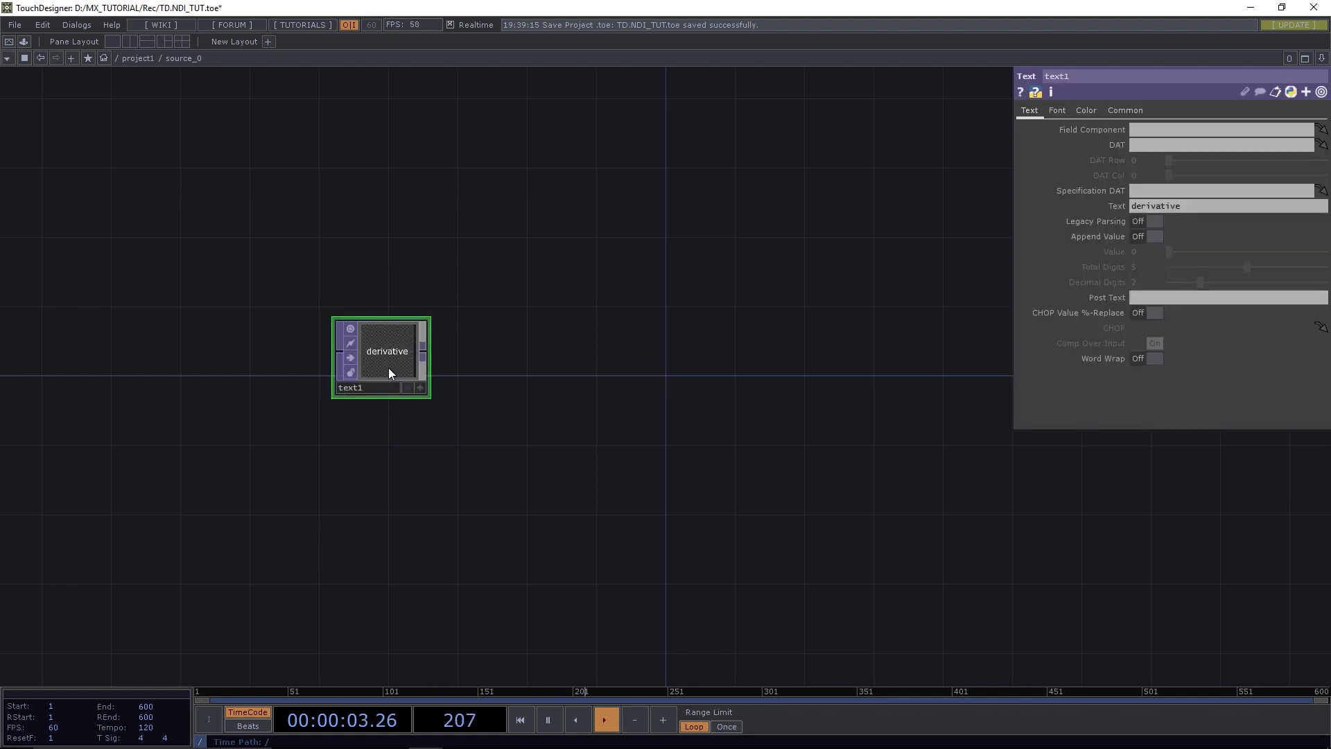
Set the Text TOP's font to Arial, auto-sizing to Auto-Fit if Too Large, and horizontal font size to 400.
left_click(1054, 111)
left_click(1141, 129)
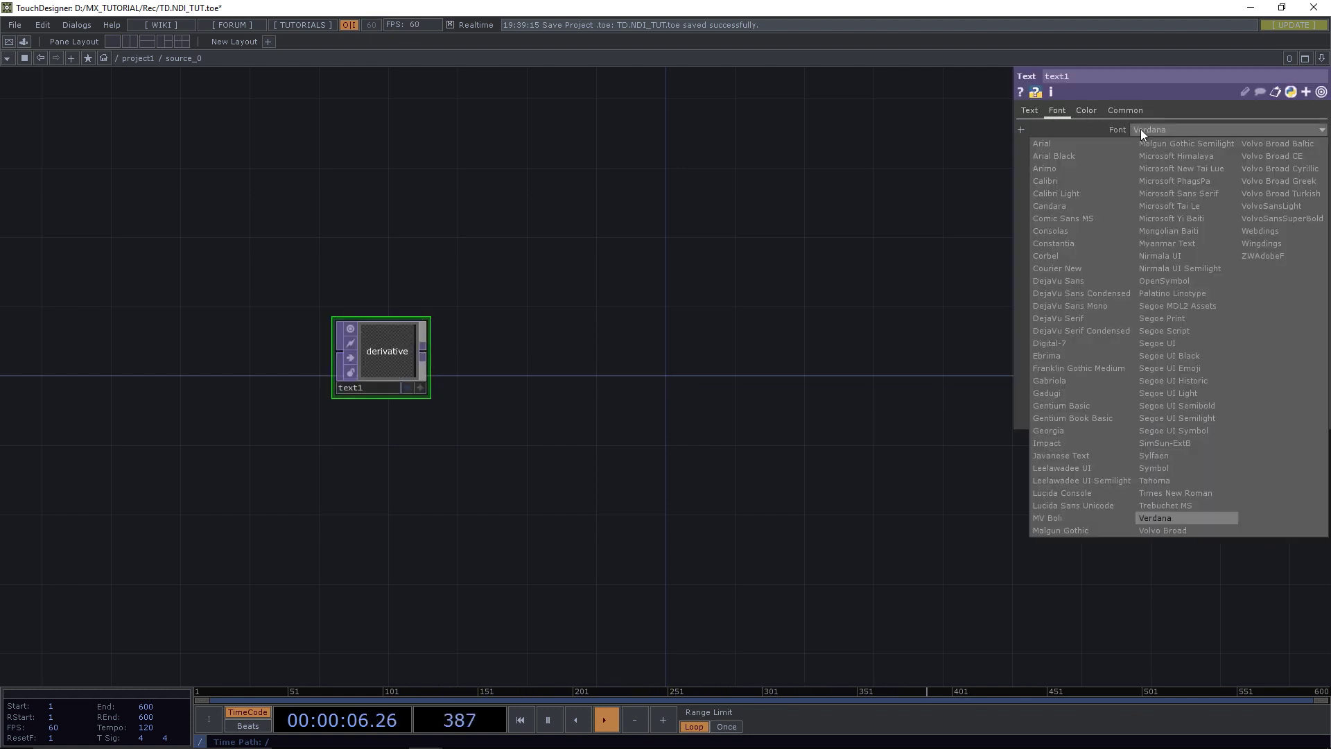
left_click(1078, 144)
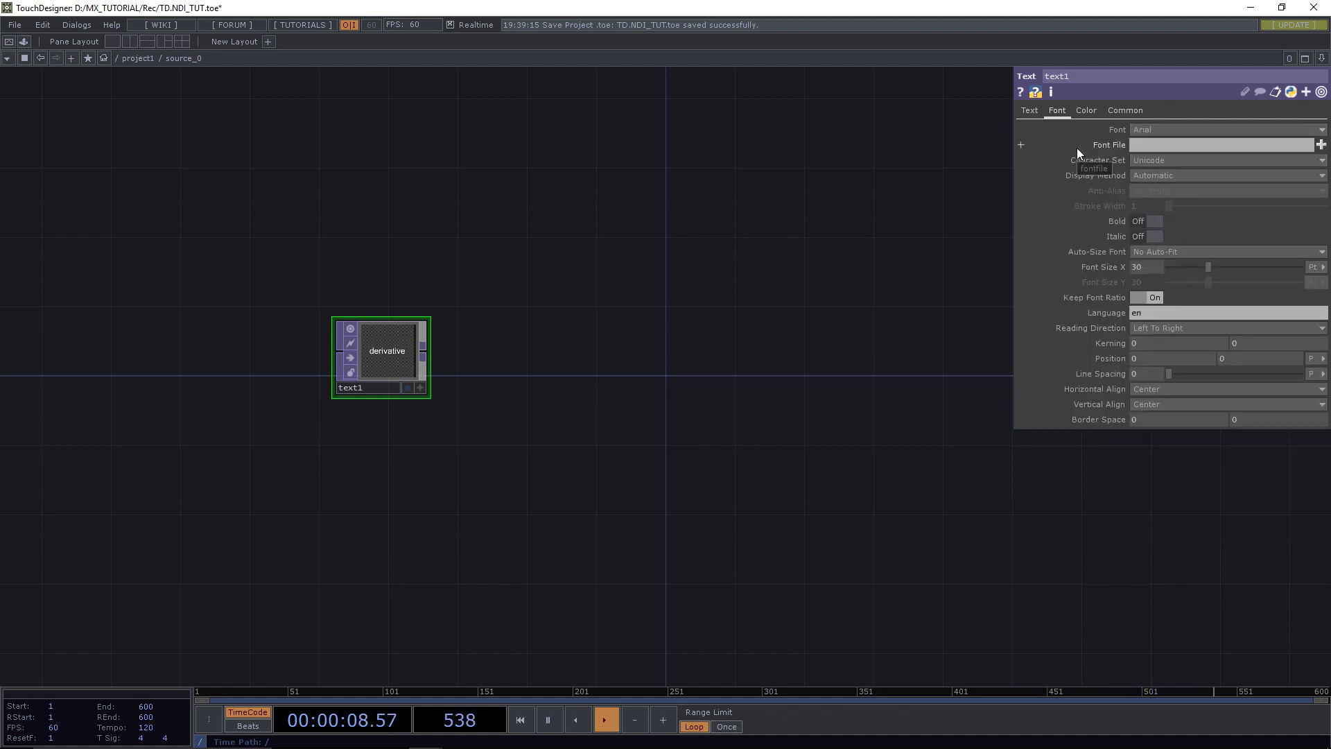
left_click(1170, 252)
left_click(1177, 291)
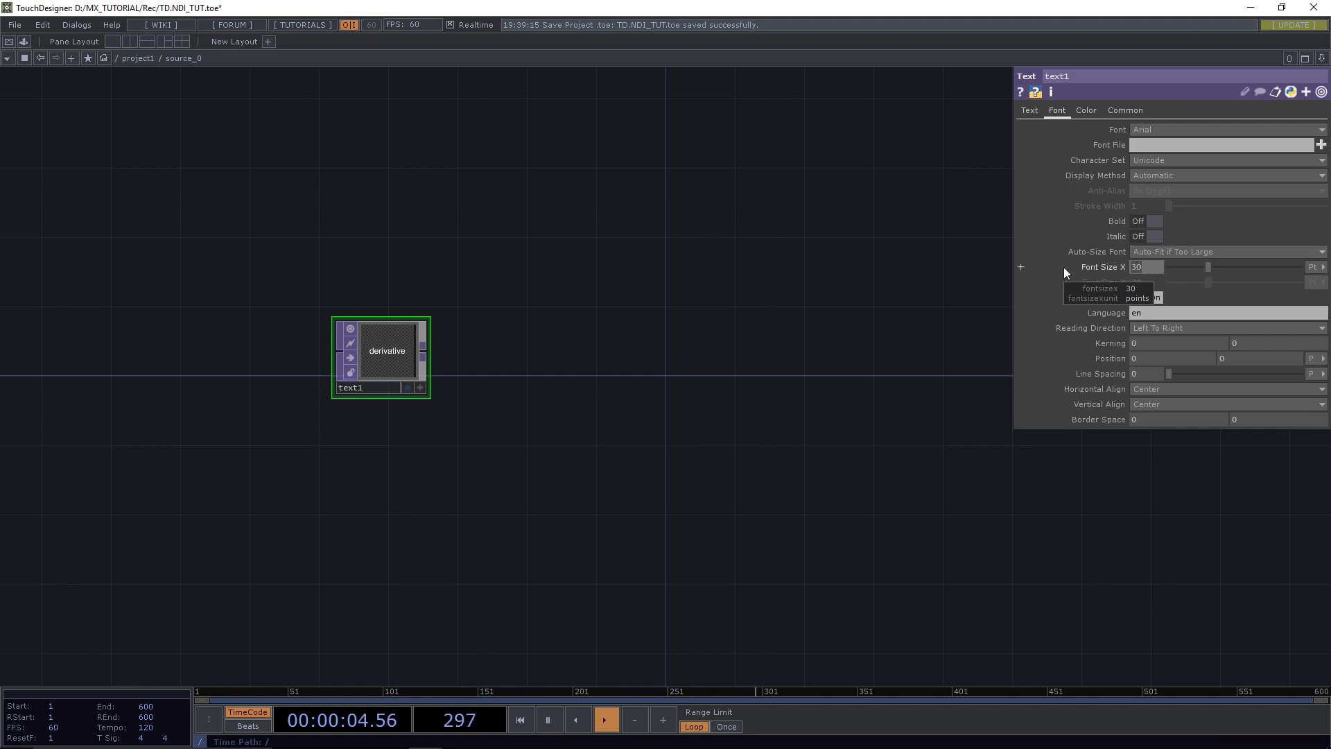
type("400")
left_click(967, 321)
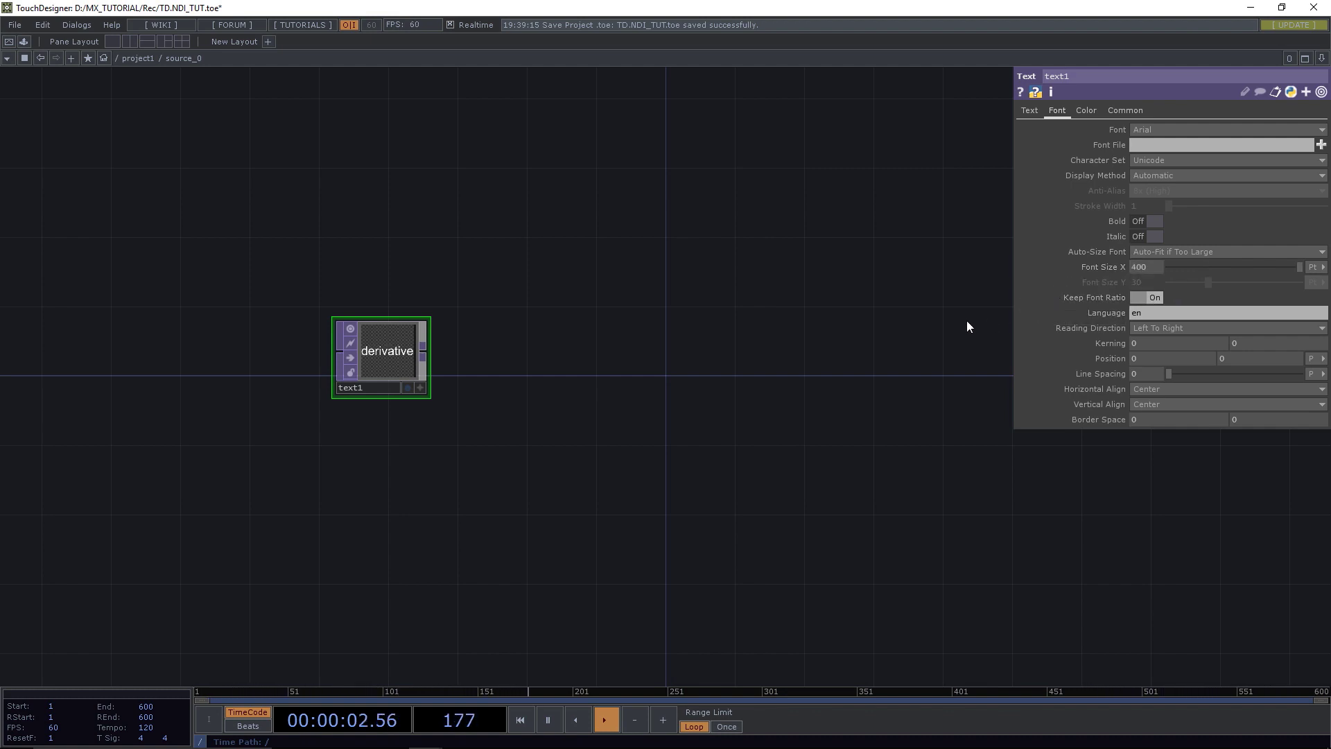
Drive the Text TOP's text with the expression me.parent().digits, switching the parameter to expression mode.
left_click(1031, 112)
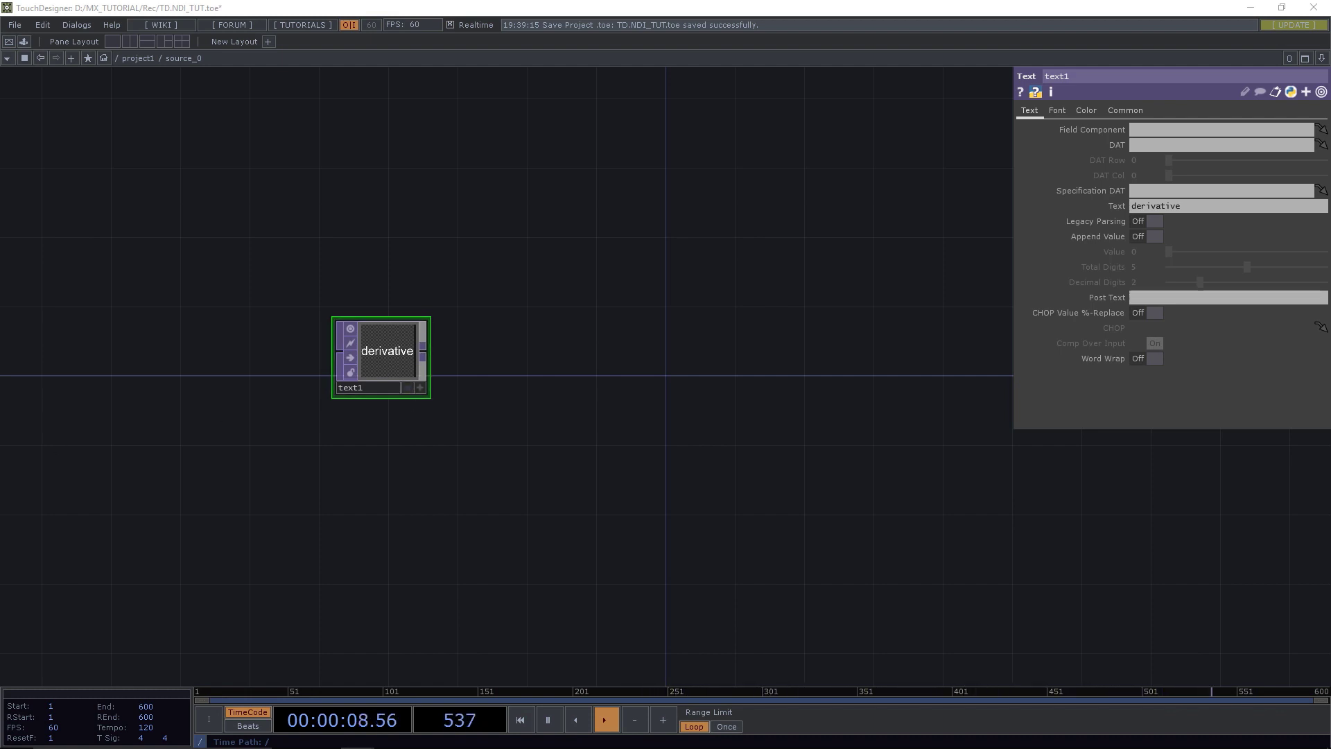
left_click(1193, 208)
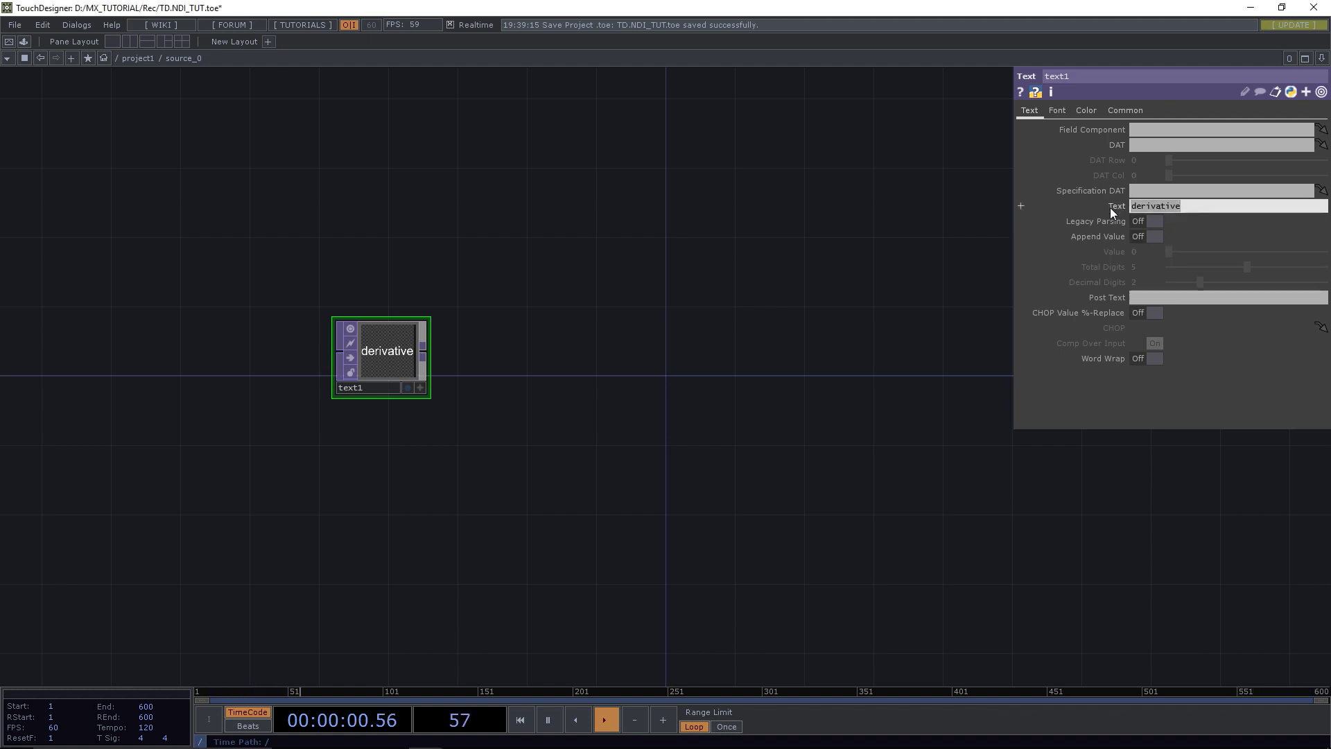
type("me.parent().digits")
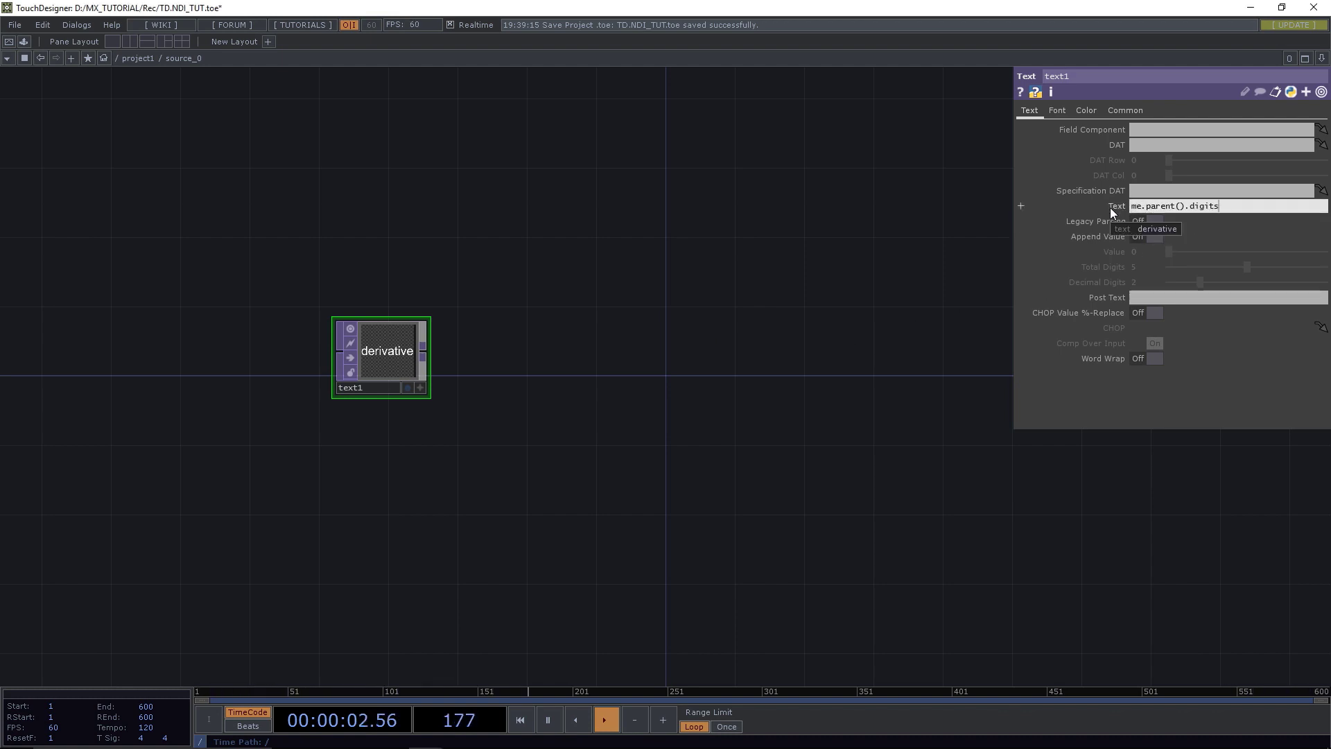
key("Return")
left_click(1110, 207)
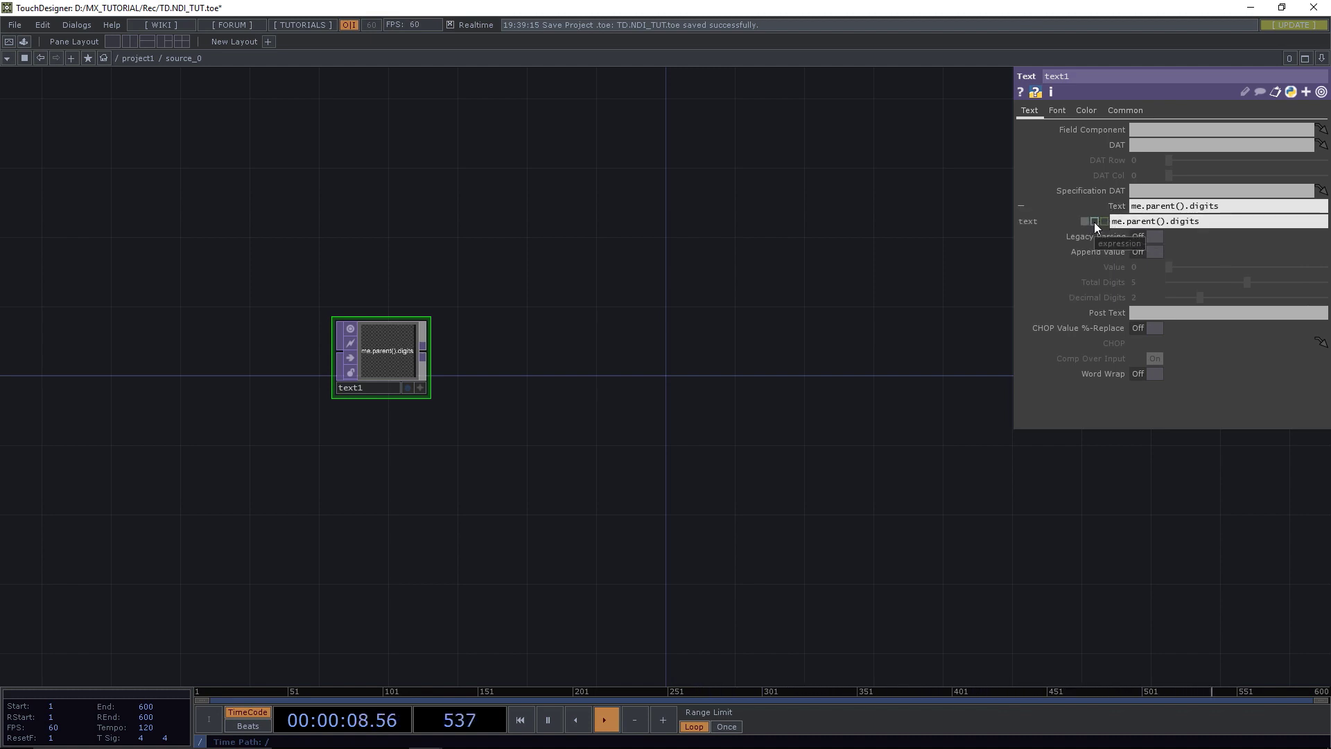
scroll(385, 356, "up", 5)
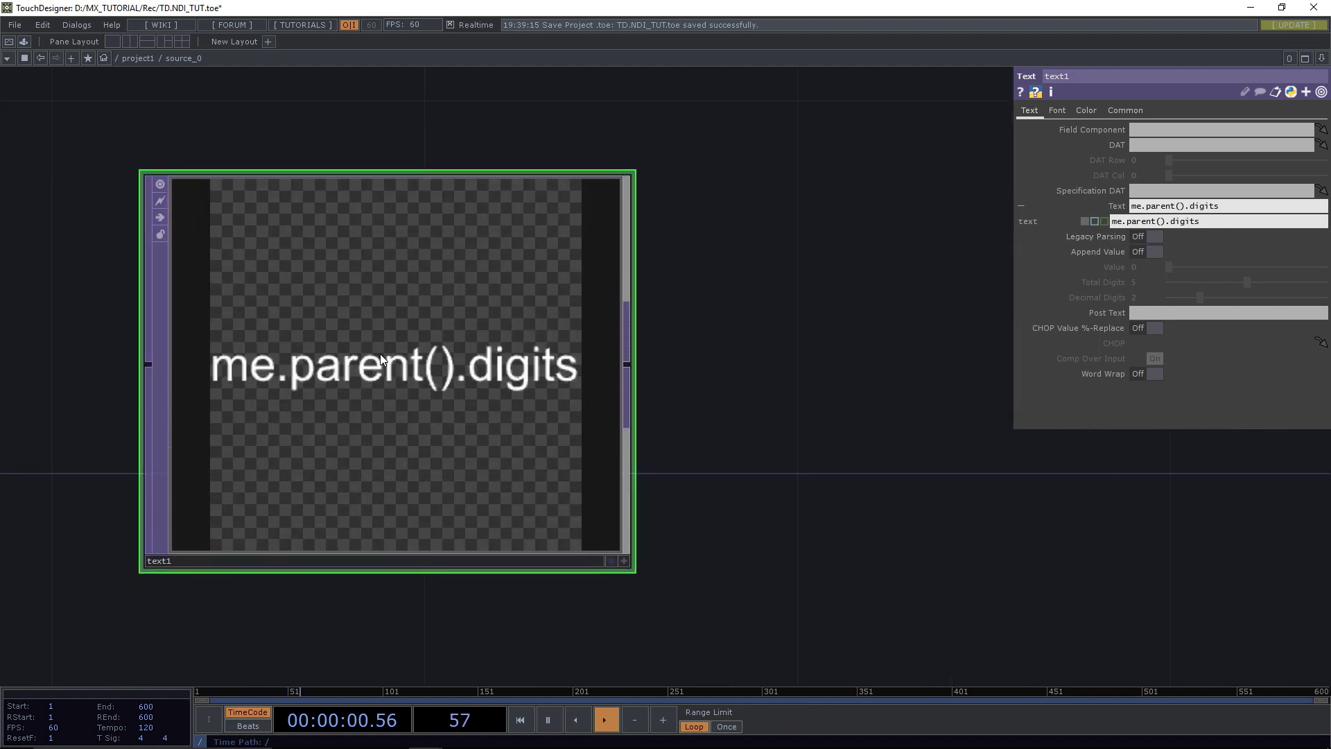
left_click(1096, 223)
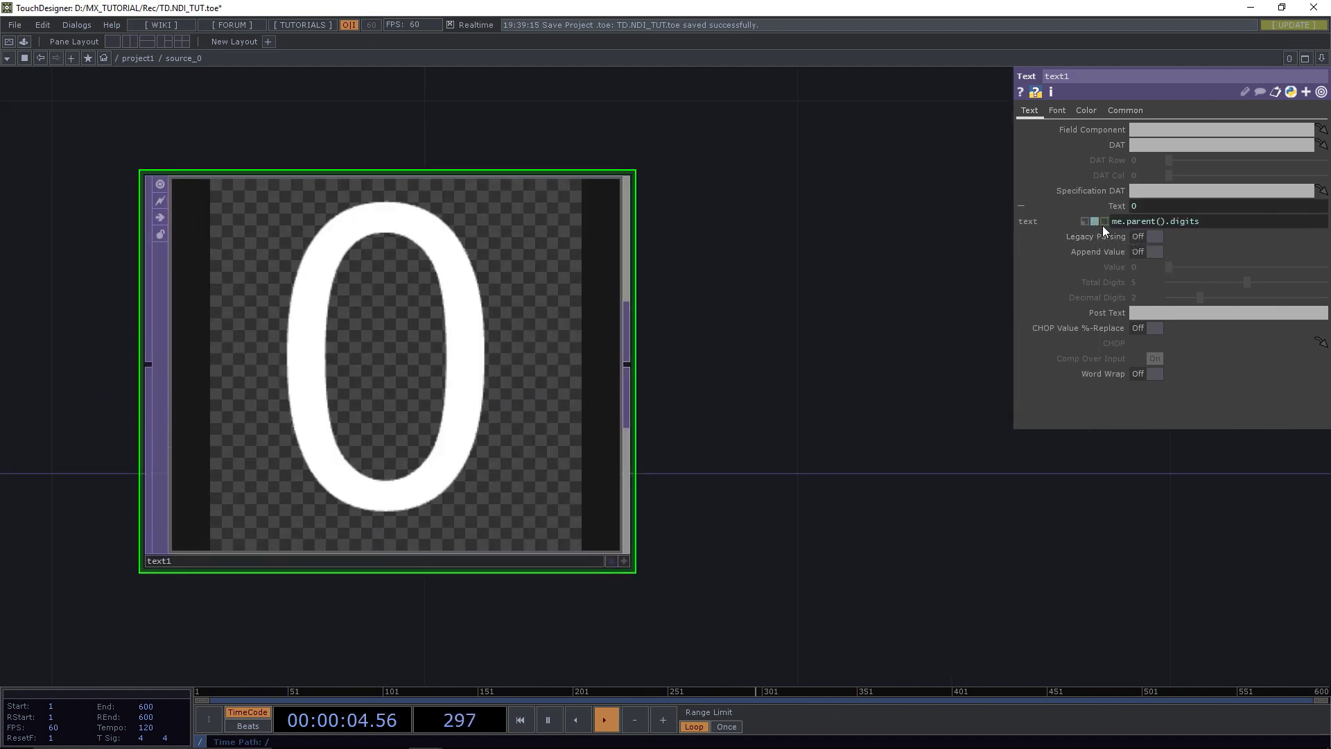
Set the Text TOP's resolution to 1280 by 720.
scroll(822, 290, "down", 4)
left_click_drag(838, 283, 774, 375)
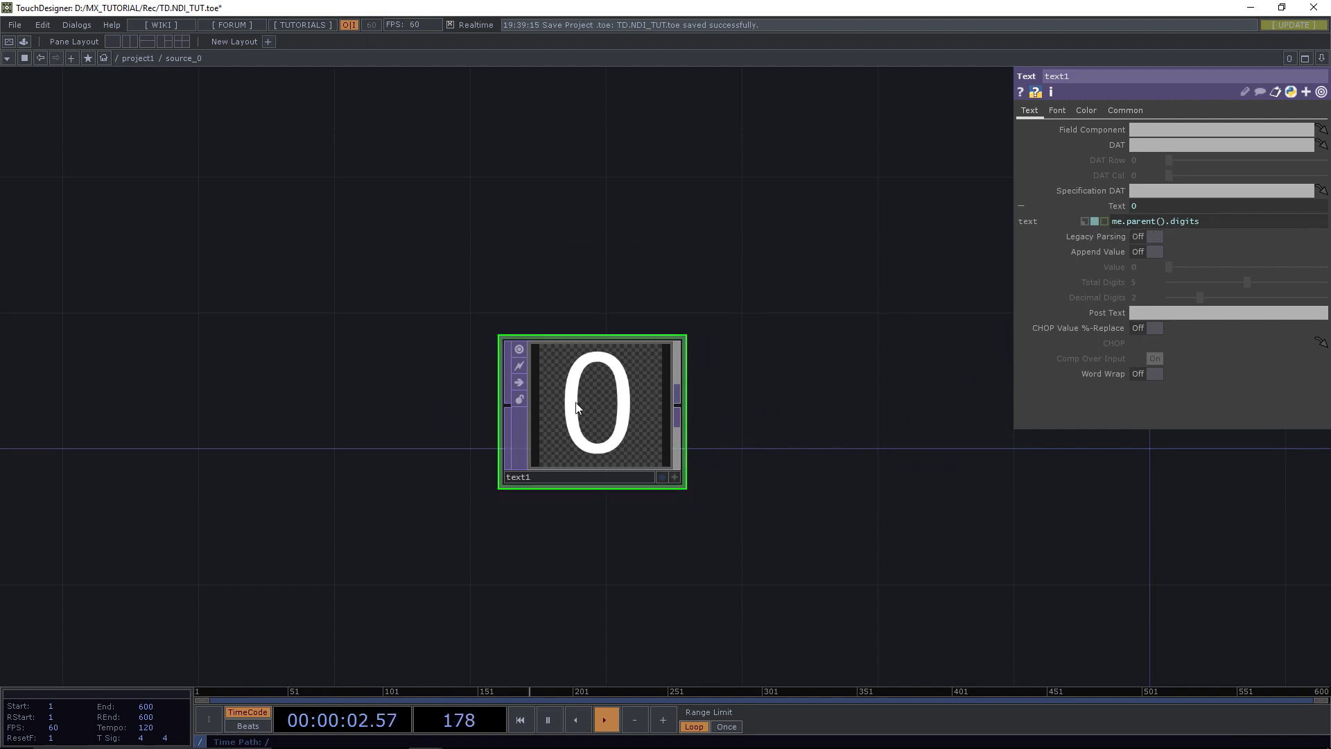
scroll(578, 407, "up", 3)
scroll(562, 402, "down", 1)
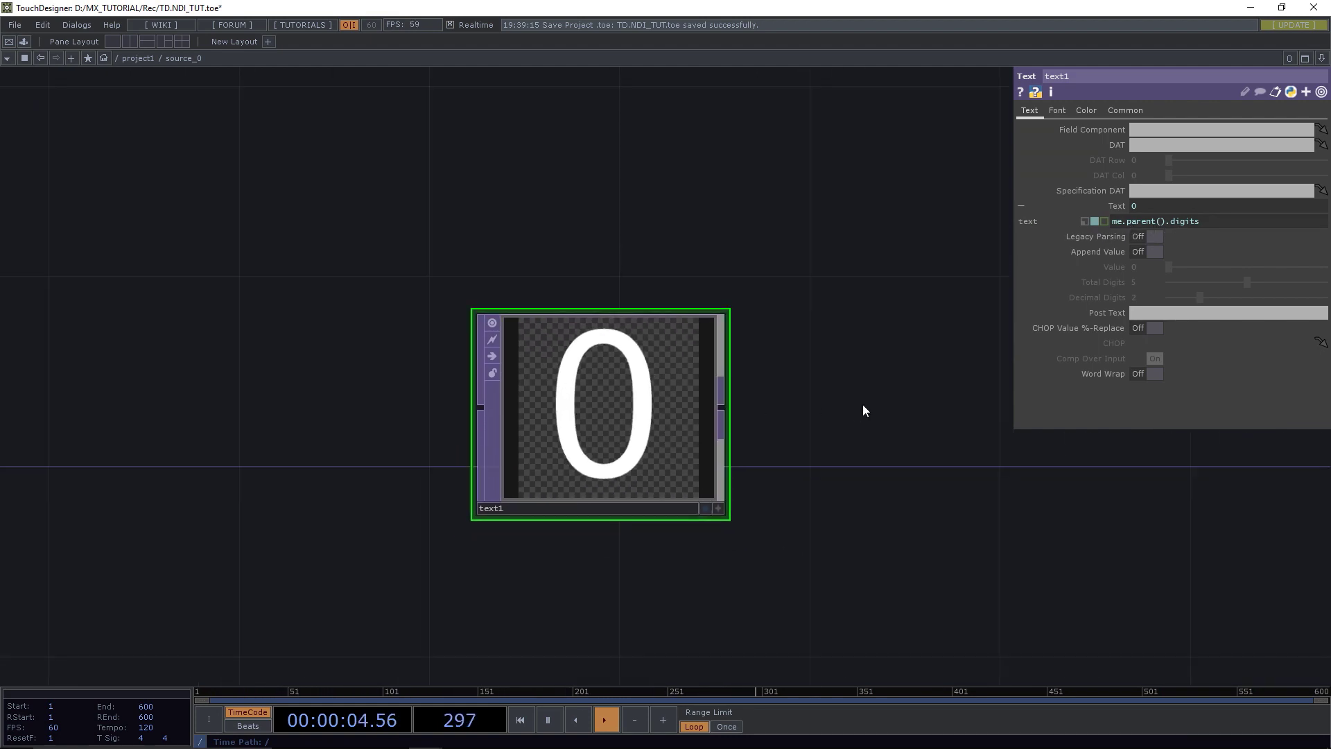
left_click_drag(863, 405, 651, 367)
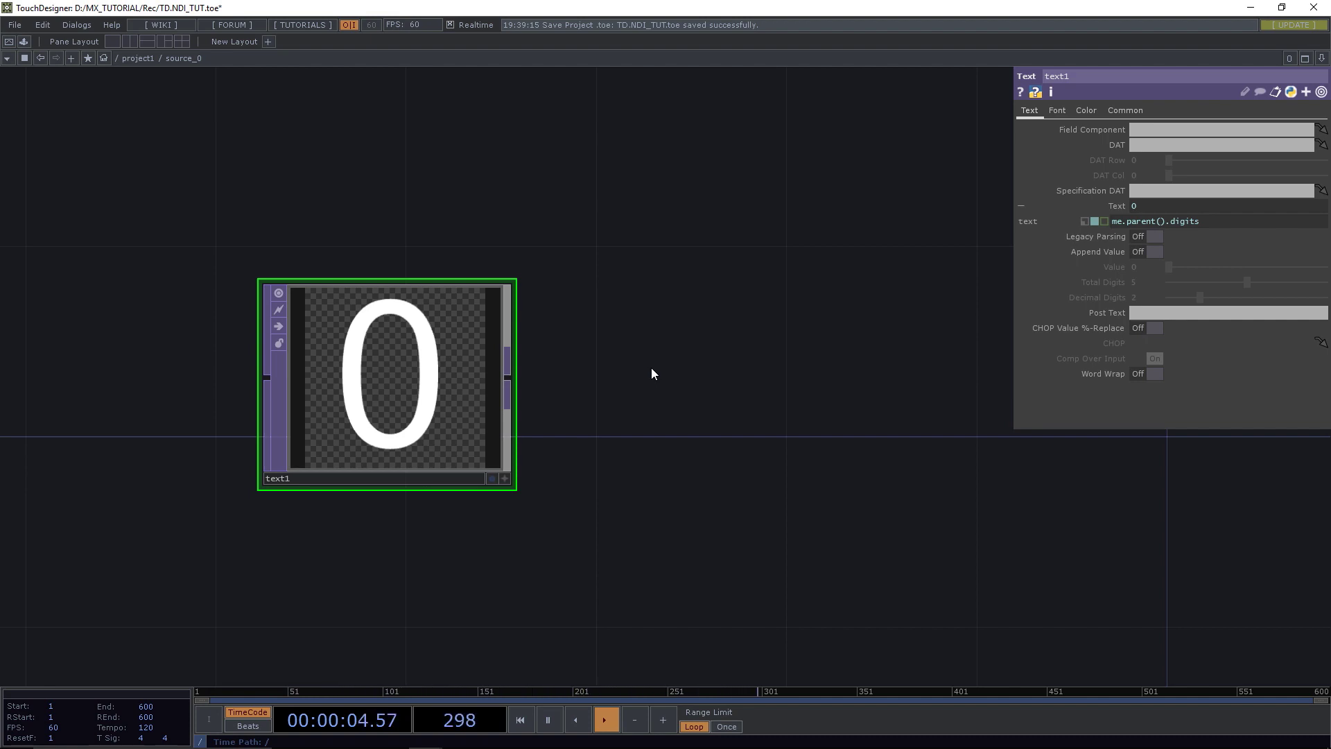
left_click_drag(668, 356, 623, 403)
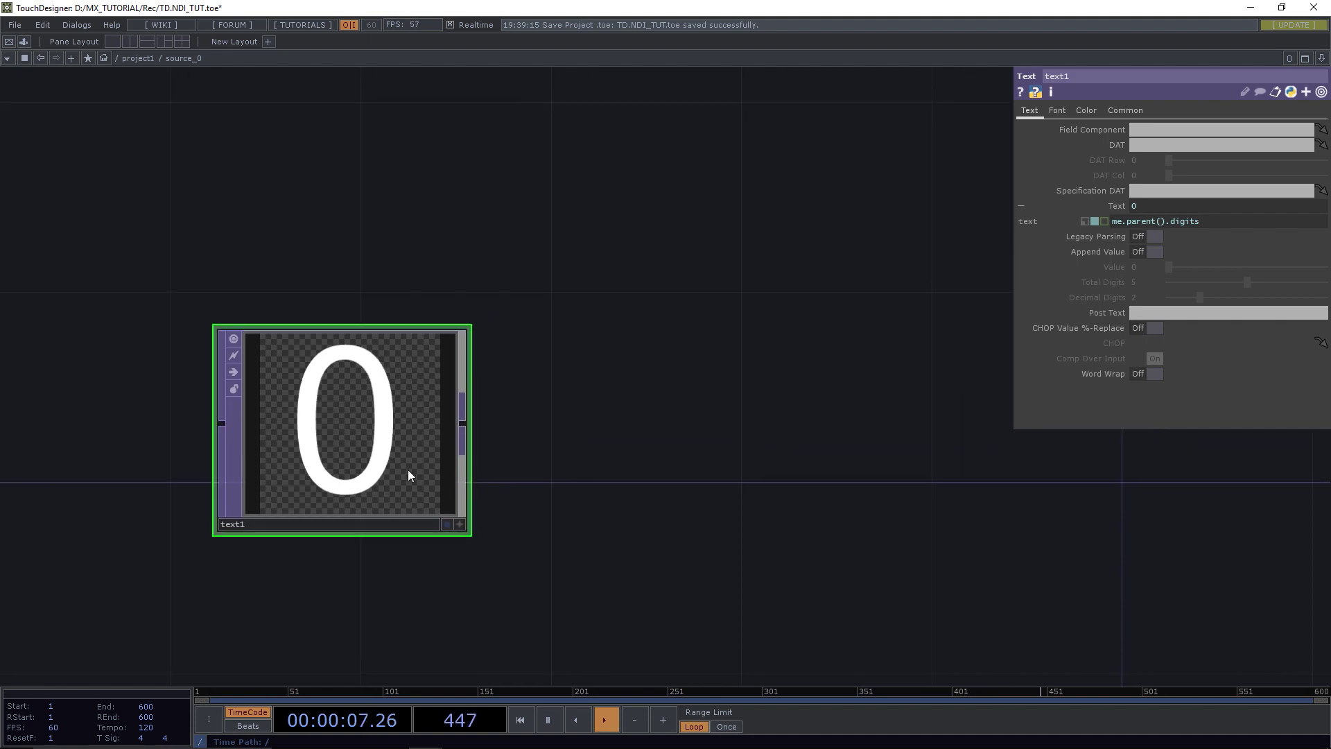
left_click(1115, 113)
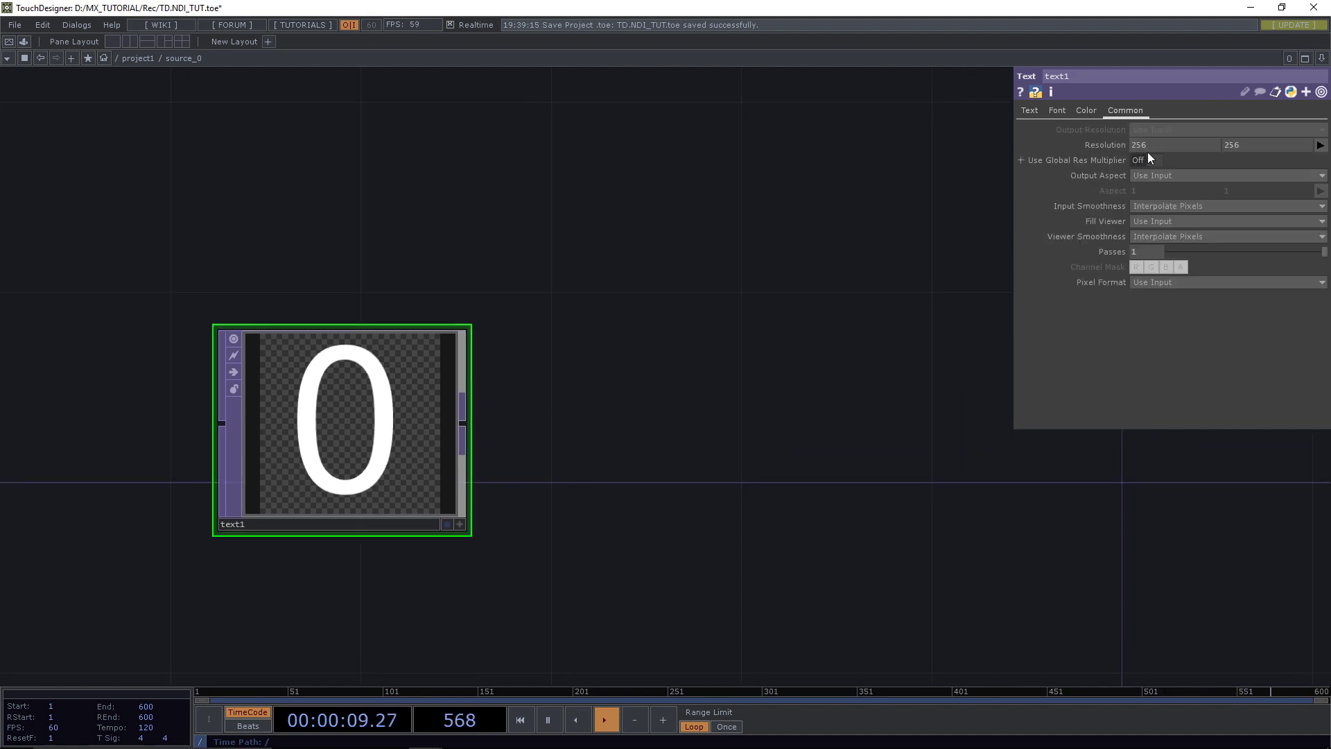
left_click(1321, 146)
left_click(1300, 208)
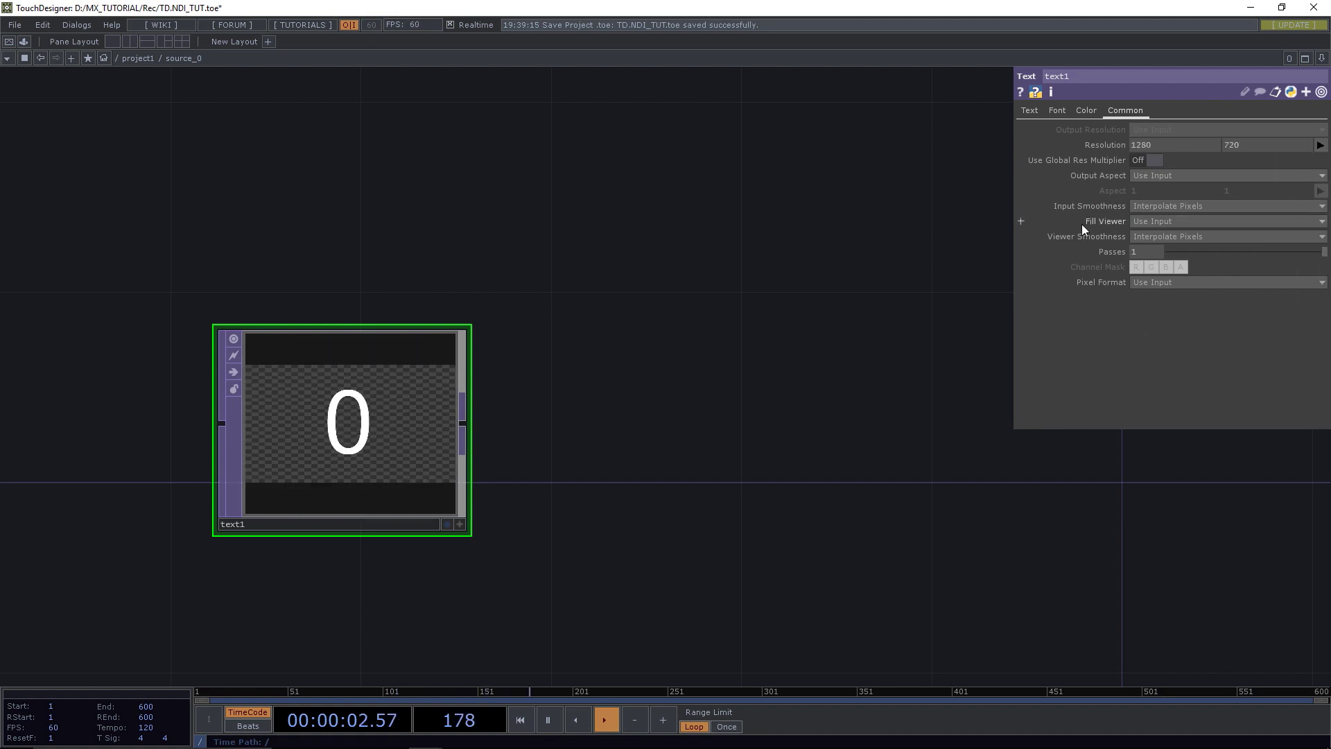
Shift the Text TOP slightly down and left in the network and set its font color to the orange swatch.
left_click(1057, 111)
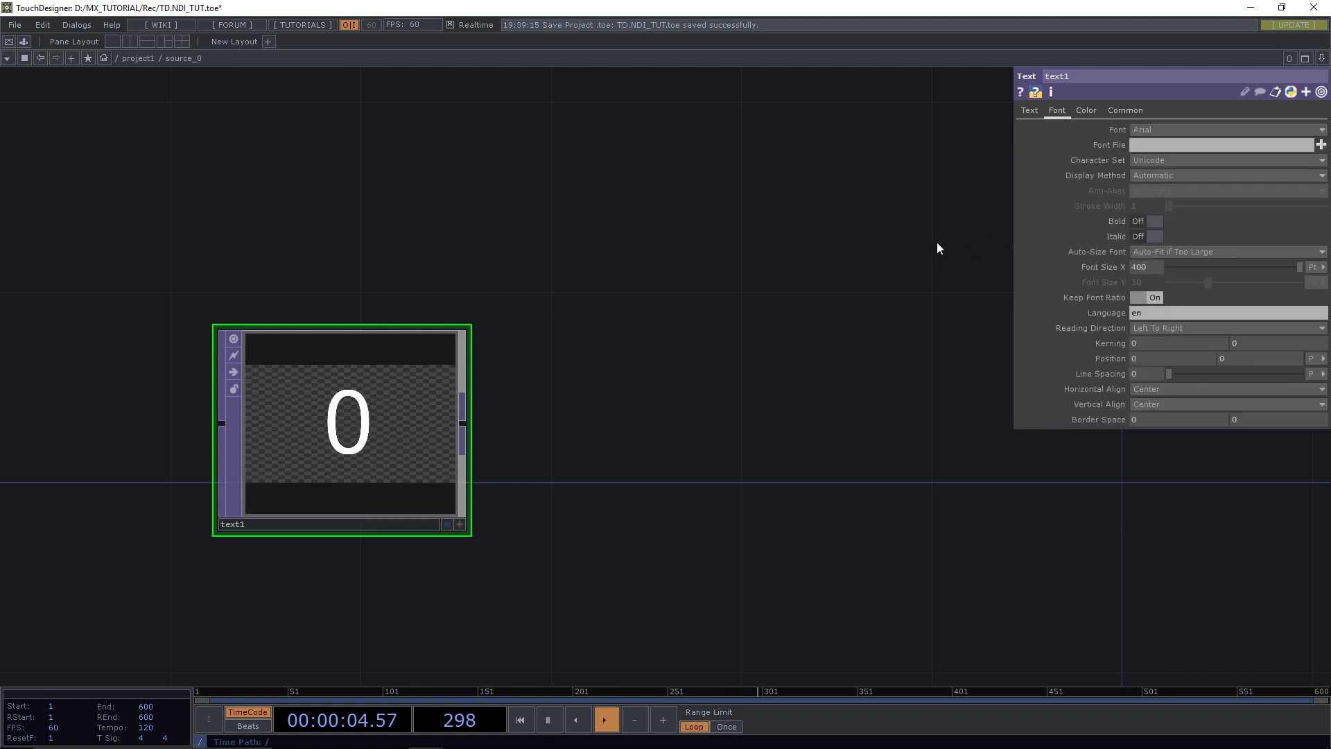
left_click_drag(780, 287, 794, 264)
left_click(1087, 112)
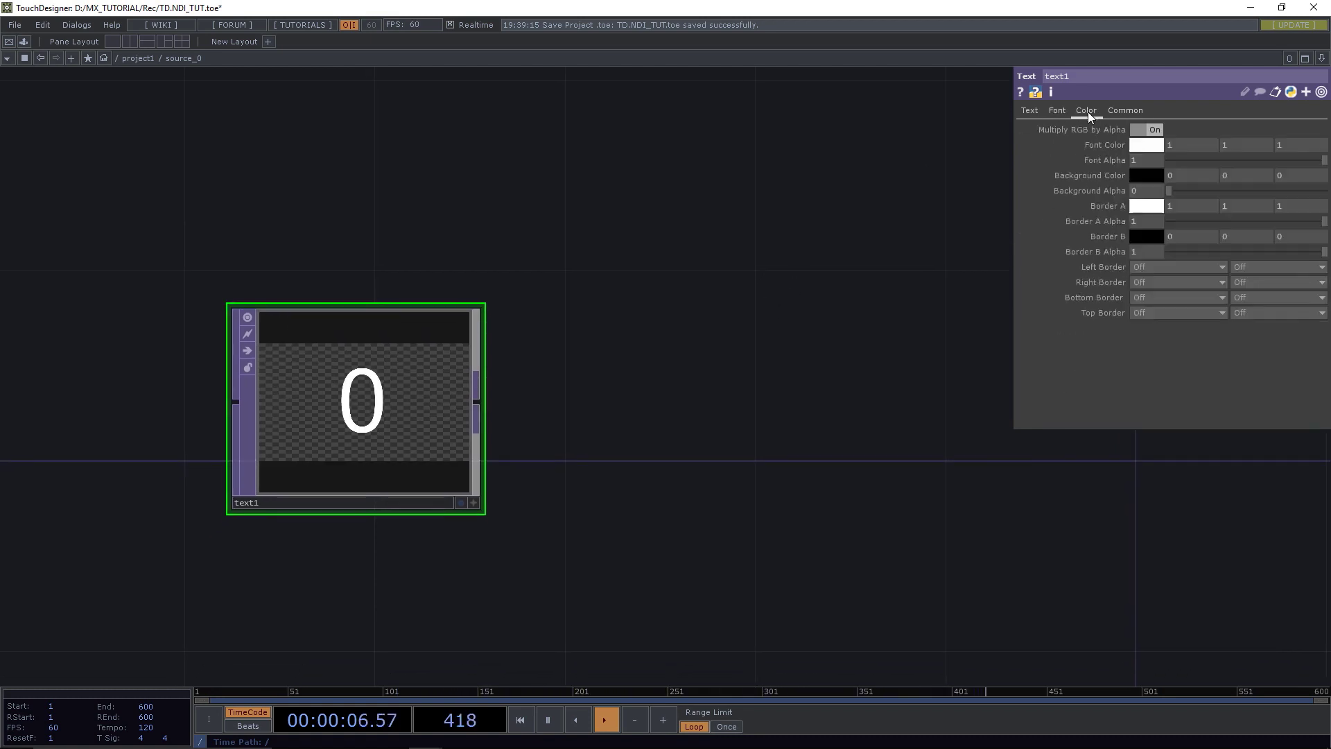
left_click_drag(387, 383, 316, 420)
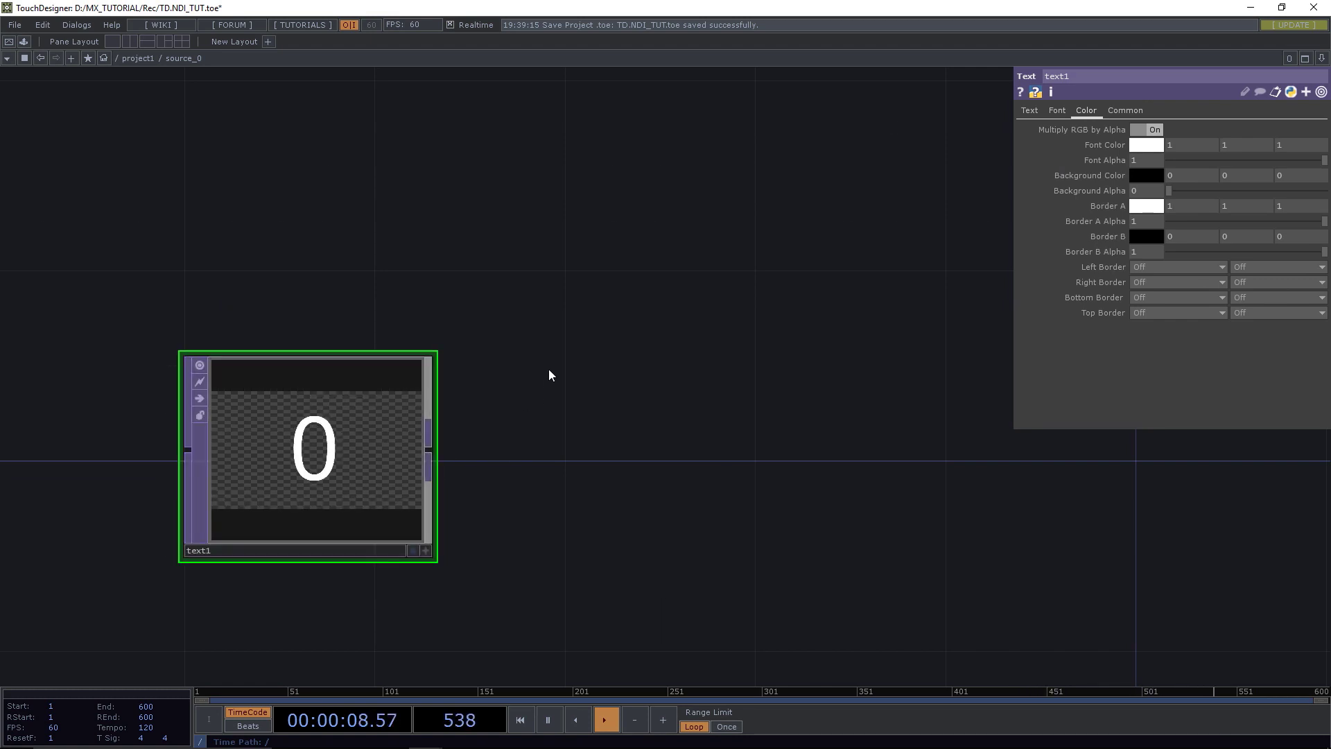
left_click_drag(550, 374, 590, 344)
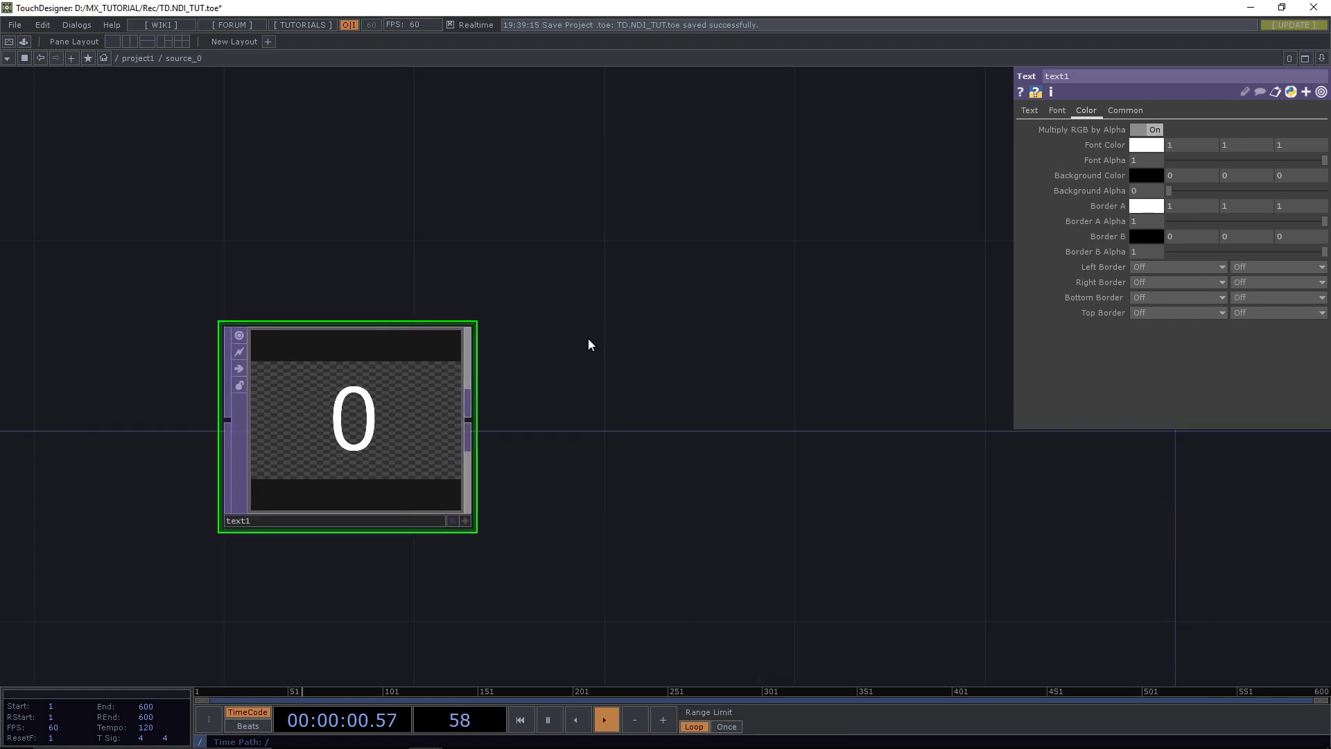
left_click(1141, 144)
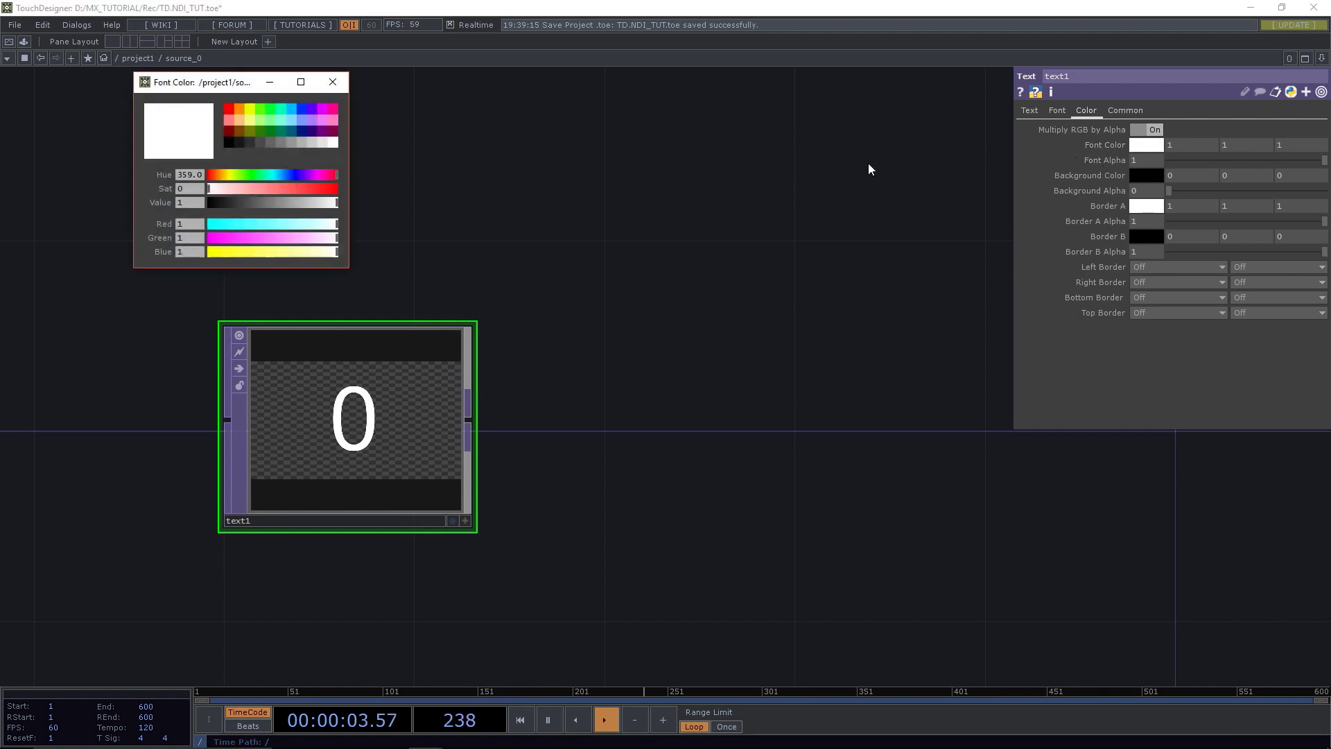
left_click(239, 108)
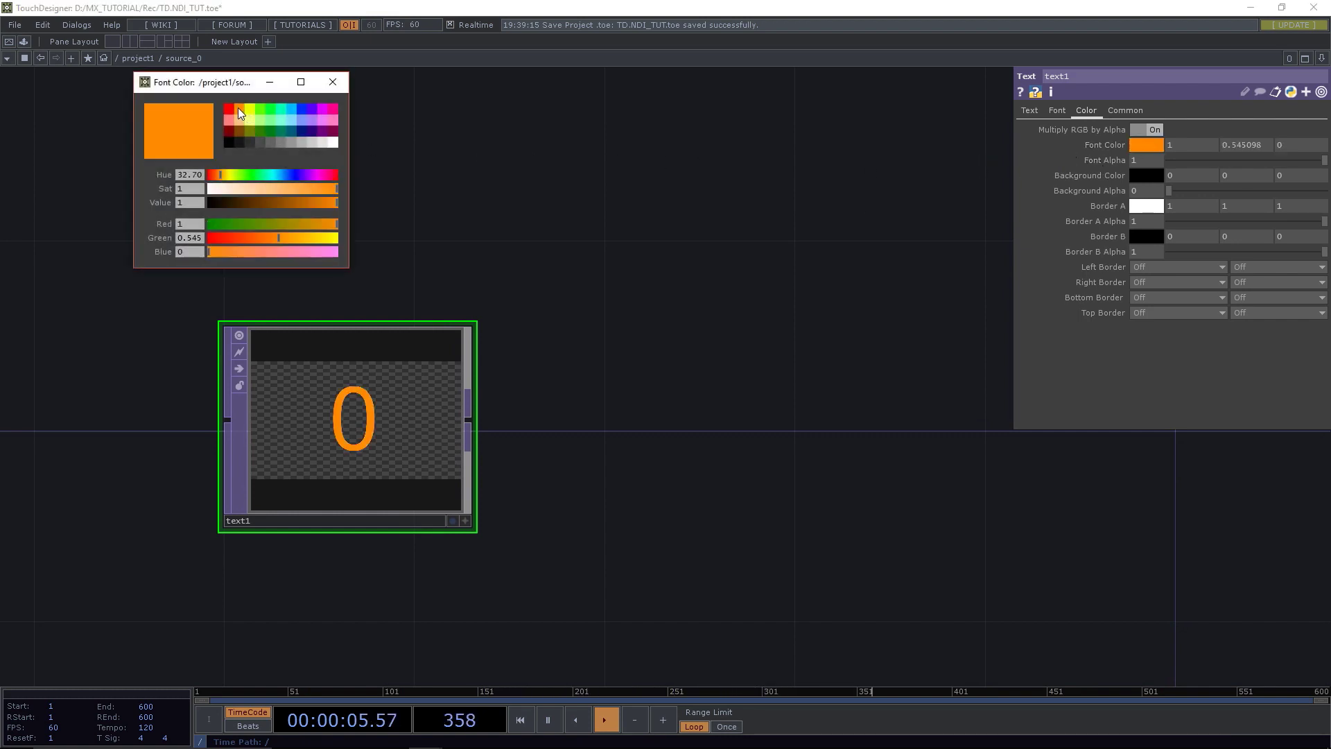
left_click(334, 85)
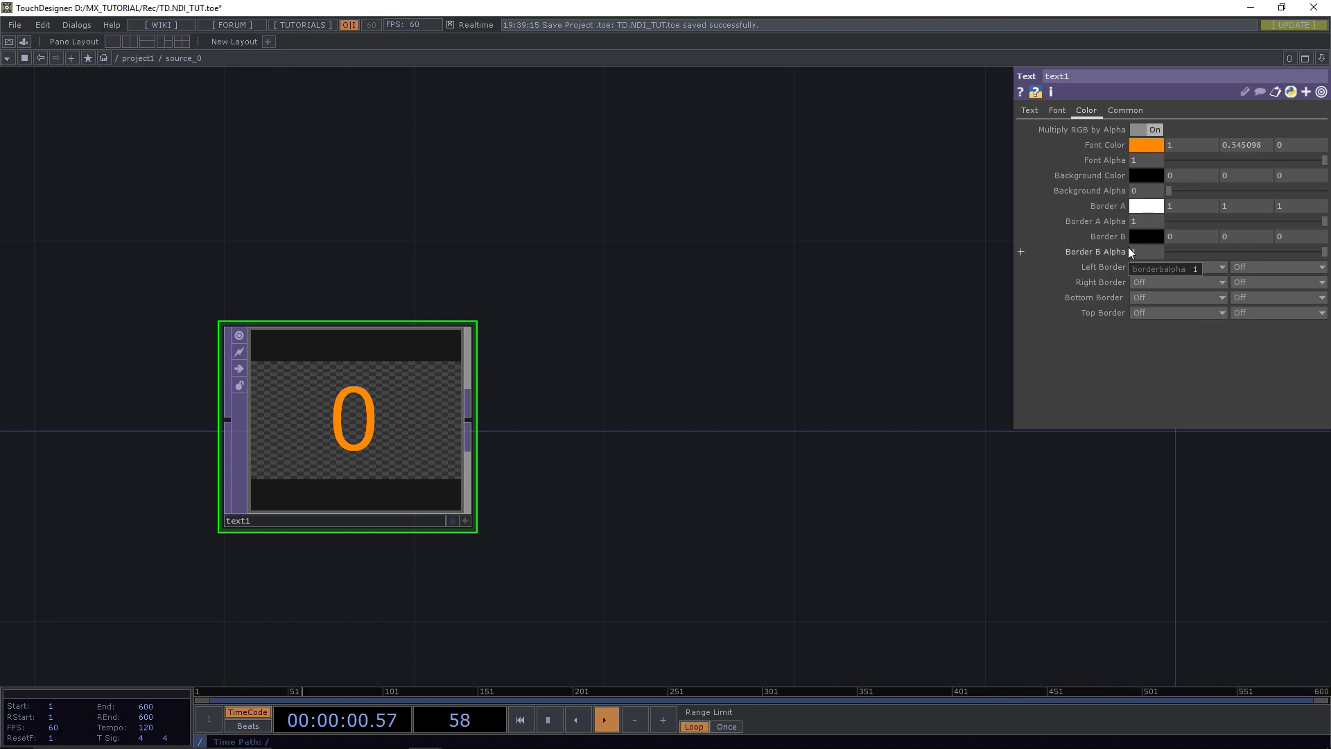
Raise the Text TOP's background alpha to 1 and drive its red background channel with the expression me.parent().digits/32.
left_click(1055, 177)
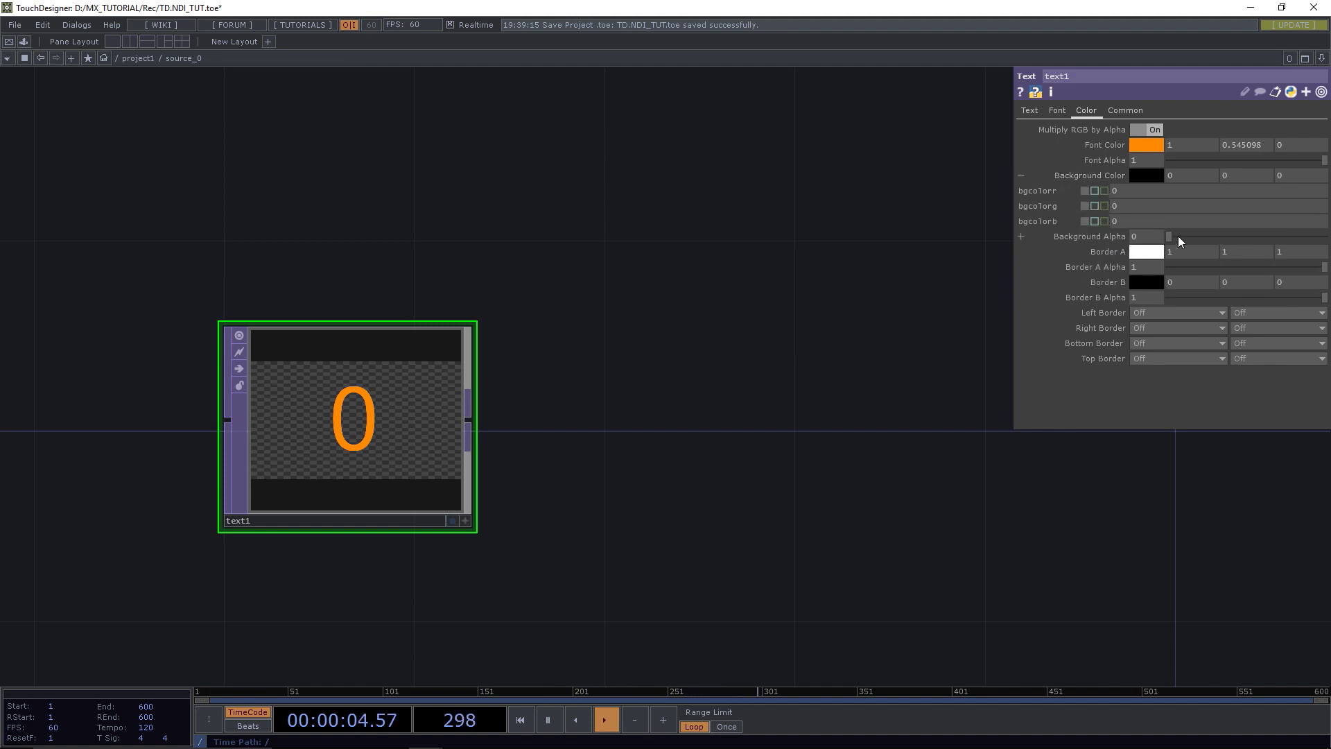
left_click_drag(1179, 237, 1327, 255)
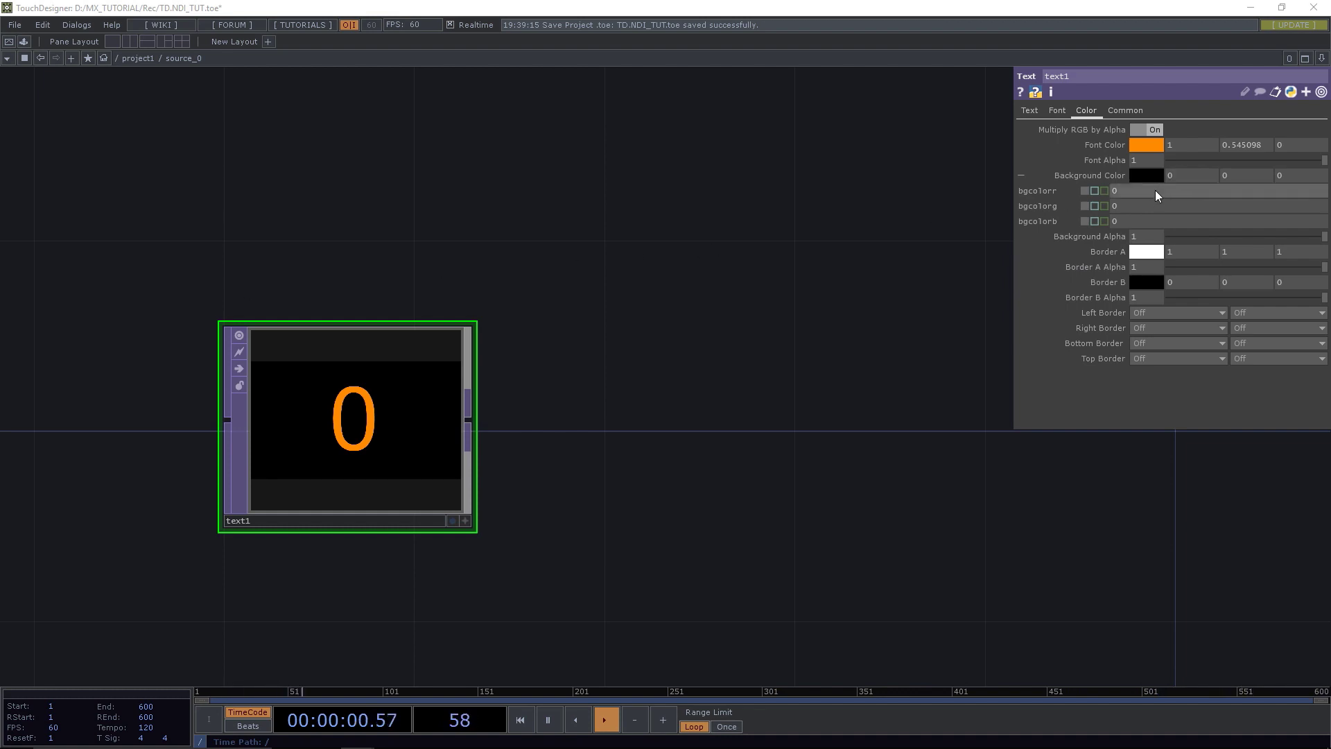
left_click(1096, 192)
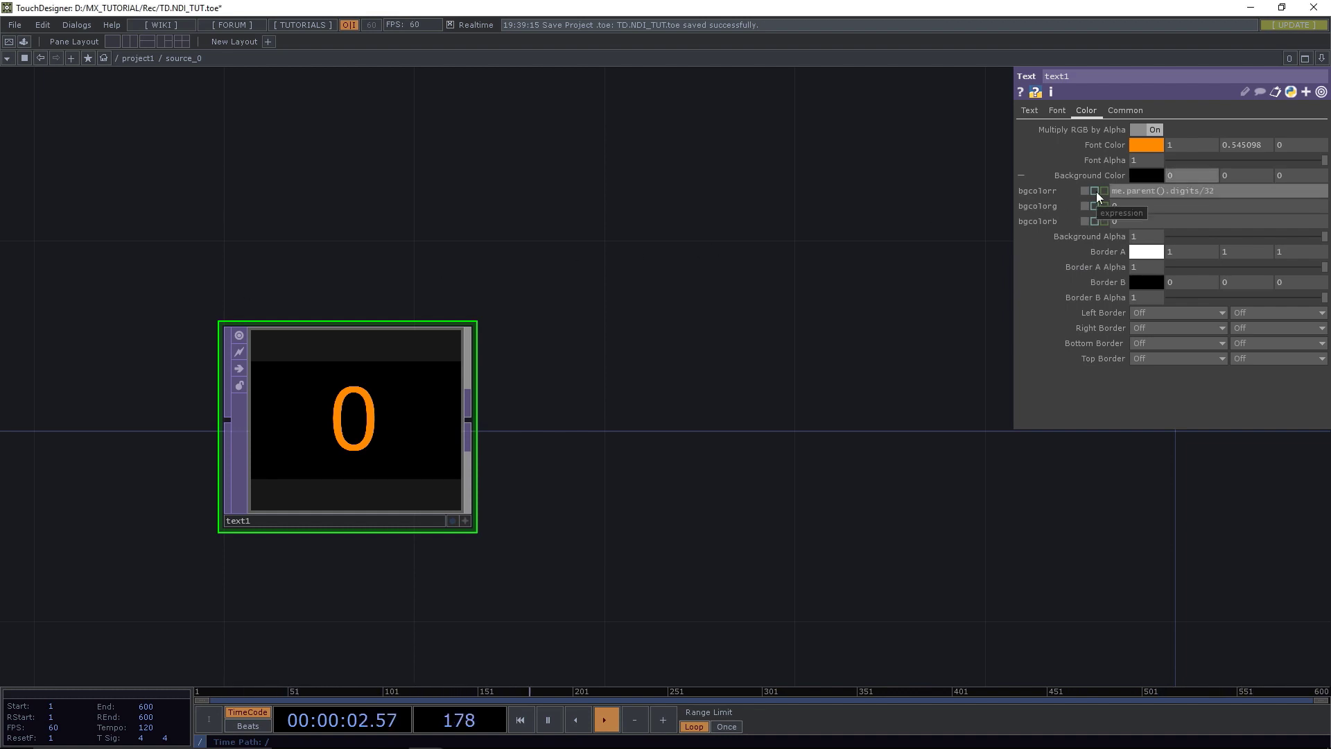
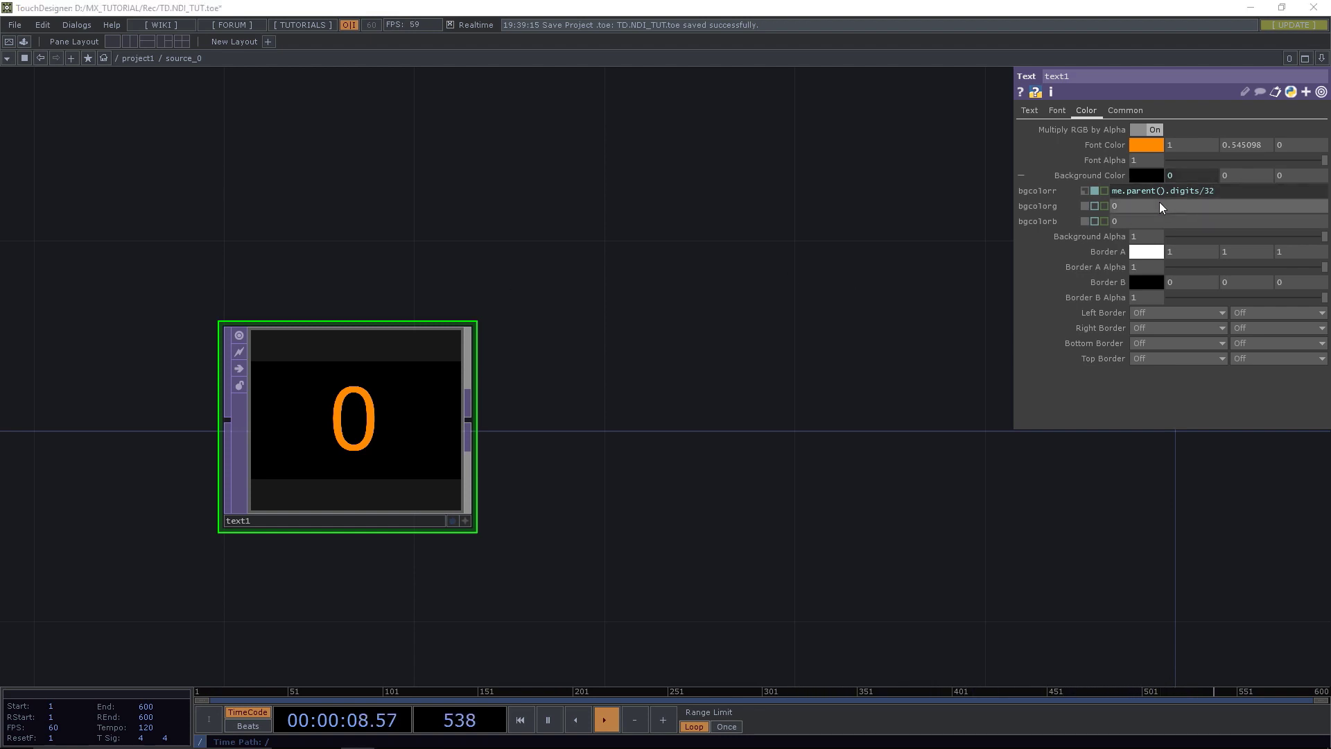
Drive the green and blue background color channels with the expression me.par.bgcolorr.
left_click(1094, 210)
type("me.par.bgcolorr")
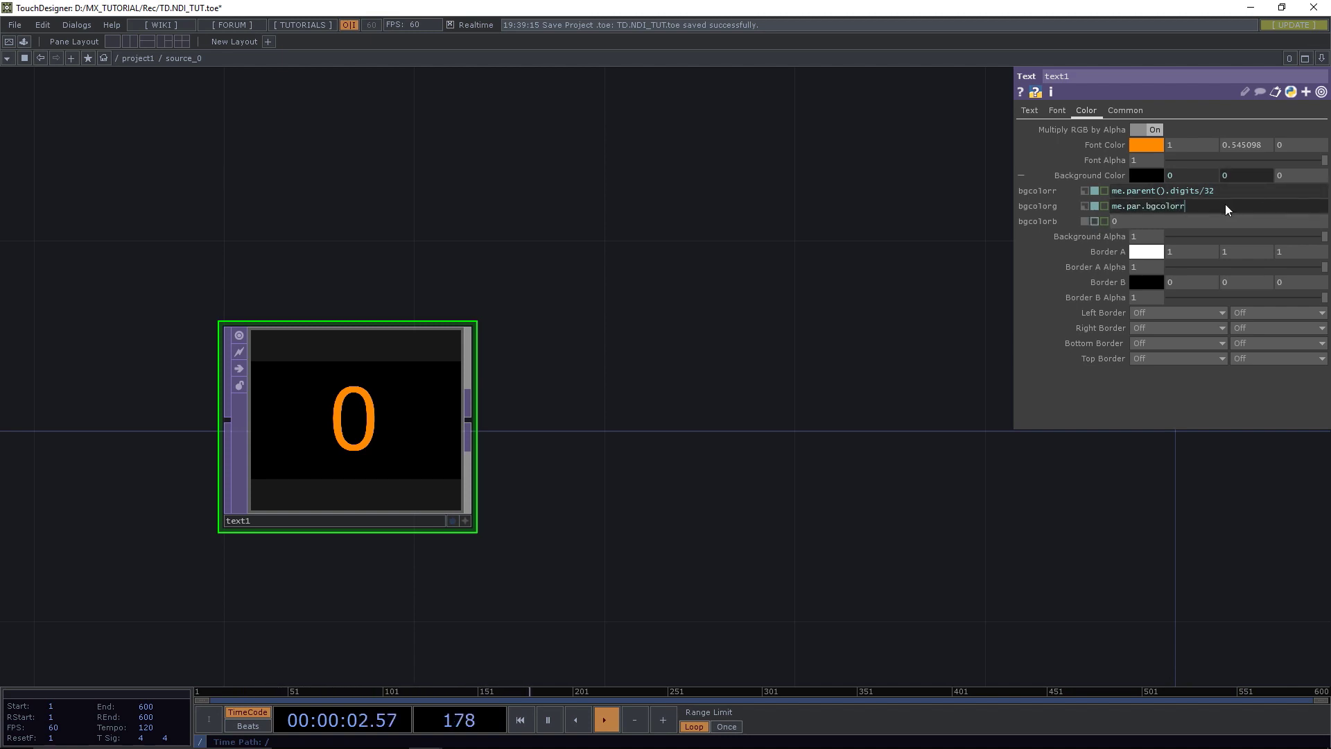
left_click_drag(1225, 204, 972, 205)
type("me.par.bgcolorr")
key("Return")
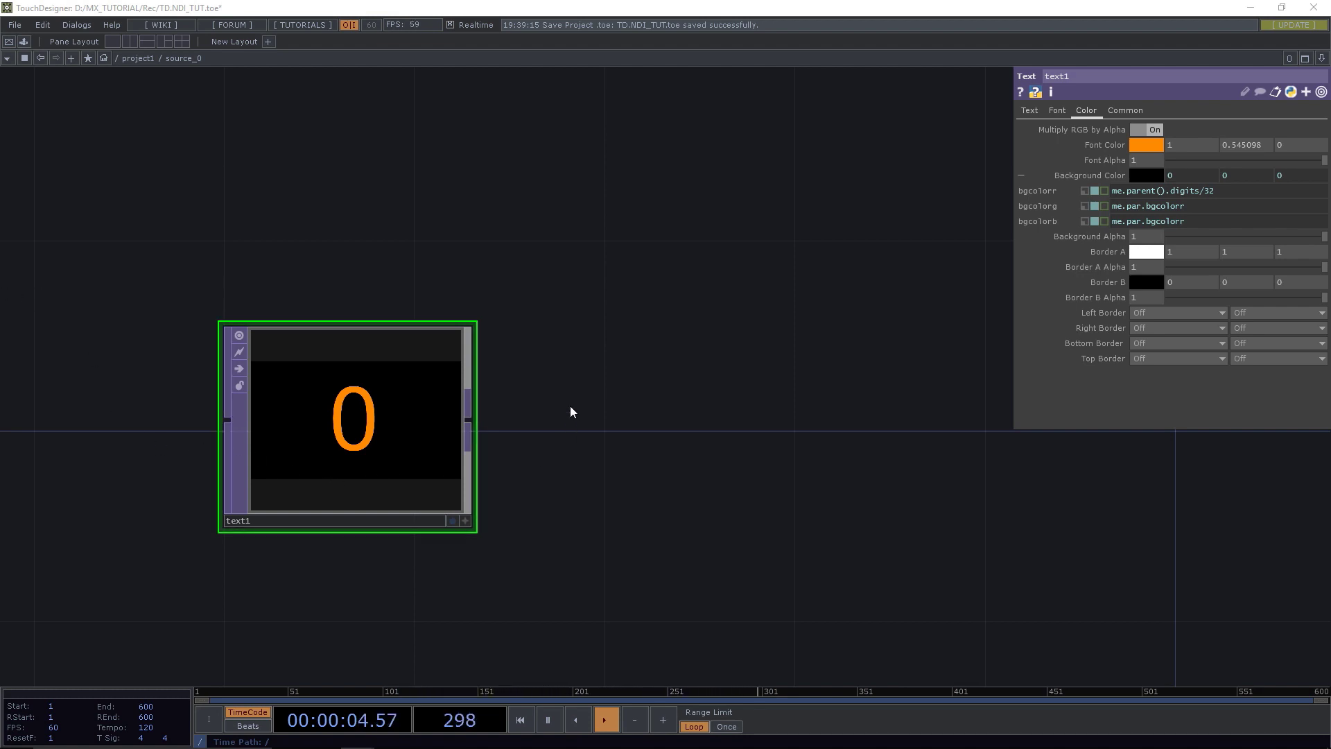
scroll(735, 346, "down", 4)
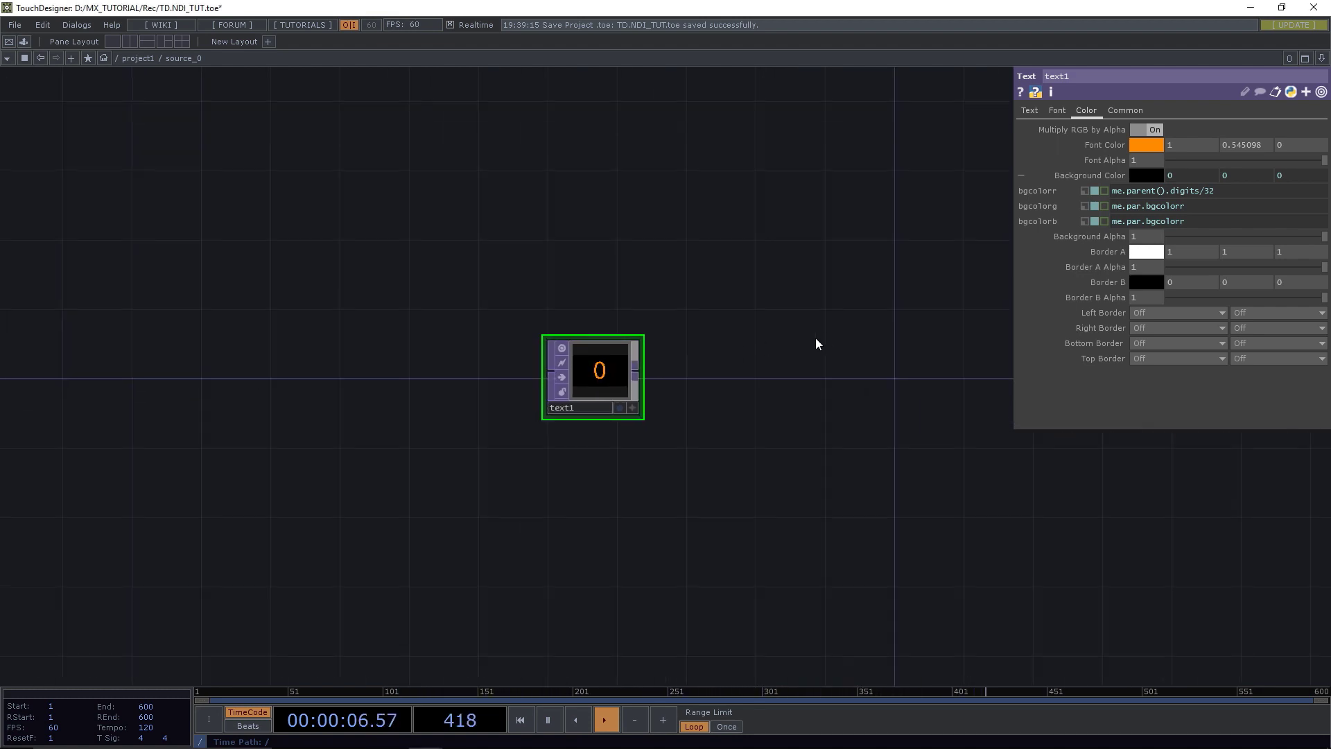
Add an In TOP to the source container's network, fed by the numbered Text TOP.
left_click_drag(816, 344, 493, 379)
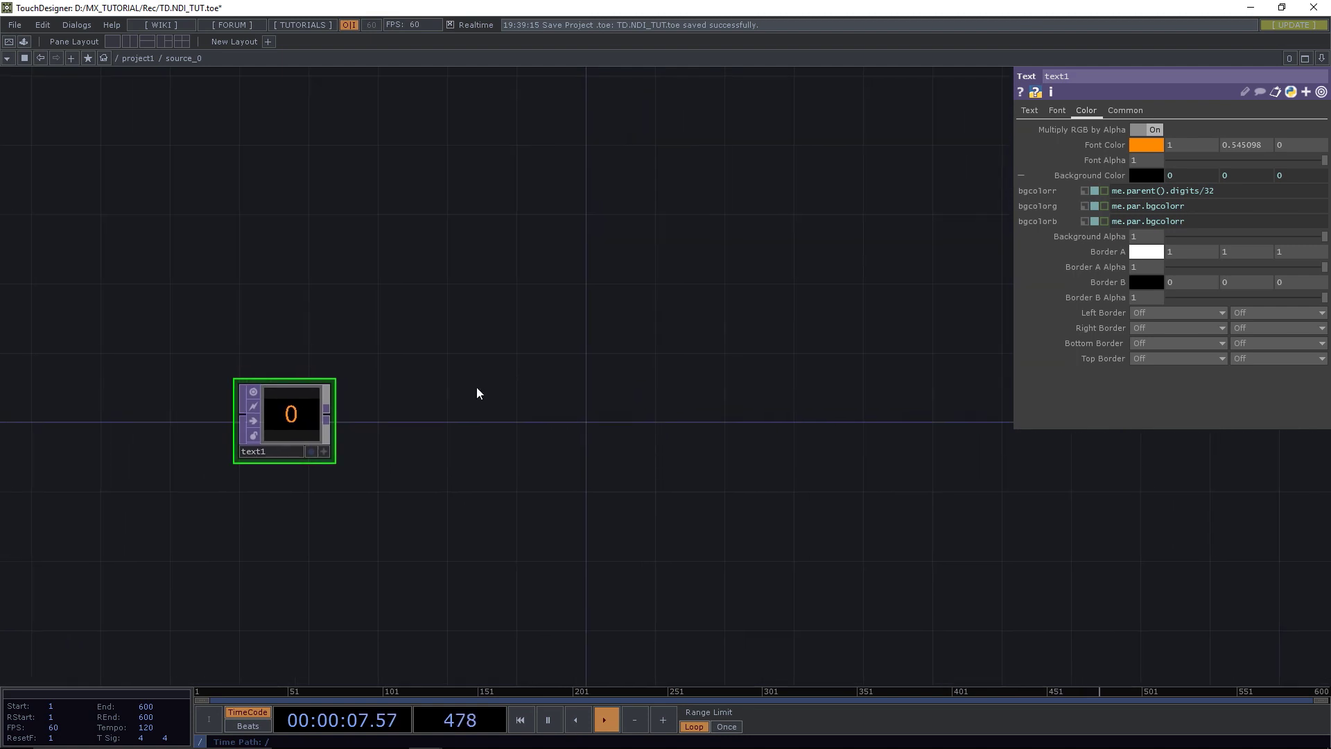
left_click(327, 415)
left_click(519, 323)
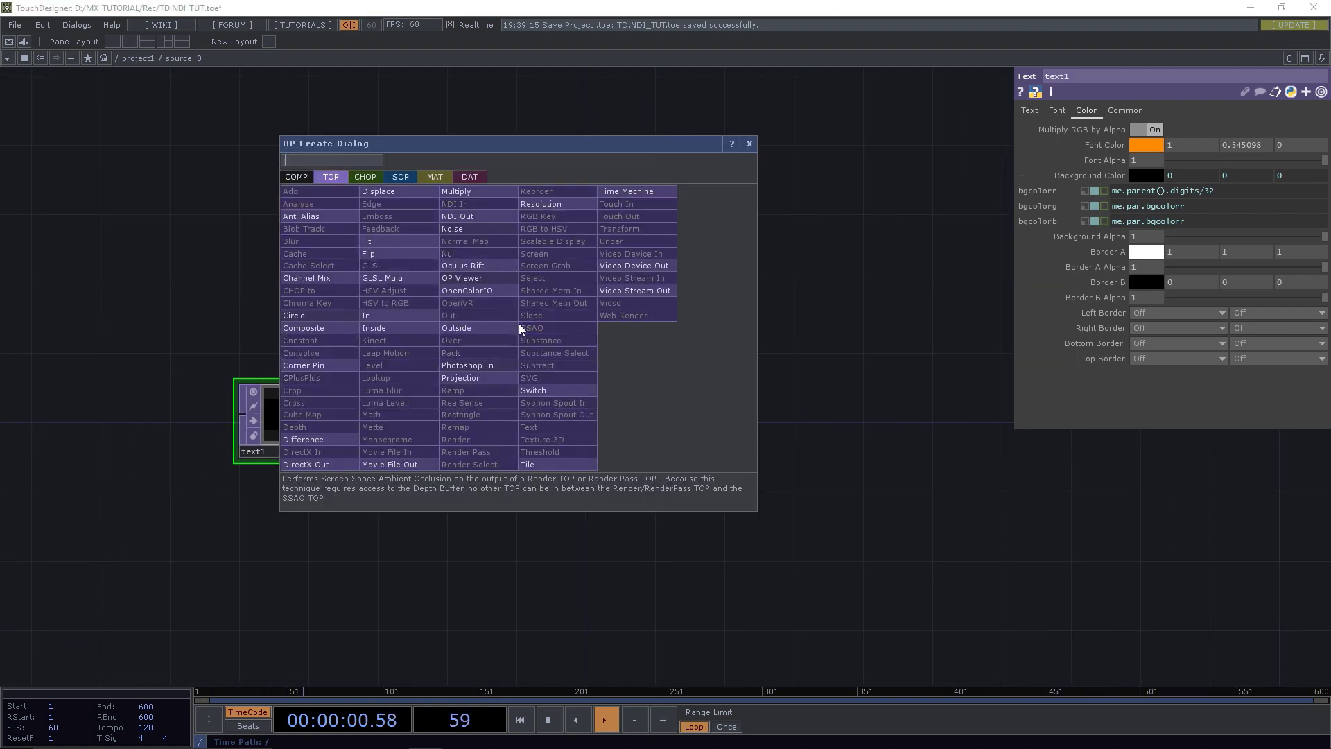
left_click(407, 318)
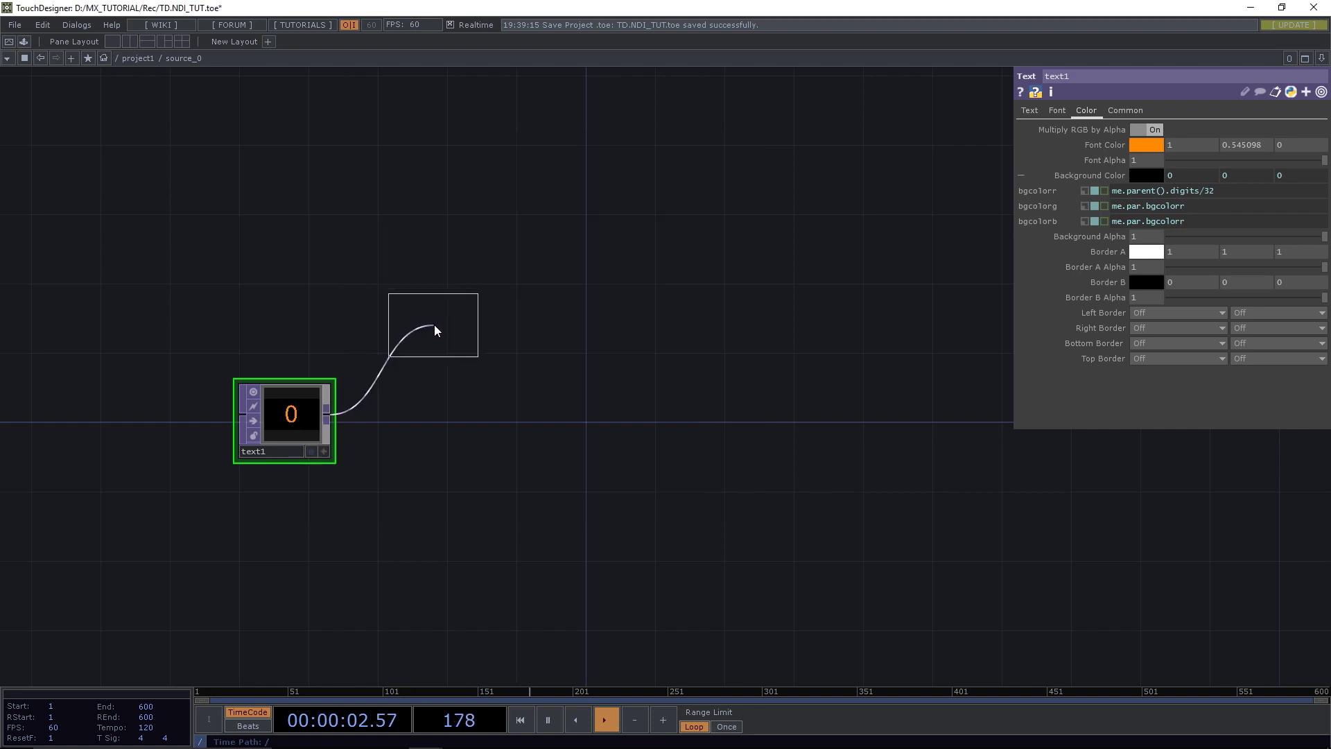
left_click(444, 316)
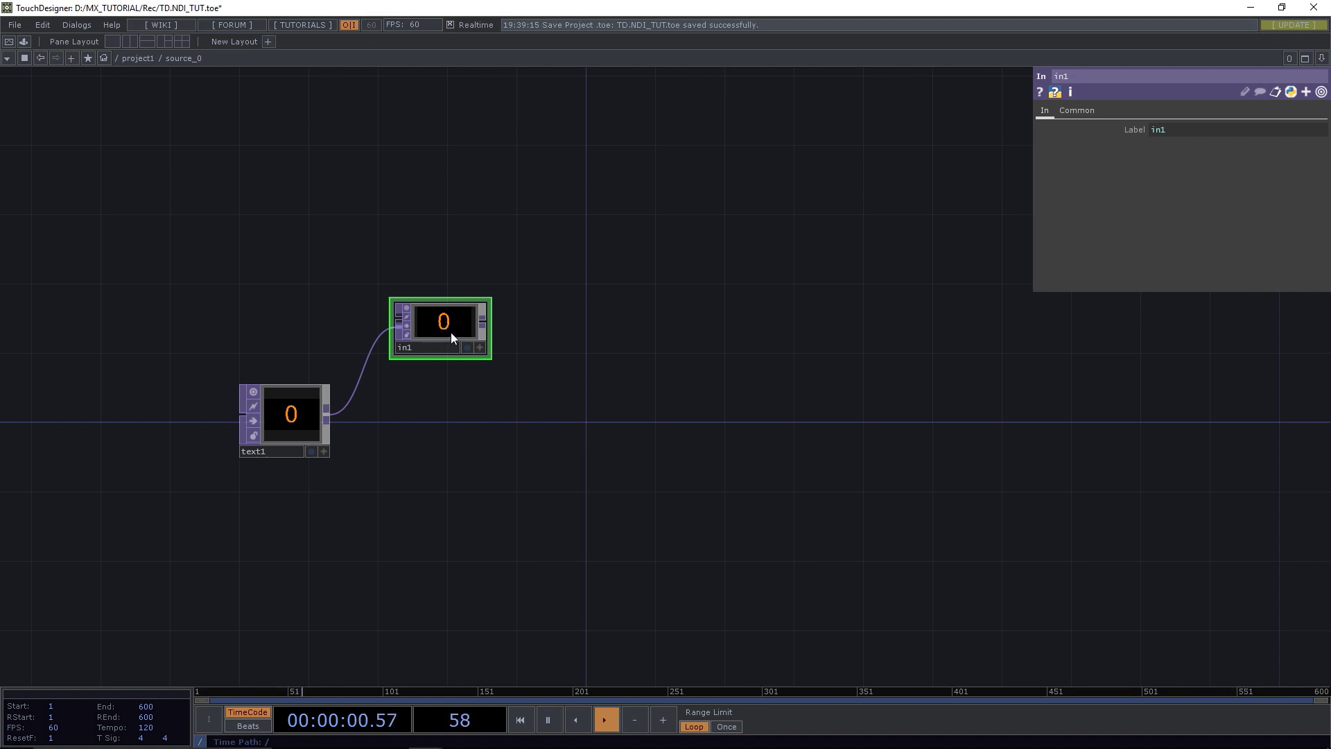
Add a Fit TOP after the In TOP, wired to its output.
left_click(483, 321)
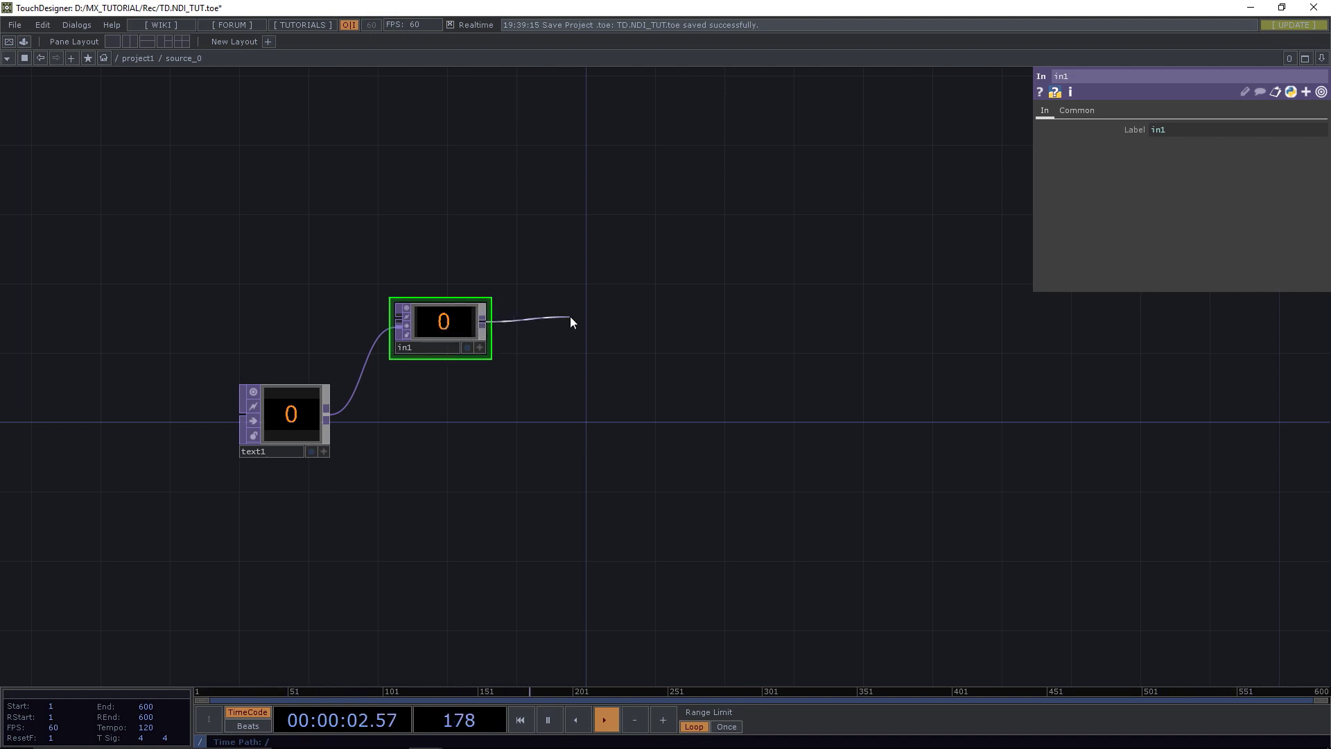
left_click(570, 316)
type("fit")
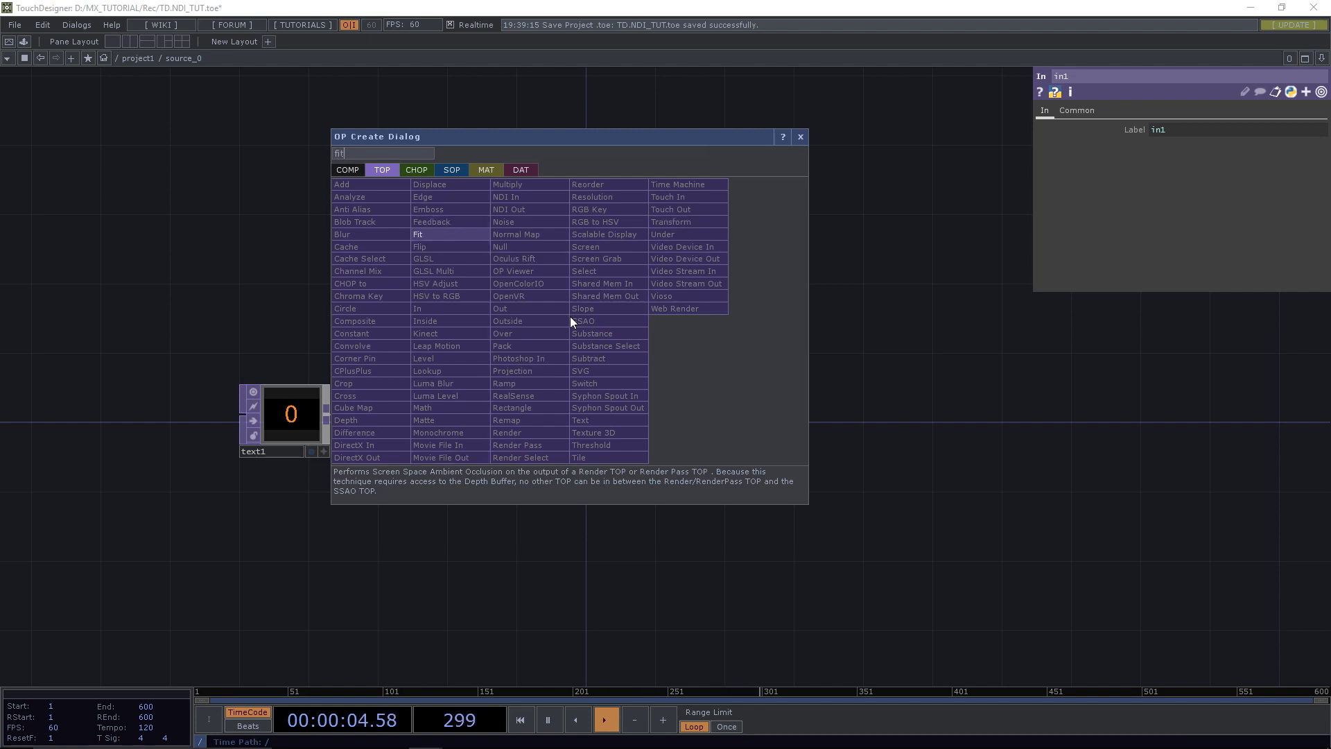
left_click(444, 236)
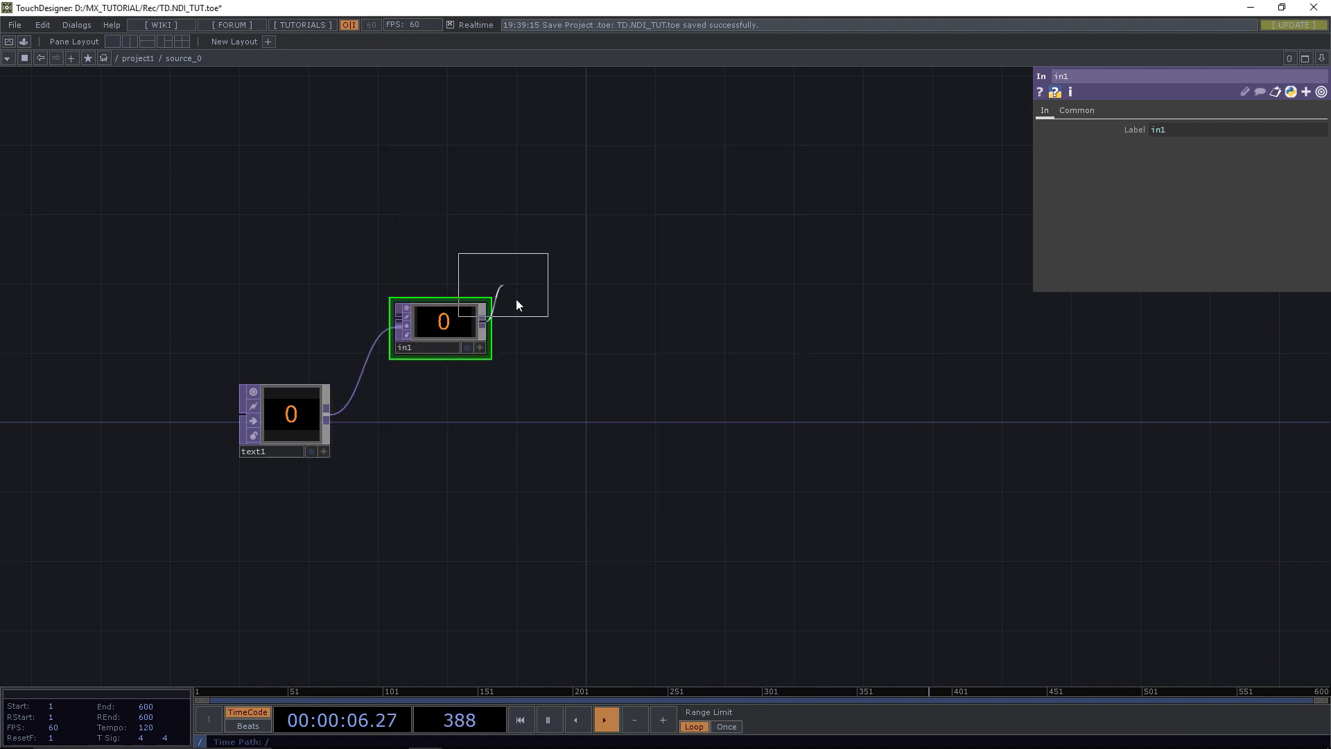
left_click(580, 326)
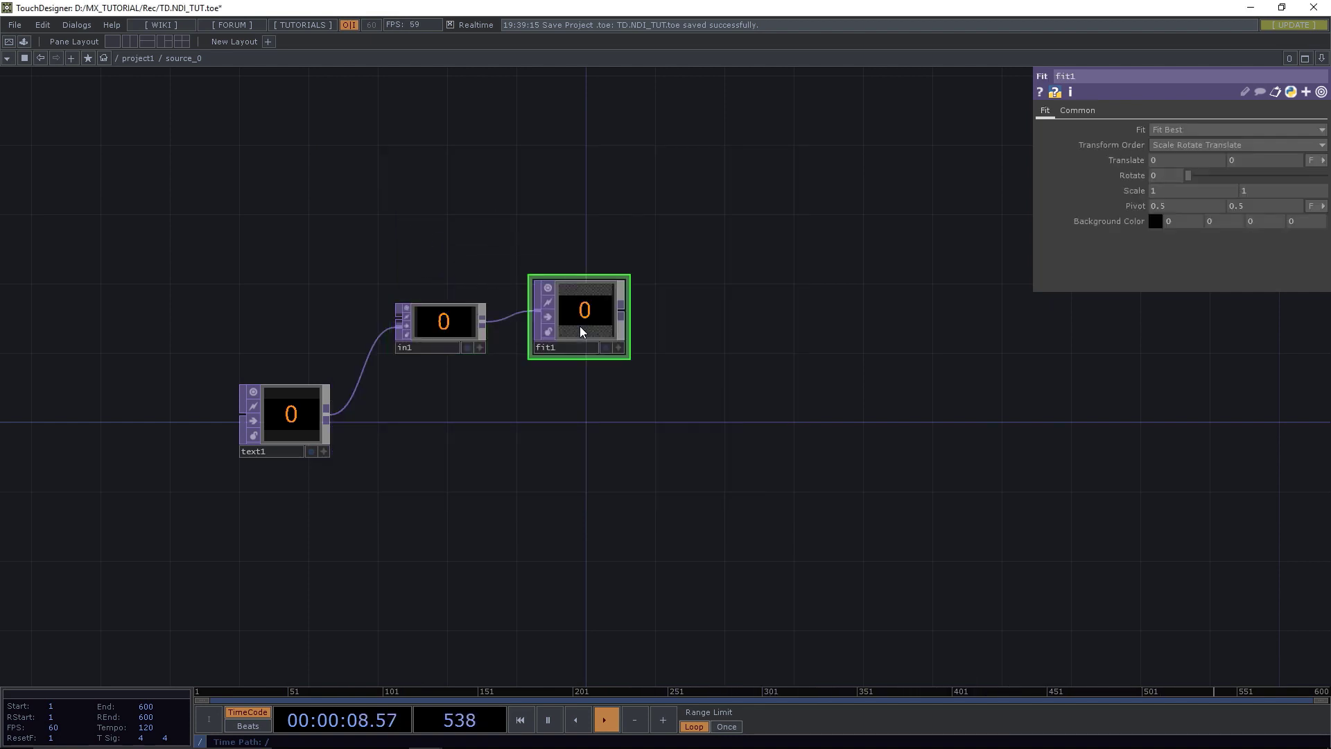
mouse_move(580, 326)
left_mouse_down()
mouse_move(597, 343)
mouse_move(582, 326)
left_mouse_up()
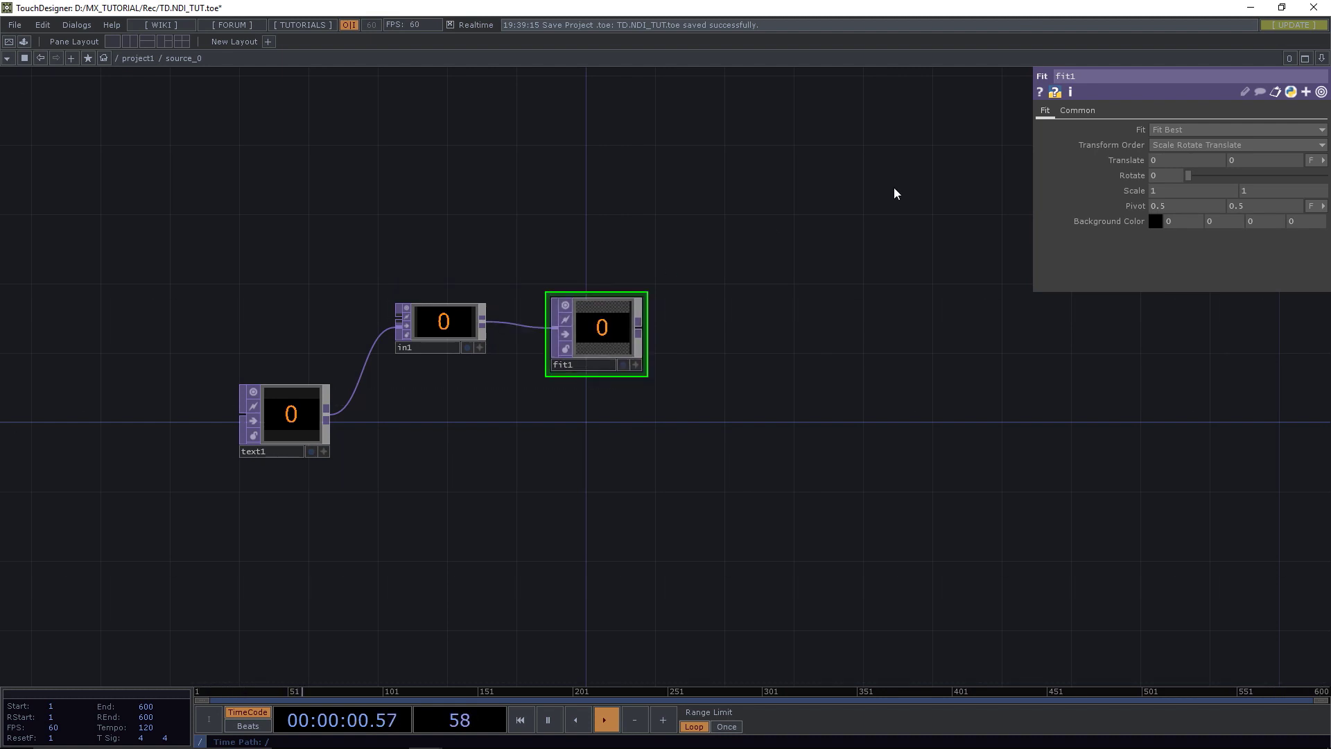
Set the Fit TOP to Fit Vertical with a custom output resolution of 1280 by 720.
left_click(1174, 130)
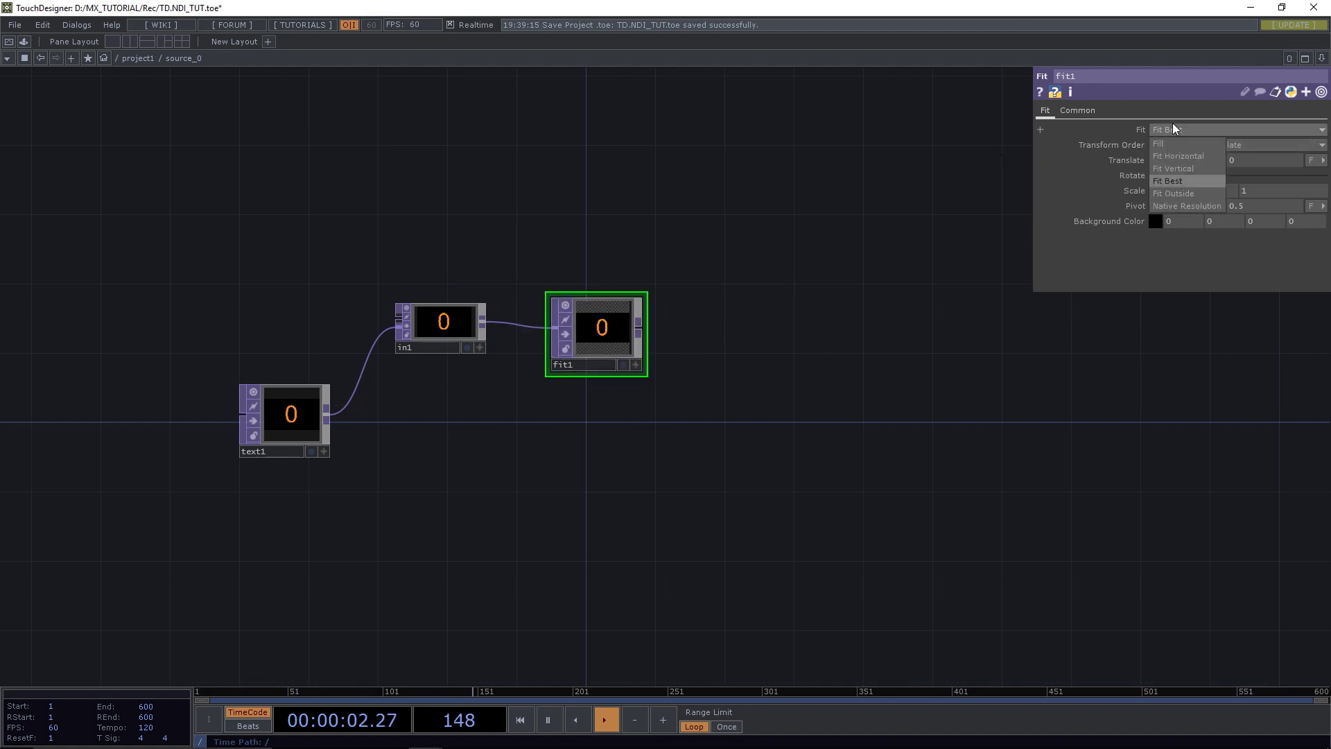
left_click(1186, 166)
left_click(1081, 111)
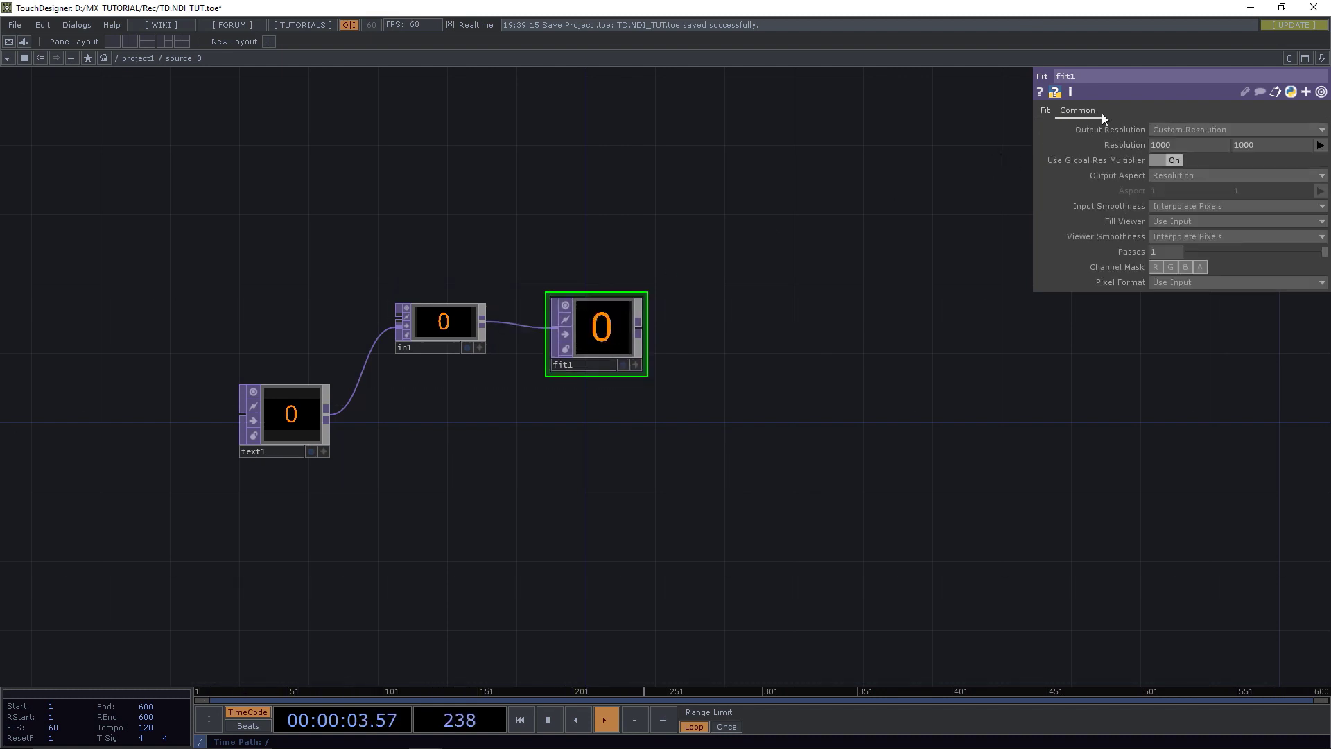
left_click(1320, 146)
left_click(1298, 210)
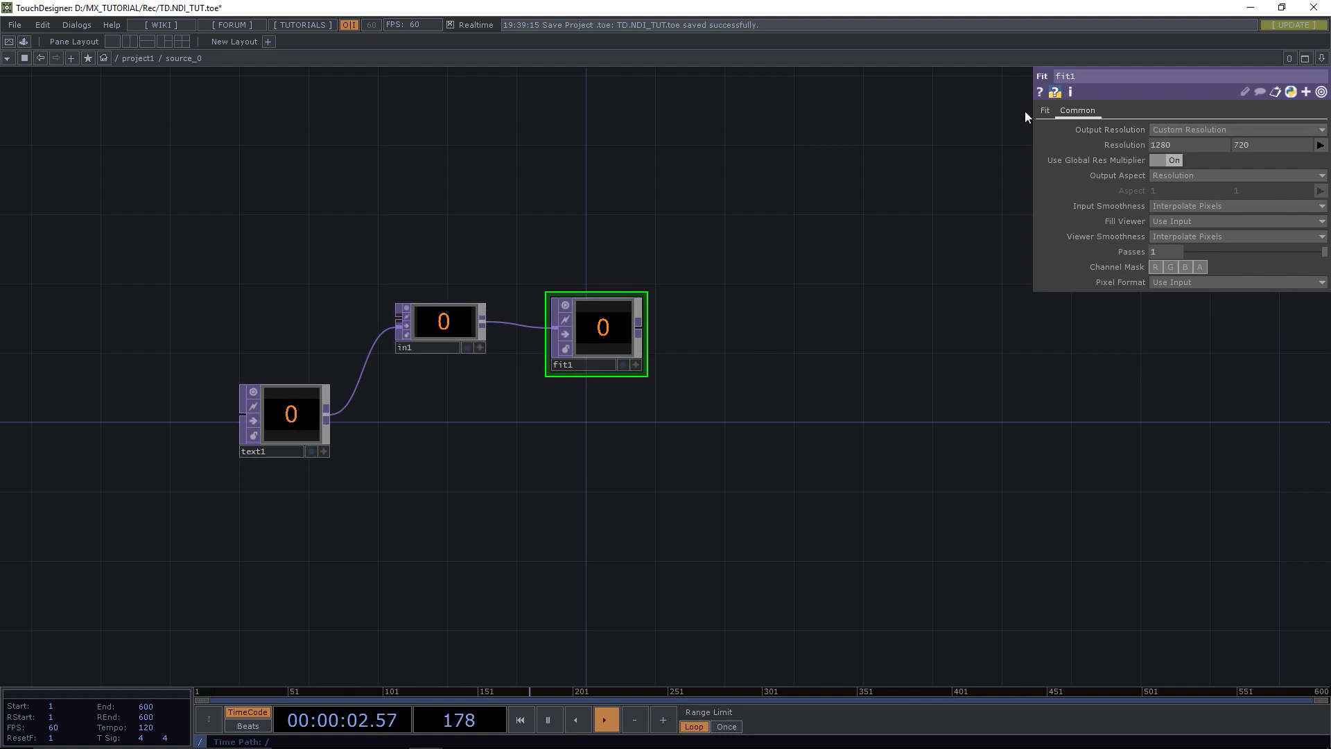
left_click(1046, 109)
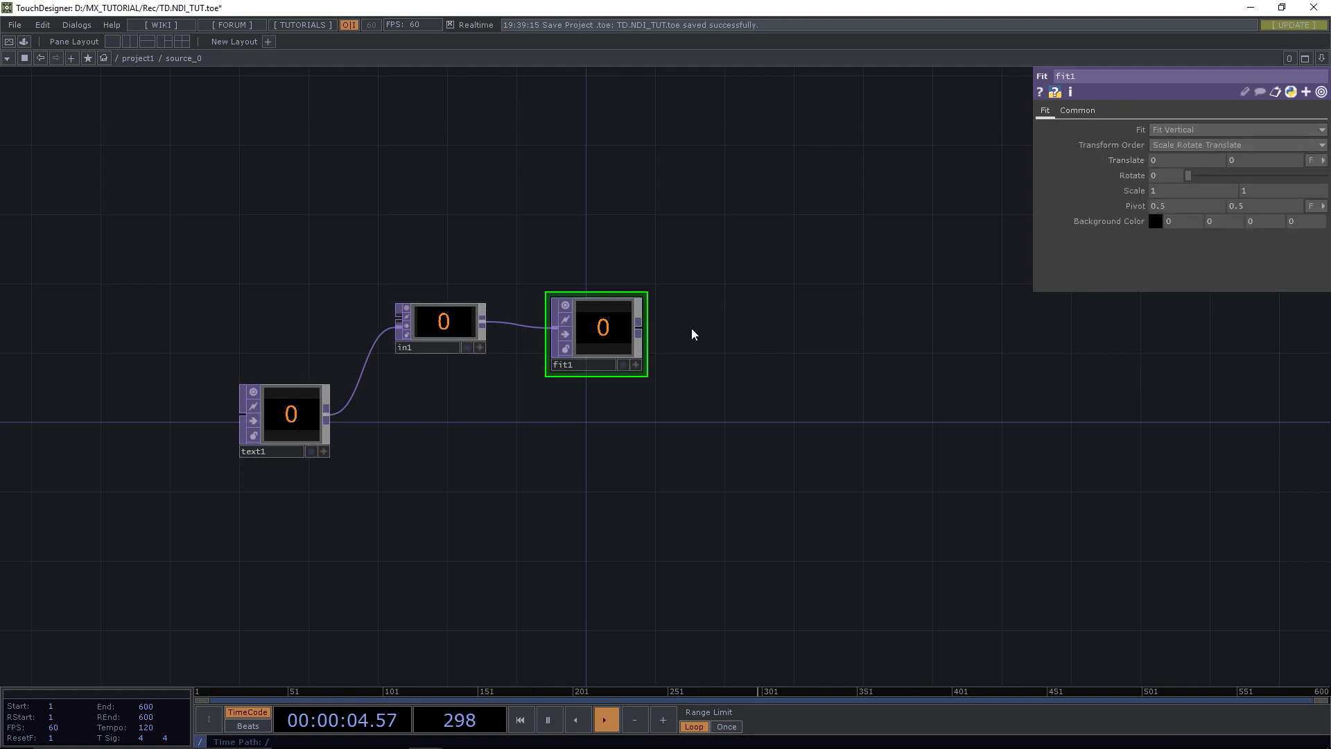
Add an Out TOP wired to the Fit TOP's output.
left_click_drag(772, 363, 568, 362)
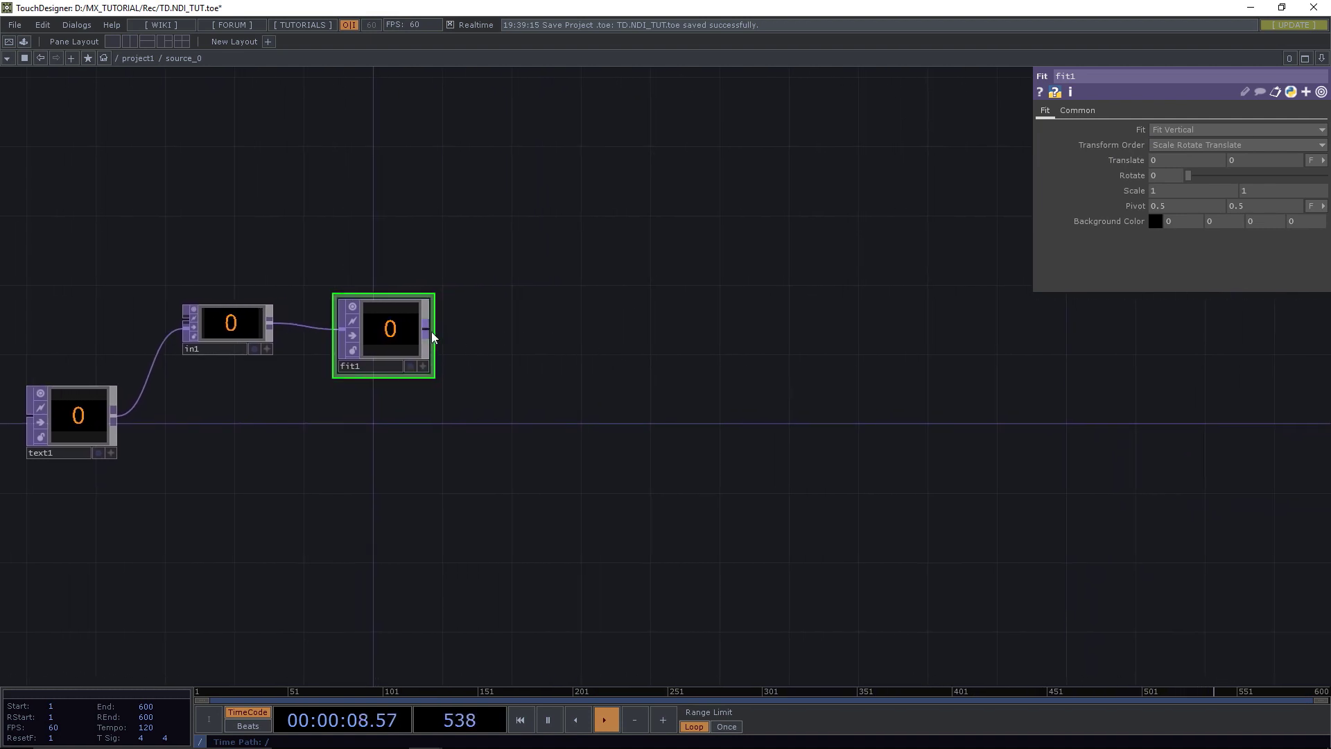
left_click_drag(426, 330, 608, 337)
type("o")
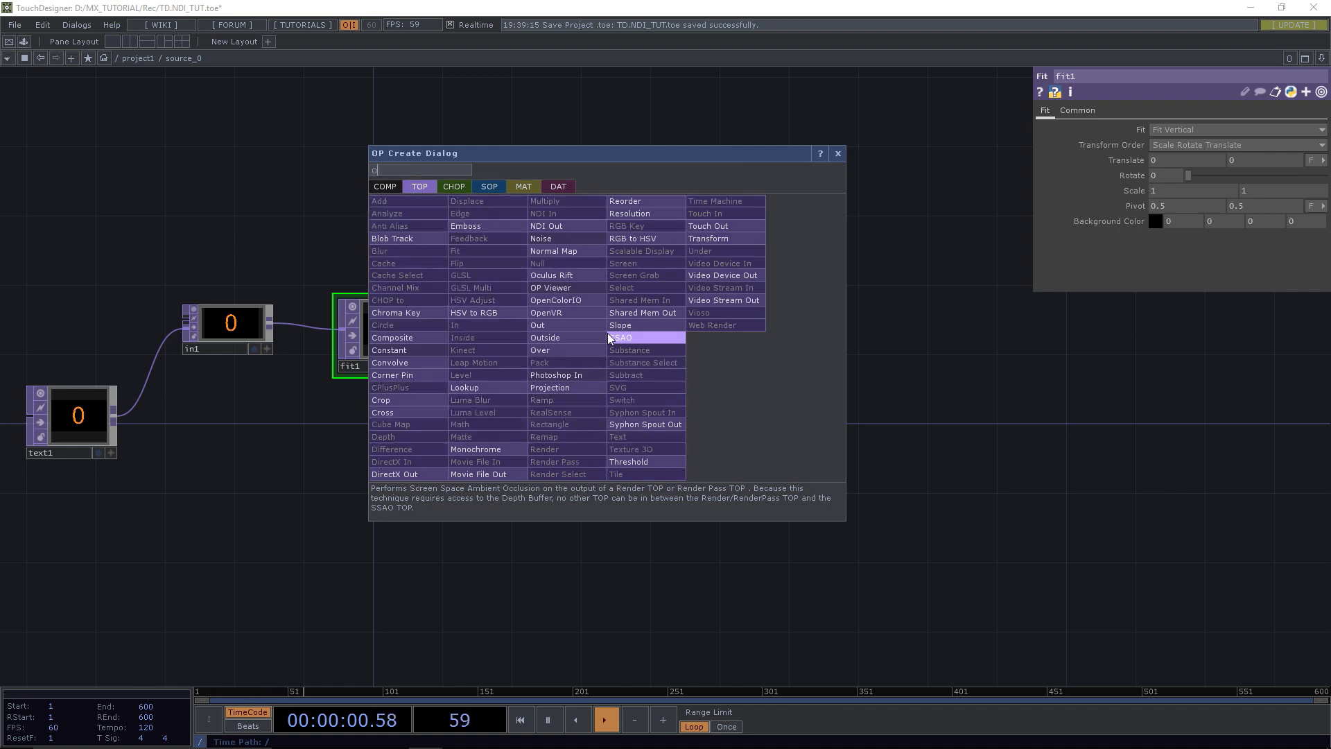
type("ut")
key("Return")
left_click(607, 338)
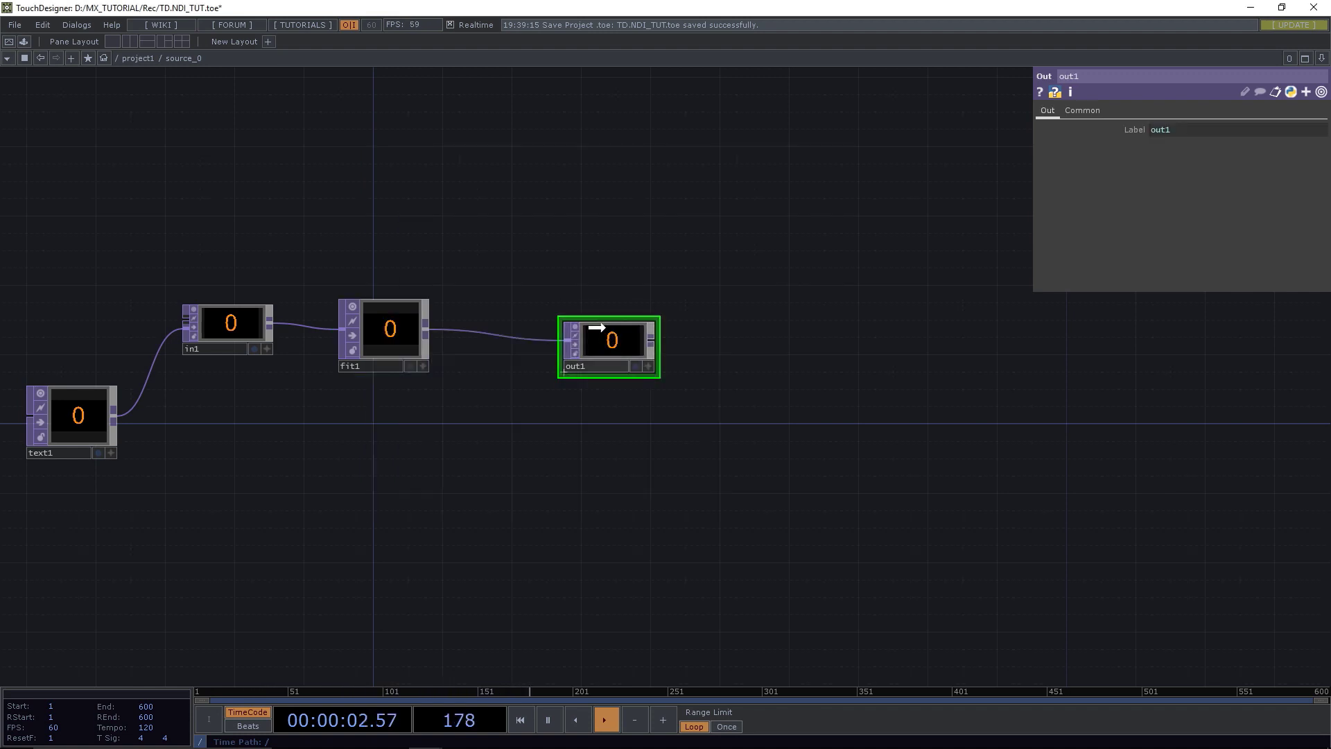
Branch a second Text TOP off the Fit TOP's output and place it above the Out TOP.
left_click(430, 329)
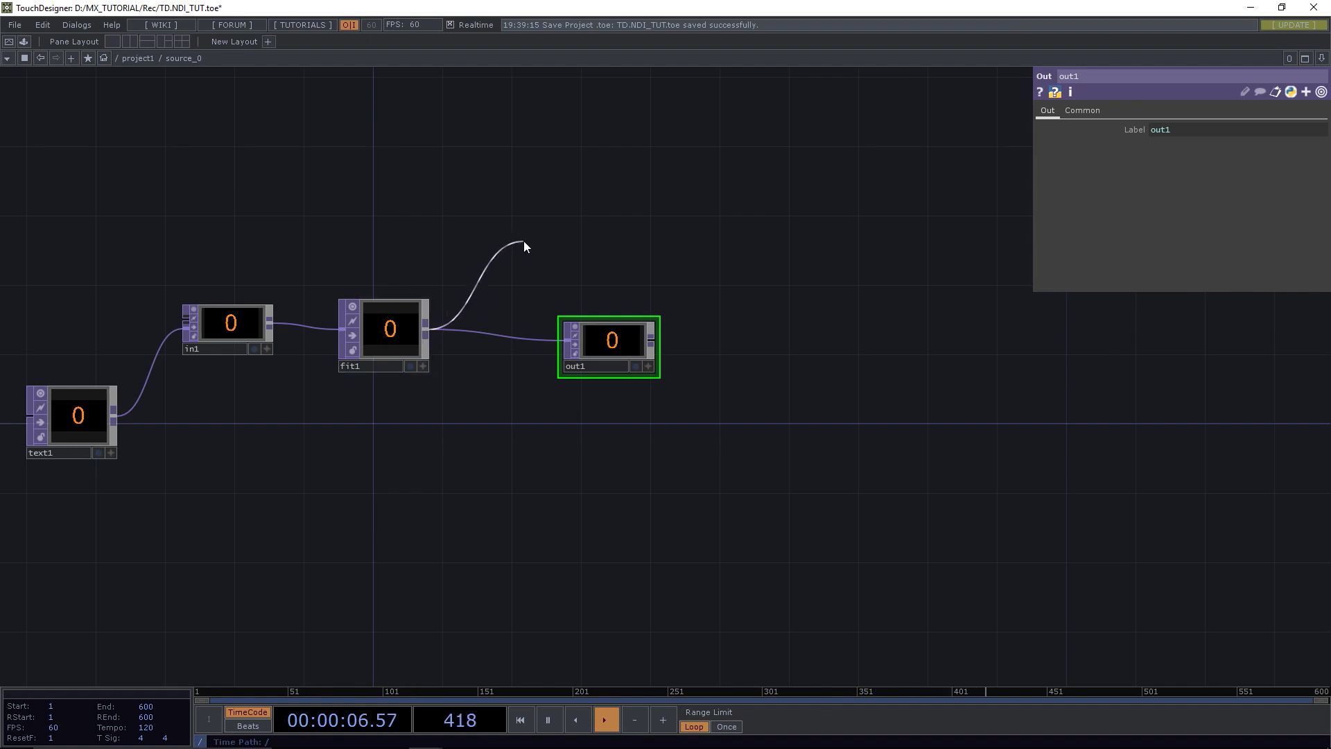
left_click(524, 240)
type("text")
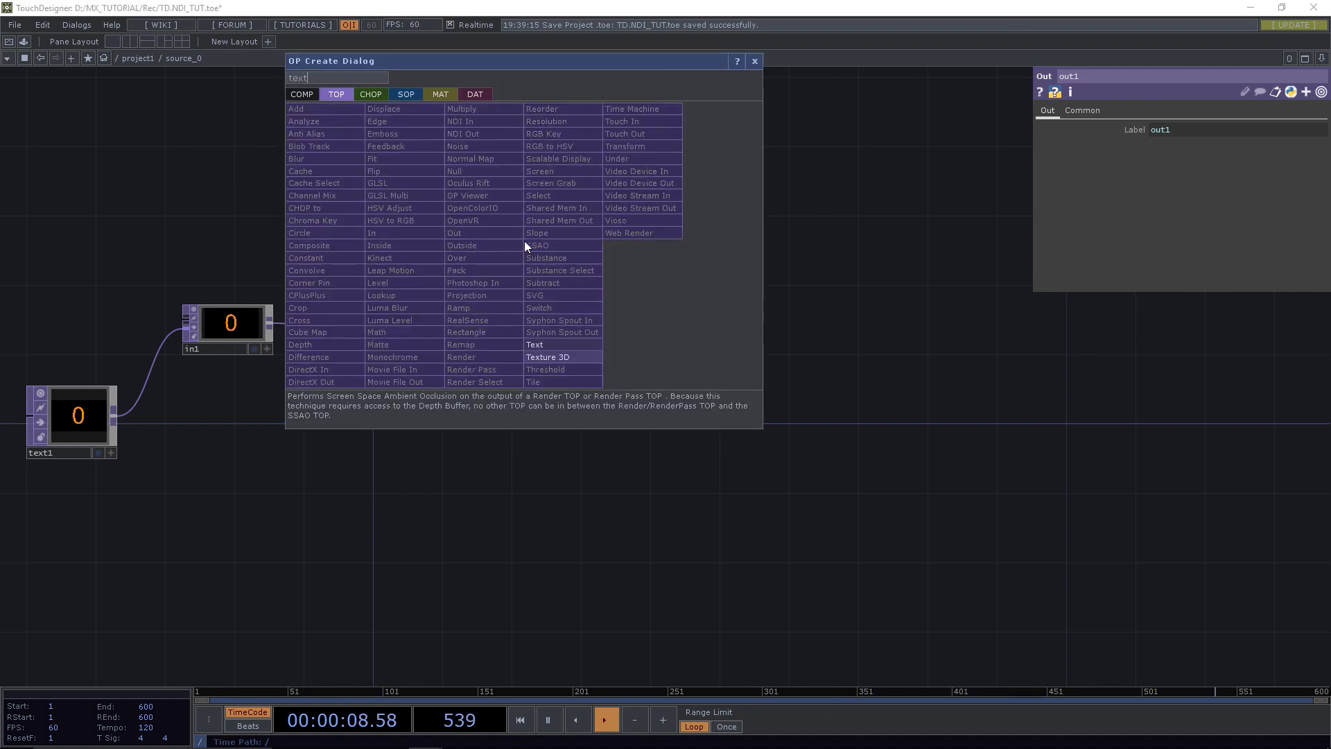
left_click(541, 343)
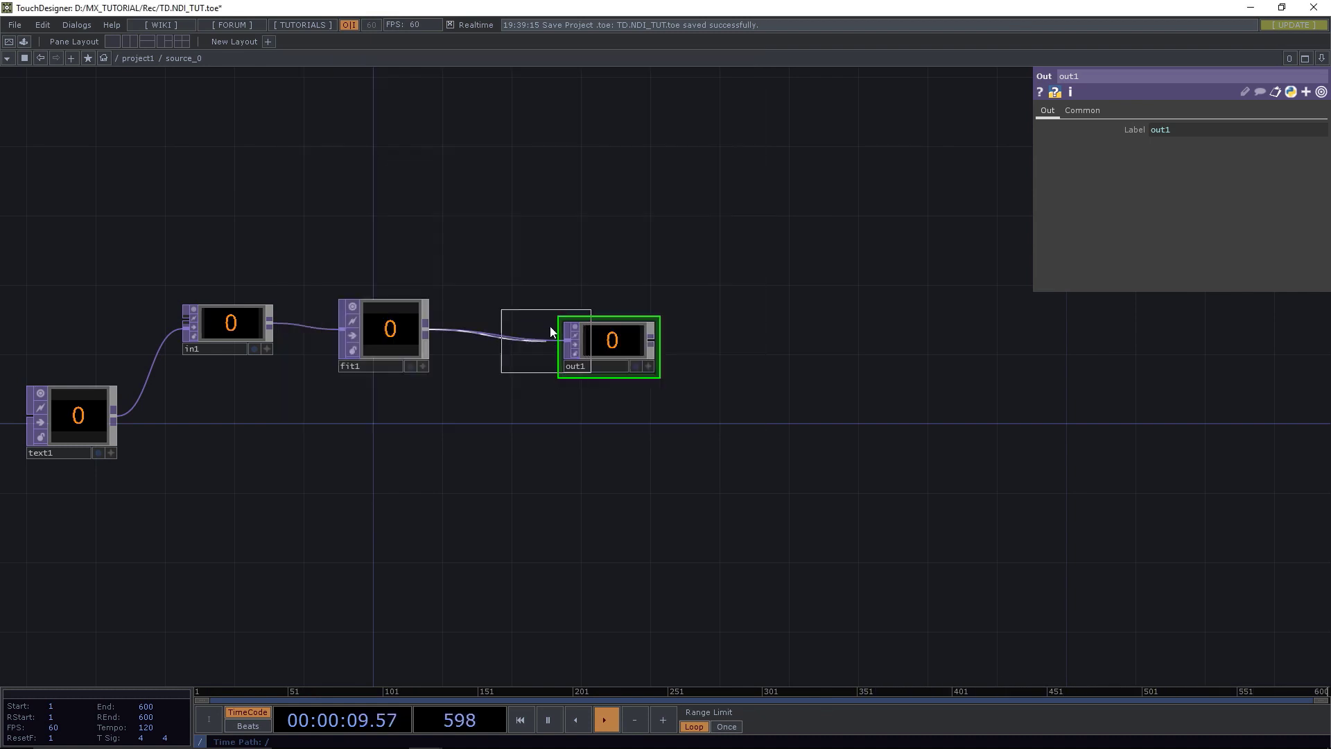
left_click(611, 235)
left_click(1158, 110)
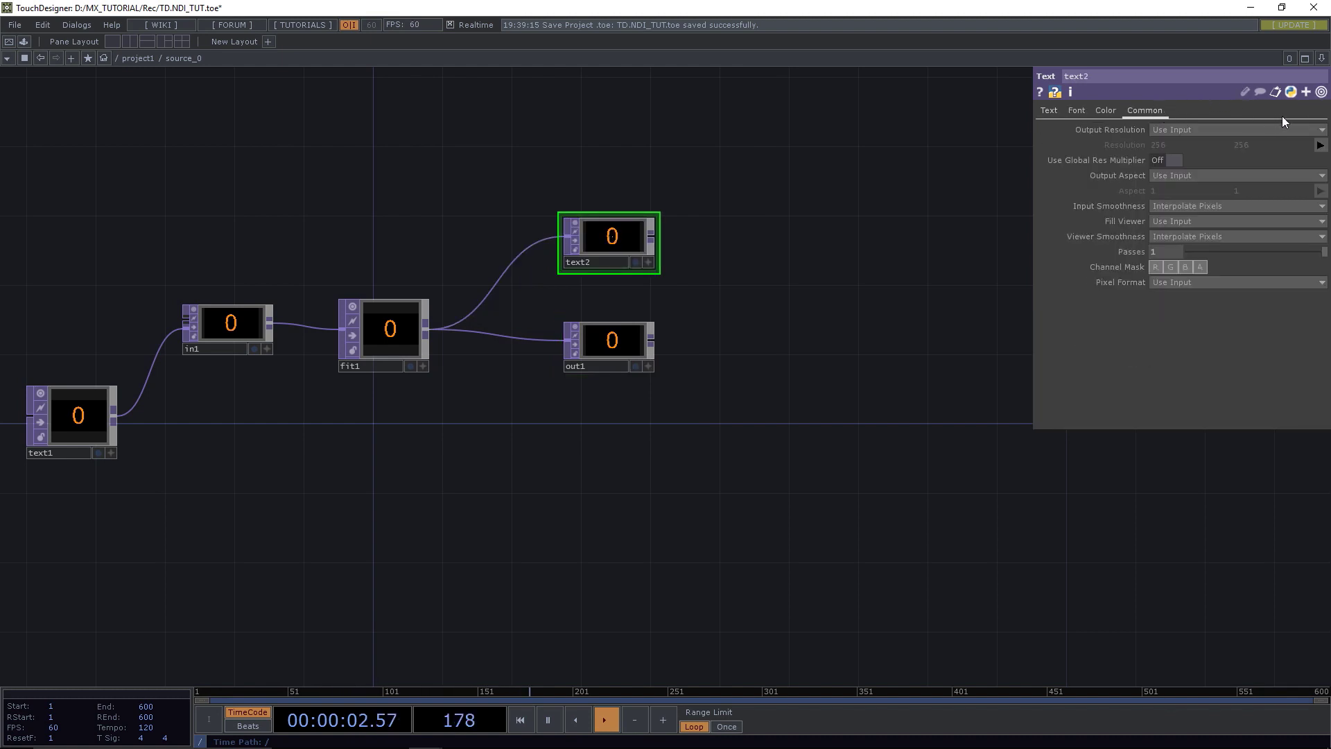
left_click(1322, 131)
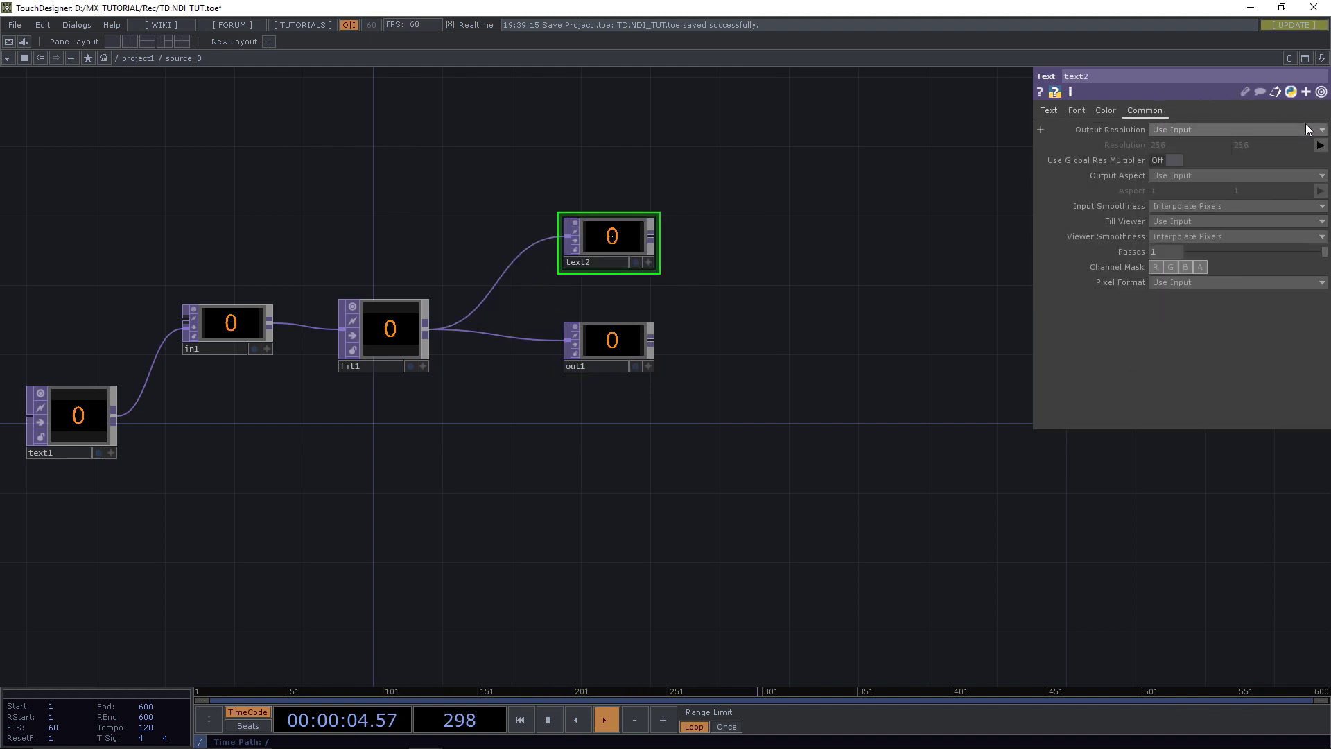
left_click(1310, 132)
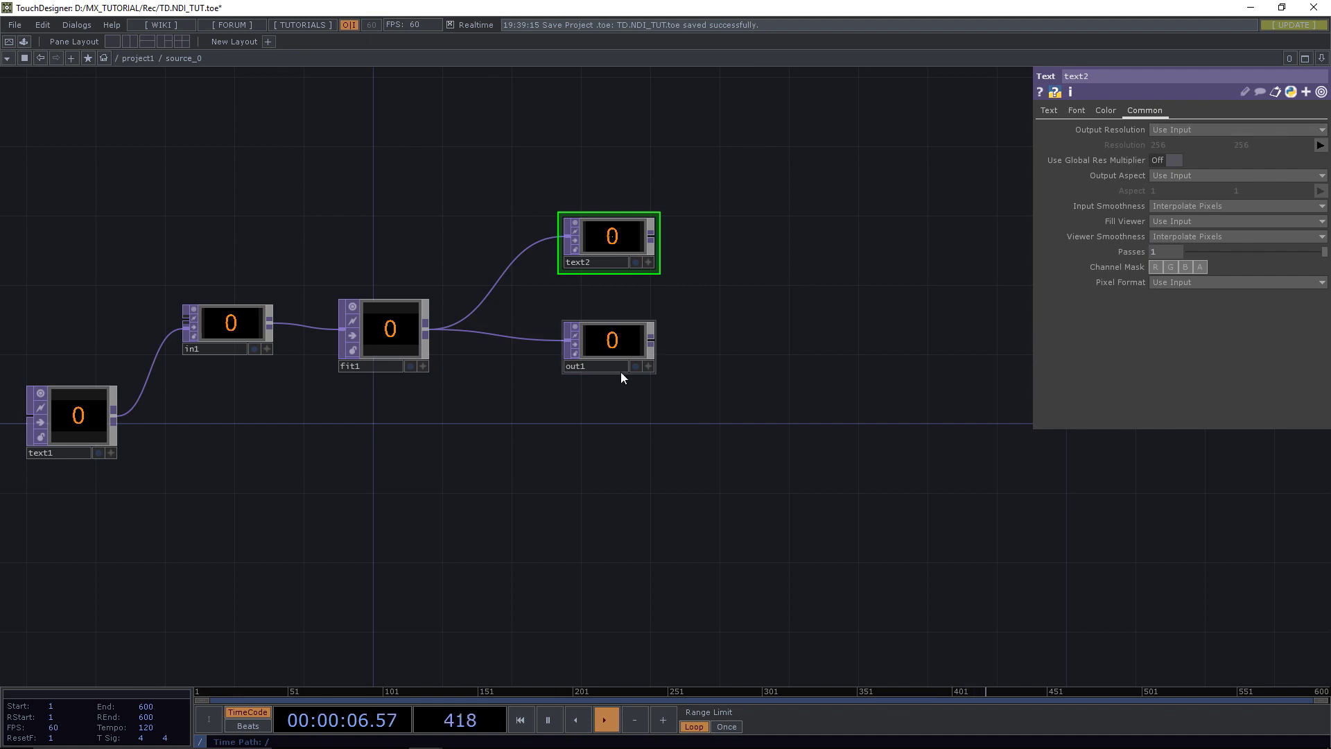
Set the second Text TOP's horizontal font size to 80 points.
scroll(613, 228, "up", 3)
scroll(610, 229, "up", 2)
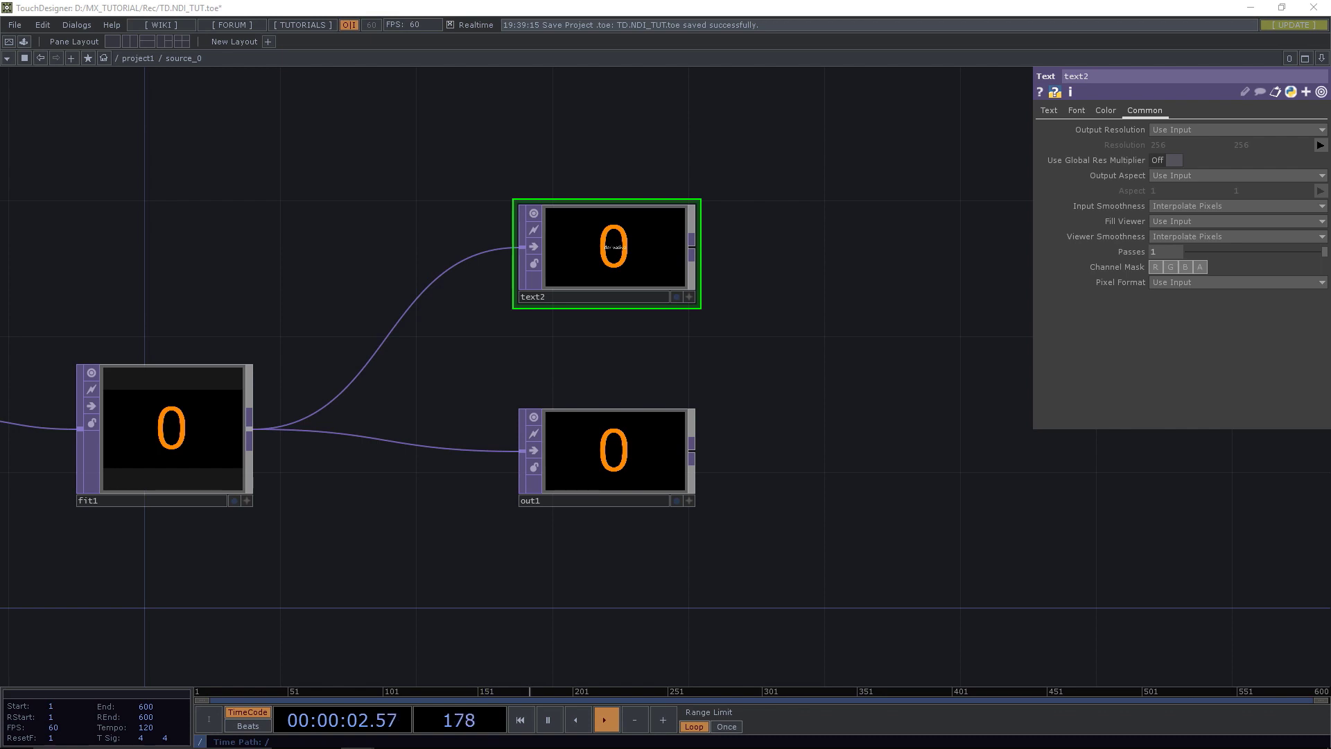
left_click(1055, 110)
left_click(1075, 110)
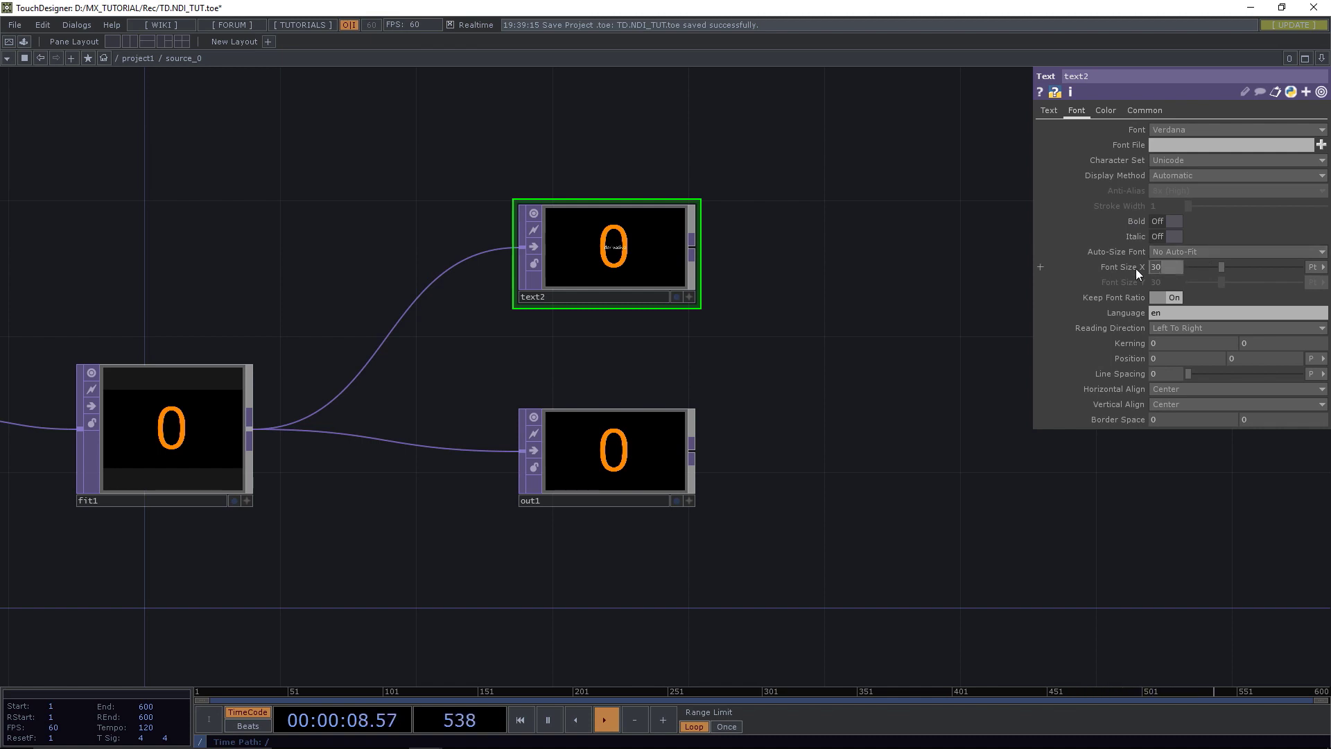
type("60")
key("Return")
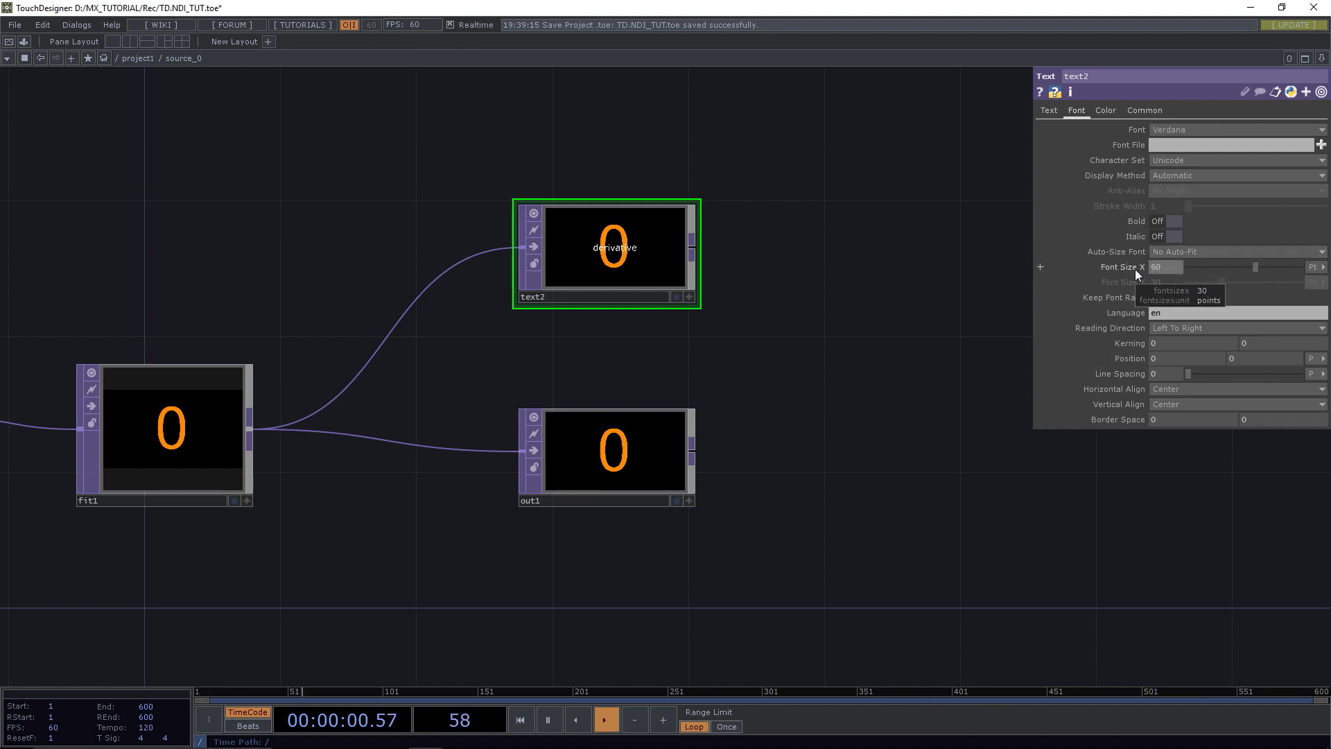
left_click_drag(1170, 269, 1126, 271)
type("80")
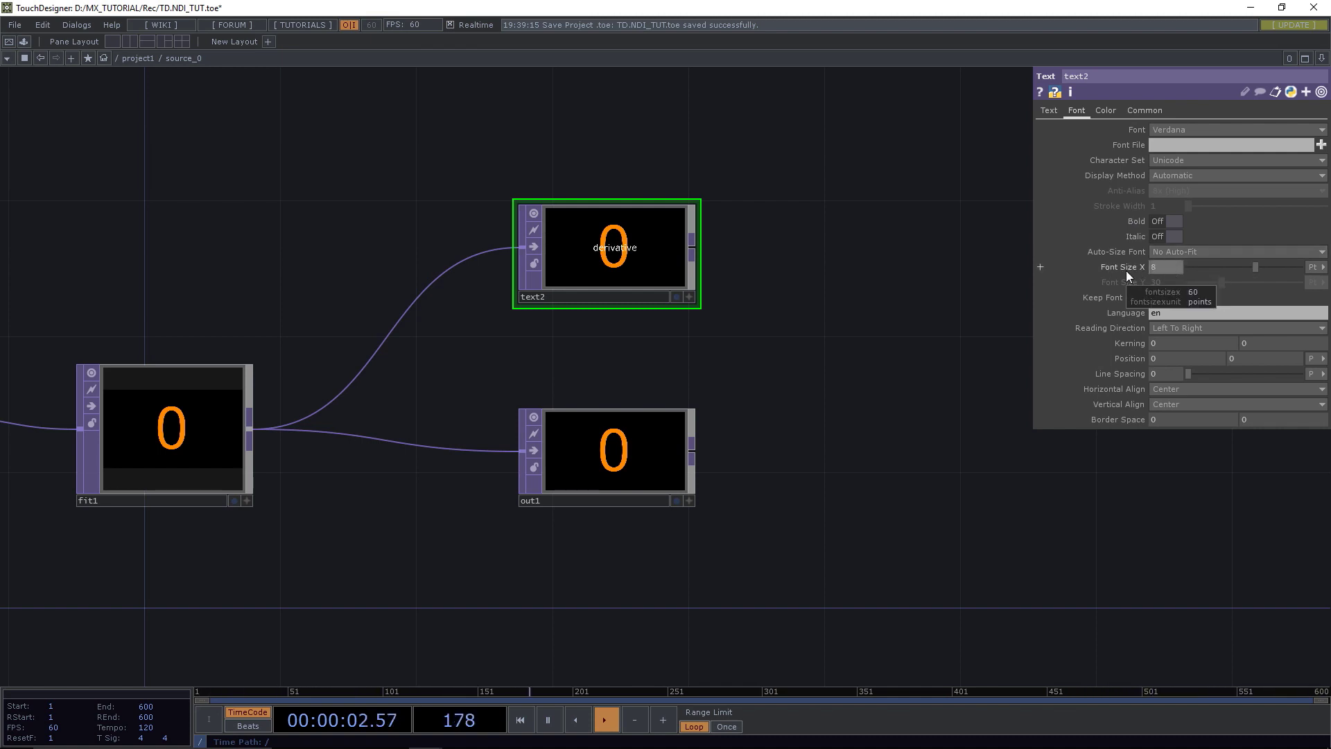
key("Return")
Align the second Text TOP's text horizontally to Left and vertically to Top.
left_click(1162, 390)
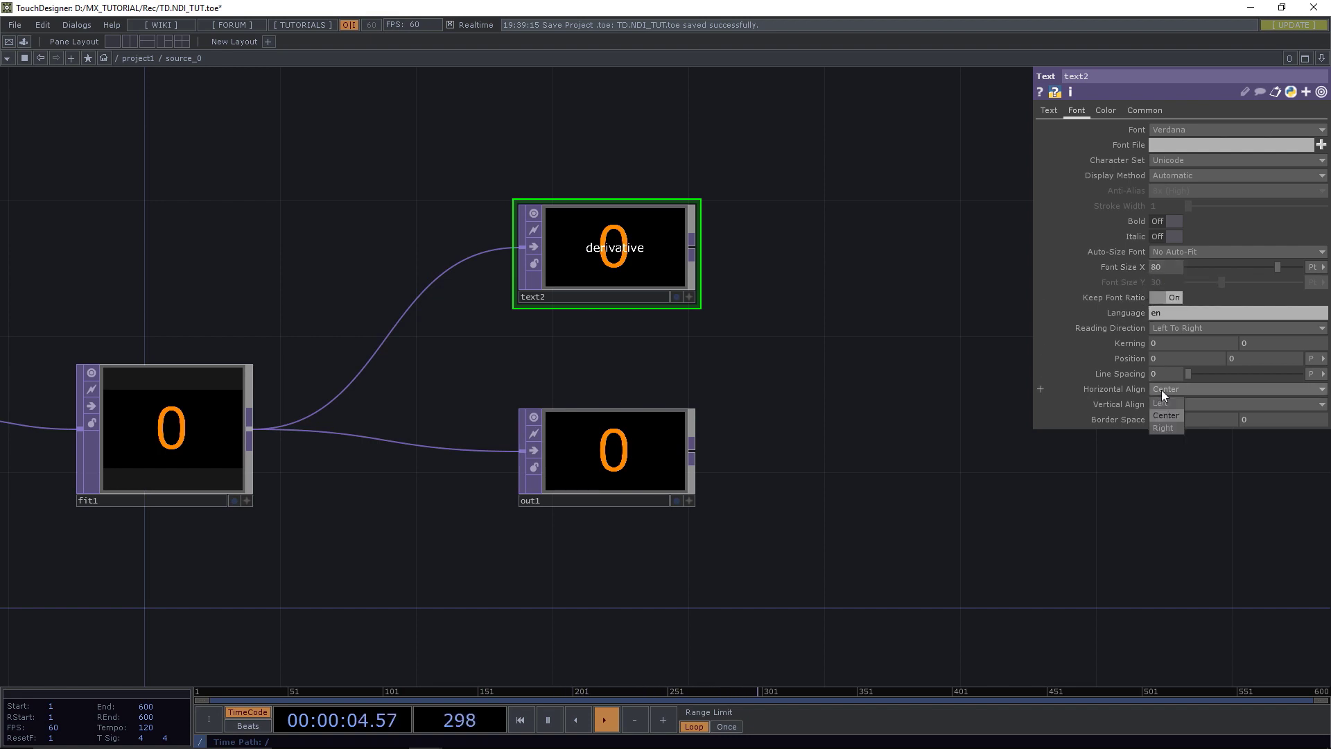
left_click(1165, 402)
left_click(1166, 403)
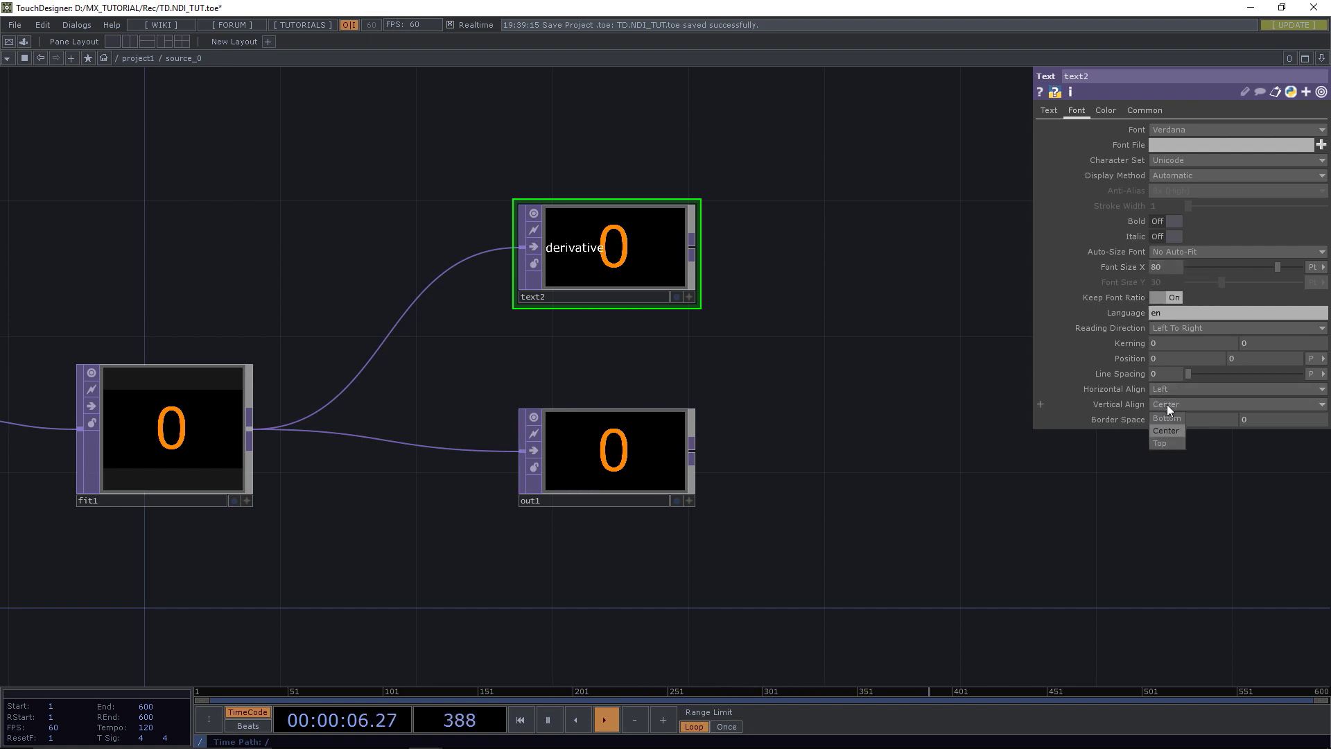
left_click(1163, 441)
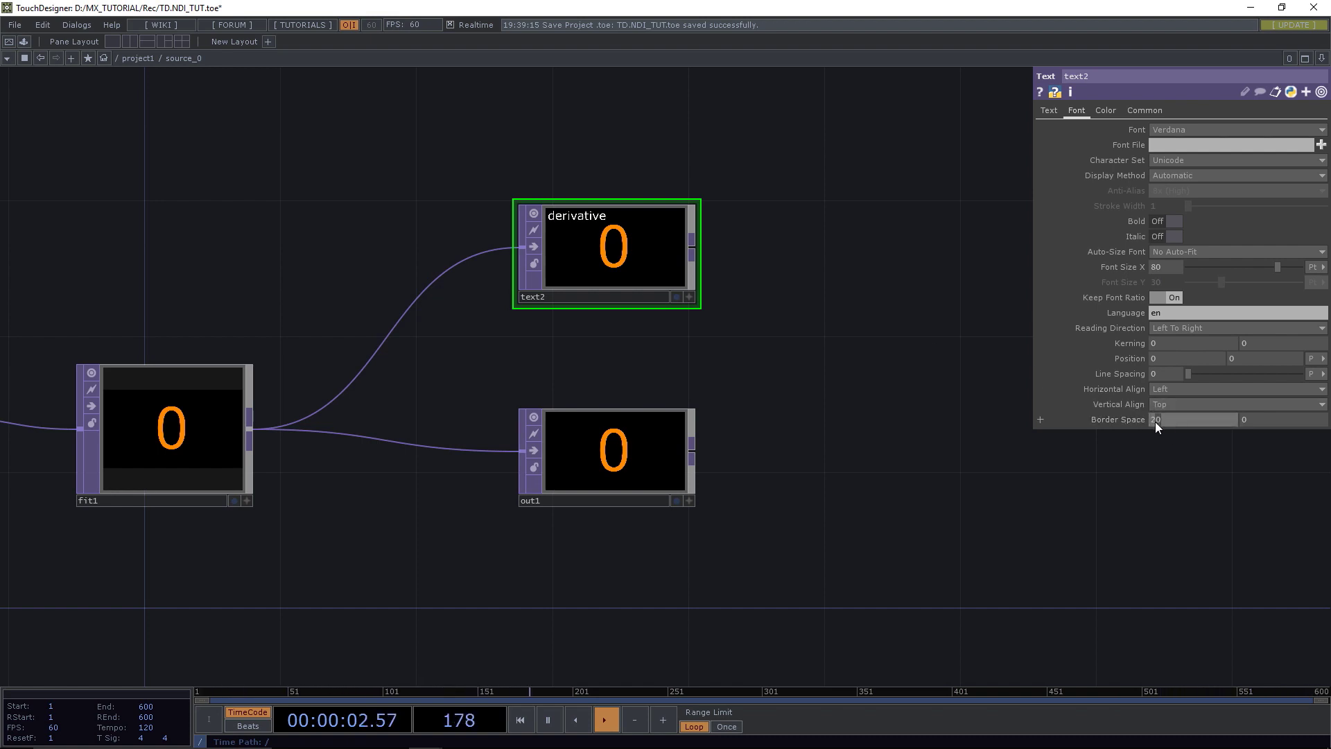
Set the second Text TOP's border space to 40 and 20.
type("40")
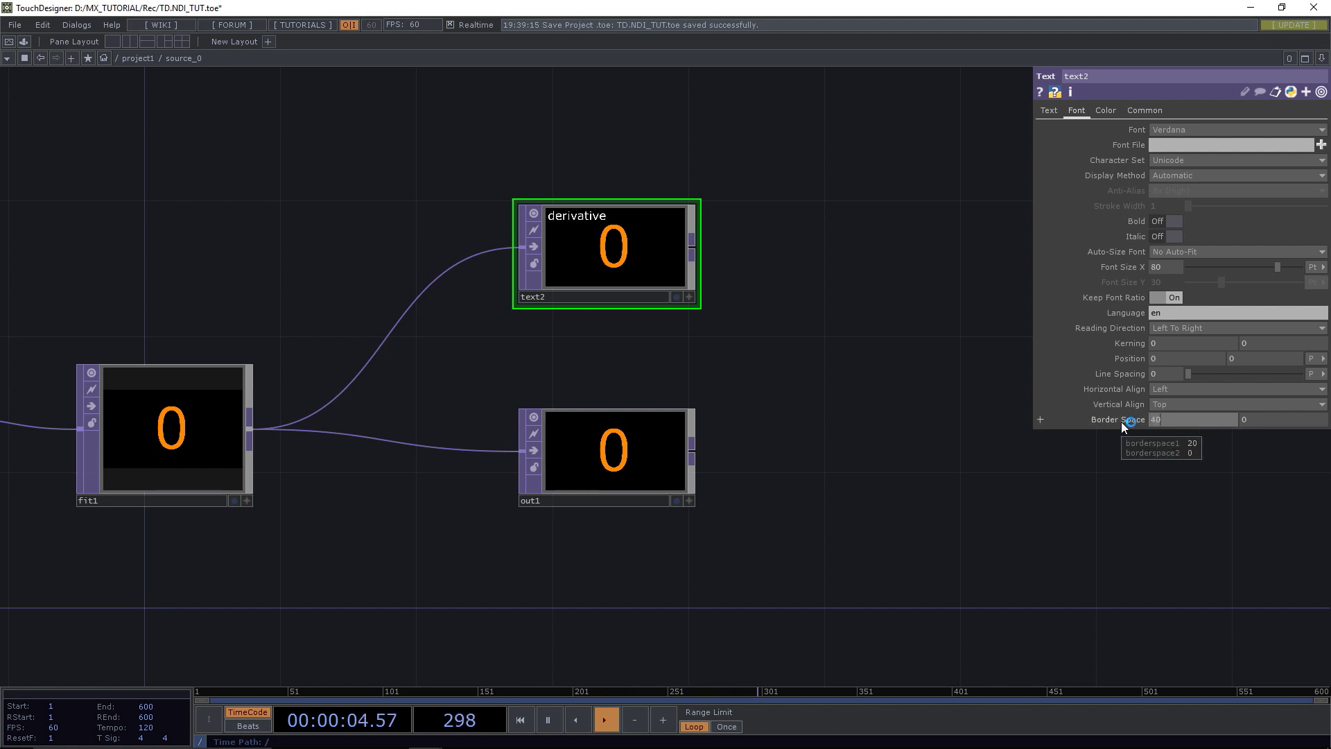
key("Return")
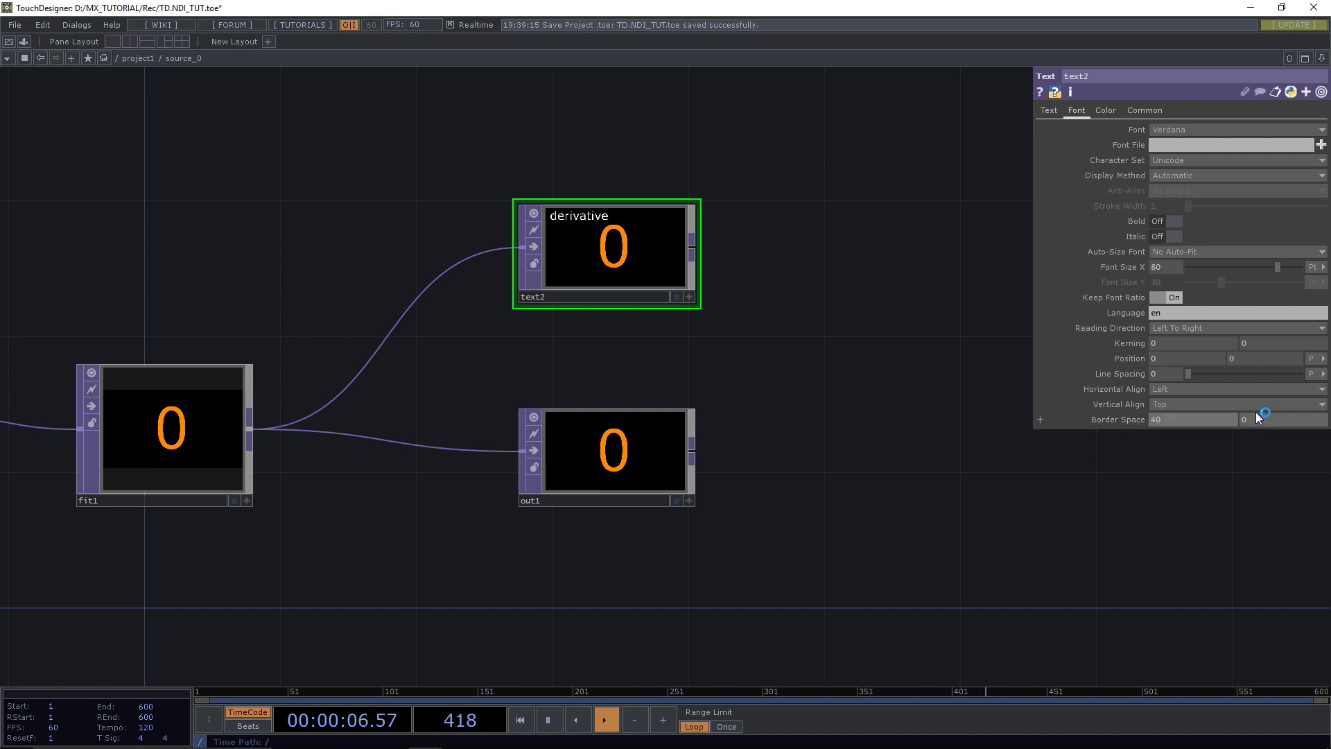
type("20")
key("Return")
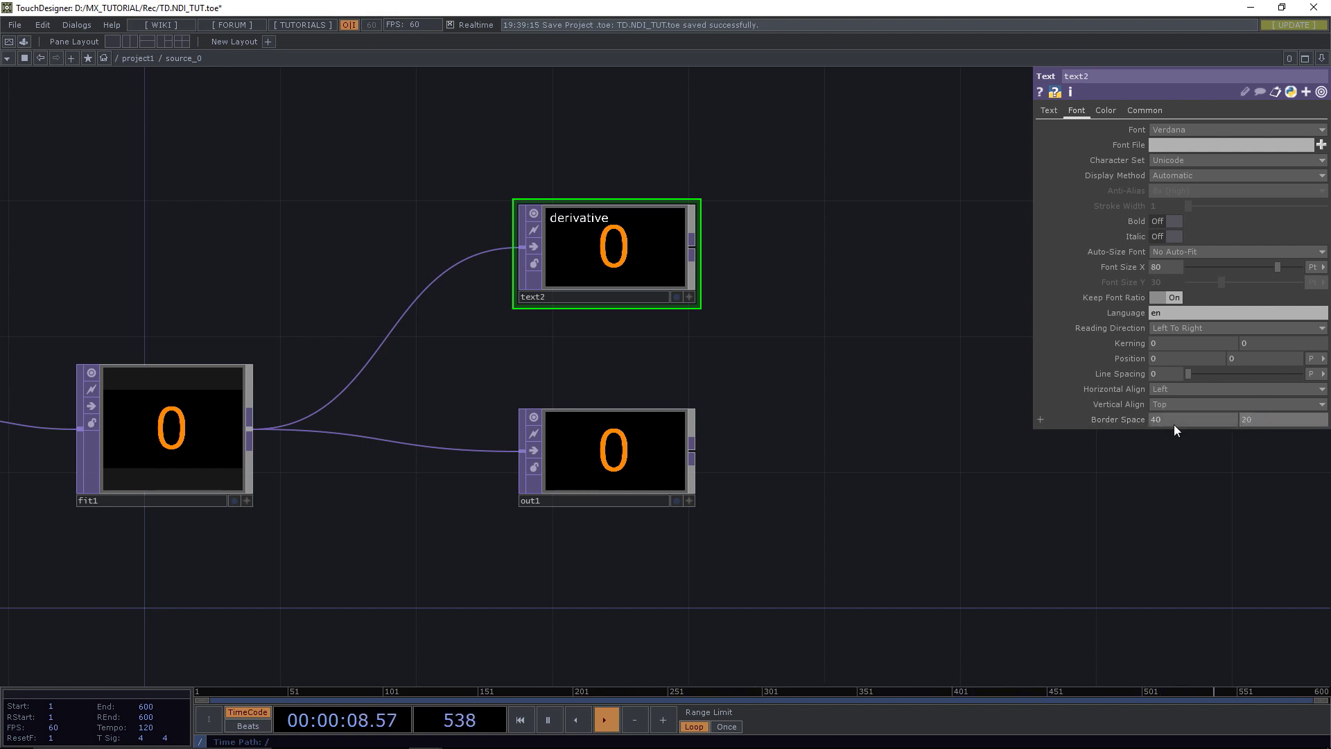
Change the second Text TOP's font to Arial and return to its text content settings.
left_click(1054, 113)
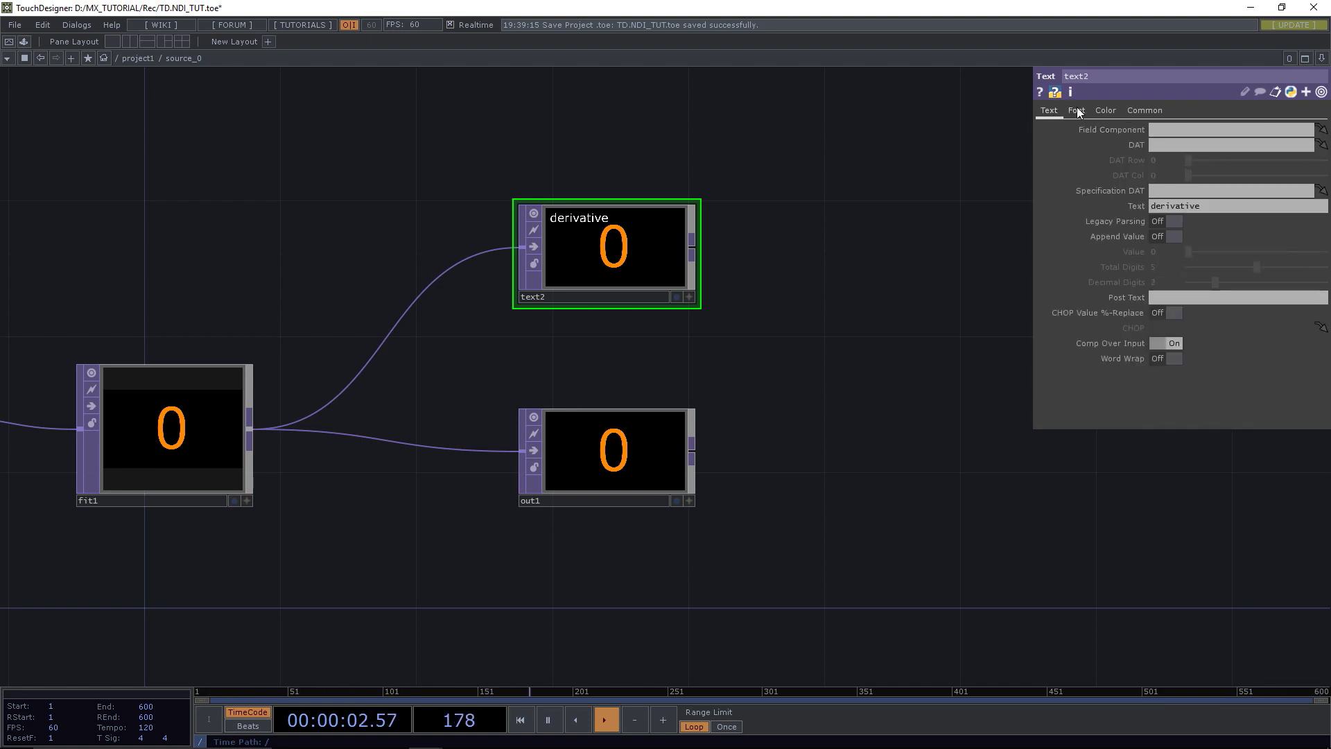
left_click(1077, 110)
left_click(1165, 131)
left_click(1088, 146)
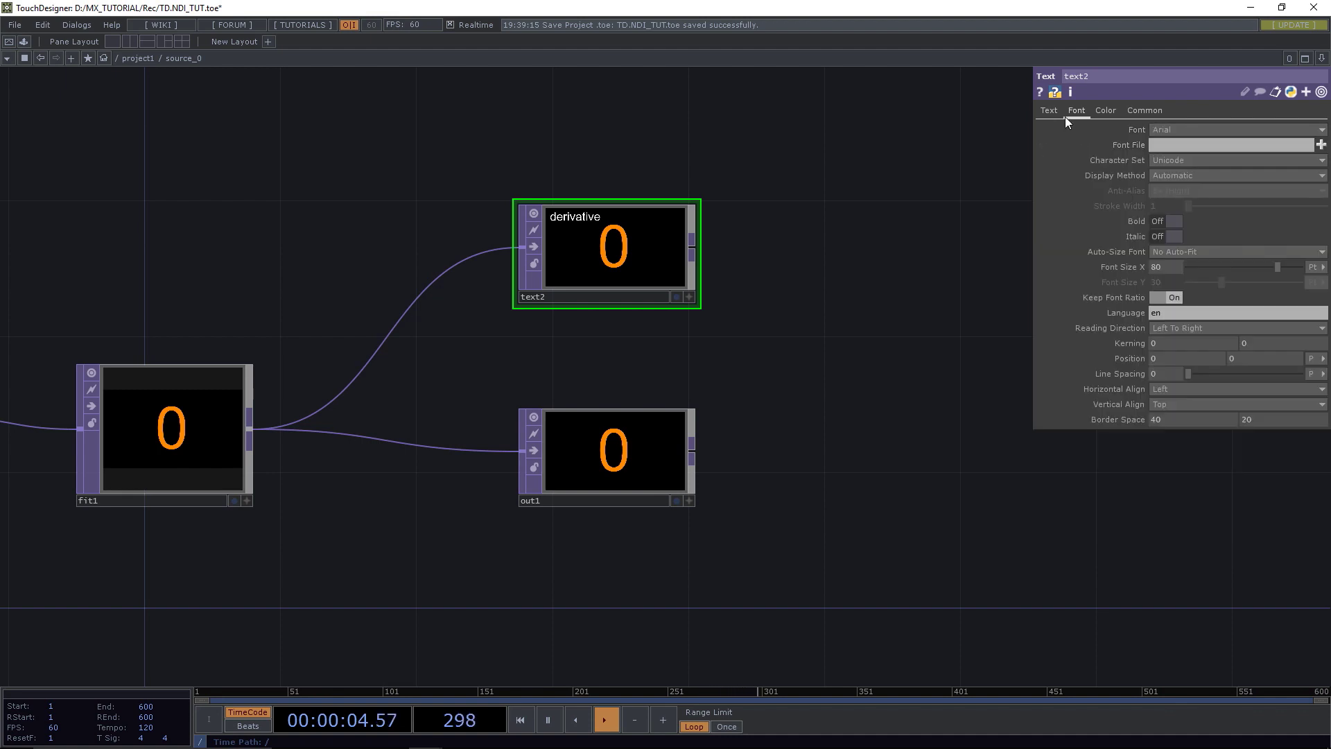
left_click(1050, 111)
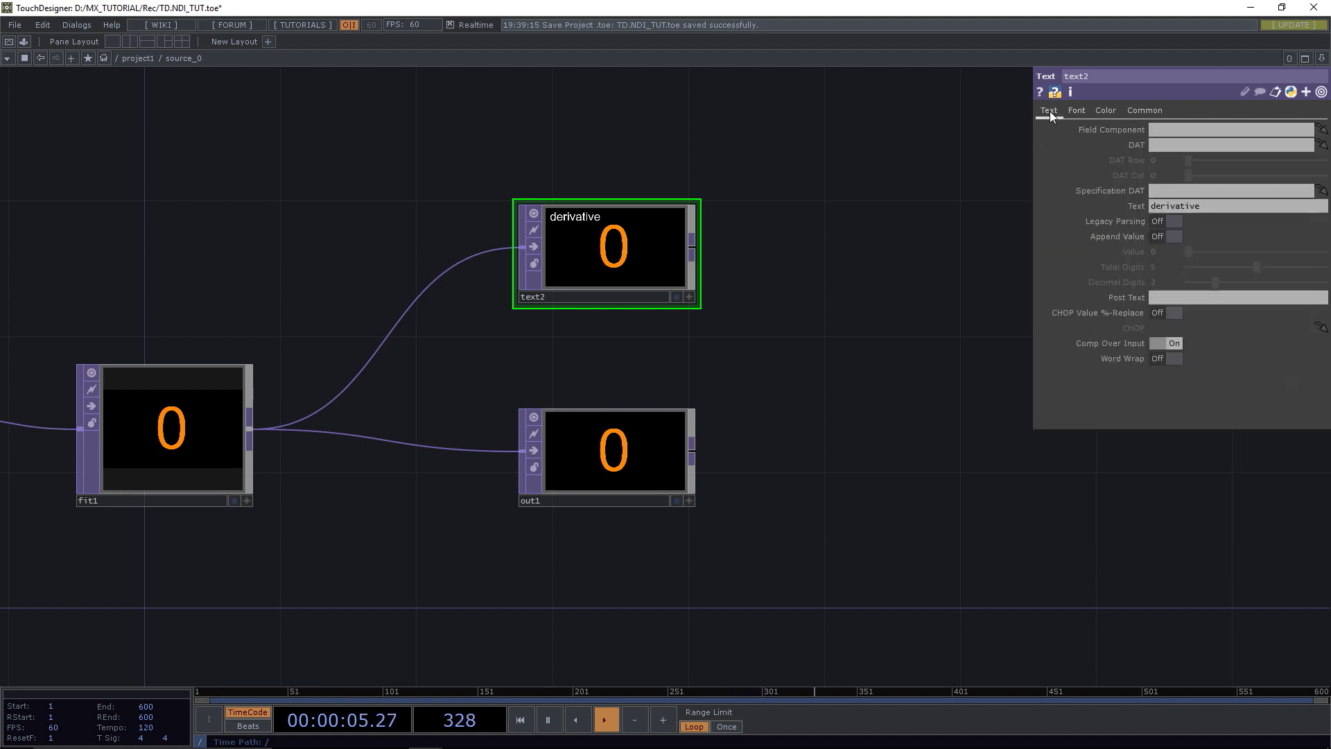
Set the second Text TOP's text to the Python expression str(me.parent().par.Title).
left_click(1135, 206)
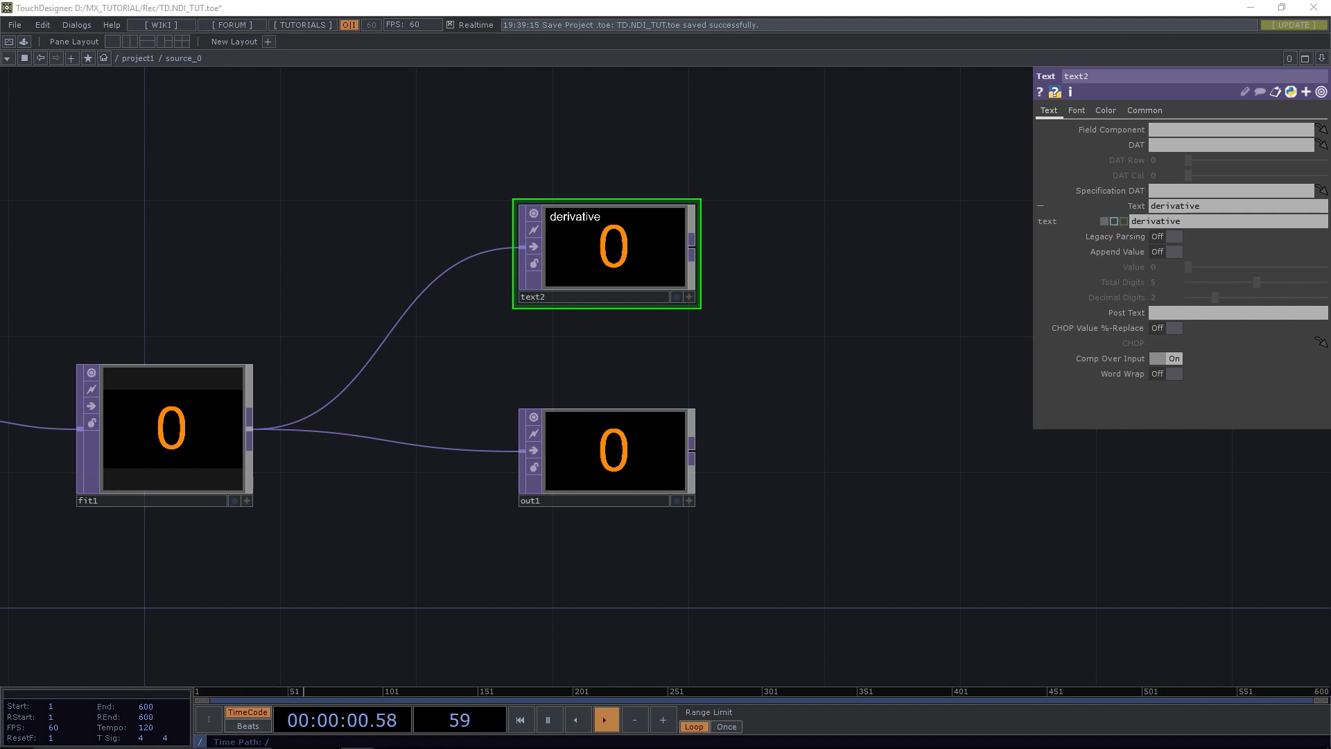
left_click_drag(1197, 226, 1104, 227)
type("str(me.parent().par.Title)")
key("Return")
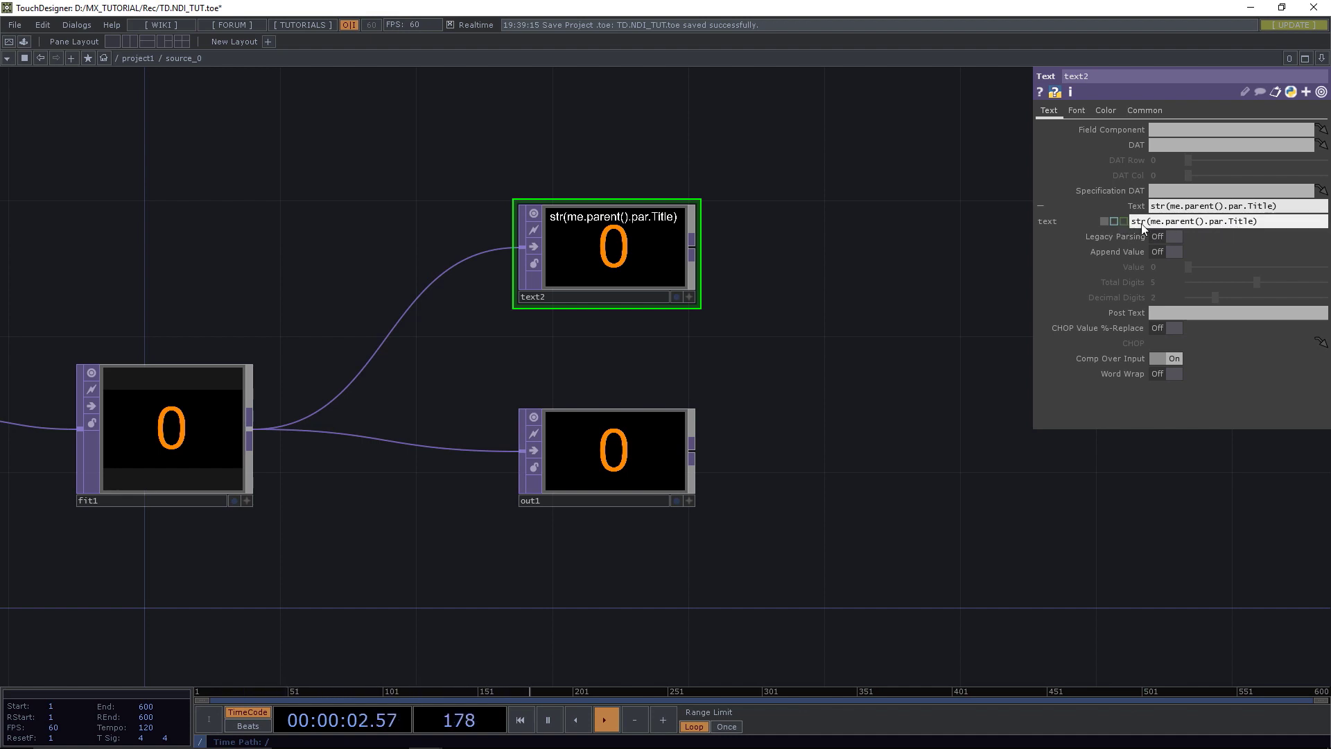
left_click(1113, 221)
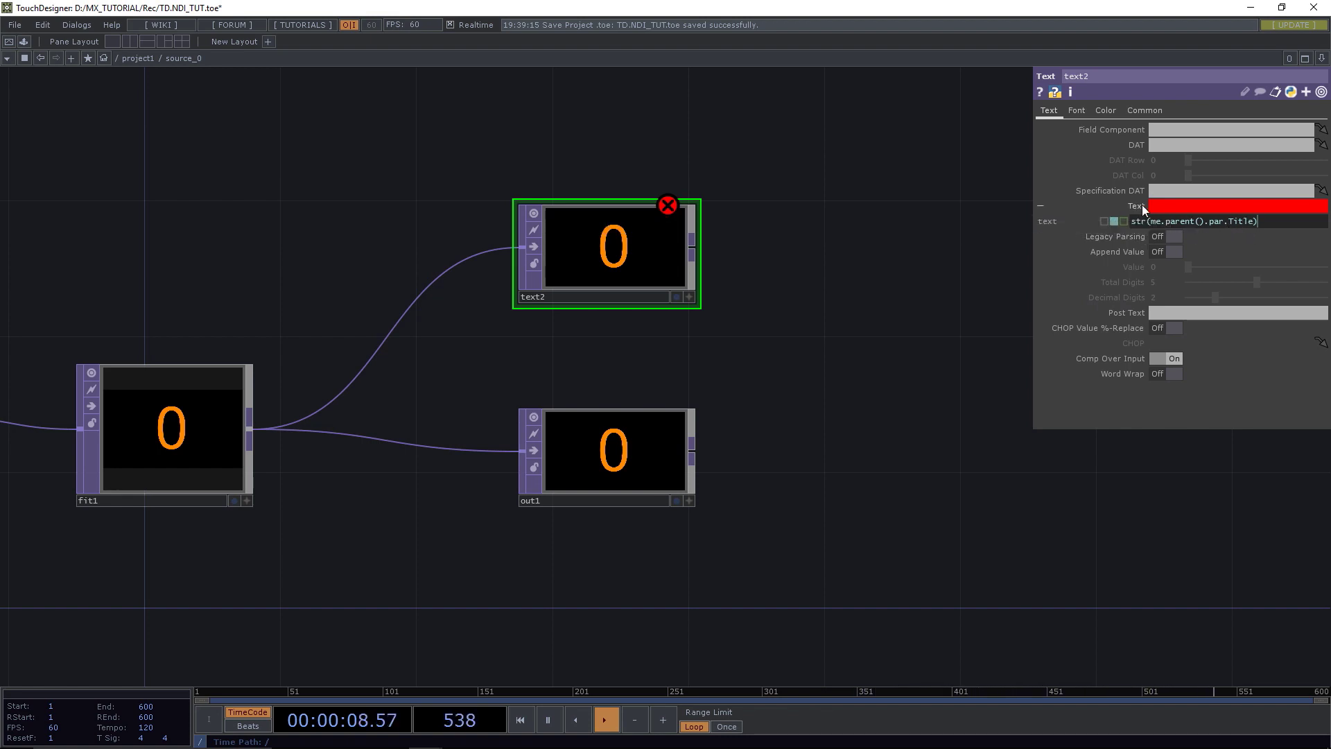
Inspect the error details of the second Text TOP and save the project.
middle_click(667, 207)
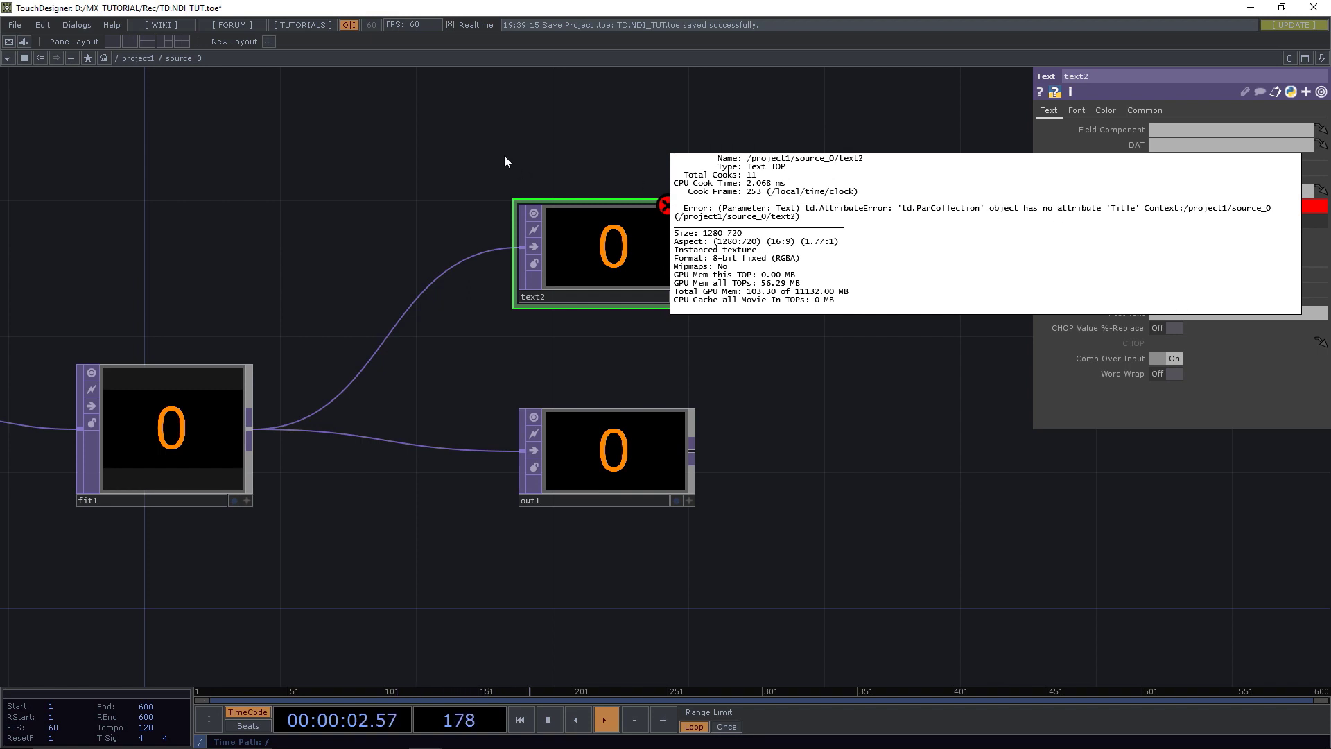
left_click(464, 143)
key("ctrl+s")
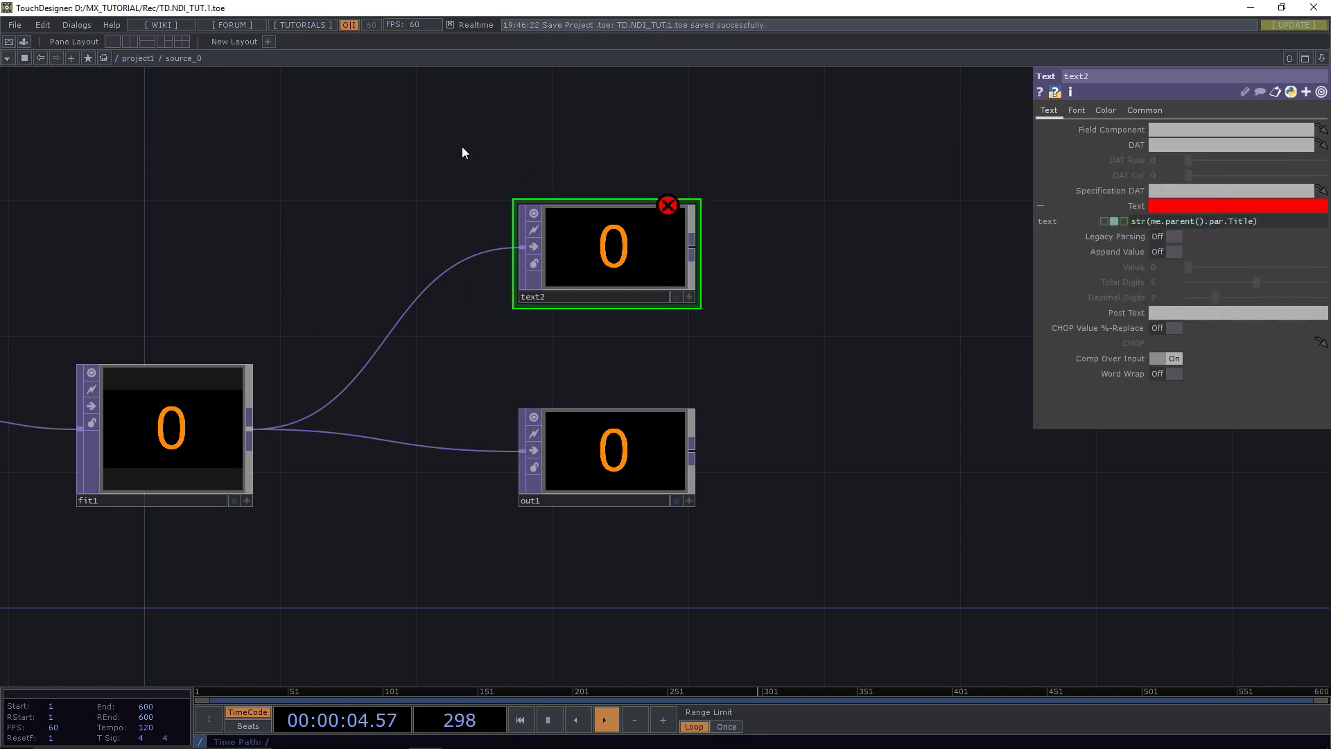
Go up to project1 and add a custom parameter page named source to the source_0 container.
left_click(136, 58)
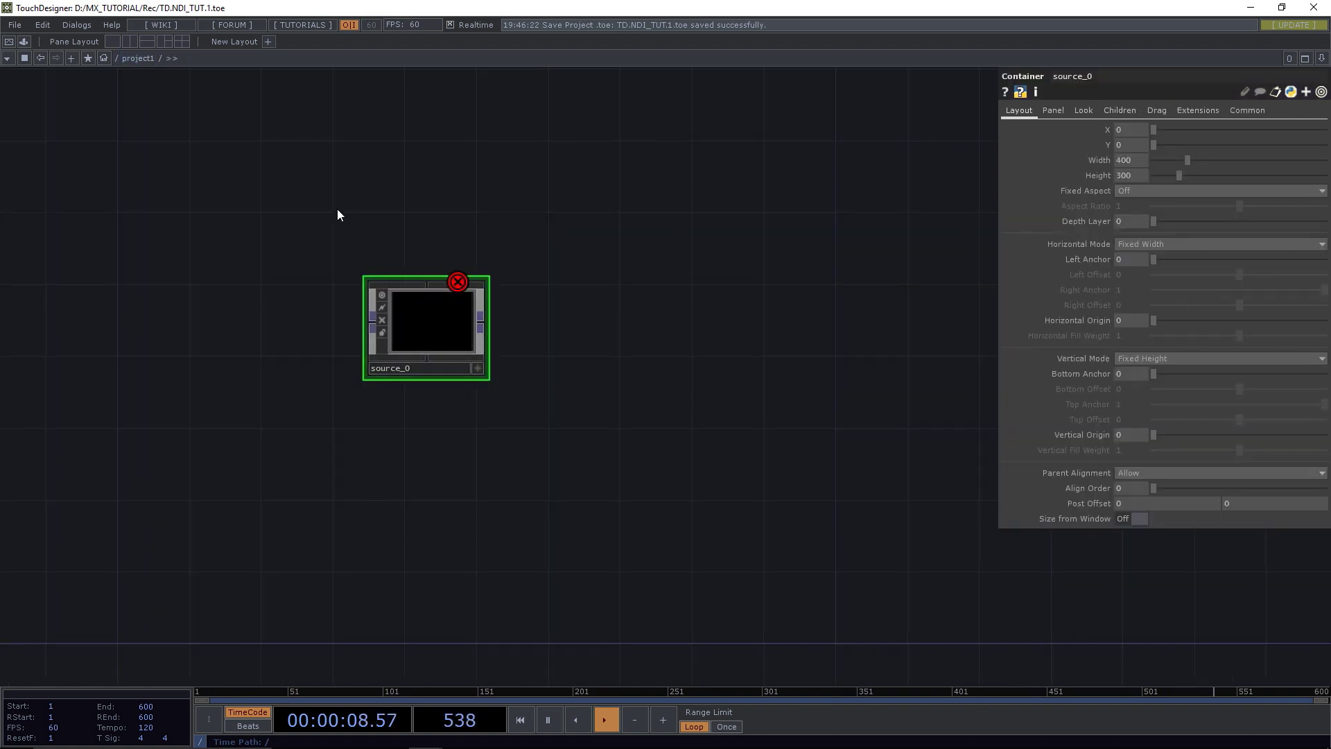
left_click_drag(437, 373, 544, 386)
scroll(544, 387, "up", 6)
left_click_drag(724, 301, 718, 309)
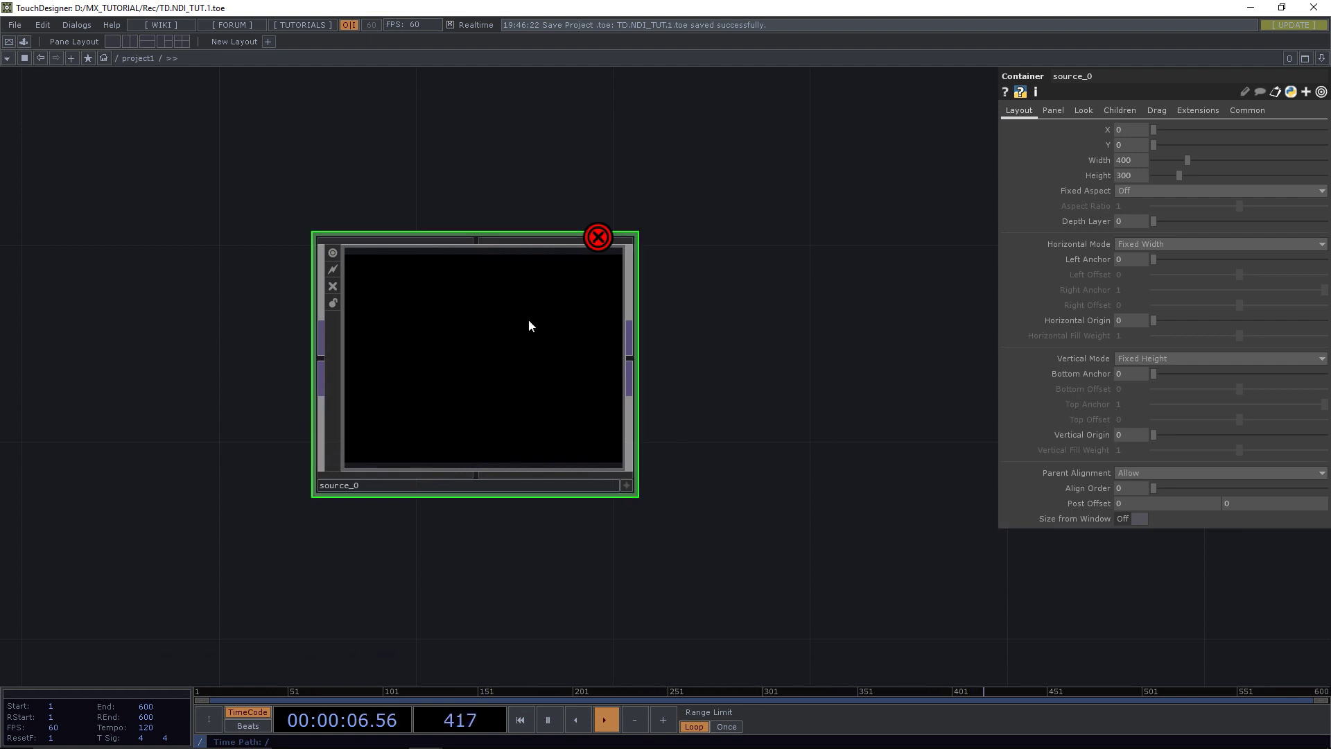
right_click(489, 316)
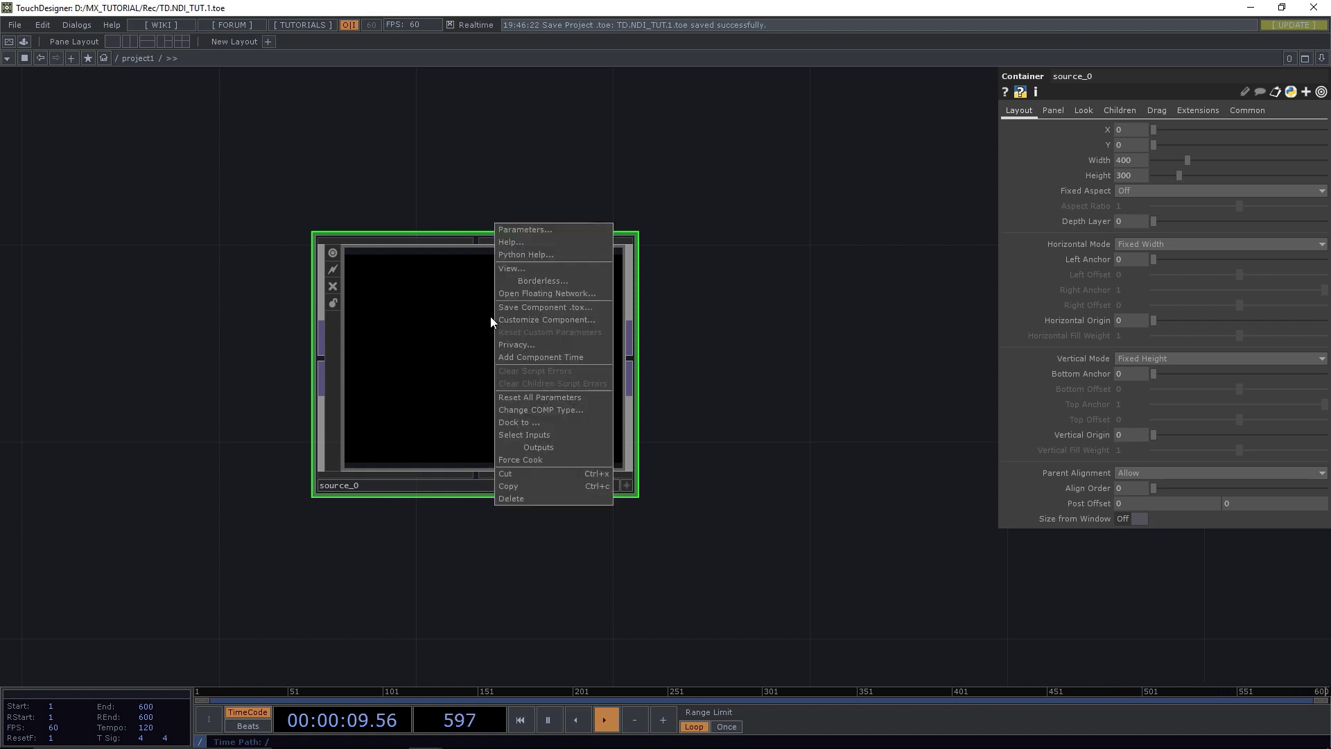
left_click(529, 320)
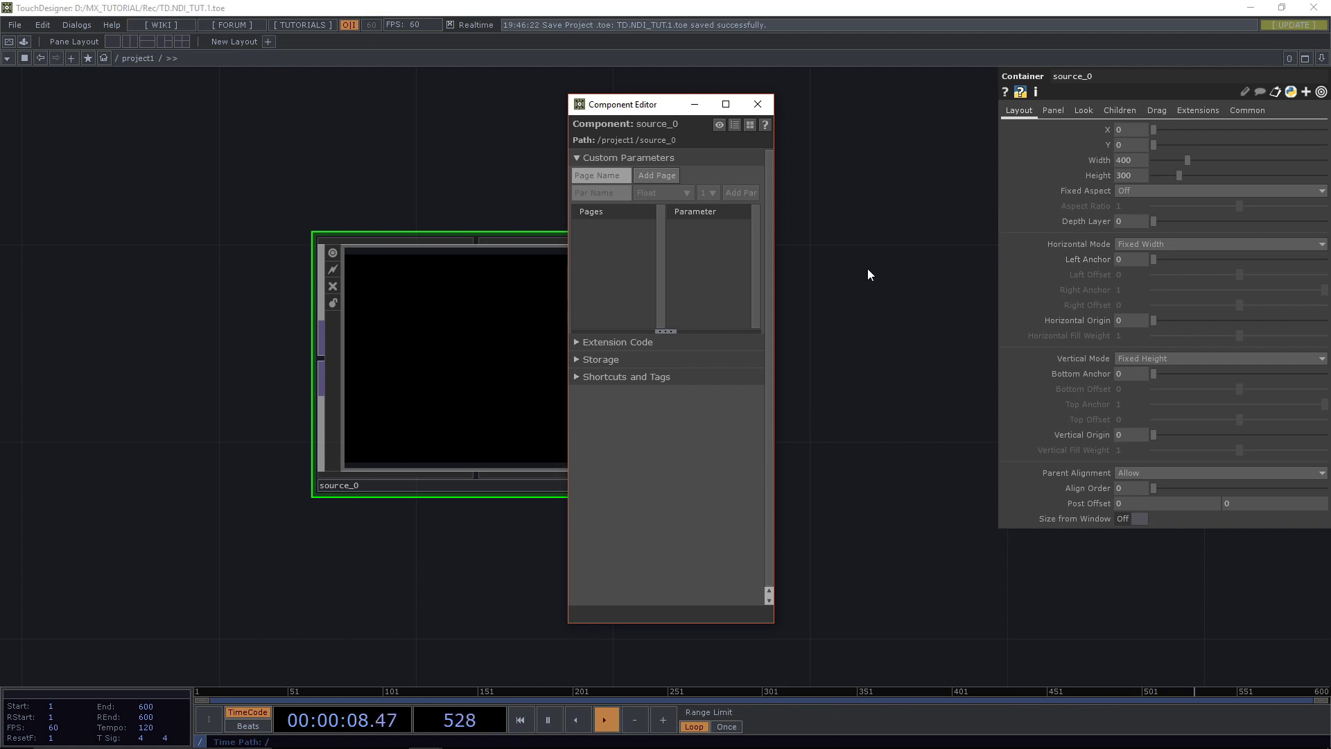
left_click(601, 177)
type("source")
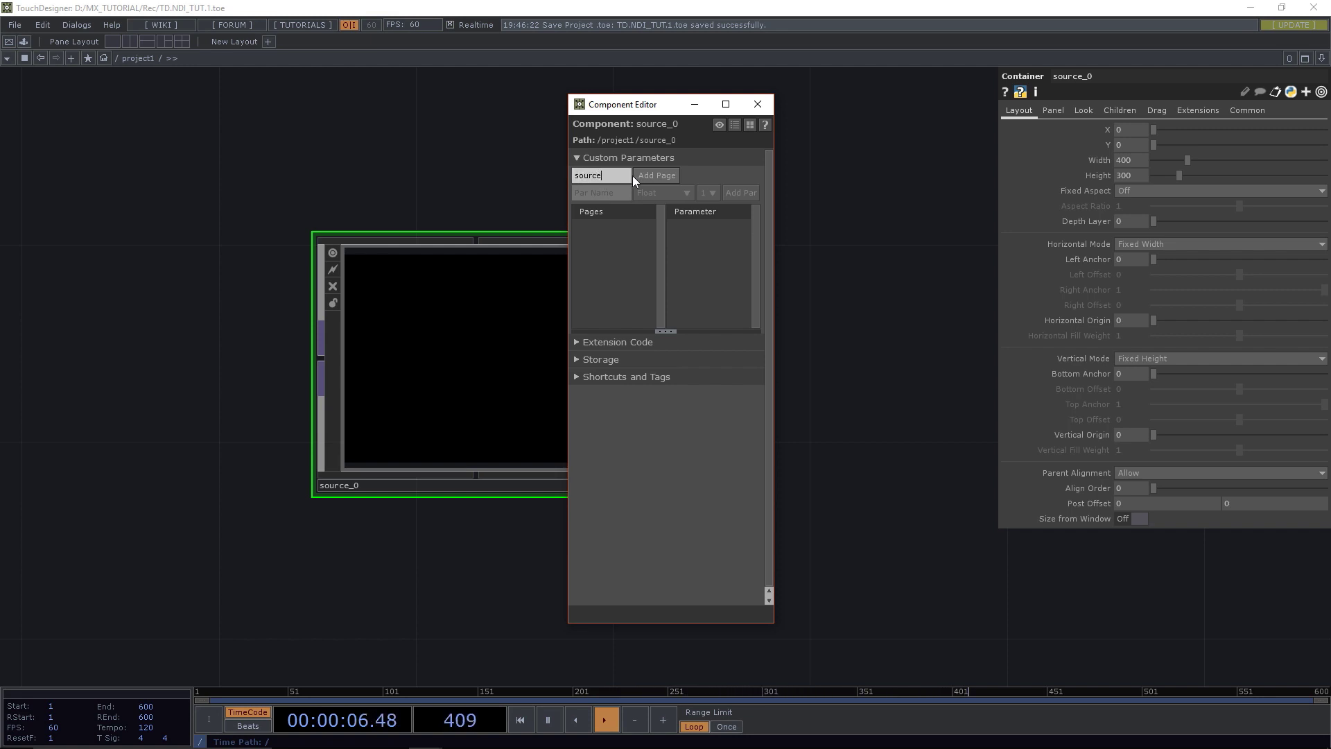
left_click(651, 175)
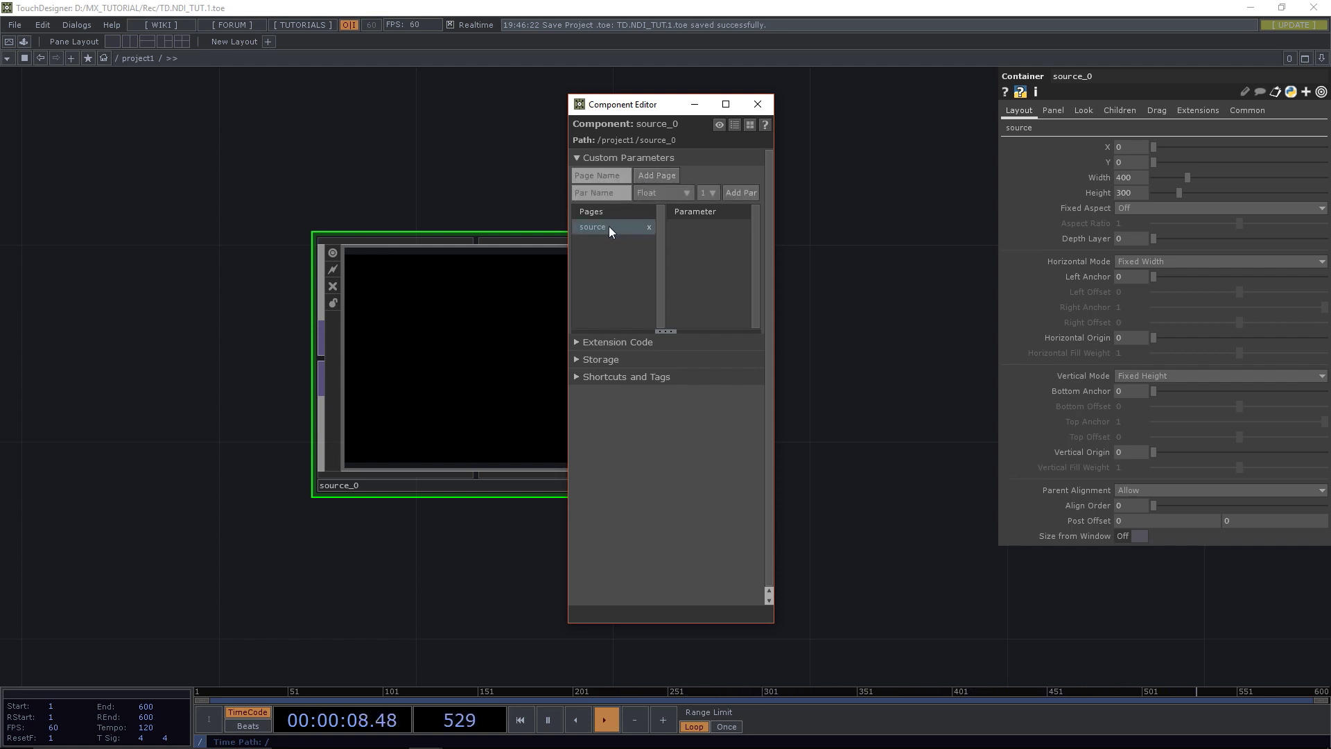
left_click(1026, 128)
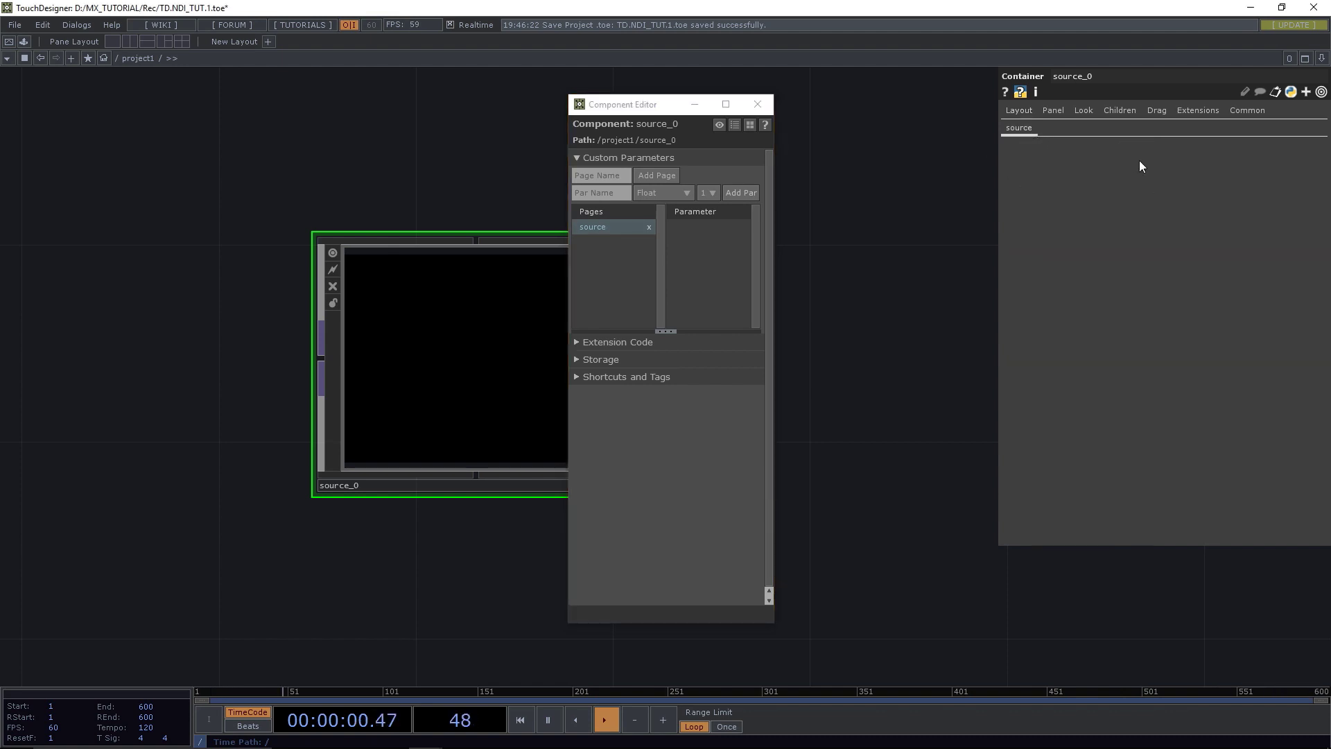
Add a Str custom parameter named Title to the source page and move the Component Editor clear of the container.
left_click(649, 191)
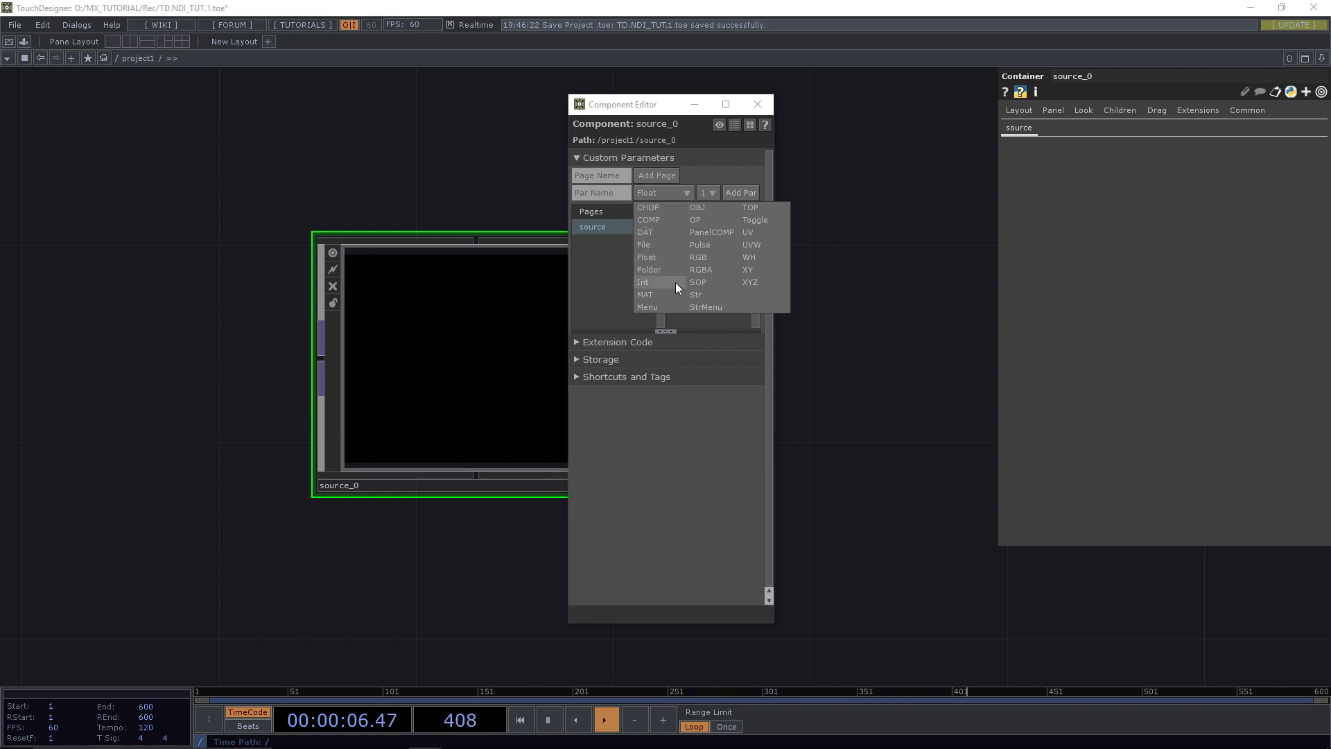
left_click(697, 292)
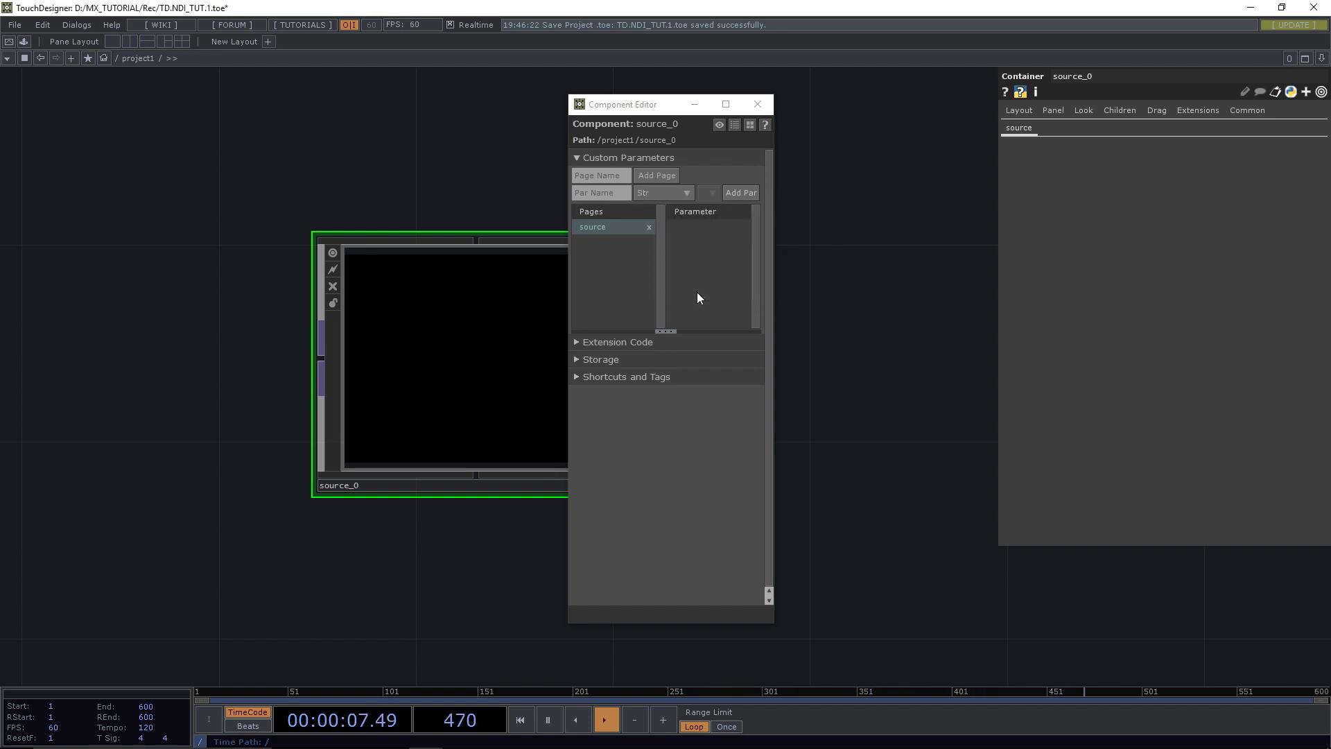
left_click(596, 194)
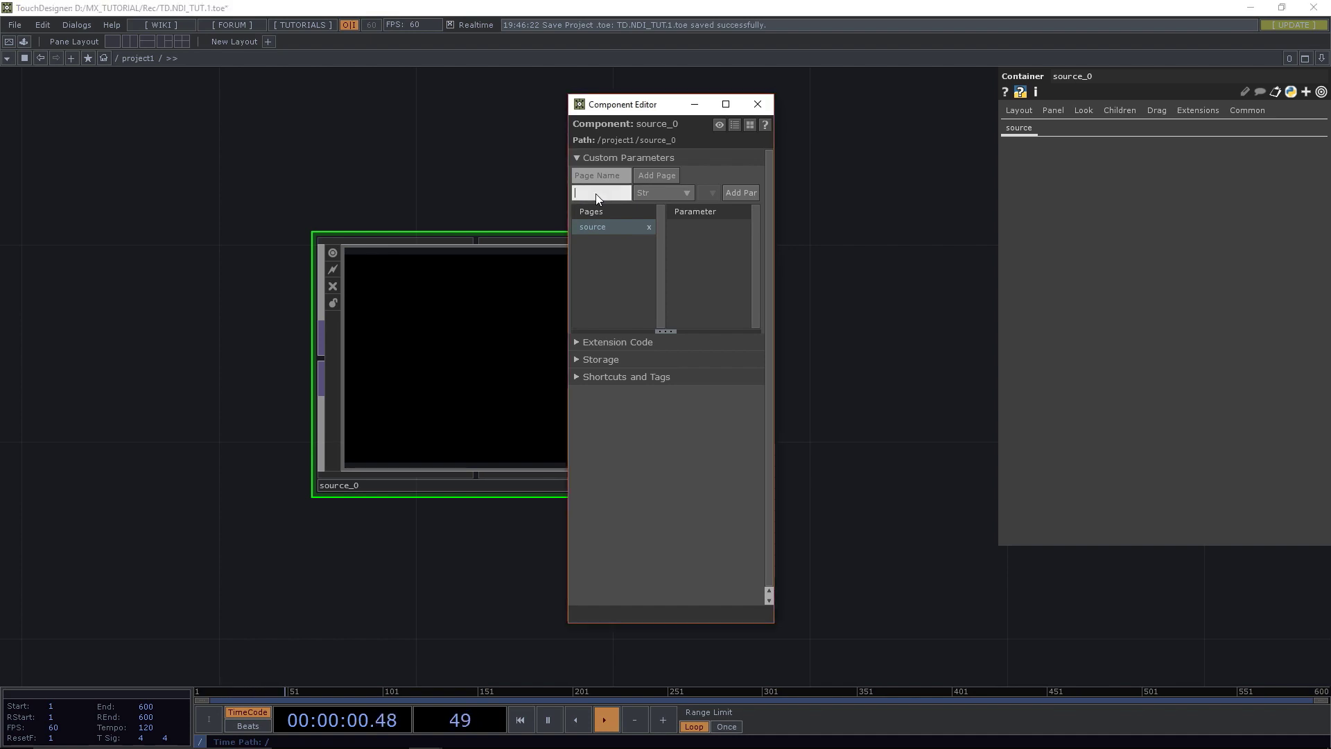
type("Title")
left_click(739, 194)
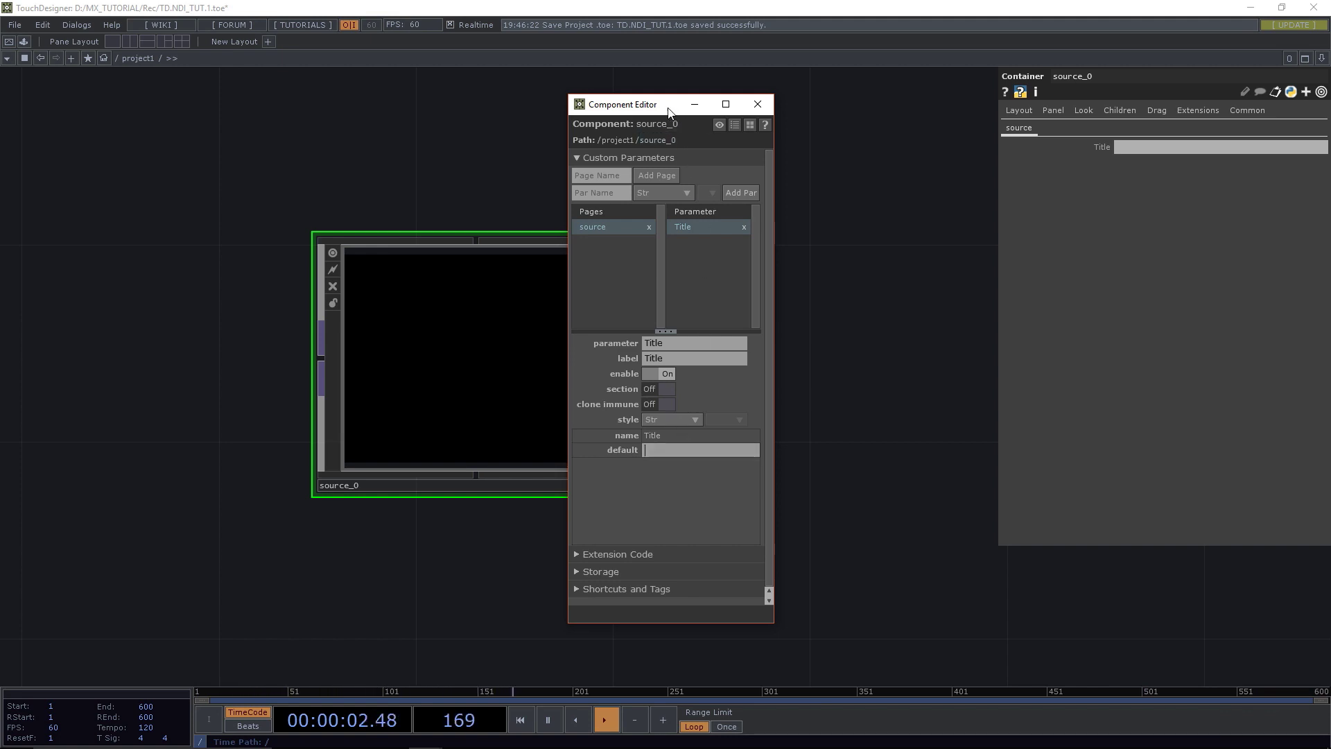
left_click_drag(669, 111, 185, 103)
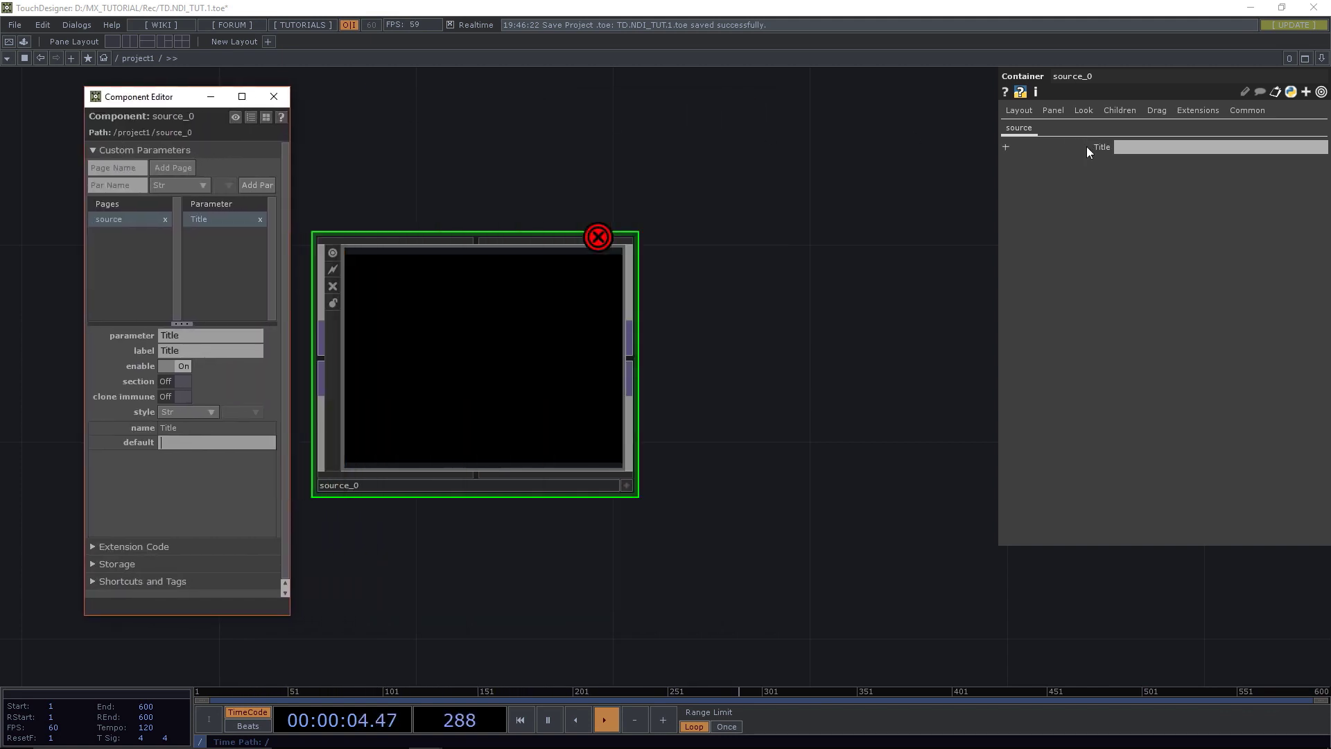
Check the second Text TOP inside source_0 and return to the project1 network.
double_click(549, 342)
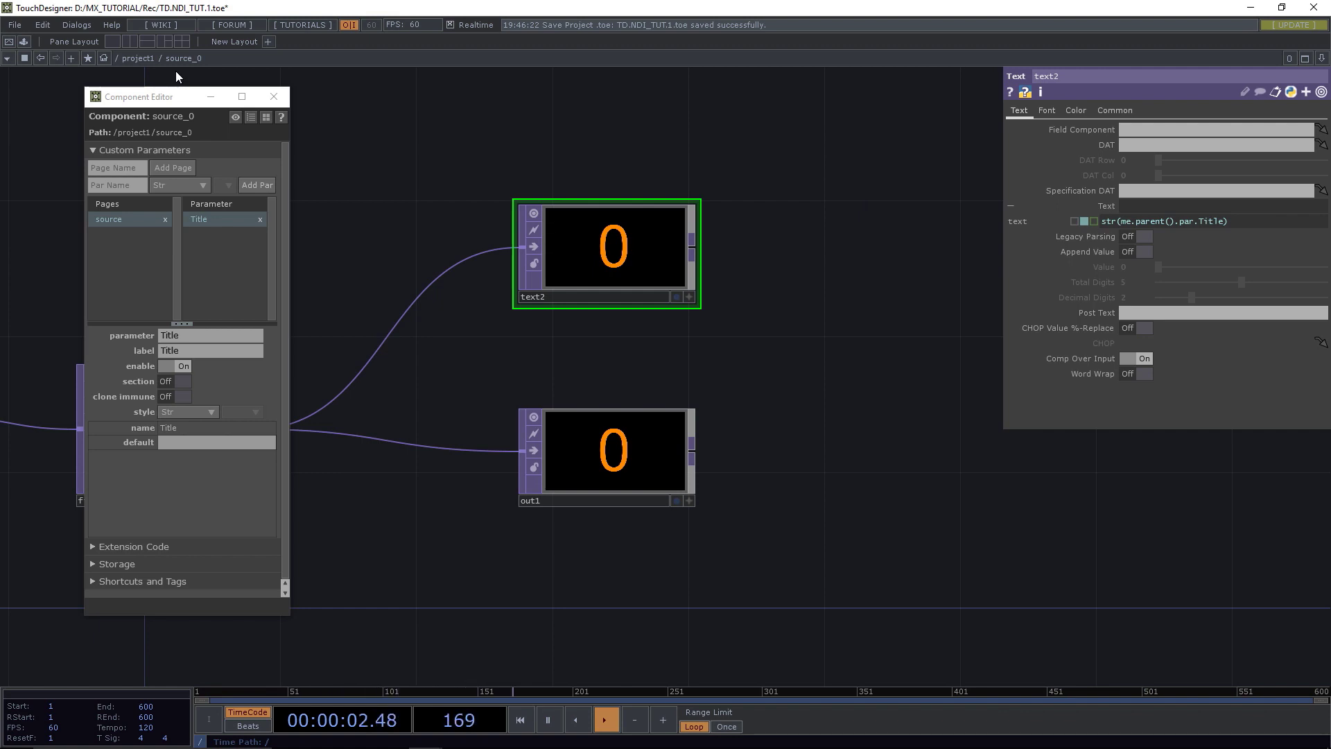
left_click(147, 60)
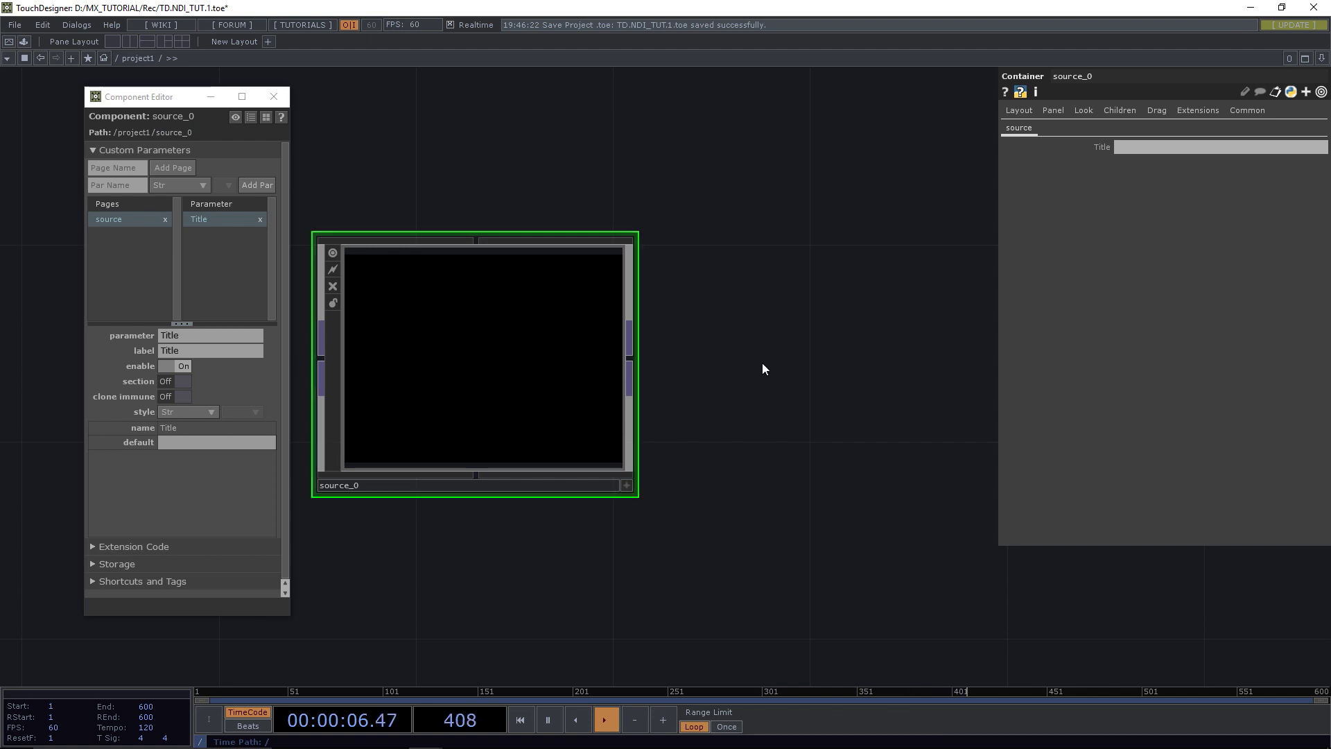
key("h")
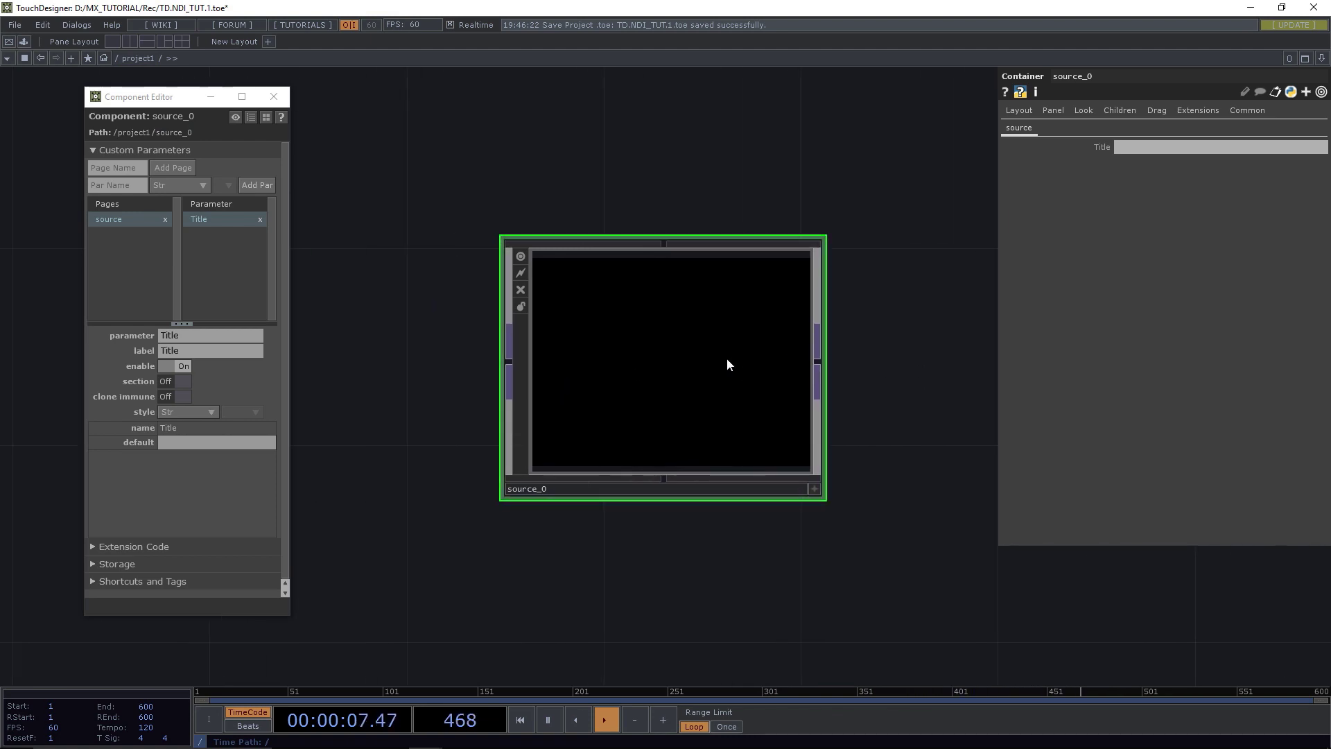
Set the source_0 container's Background TOP to ./out1.
left_click(1242, 111)
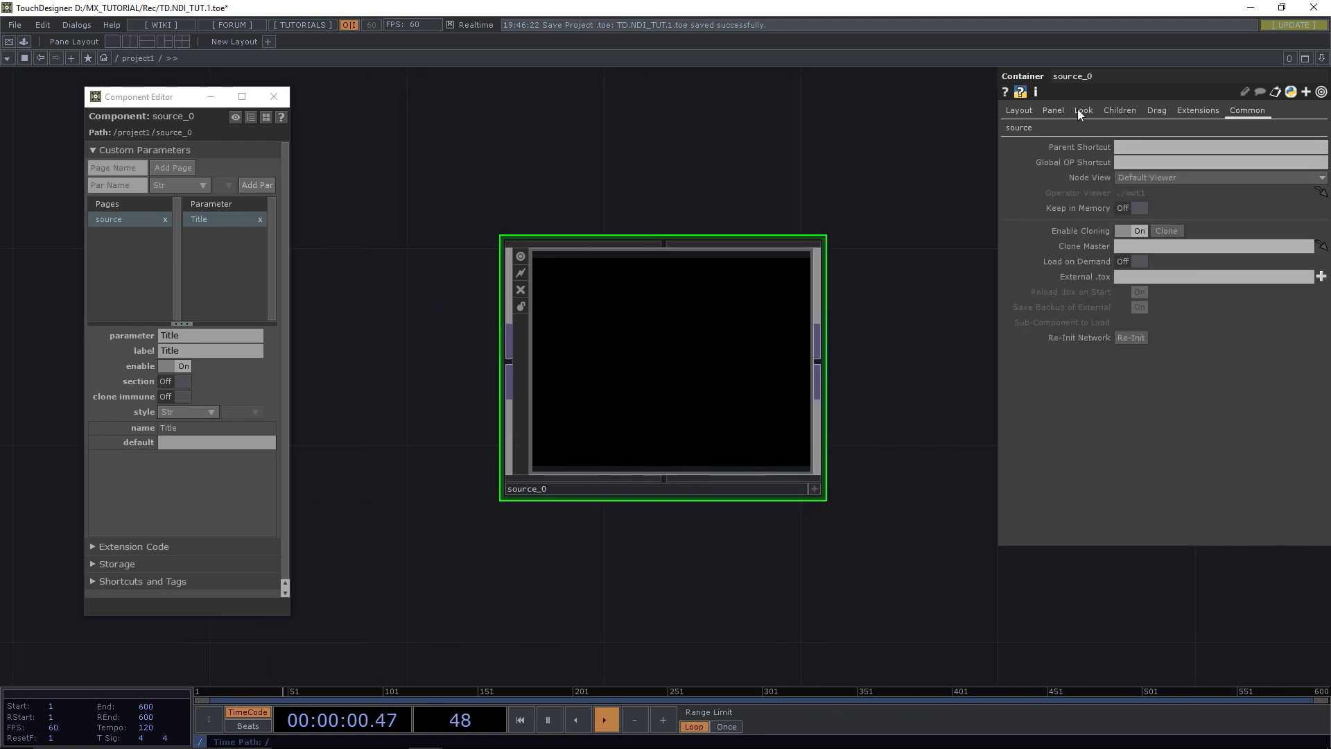
left_click(1029, 125)
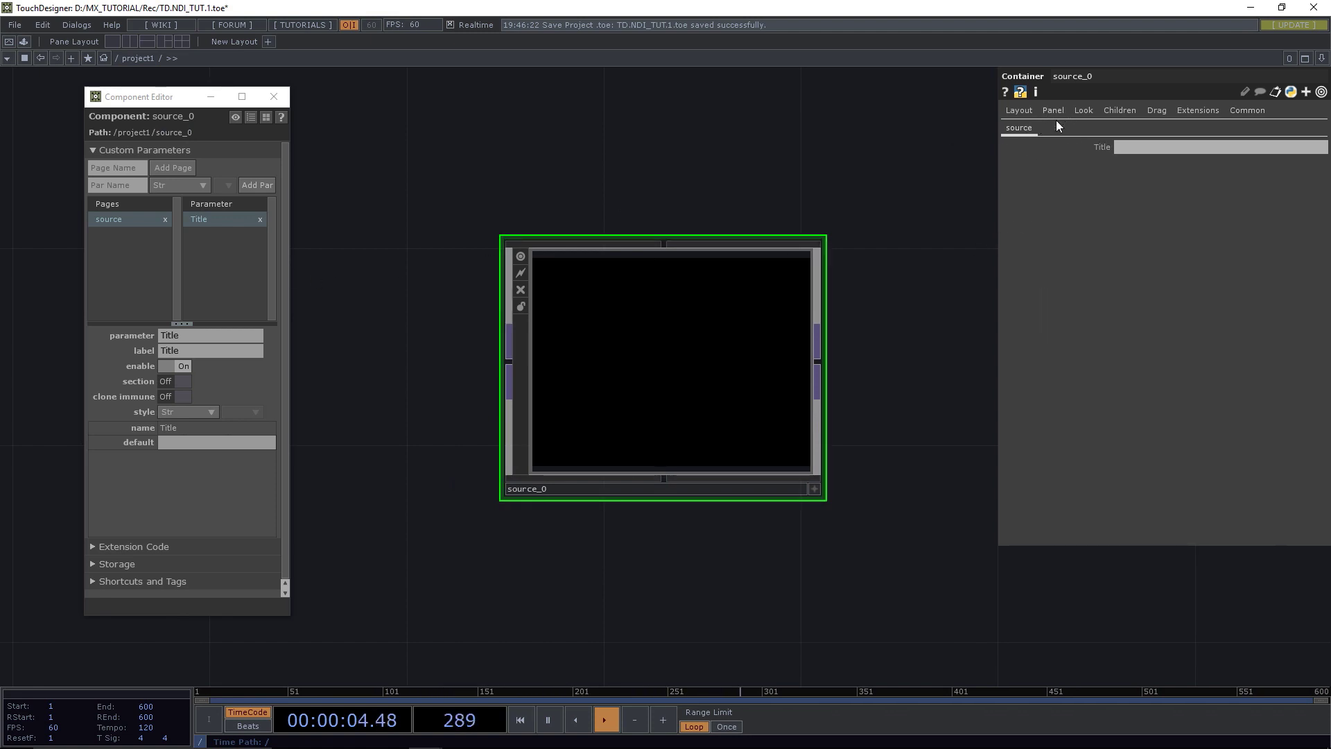
left_click(1083, 110)
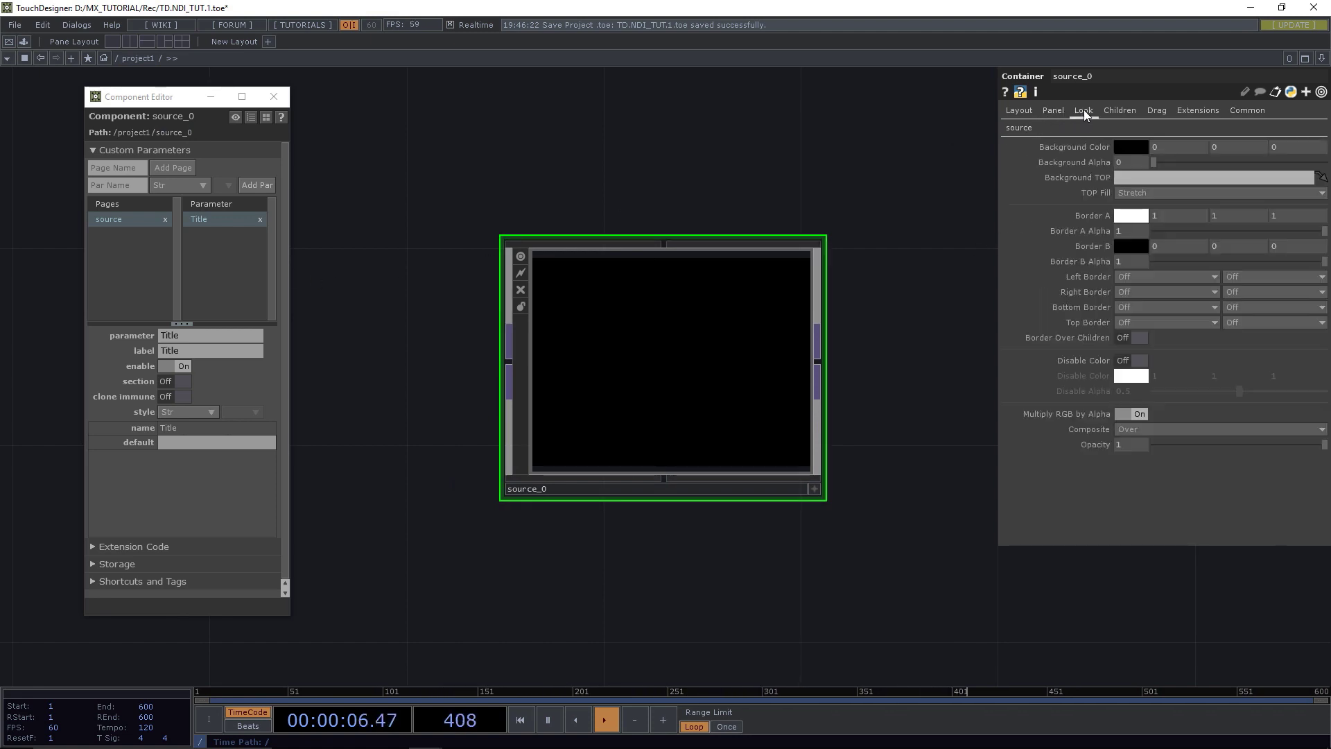
left_click(1131, 180)
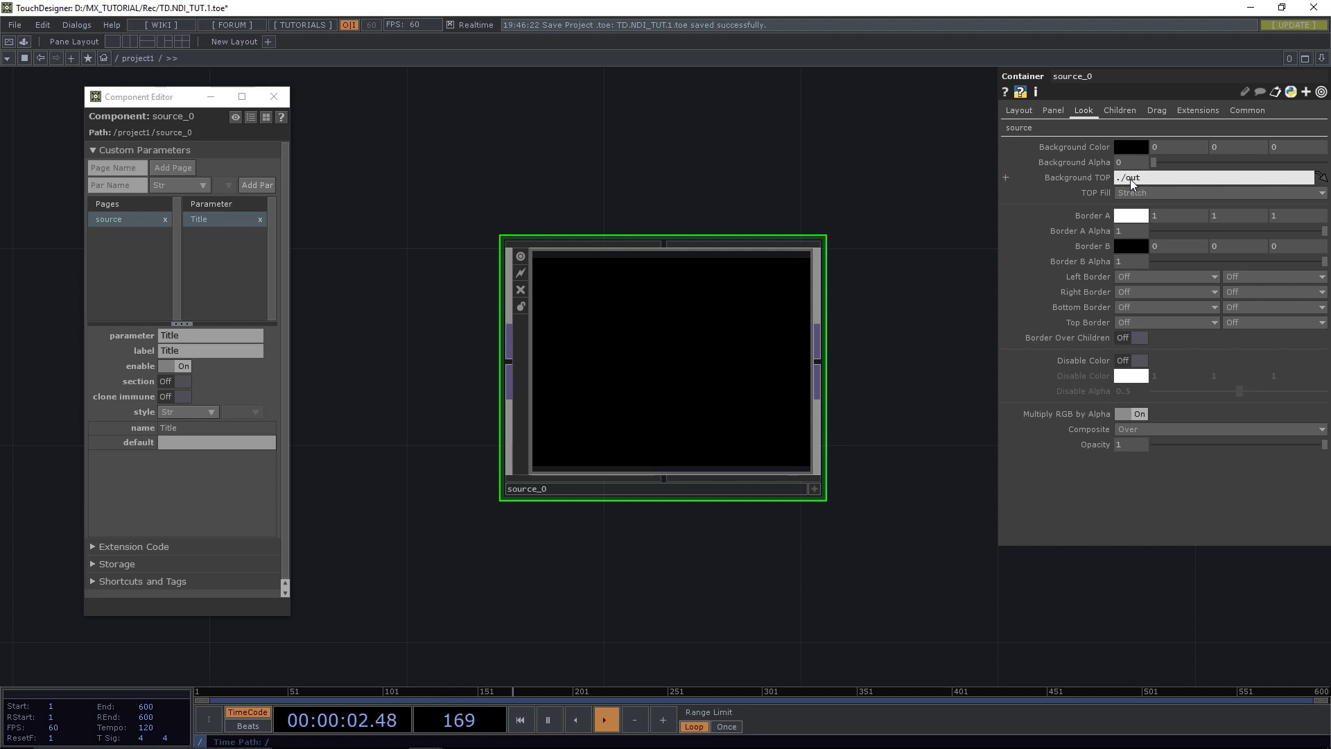
type("out1")
key("Return")
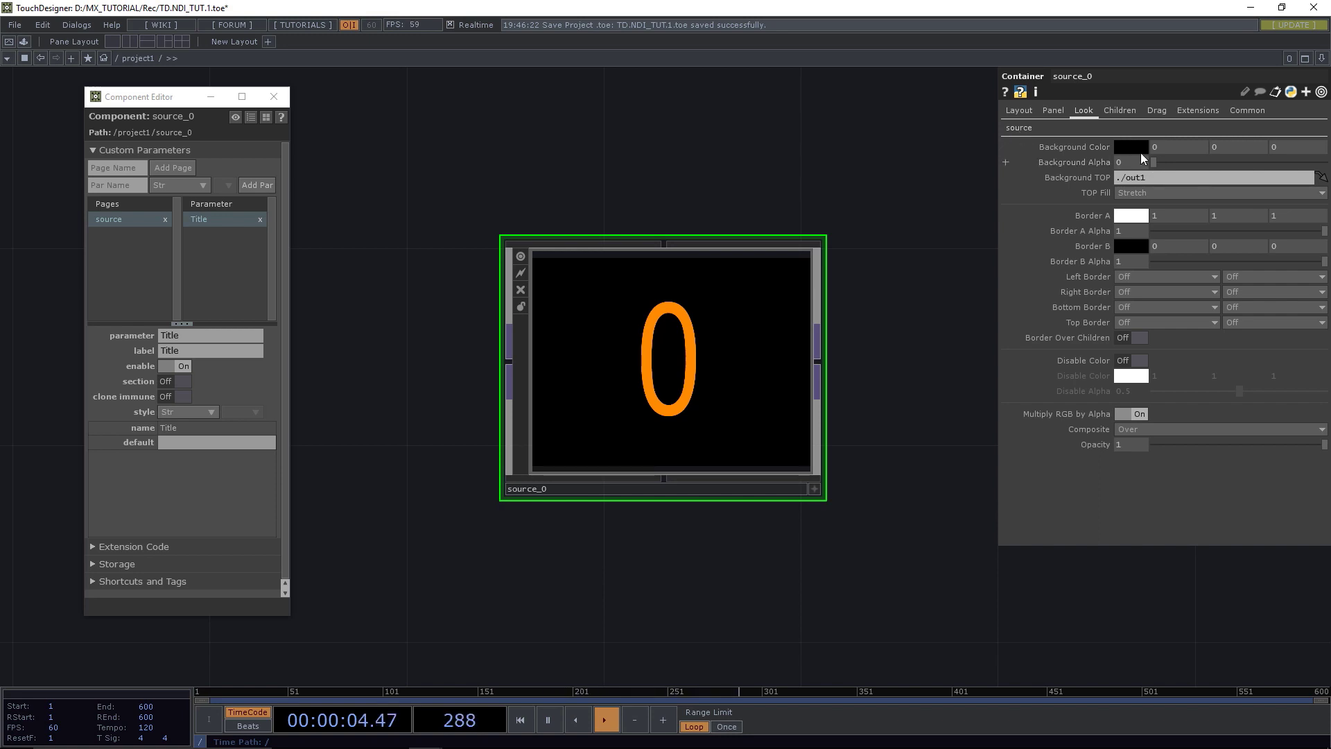
Set the source_0 container's width to 1280 and height to 720.
left_click(1020, 111)
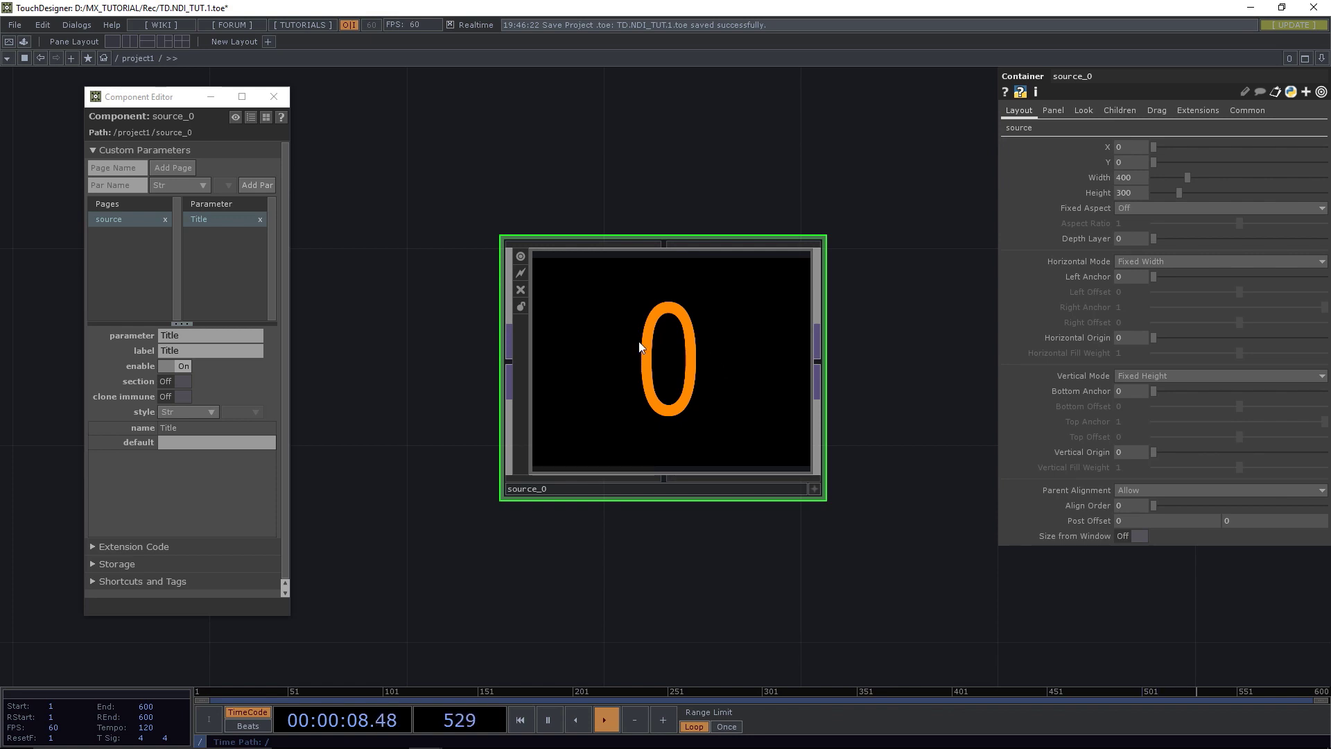
scroll(640, 347, "down", 3)
scroll(639, 347, "up", 3)
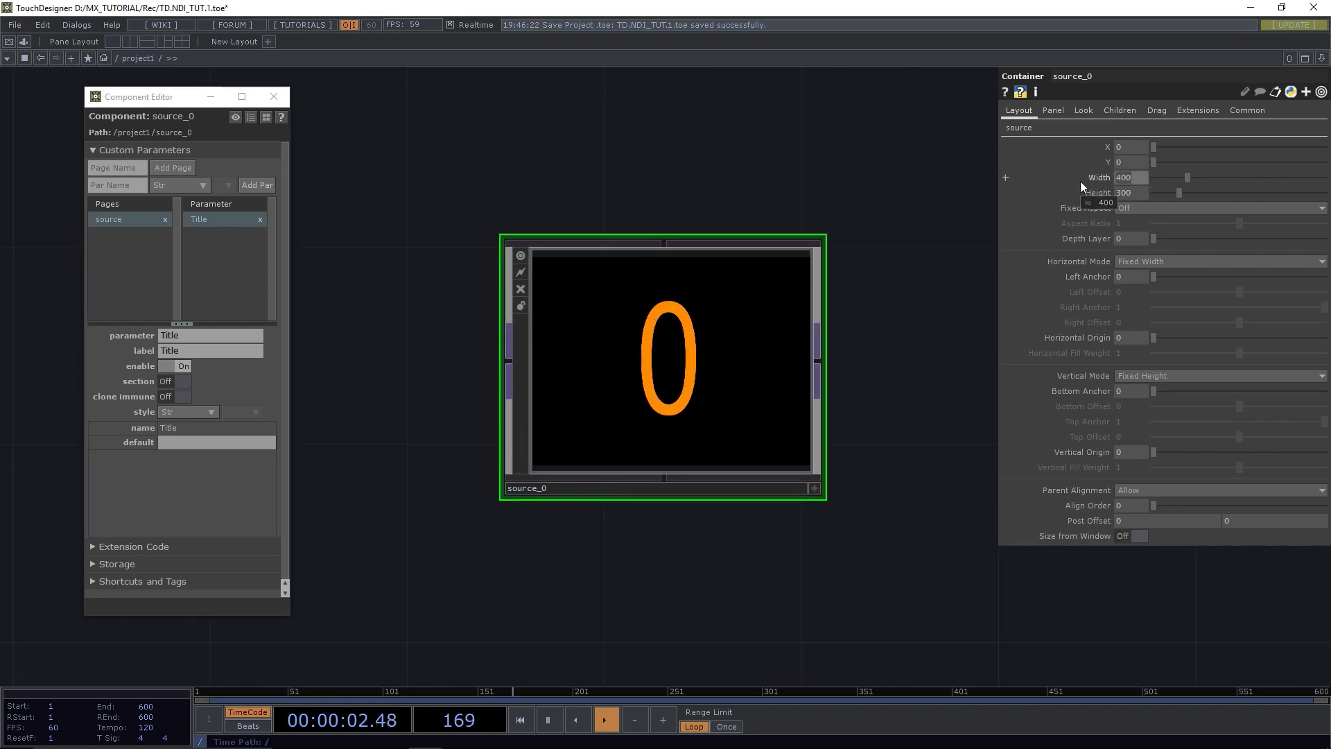
type("1280")
key("Tab")
type("720")
key("Return")
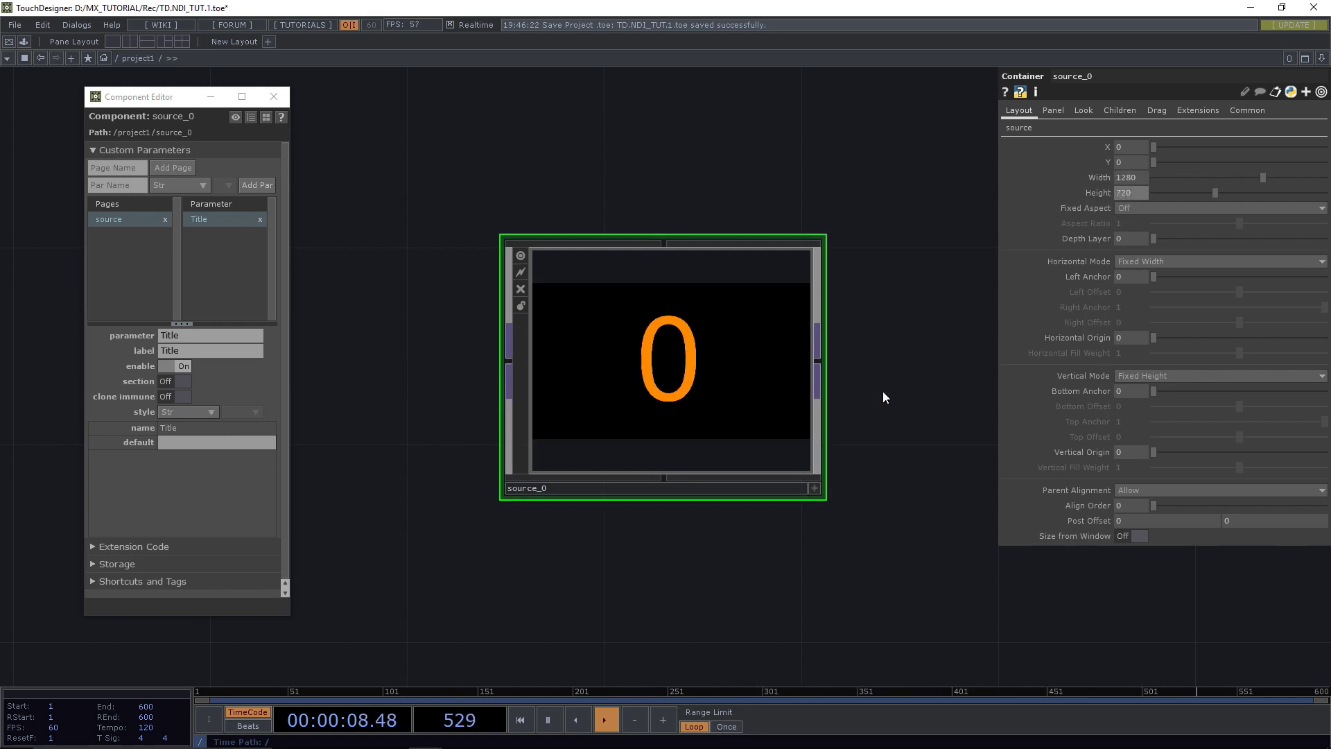
Look into the source_0 network, return to project1 and close the Component Editor.
scroll(902, 395, "down", 2)
left_click_drag(911, 414, 595, 339)
scroll(602, 338, "down", 3)
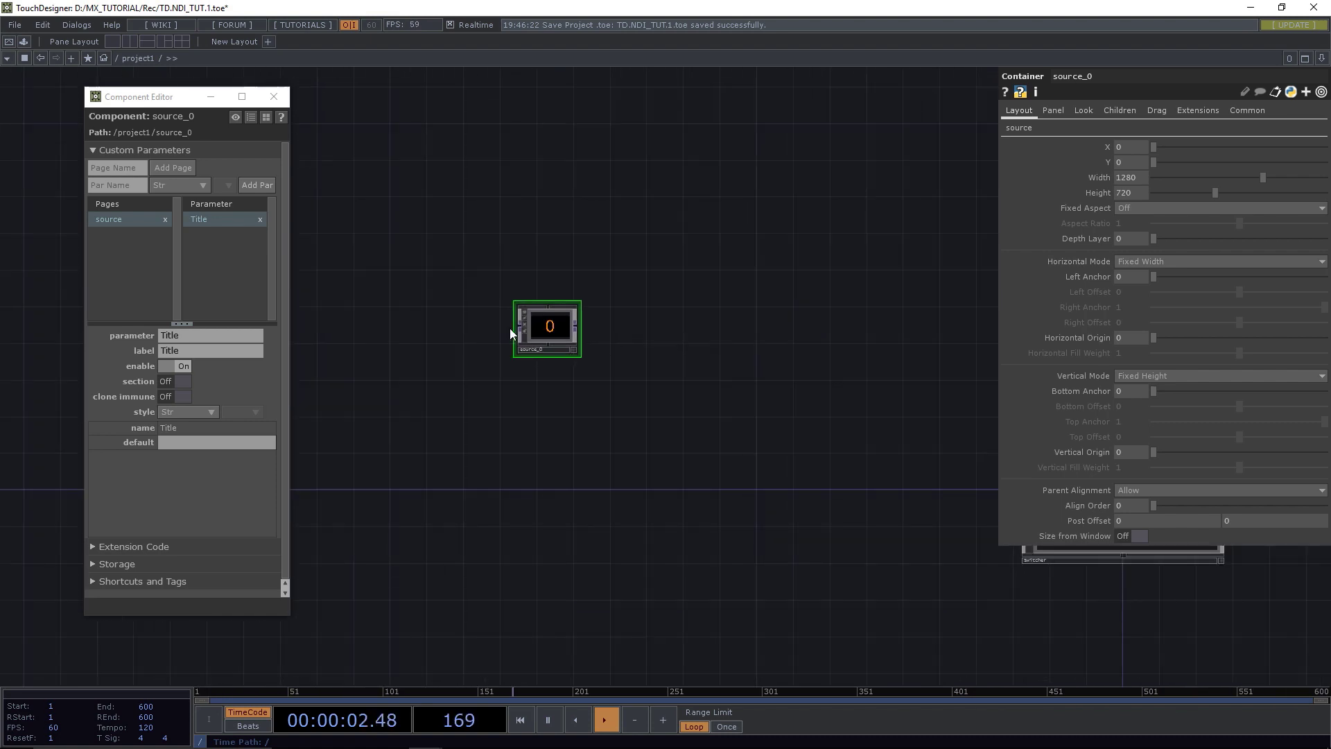
scroll(538, 311, "up", 5)
scroll(572, 369, "up", 1)
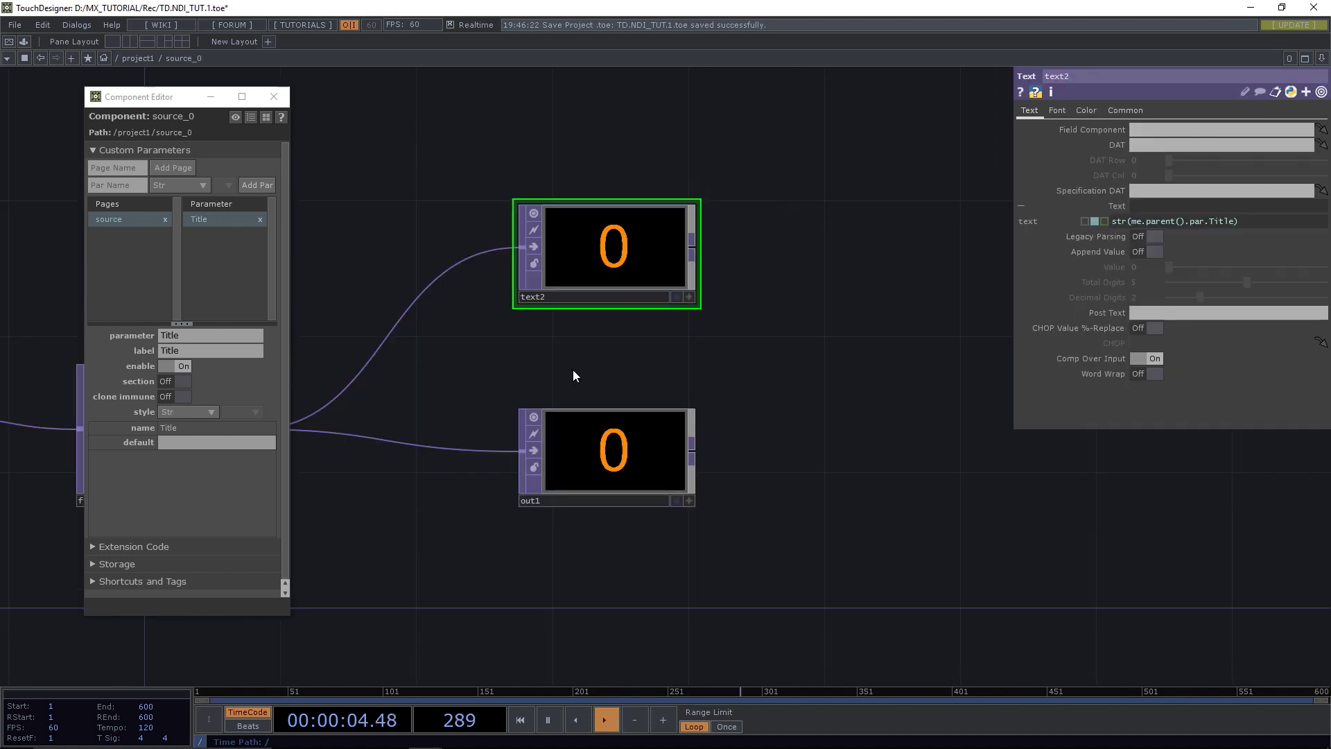
left_click(132, 58)
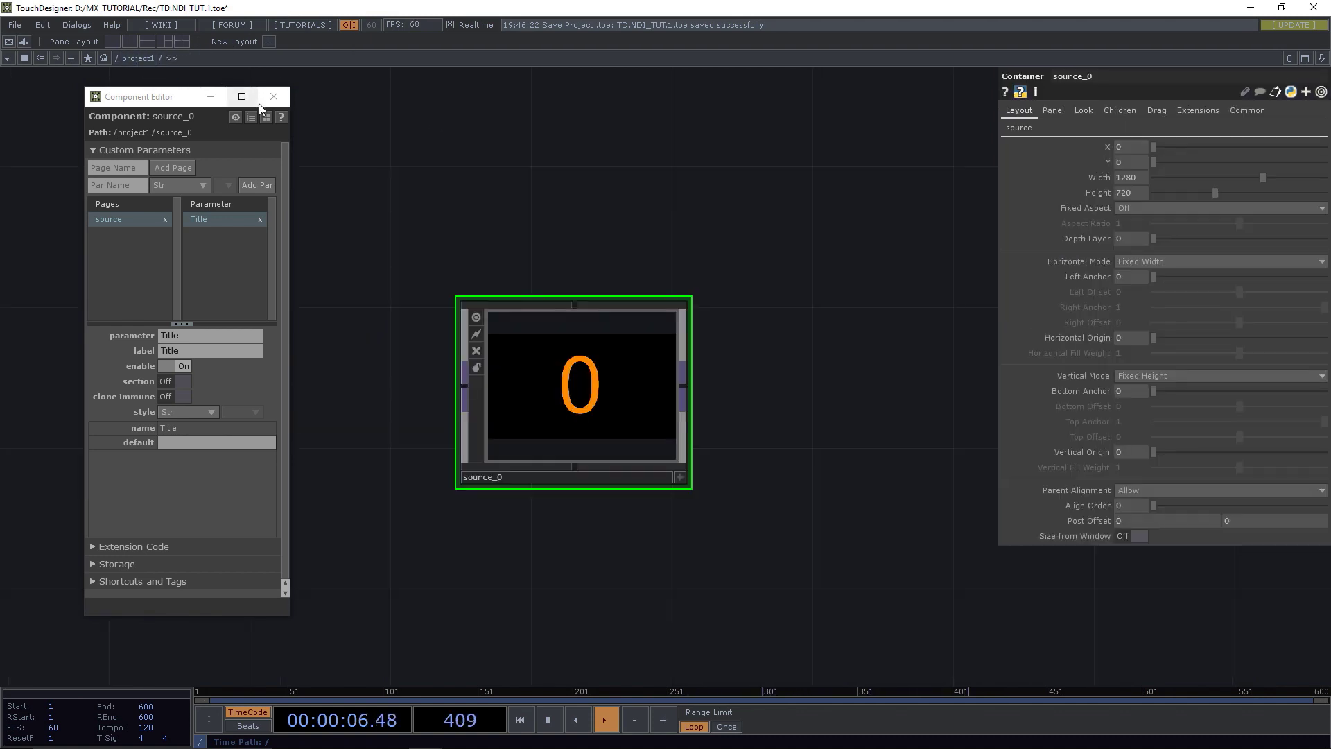
left_click(273, 97)
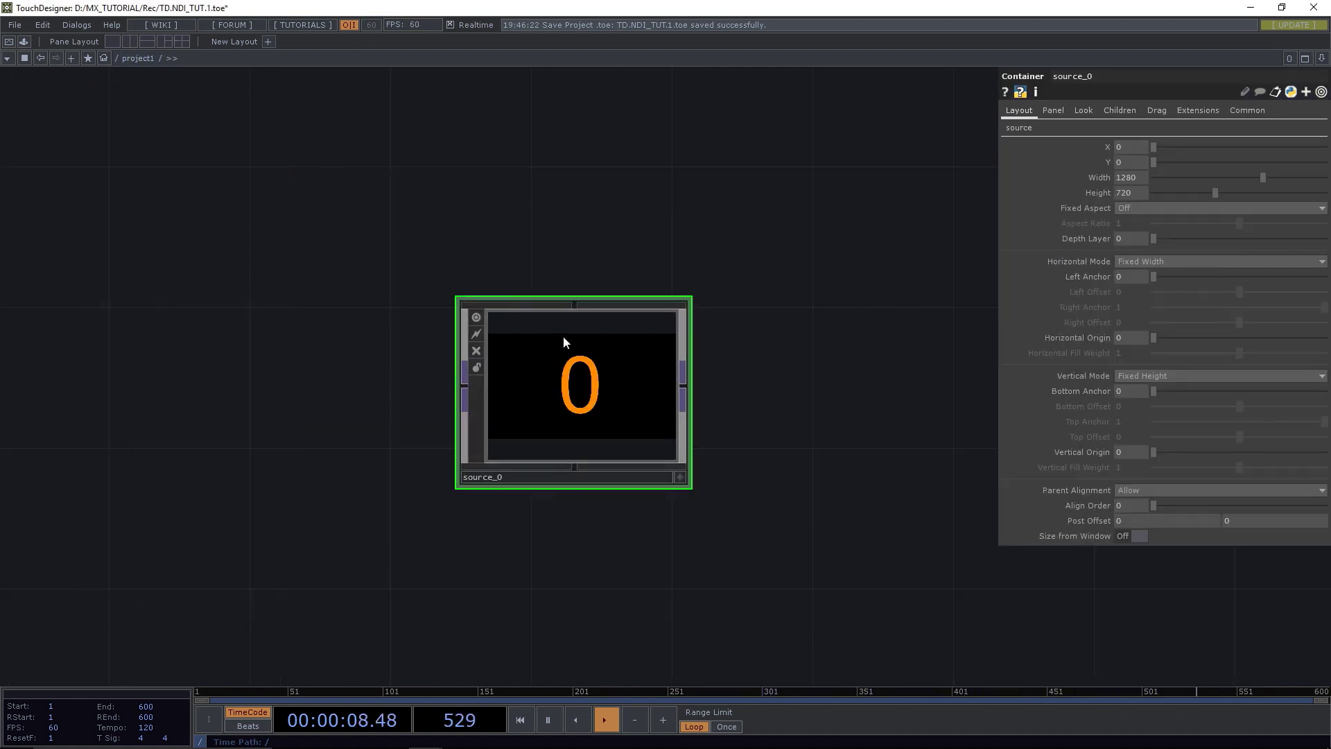
Set source_0's custom Title parameter to Camera Stage and enter the container to check its text overlay.
left_click(1016, 131)
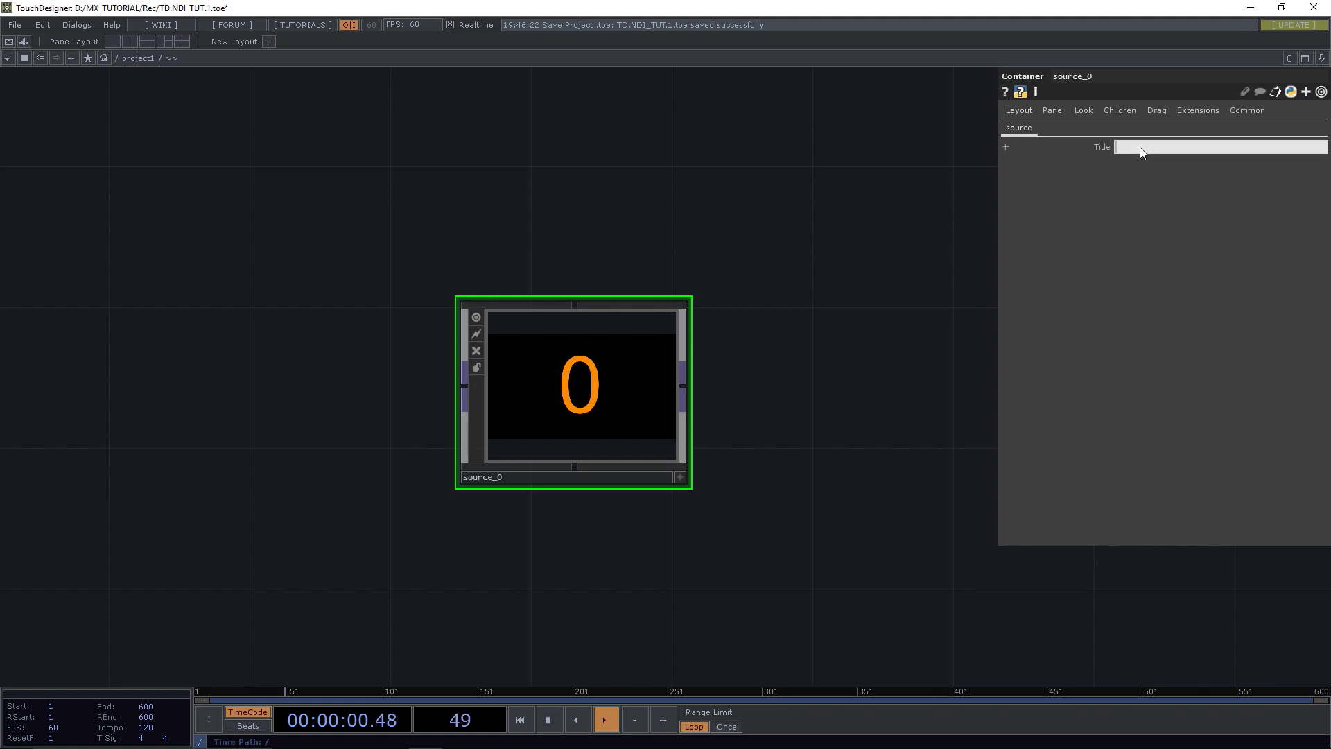
left_click(1140, 147)
type("Camera Stage")
key("Return")
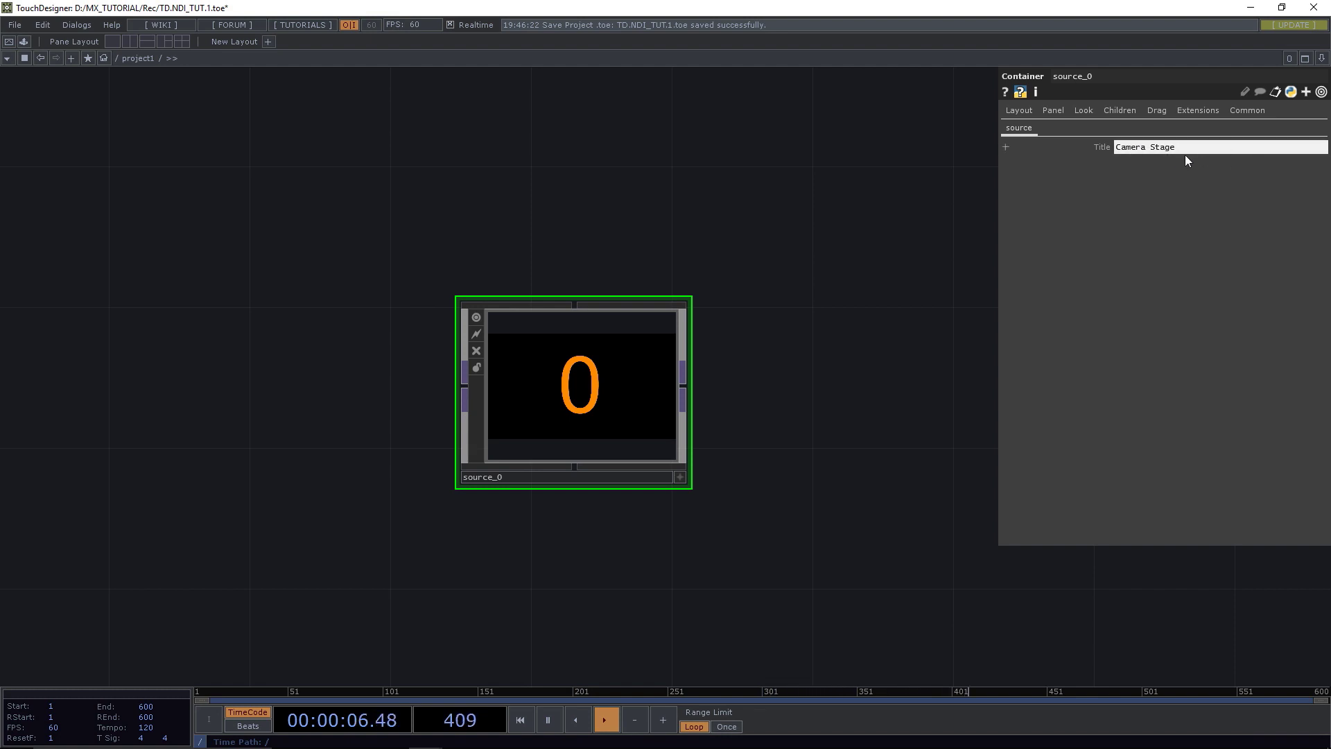
double_click(585, 395)
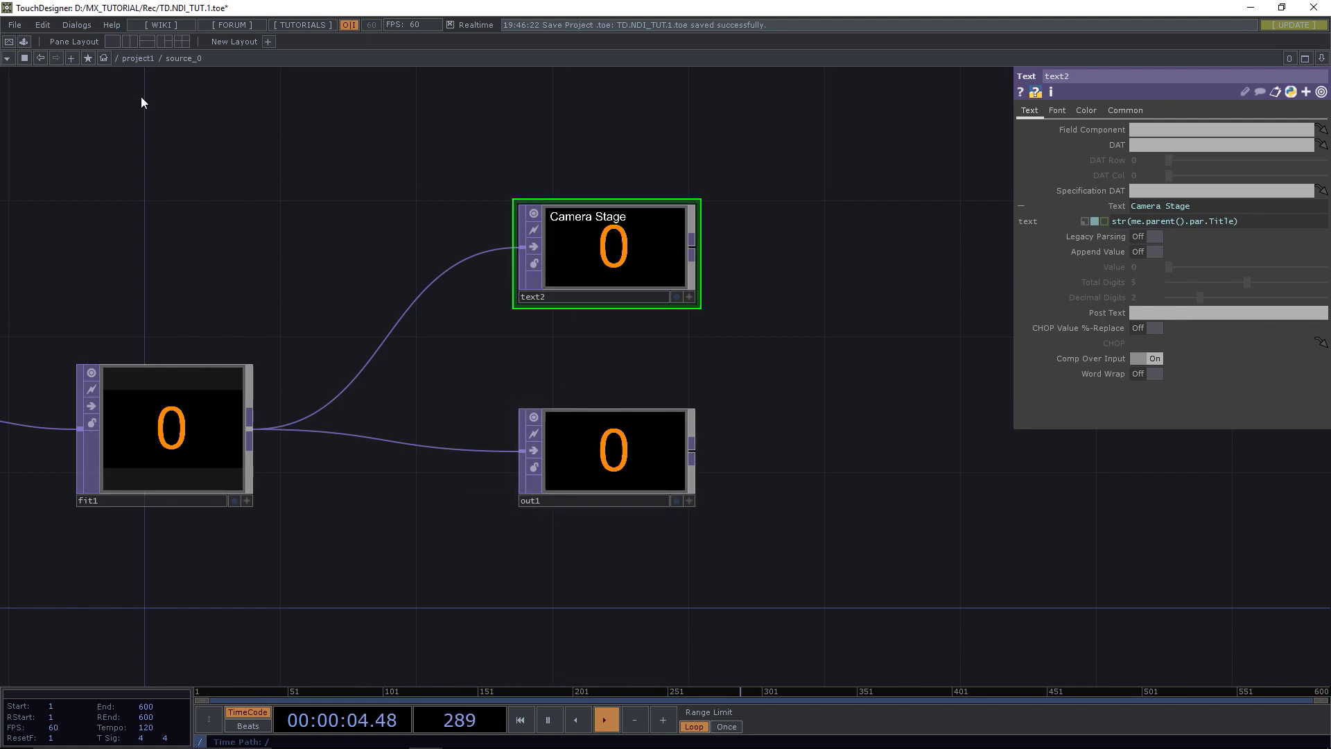
Return to project1 and set source_0's Background TOP to ./text2.
left_click(135, 59)
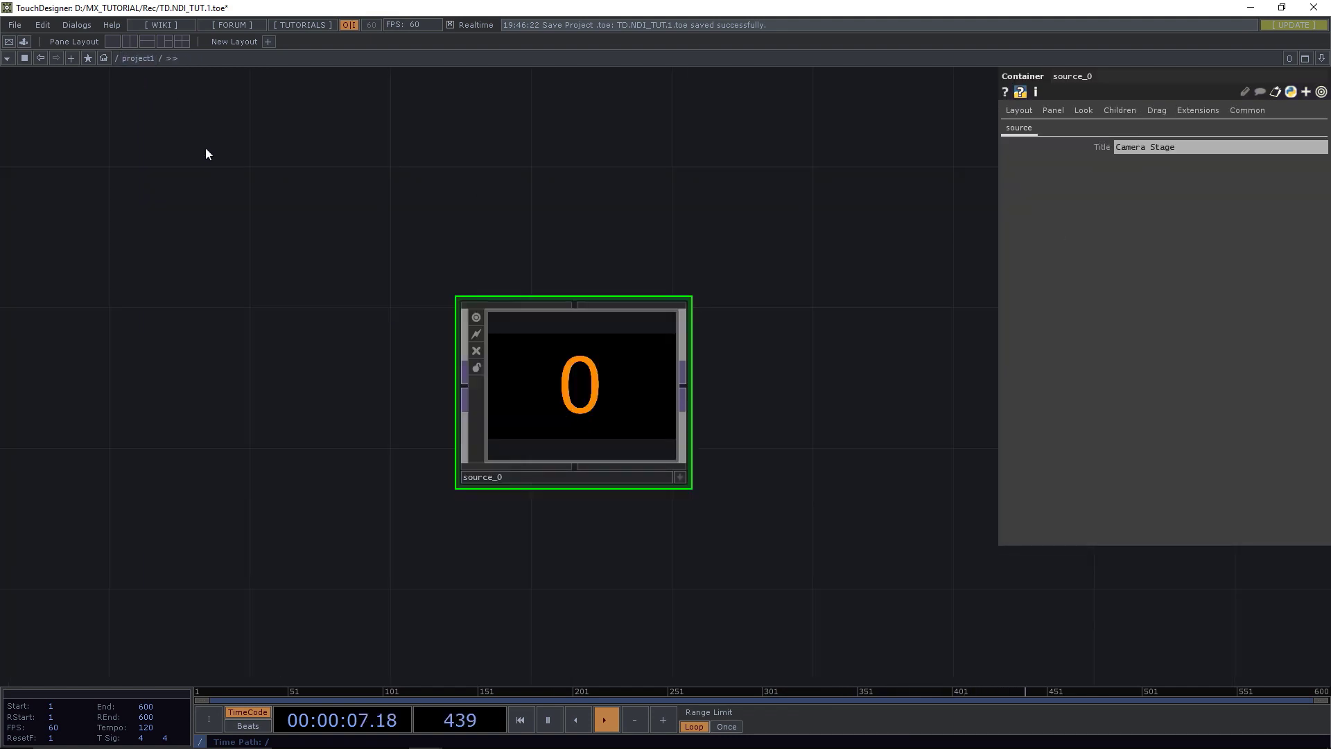
left_click(1247, 112)
left_click(1086, 111)
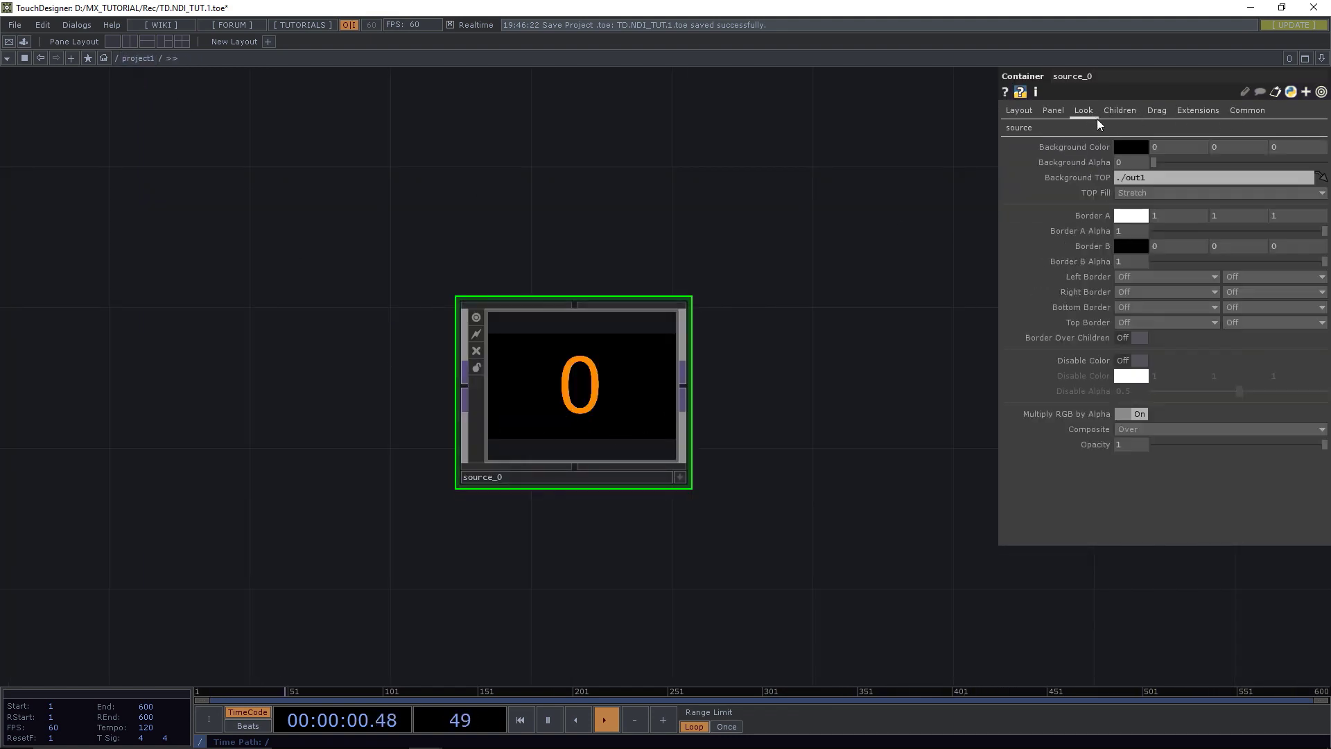
left_click_drag(1126, 178, 1150, 179)
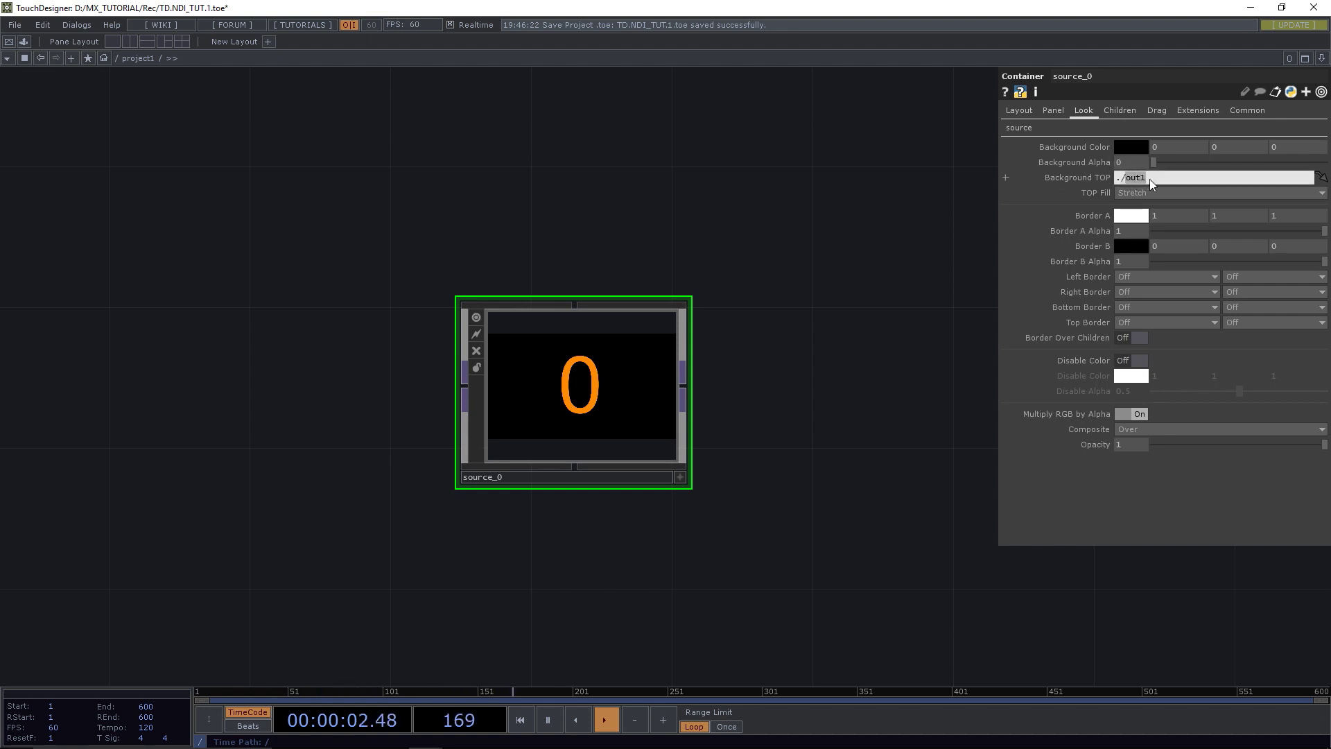
type("text2")
key("Return")
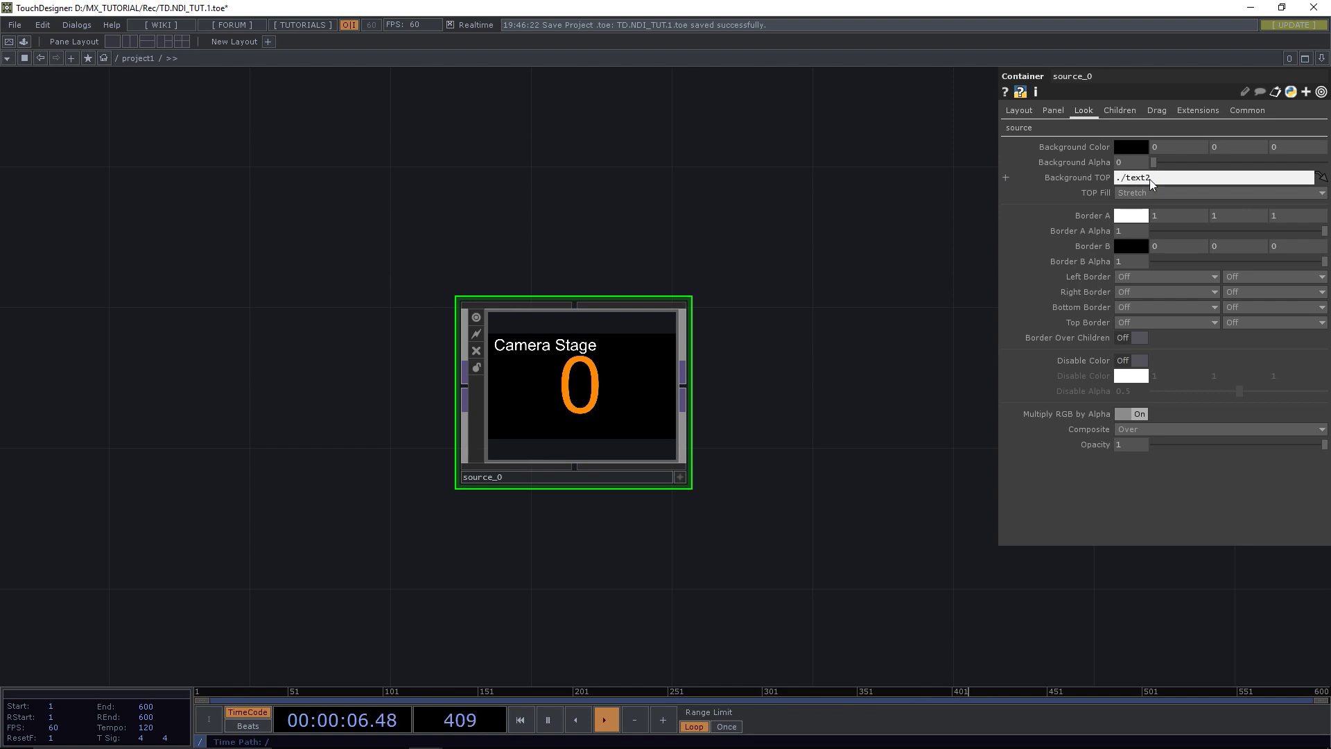
Try building the sources by hand: paste six copies of source_0 and delete all of them.
left_click_drag(615, 414, 512, 416)
scroll(485, 382, "down", 3)
scroll(624, 410, "down", 6)
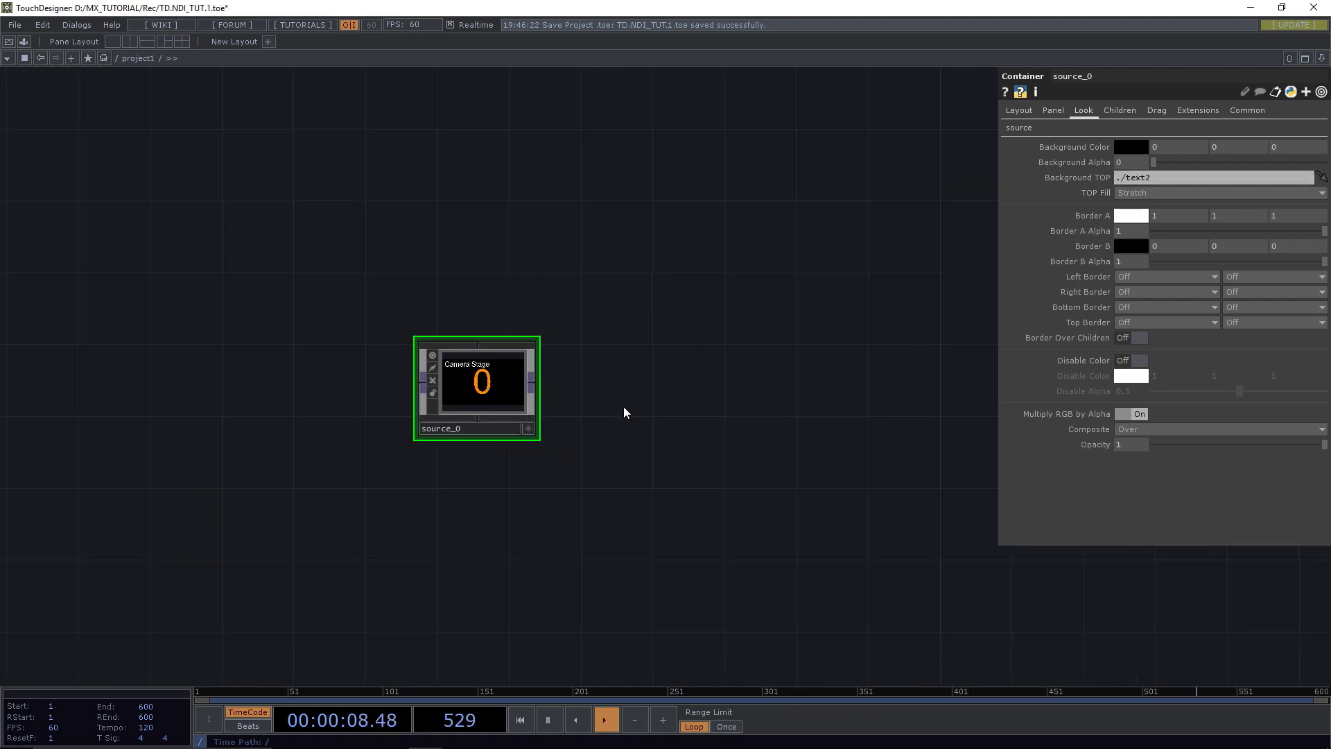
scroll(566, 336, "up", 2)
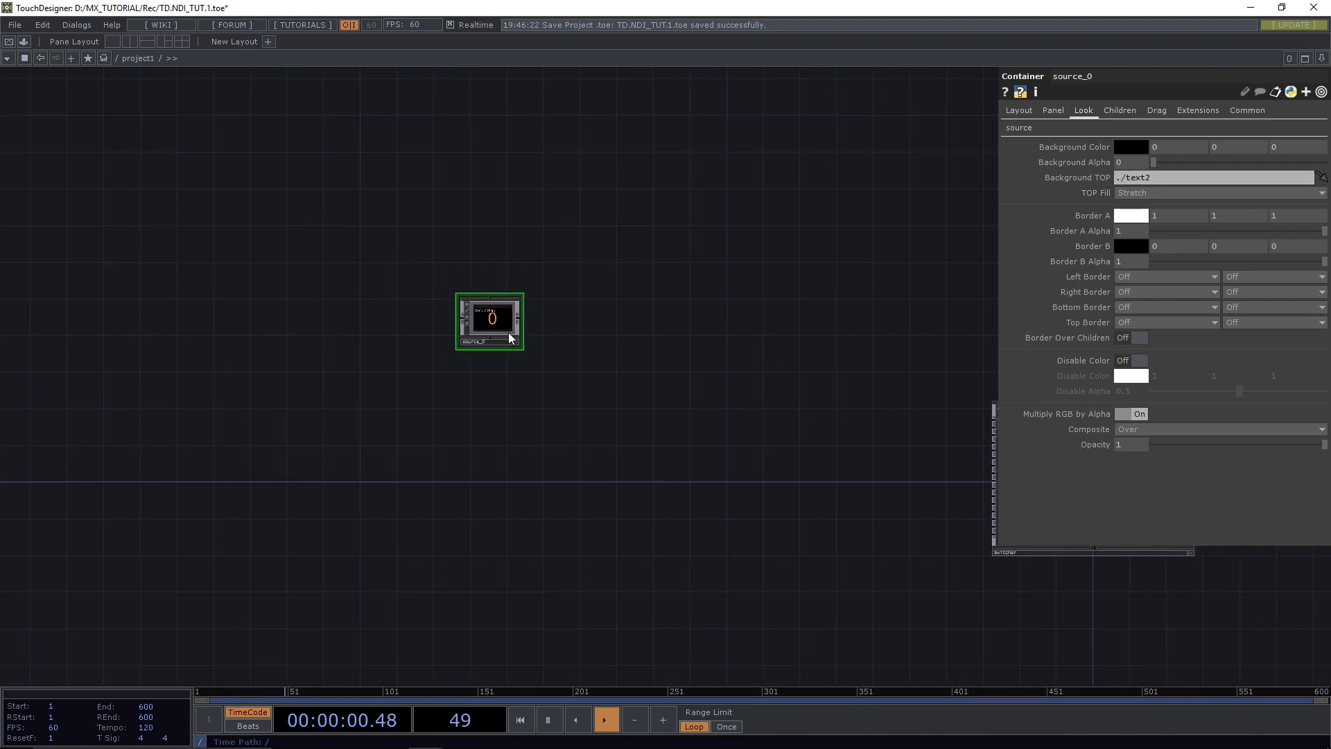
left_click_drag(481, 300, 407, 217)
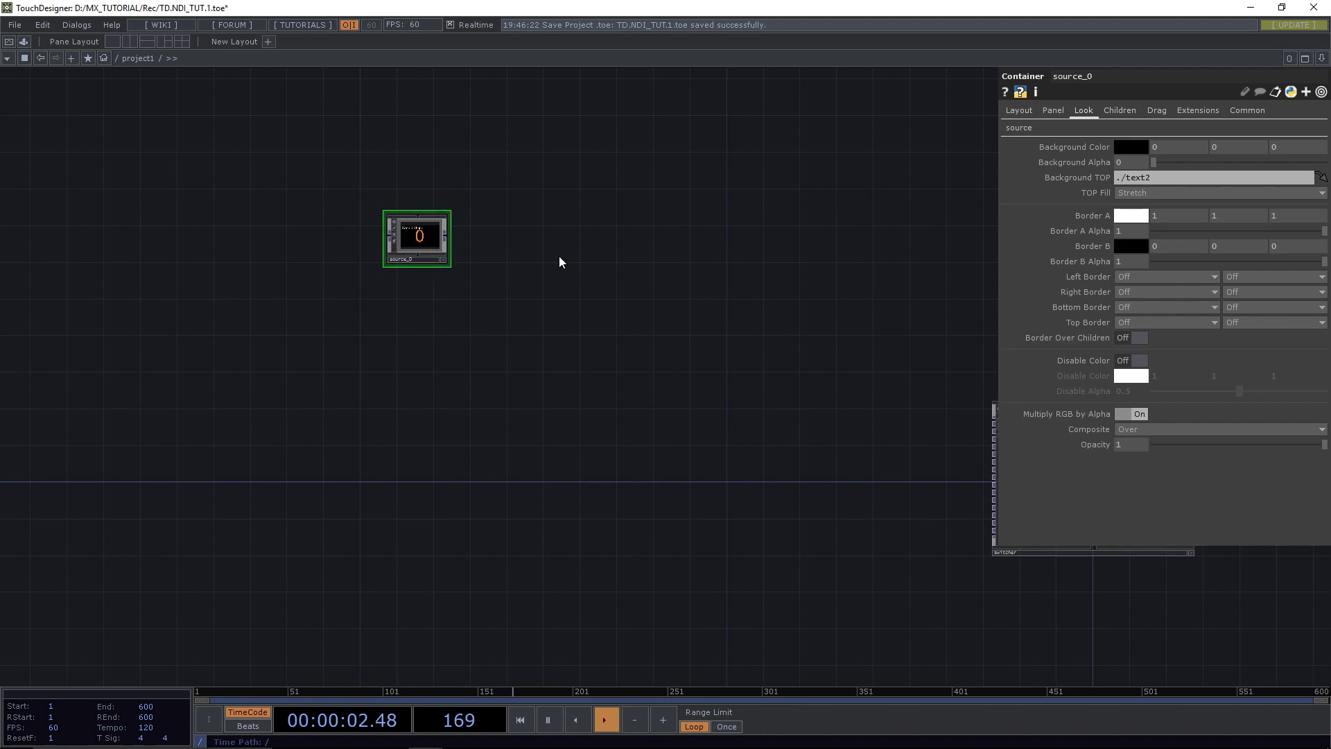
key("ctrl+c")
key("ctrl+v")
key("ctrl+v")
key("ctrl+v")
key("ctrl+v")
key("ctrl+v")
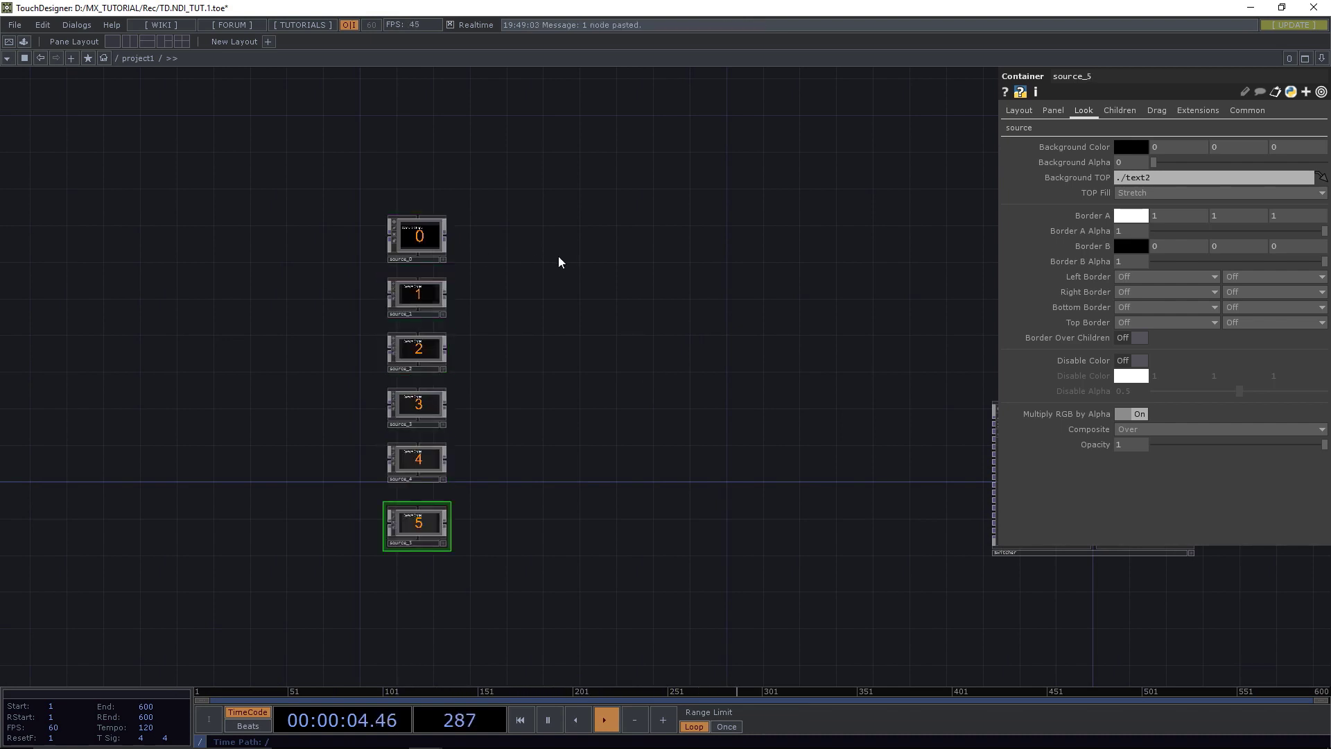
key("ctrl+v")
scroll(499, 437, "up", 3)
scroll(501, 440, "down", 2)
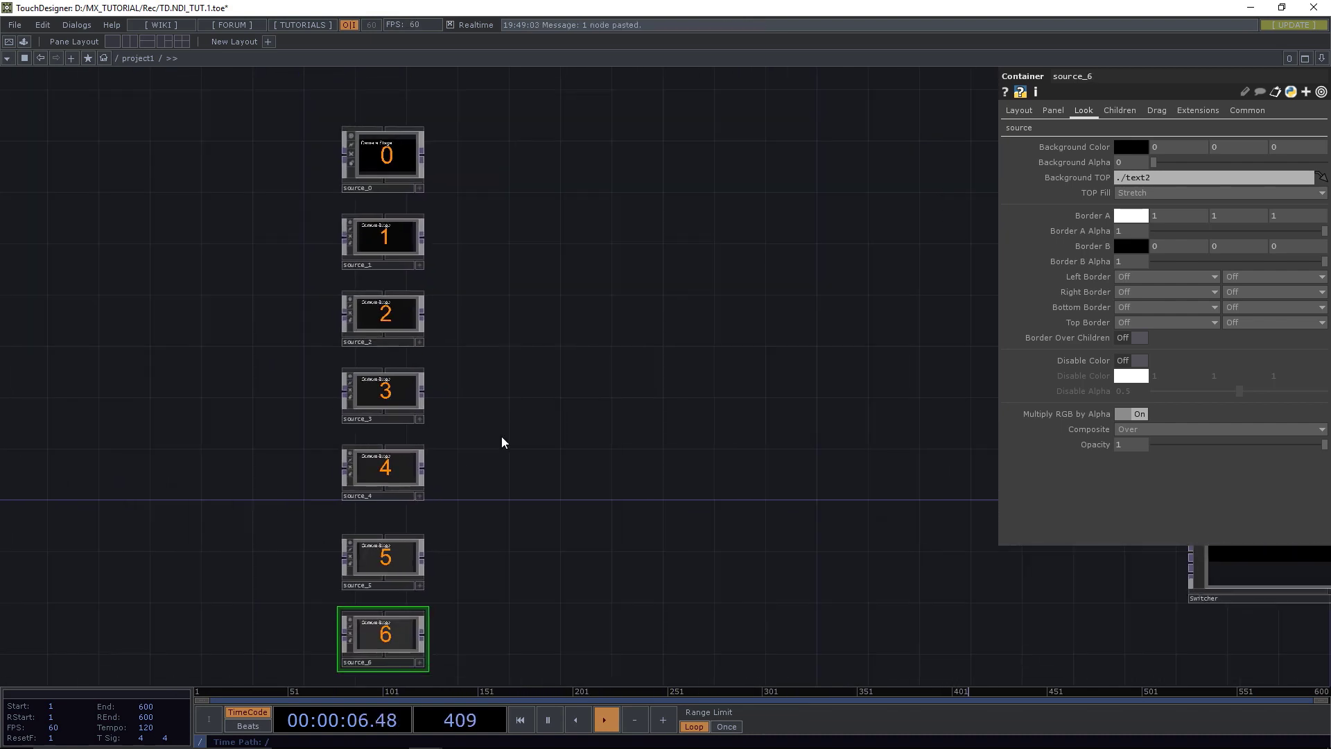
scroll(501, 436, "down", 2)
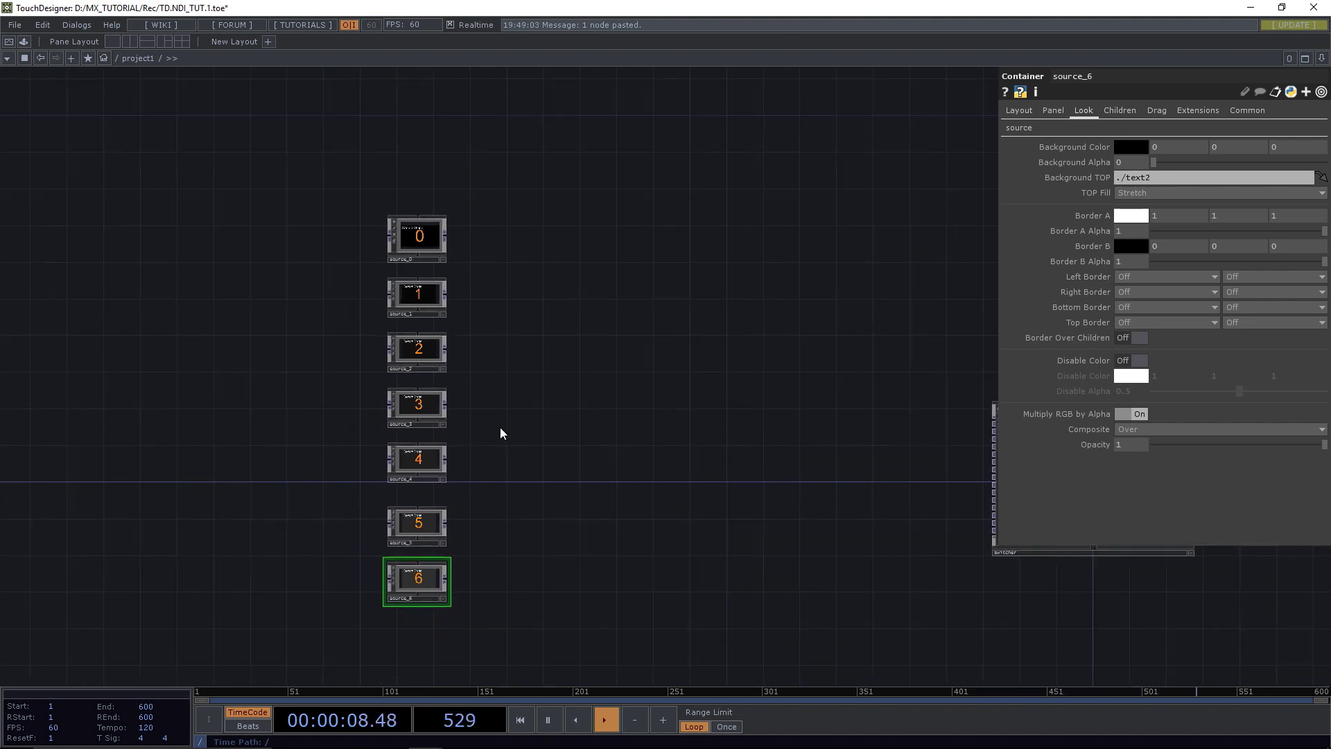
left_click_drag(483, 282, 407, 598)
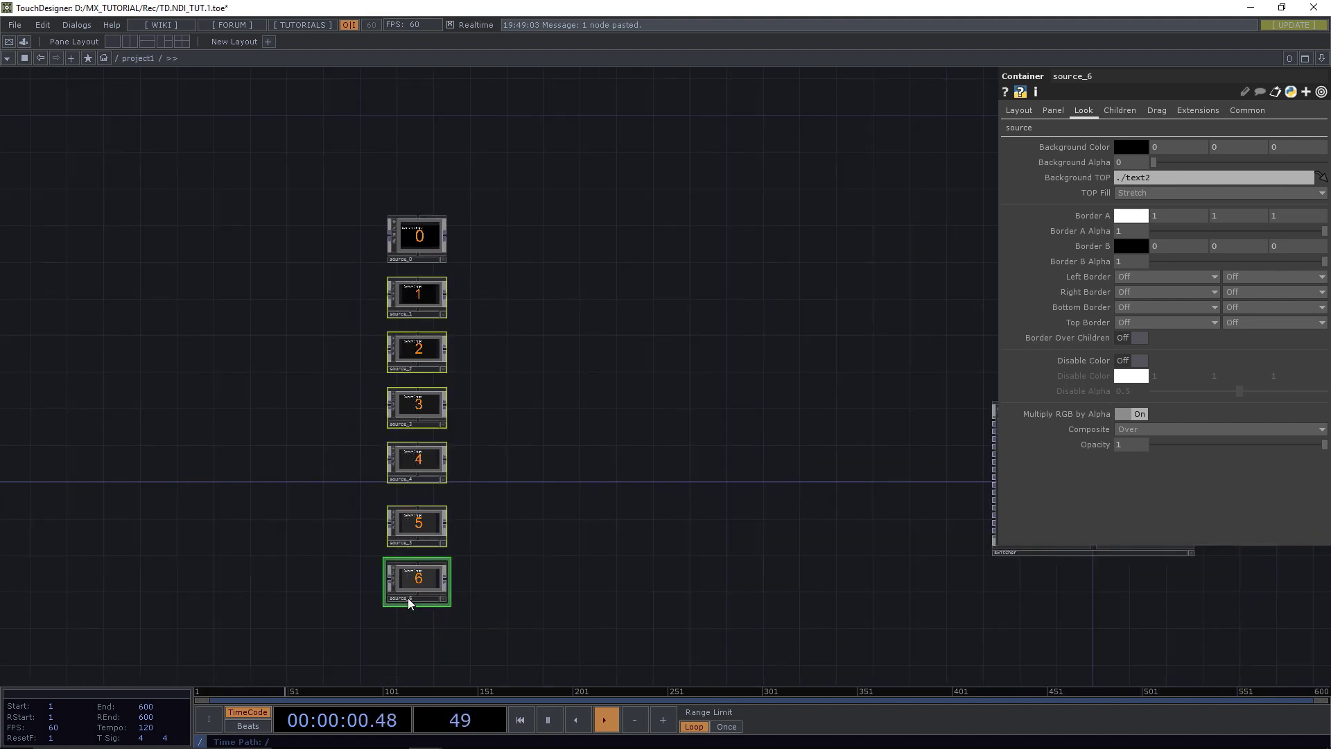
key("Delete")
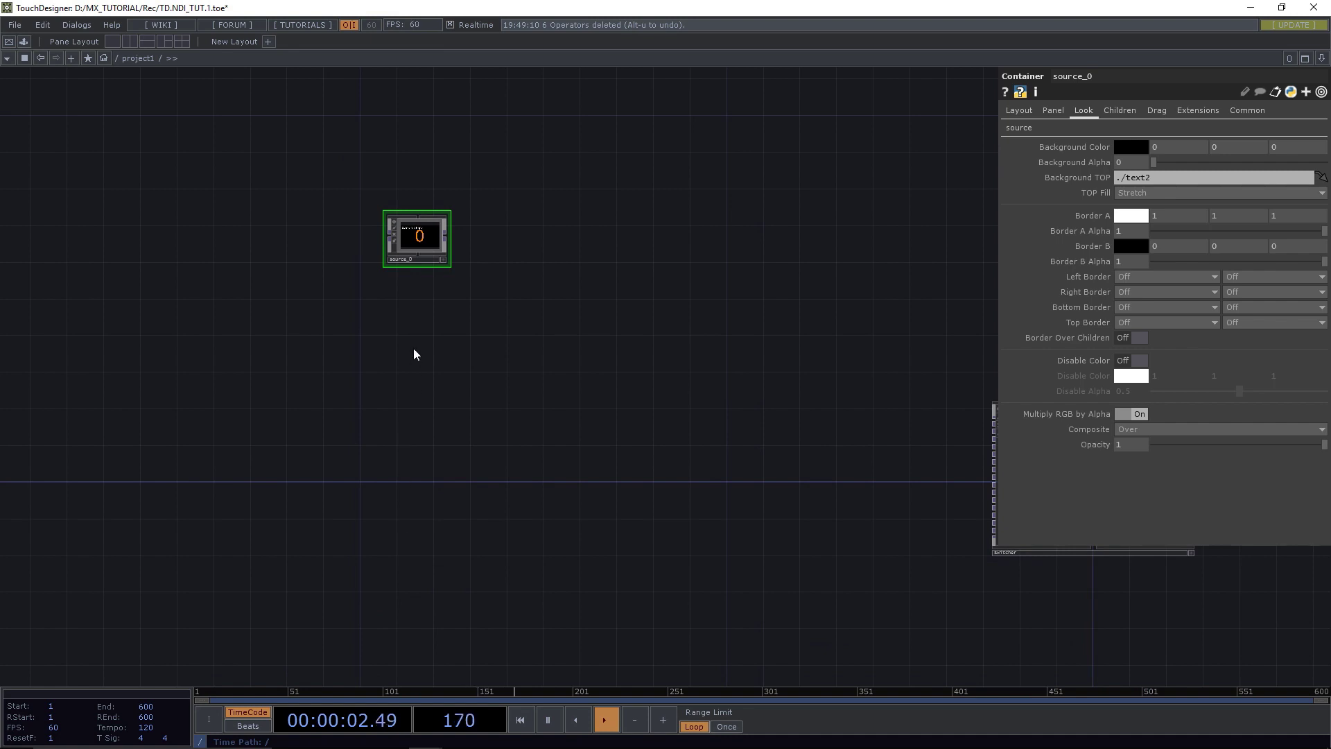
Move the source_0 container closer to the Switcher and save the project.
left_click_drag(418, 249, 600, 287)
left_click_drag(598, 393, 373, 468)
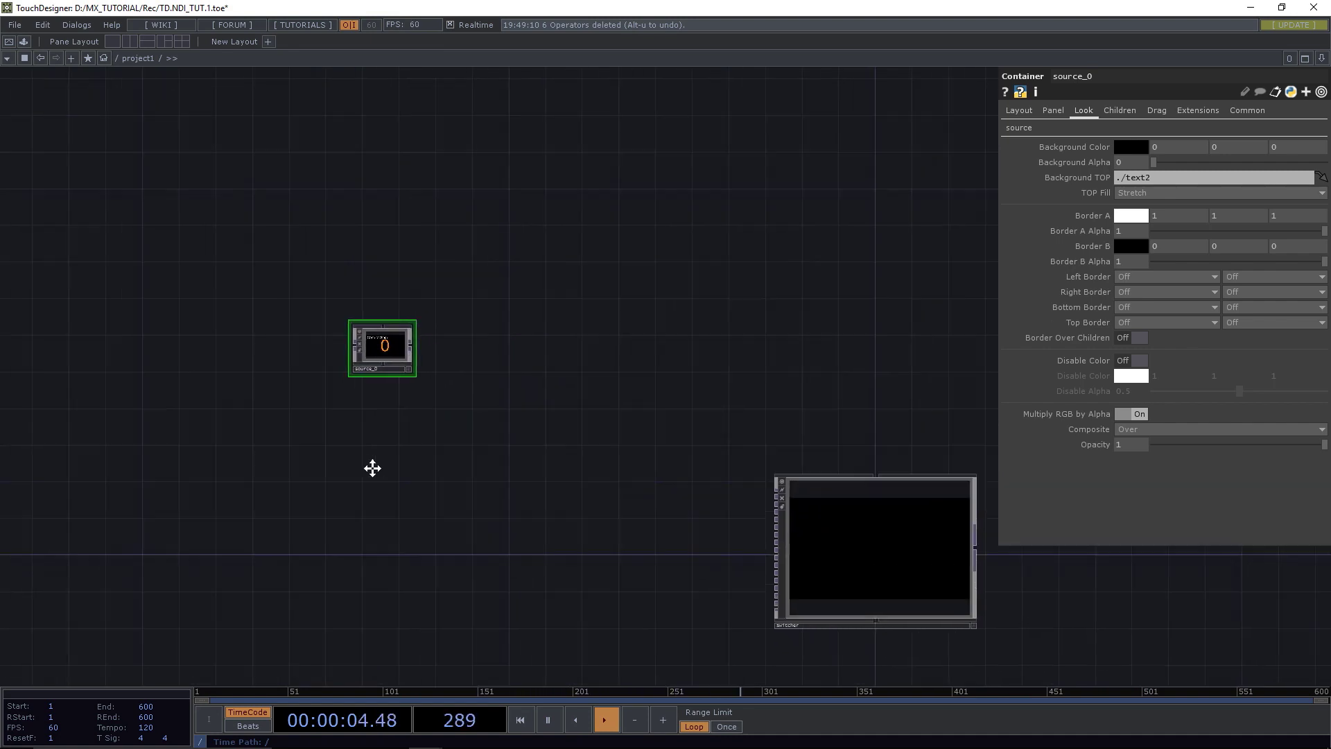
left_click_drag(381, 401, 474, 390)
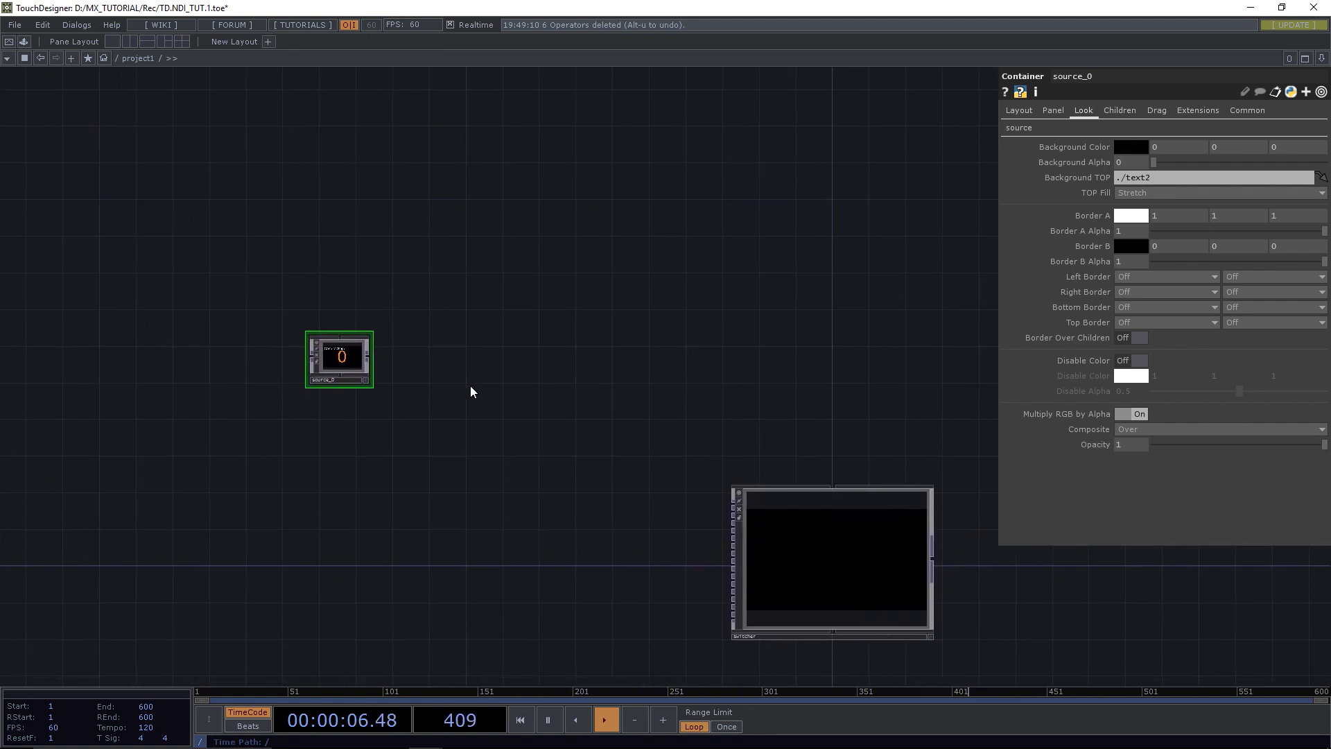
key("ctrl+s")
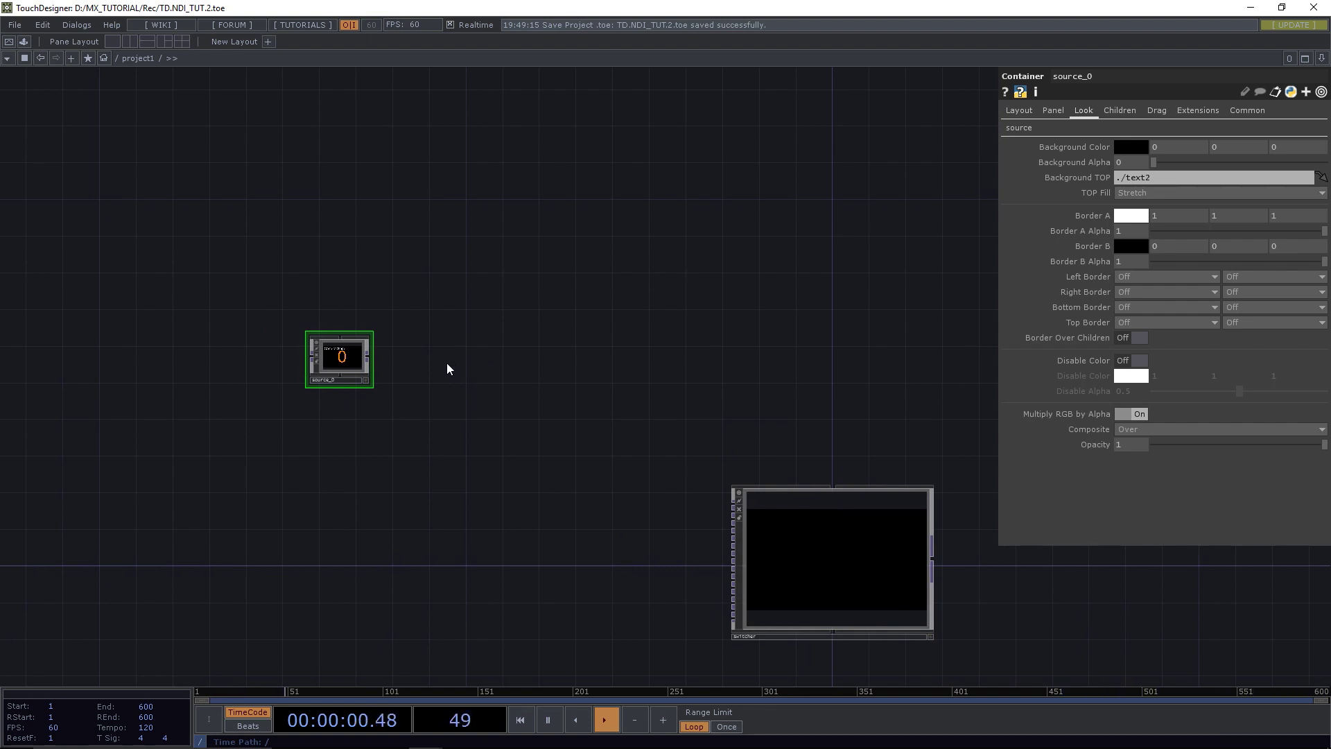
Create a Replicator COMP directly beside the source_0 container.
scroll(446, 368, "up", 5)
left_click_drag(381, 366, 521, 365)
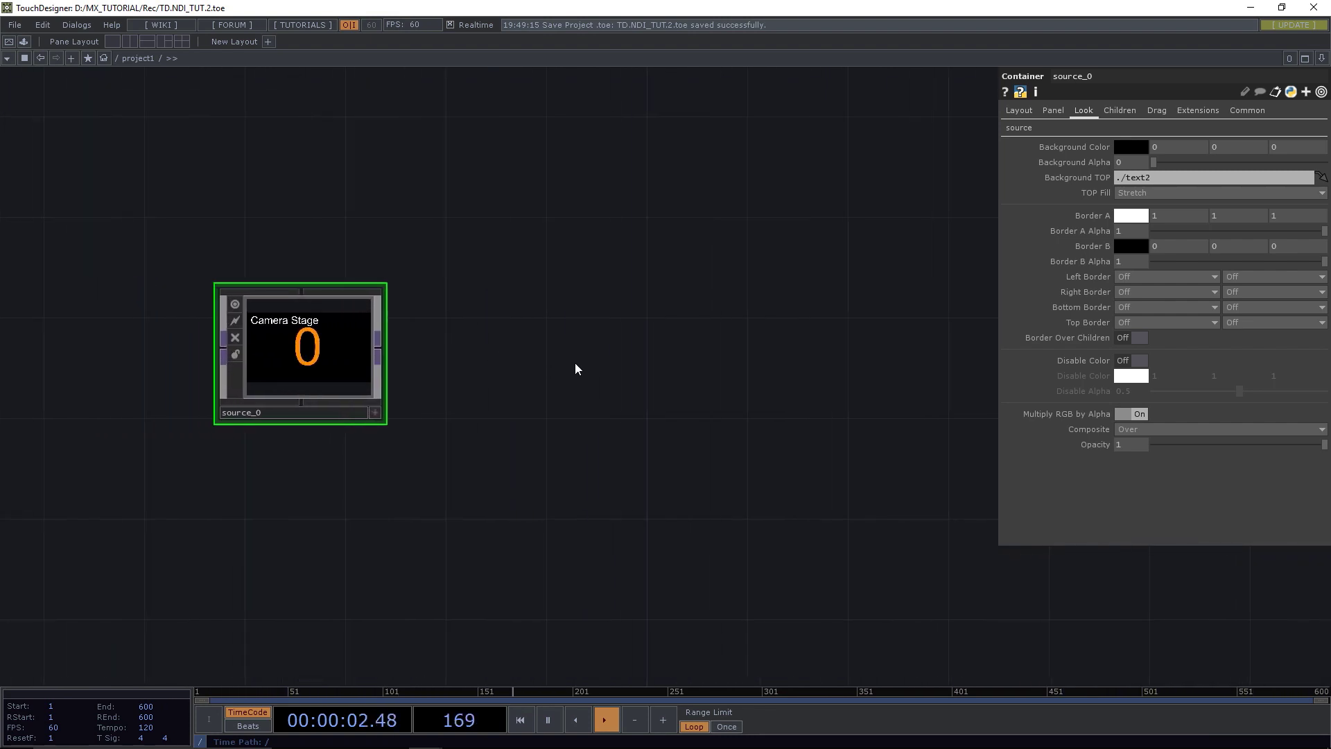
key("Tab")
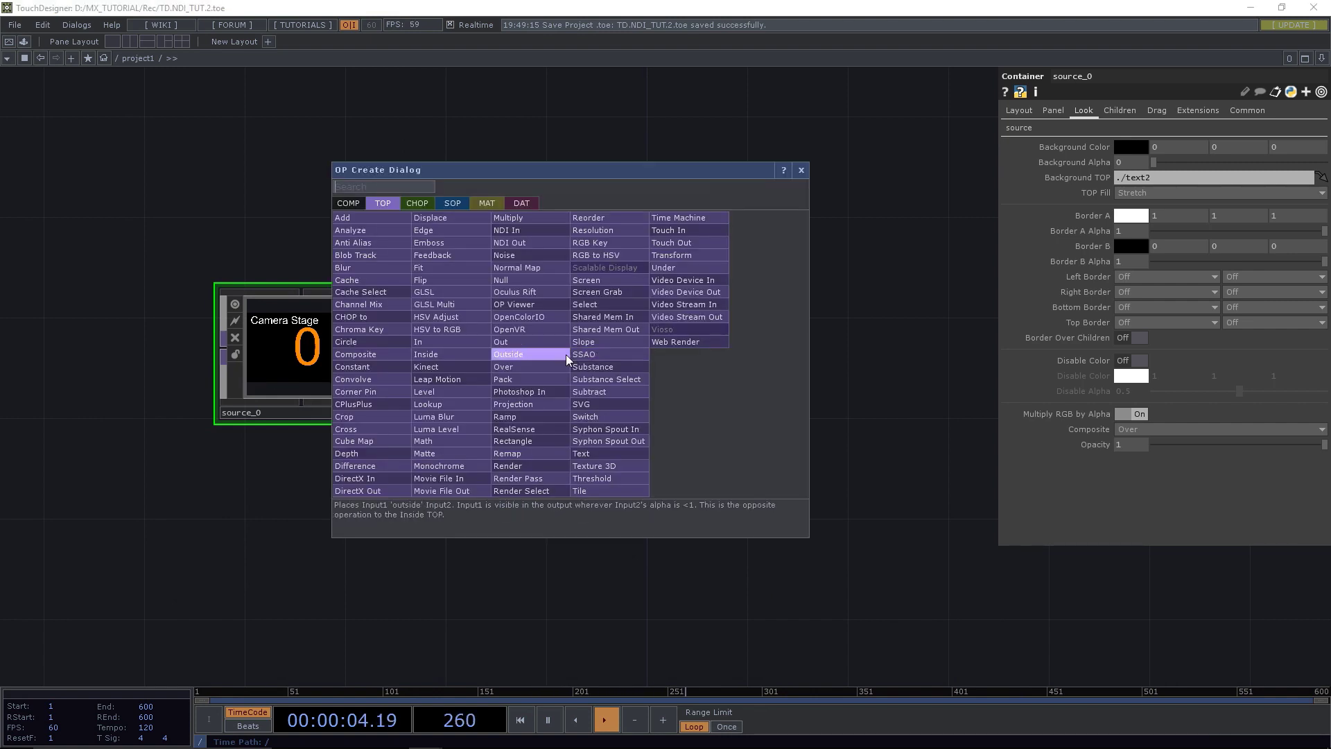
left_click(348, 203)
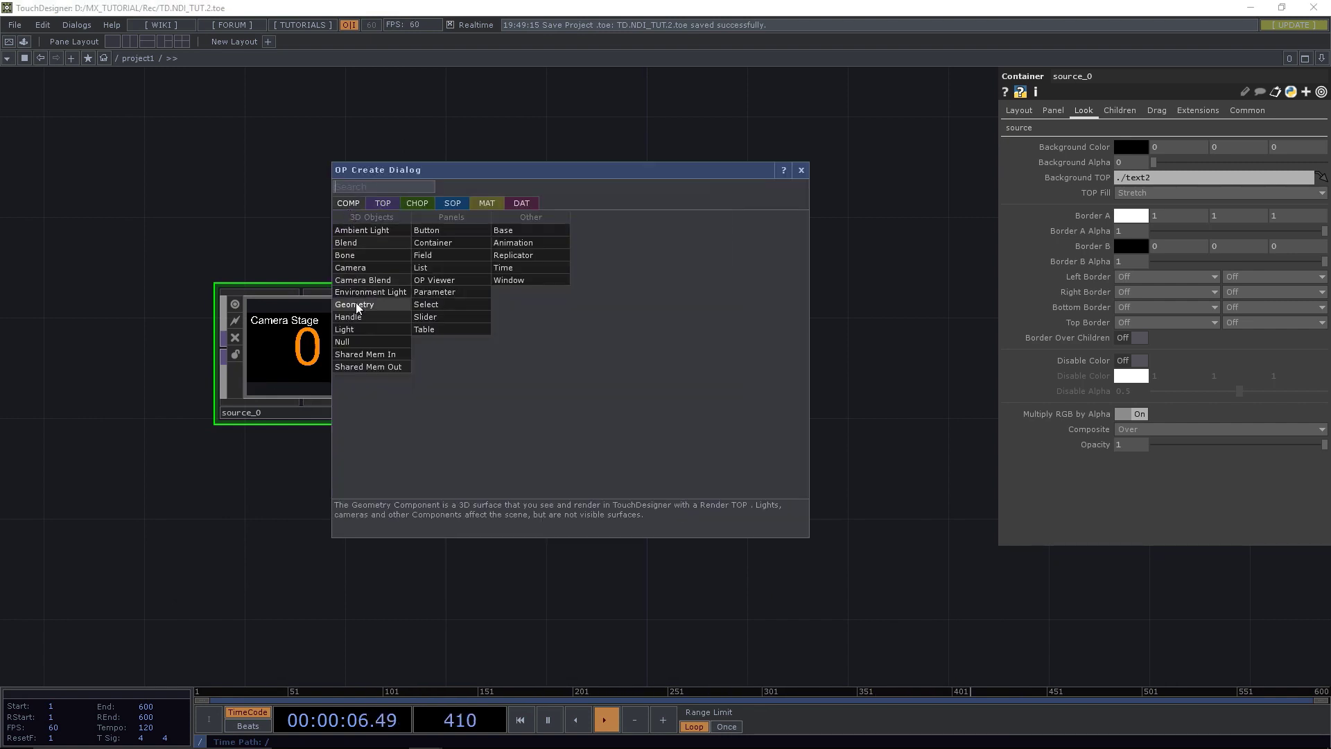
left_click(486, 262)
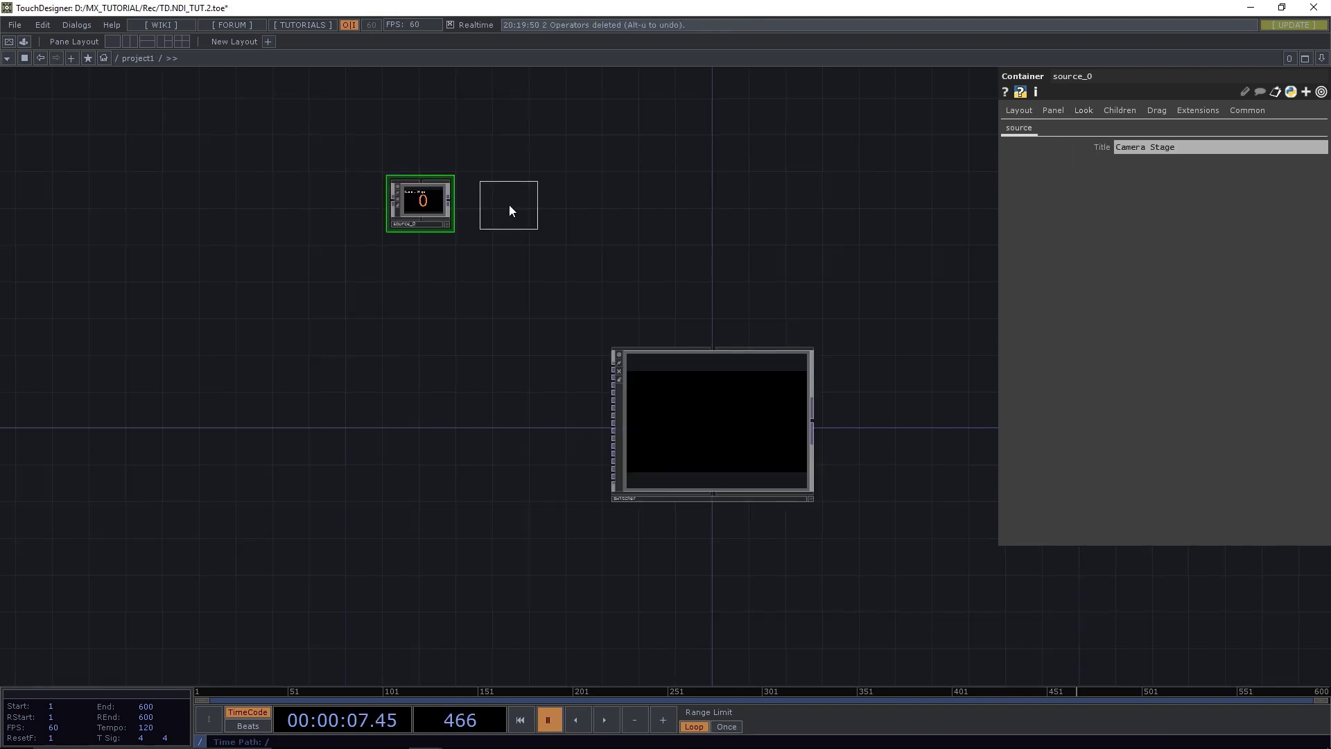
left_click(509, 206)
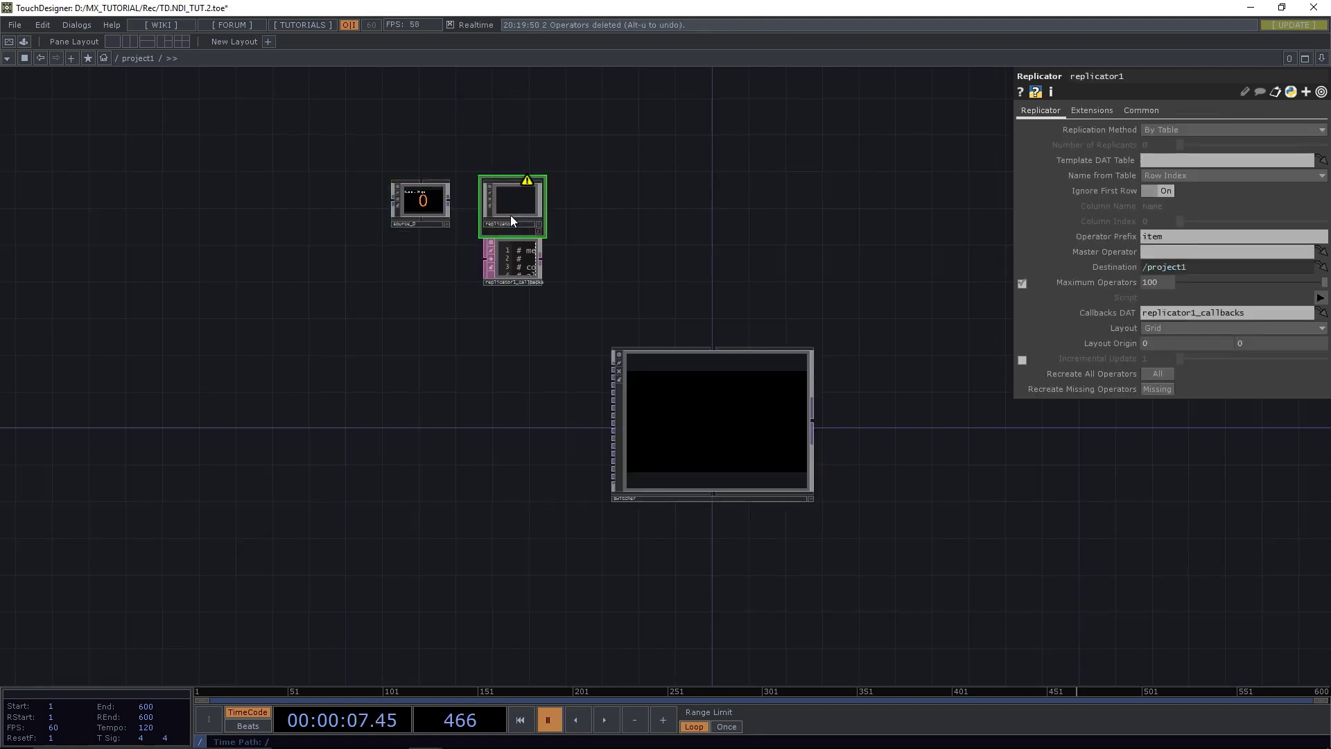
Set the replicator to replicate By Number with 17 replicants, using source_0 as its Master Operator.
left_click(1162, 127)
left_click(1161, 142)
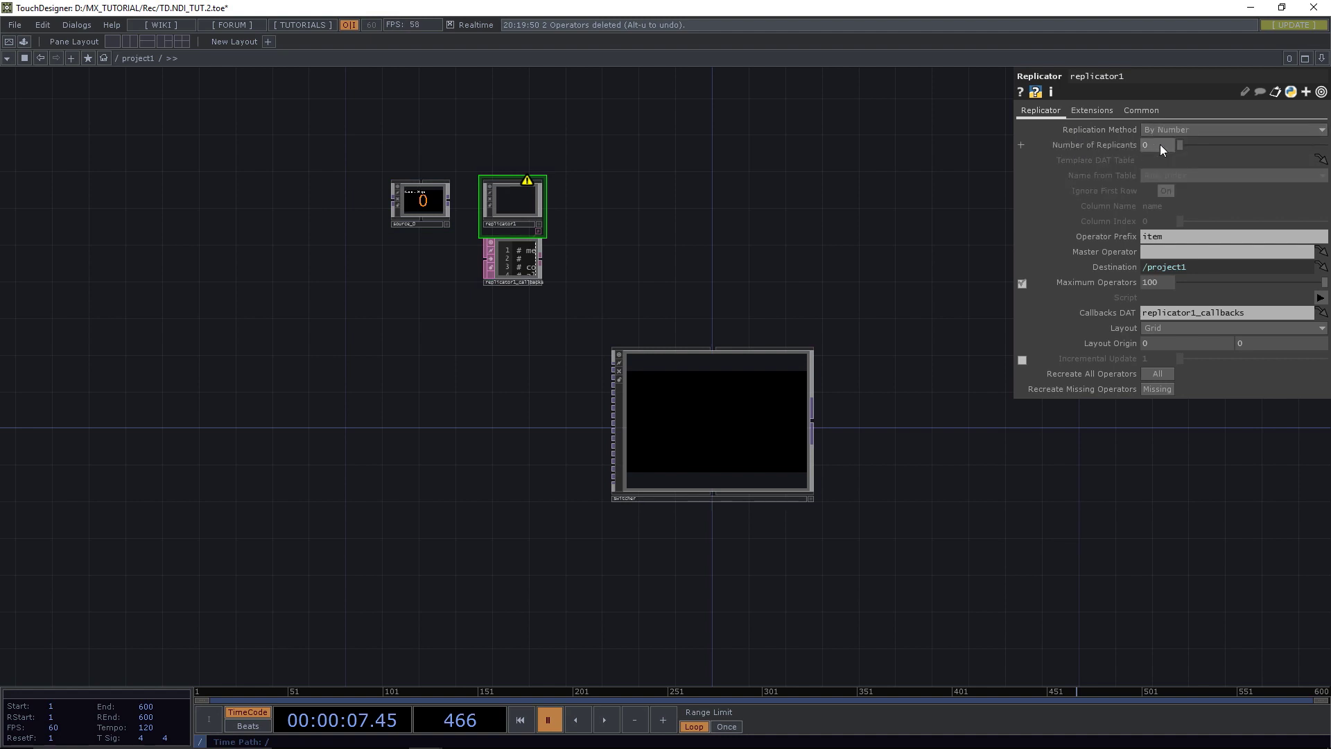
type("17")
key("Return")
left_click_drag(420, 201, 1185, 256)
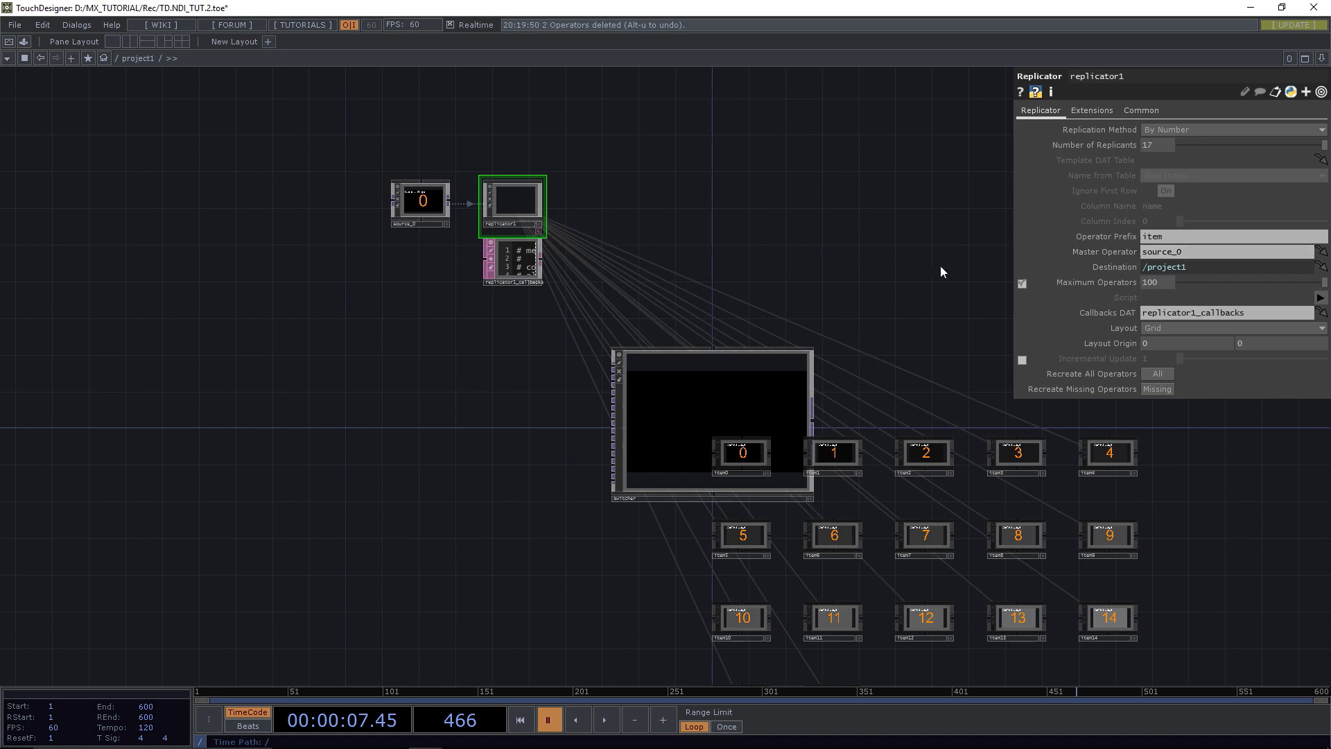
Set the replicator's Operator Prefix to source_.
left_click(1149, 239)
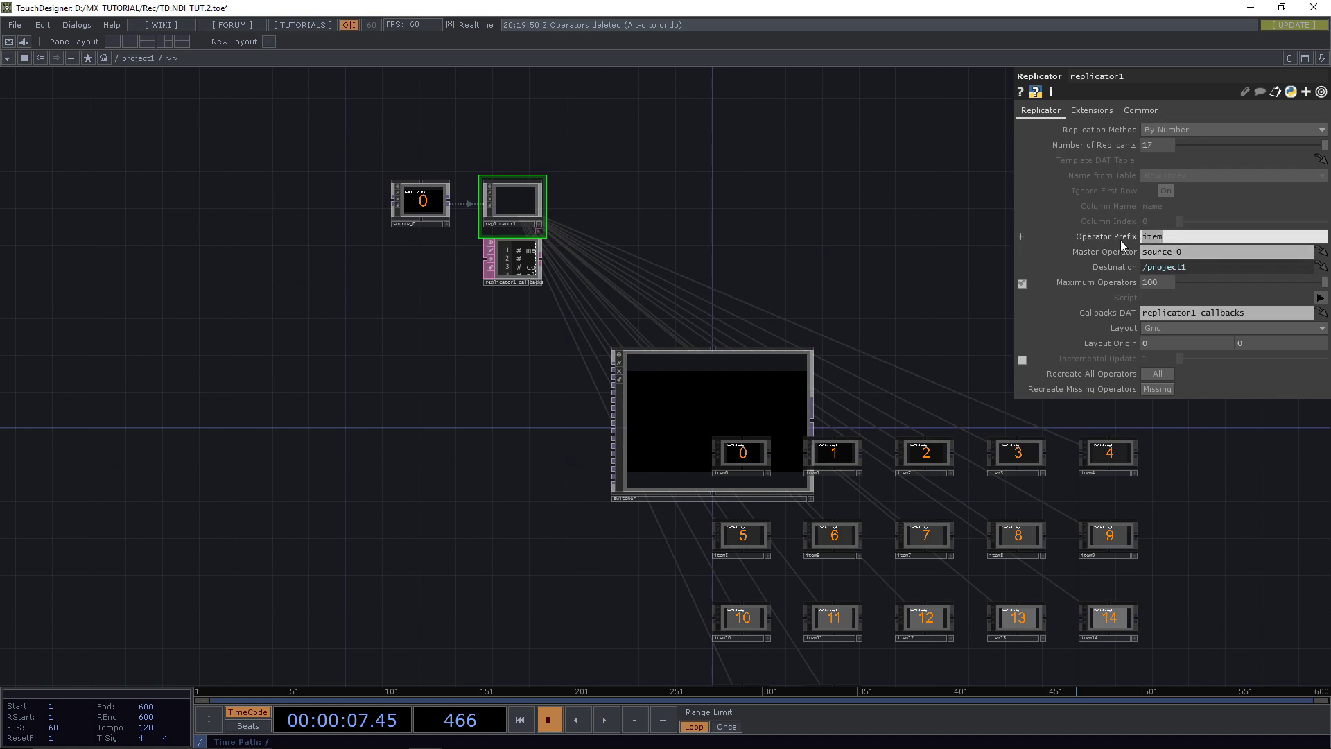
type("source_")
key("Return")
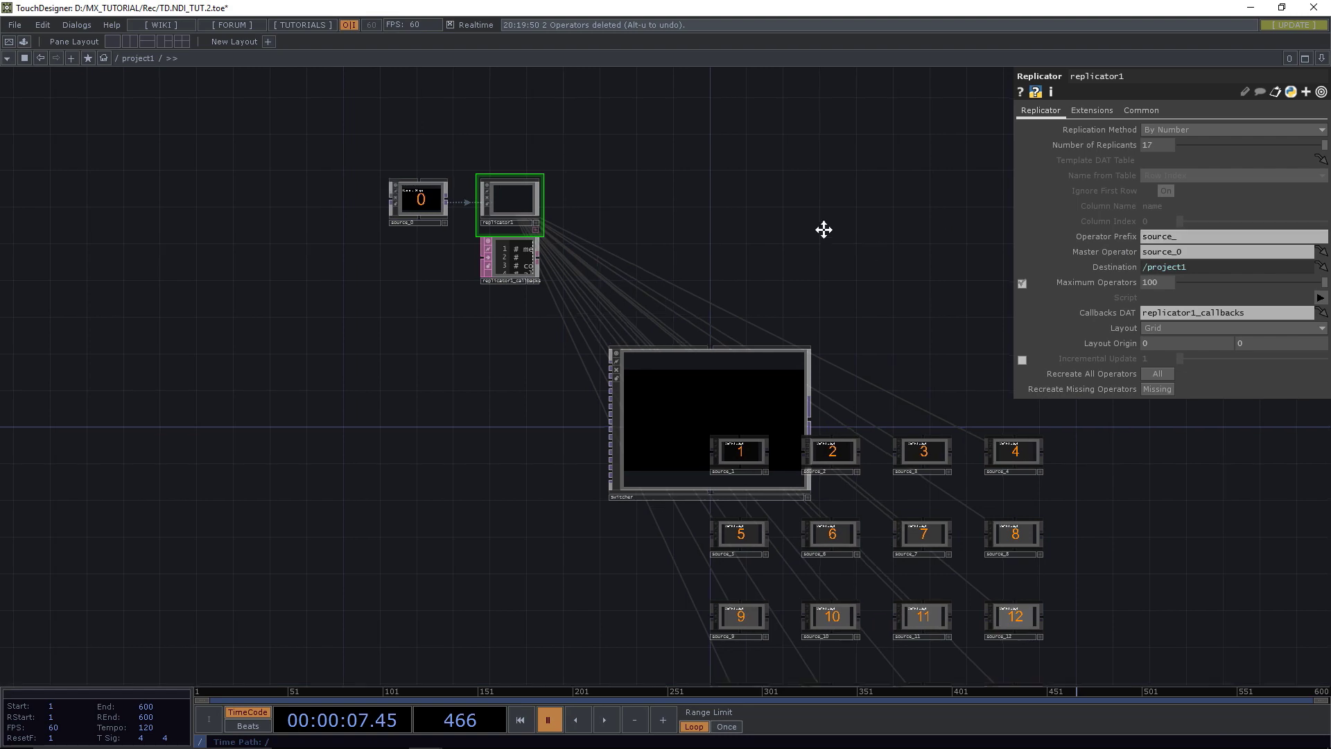
left_click_drag(823, 229, 690, 184)
scroll(687, 184, "down", 2)
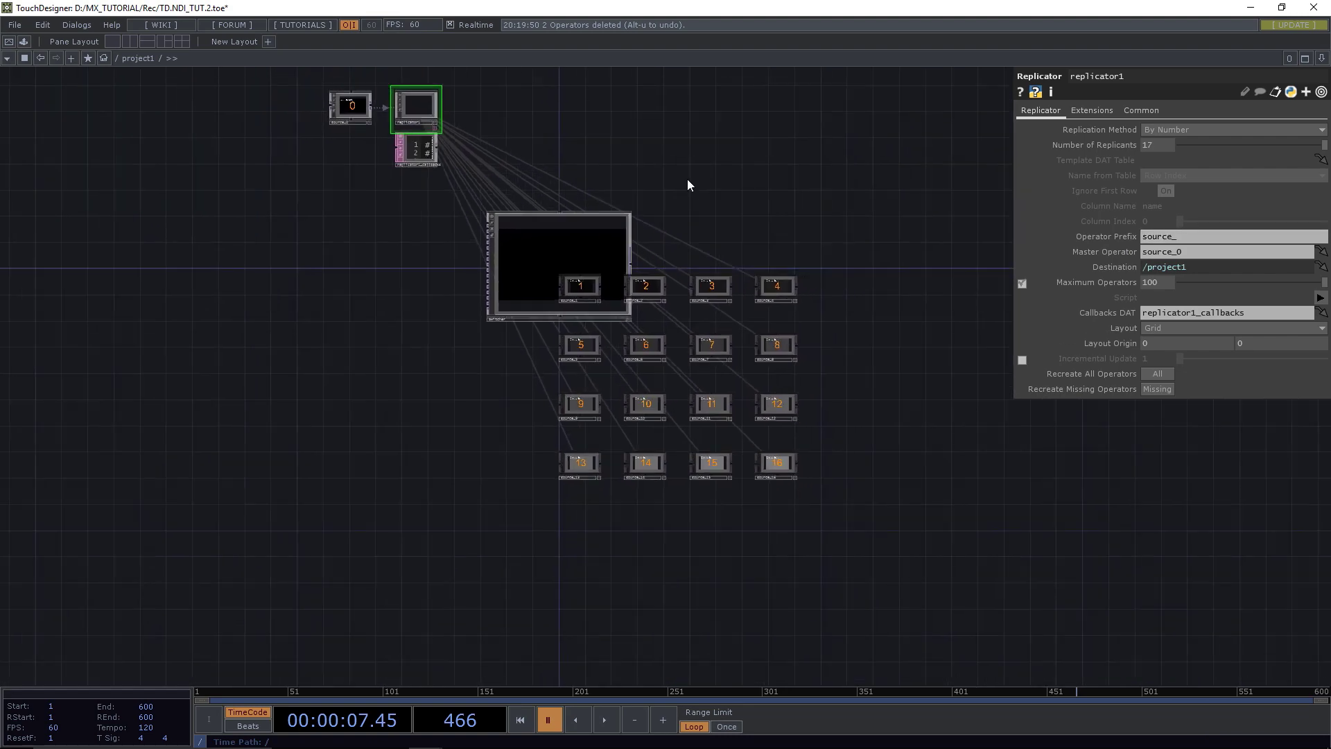
mouse_move(1165, 743)
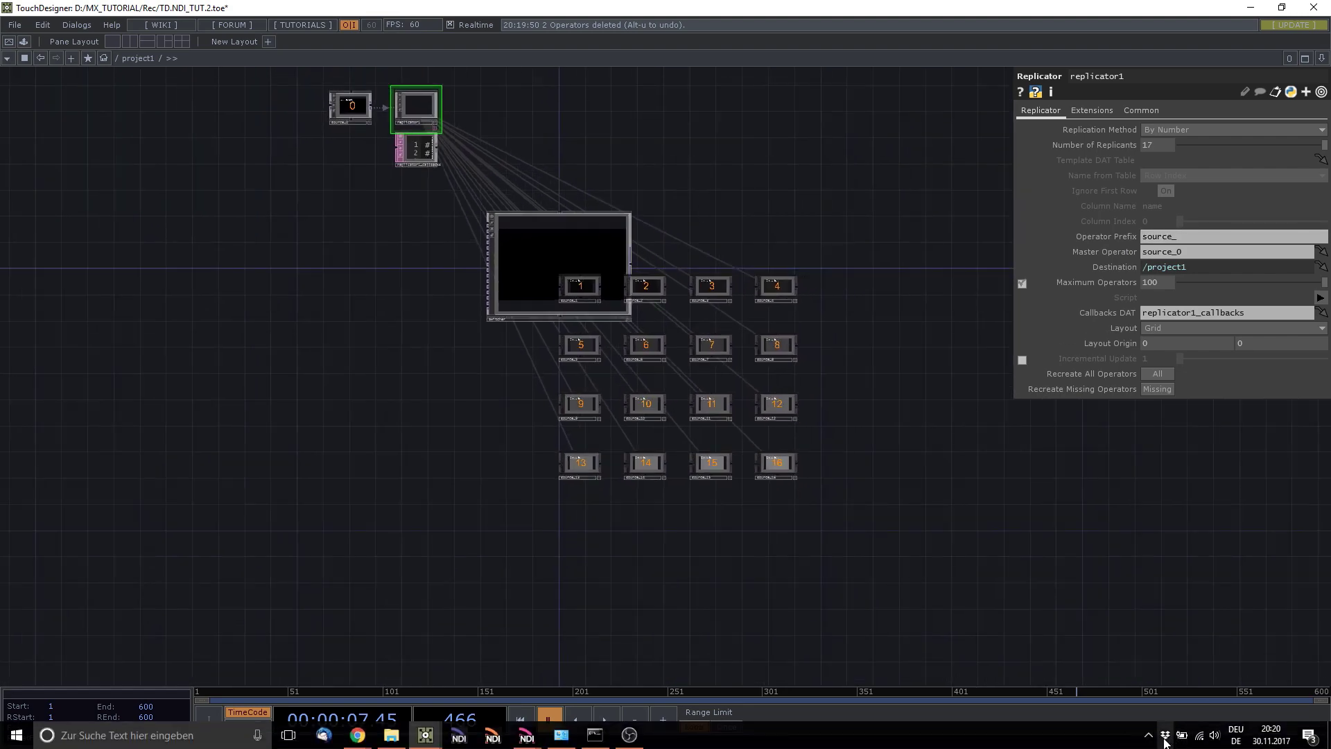
left_click(1154, 738)
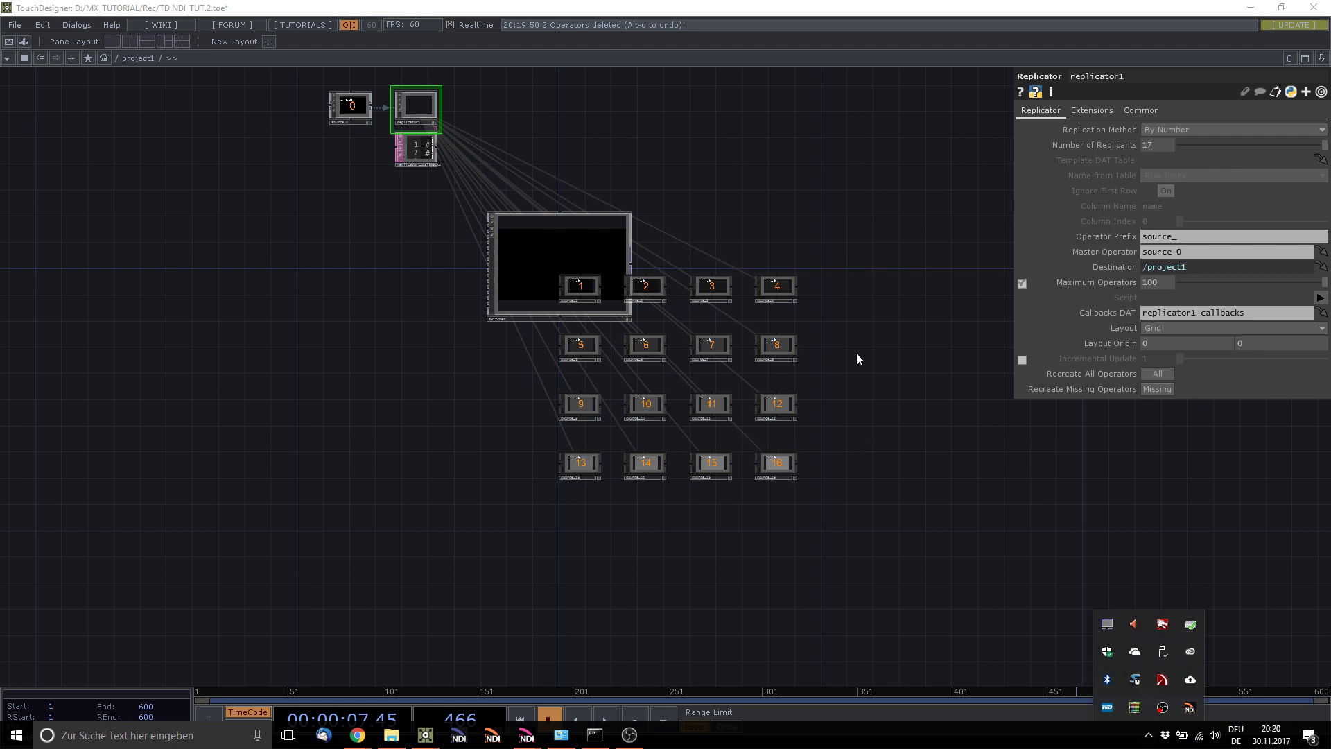
left_click_drag(857, 358, 894, 431)
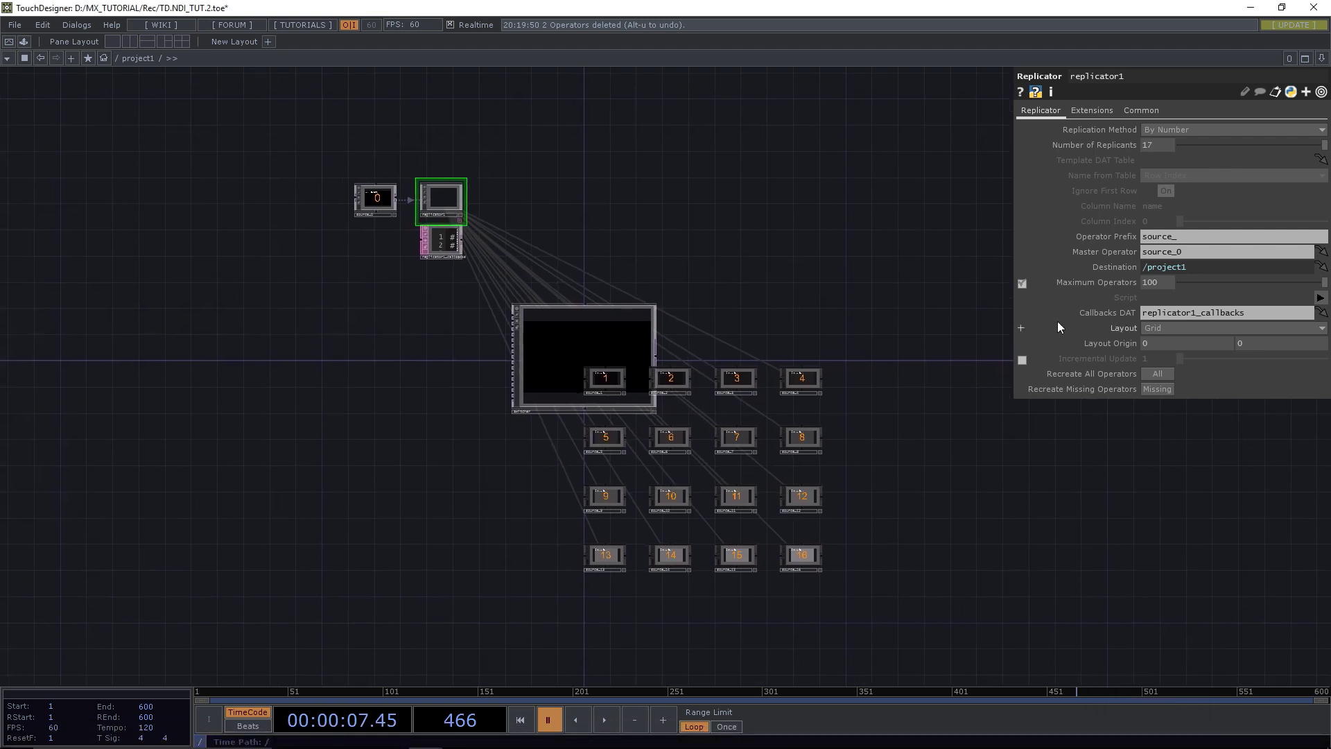
Set the replicator's Layout to Vertical with its Layout Origin at -1940, 1562.
left_click(1166, 326)
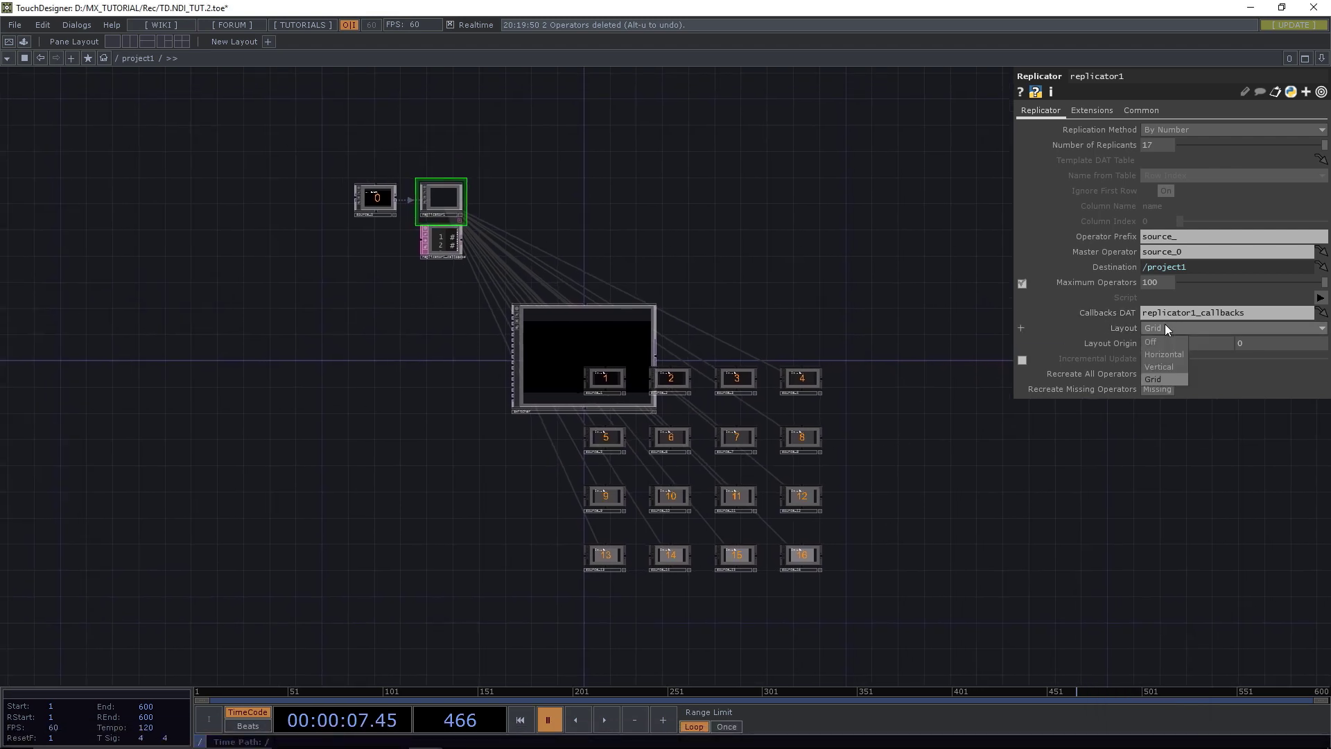
left_click(1158, 368)
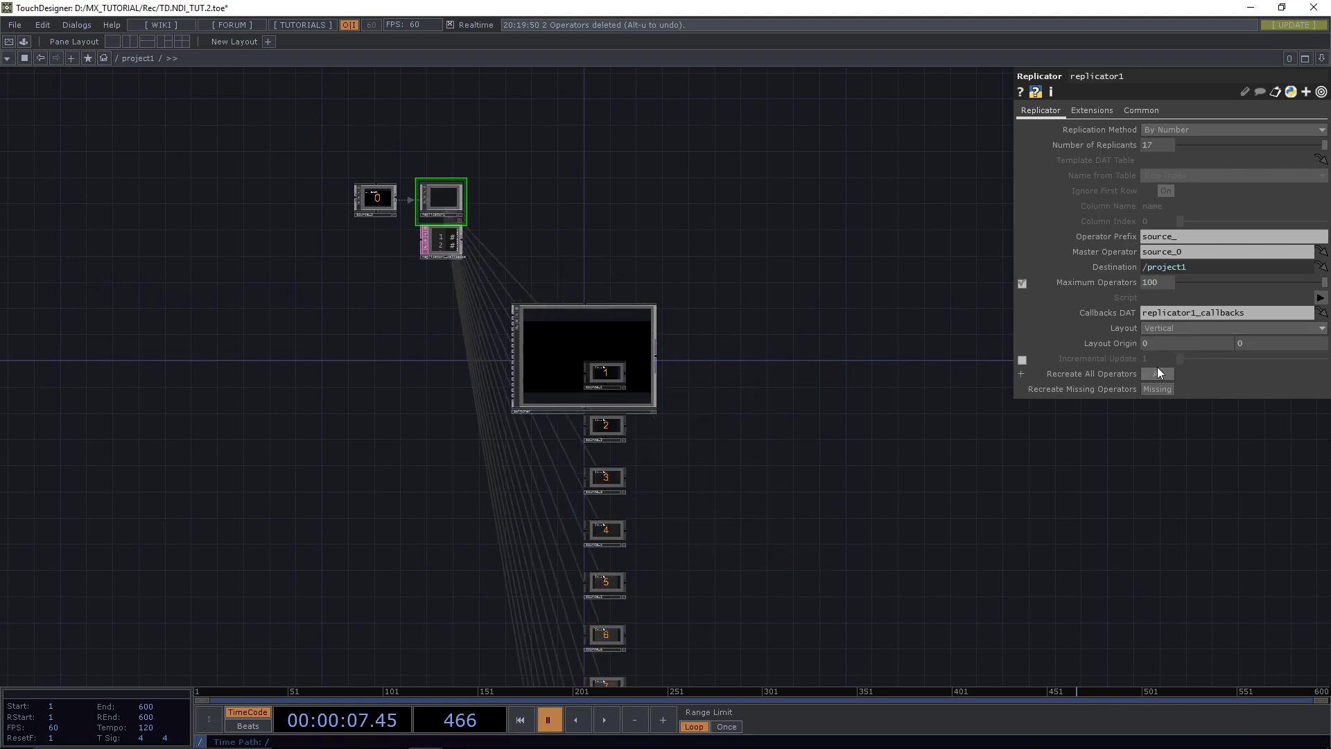
scroll(755, 348, "down", 5)
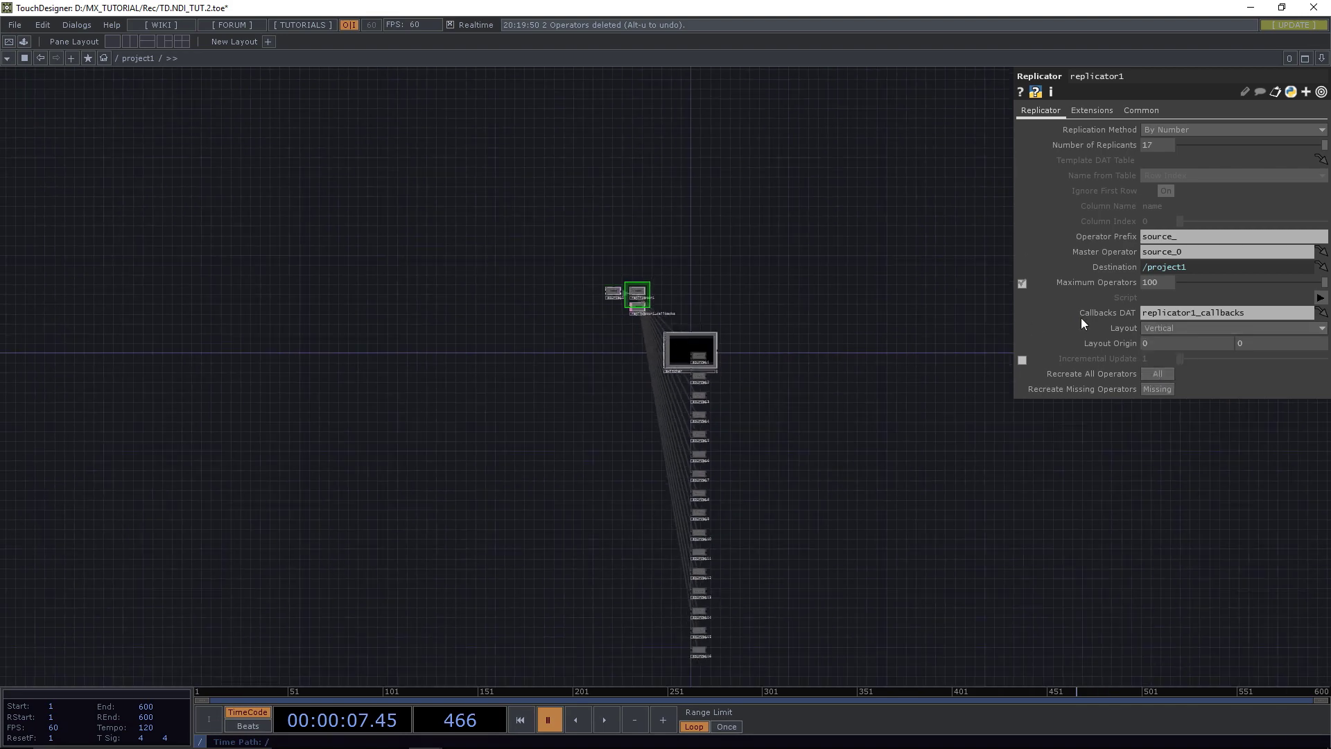
middle_click_drag(1174, 341, 1170, 323)
middle_click_drag(1260, 341, 1260, 324)
left_click_drag(649, 299, 811, 364)
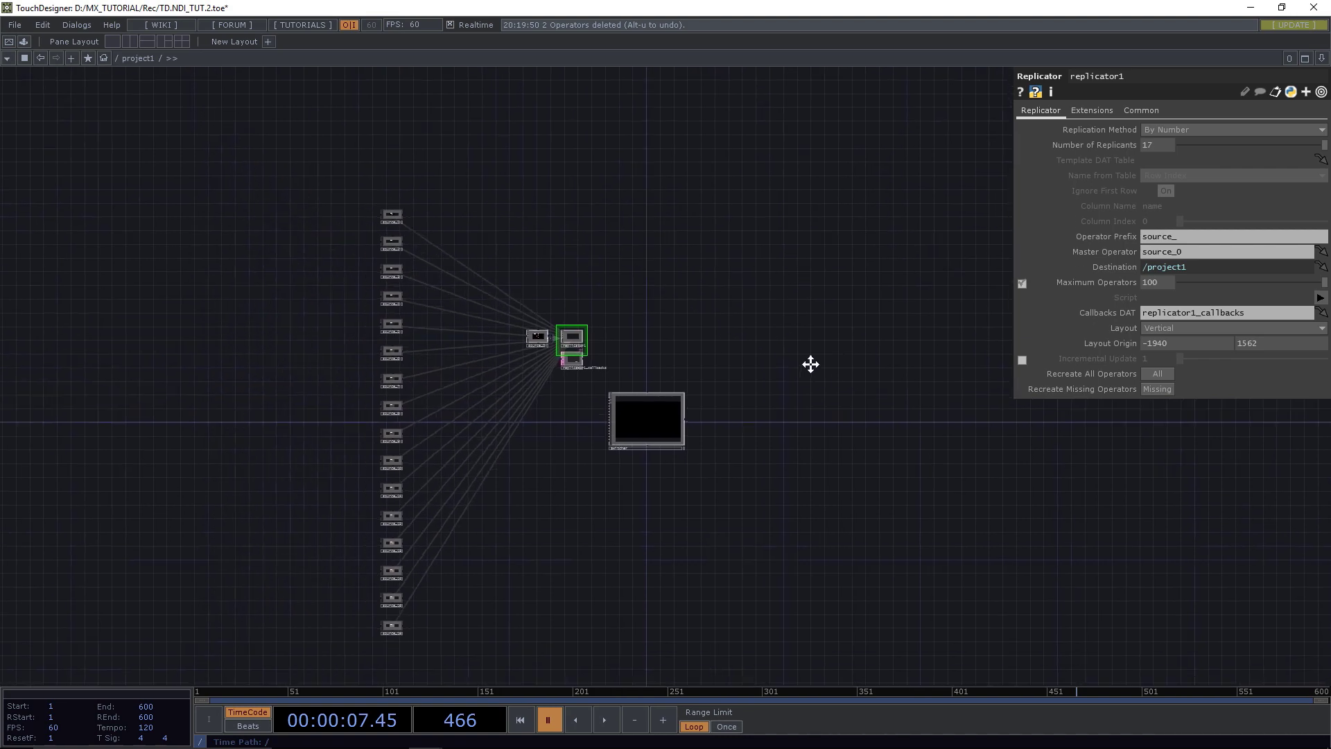
Examine the column of replicated source containers and their placement relative to the Switcher.
scroll(477, 305, "up", 5)
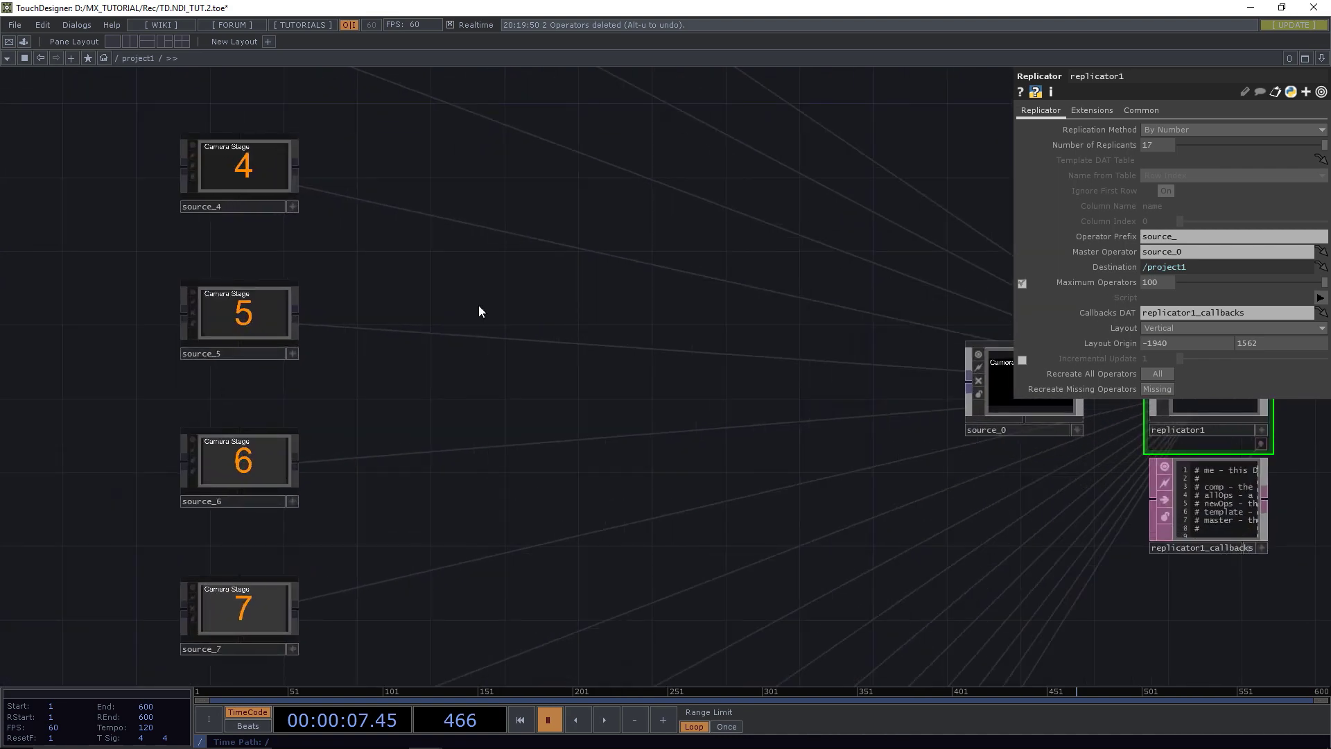
scroll(479, 306, "down", 5)
scroll(479, 309, "down", 2)
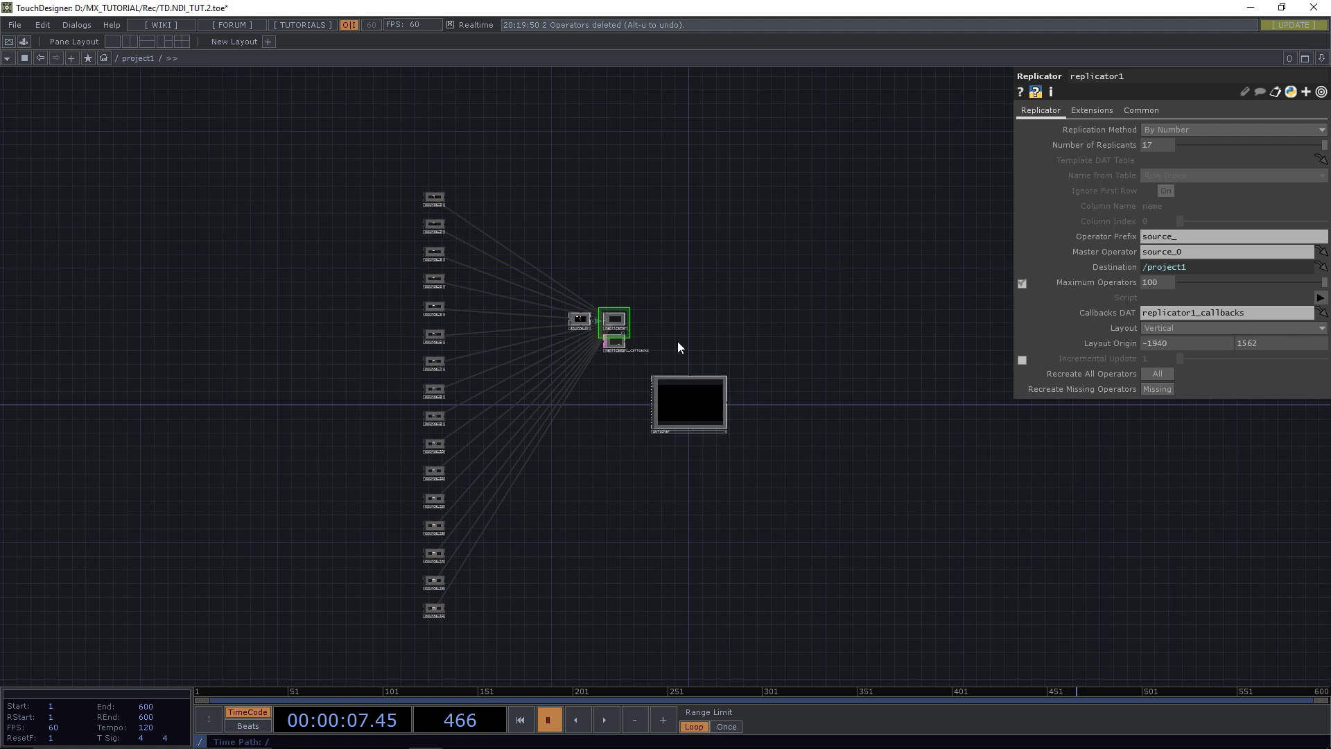
scroll(676, 339, "up", 3)
left_click_drag(671, 275, 737, 324)
scroll(796, 365, "up", 2)
scroll(795, 364, "down", 2)
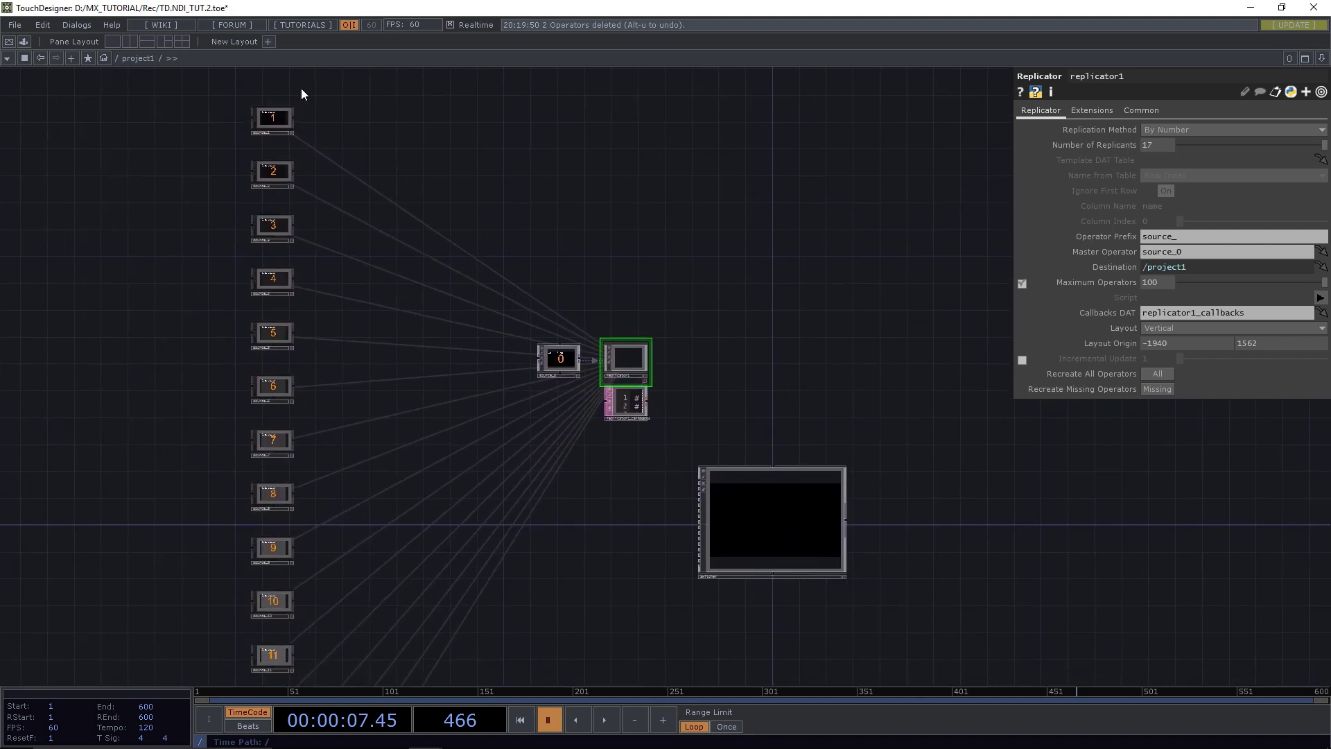
Connect source_1, source_2 and source_4 through source_10 to the Switcher's first nine inputs, skipping source_3.
left_click_drag(293, 118, 699, 478)
left_click_drag(294, 171, 699, 486)
left_click_drag(294, 279, 699, 492)
left_click_drag(699, 497, 294, 332)
left_click_drag(294, 386, 699, 503)
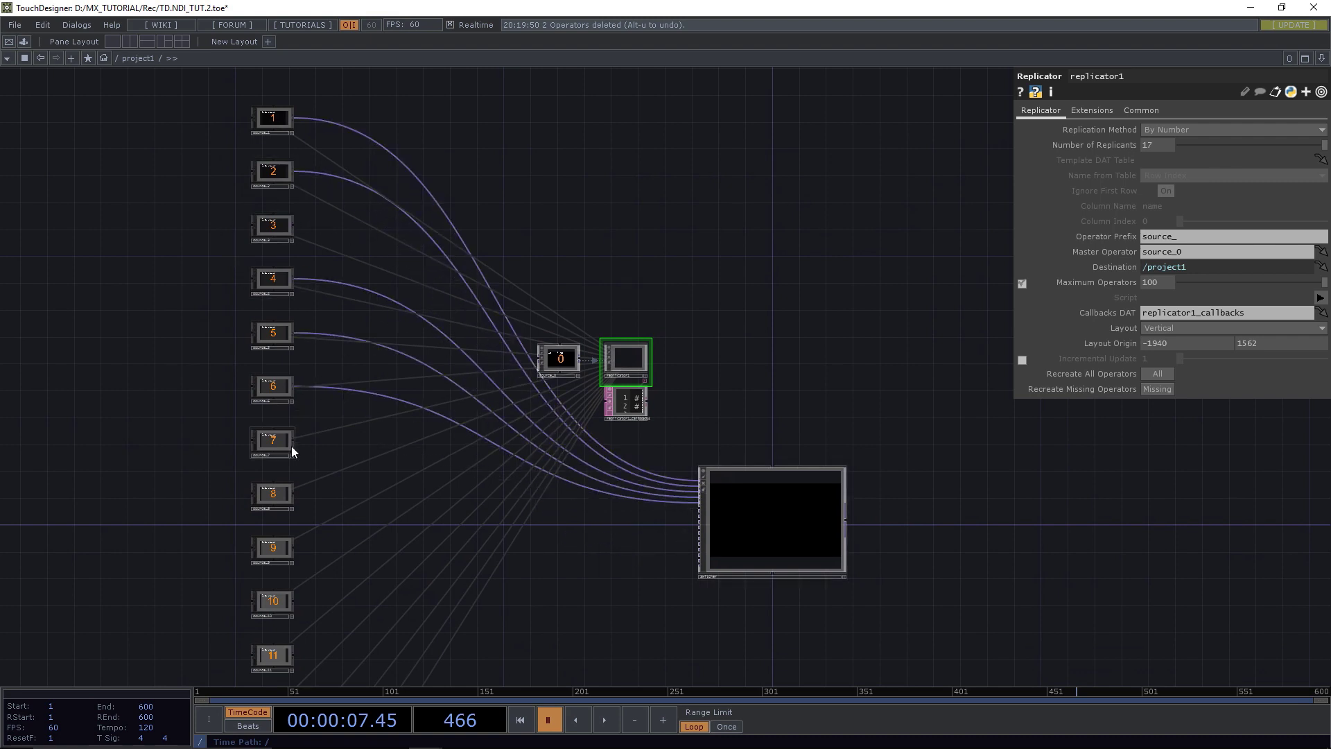
left_click_drag(294, 441, 699, 509)
mouse_move(699, 514)
left_mouse_down()
mouse_move(322, 503)
mouse_move(699, 514)
left_mouse_up()
left_click_drag(294, 548, 699, 520)
left_click_drag(294, 601, 699, 525)
Connect source_11 through source_16 to the Switcher's next free inputs in descending order down the column.
left_click_drag(735, 597, 813, 407)
left_click_drag(372, 465, 776, 340)
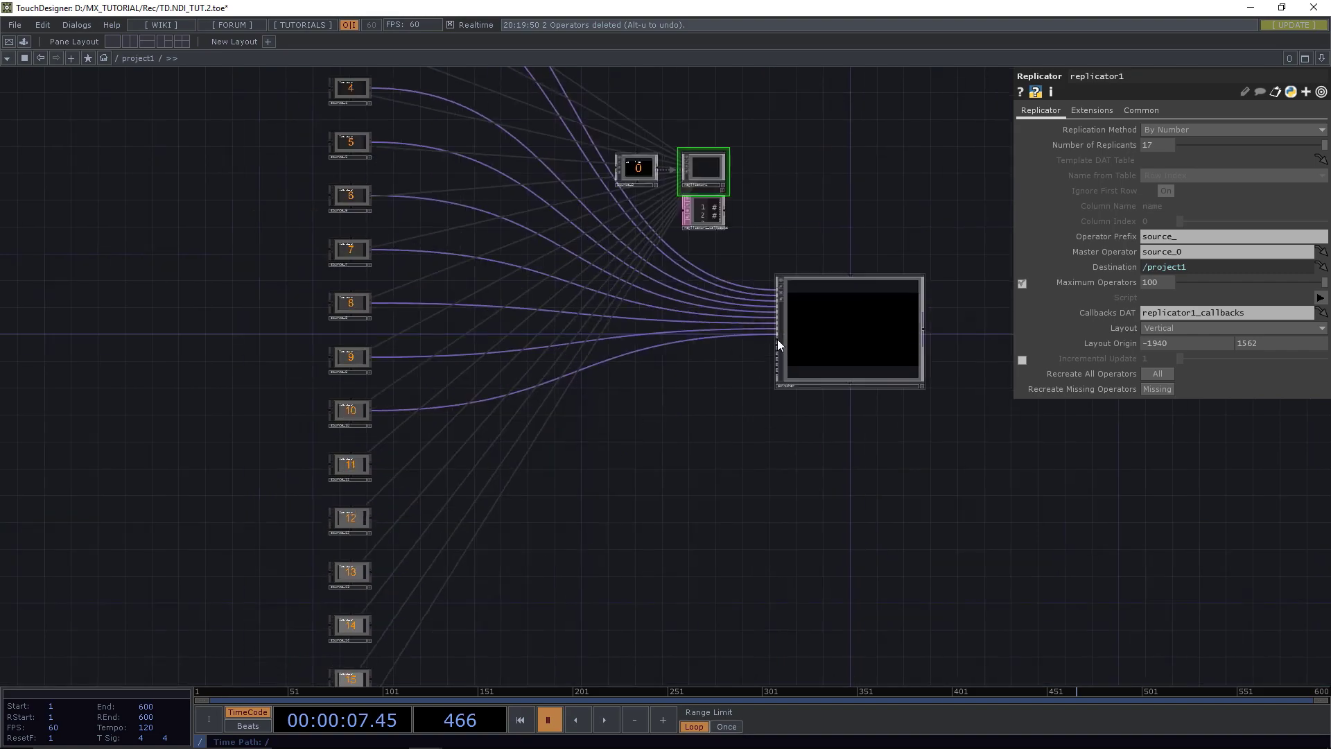
left_click_drag(372, 518, 768, 347)
left_click_drag(372, 572, 777, 351)
left_click_drag(372, 626, 776, 356)
left_click_drag(728, 500, 746, 389)
left_click_drag(390, 570, 795, 252)
left_click_drag(390, 624, 794, 258)
left_click_drag(783, 320, 794, 427)
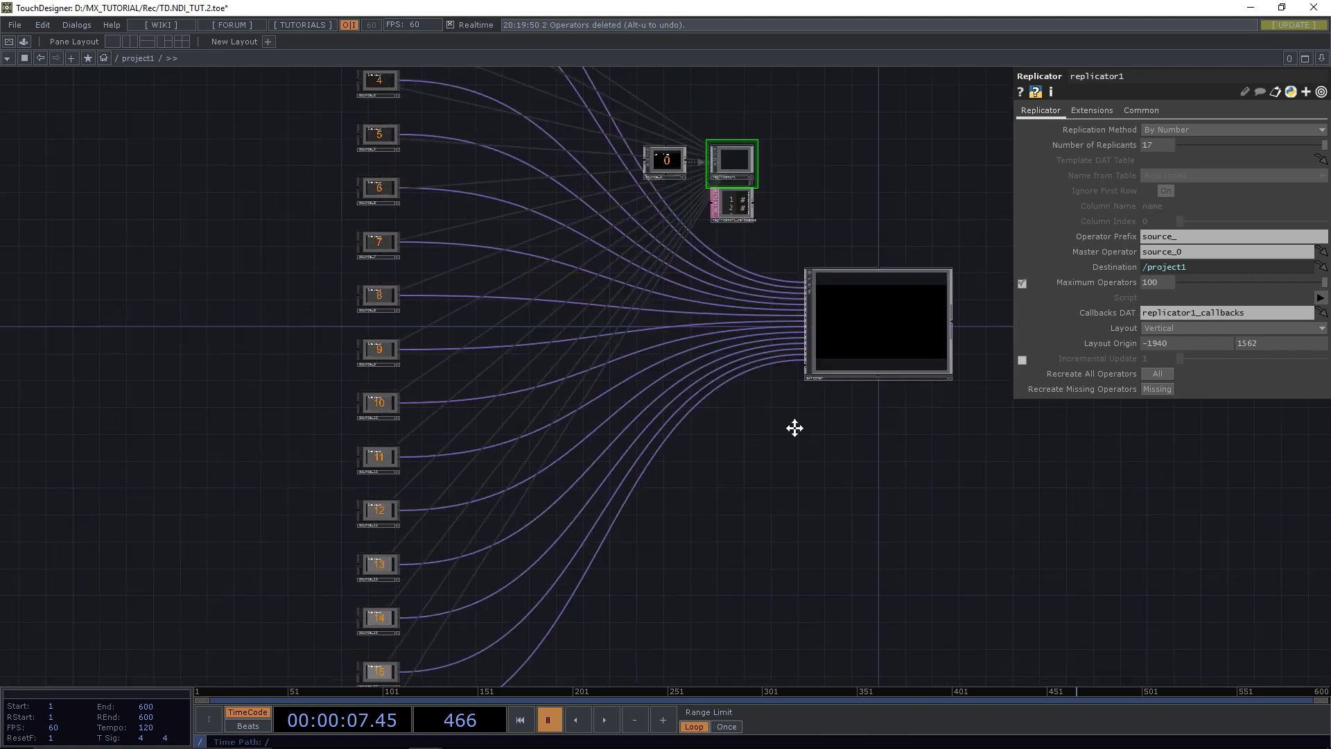
Check the order of the incoming sources inside the Switcher container and return to the project network.
scroll(428, 444, "up", 2)
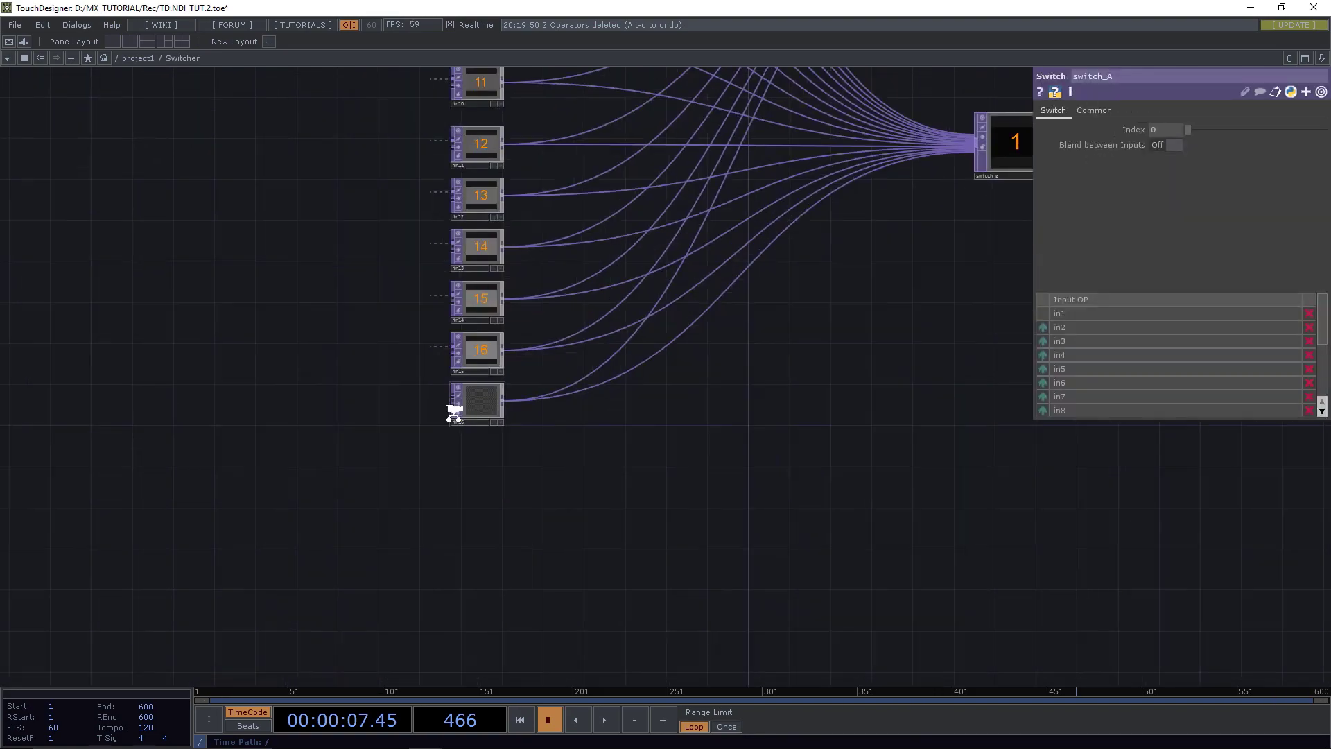
scroll(416, 444, "down", 3)
scroll(414, 419, "up", 4)
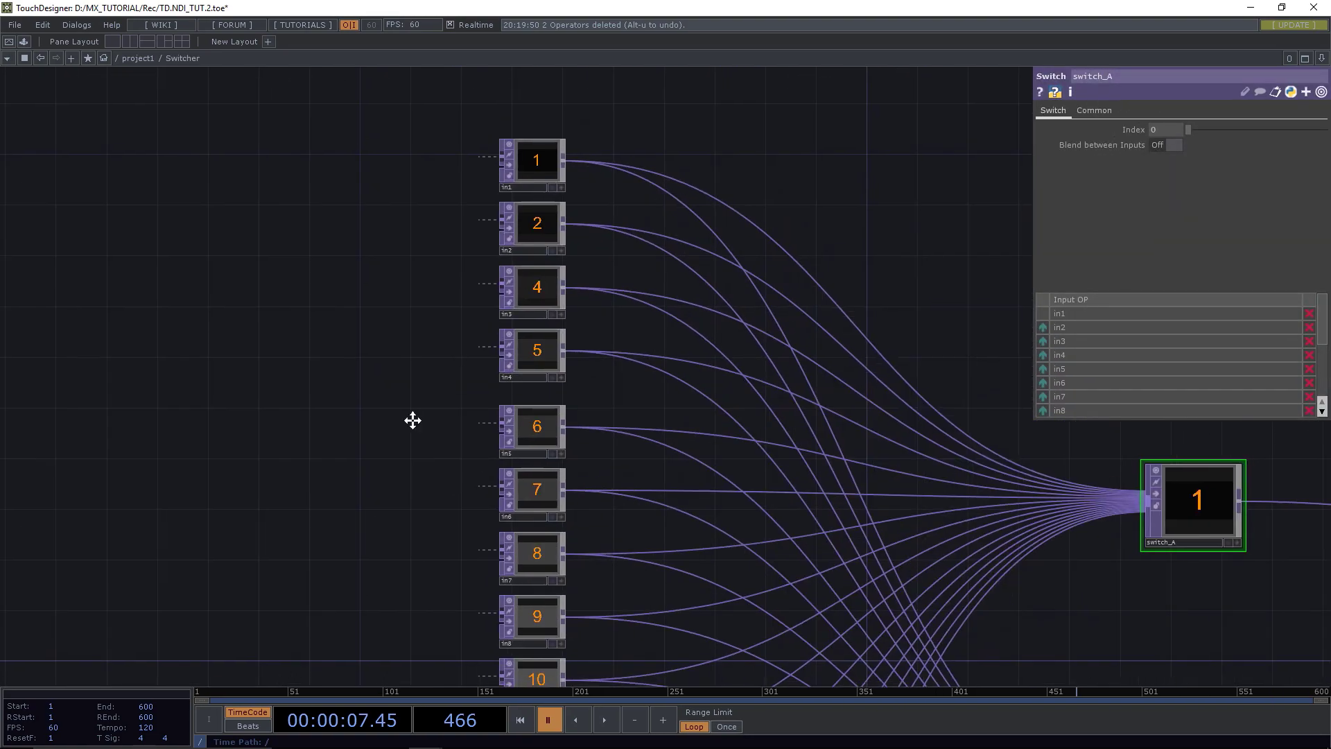
scroll(414, 419, "down", 2)
key("u")
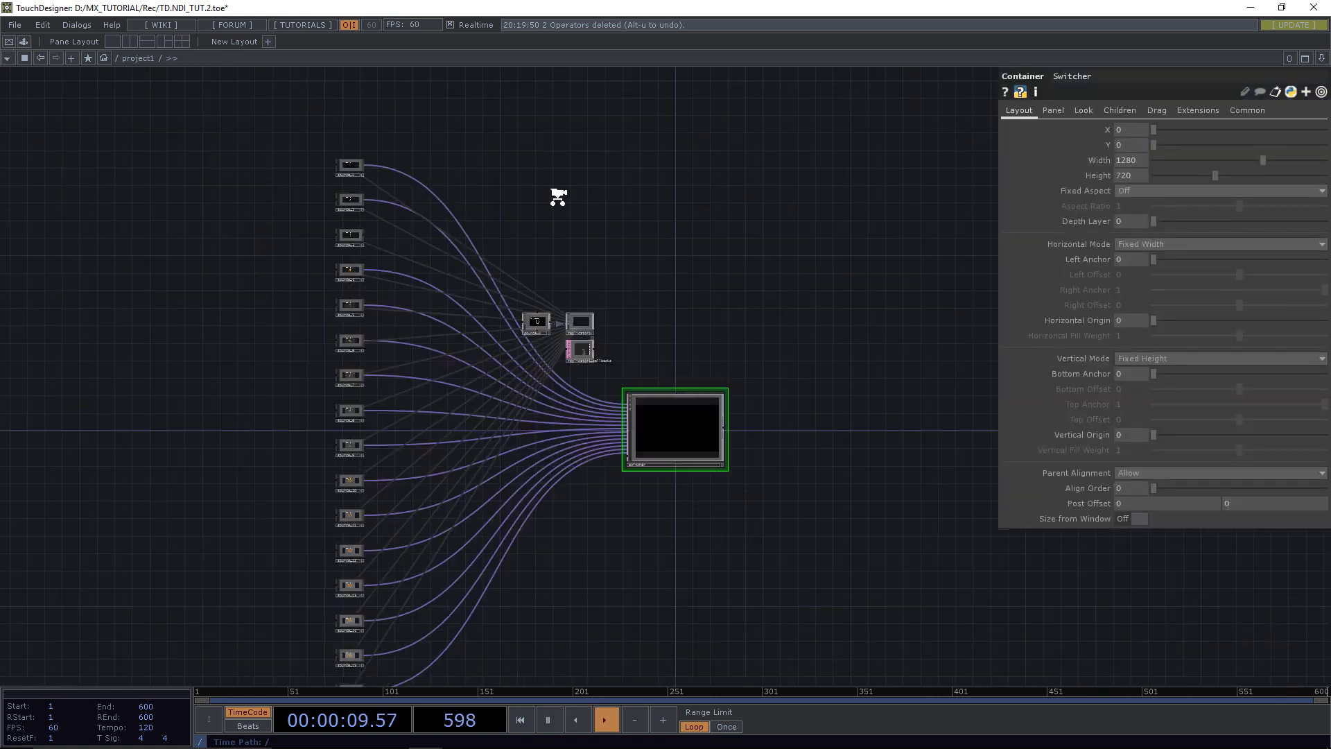
Disconnect all source containers except source_1 from the Switcher.
right_click(473, 223)
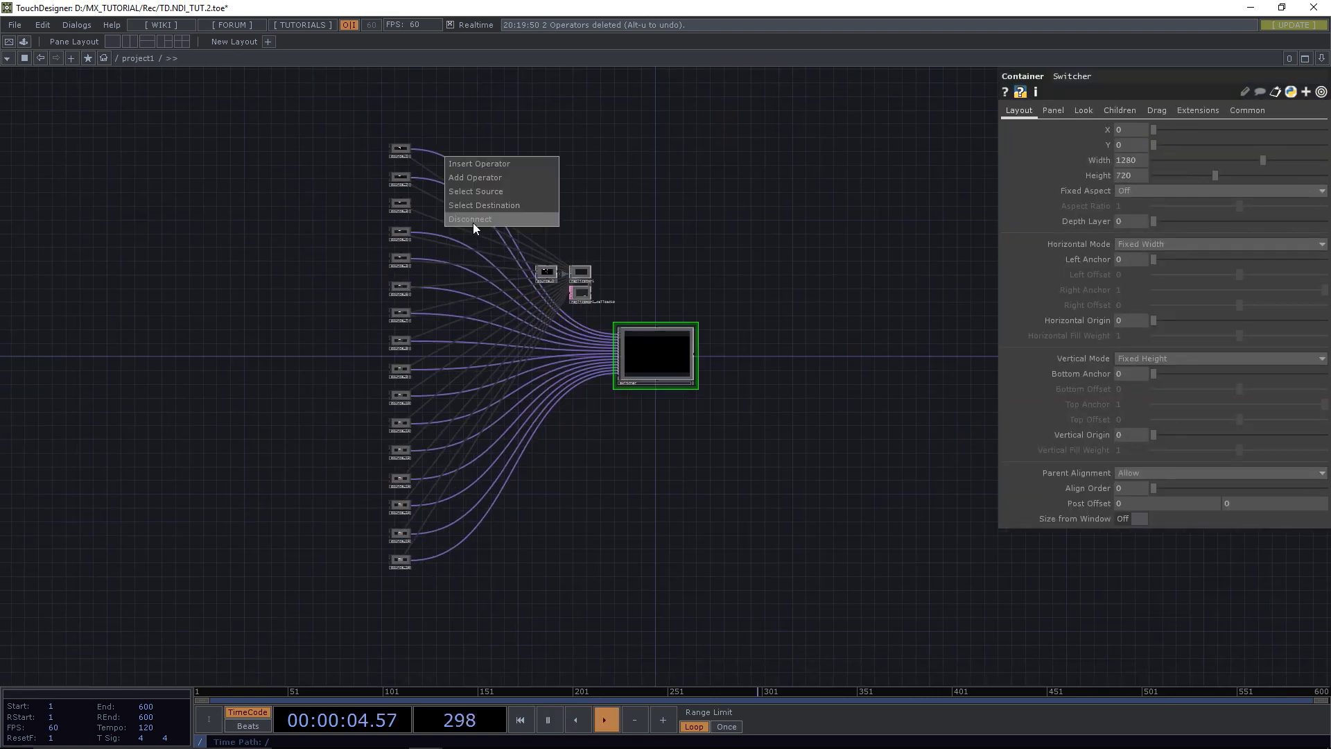
right_click(469, 307)
left_click(469, 306)
right_click(461, 295)
left_click(478, 339)
scroll(498, 450, "up", 2)
right_click(463, 301)
left_click(480, 345)
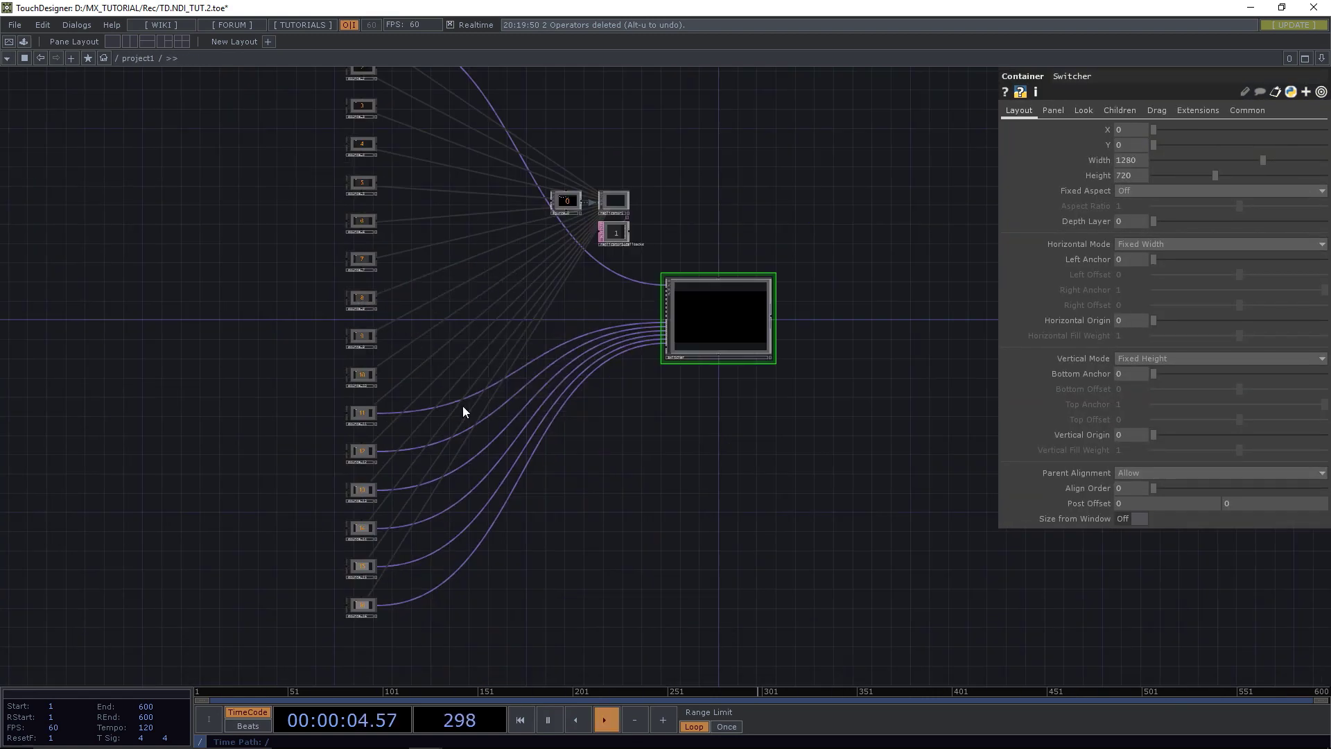
right_click(463, 395)
left_click(480, 439)
right_click(492, 469)
left_click(509, 514)
right_click(511, 469)
left_click(528, 513)
right_click(525, 470)
left_click(542, 514)
Connect source_2 through source_9 in order to the matching Switcher inputs, including source_3.
scroll(663, 202, "up", 3)
left_click_drag(169, 184, 357, 296)
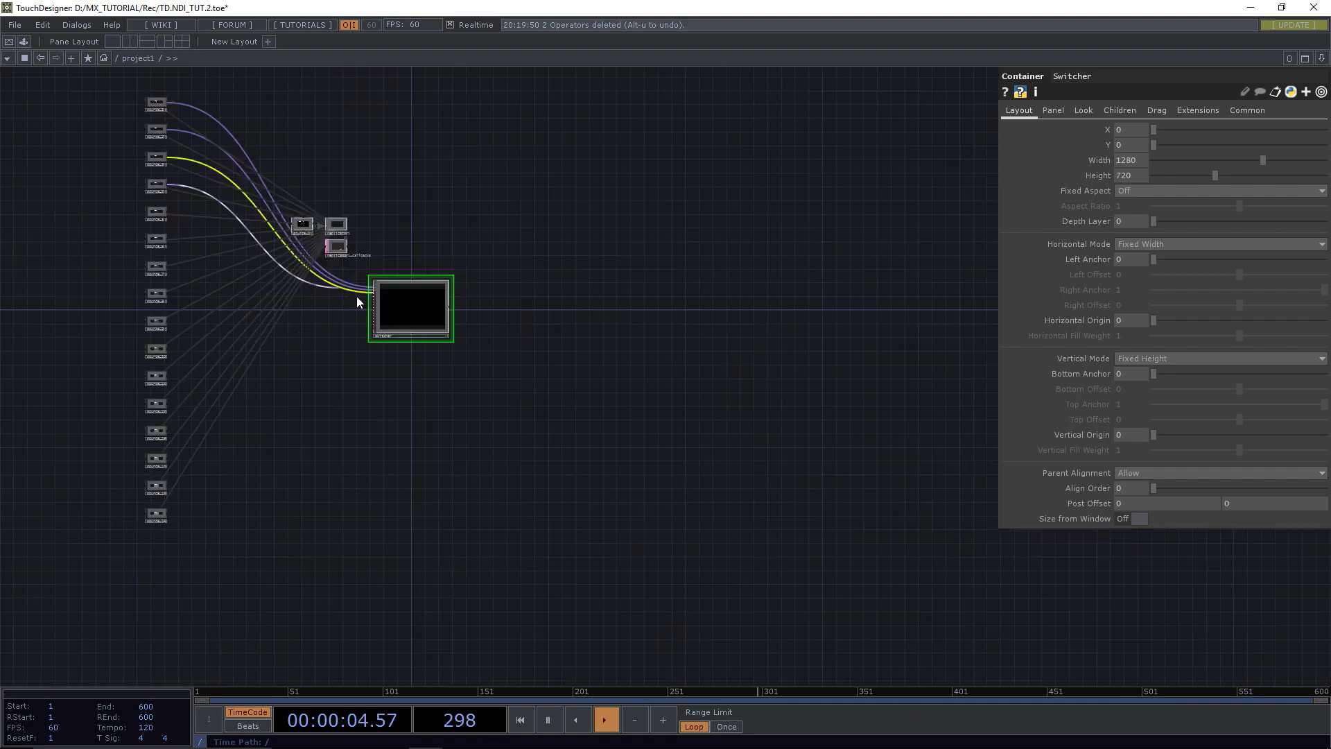
left_click_drag(70, 263, 275, 323)
left_click_drag(70, 290, 275, 326)
left_click_drag(82, 323, 555, 312)
scroll(555, 313, "up", 2)
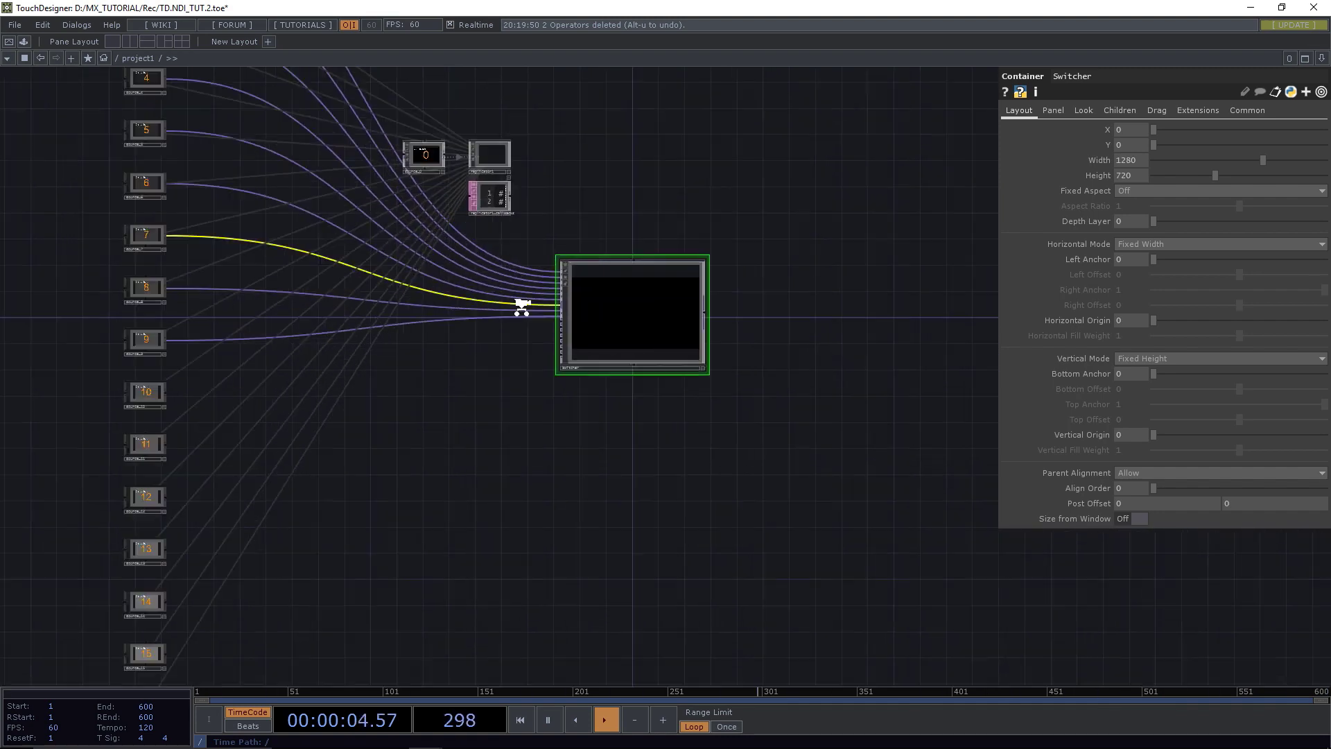
Connect source_10 through source_16 in order to the Switcher's remaining inputs.
scroll(520, 305, "down", 2)
left_click_drag(256, 330, 545, 311)
left_click_drag(257, 368, 256, 406)
left_click_drag(543, 323, 257, 484)
left_click_drag(544, 332, 264, 526)
scroll(523, 281, "up", 2)
left_click_drag(551, 360, 149, 671)
left_click_drag(388, 527, 441, 461)
left_click_drag(200, 659, 603, 298)
left_click_drag(671, 398, 580, 484)
scroll(684, 481, "down", 3)
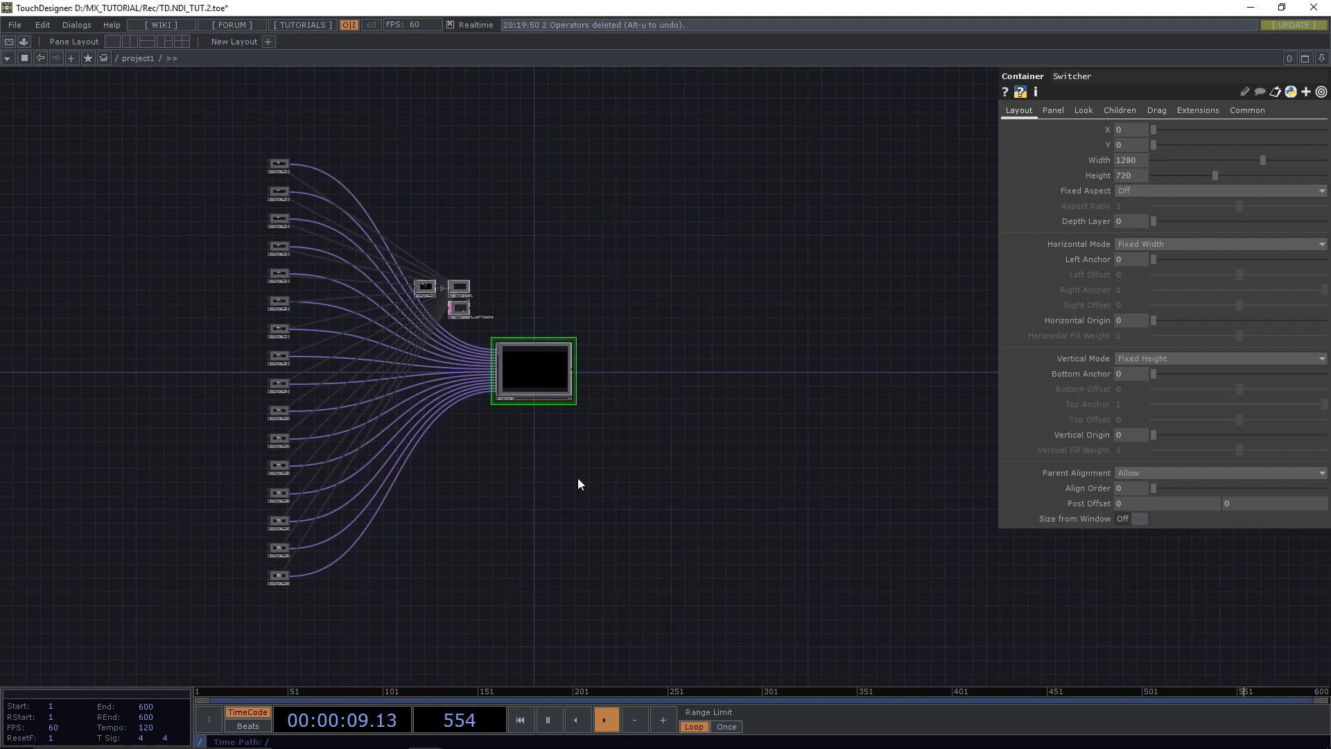
Move source_0, the replicator and its callbacks DAT together to just above the Switcher.
right_click_drag(522, 248, 430, 314)
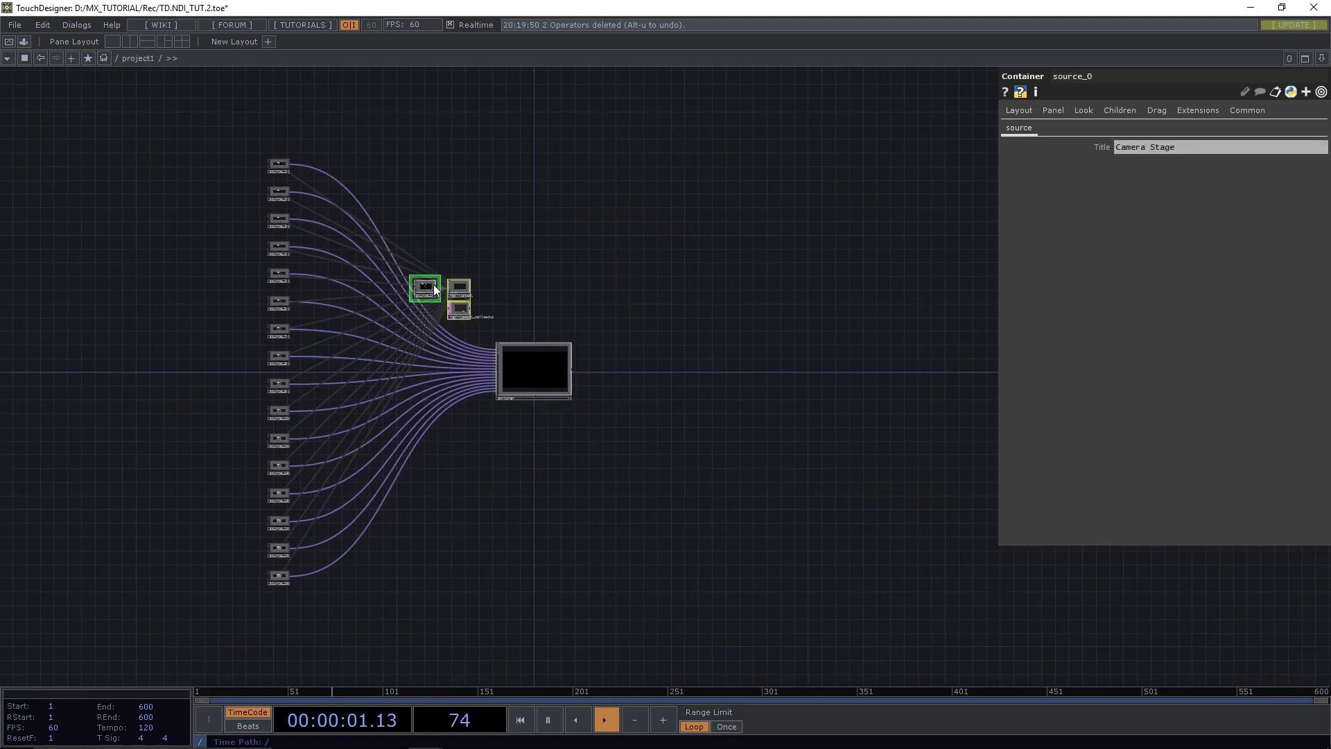
left_click_drag(433, 284, 498, 275)
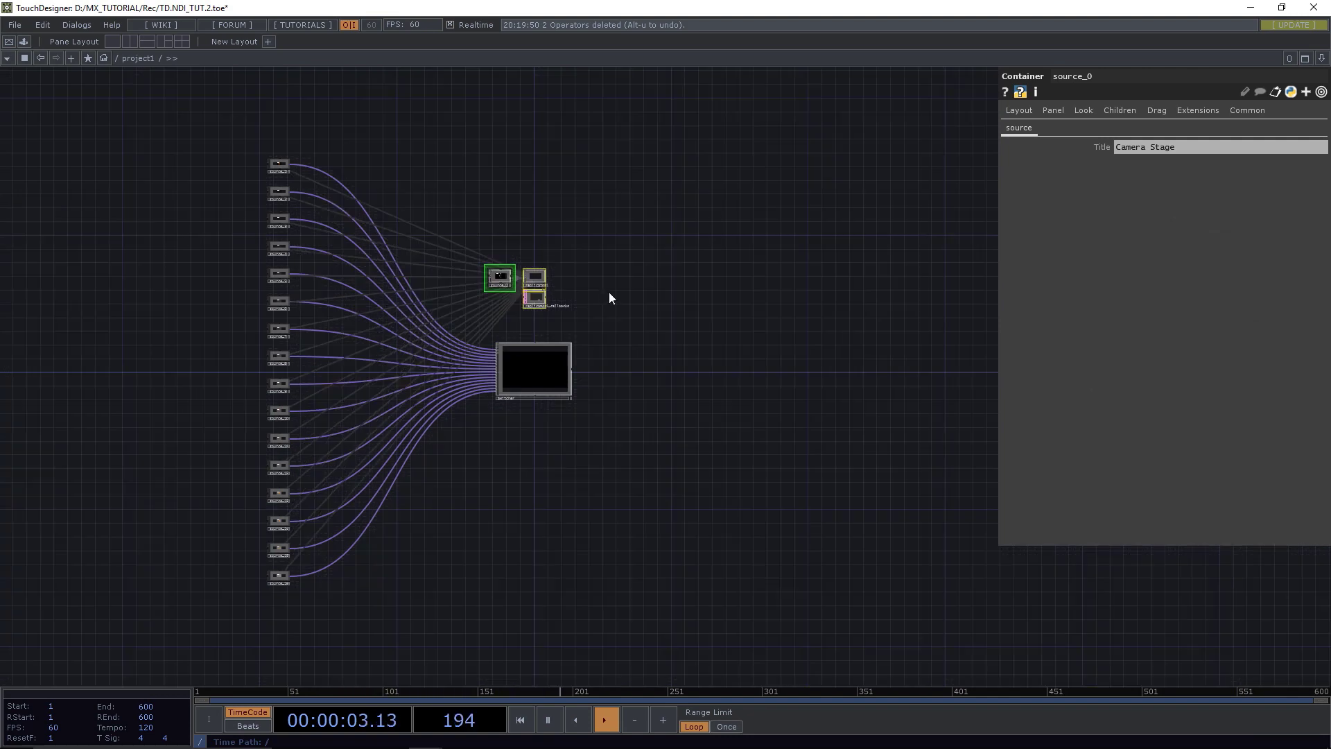
left_click(613, 293)
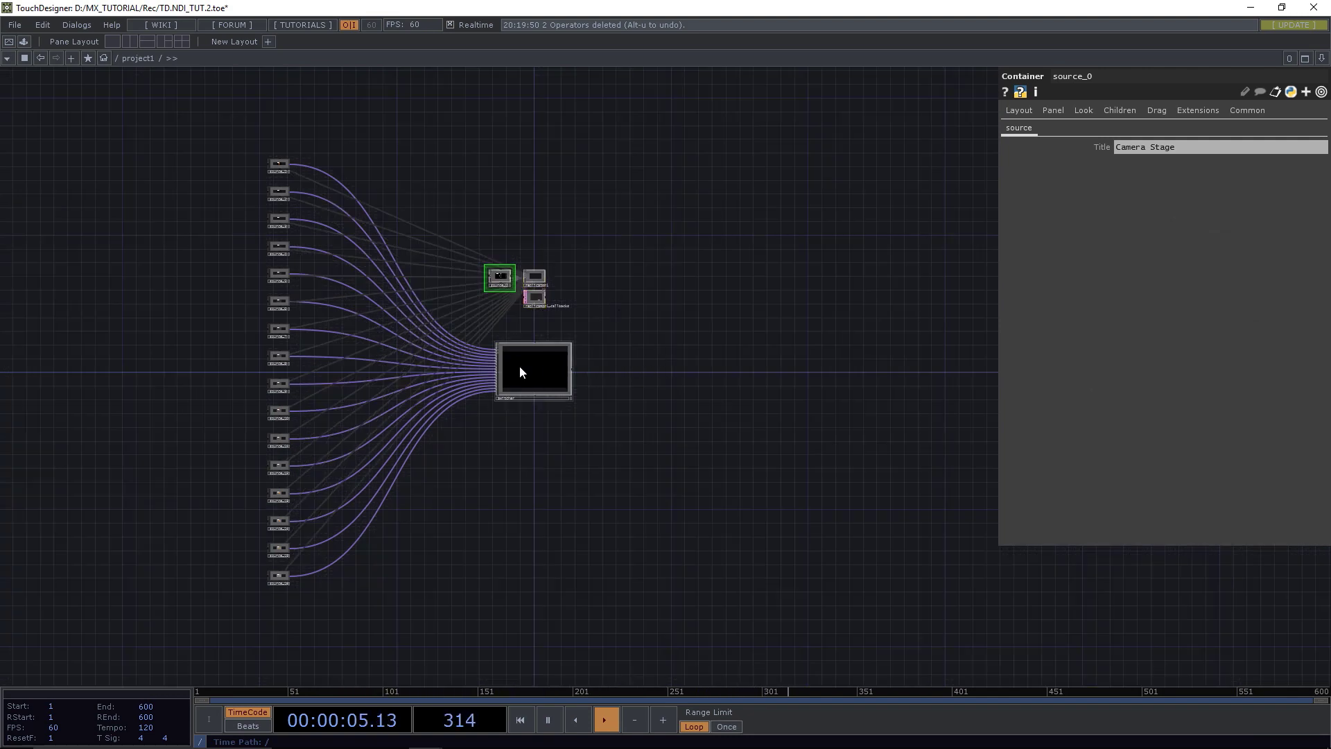
scroll(521, 374, "up", 3)
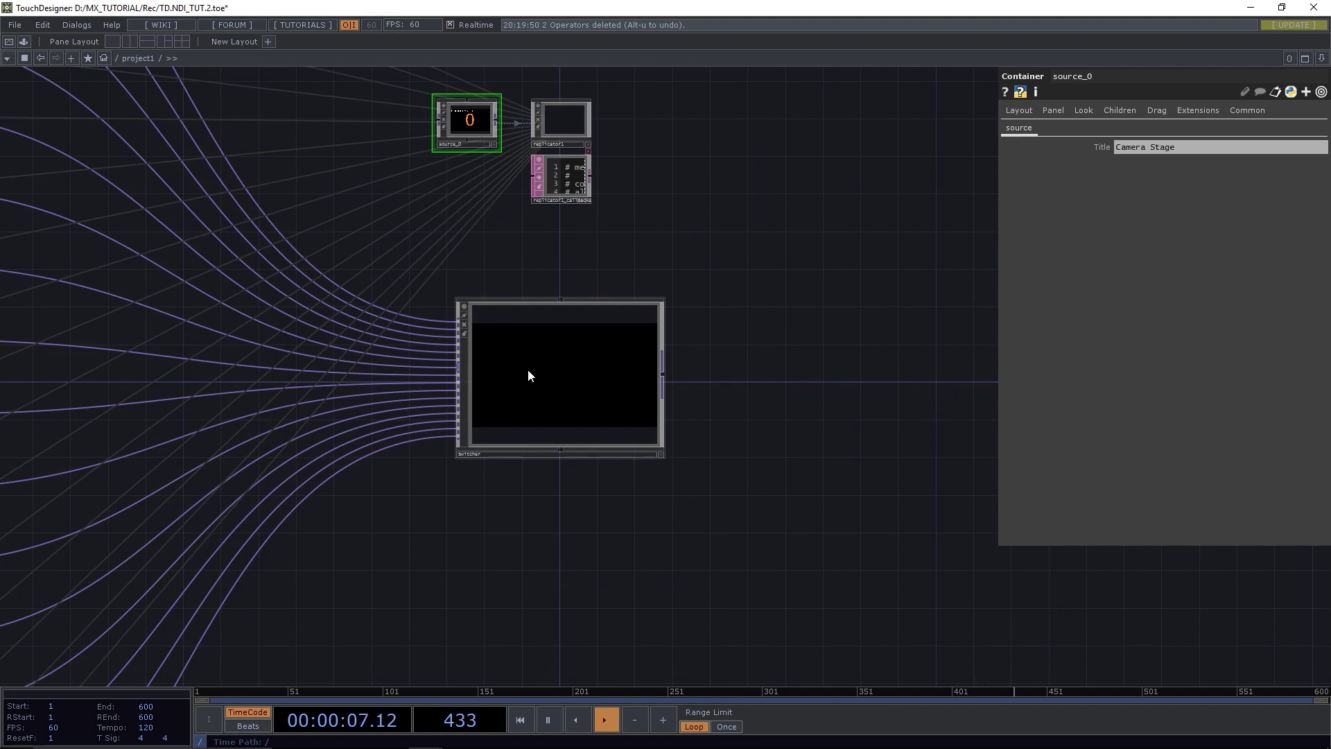
Inside the Switcher component, raise the index of switch_B and set the index of switch_A to about 4.93.
double_click(527, 372)
left_click_drag(297, 274, 228, 182)
scroll(341, 304, "down", 3)
left_click_drag(938, 481, 636, 479)
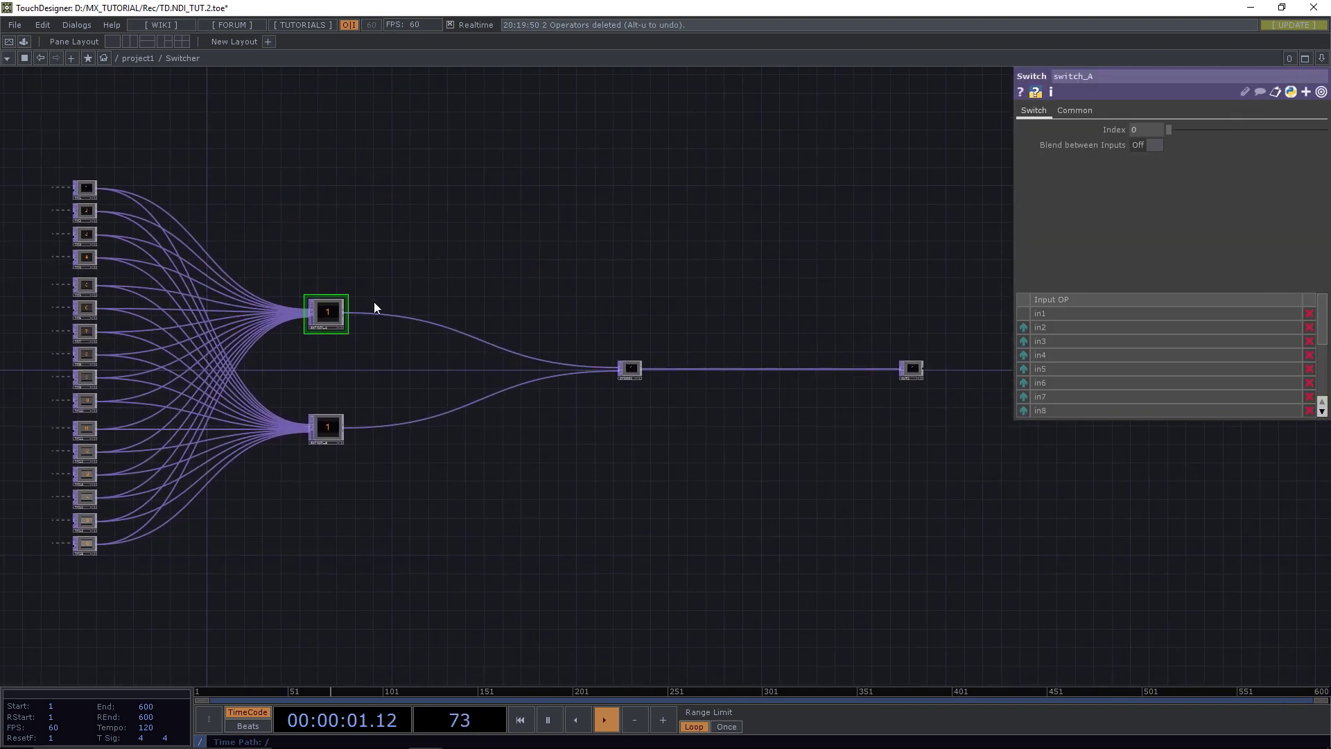
left_click(336, 428)
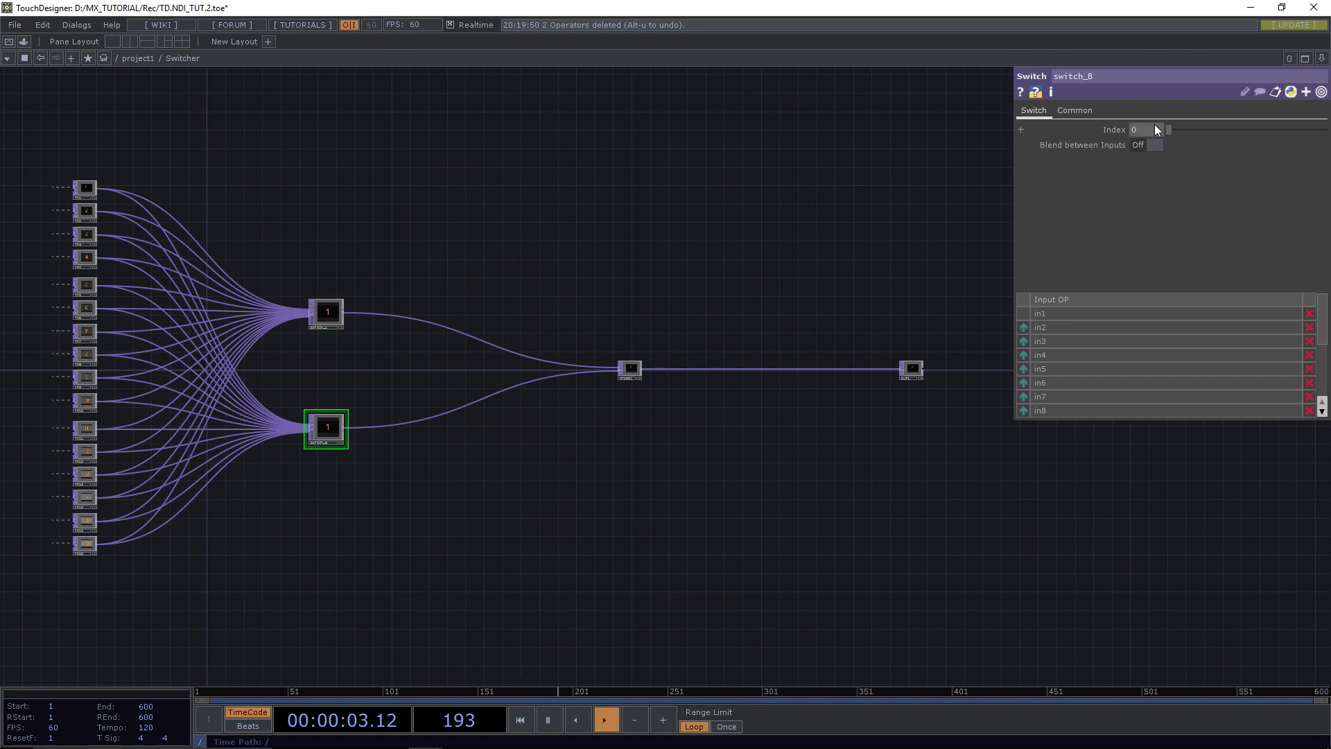
left_click_drag(1174, 130, 1211, 143)
left_click(322, 314)
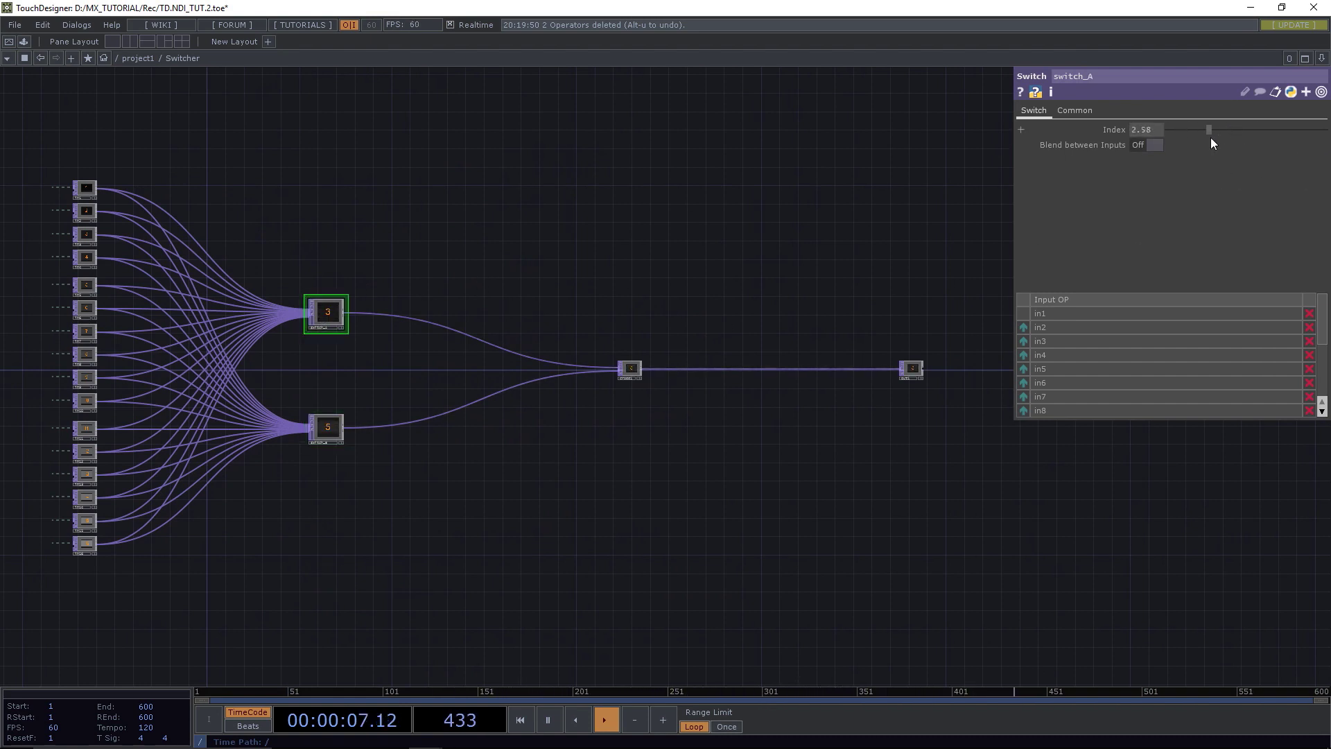
scroll(654, 376, "up", 3)
scroll(655, 376, "down", 3)
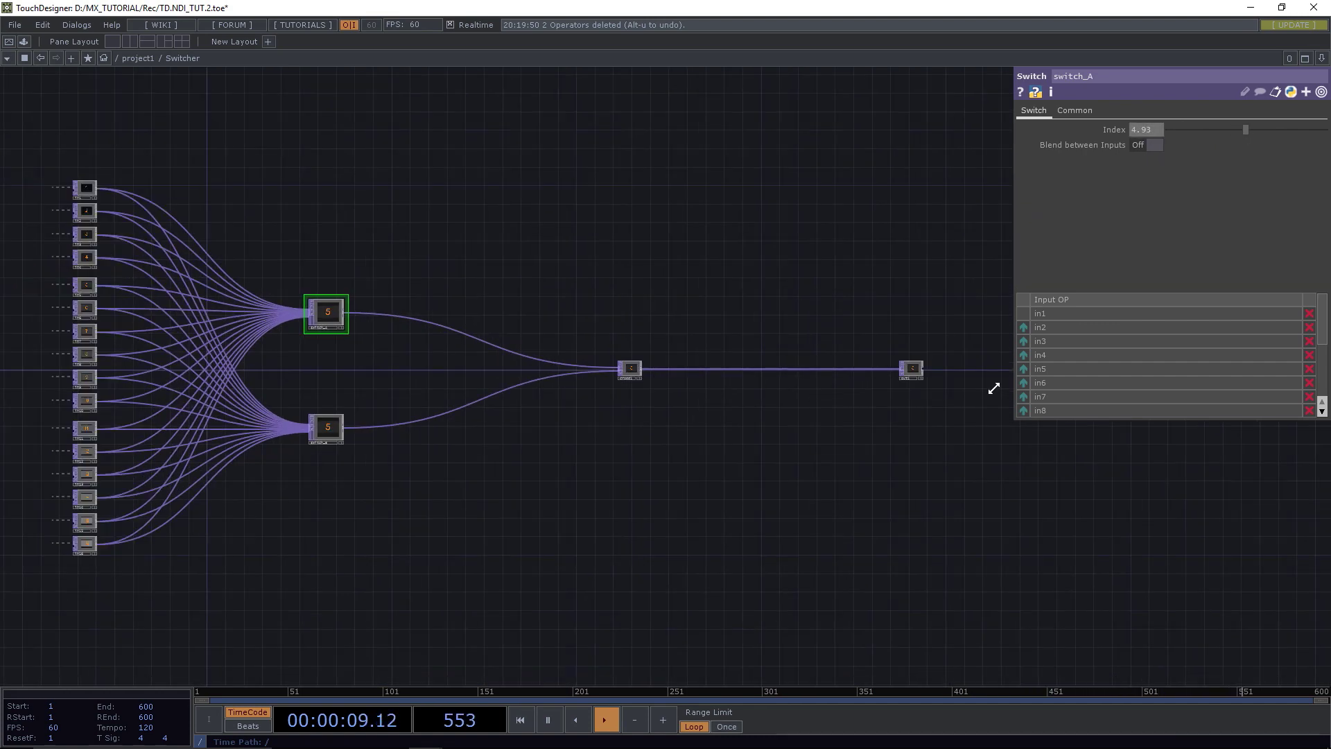
Save the project.
scroll(356, 79, "down", 3)
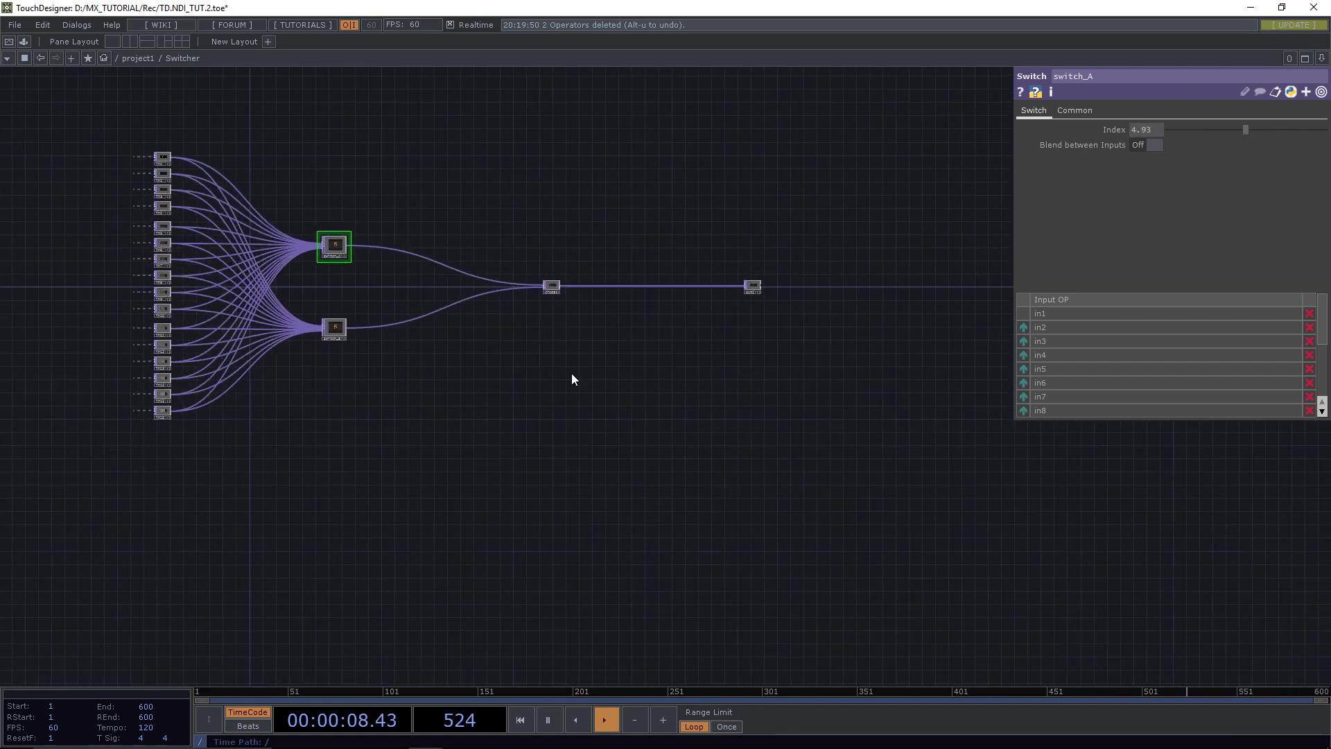
left_click_drag(572, 373, 655, 416)
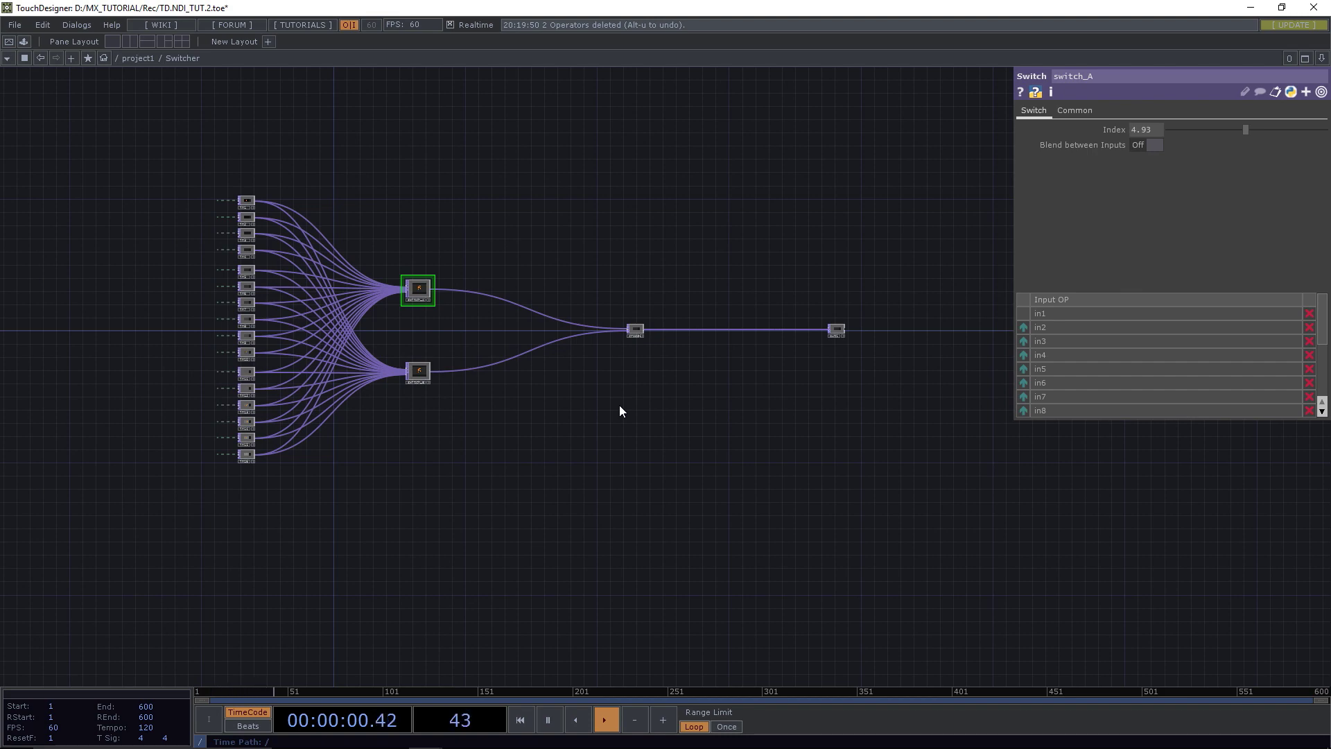
key("ctrl+s")
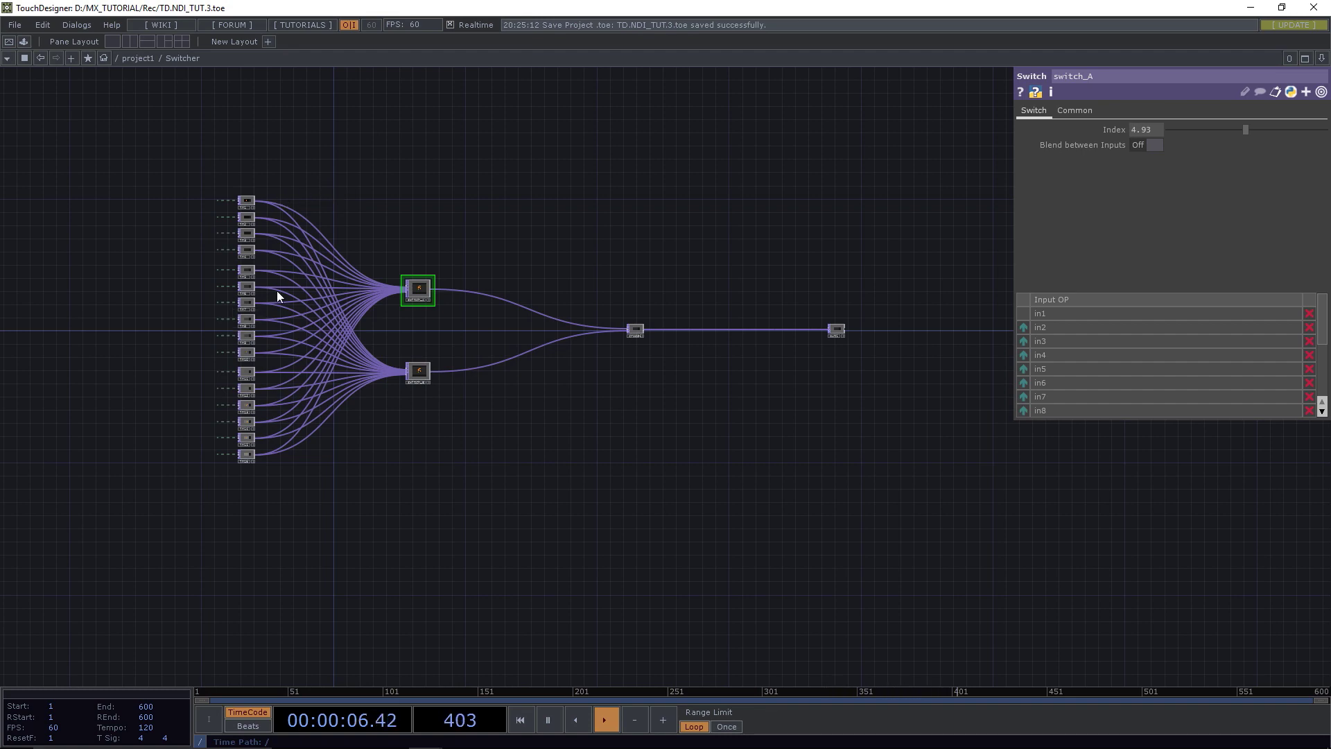
Add a Container component above switch_A and name it Selector_A.
scroll(398, 253, "up", 10)
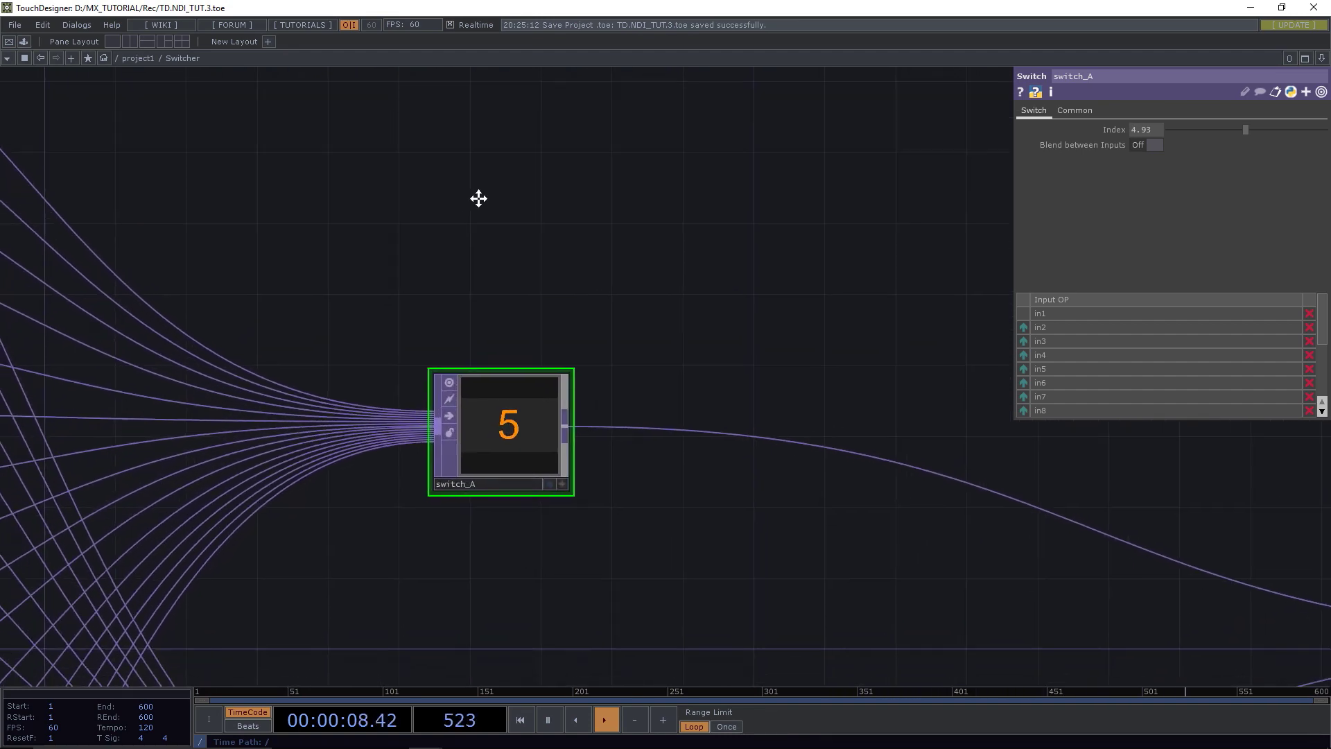
left_click_drag(479, 198, 490, 174)
key("Tab")
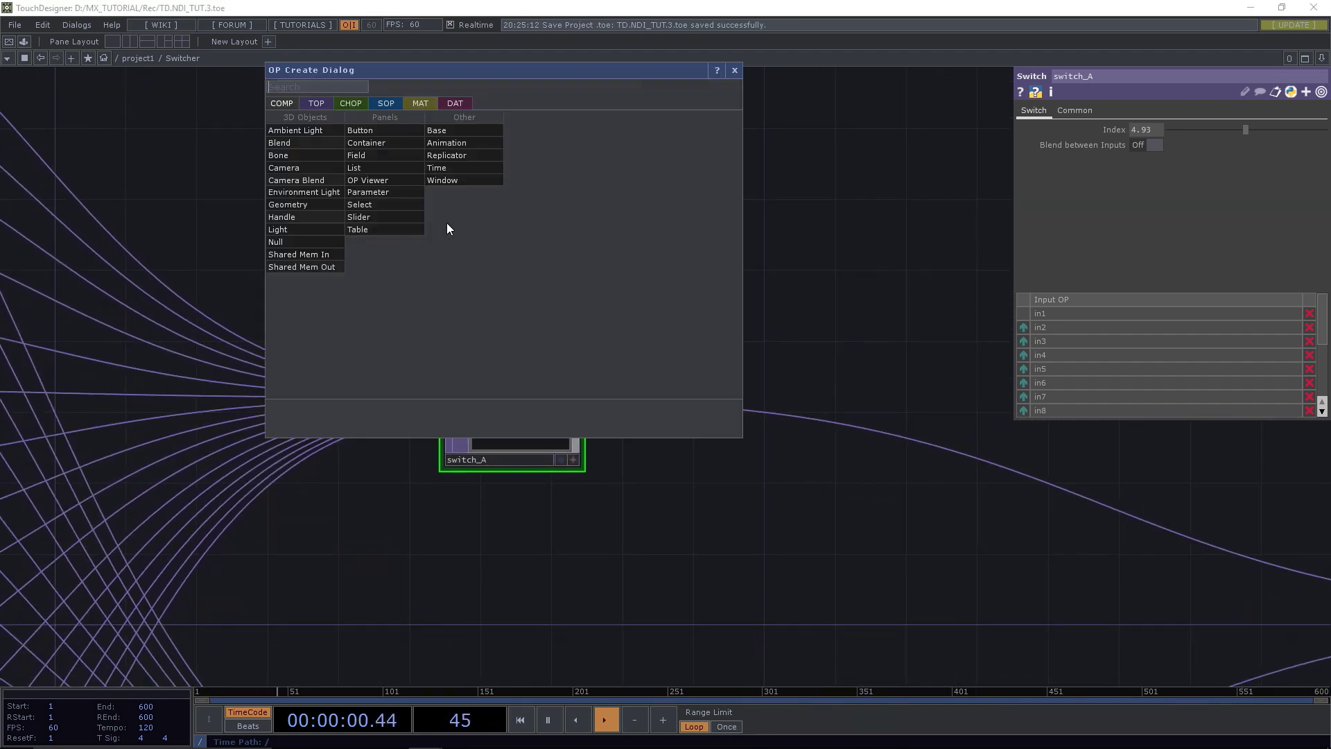
left_click(367, 142)
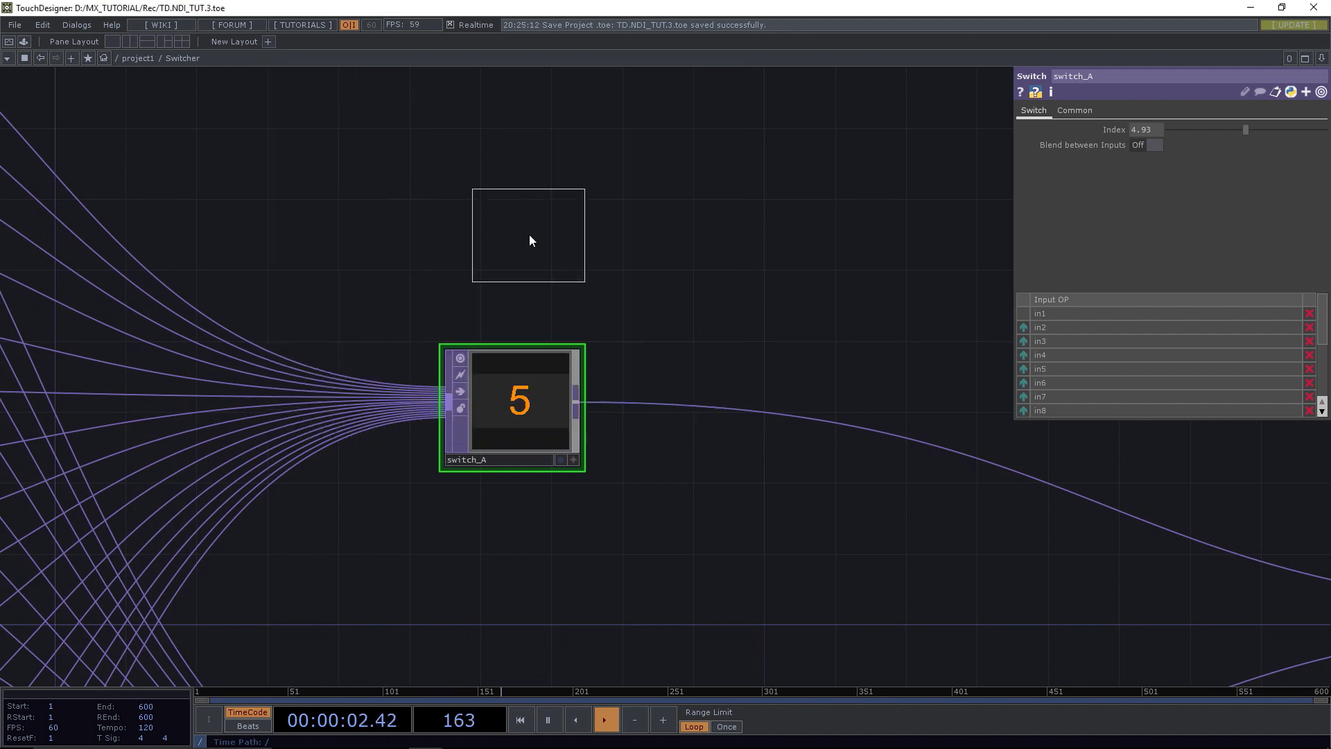
left_click(514, 226)
left_click(521, 262)
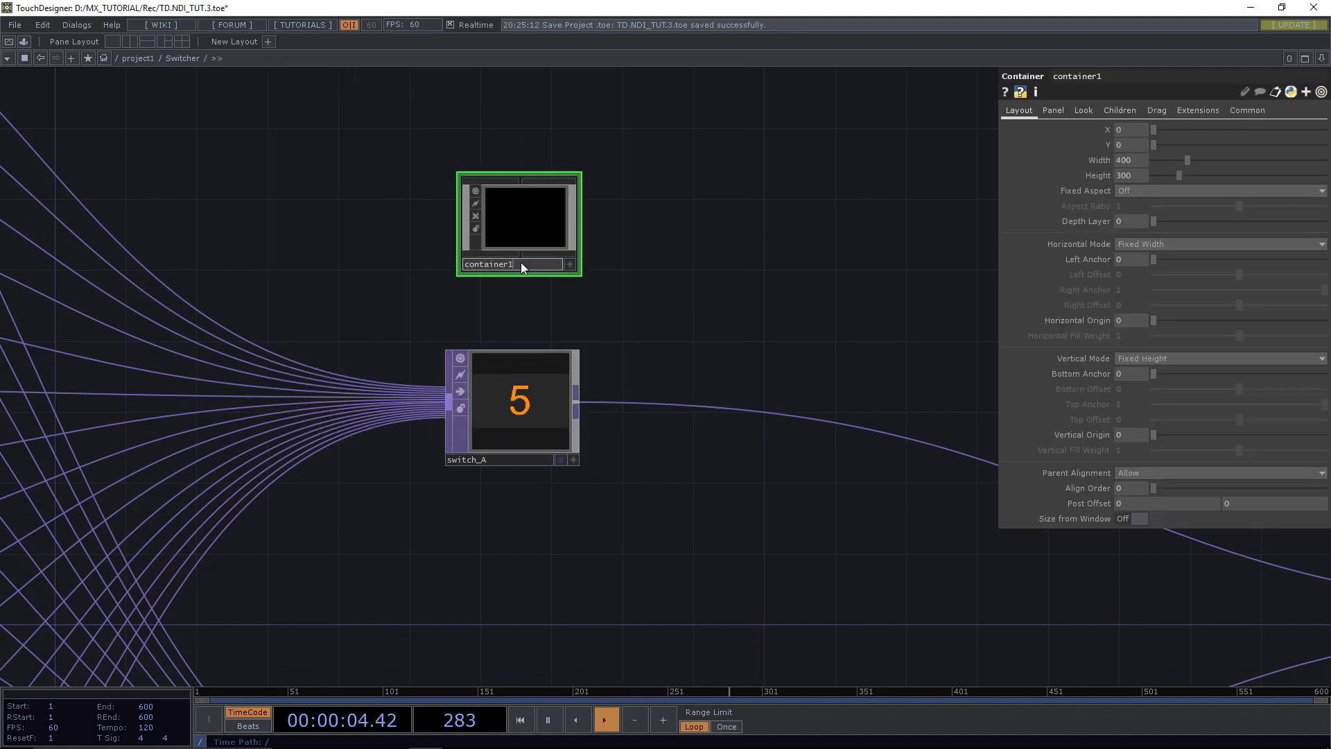
type("Selector_A")
key("Return")
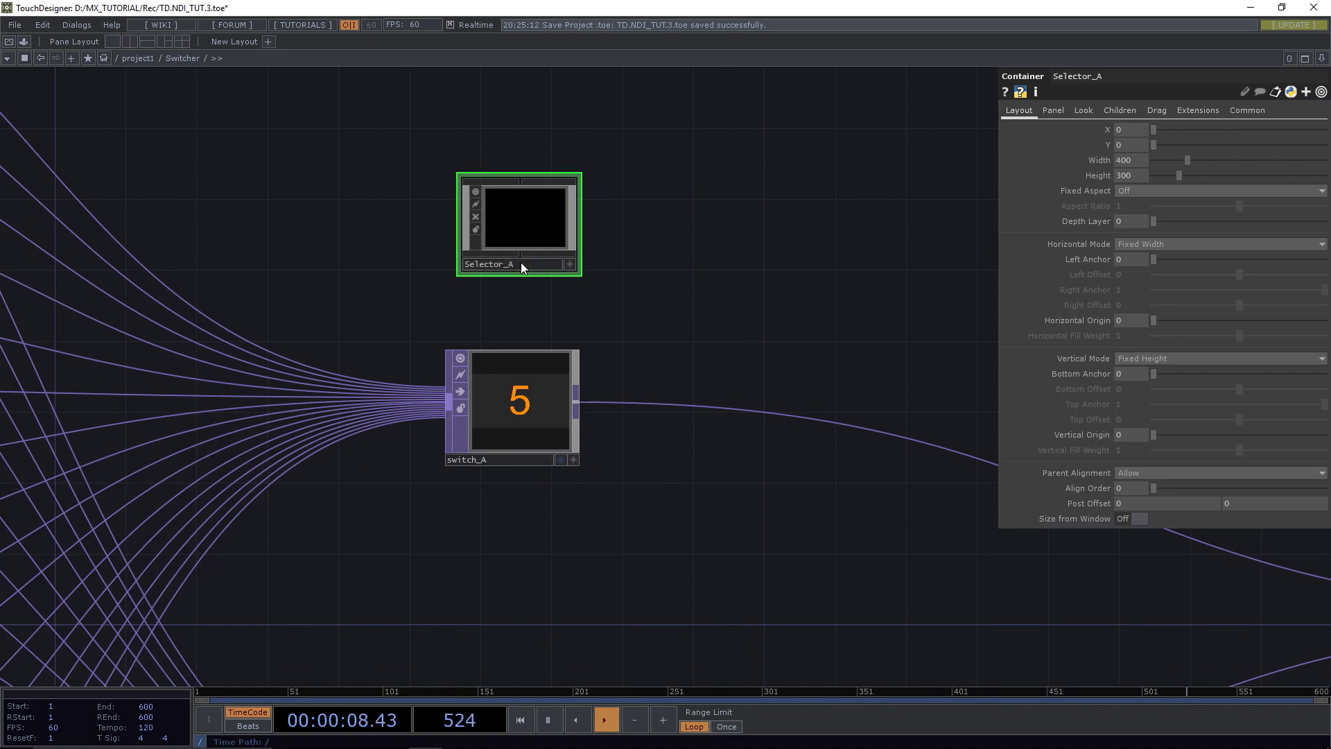
Line up Selector_A over switch_A and set its width to 640 and height to 360.
left_click_drag(522, 234, 505, 233)
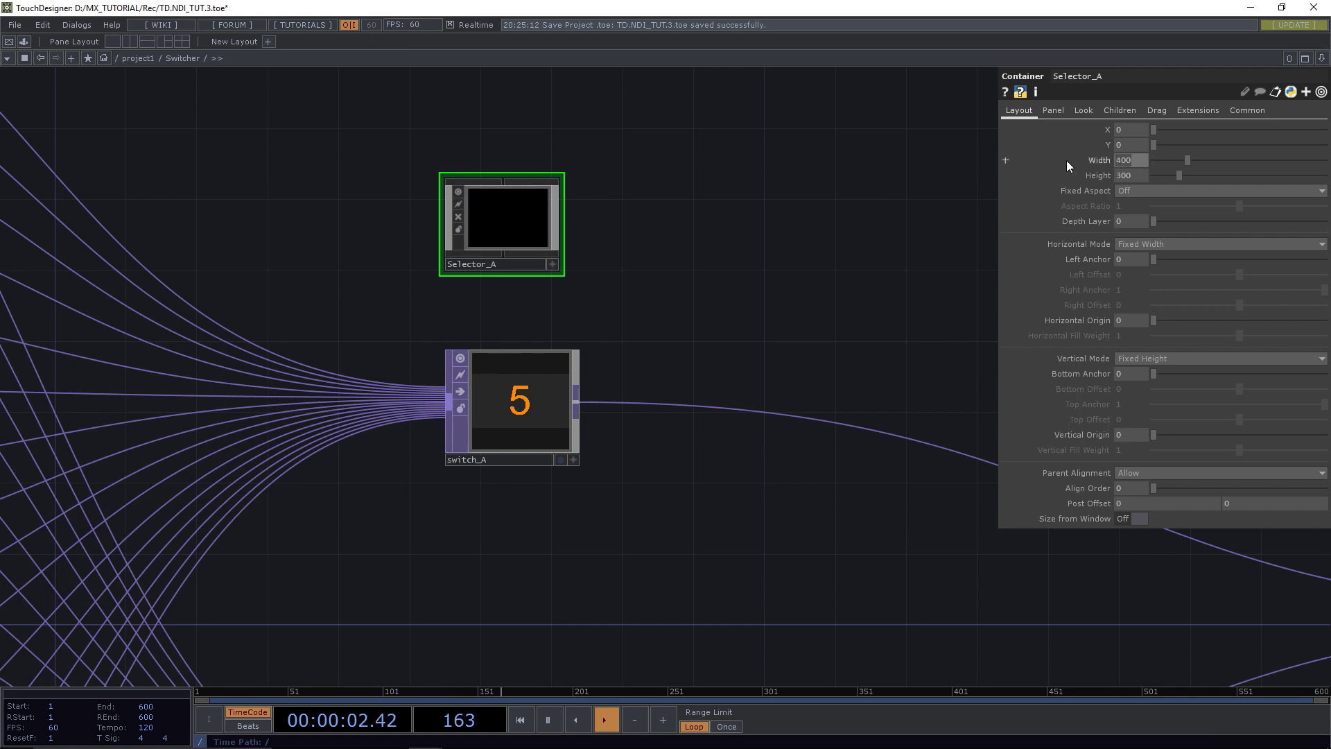
type("640")
left_click(1131, 174)
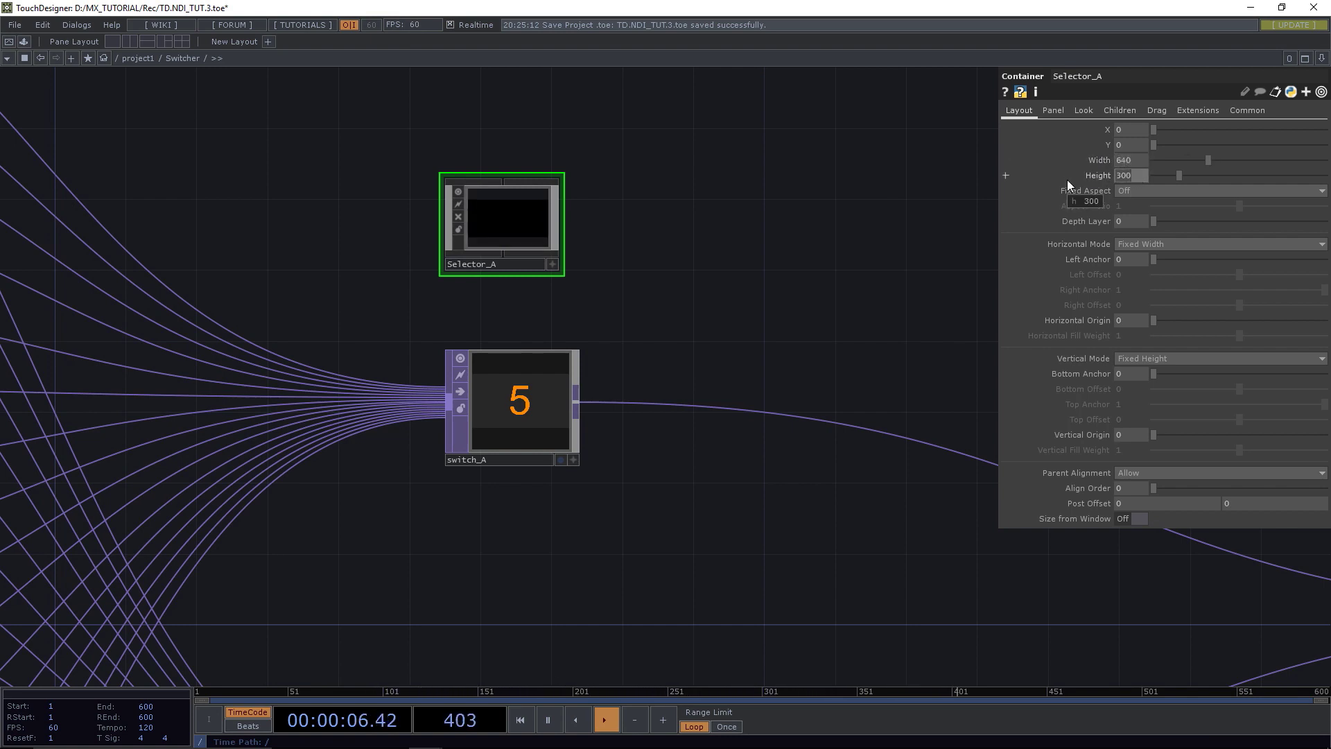
type("360")
key("Return")
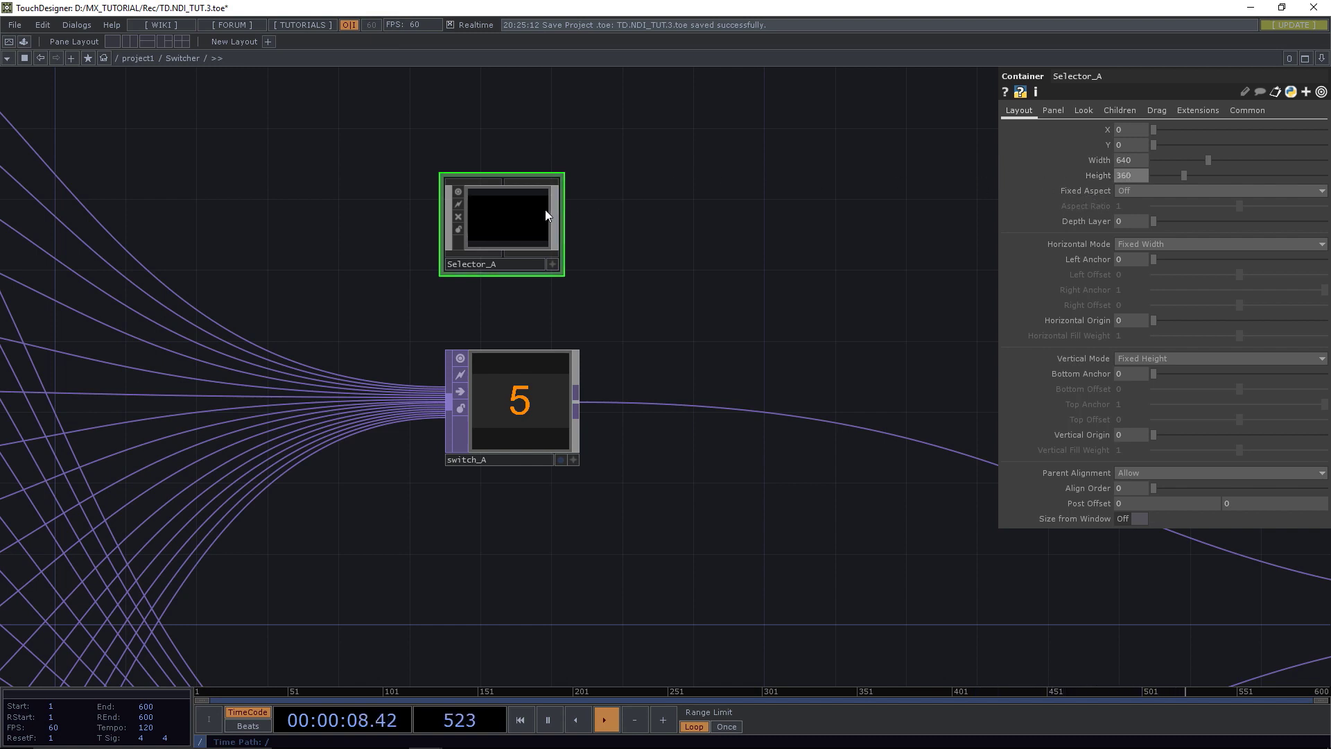
Inside Selector_A, add a Camera, a Light, a Render TOP and a Constant material.
key("i")
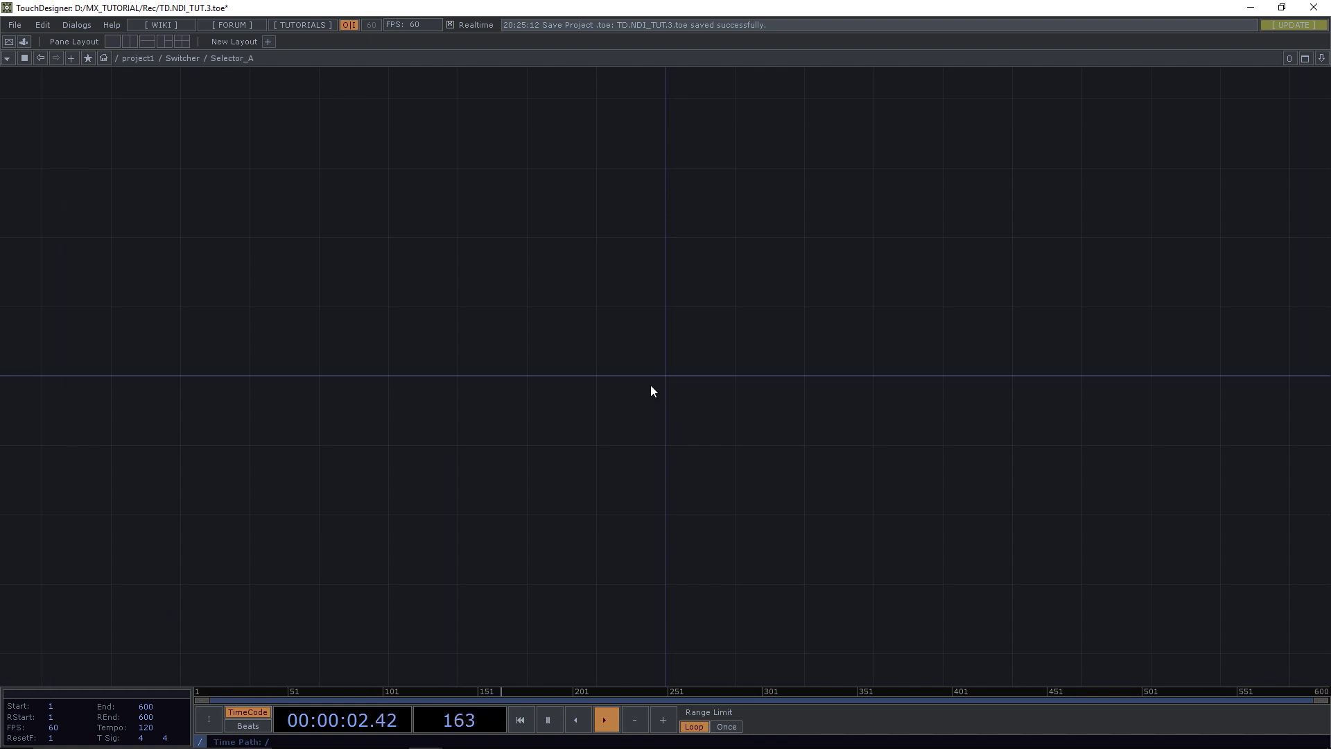
middle_click_drag(651, 391, 606, 389)
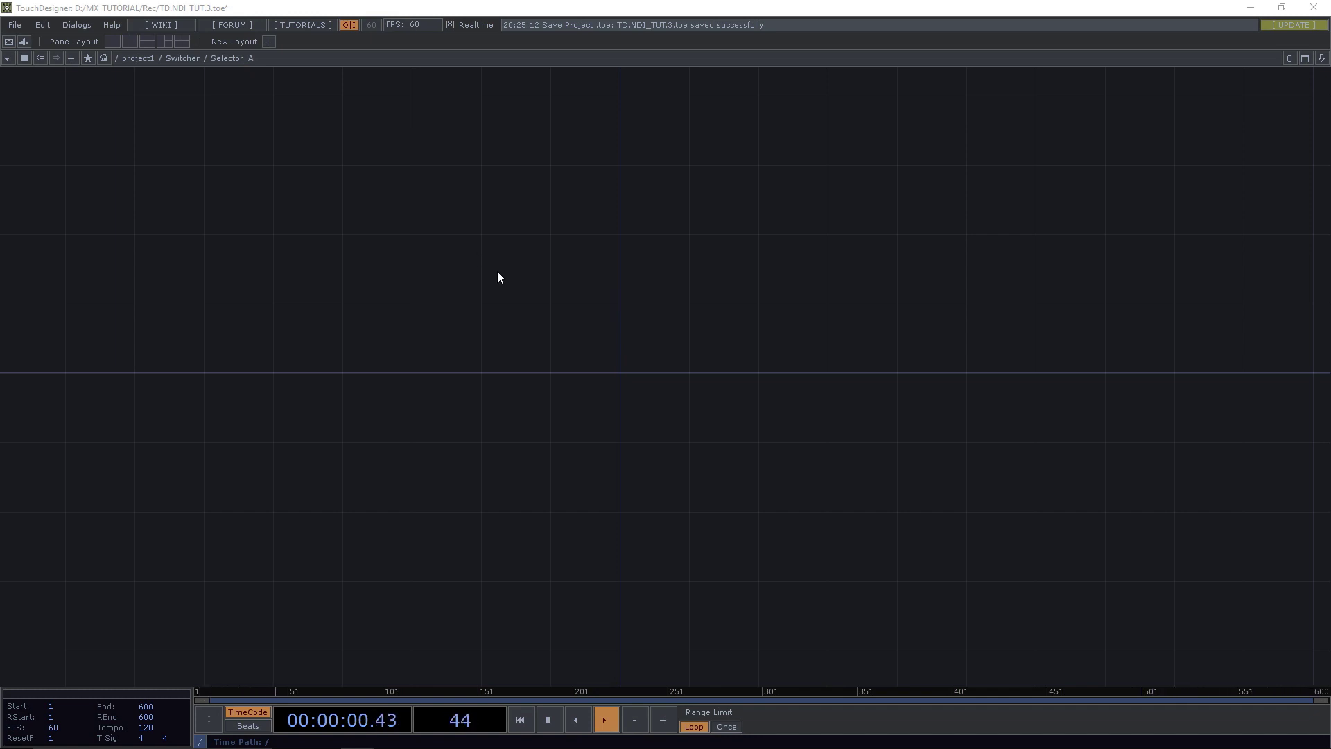
key("Tab")
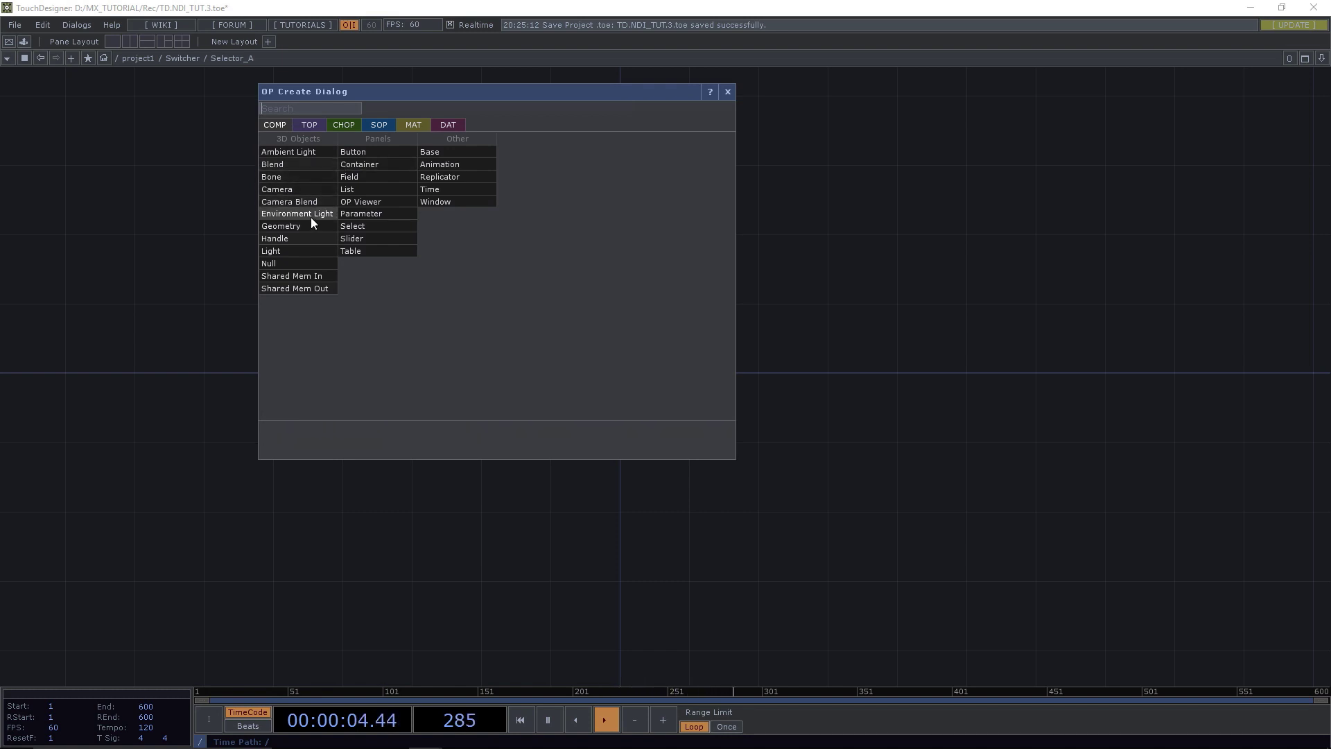
key("Tab")
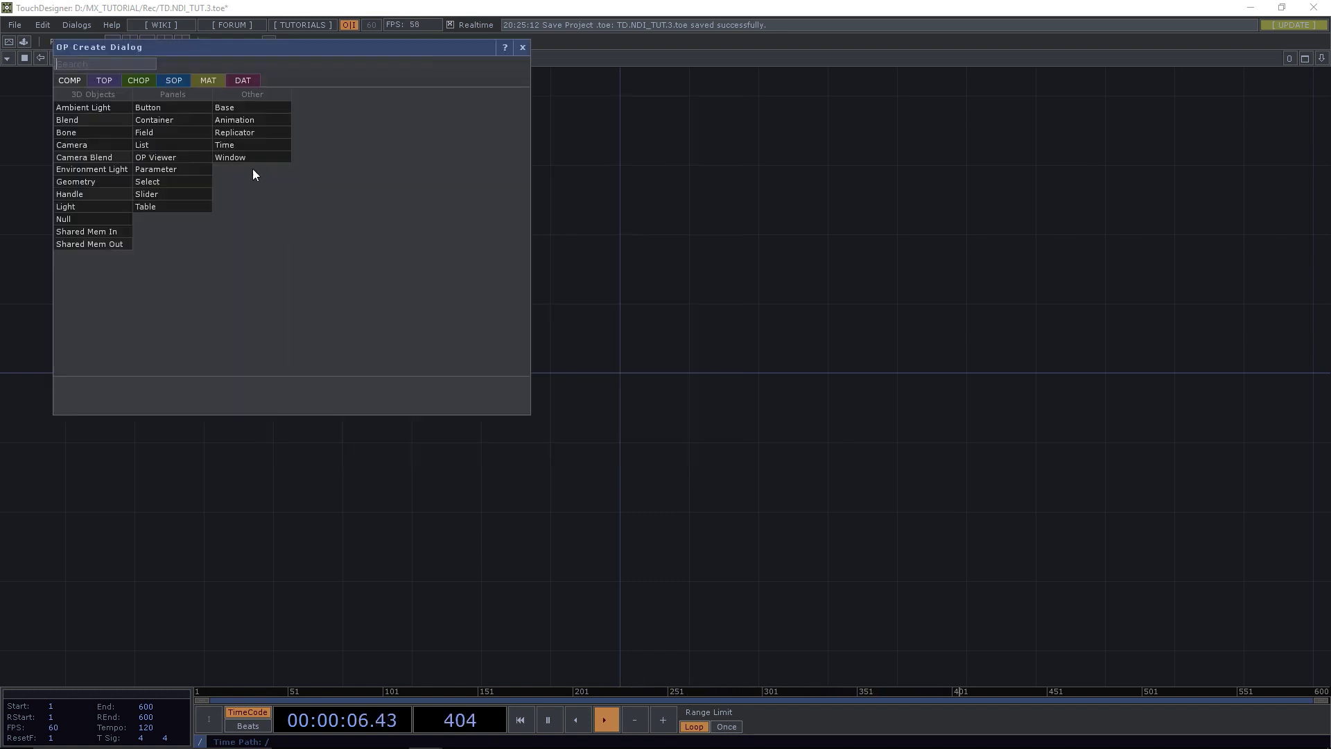
left_click(104, 80)
left_click(78, 82)
left_click(104, 80)
left_click(71, 80)
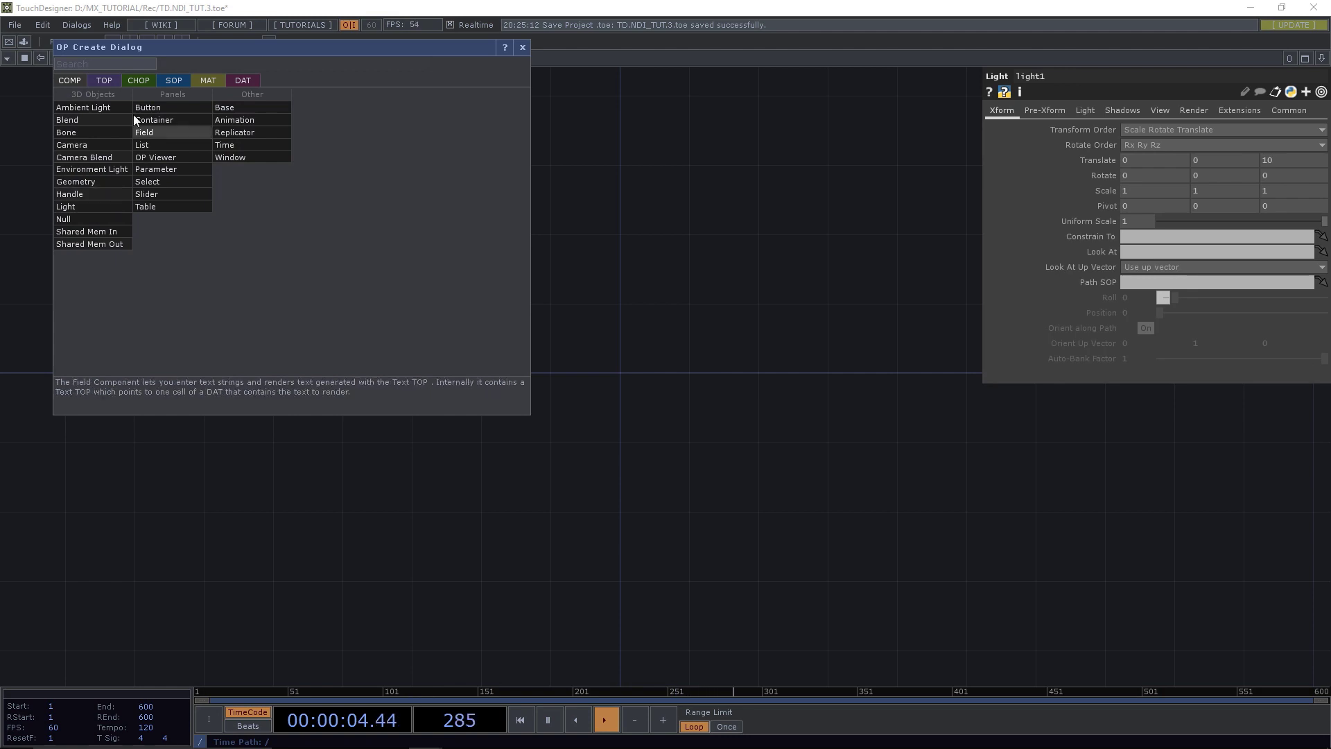
left_click(104, 79)
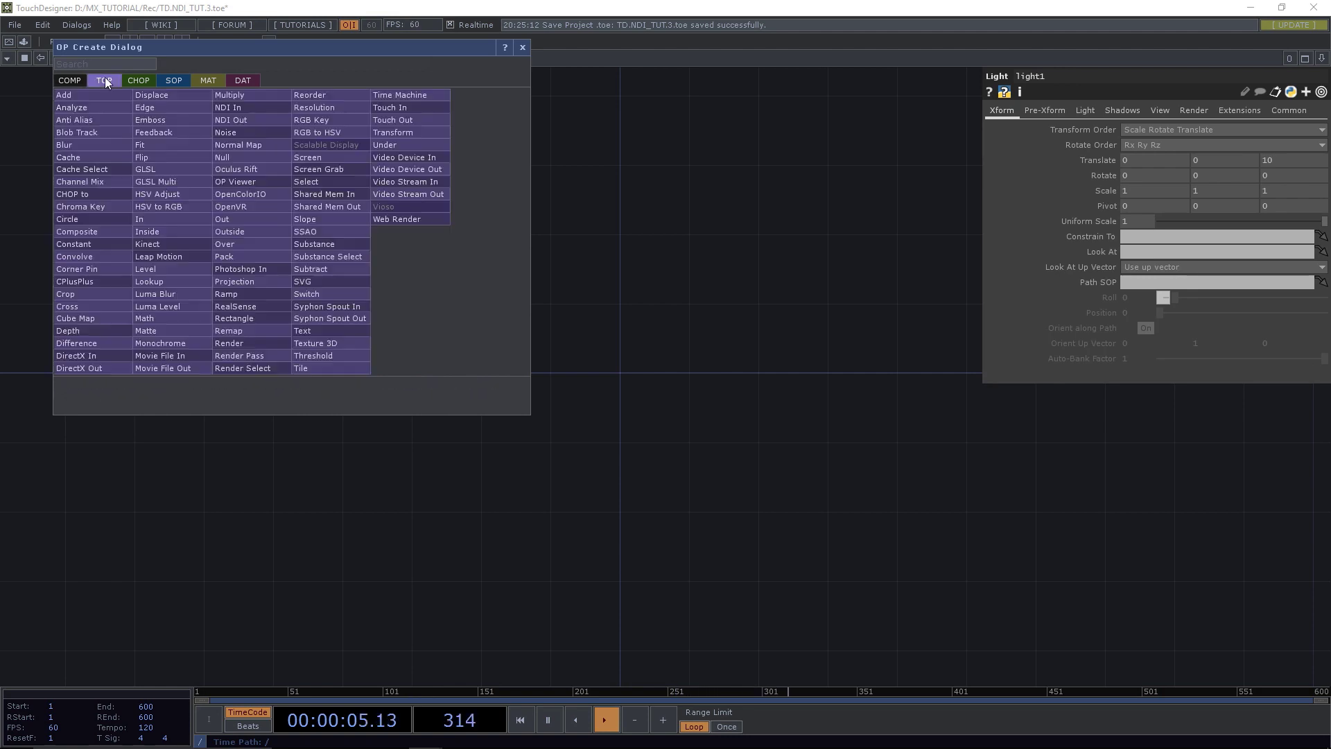
left_click(229, 342)
left_click(208, 80)
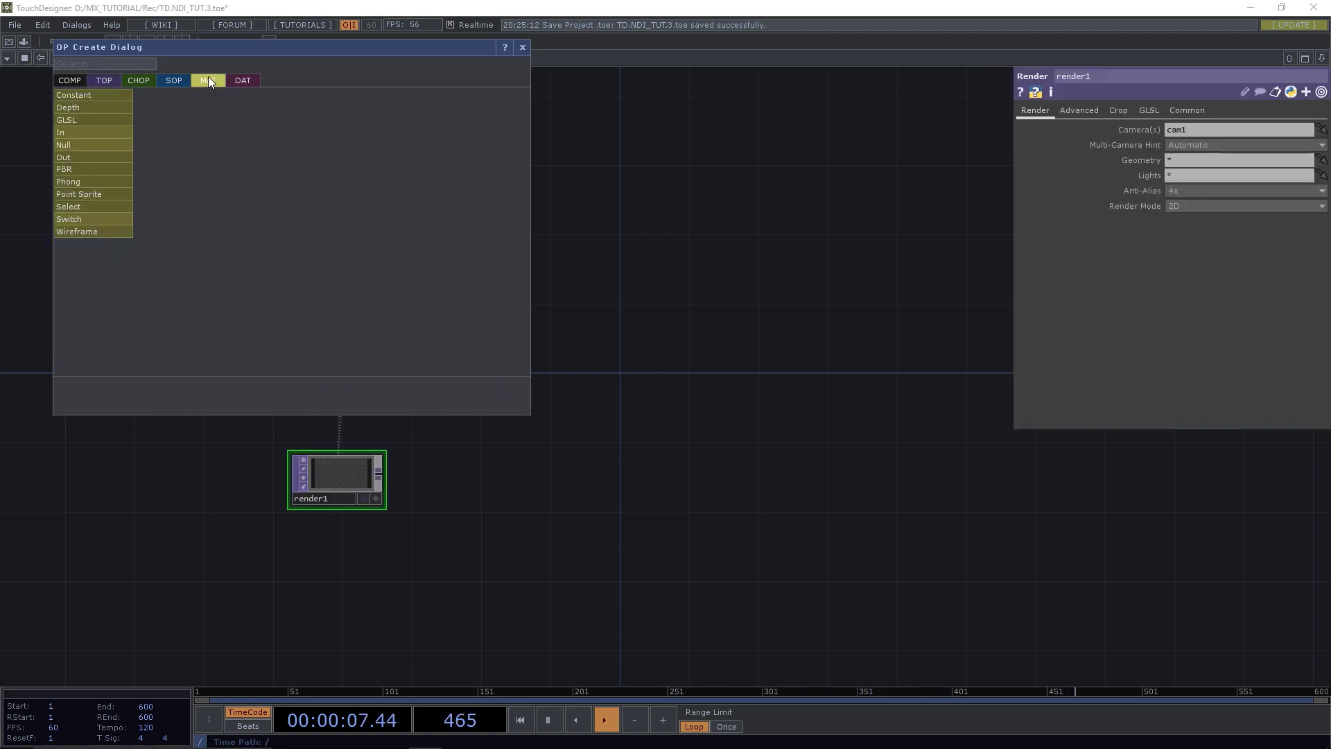
left_click(118, 97)
left_click(523, 47)
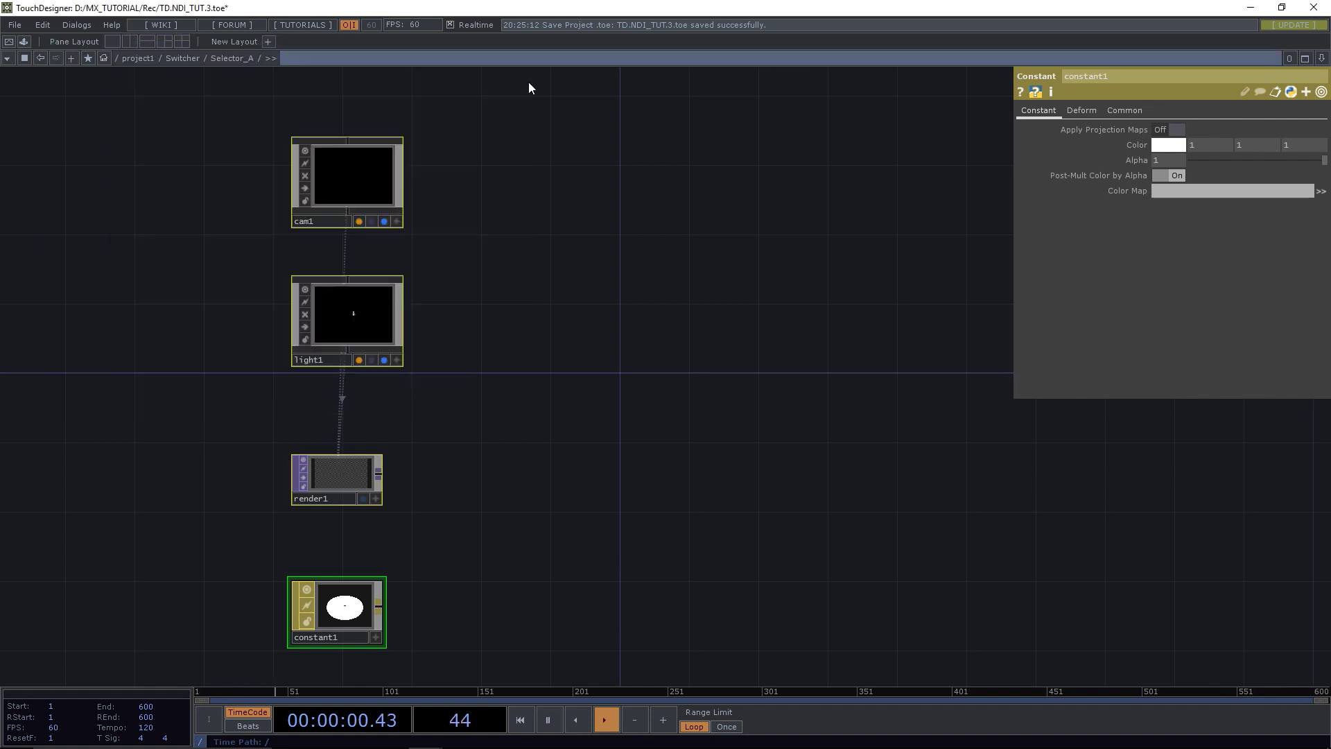
Move the constant, camera and light nodes to make room and add a Geometry component below the light.
left_click(572, 412)
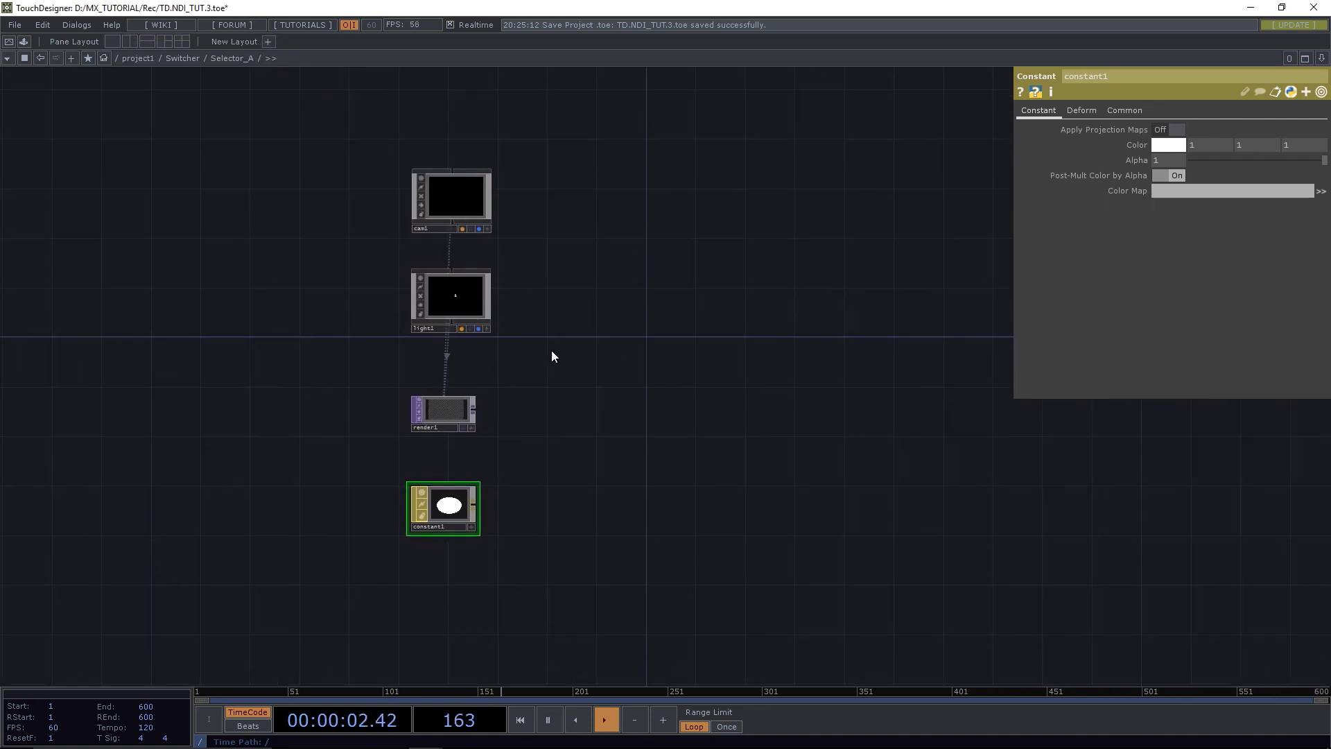
left_click_drag(457, 516, 469, 100)
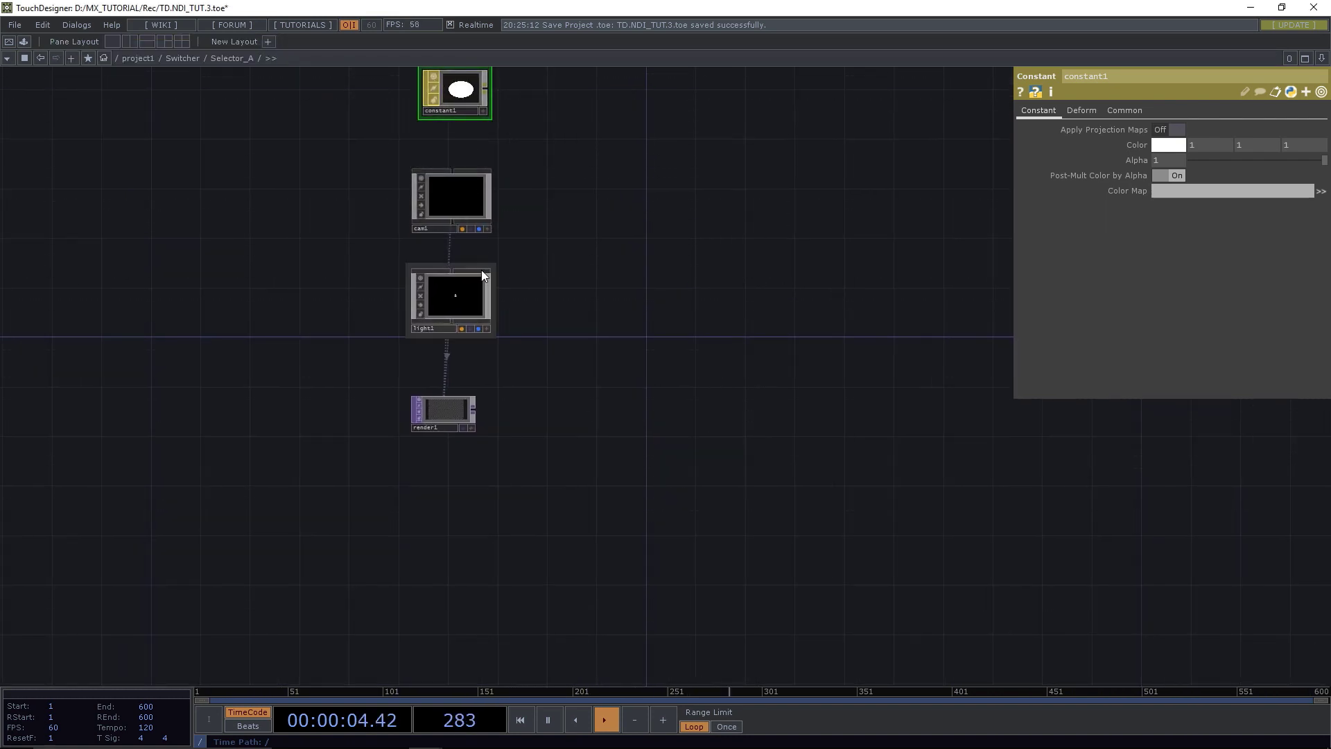
left_click_drag(451, 177, 549, 183)
left_click_drag(473, 308, 552, 306)
key("Tab")
left_click(449, 177)
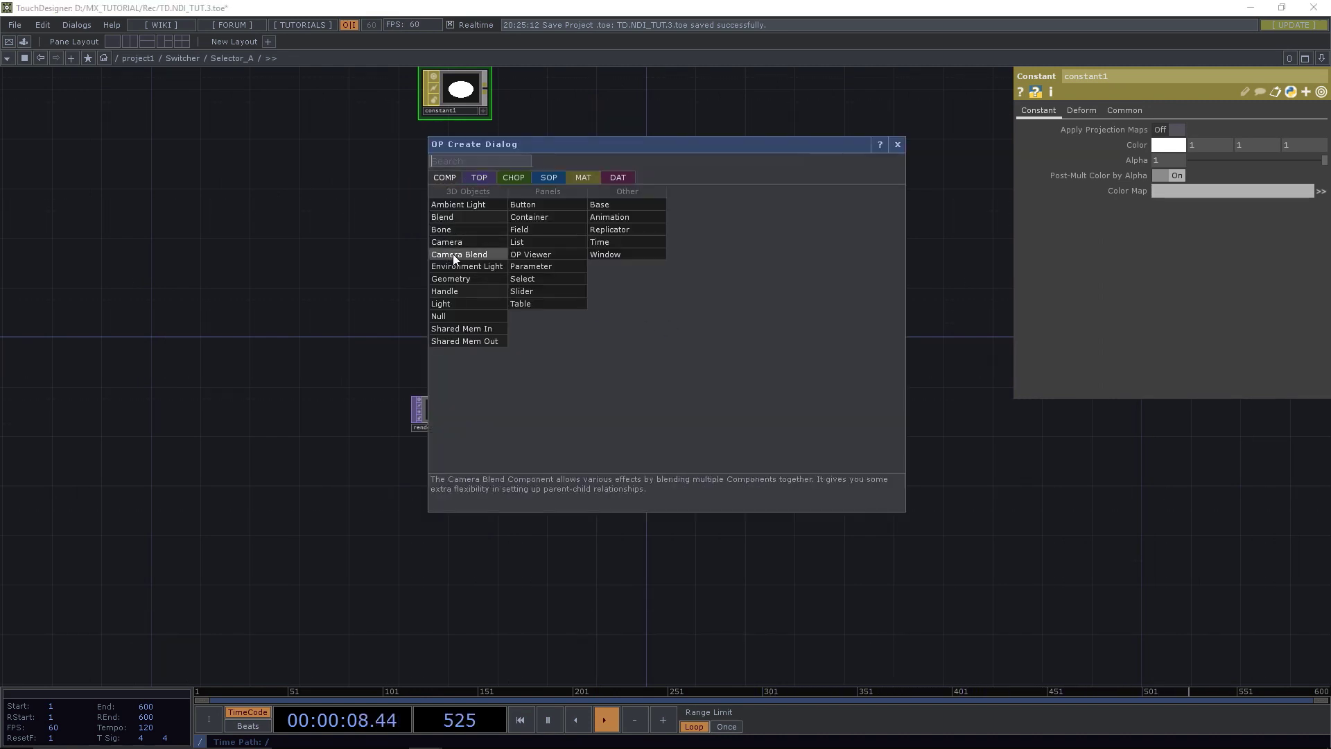
left_click(452, 280)
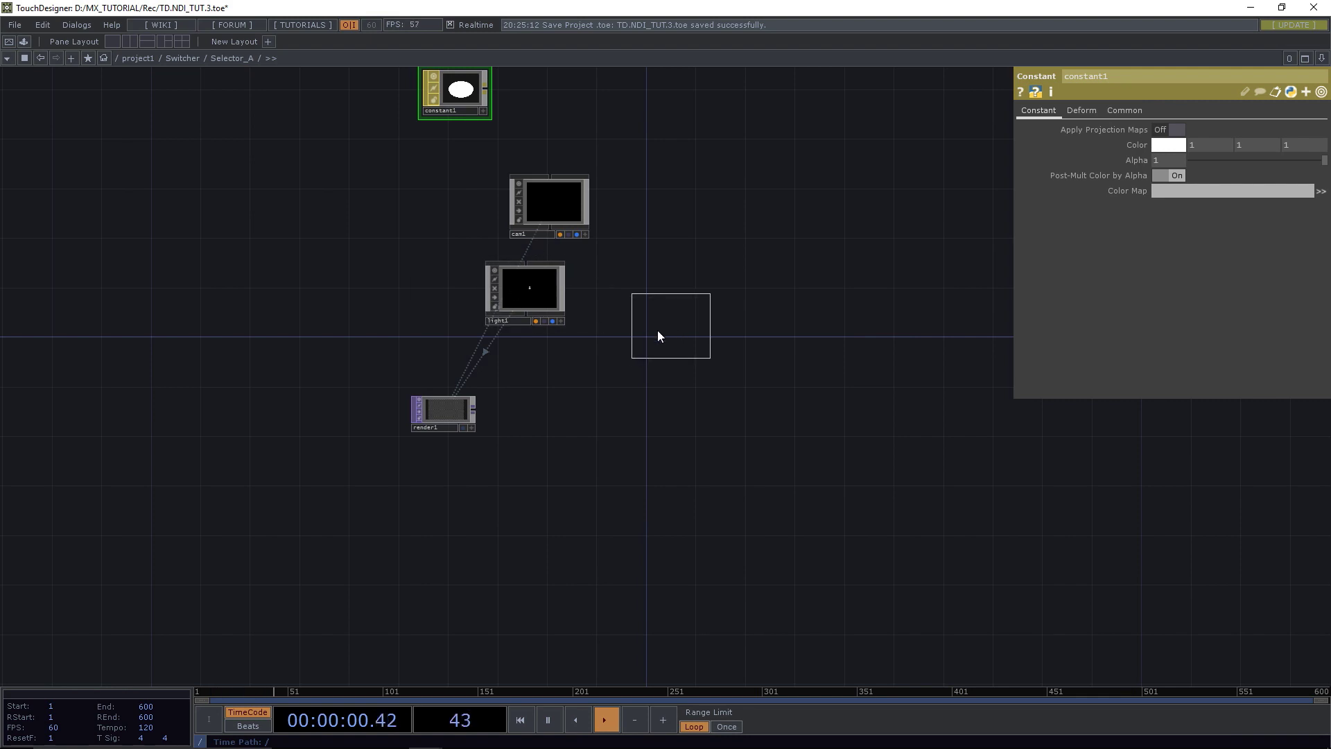
left_click(592, 394)
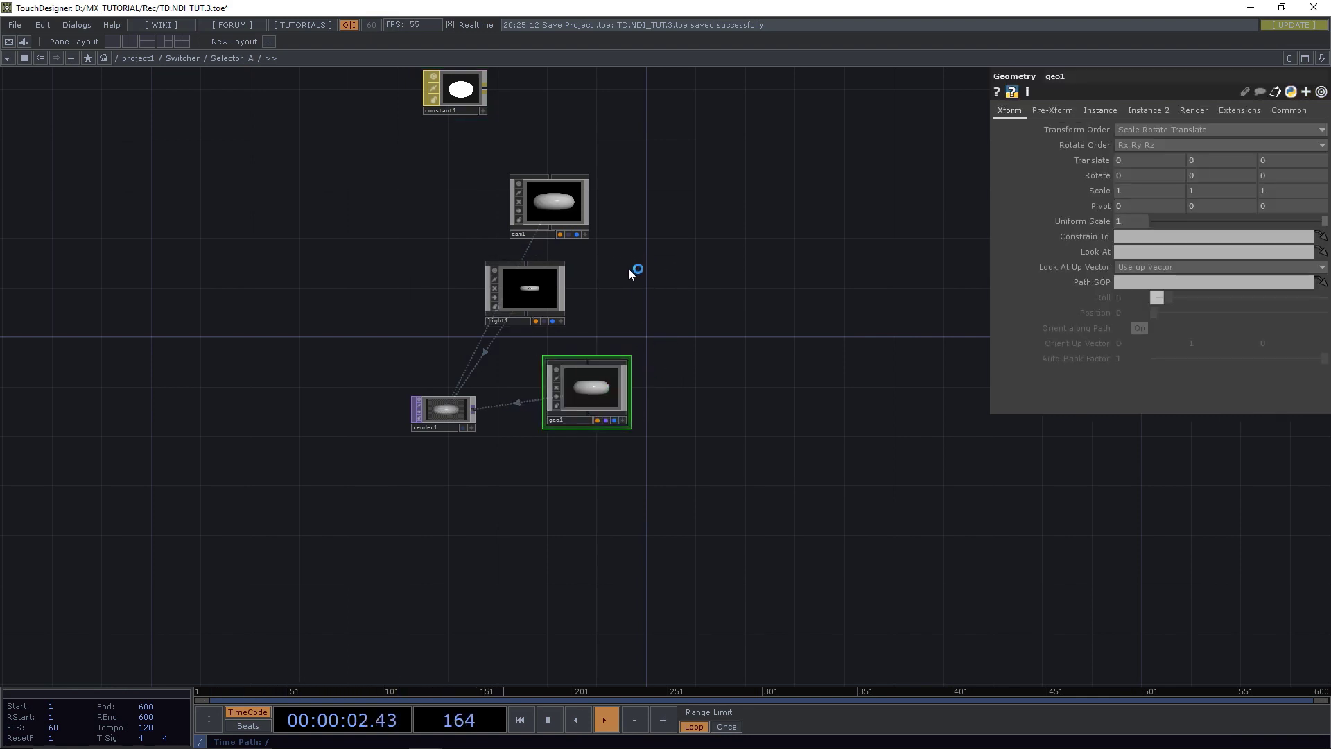
Arrange the camera, light and geometry in a column with render1 beside them, and assign constant1 as geo1's material.
left_click_drag(555, 199, 605, 211)
left_click_drag(527, 291, 601, 303)
left_click_drag(576, 396, 588, 408)
left_click_drag(446, 405, 794, 298)
left_click_drag(458, 108, 595, 409)
Enter geo1 and delete its default torus.
left_click(610, 397)
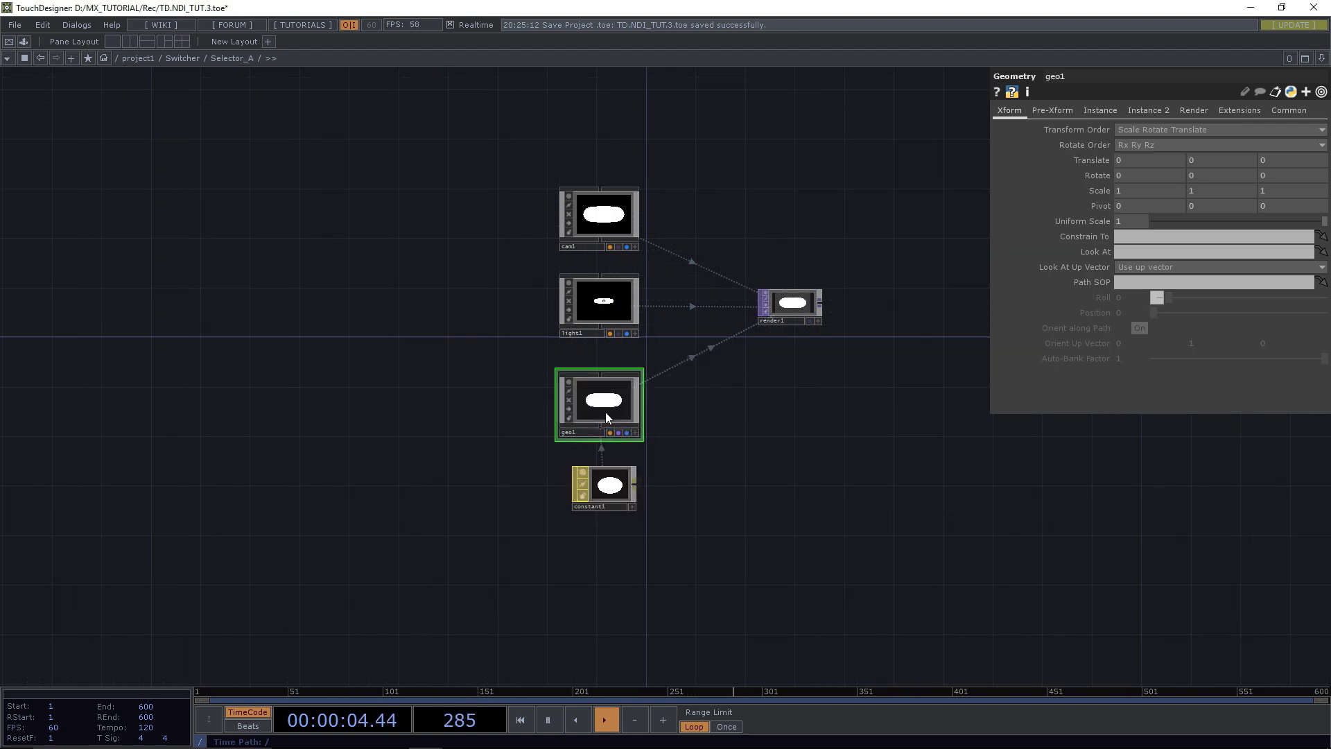
left_click_drag(799, 416, 737, 416)
scroll(710, 428, "down", 3)
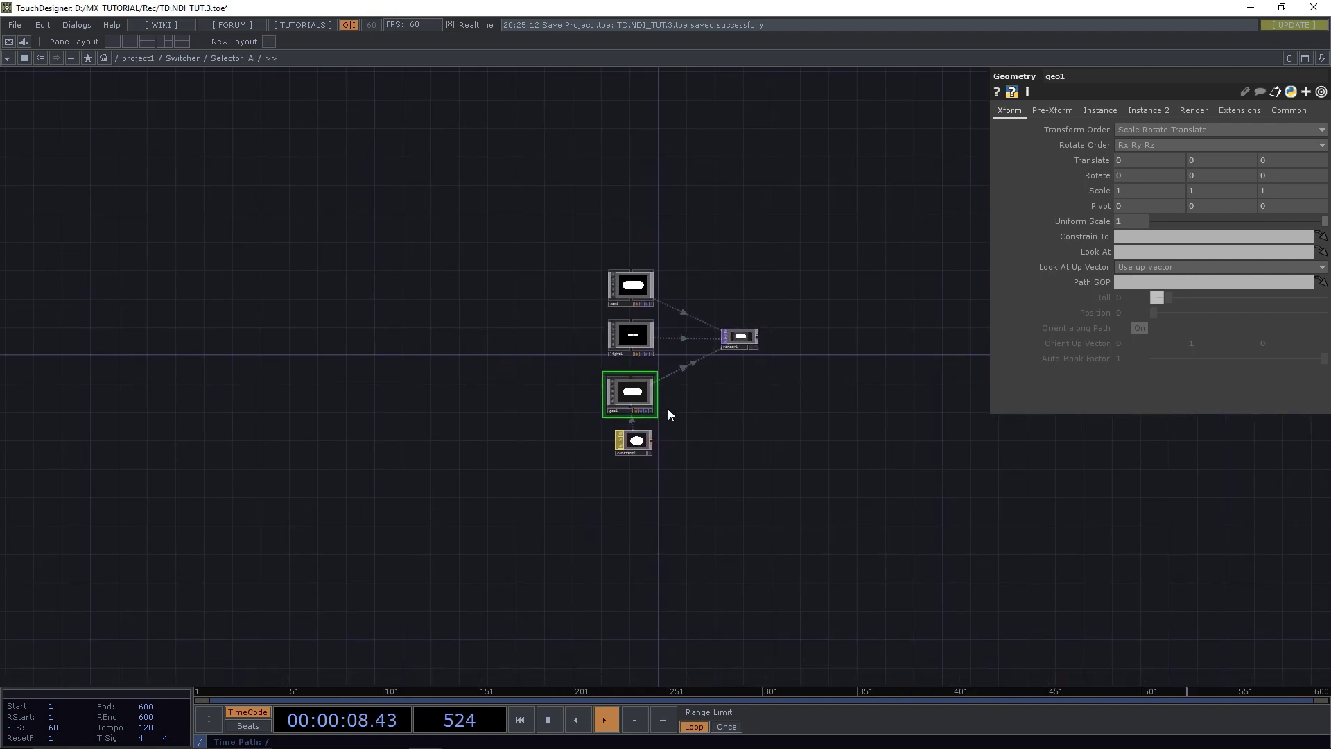
scroll(637, 396, "up", 3)
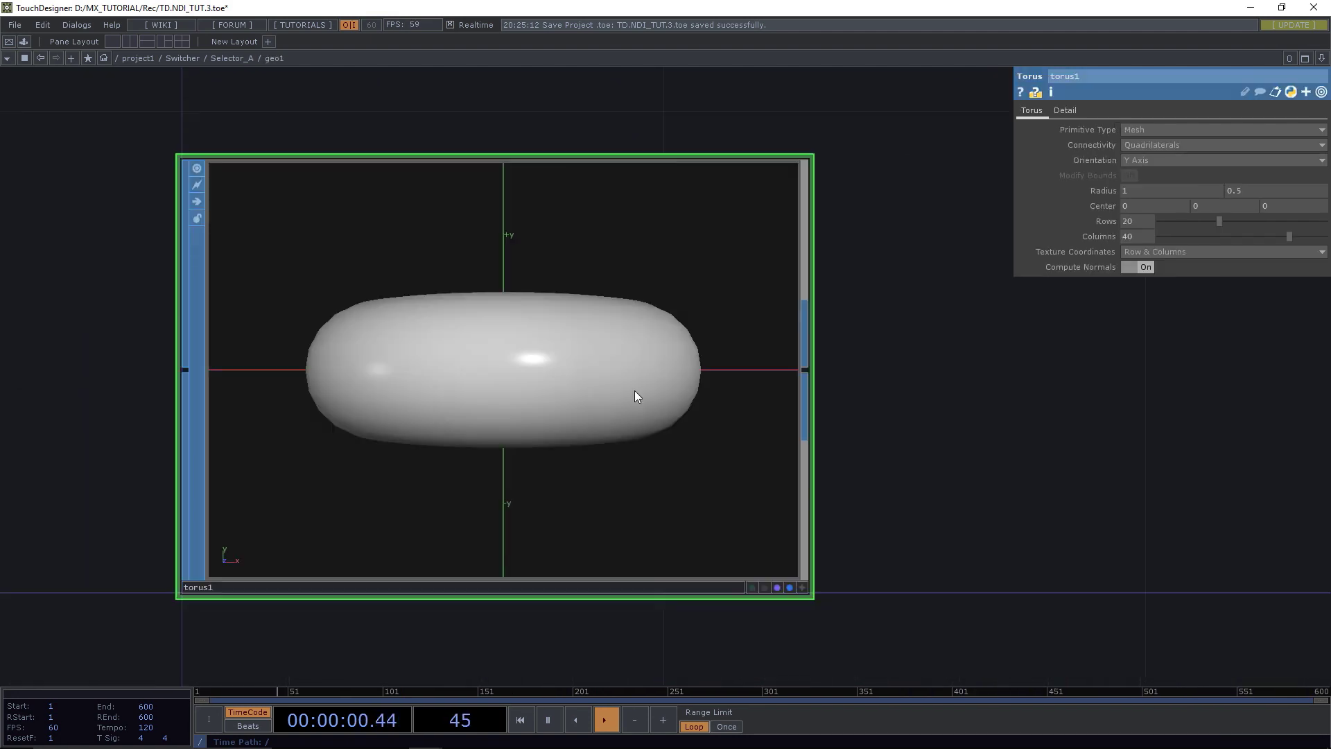
key("Delete")
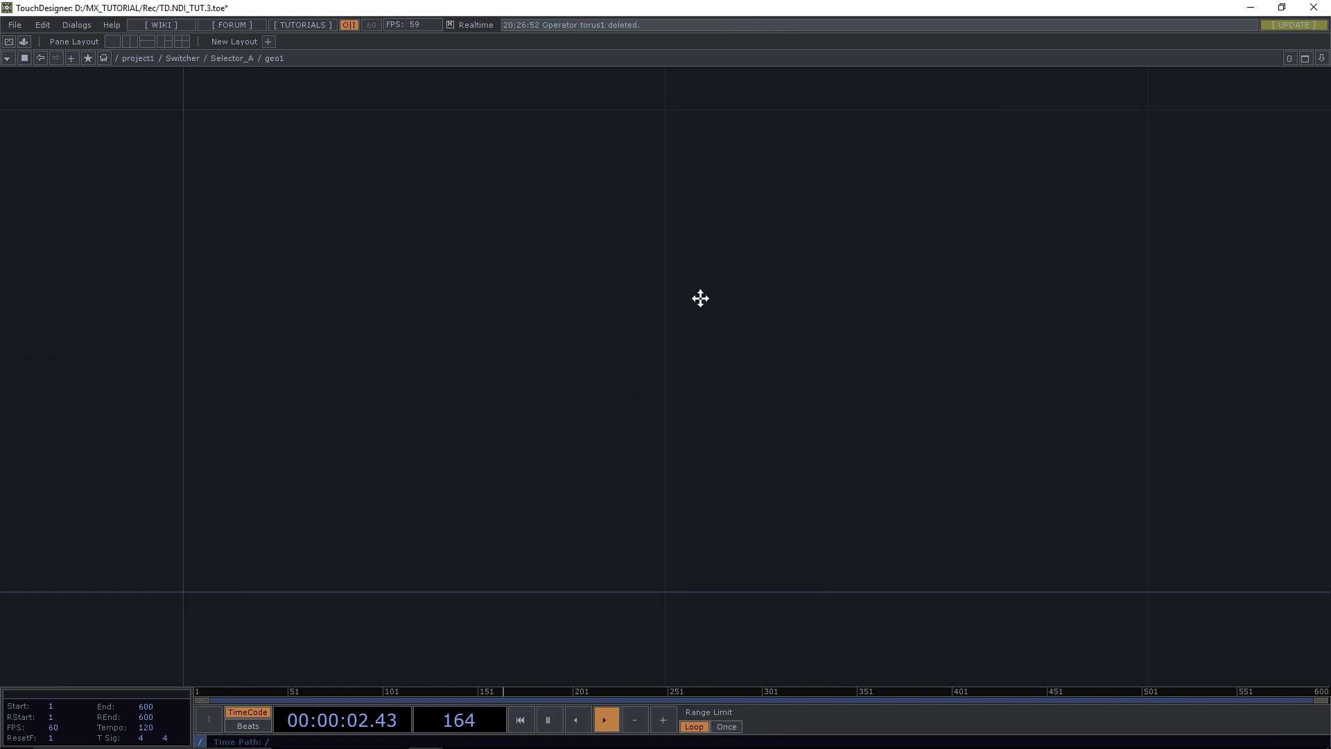
Add a Rectangle SOP inside geo1 and turn on its render and display flags.
scroll(797, 262, "down", 2)
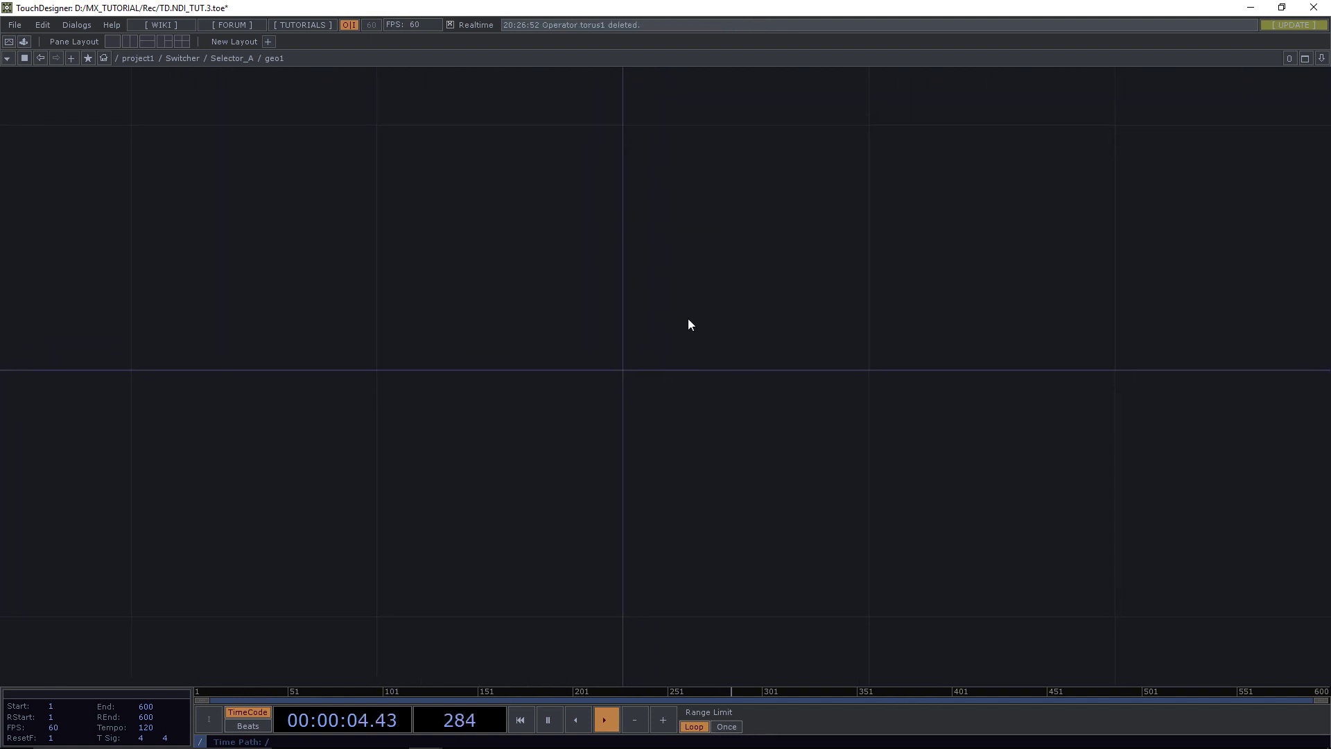
key("Tab")
left_click(578, 174)
type("re")
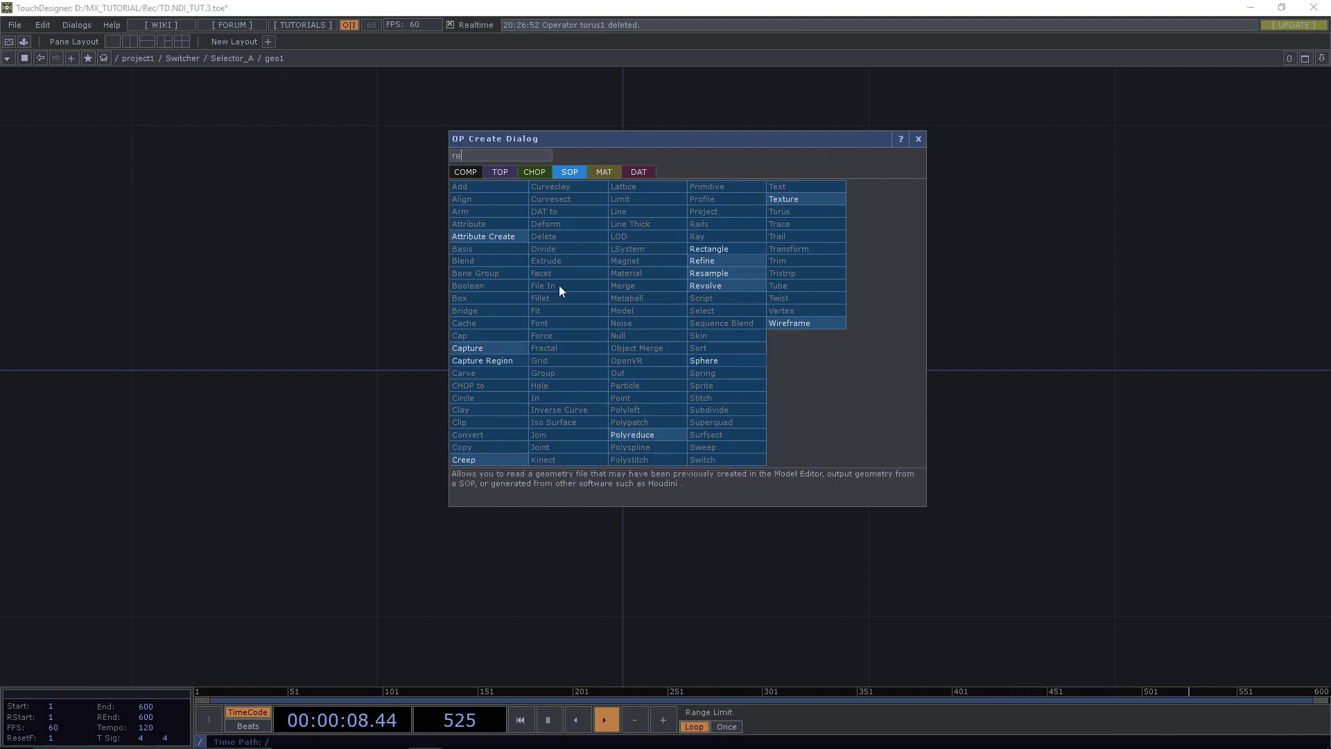
left_click(702, 253)
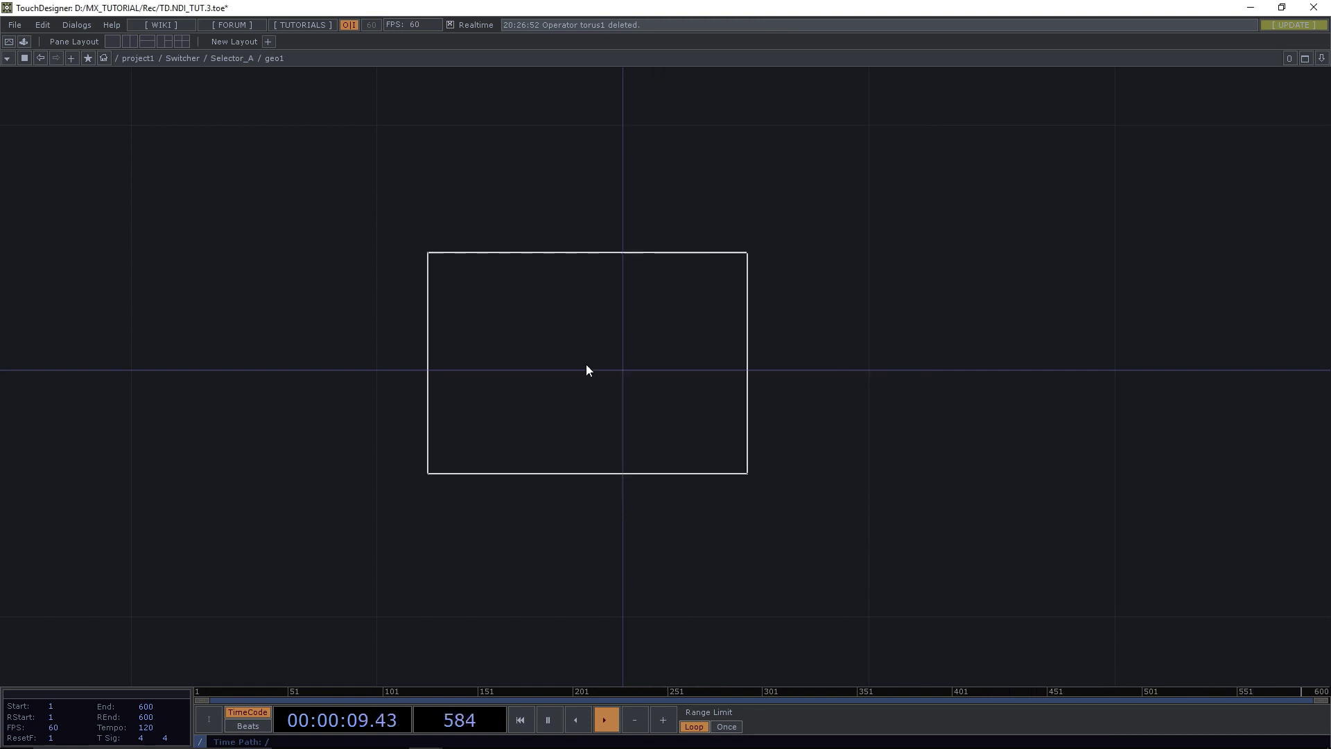
left_click(624, 368)
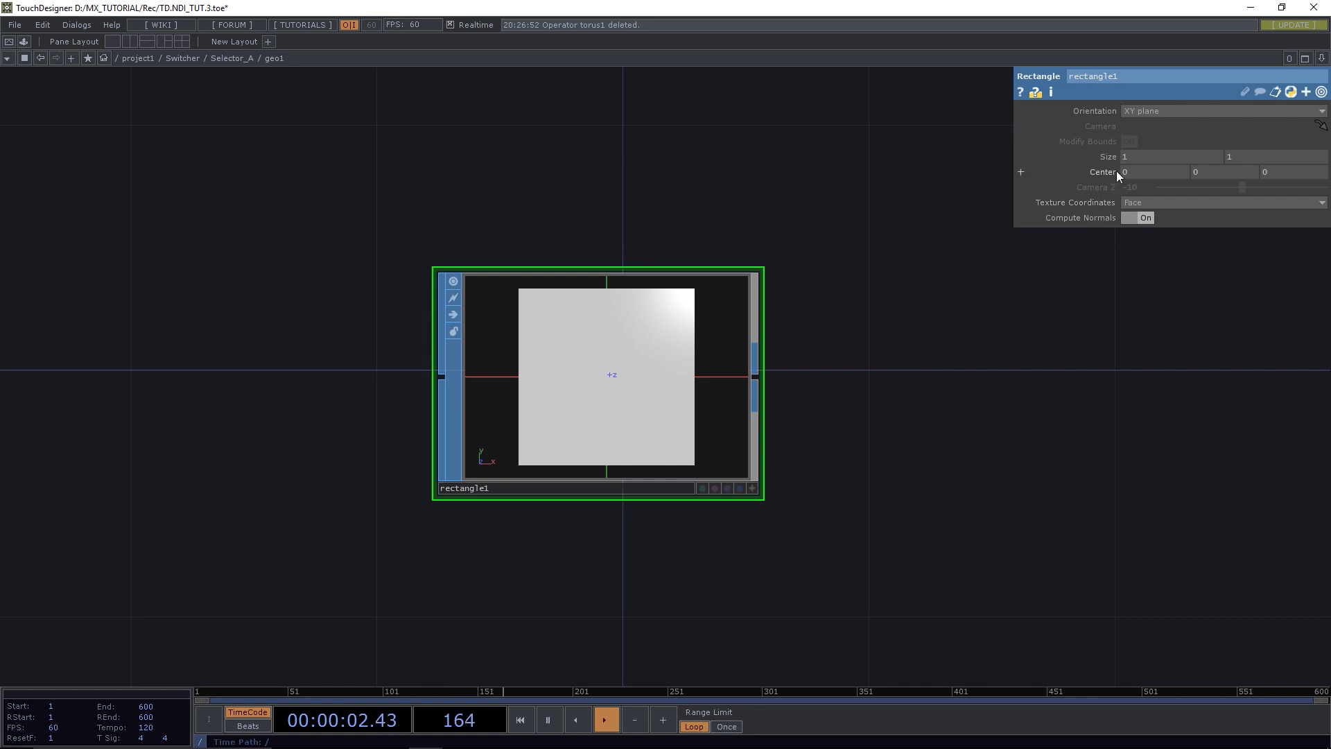
left_click(727, 488)
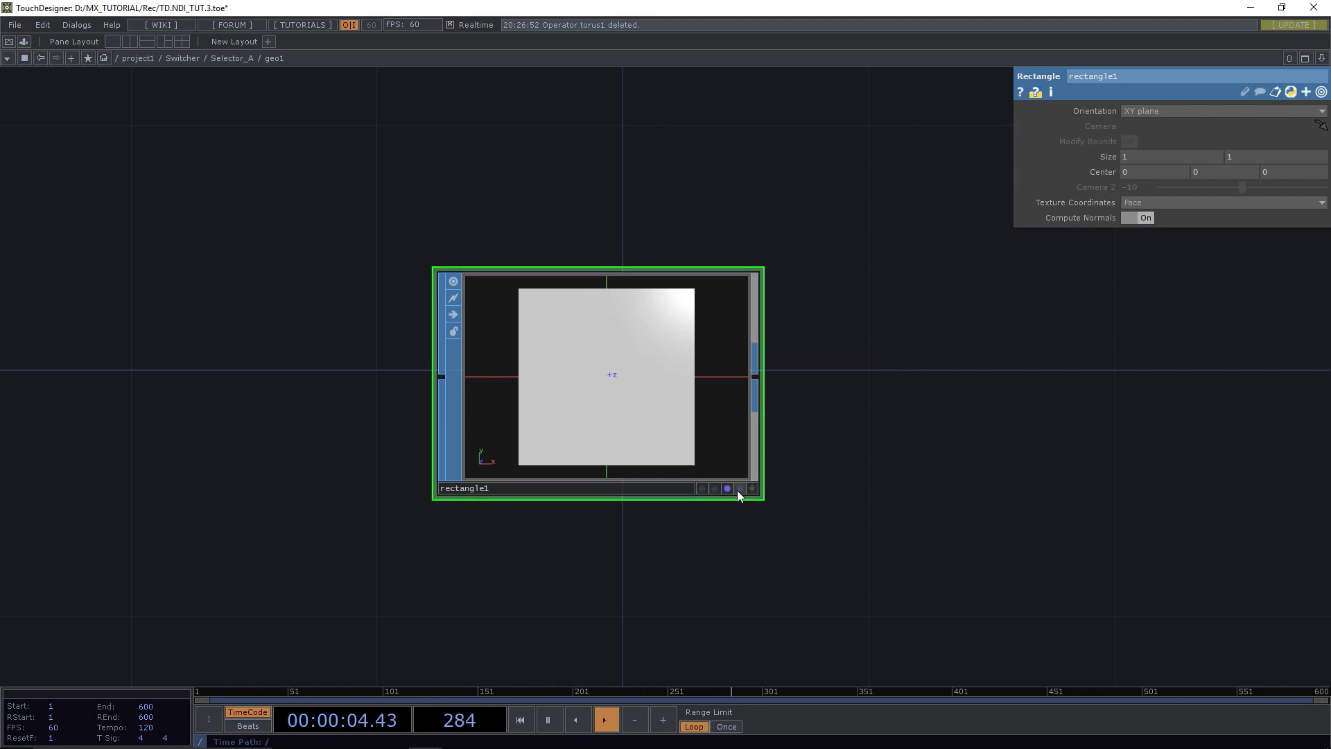
left_click(739, 488)
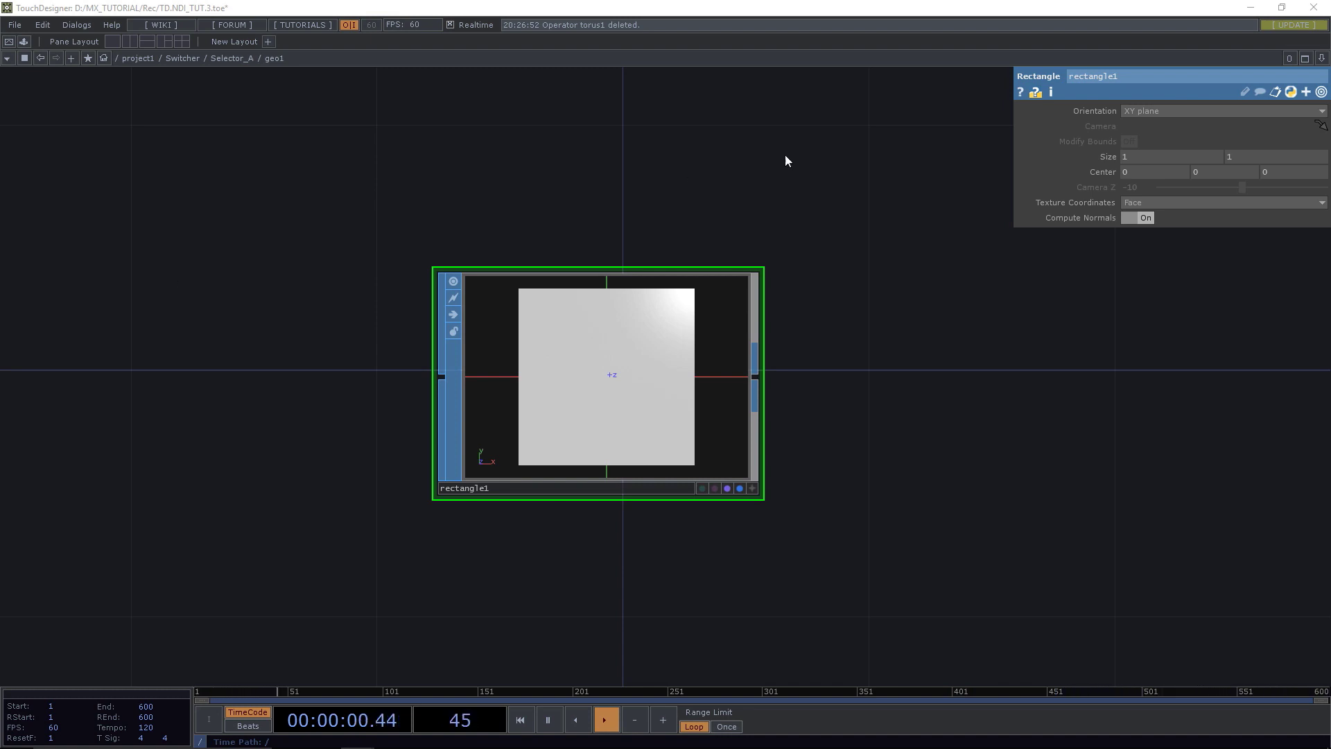
Set rectangle1's Y size with the expression 1*9/16.
left_click(1110, 156)
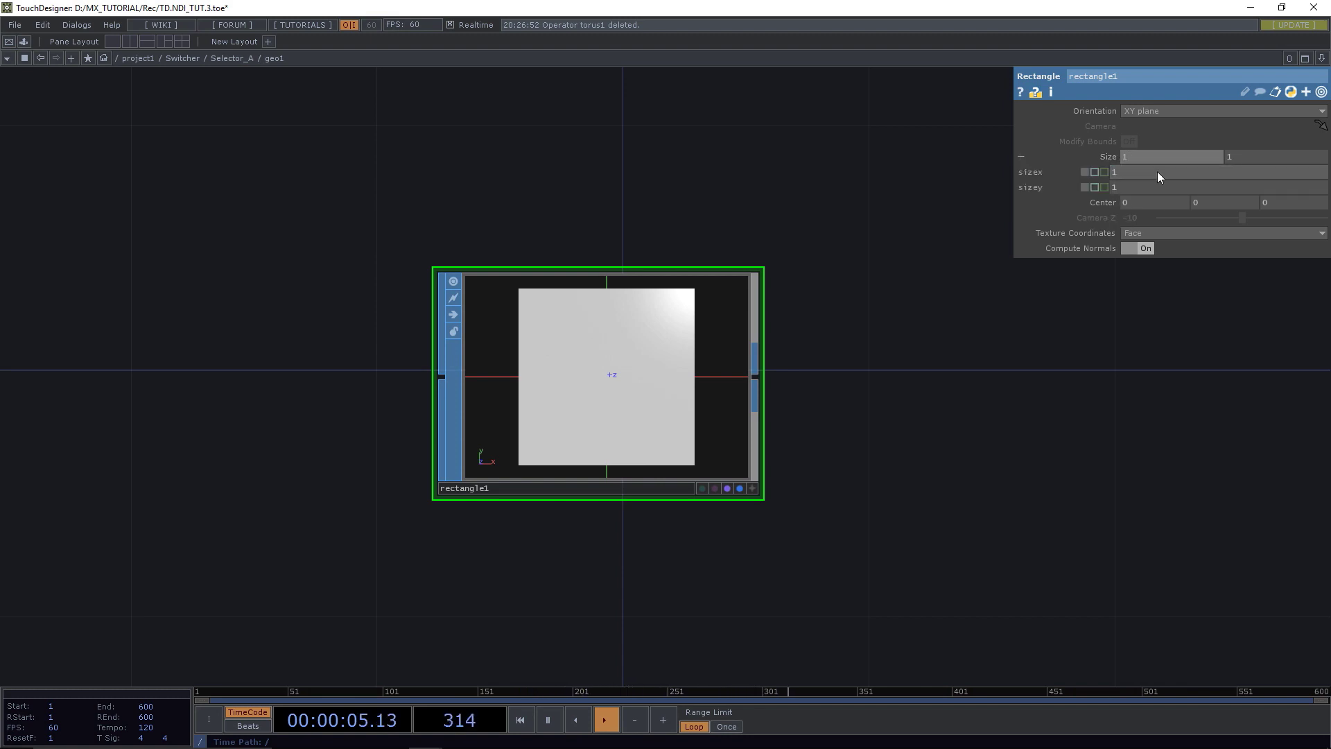
left_click(1094, 187)
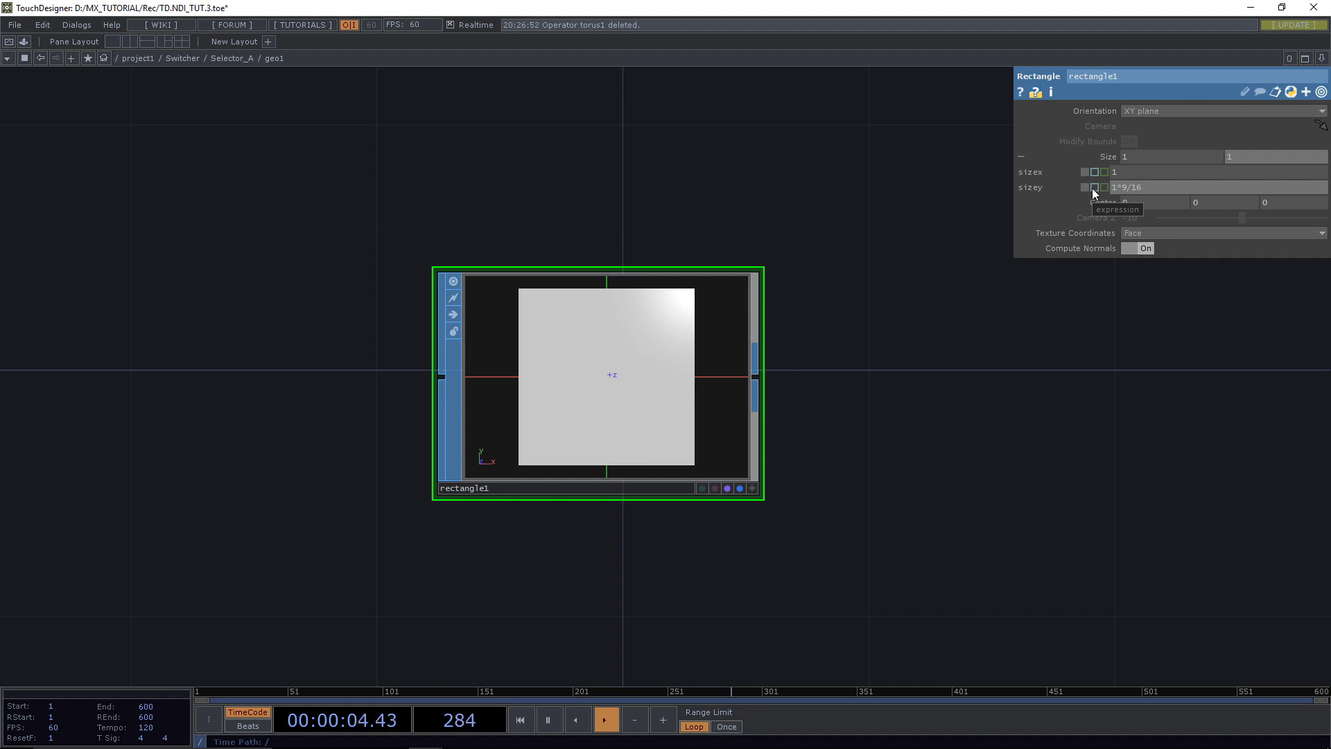
left_click(1094, 188)
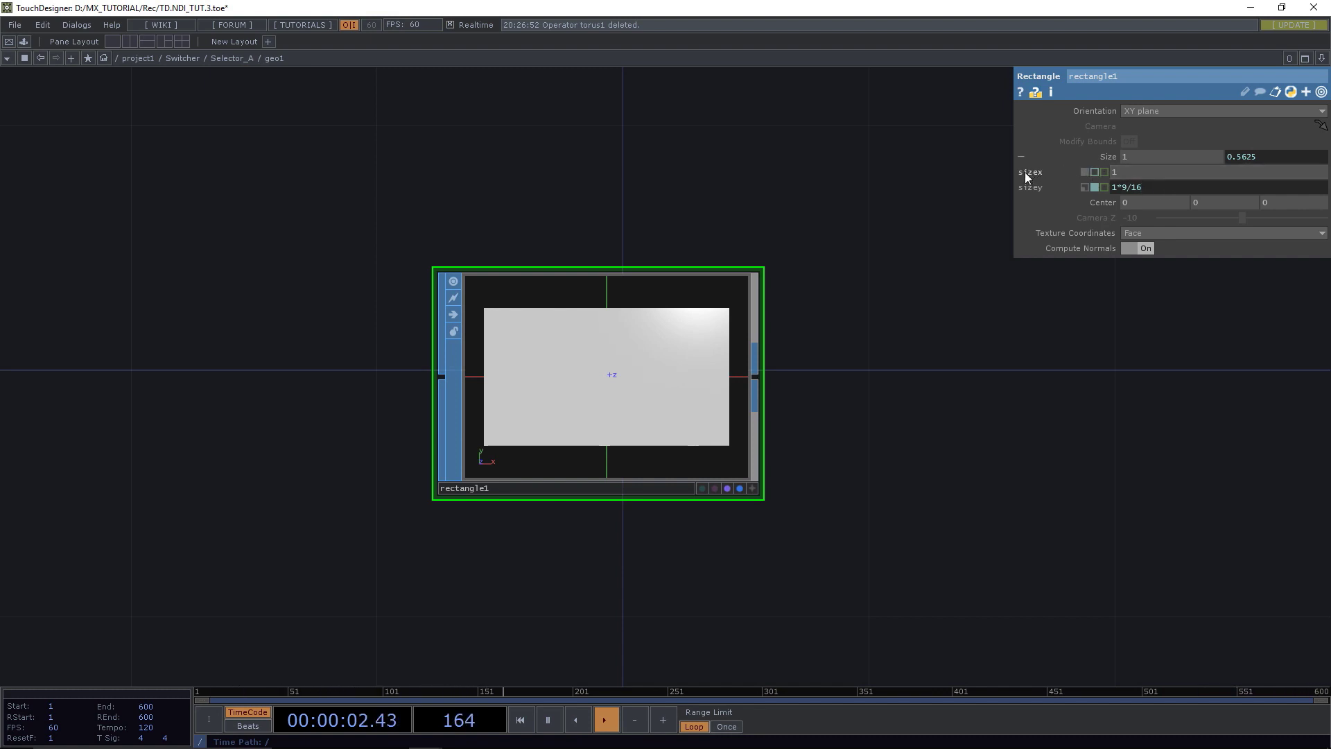
Reference rectangle1's X size in its Y size and edit the expression to me.par.sizex*9/16.
left_click_drag(1026, 173, 1132, 189)
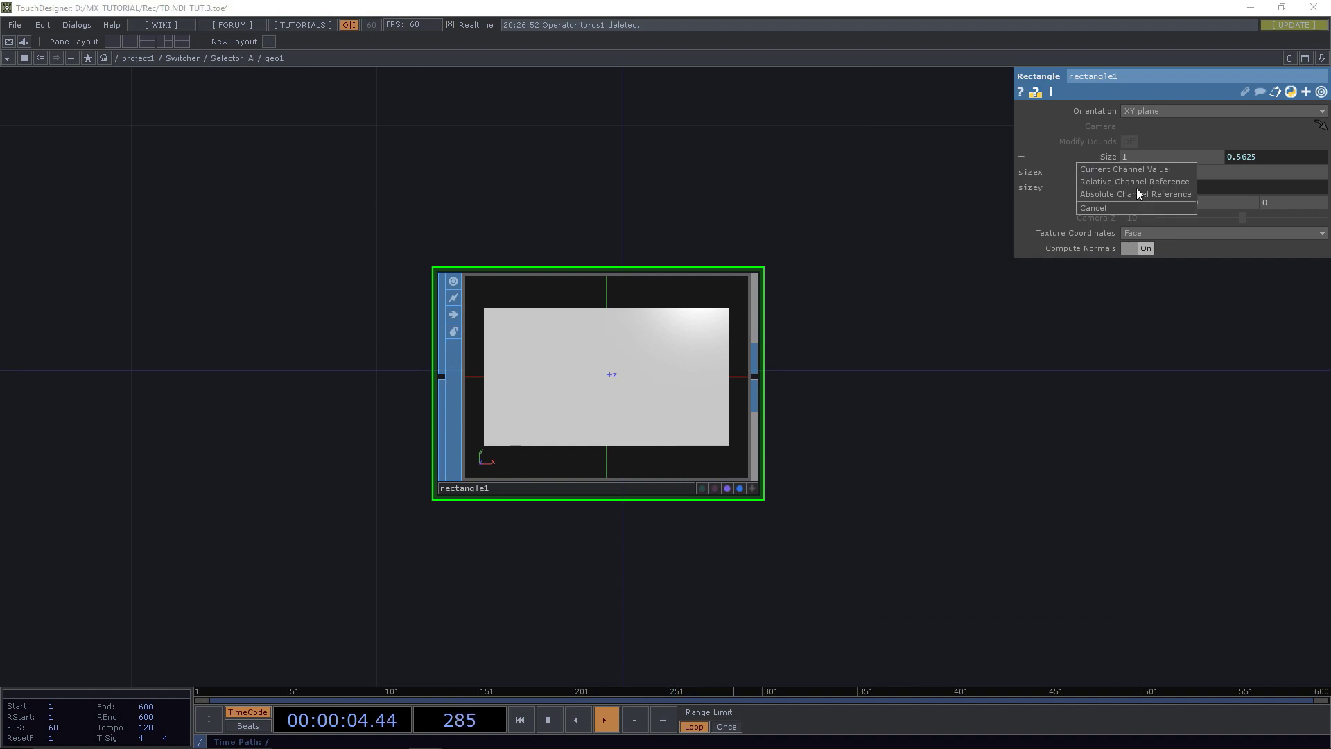
left_click(1137, 181)
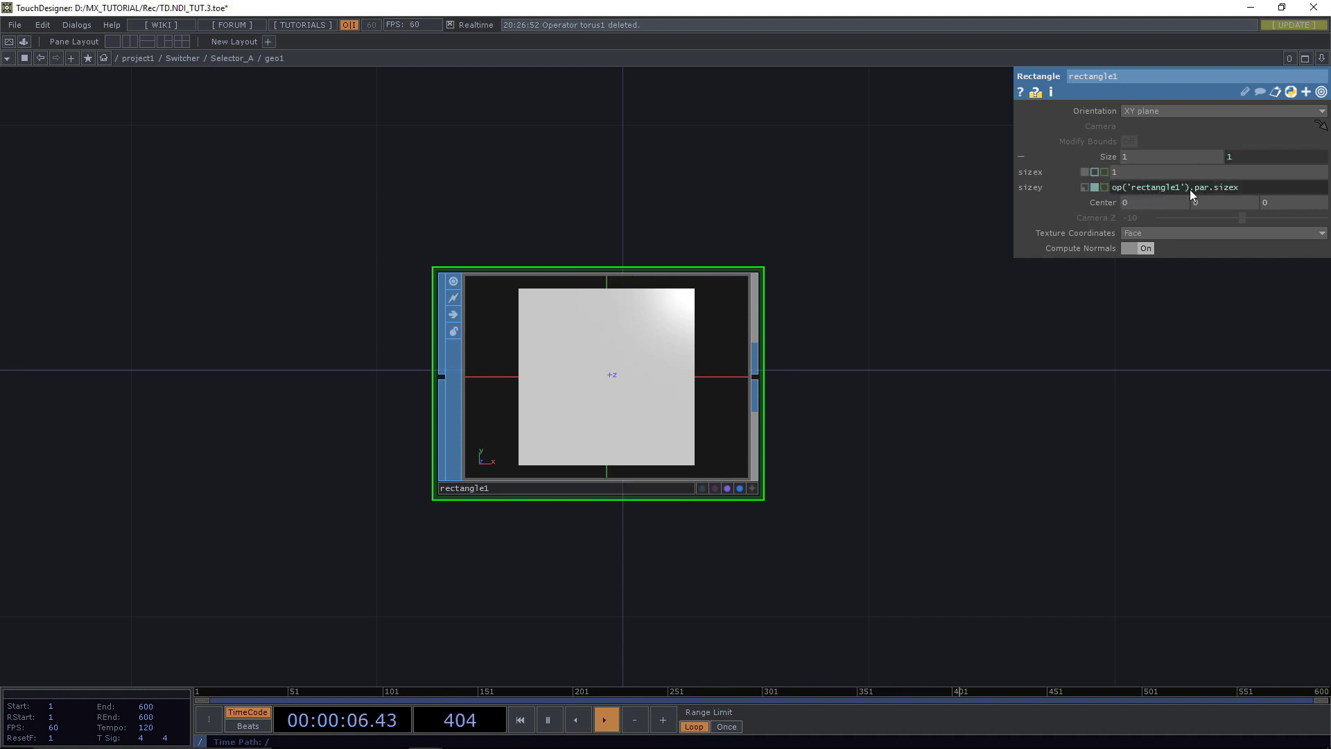
left_click_drag(1189, 189, 1096, 196)
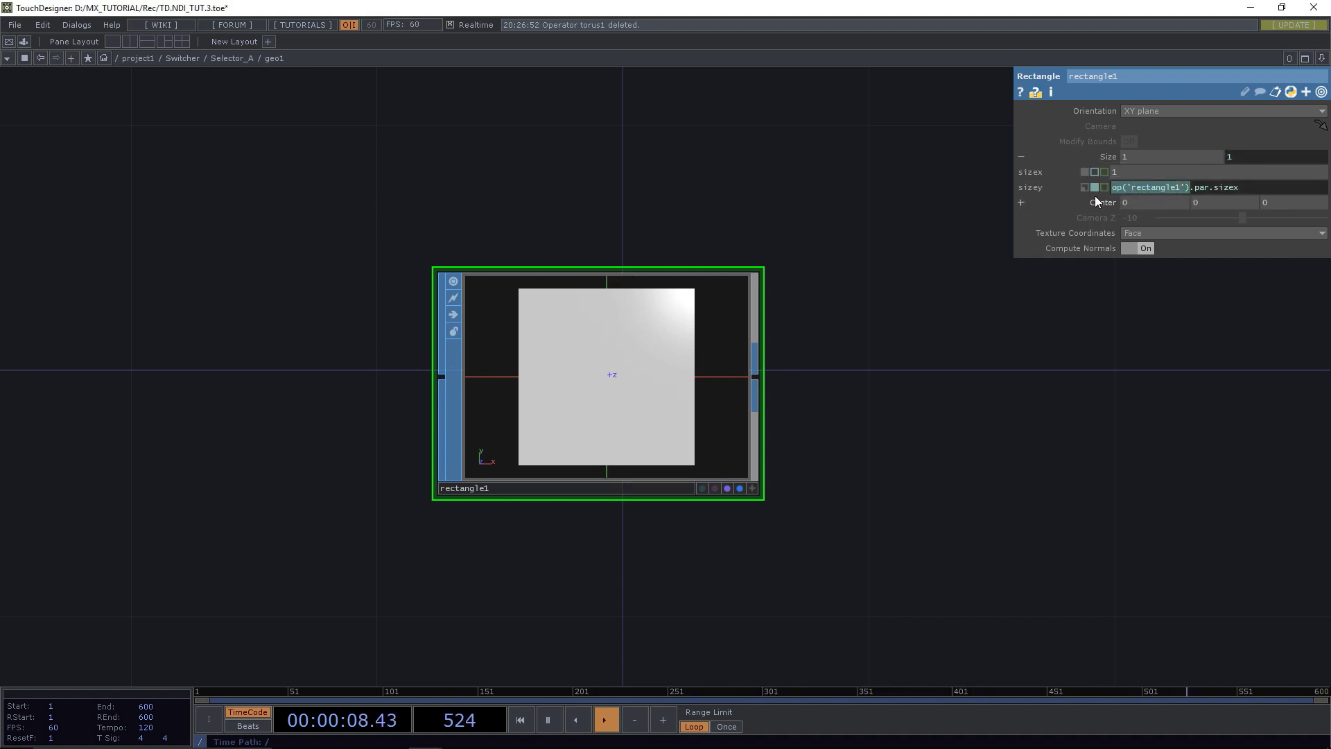
type("me.par.sizex*9/16")
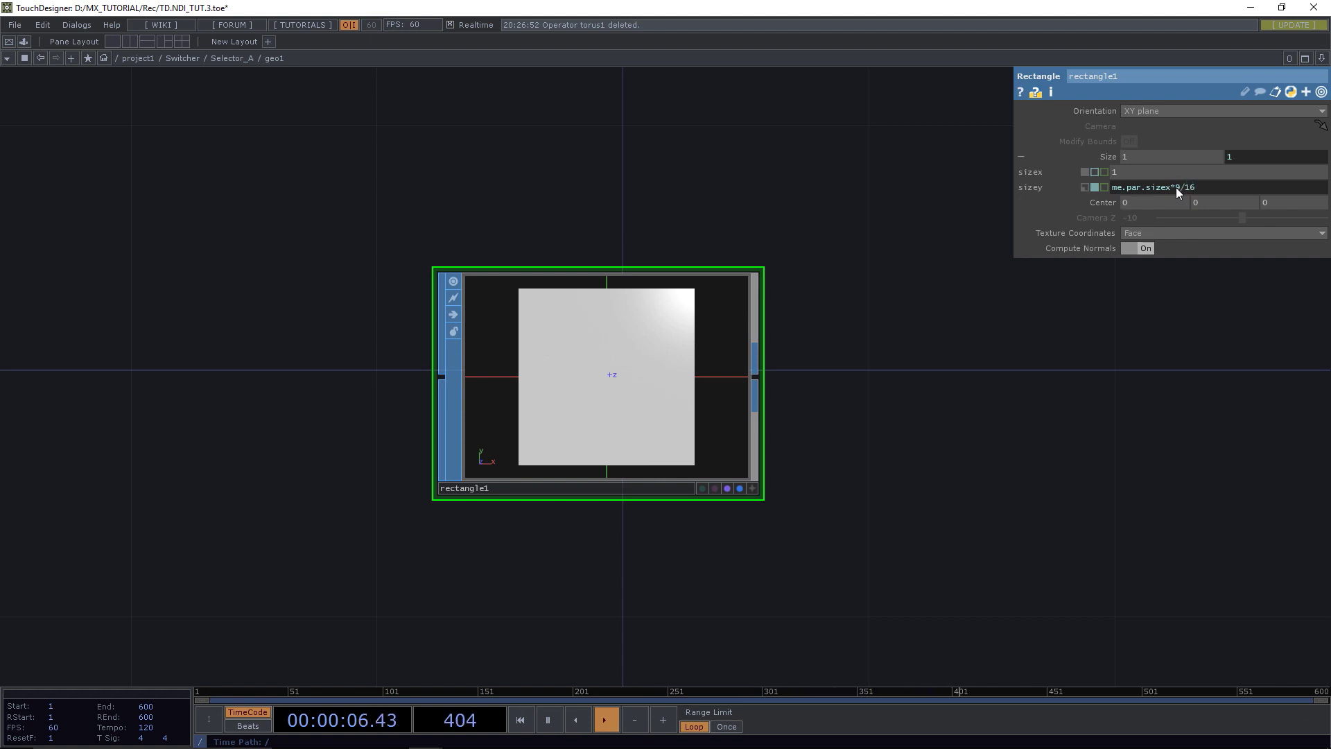
key("Return")
Test the proportional sizing by changing rectangle1's X size to 1.4, and set it back to 1.
left_click_drag(1173, 156, 1176, 135)
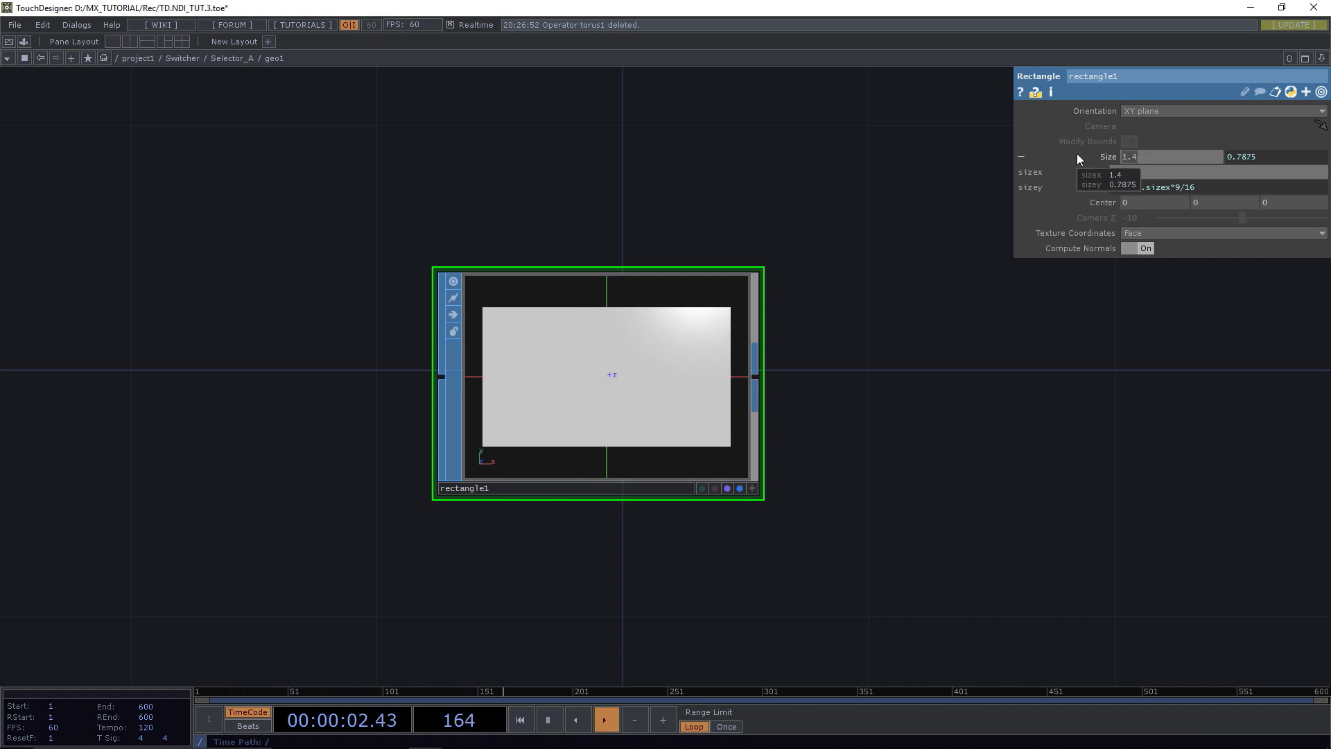
type("1")
key("Return")
left_click(685, 145)
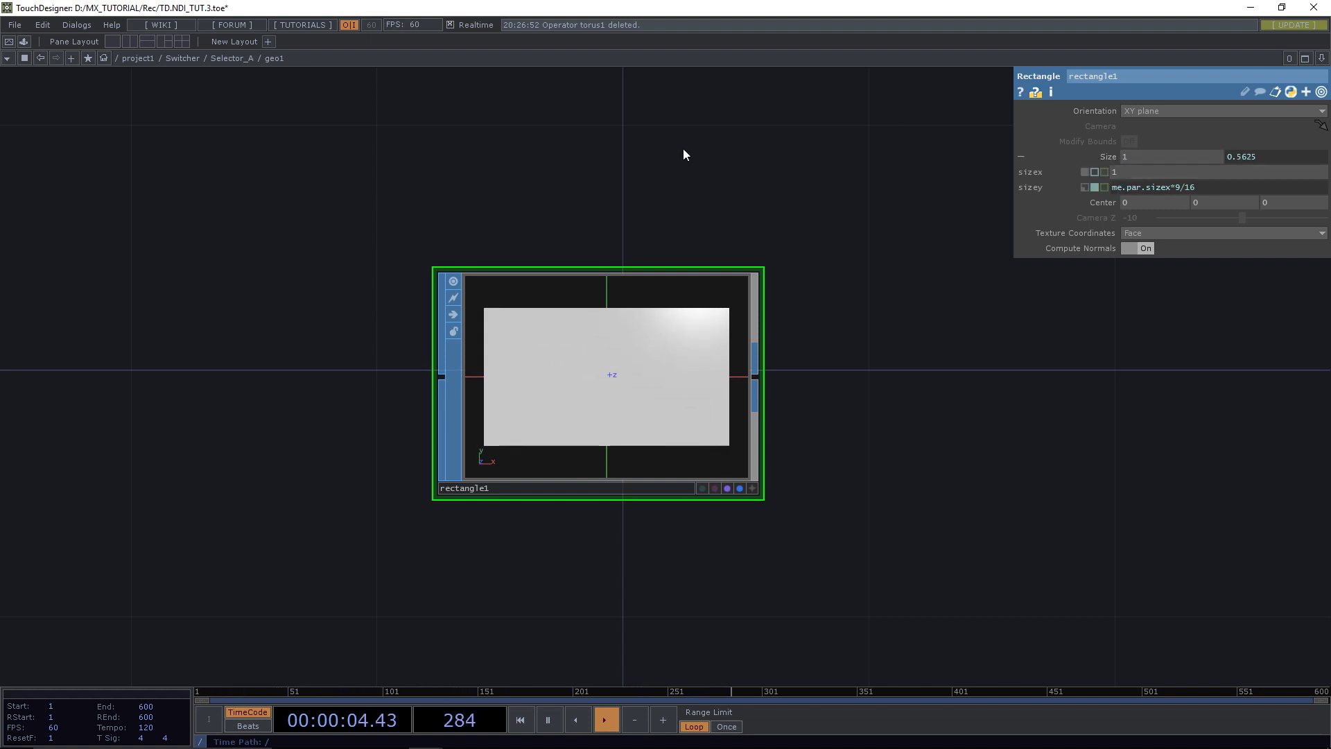
Go back up to the Selector_A network and examine the rendered rectangle in render1.
left_click(229, 59)
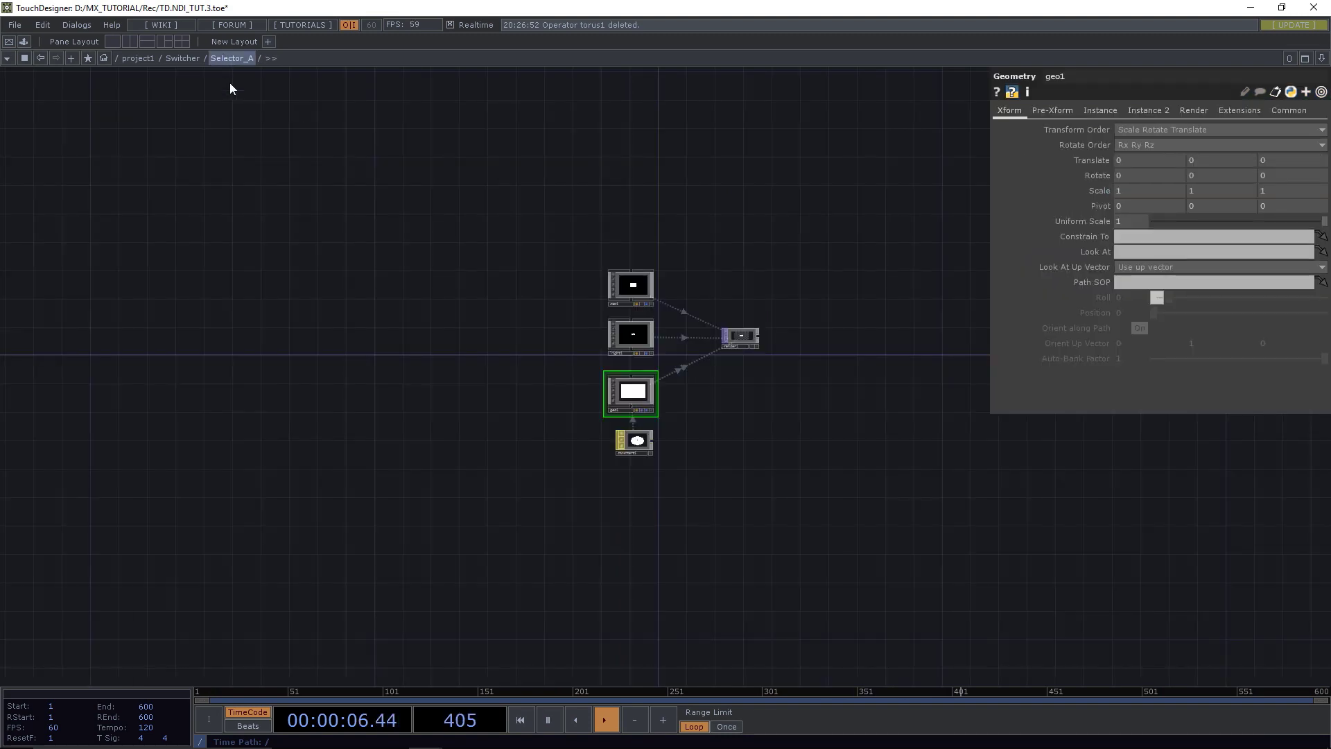
left_click_drag(680, 371, 604, 392)
scroll(662, 342, "up", 5)
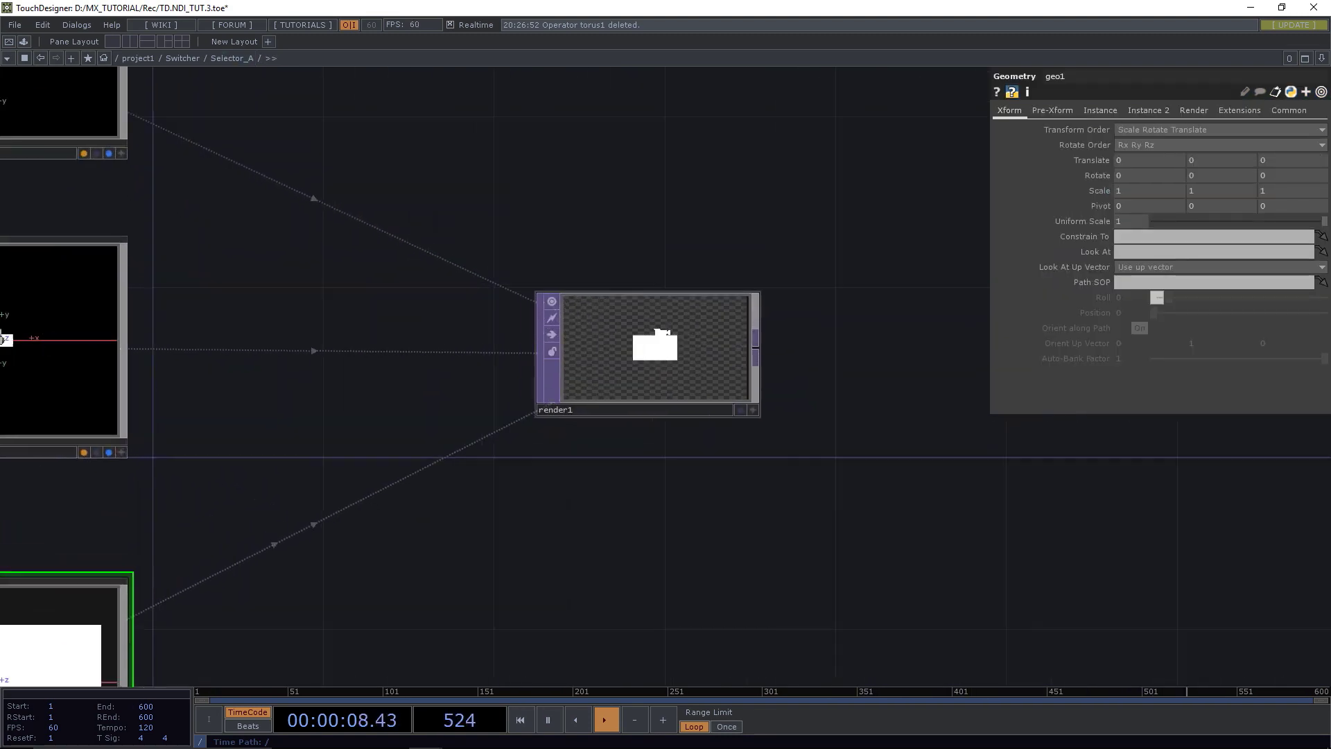
scroll(657, 283, "down", 4)
scroll(708, 207, "down", 6)
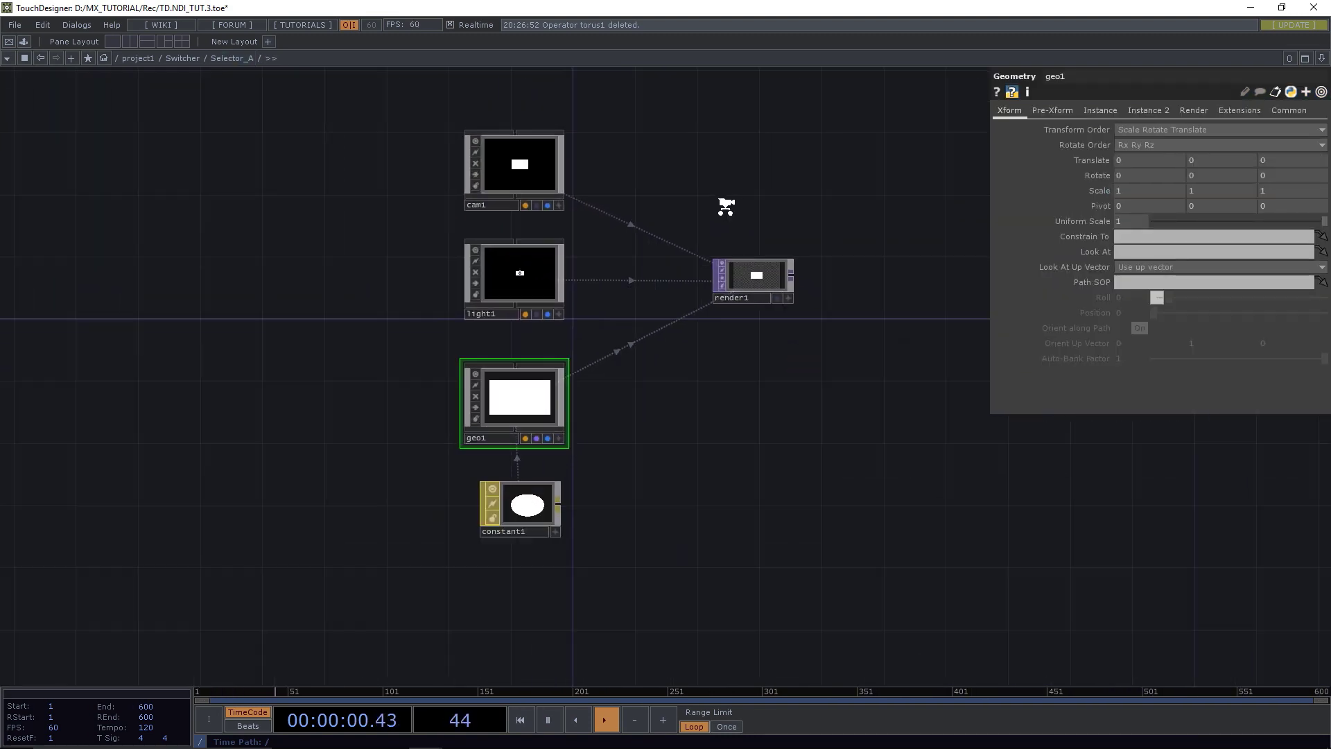
Add a Grid SOP in the empty area to the left of the camera, light and geometry nodes.
left_click_drag(706, 339, 812, 409)
left_click_drag(310, 378, 462, 387)
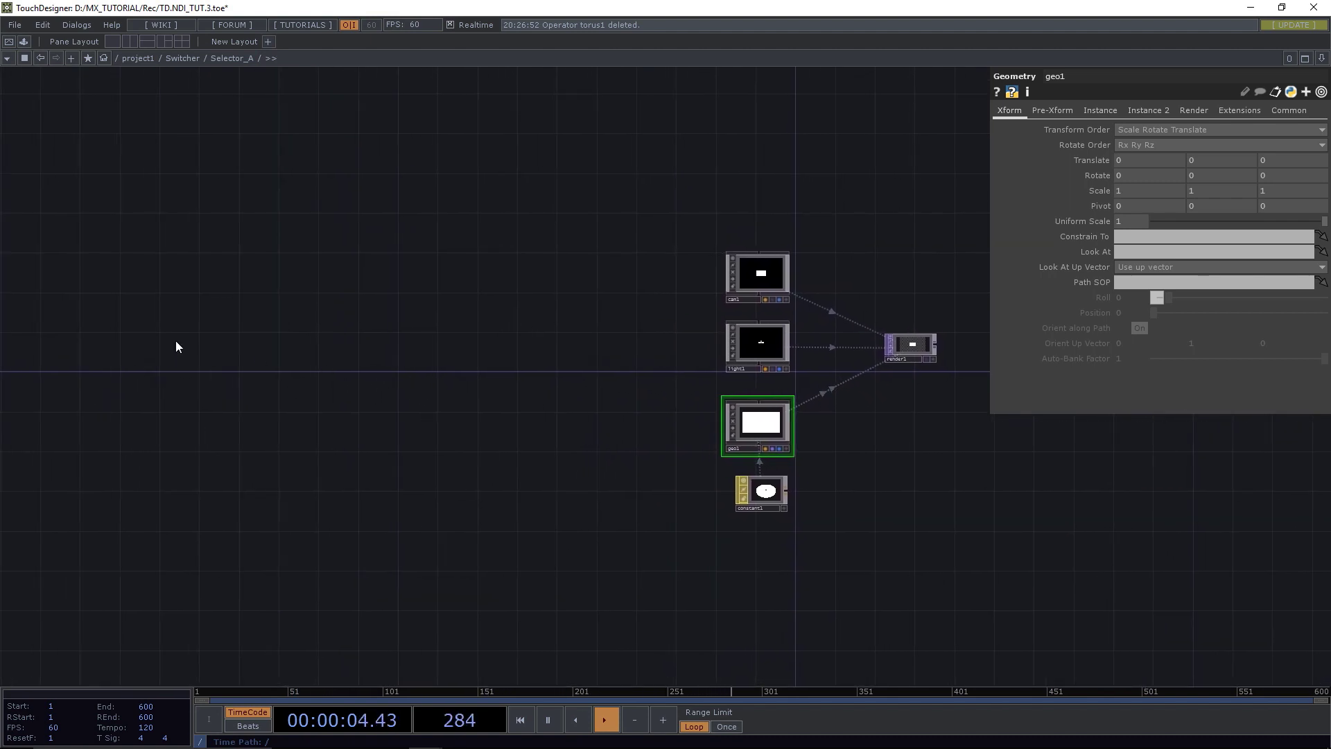
double_click(186, 314)
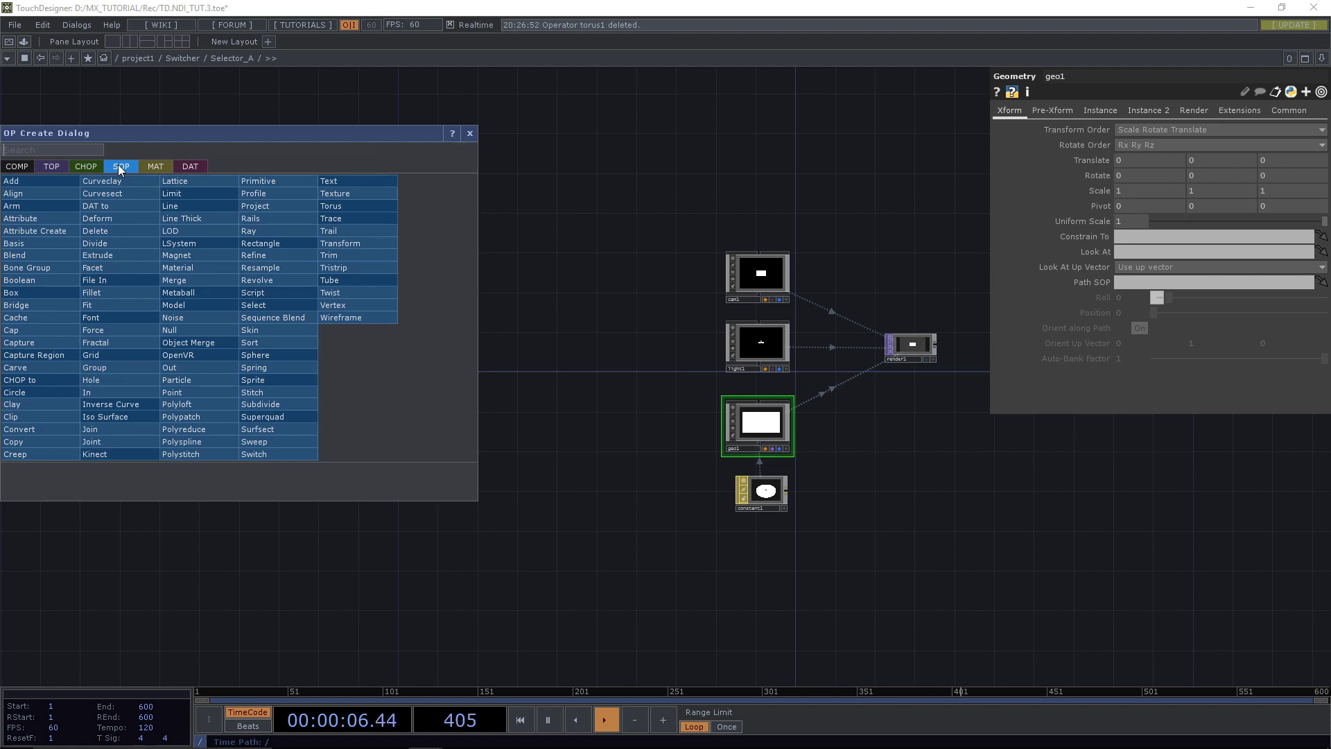
type("rec")
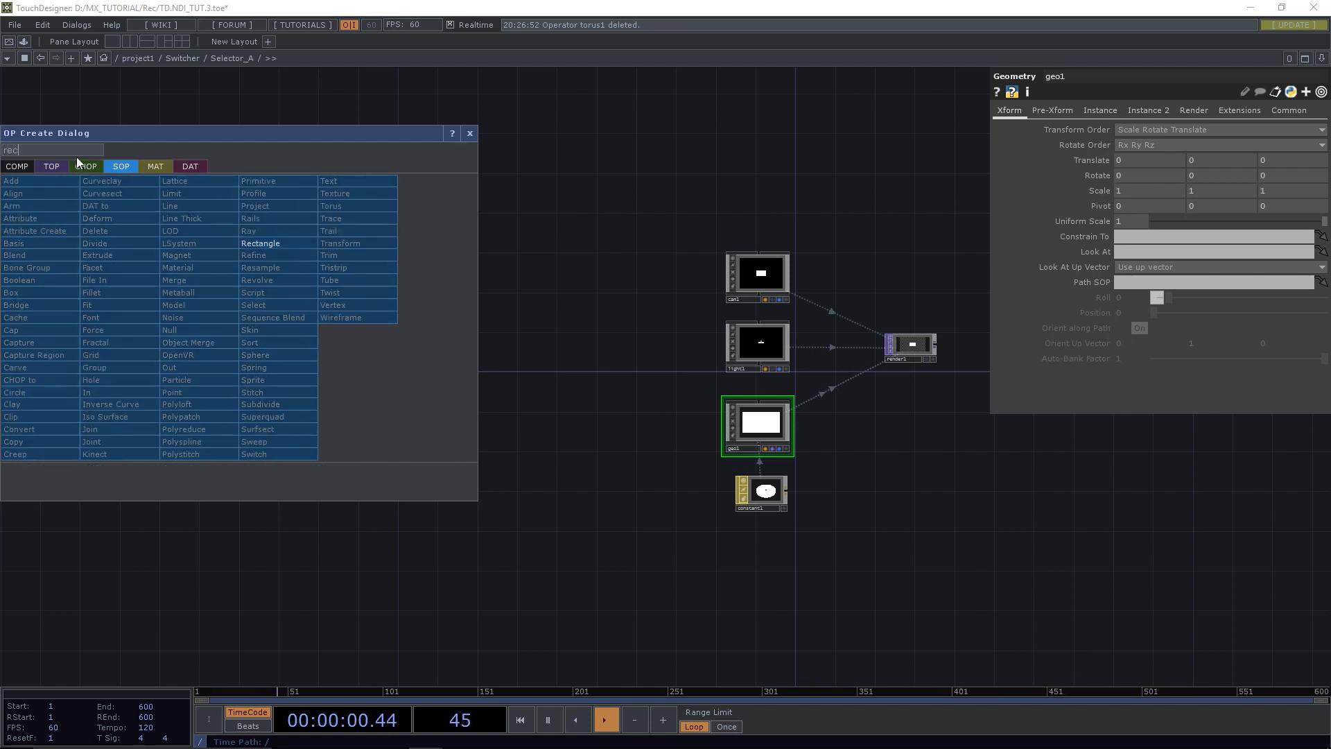
left_click_drag(70, 135, 157, 148)
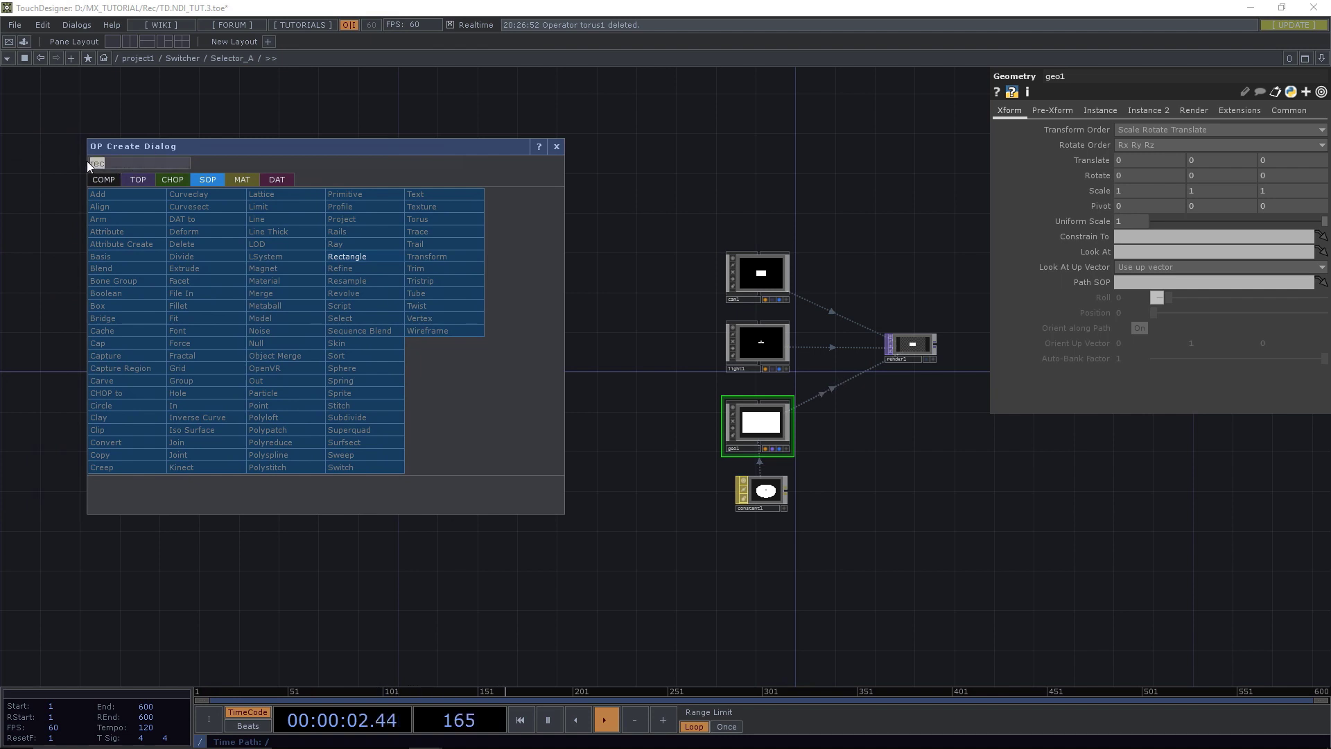
type("grid")
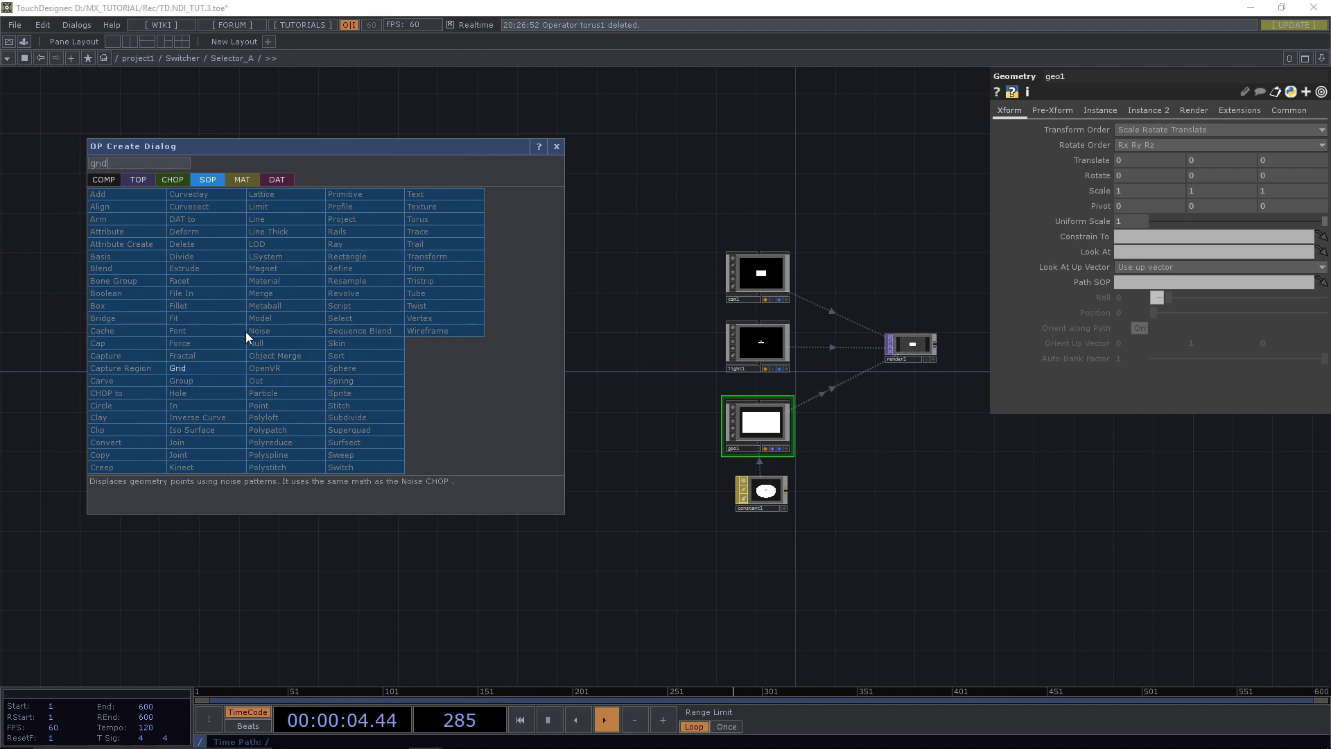
left_click(182, 368)
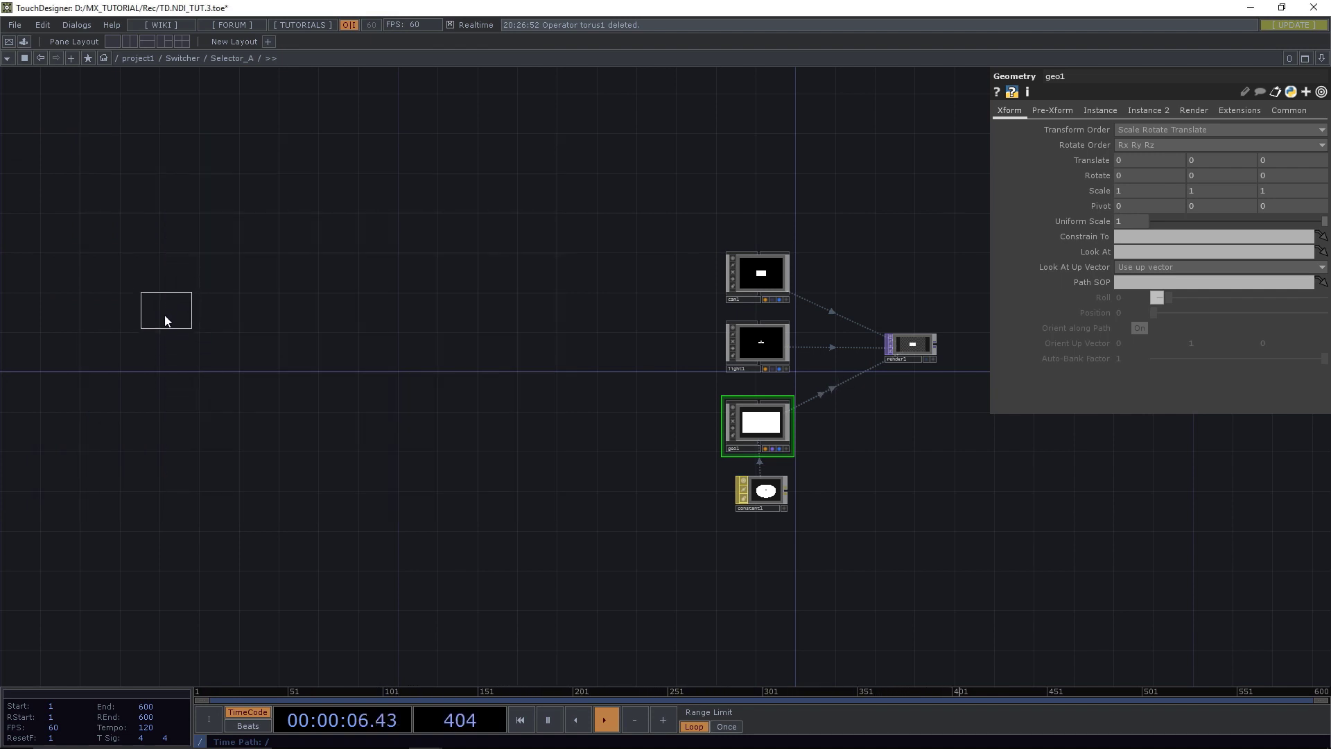
left_click(152, 320)
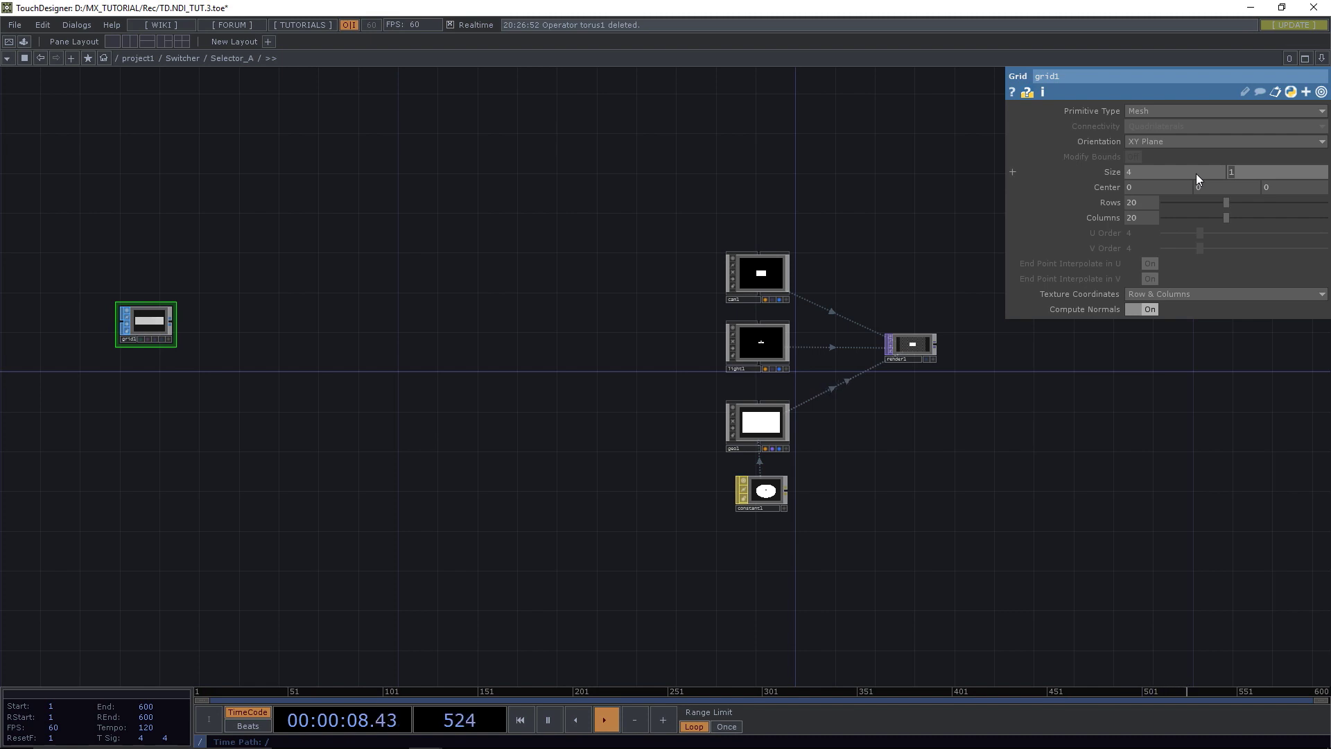
Set grid1's Y size to 2.25 and replace it with the relative reference expression op('grid1').par.sizex*9/16.
type("2.25")
key("Return")
left_click(1111, 175)
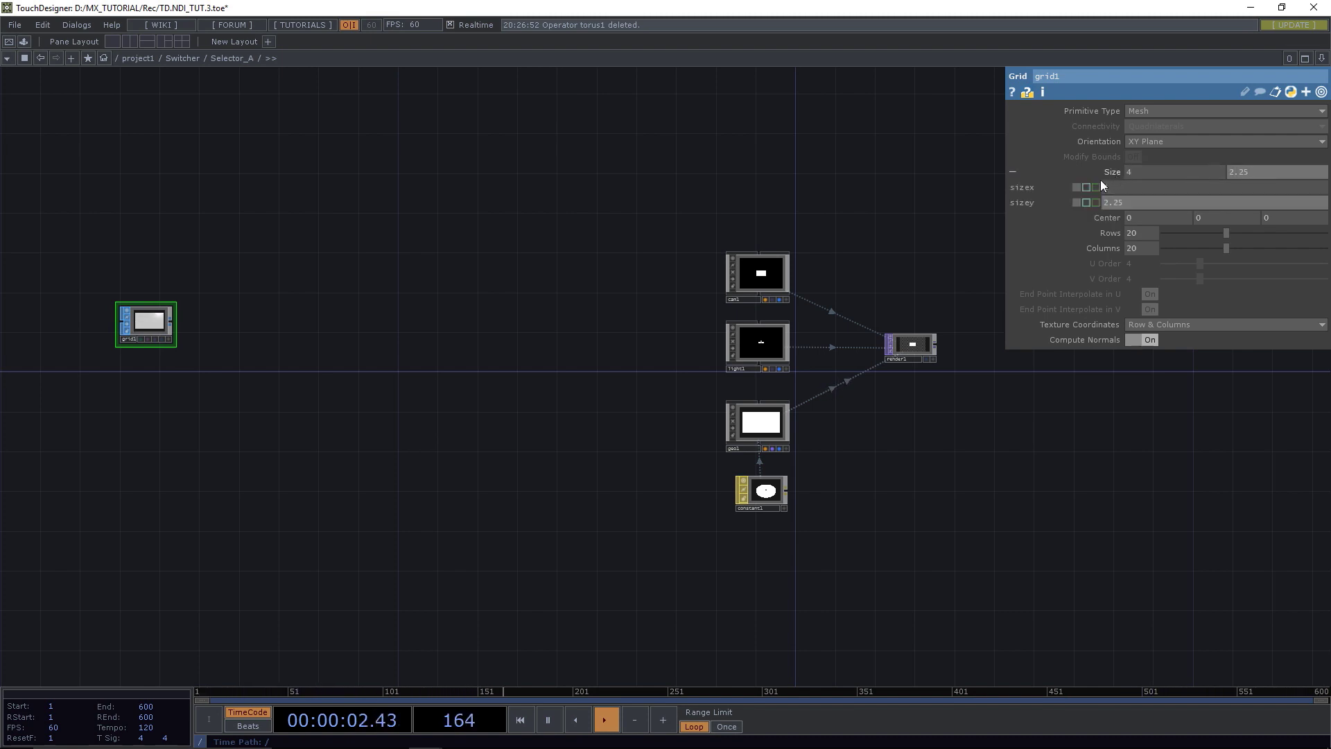
left_click_drag(1028, 191, 1129, 202)
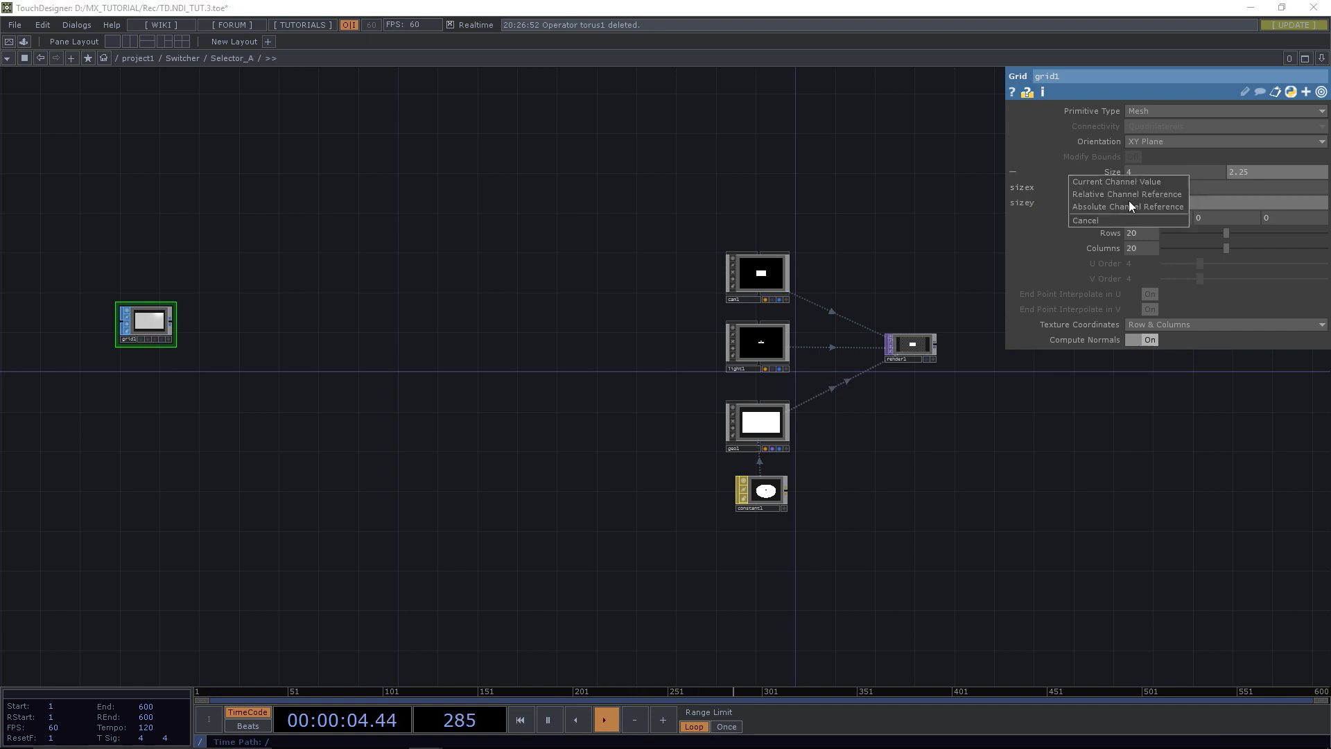
left_click(1126, 196)
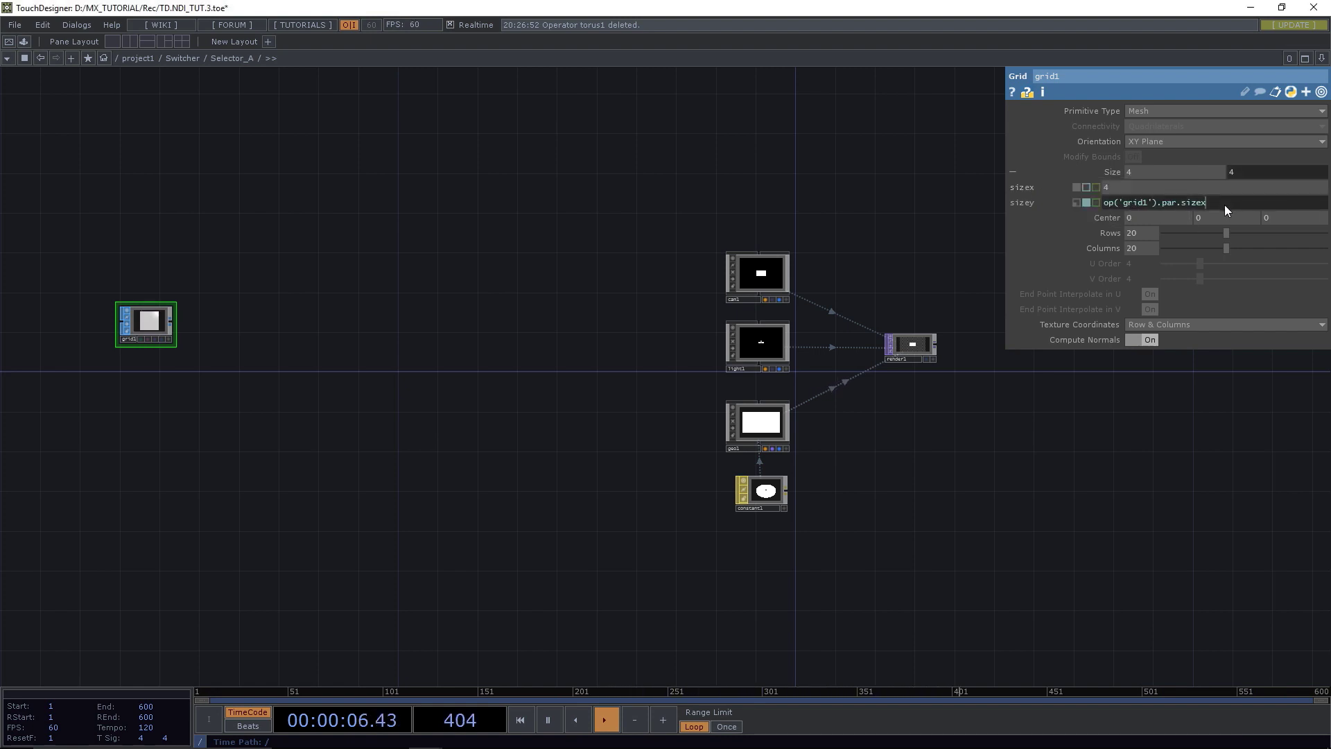
type("*9/16")
key("Return")
Switch grid1's viewer to wireframe display and leave its interactive viewing mode.
left_click(168, 338)
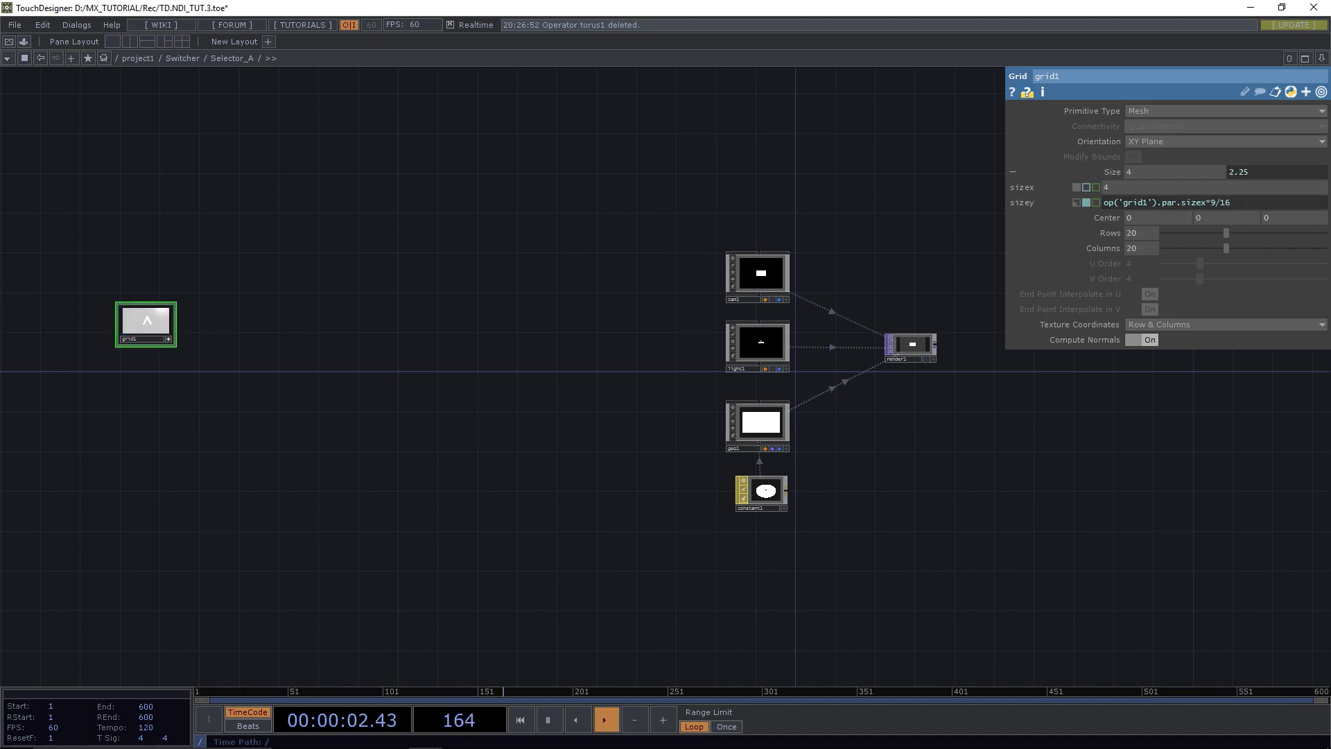
key("w")
scroll(147, 320, "up", 3)
scroll(145, 320, "up", 3)
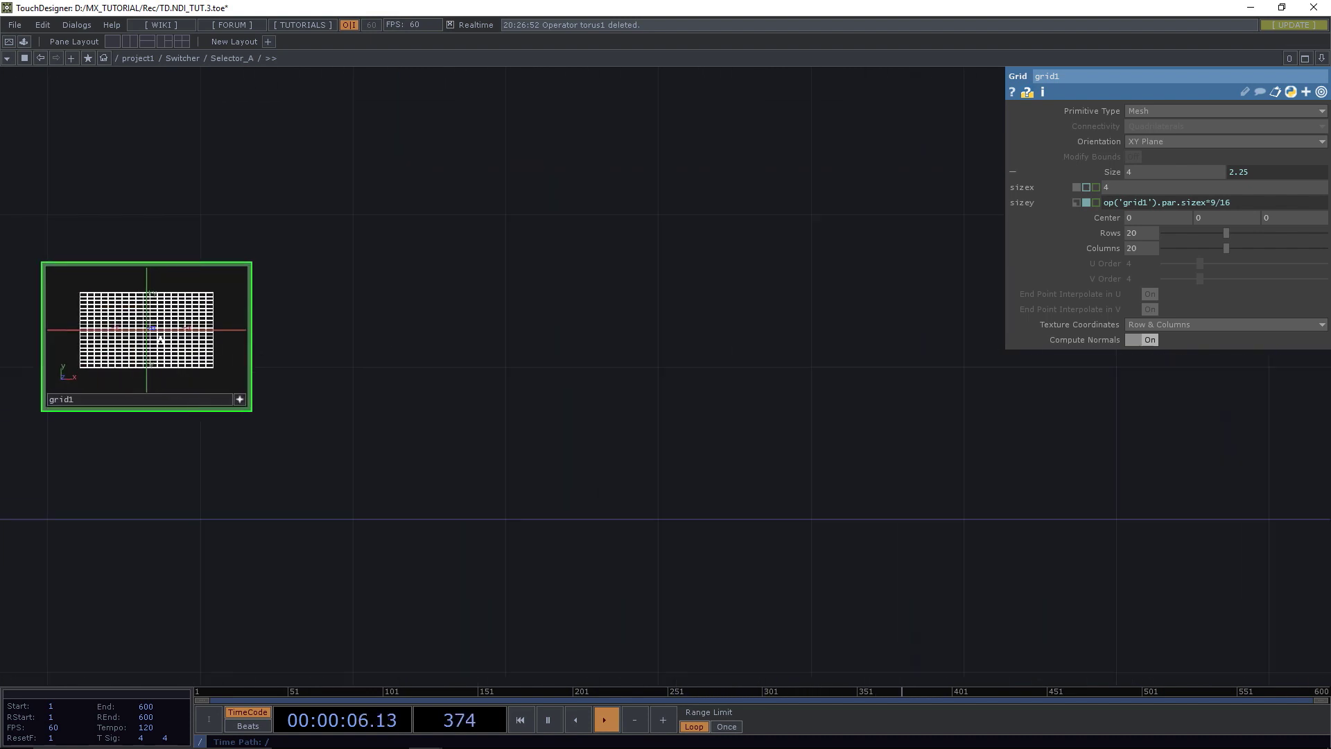
left_click(240, 399)
Change grid1's primitive type to Polygon and set both its rows and columns to 4.
left_click(1187, 111)
left_click(1149, 126)
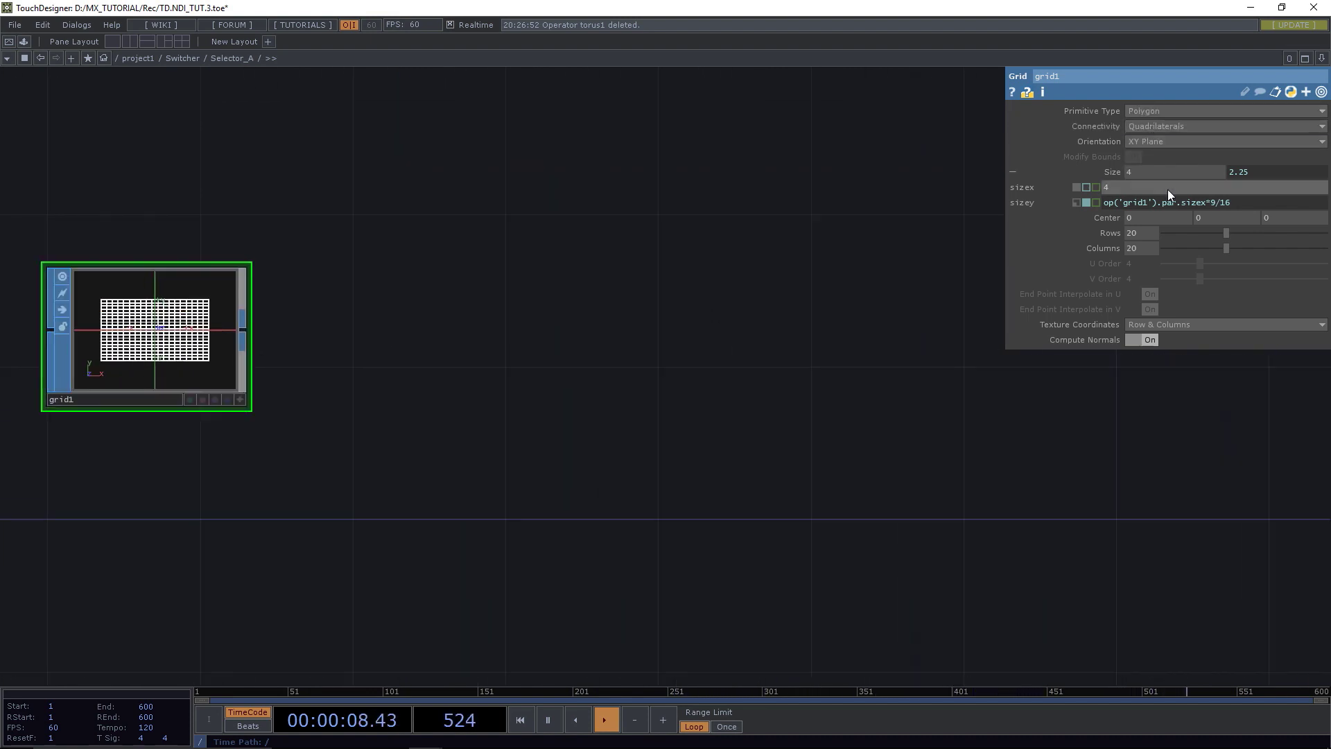
type("4")
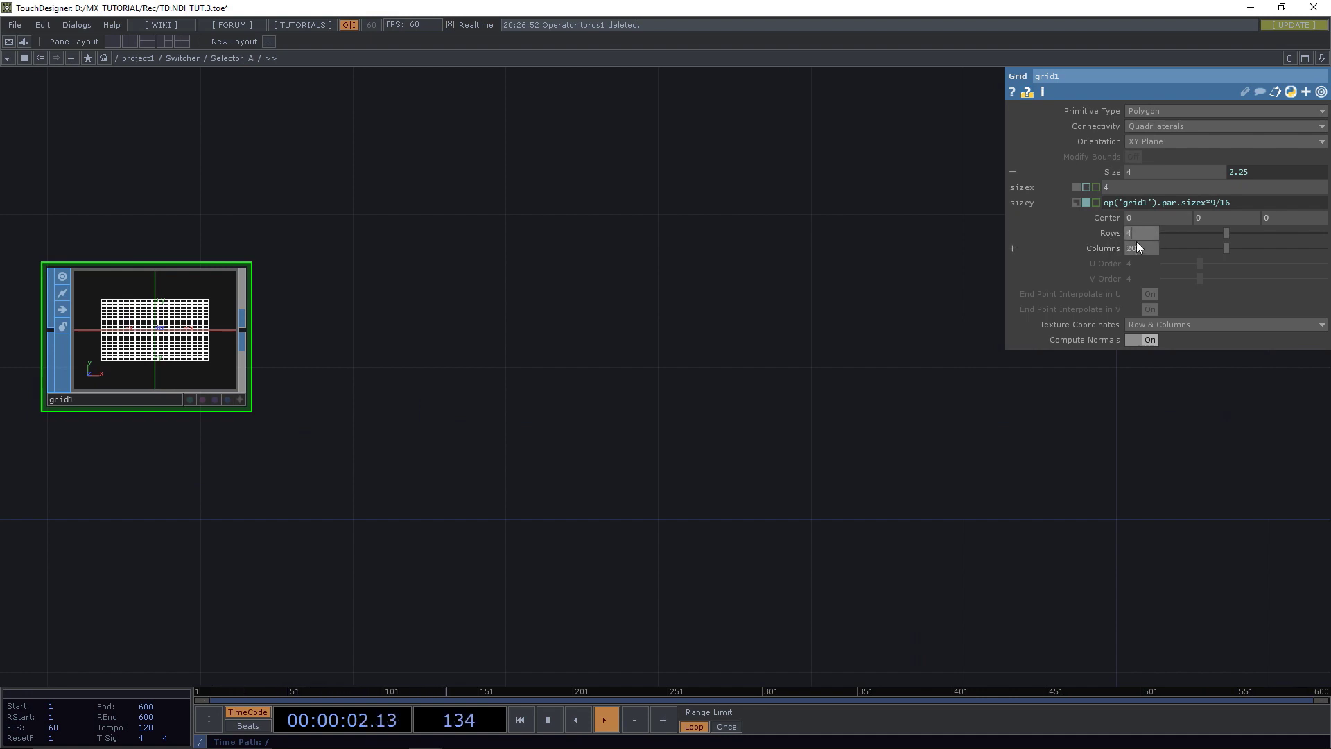
key("Tab")
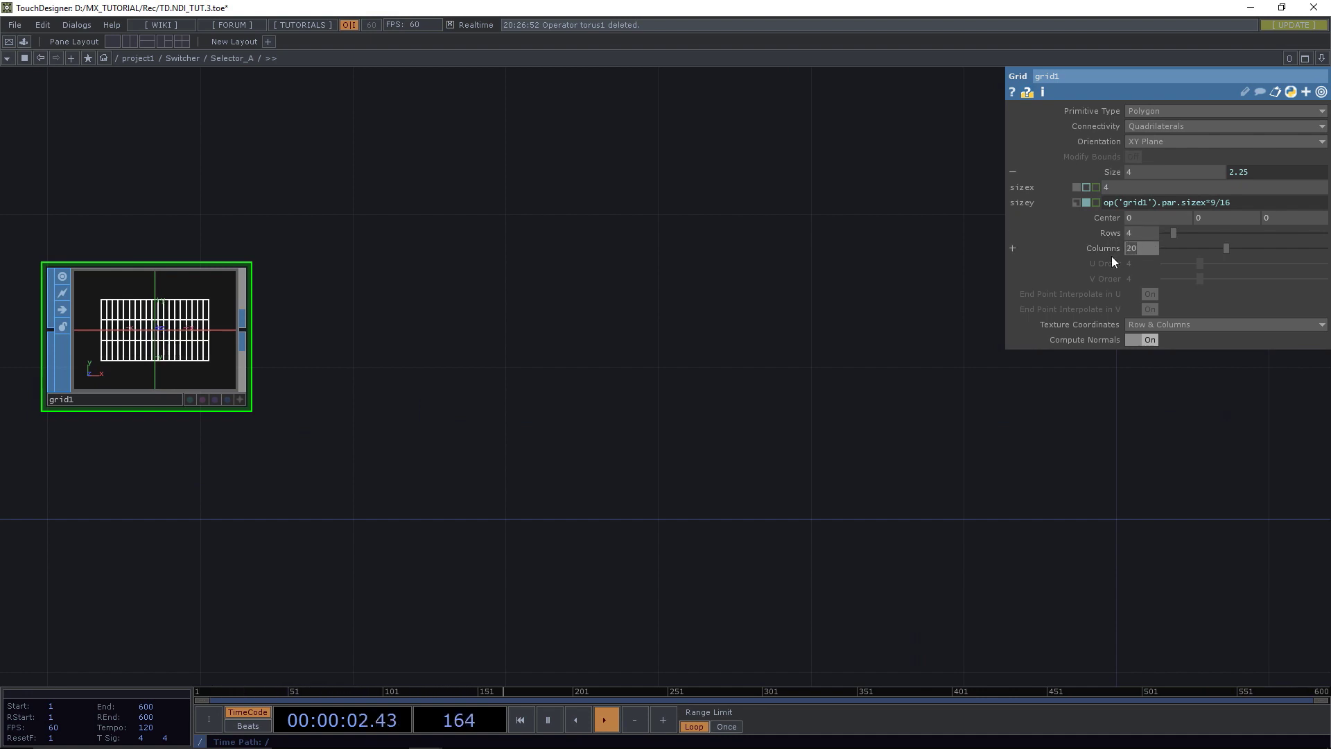
key("Return")
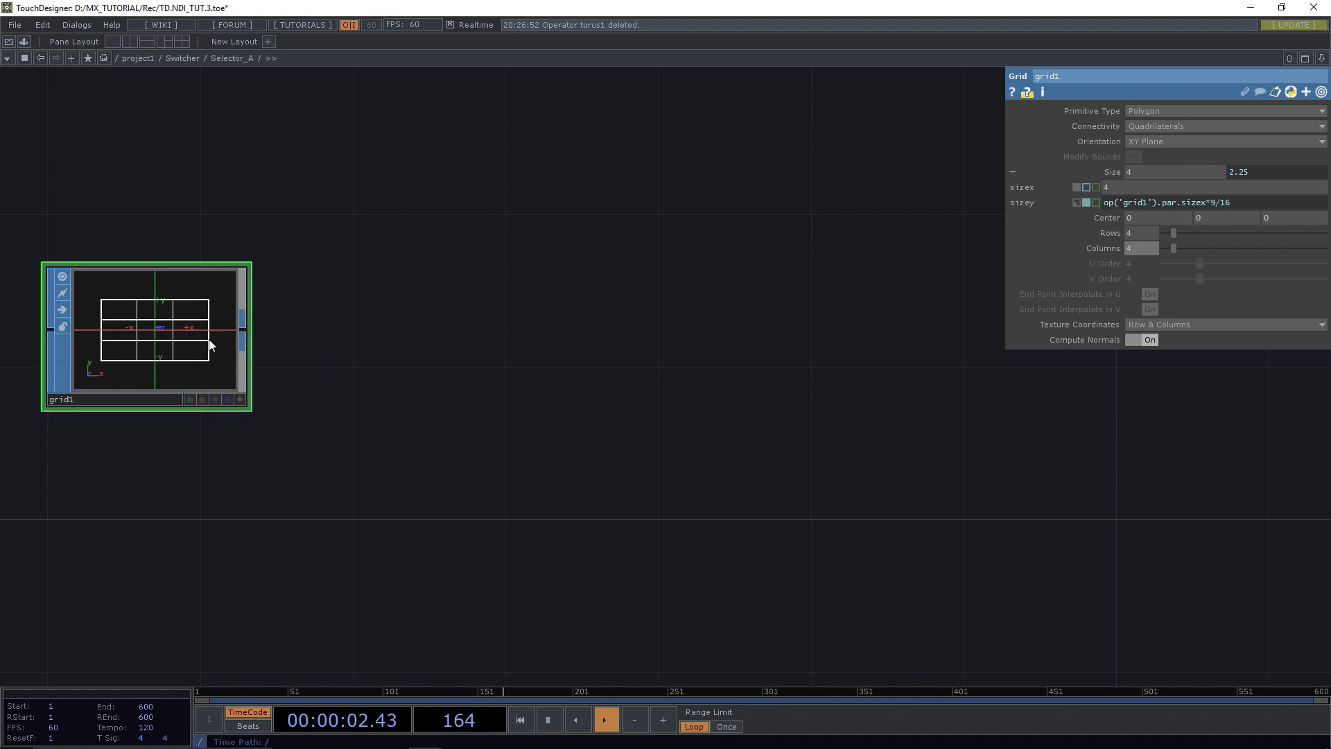
Add a SOP to CHOP fed by grid1's output and place it beside the grid node.
left_click(254, 334)
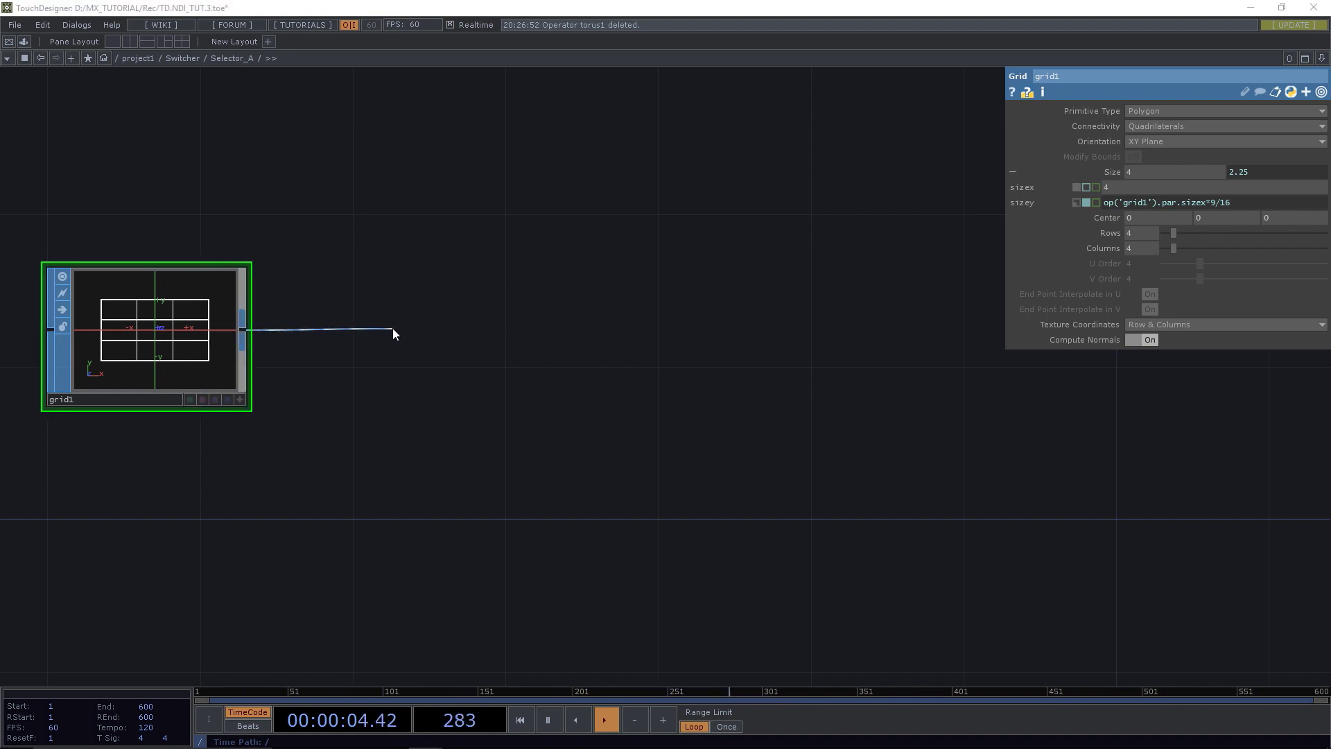
left_click(392, 327)
left_click(231, 181)
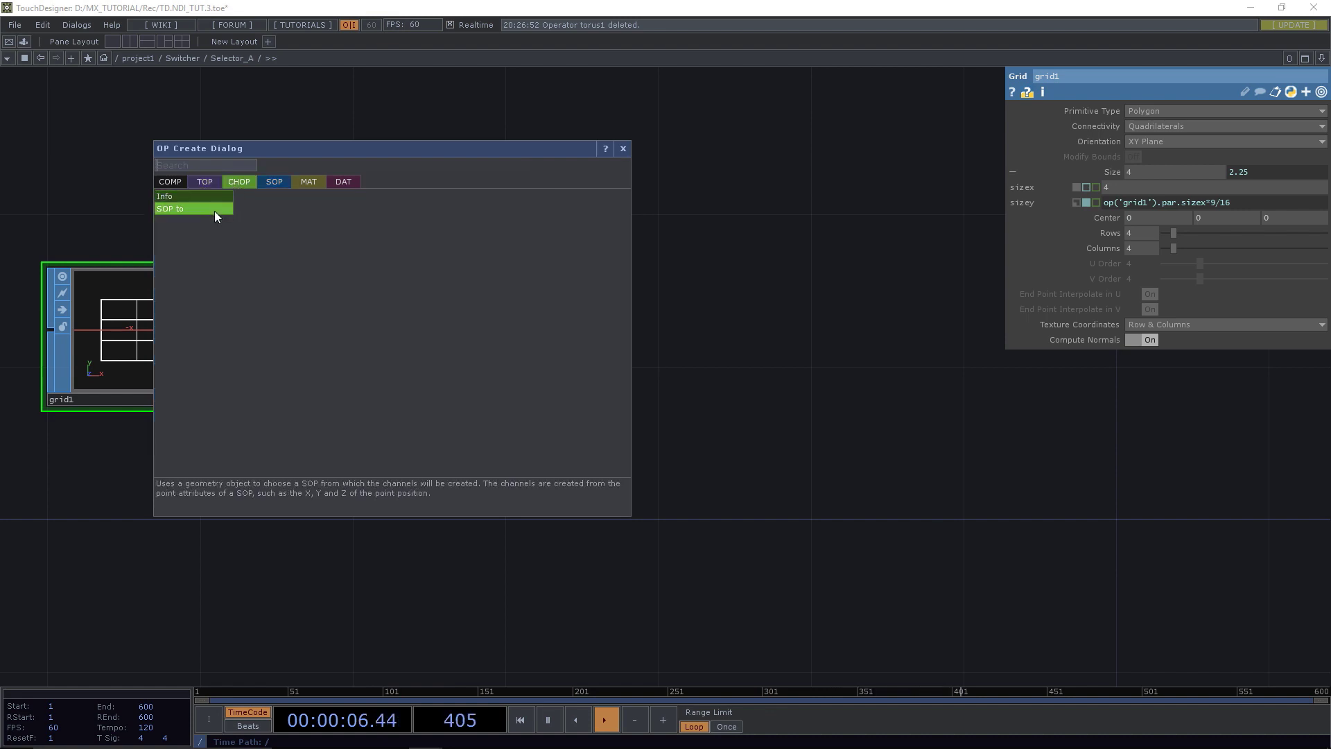
left_click(214, 209)
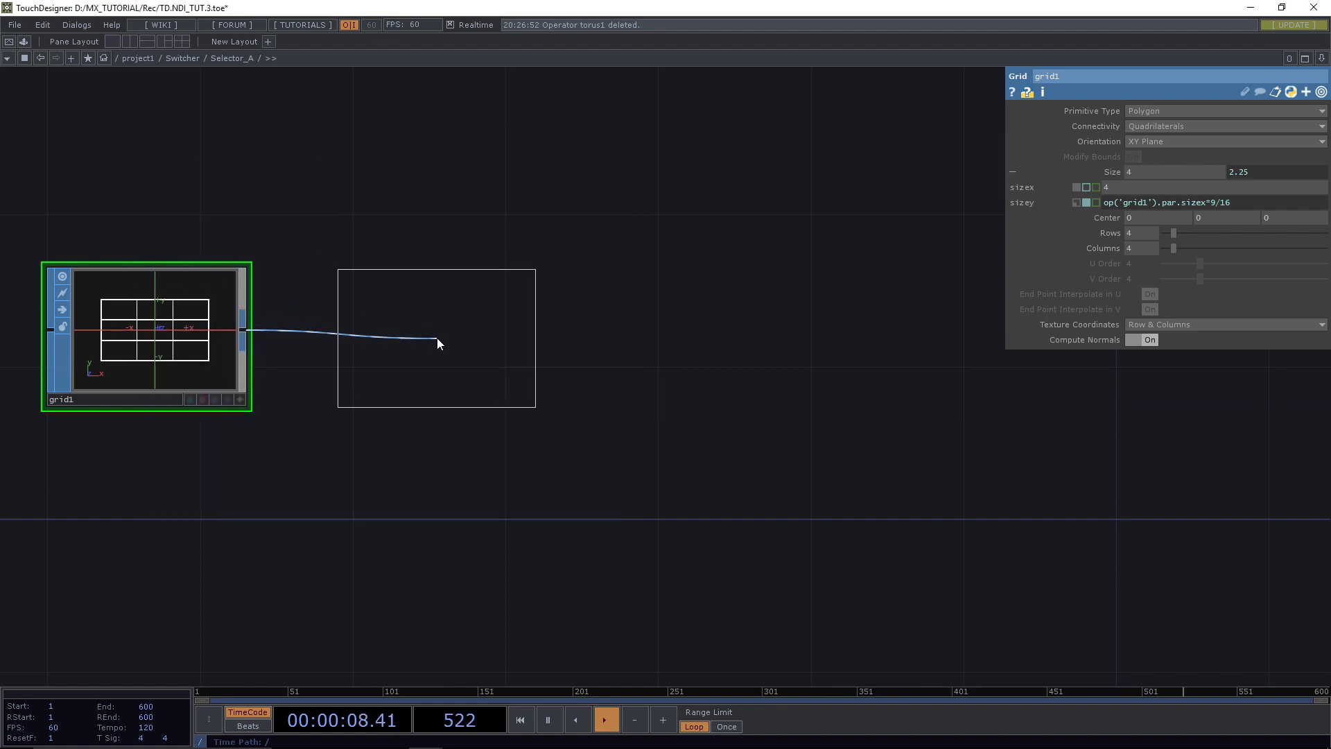
left_click(436, 338)
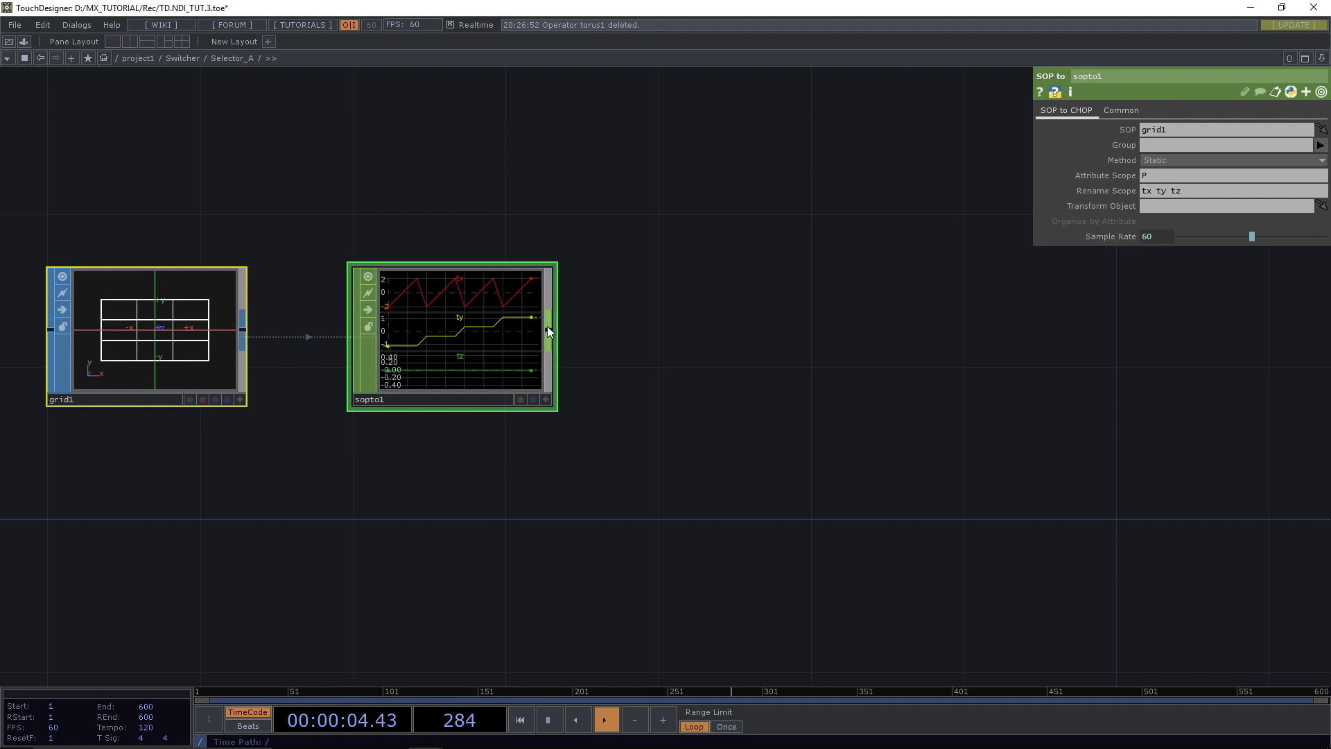
Add a Merge CHOP connected to the output of sopto1.
left_click_drag(550, 330, 805, 321)
type("merge")
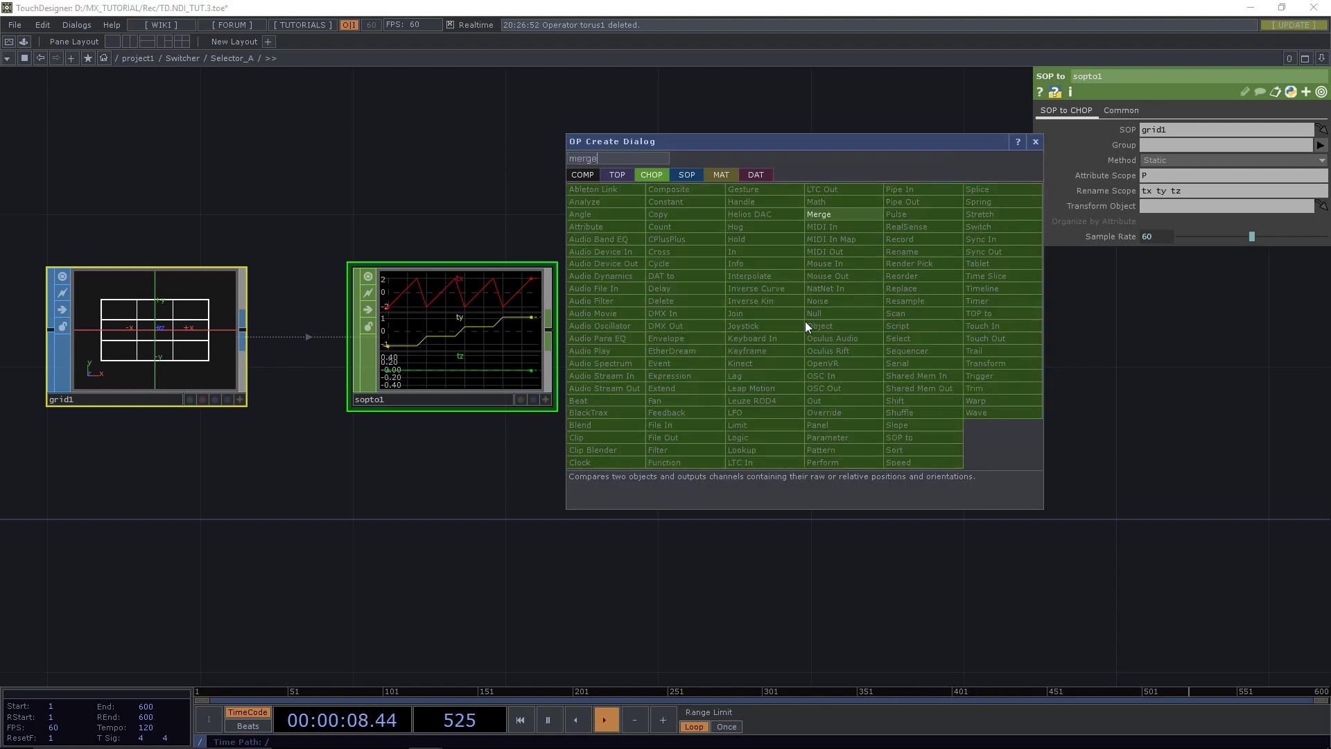
left_click(846, 212)
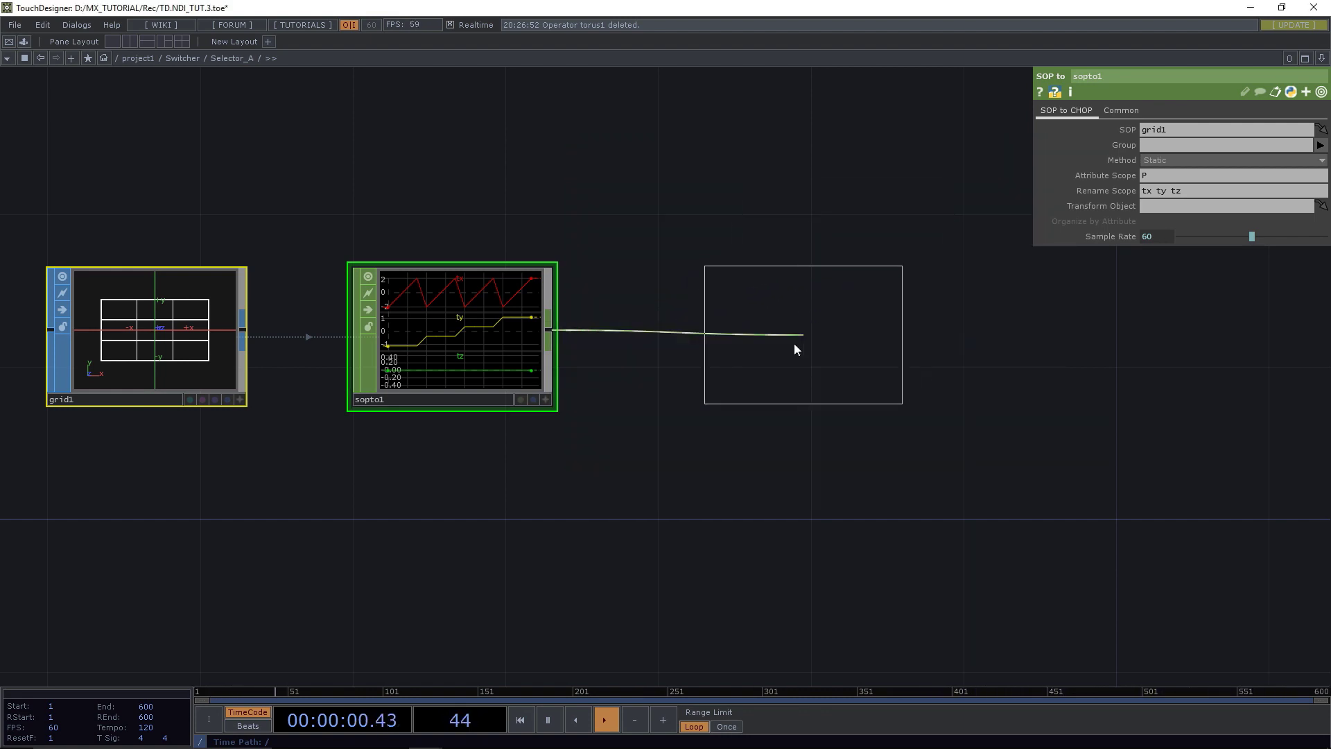
left_click(797, 340)
Add a Null CHOP after merge1 and set its cook type to Selective.
left_click_drag(775, 416, 354, 404)
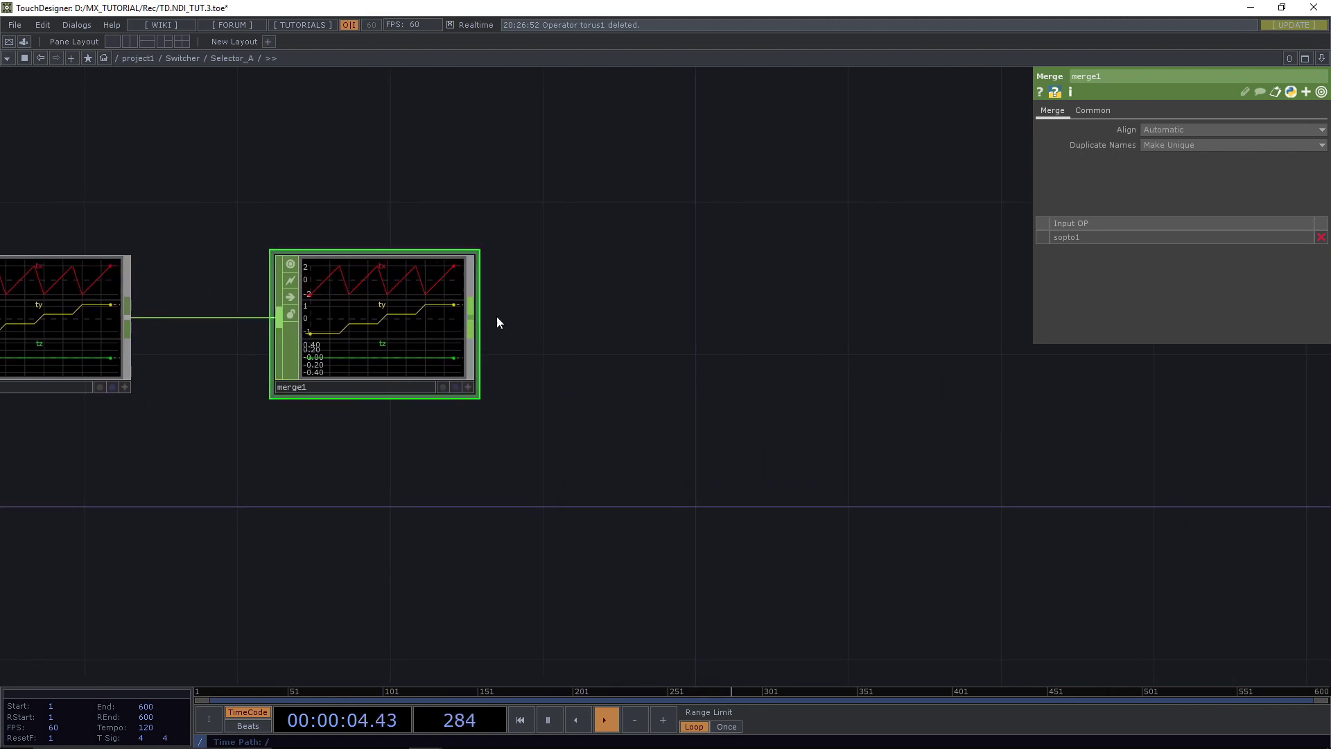
left_click_drag(472, 321, 647, 322)
type("nu")
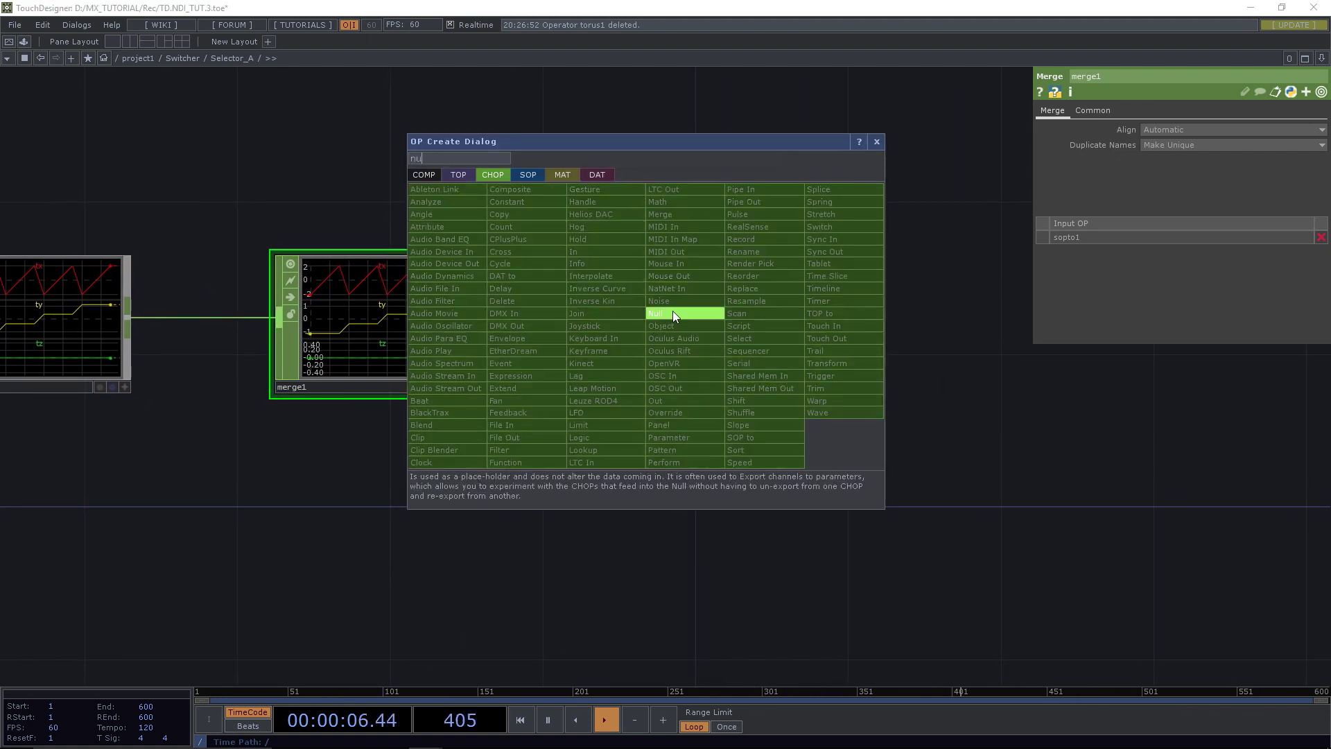
left_click(673, 314)
left_click(685, 323)
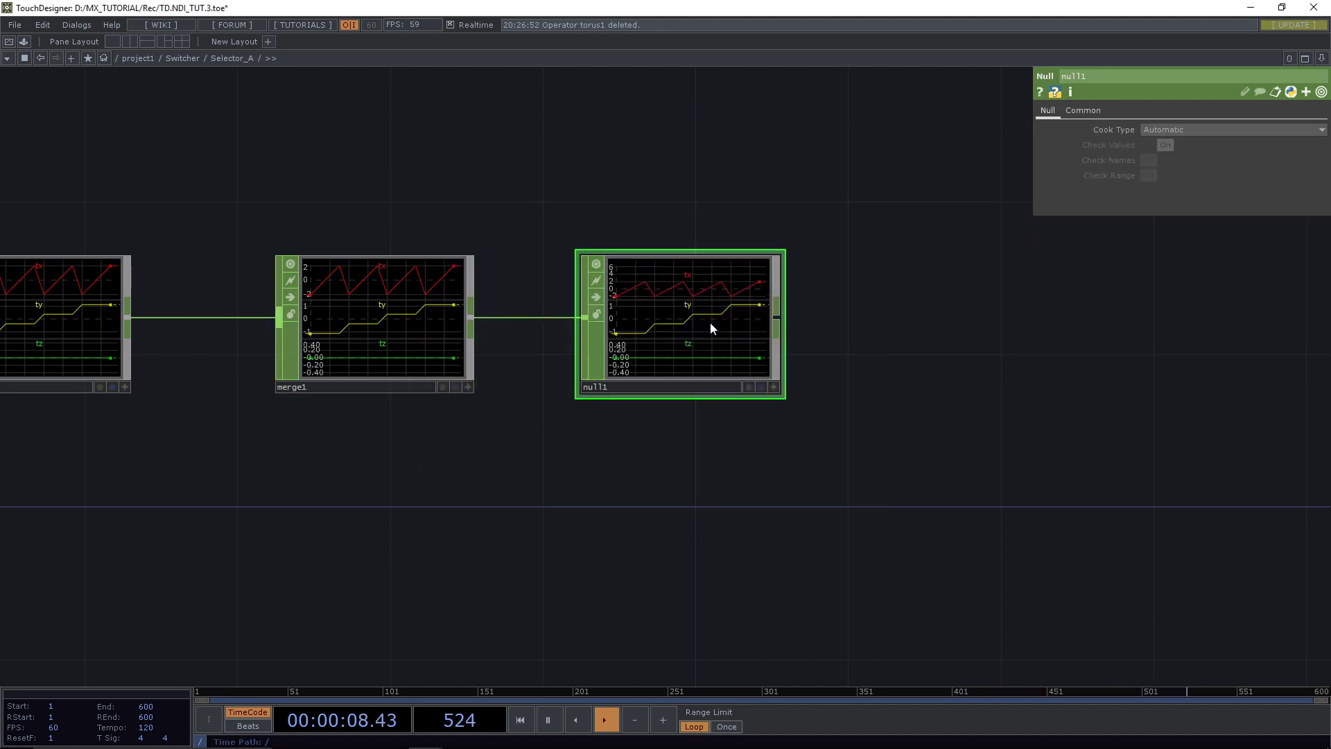
left_click(1157, 131)
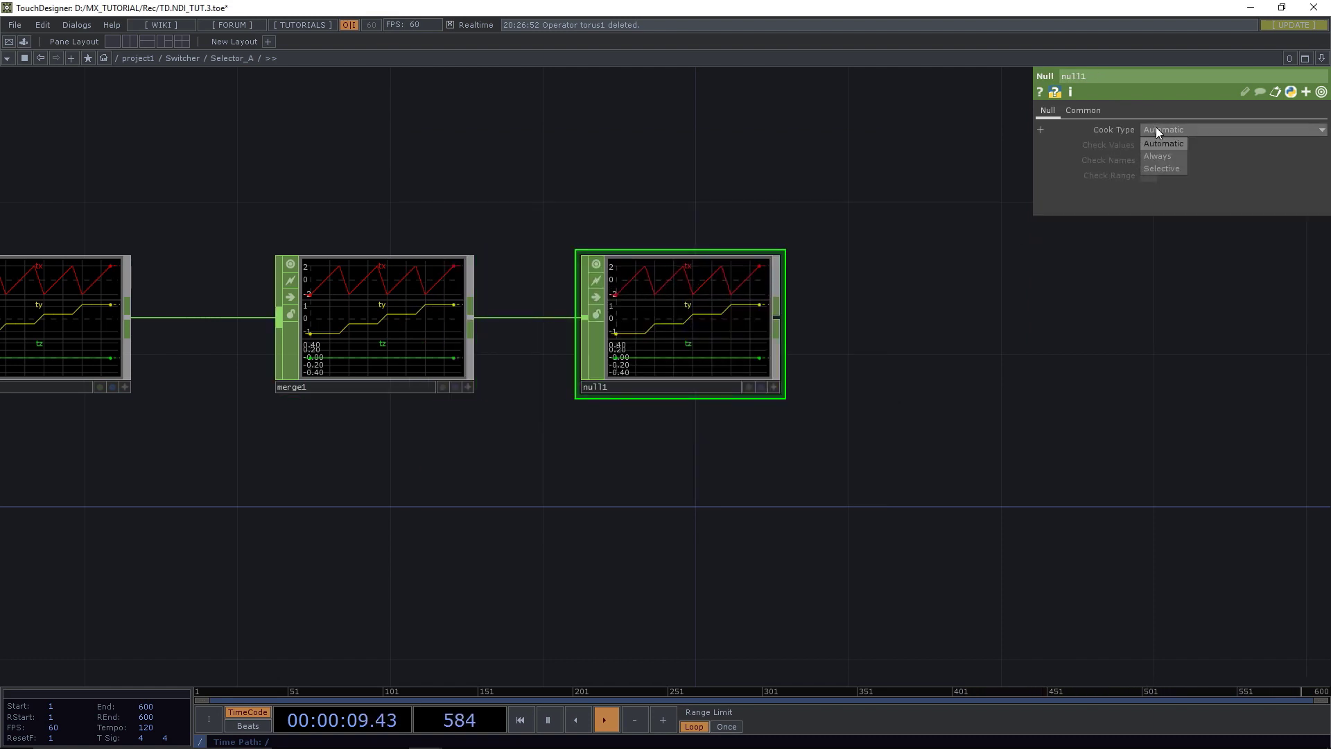
left_click(1161, 167)
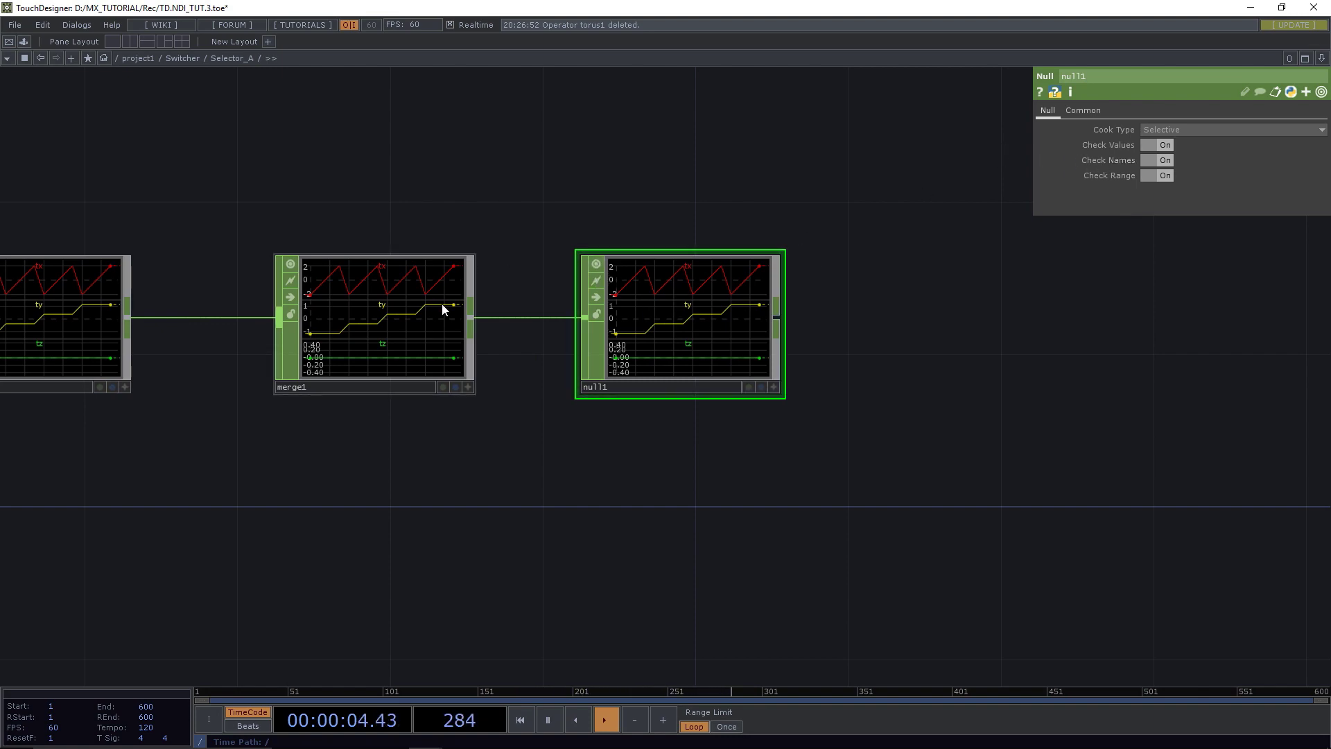
Rename the Null CHOP at the end of the chain as instancer.
scroll(546, 365, "down", 5)
left_click_drag(551, 441, 612, 440)
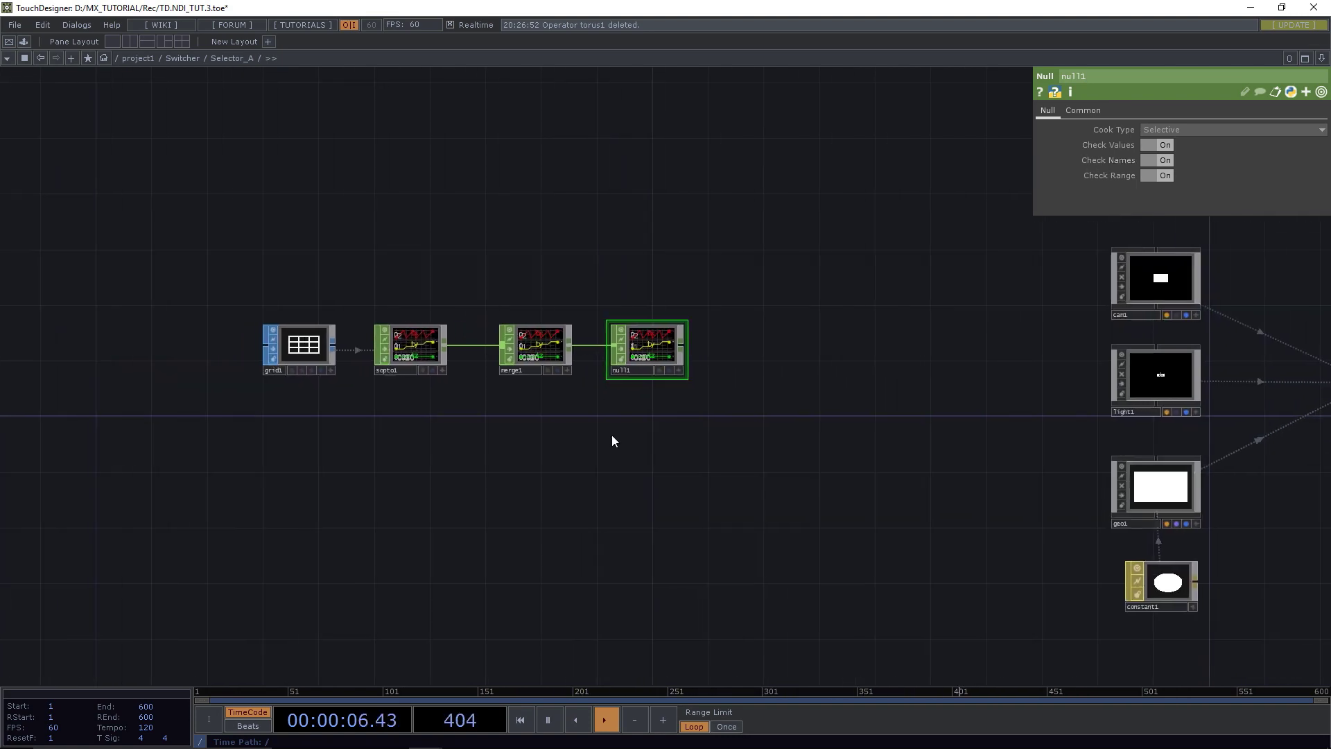
scroll(647, 350, "up", 4)
scroll(646, 347, "down", 3)
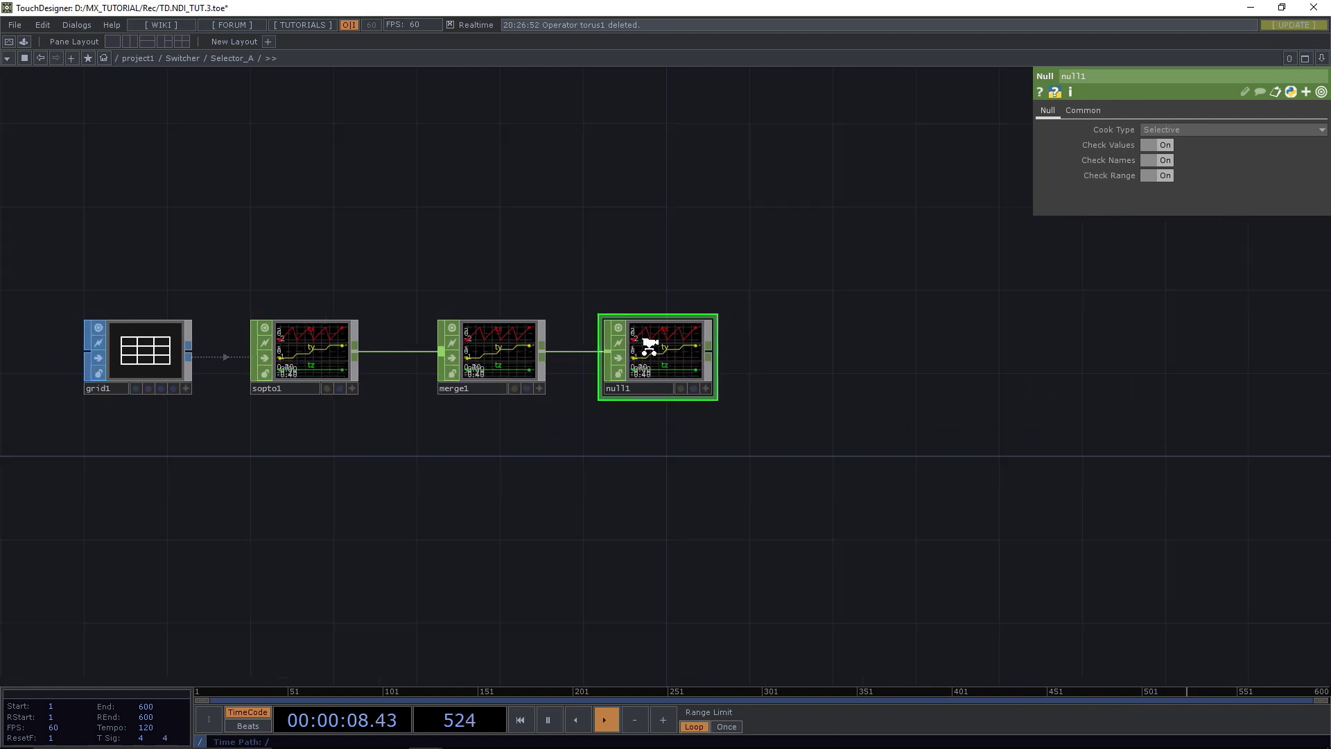
left_click_drag(689, 410, 760, 355)
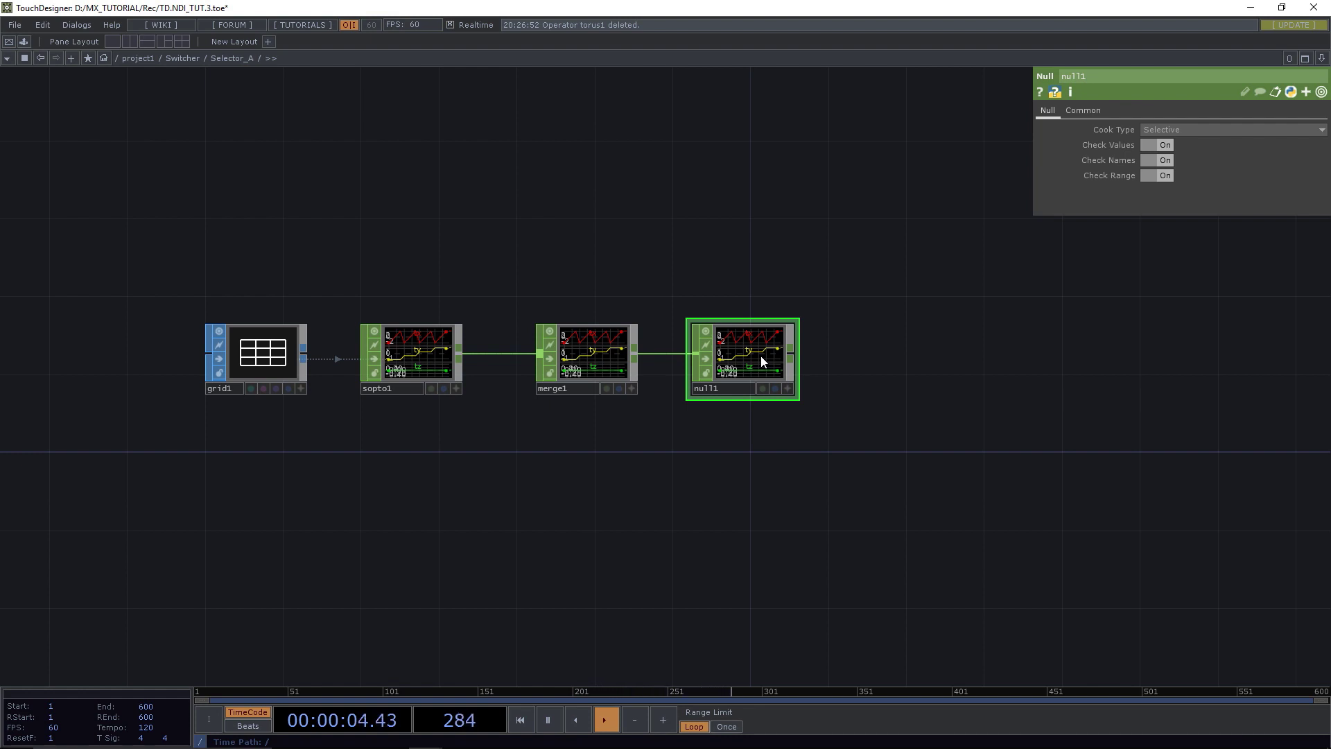
scroll(816, 469, "down", 4)
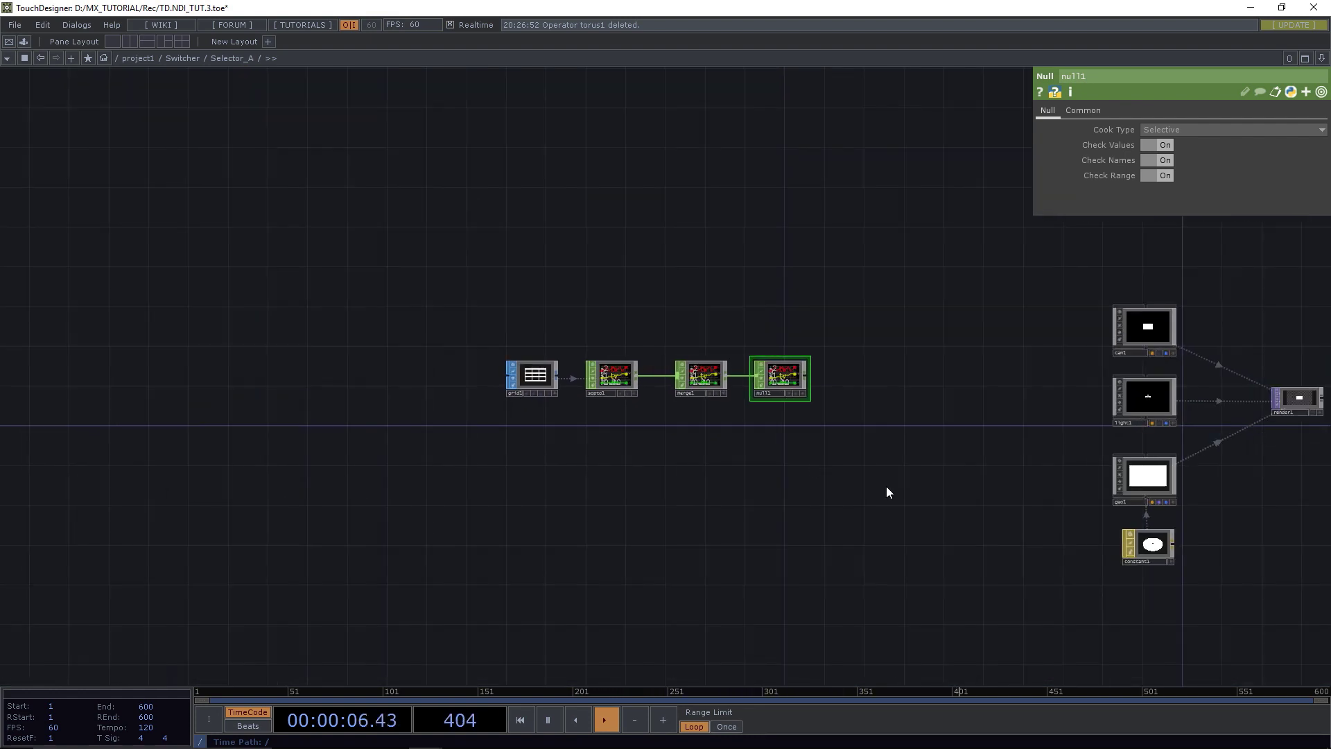
left_click_drag(887, 487, 797, 460)
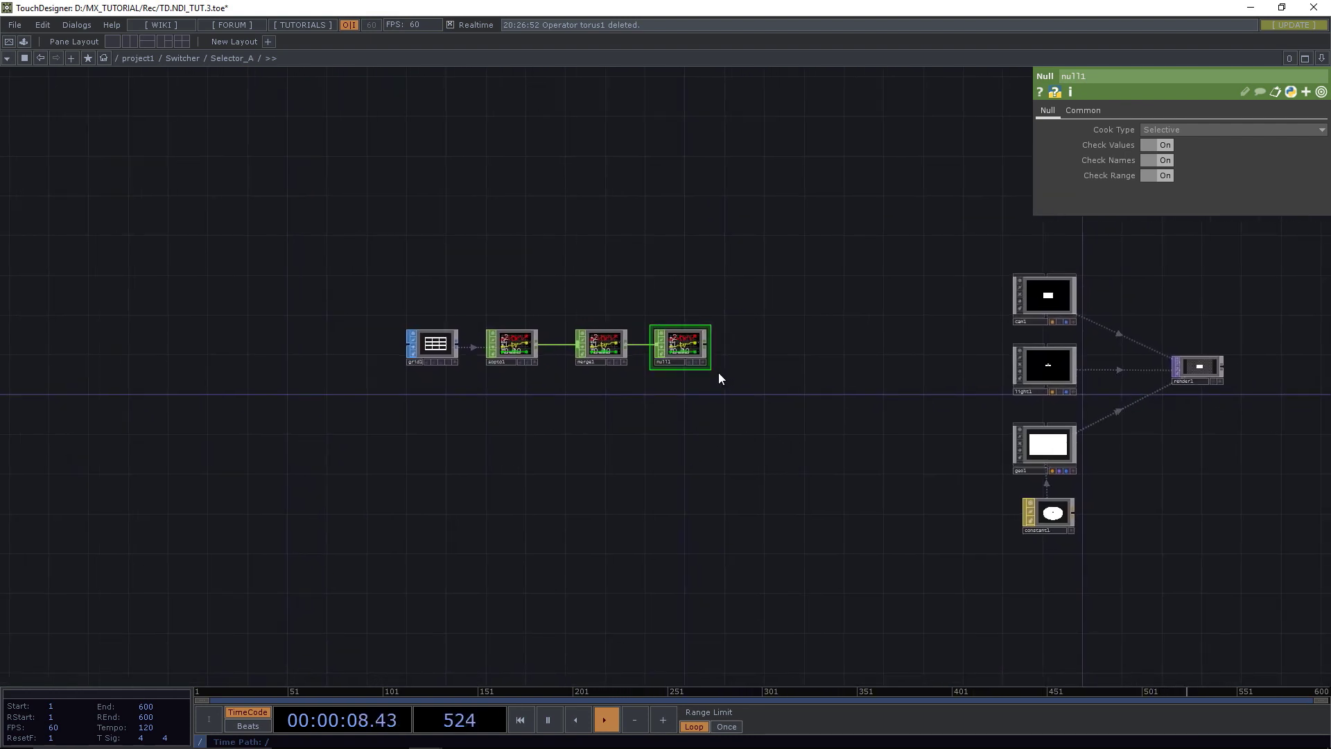
scroll(696, 377, "up", 4)
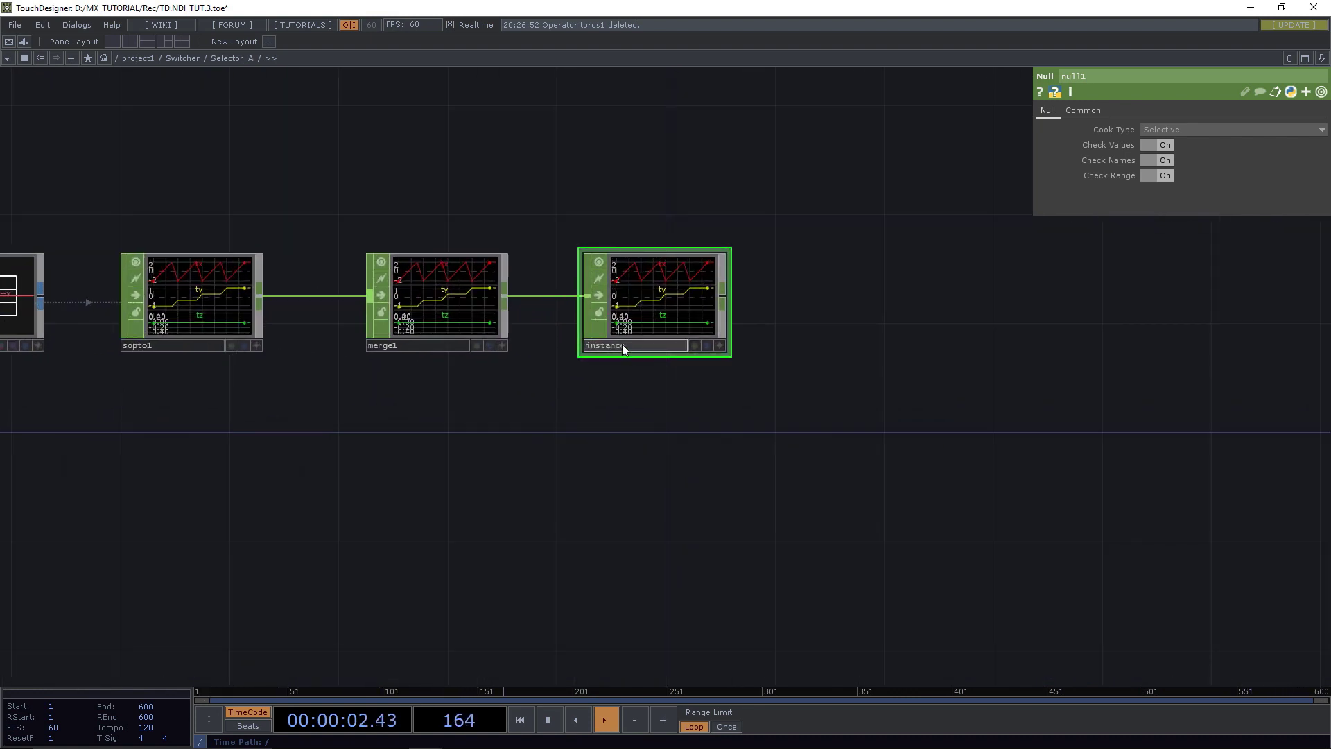
type("r")
key("Return")
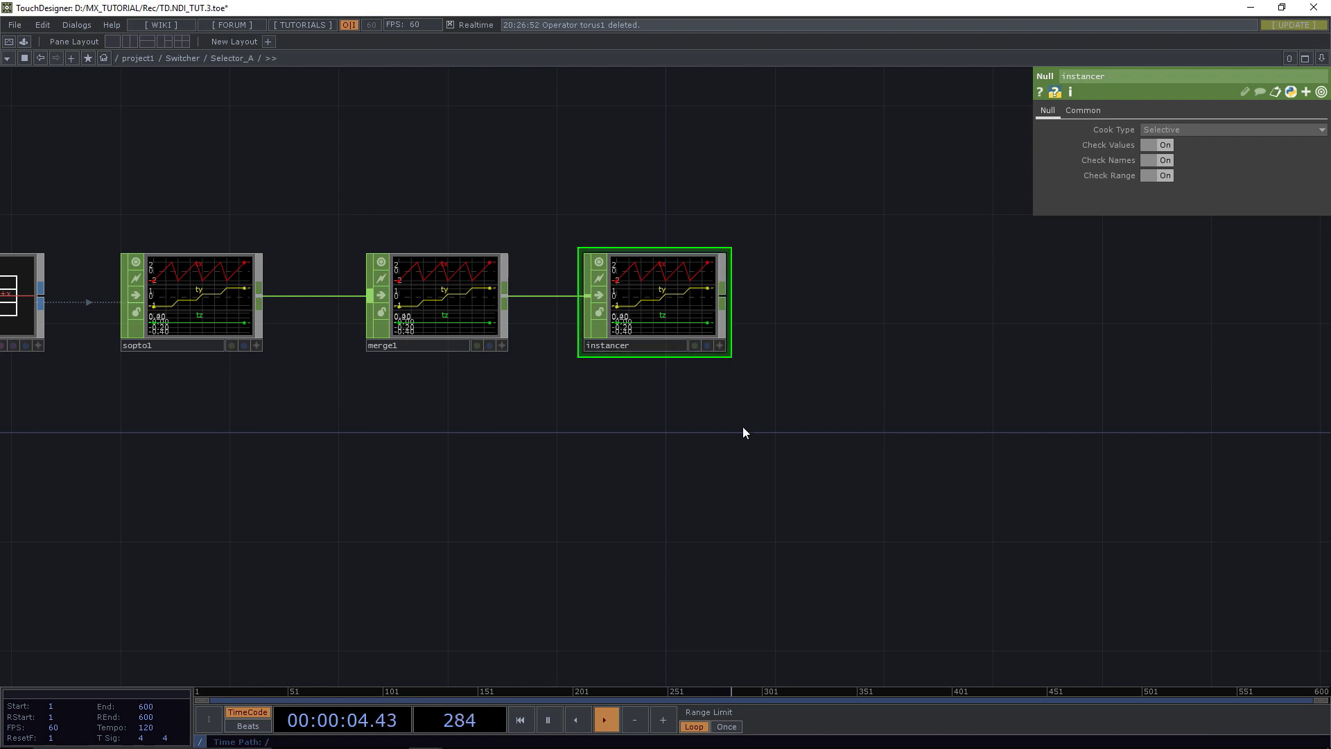
Add a Pattern CHOP in the empty area below sopto1.
scroll(796, 469, "down", 3)
left_click_drag(821, 534, 681, 429)
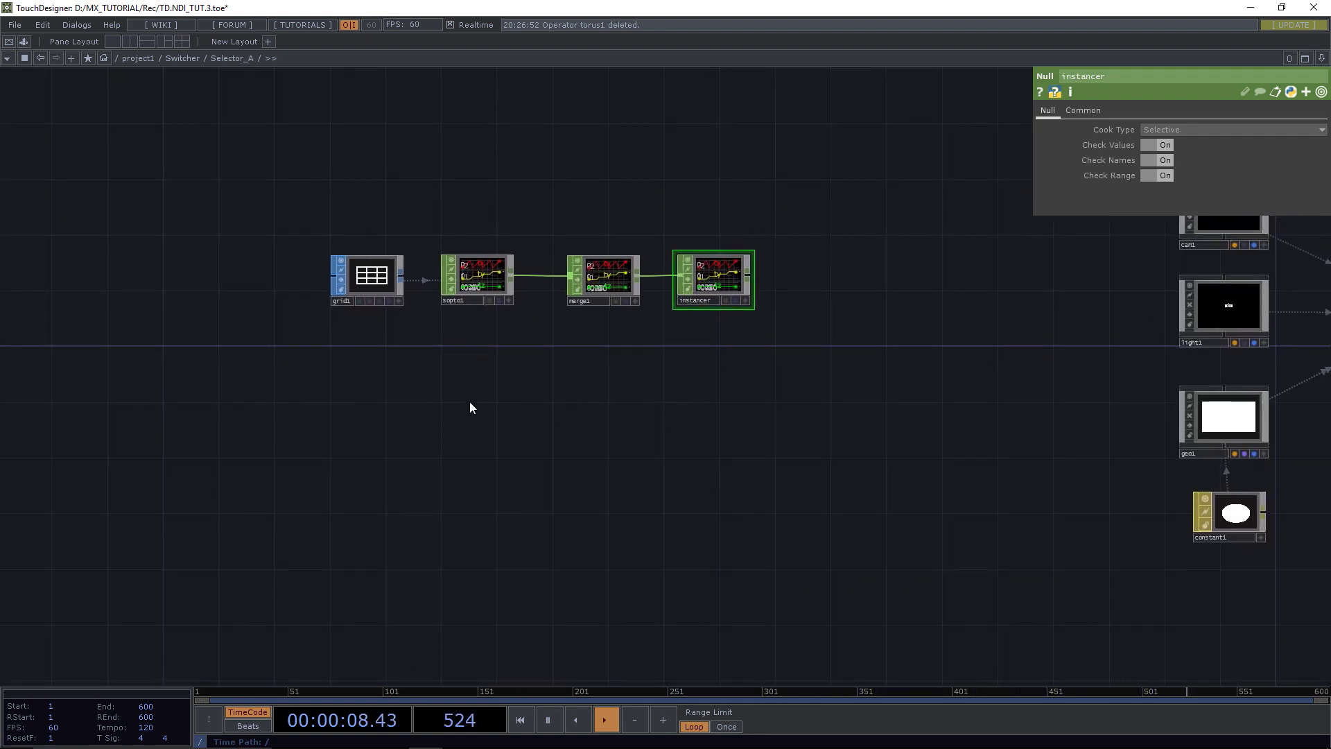
key("Tab")
type("pa")
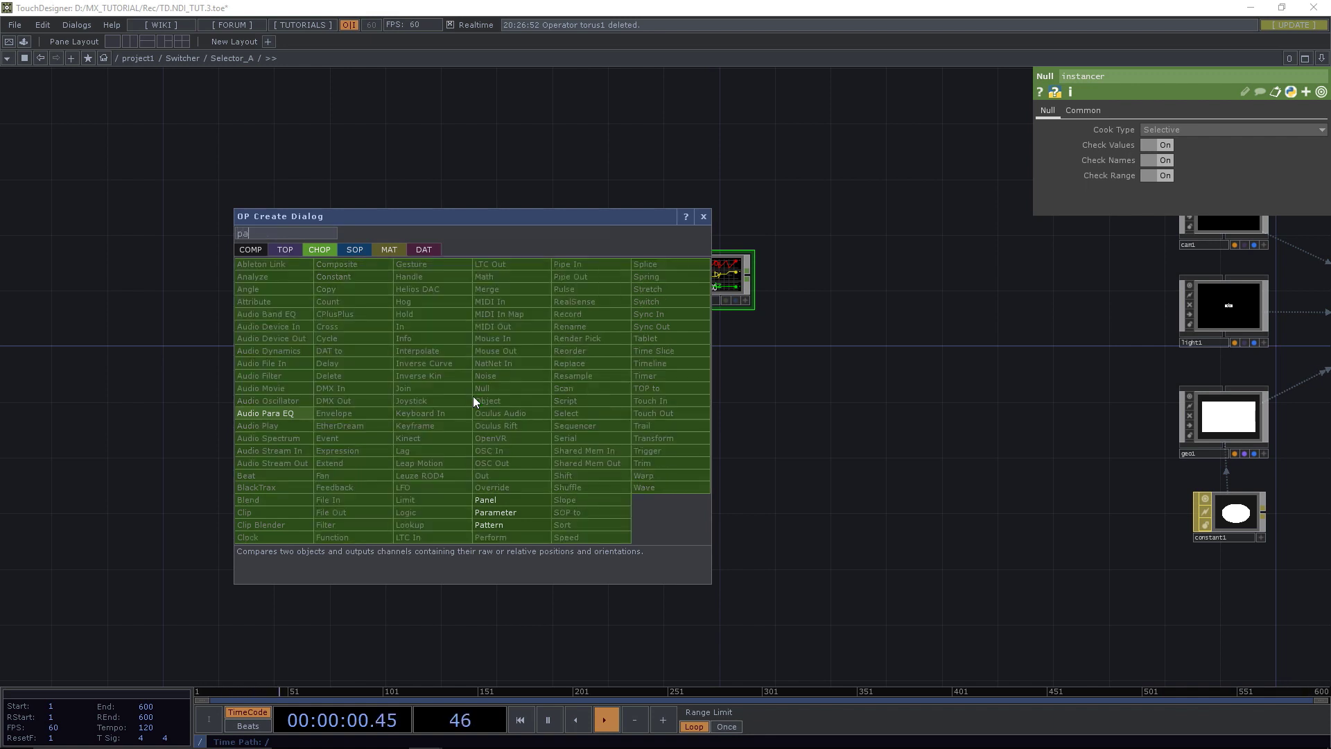
type("ter")
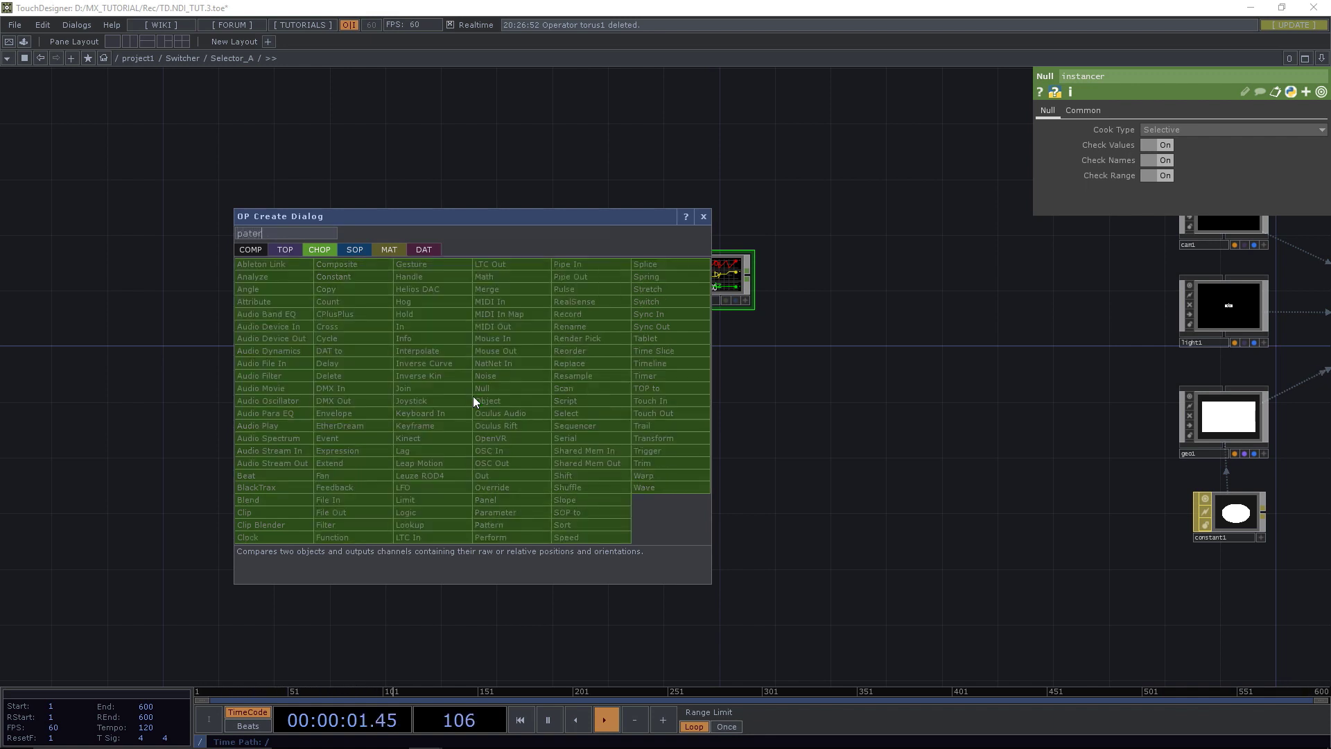
left_click(500, 525)
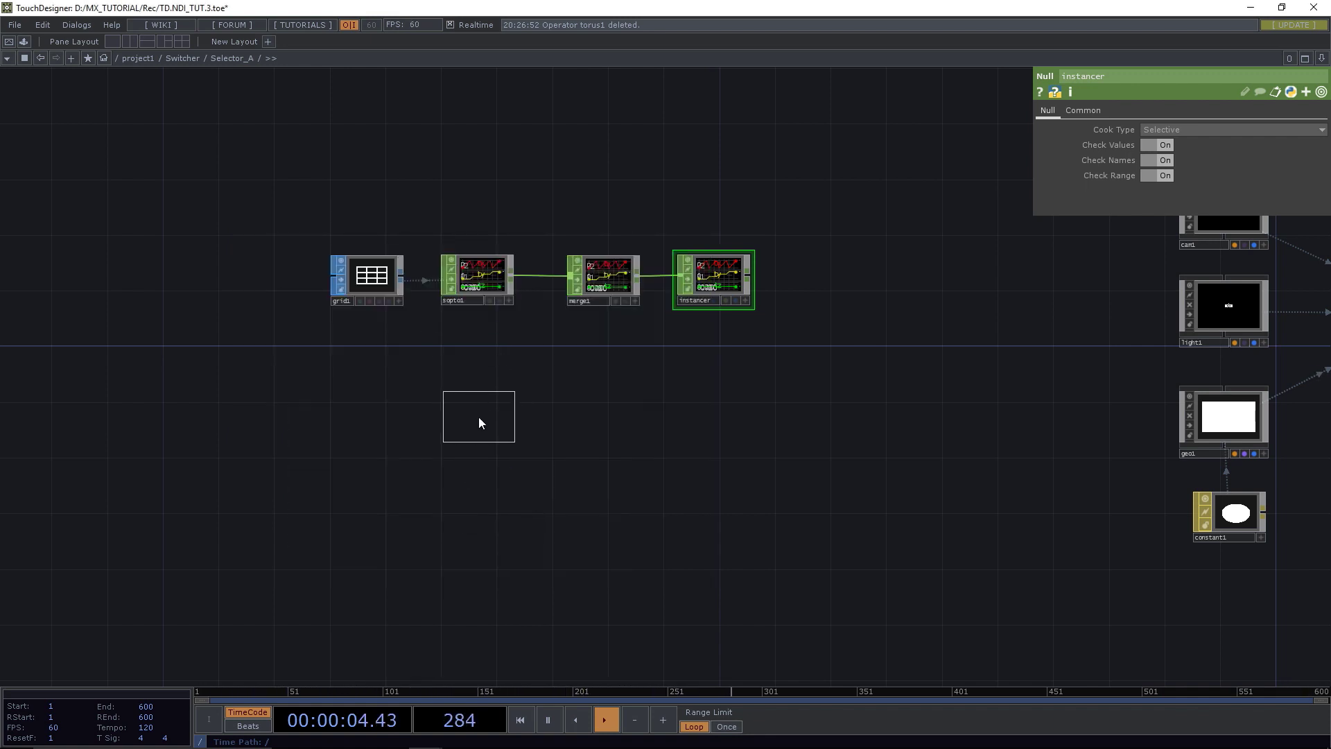
left_click(477, 419)
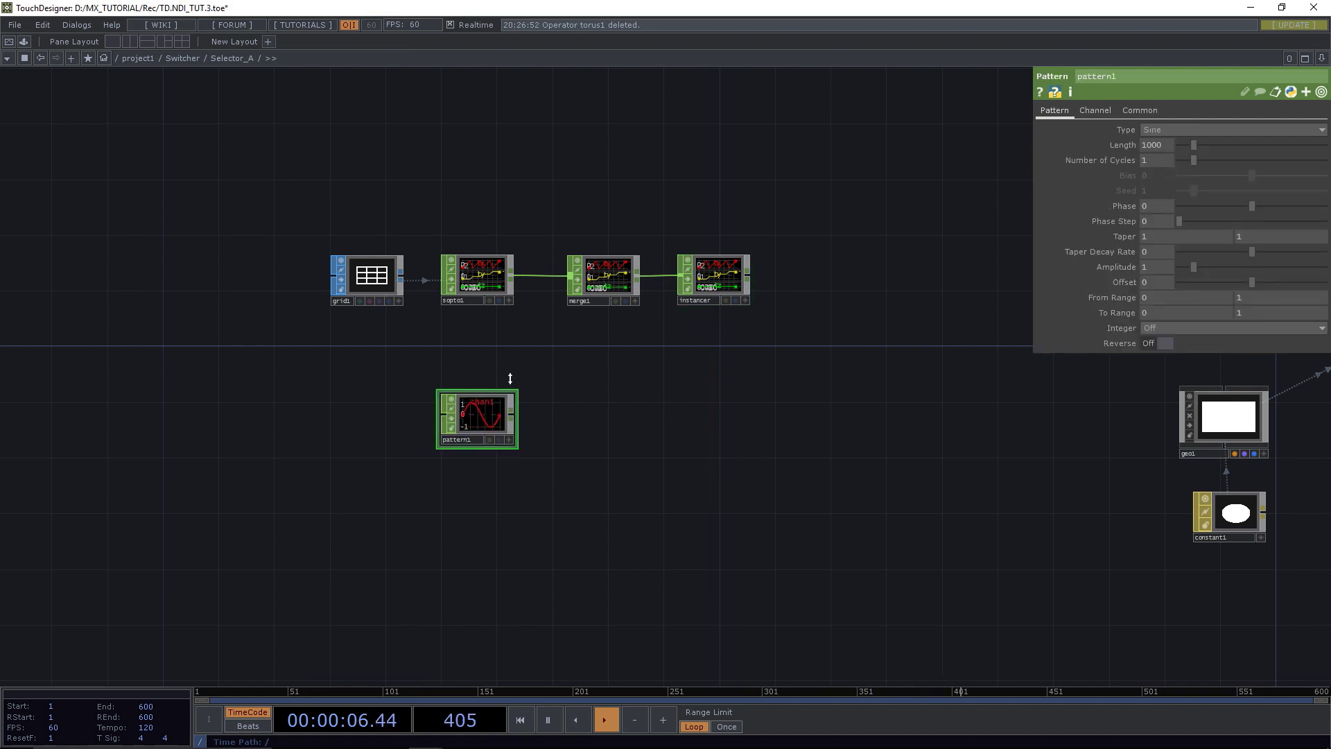
Set pattern1's type to Ramp and its length to 16.
left_click(1169, 129)
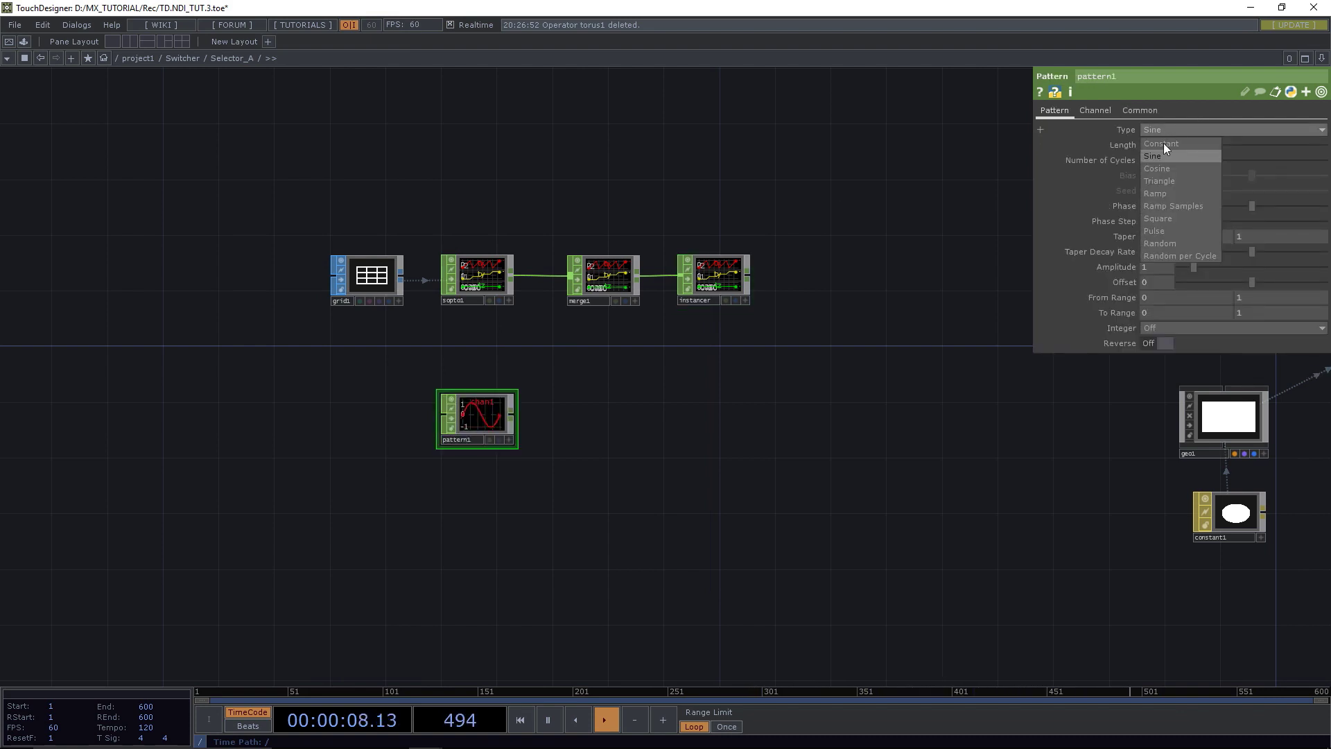
left_click(1162, 194)
type("1")
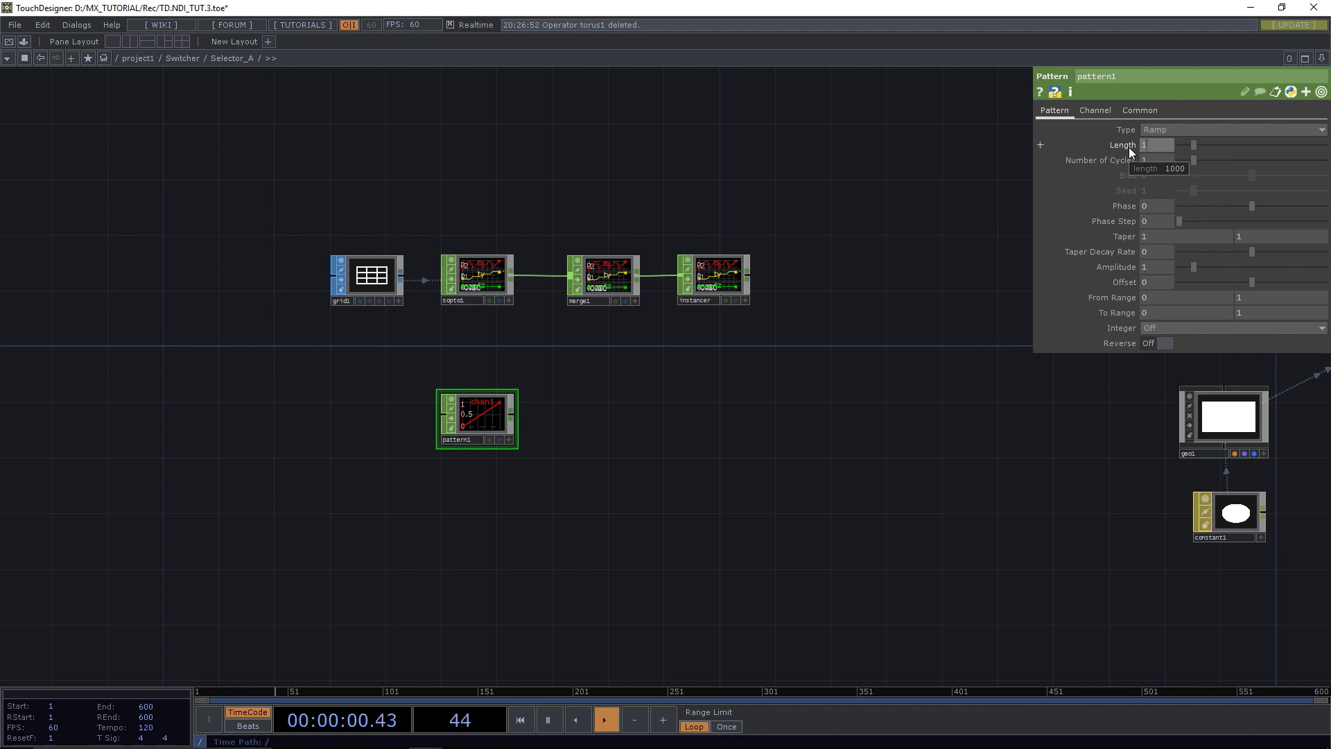
type("6")
key("Return")
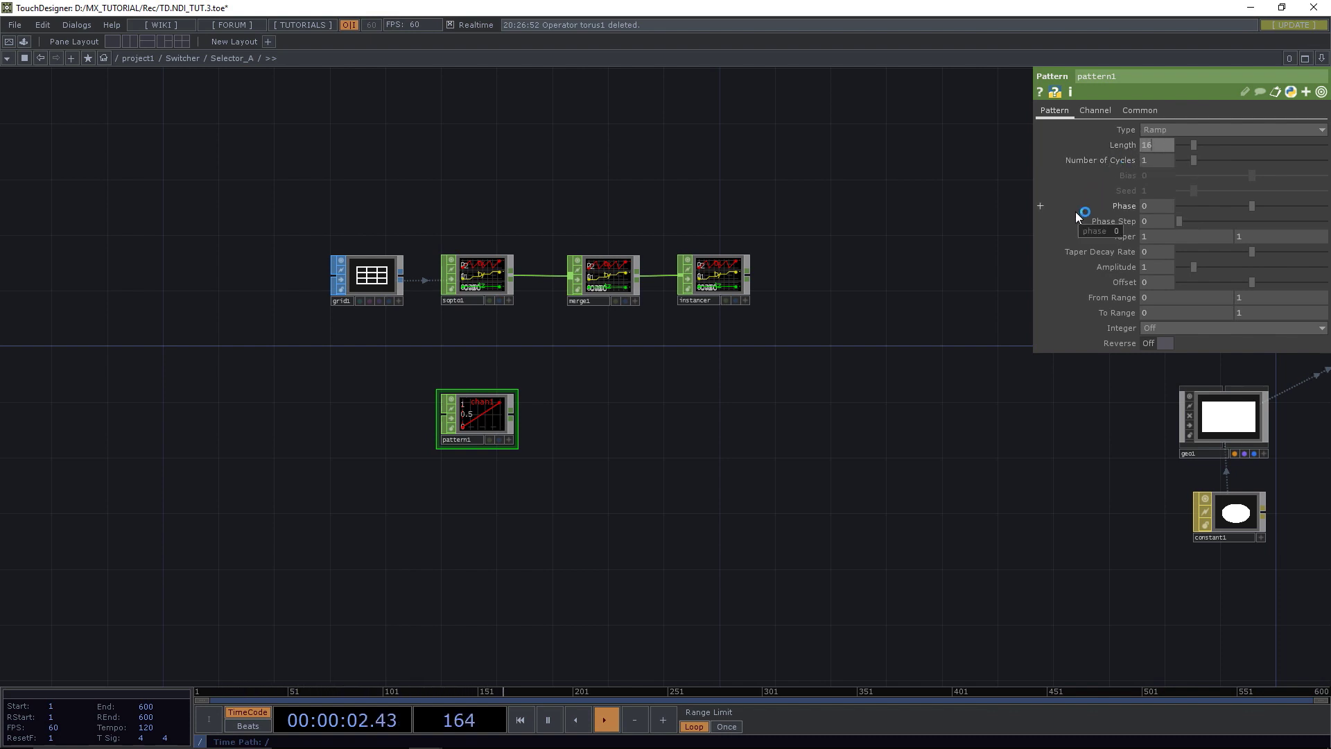
Set pattern1's To Range from 1 to 16 and connect its output to merge1 as a second input.
left_click(1076, 210)
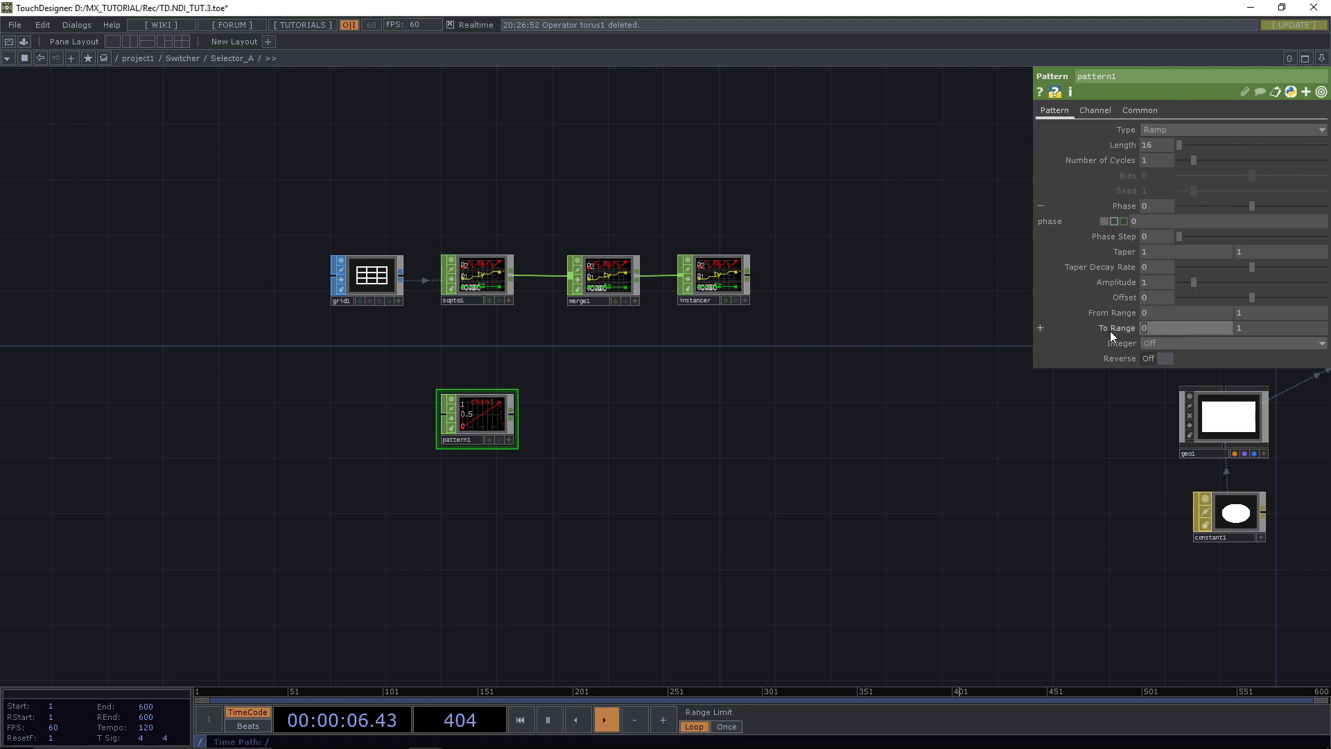
type("1")
key("Tab")
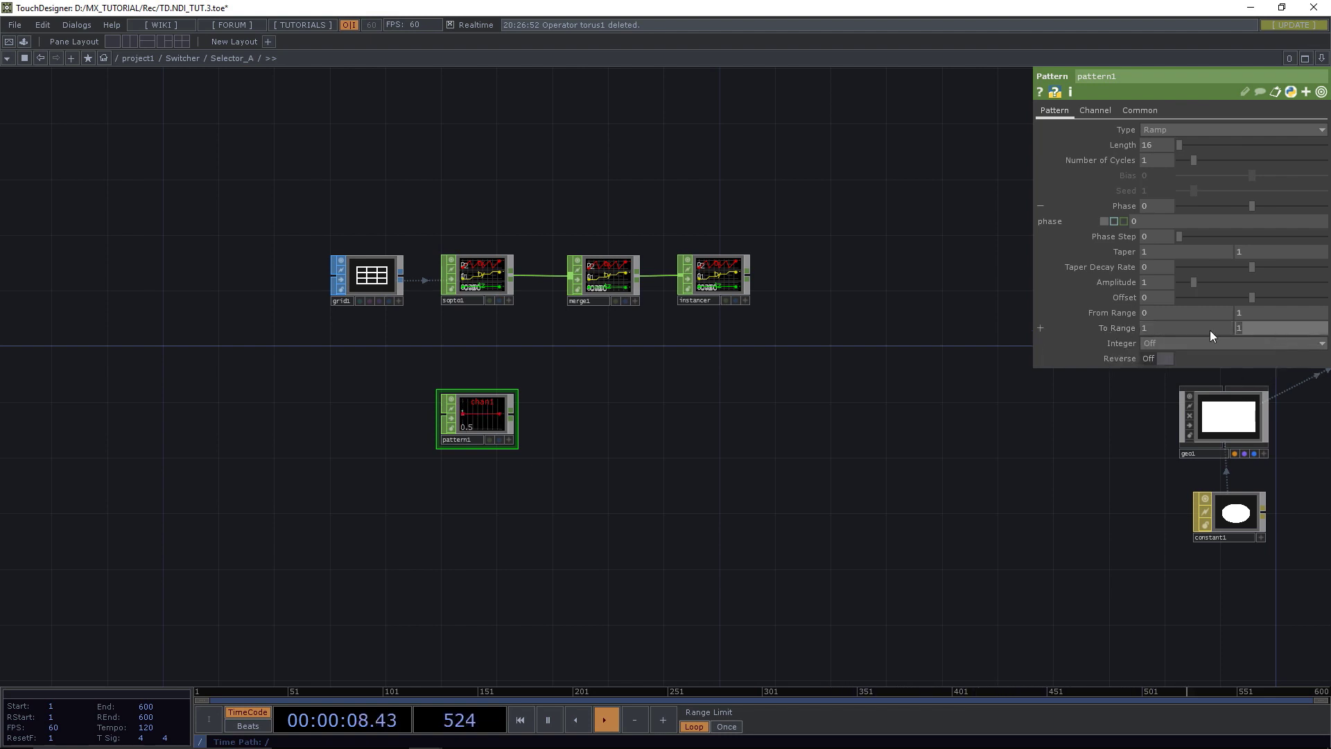
key("Return")
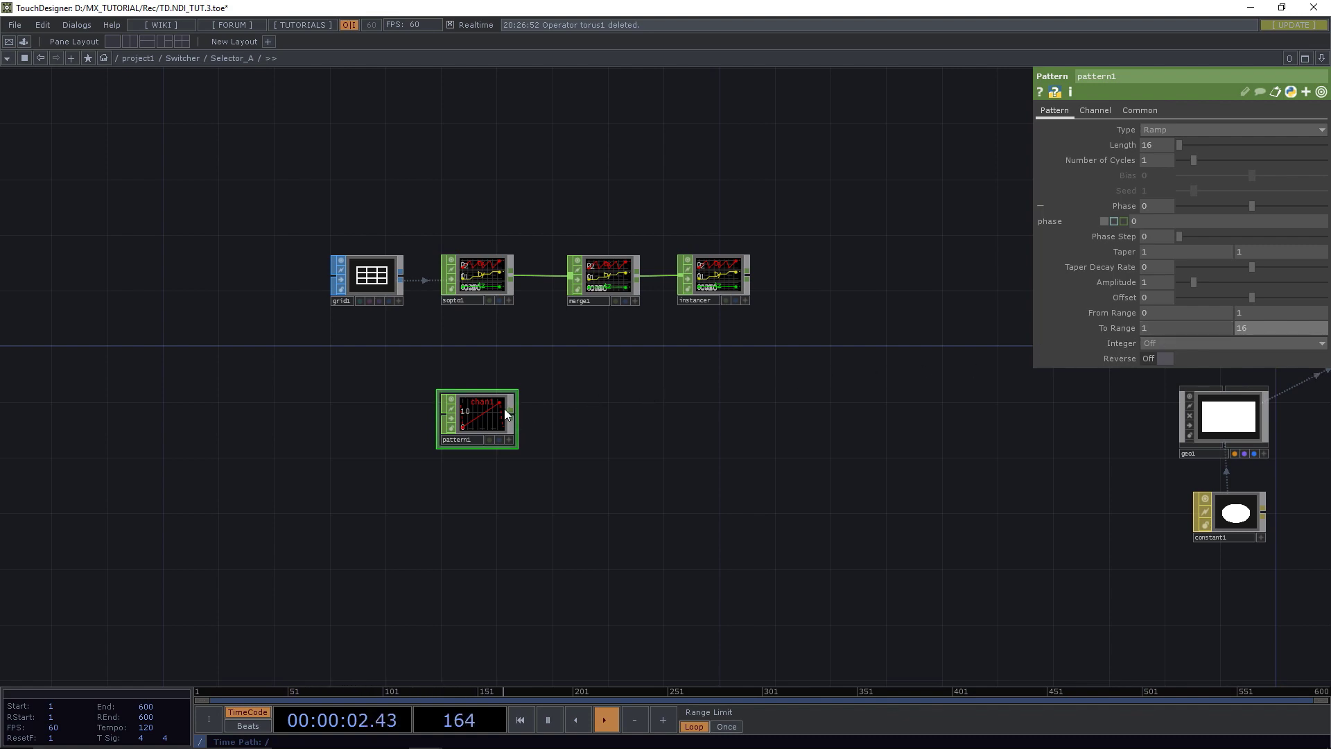
left_click_drag(512, 414, 577, 276)
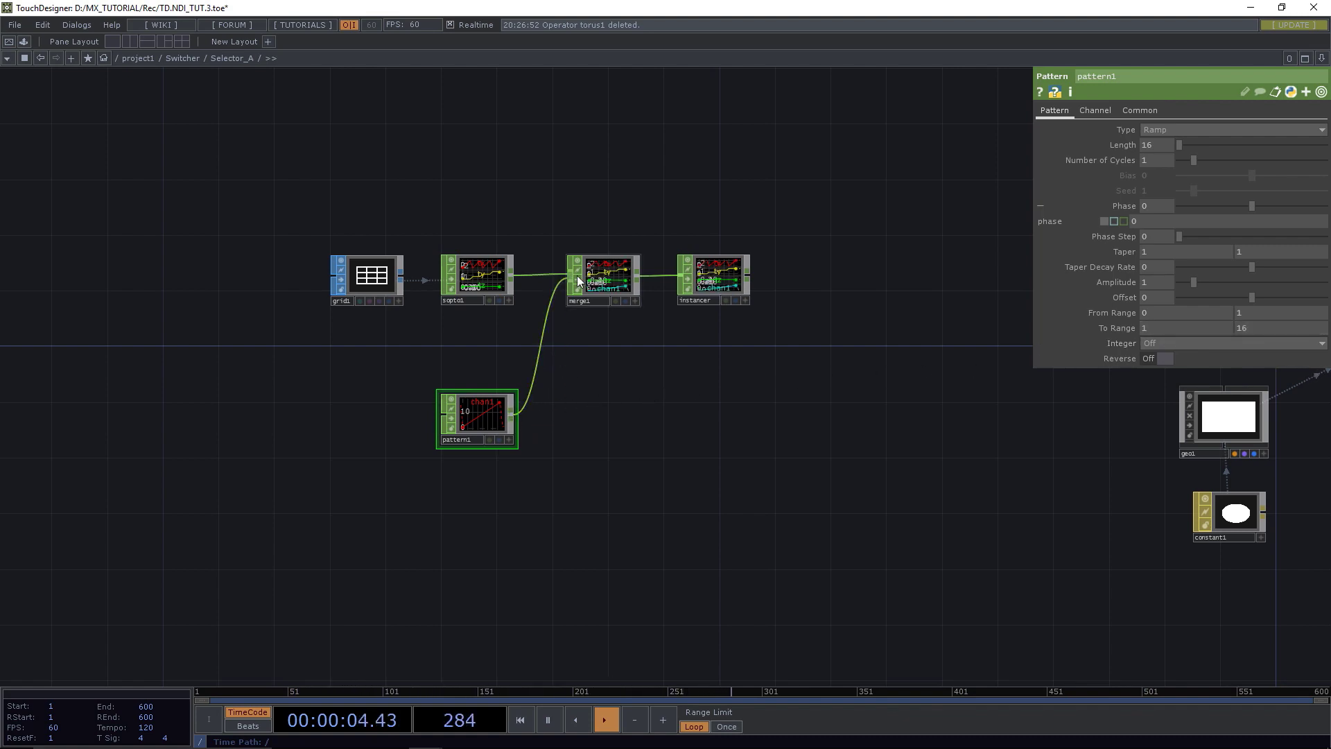
Turn on Dot per Sample in merge1's channel graph viewer.
scroll(586, 277, "up", 5)
scroll(597, 276, "up", 3)
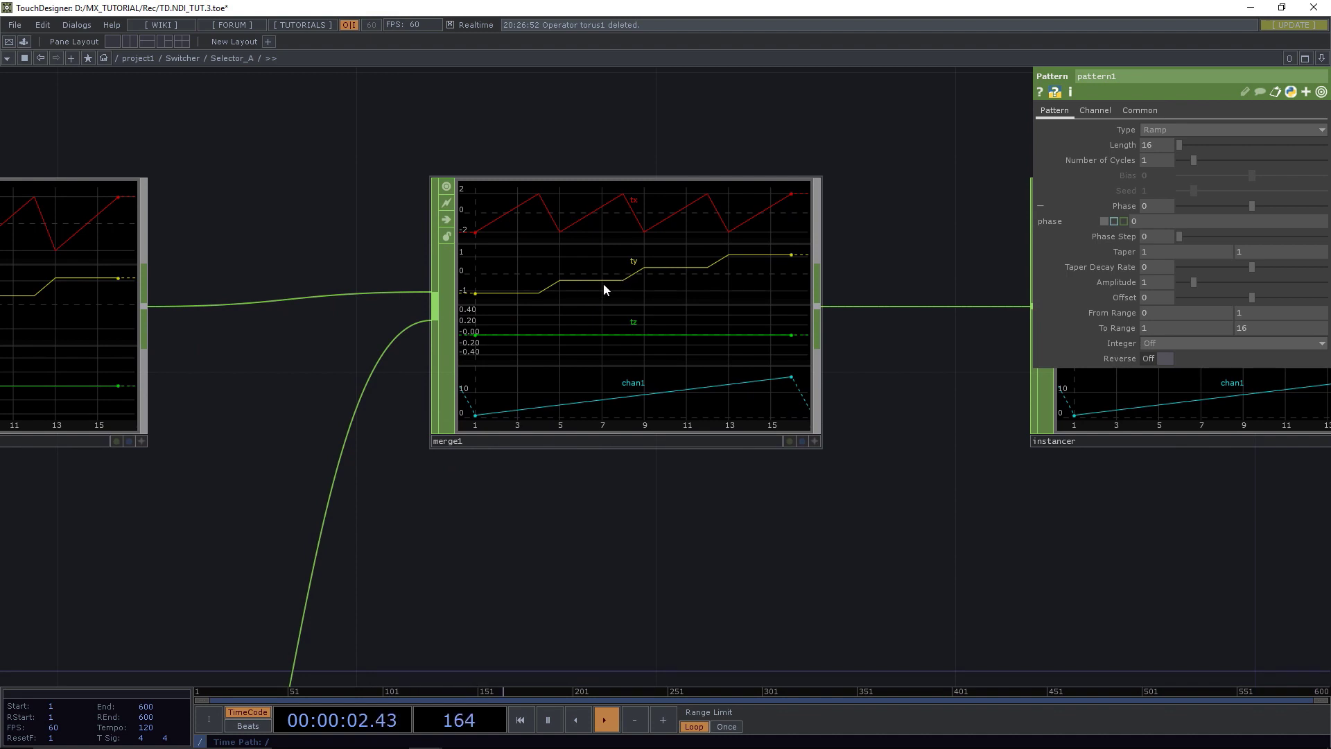
scroll(604, 289, "down", 2)
scroll(692, 348, "up", 2)
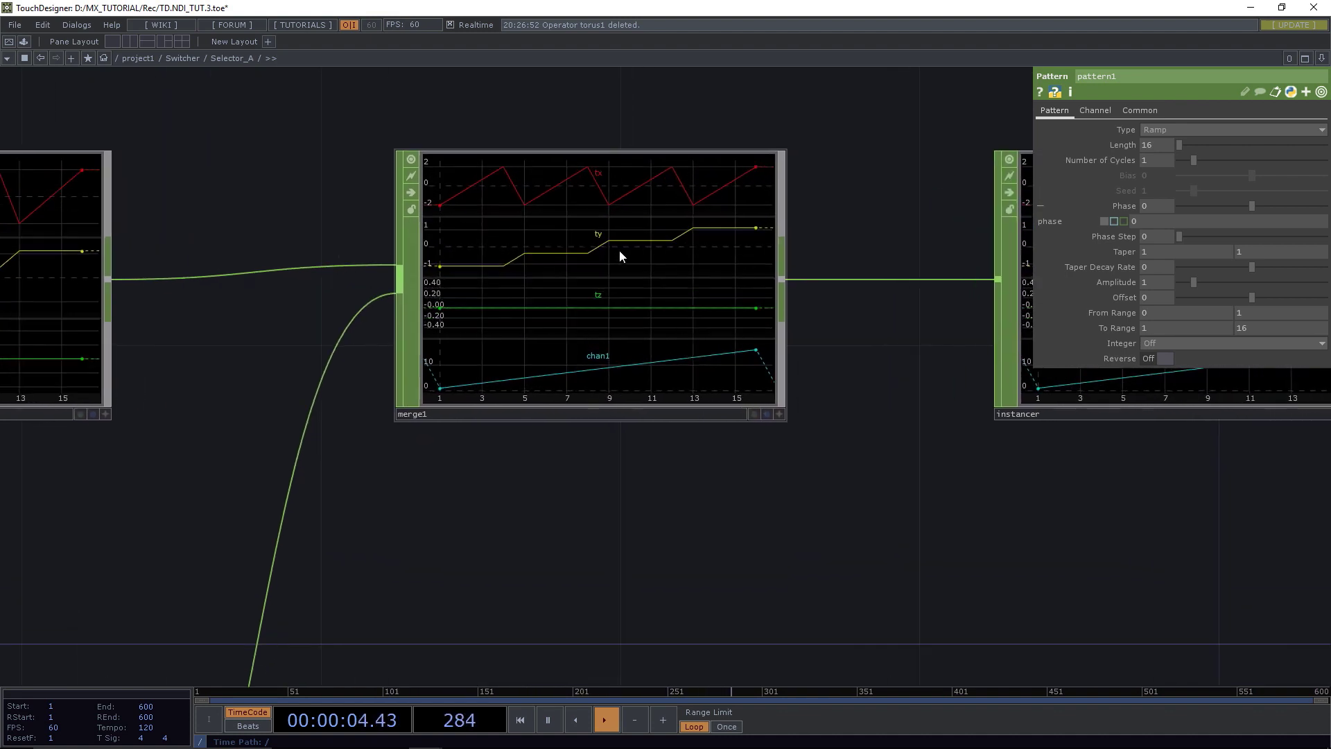
right_click(597, 240)
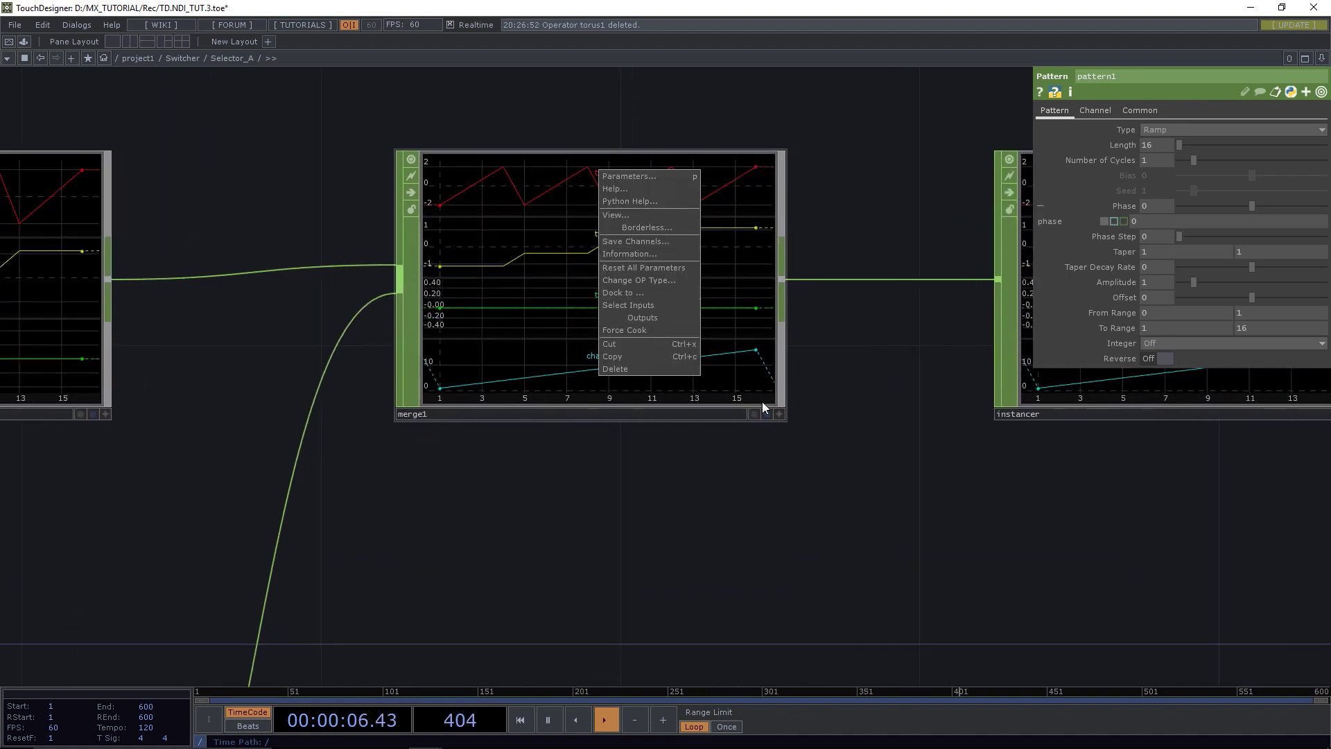
left_click(780, 411)
left_click(782, 414)
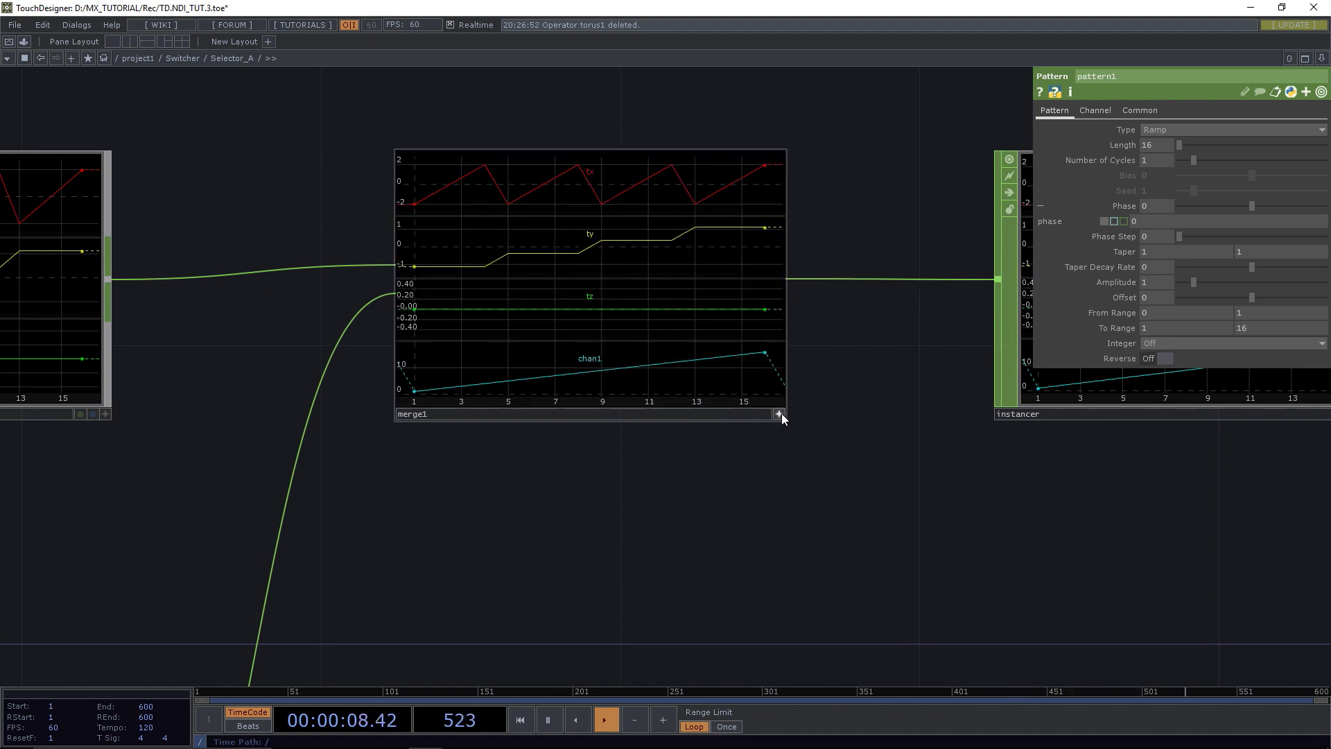
right_click(595, 293)
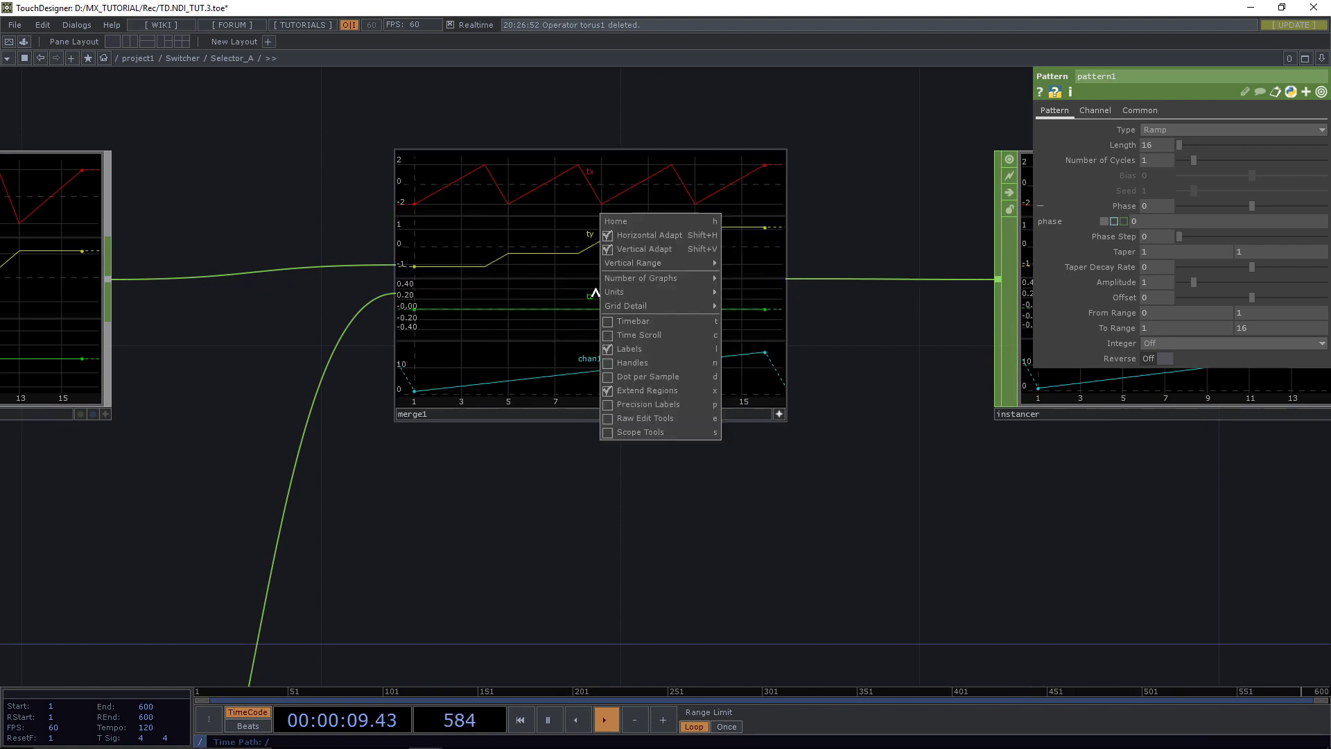
left_click(632, 376)
left_click(779, 414)
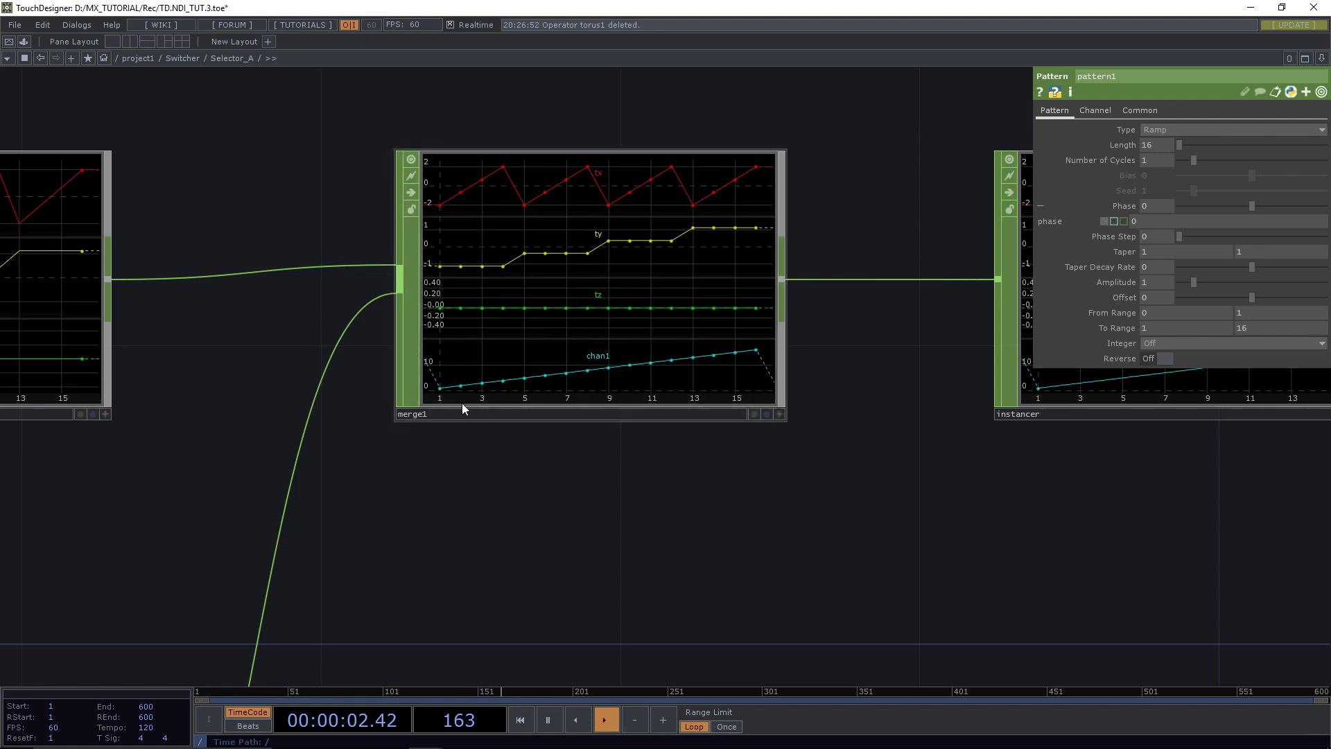
Rename pattern1's output channel to tex.
scroll(538, 511, "down", 4)
left_click_drag(555, 520, 564, 189)
left_click(532, 199)
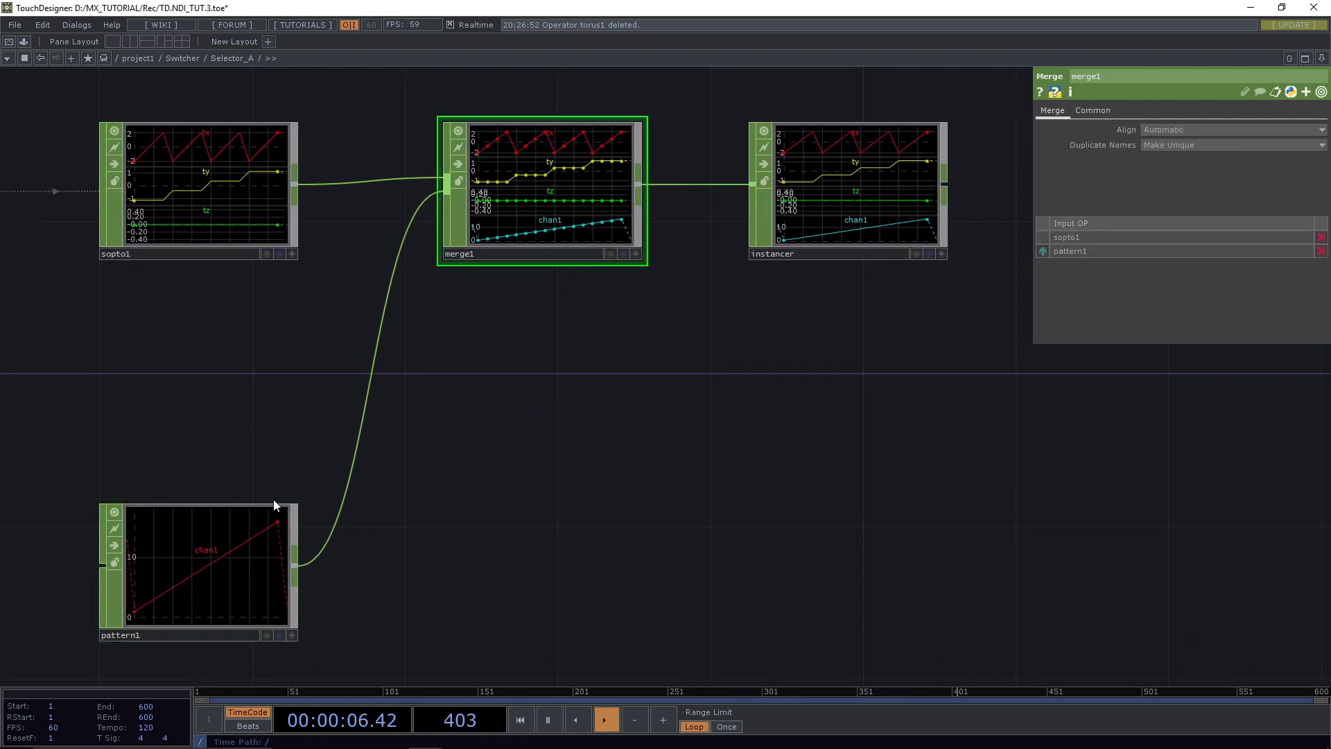
left_click(209, 568)
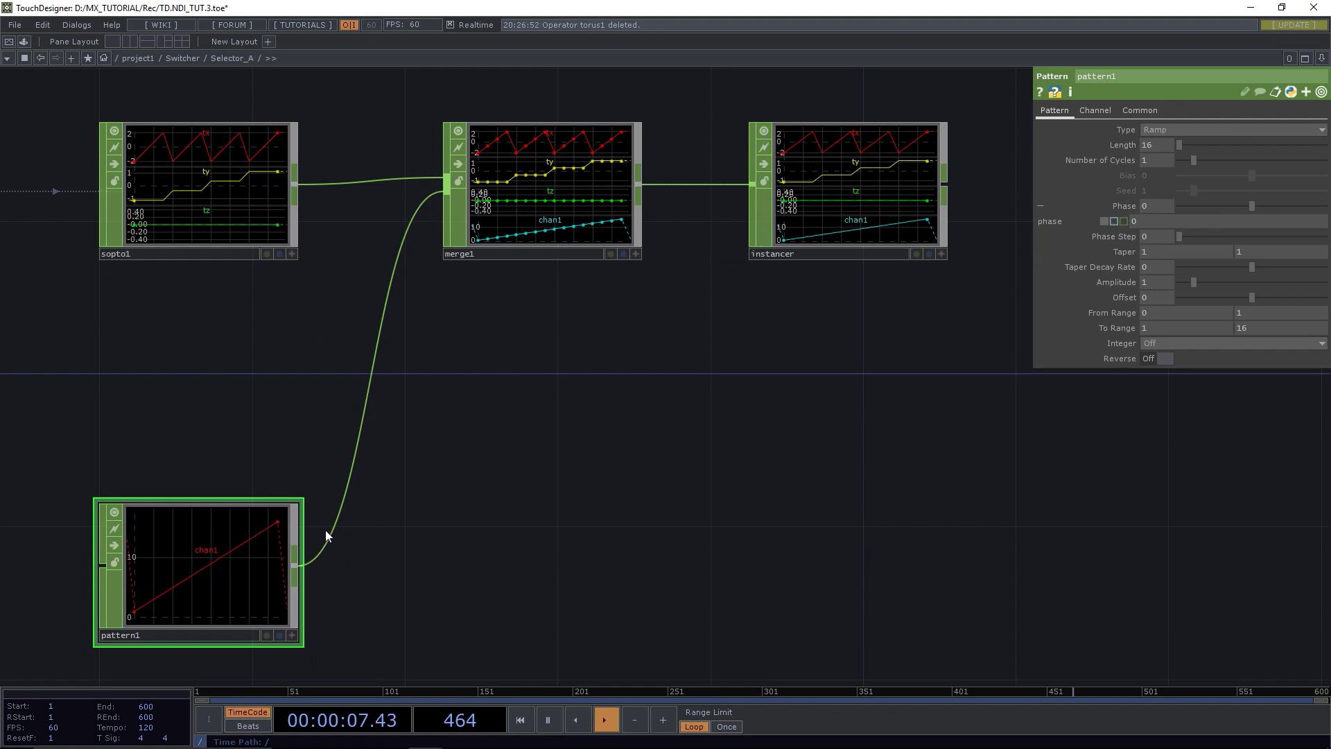
left_click(1093, 110)
left_click(1175, 132)
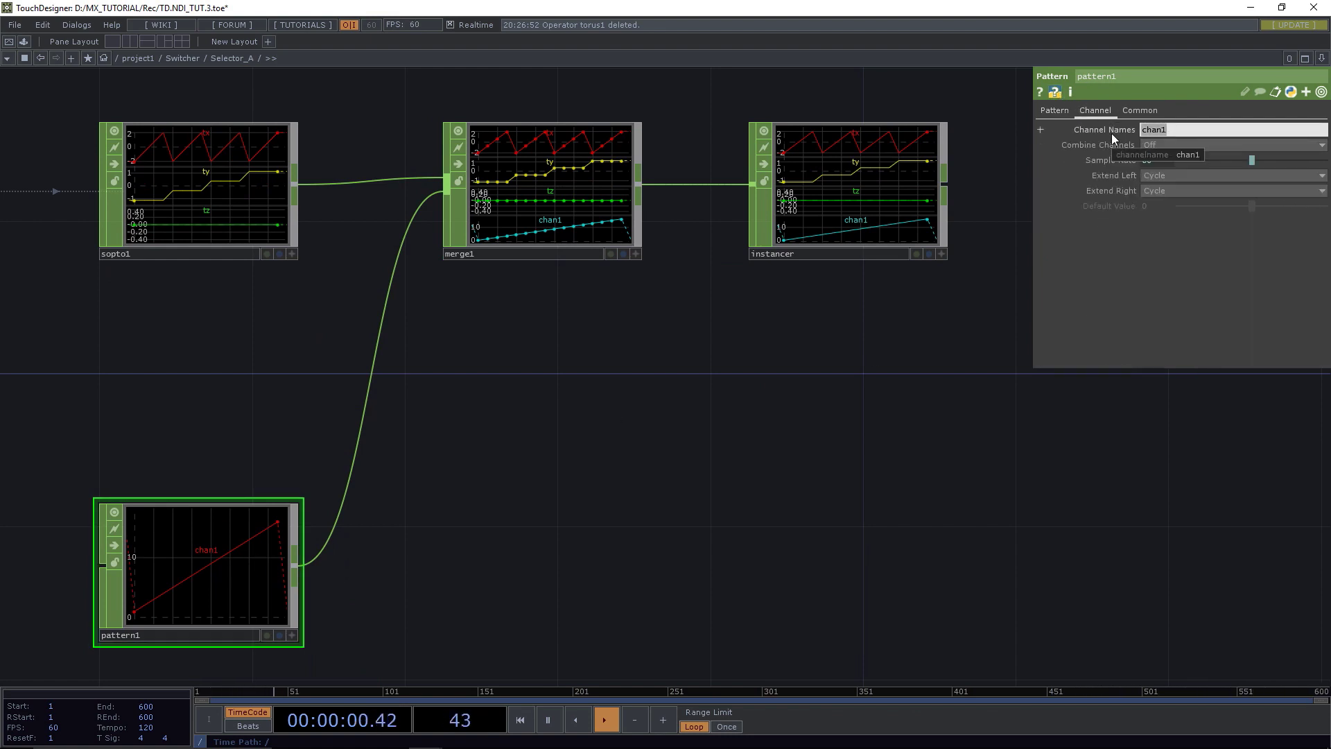
type("tex")
key("Return")
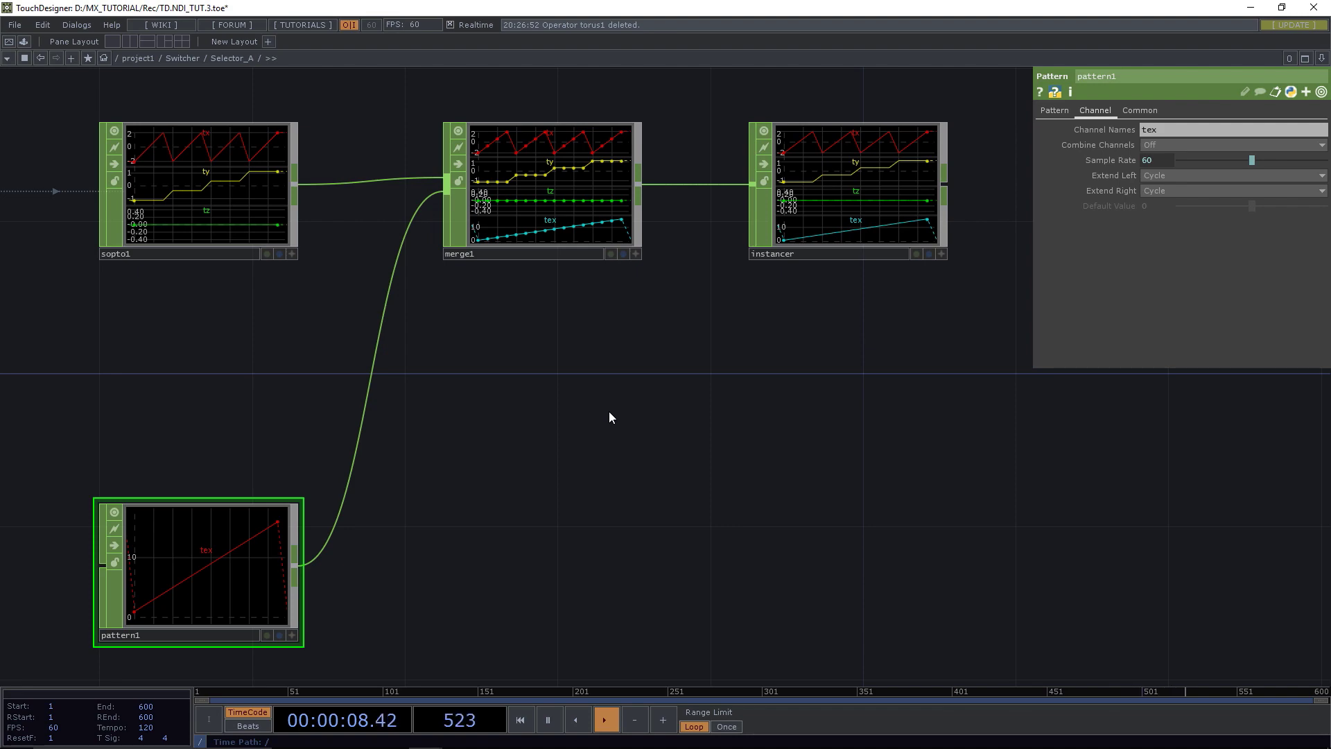
Move the whole grid-to-instancer operator chain, including pattern1, next to geo1 so instancer lines up with it.
scroll(642, 386, "down", 5)
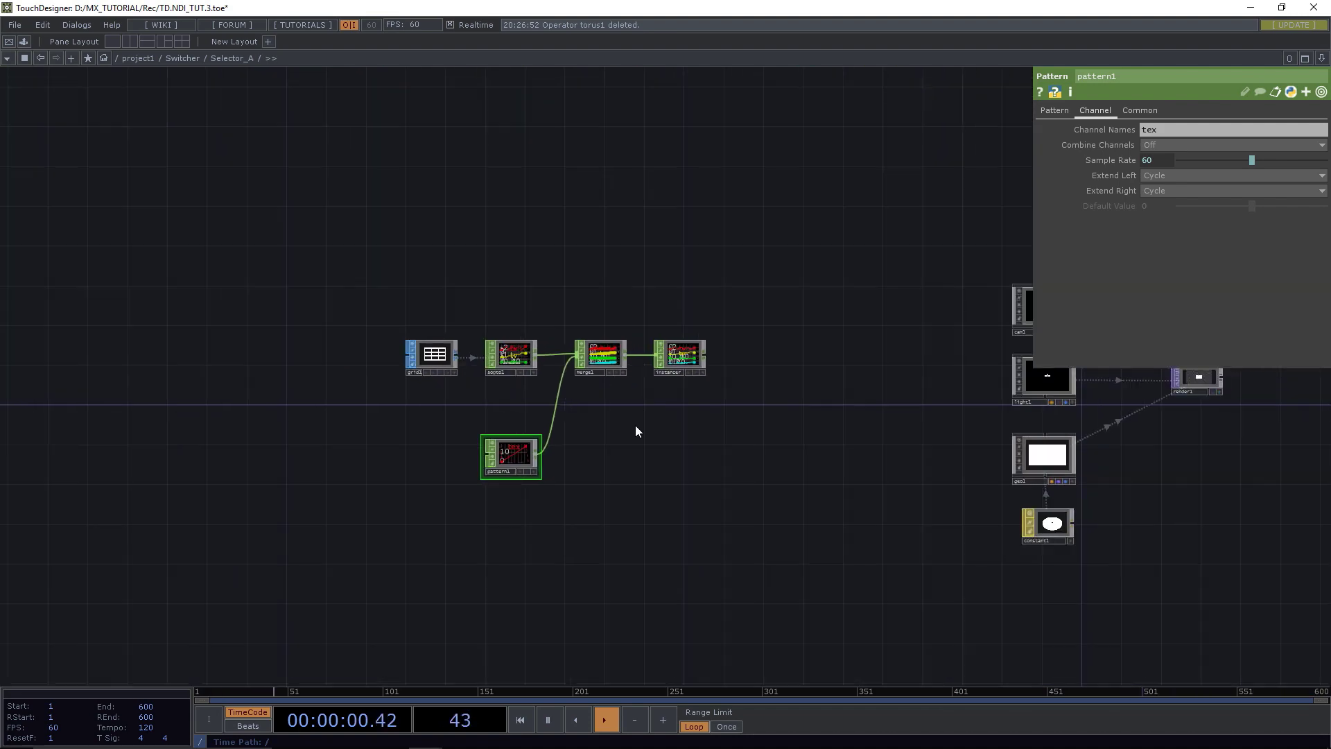
left_click_drag(635, 430, 470, 437)
right_click_drag(158, 275, 553, 401)
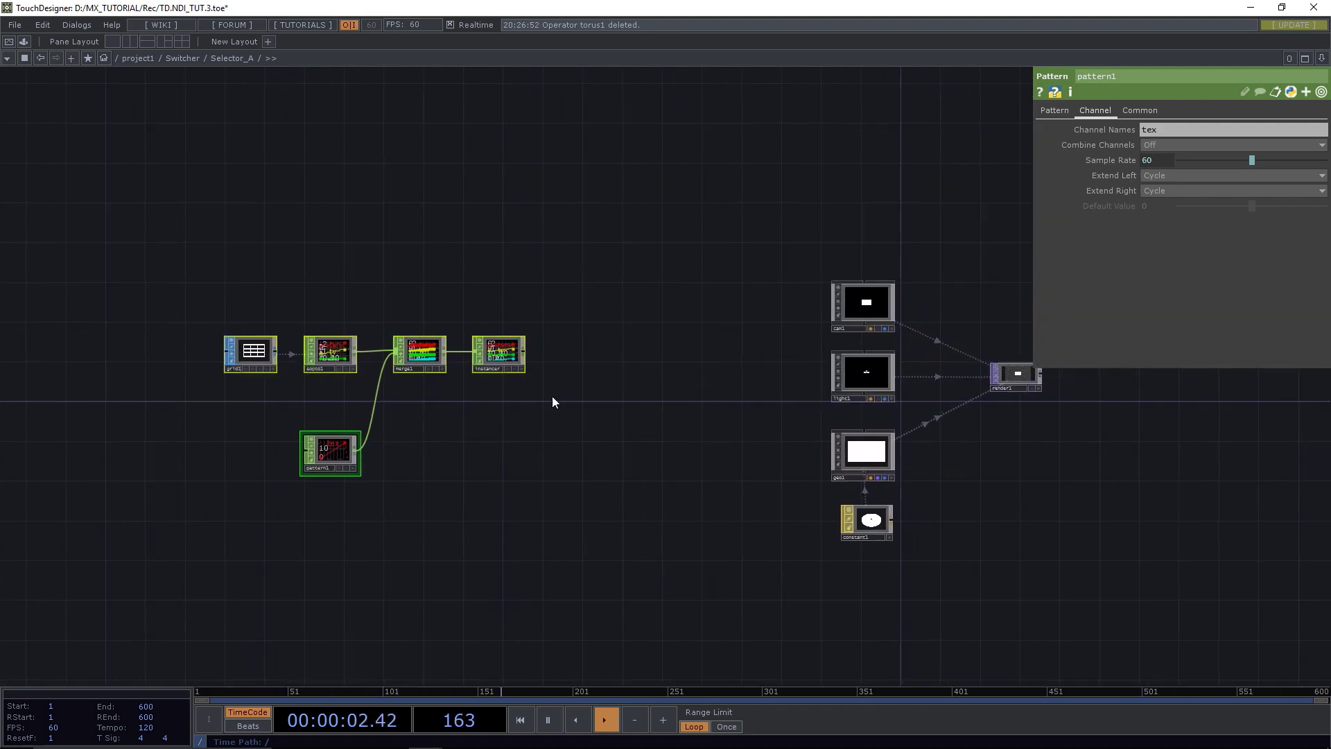
left_click_drag(513, 353, 722, 461)
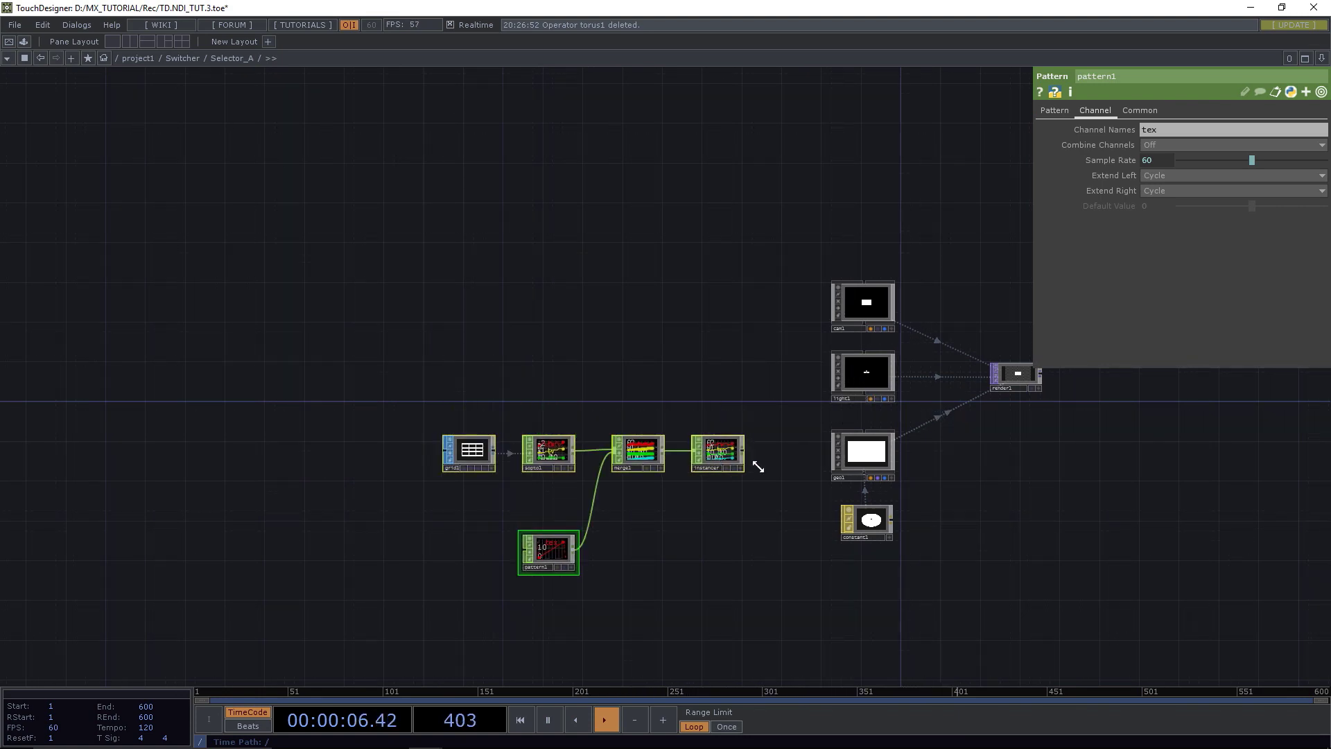
left_click(779, 459)
Turn on instancing for geo1 and assign instancer as its Instance CHOP/DAT.
left_click(863, 455)
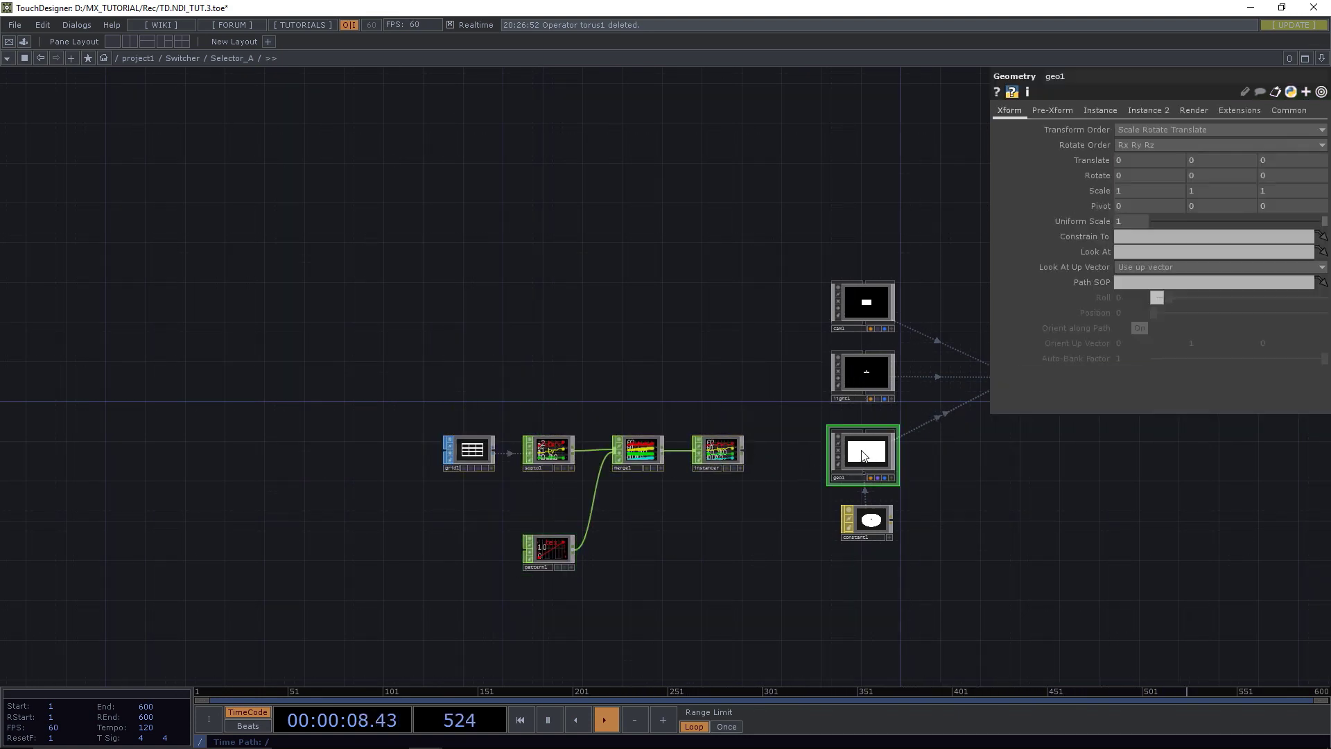
left_click(1102, 108)
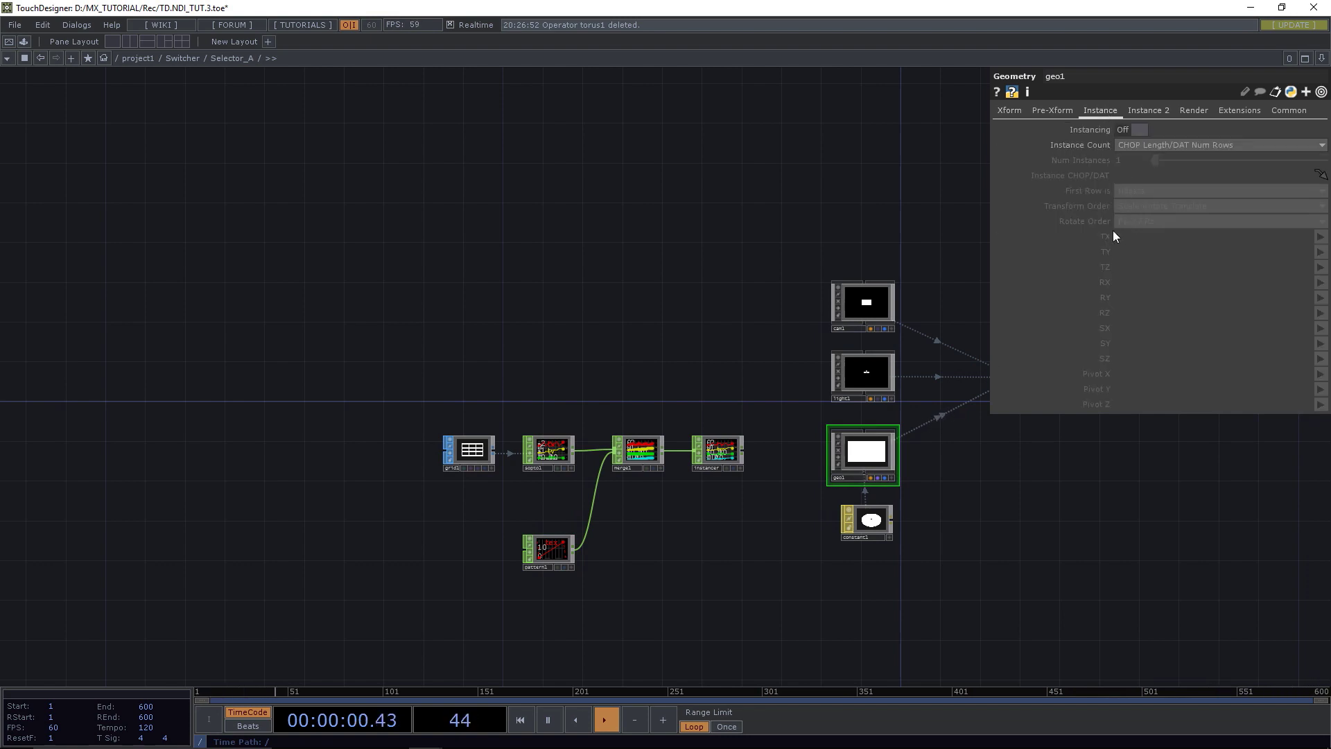
left_click(1126, 129)
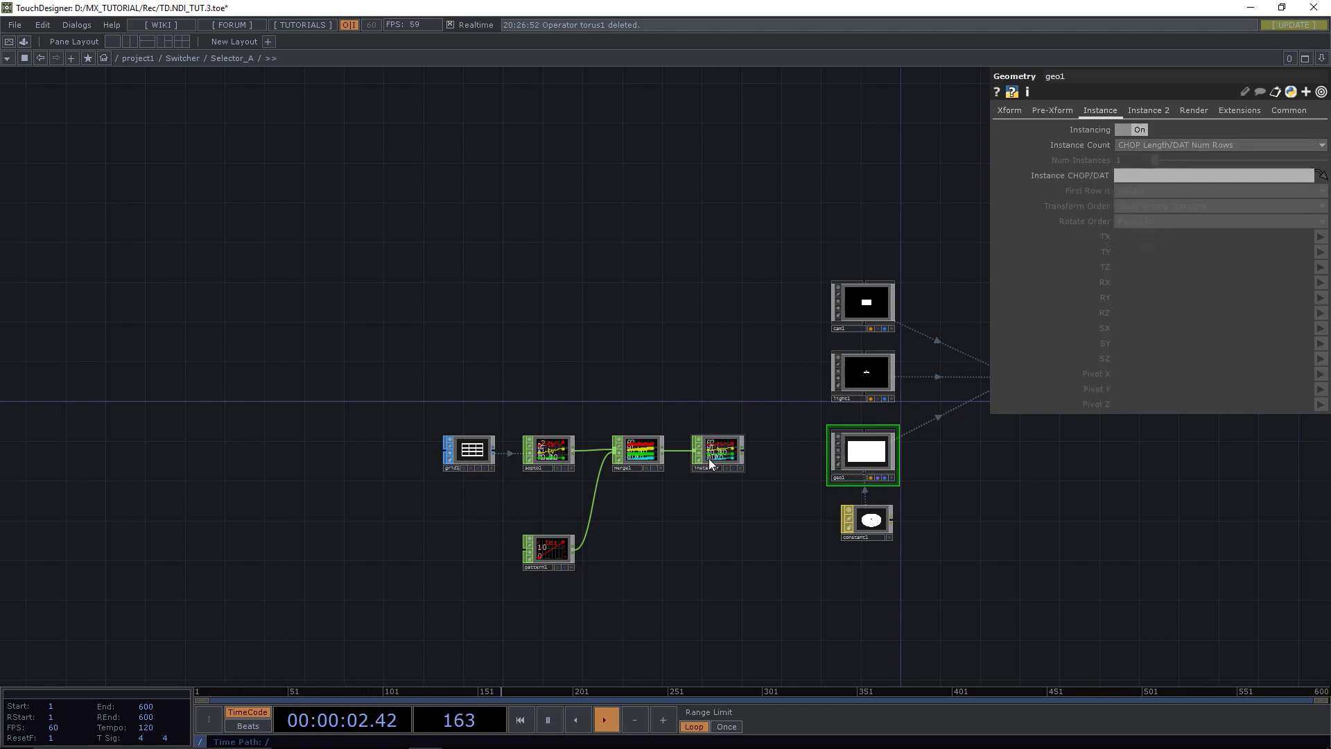
left_click_drag(709, 459, 1142, 176)
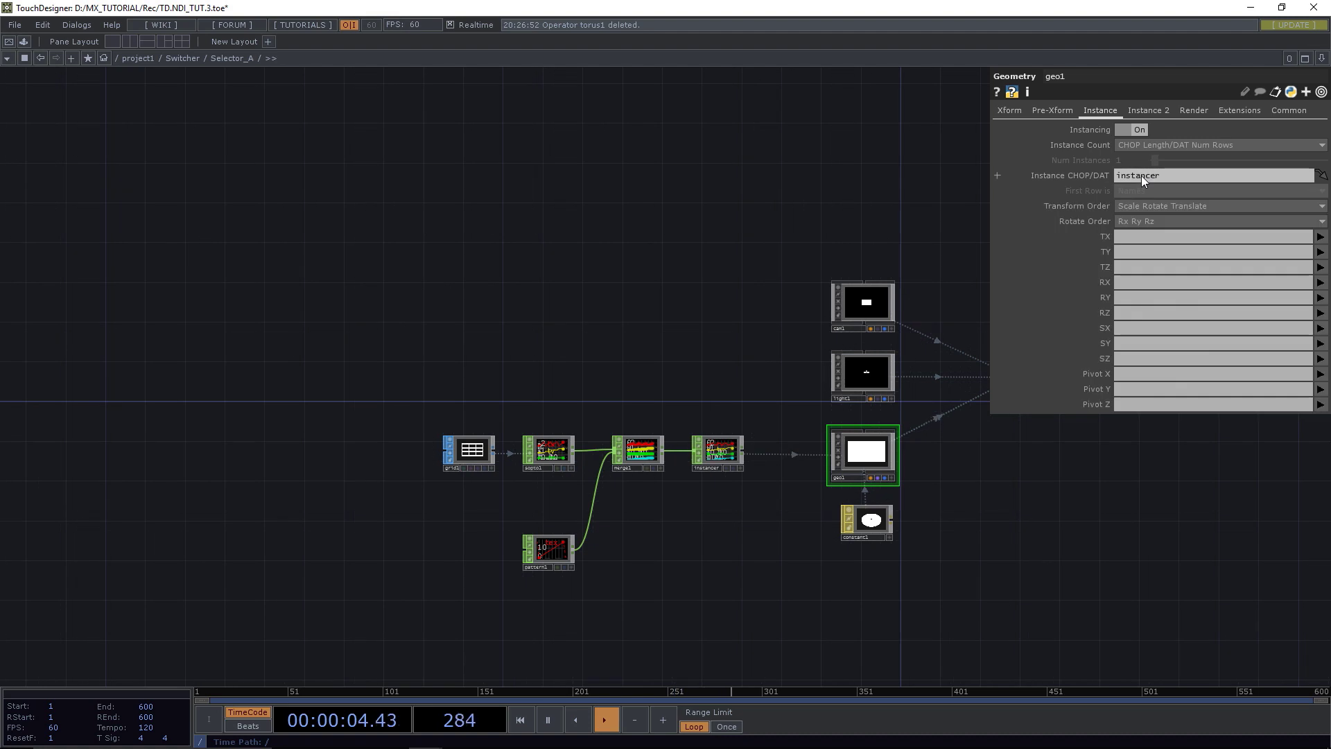
Map geo1's instance TX, TY and TZ to the tx, ty and tz channels.
left_click_drag(911, 532, 722, 515)
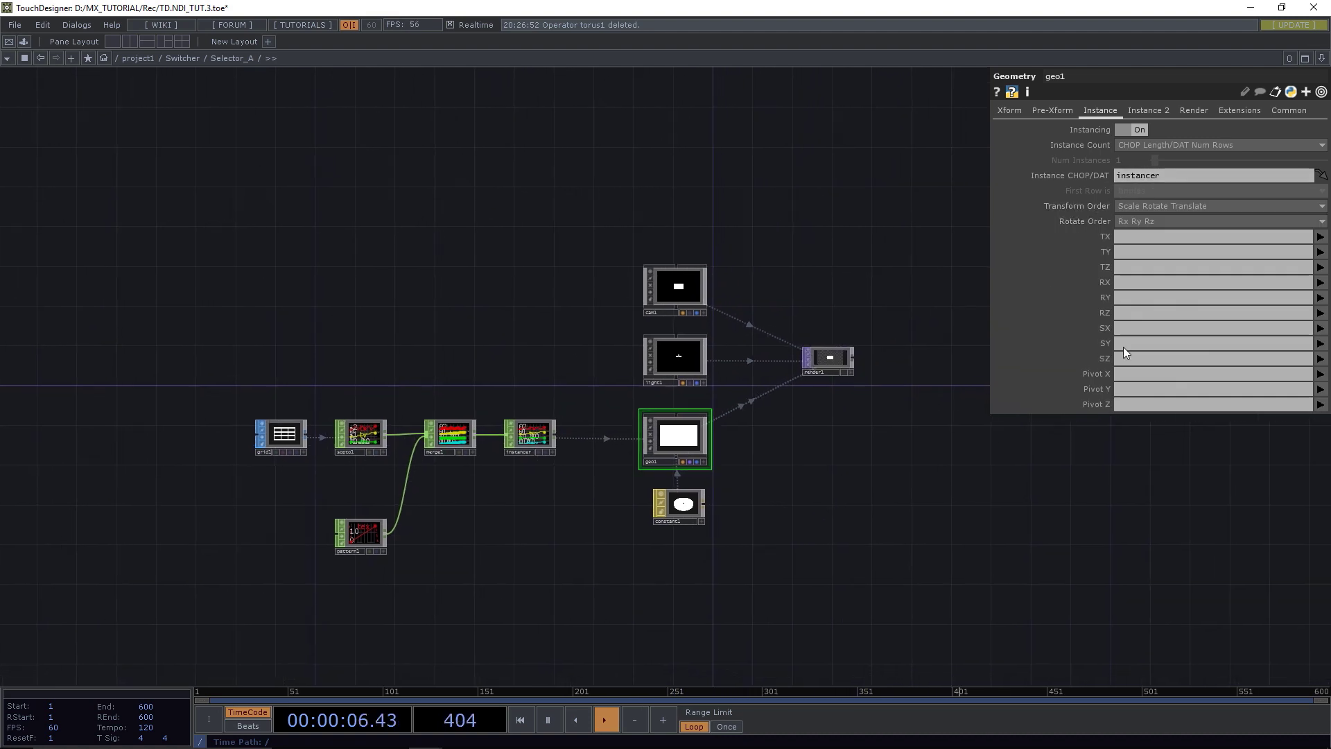
left_click(1321, 237)
left_click(1322, 252)
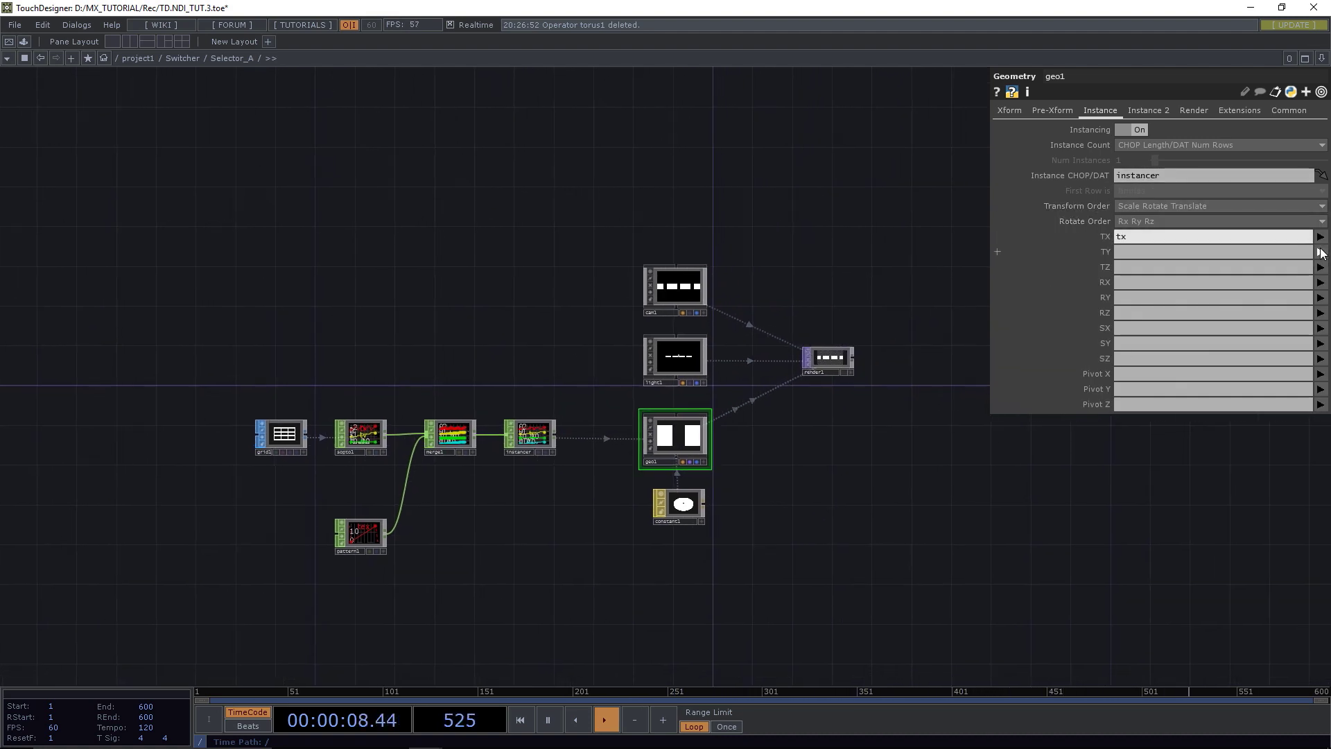
left_click(1321, 251)
left_click(1320, 278)
left_click(1321, 267)
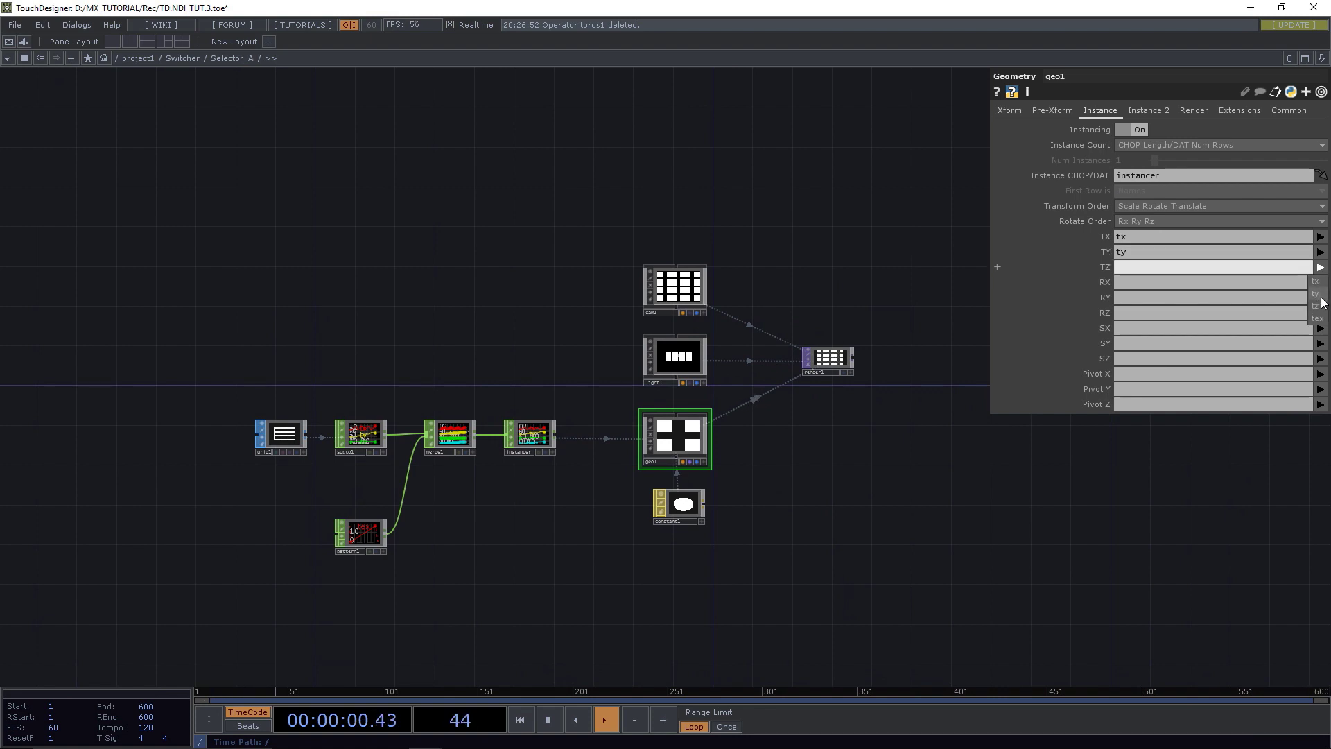
left_click(1320, 306)
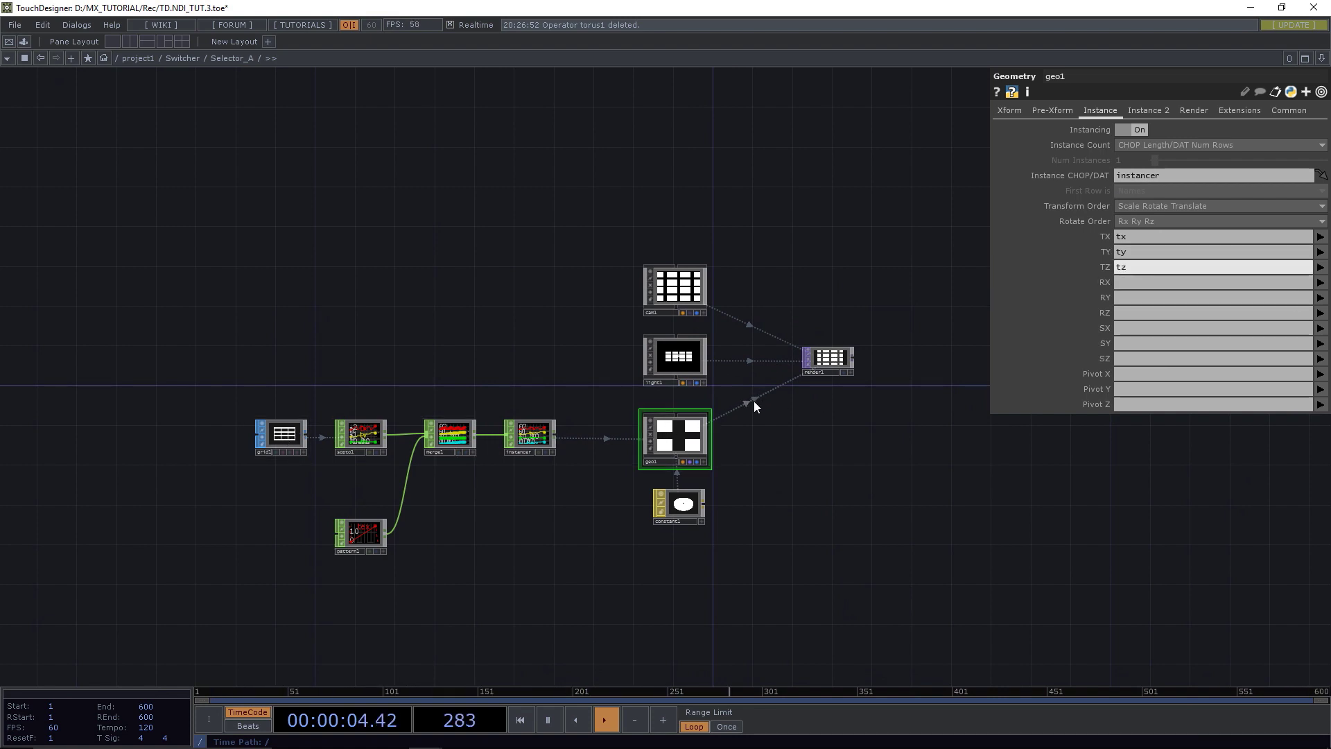
Set cam1's Z translate to 6.4 so the full grid of rectangles fits in the render.
scroll(831, 358, "up", 6)
scroll(831, 357, "down", 5)
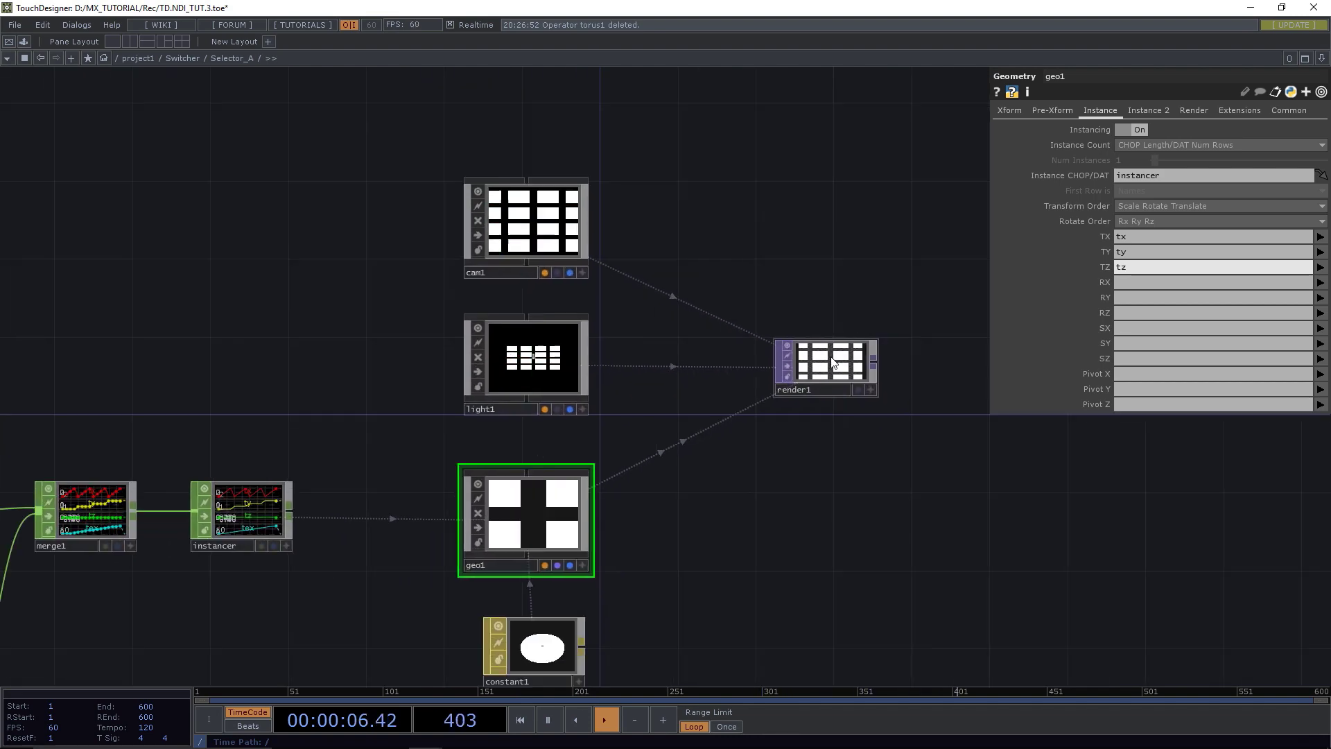
scroll(830, 357, "down", 3)
scroll(828, 359, "up", 3)
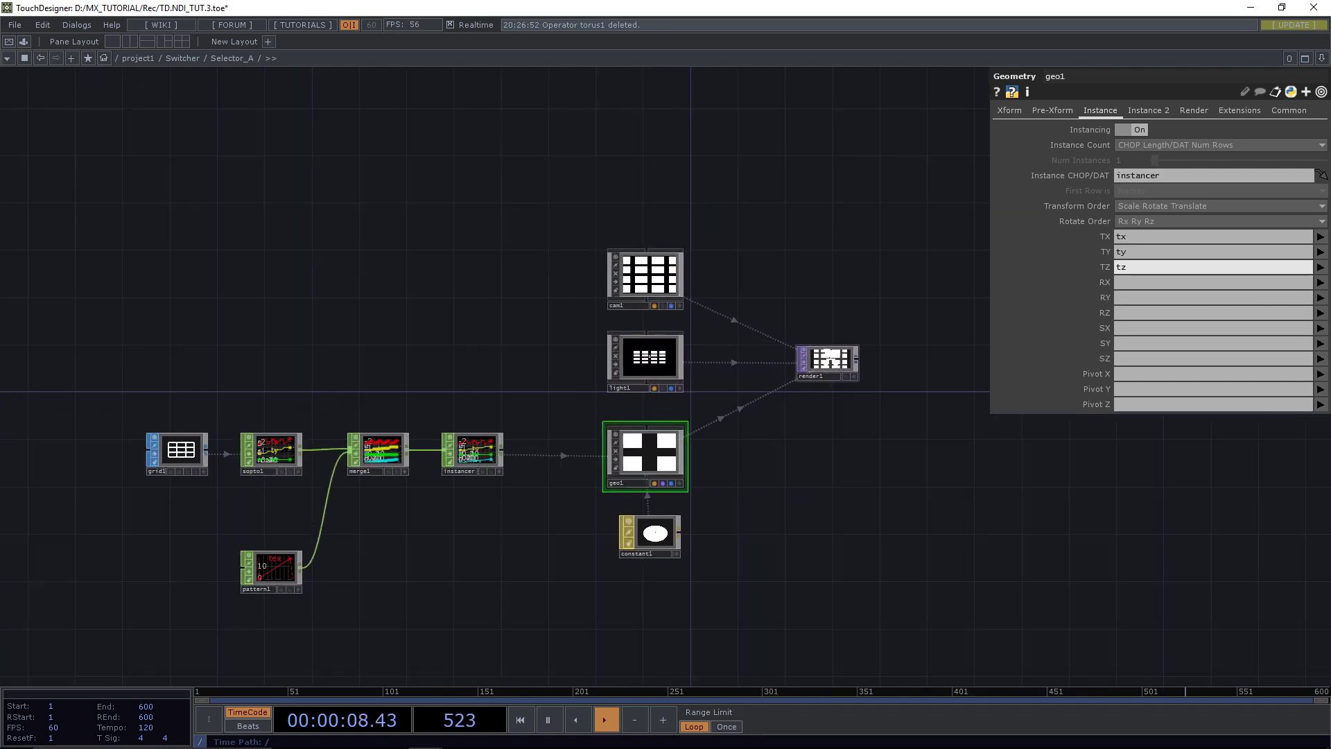
left_click(624, 270)
middle_click_drag(1279, 160, 1286, 147)
scroll(992, 283, "up", 6)
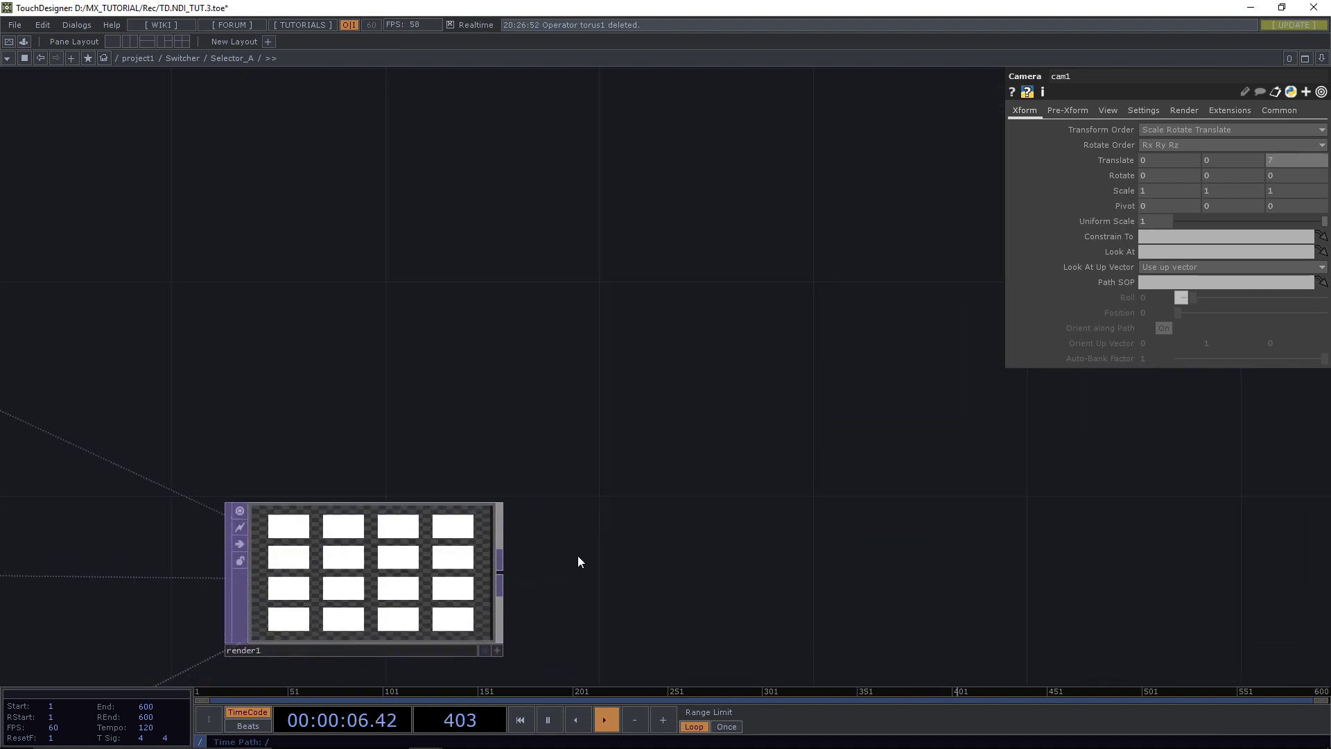
left_click_drag(579, 557, 790, 433)
scroll(597, 474, "up", 3)
mouse_move(1278, 160)
middle_mouse_down()
mouse_move(1274, 138)
mouse_move(1276, 166)
middle_mouse_up()
scroll(951, 350, "down", 5)
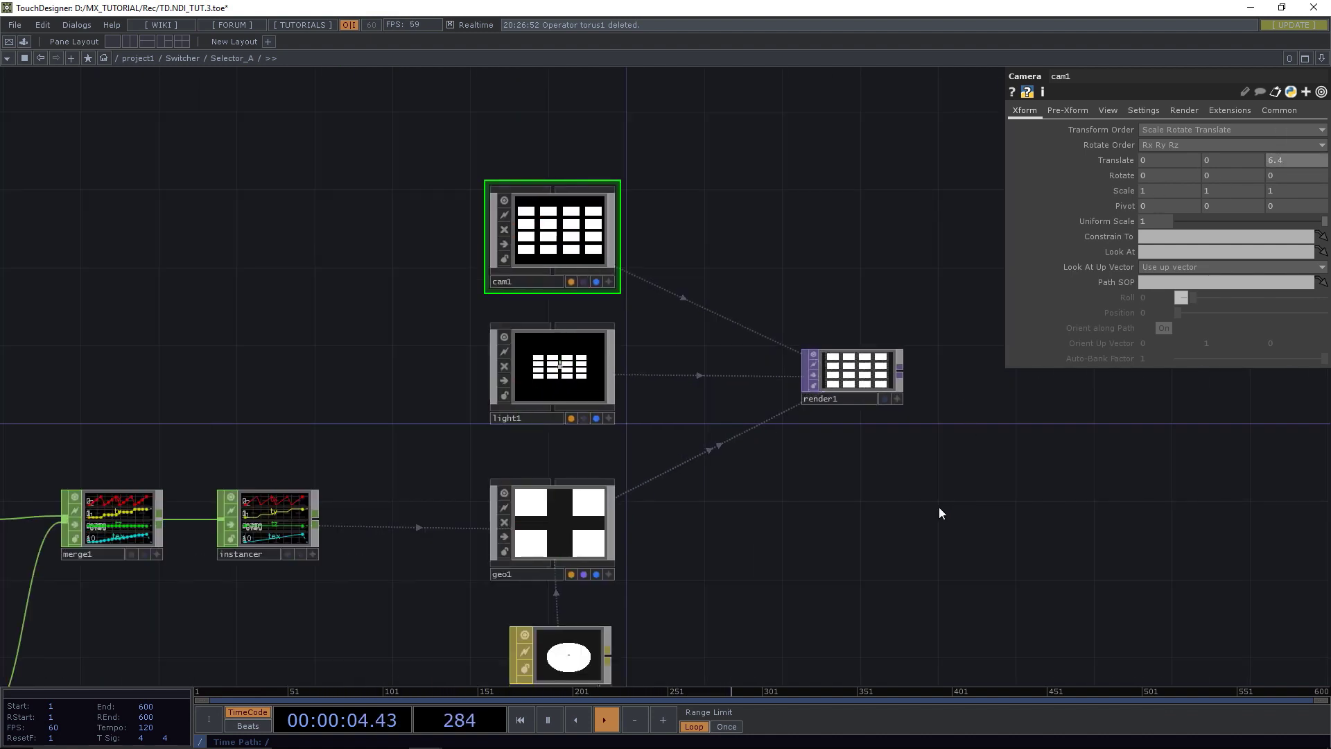
Set geo1's instance Texture Index to the tex channel.
left_click_drag(941, 513, 913, 401)
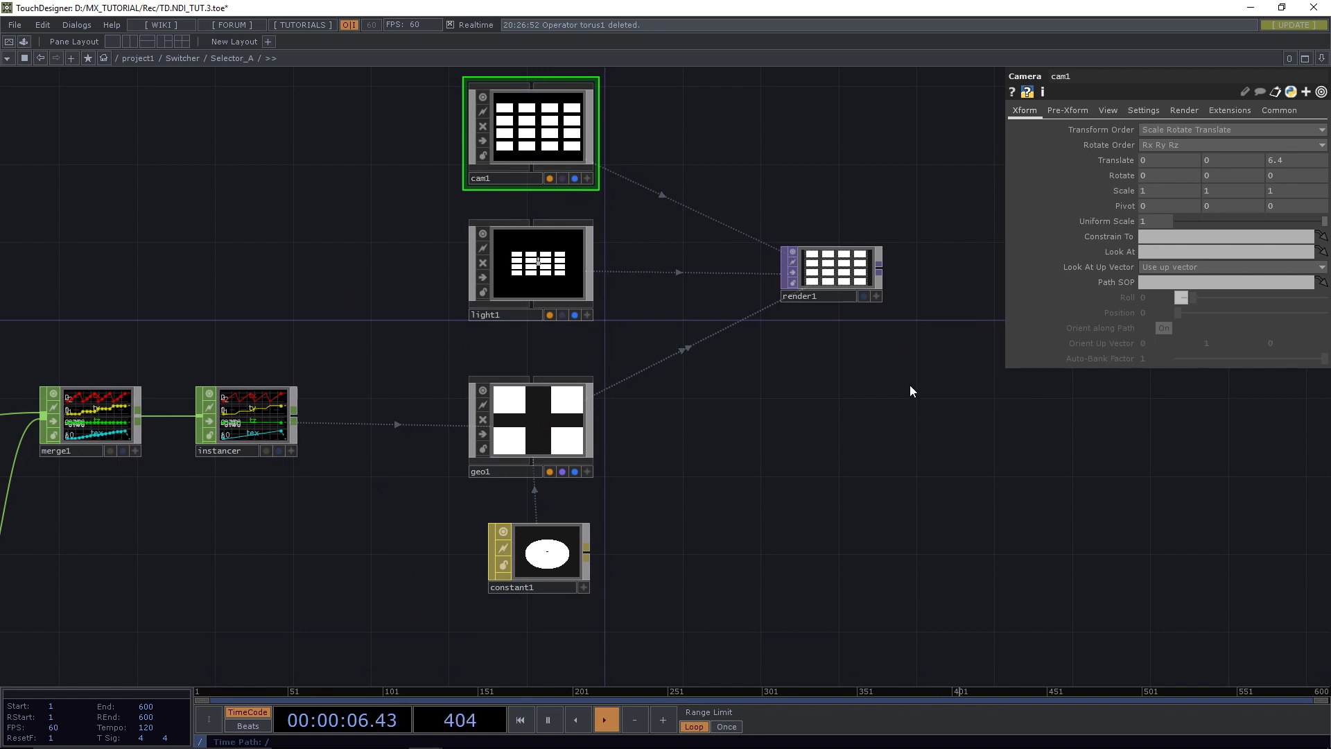
scroll(848, 471, "down", 1)
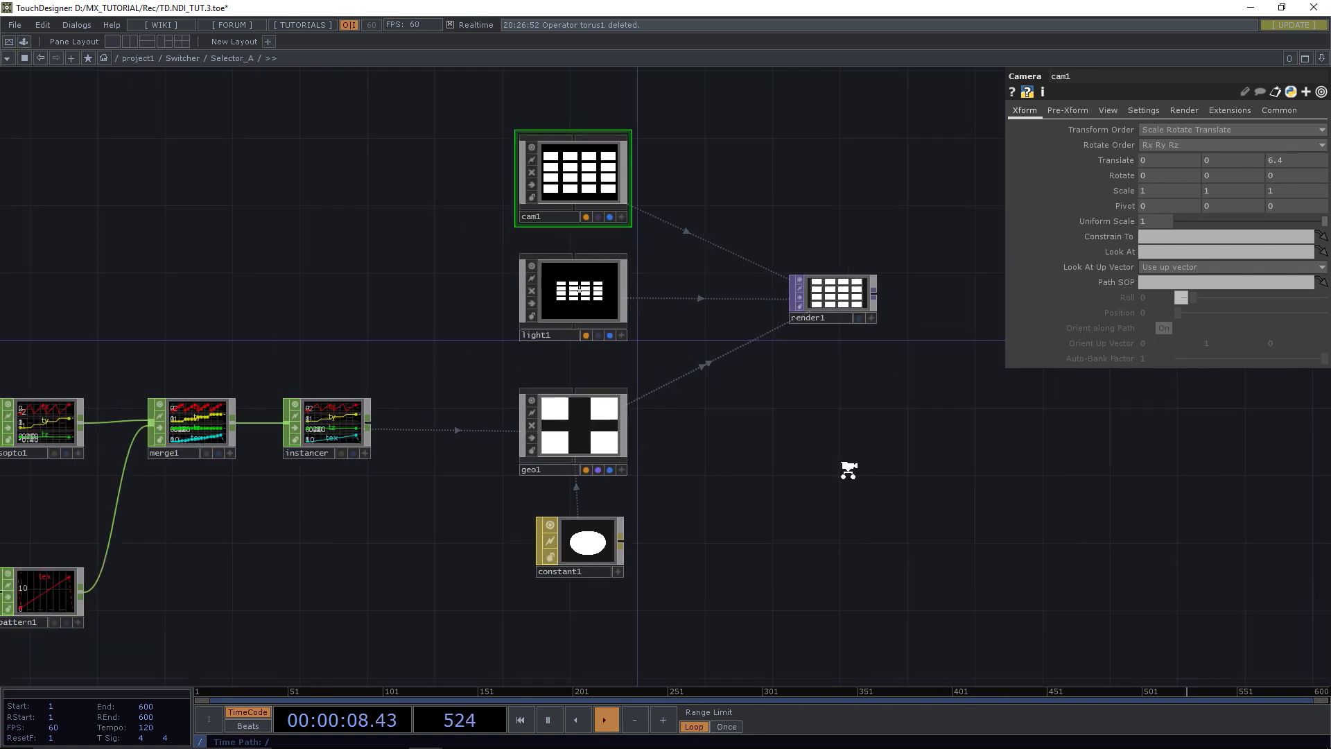
scroll(849, 470, "down", 3)
left_click_drag(847, 464, 791, 423)
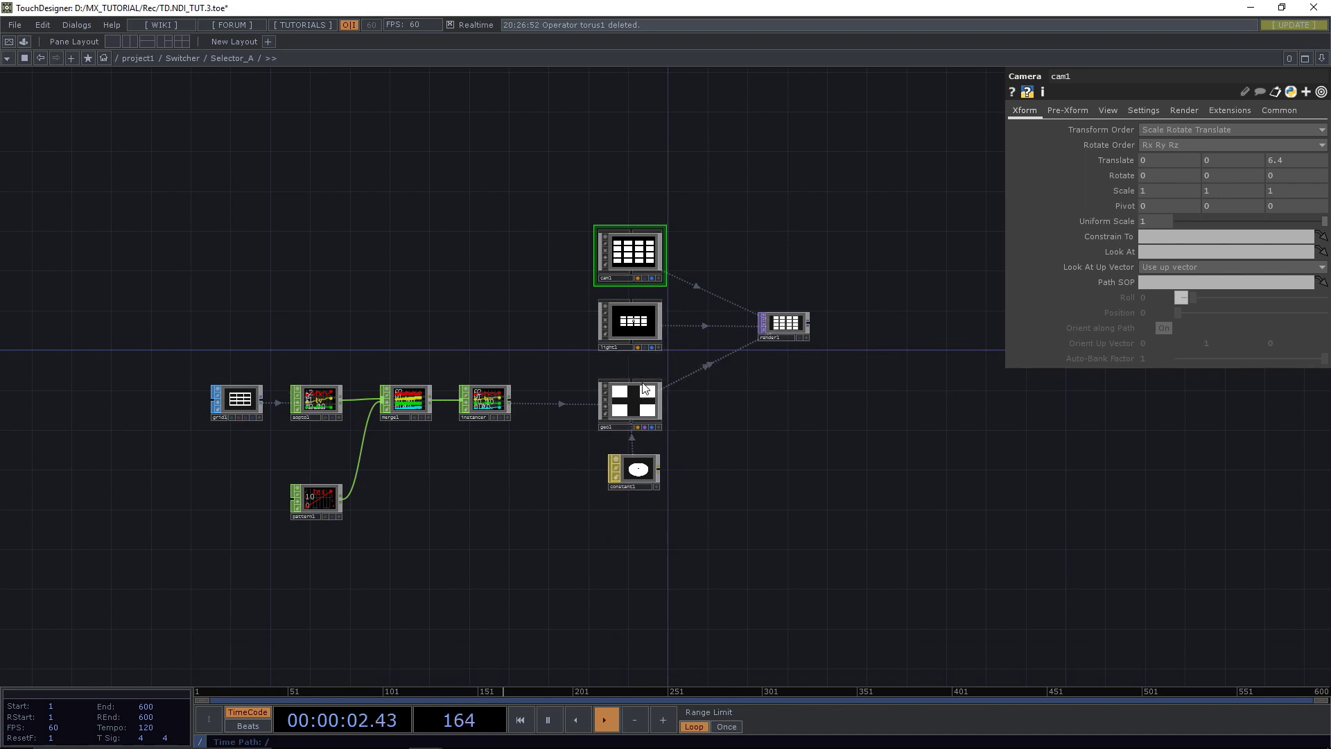
left_click(632, 405)
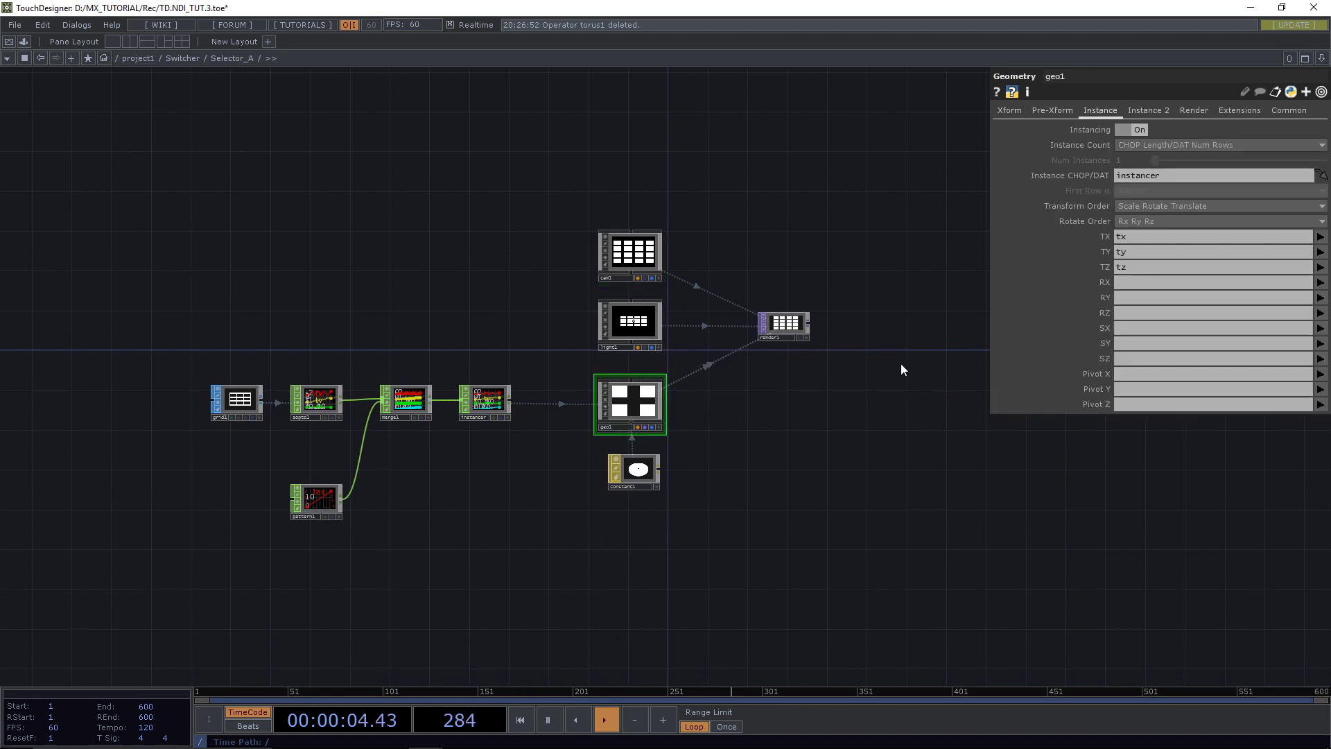
left_click(1144, 110)
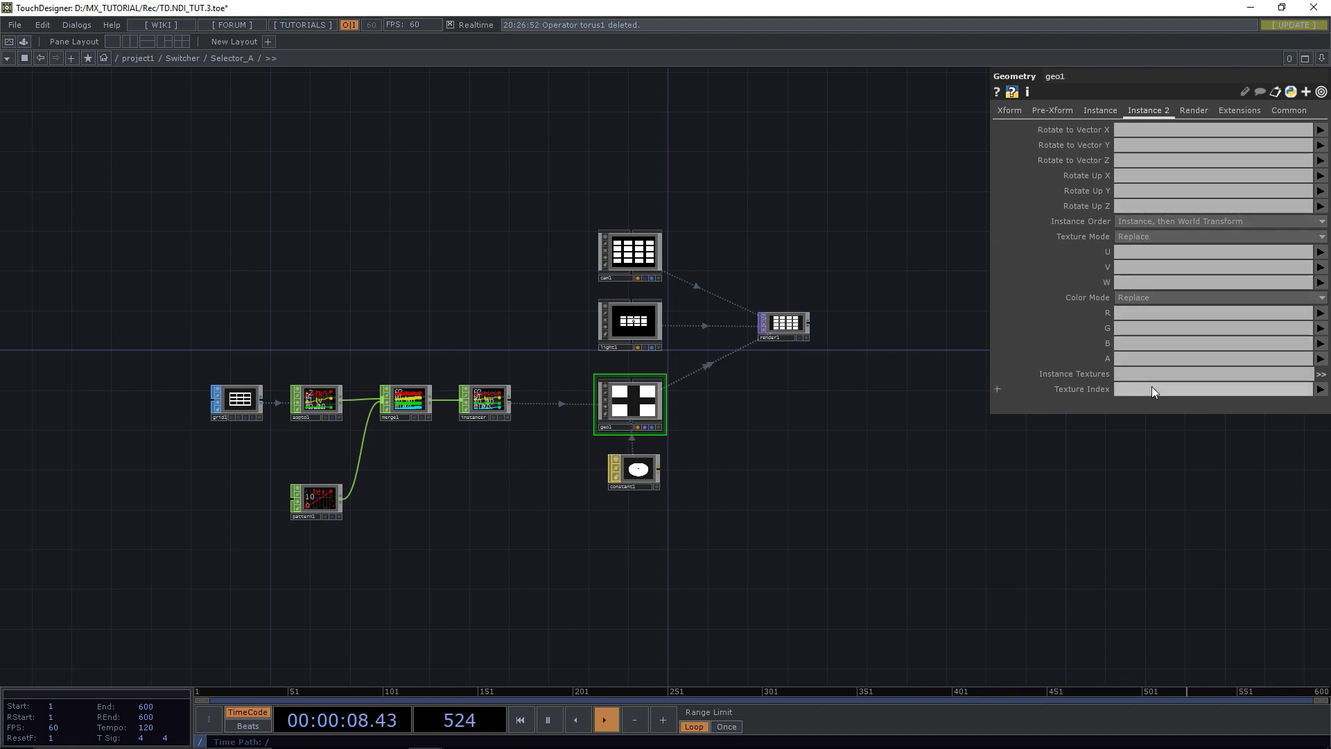
left_click(1321, 390)
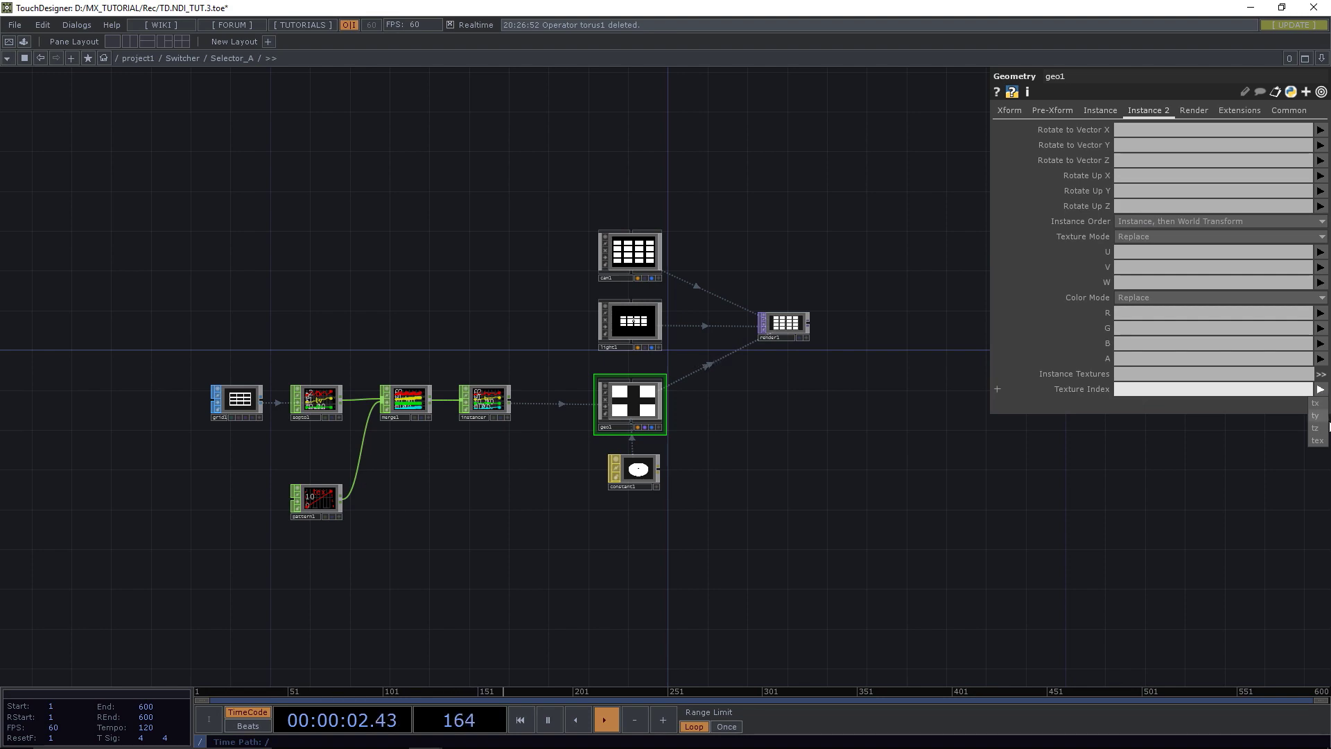
left_click(1319, 441)
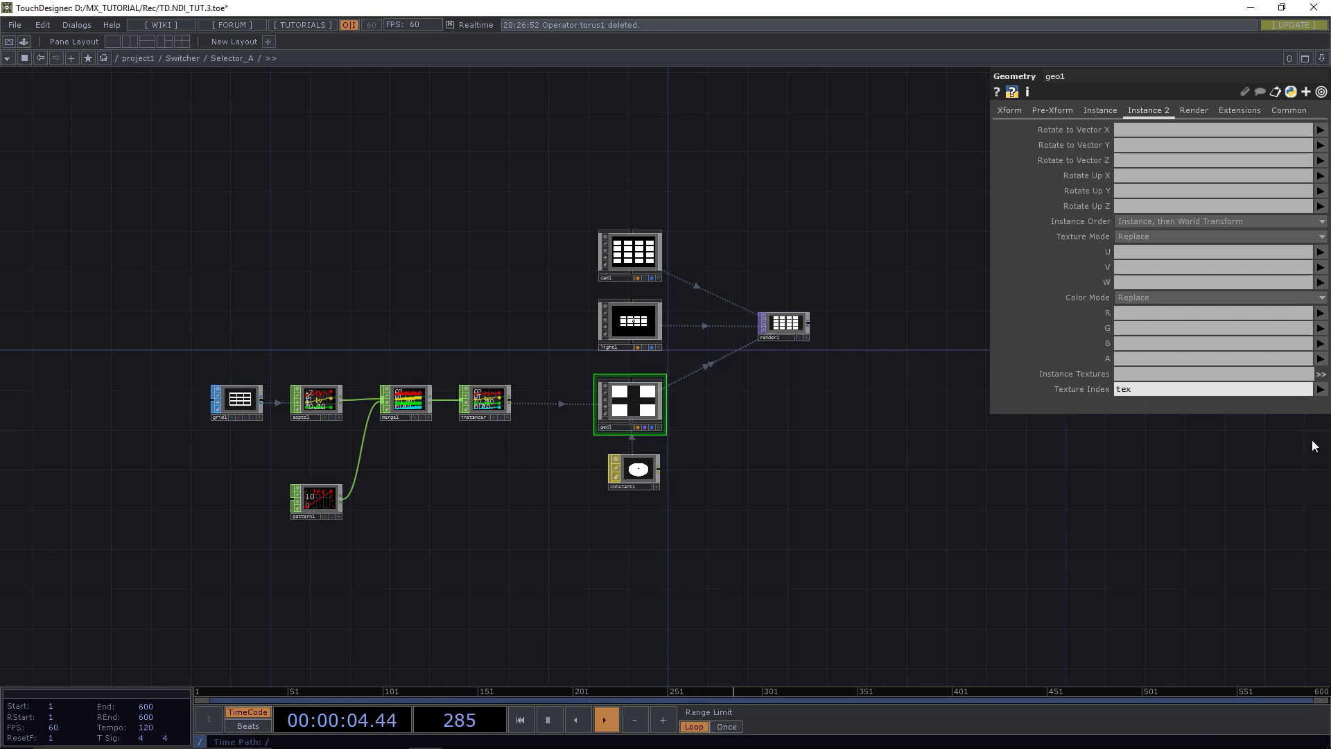
Examine the instanced rectangles in render1's output up close.
scroll(867, 291, "up", 8)
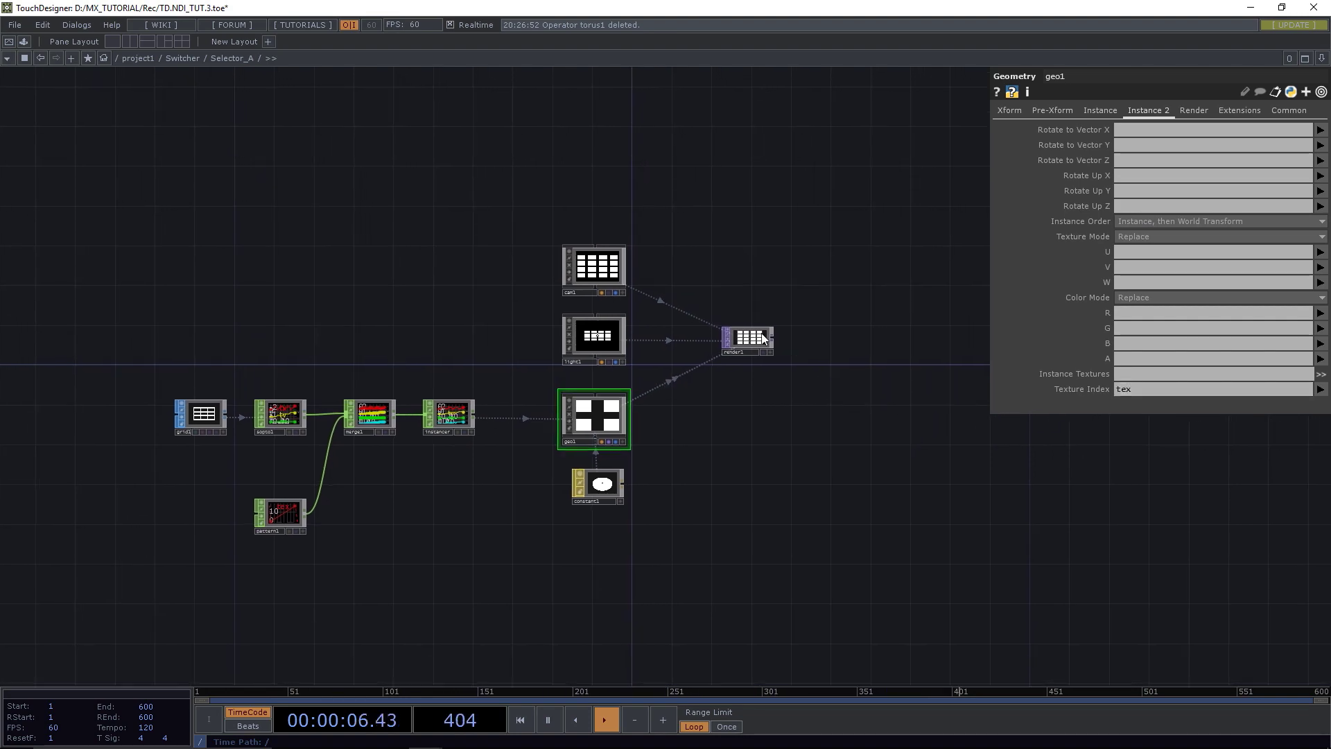
left_click_drag(859, 262, 604, 219)
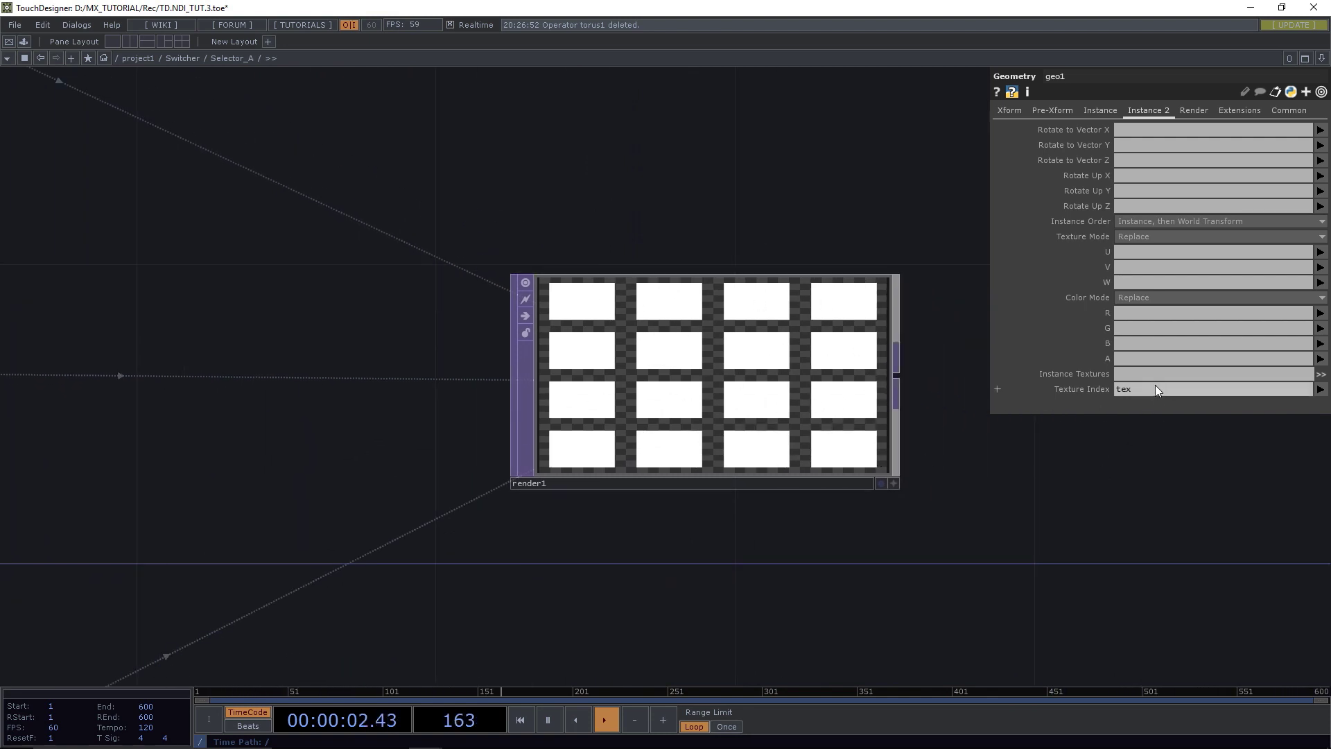
scroll(1093, 448, "down", 4)
scroll(991, 430, "down", 1)
left_click_drag(1105, 507, 764, 347)
scroll(990, 430, "down", 3)
scroll(801, 374, "down", 3)
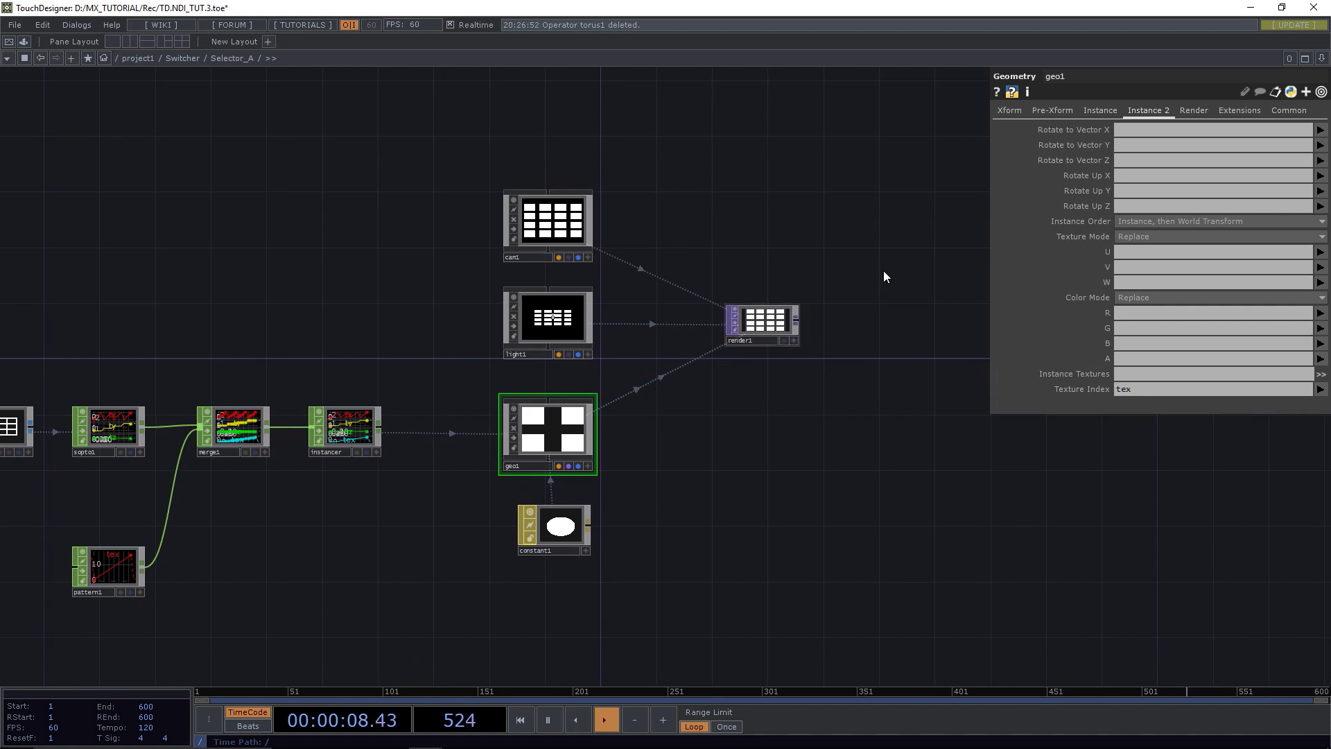
Split the network pane side by side and navigate the second pane up to the source containers in project1.
left_click(1321, 58)
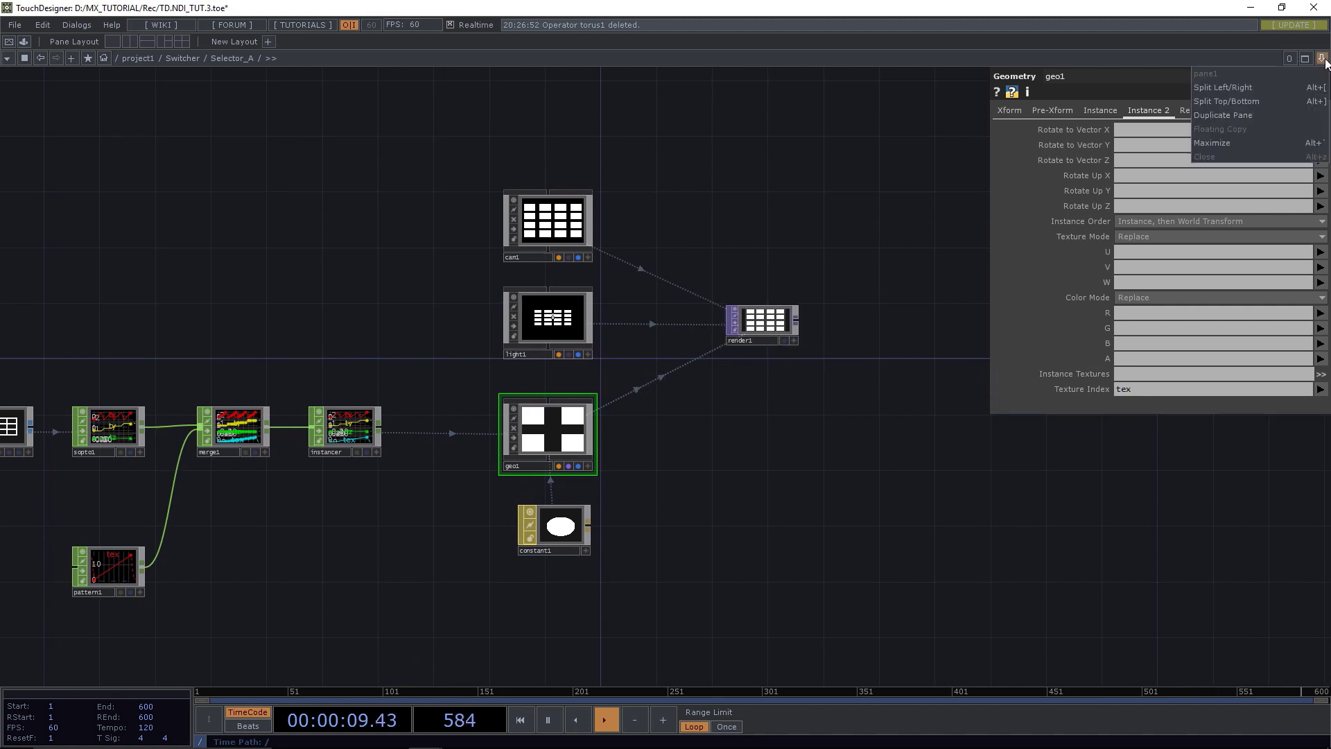
left_click(1206, 87)
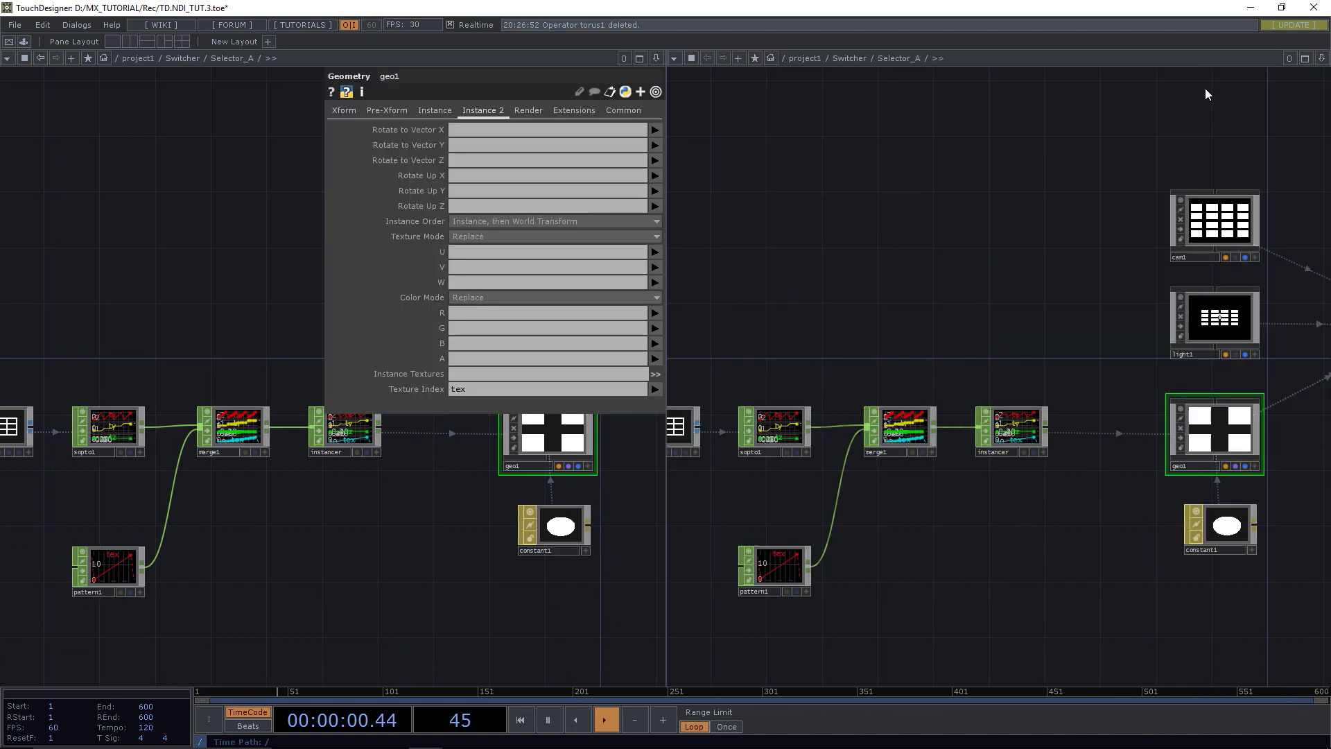
left_click(861, 58)
scroll(1107, 199, "down", 2)
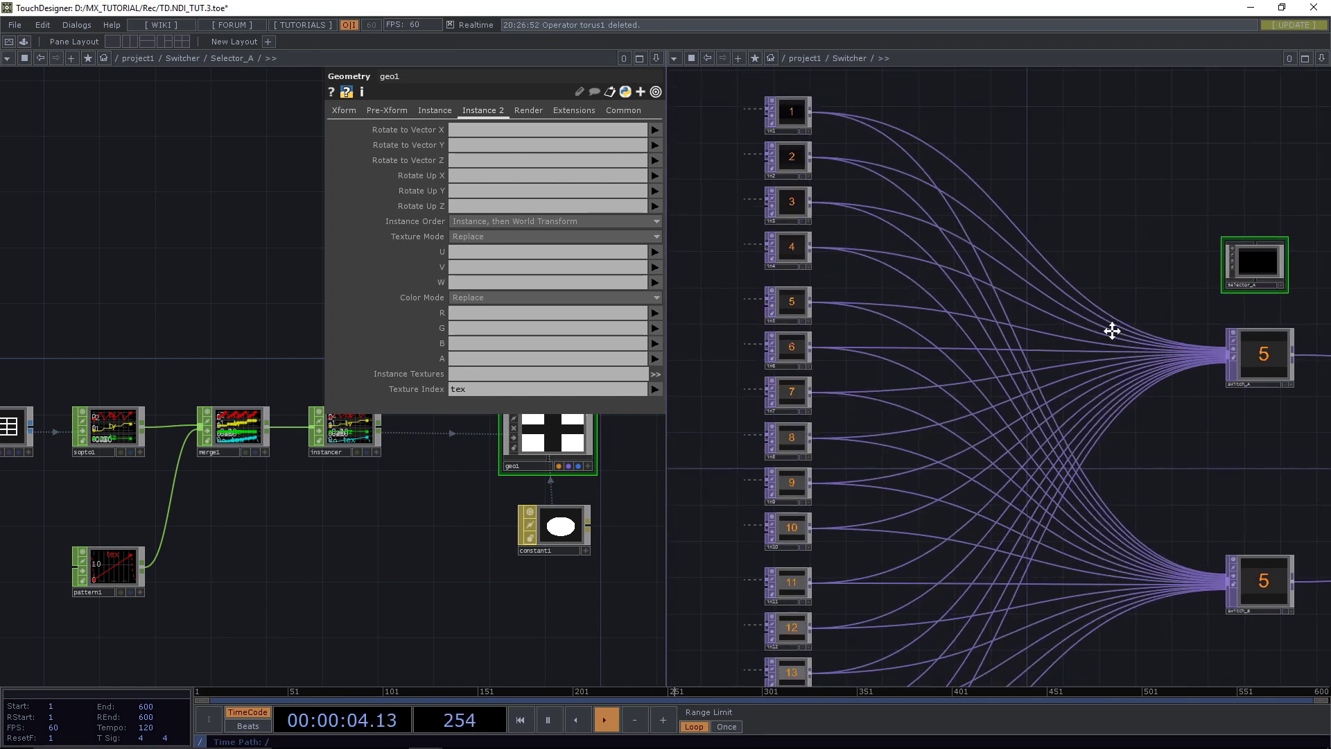
scroll(862, 291, "up", 6)
scroll(831, 281, "down", 6)
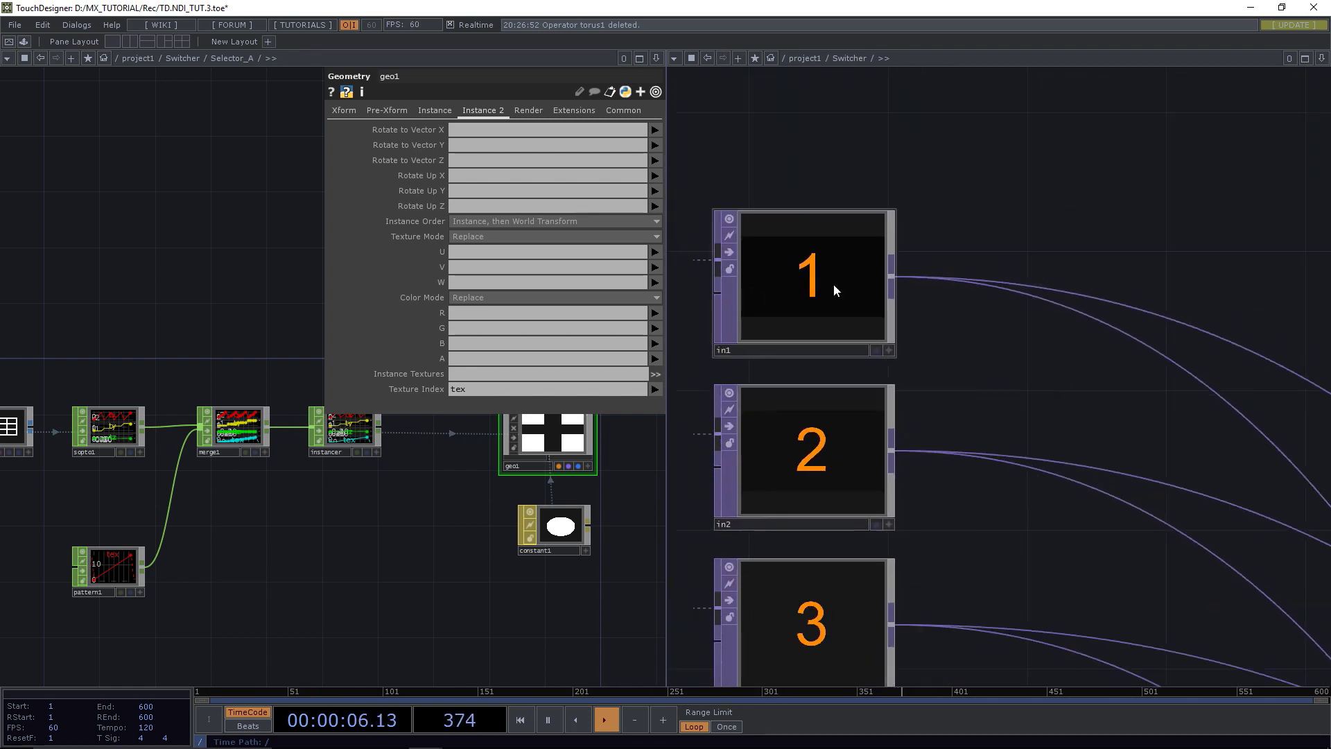
left_click_drag(894, 186, 1142, 202)
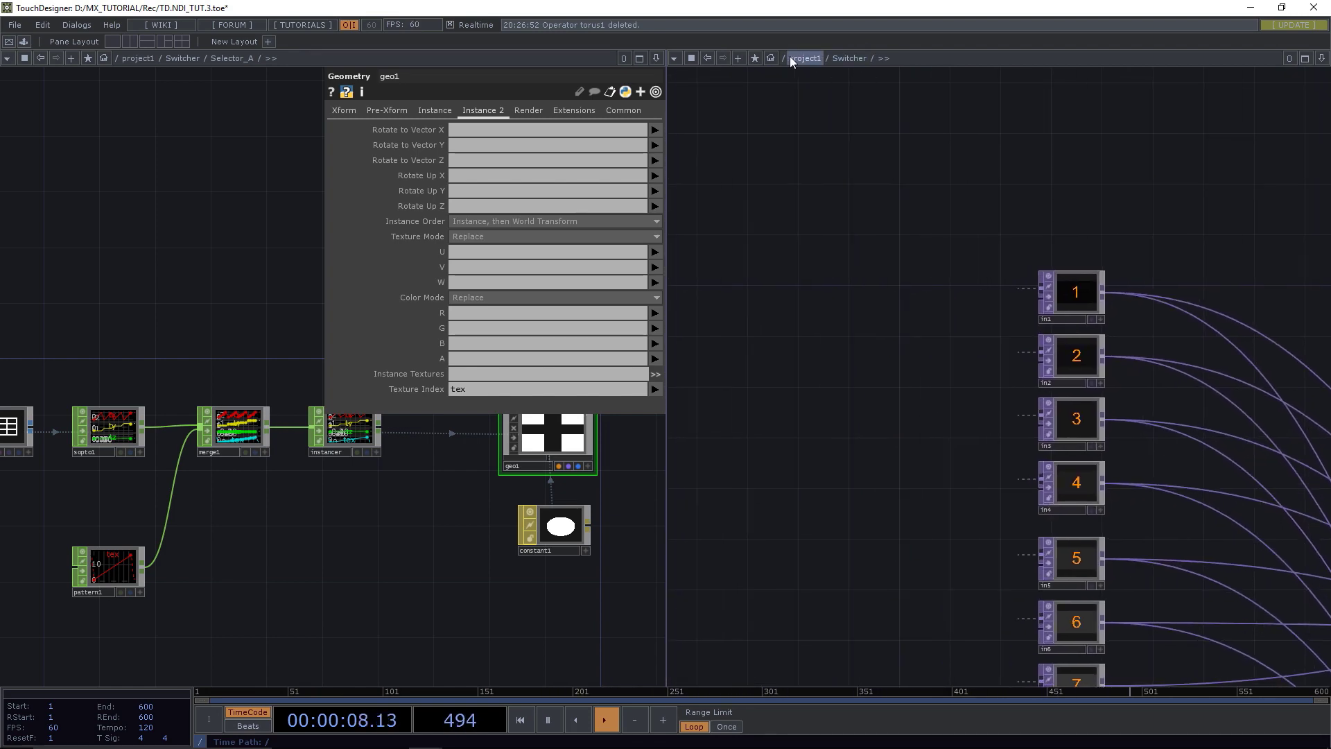
left_click(792, 58)
scroll(1001, 156, "down", 3)
scroll(1016, 298, "up", 10)
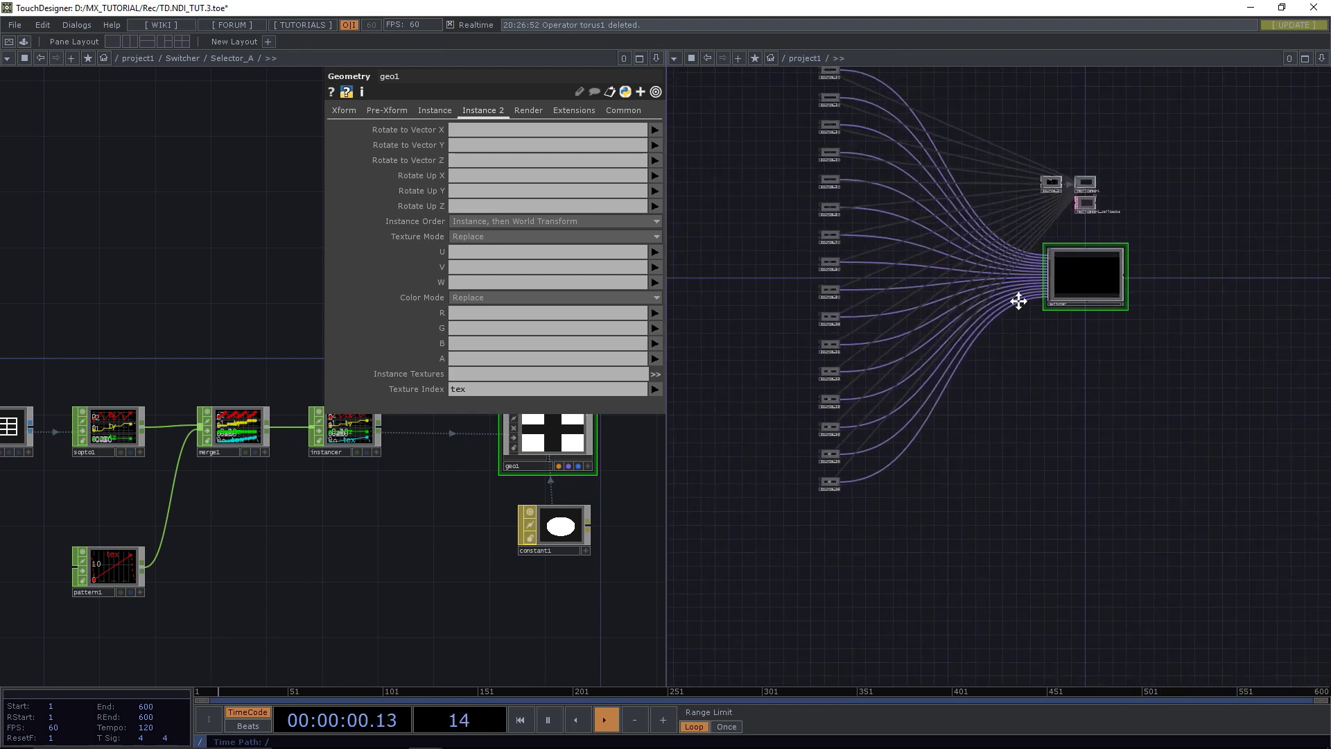
scroll(889, 326, "down", 4)
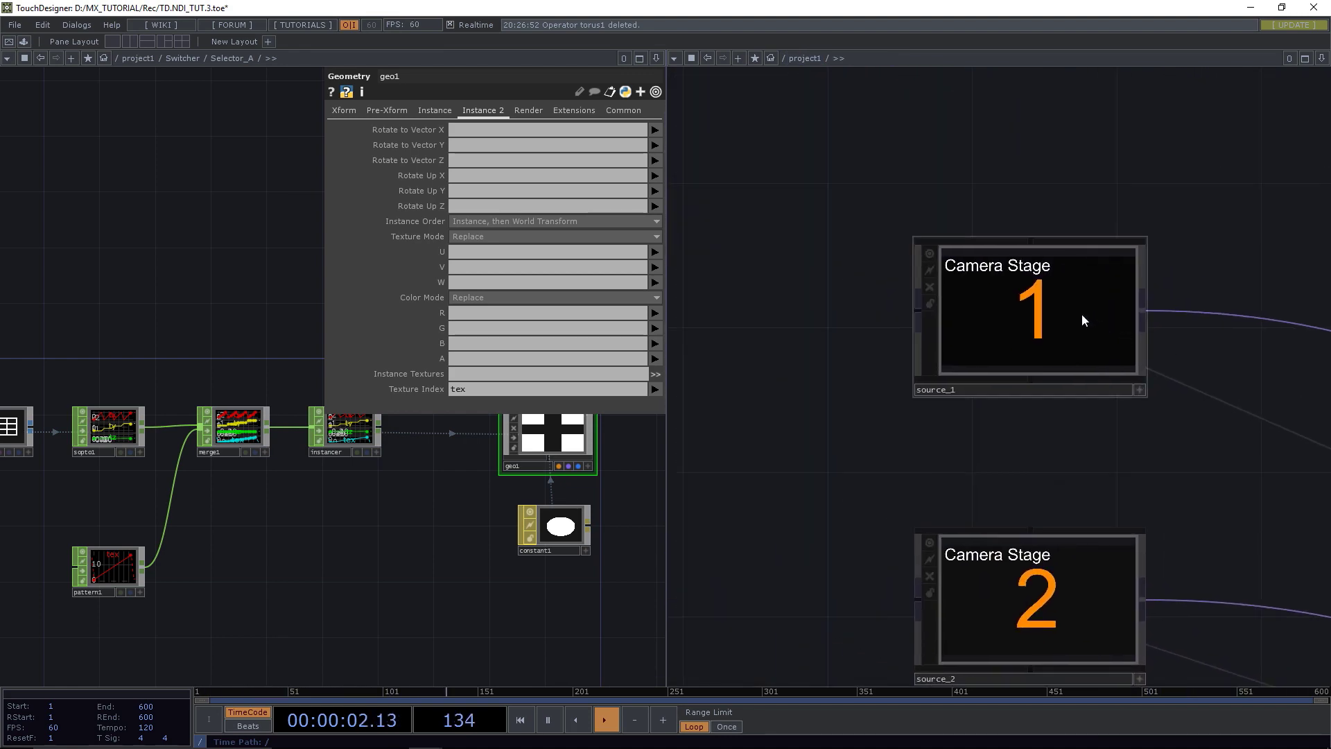
Enter source_1 and compare the labelled text2 output with out1.
double_click(1080, 315)
scroll(1080, 314, "down", 5)
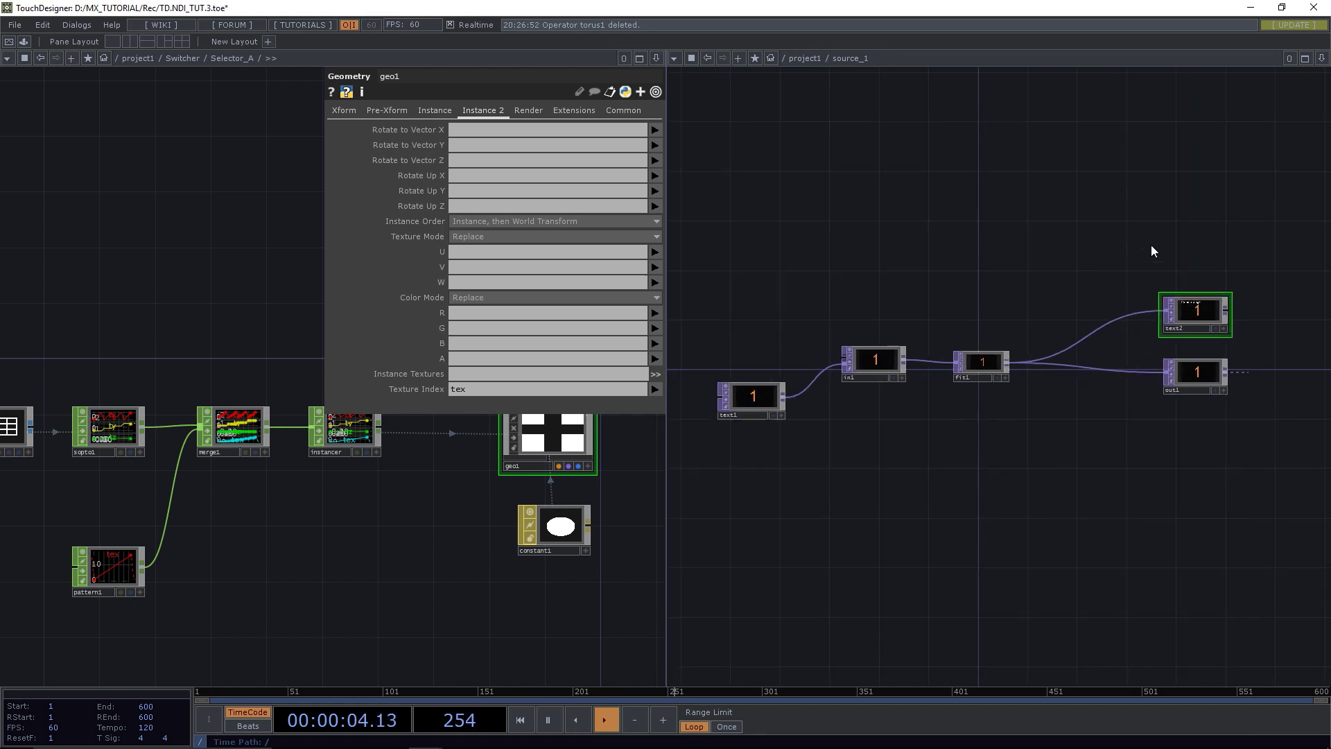
left_click_drag(1201, 302, 987, 271)
scroll(992, 277, "up", 5)
scroll(993, 279, "up", 2)
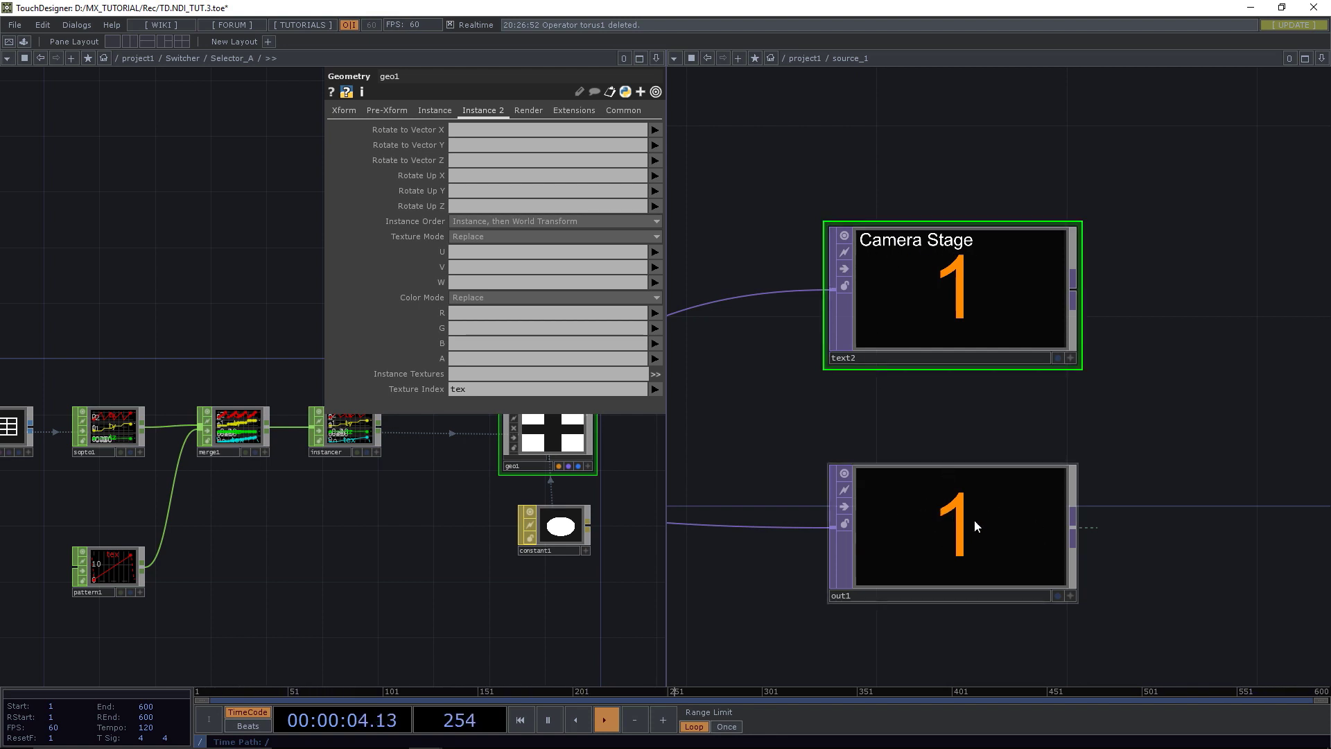
Set geo1's Instance Textures to /project1/source_[1-16]/text2.
left_click(463, 376)
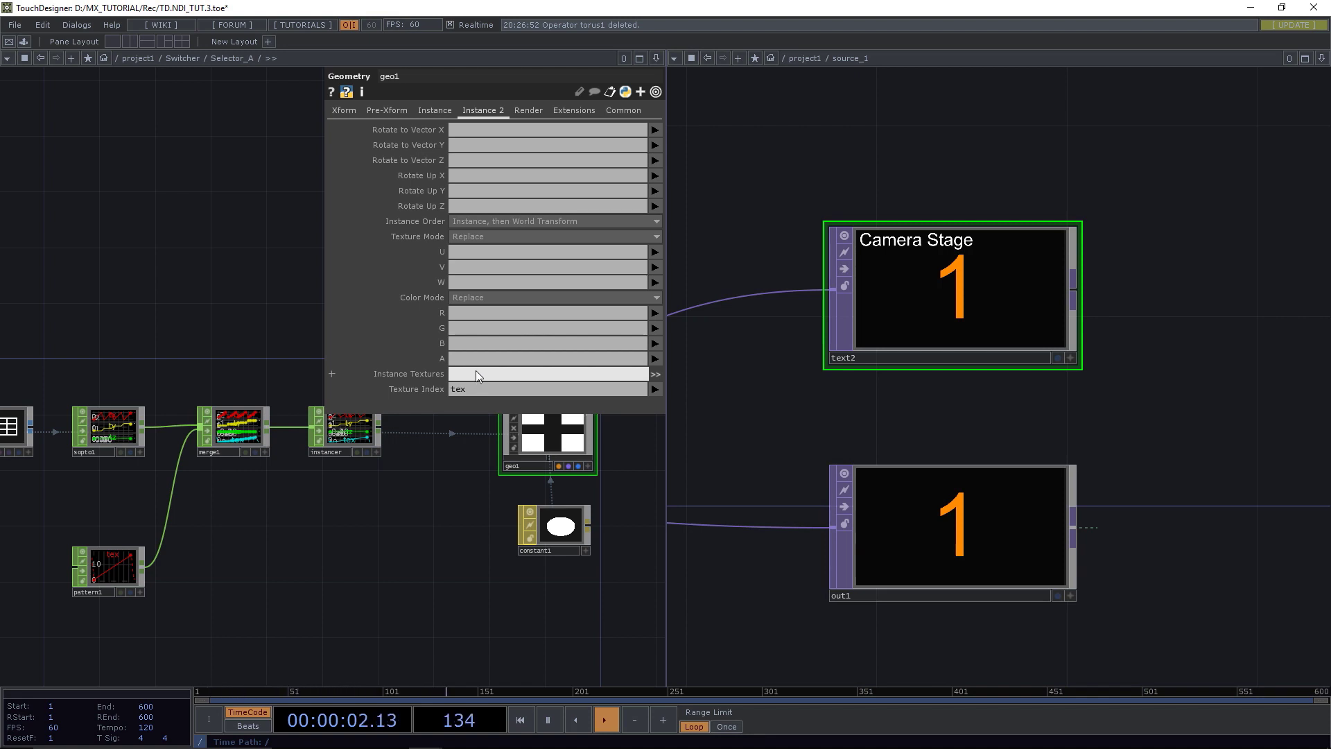
type("/project1/sourc")
type("e_[1-1")
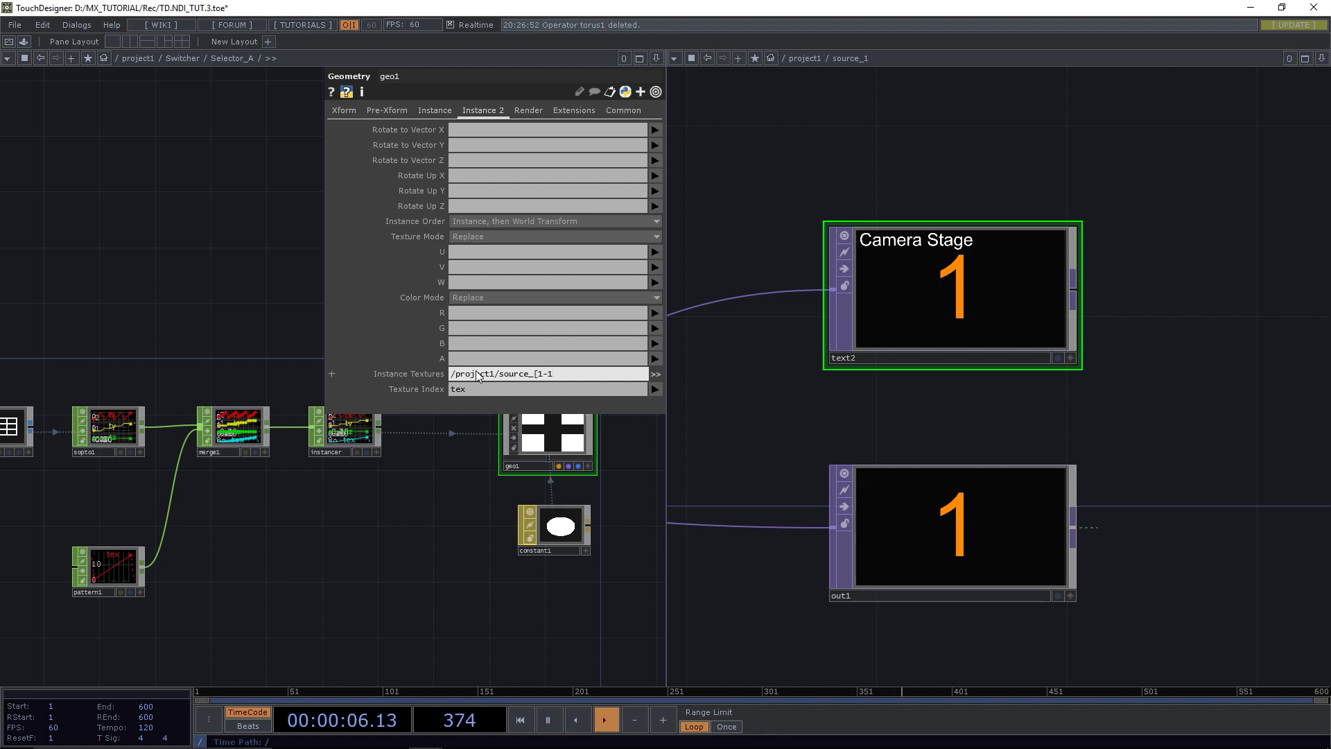
type("6]/")
type("text2")
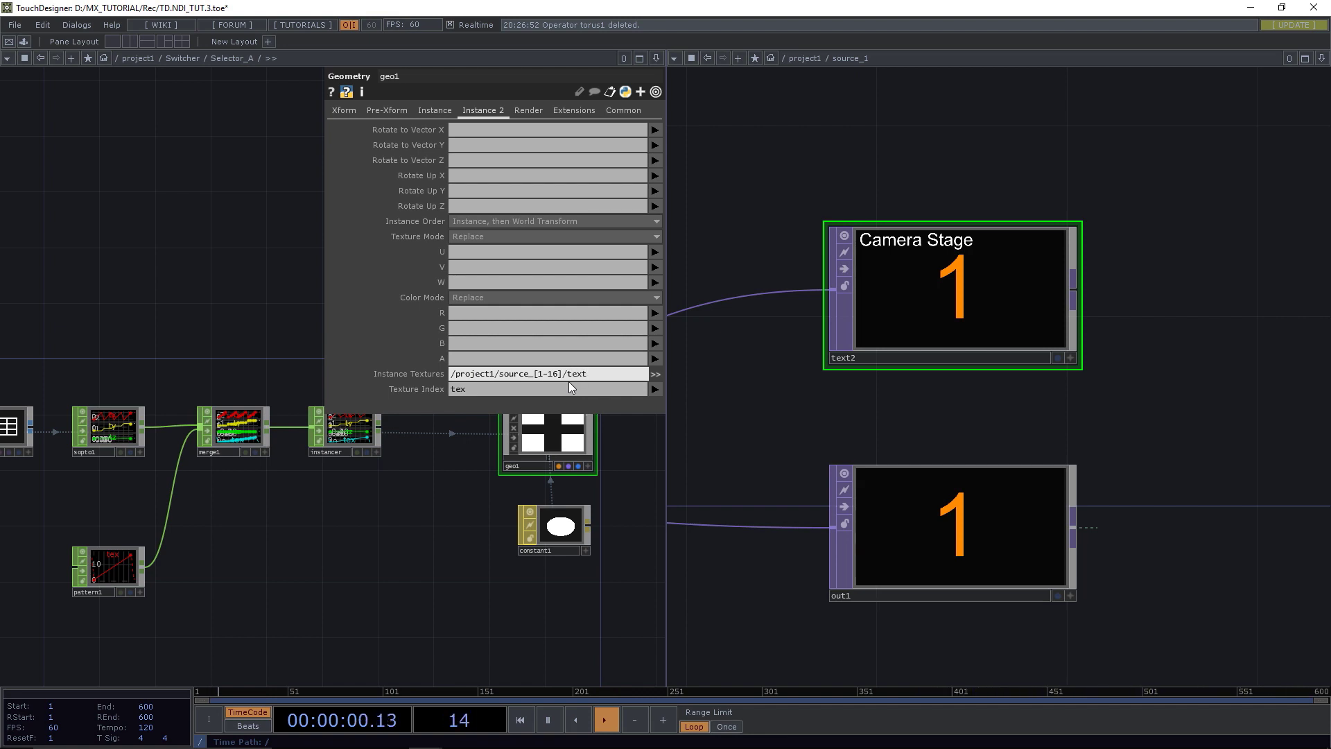
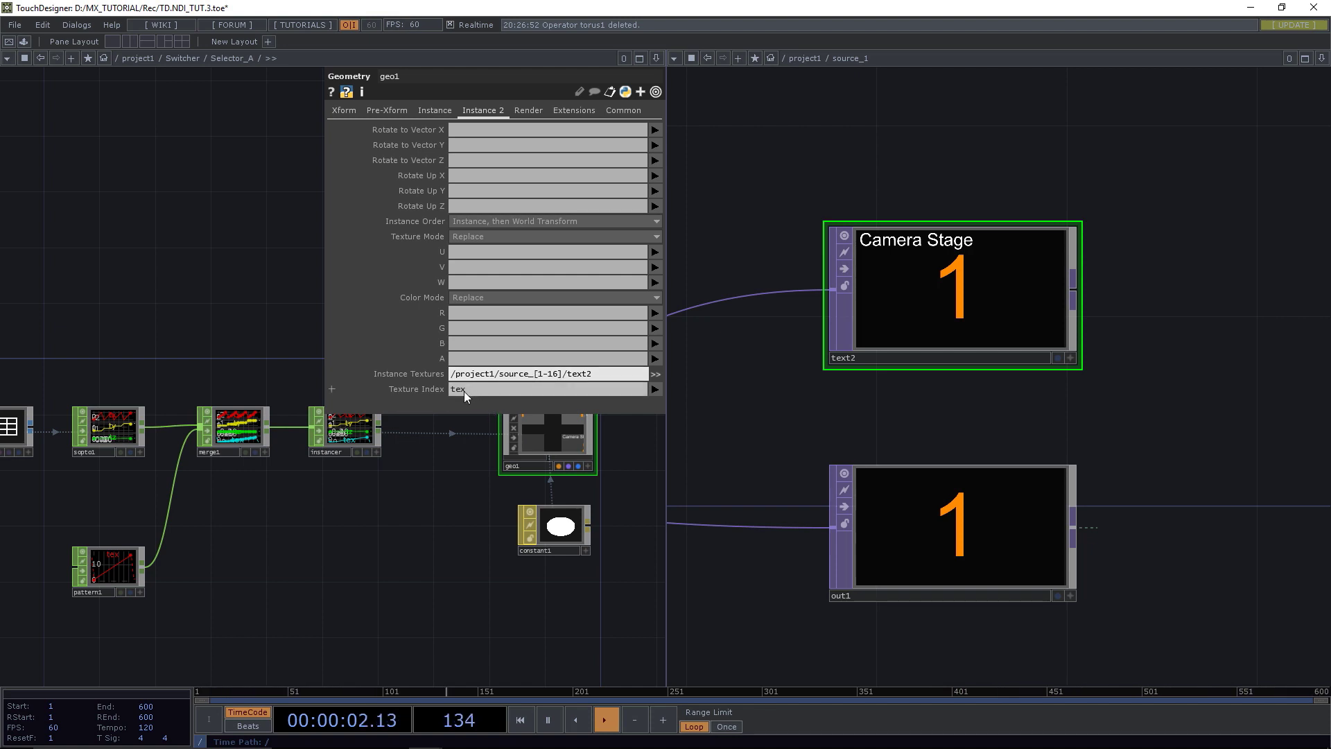
Show render1's output in a separate viewer window and move it clear of the Selector_A network.
left_click_drag(430, 467, 268, 504)
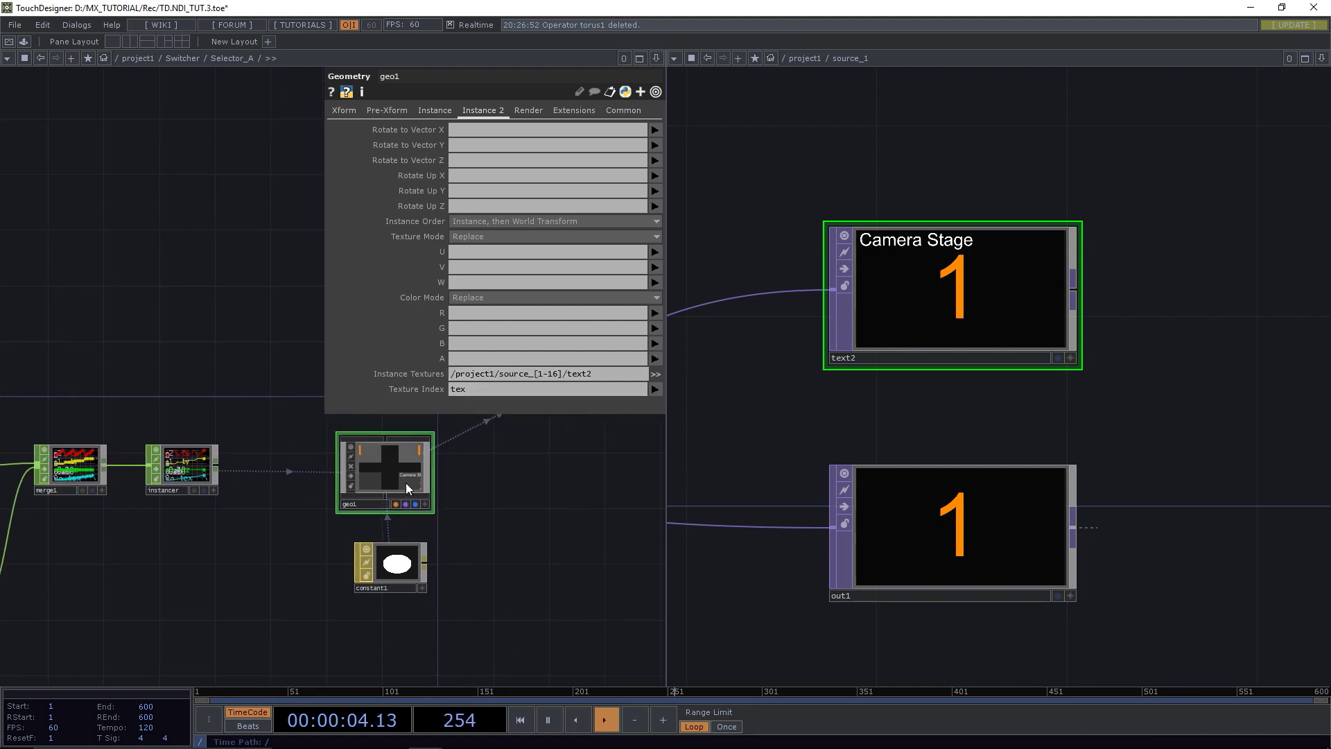
left_click_drag(648, 447, 340, 555)
scroll(283, 459, "up", 6)
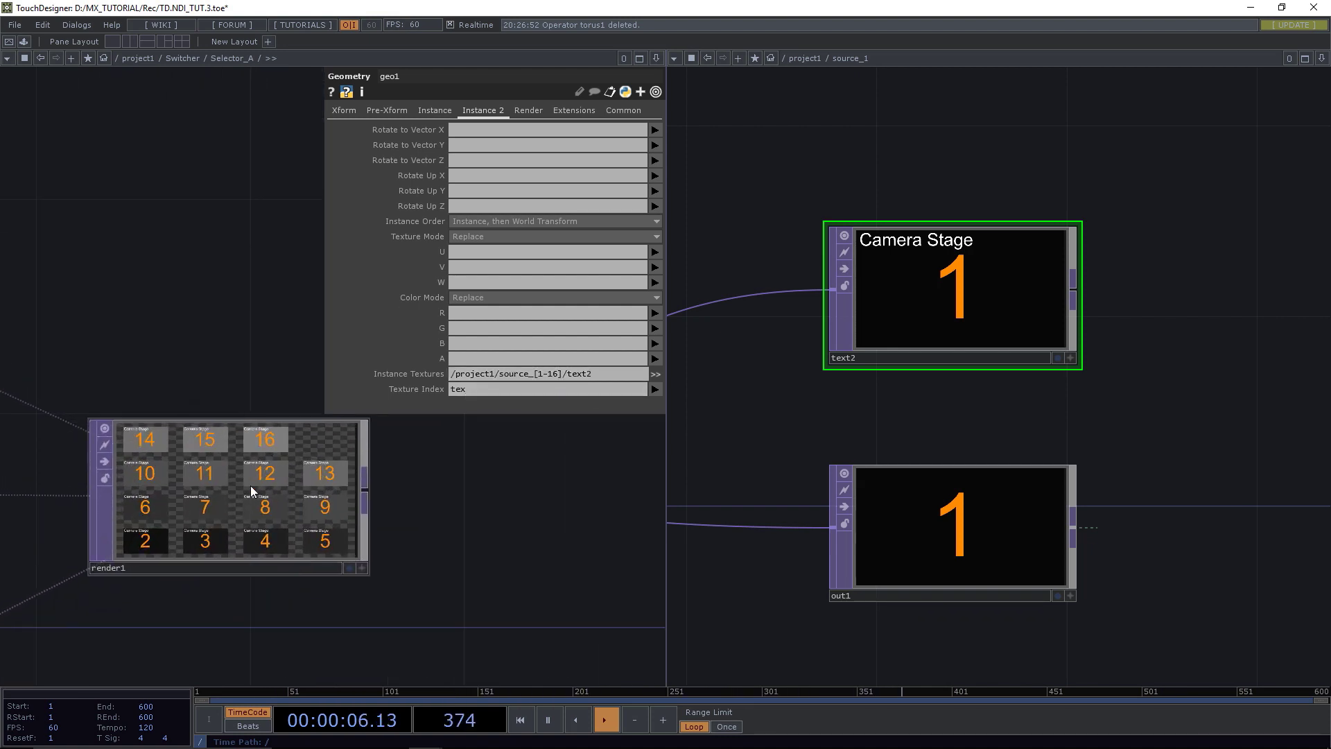
left_click_drag(208, 355, 235, 345)
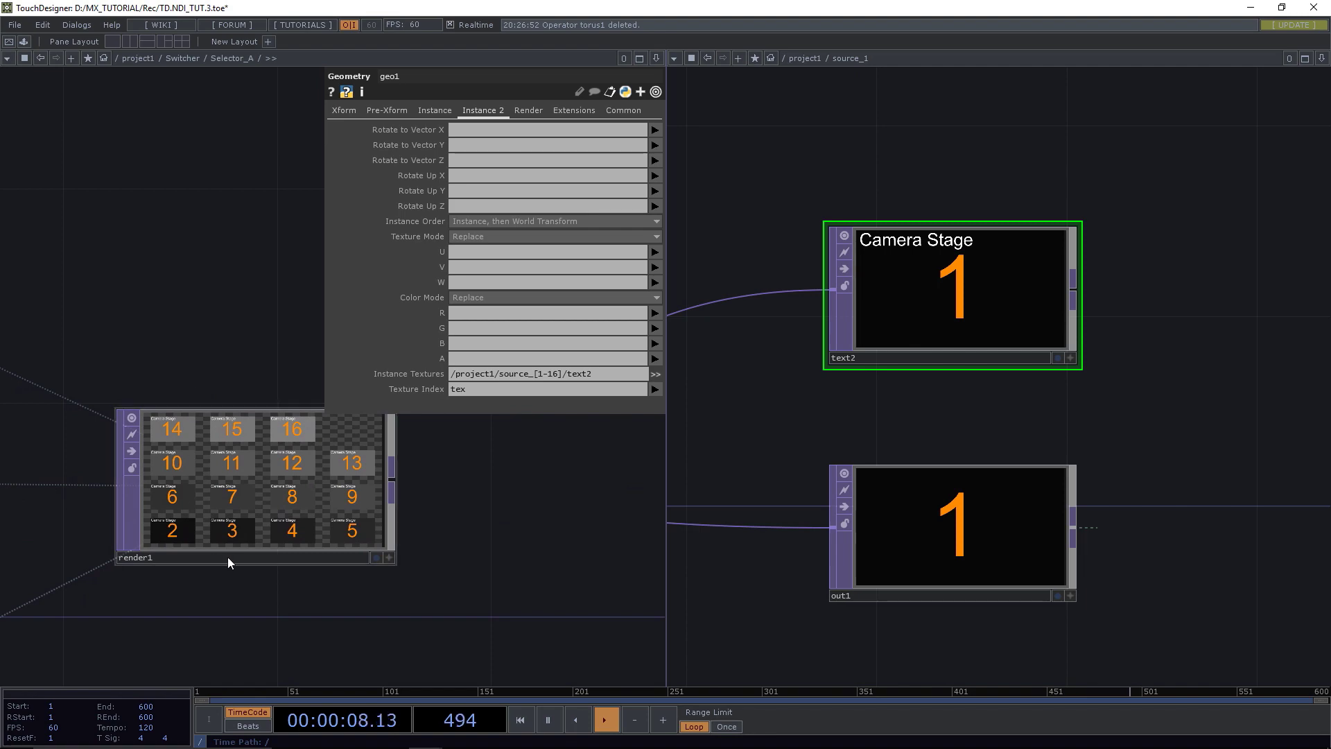
scroll(244, 551, "down", 4)
left_click(258, 519)
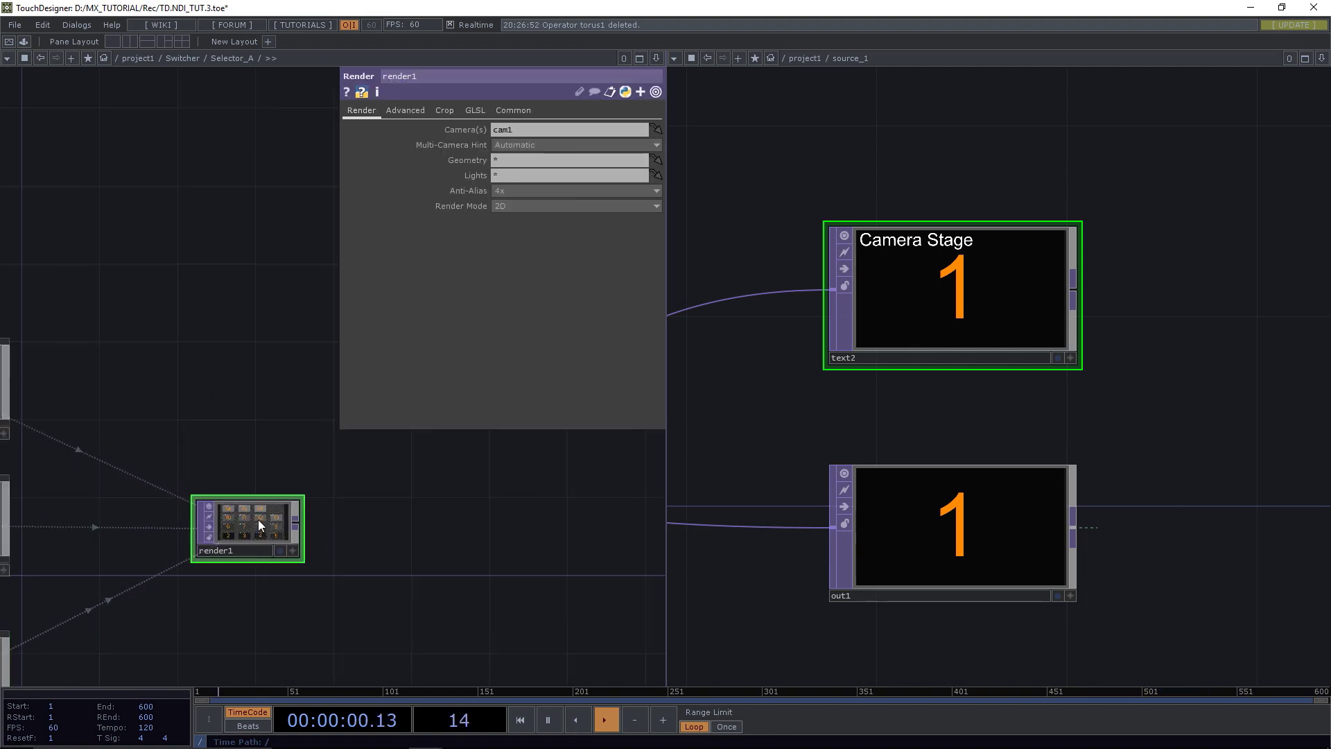
right_click(258, 519)
left_click(280, 501)
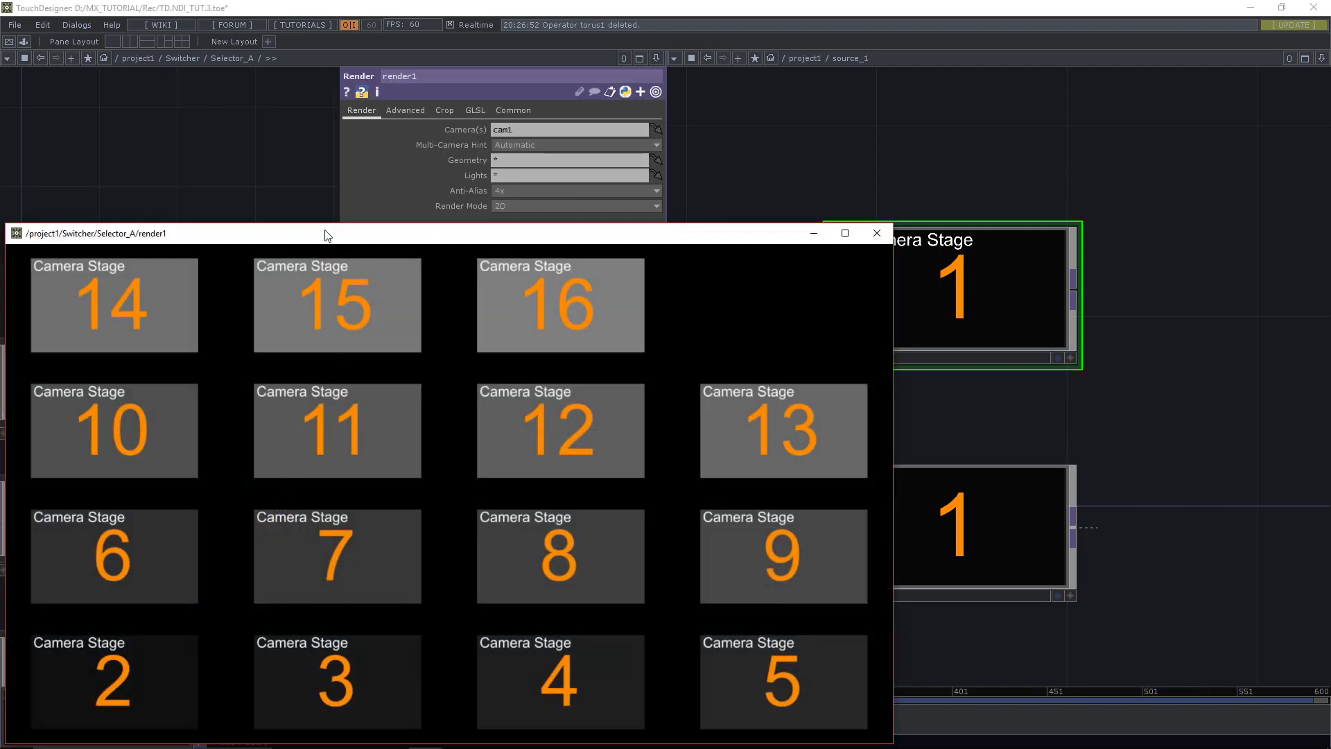
left_click_drag(327, 232, 763, 93)
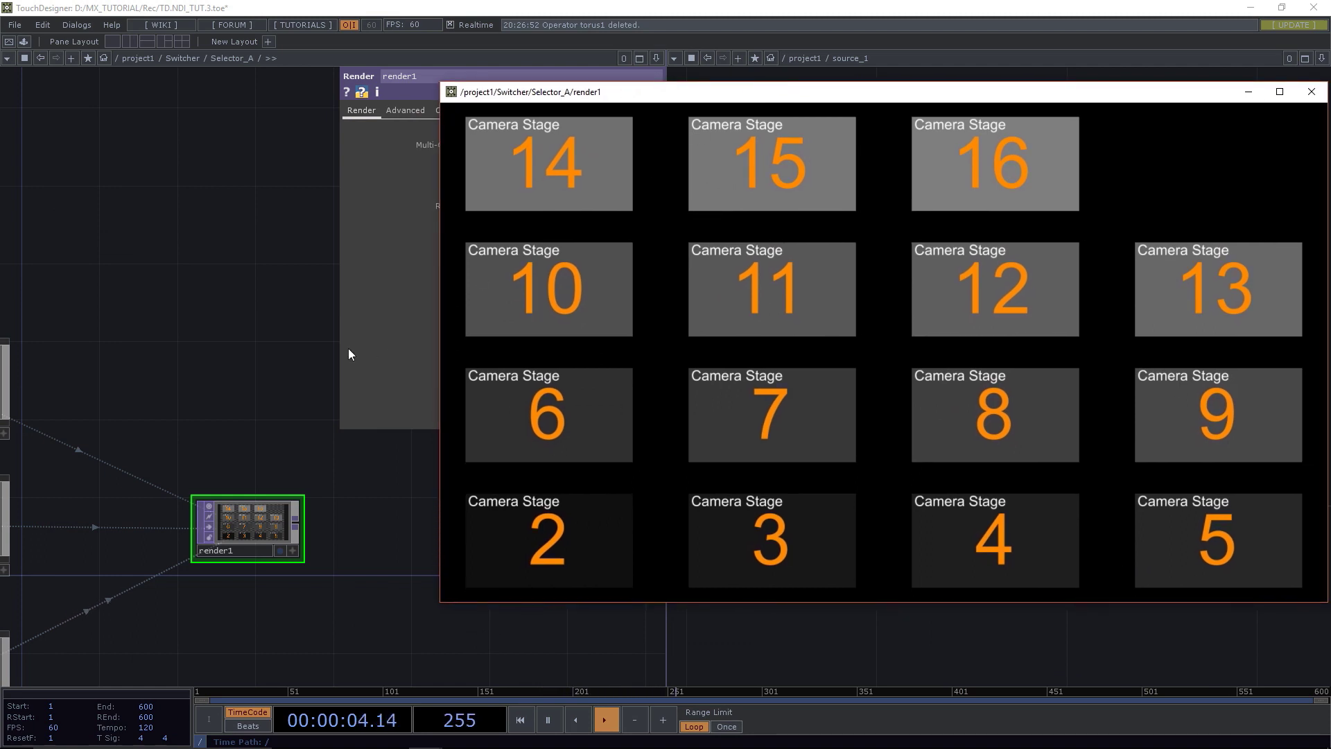
Select pattern1, close the extra network pane and shrink the render1 viewer window to uncover the network.
scroll(228, 345, "down", 3)
scroll(228, 345, "down", 2)
left_click_drag(83, 349, 169, 330)
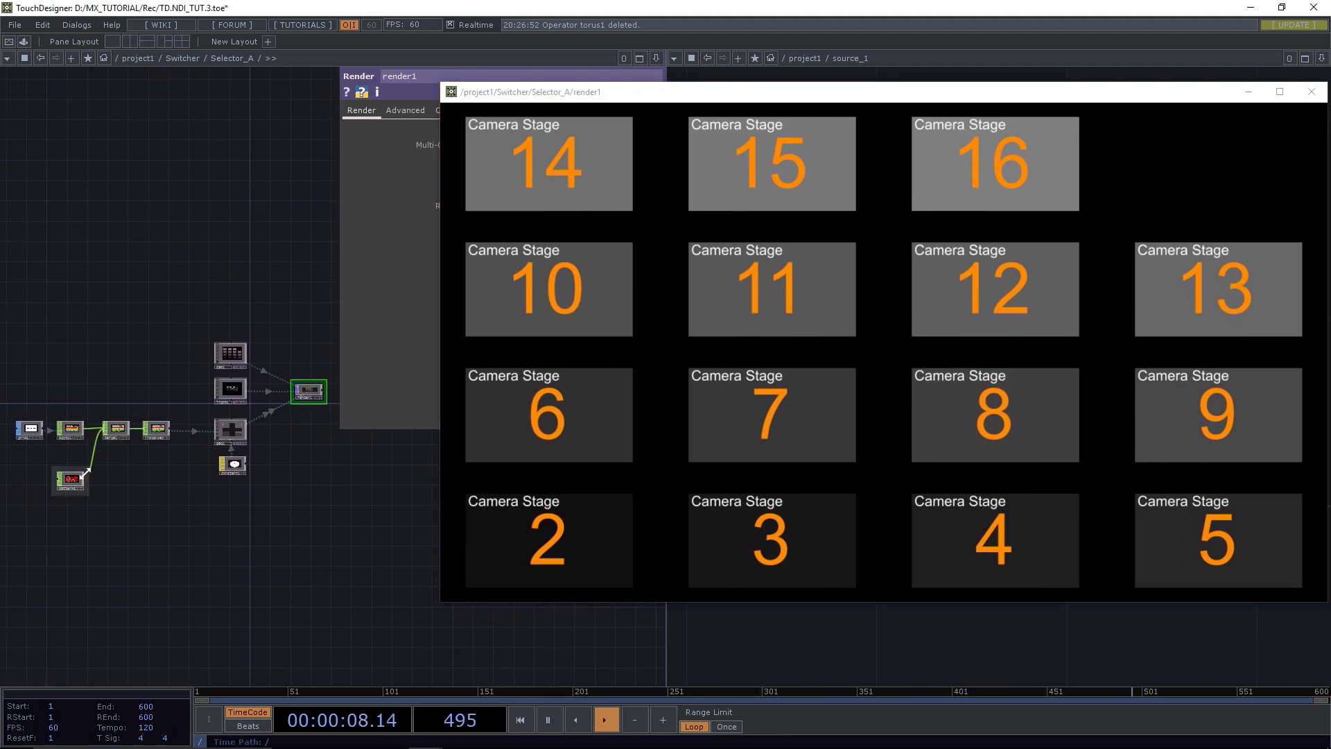
scroll(59, 477, "up", 5)
left_click(155, 477)
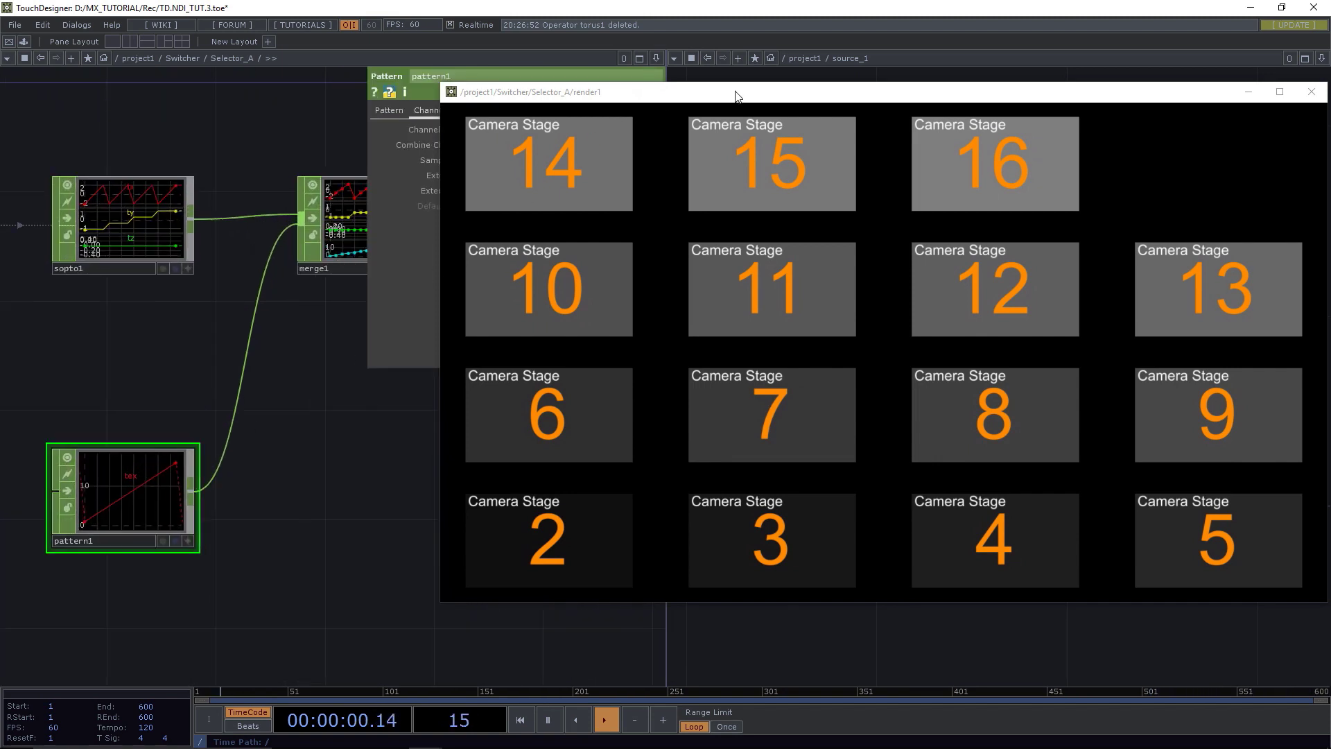
left_click_drag(1165, 95, 874, 147)
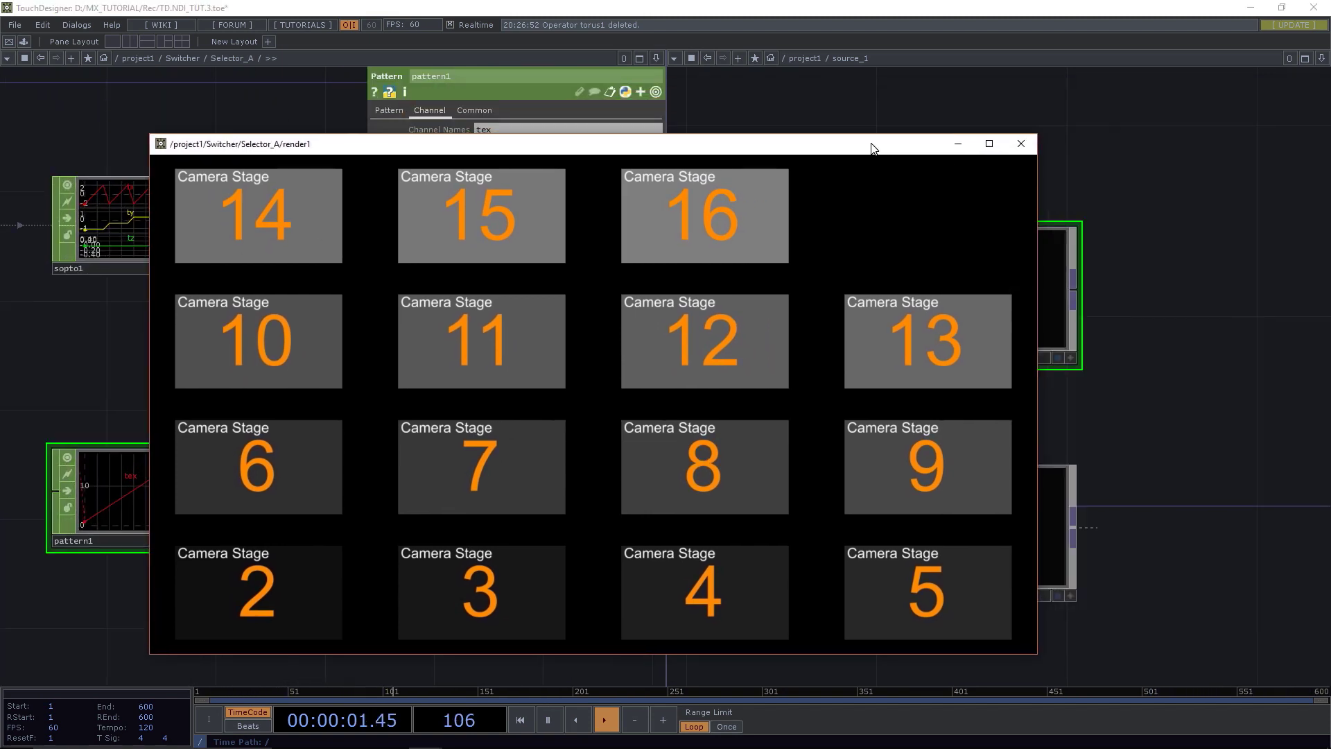
left_click(1322, 60)
left_click(1279, 155)
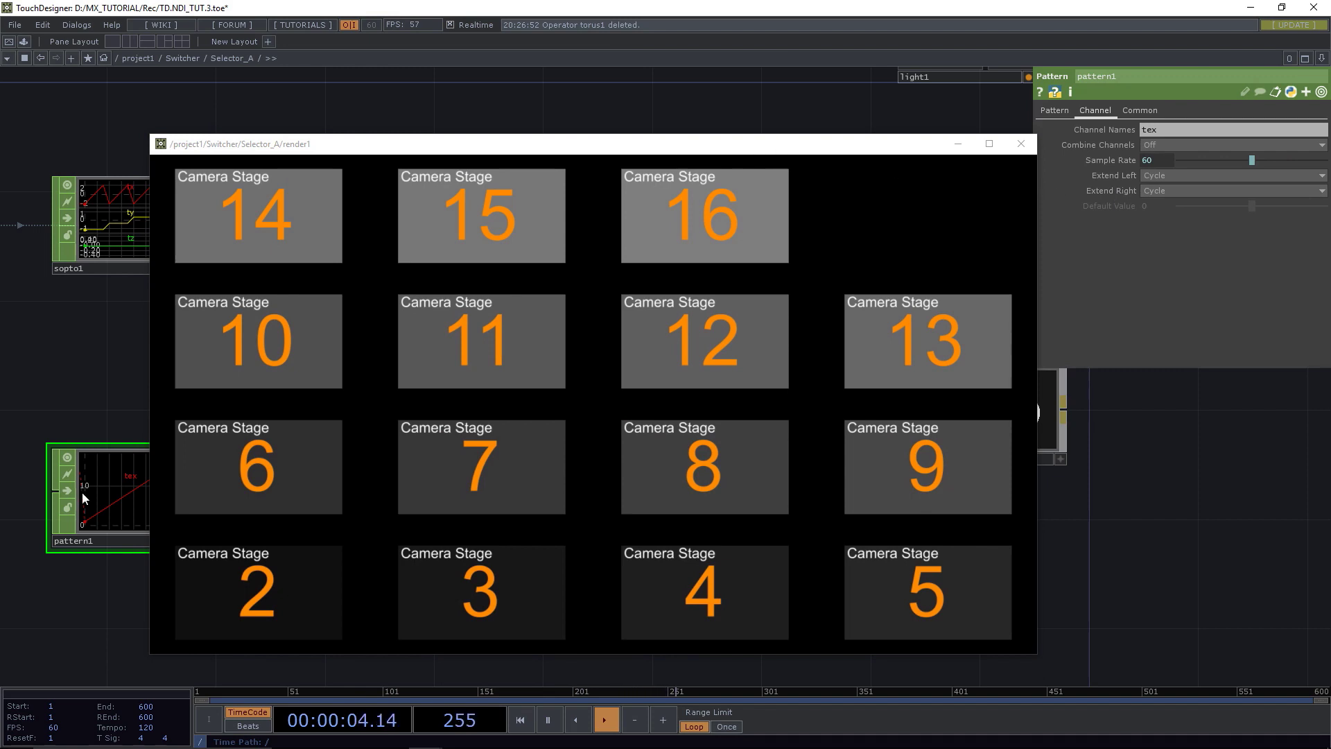
left_click_drag(149, 649, 621, 586)
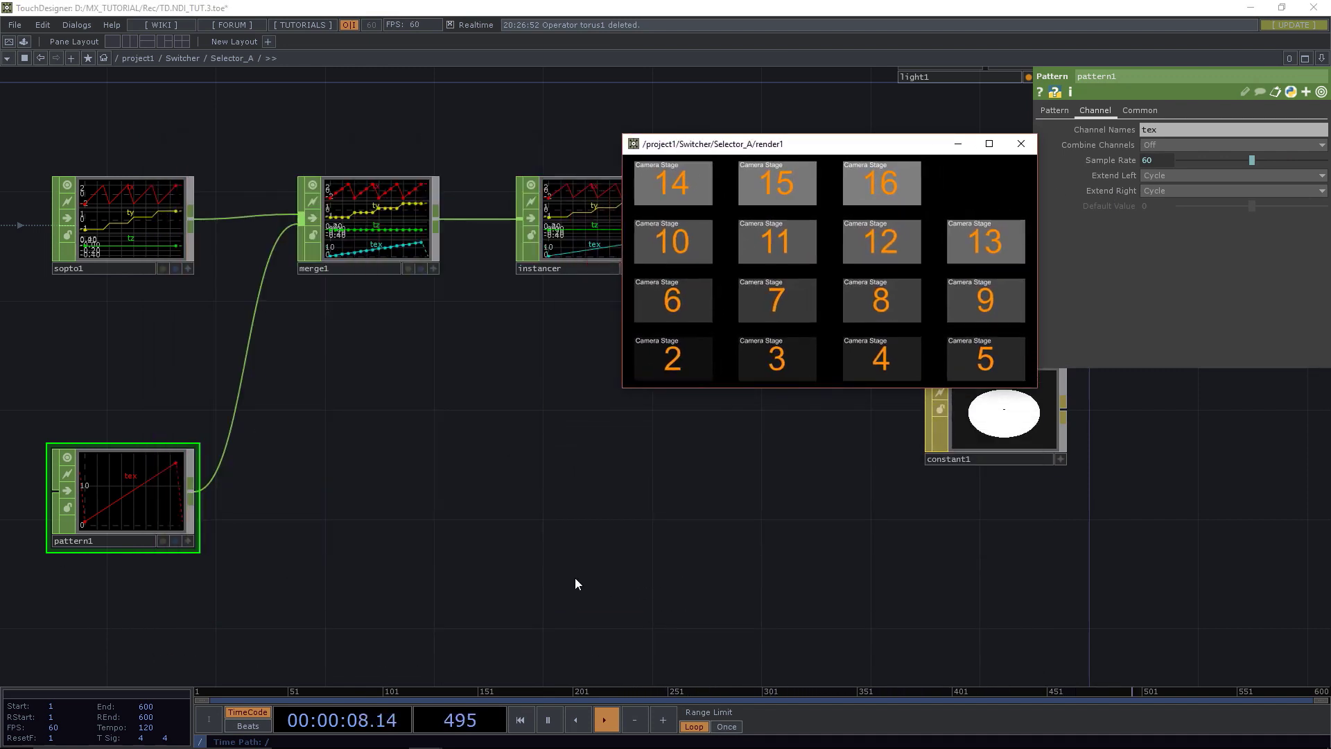
Set the start of pattern1's To Range to 0, keeping the render1 viewer clear of the parameters.
left_click_drag(486, 501, 710, 553)
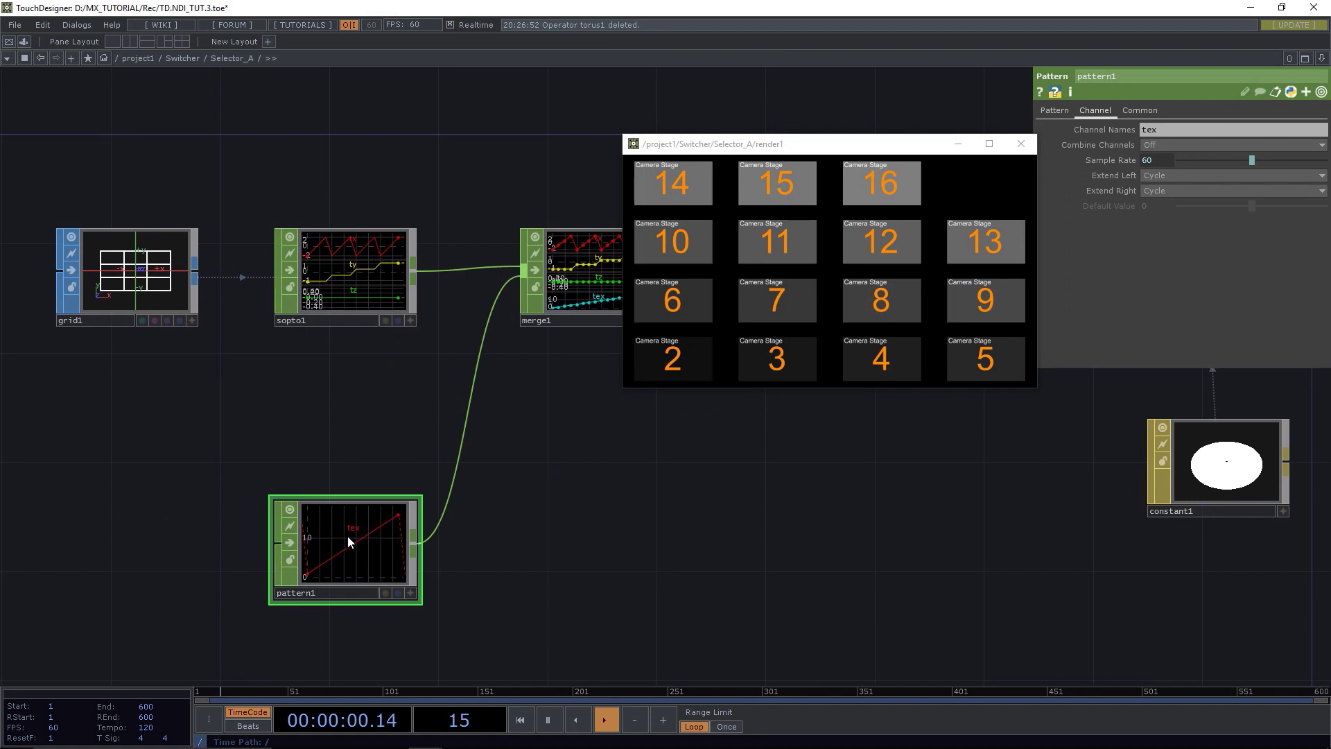
left_click_drag(899, 538, 710, 535)
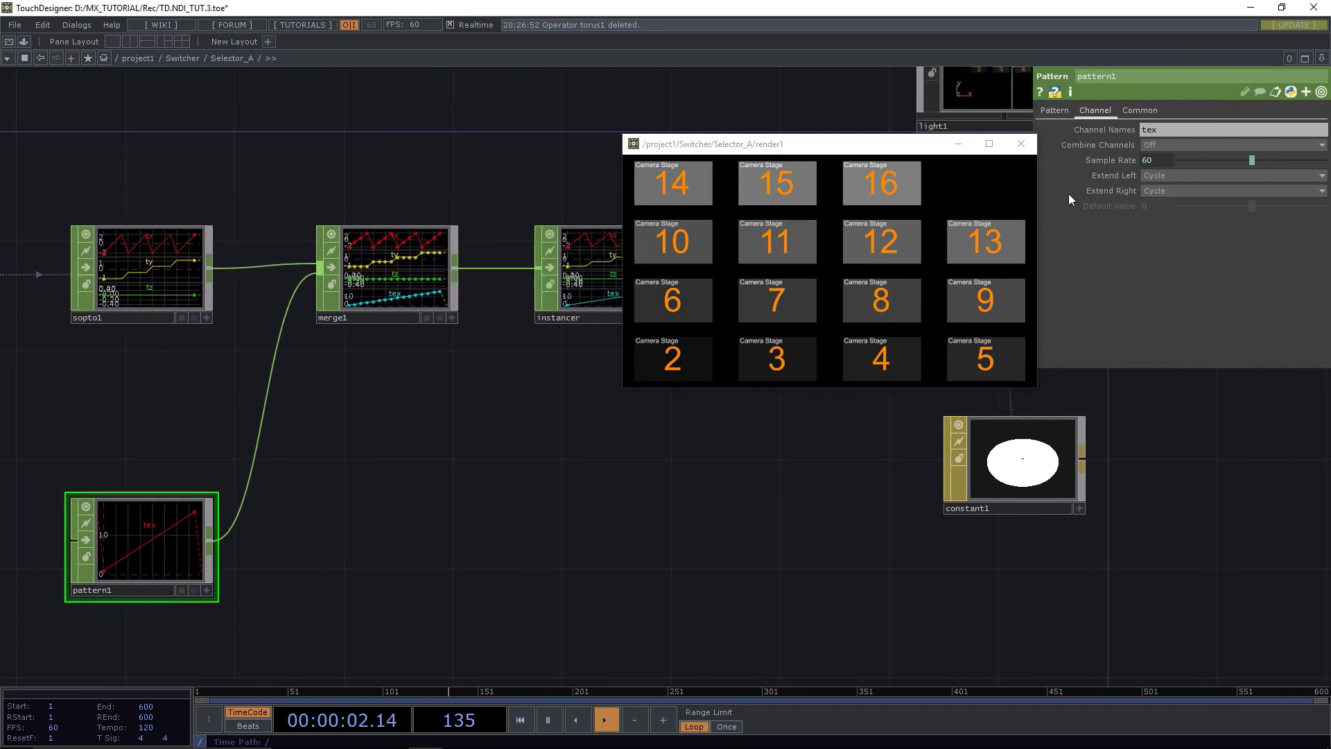
left_click(1055, 111)
left_click_drag(839, 144, 606, 147)
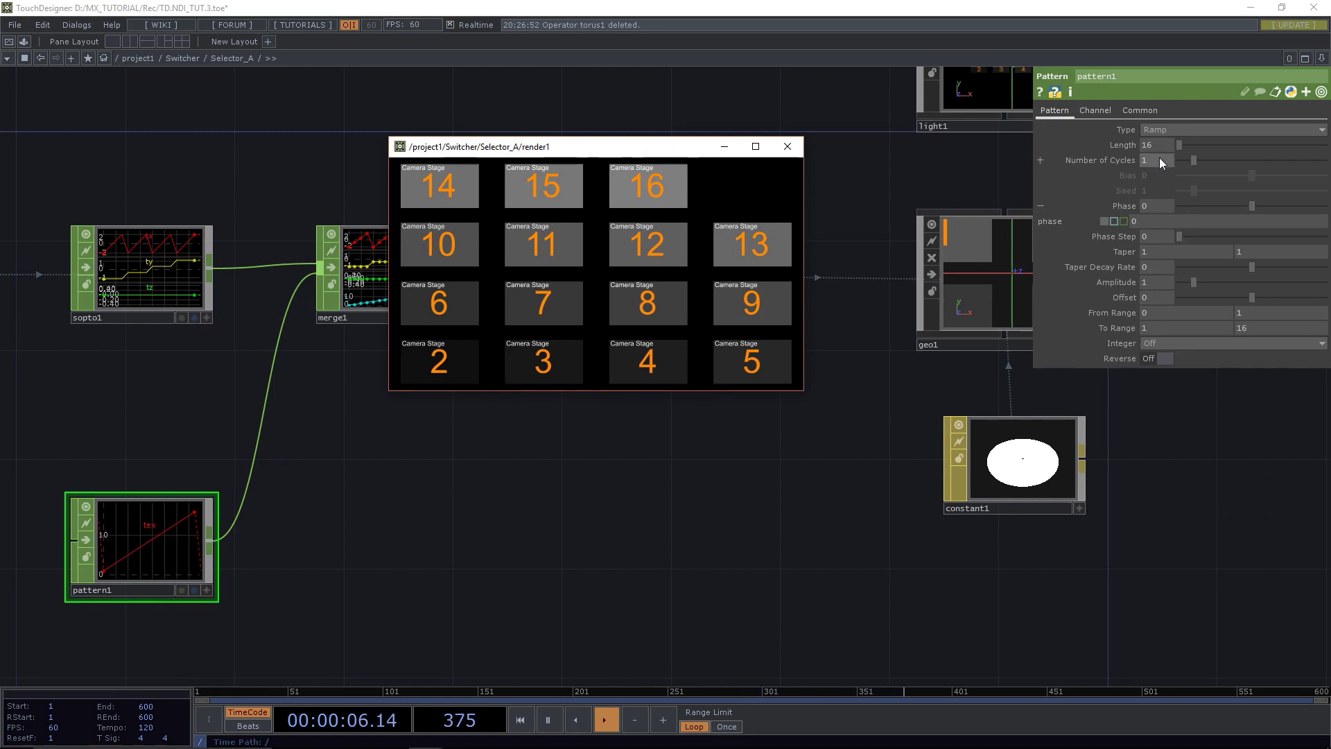
left_click_drag(1173, 328, 1127, 330)
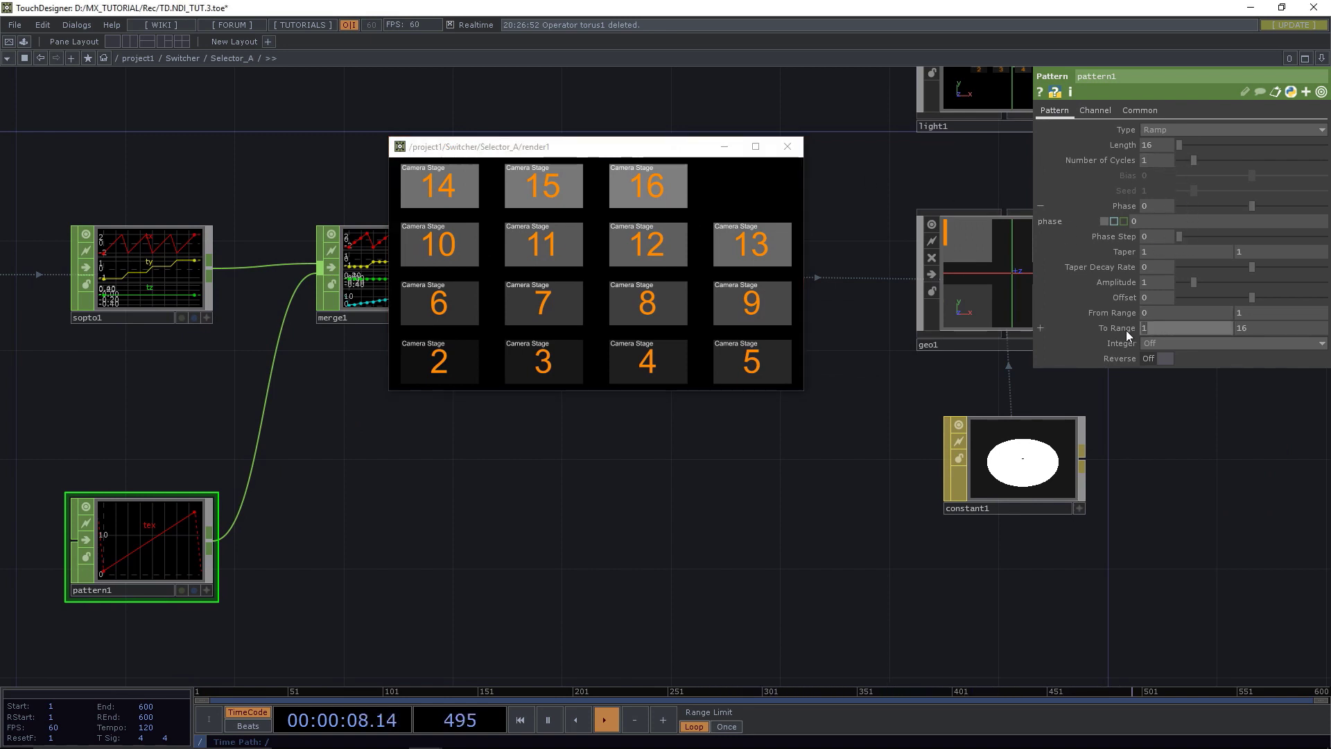
type("0")
key("Return")
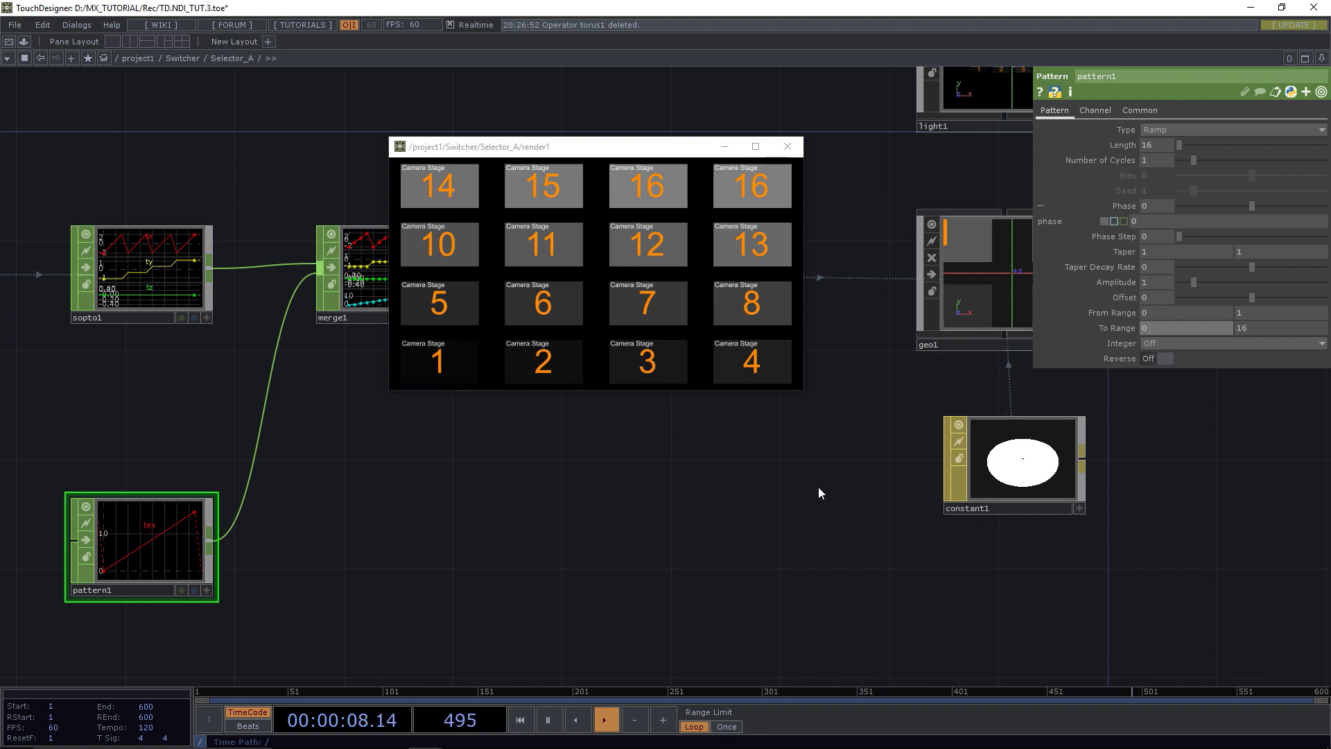
Set grid1's X size to 3.1 to tighten the spacing between the instanced rectangles.
left_click_drag(818, 487, 749, 510)
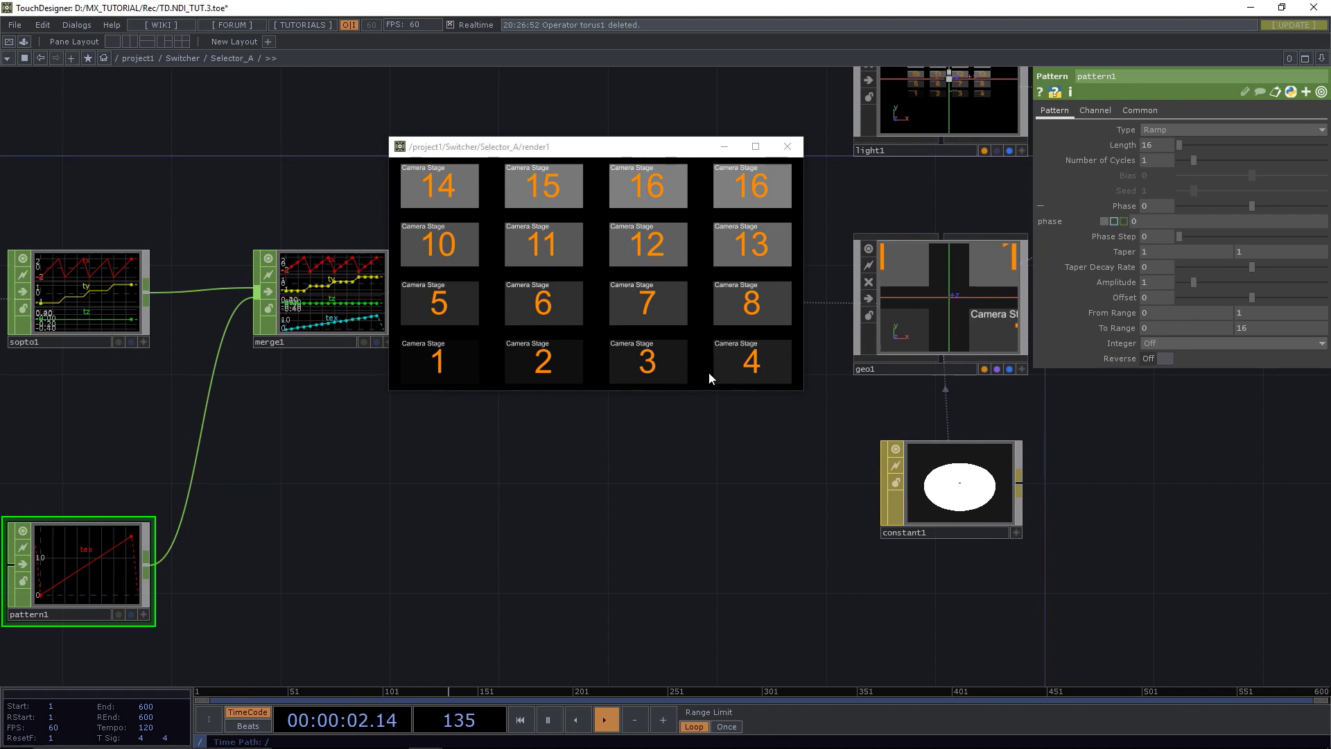
scroll(731, 505, "down", 5)
left_click_drag(708, 520, 633, 526)
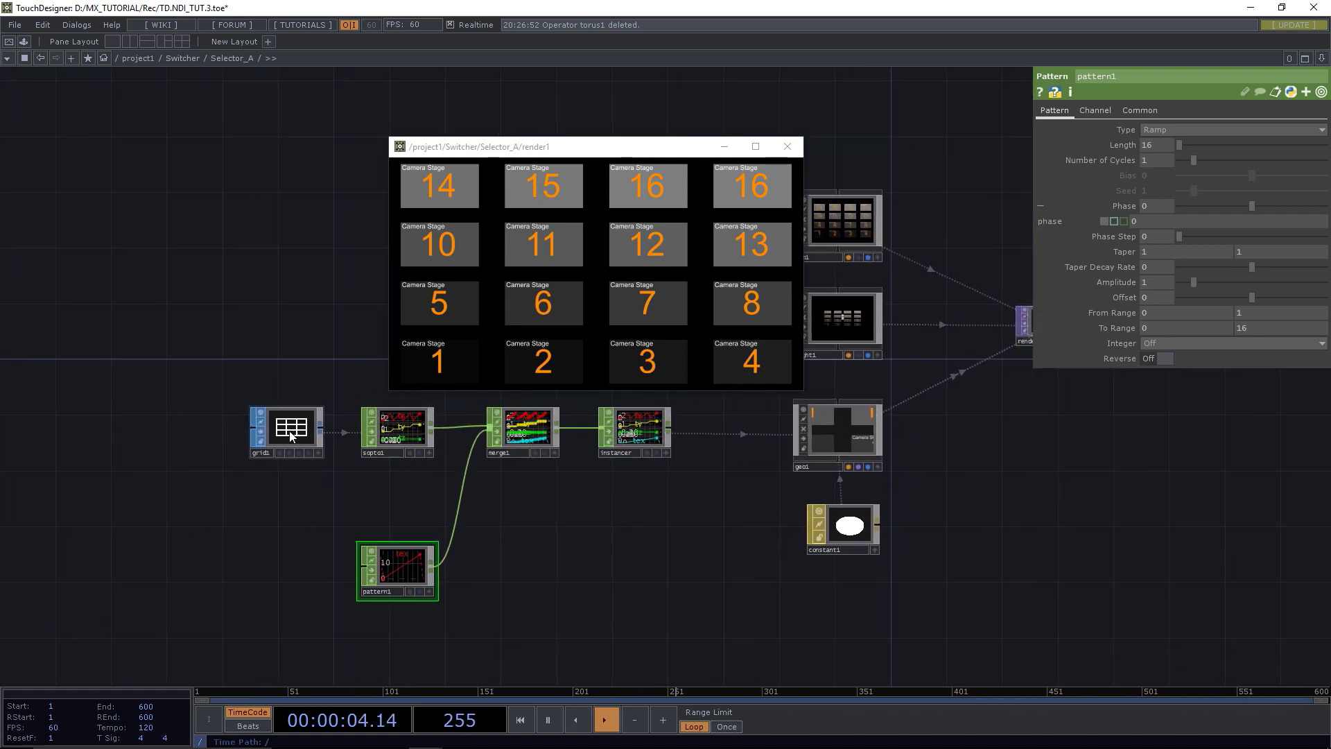
left_click(293, 430)
scroll(293, 430, "up", 5)
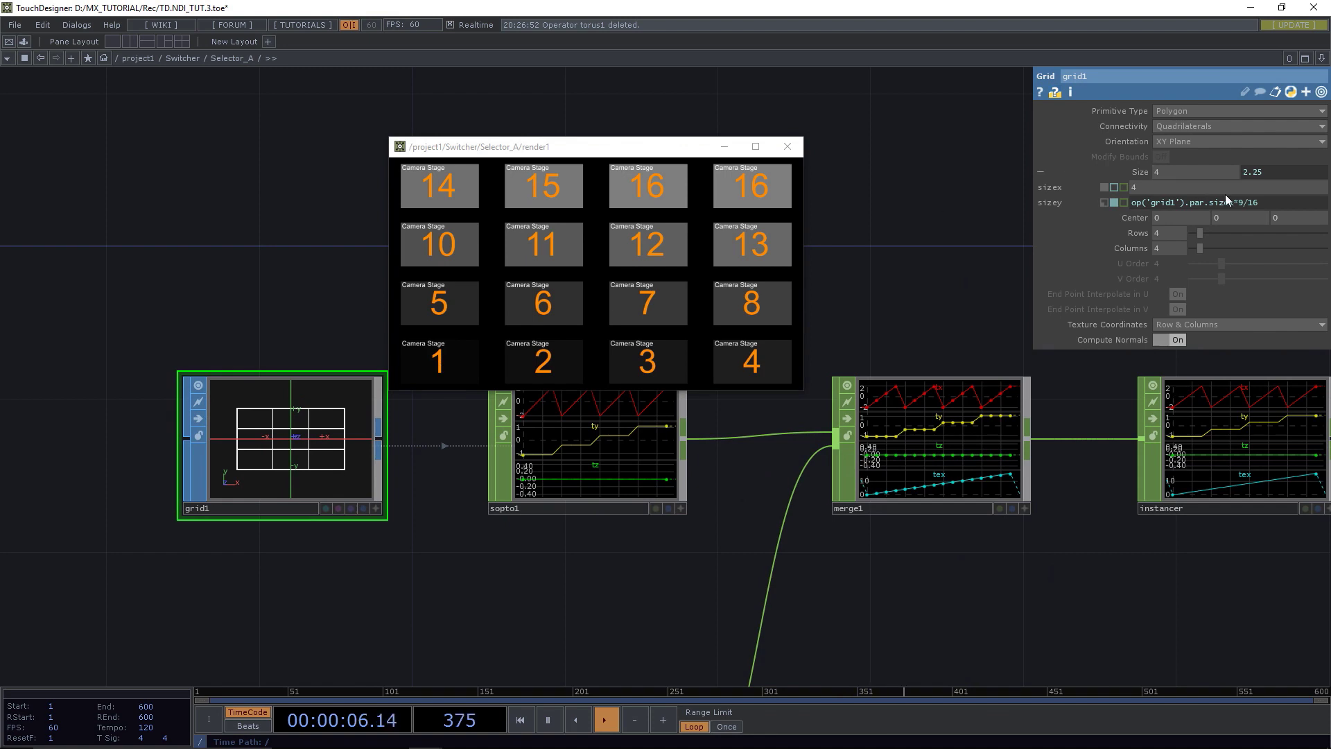
mouse_move(1210, 174)
middle_mouse_down()
mouse_move(1223, 158)
mouse_move(1196, 150)
mouse_move(1196, 182)
middle_mouse_up()
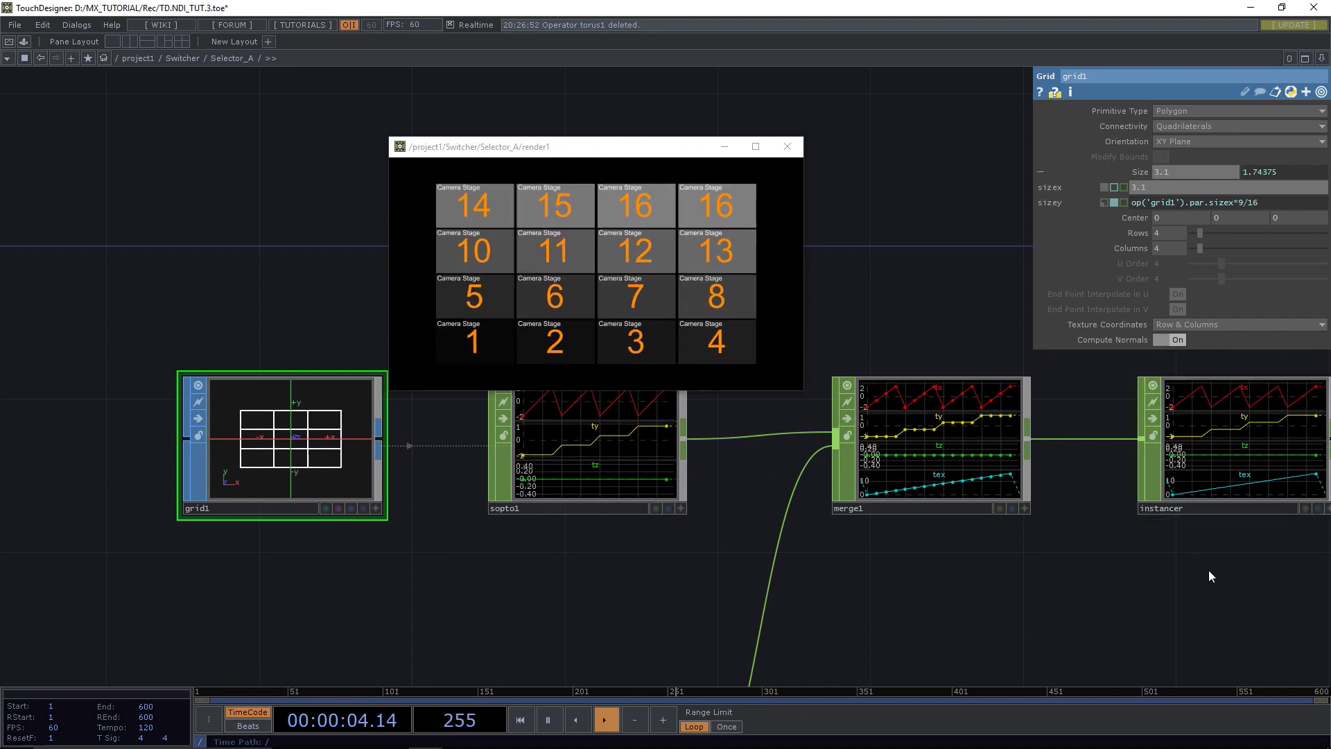
Set cam1's Z translate to 5.08 so the tightened grid fills the render.
left_click_drag(1209, 569, 723, 538)
scroll(723, 538, "down", 5)
left_click_drag(1167, 529, 979, 609)
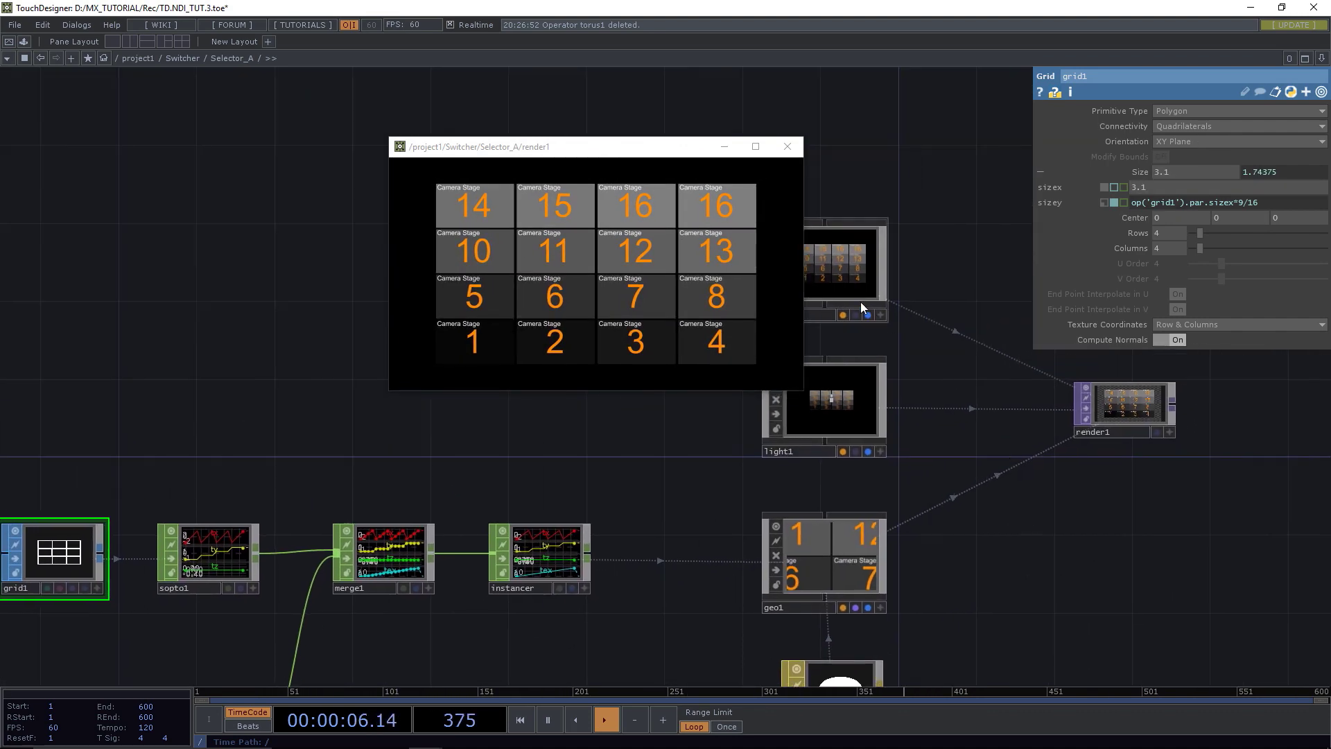
left_click(860, 302)
middle_click_drag(1285, 158, 1284, 142)
scroll(1181, 193, "up", 2)
scroll(841, 416, "down", 4)
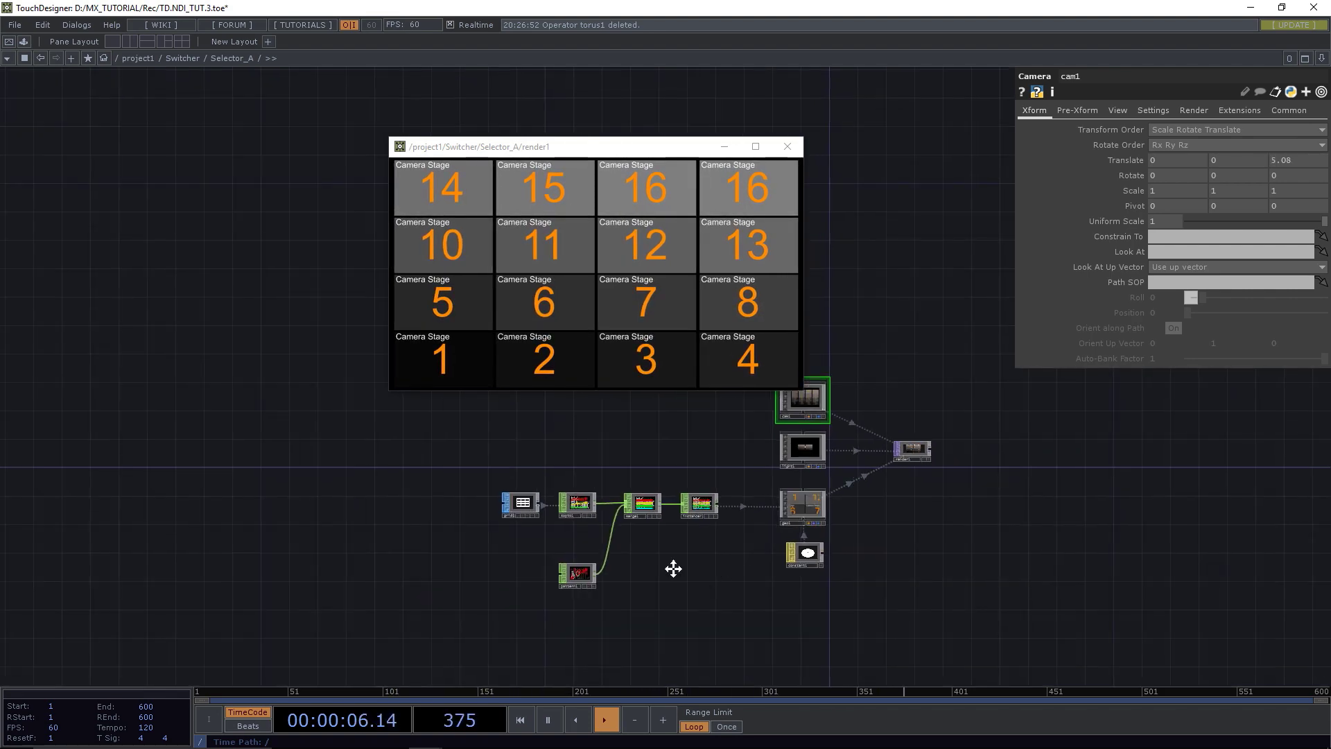
Save the project and close the floating render1 viewer window.
left_click_drag(675, 567, 534, 545)
key("ctrl+s")
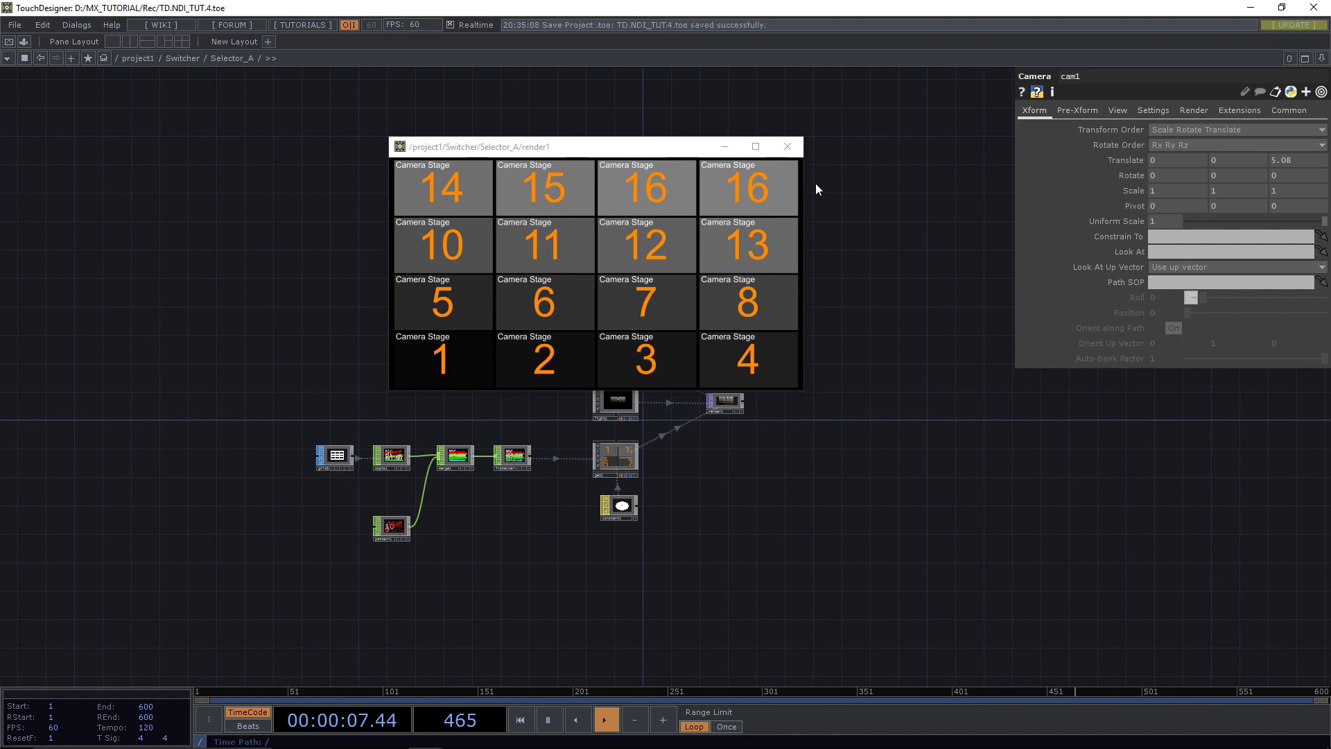
left_click(787, 146)
Add an Out TOP after render1, wired to its output, inside Selector_A.
scroll(748, 446, "up", 3)
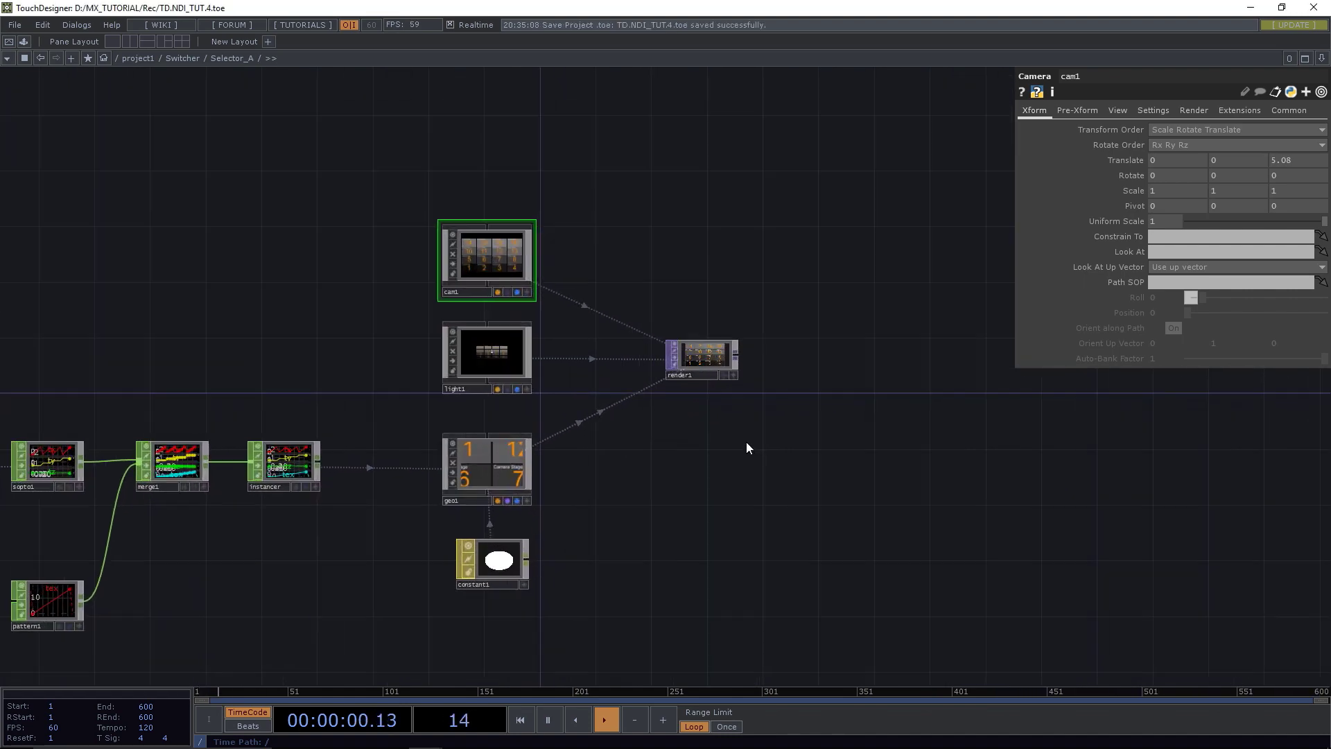
left_click_drag(745, 442, 821, 427)
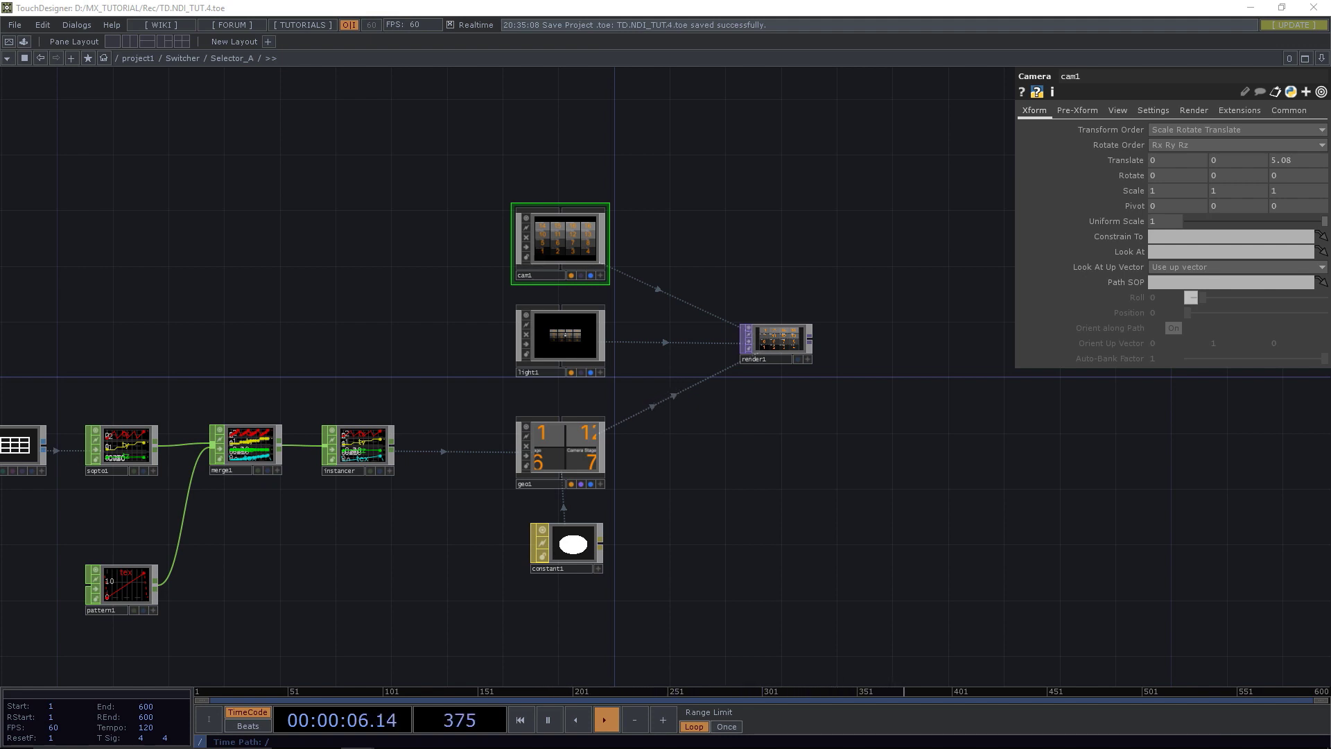
left_click(810, 339)
left_click(910, 337)
type("out")
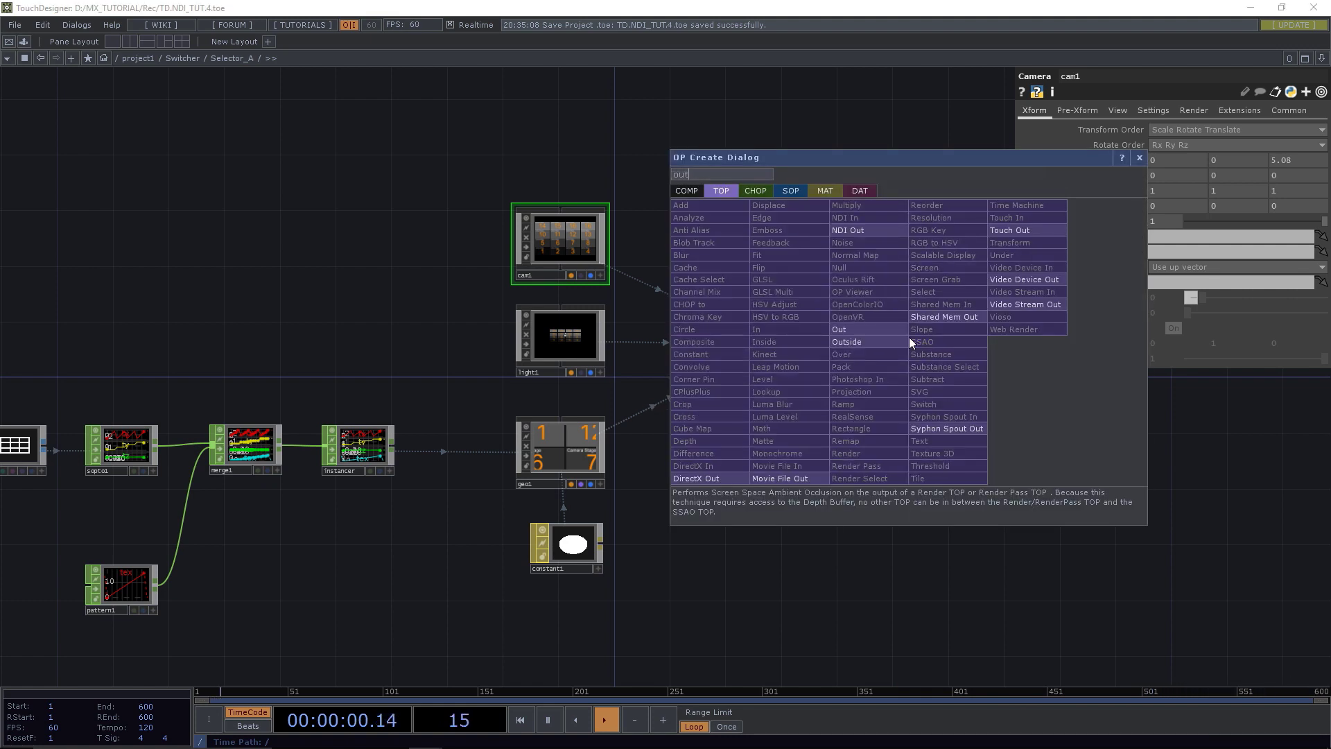
left_click(866, 331)
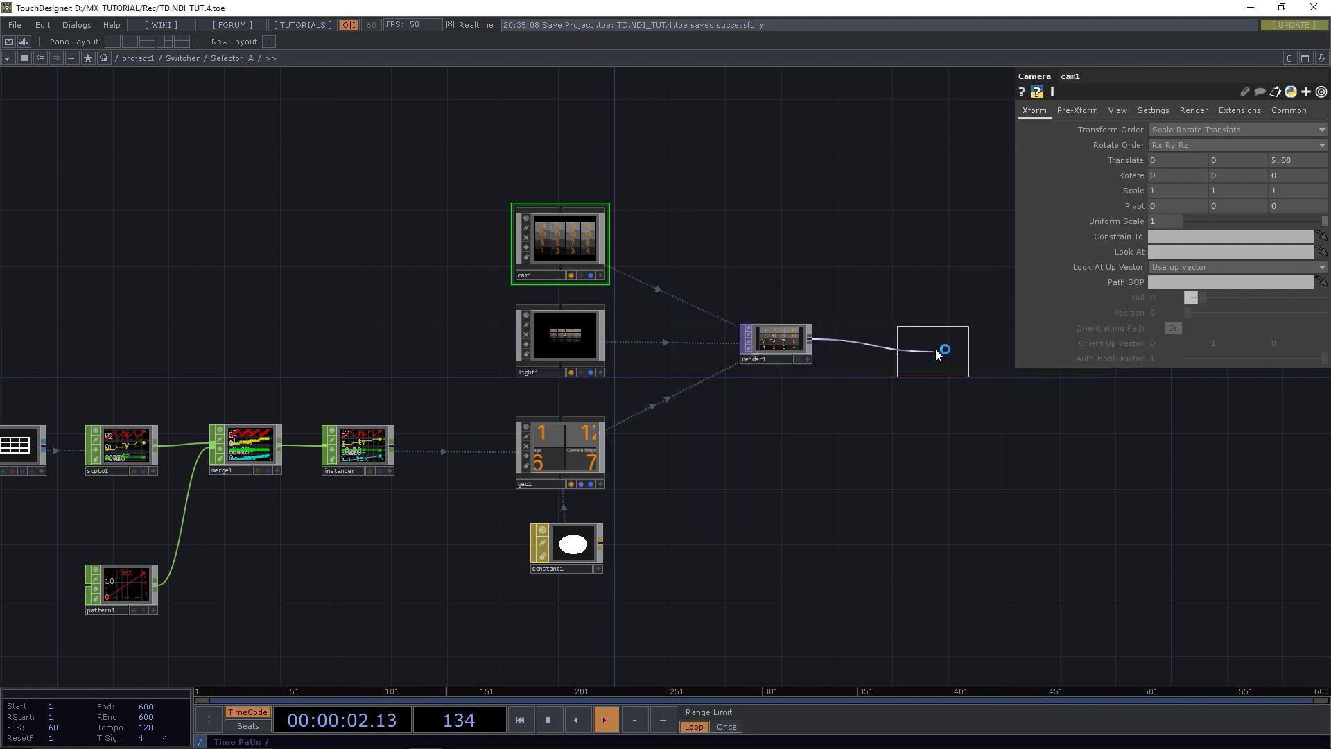
left_click(958, 340)
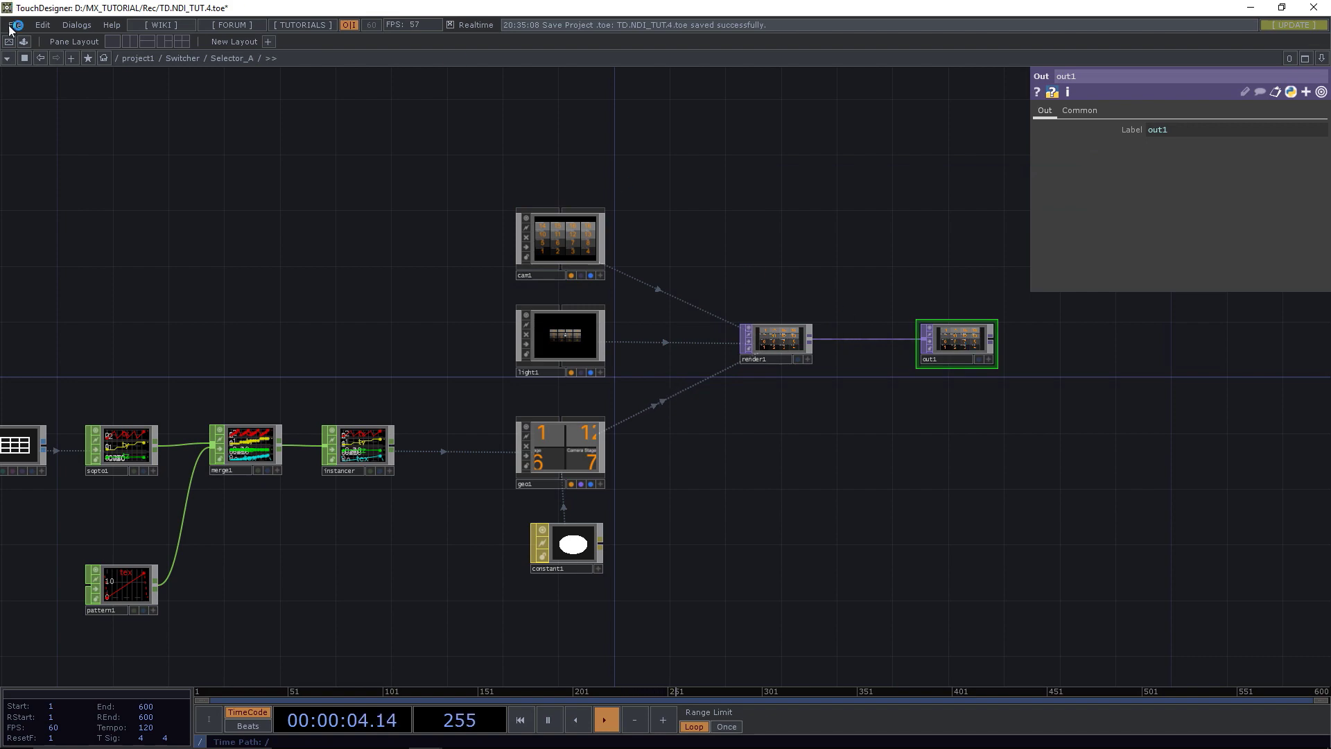
Go up to the Switcher network and set Selector_A's Background TOP to ./out1.
left_click(181, 58)
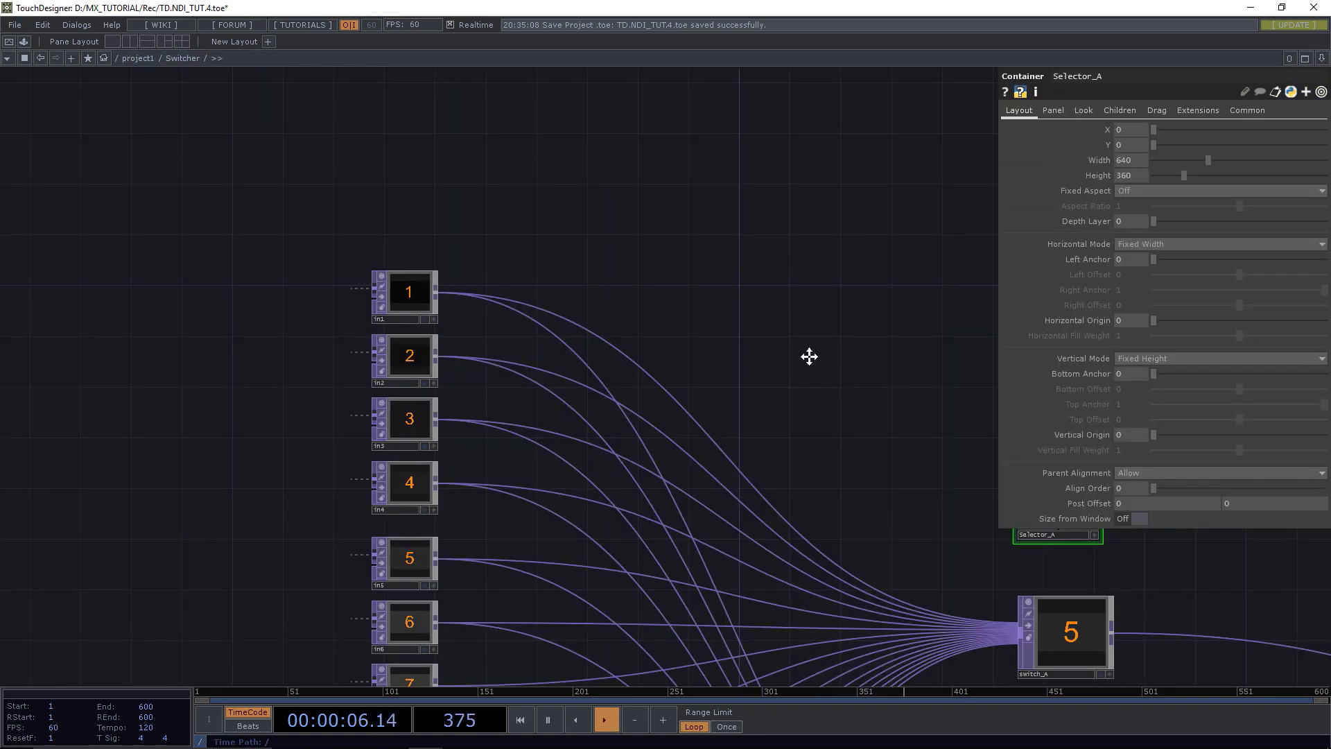
left_click_drag(809, 356, 580, 289)
left_click_drag(772, 292, 625, 296)
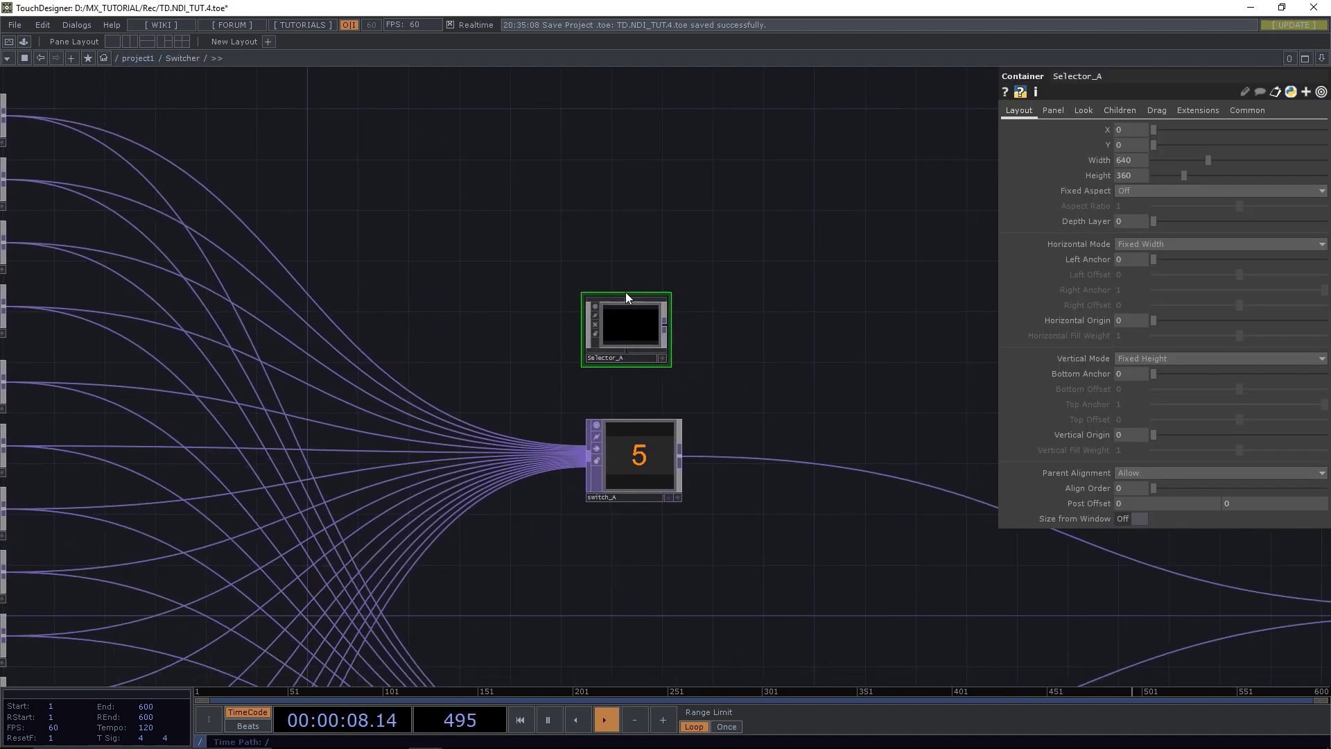
scroll(626, 292, "up", 5)
left_click_drag(790, 297, 683, 184)
left_click(1083, 111)
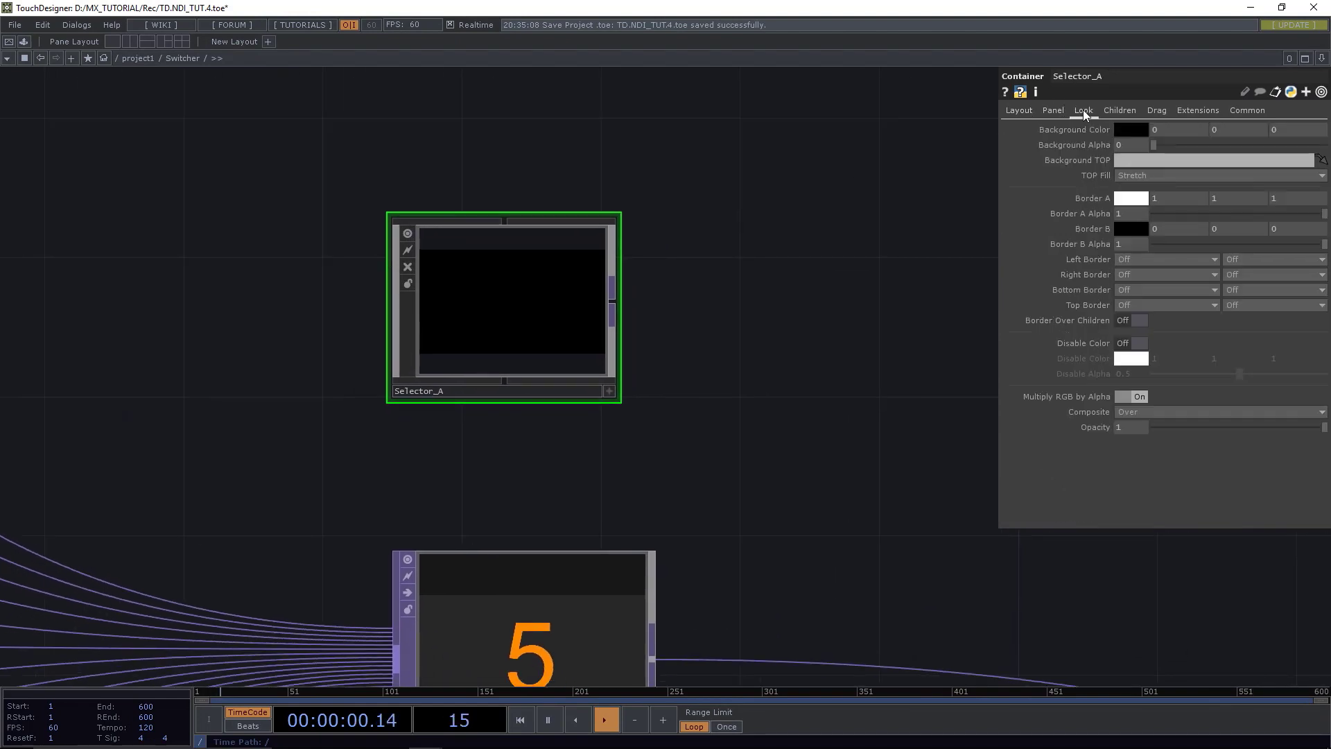
left_click(1126, 161)
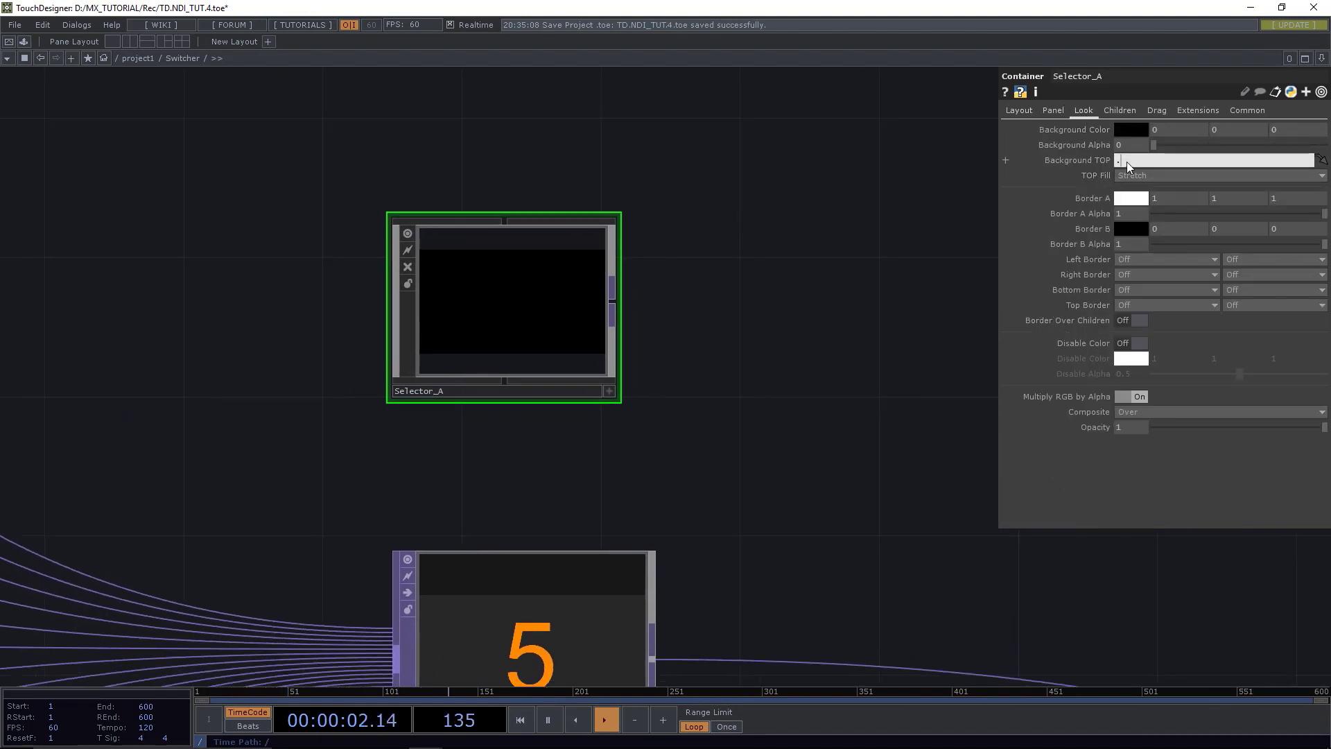
type("./out1")
key("Return")
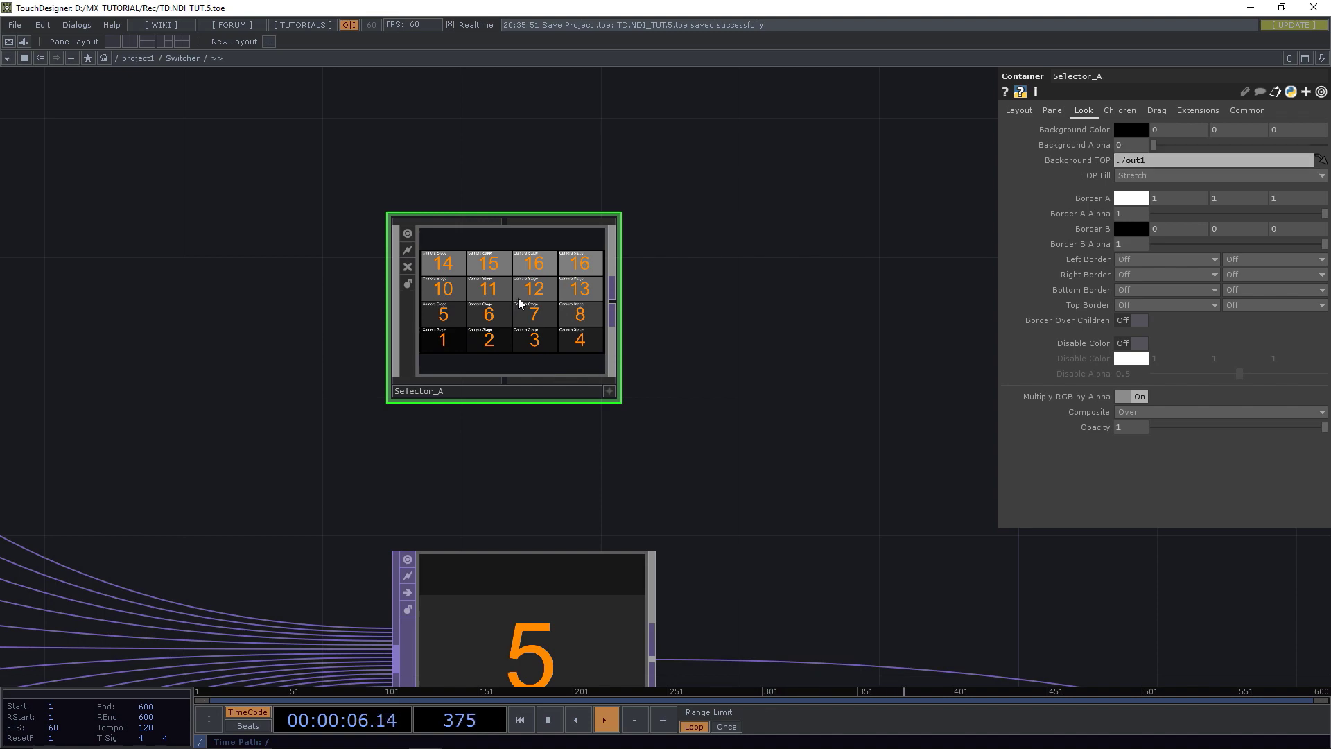
Go inside Selector_A and place a Panel CHOP in the empty area below pattern1.
key("i")
scroll(520, 303, "down", 5)
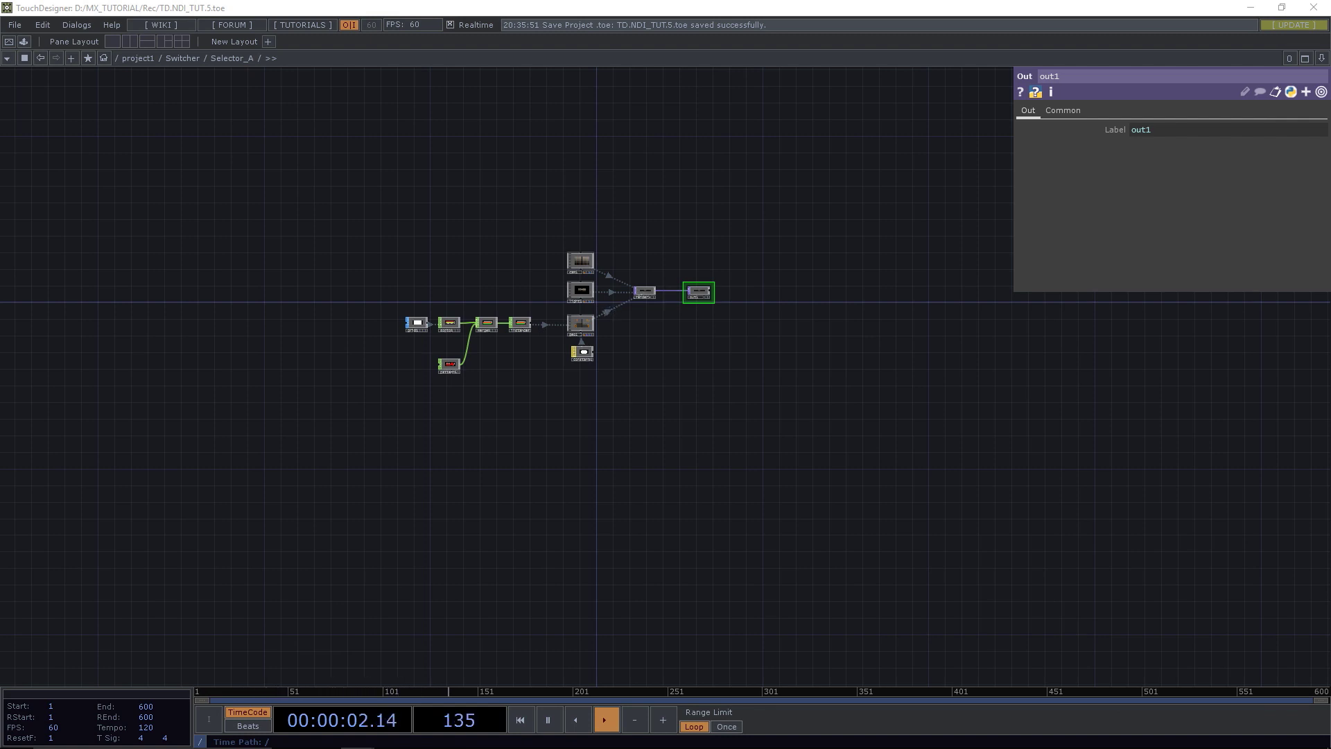
left_click_drag(595, 470, 559, 506)
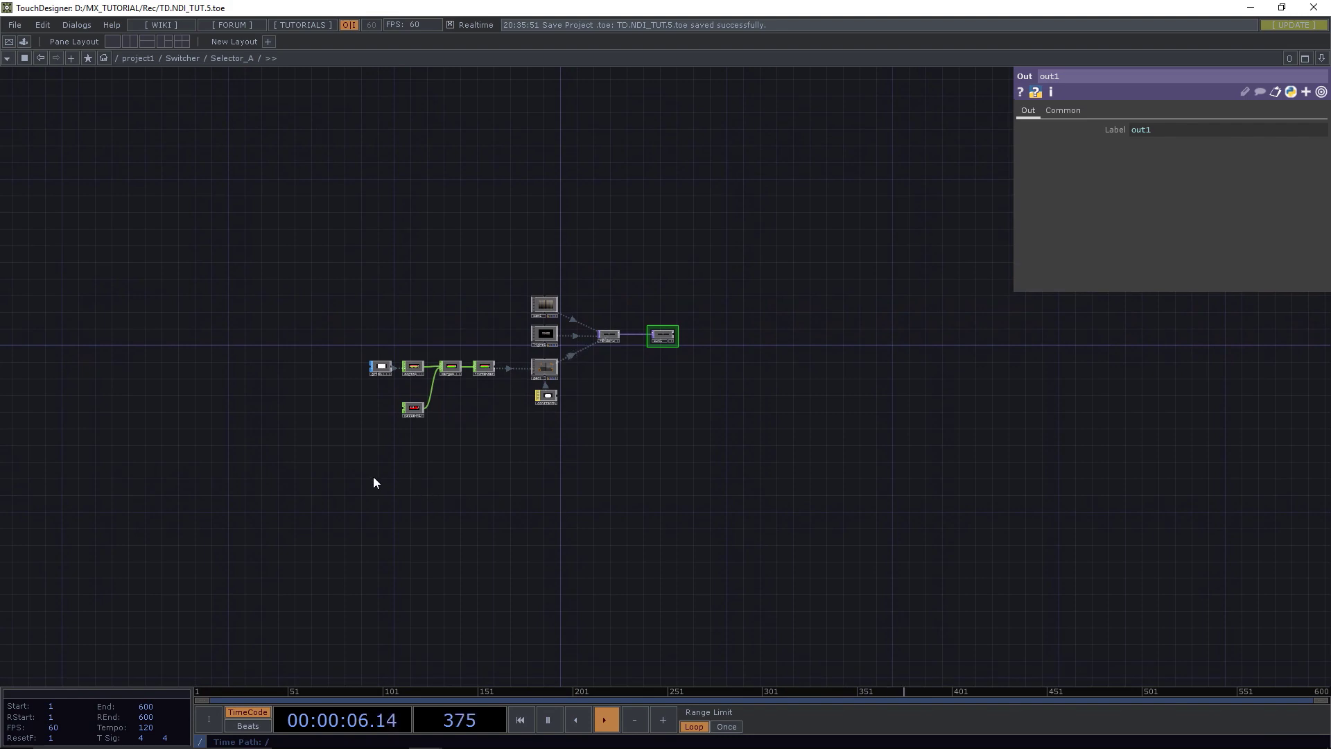
key("Tab")
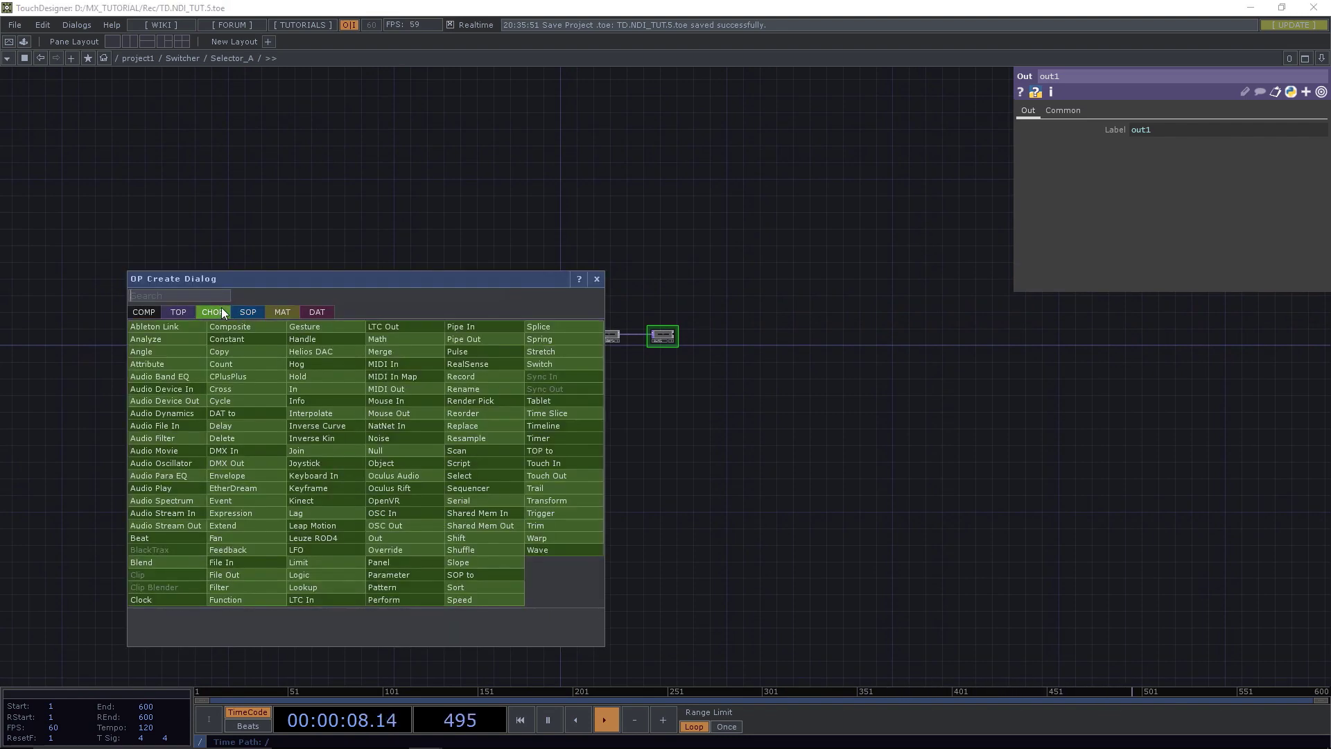
left_click(222, 308)
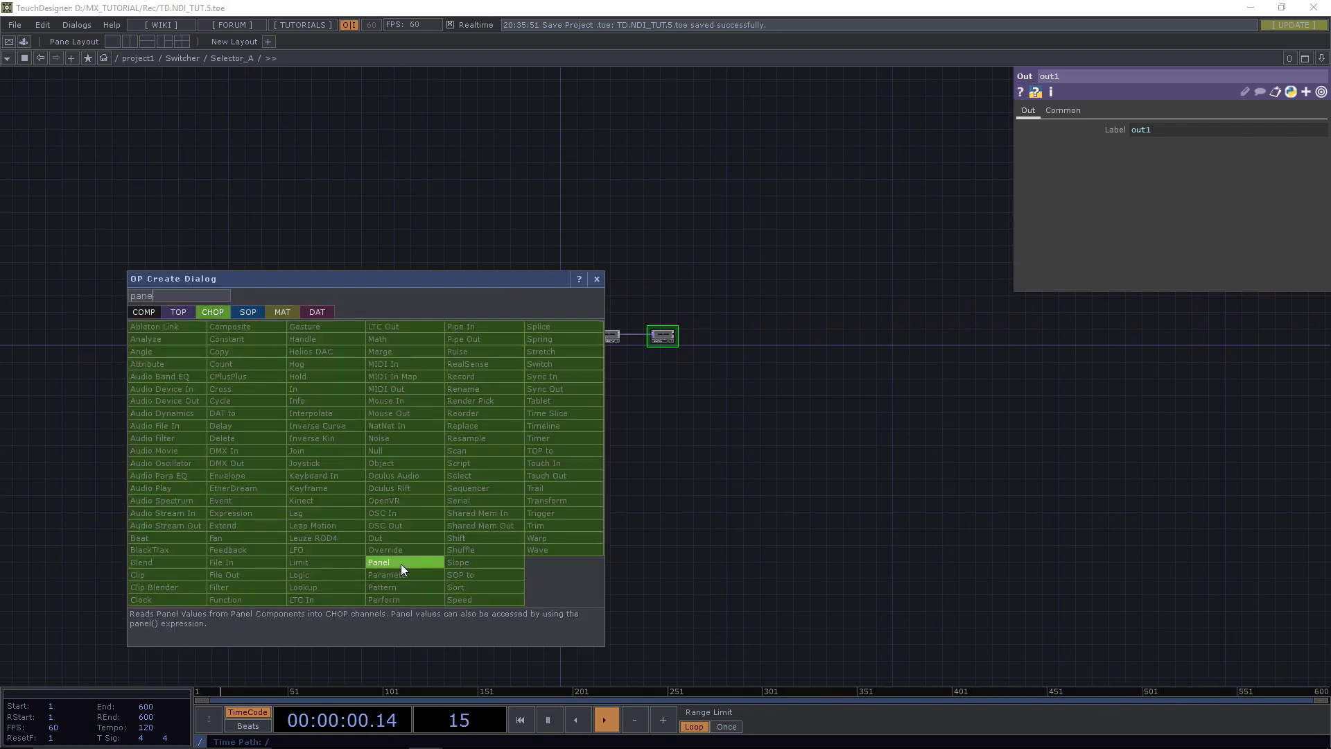
left_click(400, 564)
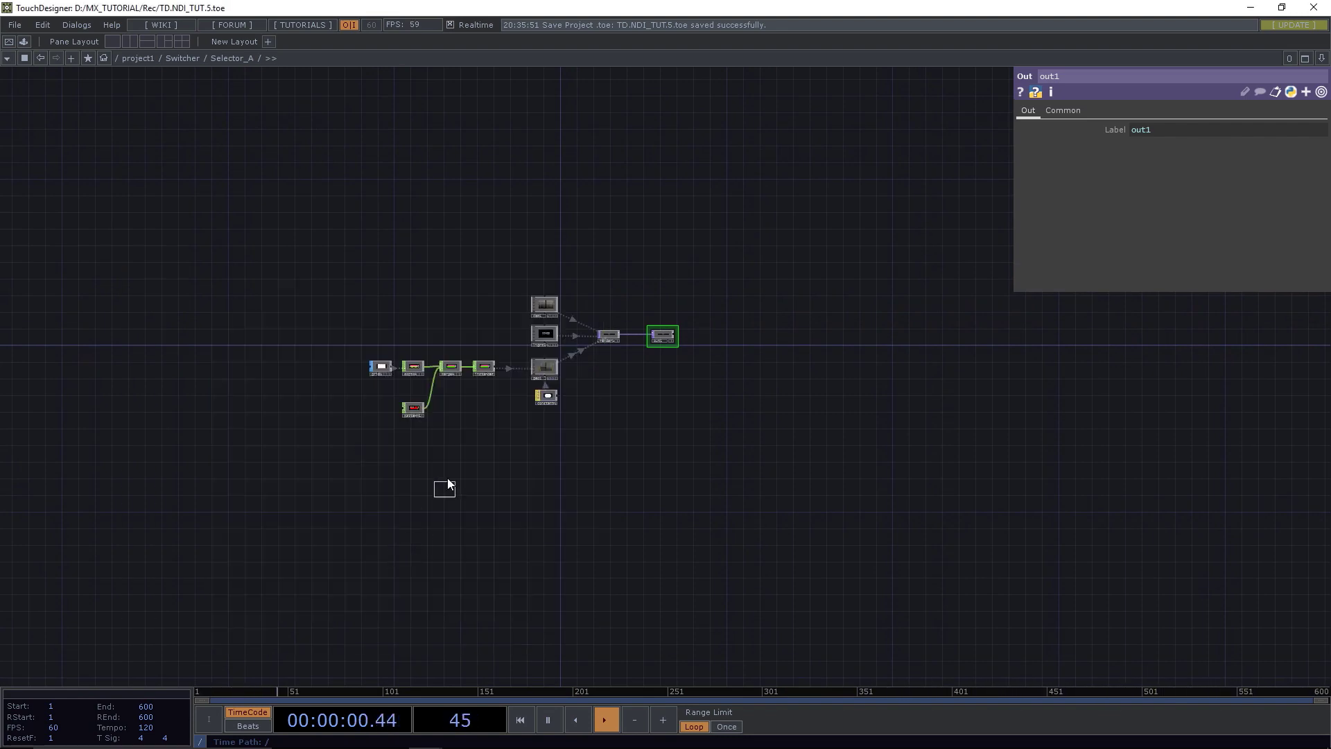
left_click(381, 448)
Limit panel1's selected channels to select, u and v.
scroll(381, 447, "up", 5)
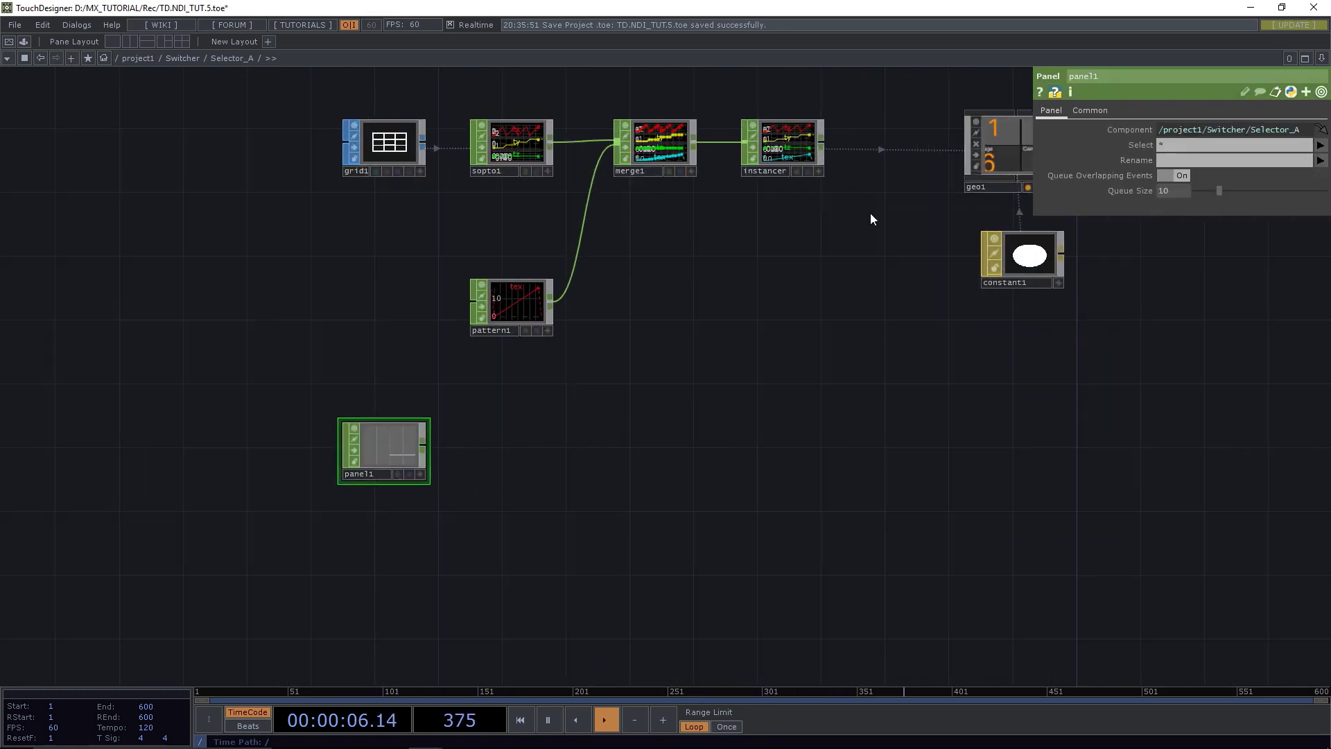
scroll(409, 462, "up", 5)
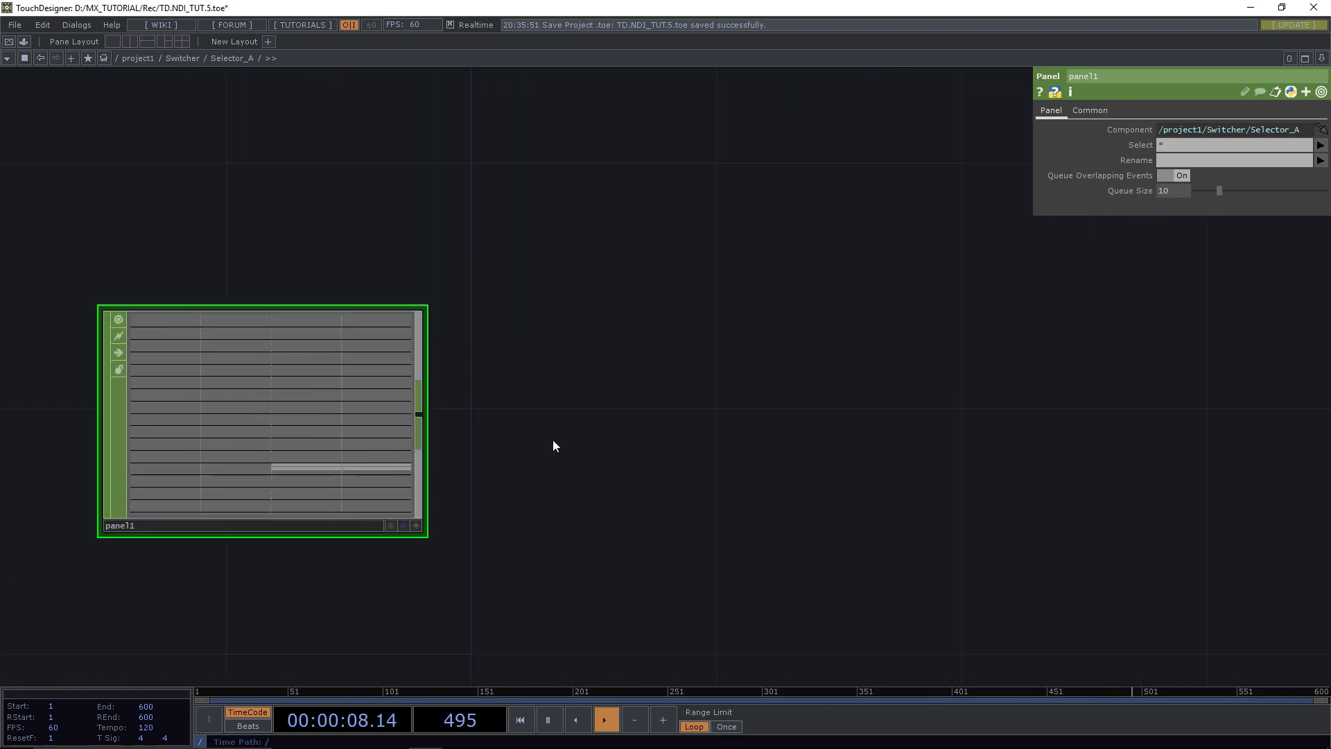
left_click(1319, 145)
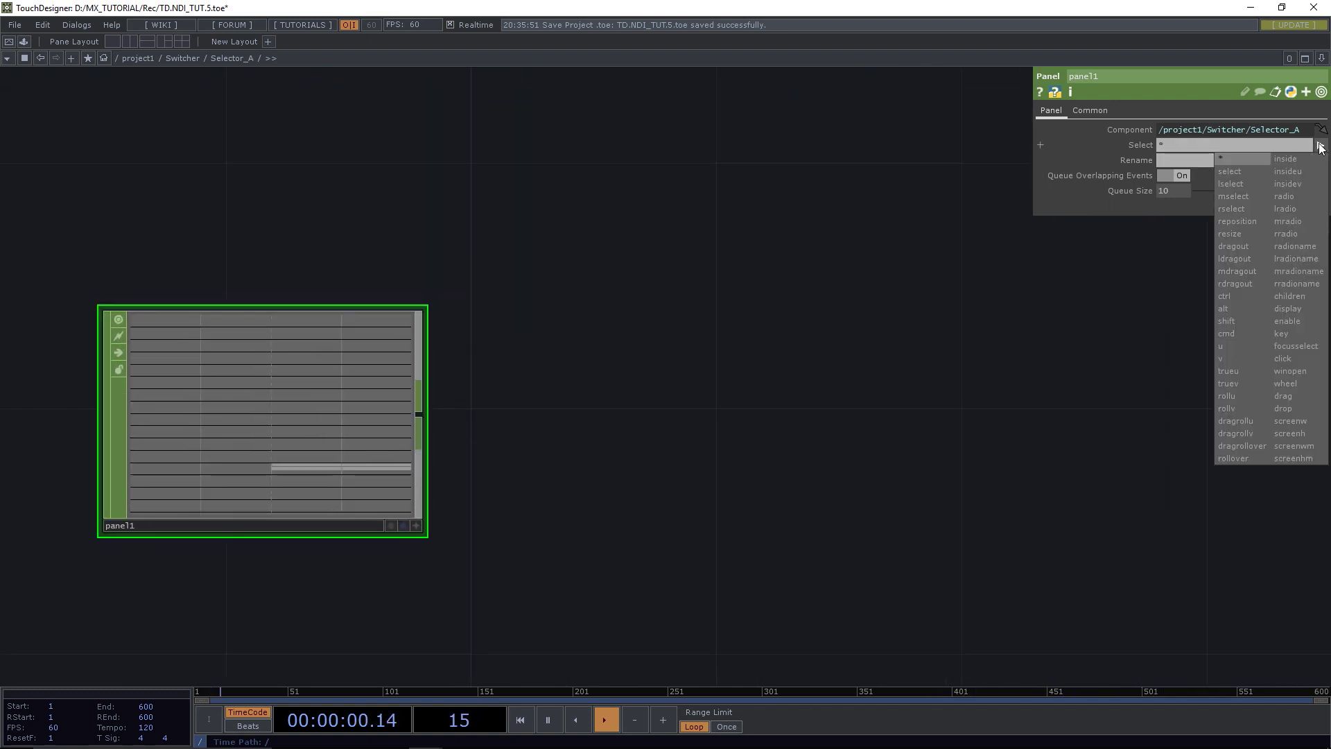
left_click(1246, 173)
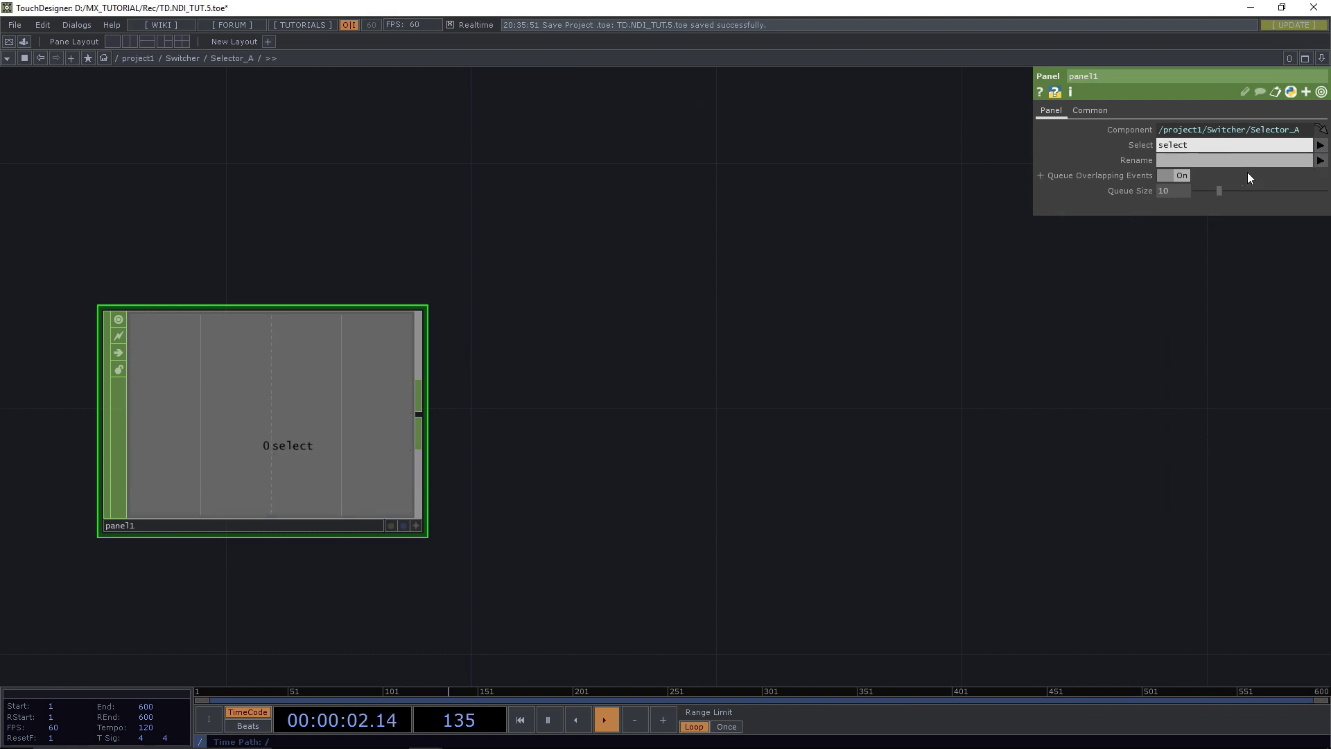
left_click(1320, 145)
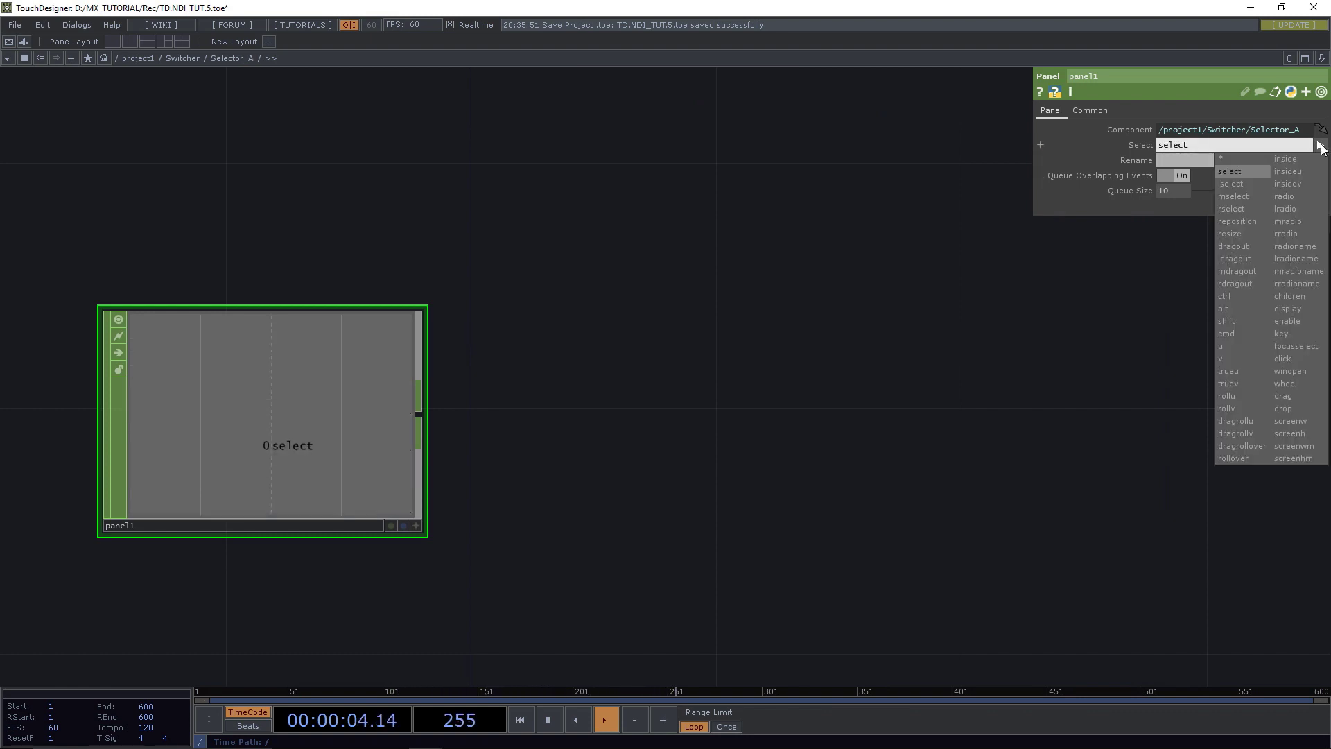
left_click(1237, 346)
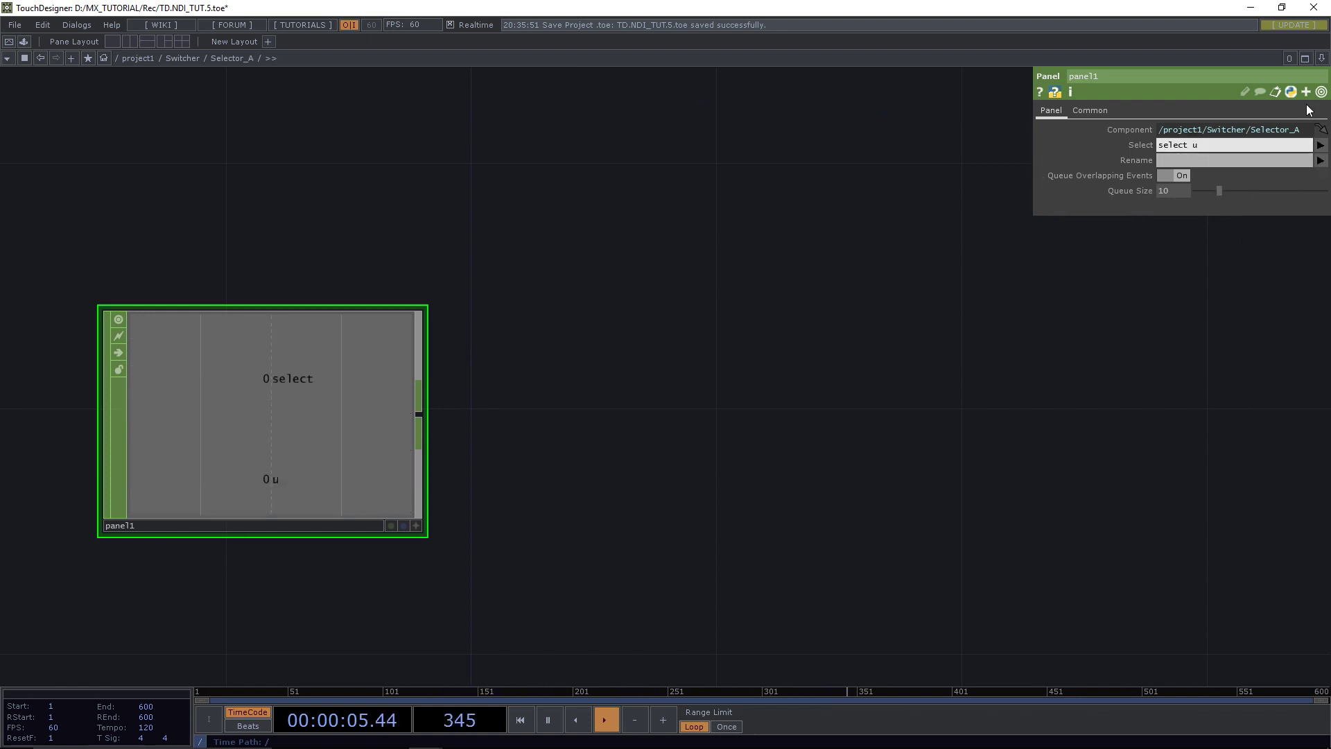
left_click(1320, 145)
left_click(1239, 366)
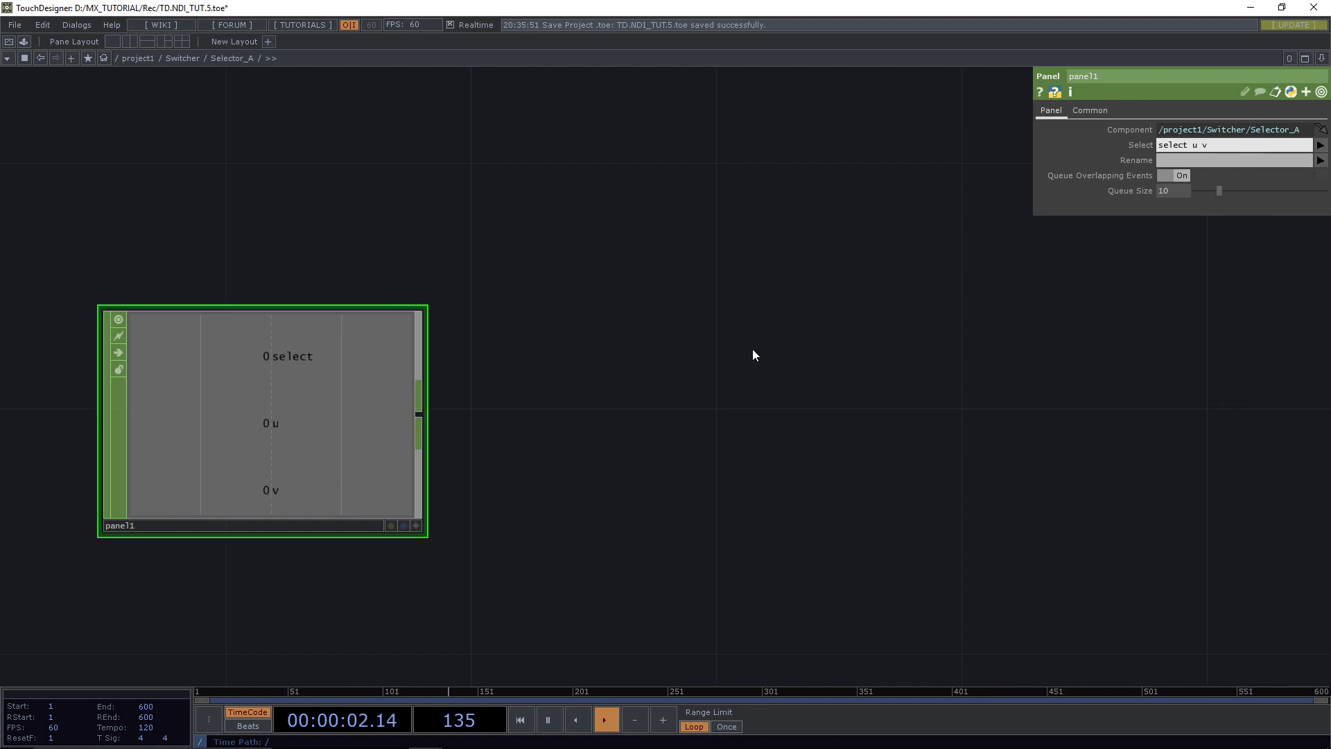
Add a CHOP to DAT beside panel1 that converts its channels into a table.
scroll(601, 409, "down", 3)
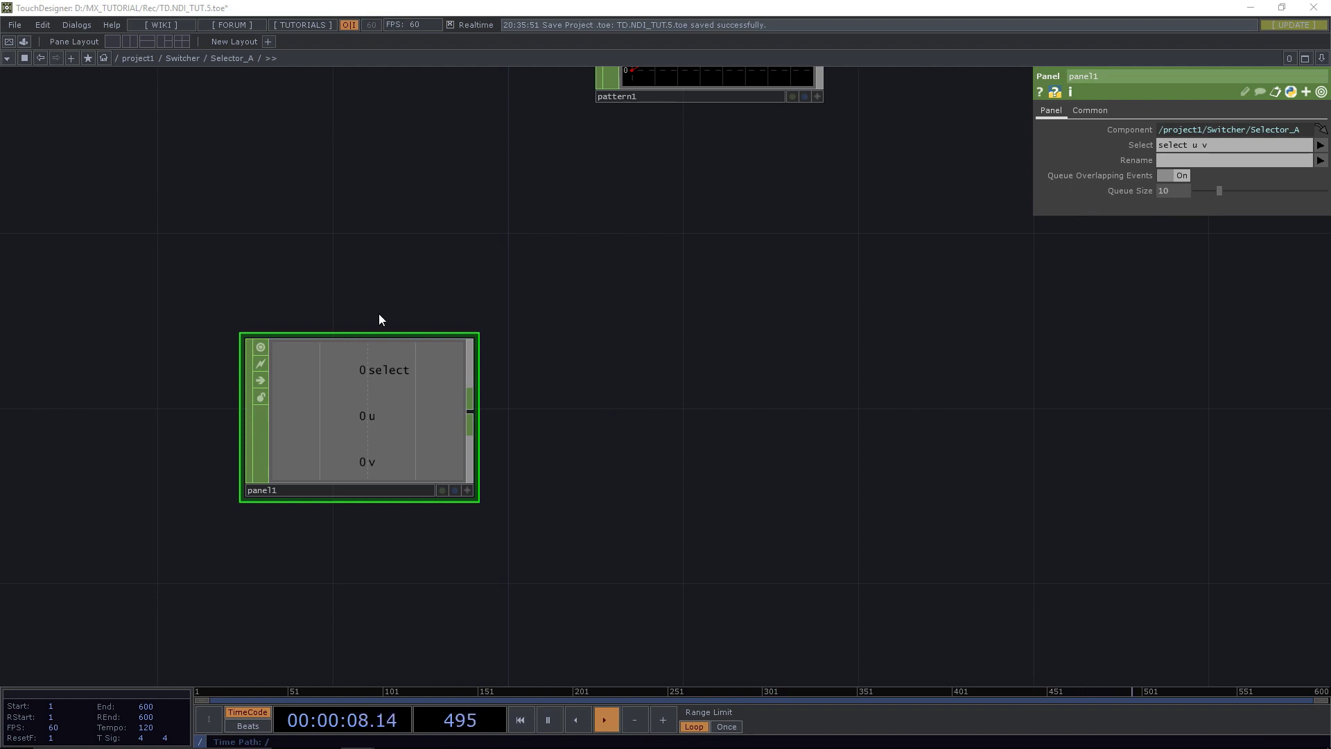
left_click(470, 412)
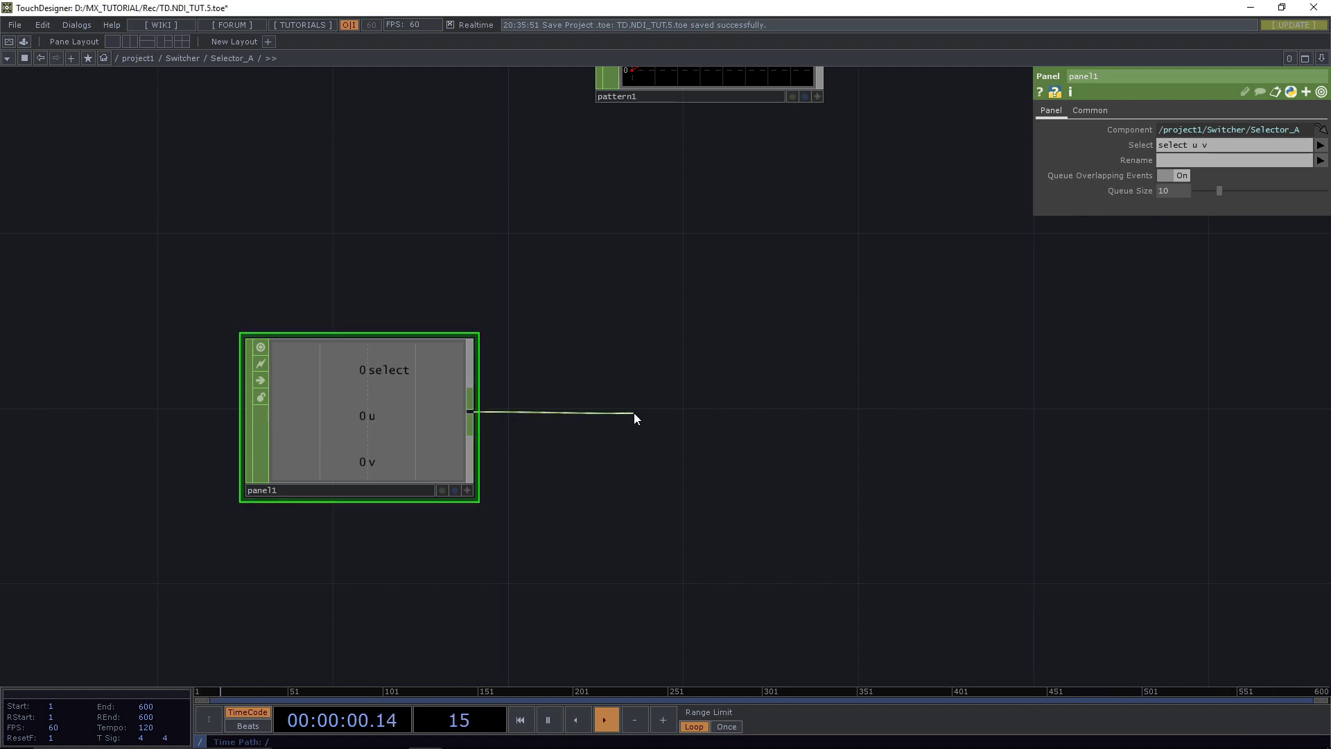
left_click(634, 413)
left_click(581, 266)
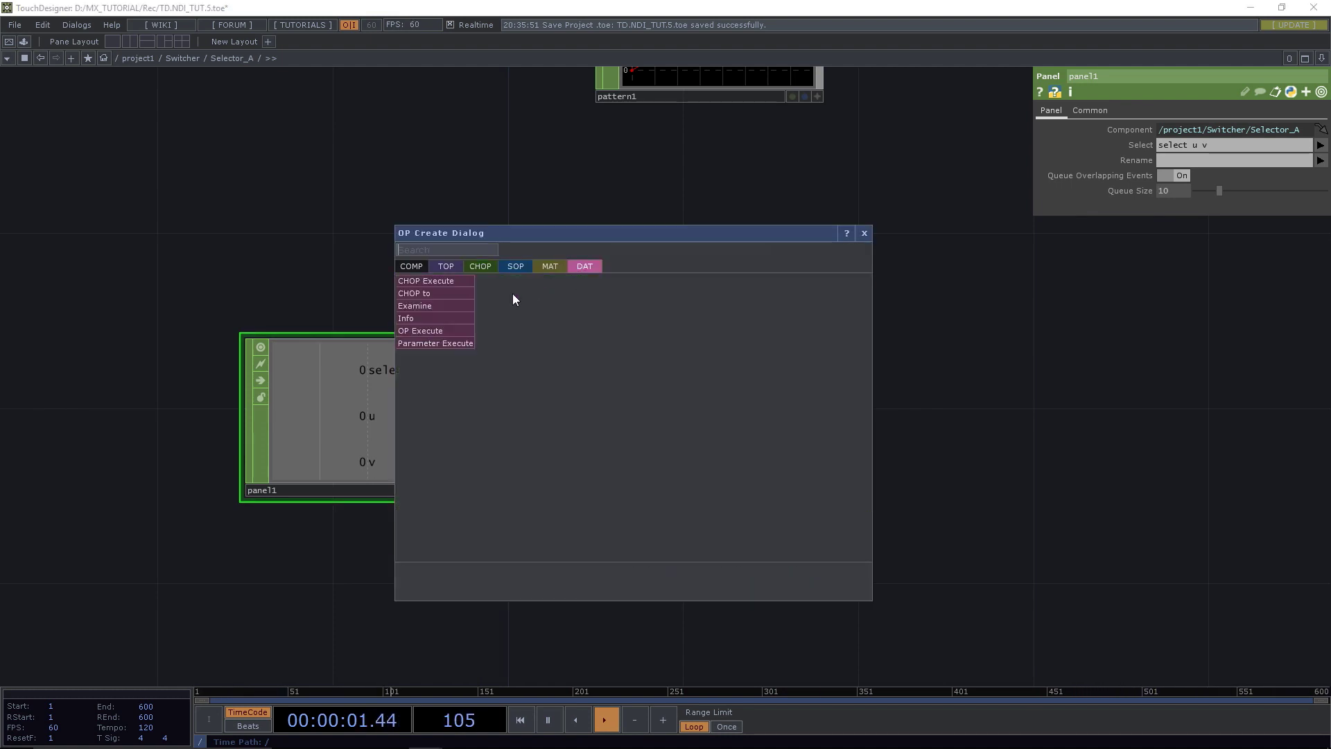
left_click(455, 293)
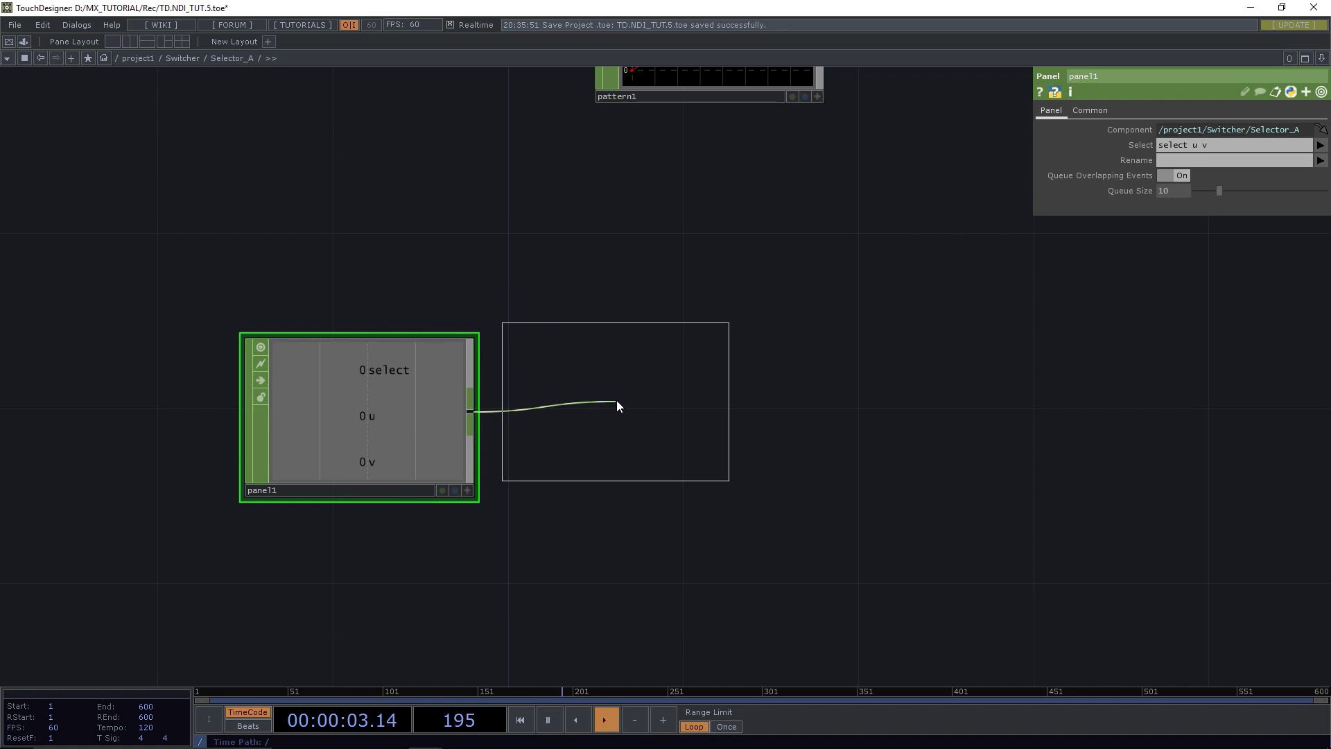
left_click(676, 413)
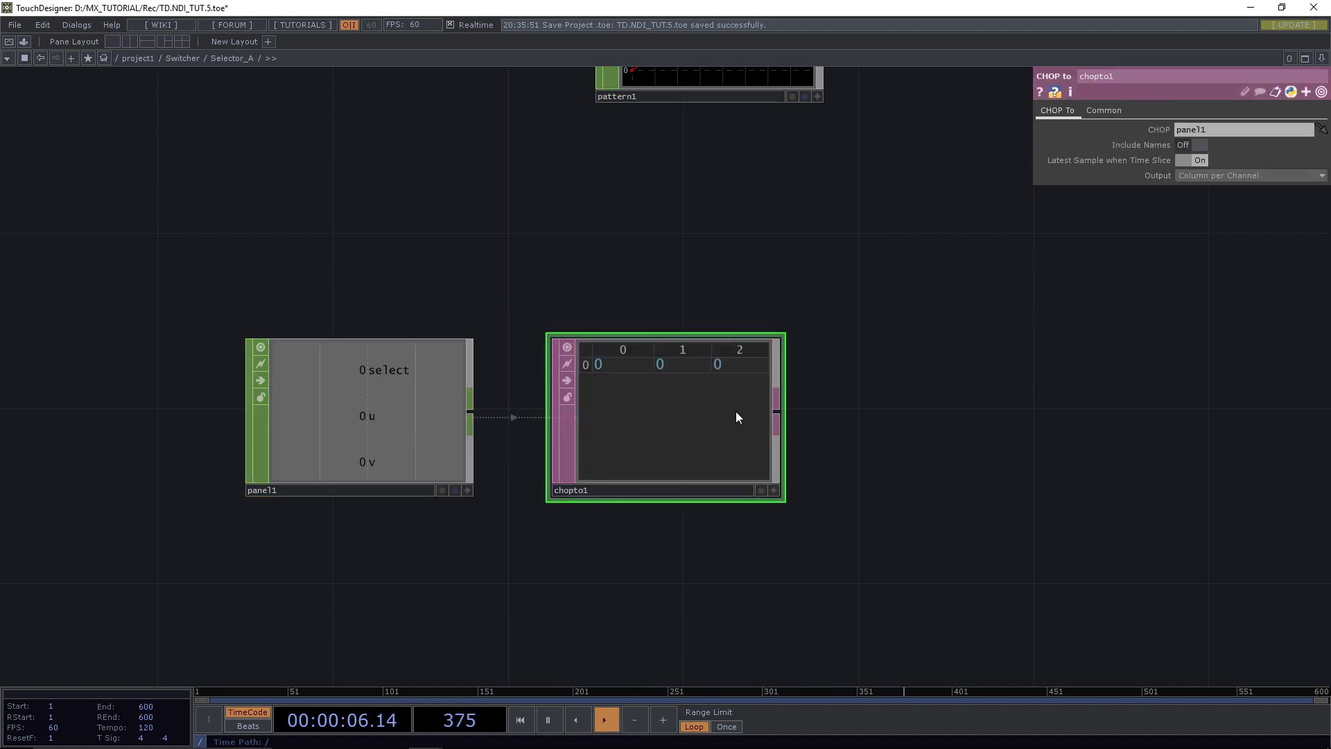
Add a Render Pick DAT after chopto1, wired to its output.
left_click_drag(1085, 395, 970, 391)
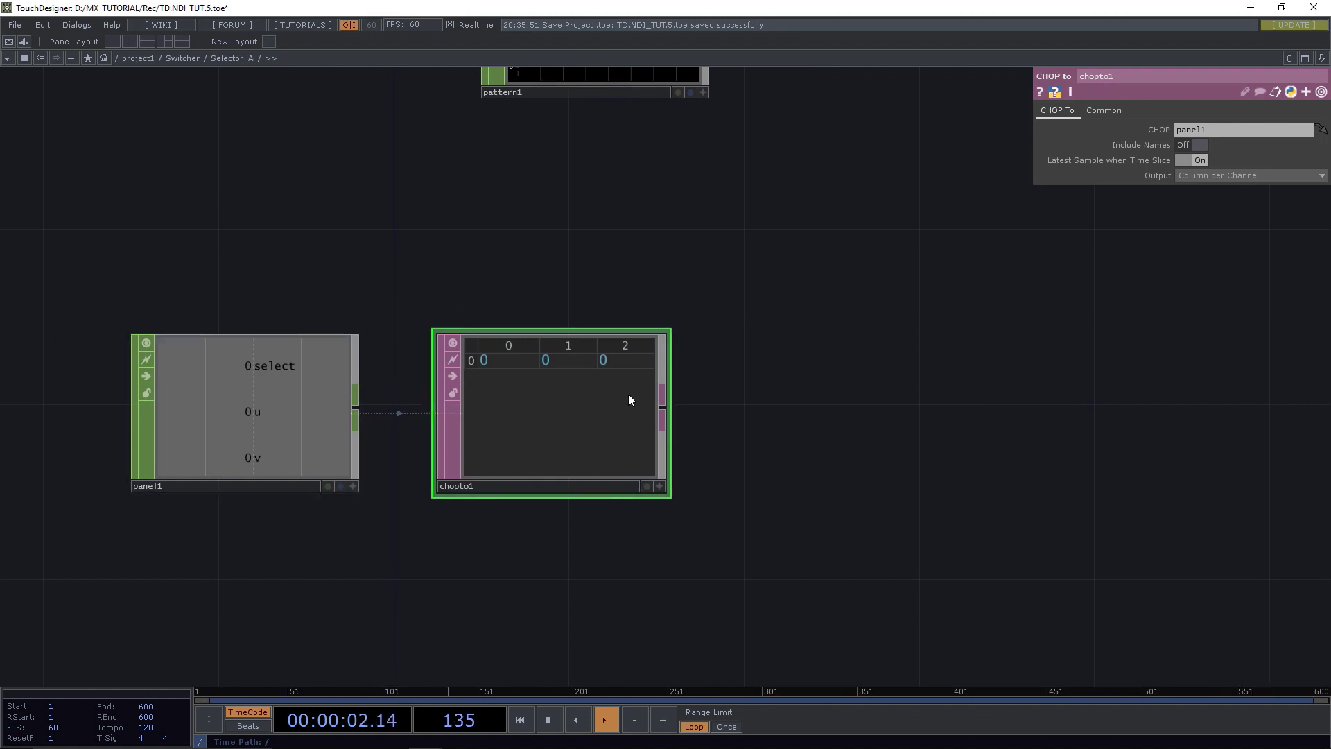
left_click(664, 405)
left_click(748, 407)
type("r")
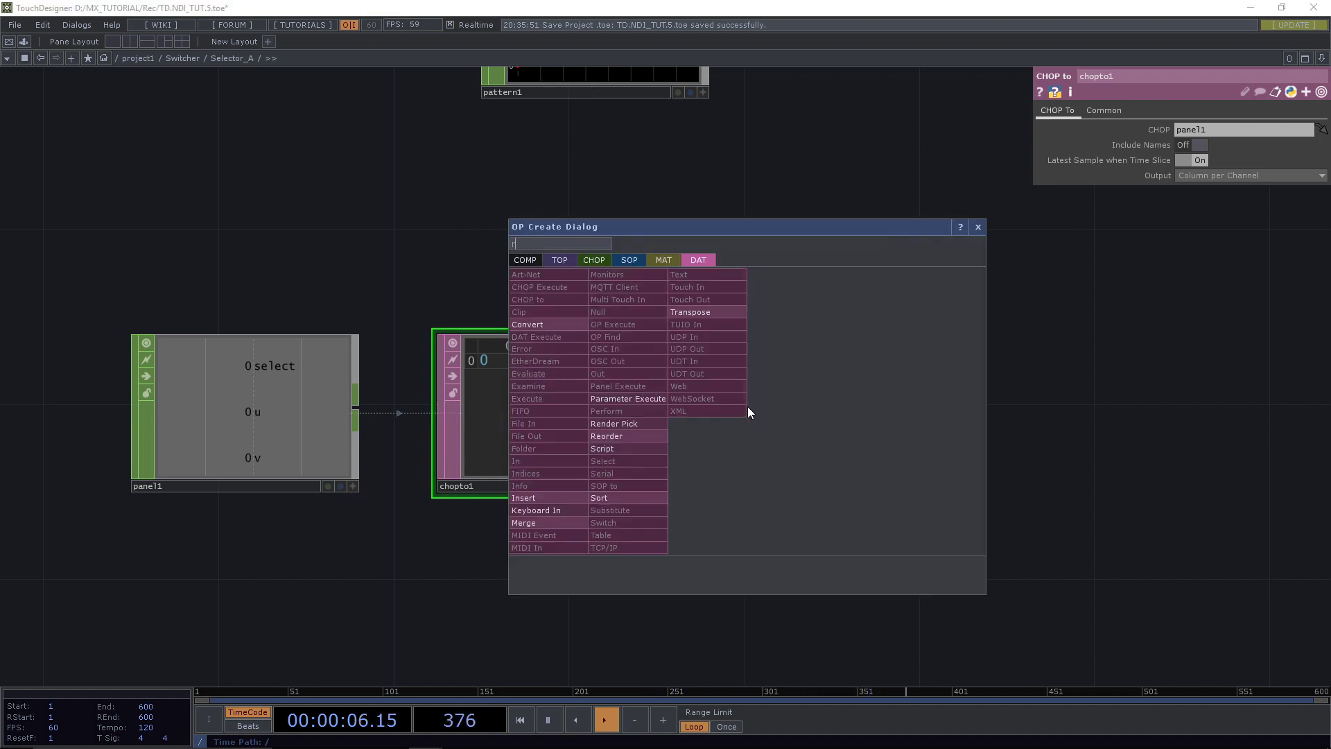
type("ender")
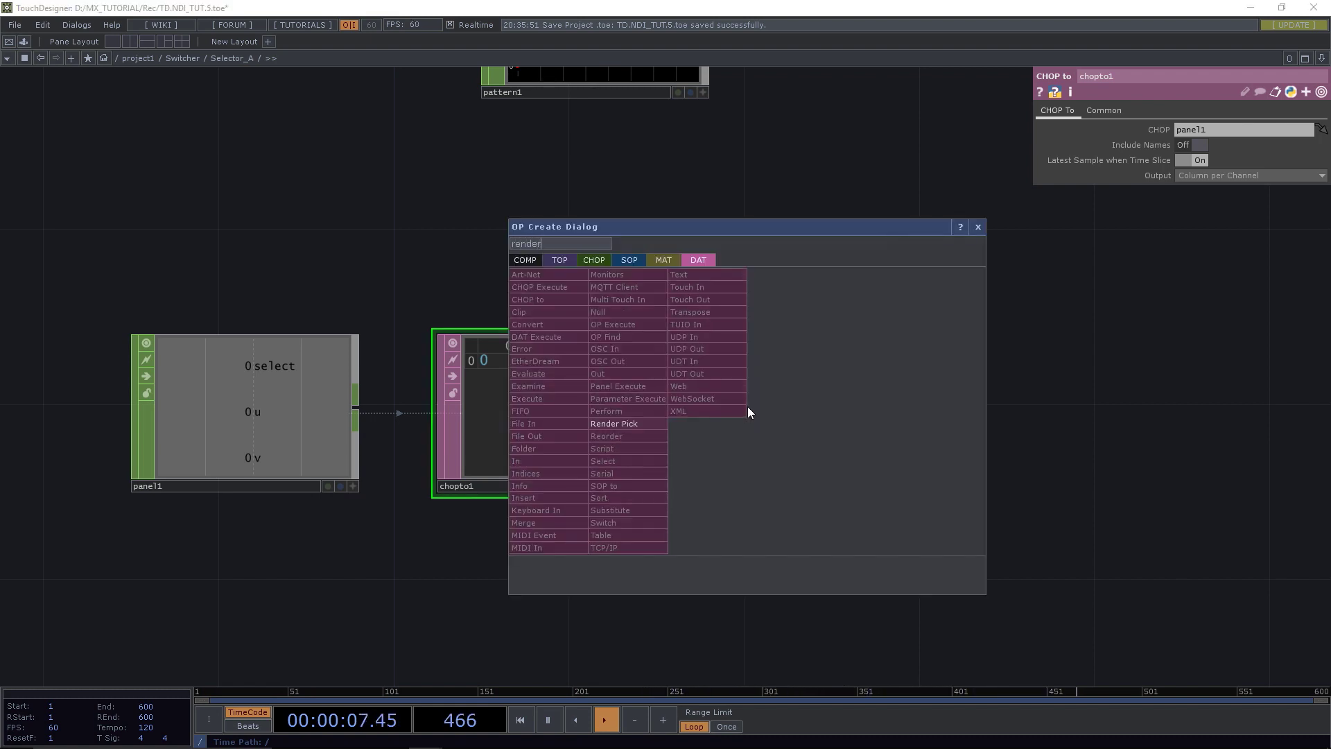
left_click(639, 424)
left_click(875, 420)
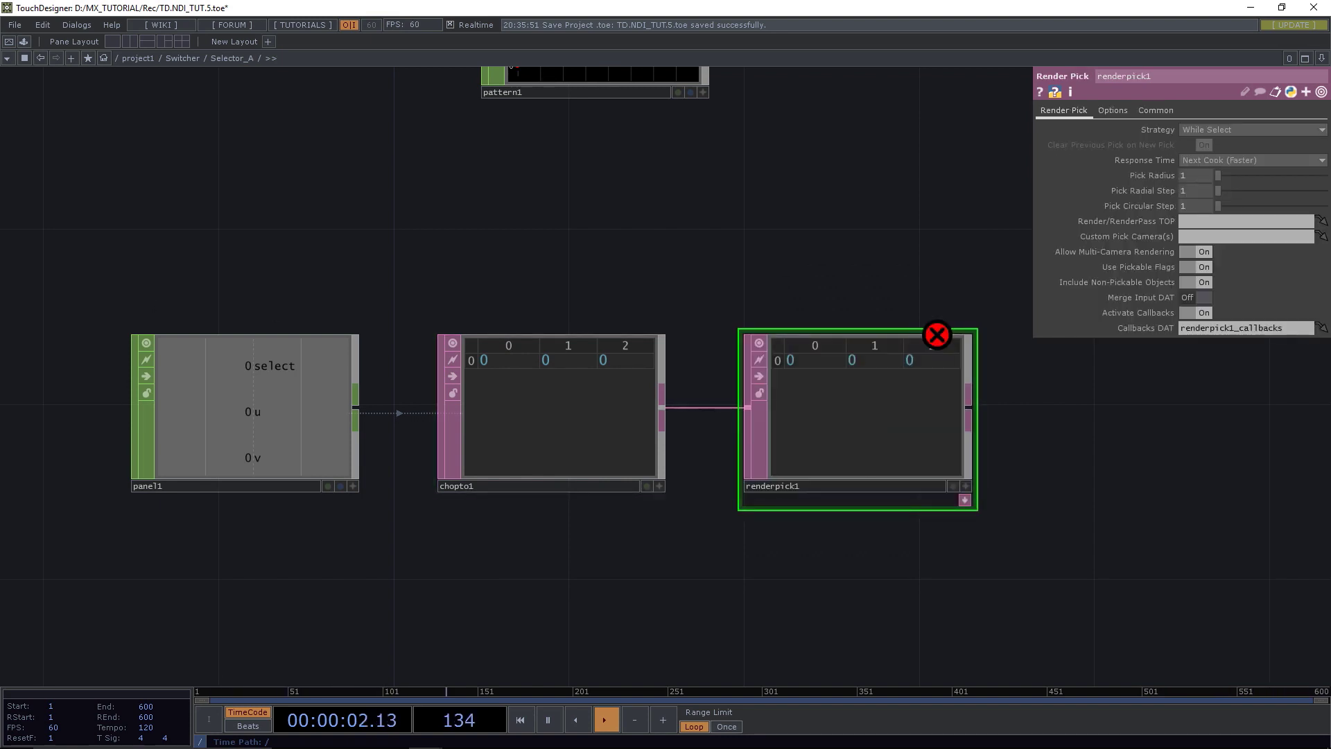
Turn on Include Names for chopto1 and select renderpick1 to show its parameters.
left_click(584, 398)
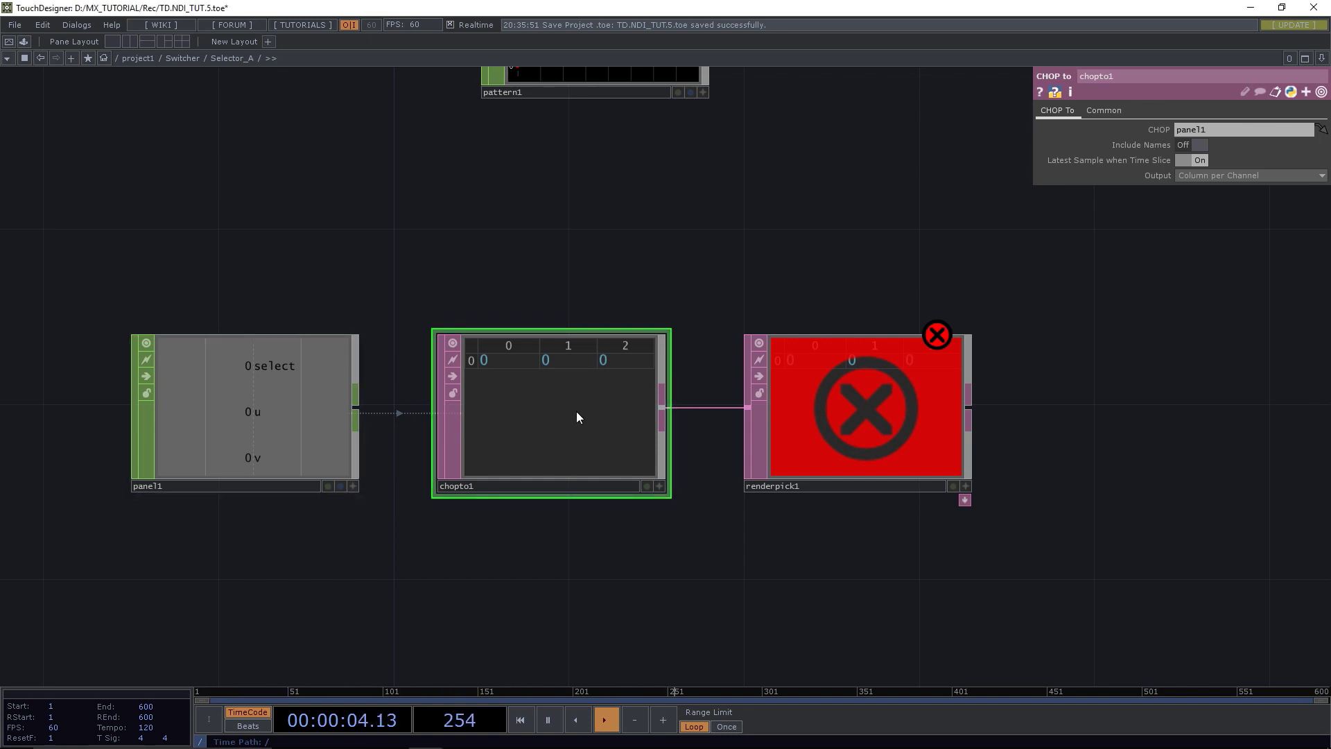
left_click(1192, 143)
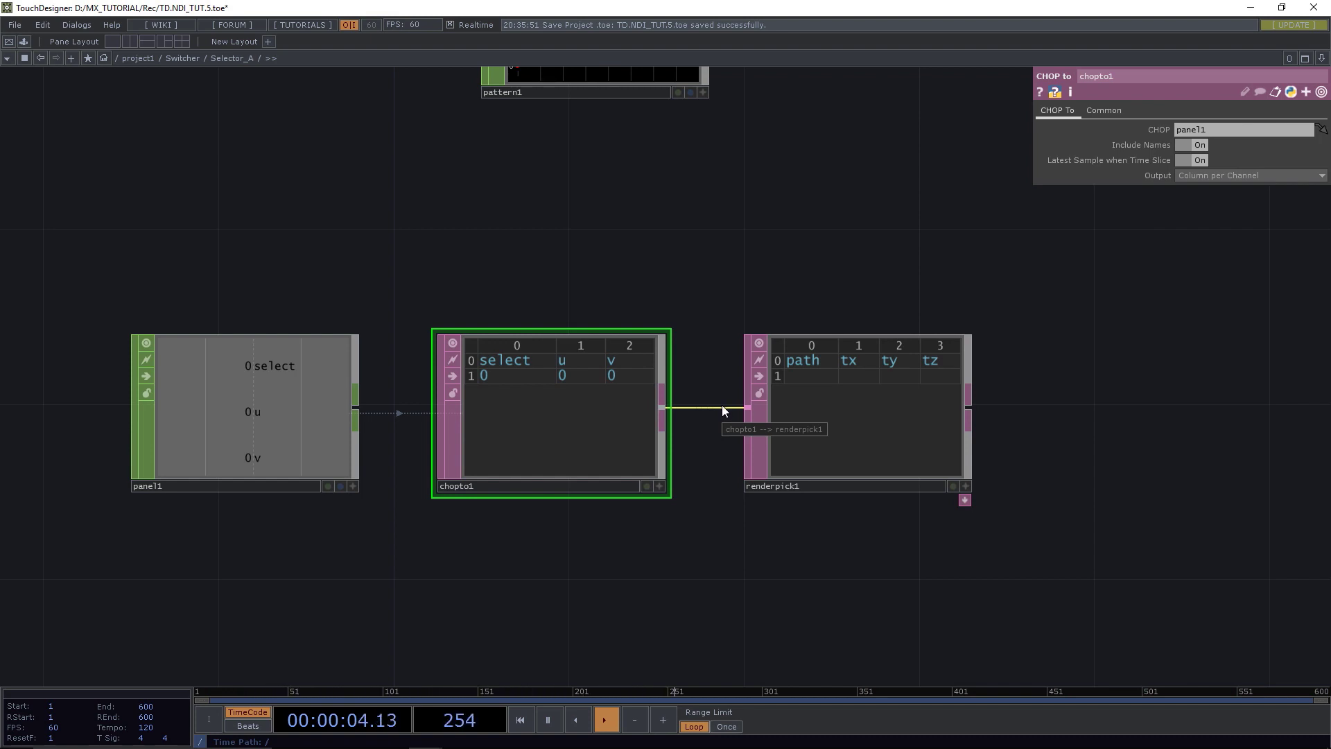
left_click(835, 419)
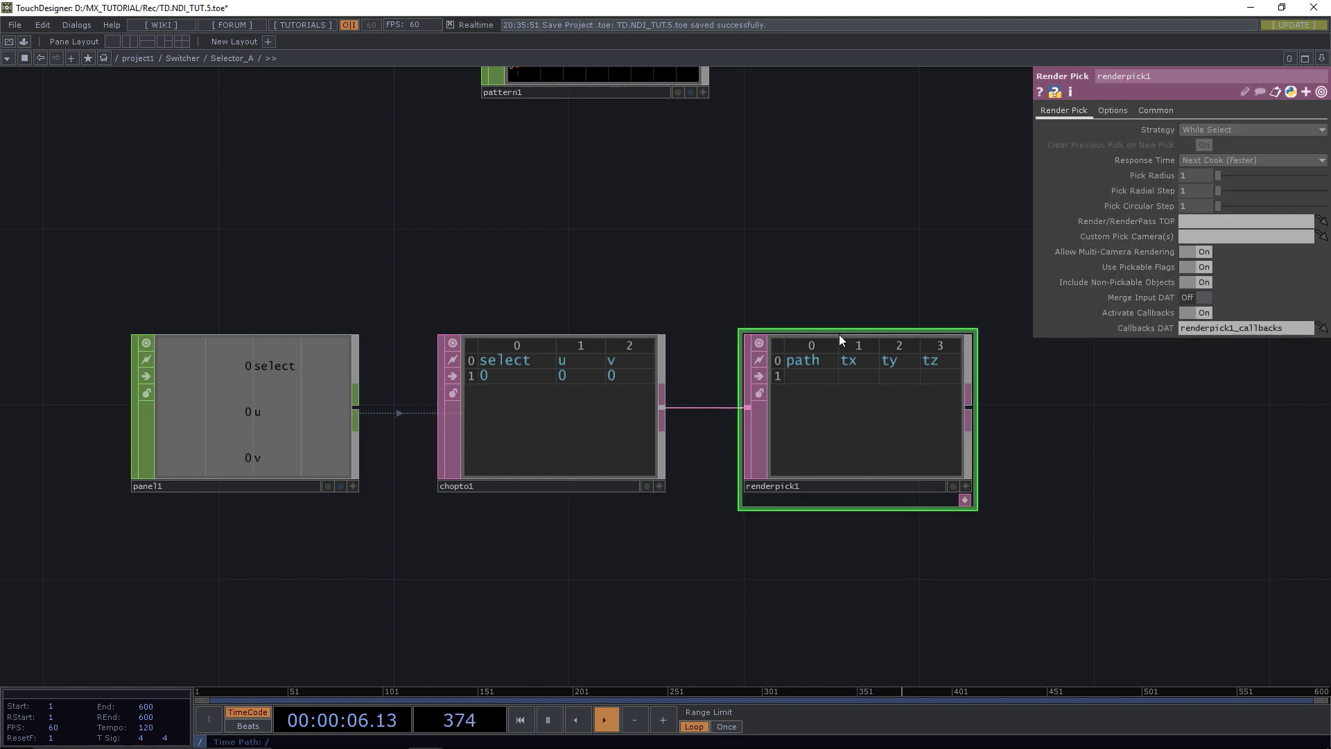
Set renderpick1's strategy to Hold Last Picked and its pick radius to 3.
left_click_drag(793, 326, 735, 417)
scroll(775, 344, "down", 5)
scroll(725, 360, "down", 4)
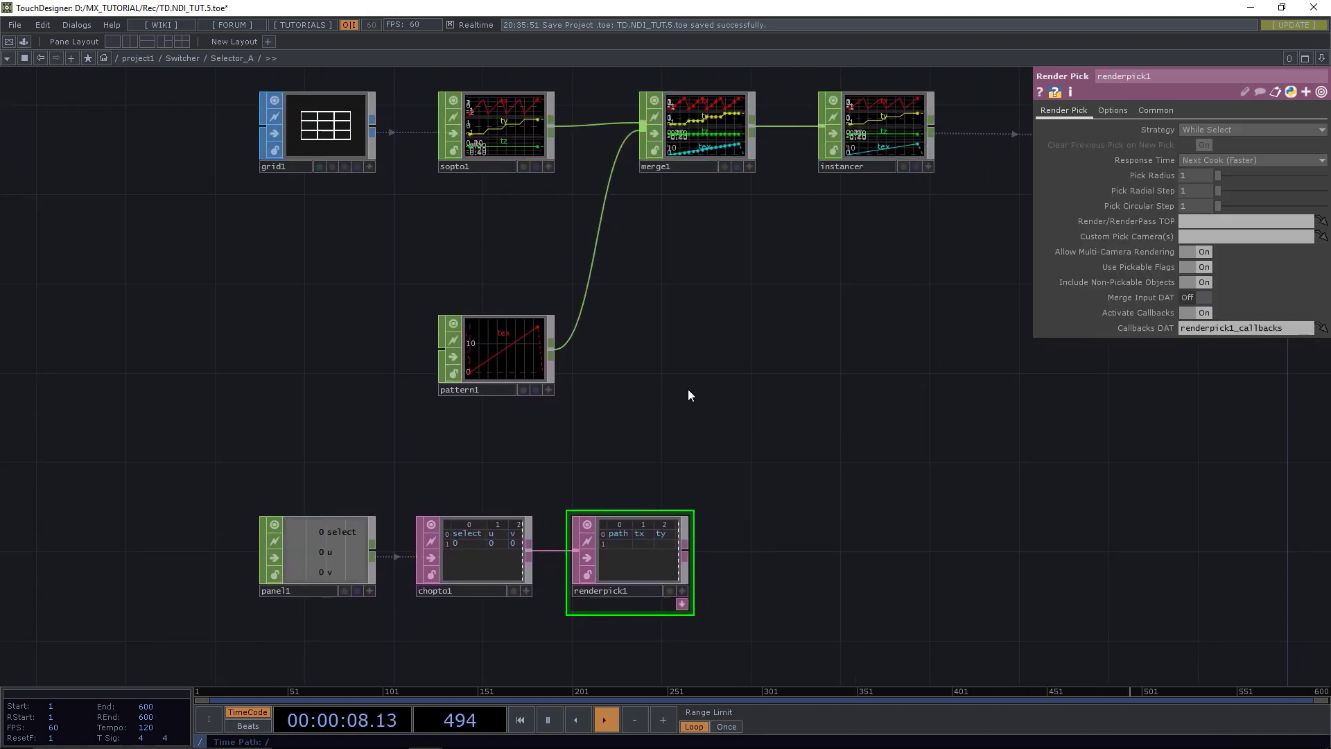
scroll(948, 261, "up", 1)
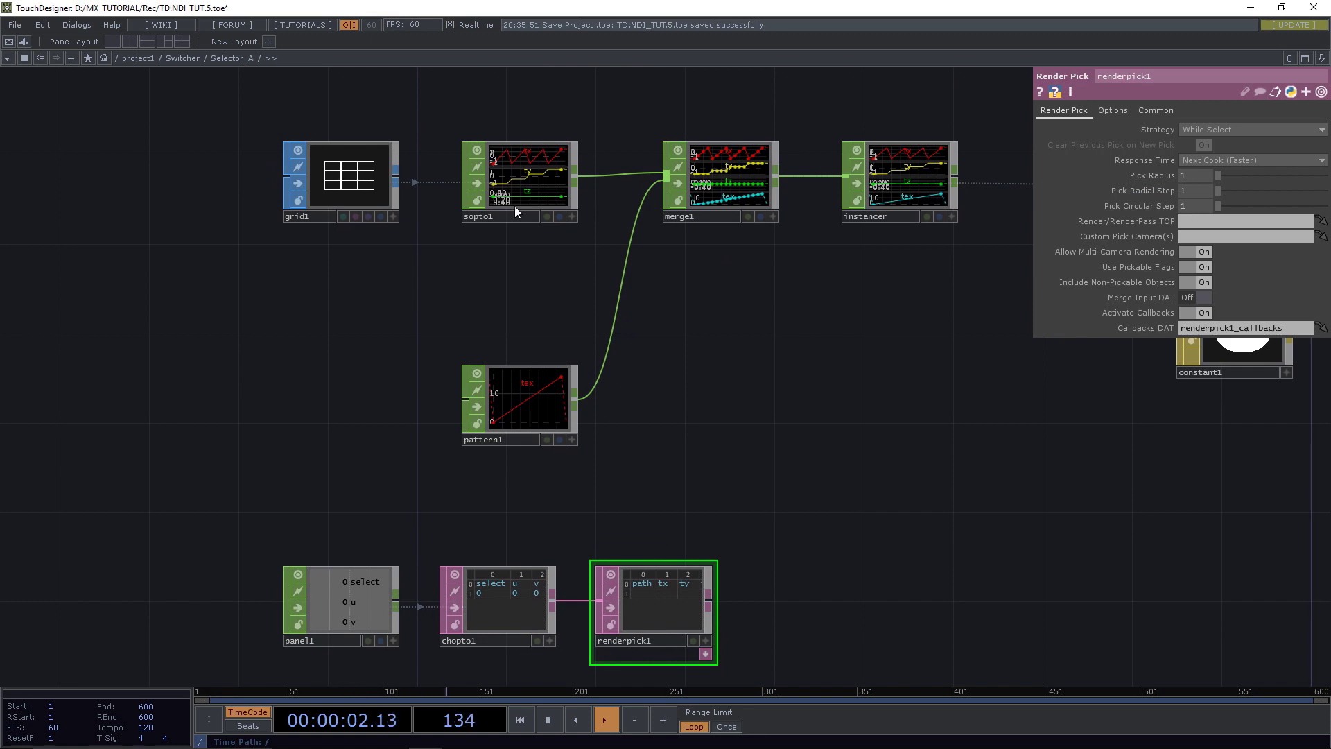
left_click(1218, 129)
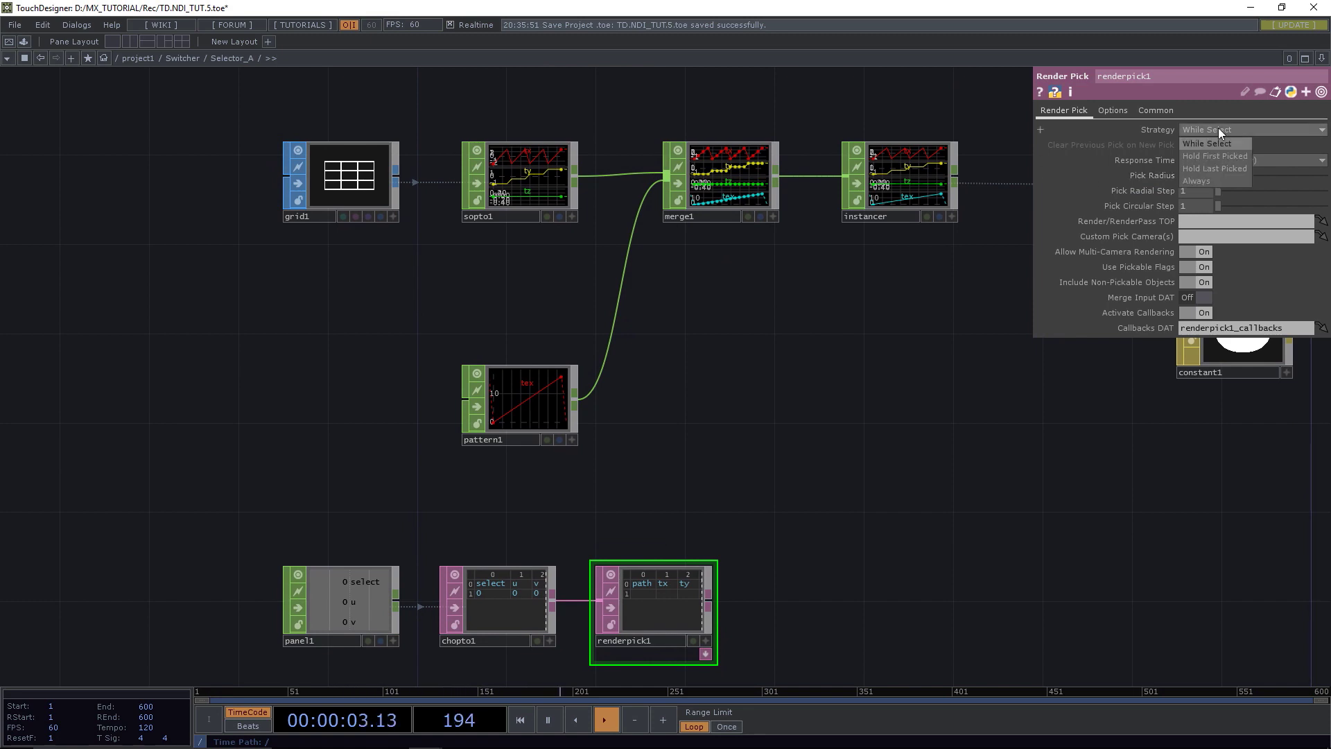
left_click(1210, 169)
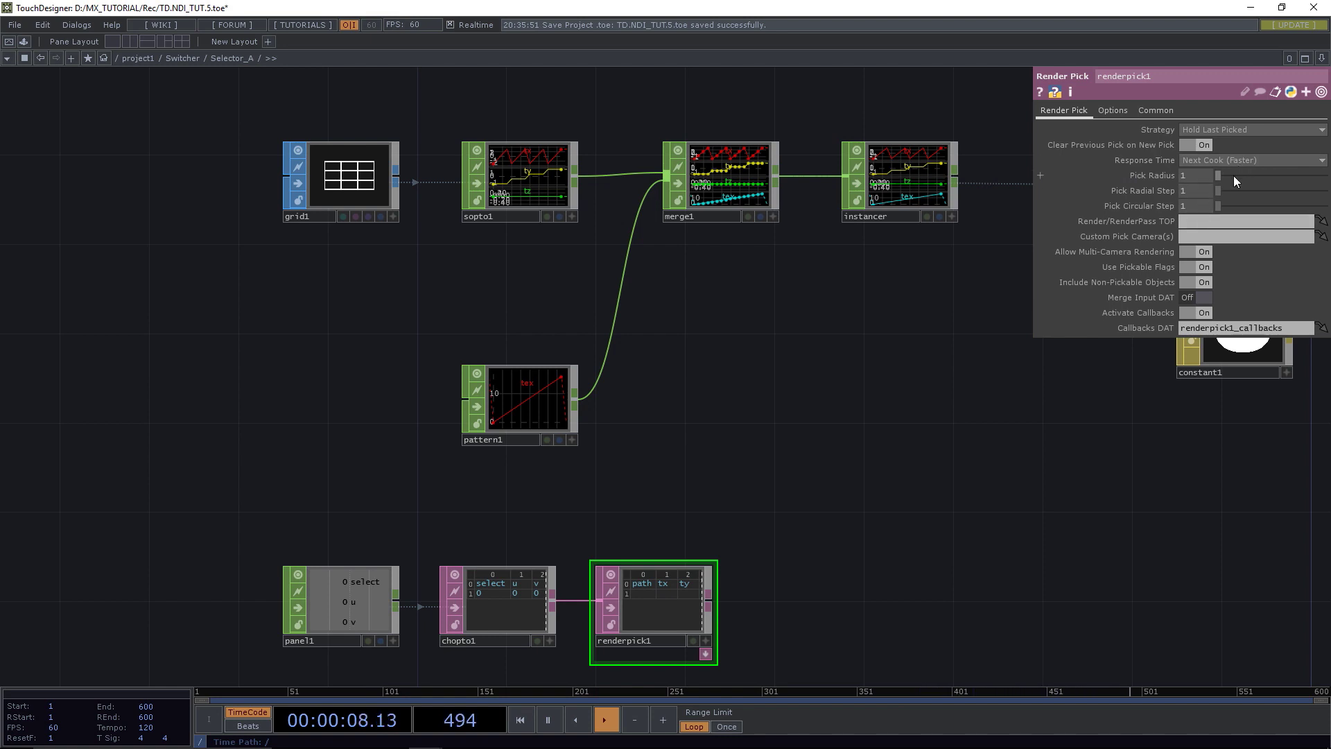
left_click_drag(1205, 177, 1147, 180)
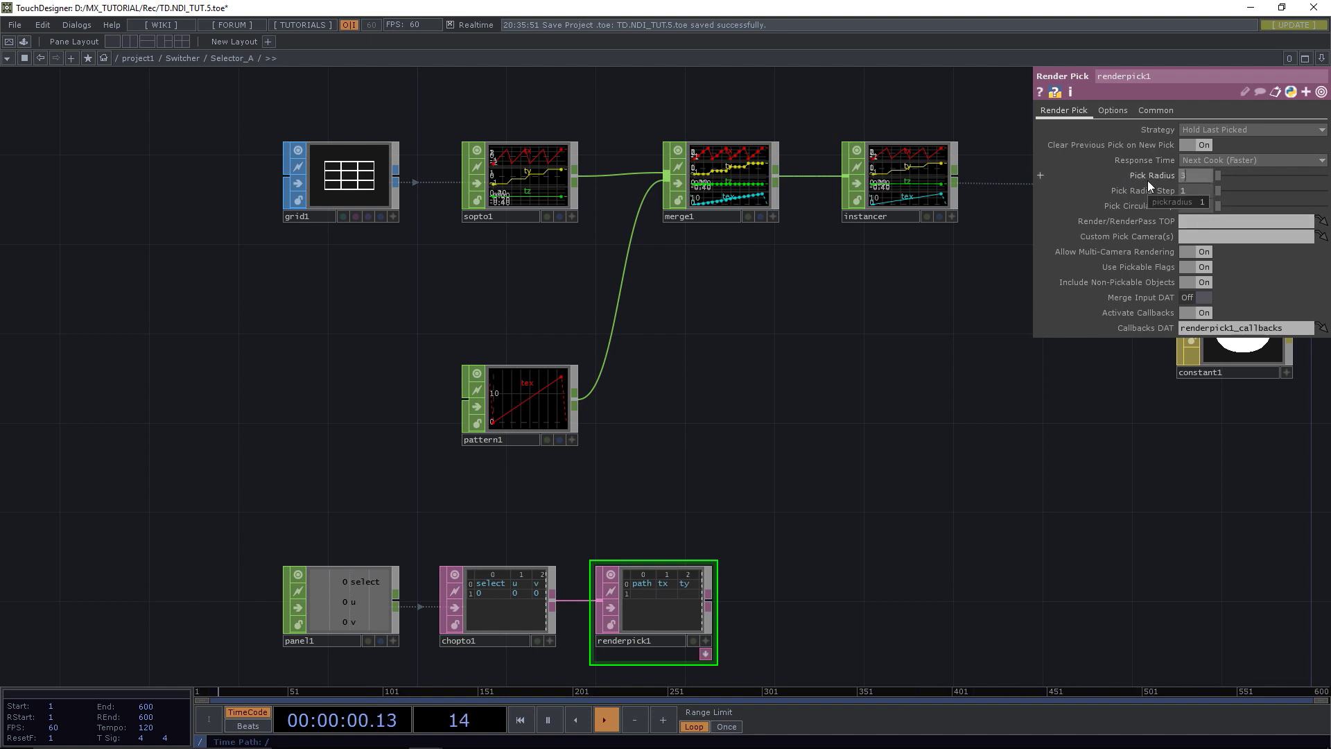
Assign render1 as the Render TOP of renderpick1.
scroll(922, 306, "down", 6)
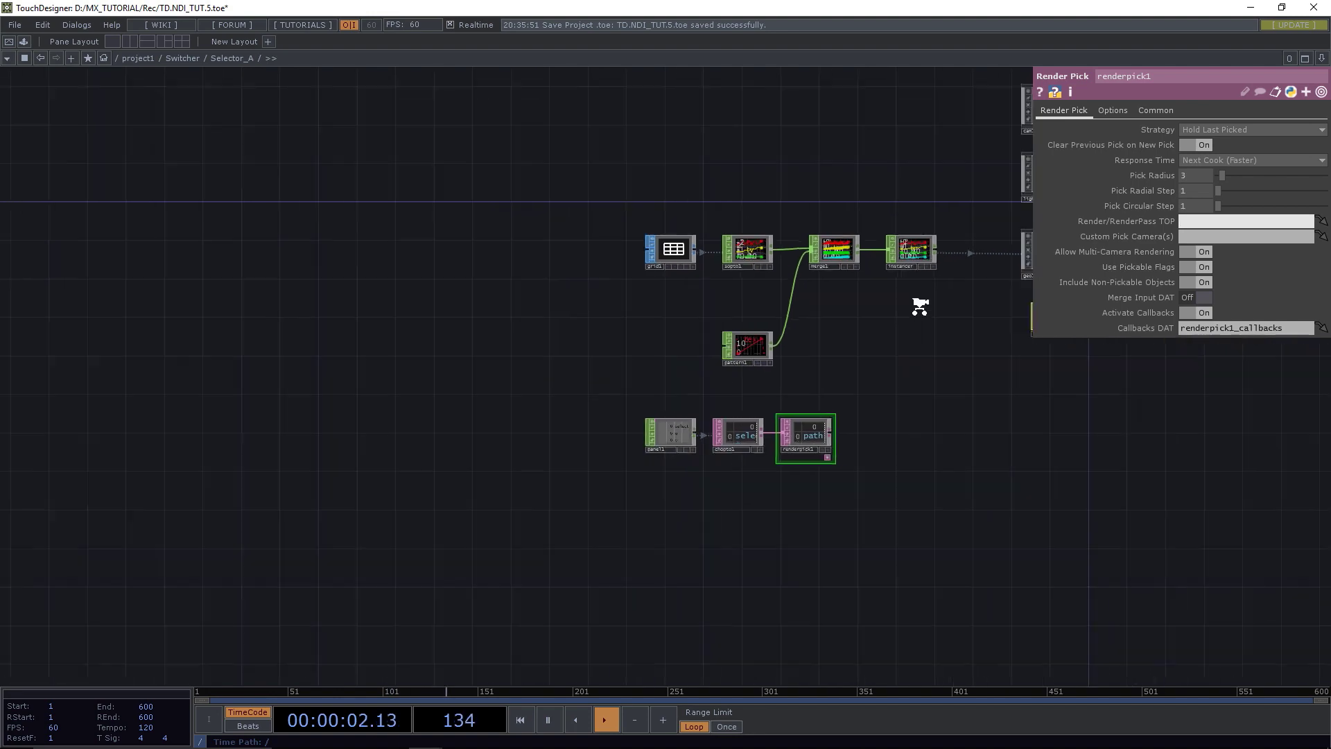
scroll(832, 306, "up", 8)
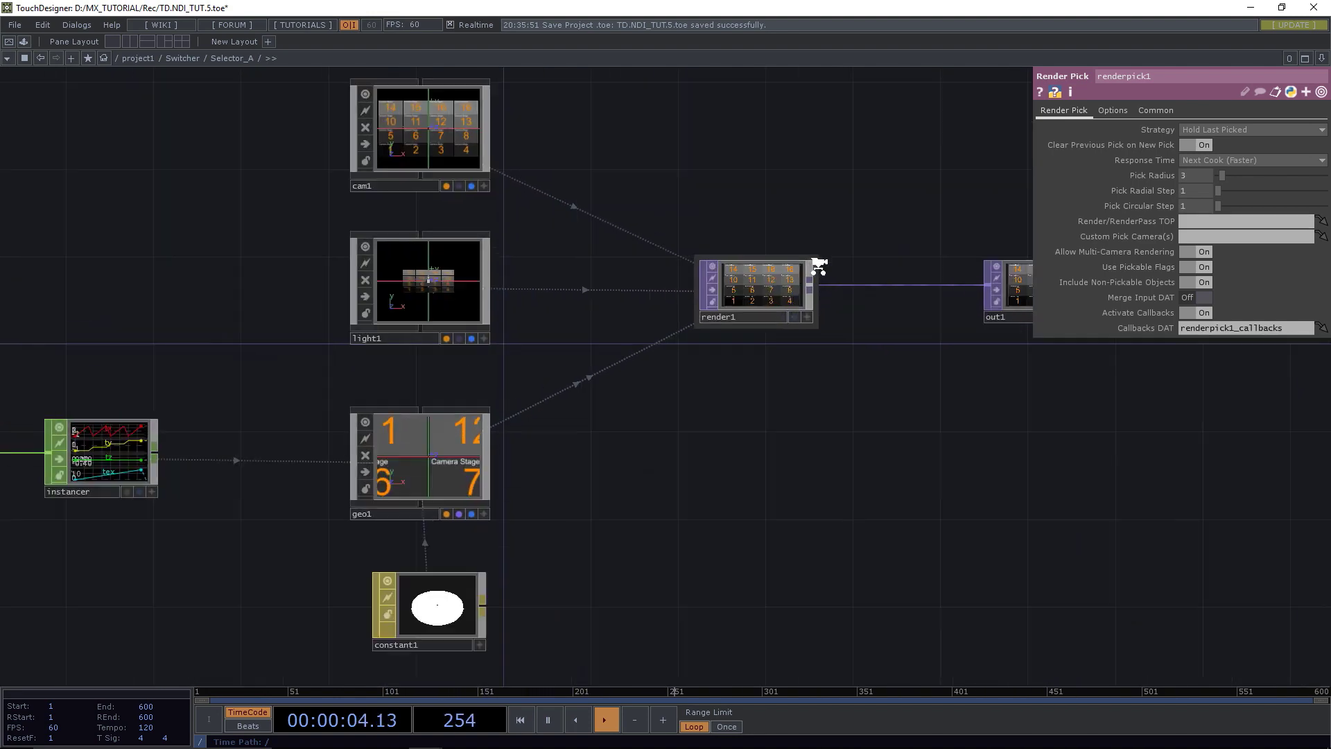
left_click_drag(697, 308, 1246, 226)
Set render1's resolution to 640 by 360.
left_click(725, 298)
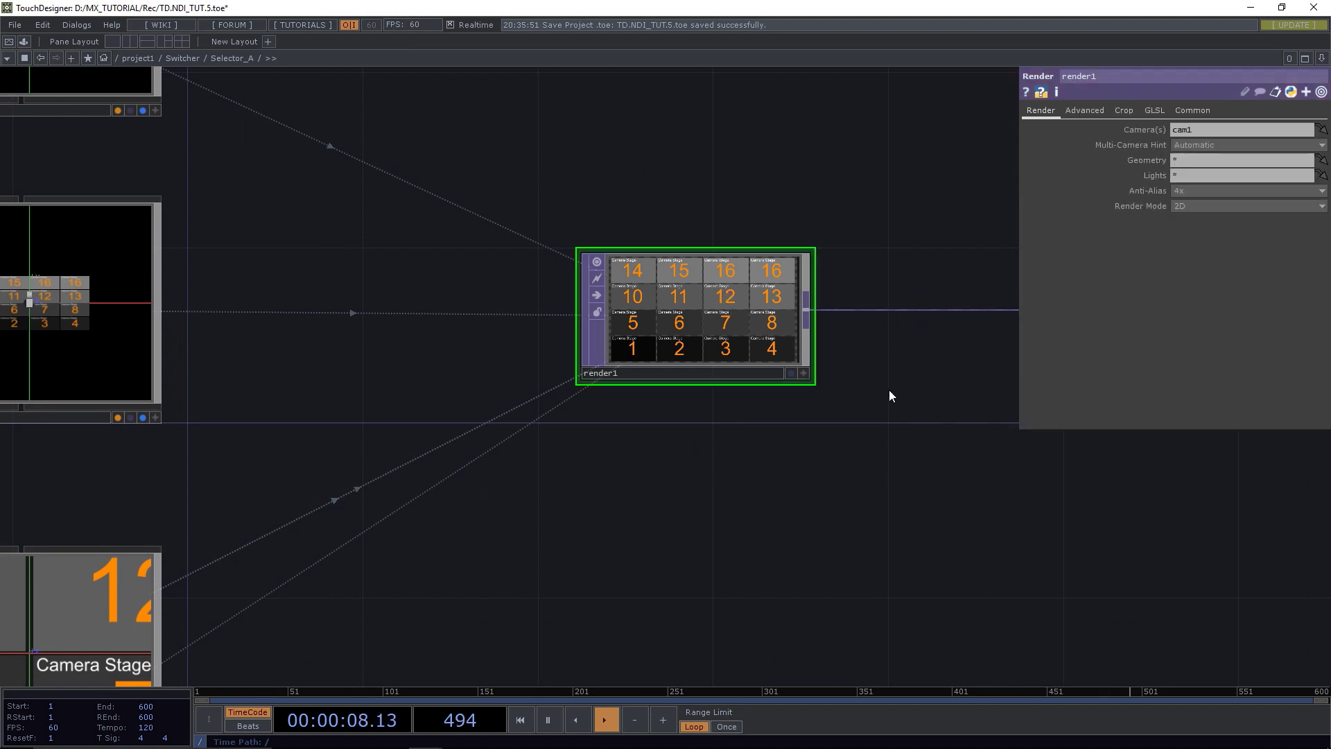
left_click_drag(889, 390, 759, 460)
left_click(1187, 111)
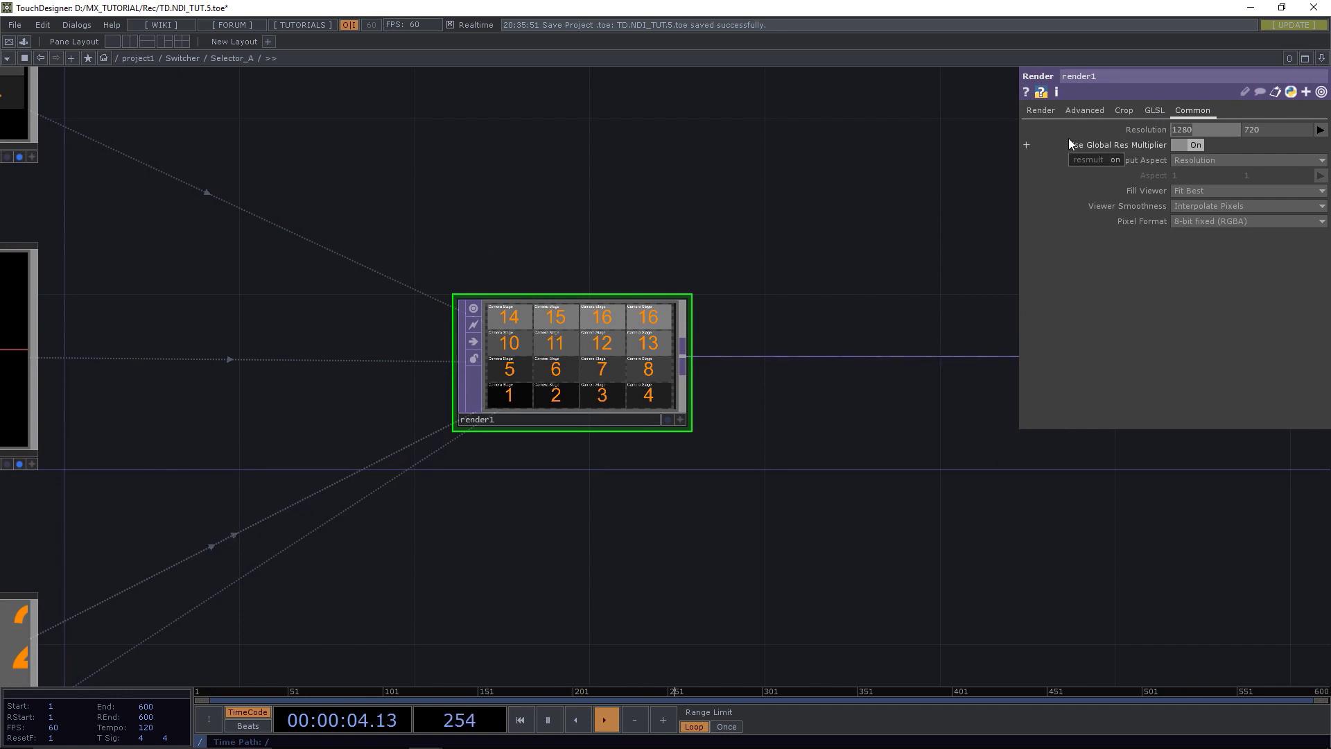
type("640")
key("Tab")
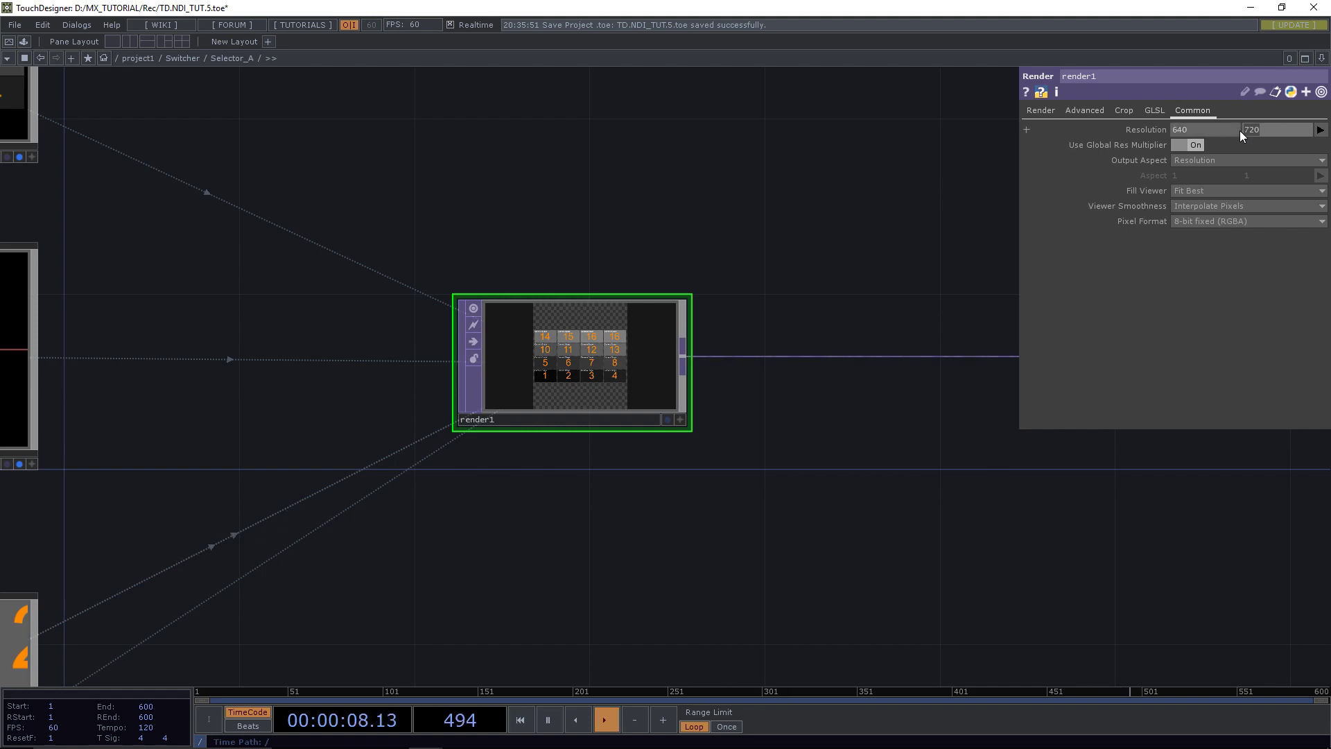
type("360")
key("Return")
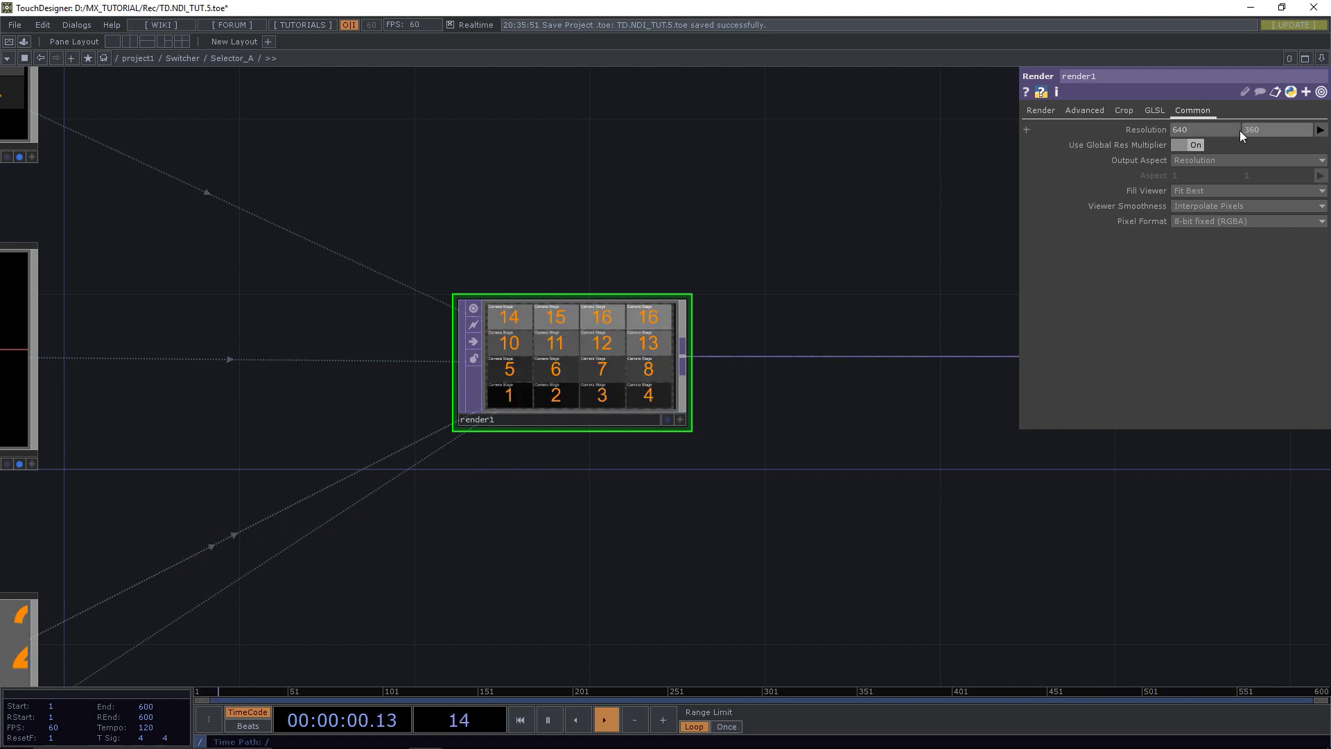
Save the project.
scroll(832, 297, "down", 2)
scroll(832, 294, "down", 4)
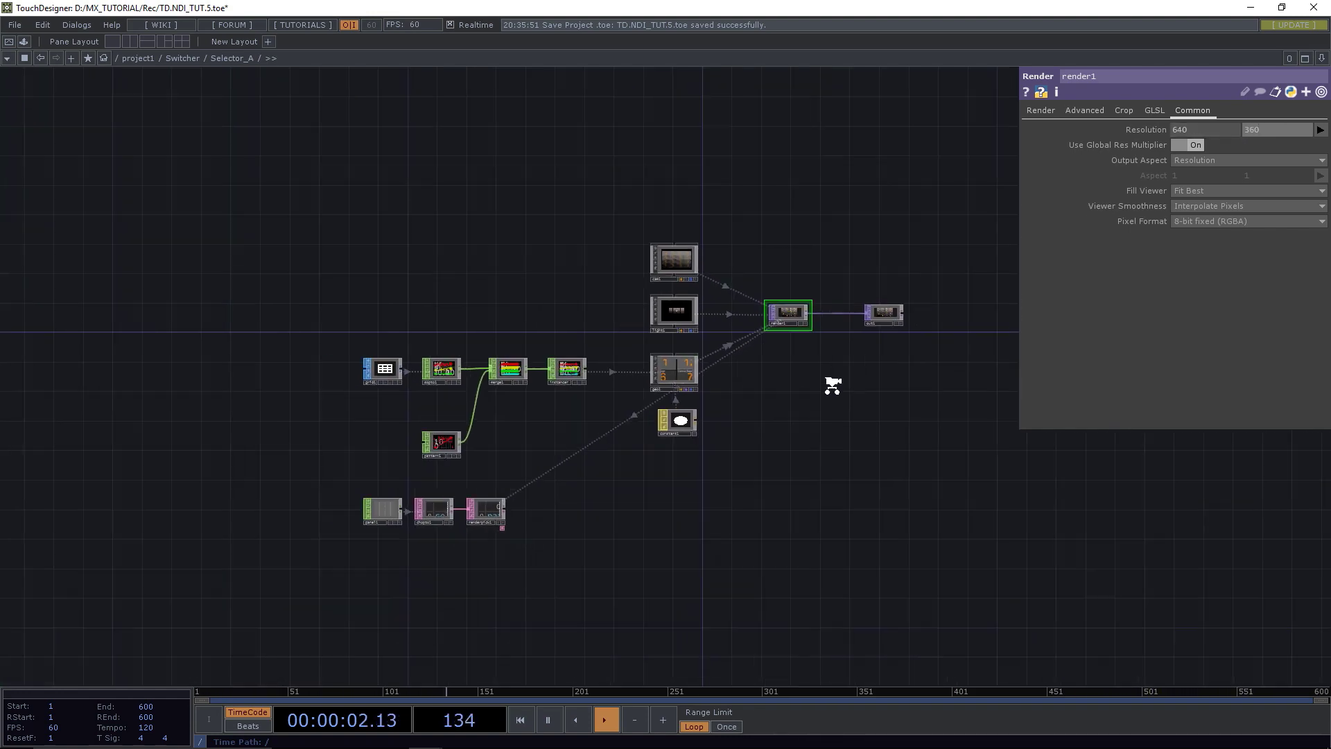
scroll(761, 374, "down", 1)
key("ctrl+s")
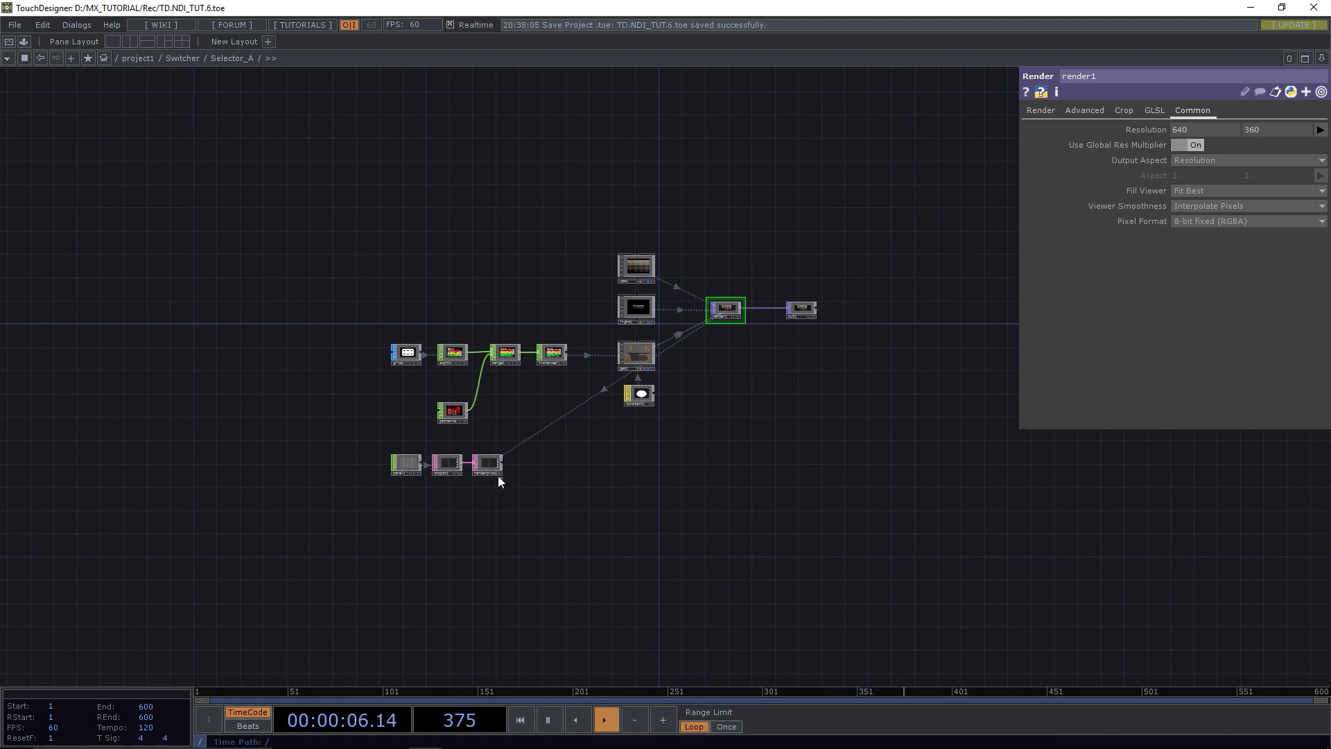
Set renderpick1 to fetch position In Camera Space and turn on Fetch Instance ID.
scroll(491, 473, "up", 5)
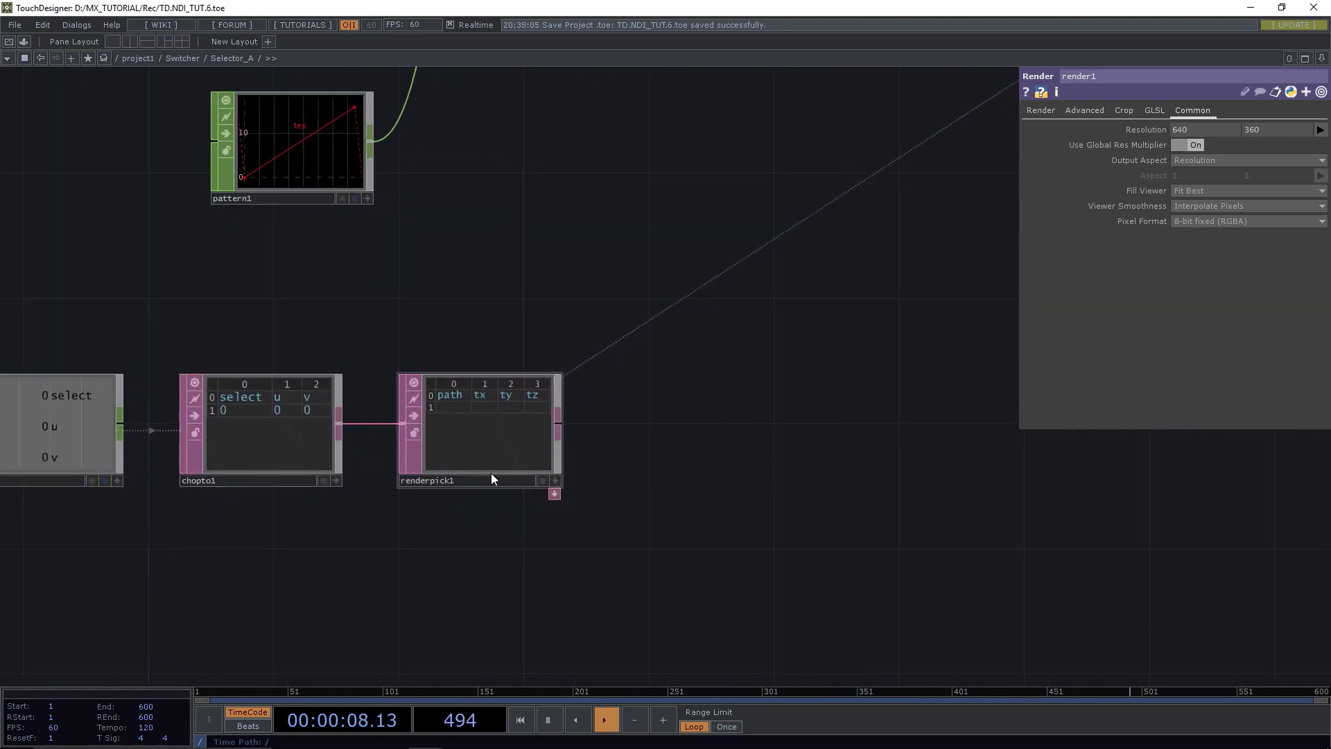
left_click(496, 441)
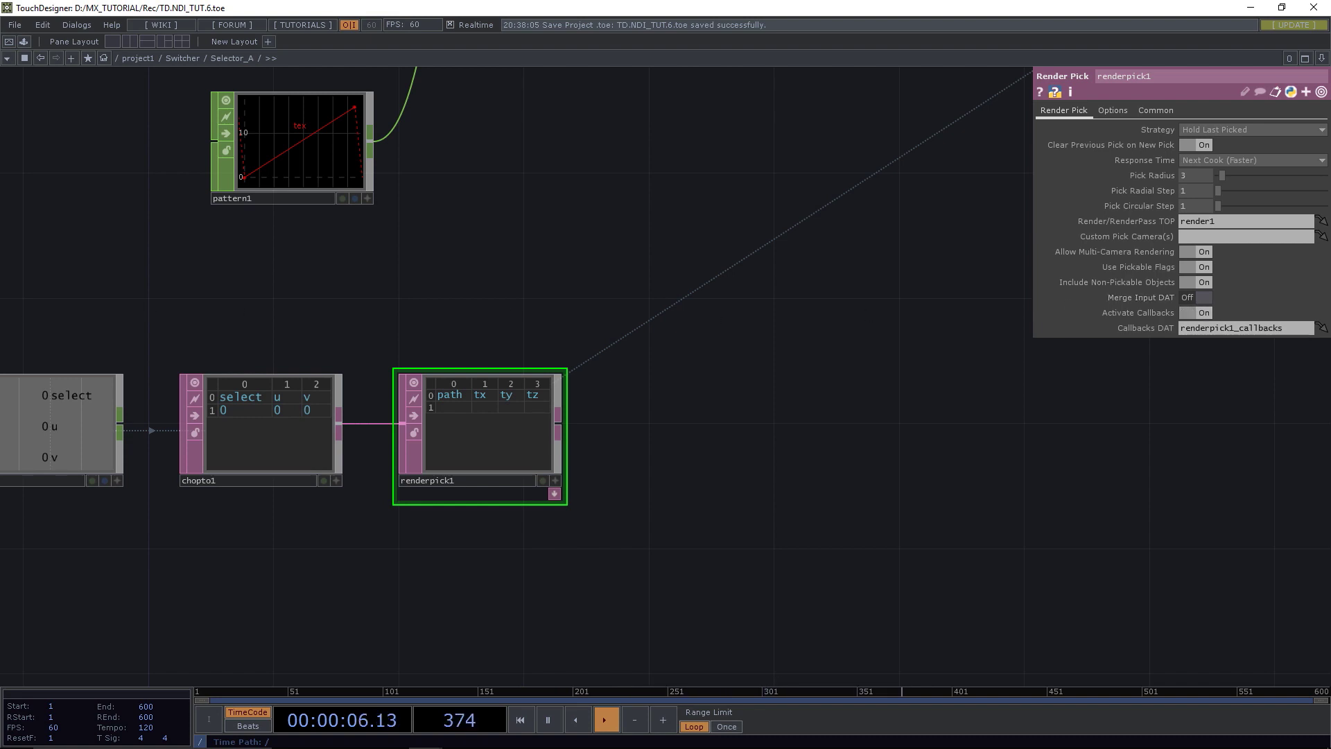
left_click(1112, 110)
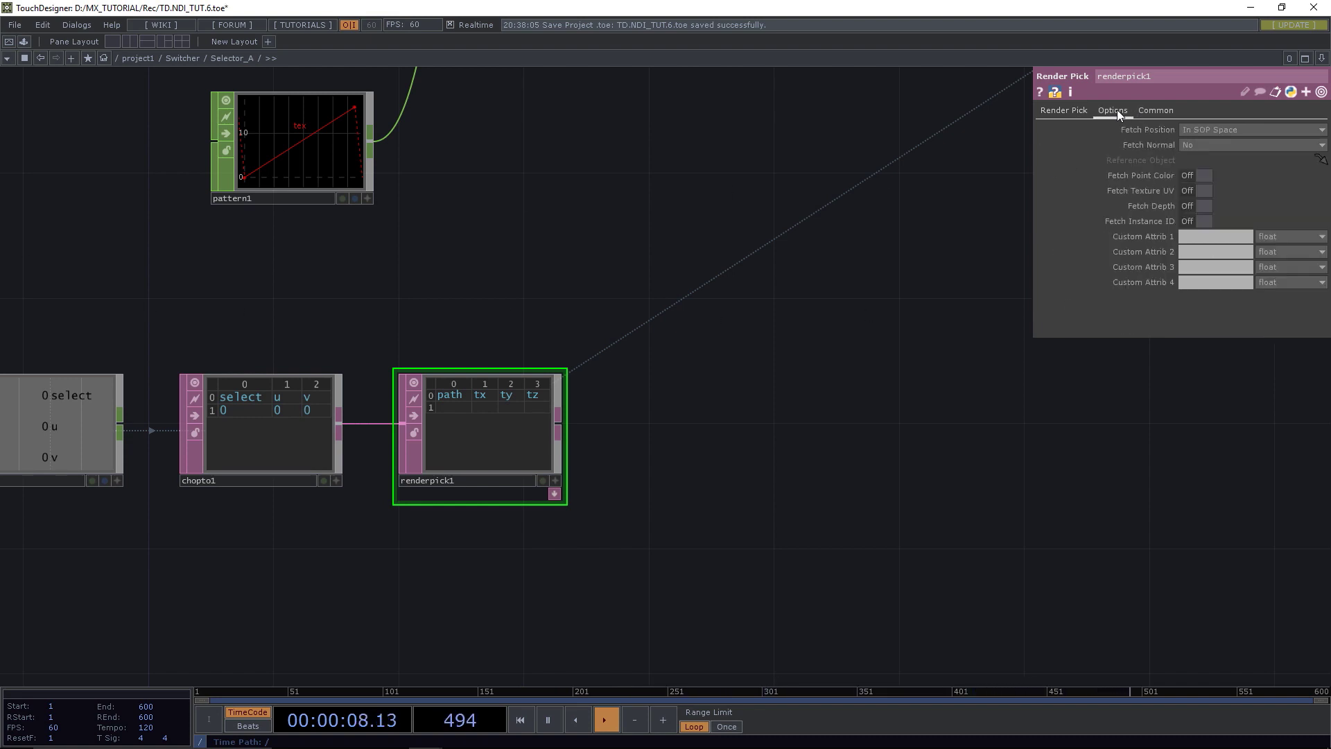
left_click(1201, 129)
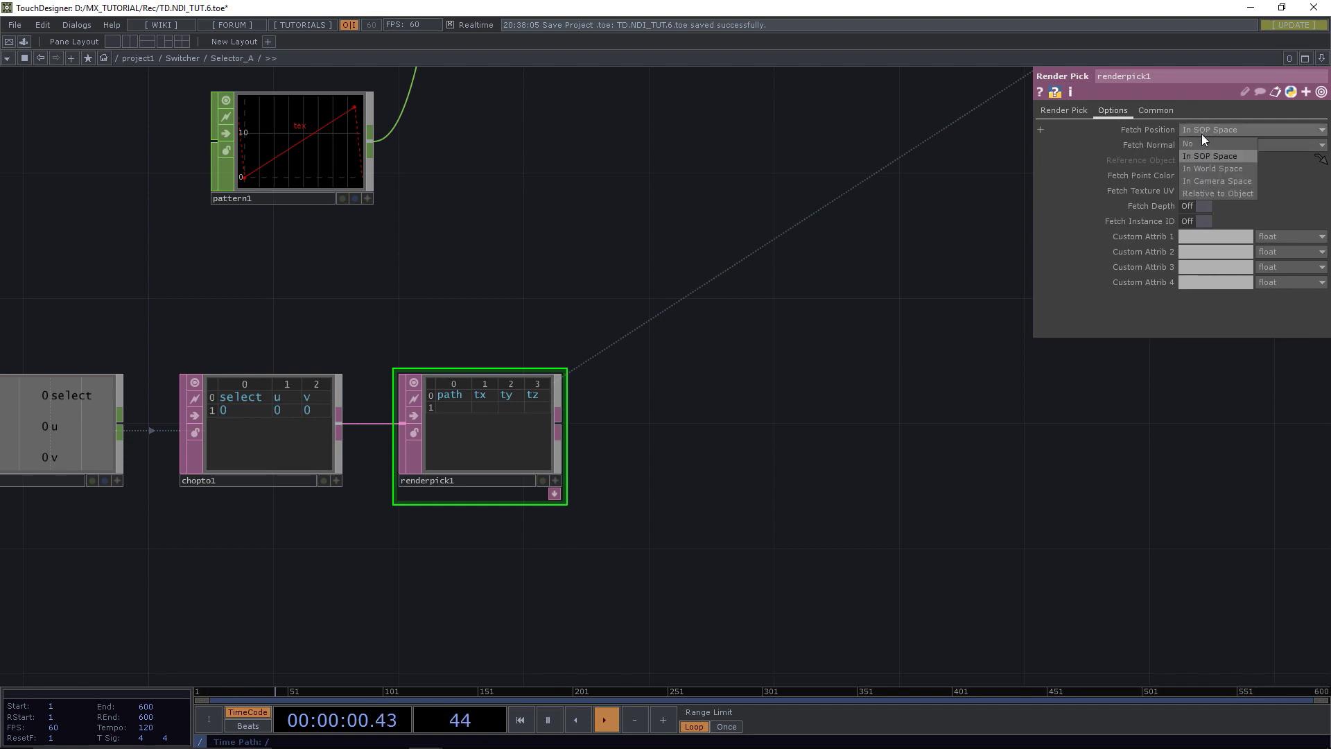
left_click(1202, 180)
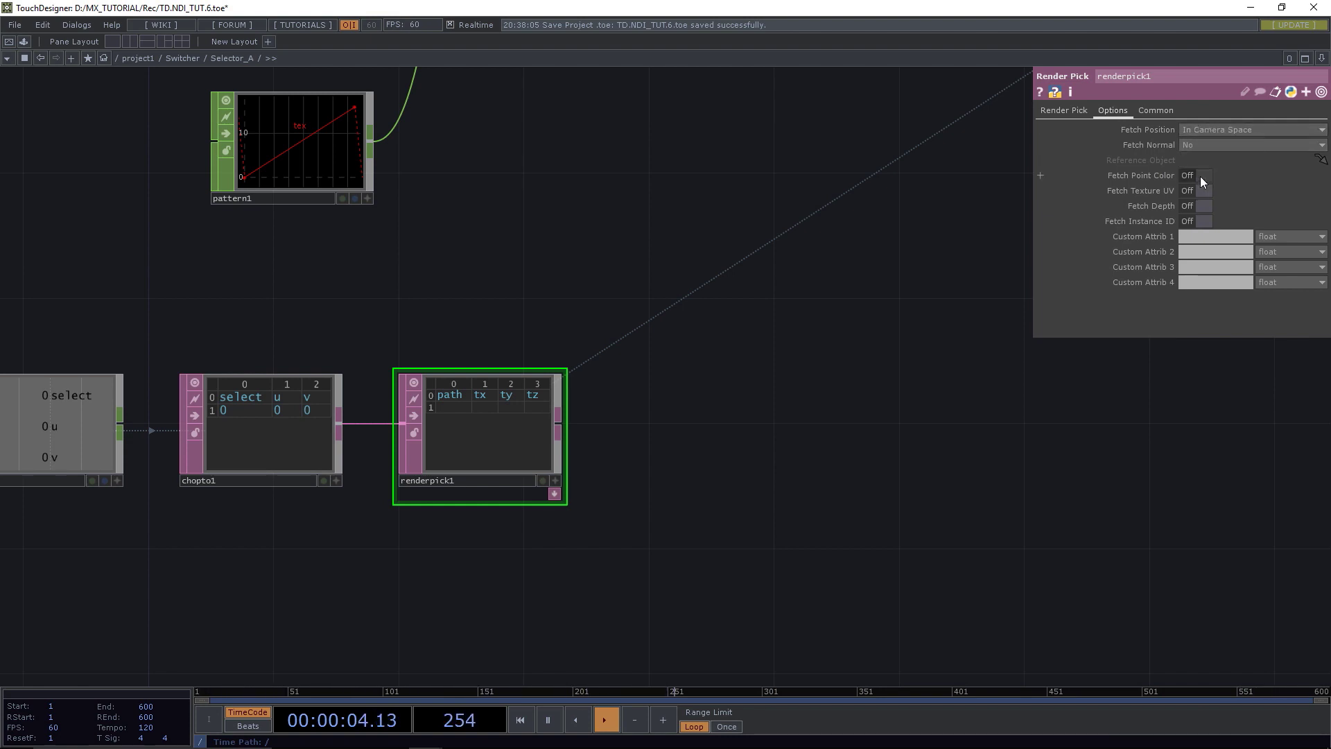
left_click(1202, 222)
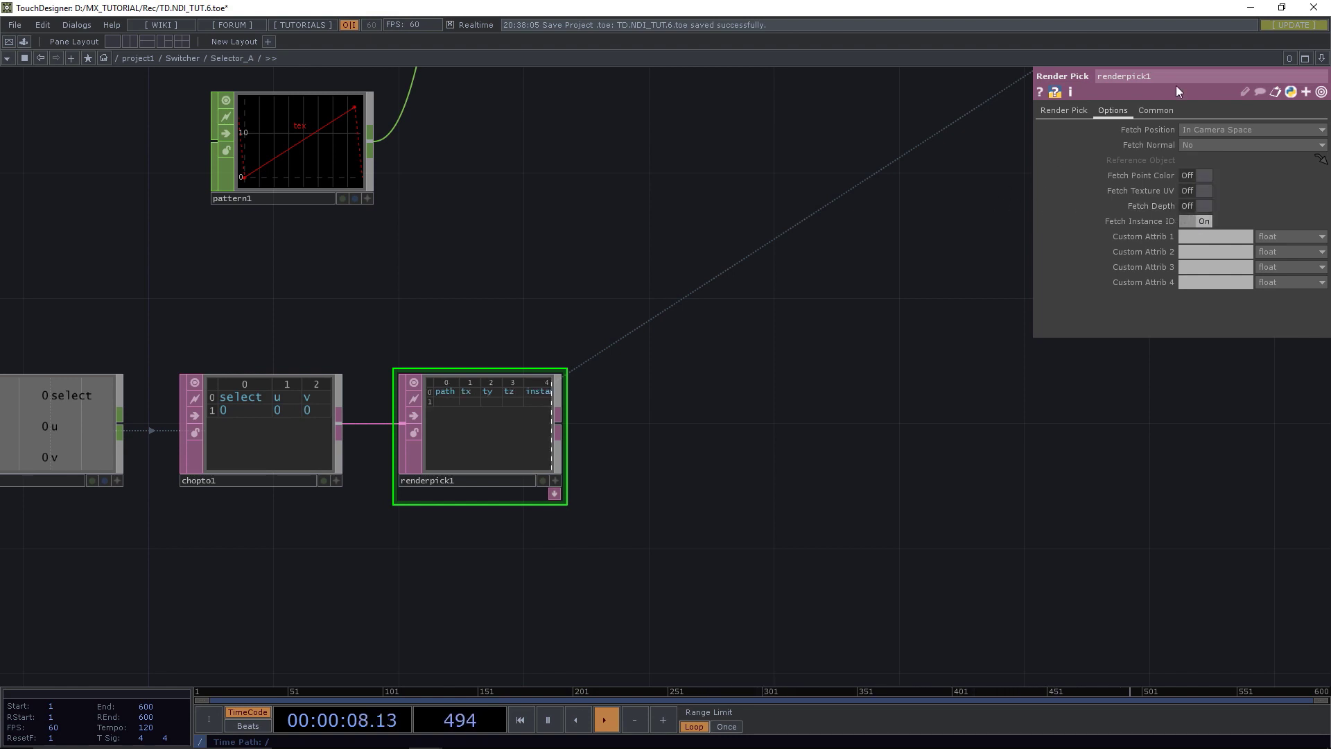
Split the network pane side by side, show the Switcher network in the second pane, and make Selector_A's viewer active.
left_click(1322, 59)
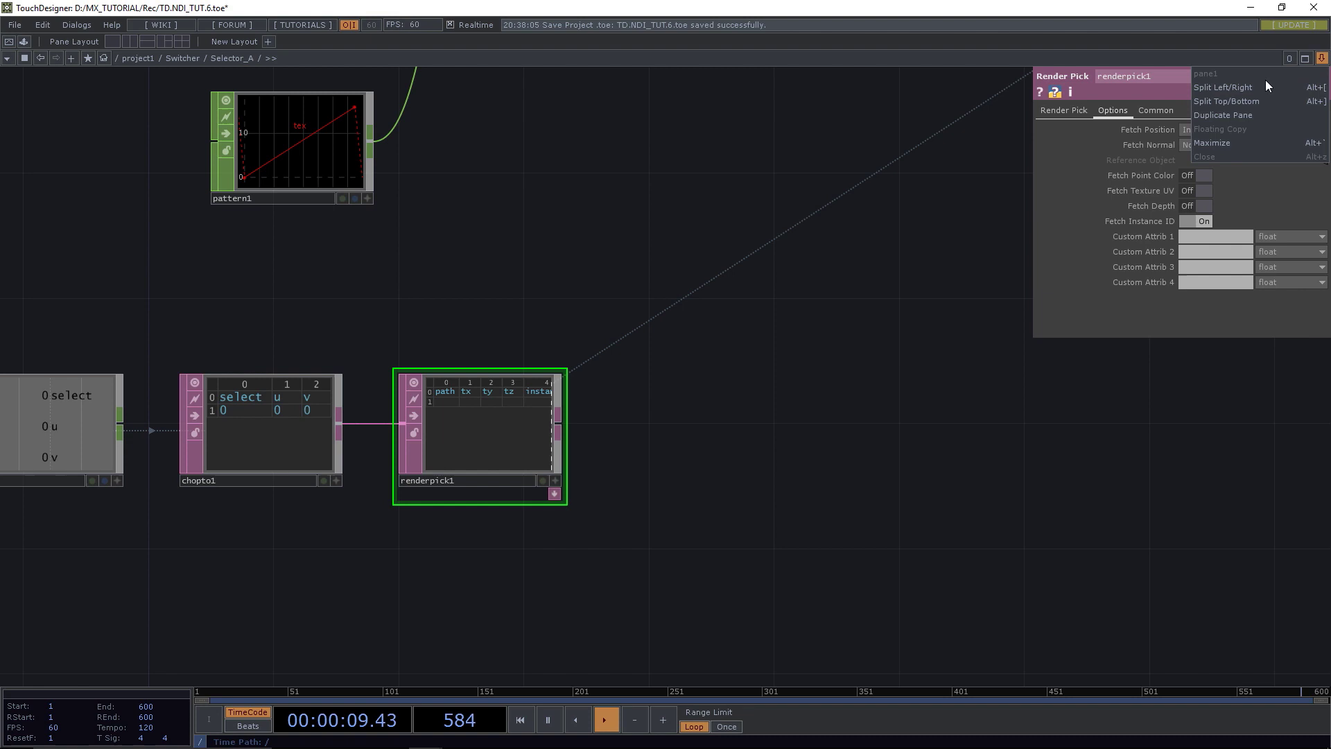
left_click(1210, 106)
left_click(837, 60)
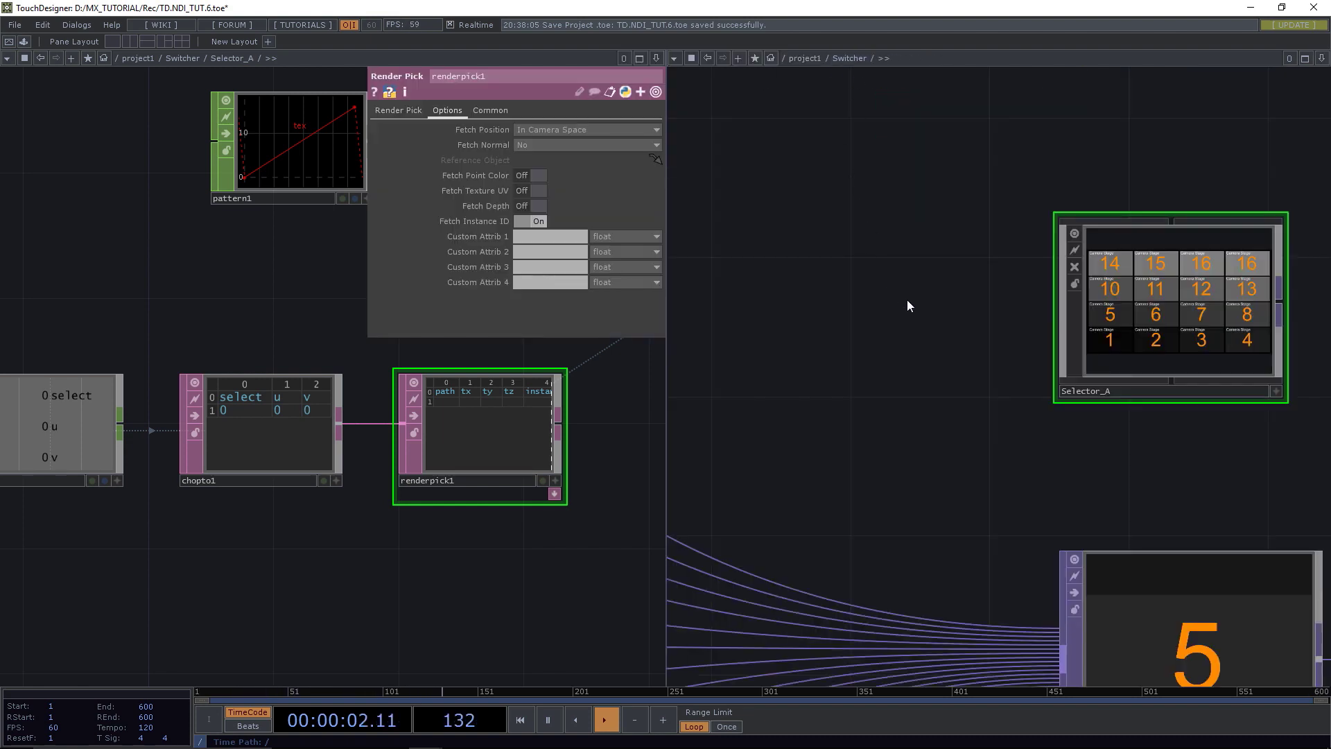
left_click(1156, 382)
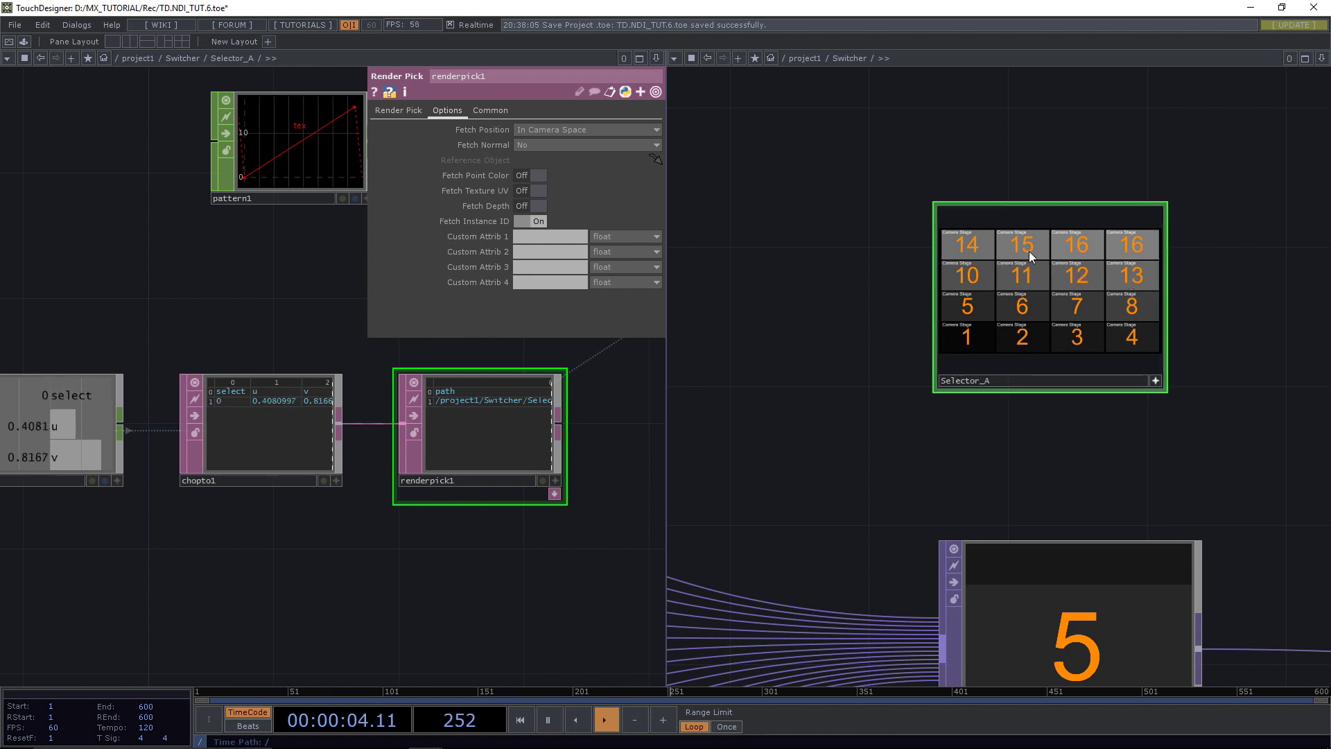
Add a Select DAT after renderpick1, wired to its output.
left_click_drag(416, 566, 178, 568)
left_click_drag(398, 546, 316, 485)
scroll(360, 538, "down", 5)
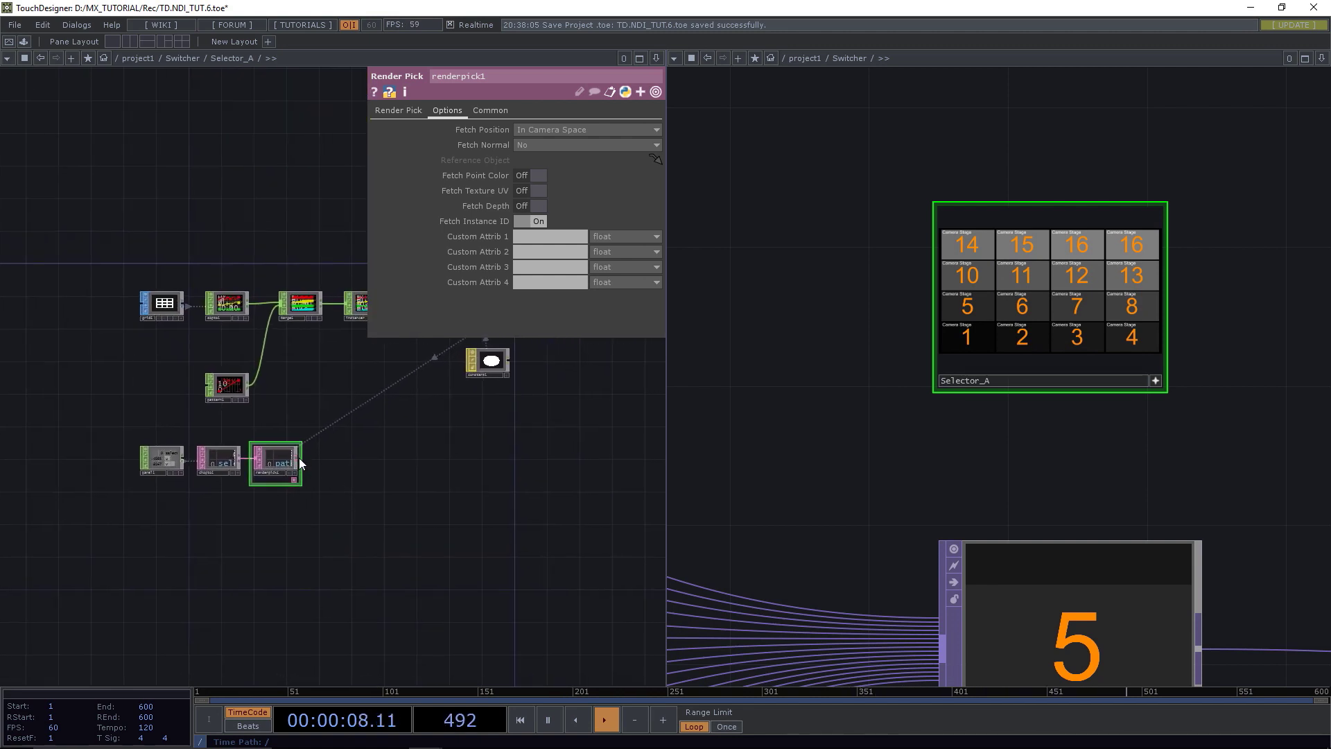
left_click(298, 458)
left_click(382, 461)
type("sel")
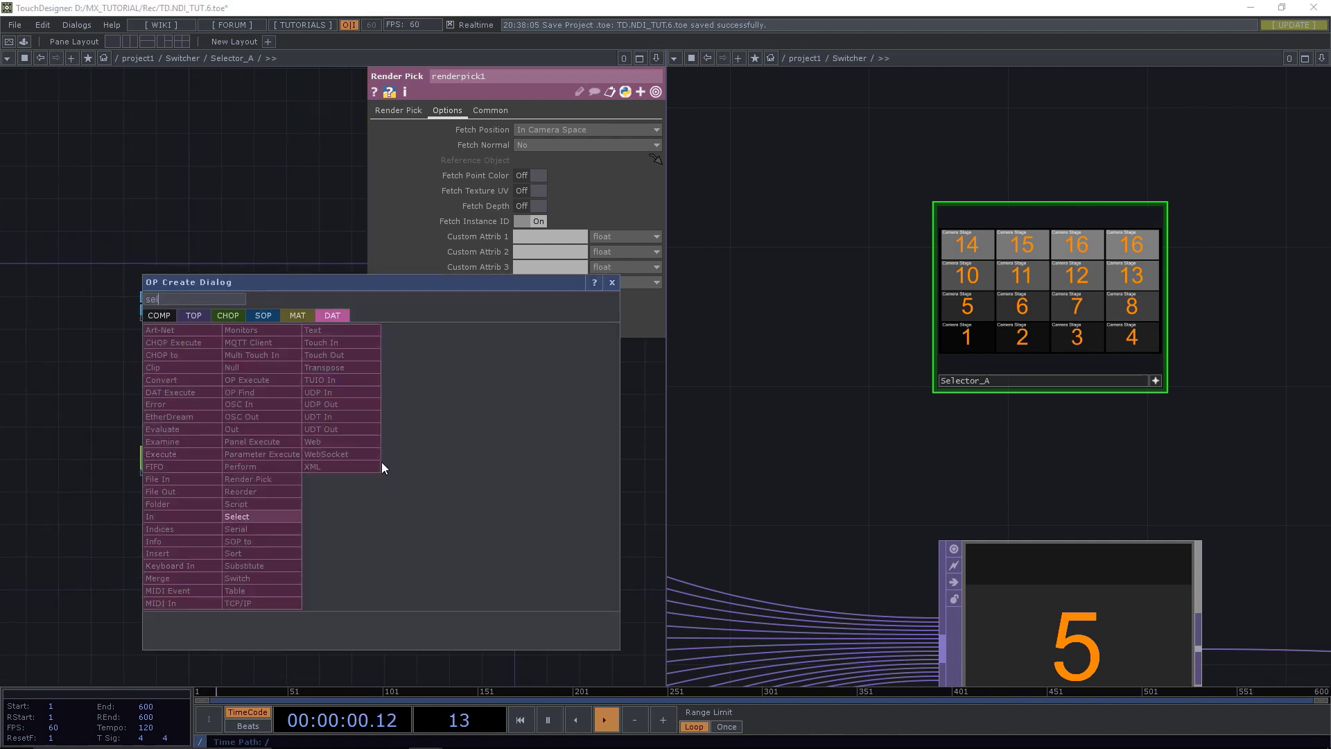
left_click(245, 516)
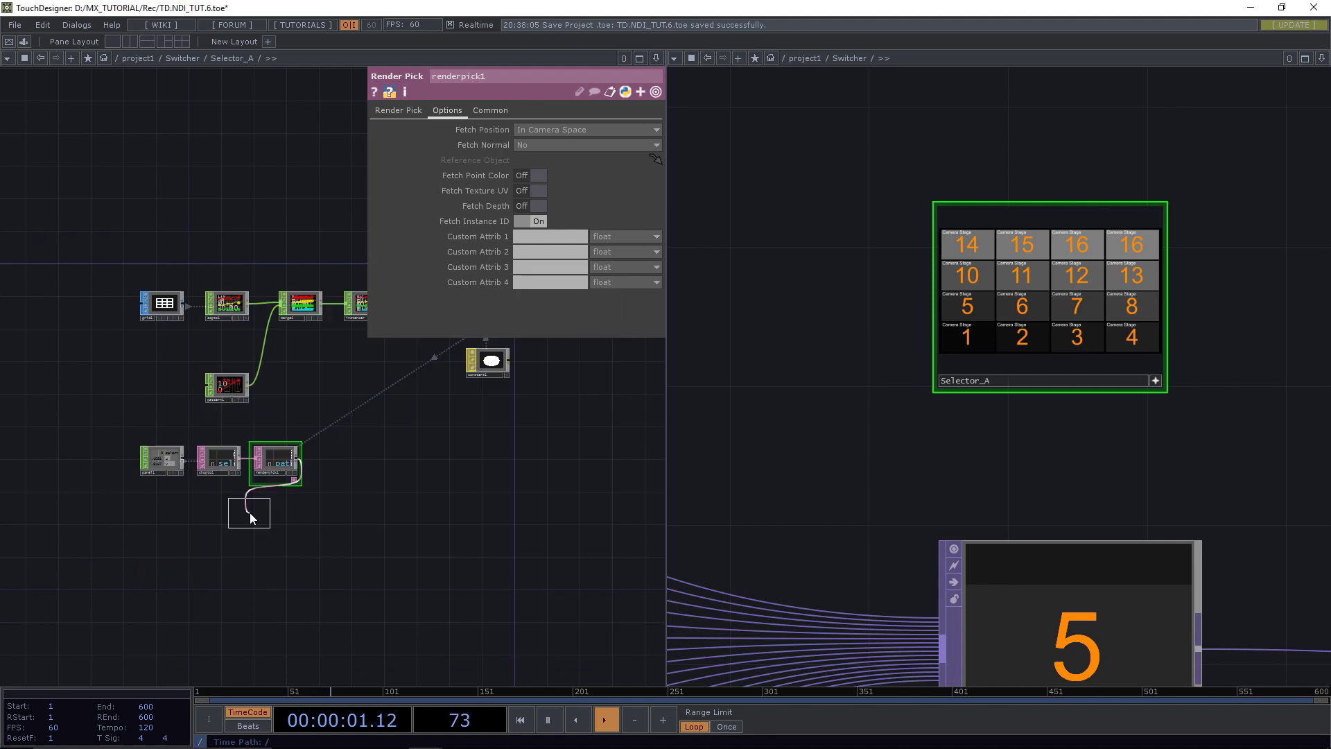
left_click(336, 461)
scroll(335, 460, "up", 4)
scroll(460, 452, "down", 2)
left_click_drag(460, 452, 386, 501)
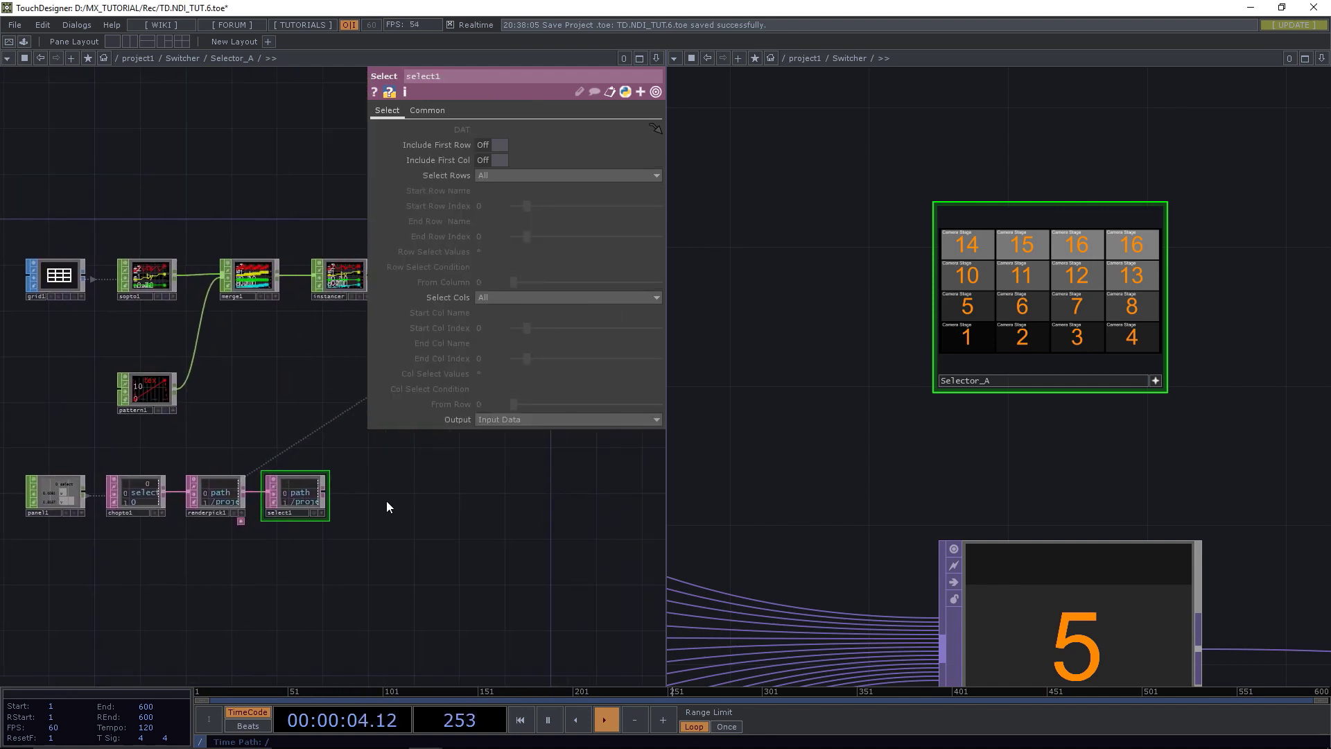
Set select1 to select rows by index from 1 to 1 and columns by name.
scroll(373, 491, "up", 2)
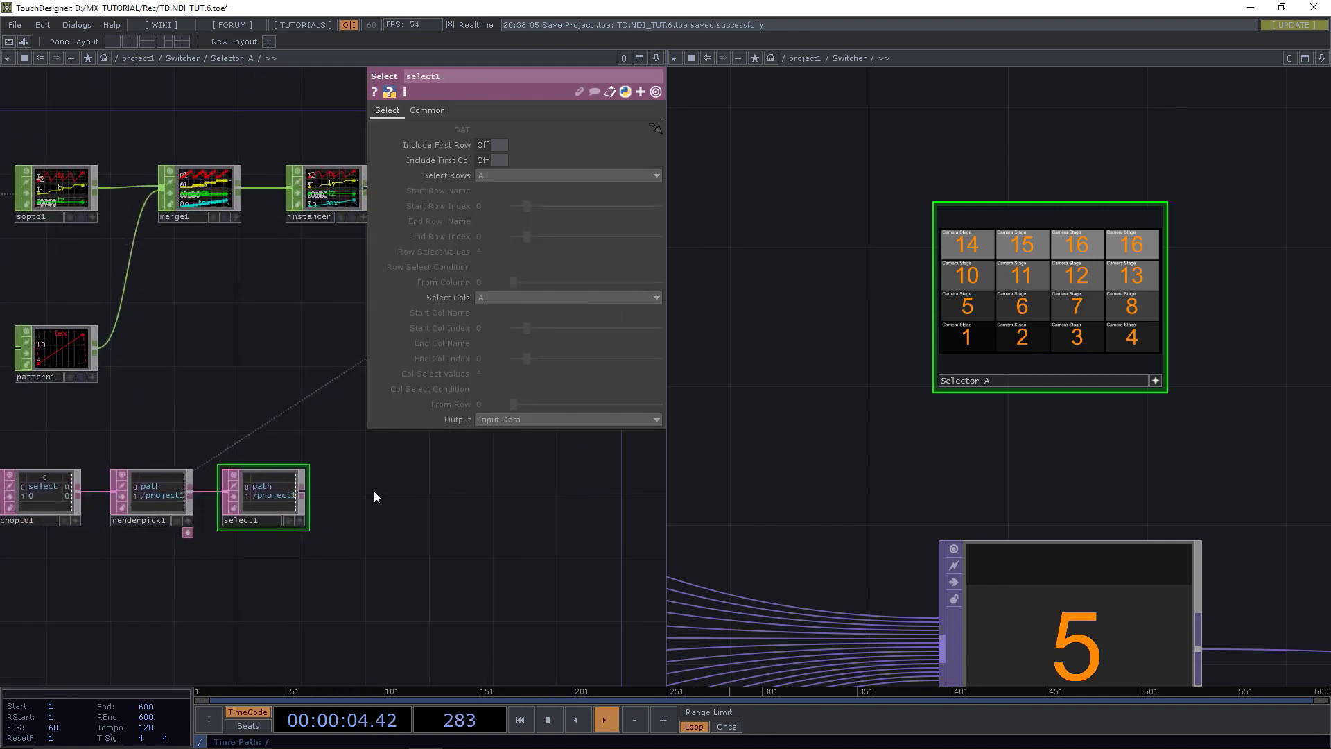
left_click(502, 177)
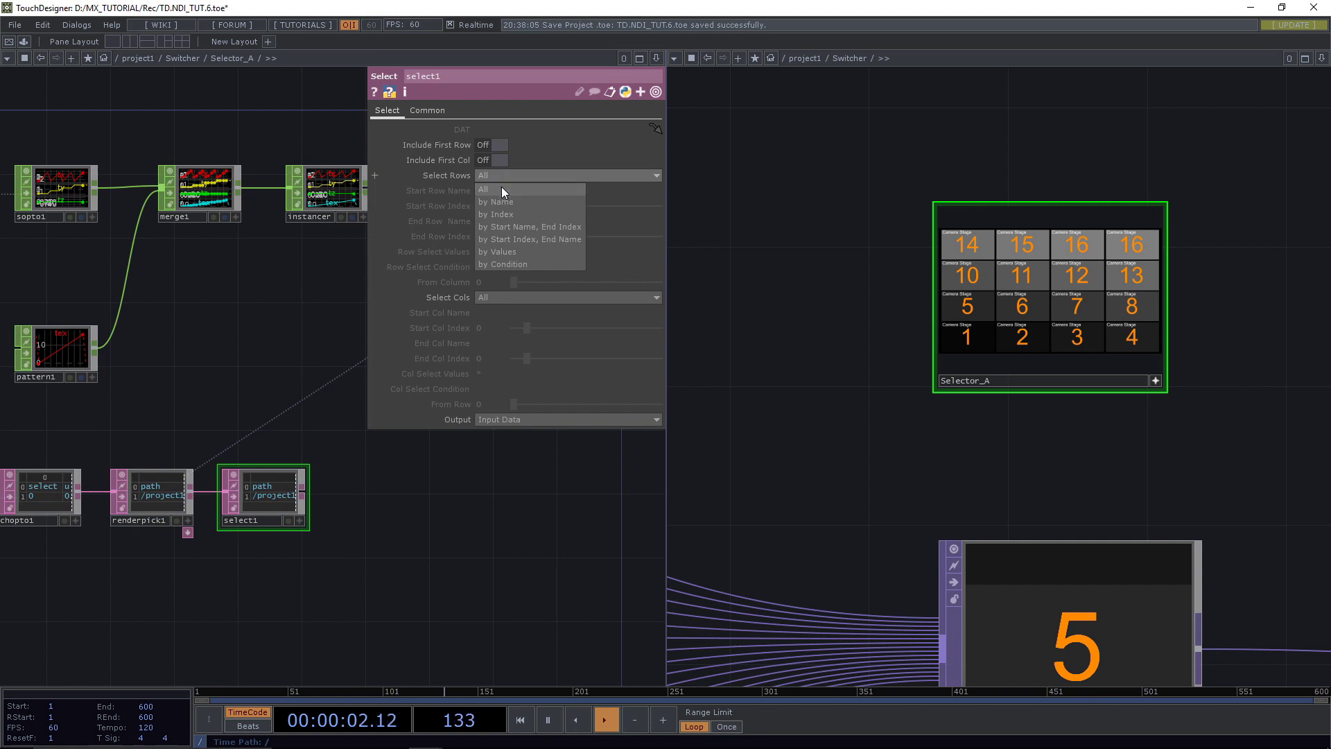
left_click(501, 215)
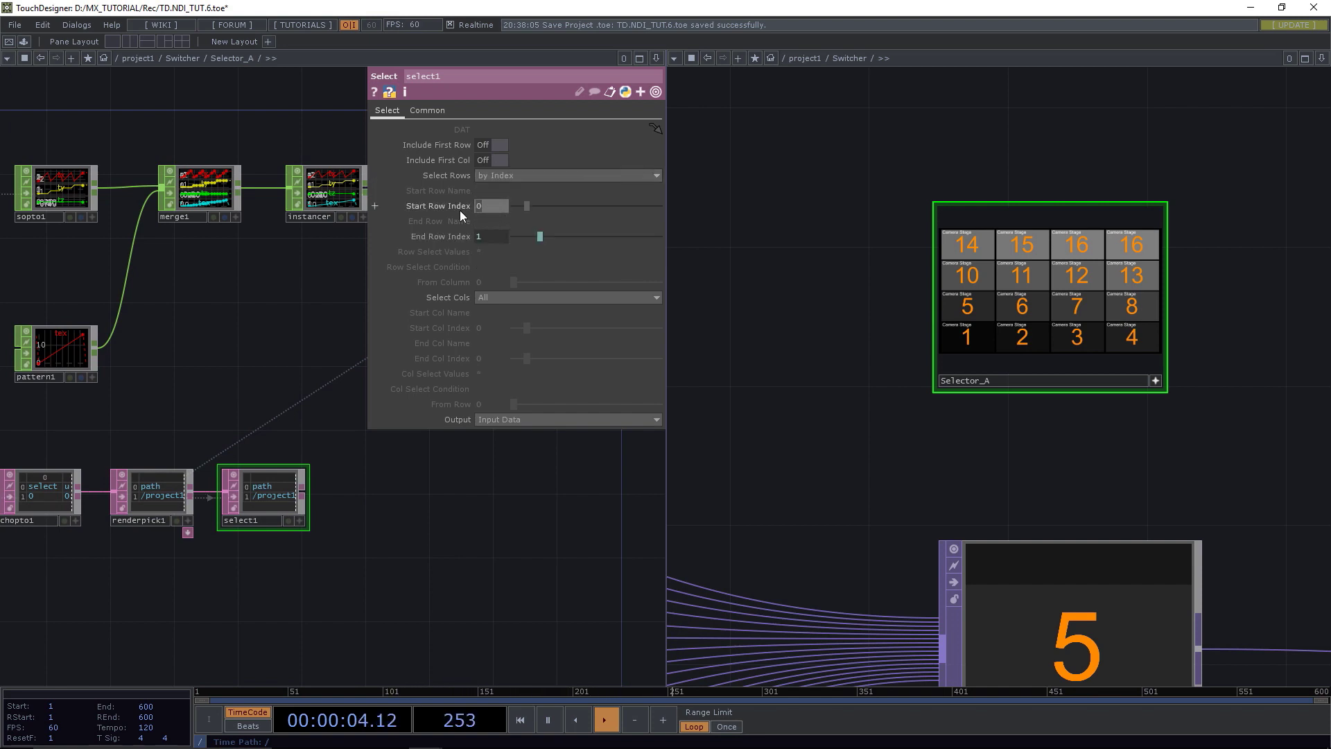
left_click(489, 299)
left_click(501, 323)
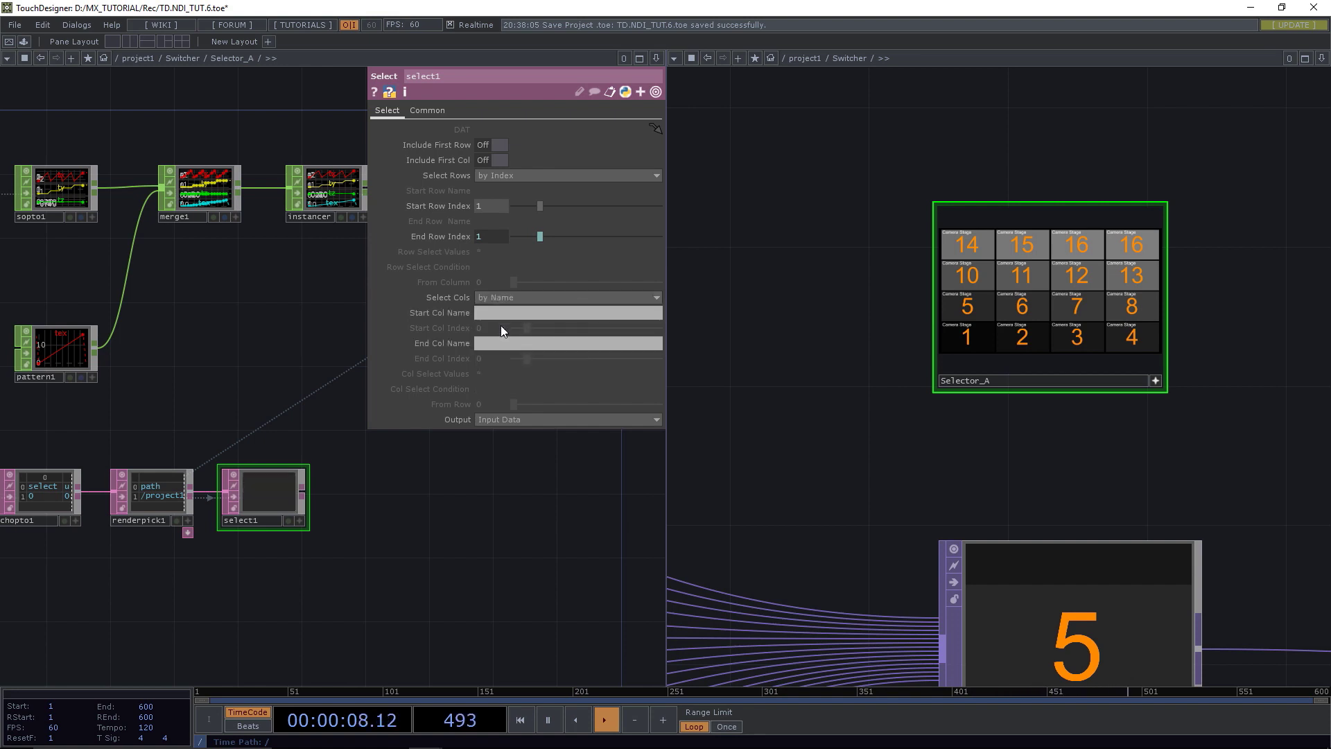
Set both the start and end column names of select1 to instance.
left_click(501, 314)
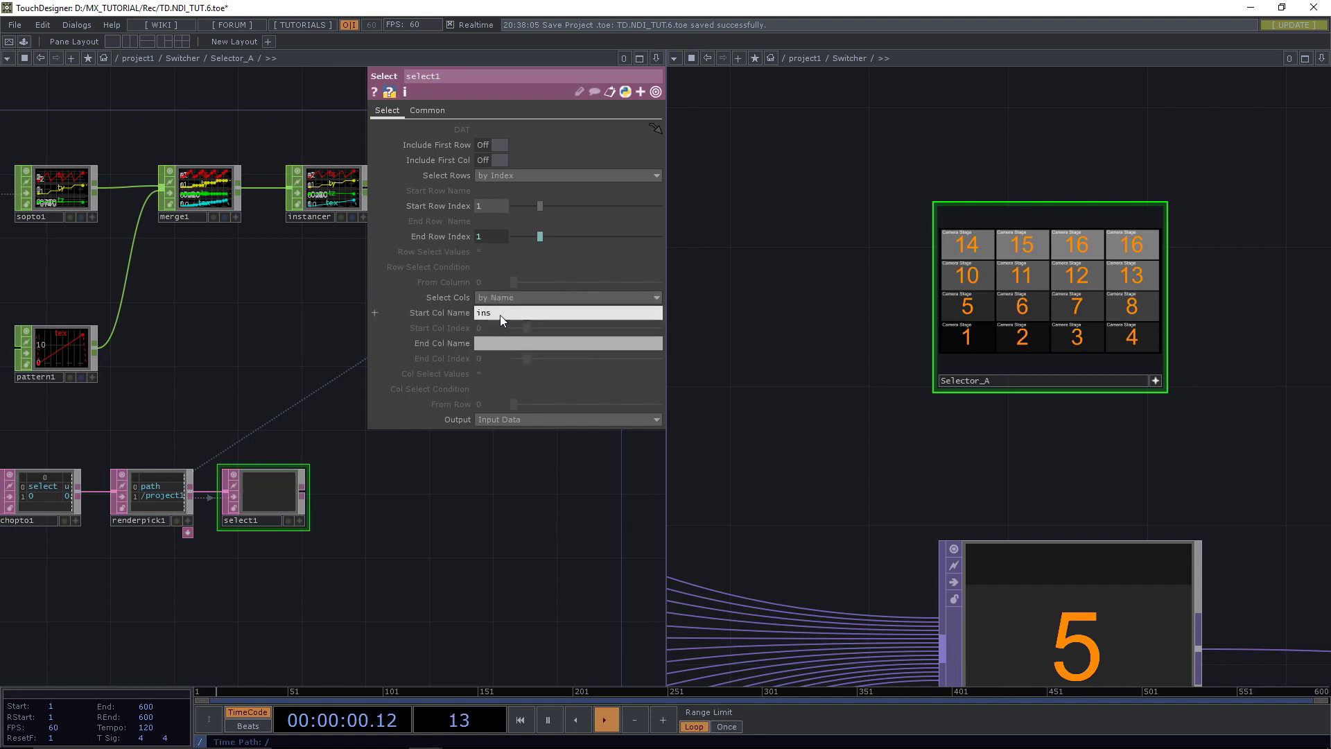
type("instance")
key("Return")
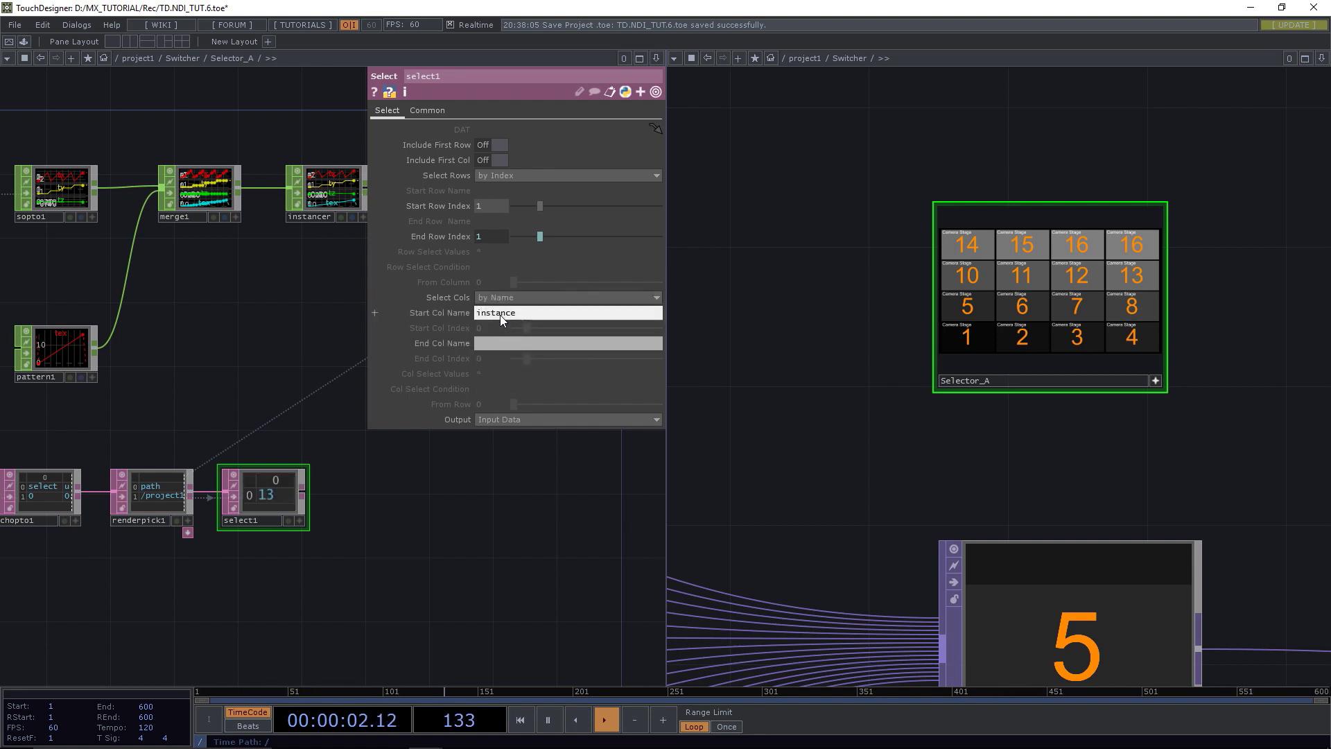
left_click(501, 344)
type("in")
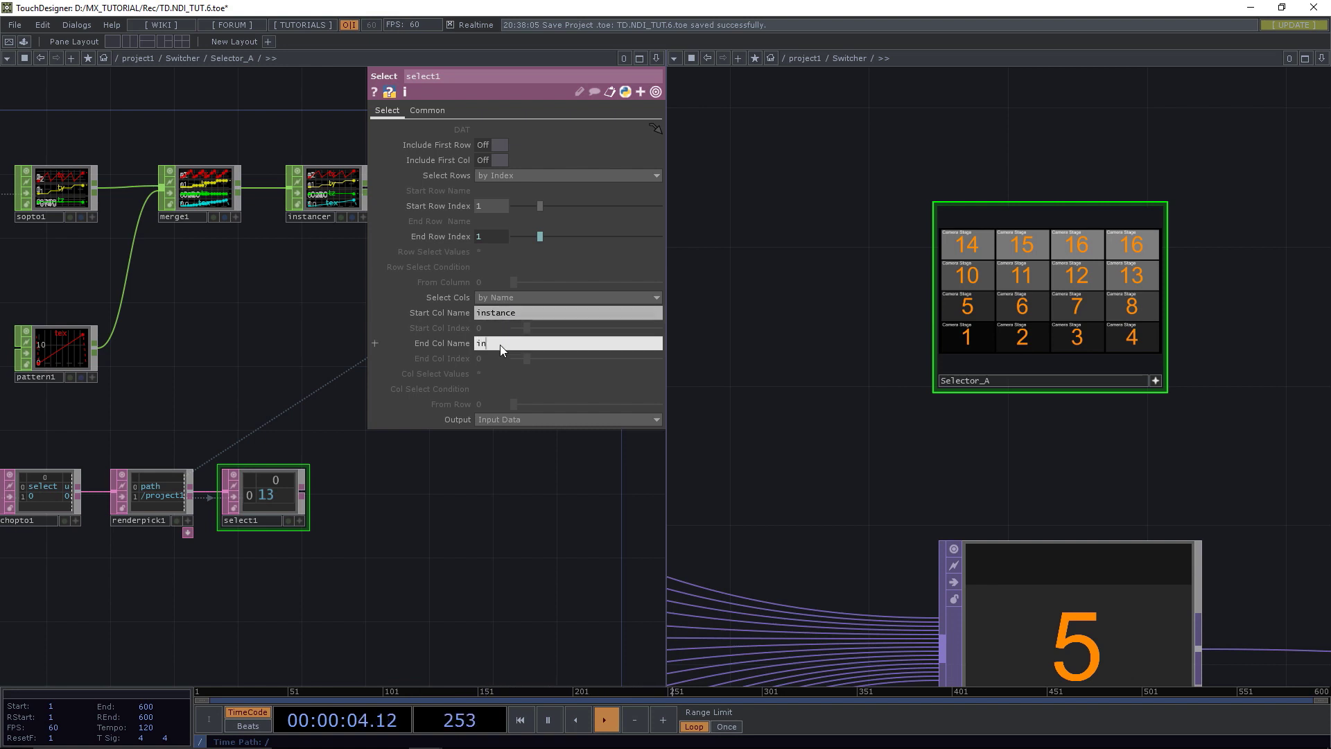
type("stance")
key("Return")
Test picking by selecting camera tiles 3, 4, 8, 13 and 1 in Selector_A and checking select1's instance value.
left_click(1084, 343)
left_click(1127, 324)
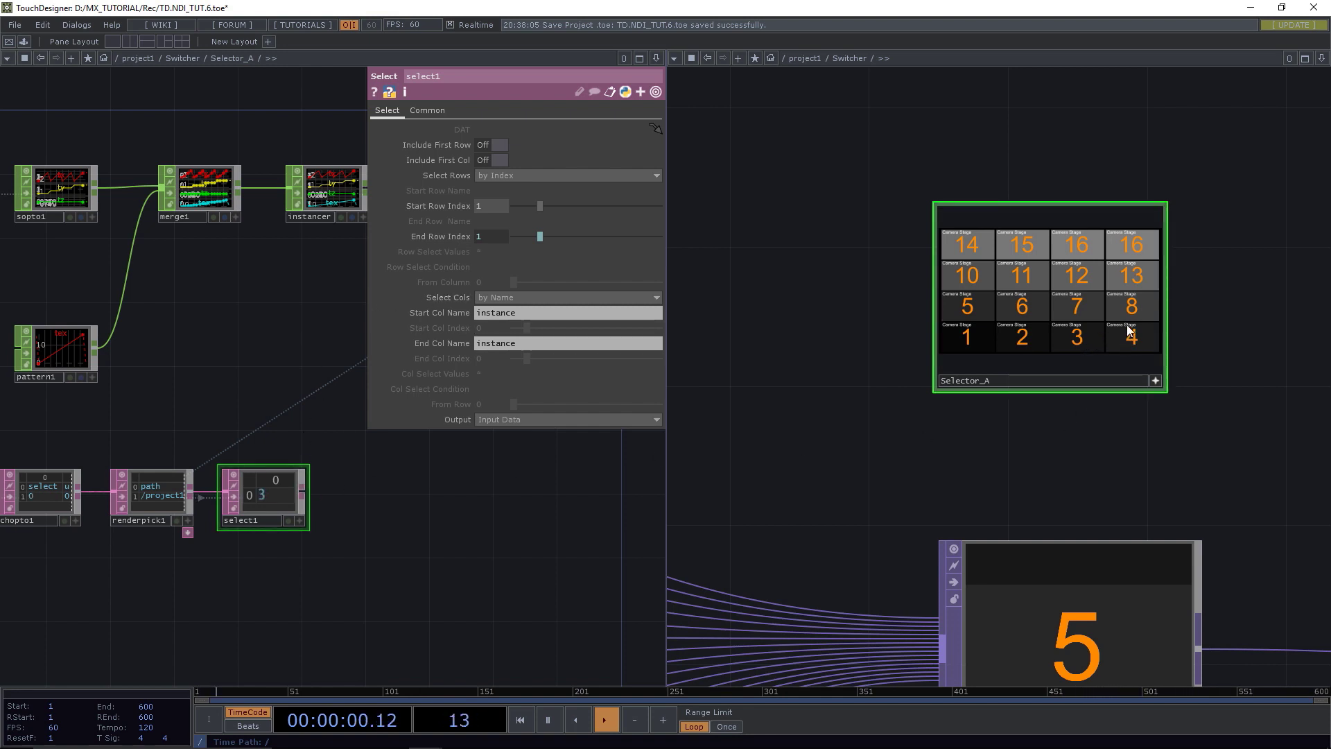
left_click(1126, 315)
left_click(1123, 268)
left_click(968, 340)
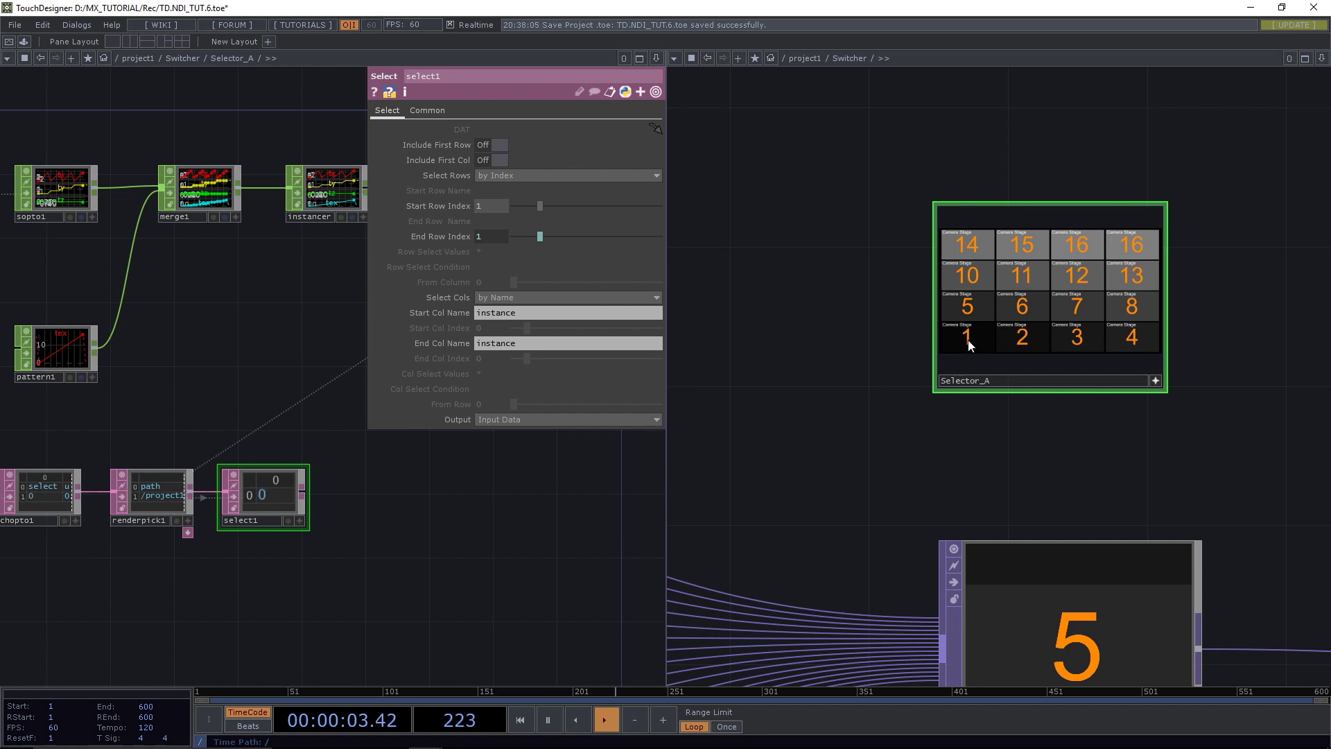
Test picking by selecting camera tiles 2, 3, 6, 7, 8, 10, 11, 12, 13, 14 and the top-right 16 in Selector_A, checking select1's value.
left_click(1021, 340)
left_click(1076, 338)
left_click(1024, 308)
left_click(1081, 307)
left_click(1129, 307)
left_click(967, 281)
left_click(1033, 278)
left_click(1080, 278)
left_click(1130, 276)
left_click(954, 244)
left_click(1137, 244)
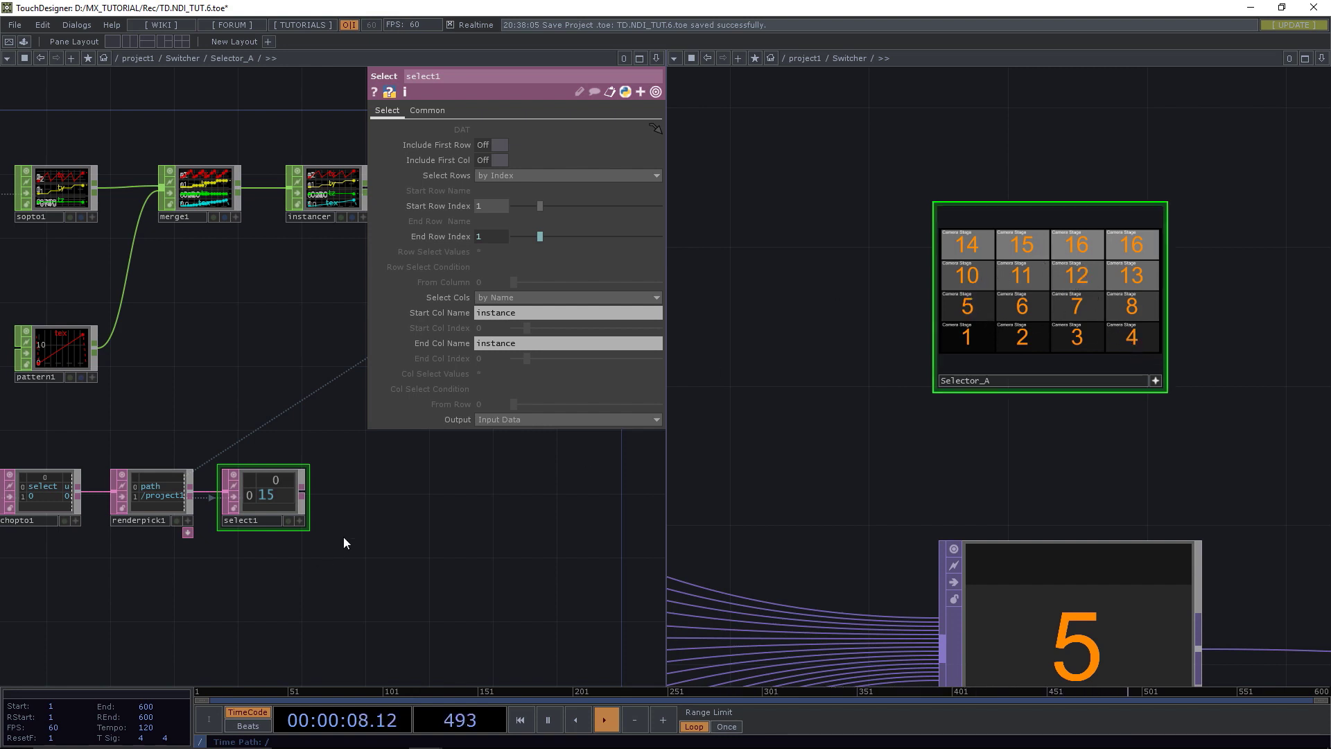
Adjust pattern1's Amplitude to 0.95 so the tiles show consecutive camera sources from 1 to 16.
scroll(343, 537, "down", 5)
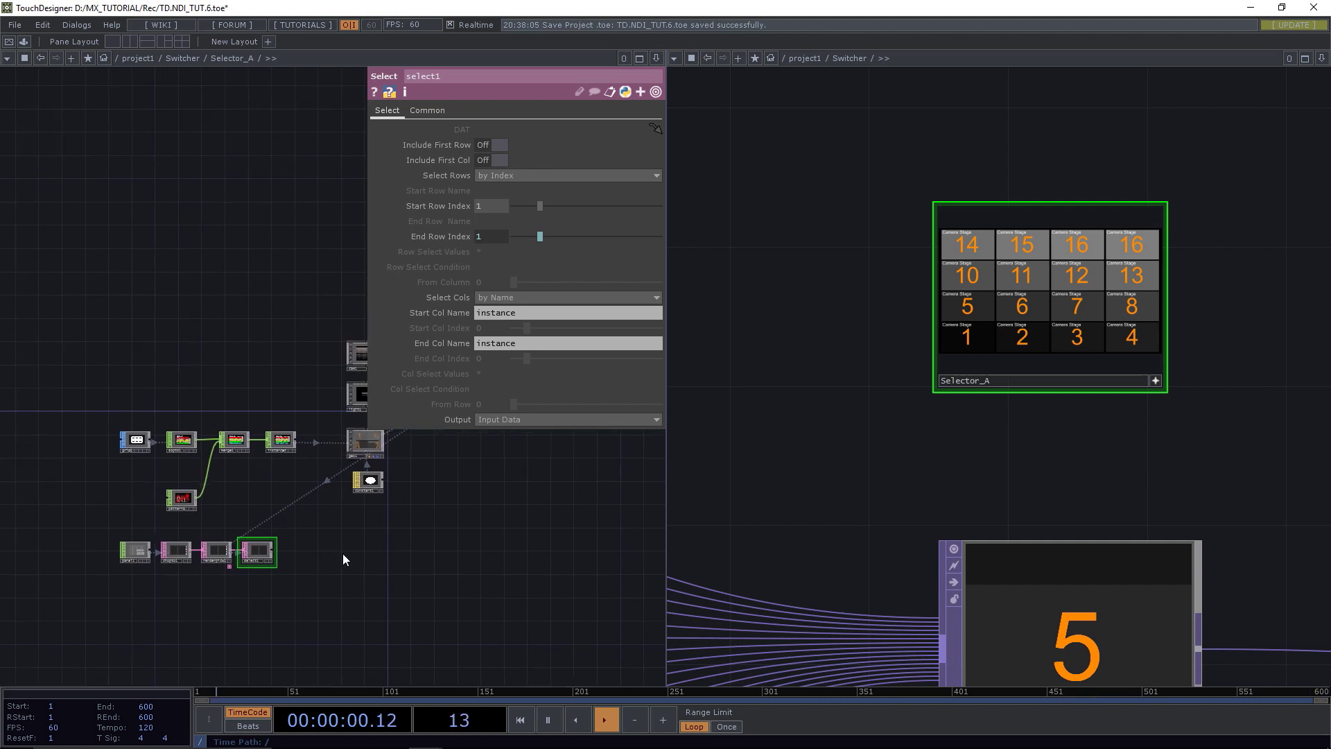
left_click_drag(410, 511, 355, 550)
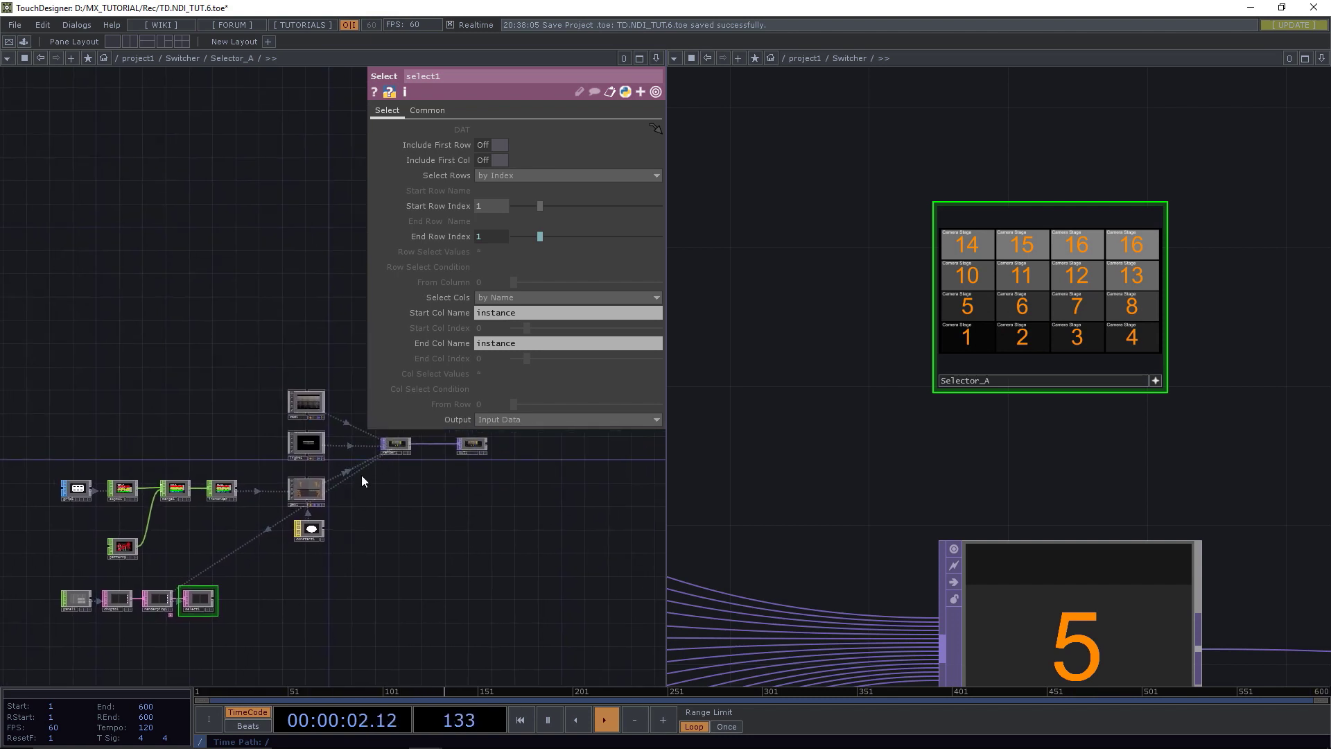
scroll(167, 495, "up", 4)
left_click_drag(235, 588, 369, 442)
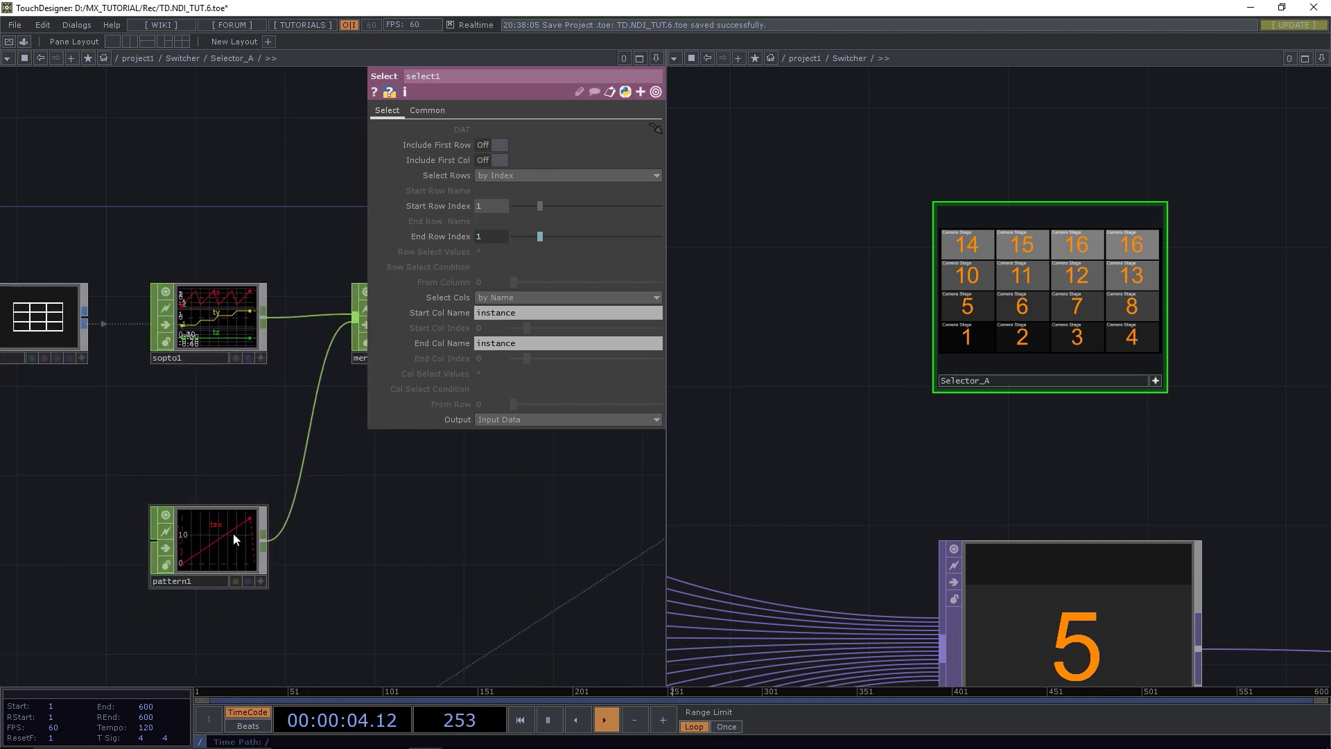
left_click(234, 540)
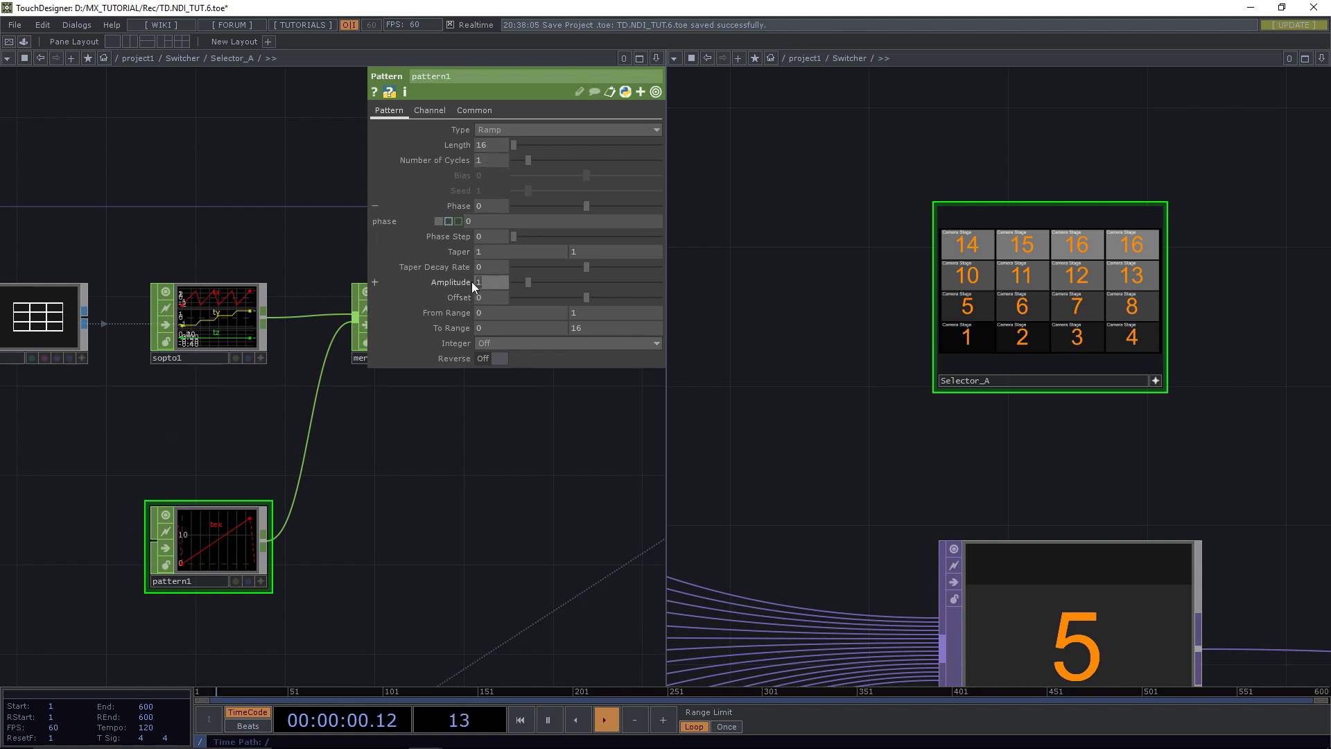
type("2")
key("Return")
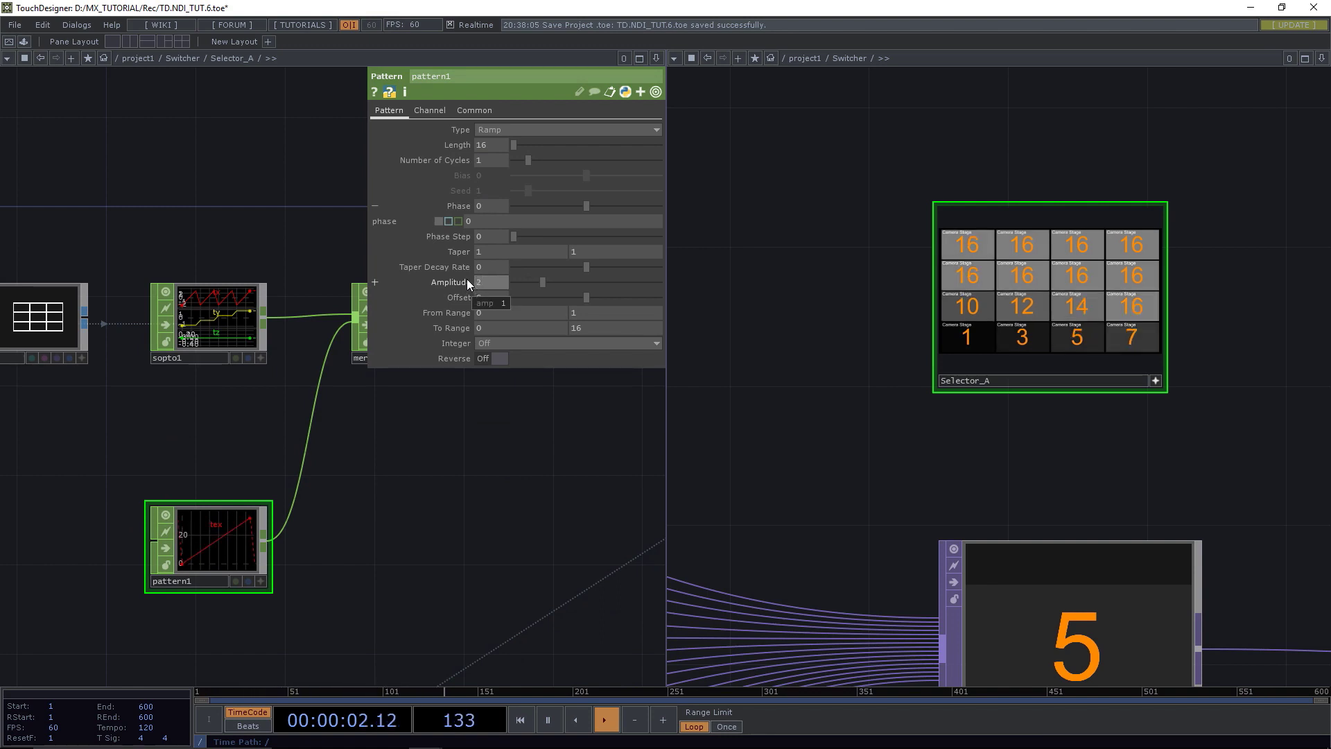
left_click_drag(543, 282, 527, 283)
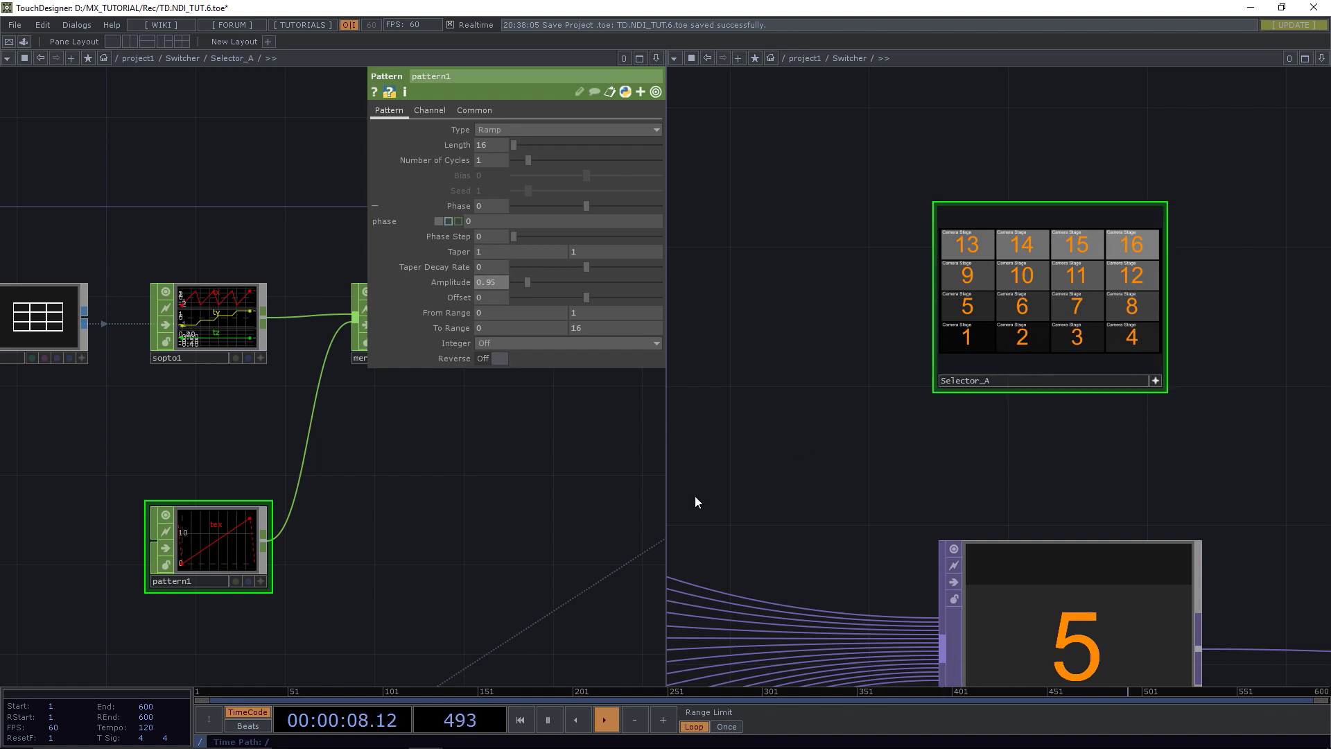
Retest picking by selecting camera tiles 1, 16, 15 and 9 in Selector_A and checking select1's instance value.
middle_click_drag(535, 473, 457, 320)
scroll(457, 320, "down", 2)
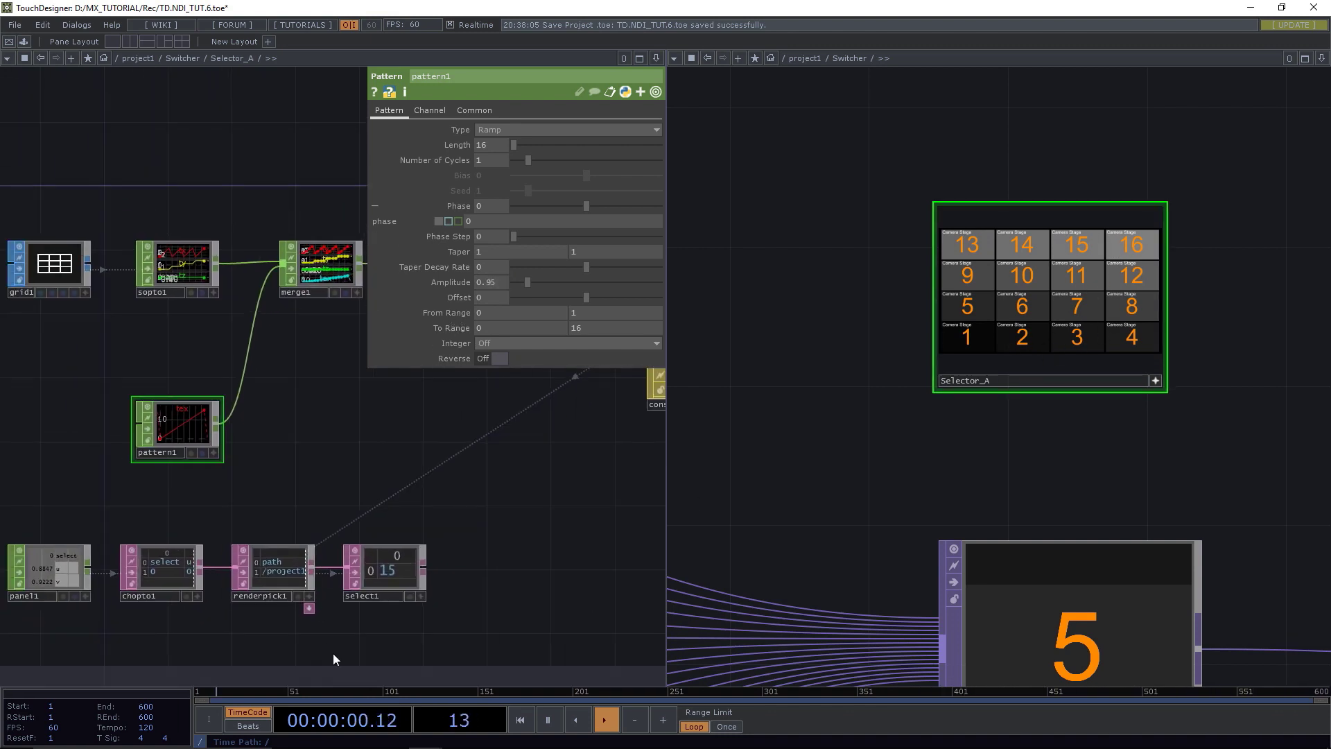
middle_click_drag(396, 570, 395, 496)
scroll(399, 466, "up", 5)
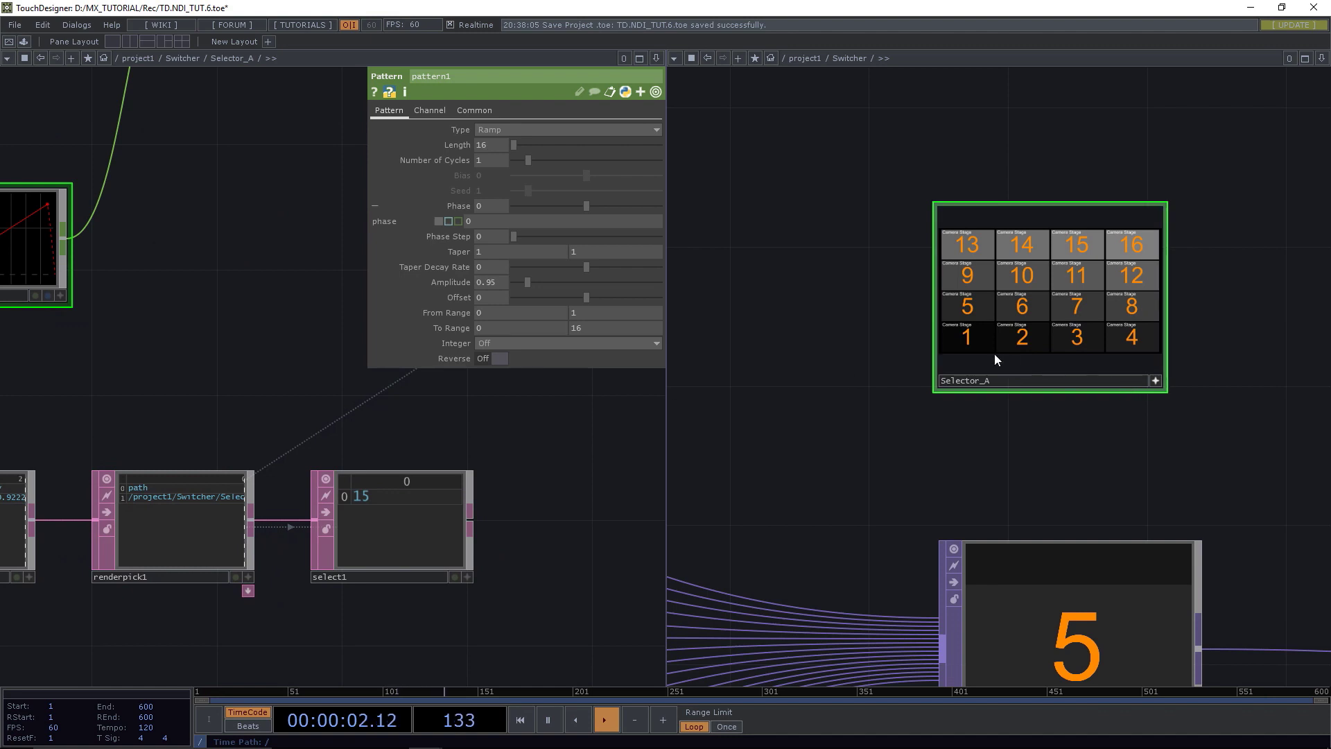
left_click(975, 340)
left_click(1133, 239)
left_click(1076, 240)
left_click(952, 273)
Add a DAT to CHOP after select1, fed from its output.
scroll(62, 554, "down", 2)
scroll(62, 555, "down", 2)
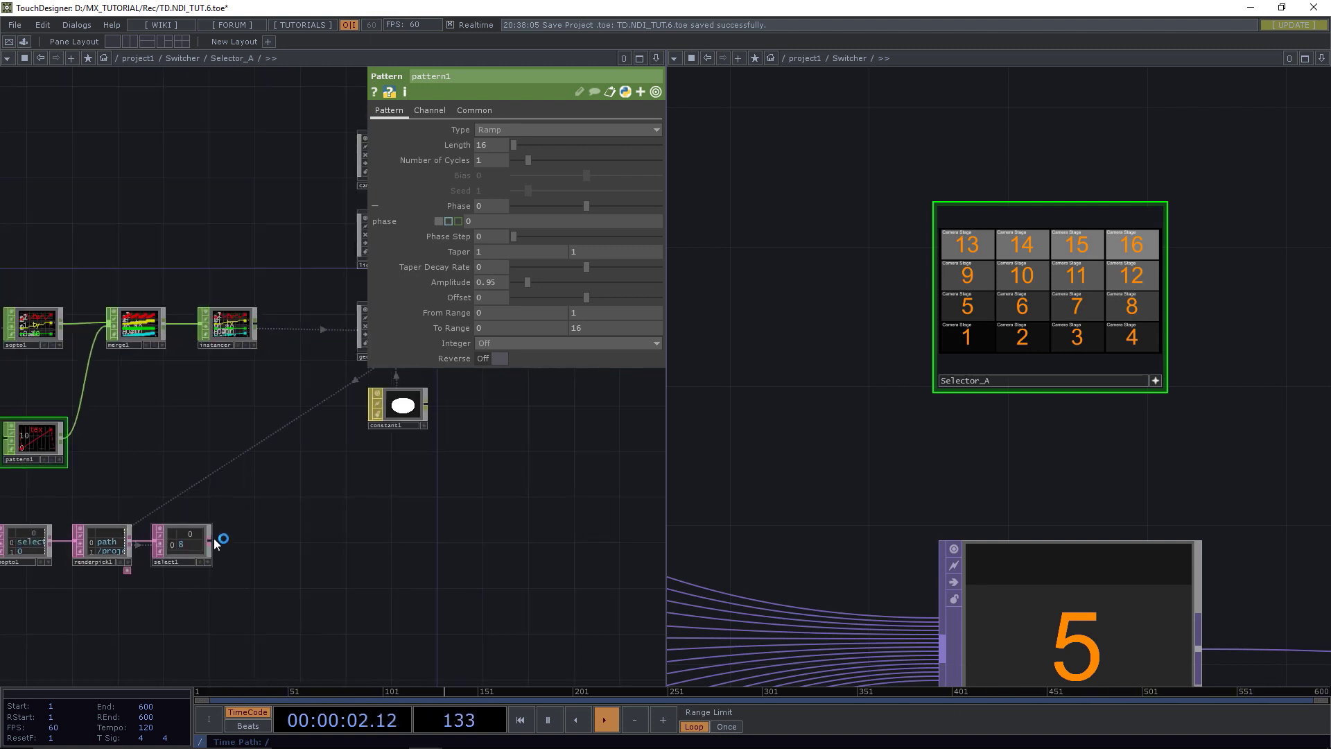
left_click_drag(209, 541, 340, 545)
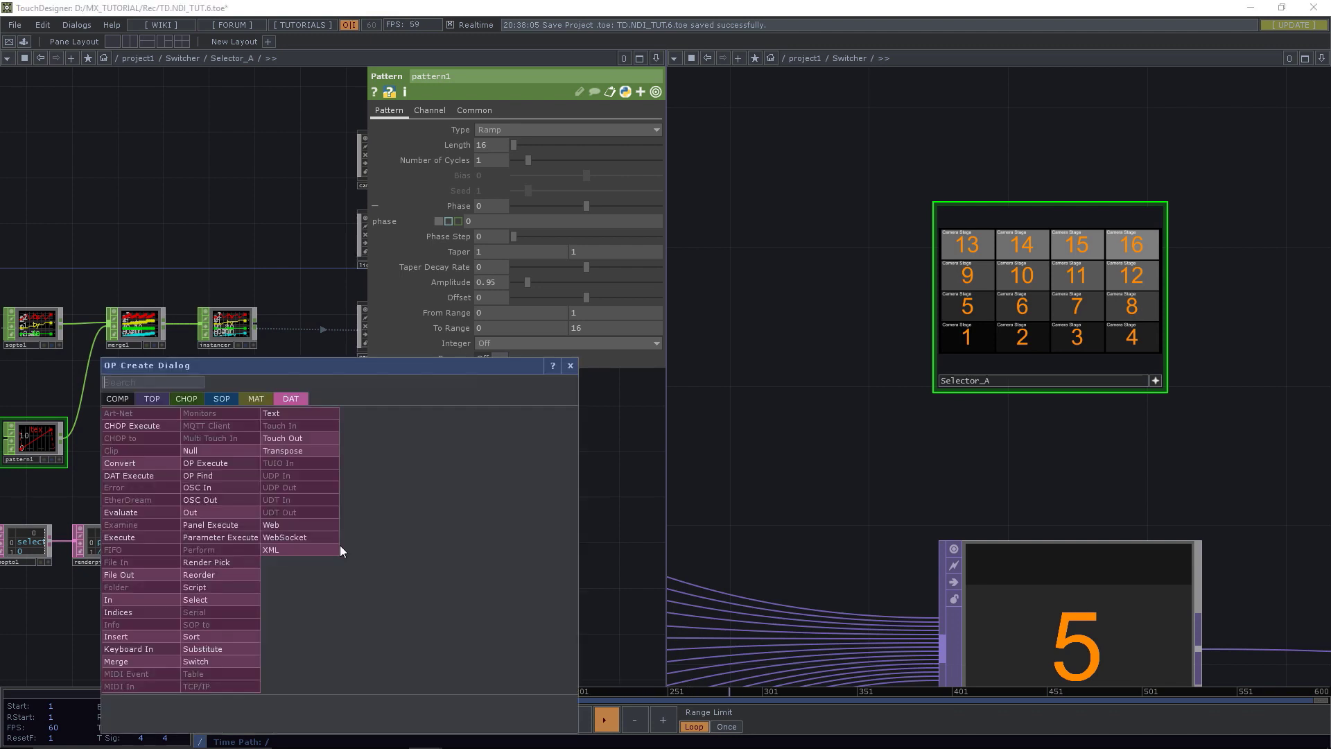
left_click(194, 398)
left_click(147, 415)
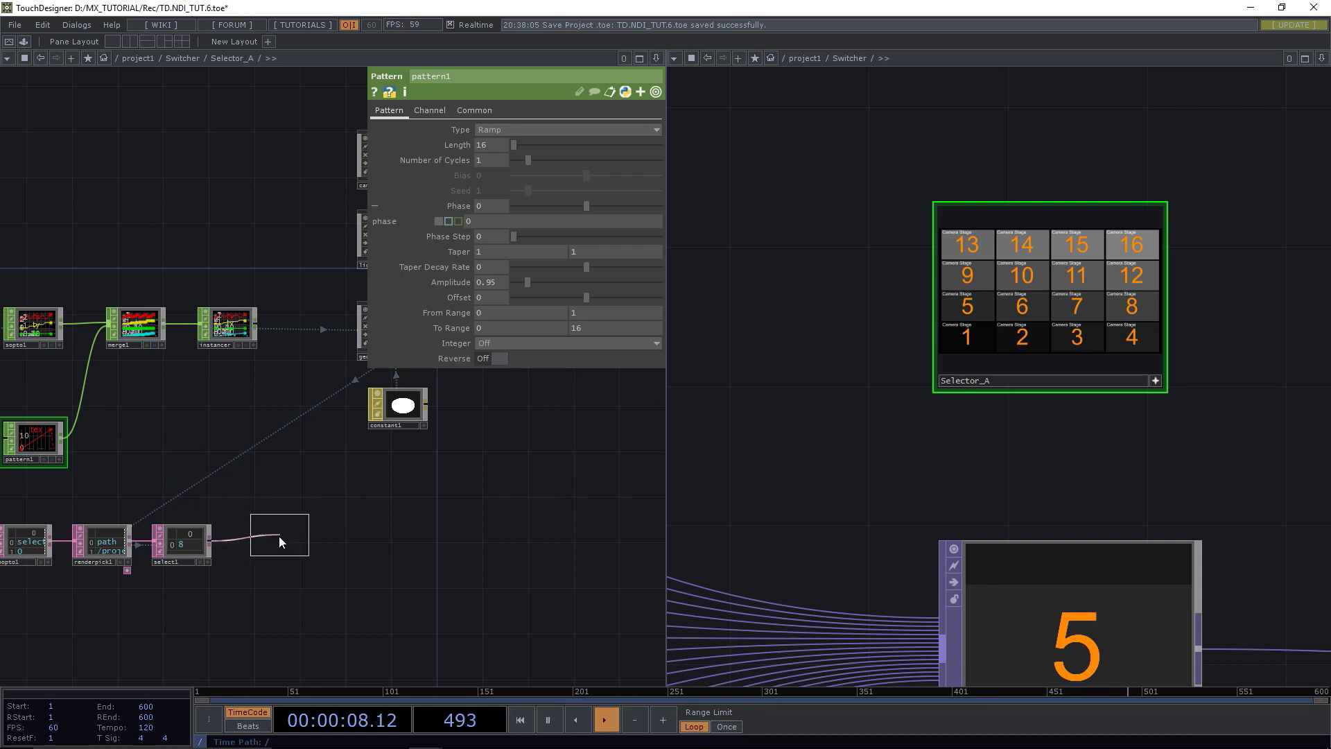
left_click(279, 547)
scroll(280, 556, "up", 5)
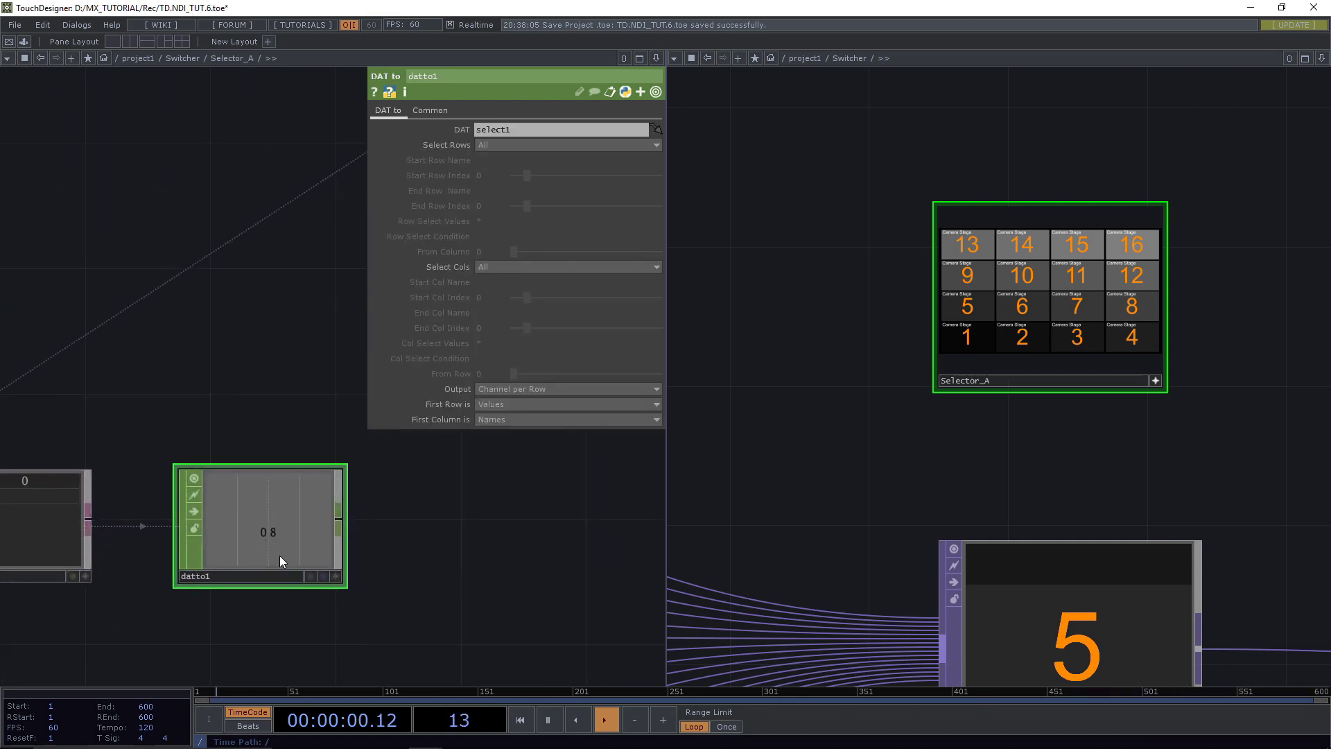
Configure datto1 to output a channel per column, with both the first row and first column treated as values.
left_click_drag(447, 528, 491, 454)
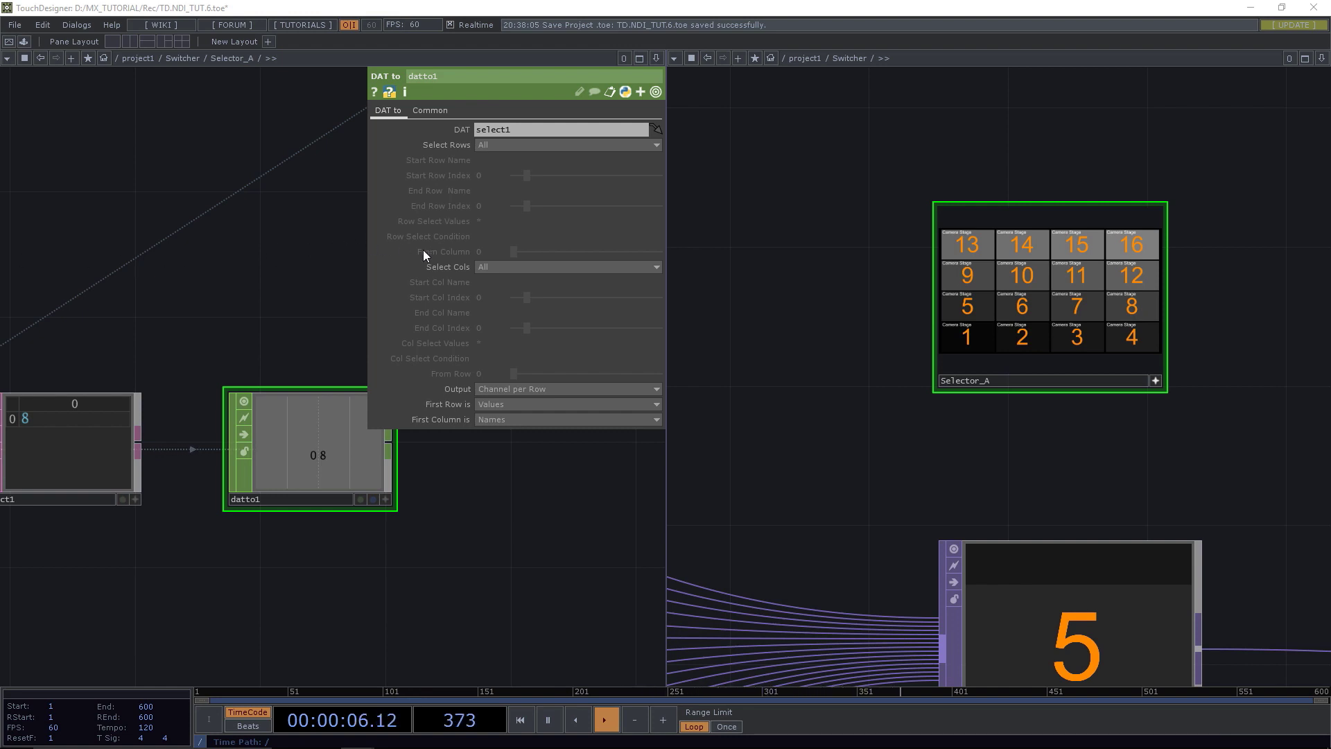
left_click(513, 387)
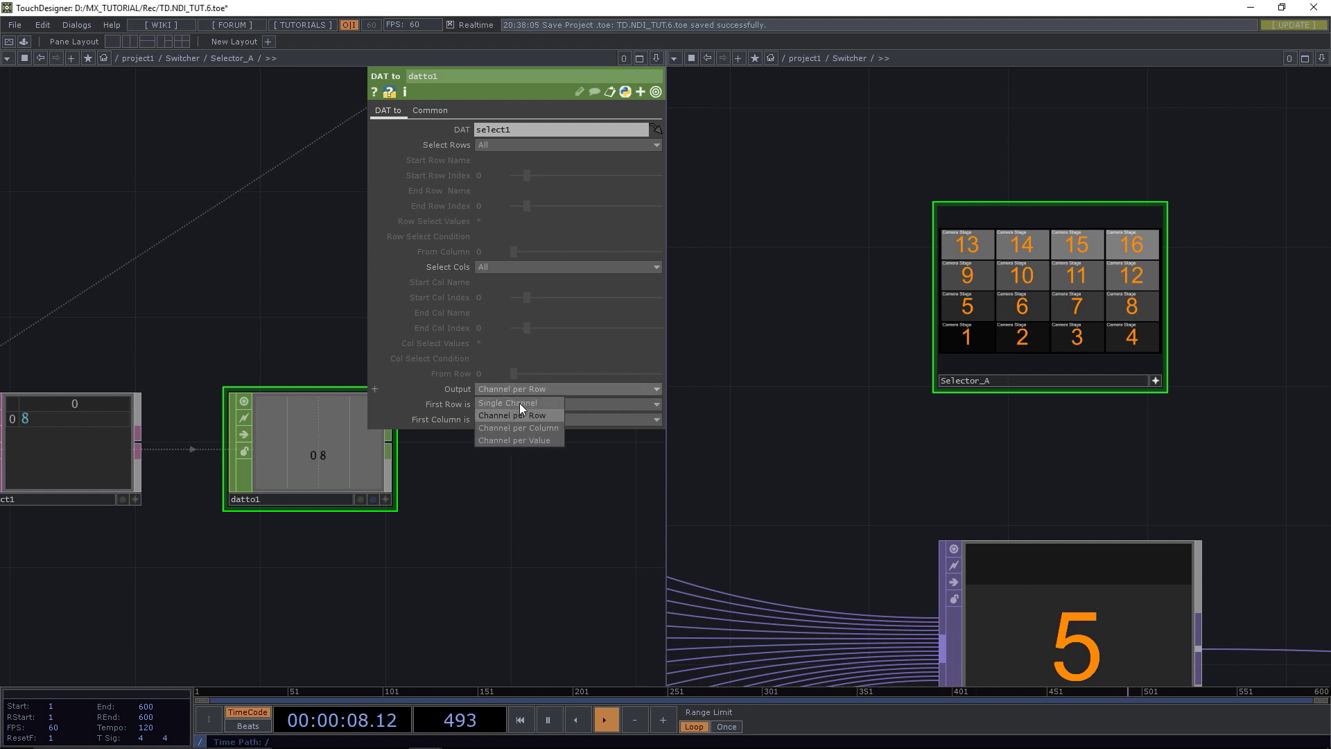
left_click(519, 427)
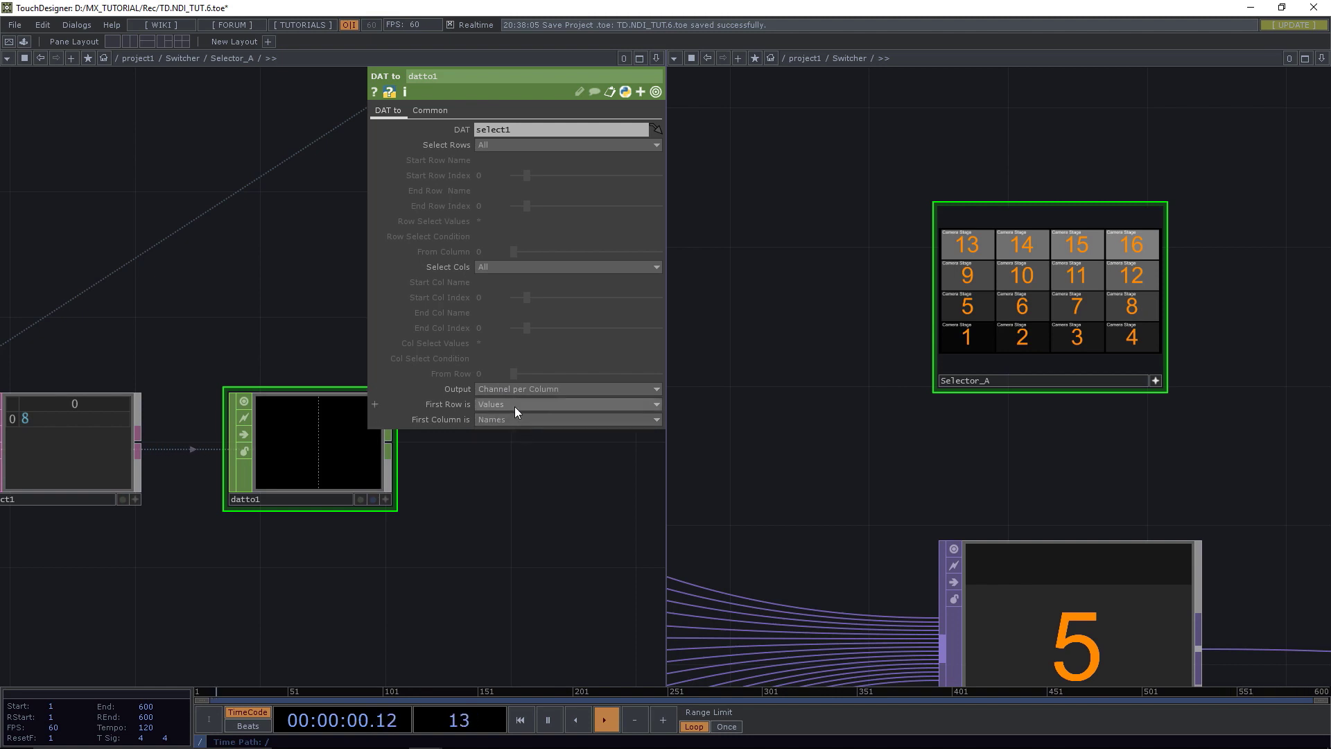
left_click(514, 403)
left_click(497, 443)
left_click(497, 422)
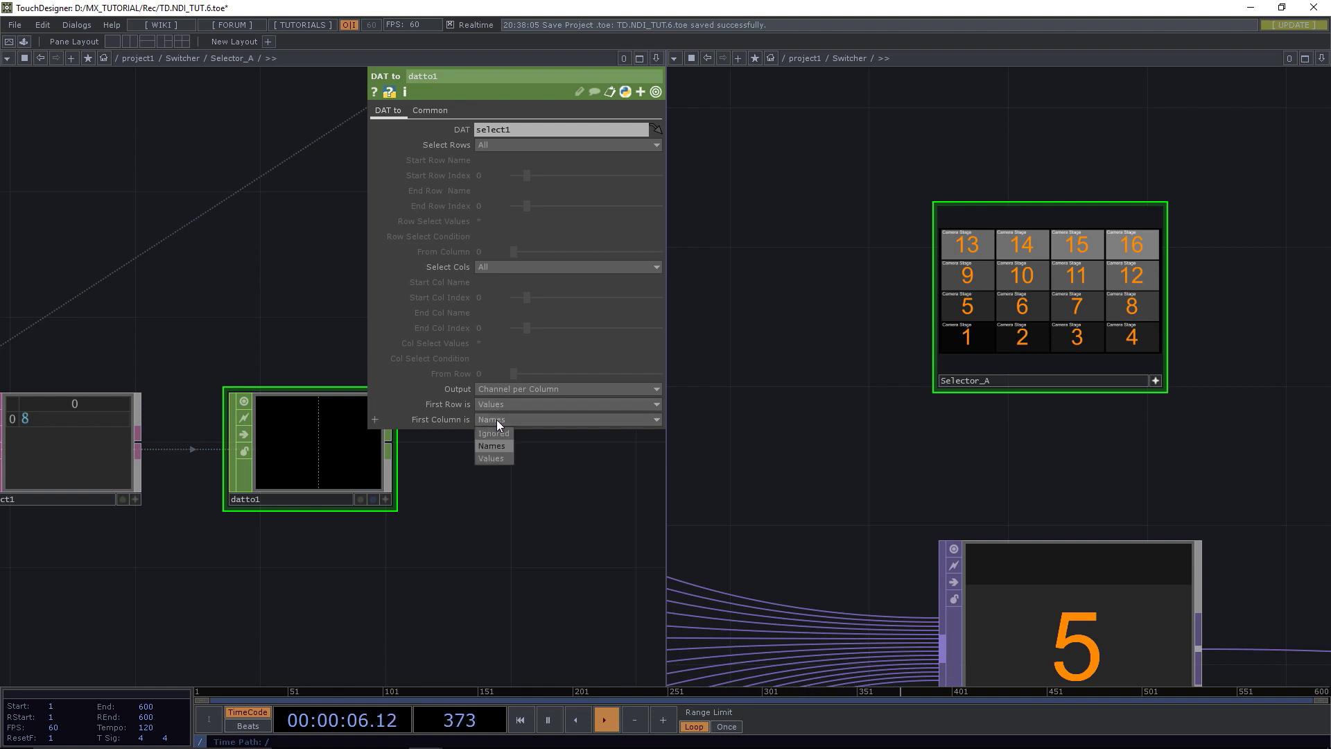
left_click(497, 456)
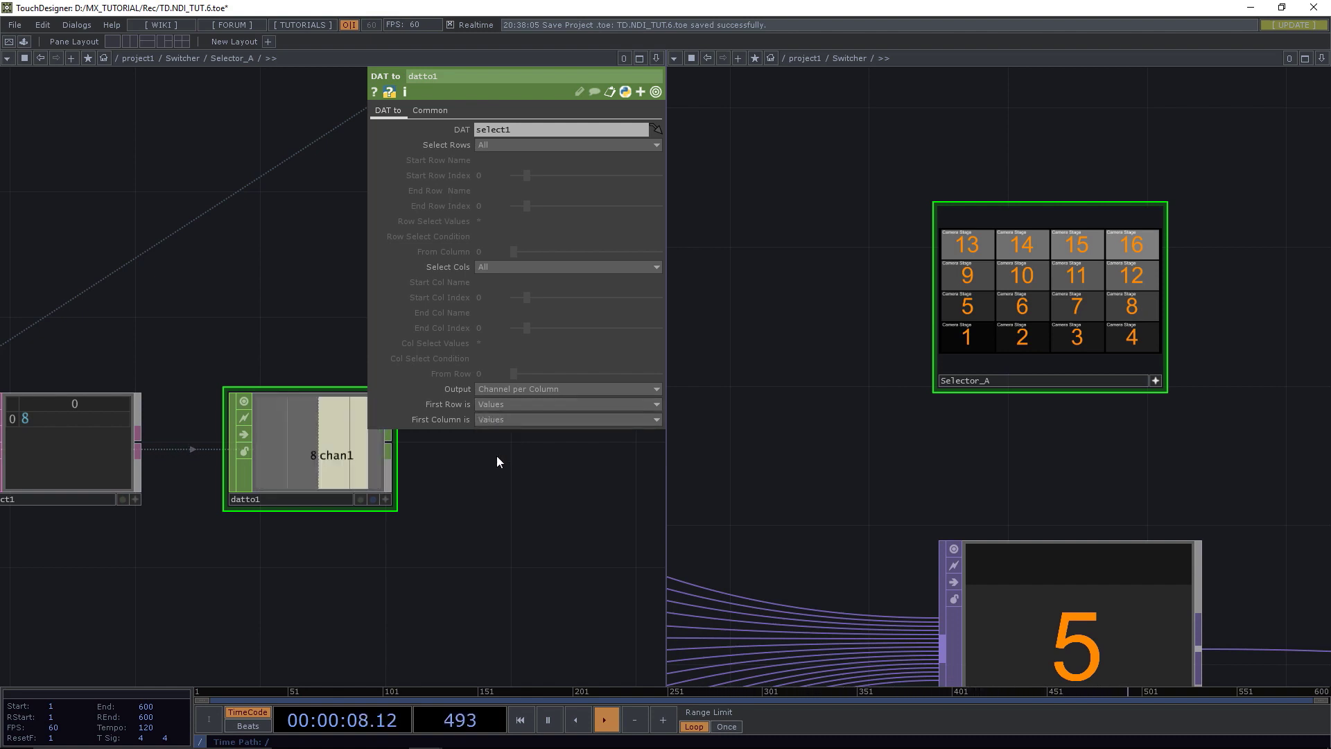
Add a Rename CHOP after datto1, wired to its output.
left_click_drag(495, 453, 484, 477)
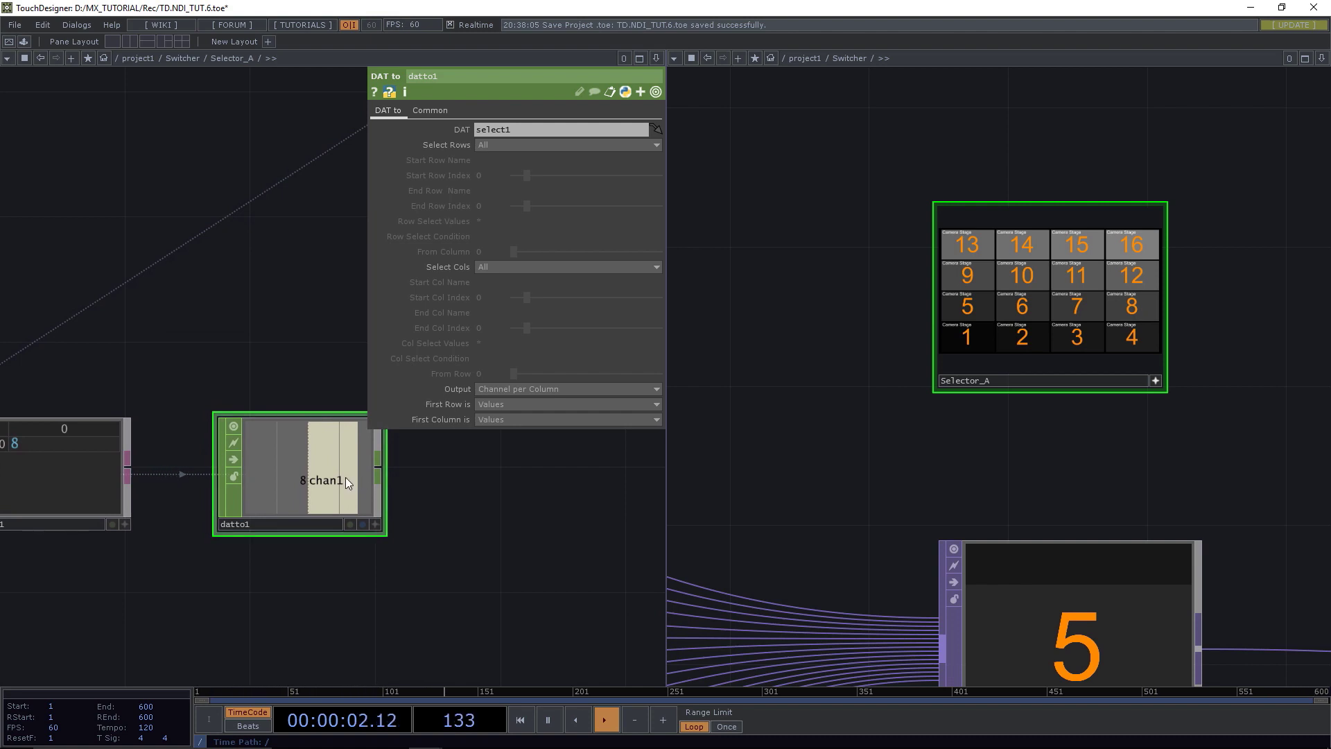
scroll(346, 477, "down", 4)
left_click_drag(428, 522, 242, 493)
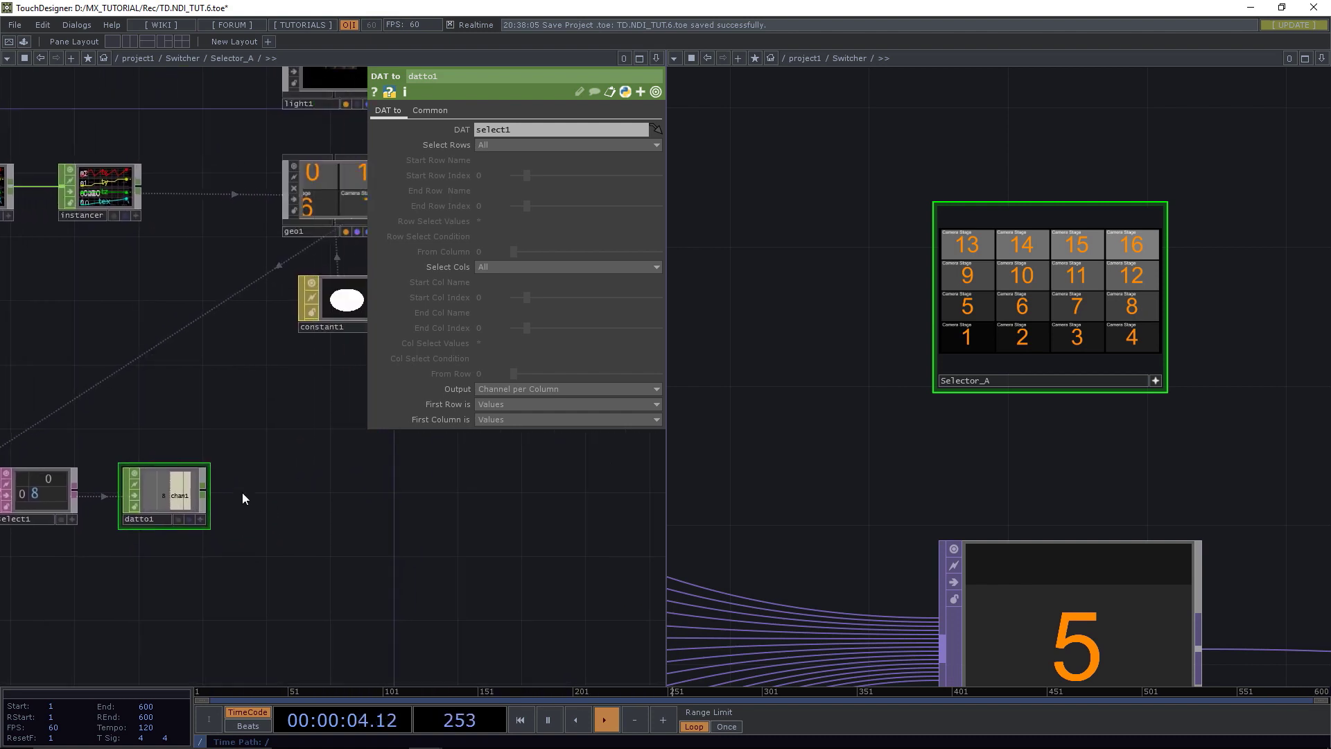
left_click(202, 491)
right_click(295, 493)
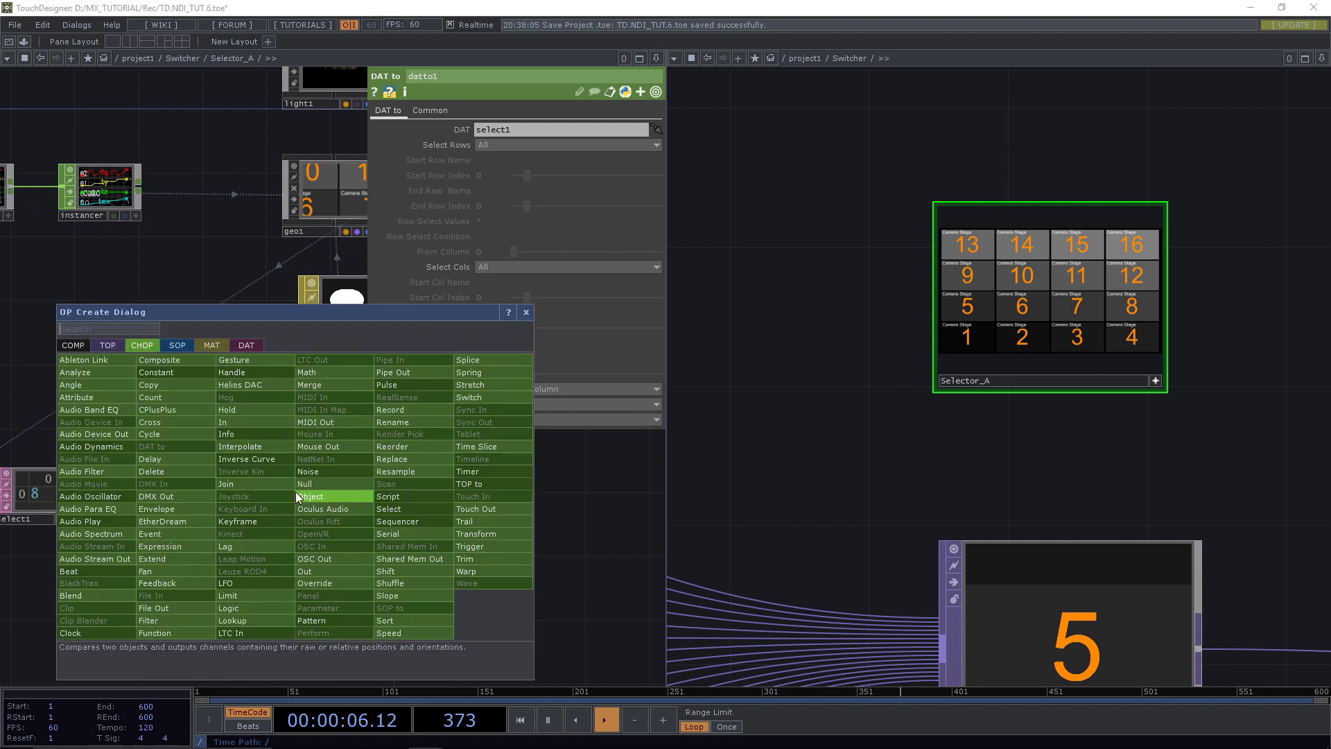
type("ren")
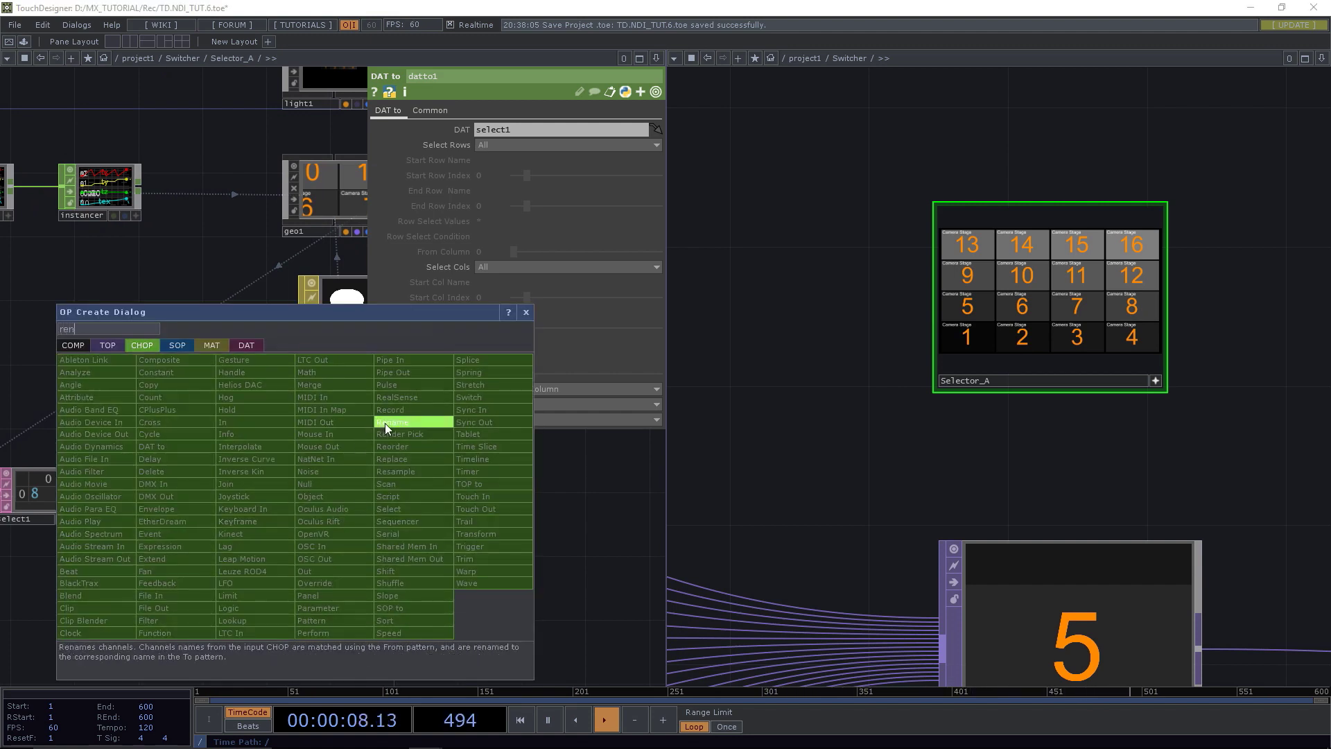
left_click(384, 423)
left_click(302, 496)
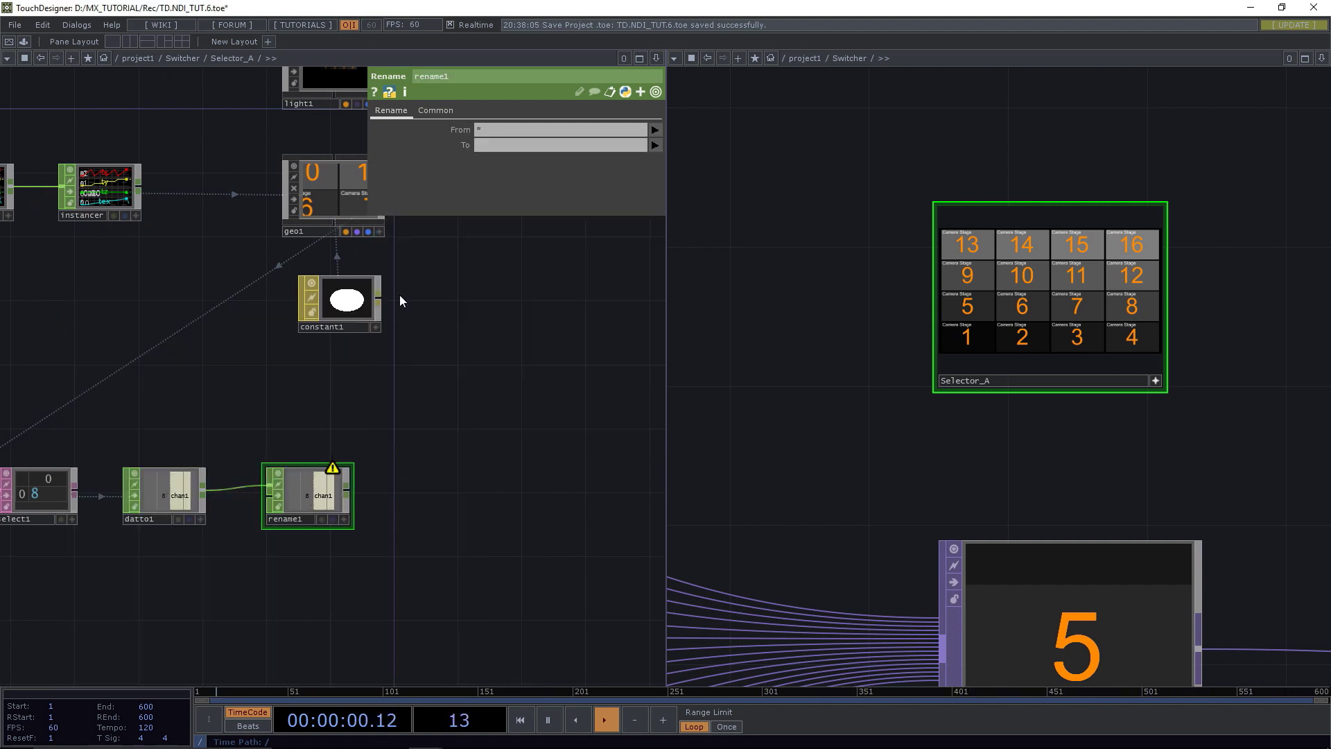
Rename the picked-instance channel to source_a in rename1.
left_click(495, 145)
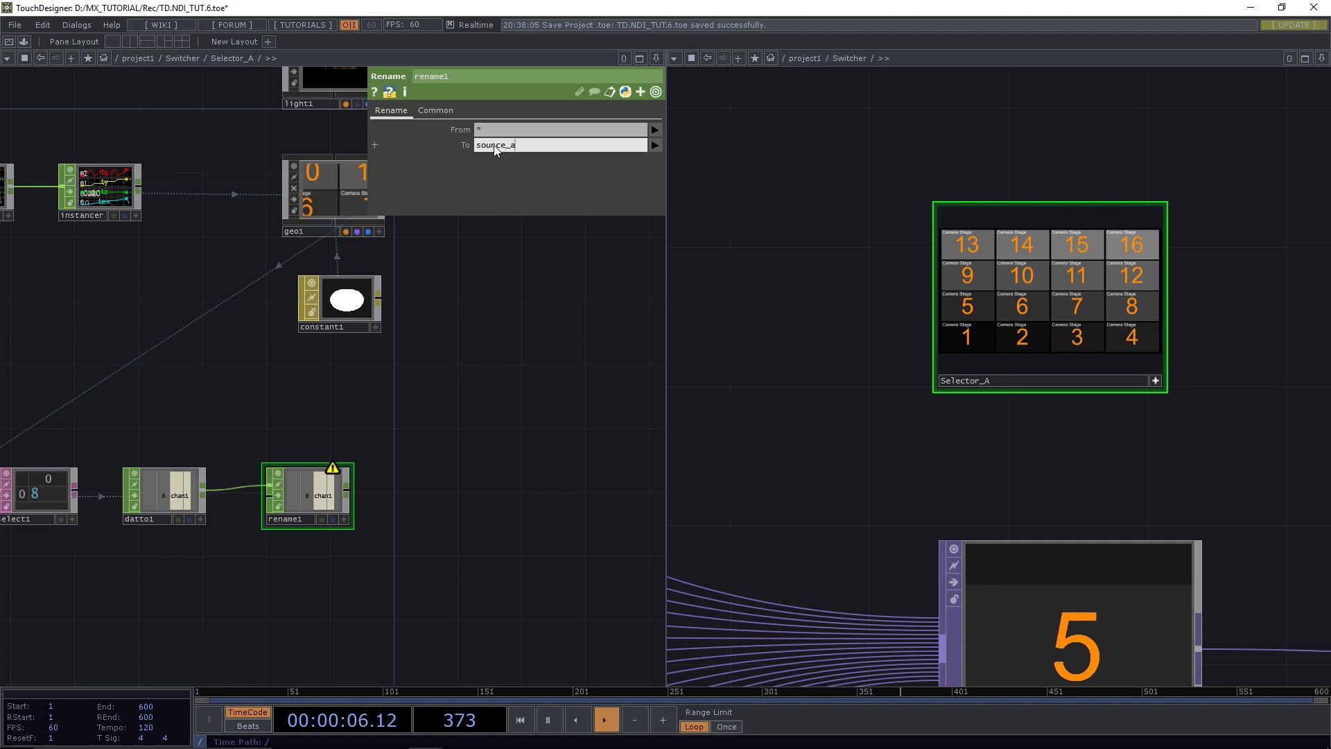
key("Return")
left_click_drag(221, 431, 367, 435)
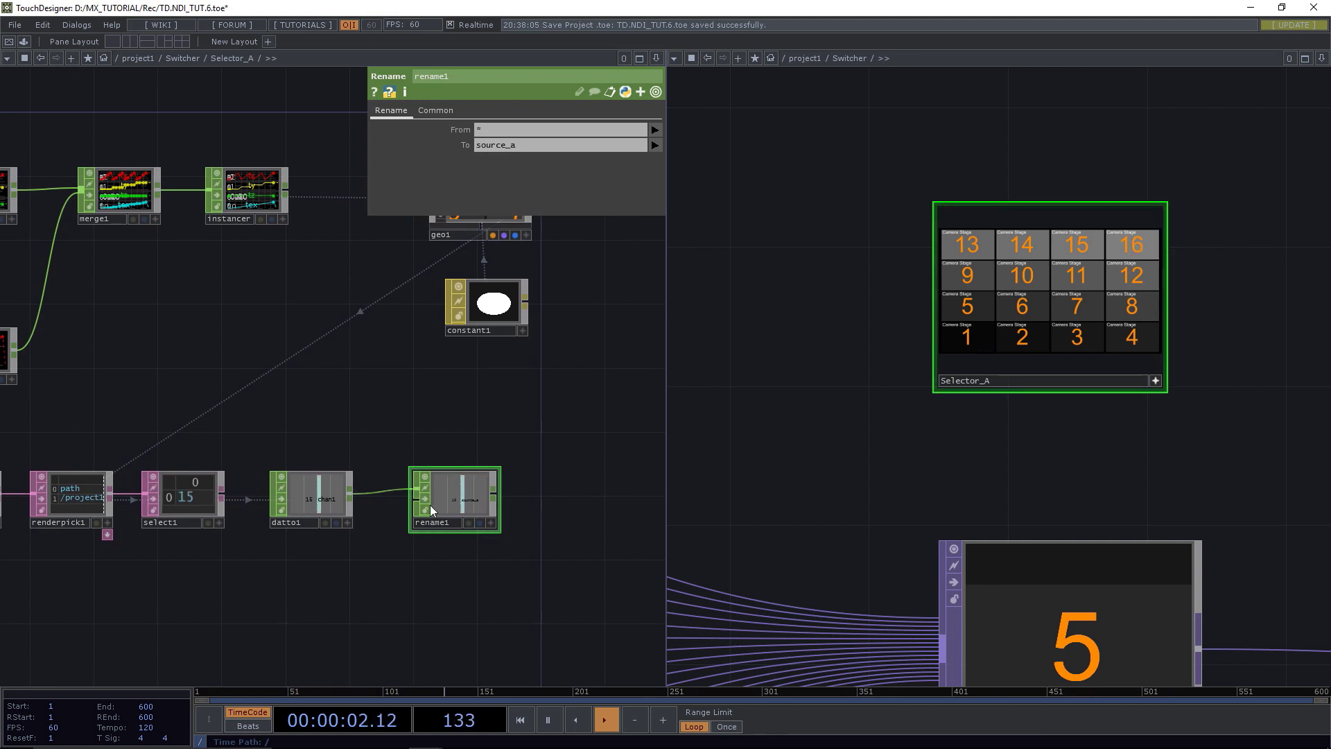
scroll(430, 505, "up", 5)
scroll(430, 504, "down", 5)
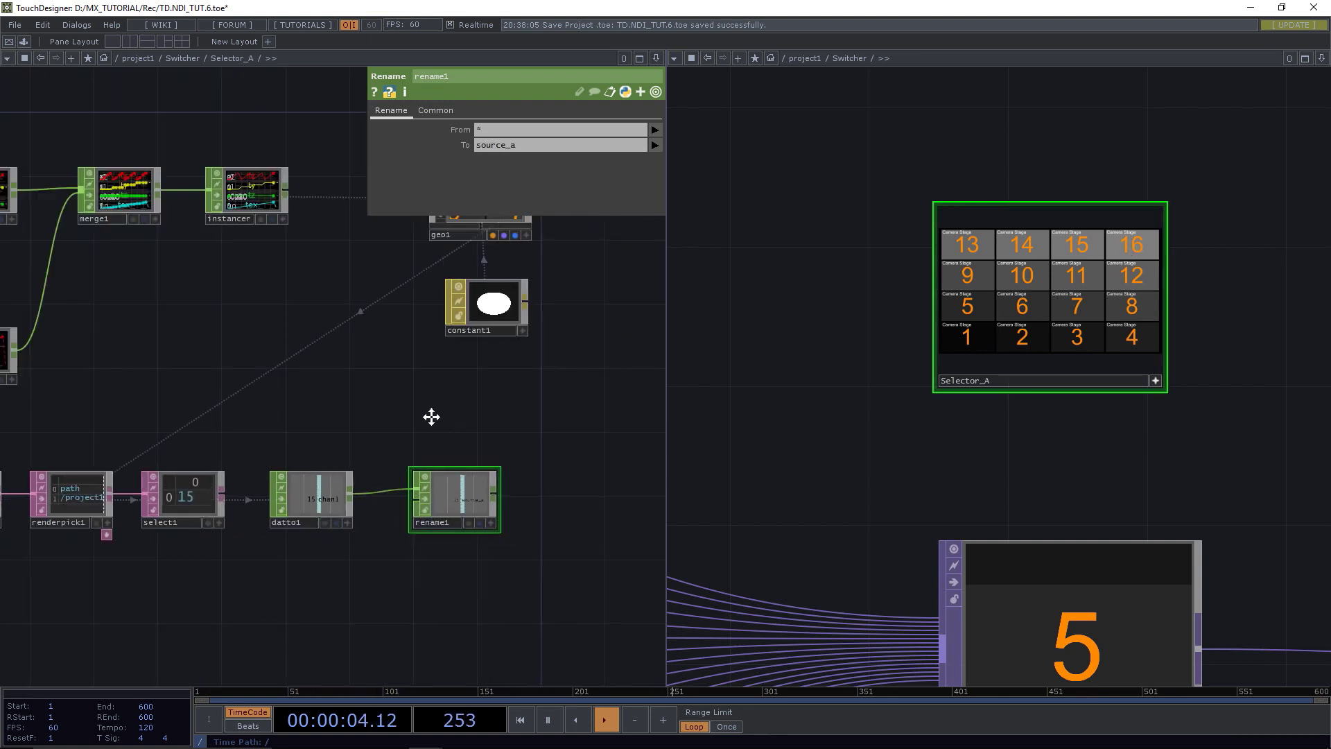
Make room before rename1 and insert a Math CHOP between datto1 and rename1.
left_click_drag(431, 417, 271, 376)
left_click_drag(304, 454, 417, 455)
right_click(285, 448)
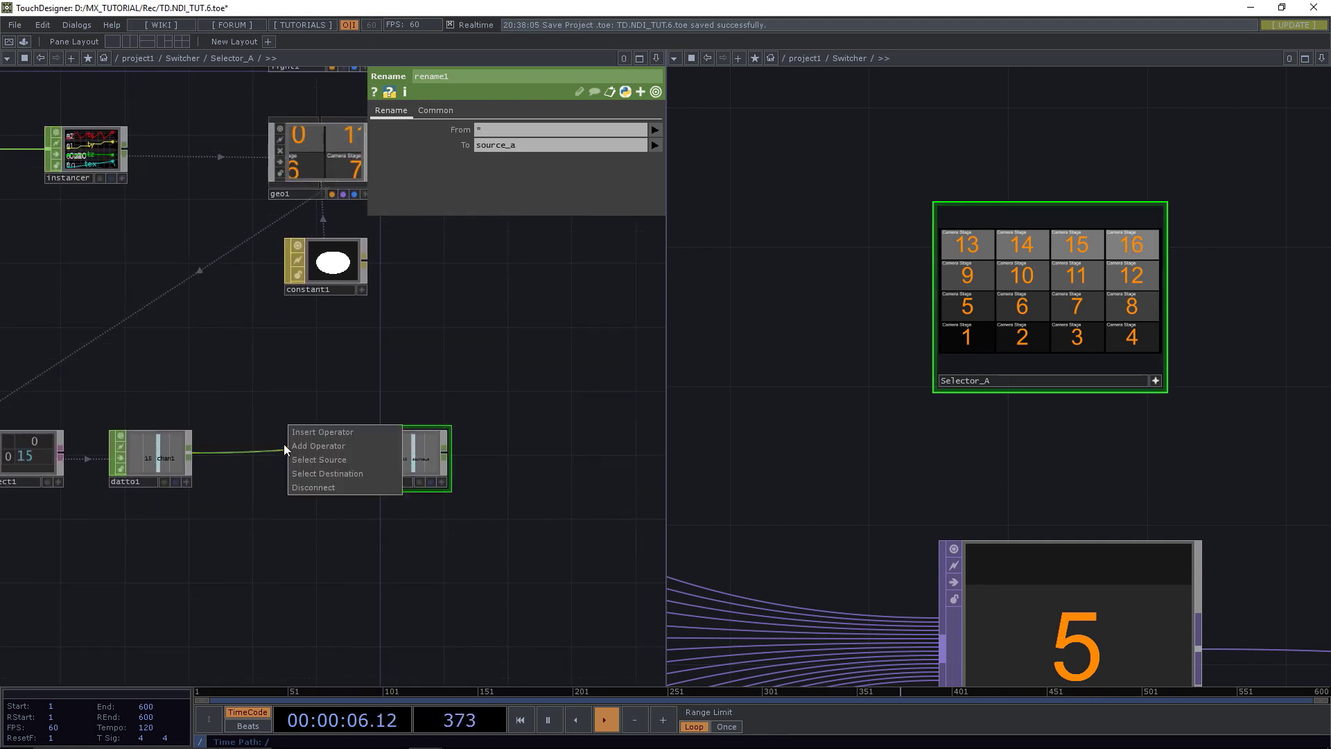
left_click(291, 428)
type("math")
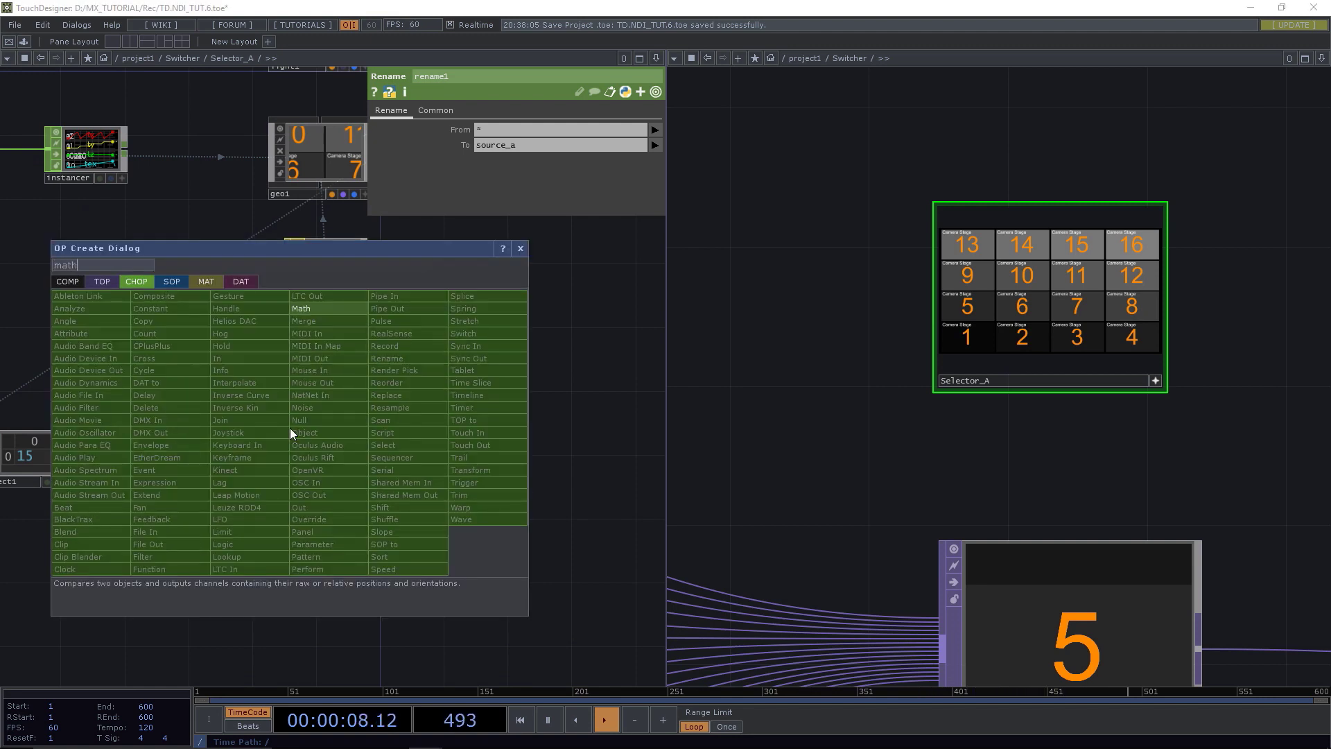
left_click(324, 309)
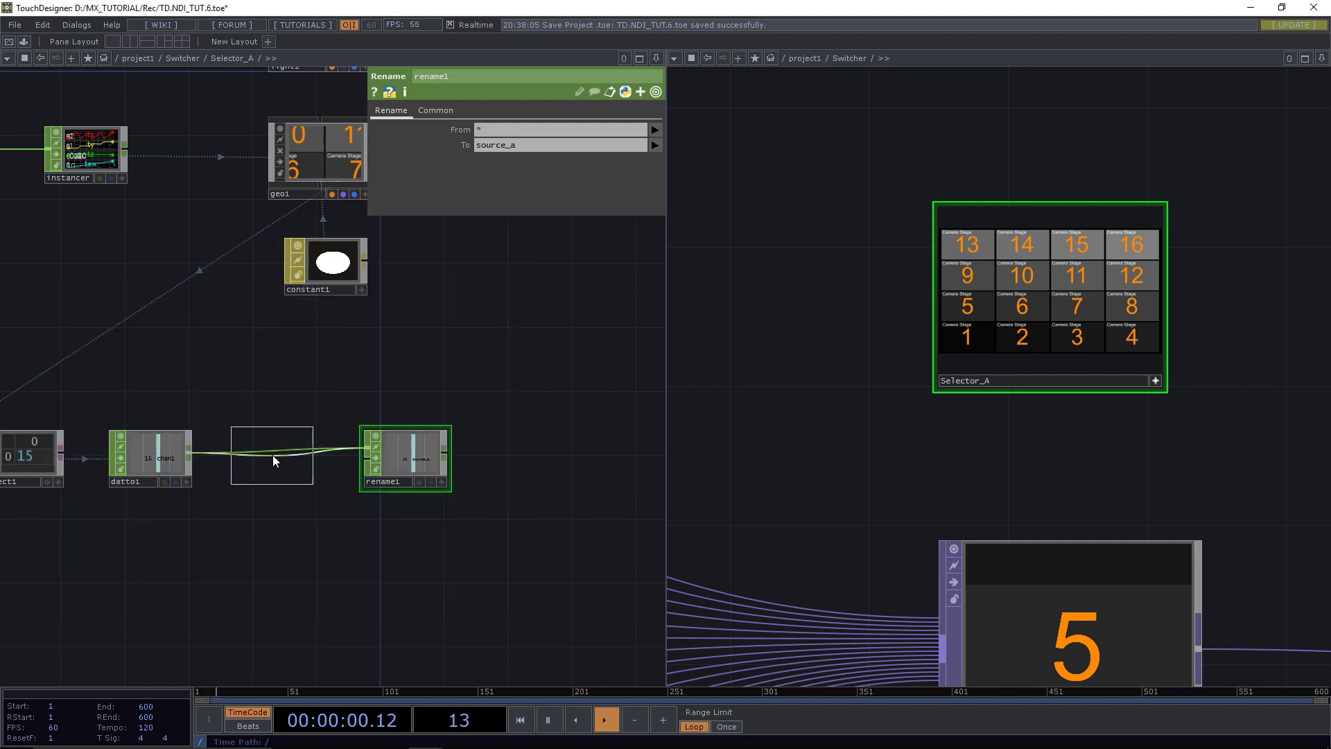
left_click(272, 455)
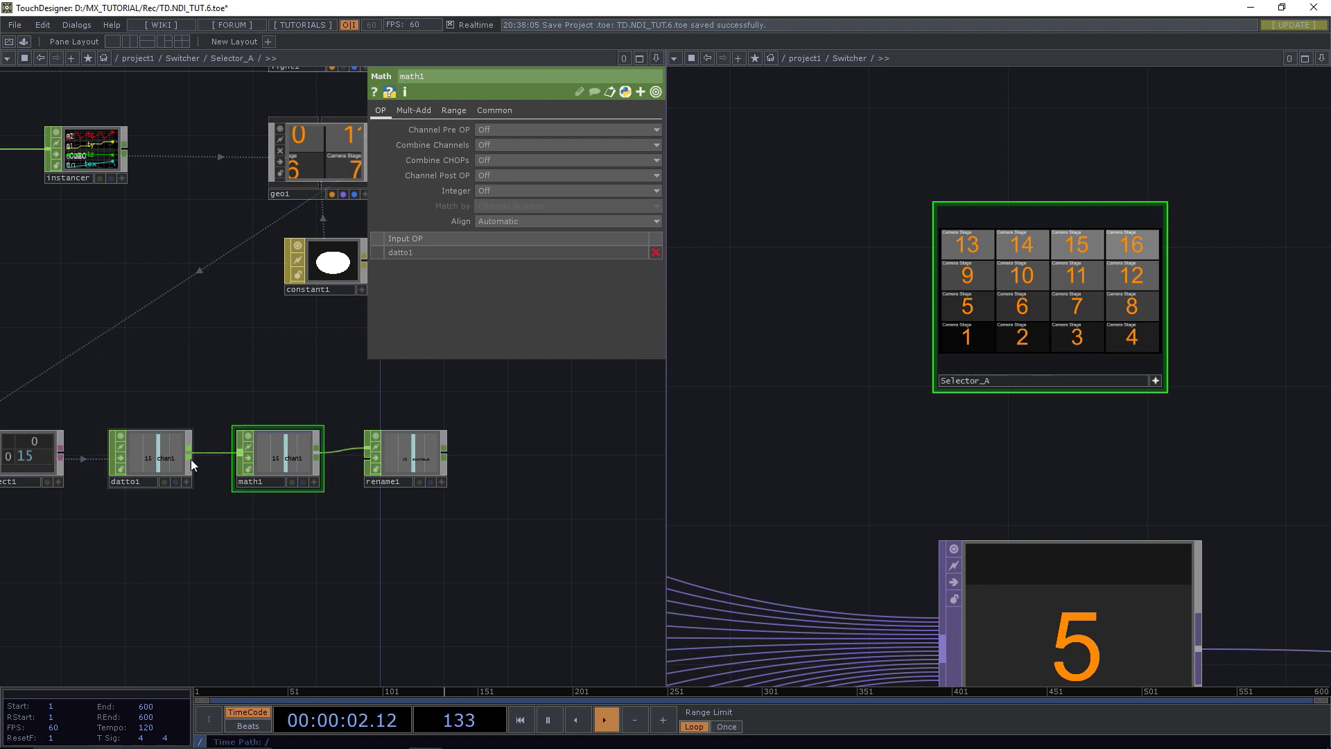
Set the From Range of math1 to 0 through 15.
scroll(159, 465, "up", 5)
left_click(155, 440)
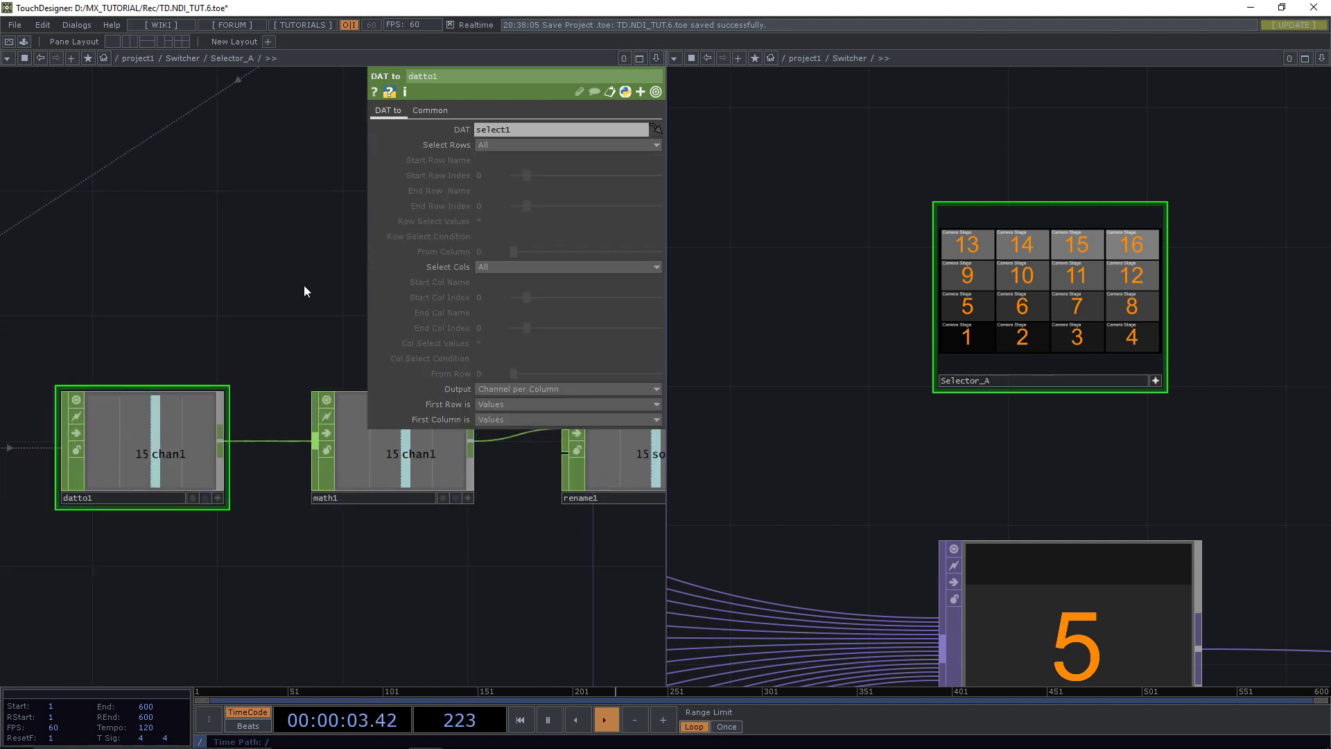
left_click(372, 467)
left_click(455, 110)
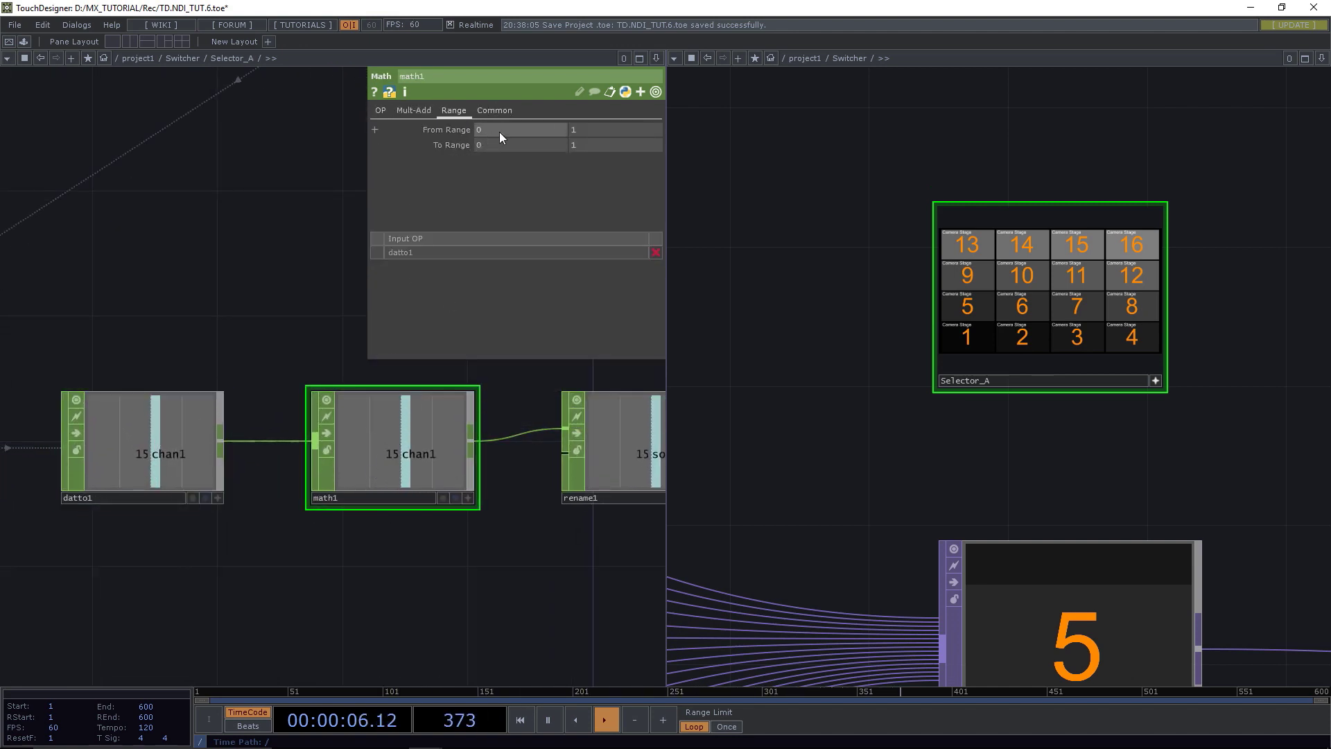
left_click_drag(483, 132, 452, 132)
type("1")
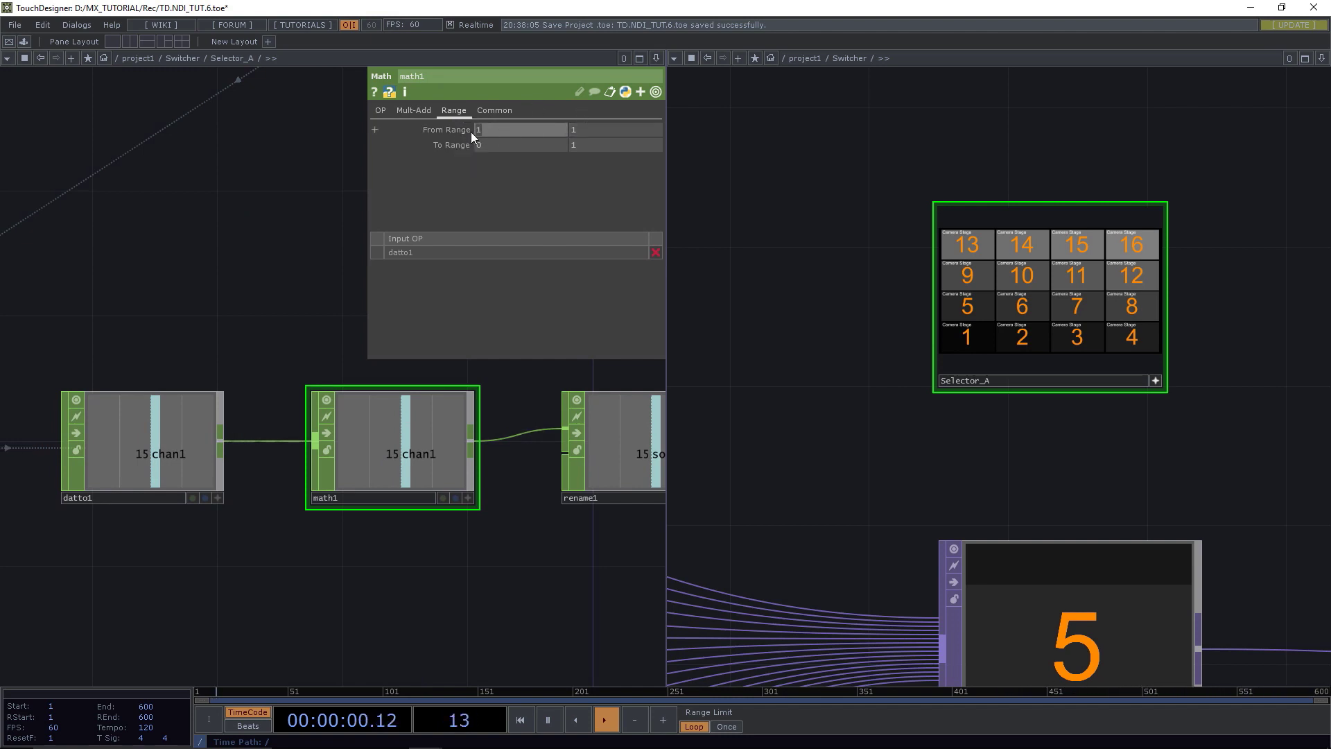
key("BackSpace")
type("0")
left_click(565, 130)
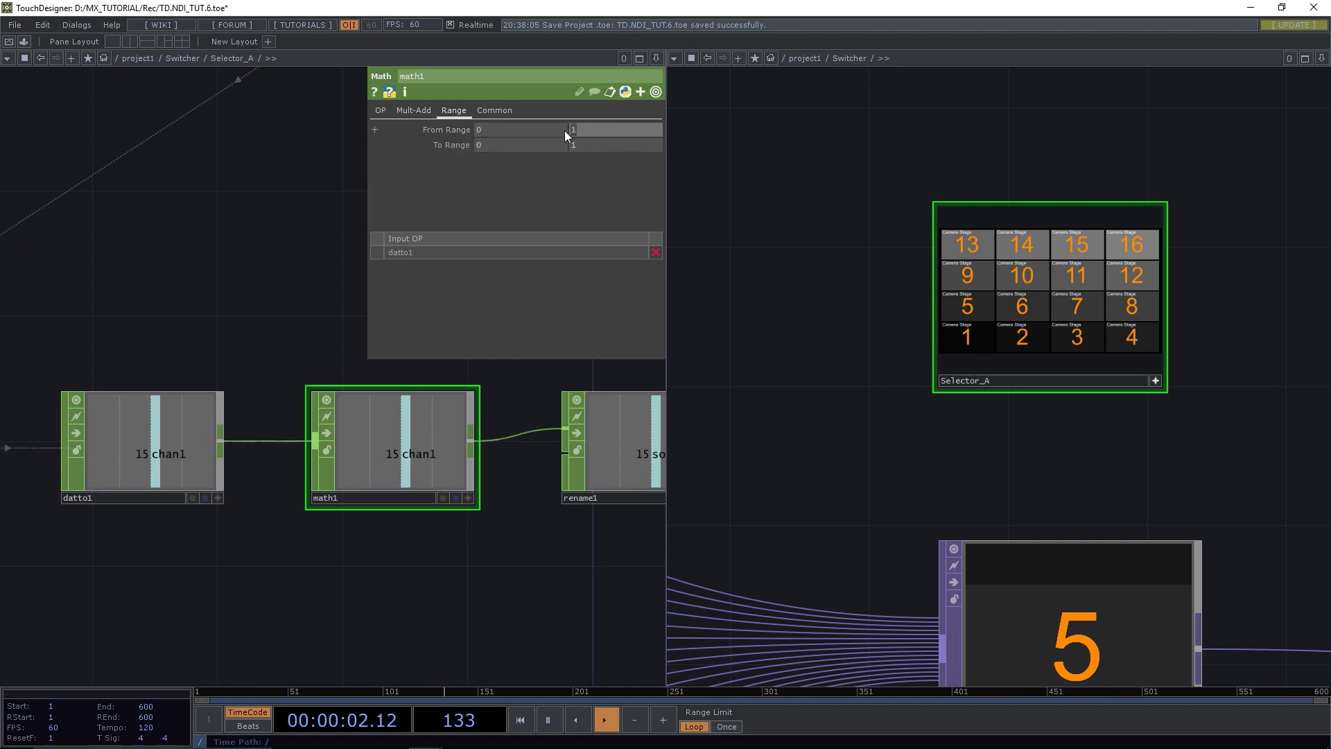
key("Tab")
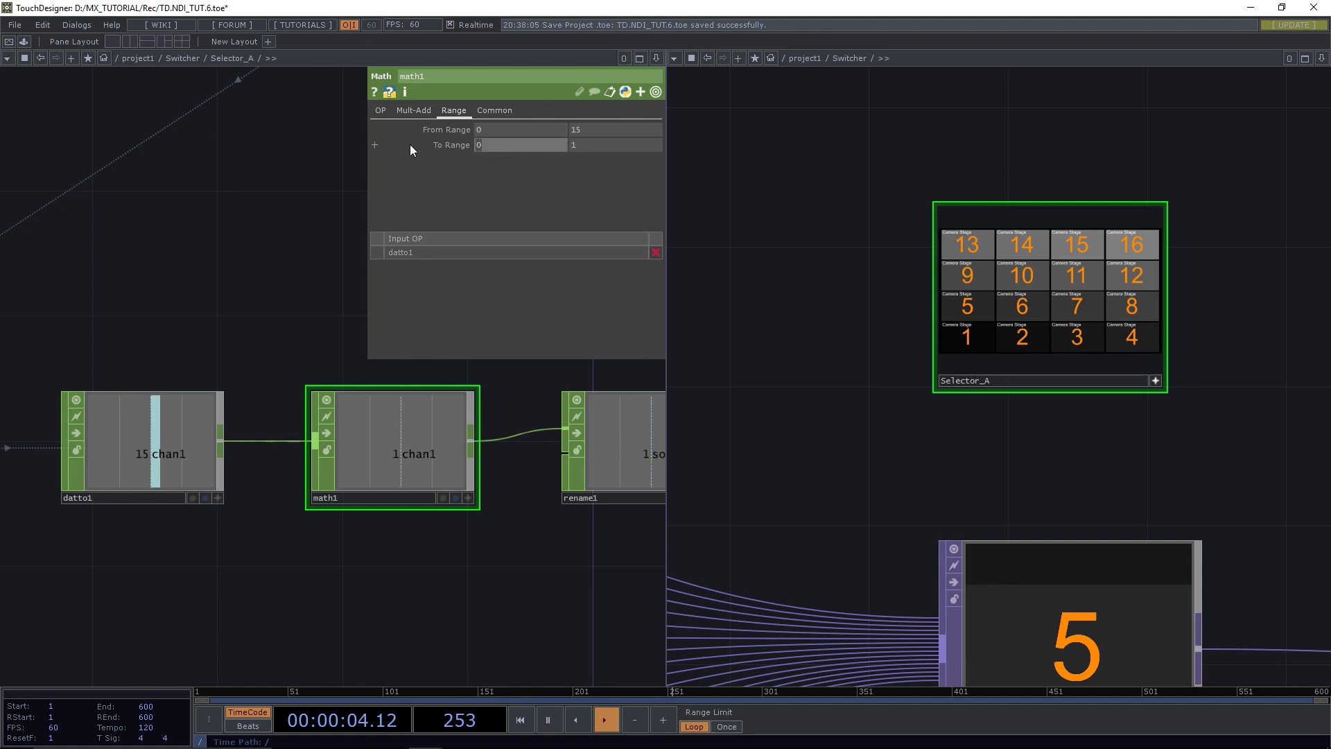
Set the To Range of math1 to 1 through 16.
type("1")
left_click(608, 145)
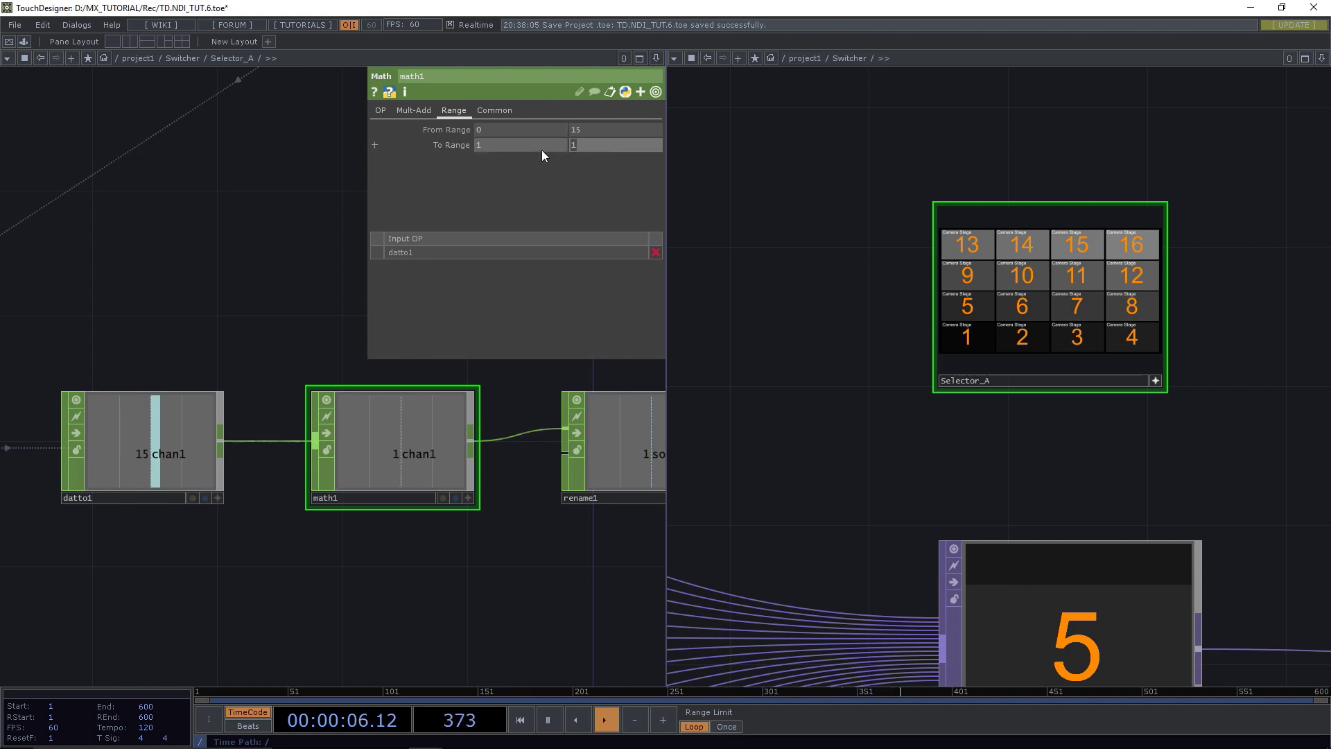
type("6")
key("Return")
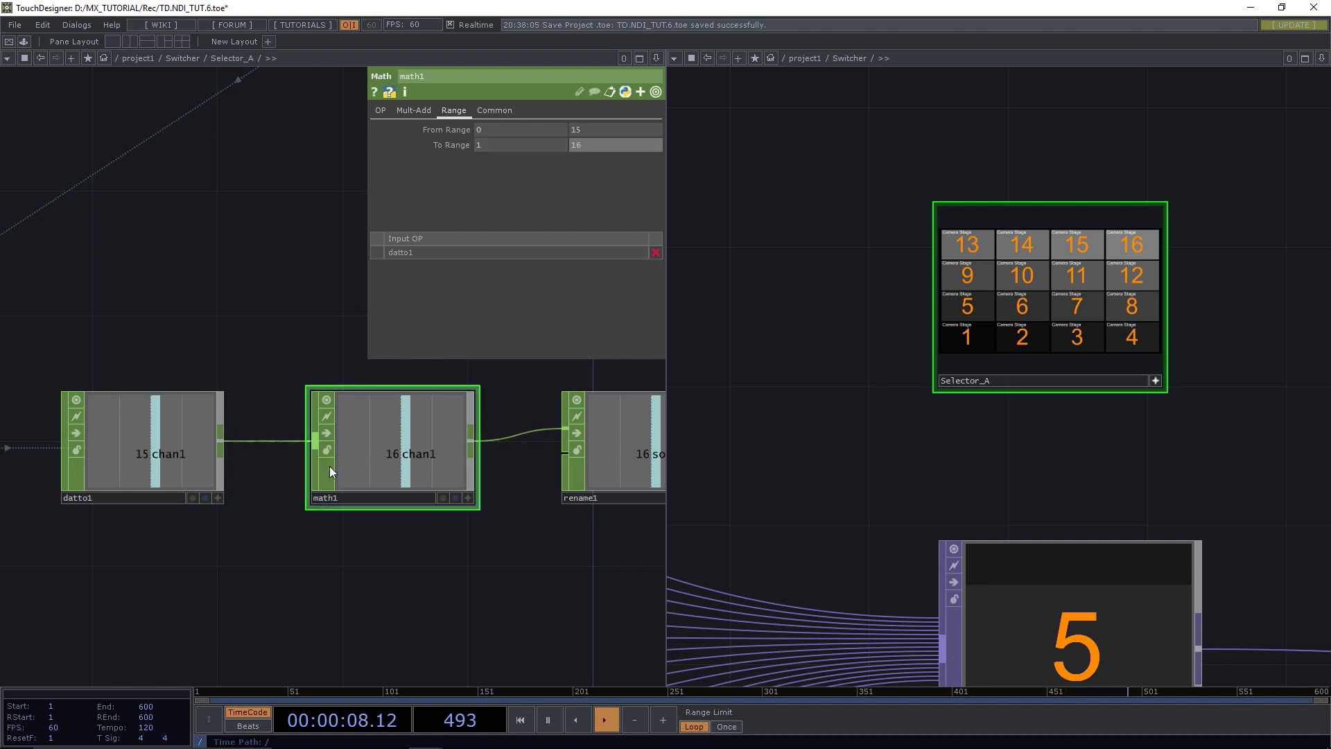
Add an Out CHOP below and after rename1, wired to rename1's output.
scroll(330, 465, "down", 5)
left_click_drag(416, 539, 285, 576)
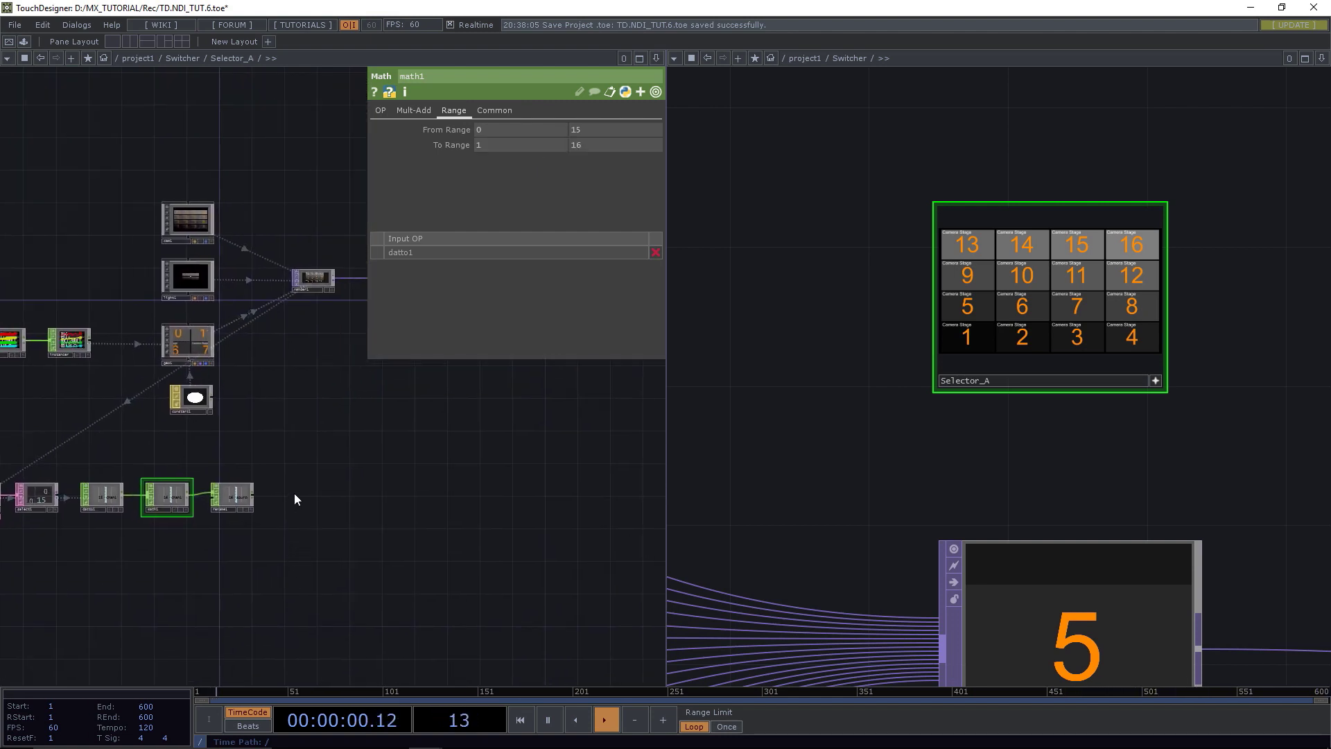
left_click_drag(294, 493, 394, 479)
type("out")
key("Return")
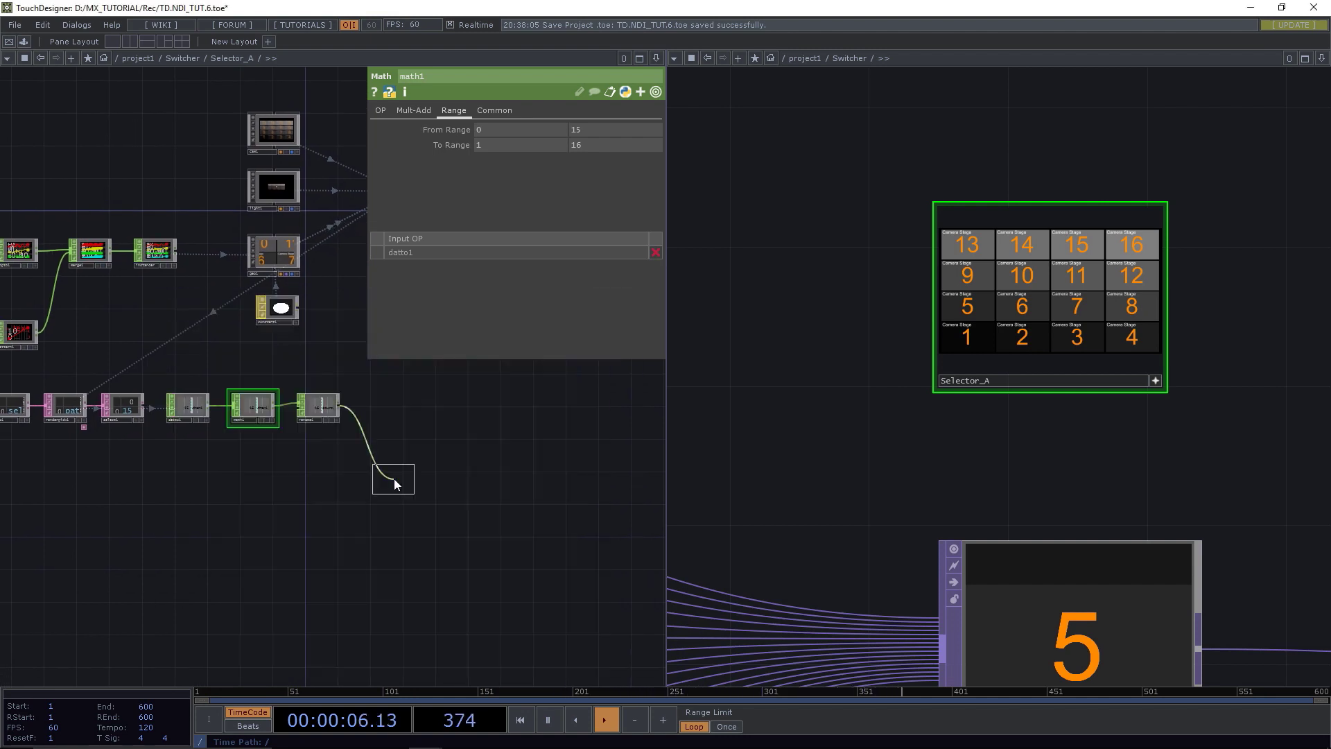
left_click(394, 478)
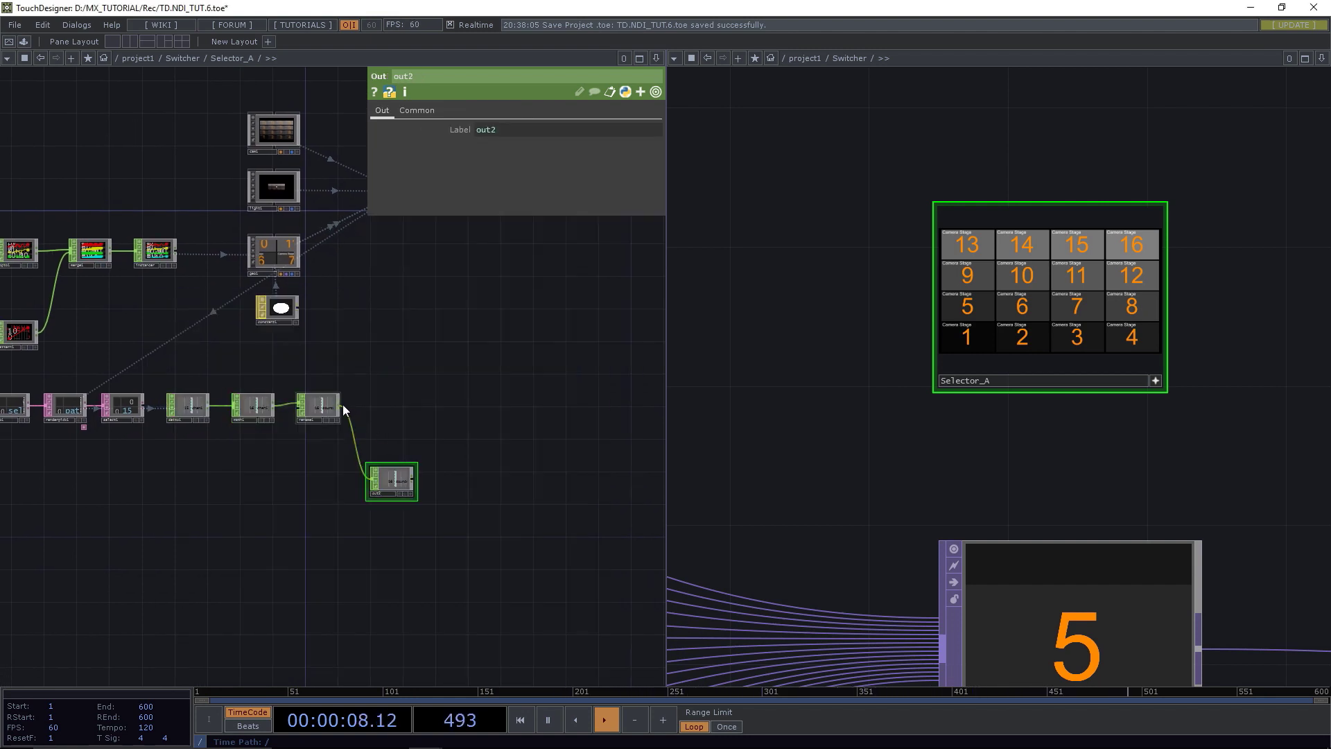
left_click_drag(340, 405, 401, 406)
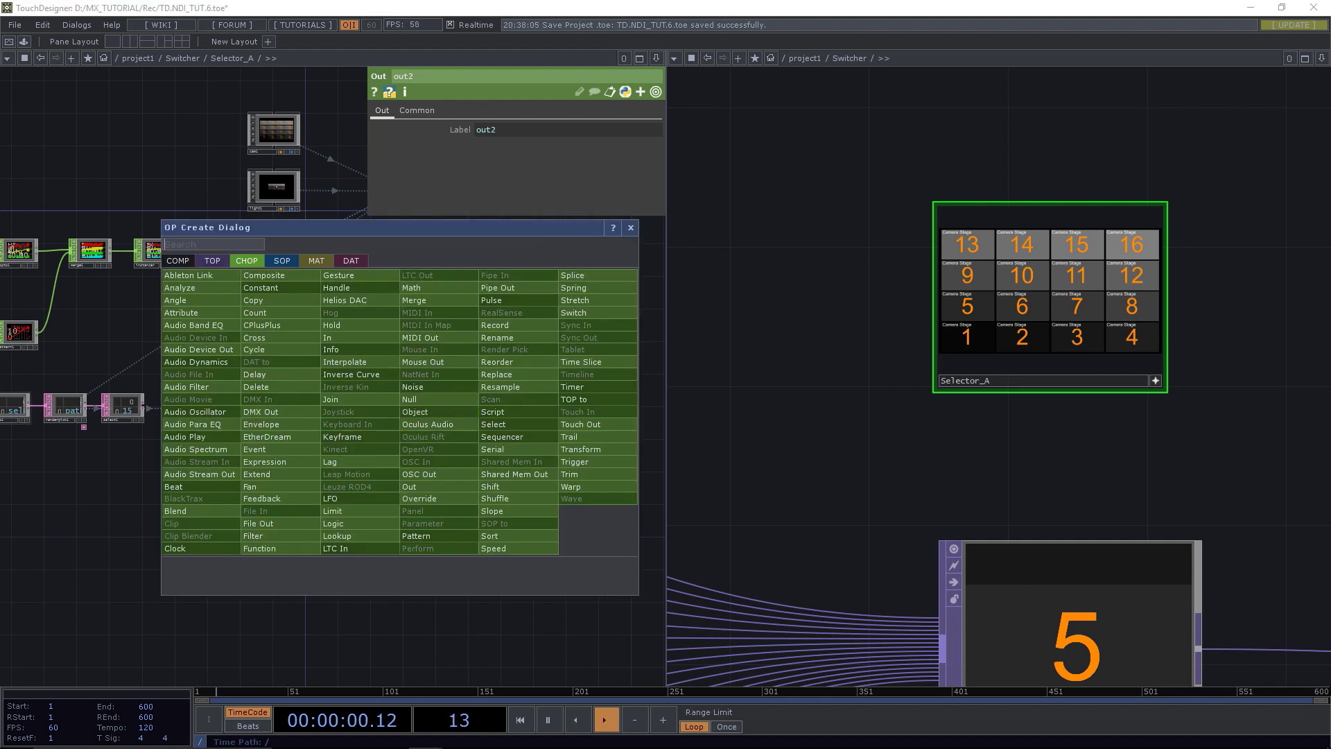
key("Escape")
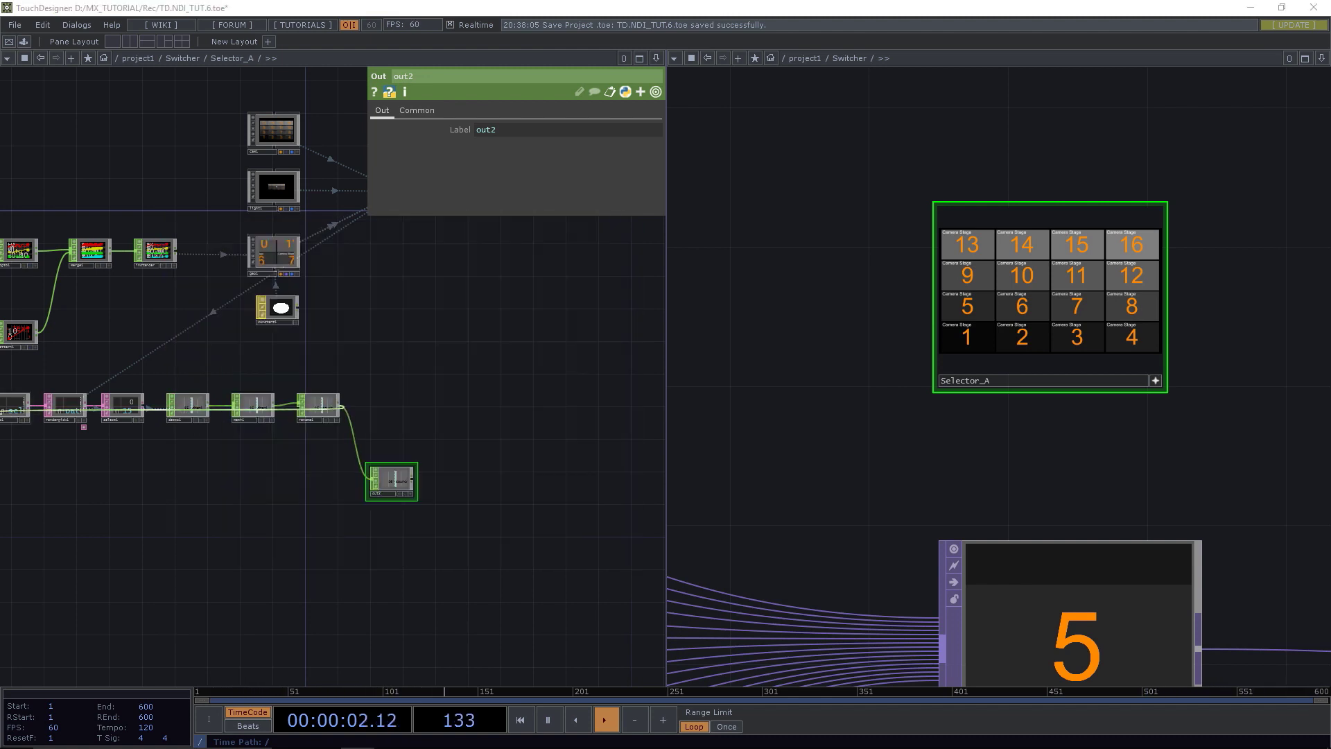
left_click_drag(340, 405, 428, 410)
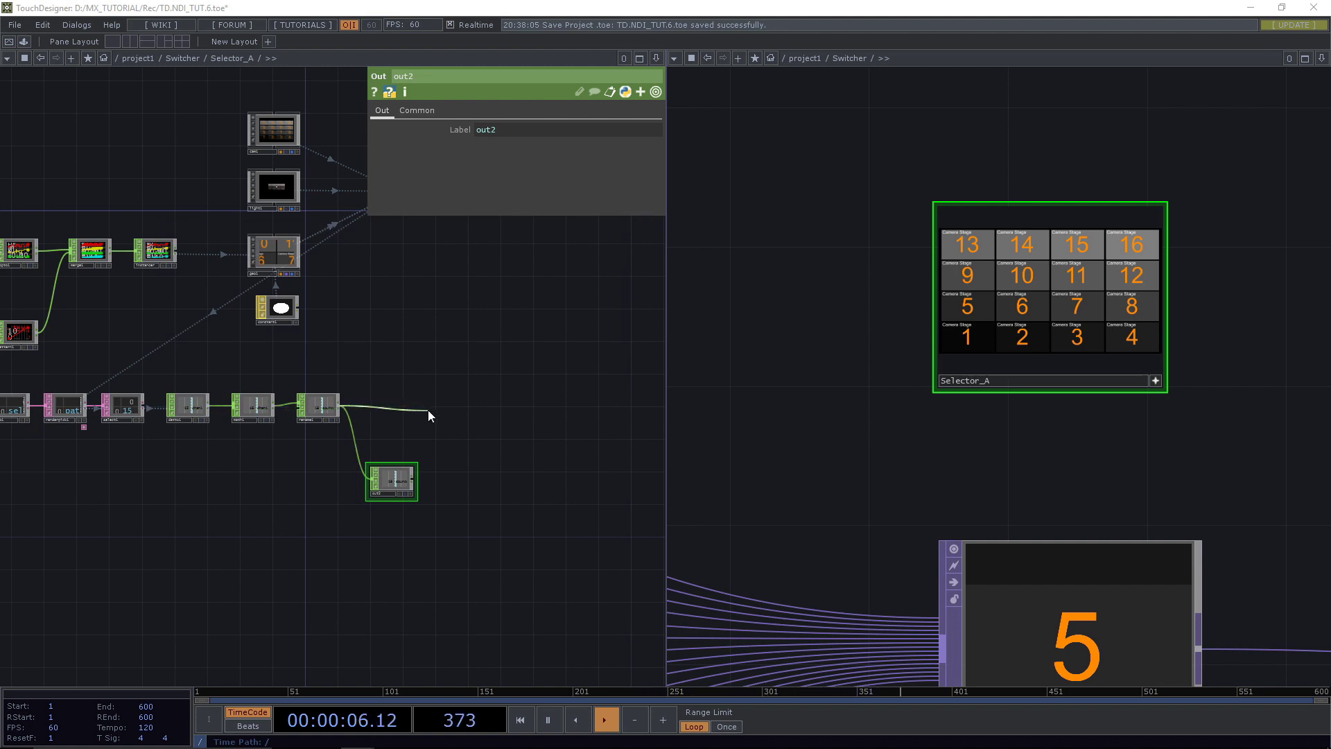
left_click(427, 406)
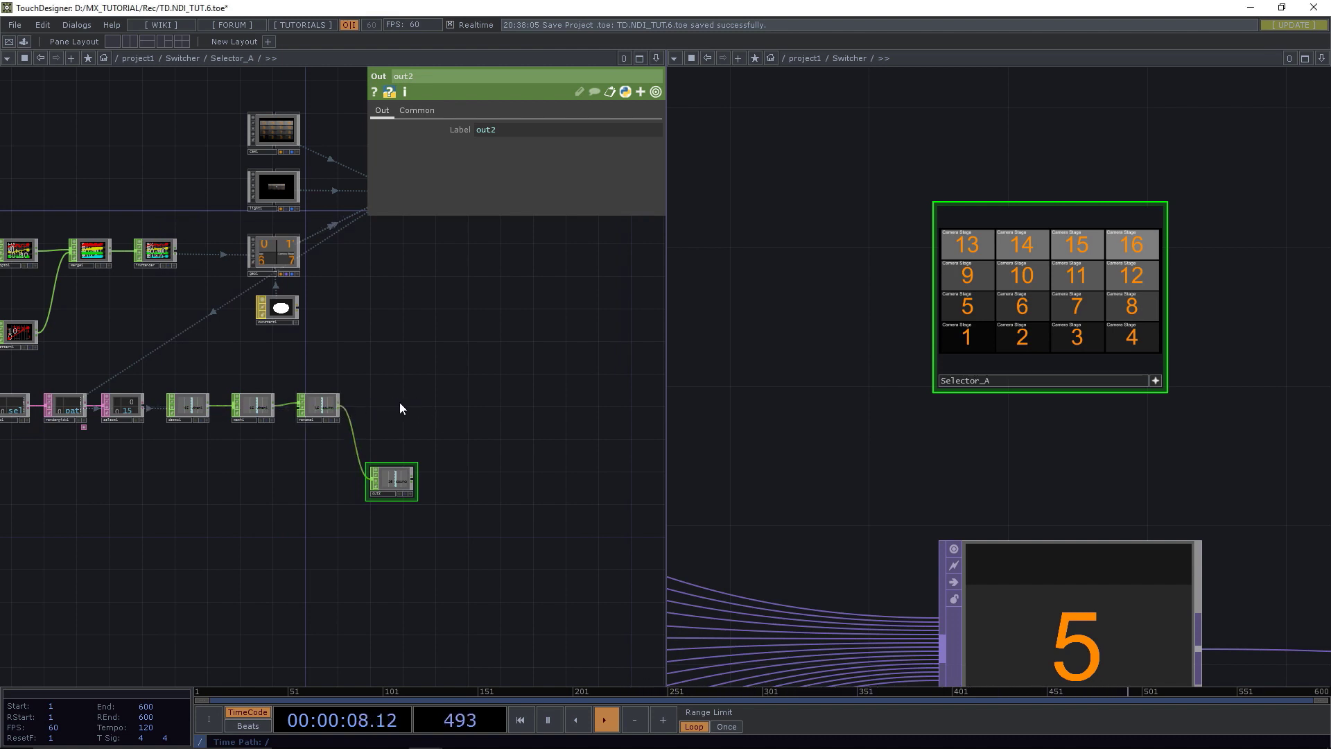
Add a Fan CHOP directly after rename1, wired to its output as a second branch.
left_click_drag(340, 405, 438, 401)
left_click(438, 401)
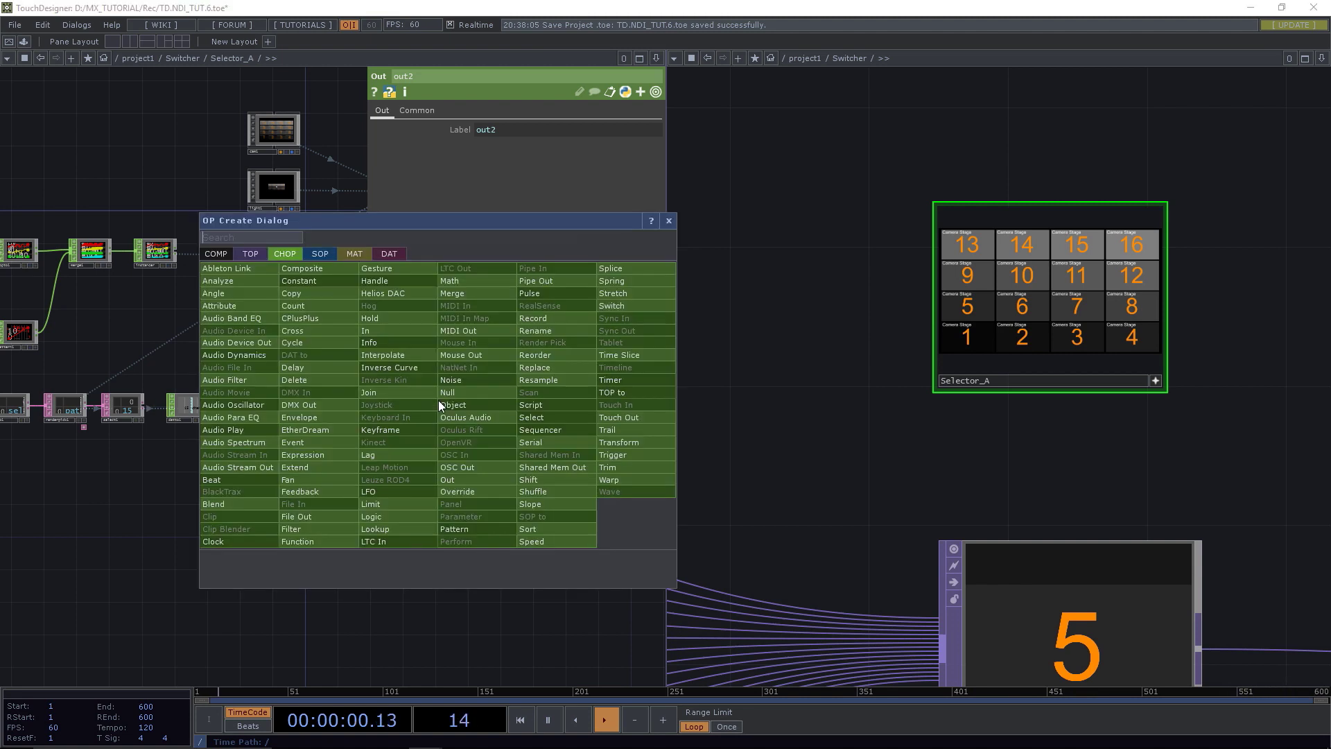
type("fan")
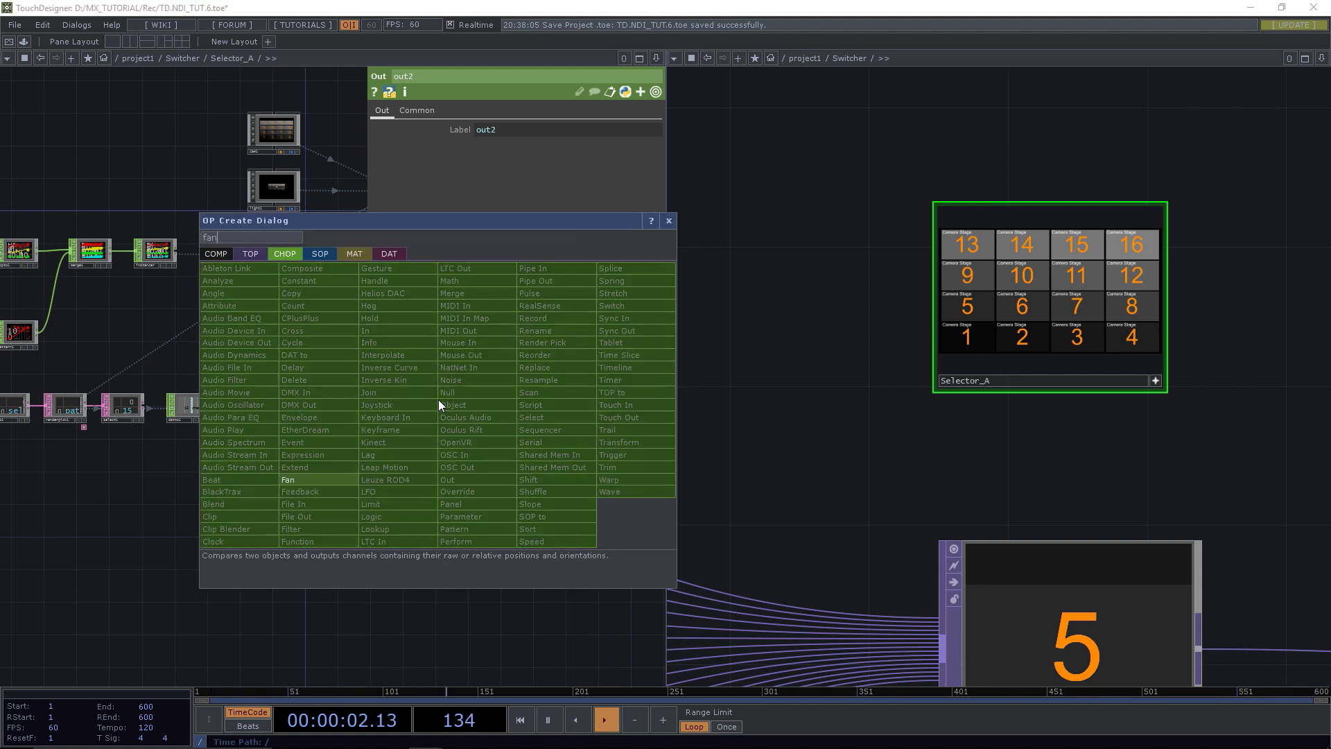
left_click(339, 477)
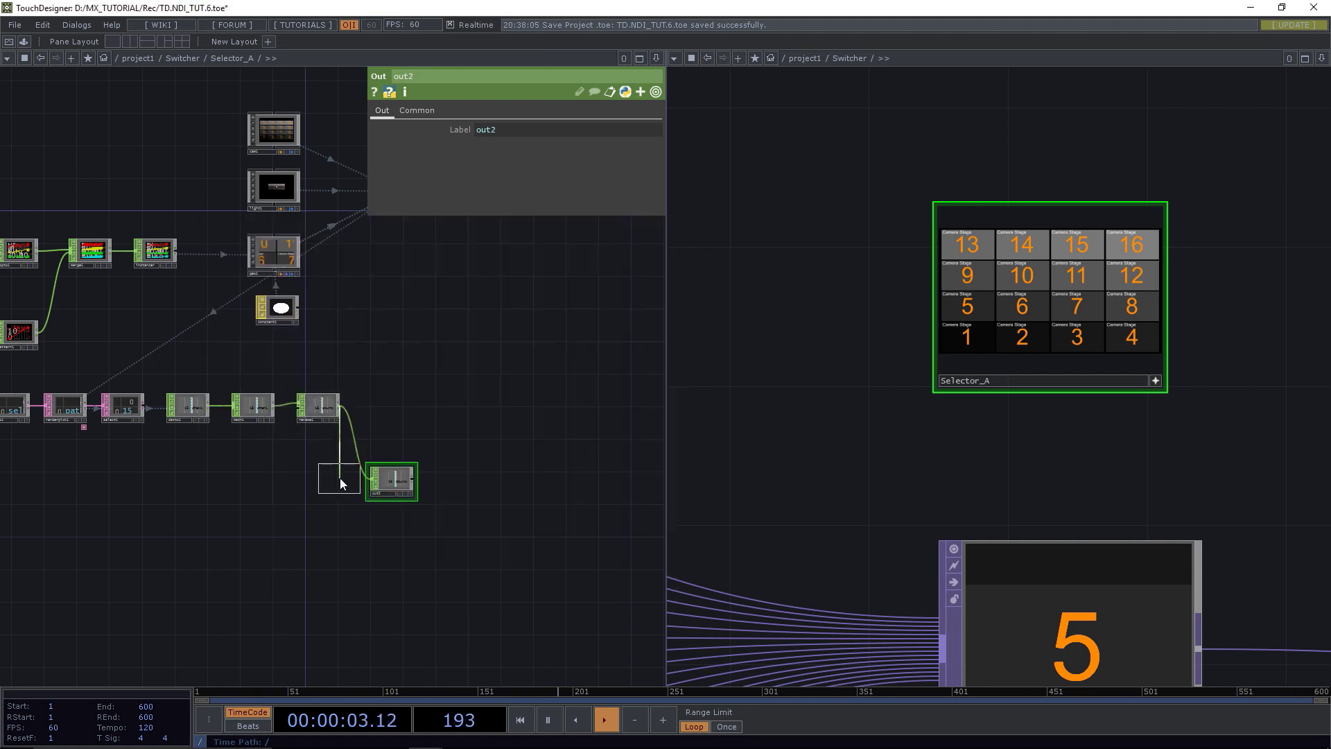
left_click(394, 406)
scroll(394, 408, "up", 6)
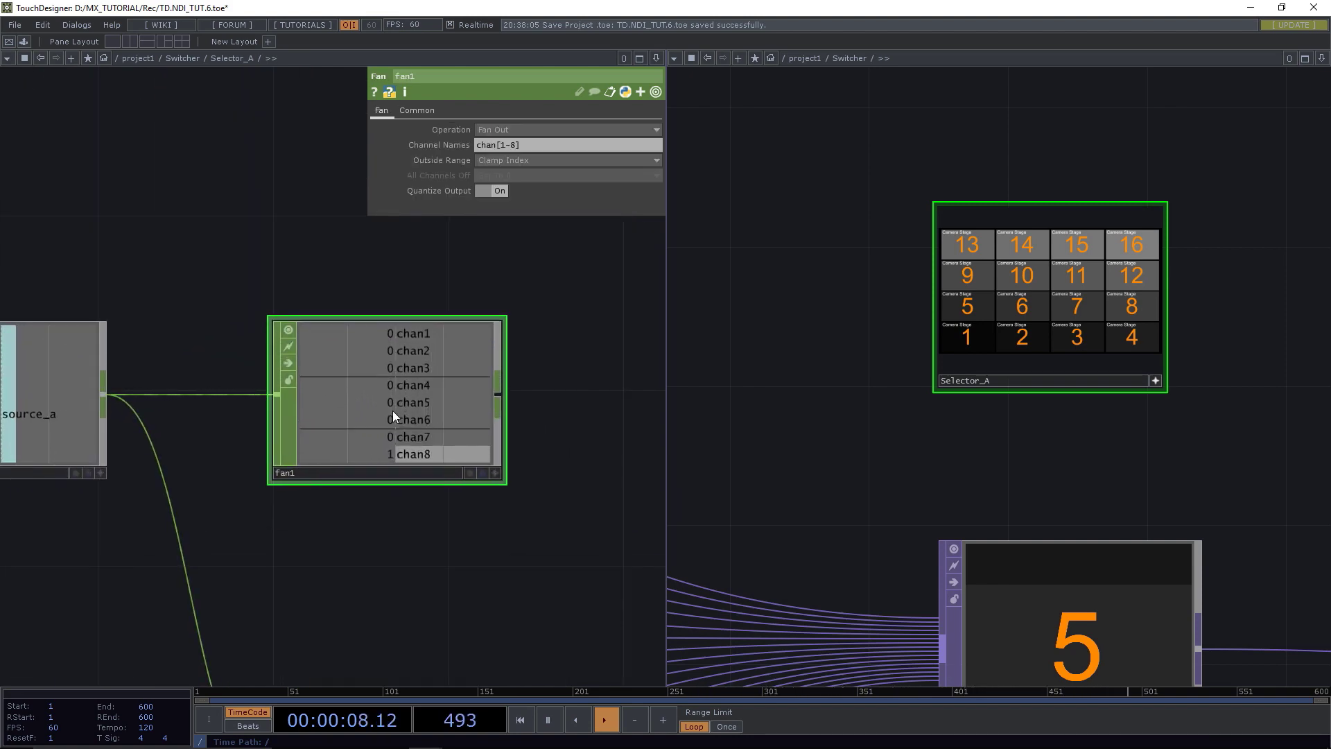
Set fan1's Channel Names to chan[1-16] and its Outside Range to Set Channels To 0.
scroll(392, 410, "down", 6)
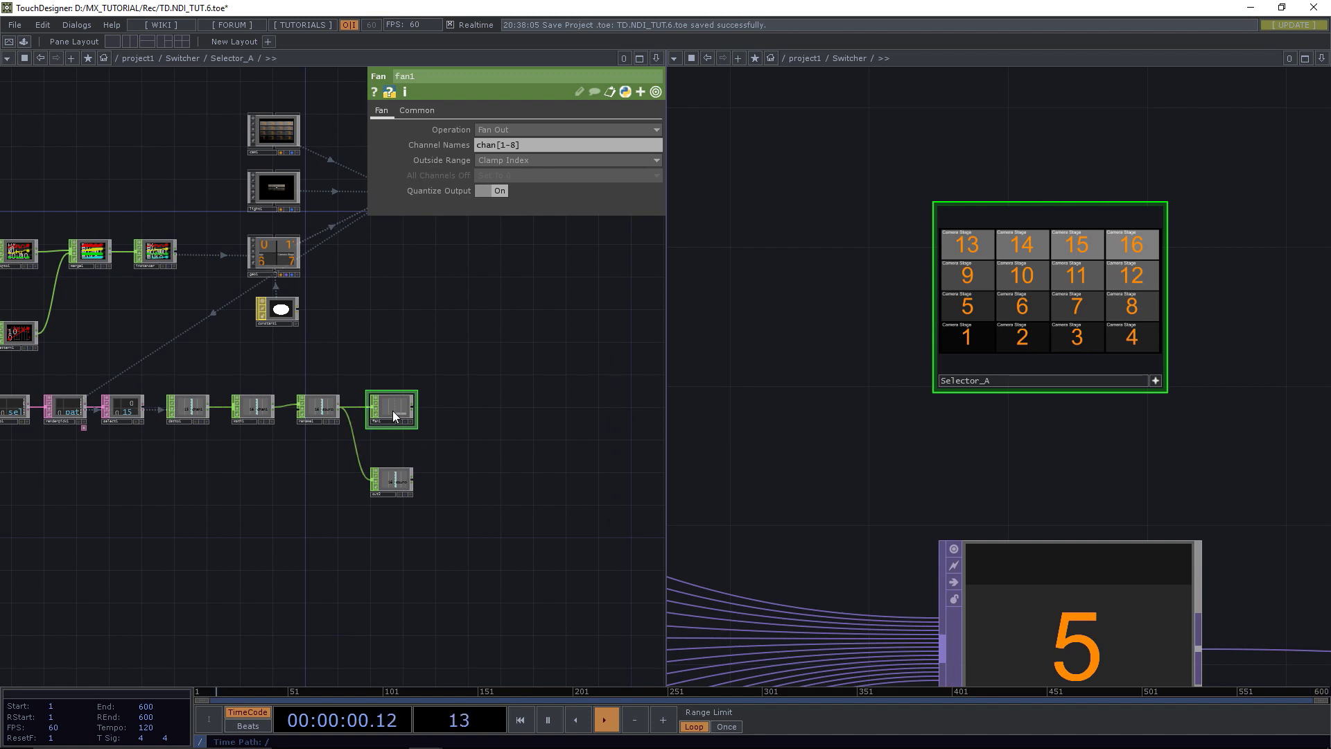
scroll(392, 410, "up", 4)
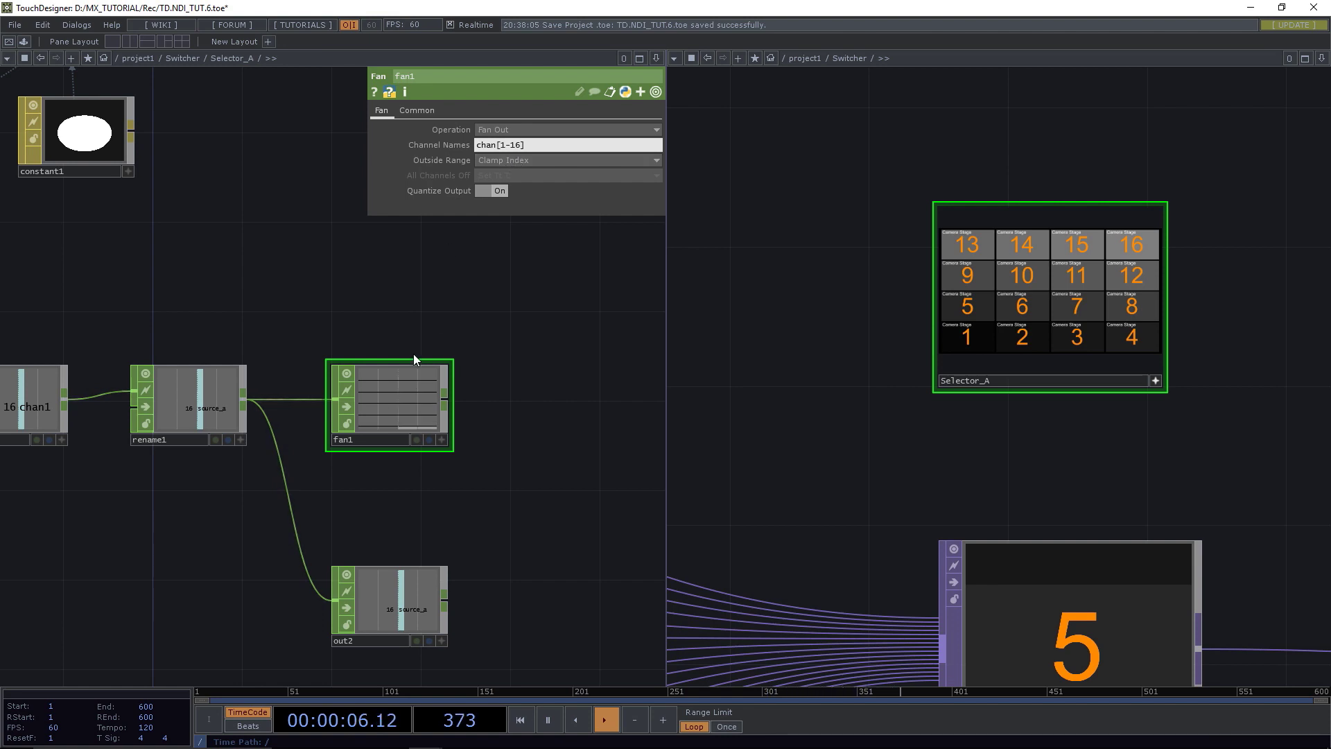
scroll(395, 388, "up", 5)
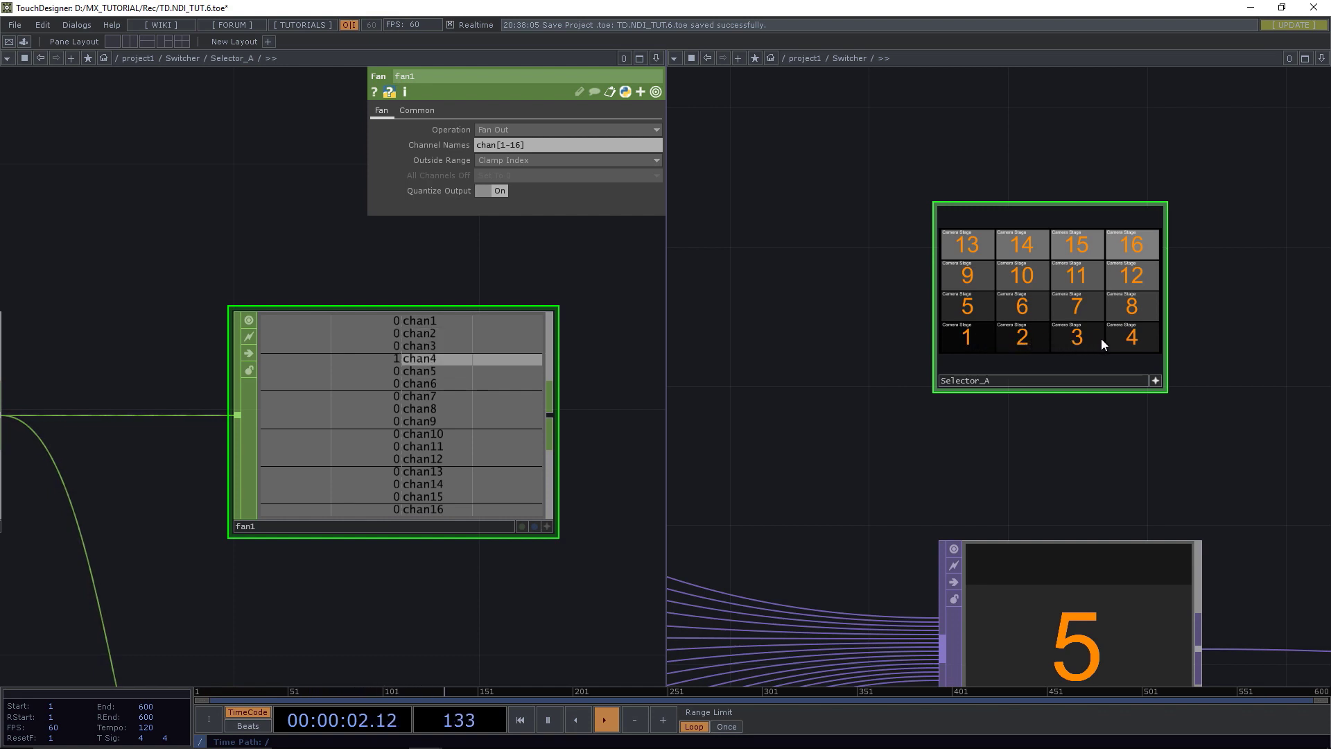
left_click(532, 160)
left_click(523, 185)
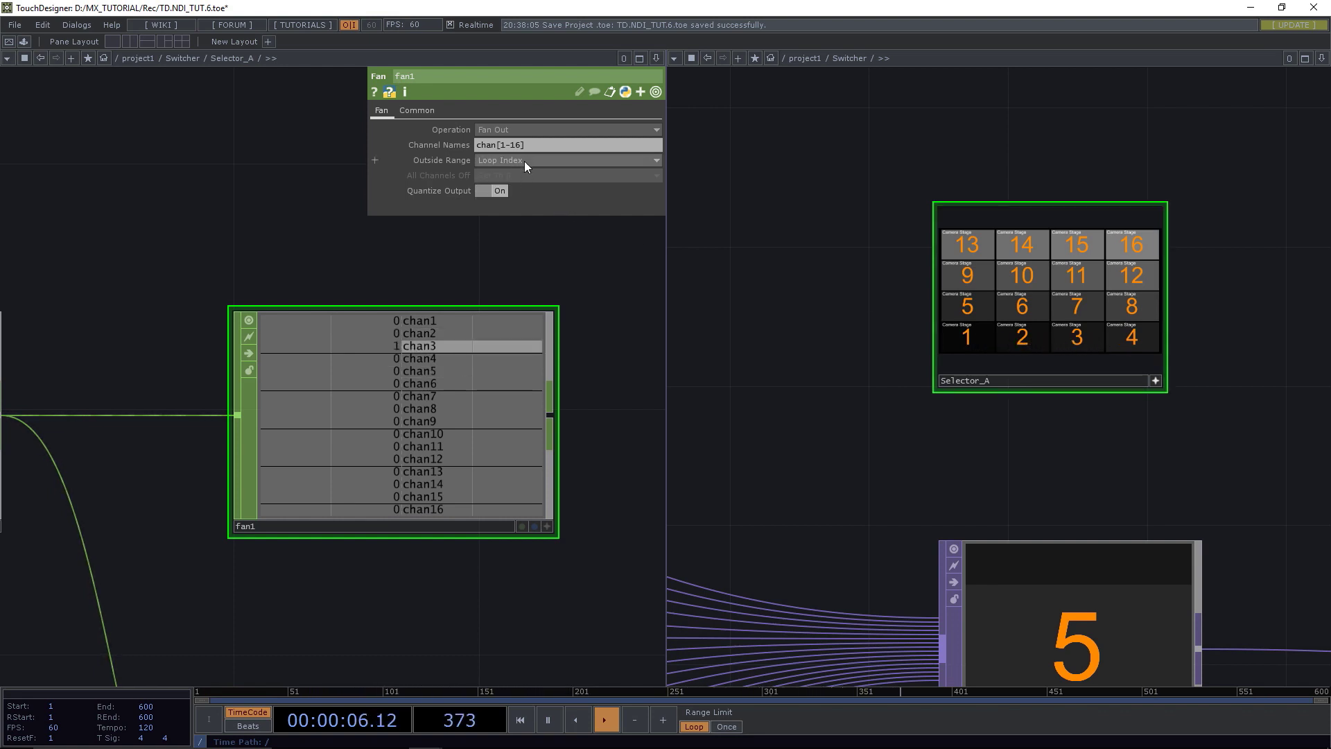
left_click(524, 161)
left_click(521, 198)
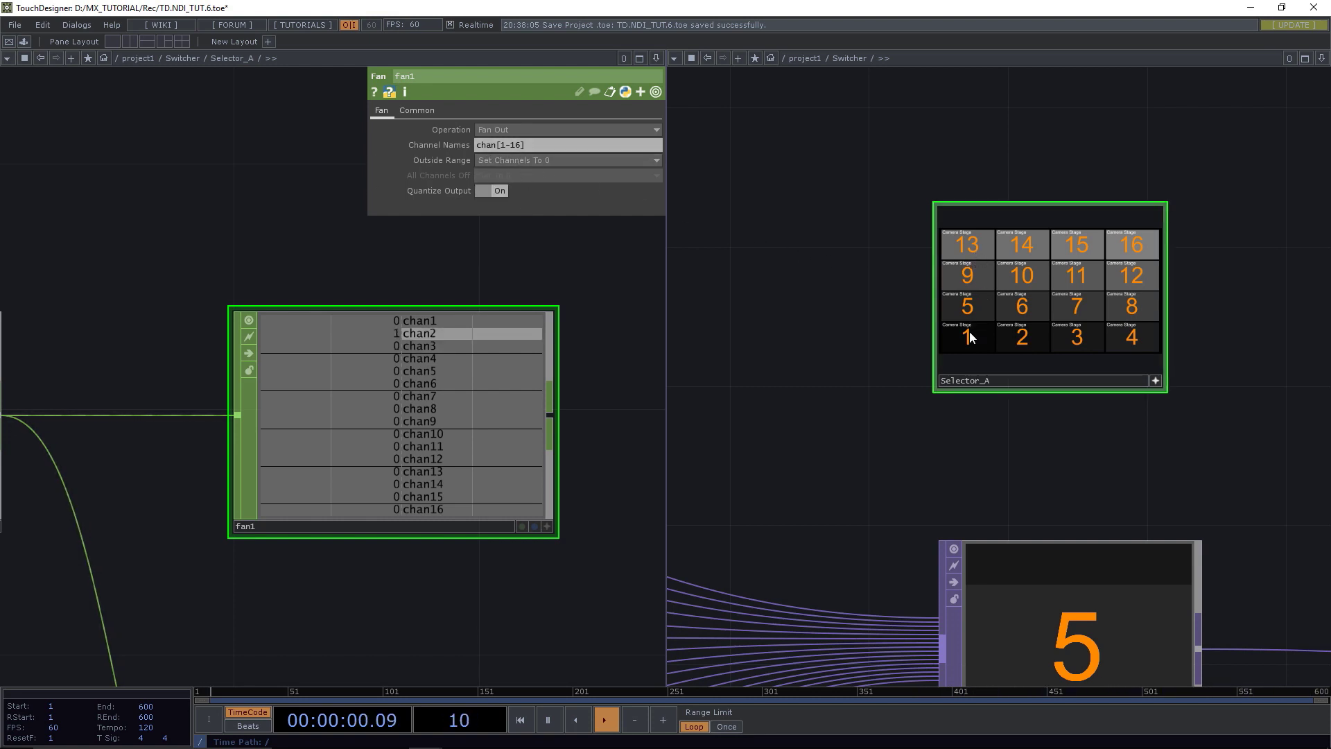
Check fan1's channels with camera tile 16 picked in Selector_A, and pause the timeline.
left_click(1150, 244)
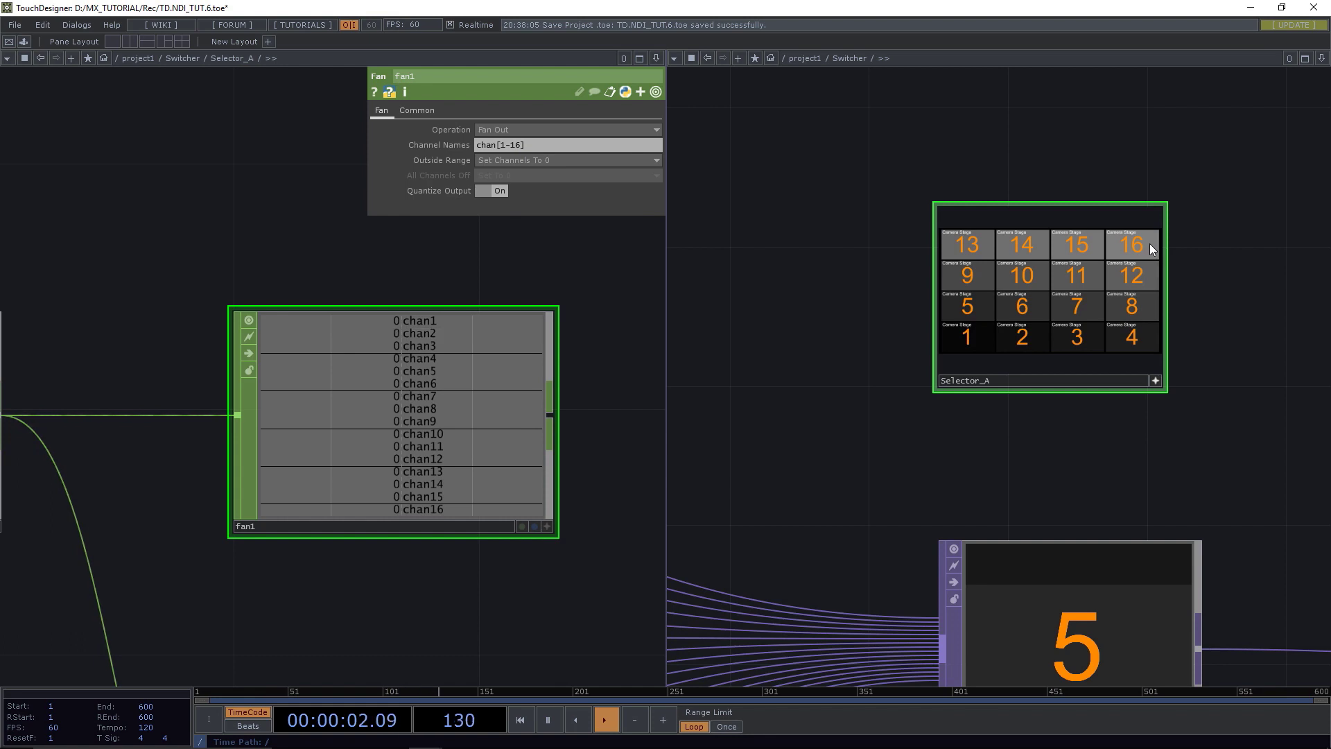
left_click(548, 719)
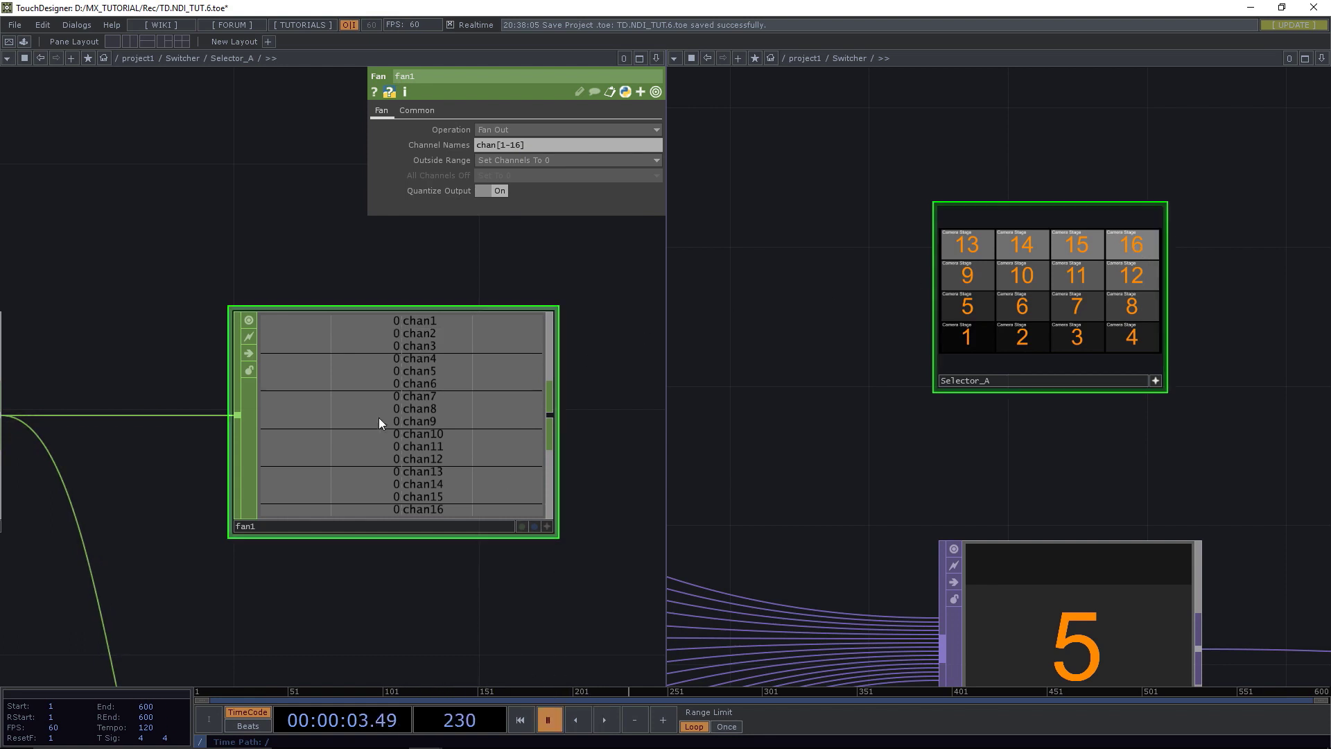
Bypass math1 so datto1's value passes unchanged to rename1.
scroll(379, 418, "down", 5)
left_click_drag(275, 485, 405, 475)
scroll(405, 476, "down", 3)
scroll(352, 477, "left", 3)
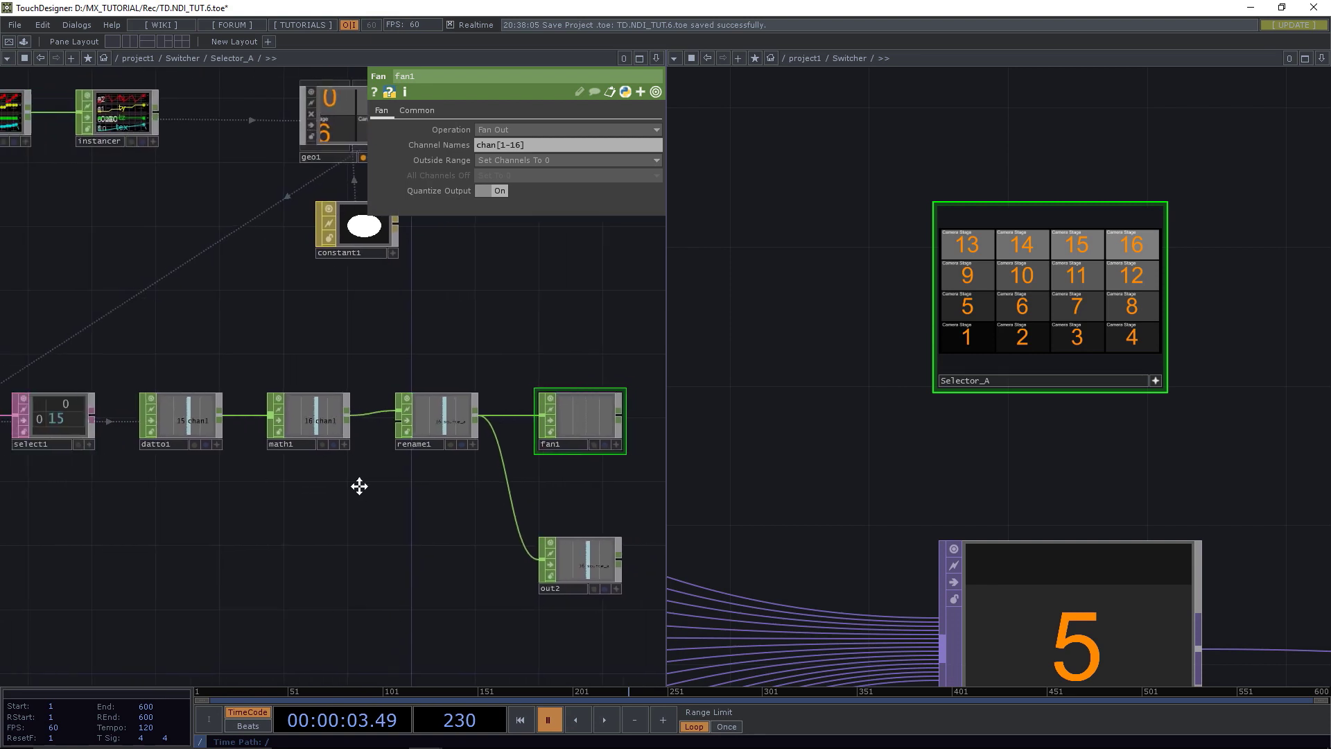
left_click(335, 424)
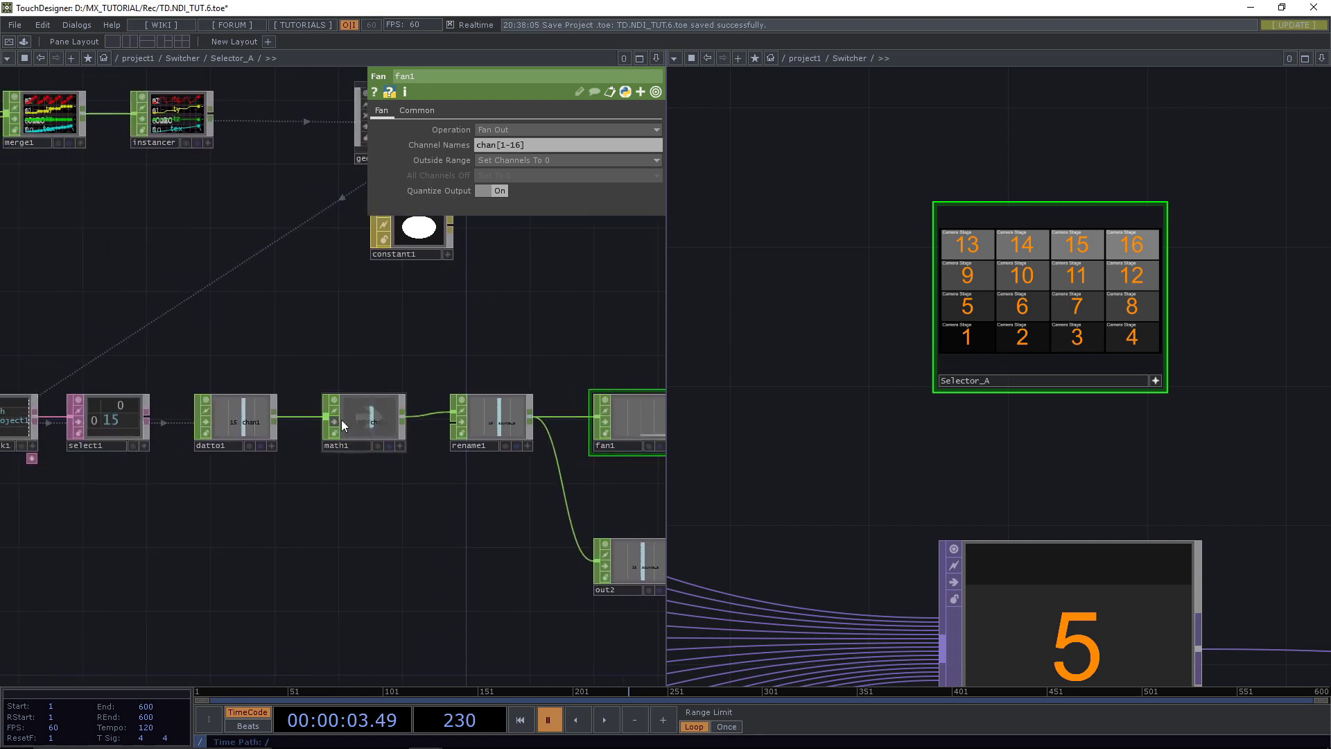
Check fan1's channels by picking camera tiles 1 and 16 in Selector_A.
key("shift+h")
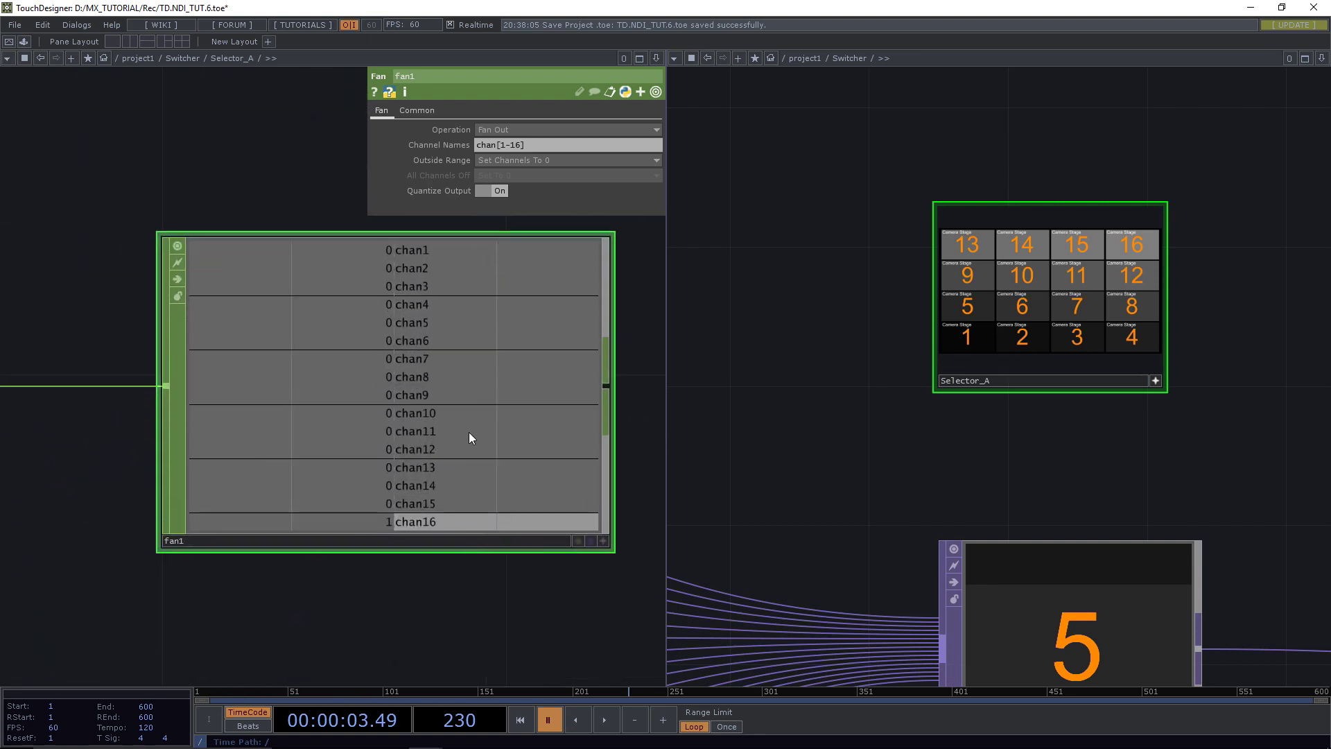
left_click(967, 335)
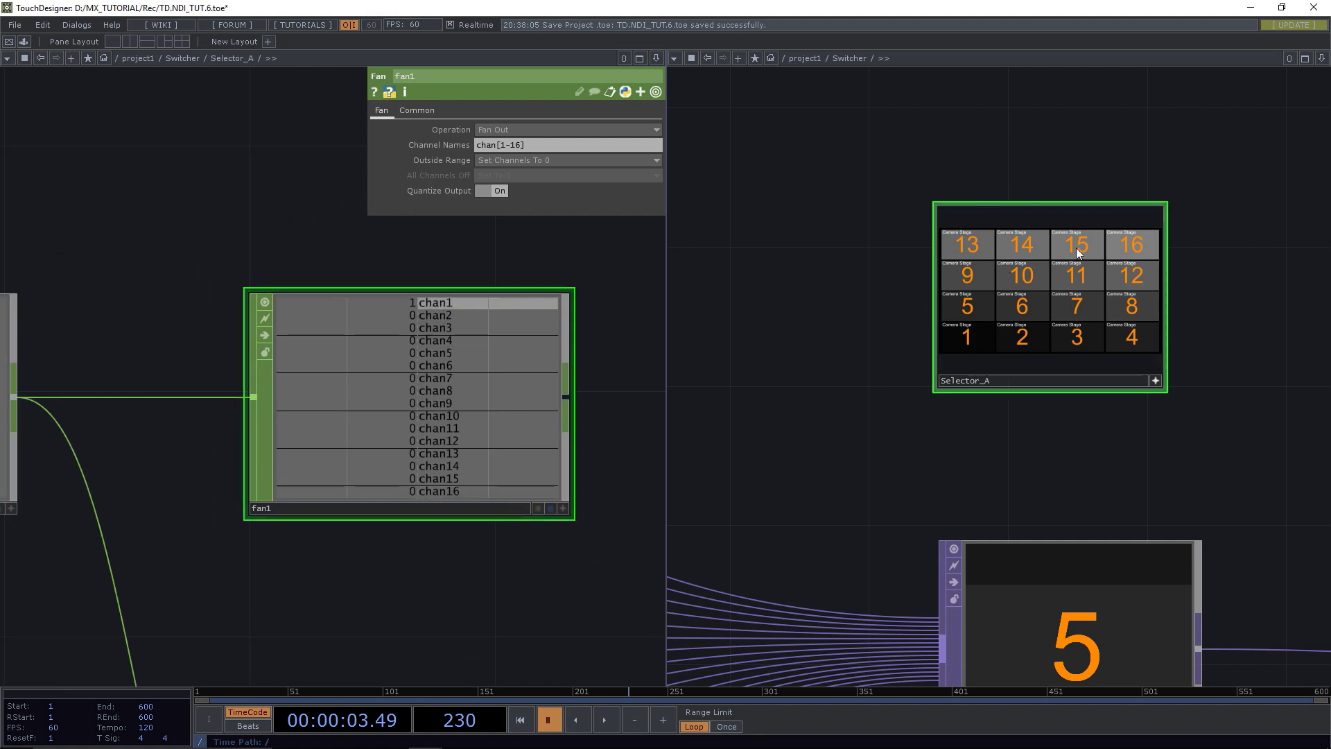
left_click(1131, 242)
Delete math1 from the chain between datto1 and rename1.
scroll(390, 486, "down", 3)
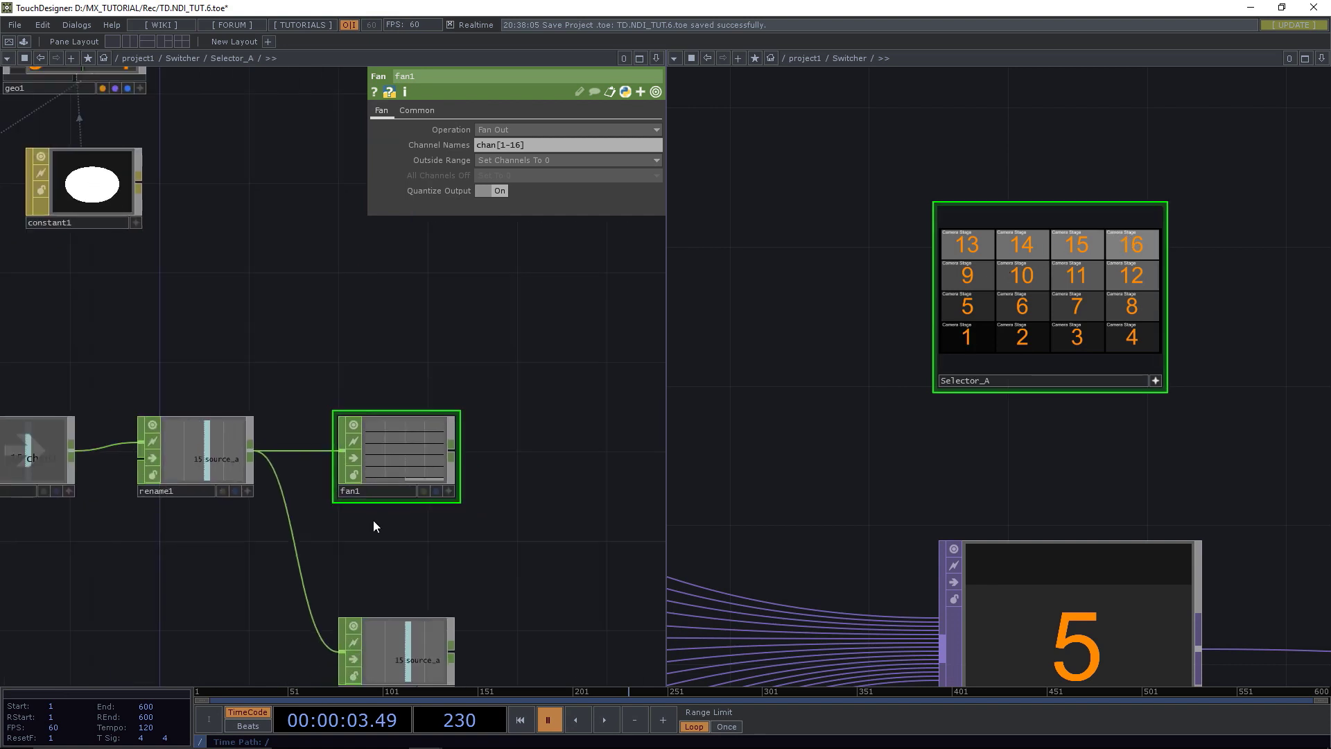
left_click_drag(417, 518, 426, 451)
left_click(136, 373)
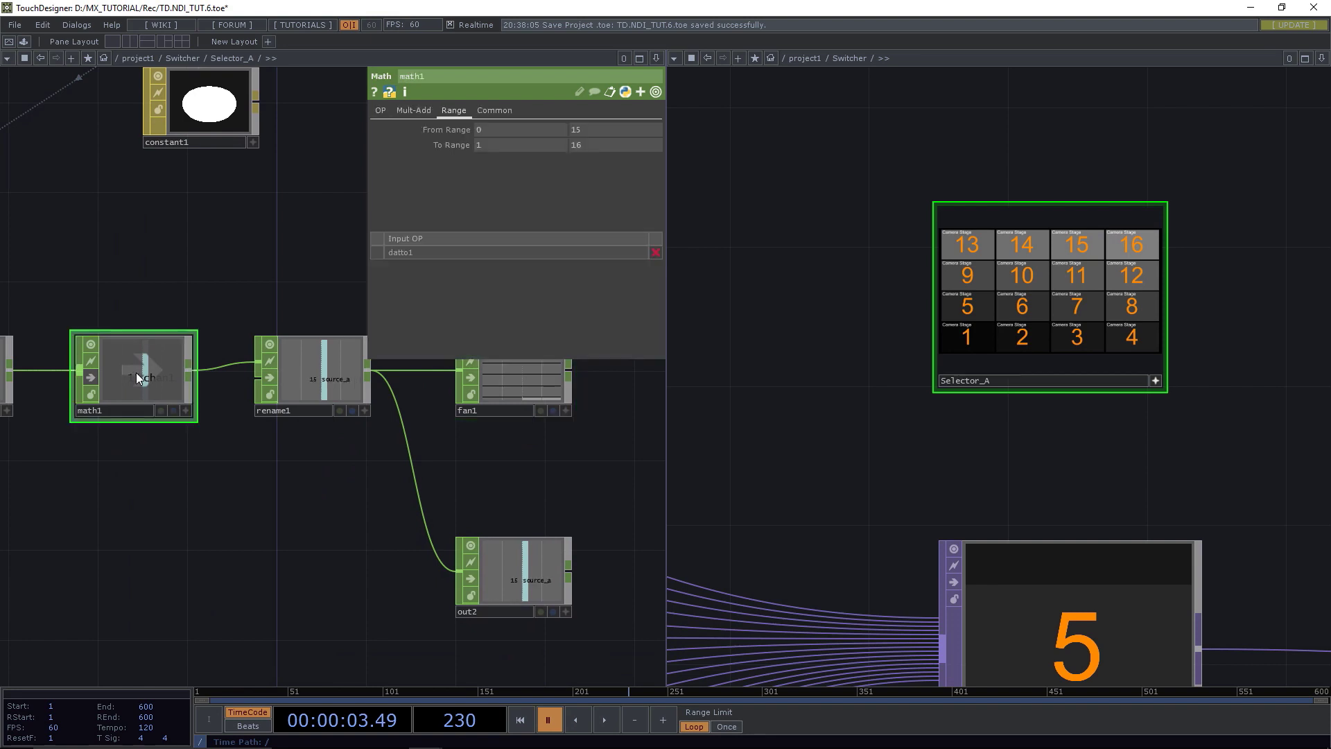
key("Delete")
scroll(136, 372, "down", 5)
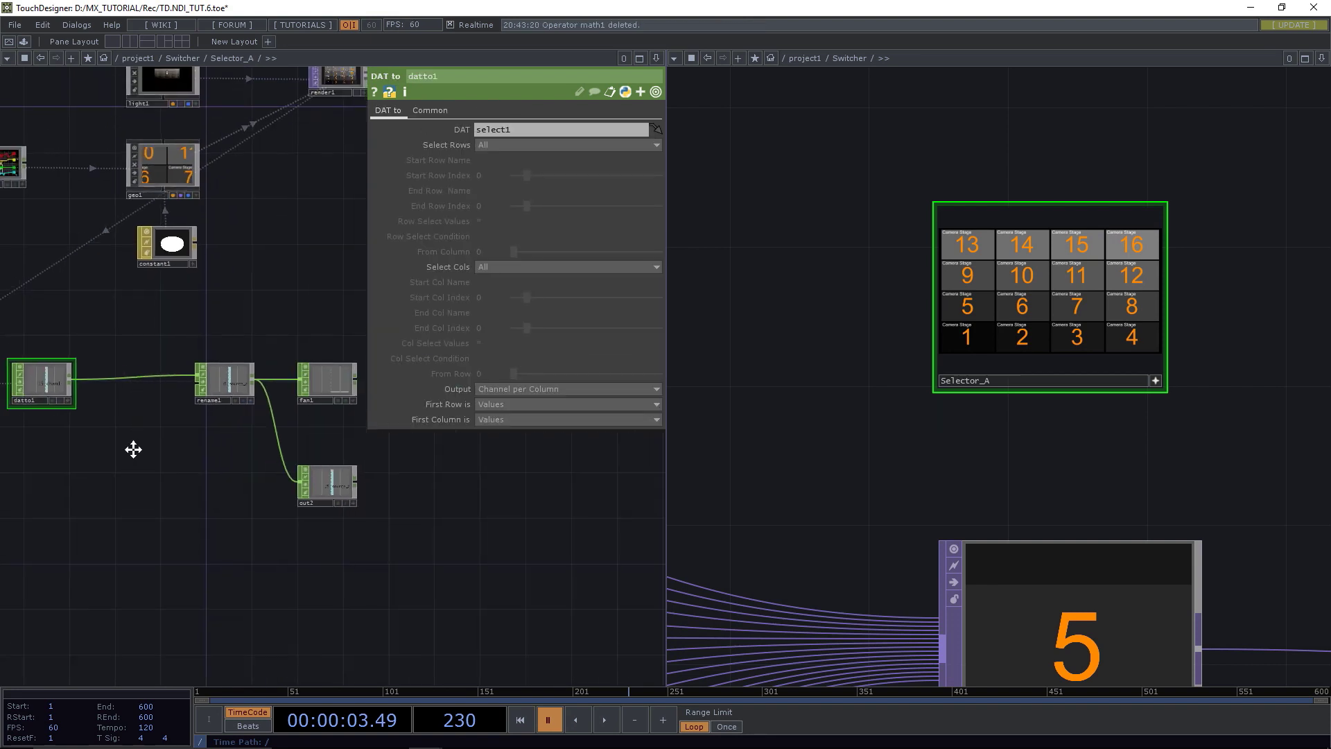
Move rename1, fan1 and out2 together closer to datto1, and resume timeline playback.
right_click_drag(254, 422, 362, 515)
left_click_drag(319, 502, 249, 503)
left_click(364, 506)
left_click(605, 720)
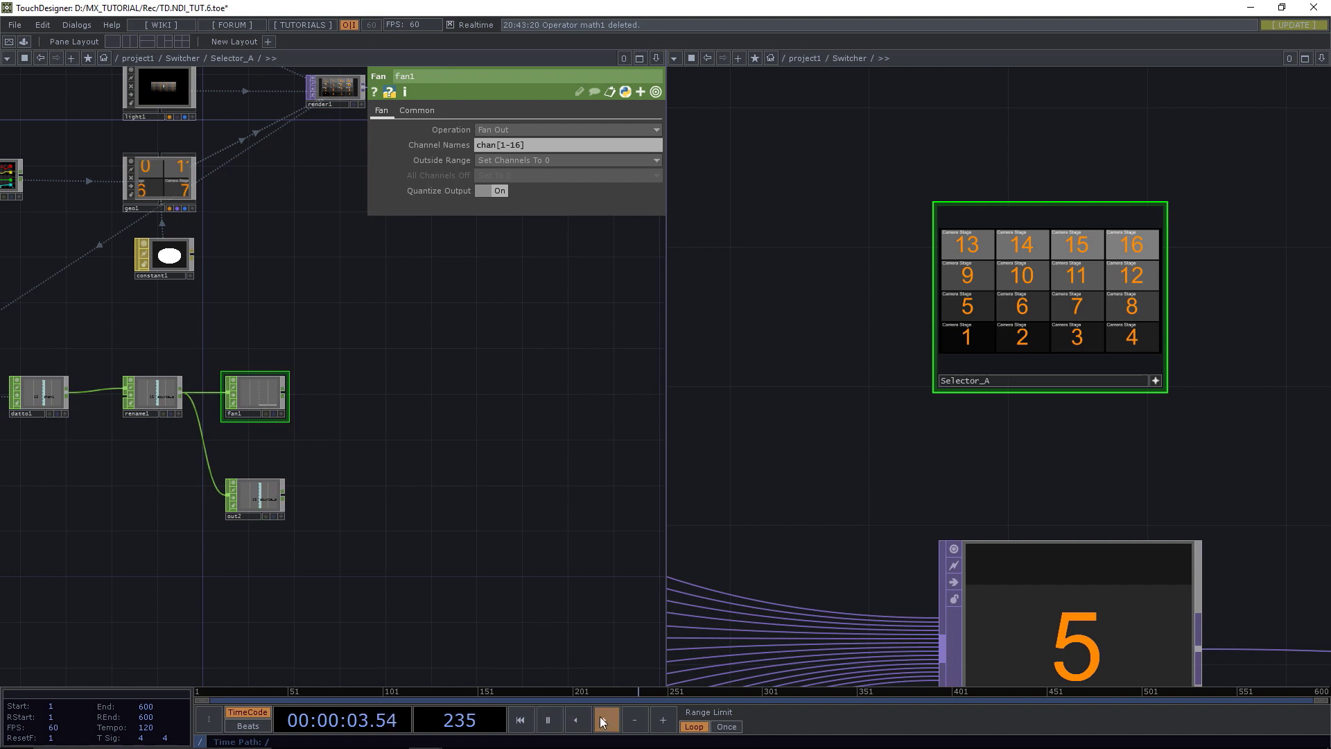
Add a Shuffle CHOP wired after fan1 and set its Method to Swap Channels and Samples.
left_click_drag(388, 544, 490, 523)
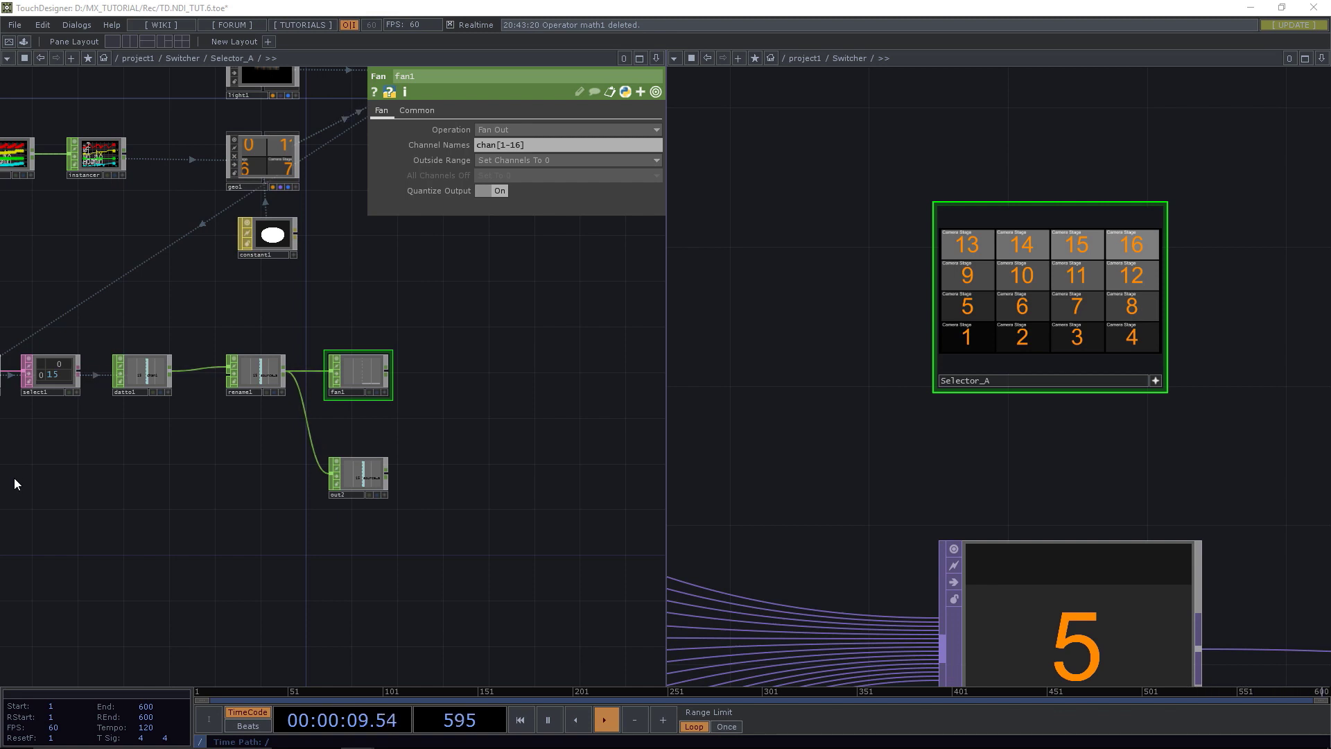
left_click_drag(485, 420, 421, 504)
left_click(322, 455)
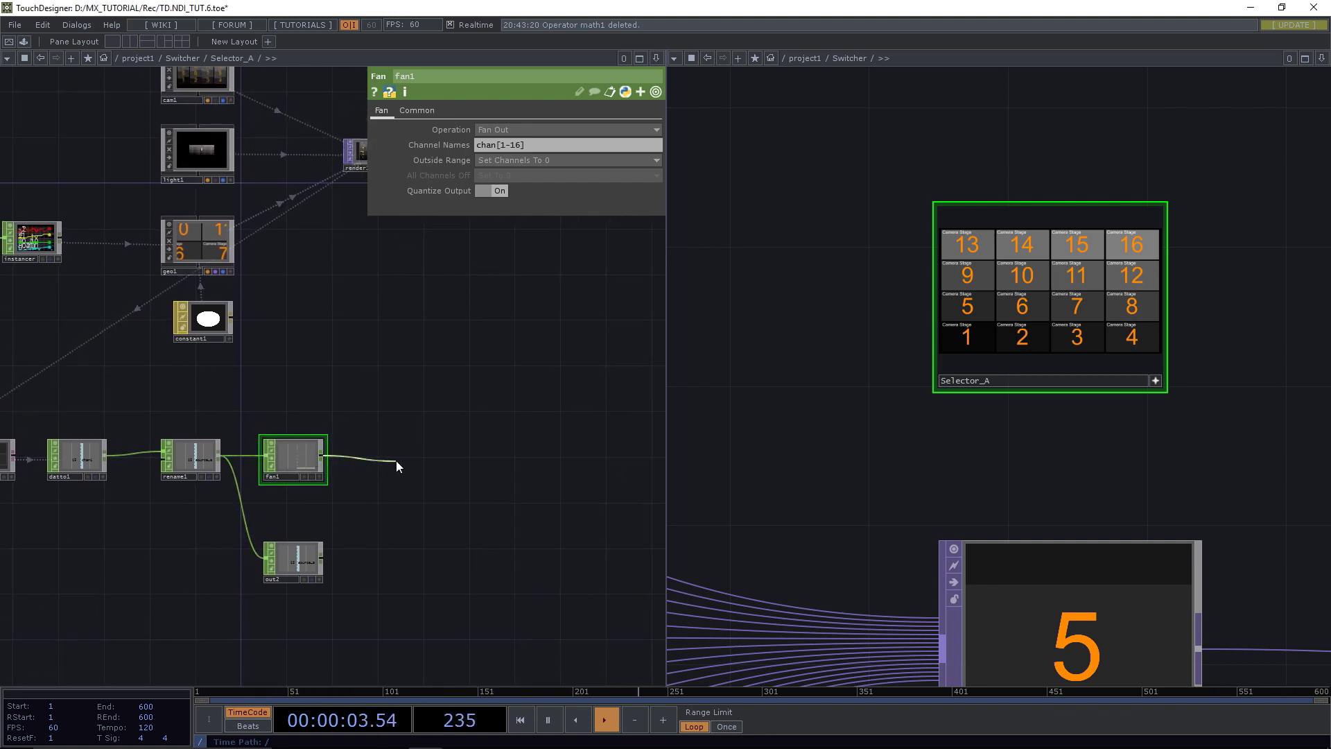
left_click(397, 460)
type("shu")
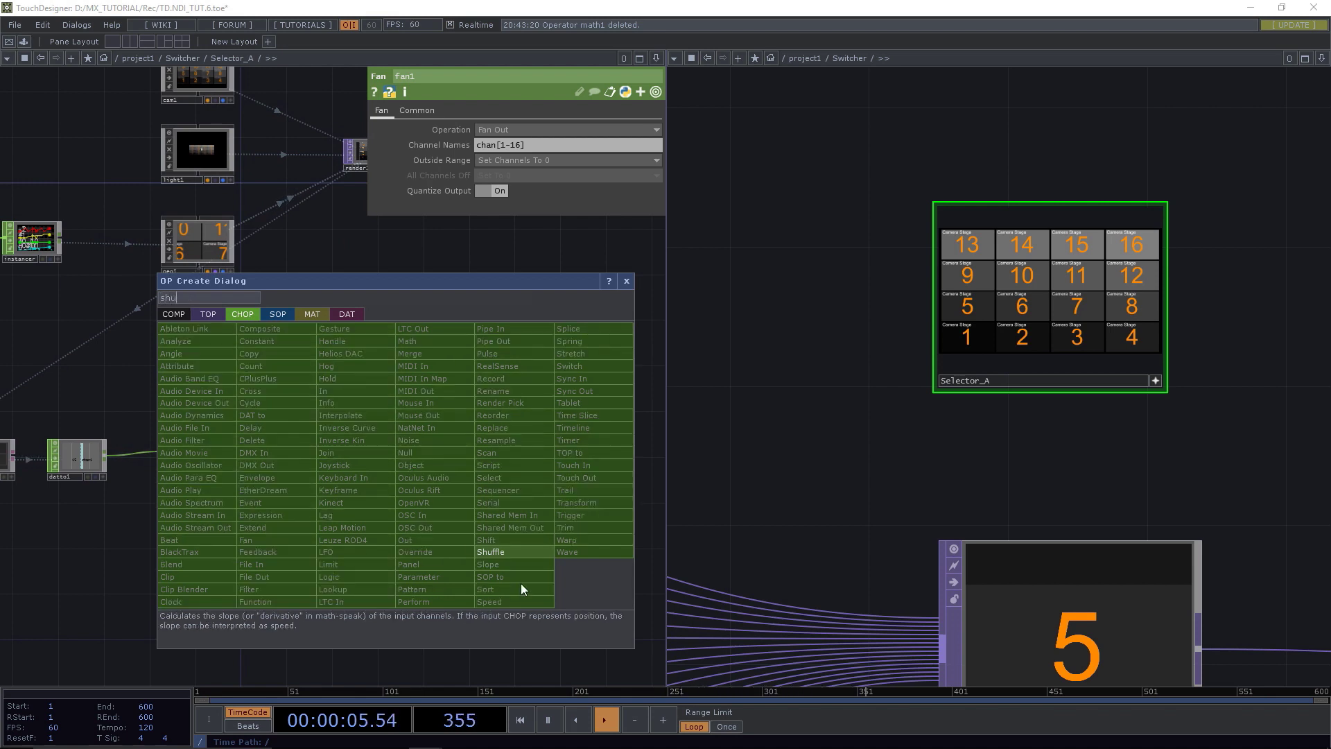
left_click(509, 552)
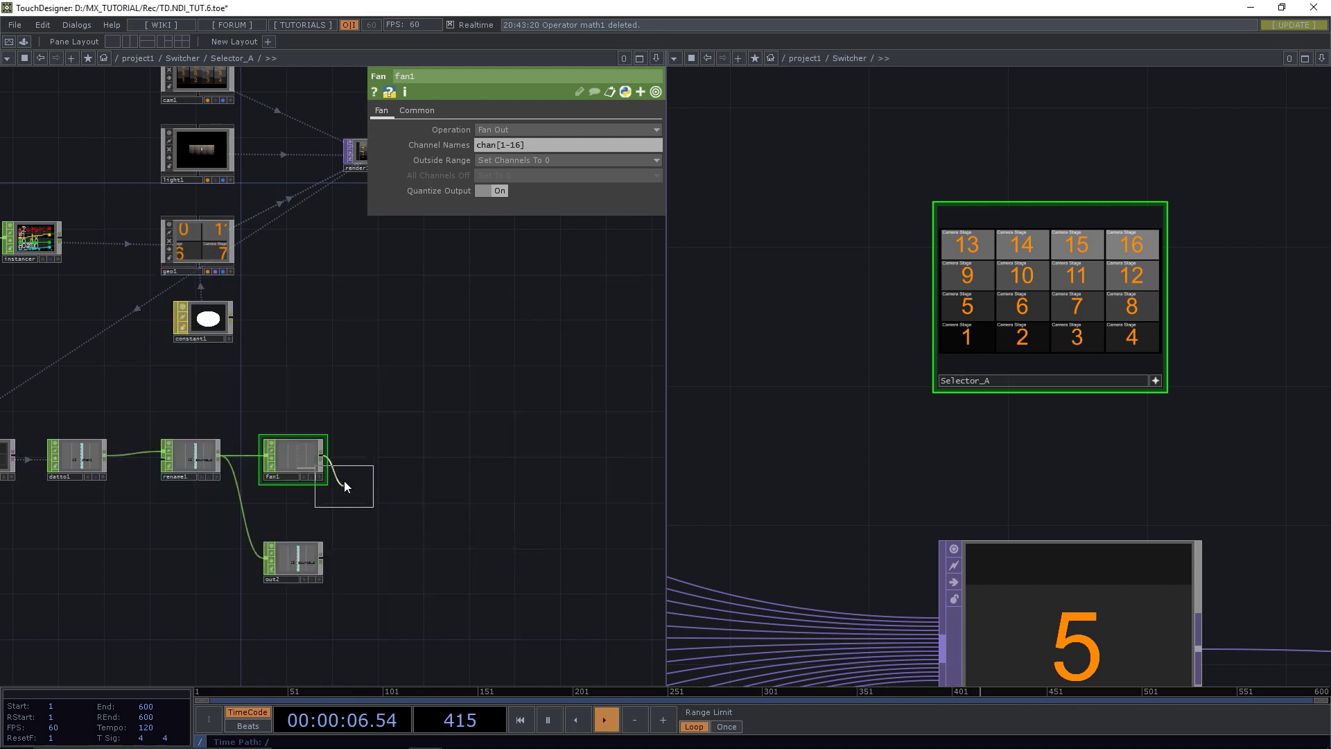
left_click(381, 462)
left_click(489, 129)
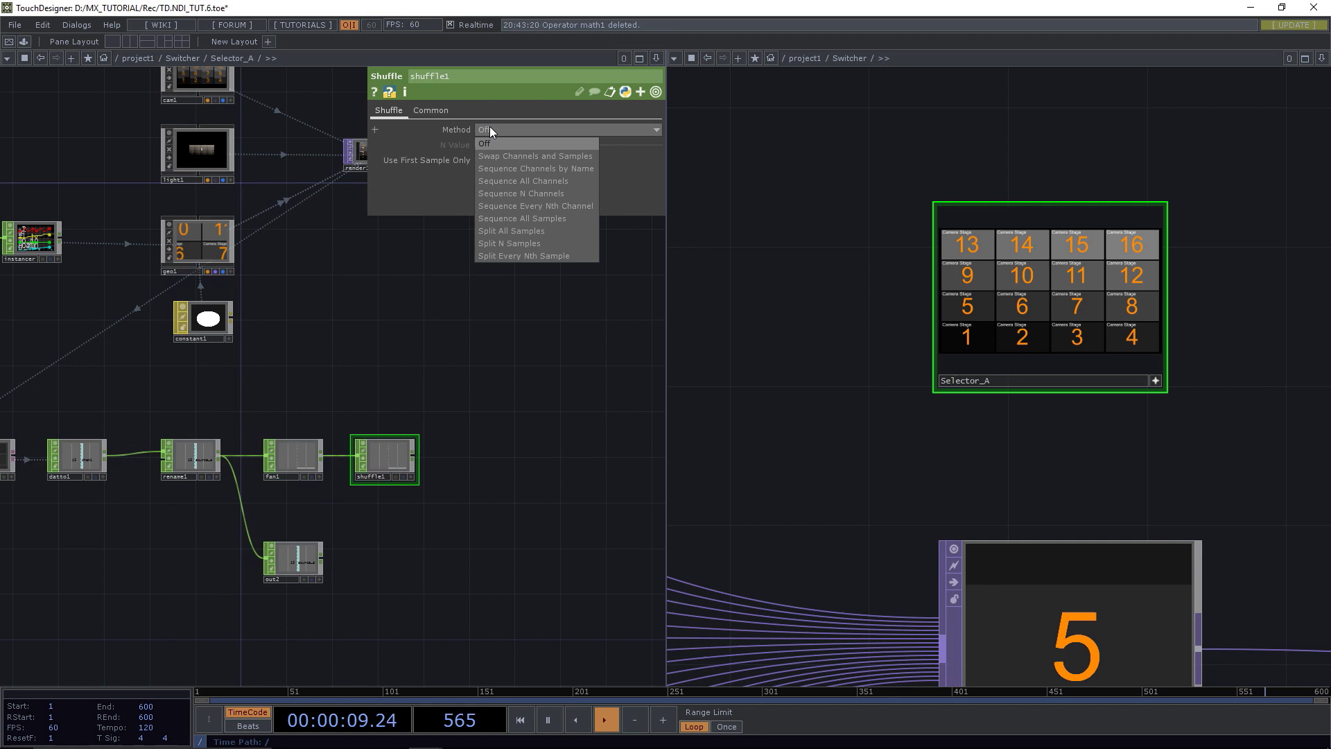
left_click(513, 154)
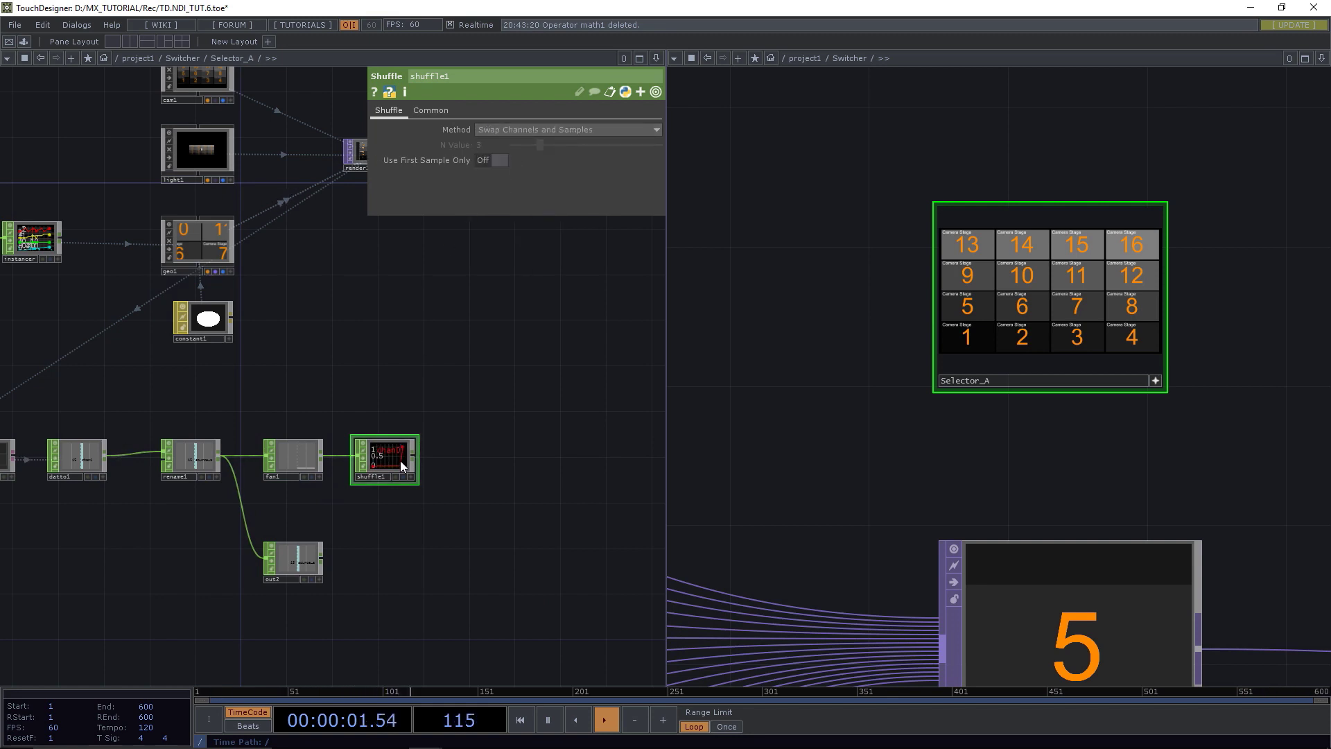
Check shuffle1's output curve by picking camera tiles 1 and 2 in Selector_A.
scroll(401, 460, "up", 5)
left_click(986, 335)
left_click(1022, 335)
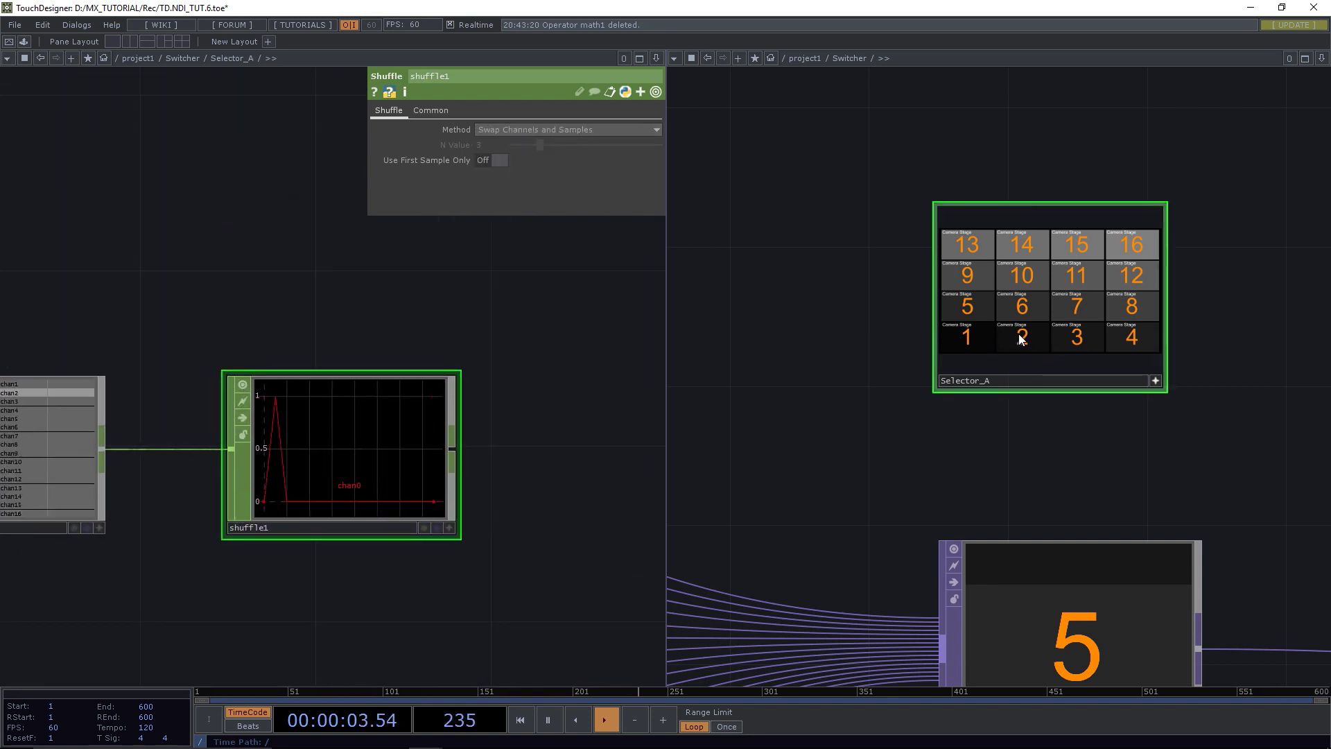
Check shuffle1's output curve by picking camera tiles 3, 4, 8, 7, 6, 5 and 10 in Selector_A.
left_click(1072, 337)
left_click(1117, 337)
left_click(1117, 305)
left_click(1080, 303)
left_click(1046, 302)
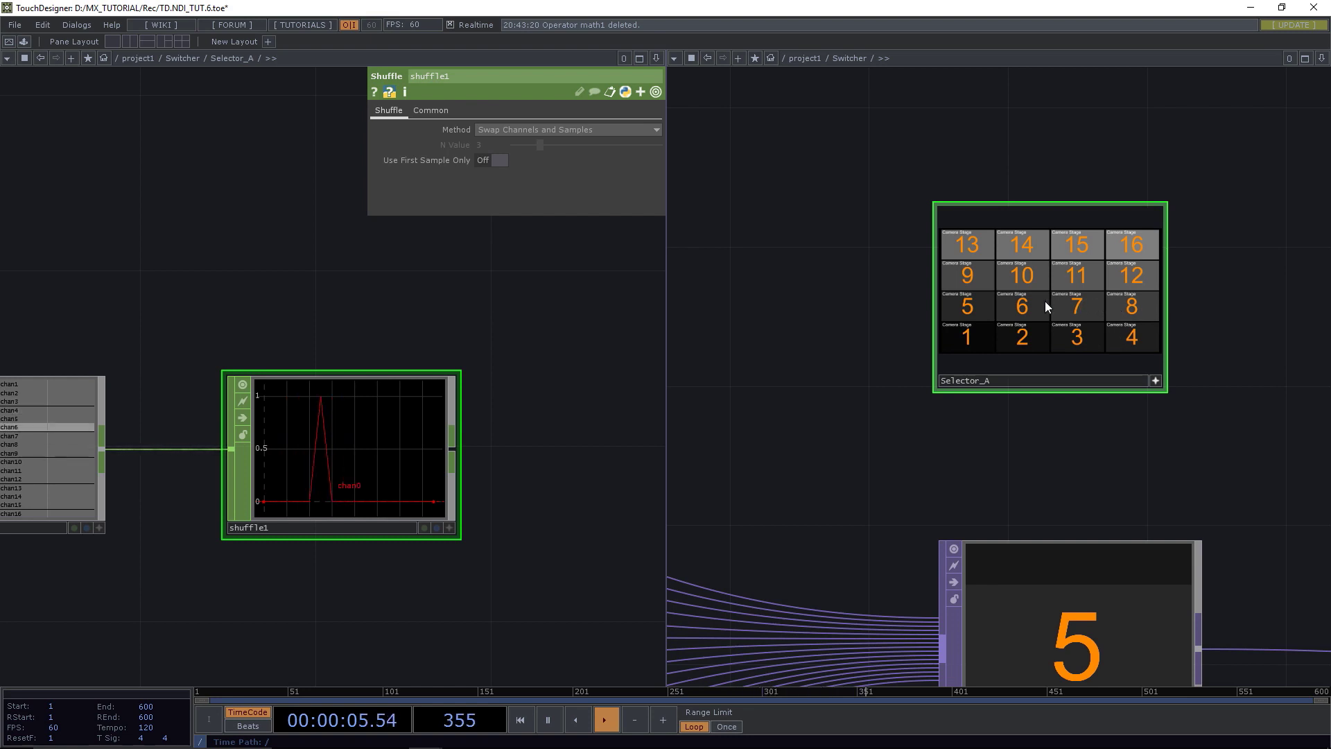
left_click(962, 304)
left_click(1034, 273)
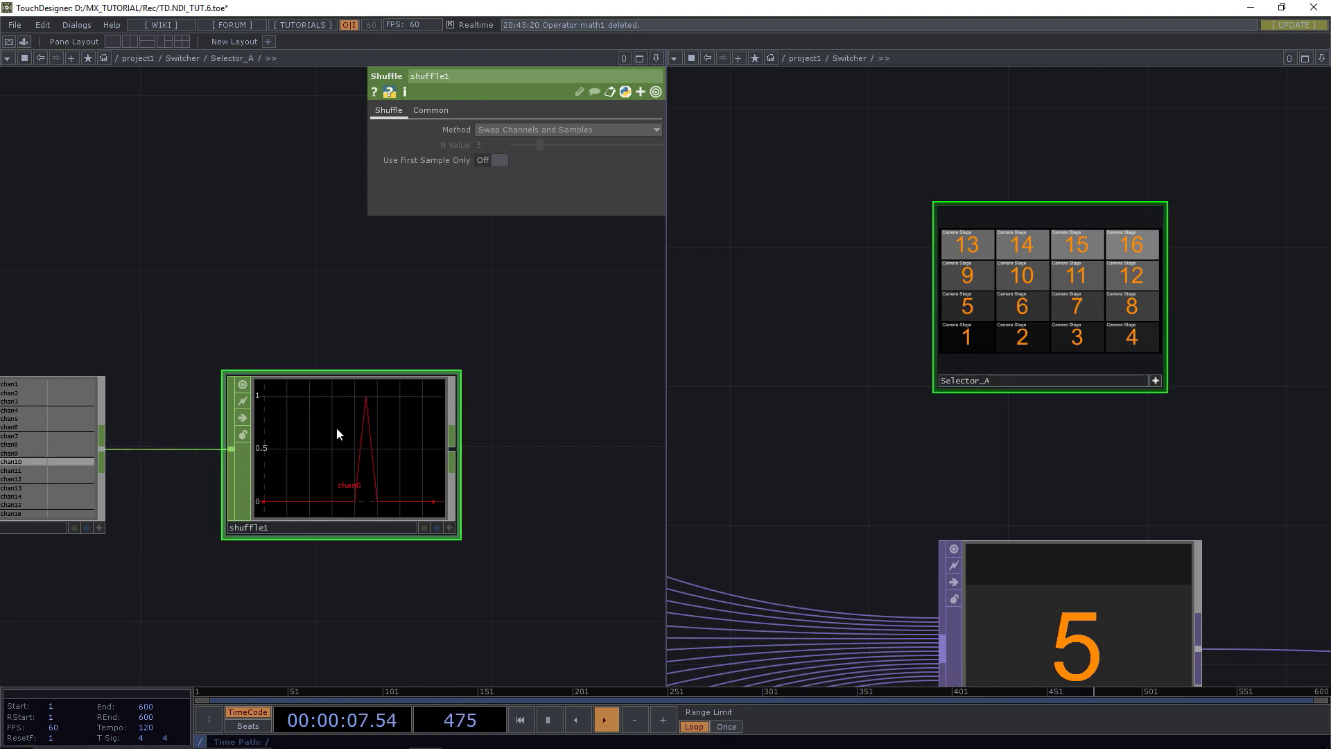
Add a Math CHOP wired after shuffle1, placed above and beyond it in the Selector_A network.
scroll(339, 437, "down", 3)
left_click_drag(462, 510, 251, 444)
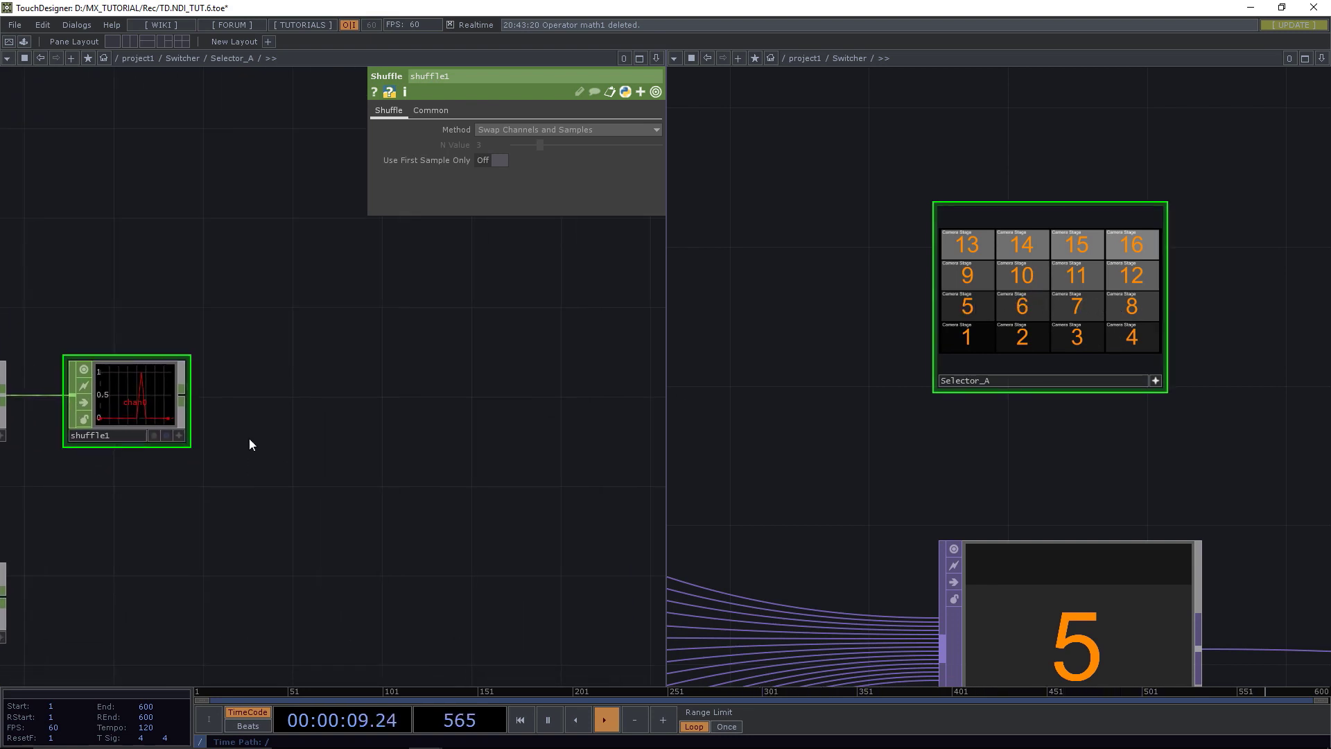
left_click(181, 395)
left_click(331, 341)
type("math")
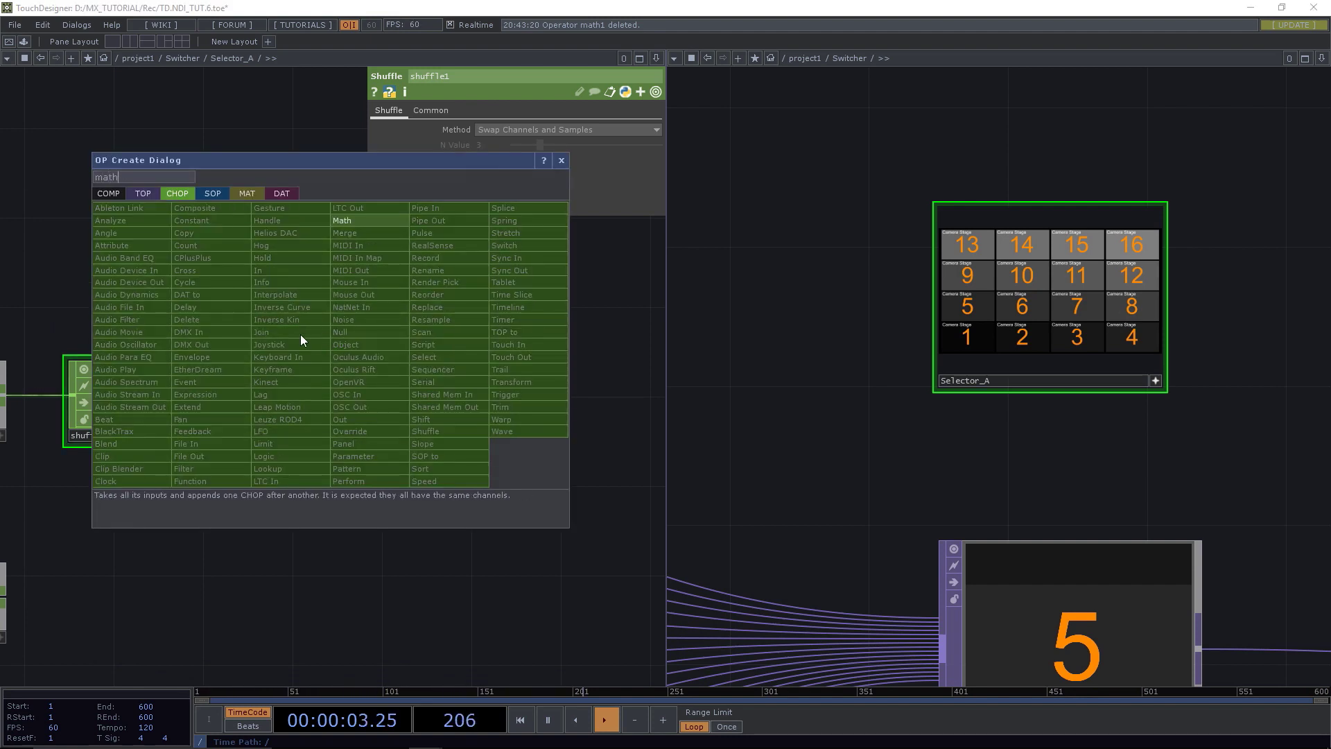
left_click(355, 220)
left_click(357, 313)
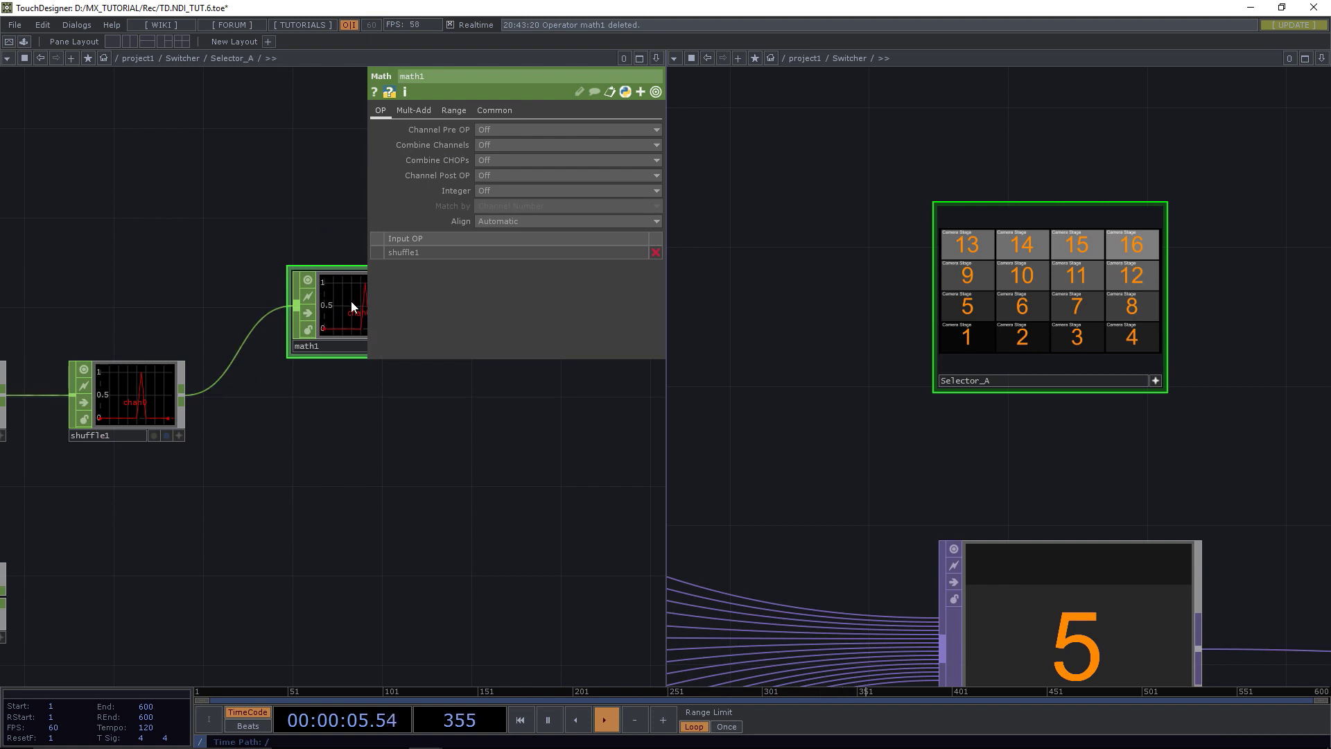
Duplicate math1 and place the copy below it as a second branch from shuffle1.
key("ctrl+c")
key("ctrl+v")
left_click_drag(352, 401, 349, 482)
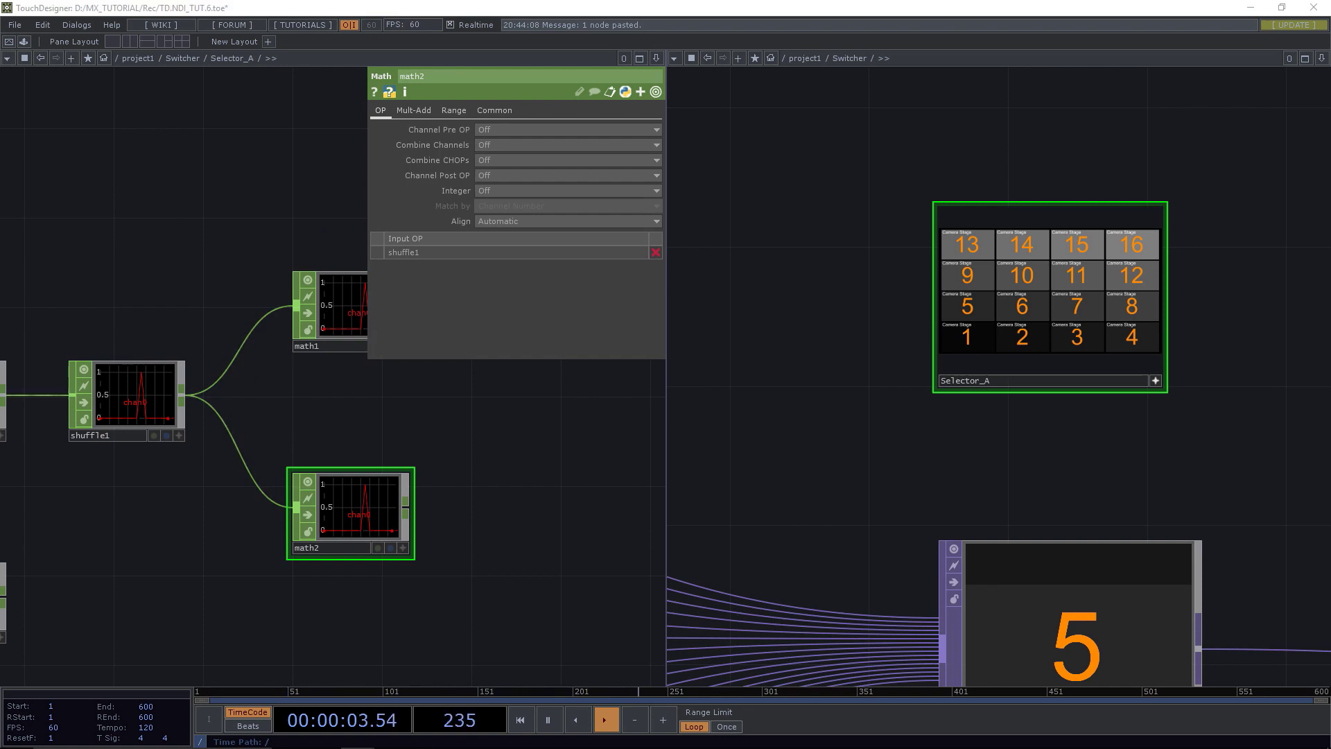
Add a Rename CHOP wired after math1 and rename its channel to select.
left_click_drag(553, 492, 302, 539)
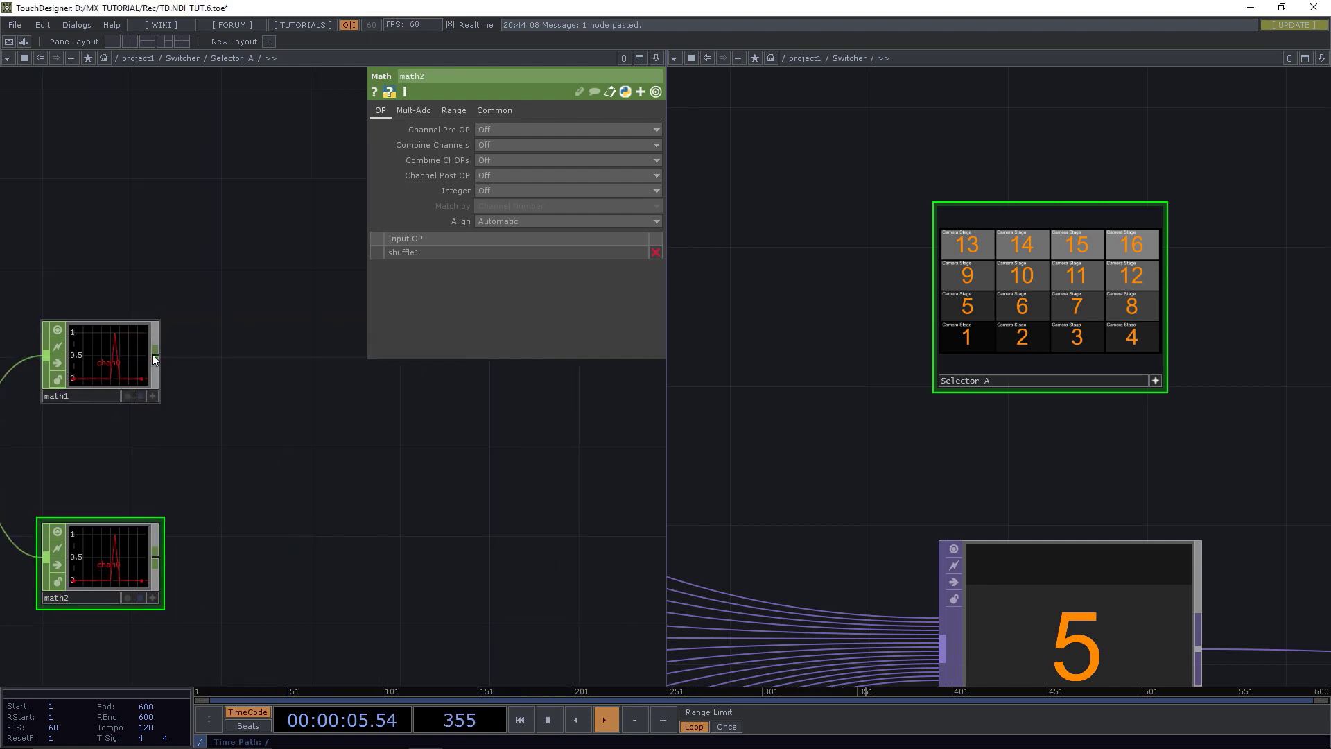
left_click(156, 354)
left_click(219, 356)
type("renam")
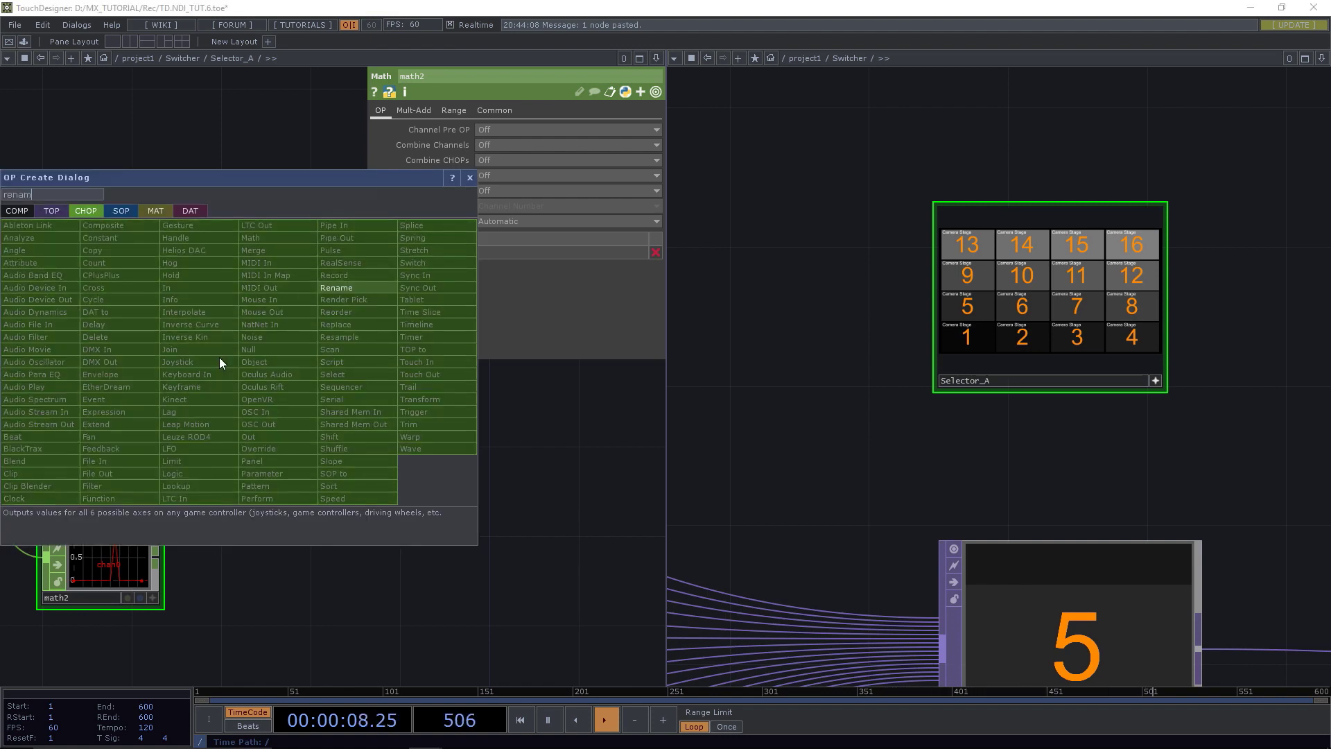
left_click(380, 290)
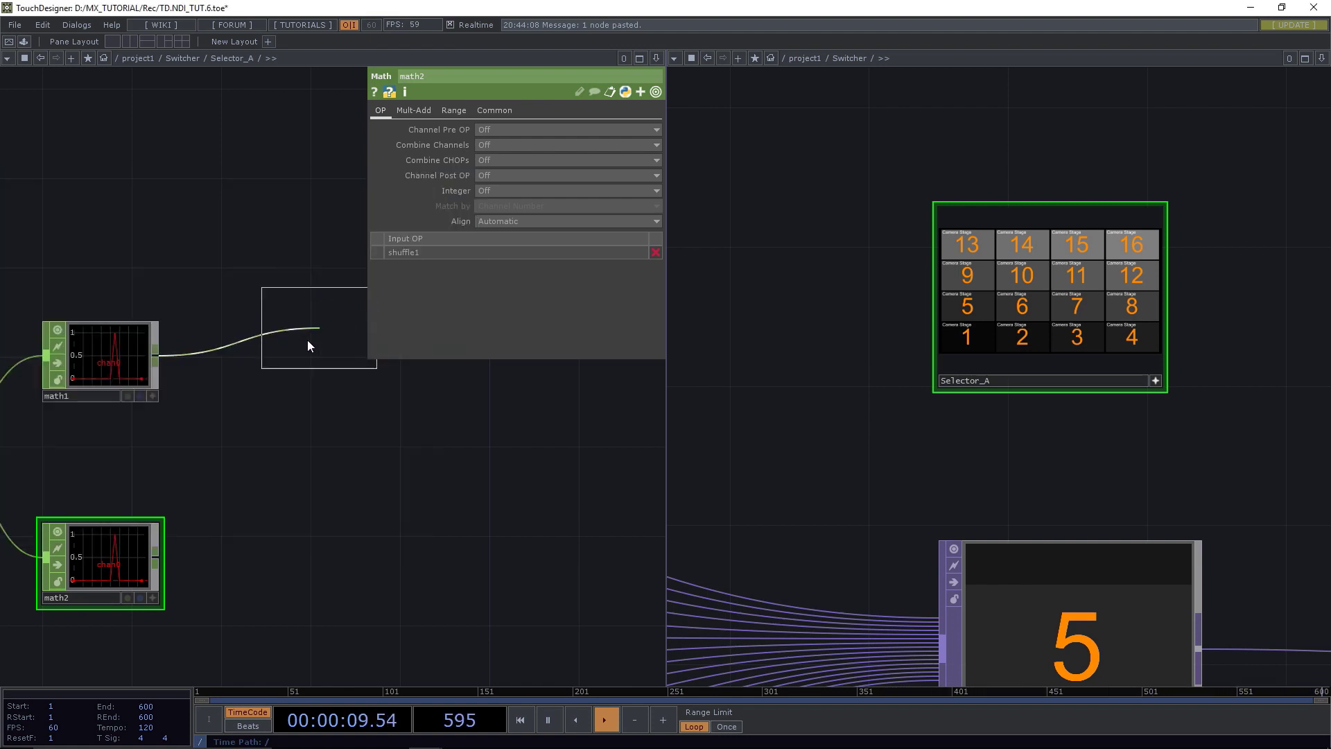
left_click(287, 359)
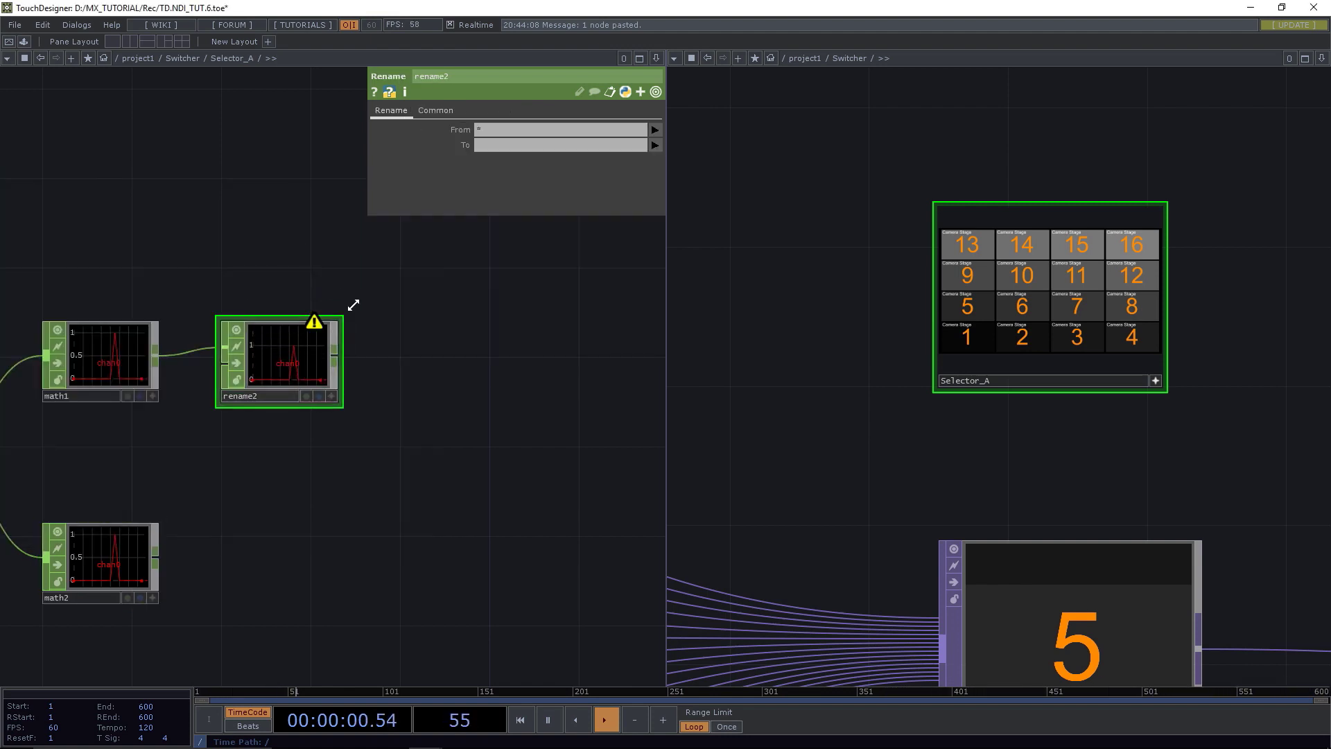
left_click(485, 143)
type("select")
key("Return")
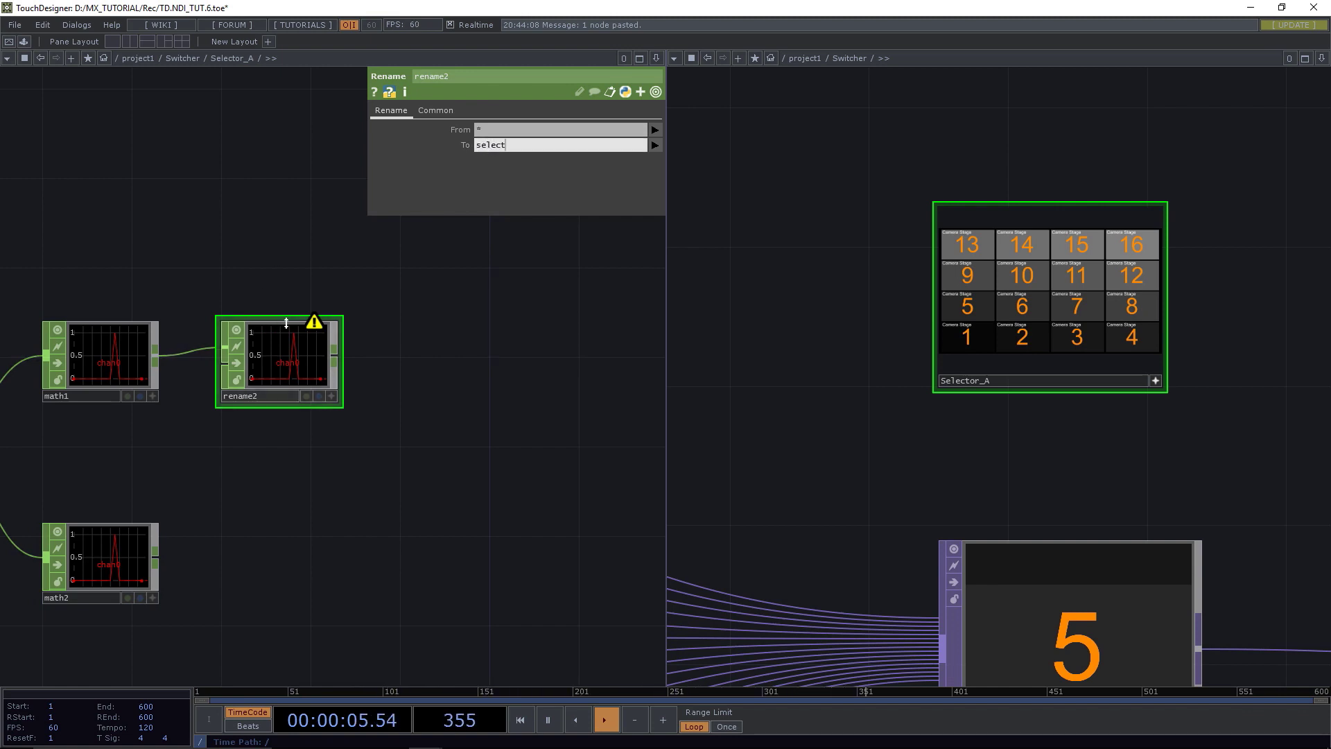
Duplicate rename2, wire the copy after math2 instead of math1, and rename its channel to hilite.
key("ctrl+c")
key("ctrl+v")
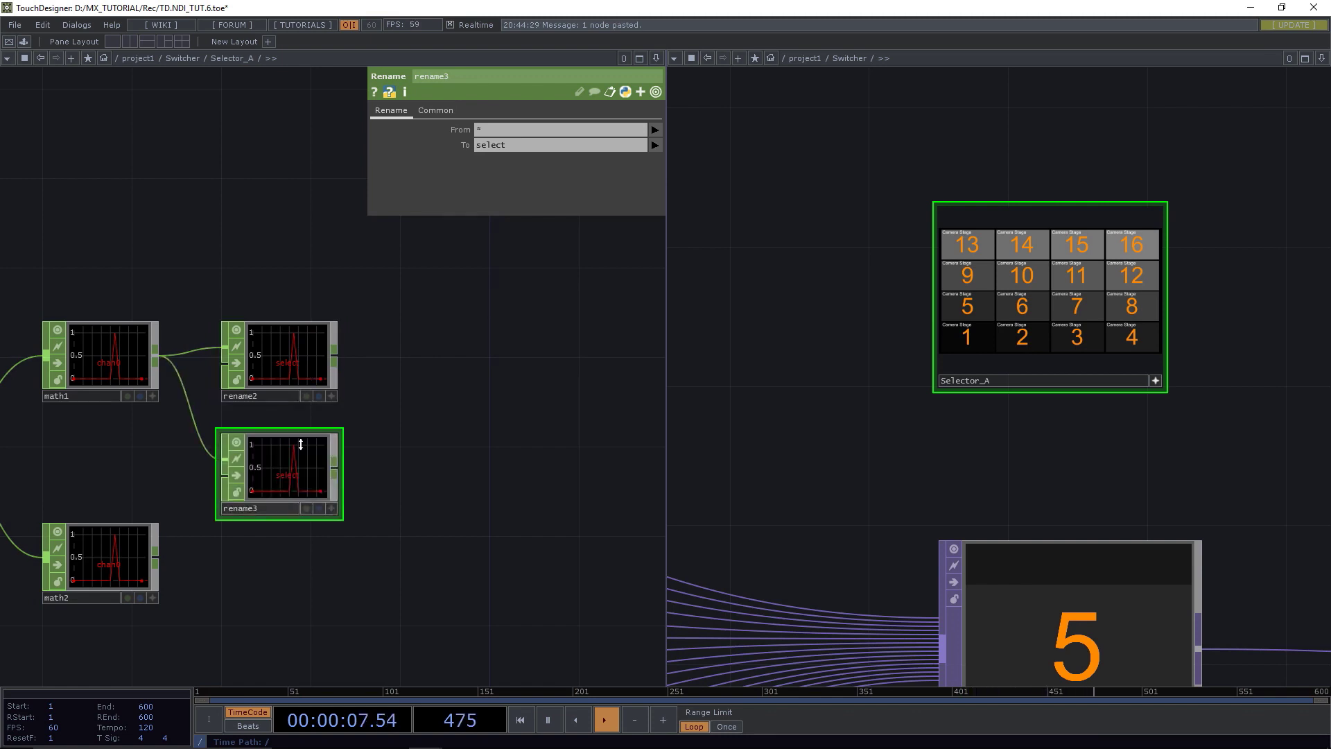
left_click_drag(300, 447, 288, 539)
left_click_drag(156, 556, 276, 558)
left_click(529, 145)
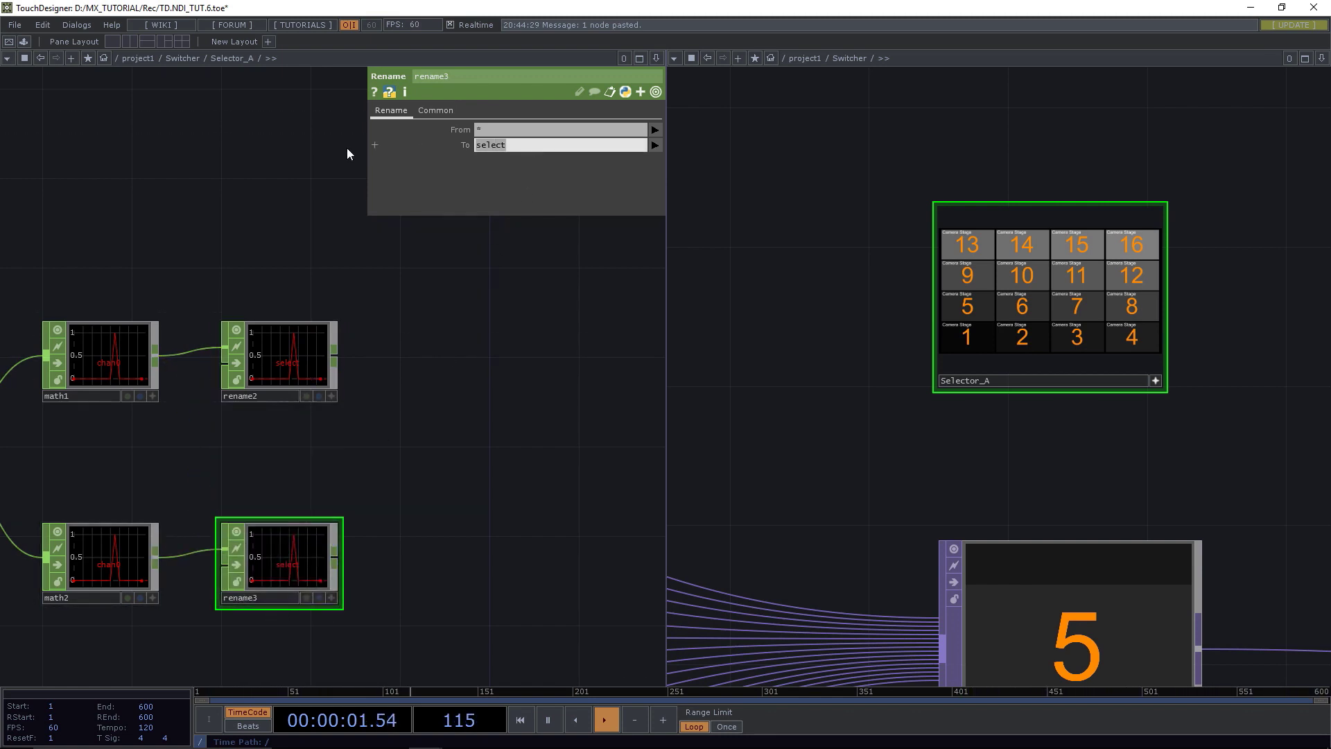
type("hilite")
key("Return")
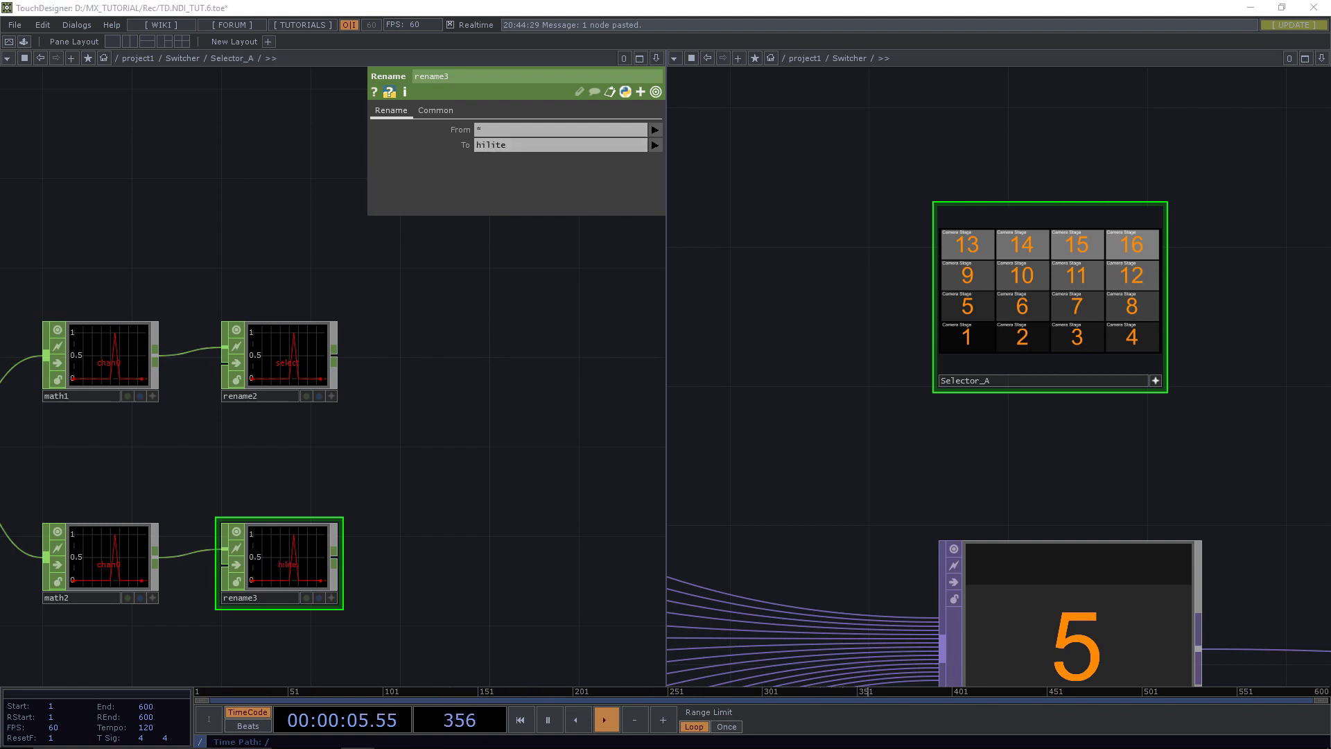
Set math1's To Range to 1 and 0.75.
left_click(108, 352)
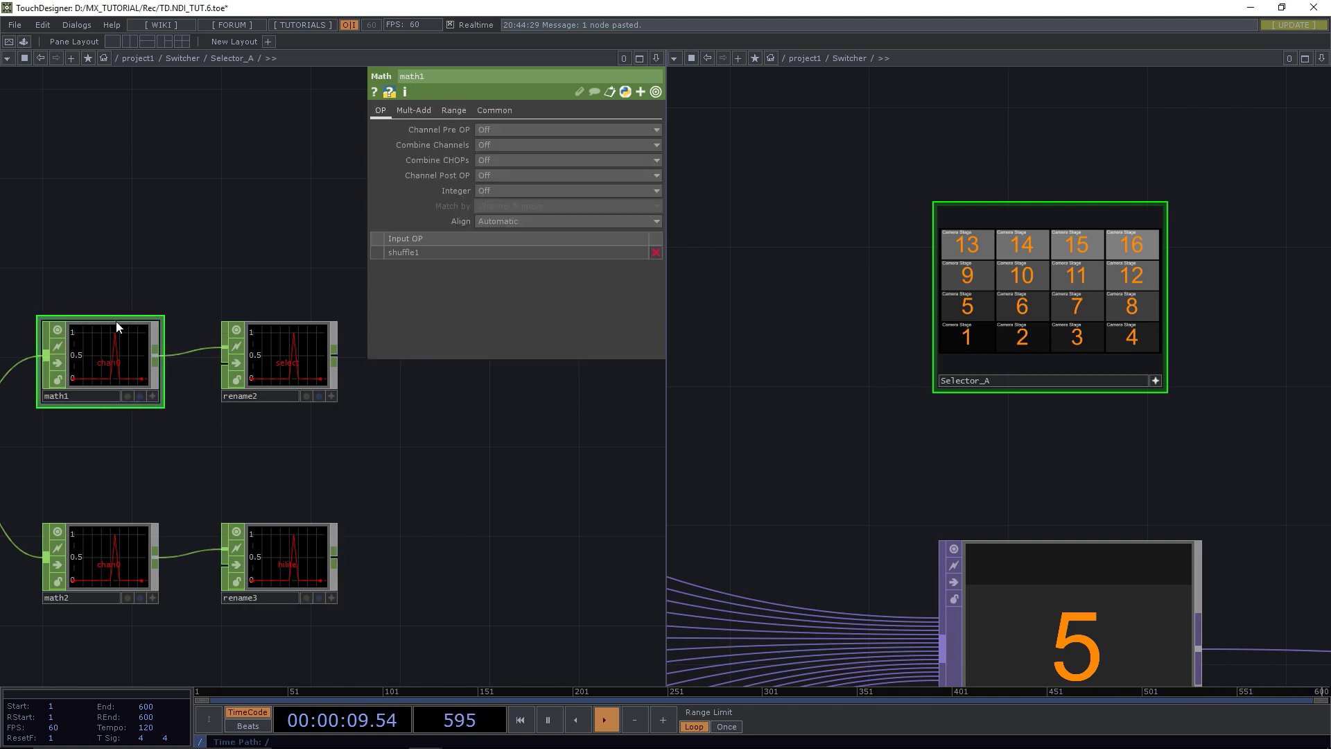
left_click(456, 111)
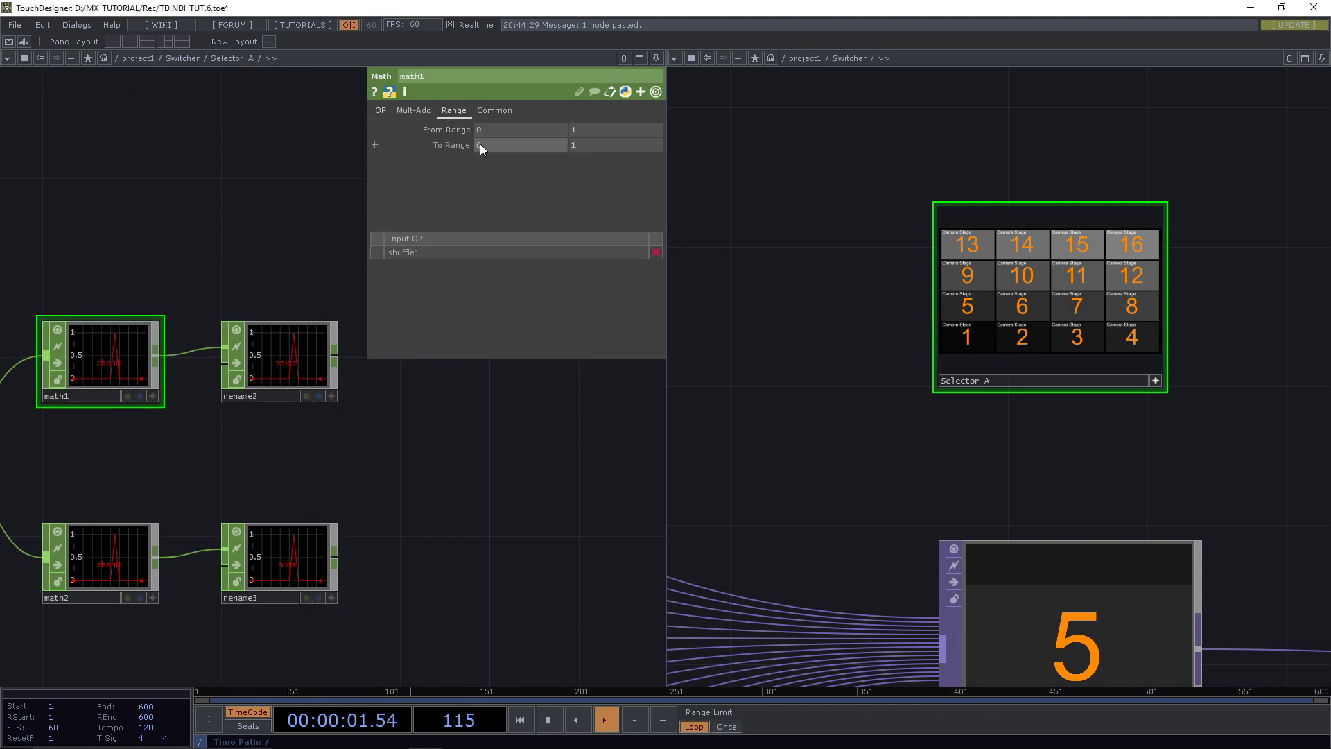
left_click_drag(491, 145, 471, 147)
type("1")
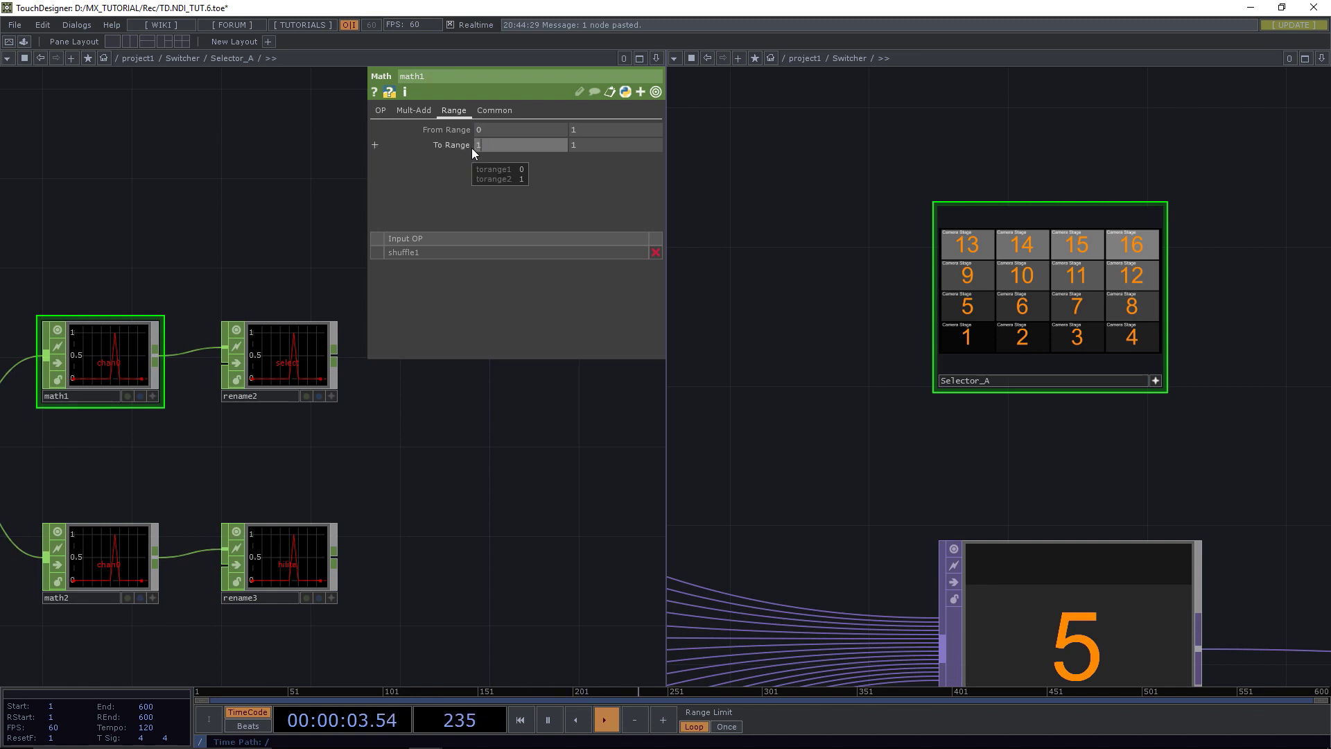
left_click(580, 149)
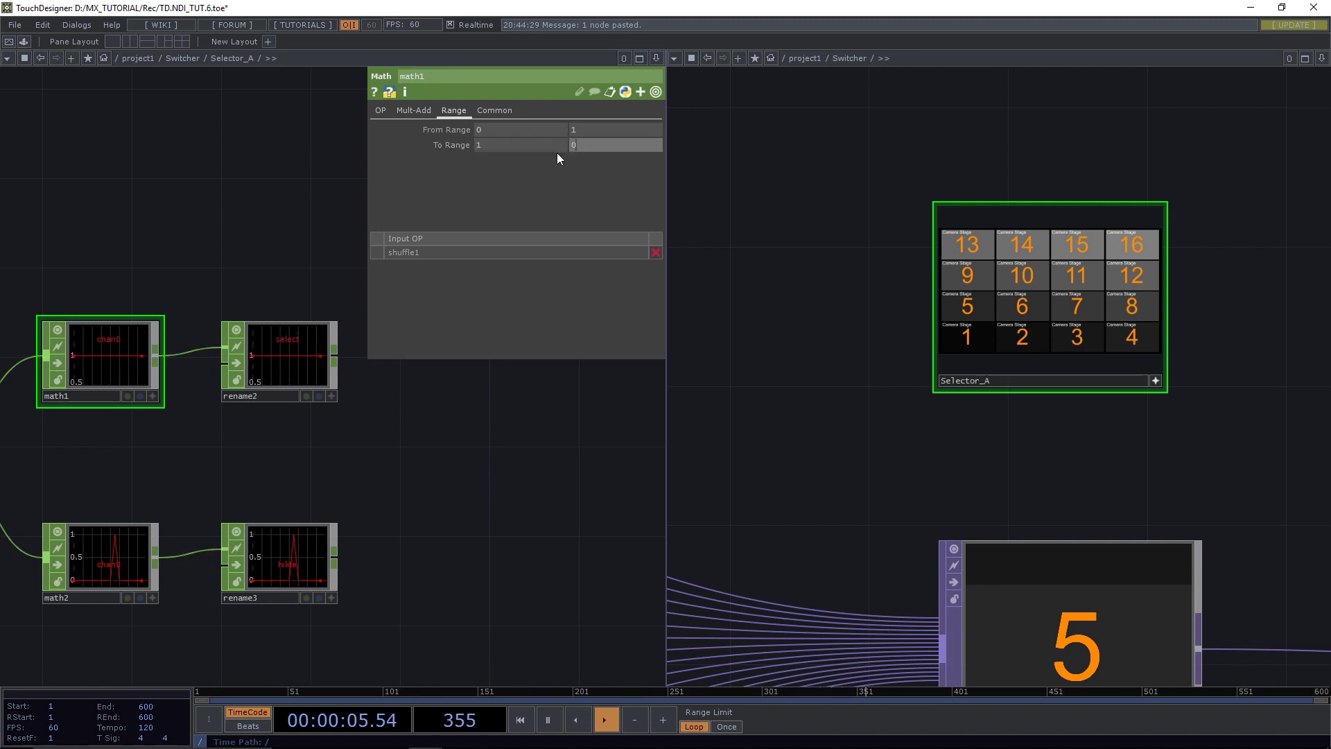
type("0.75")
key("Return")
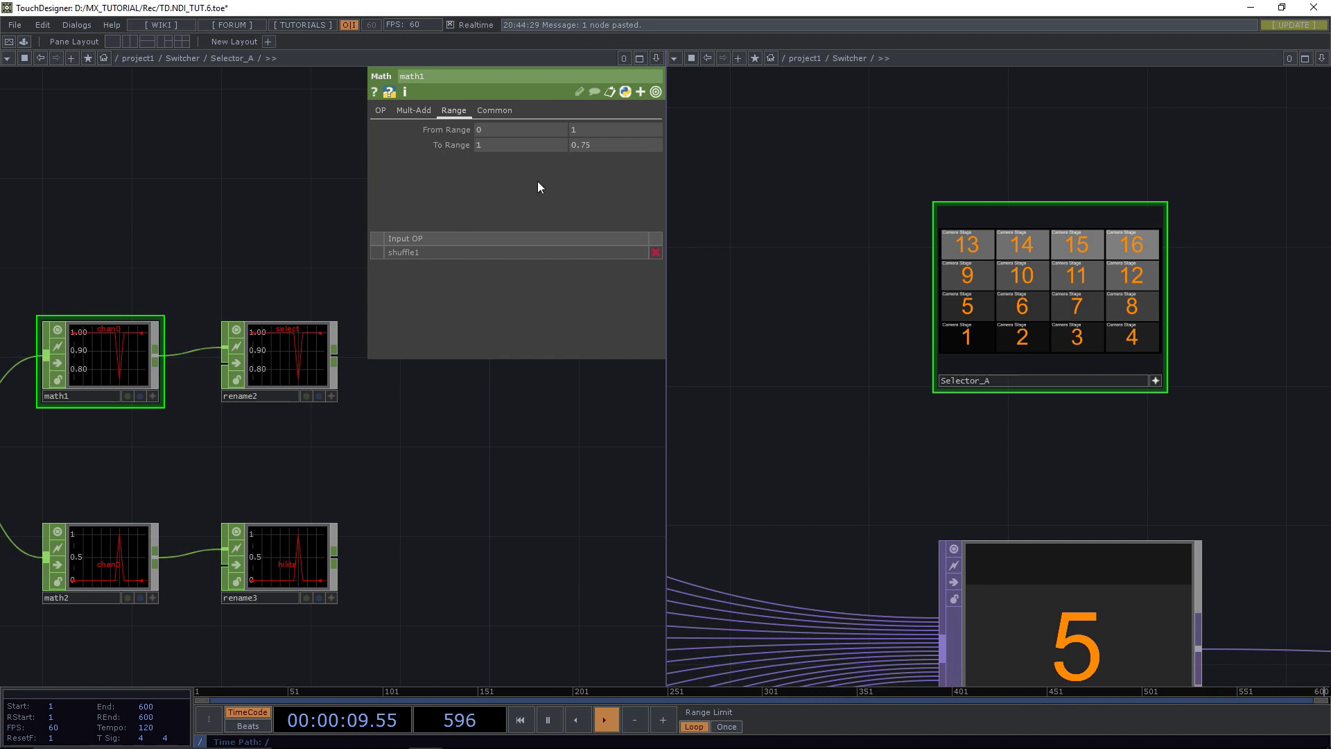
Set math2's To Range to 0.75 and 1.5.
left_click(102, 561)
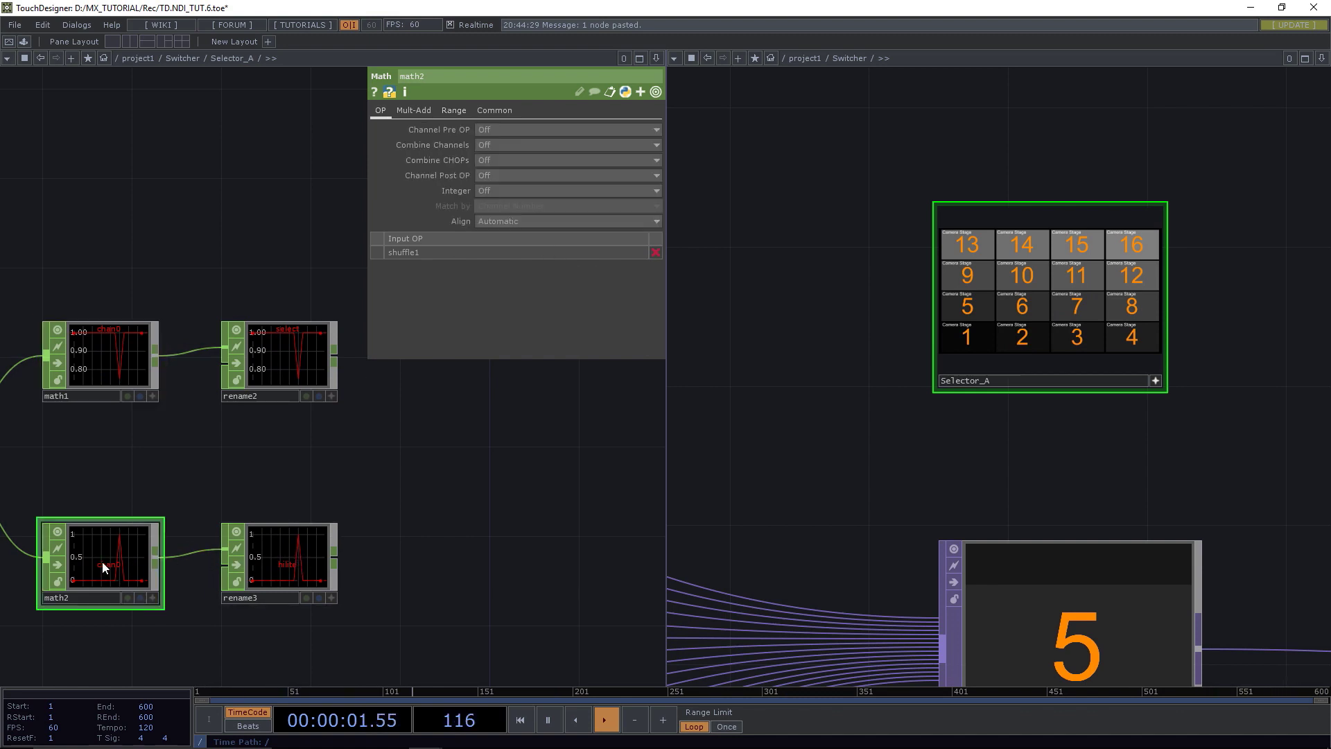
left_click(458, 111)
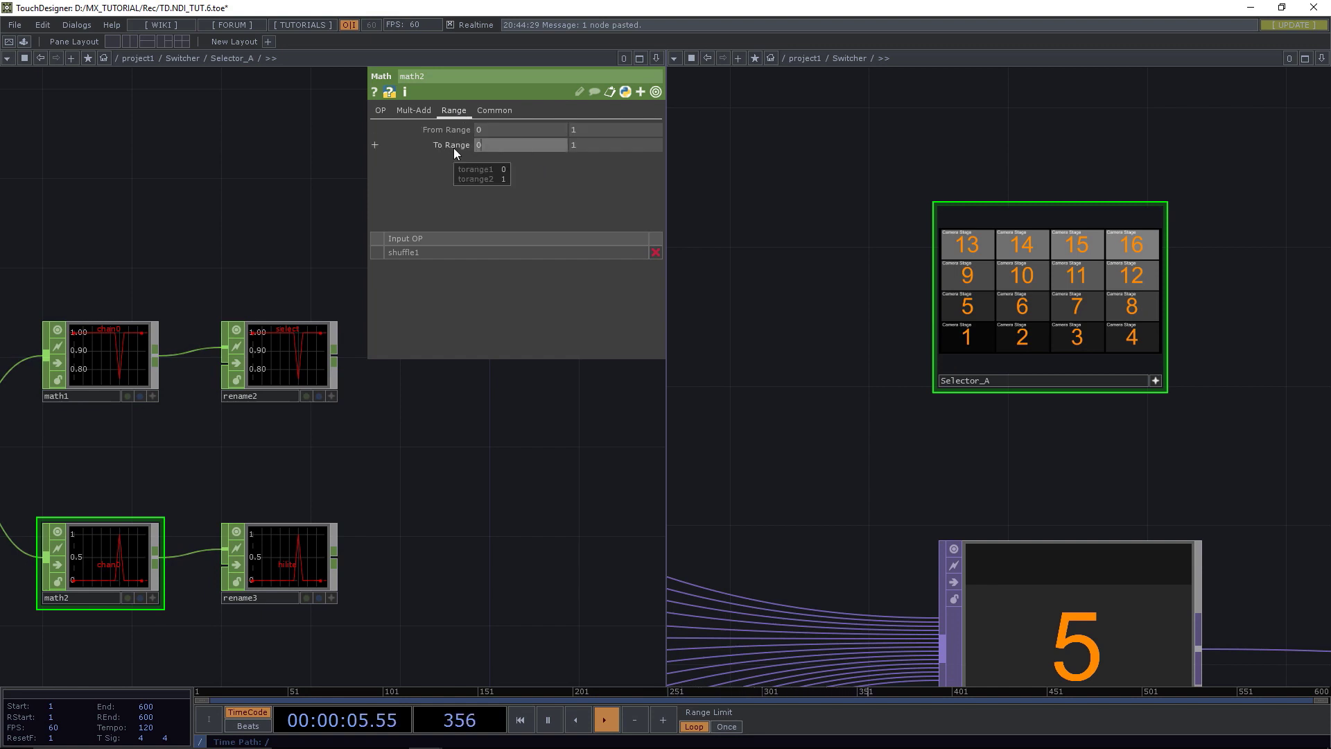
type("5")
left_click(584, 142)
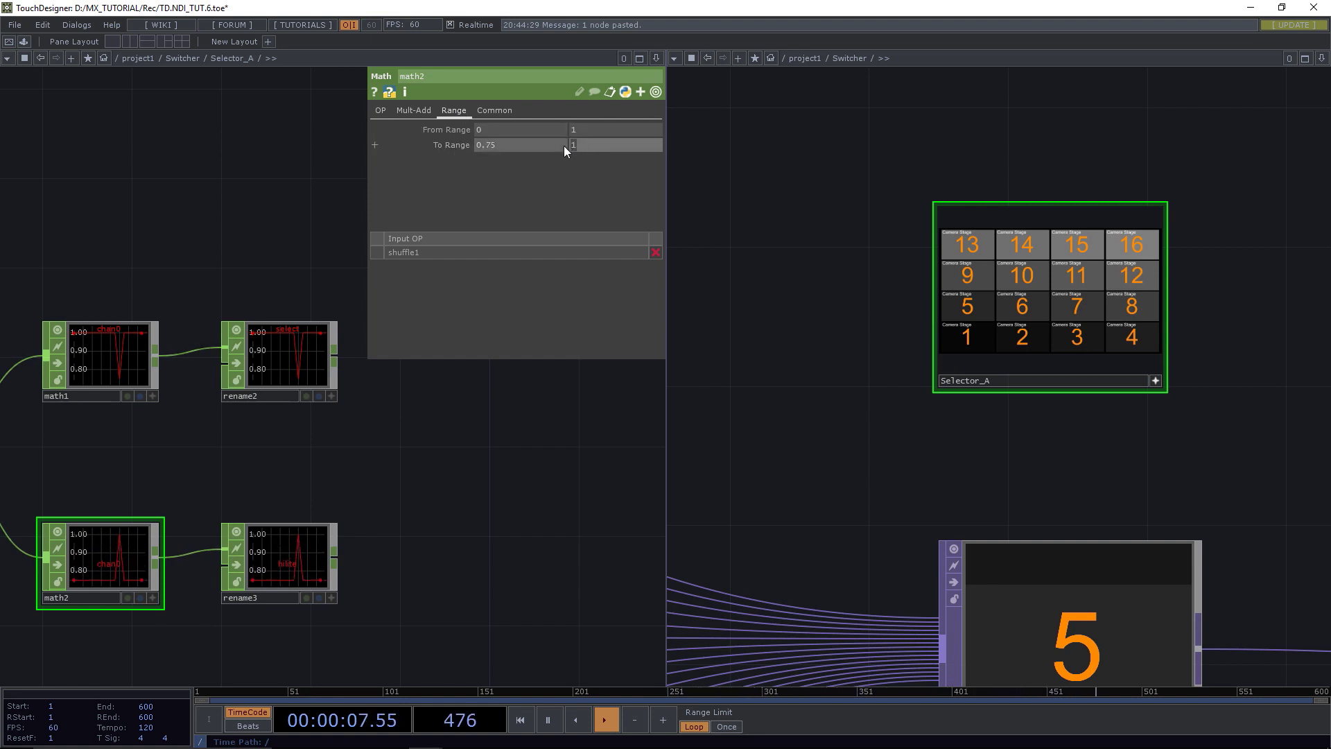
type(".5")
key("Return")
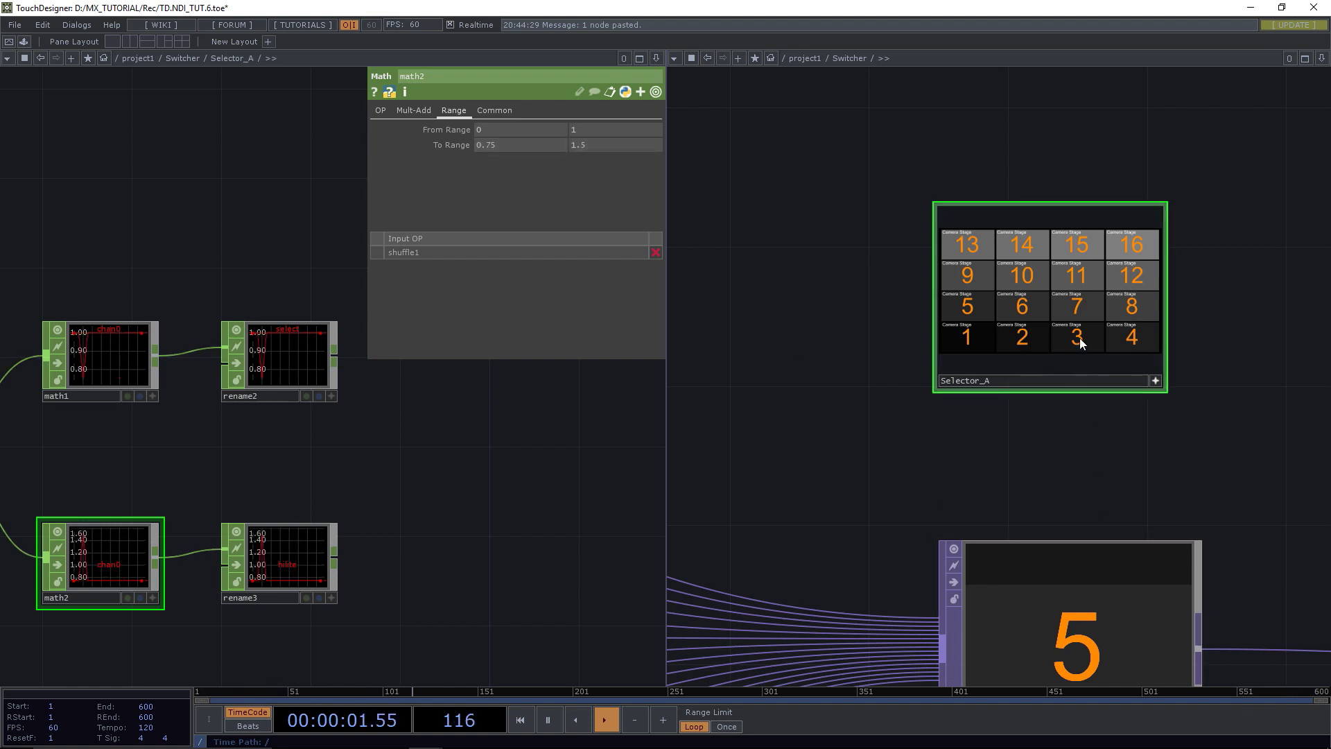
Move the whole chain ending in rename2 and rename3 so that both Rename CHOPs sit directly below pattern1.
scroll(340, 465, "down", 5)
scroll(396, 471, "down", 10)
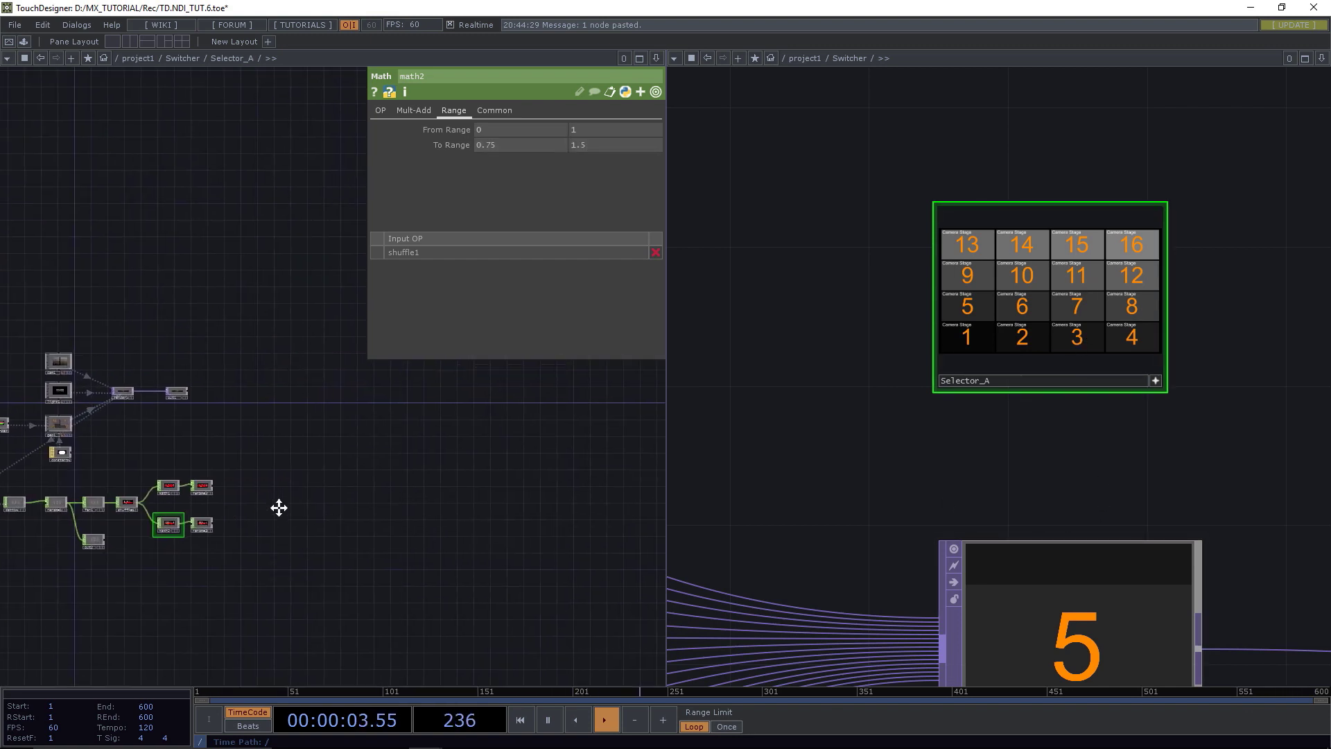
left_click_drag(447, 487, 229, 541)
left_click(407, 550)
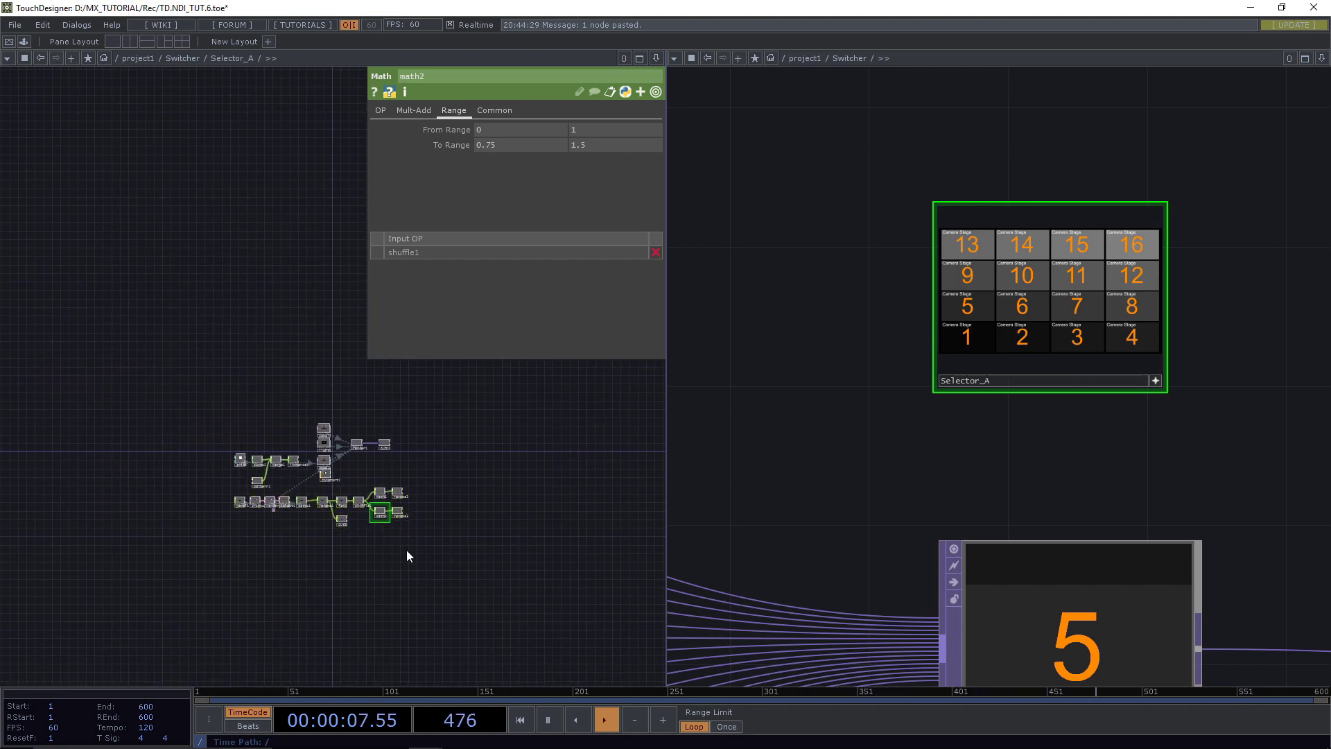
left_click_drag(424, 562, 207, 499)
left_click_drag(386, 497, 244, 499)
scroll(244, 499, "up", 8)
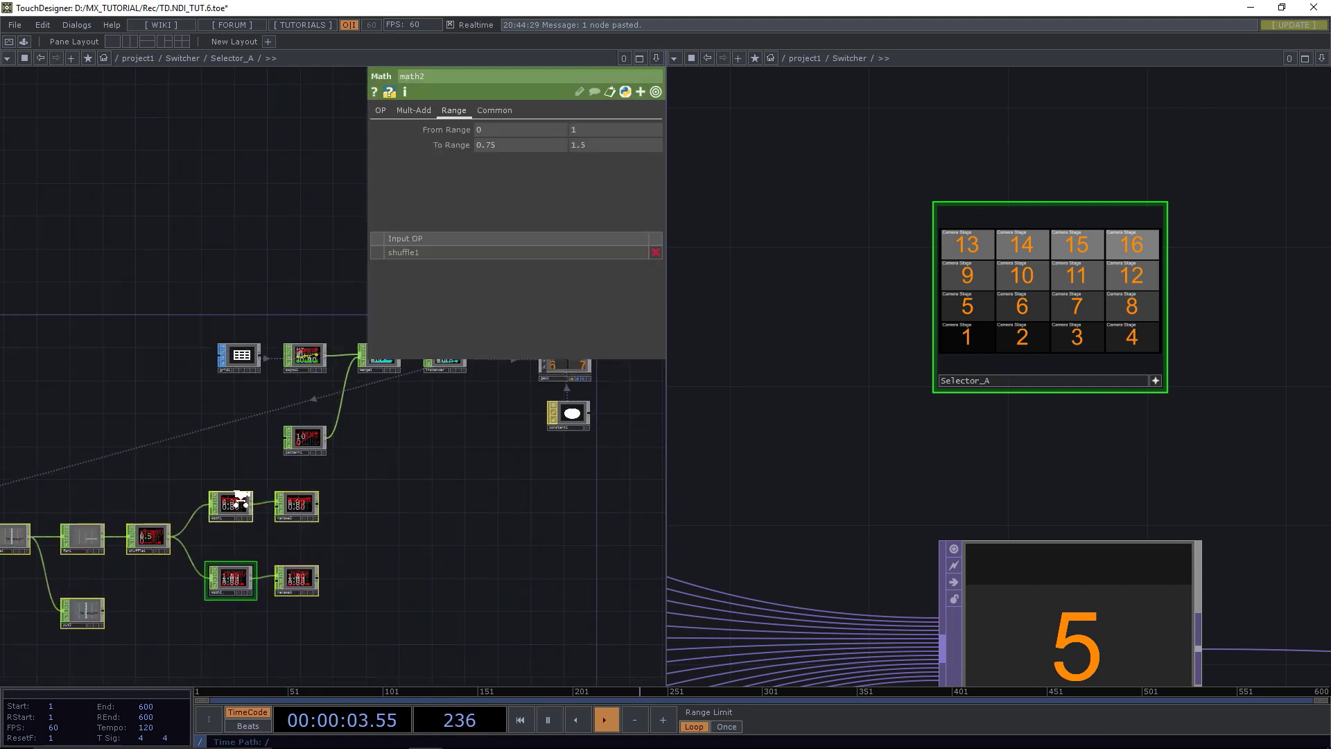
left_click_drag(504, 511, 331, 525)
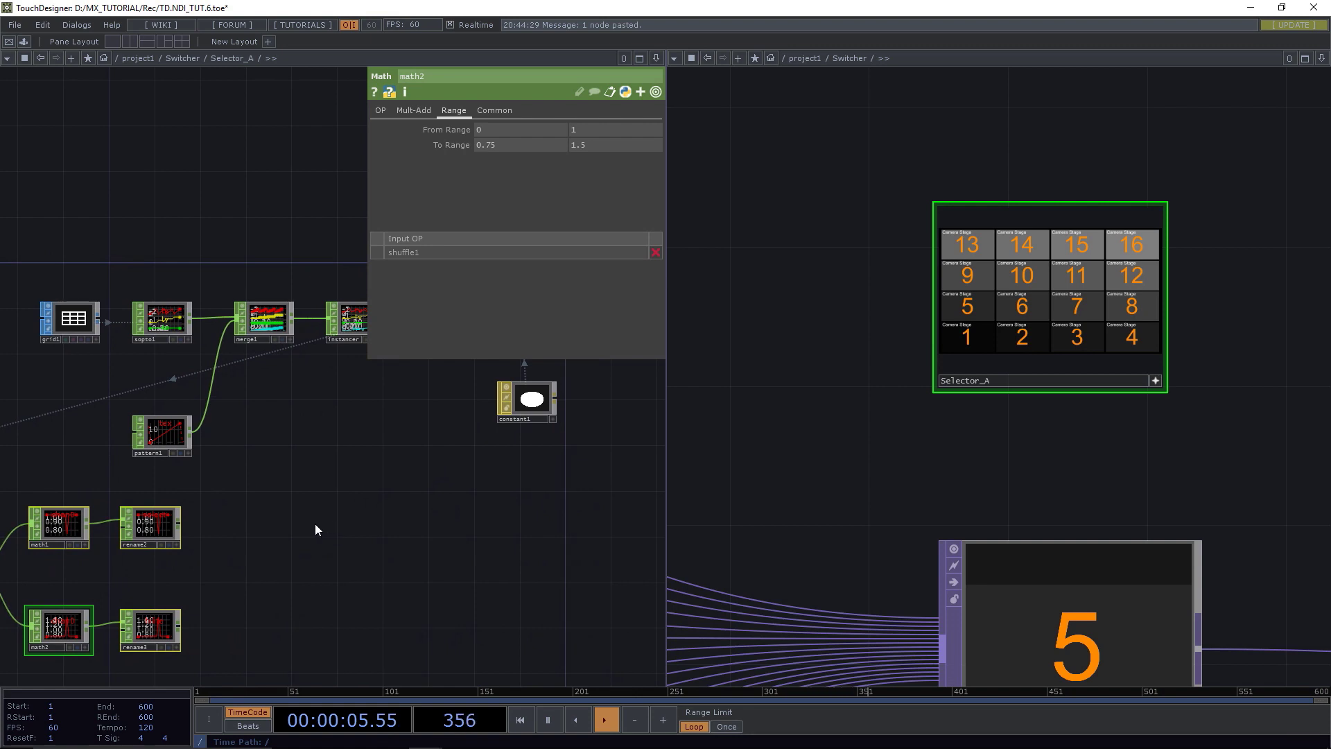
left_click_drag(169, 523, 179, 523)
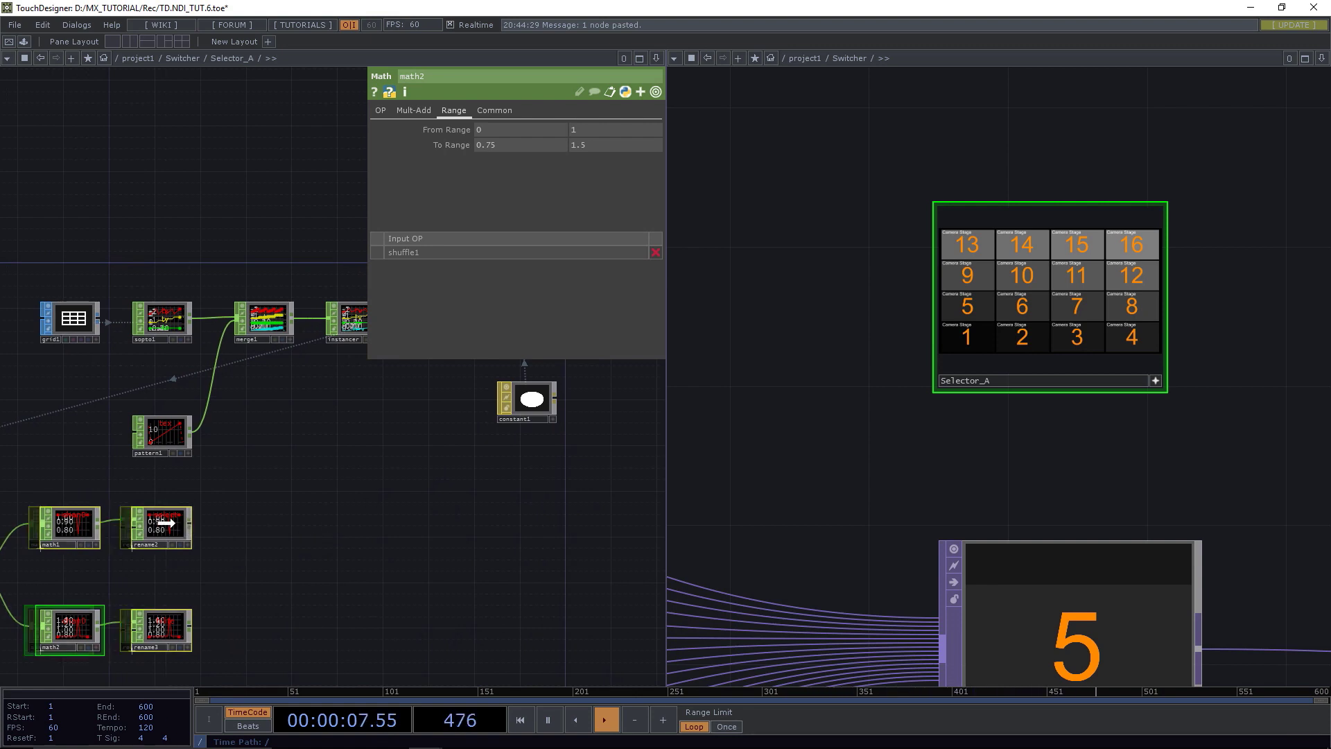
Wire rename2 and rename3 together into merge1 so their channels reach instancer.
left_click(241, 531)
left_click_drag(186, 624, 186, 625)
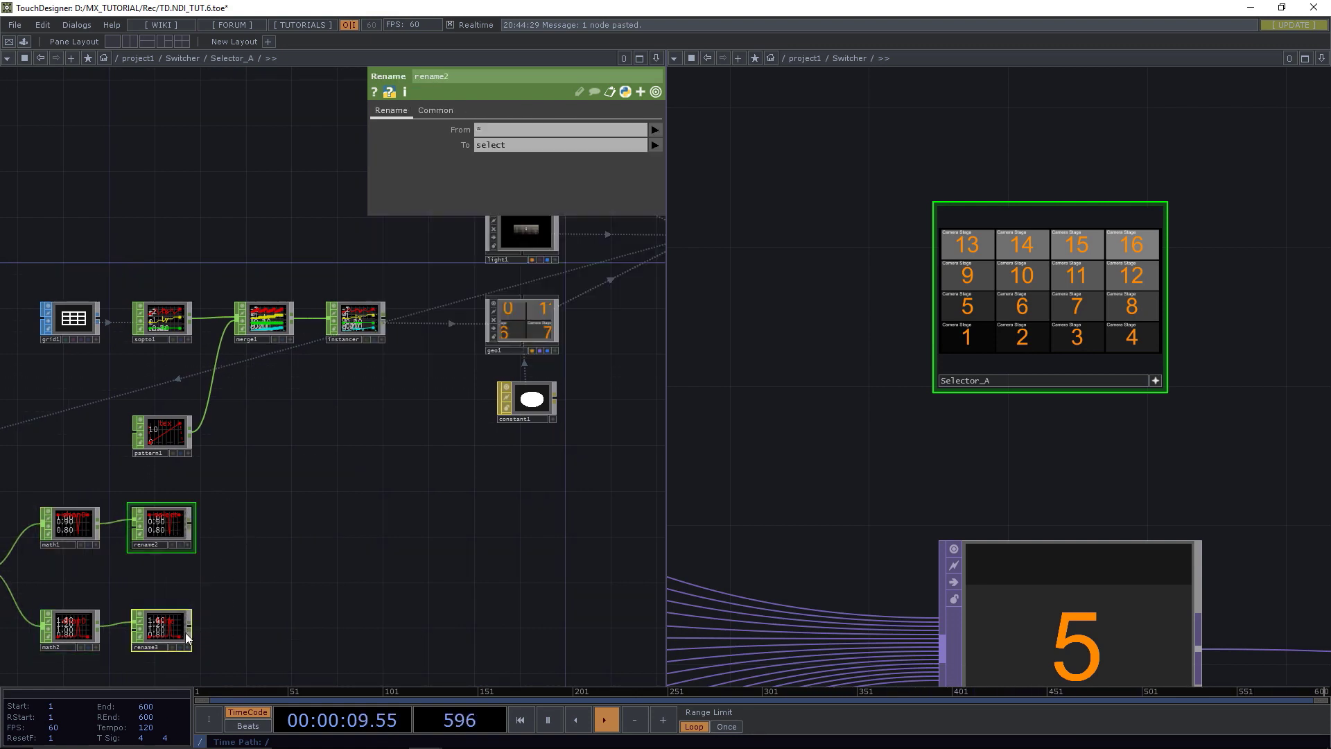
left_click(186, 525)
left_click_drag(190, 527, 224, 336)
scroll(362, 317, "up", 6)
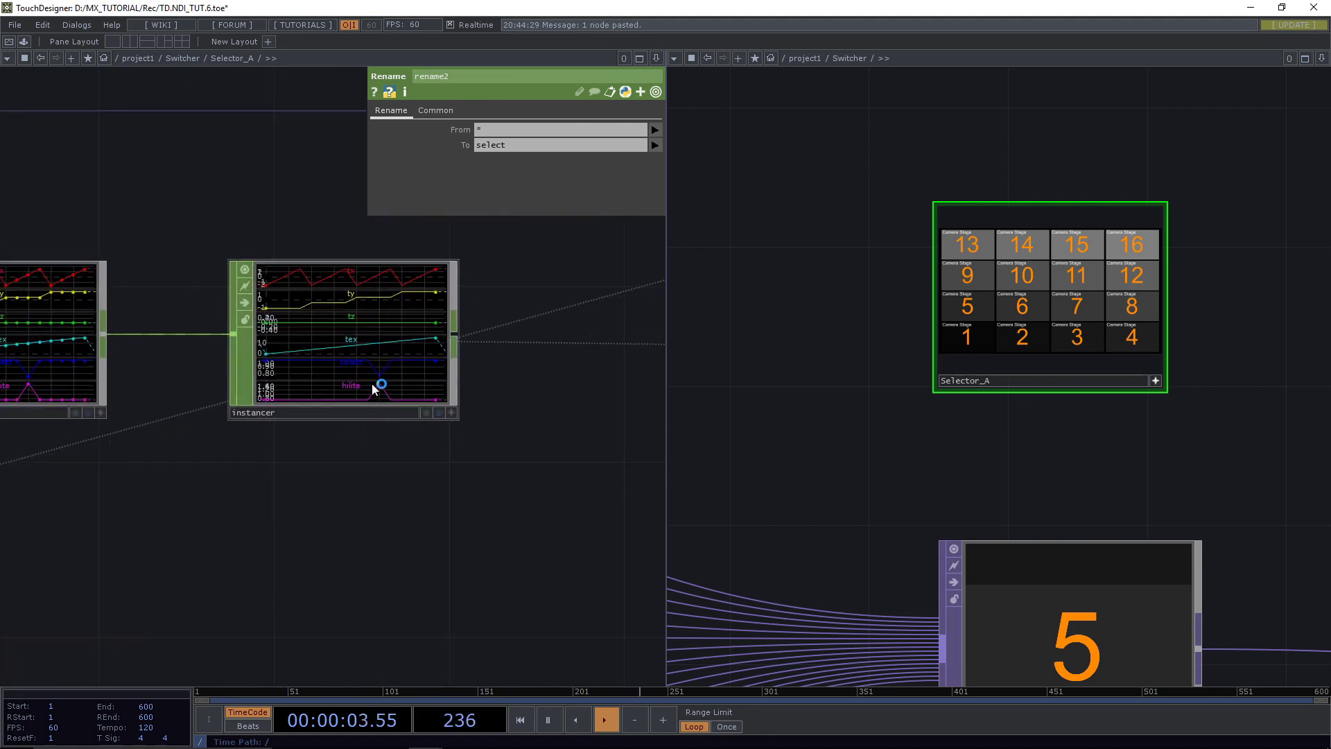
Close the Switcher network pane and assign the hilite channel to the alpha color (A) of geo1's instances.
left_click_drag(306, 508, 84, 564)
scroll(276, 484, "down", 3)
scroll(280, 483, "down", 2)
left_click(521, 409)
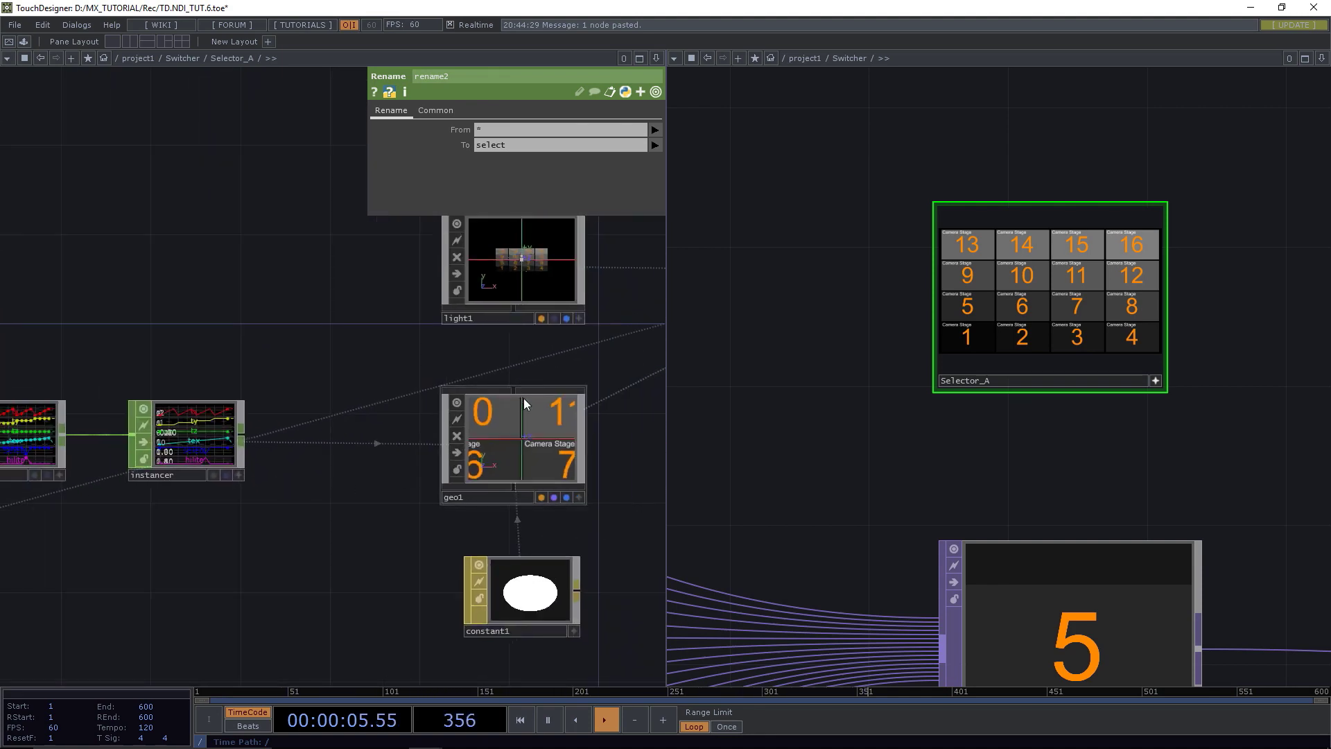
left_click(1322, 59)
left_click(1279, 152)
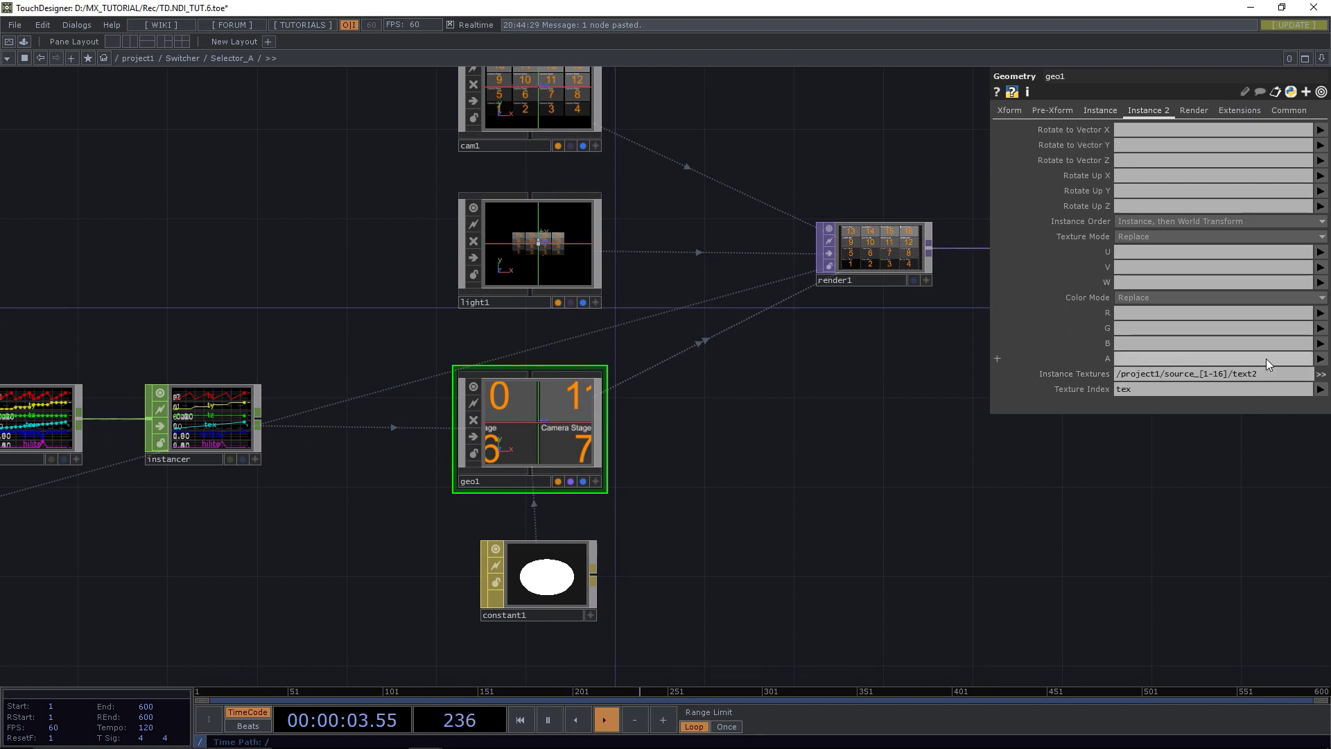
left_click(1320, 359)
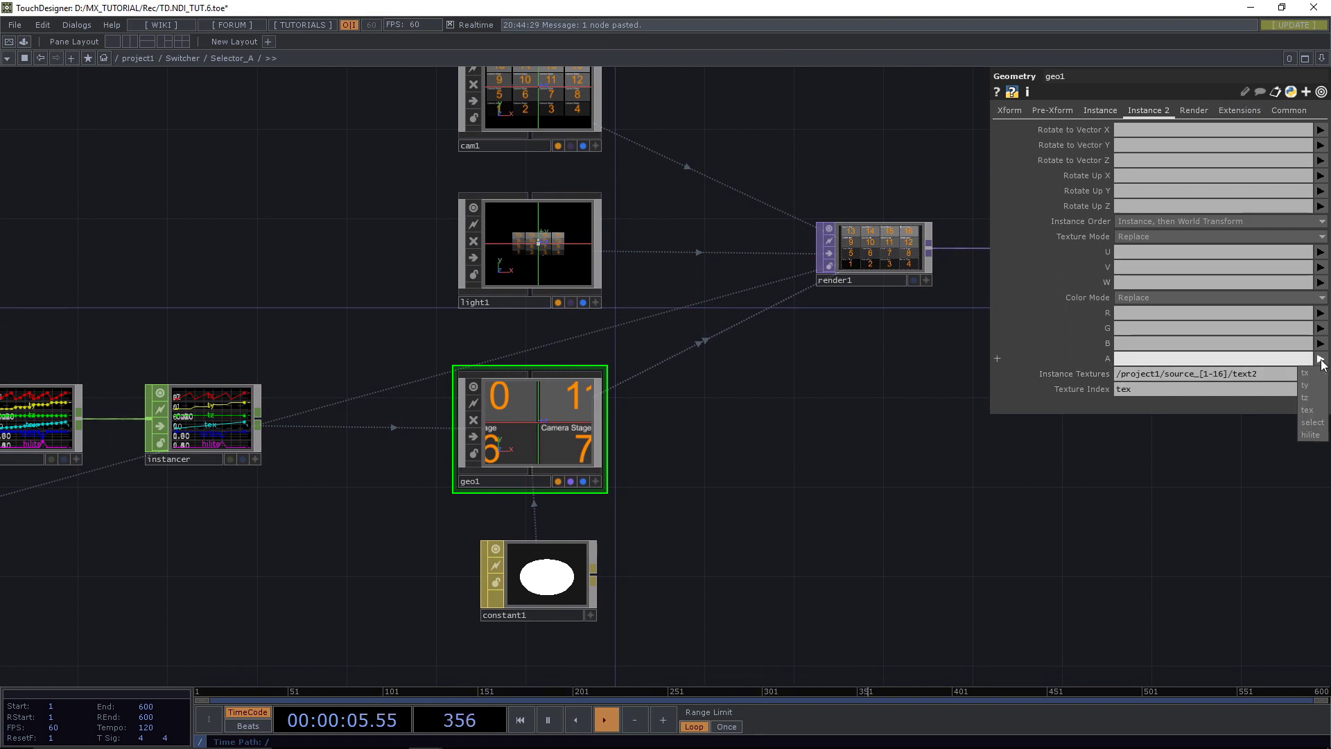
left_click(1313, 435)
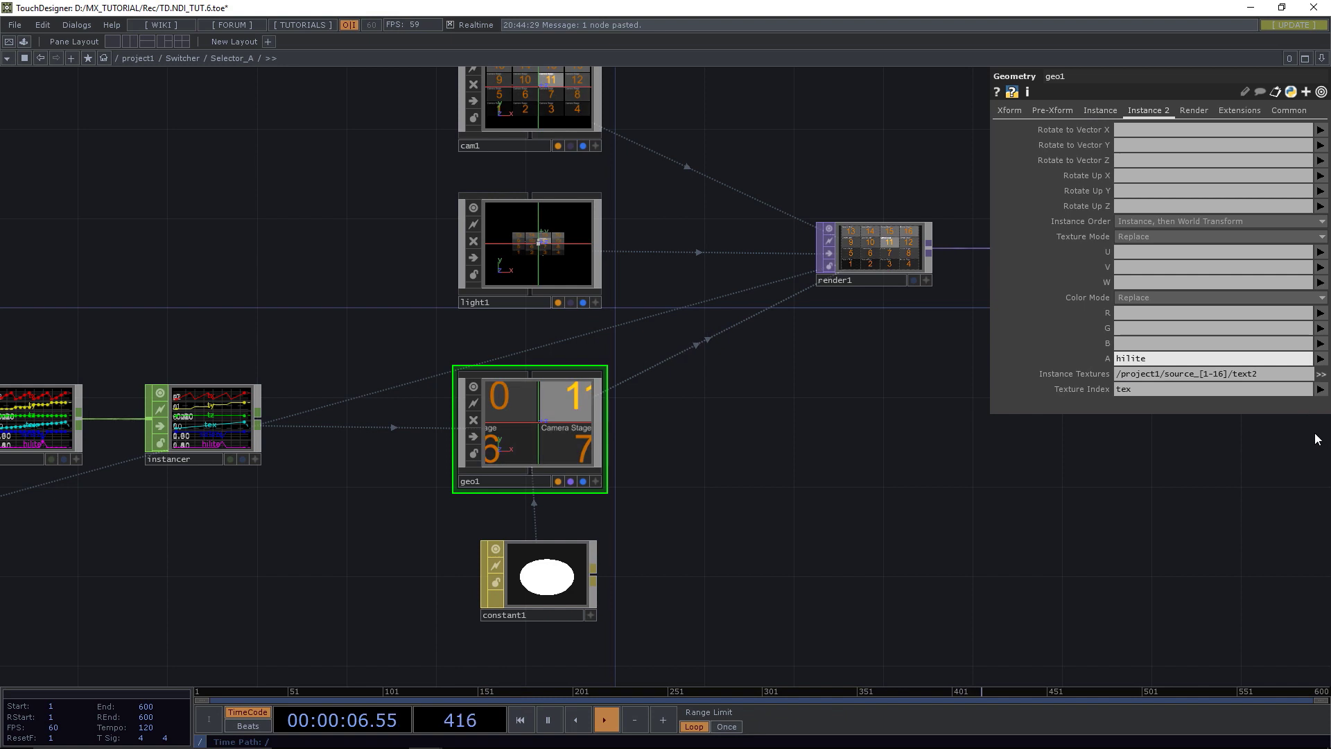
Assign the select channel to the X and Y scale (SX, SY) of geo1's instances.
left_click(1101, 111)
left_click(1321, 328)
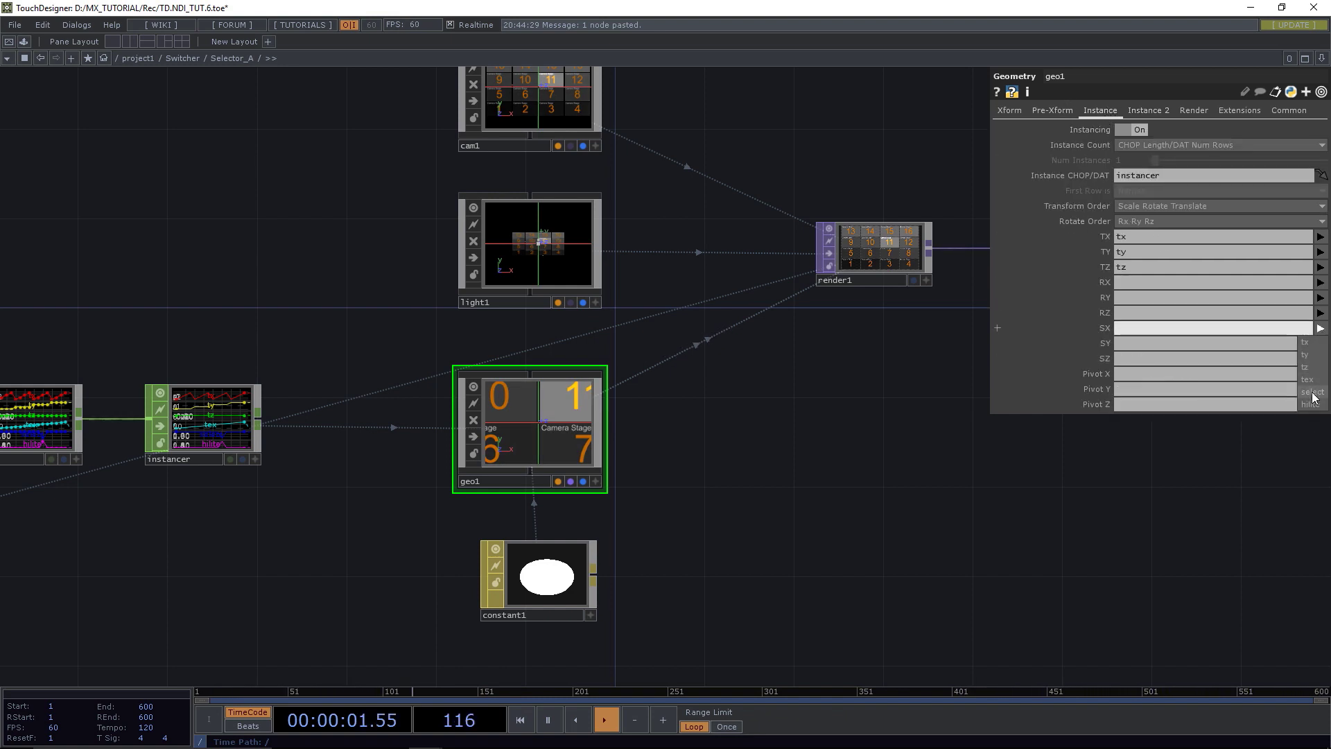
left_click(1312, 394)
left_click(1321, 343)
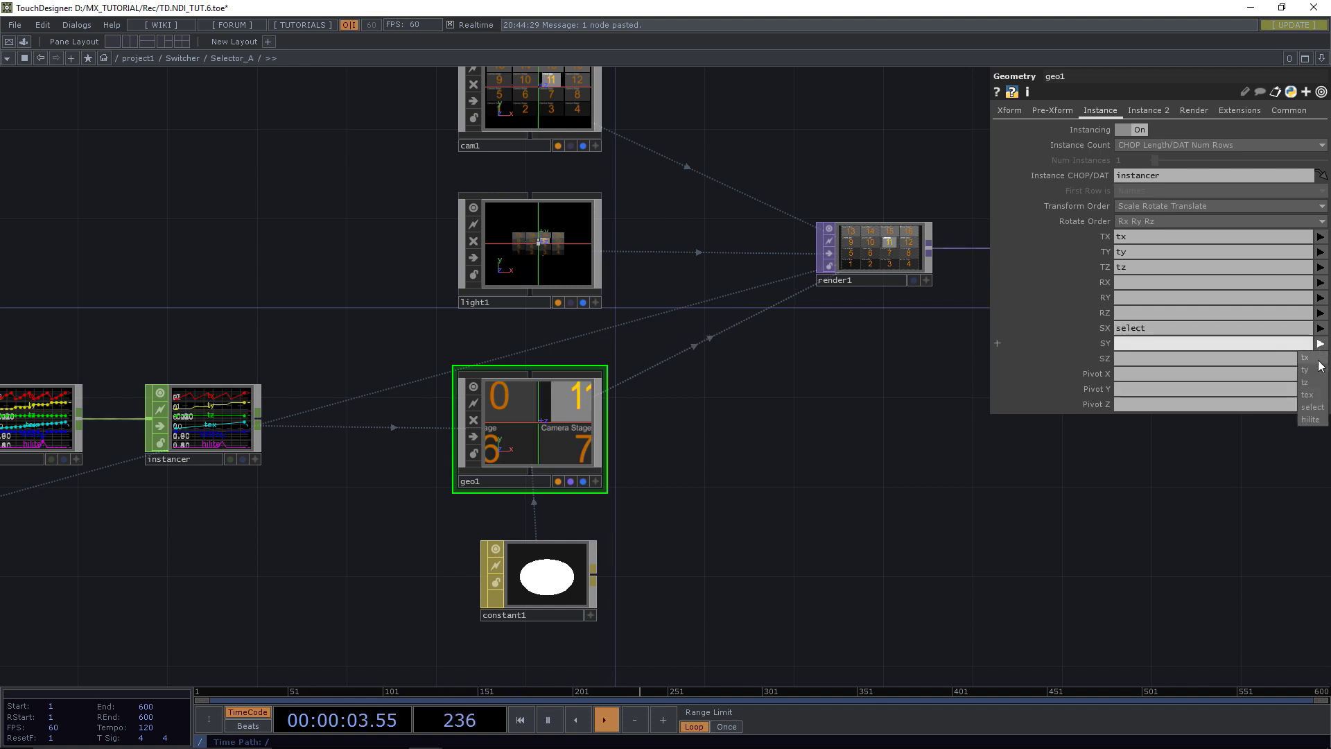
left_click(1312, 407)
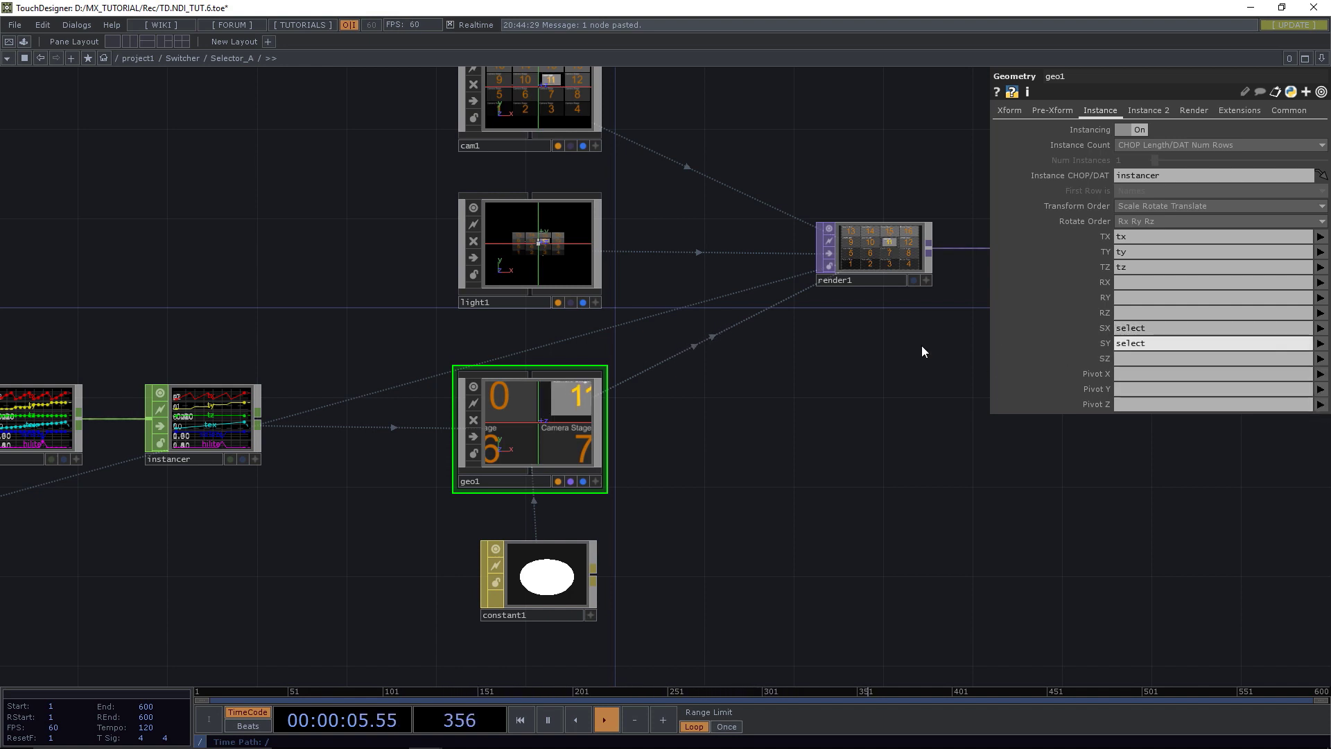
Return to the Switcher network, try out camera tiles on the Selector_A panel, and deactivate its interactive viewer.
left_click_drag(921, 345, 643, 382)
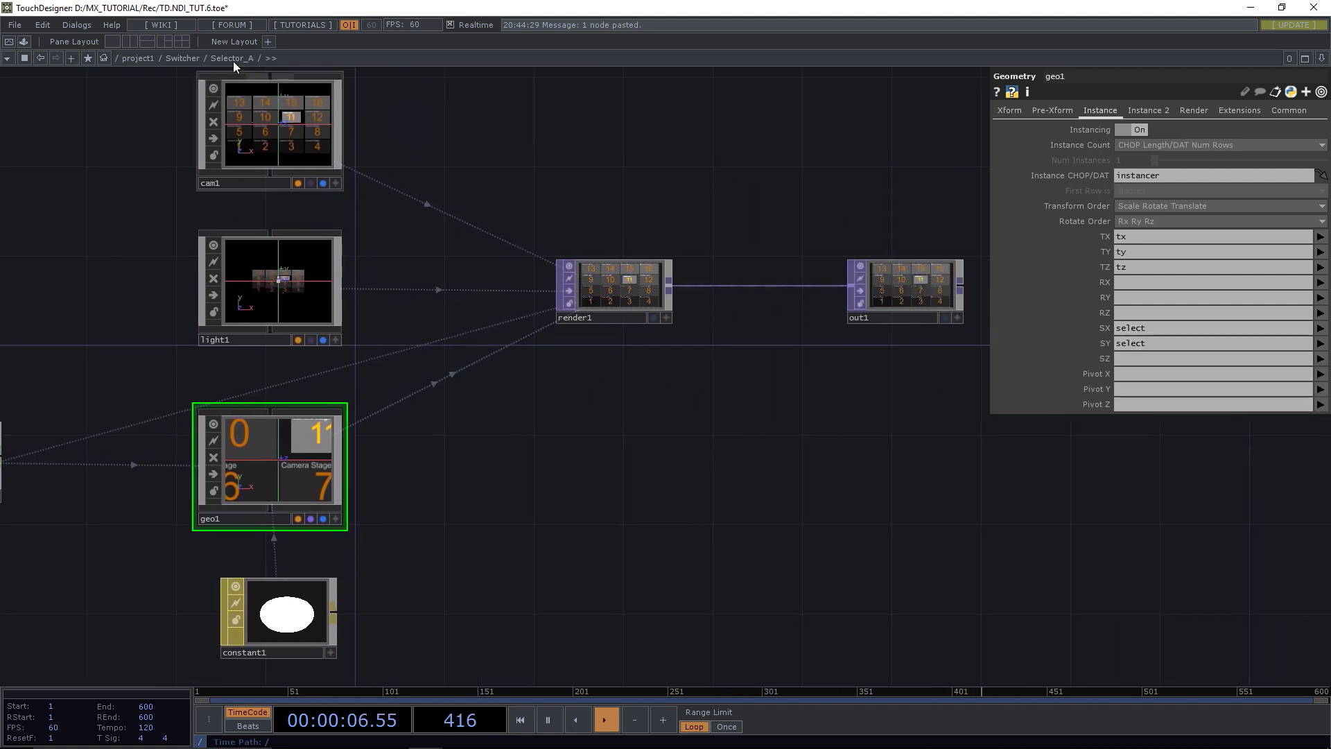
left_click(187, 57)
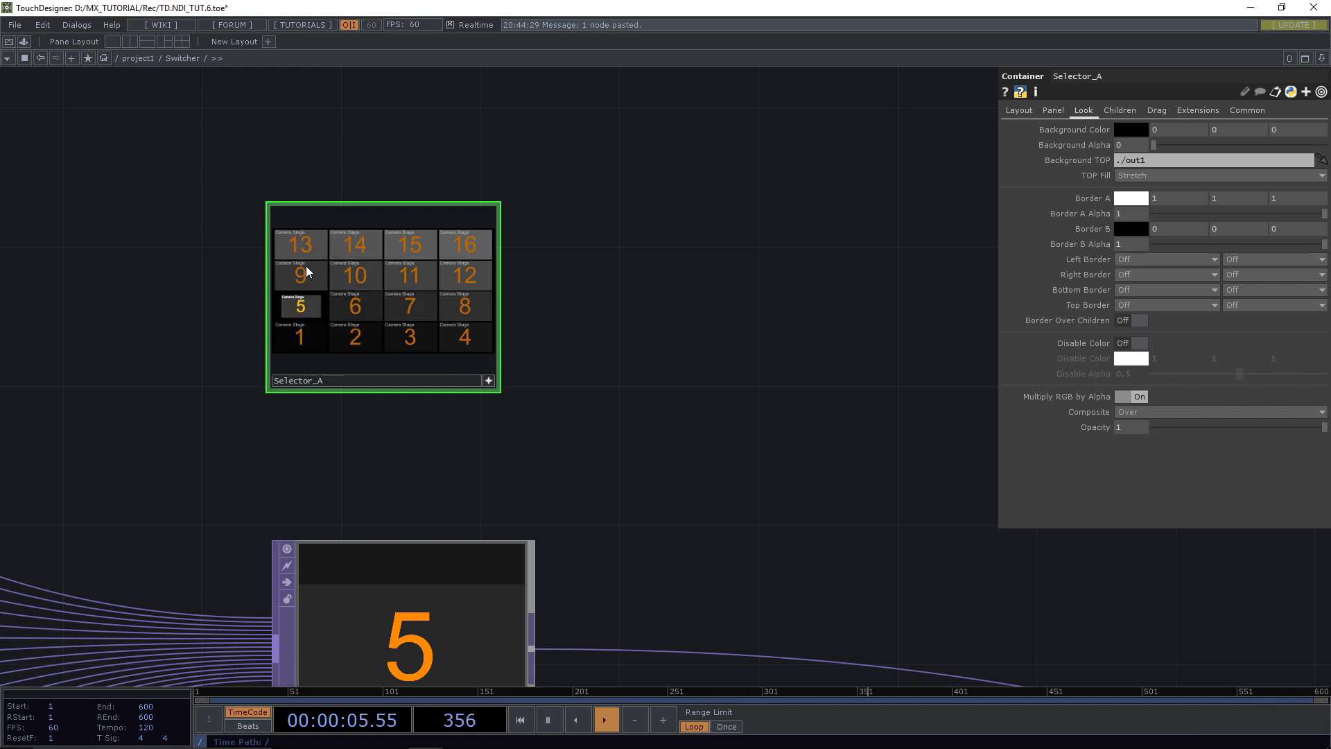
left_click(489, 380)
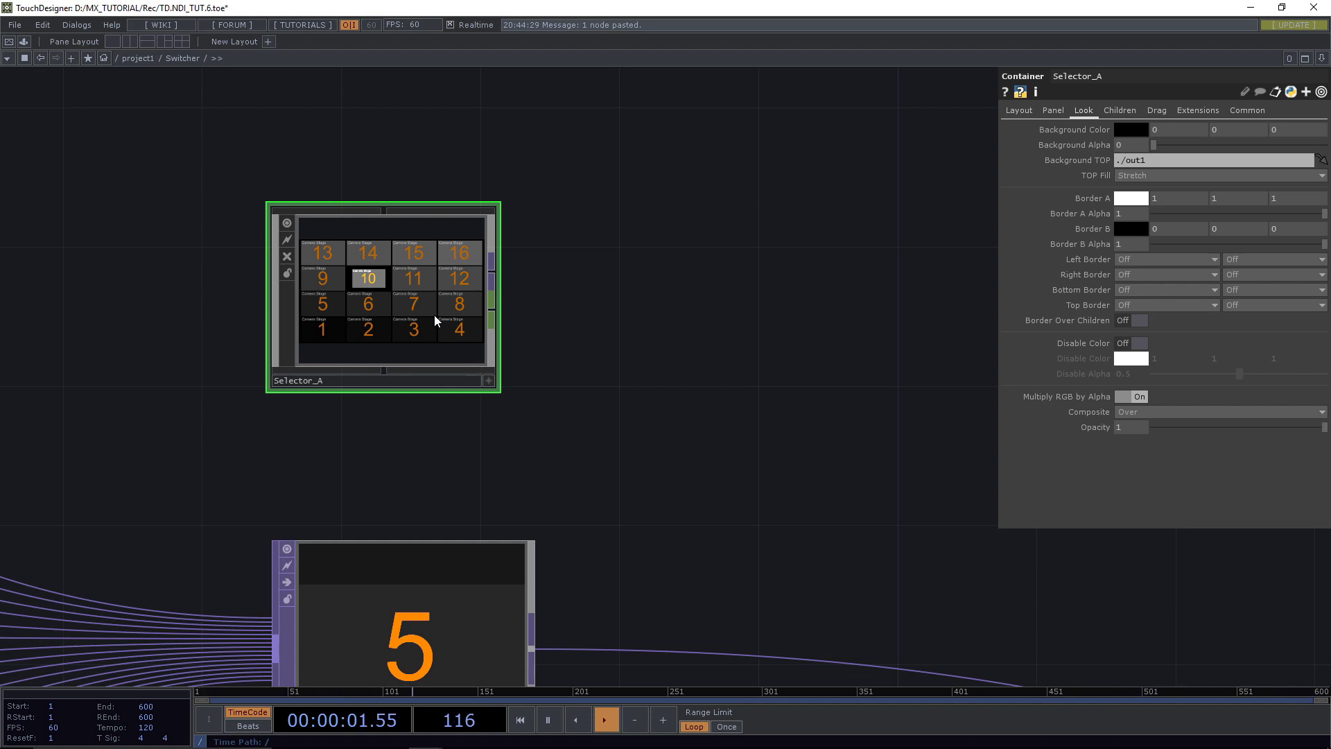
Inside Selector_A, shift the operator chain through fan1 and then shuffle1 leftward to free up space before the Math CHOPs.
key("i")
left_click_drag(514, 432, 798, 461)
left_click_drag(191, 545, 781, 485)
left_click_drag(377, 478, 375, 437)
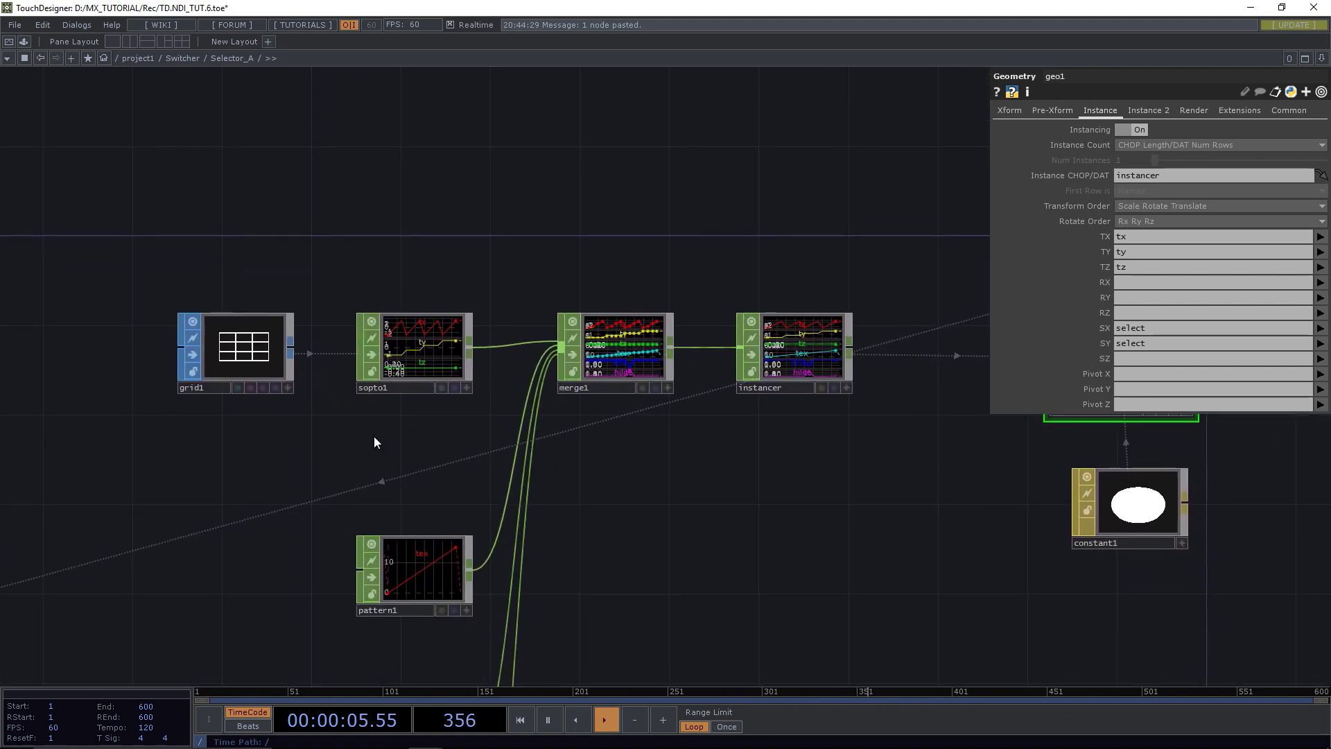
left_click_drag(609, 400, 601, 195)
left_click_drag(614, 458, 709, 266)
scroll(686, 359, "down", 3)
left_click_drag(751, 360, 926, 369)
middle_click_drag(527, 506, 652, 514)
left_click_drag(120, 351, 567, 563)
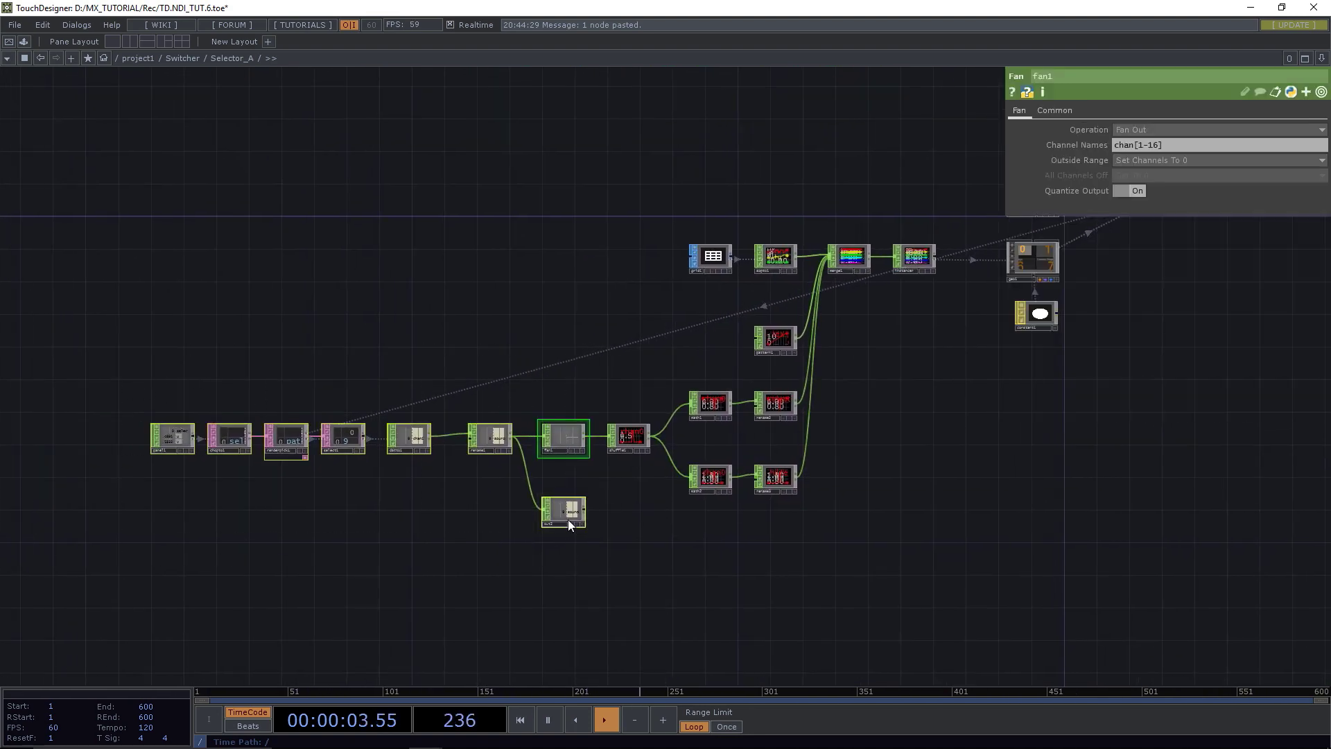
left_click_drag(568, 518, 397, 517)
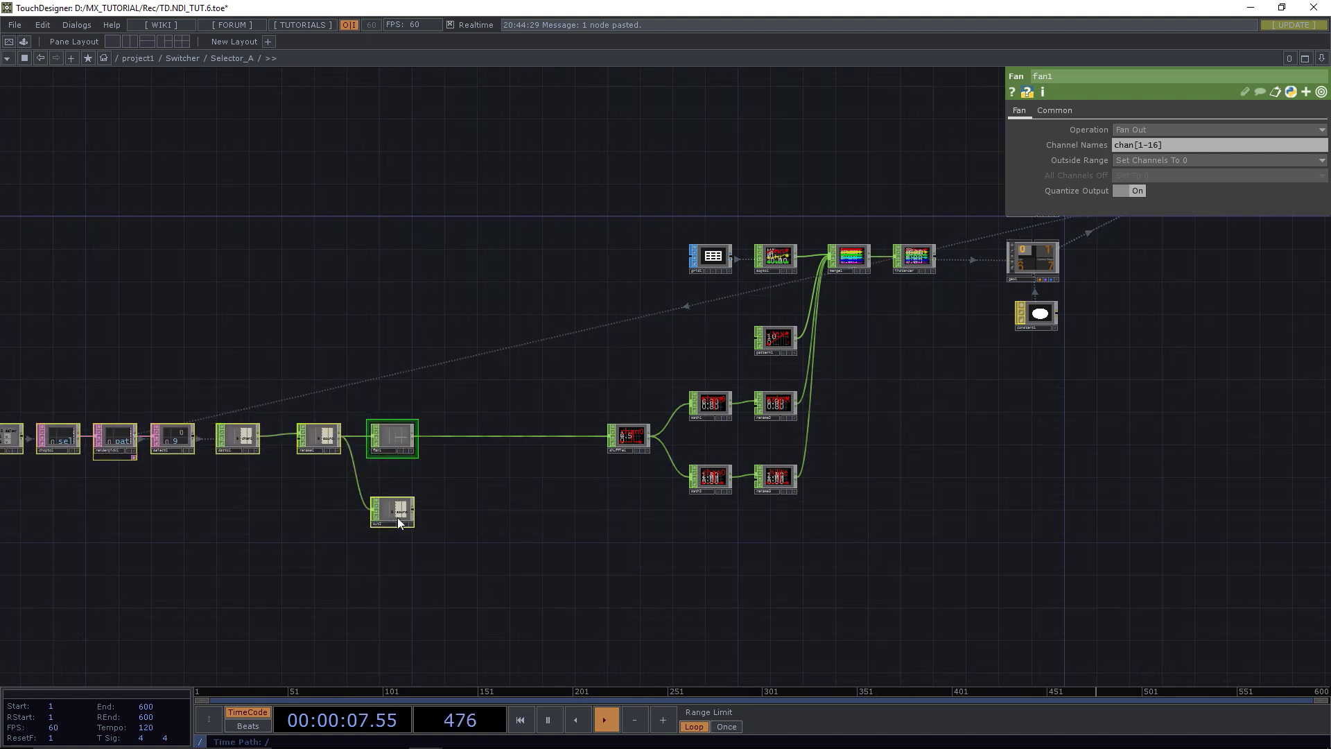
left_click_drag(621, 441, 439, 439)
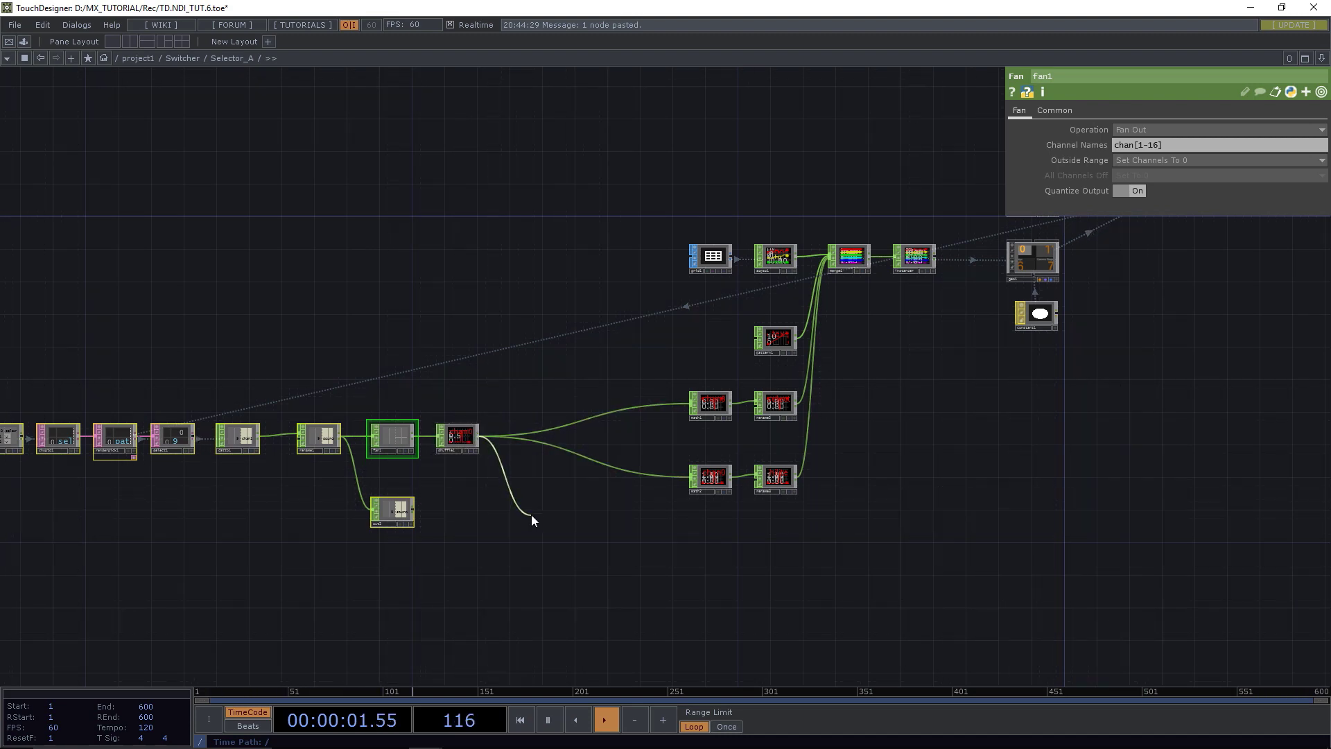
Branch a Filter CHOP off shuffle1, place it below the existing wires, and turn on Filter per Sample.
key("Tab")
type("filter")
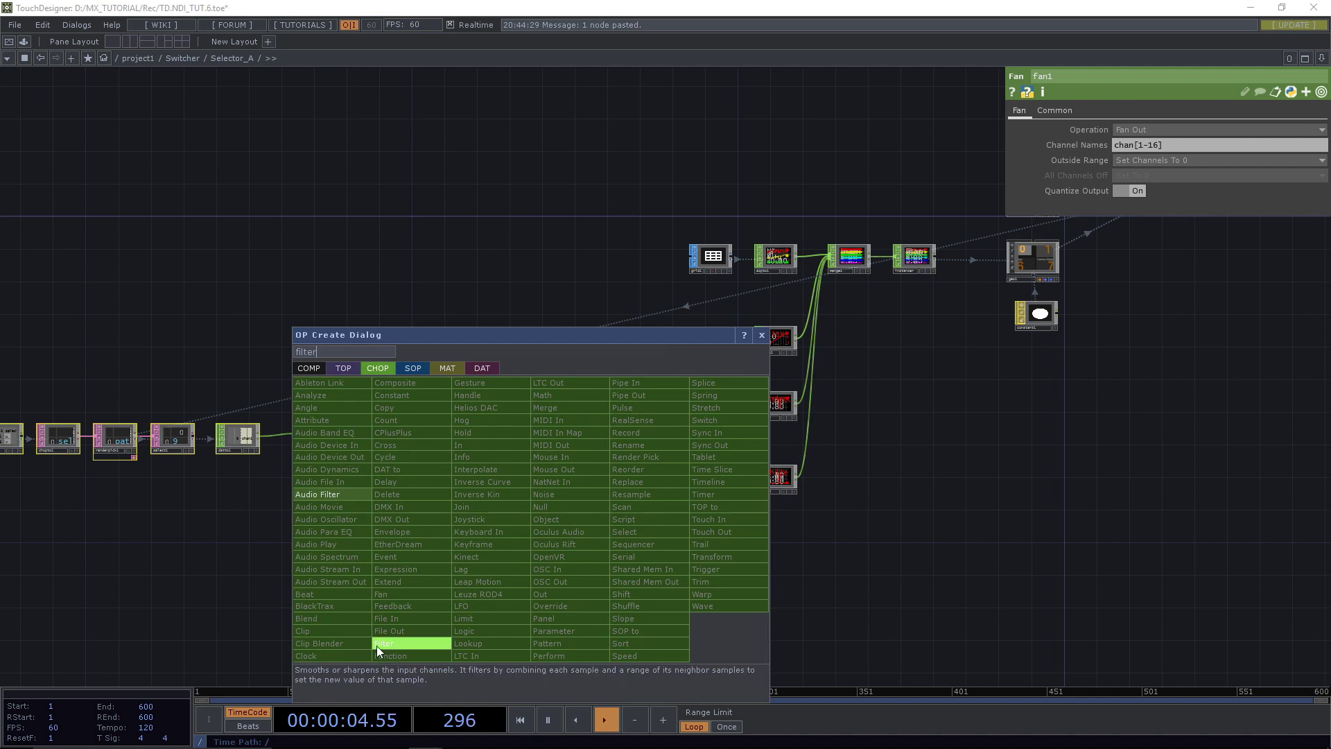
left_click(380, 644)
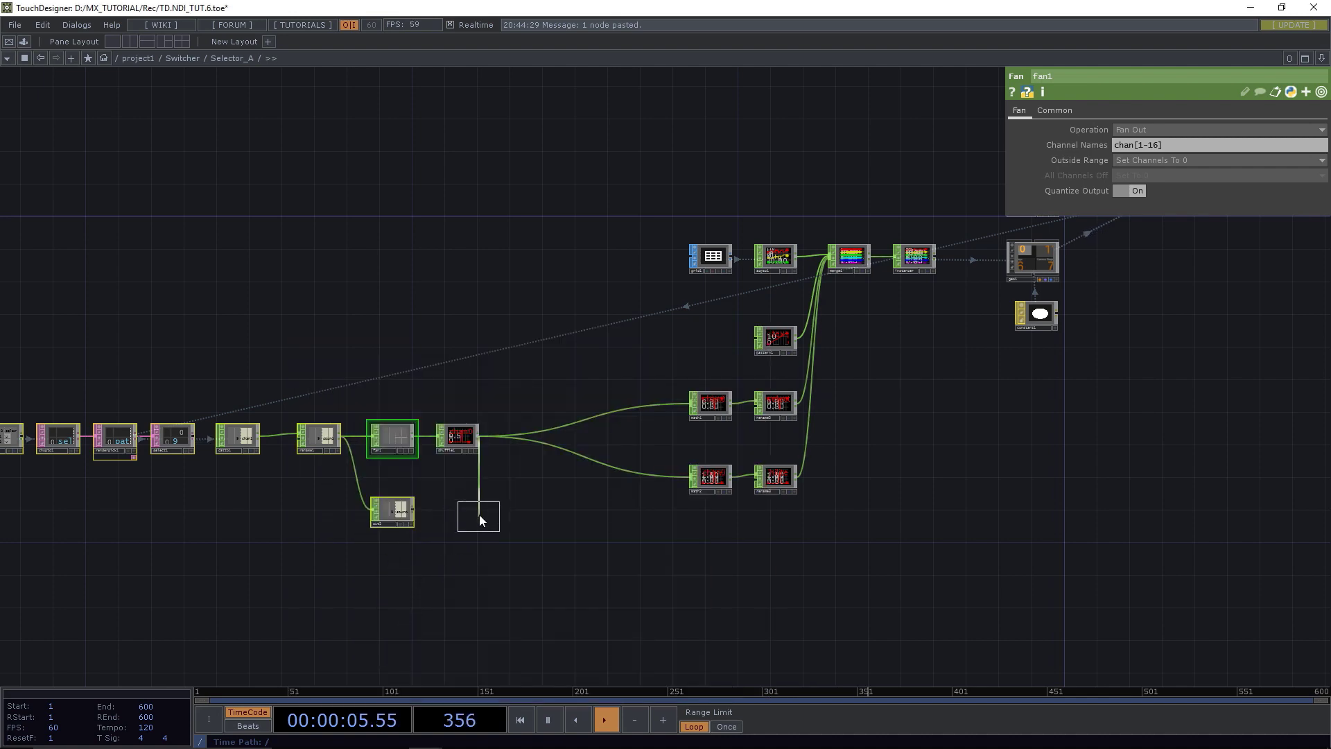
left_click(513, 485)
scroll(518, 497, "up", 5)
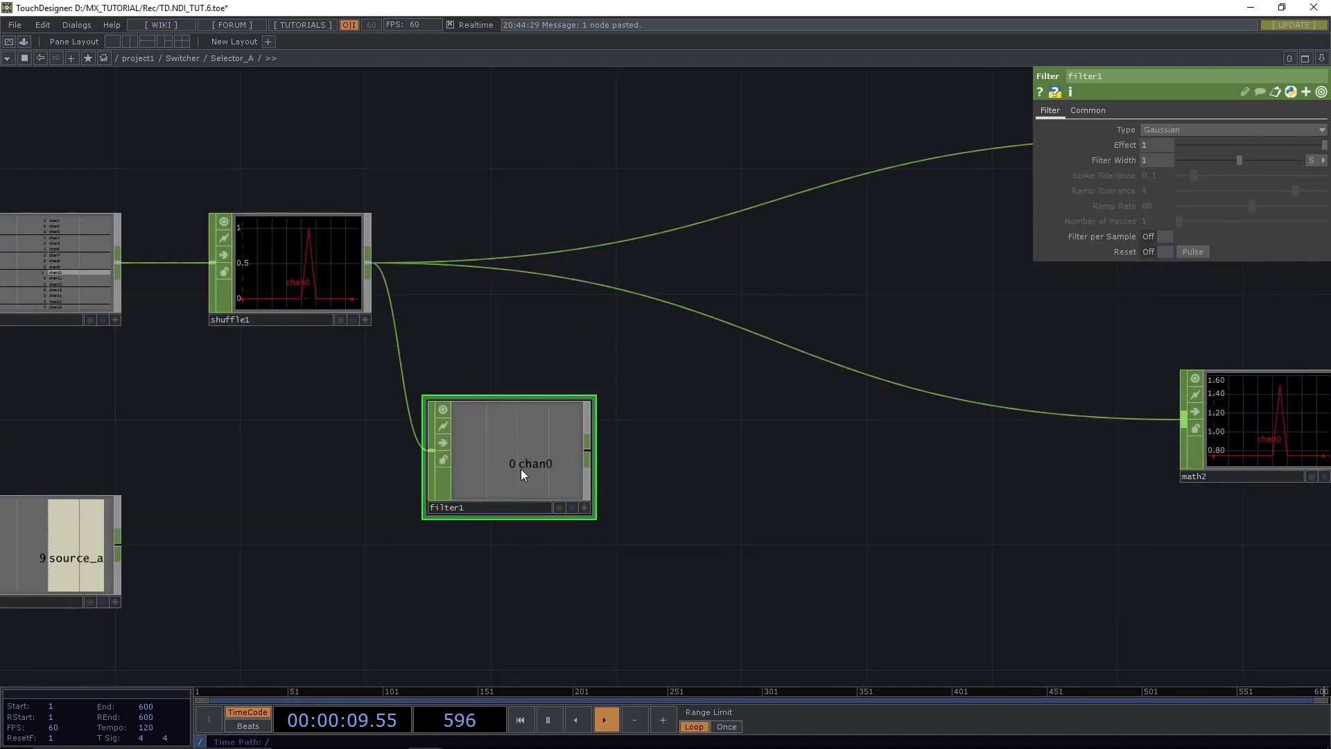
left_click(1154, 236)
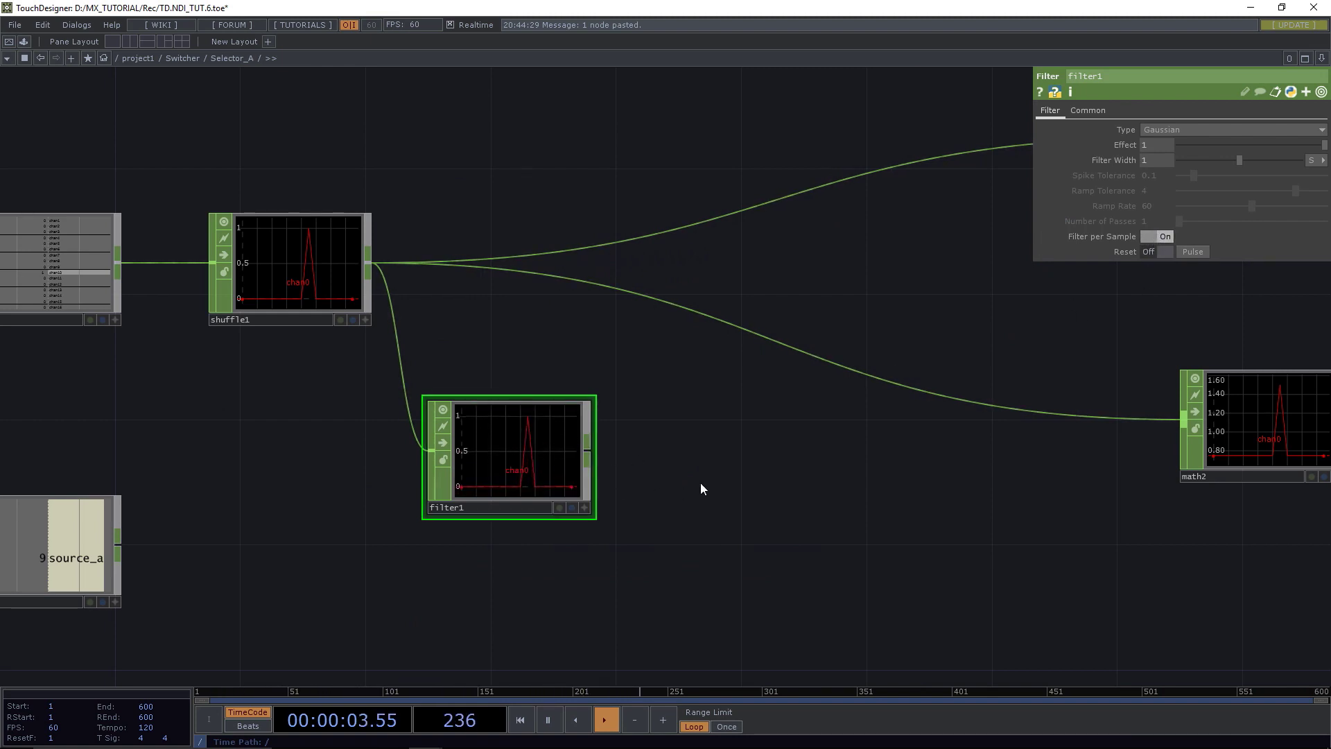
Add a Null CHOP to the output of filter1.
left_click_drag(701, 488, 603, 488)
left_click(506, 456)
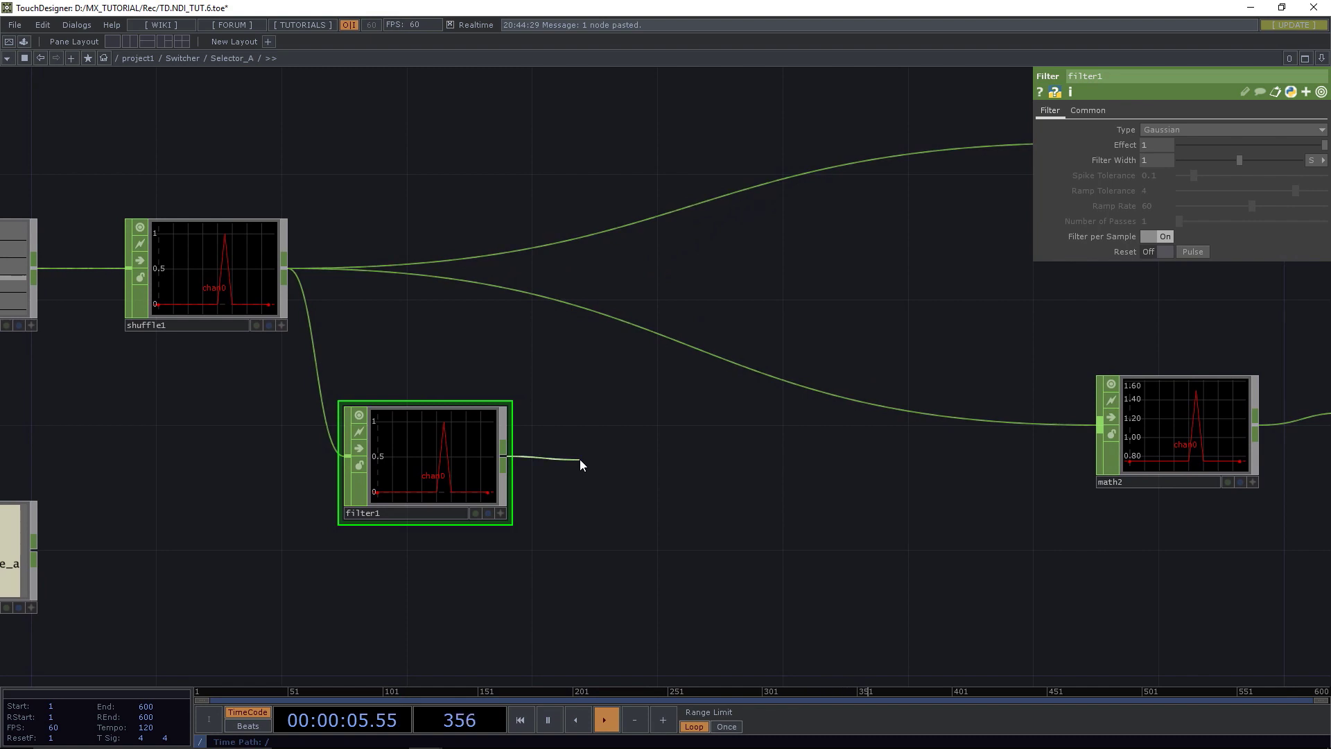
left_click(580, 459)
type("null")
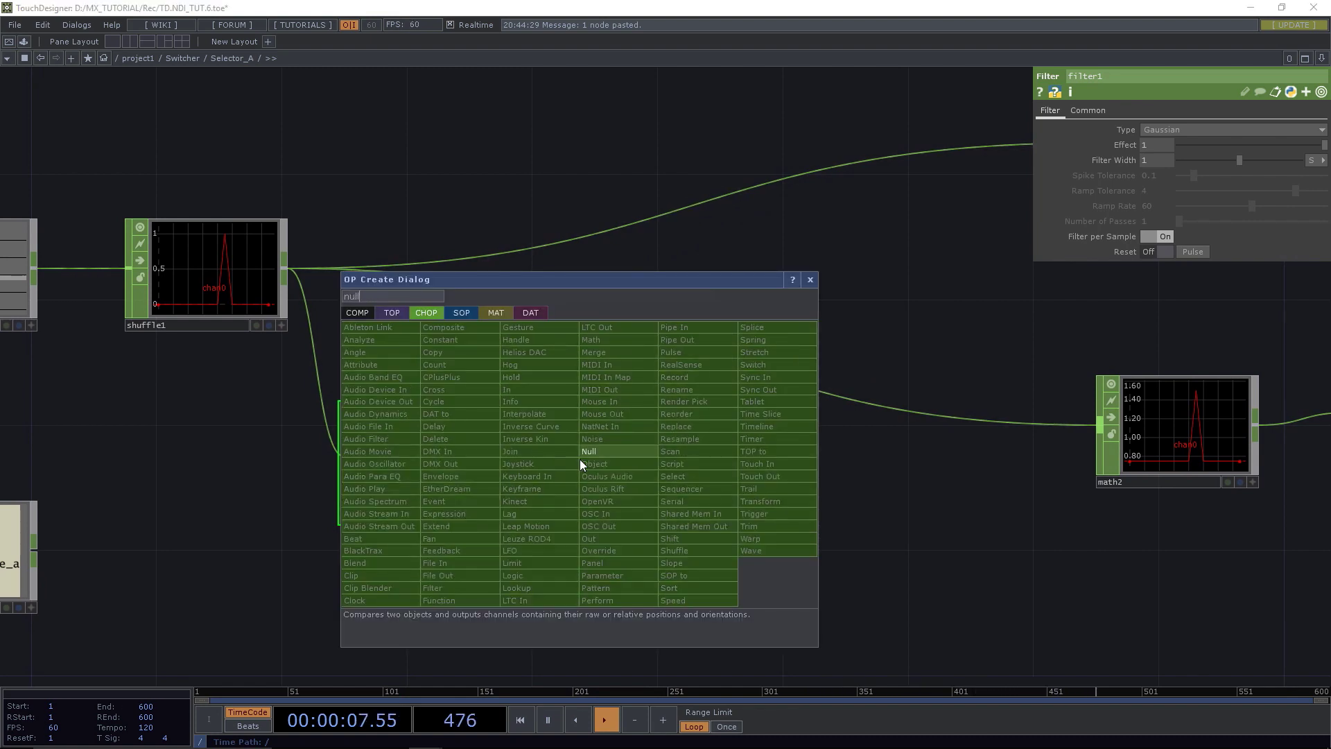
Add a Null CHOP after filter1 and set its cook type to Selective.
left_click(615, 451)
left_click(617, 452)
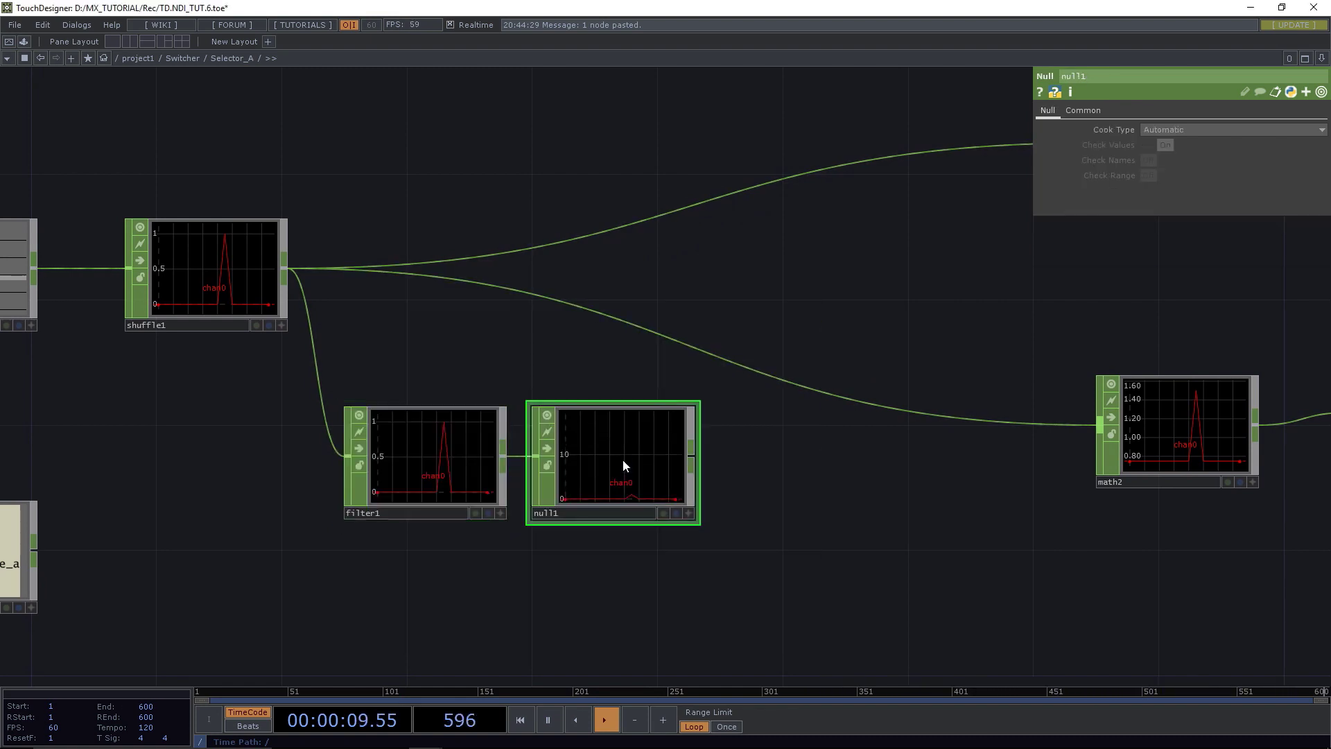
left_click(1171, 131)
left_click(1166, 171)
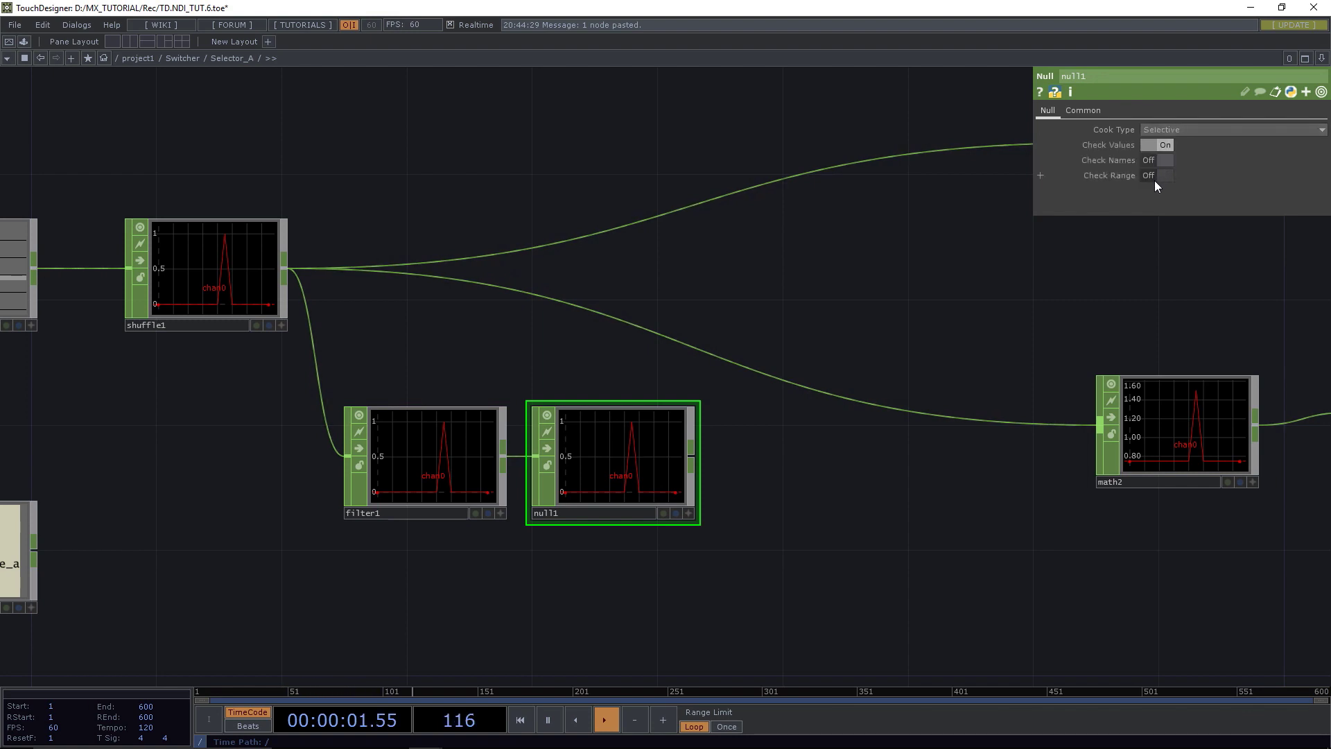
Feed math1 and math2 from null1 instead of shuffle1, and line filter1 and null1 up with shuffle1.
left_click_drag(816, 267, 756, 335)
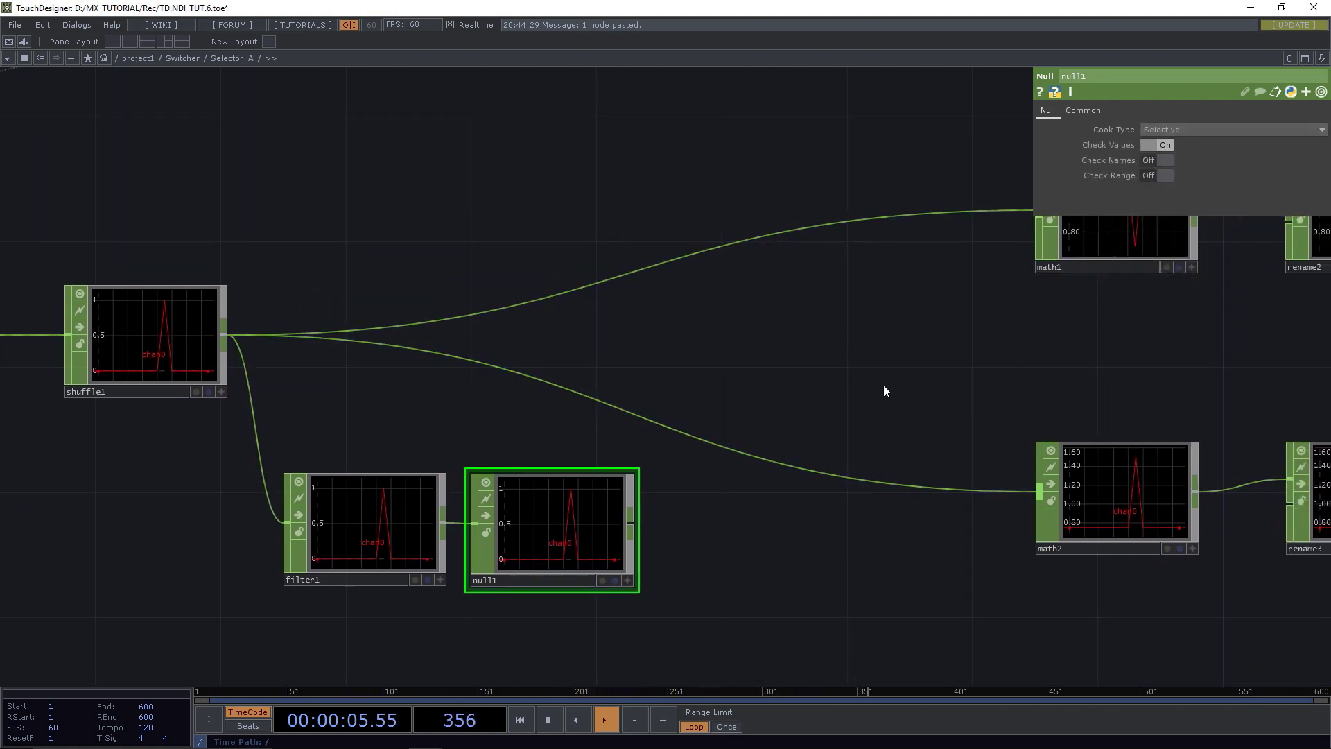
left_click_drag(884, 387, 859, 446)
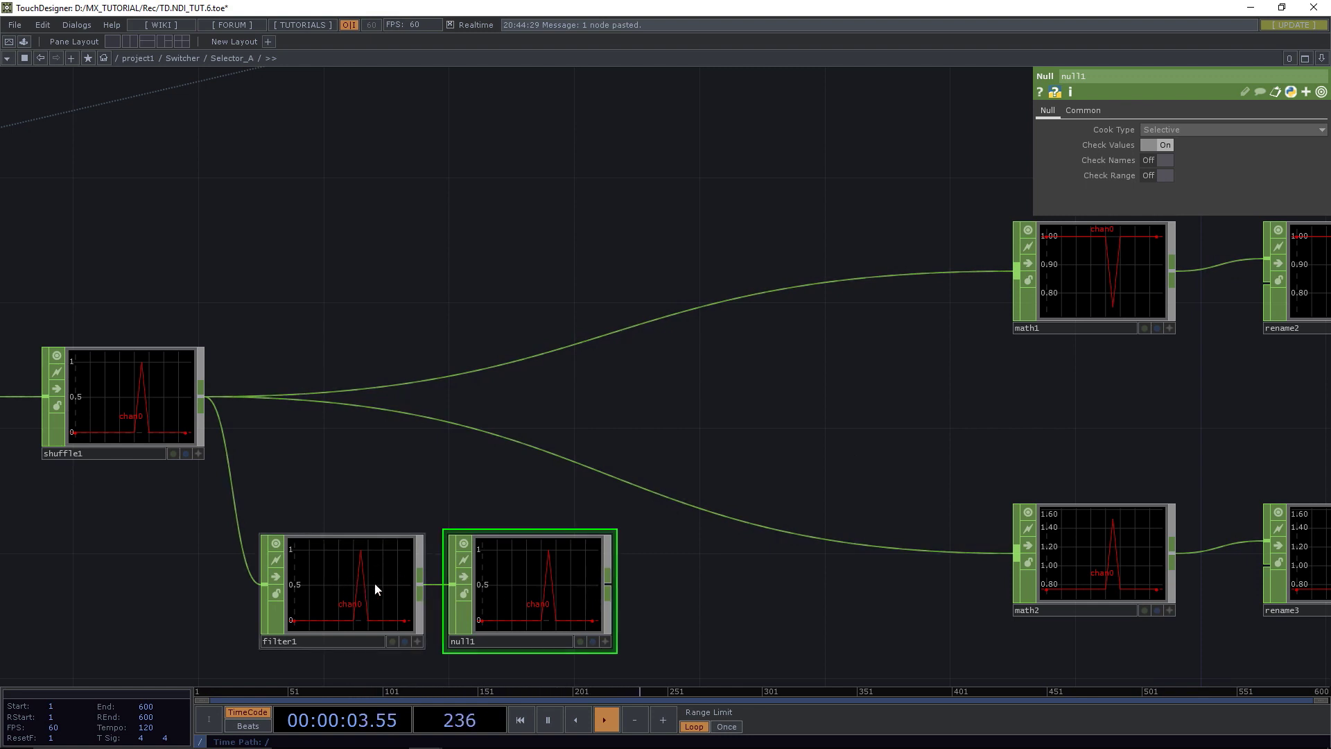
left_click_drag(608, 584, 688, 310)
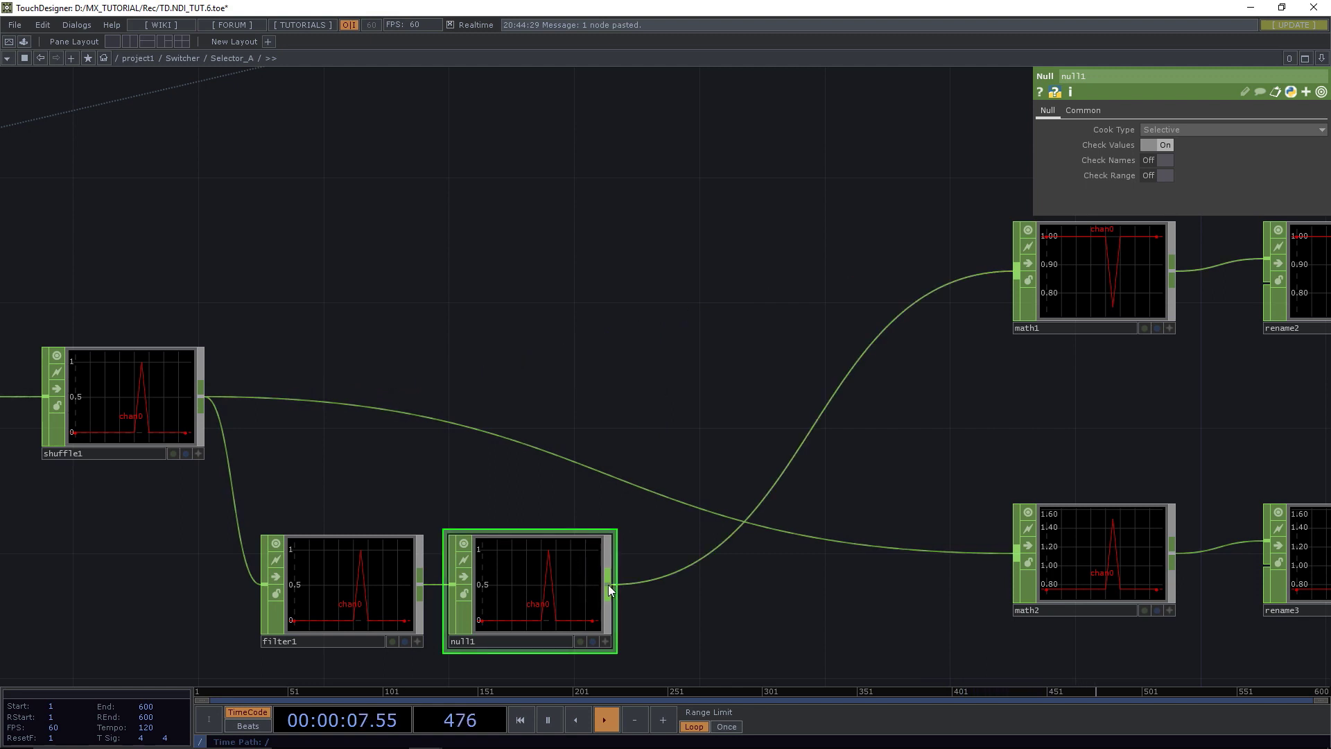
left_click_drag(609, 585, 837, 544)
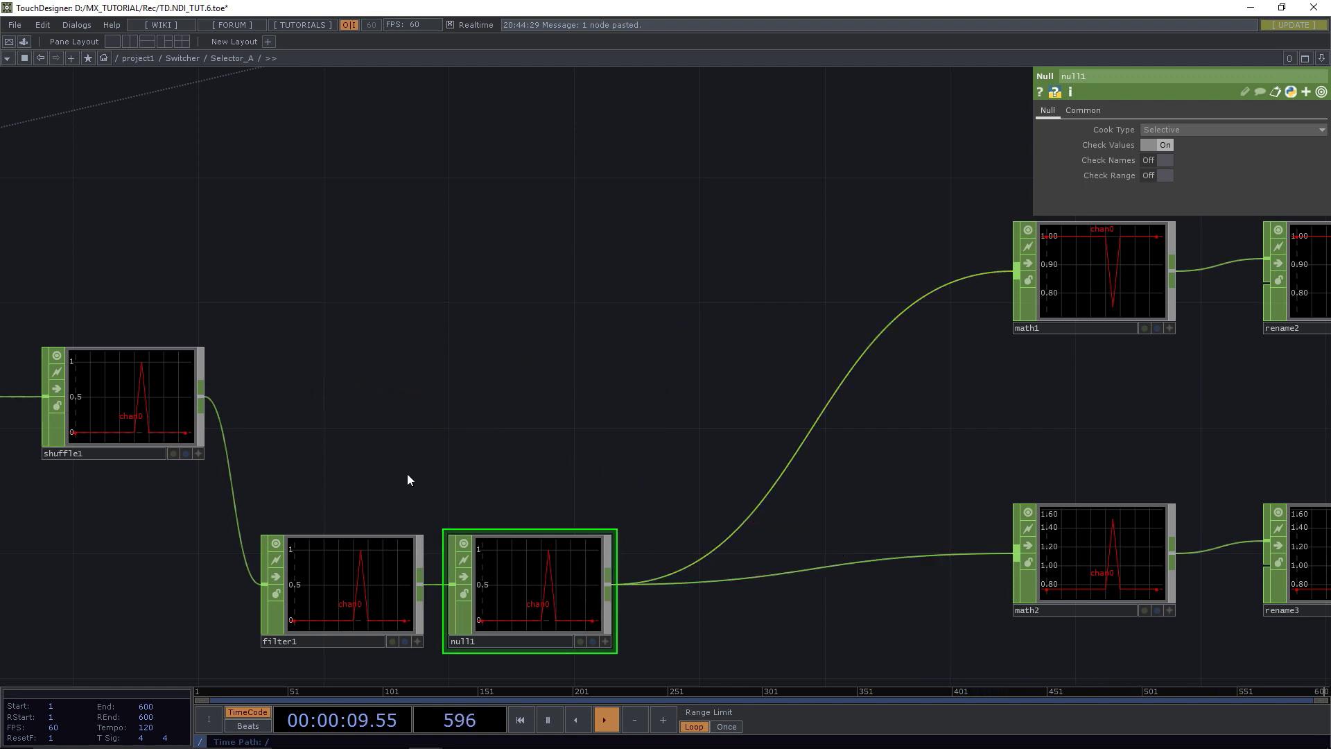
left_click_drag(521, 589, 521, 588)
left_click_drag(521, 589, 531, 398)
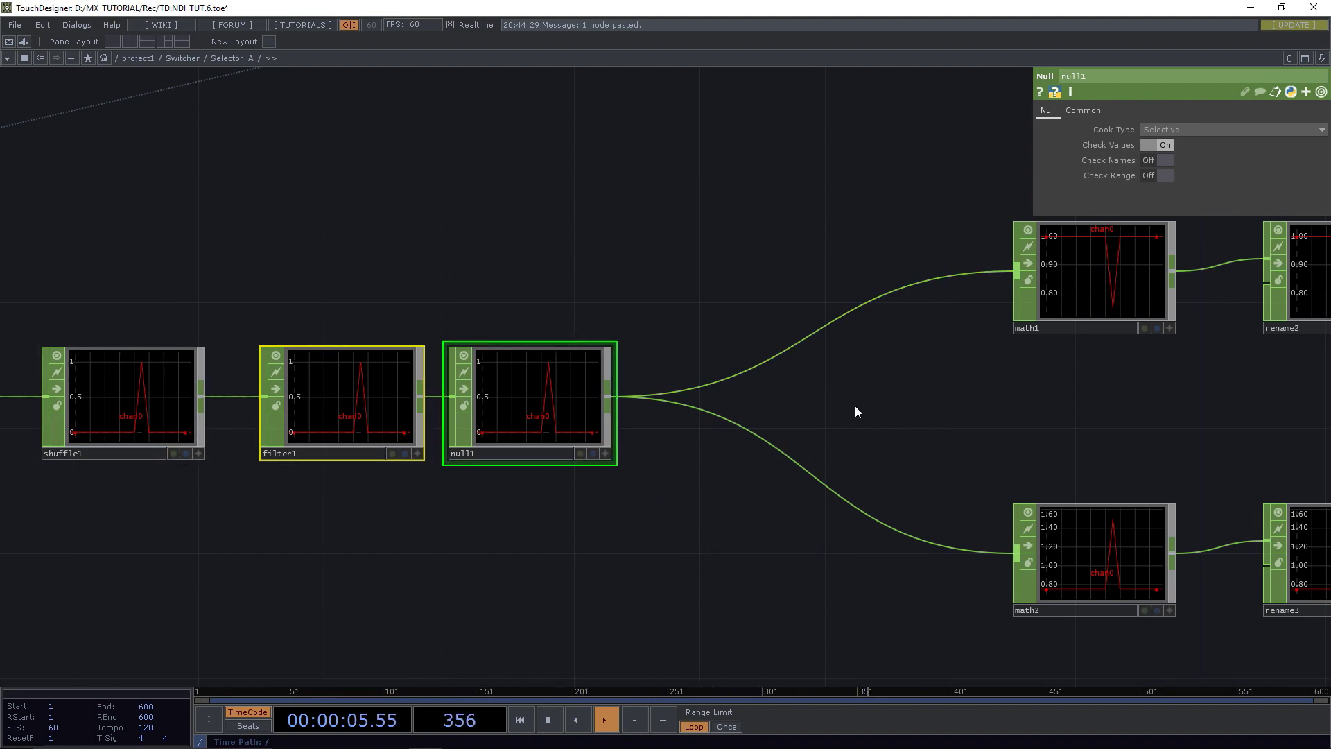
Return to the Switcher network and test the tile highlighting in Selector_A's interactive viewer.
scroll(648, 409, "down", 5)
left_click_drag(980, 396, 899, 491)
key("u")
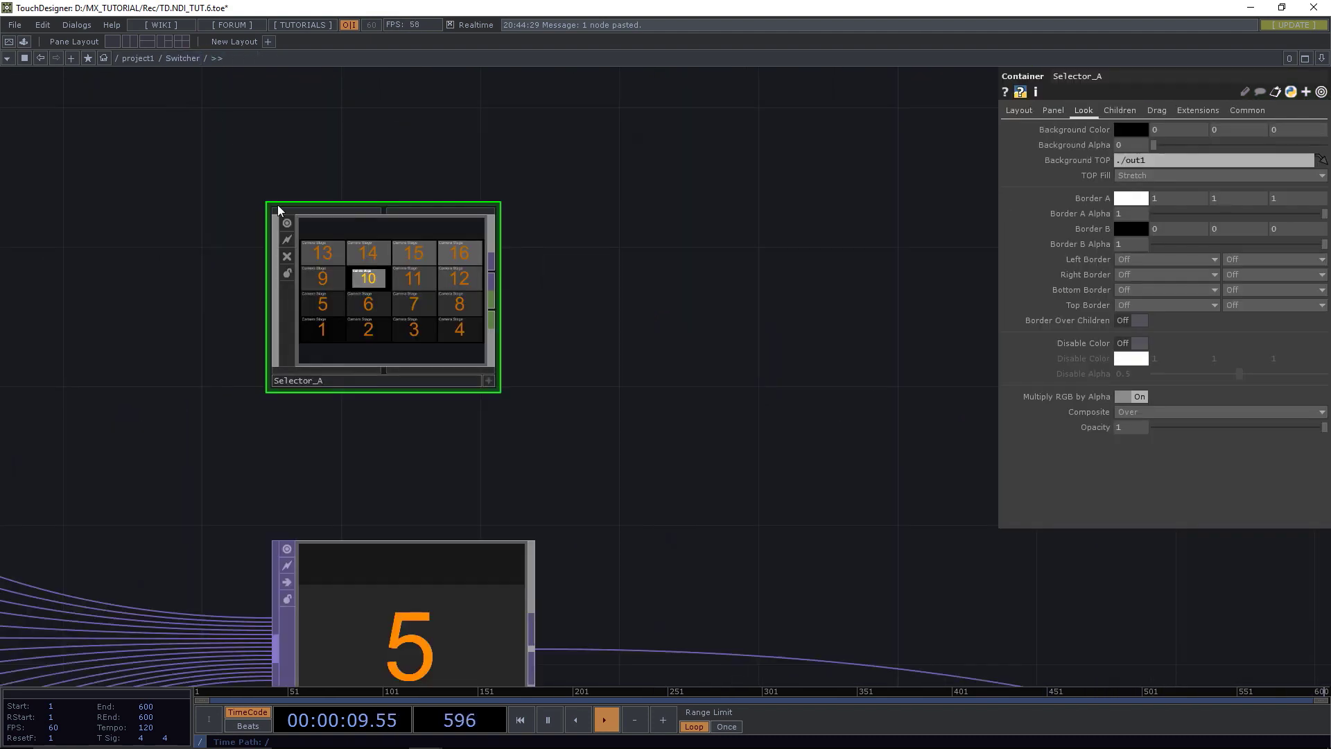
left_click(489, 382)
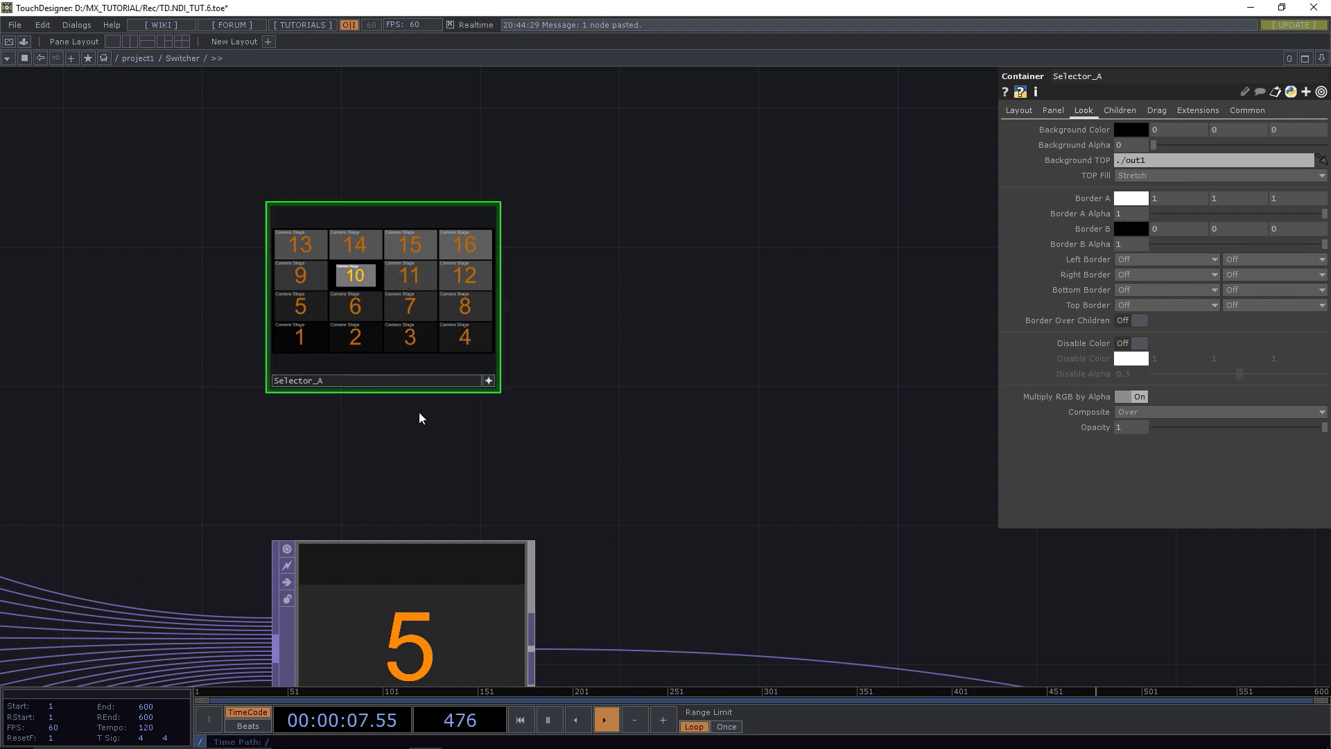
left_click(489, 381)
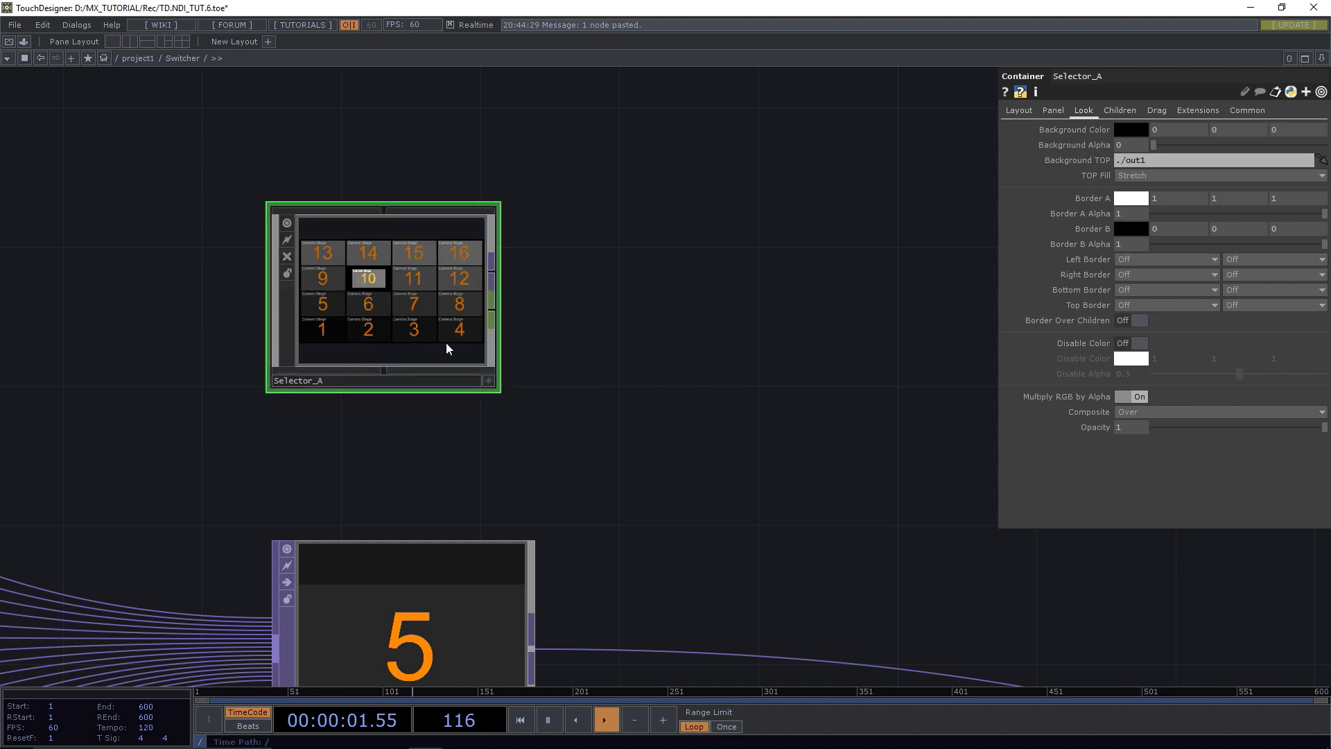
Turn on Check Names for null1 inside Selector_A, and try the tile selection again from the Switcher network.
key("i")
left_click_drag(369, 410, 451, 431)
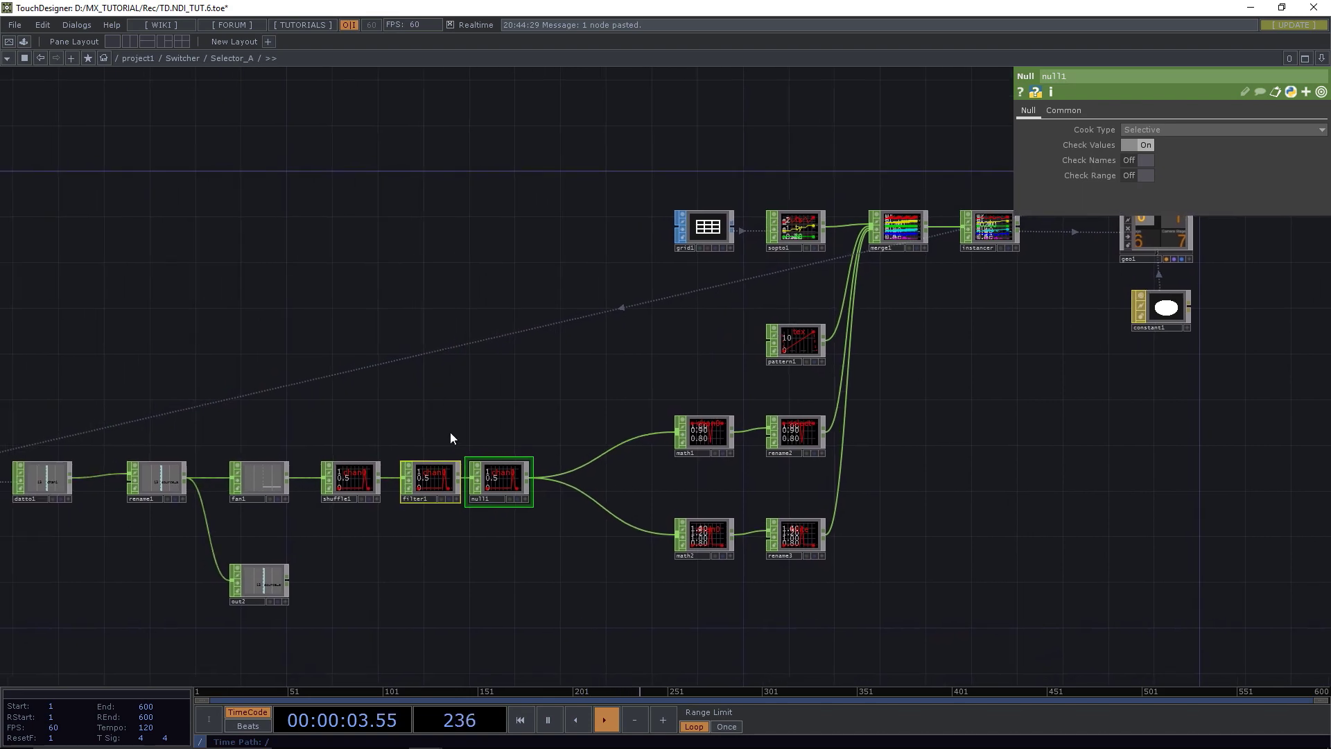
scroll(500, 488, "up", 5)
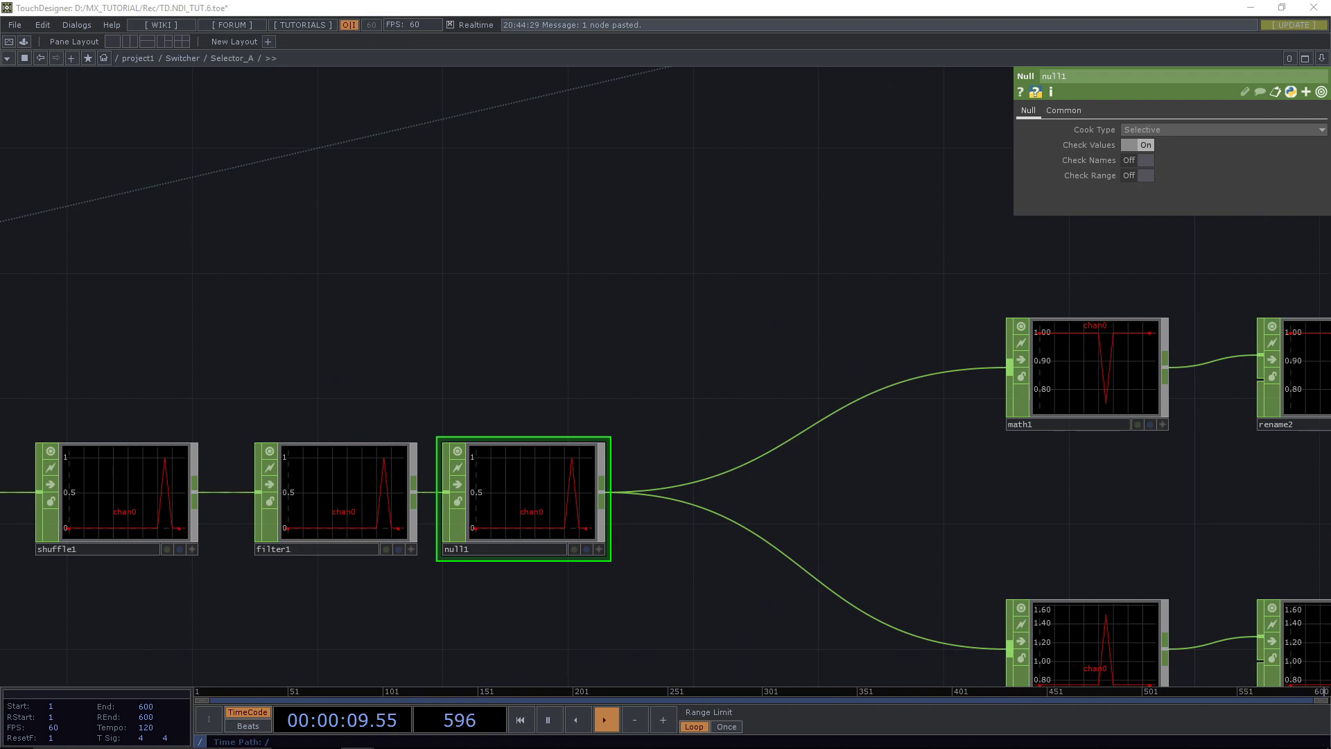
left_click(1143, 161)
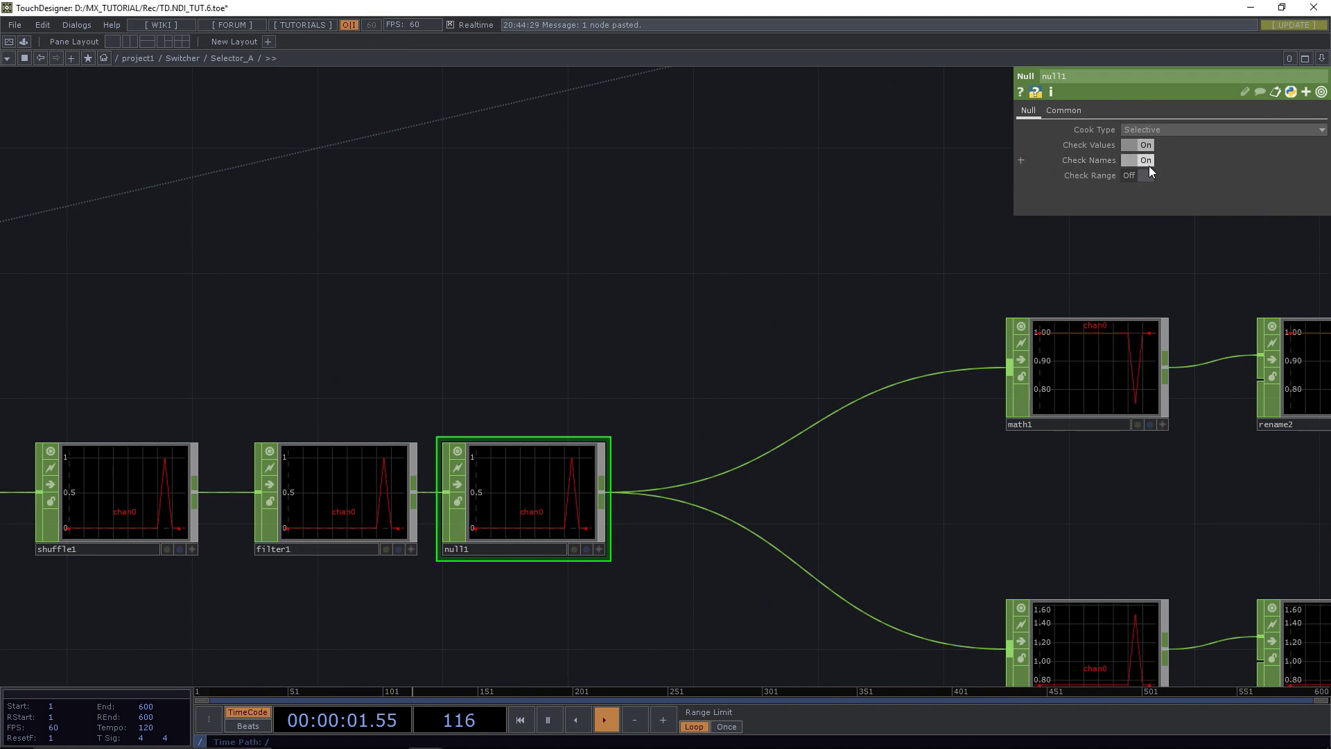
left_click(185, 58)
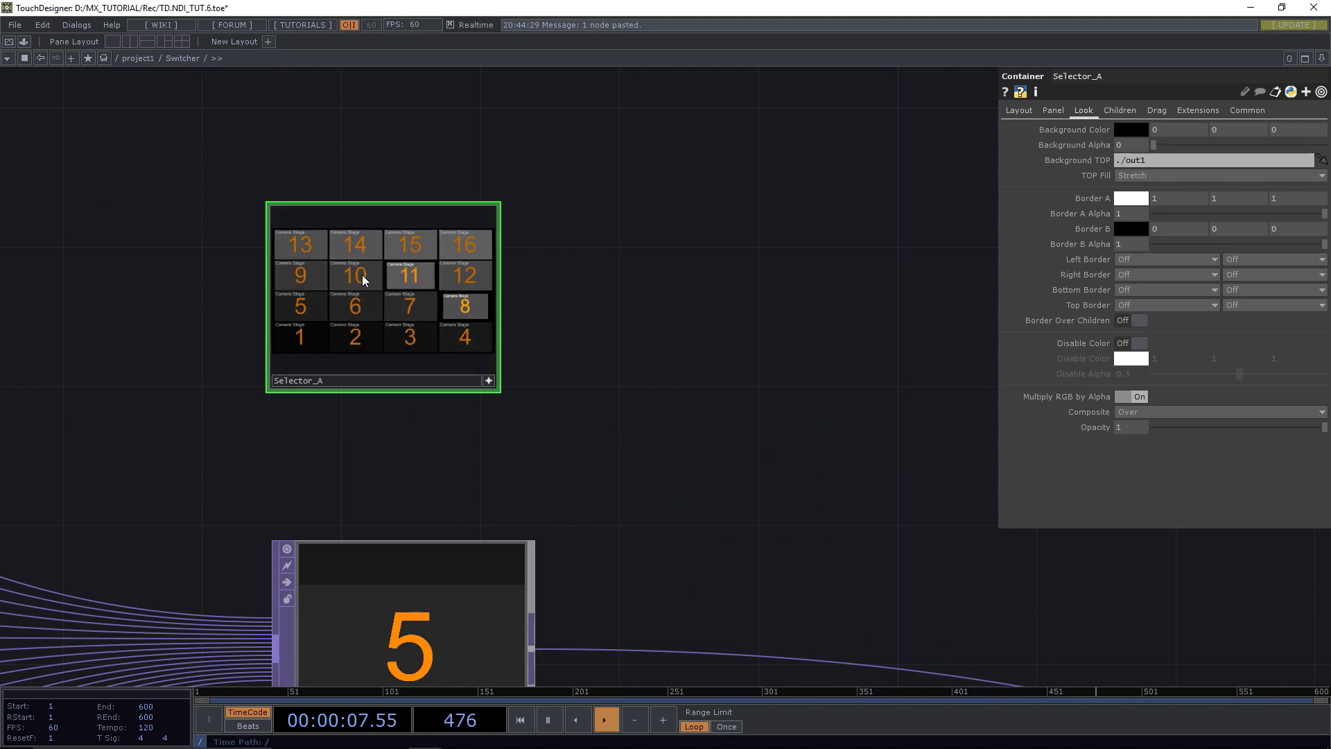
left_click(486, 382)
Reduce the filter width of filter1 inside Selector_A to 0.79.
double_click(422, 302)
left_click_drag(542, 284, 804, 192)
left_click(601, 390)
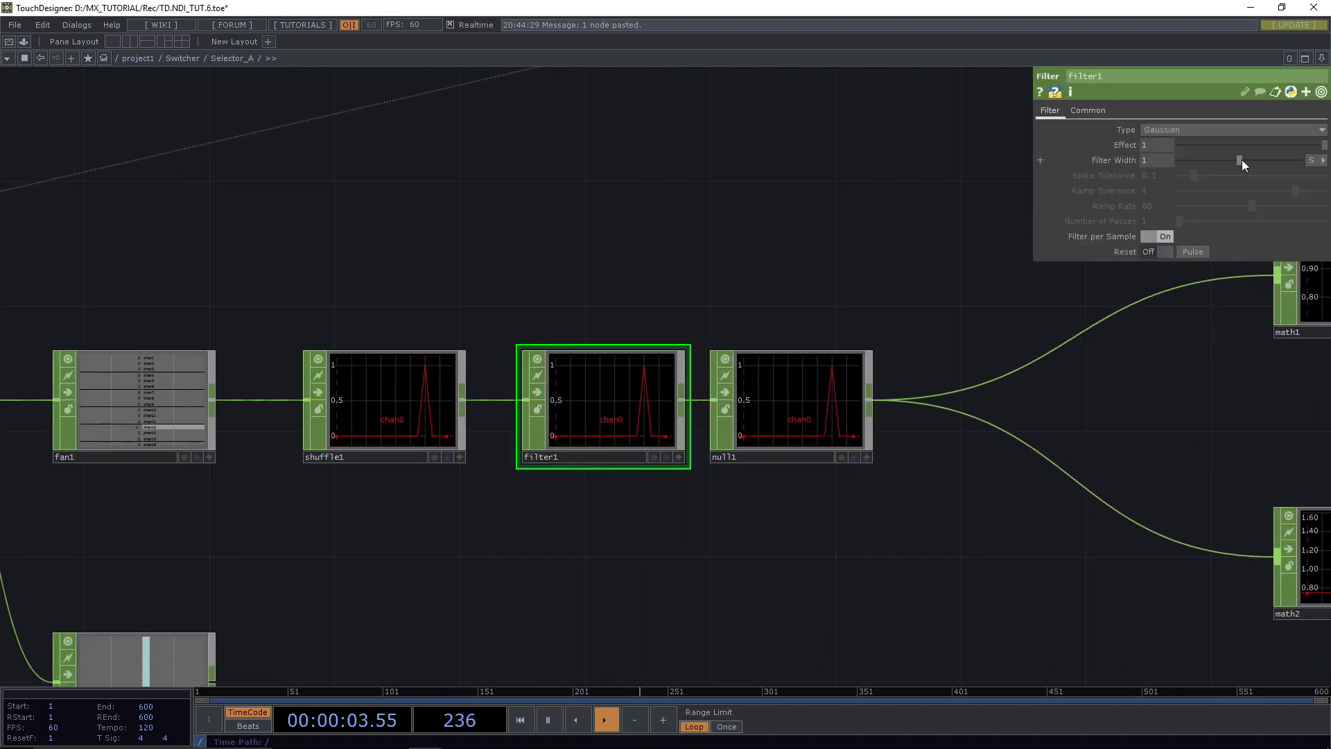
left_click_drag(1242, 159, 1233, 159)
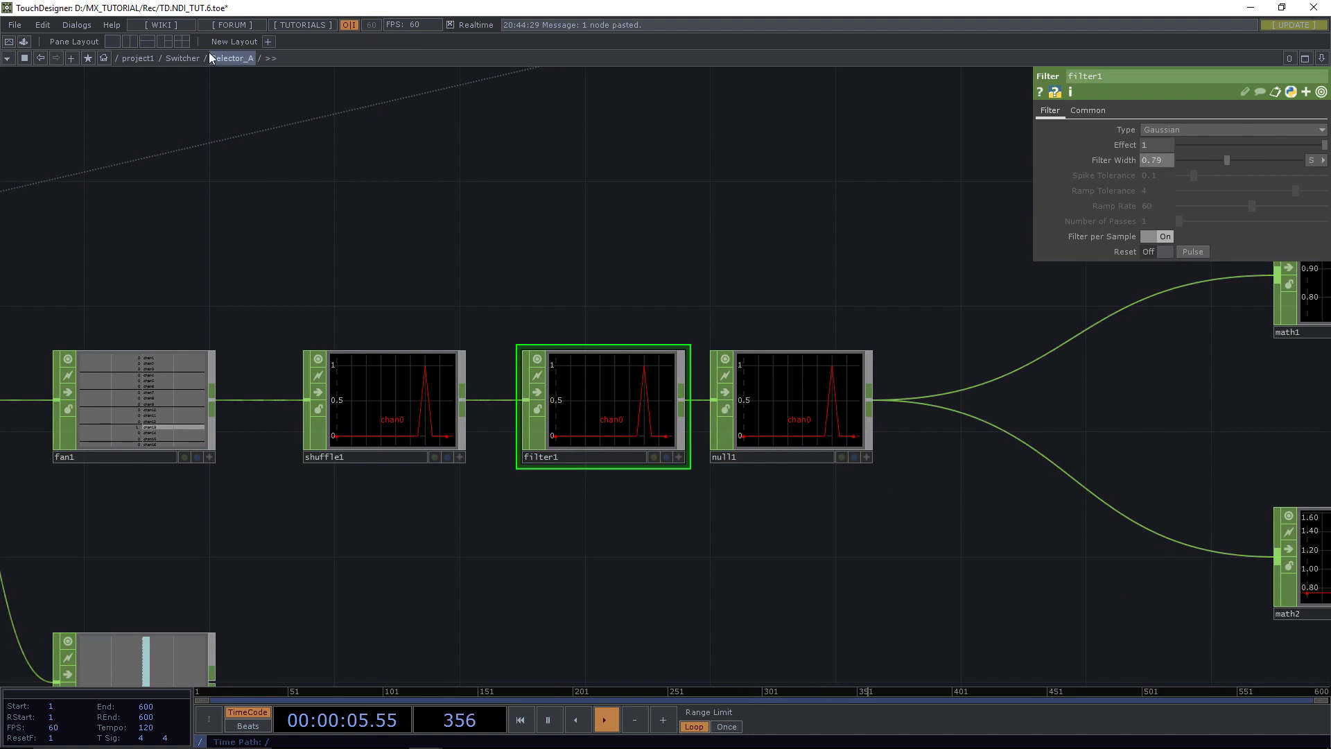
Check the tile transitions in Selector_A's viewer from the Switcher network, finishing on tile 13.
left_click(183, 58)
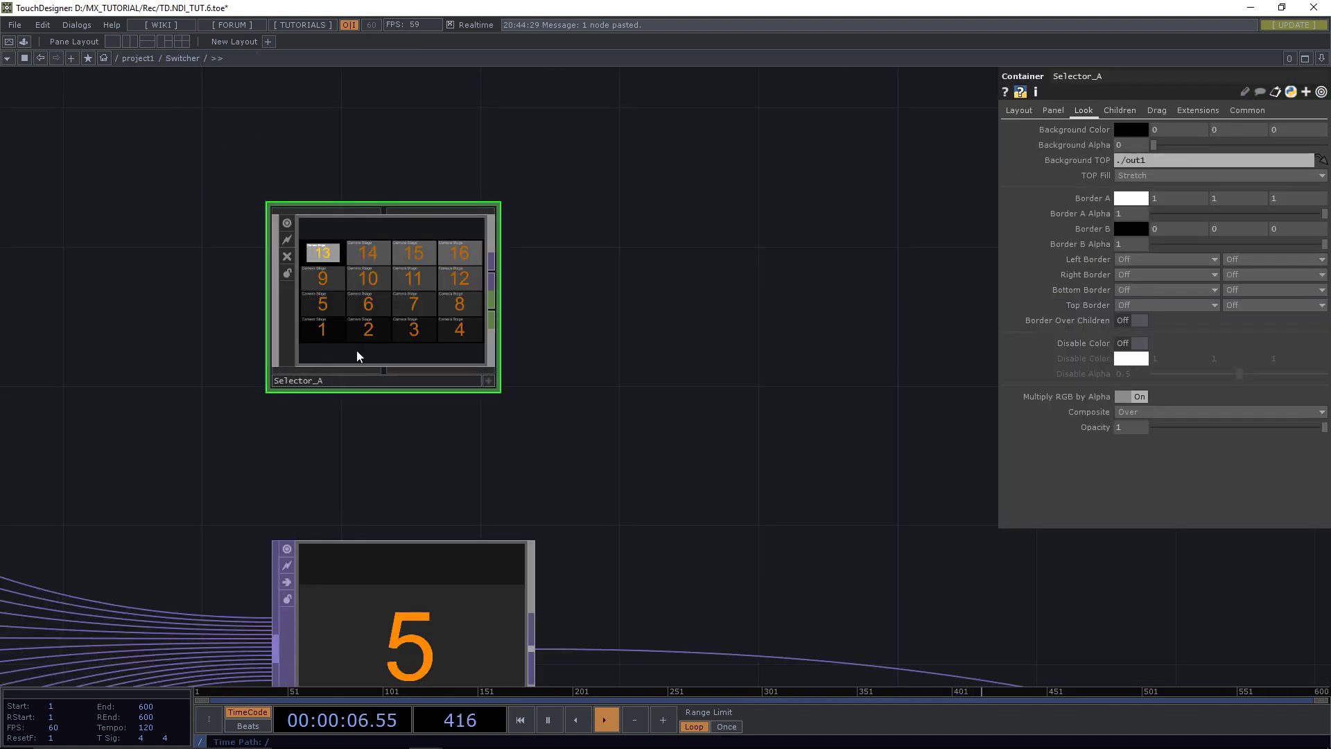
left_click(488, 381)
left_click(444, 313)
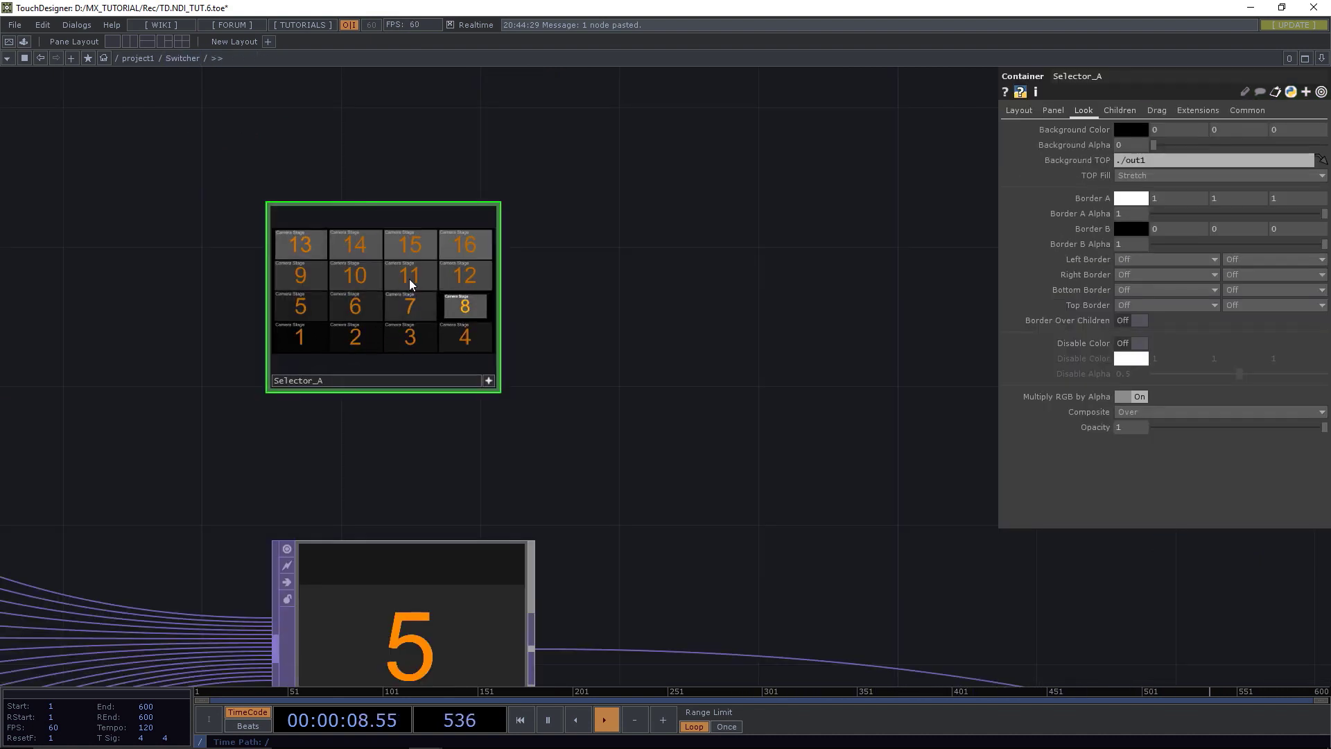
left_click(300, 244)
left_click(488, 381)
Connect a Null TOP to the image output of Selector_A.
left_click_drag(677, 357, 538, 374)
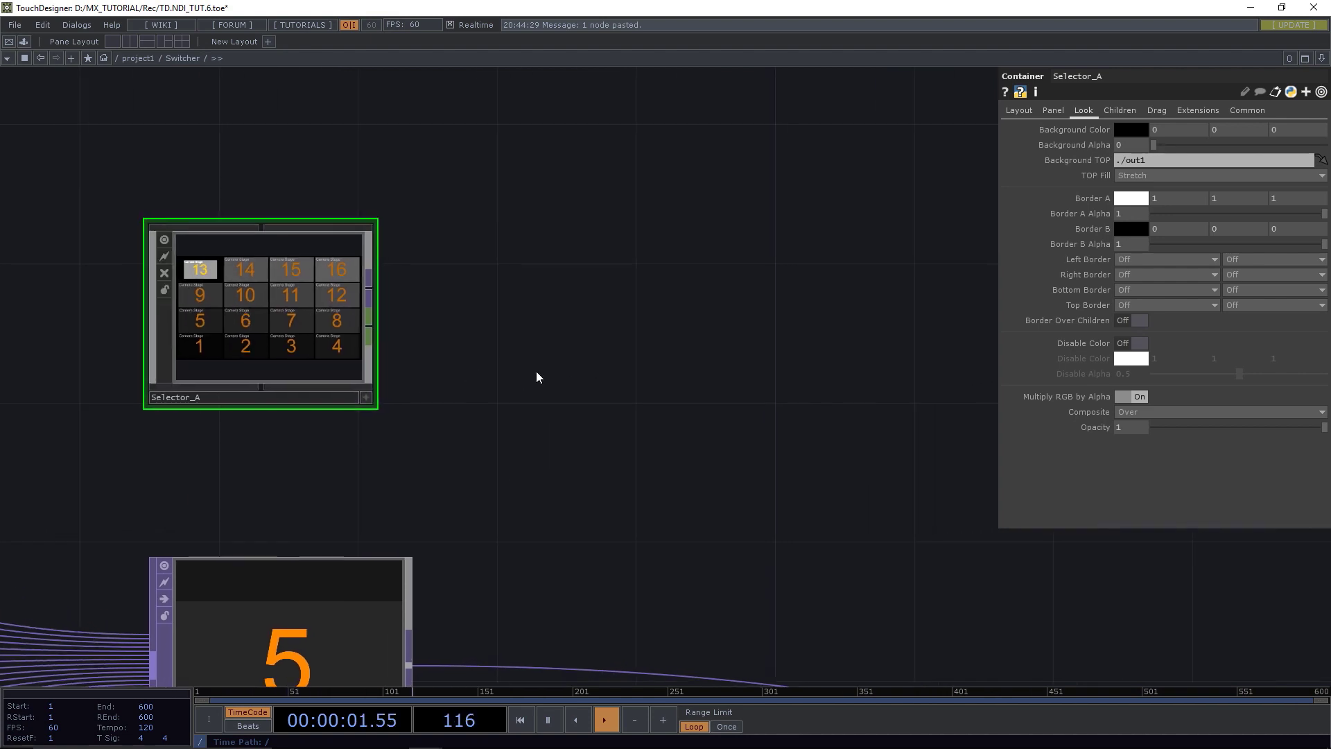
left_click(353, 293)
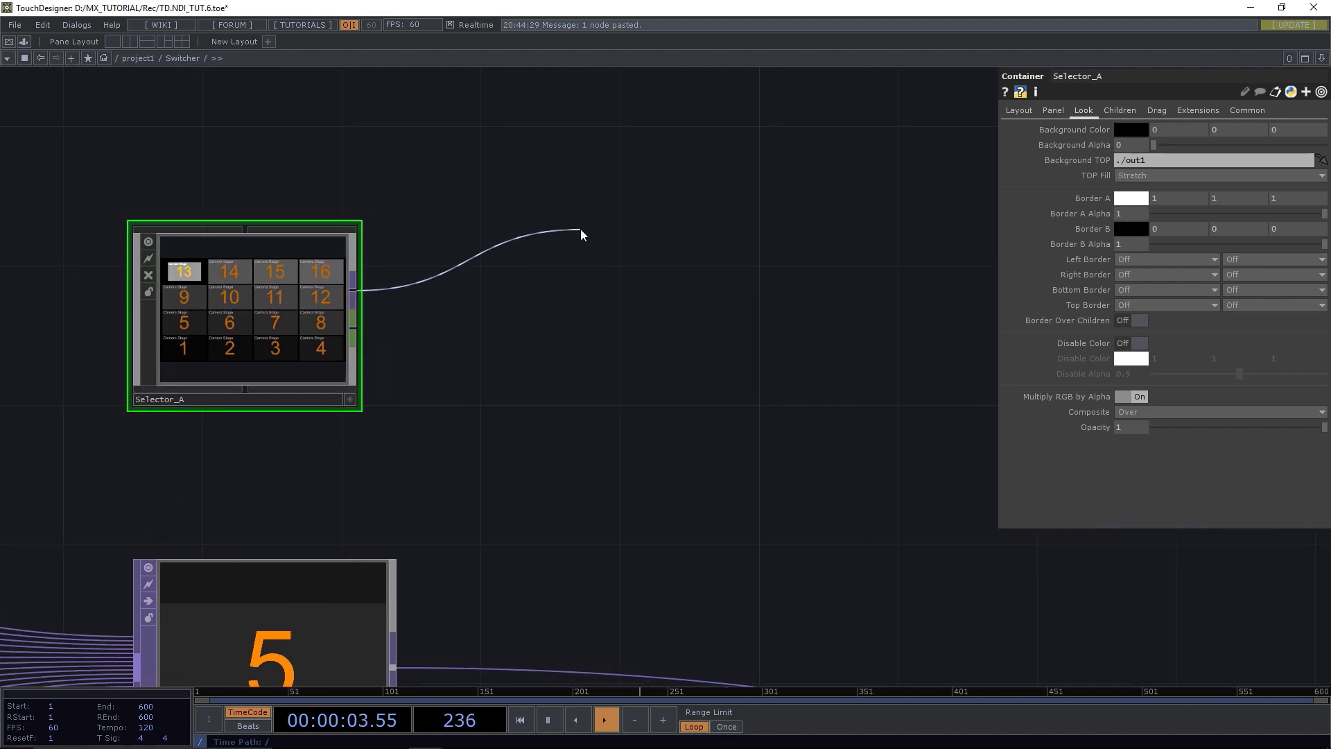
left_click(581, 229)
type("null")
key("Return")
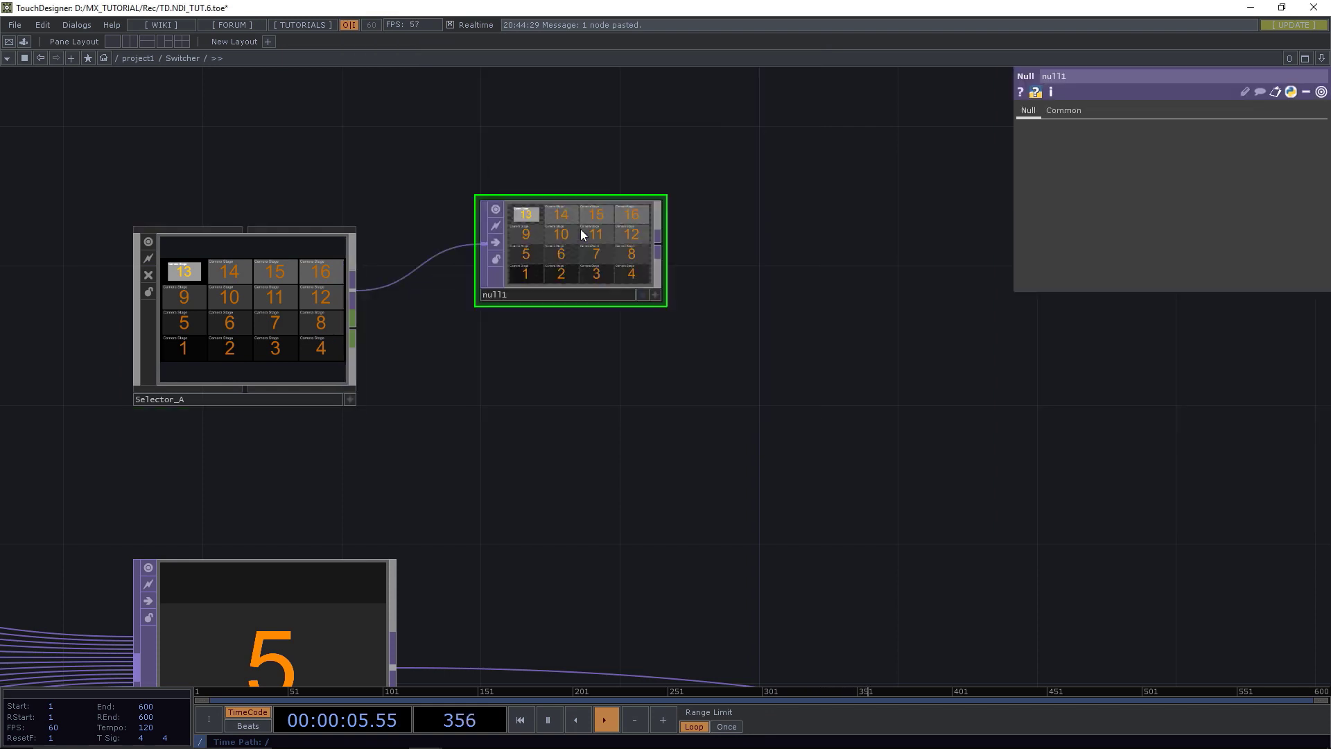
Connect a Null CHOP to the channel output of Selector_A.
left_click(354, 332)
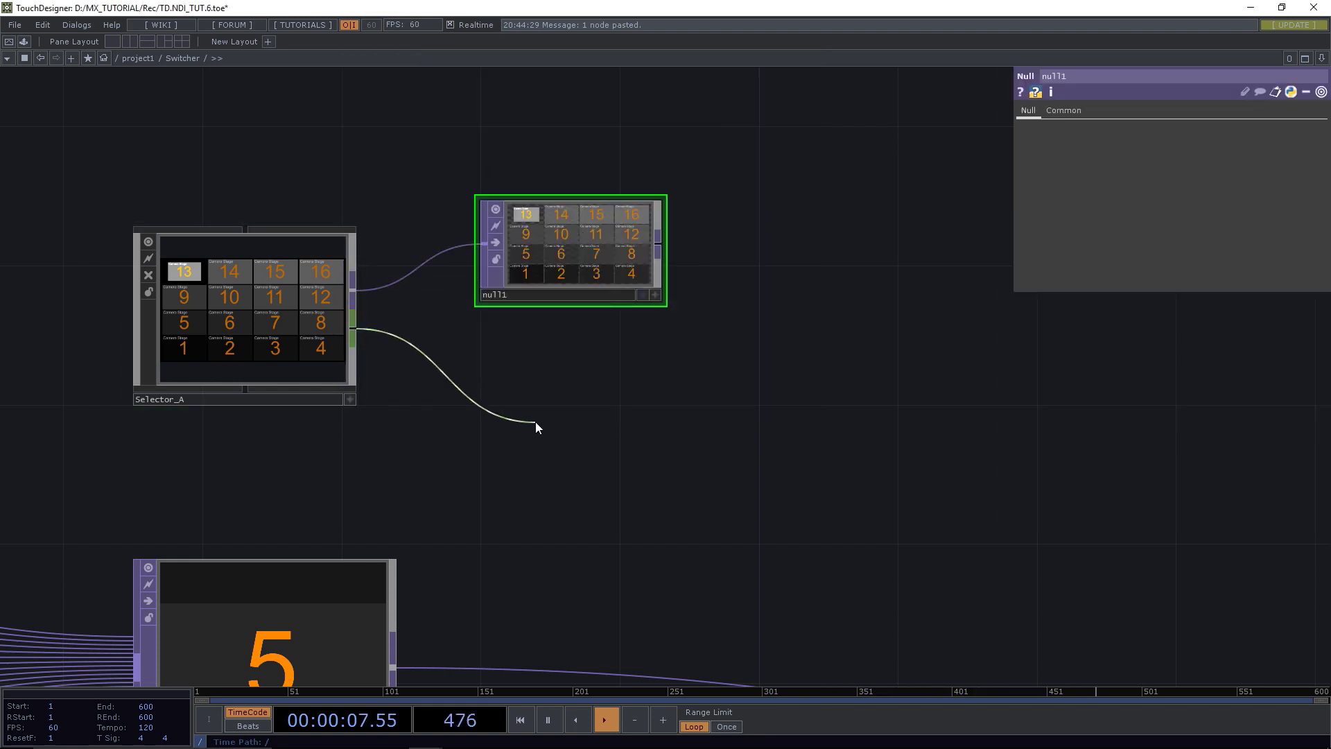
left_click(535, 422)
type("nul")
key("Return")
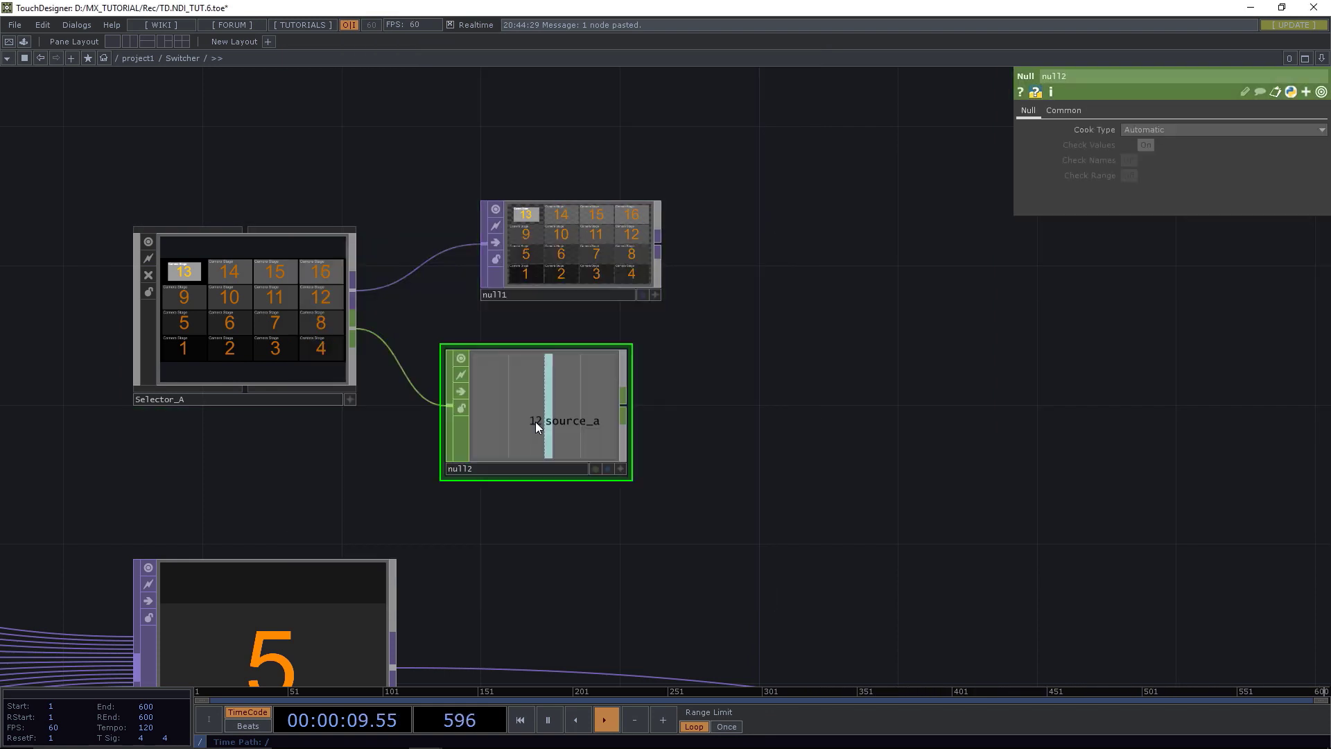
Test both Selector_A outputs by selecting various tiles in its interactive viewer, finishing on tile 1.
left_click(219, 306)
left_click(350, 399)
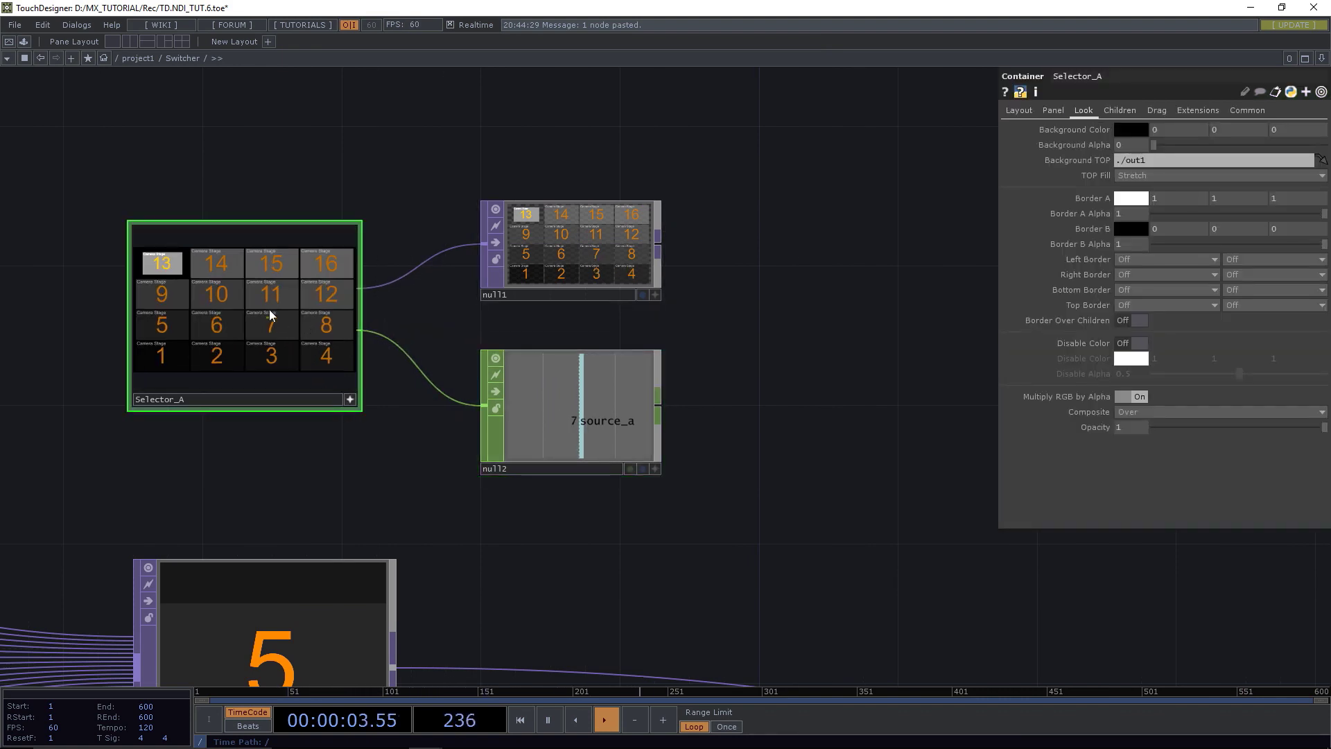
left_click(272, 294)
left_click(230, 269)
left_click(208, 292)
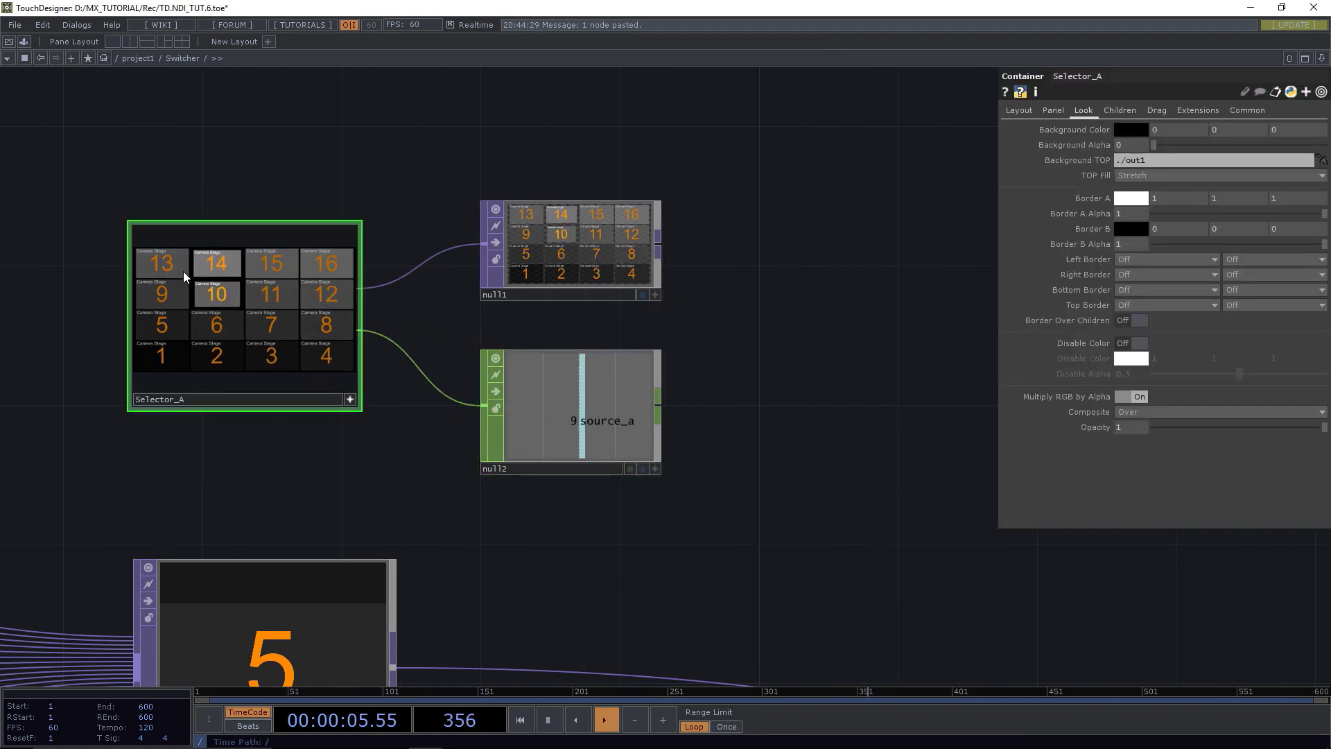
left_click(177, 271)
left_click(162, 296)
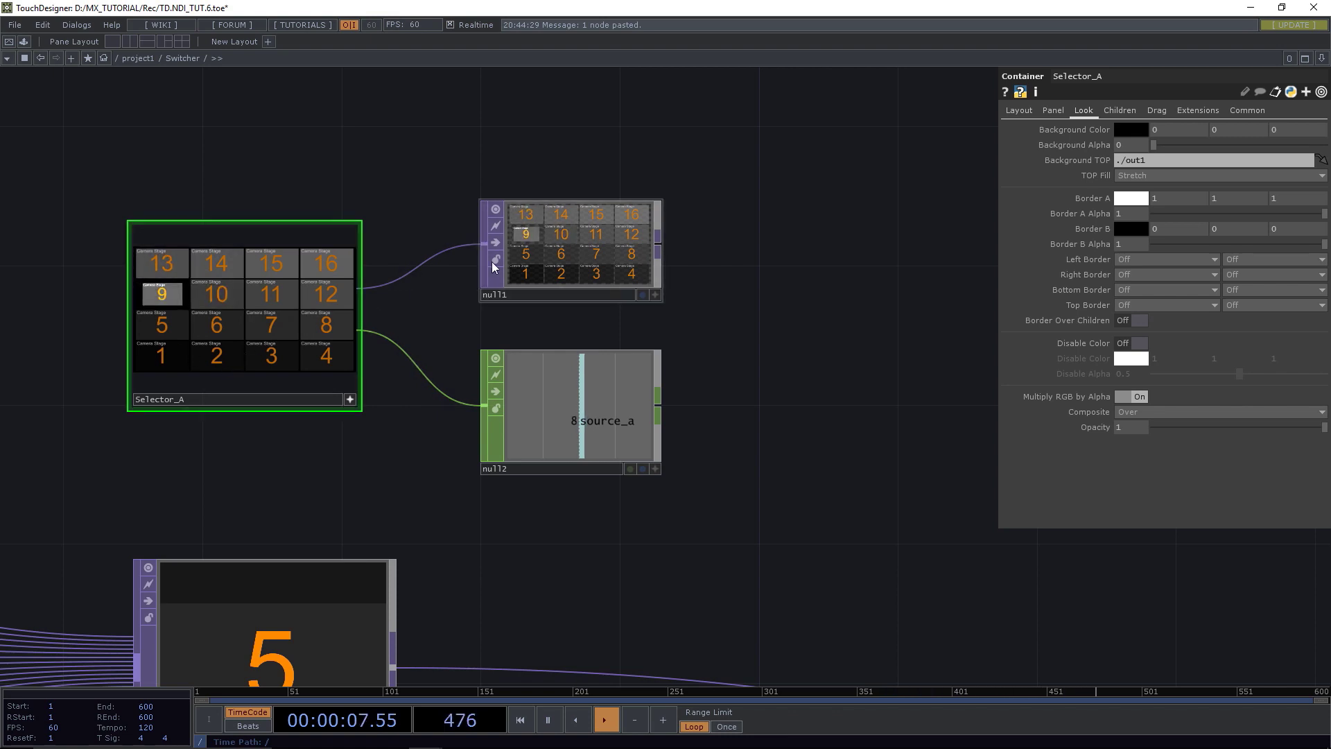
left_click(276, 343)
left_click(275, 294)
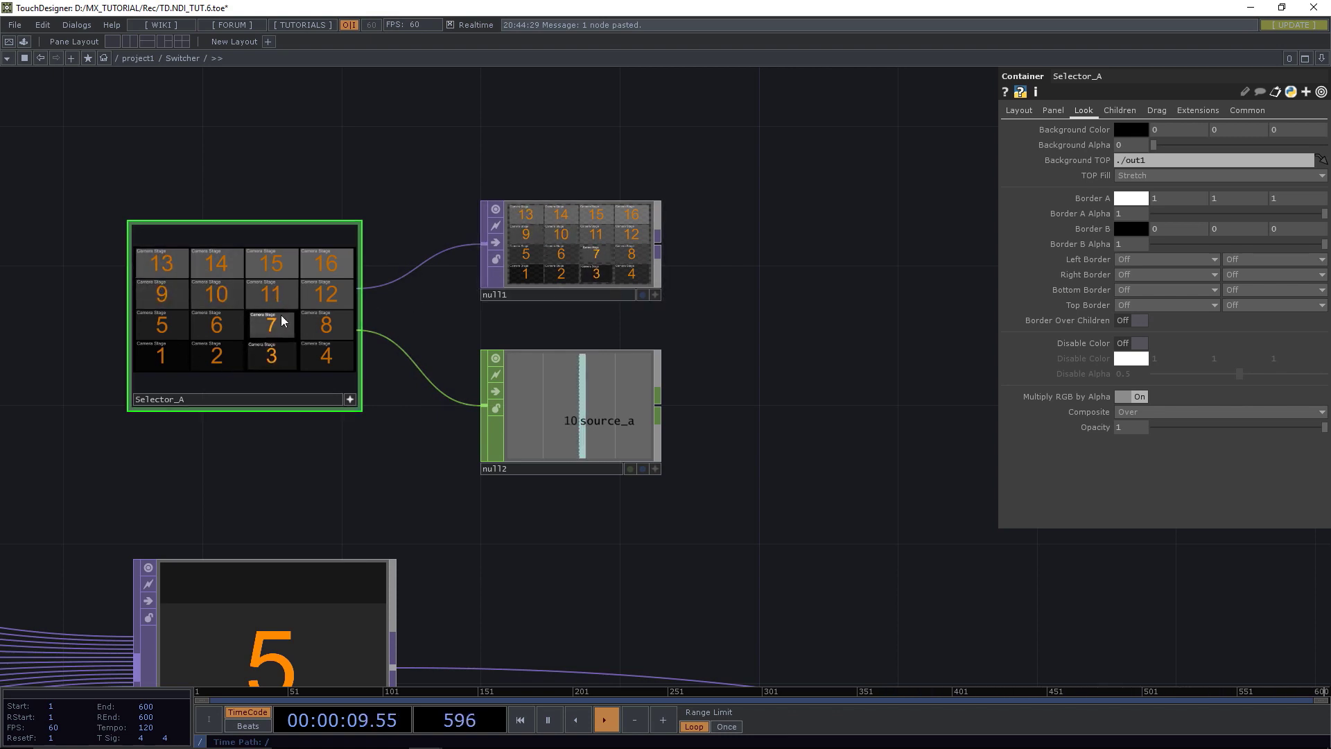
left_click(274, 327)
left_click(324, 352)
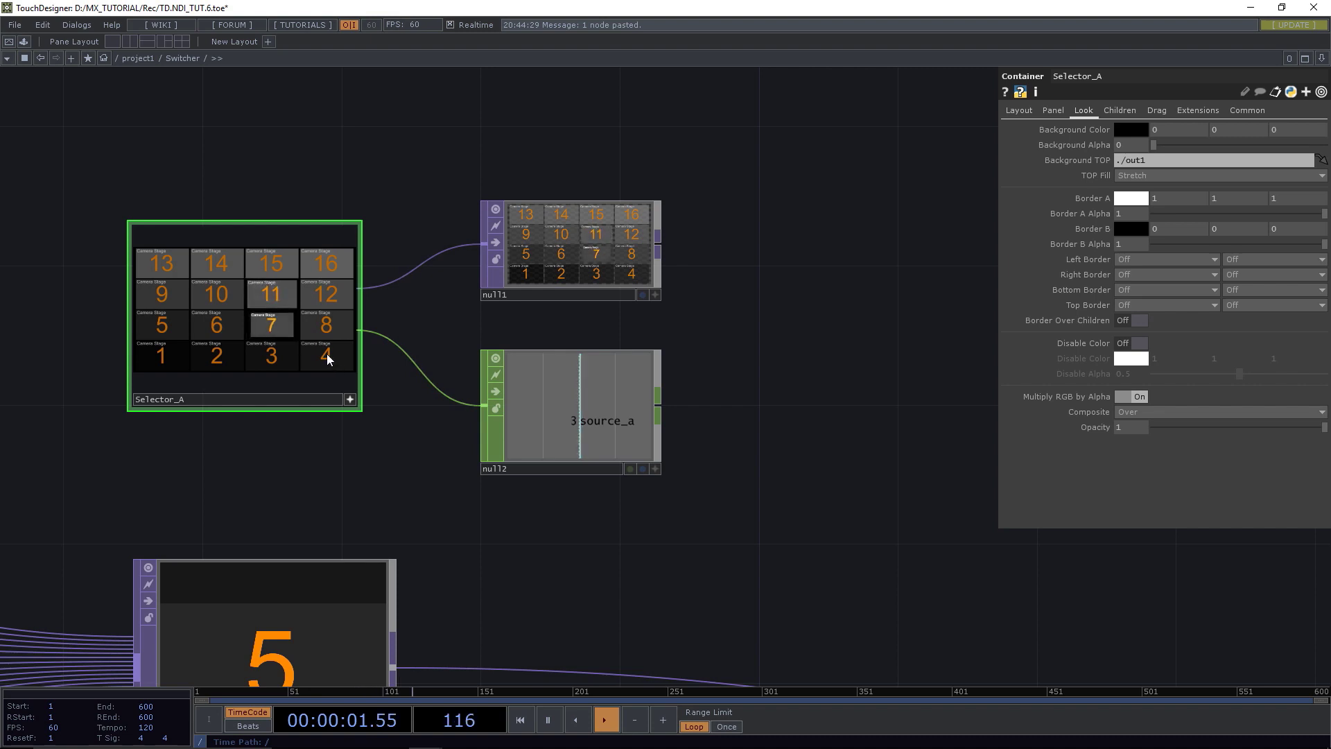
left_click(322, 268)
left_click(159, 352)
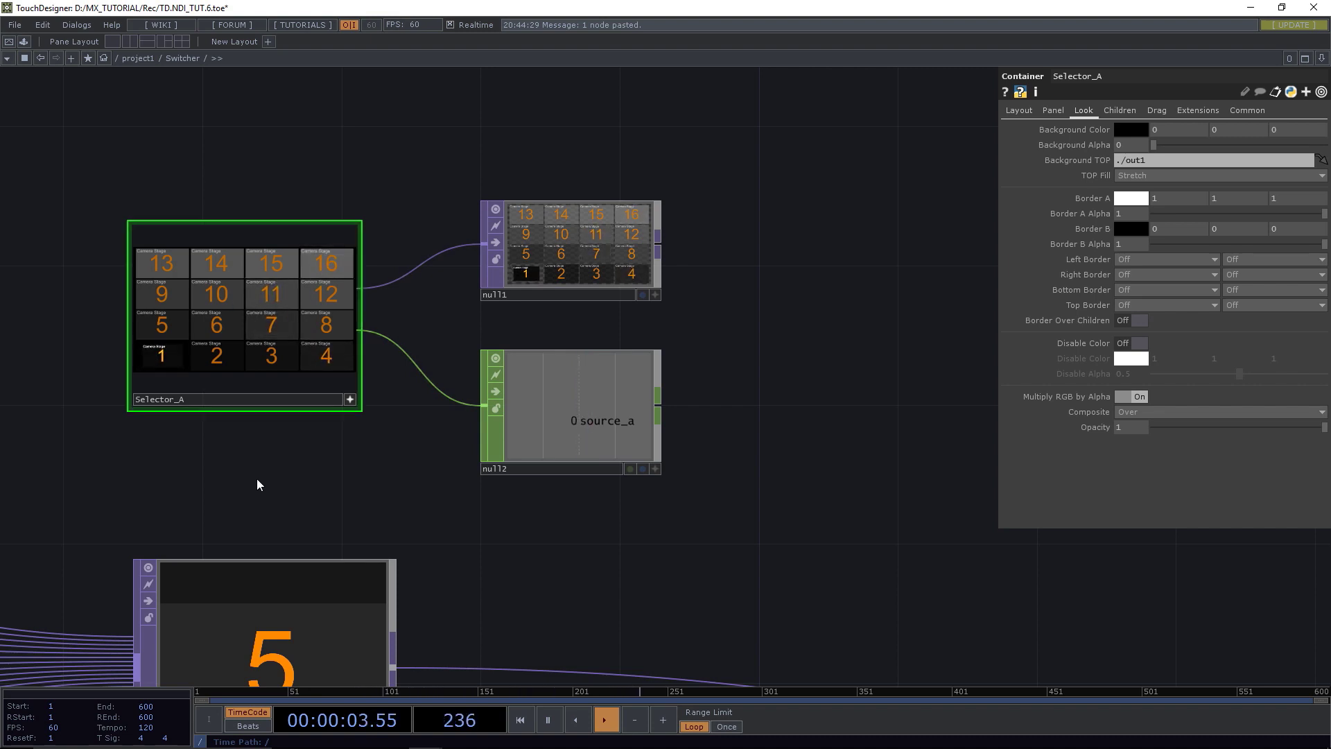
left_click(350, 401)
Delete the Null TOP connected to Selector_A's image output.
scroll(347, 403, "down", 5)
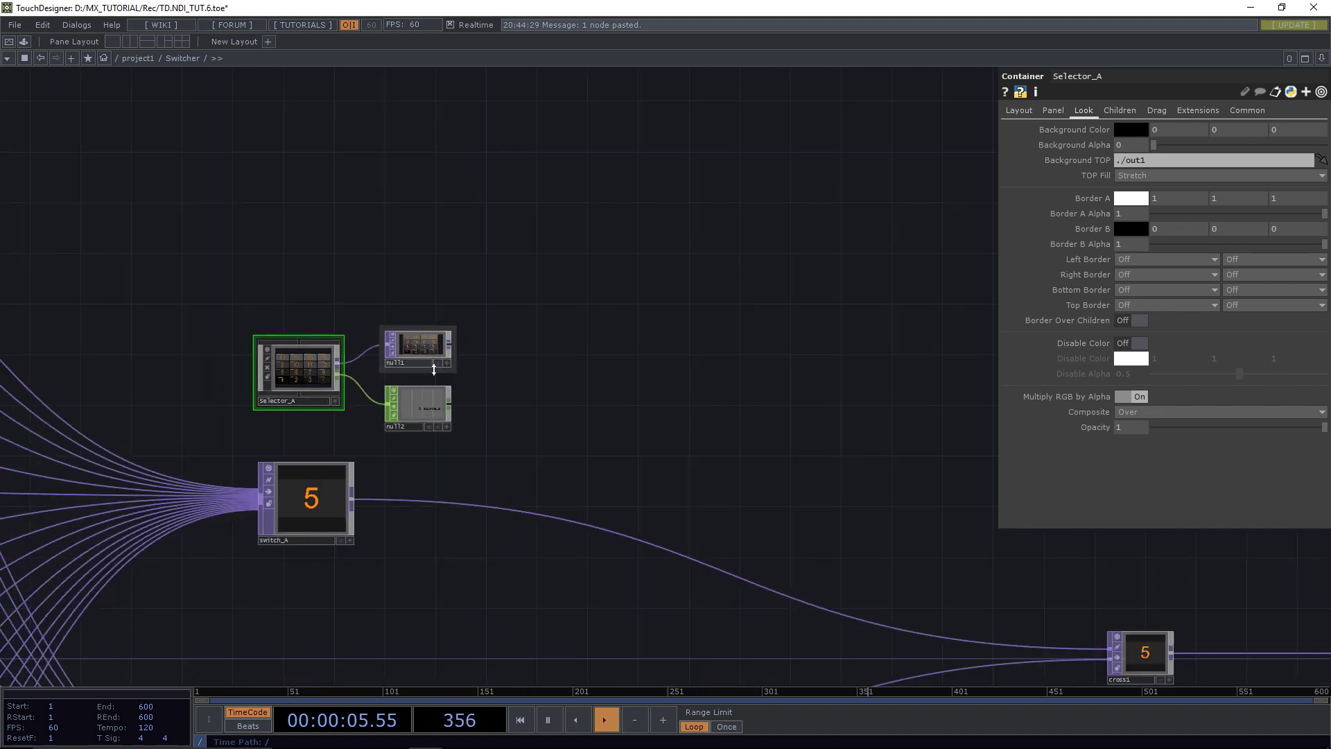
left_click(427, 348)
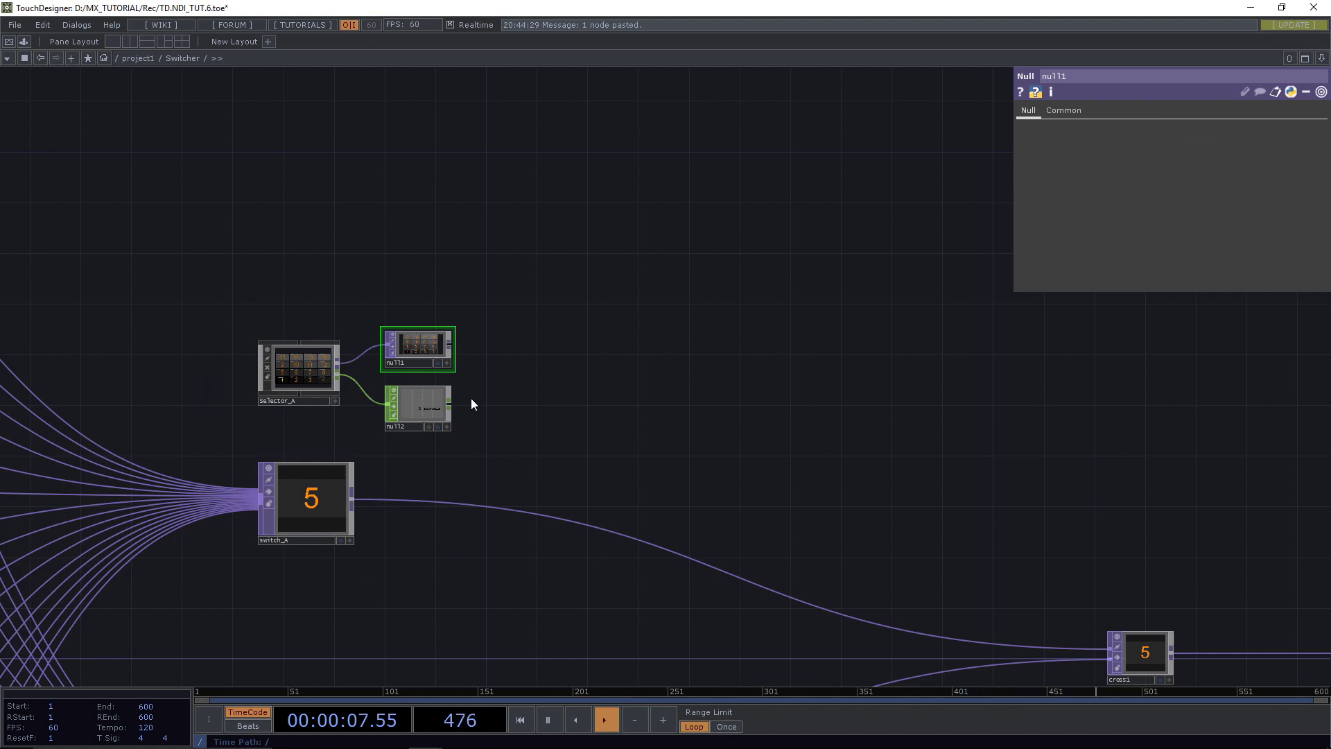
key("Delete")
Shift Selector_A slightly above switch_A and move null2 farther away from it.
left_click(425, 403)
left_click_drag(389, 356, 434, 277)
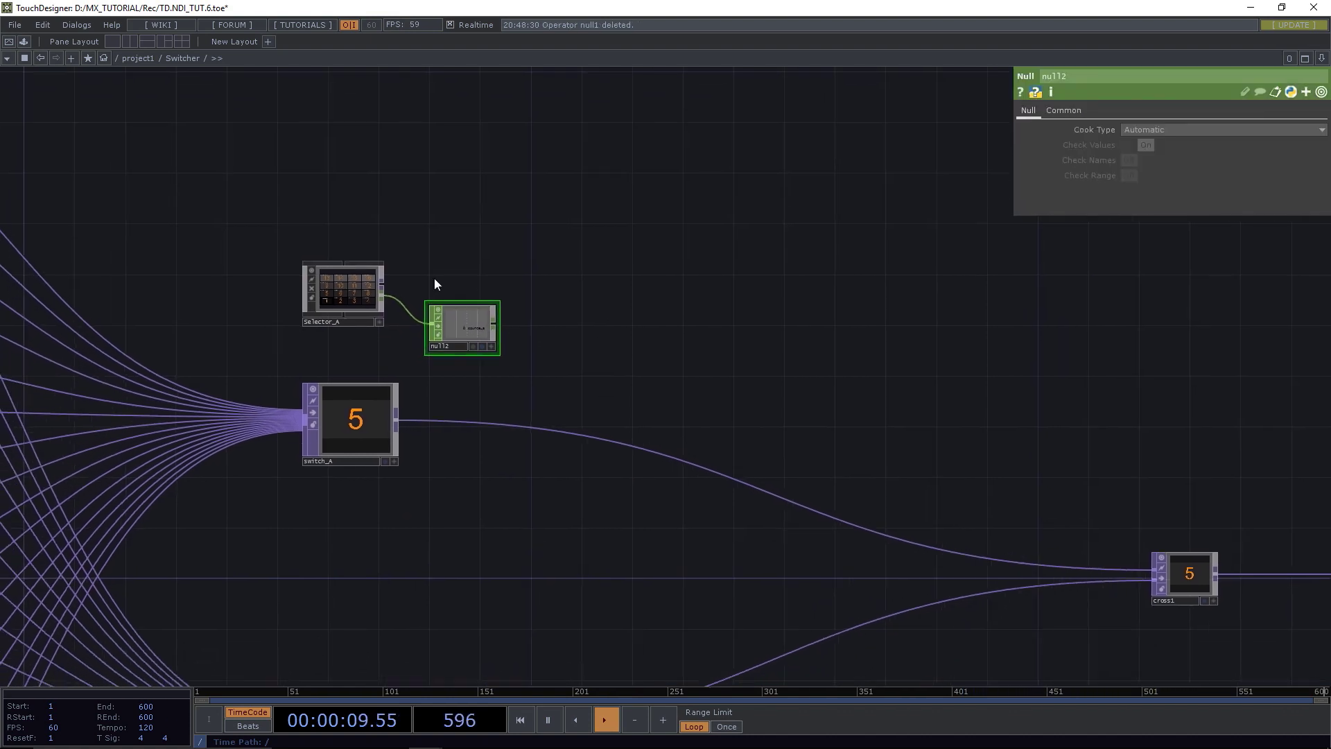
left_click_drag(353, 283, 366, 280)
left_click_drag(461, 326, 499, 324)
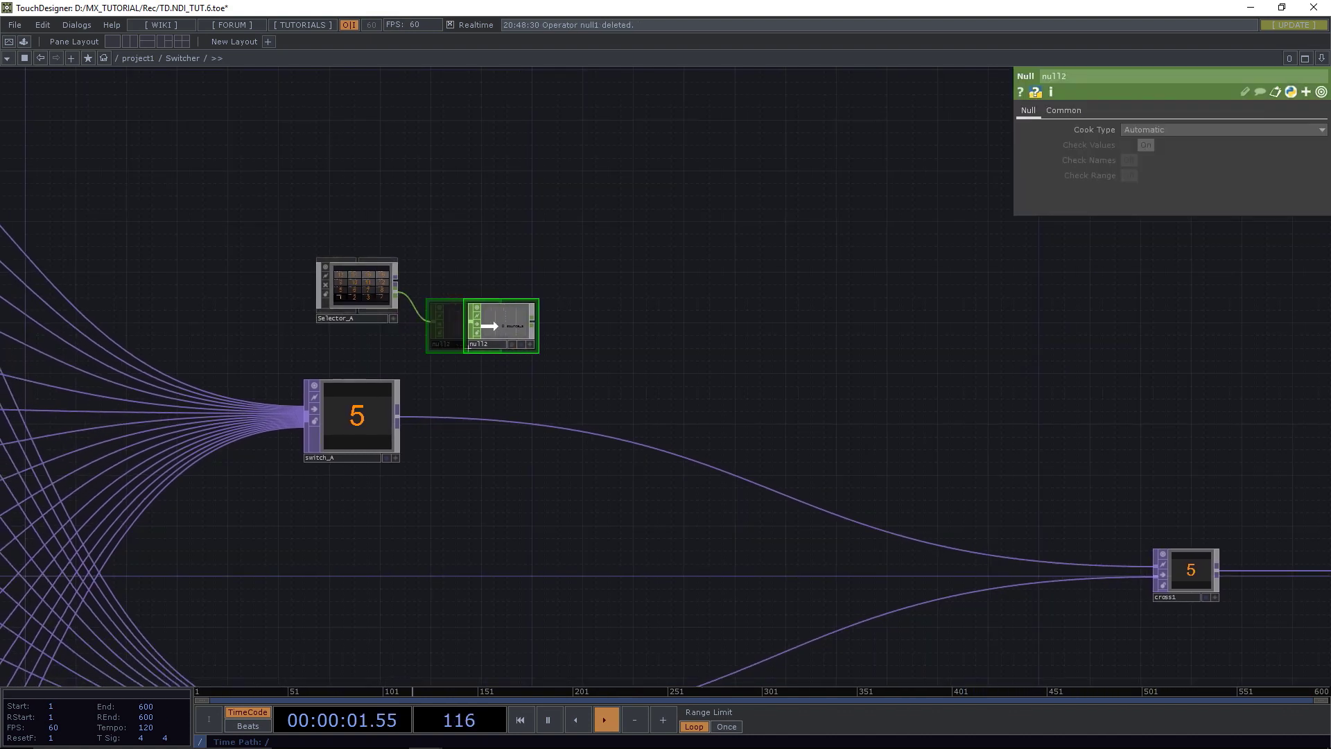
left_click_drag(595, 340, 624, 289)
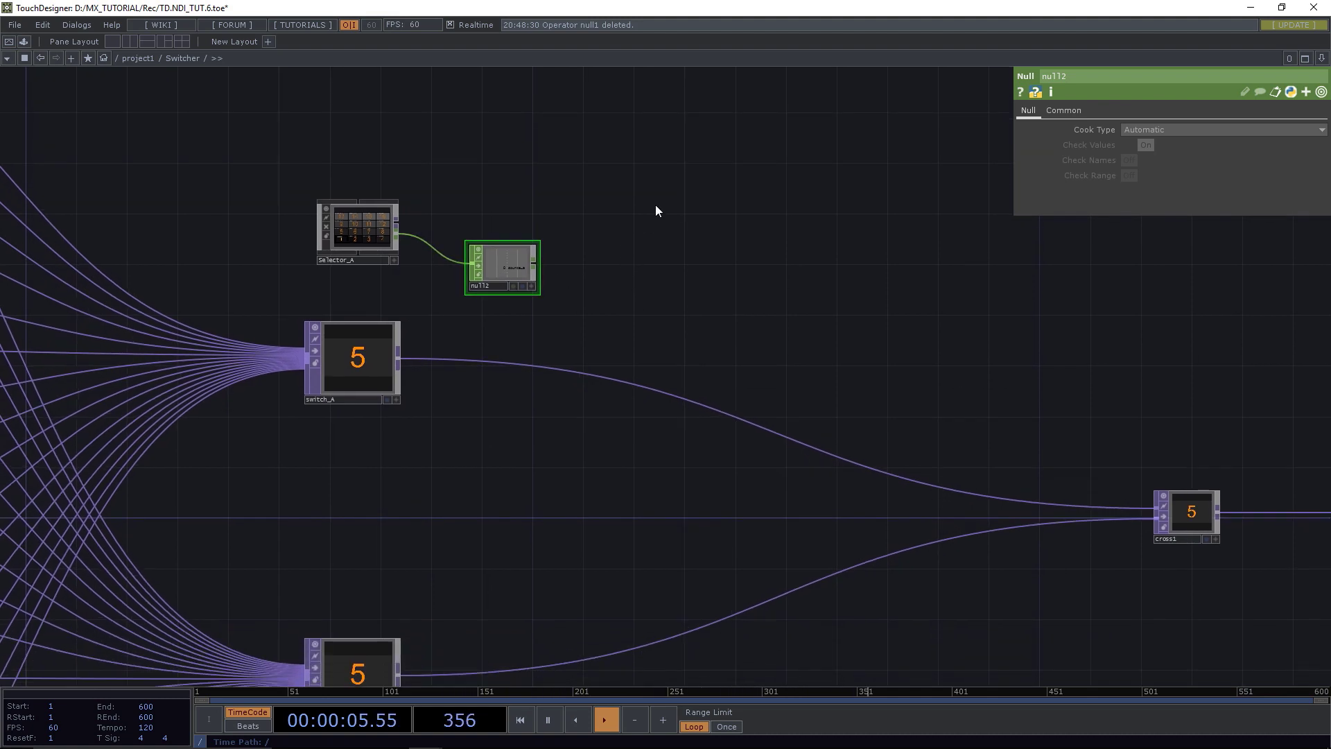
Test Selector_A by choosing different tiles in its interactive viewer while watching the source_a channel in null2.
left_click(1187, 536)
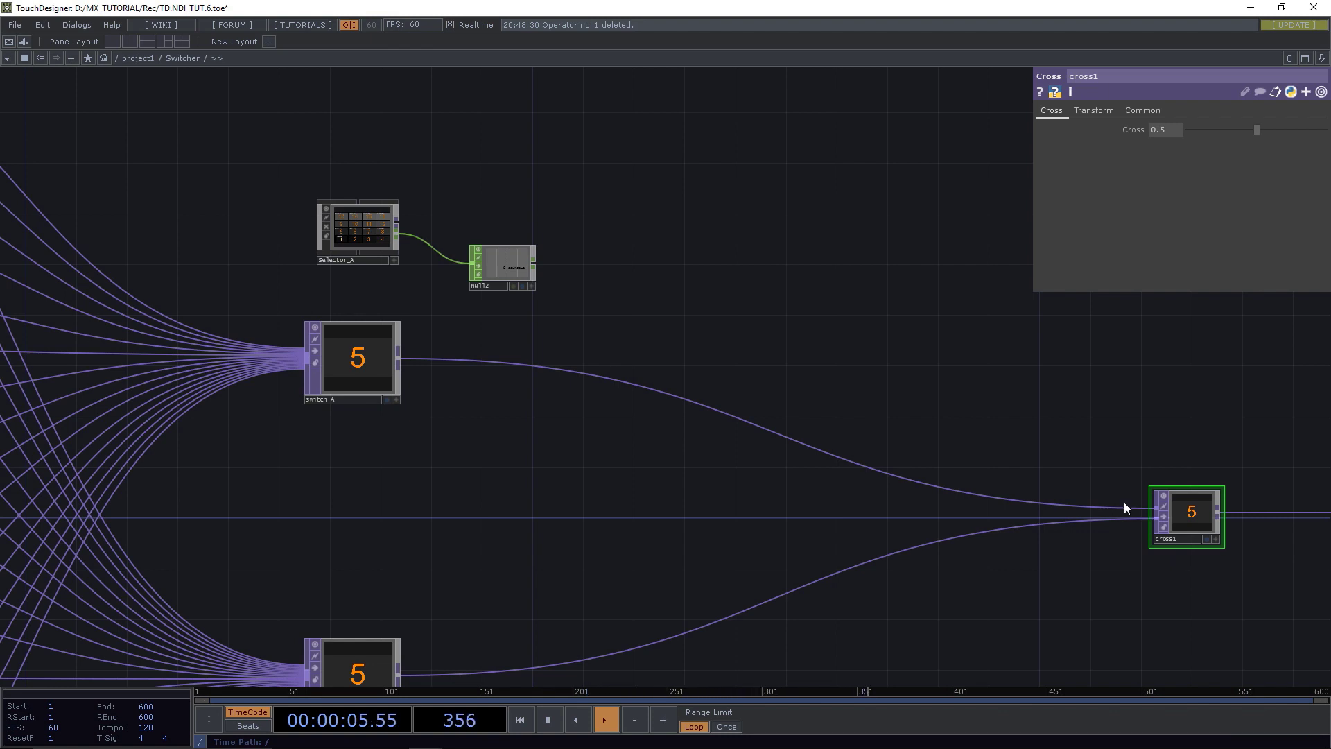
scroll(406, 177, "up", 5)
left_click(375, 324)
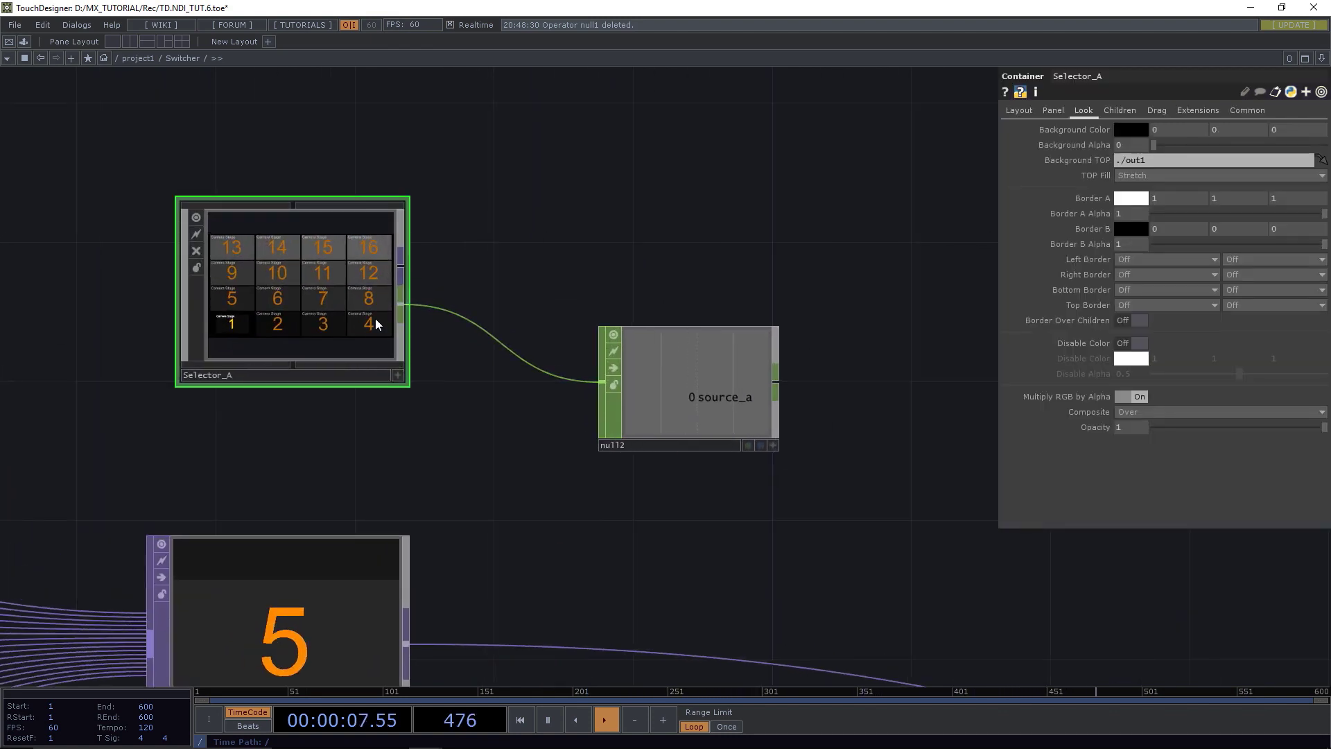
left_click(397, 375)
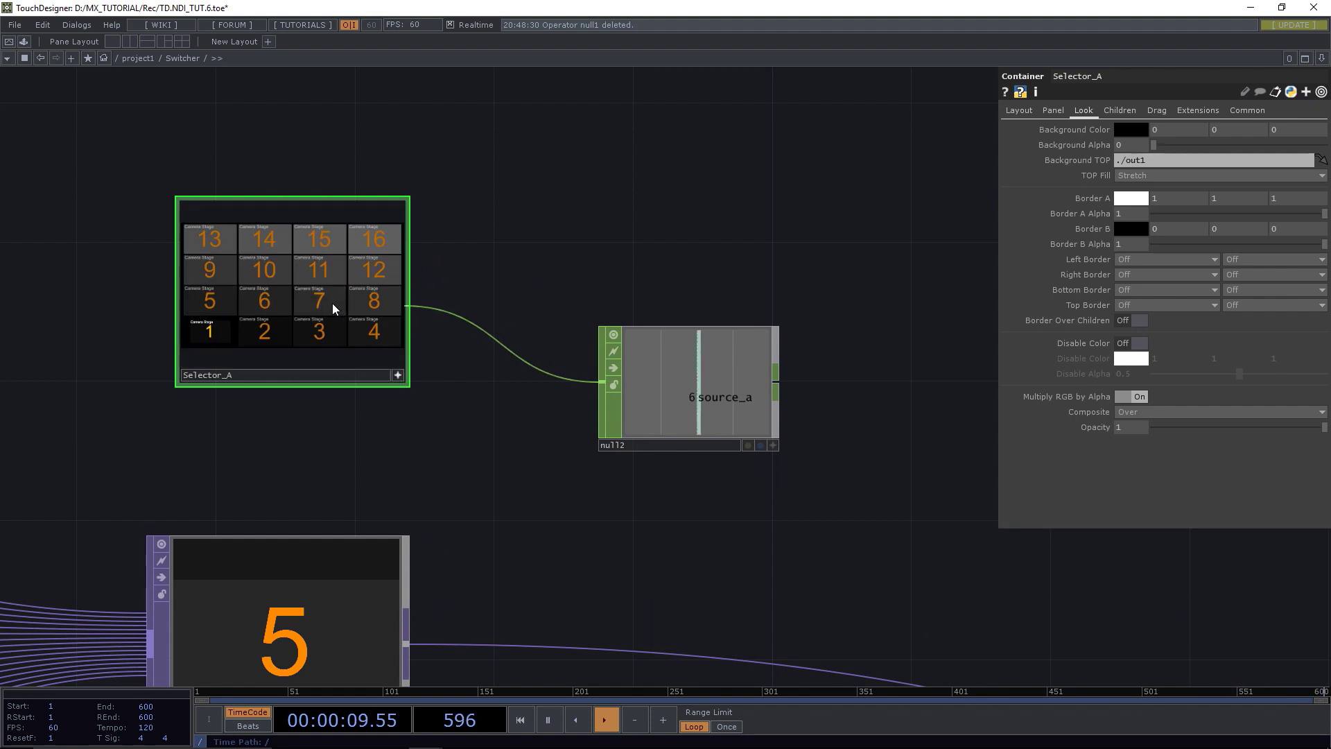
left_click(325, 271)
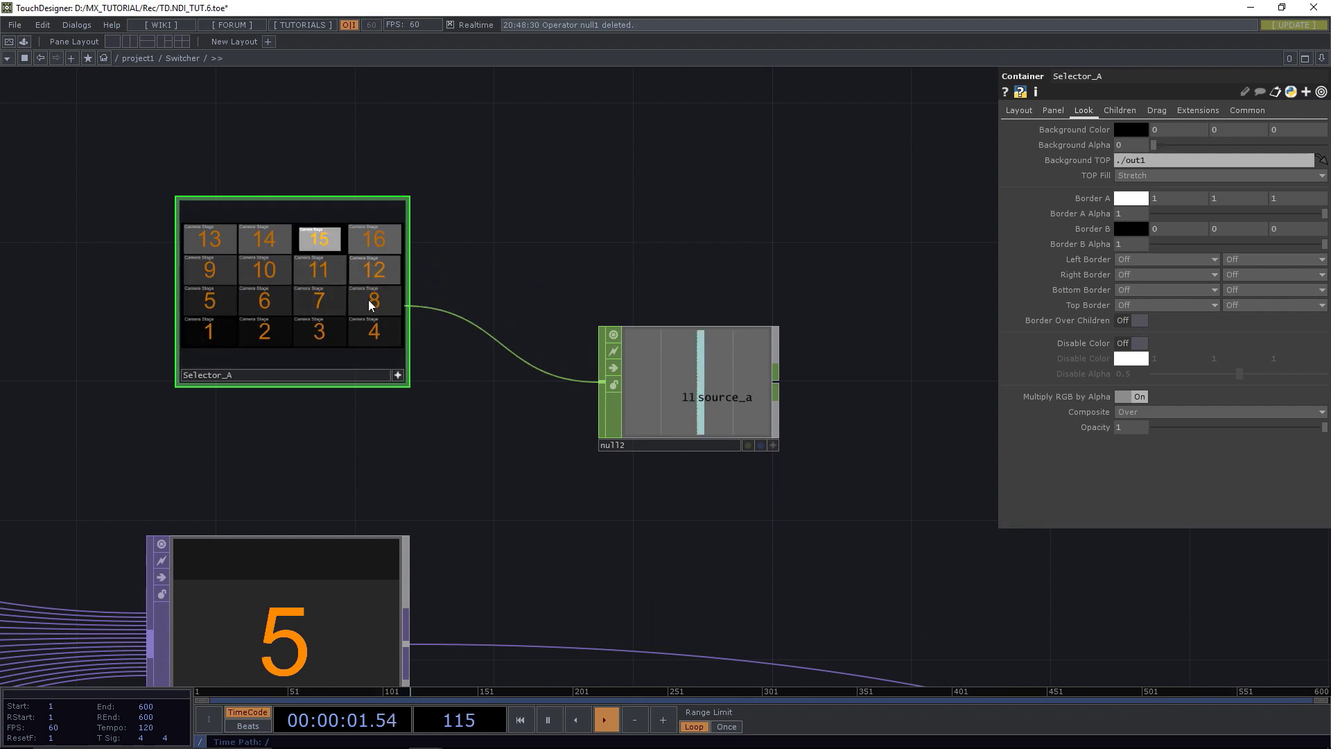
left_click(401, 376)
Drive the Index parameter of switch_A with the source_a channel from null2.
scroll(478, 385, "down", 3)
left_click_drag(474, 397, 486, 338)
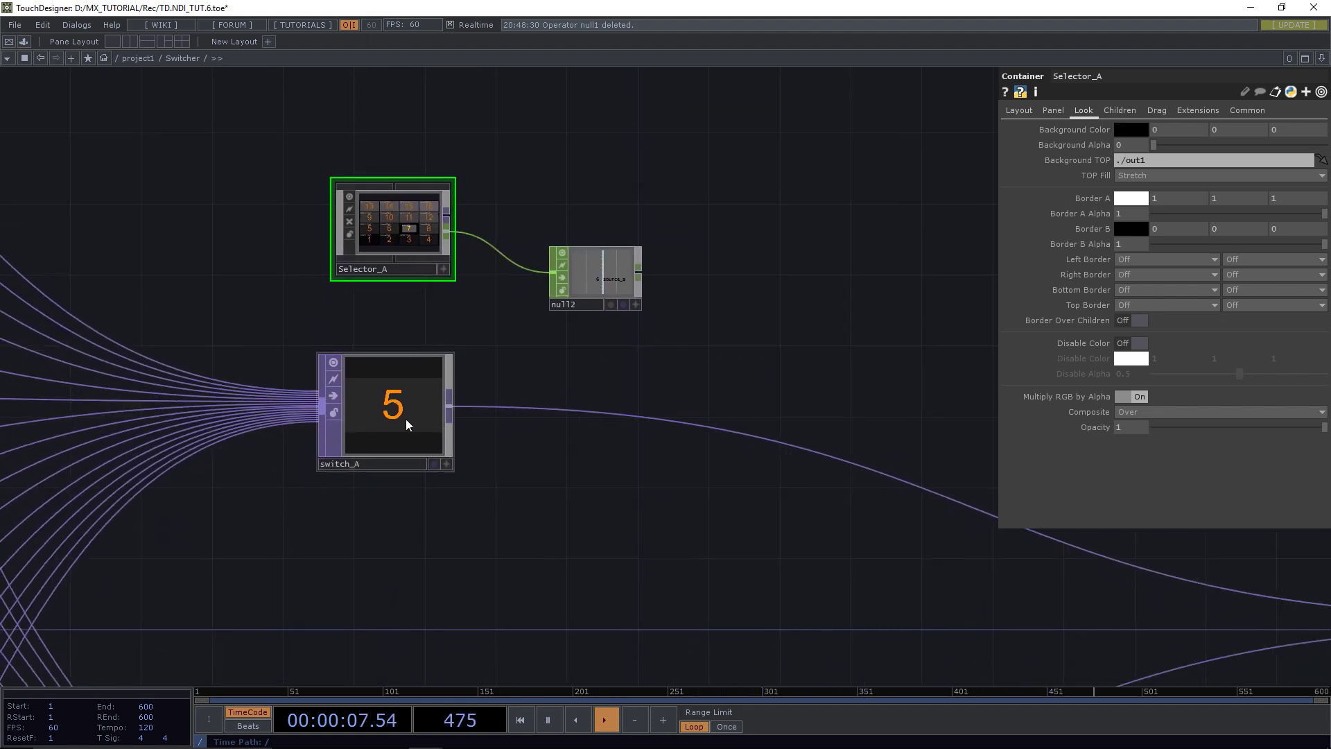
left_click(401, 417)
left_click(447, 465)
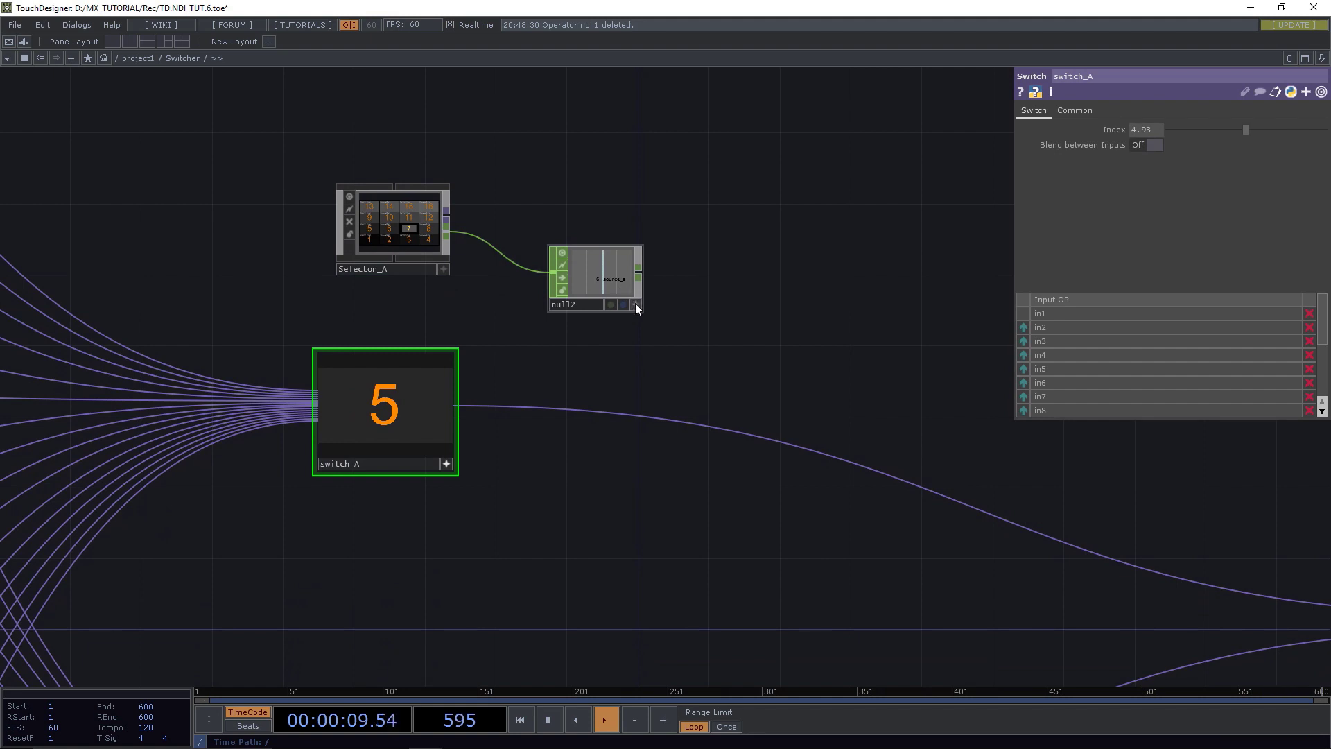
left_click(635, 303)
left_click_drag(607, 284, 1121, 130)
left_click(1121, 130)
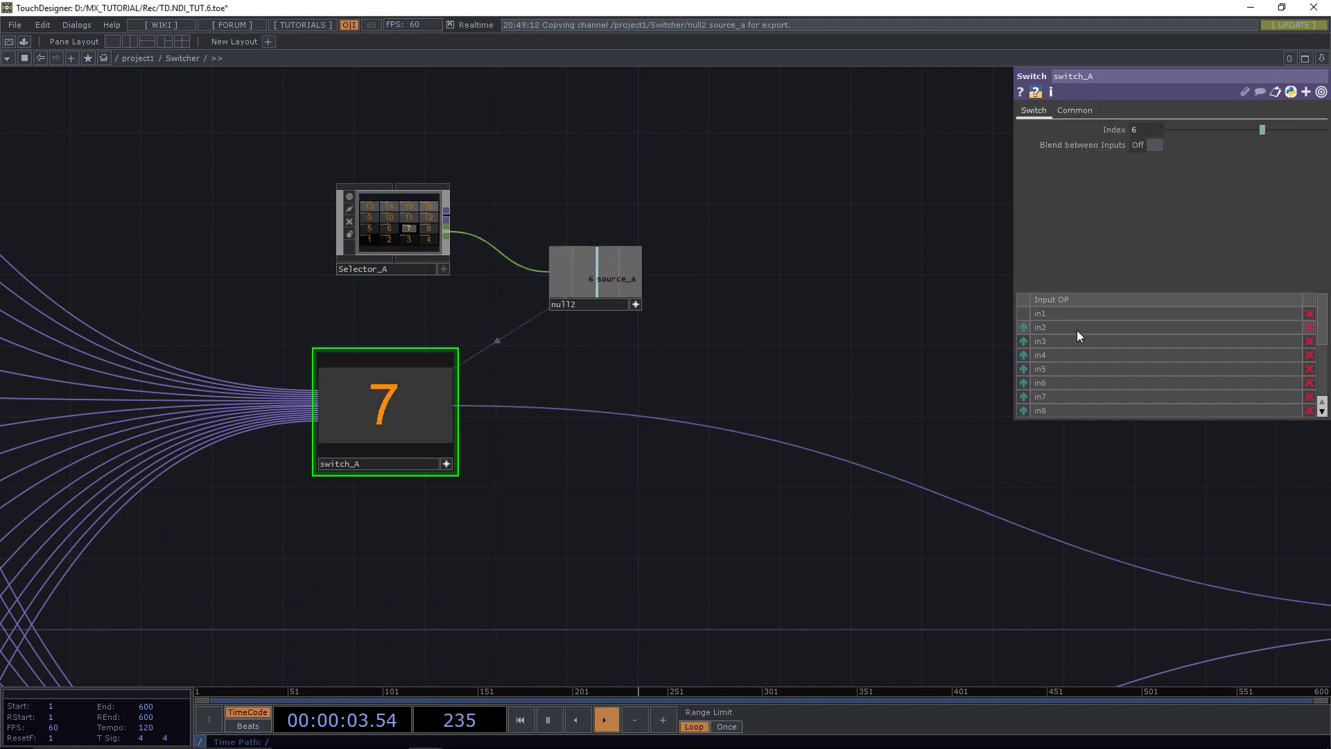
left_click(637, 304)
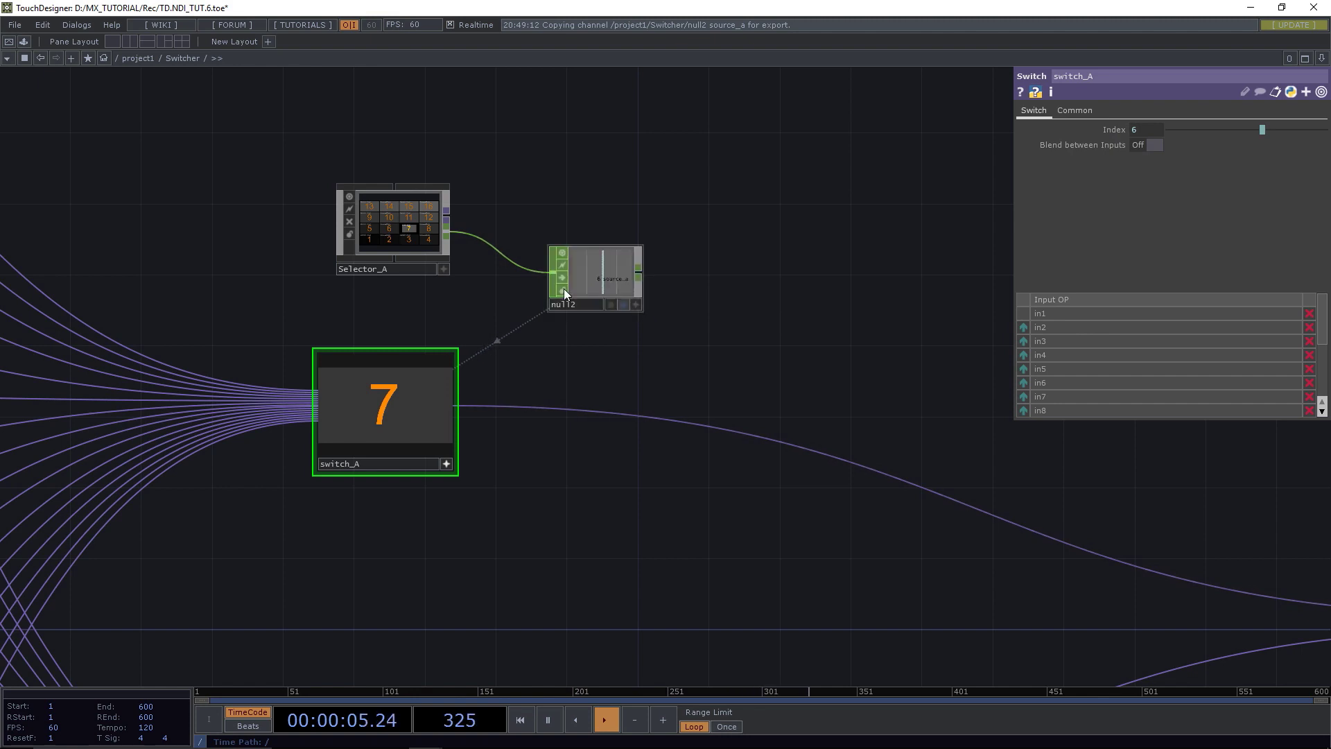
Test the switching by selecting many tiles in Selector_A's interactive viewer and watching switch_A, finishing on tile 13.
left_click(443, 270)
left_click(377, 224)
left_click(376, 214)
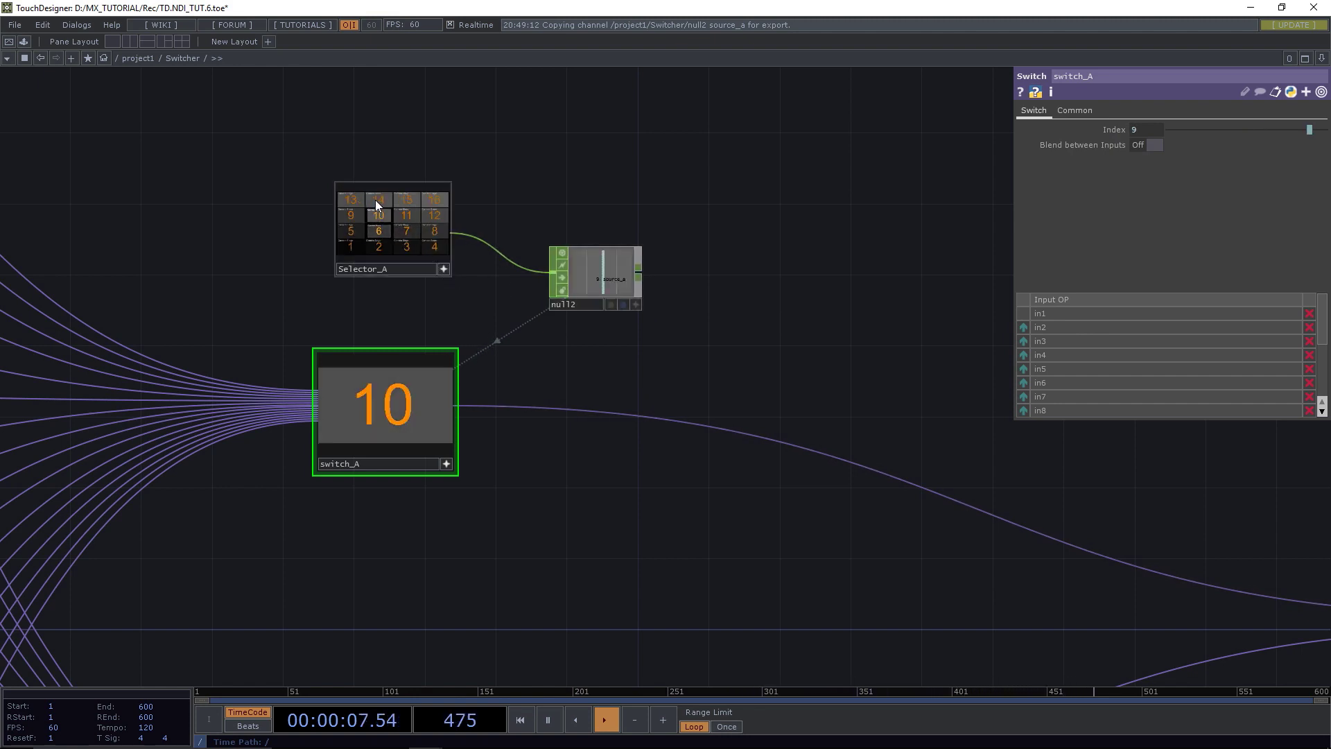
left_click(376, 200)
left_click(358, 199)
left_click(355, 217)
left_click(353, 231)
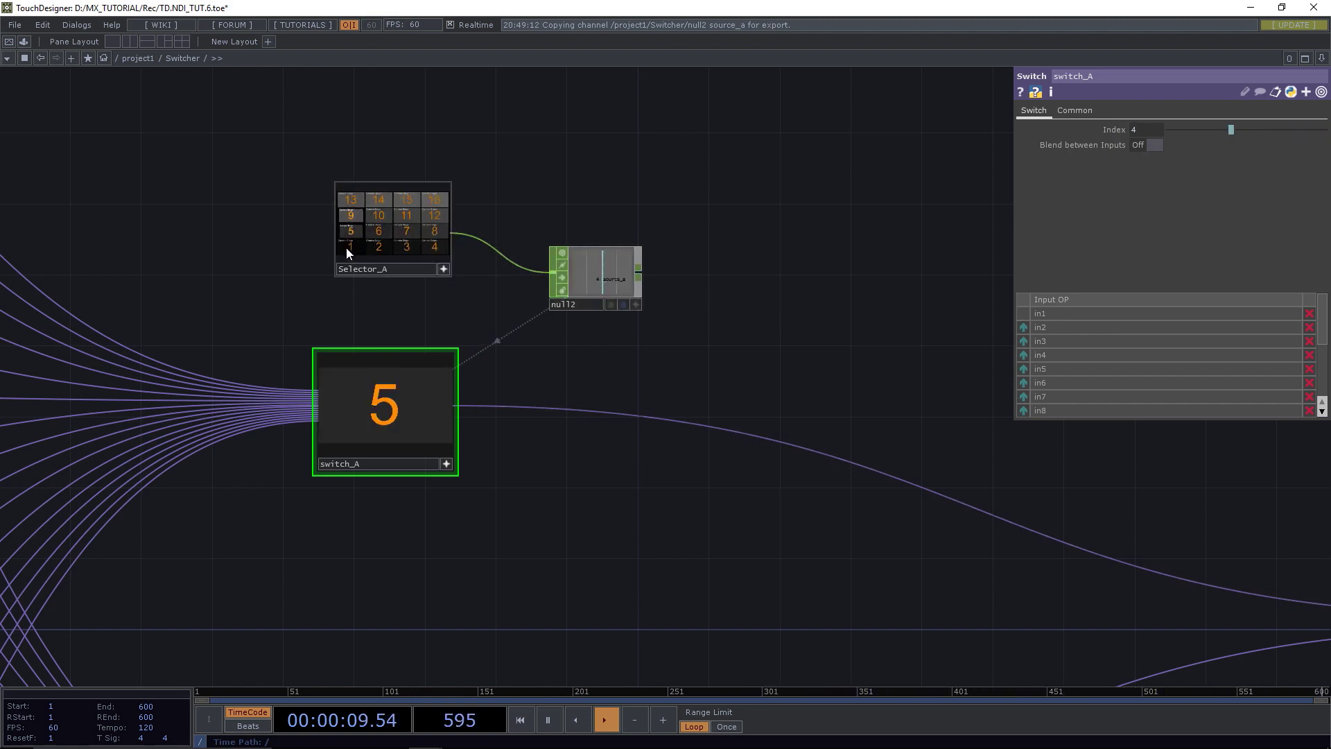
left_click(348, 247)
left_click(412, 229)
left_click(429, 214)
left_click(402, 202)
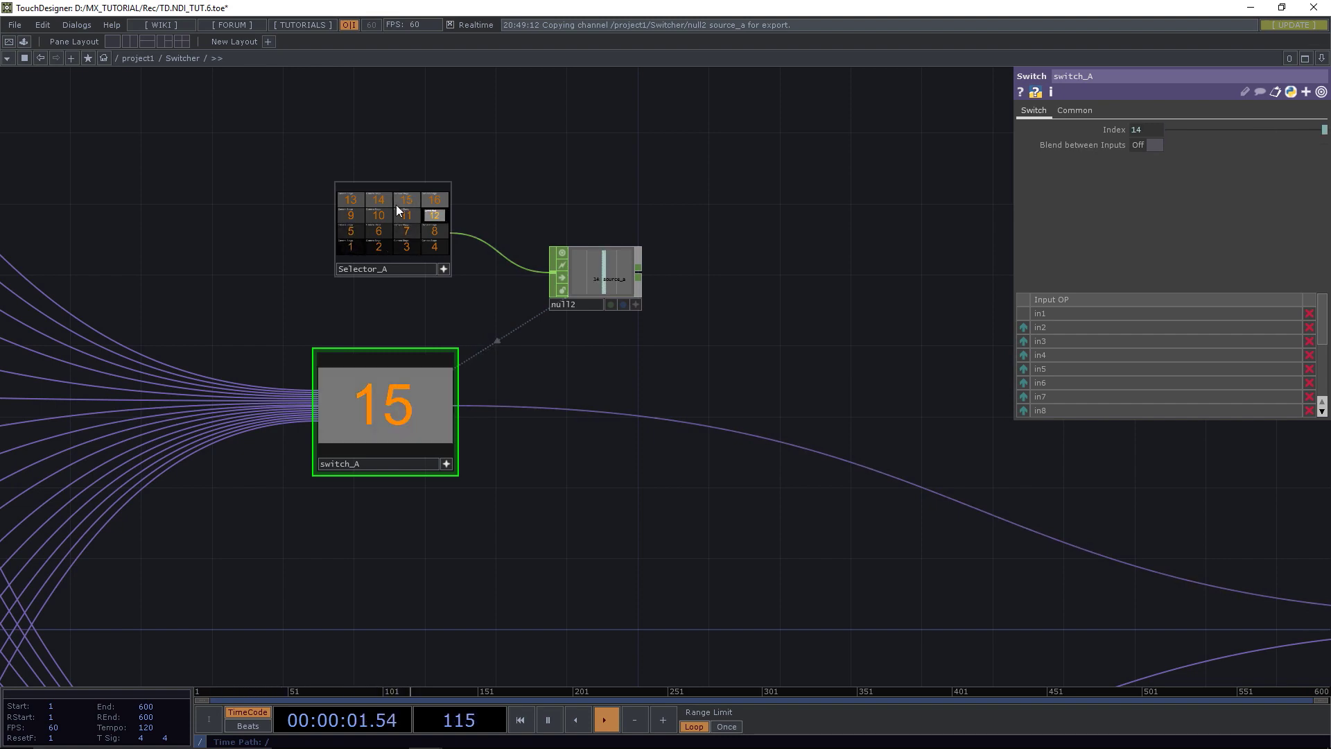
left_click(381, 213)
left_click(370, 200)
left_click(361, 199)
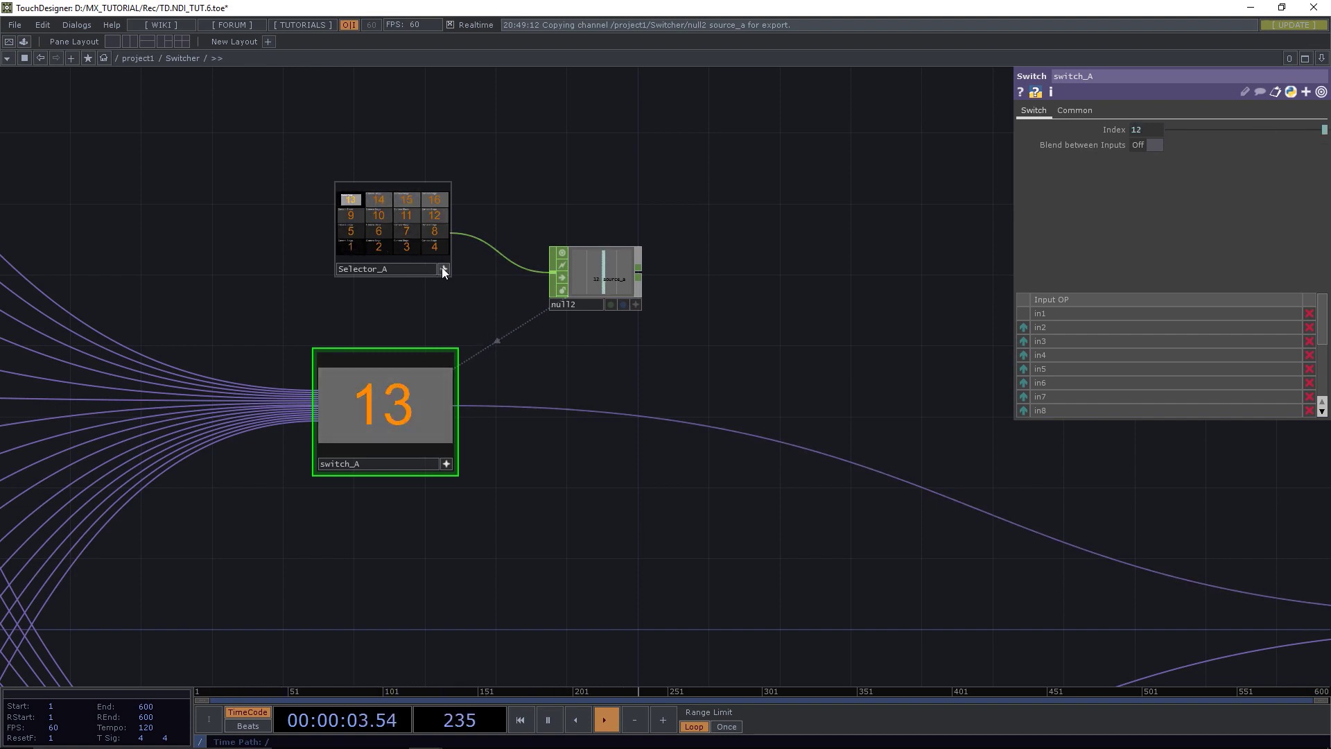
scroll(498, 311, "down", 10)
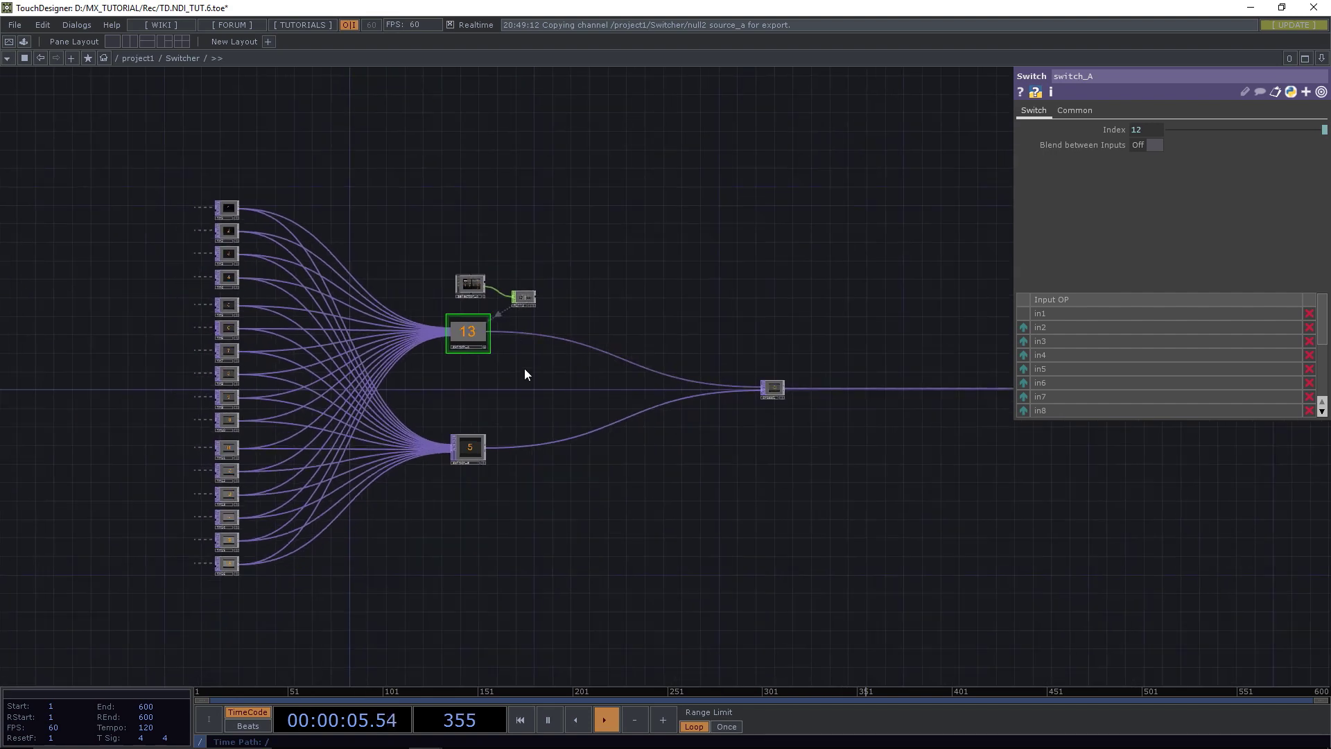
scroll(446, 256, "up", 5)
left_click(446, 244)
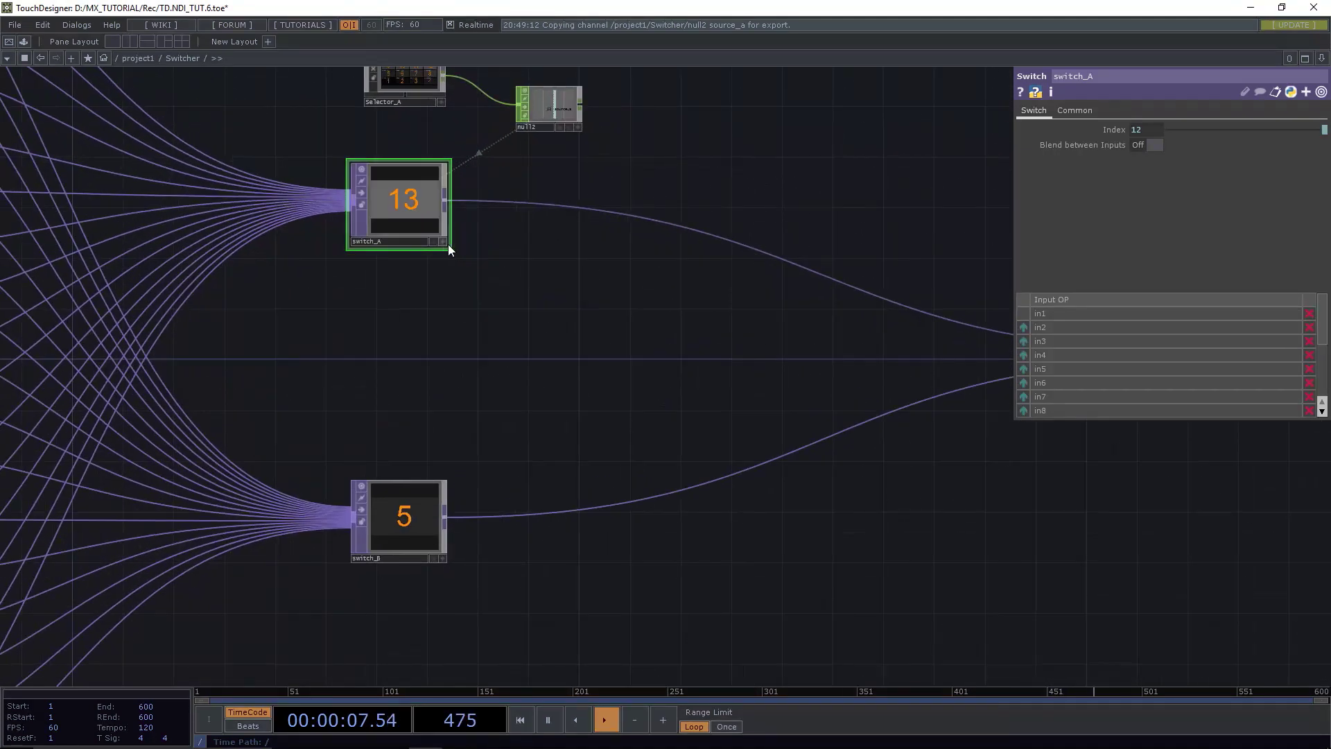
Add a Container COMP in the empty network area beyond null2, level with Selector_A.
left_click_drag(518, 278, 538, 391)
left_click_drag(643, 430, 528, 425)
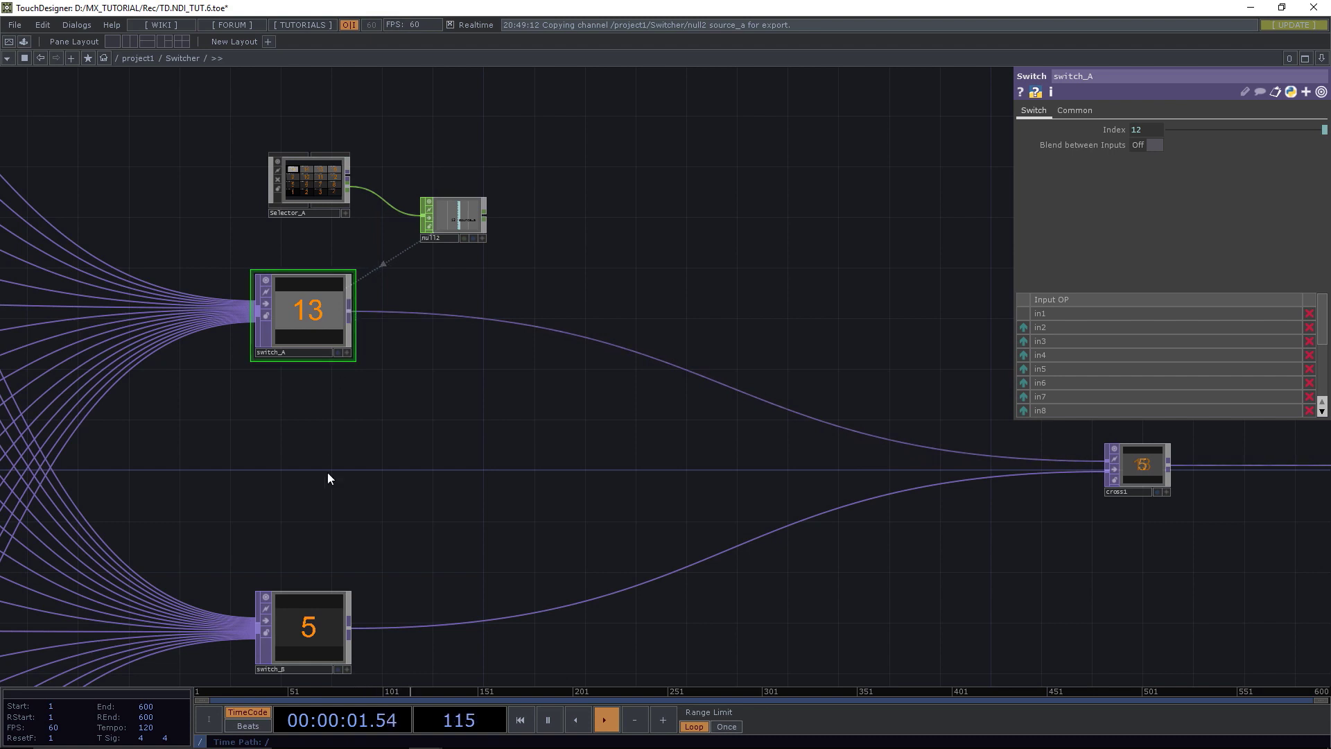
left_click_drag(431, 481, 386, 538)
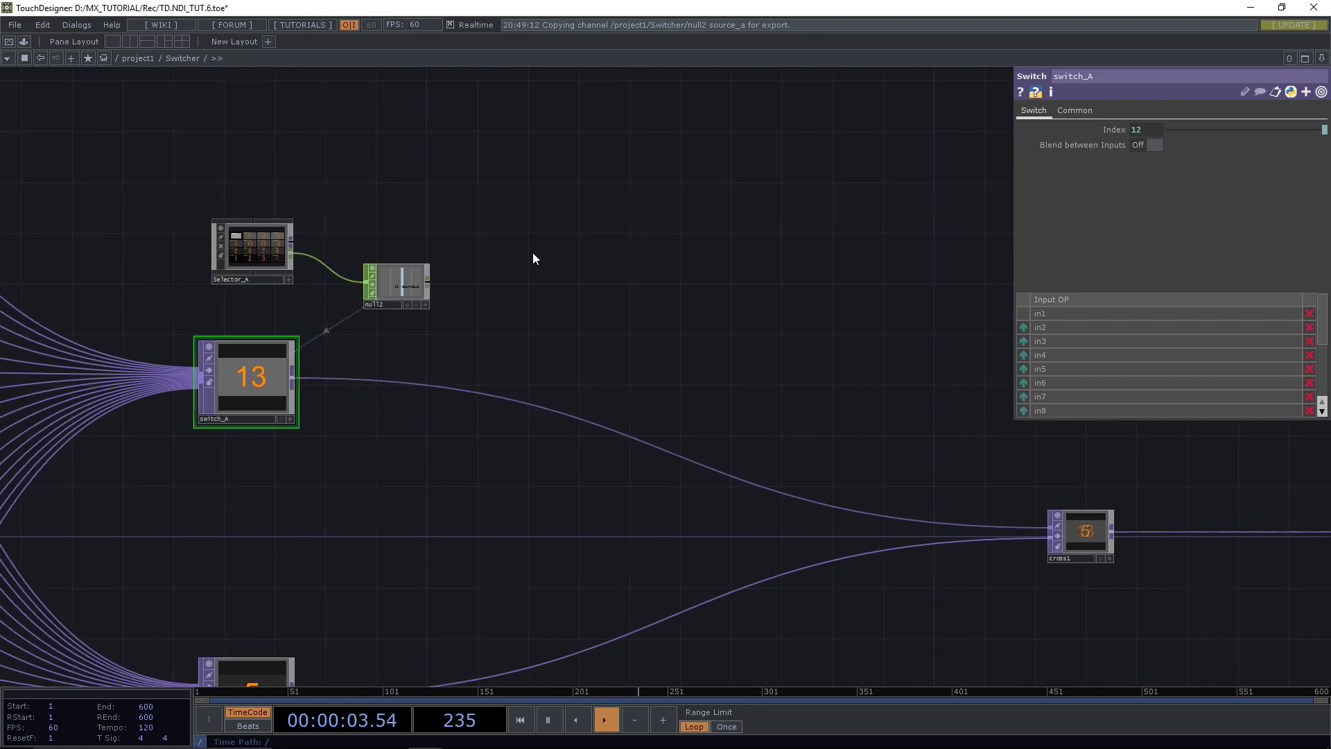
key("Tab")
left_click(311, 106)
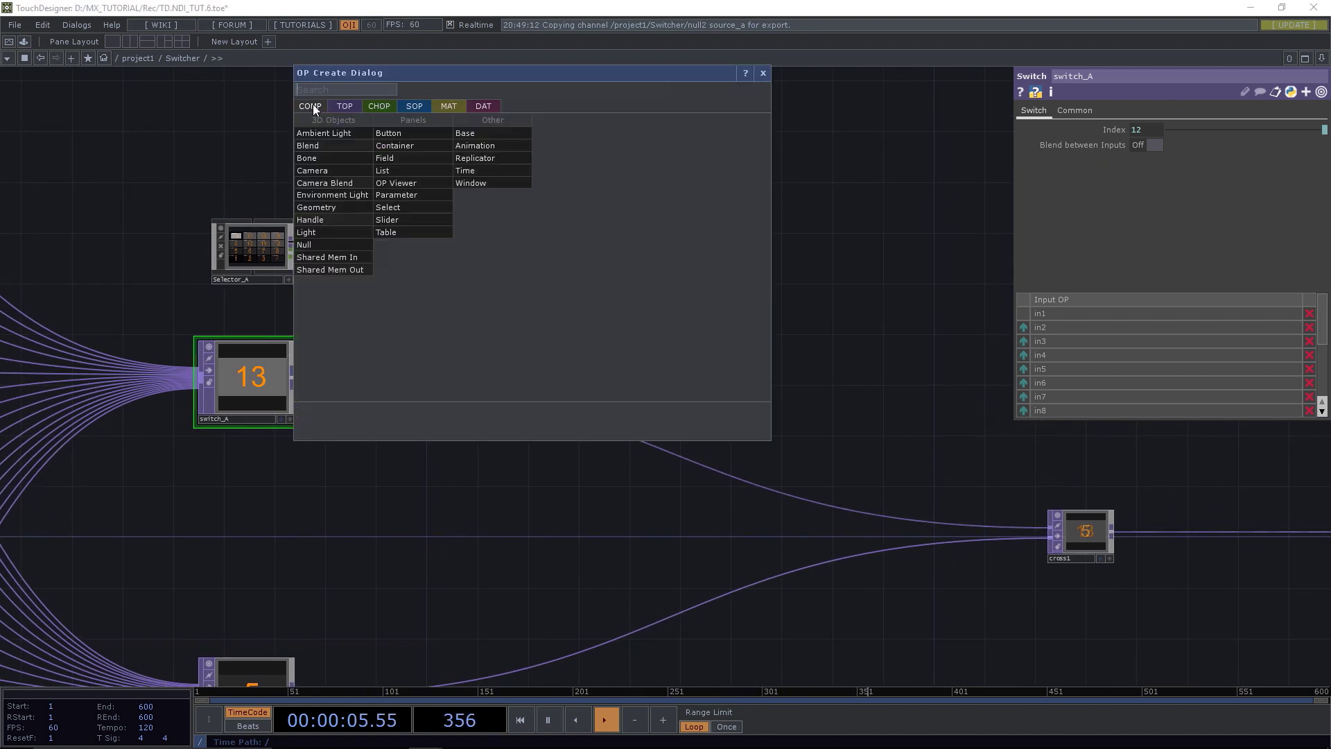
type("con")
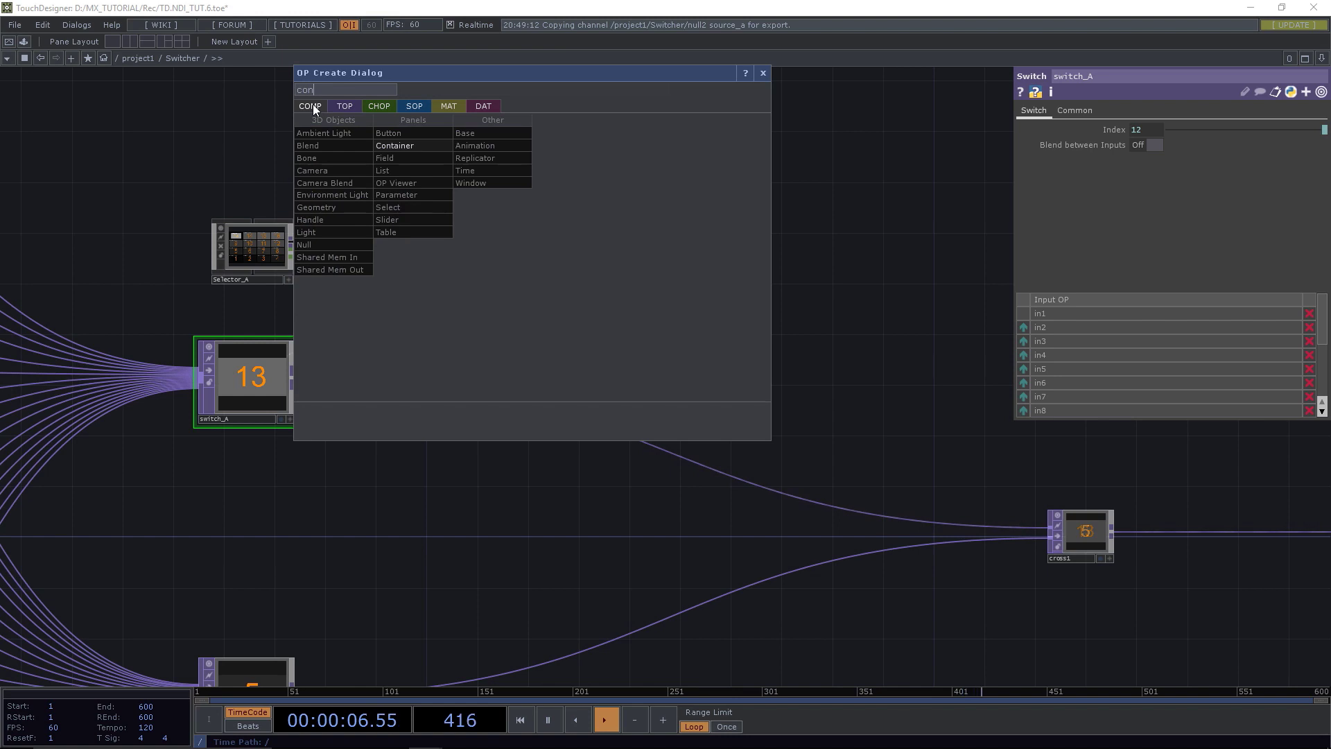
left_click(384, 148)
left_click(555, 253)
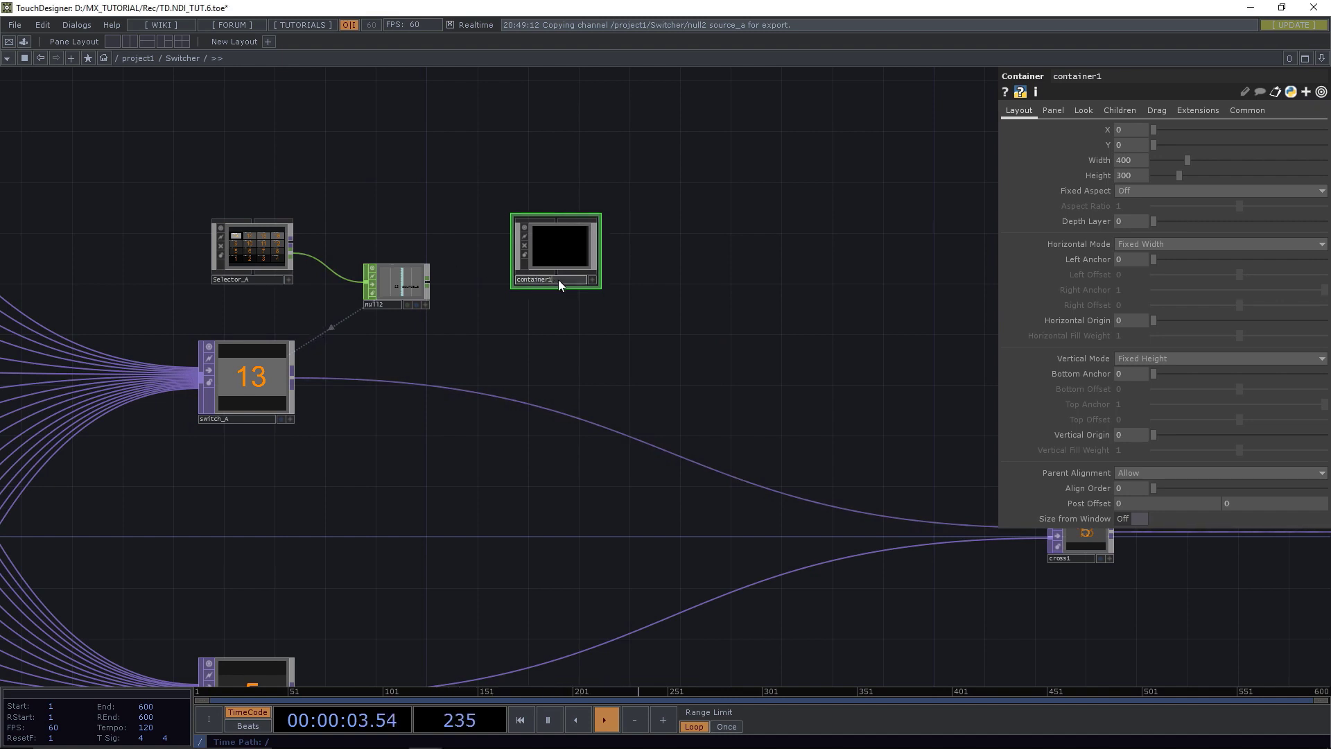
Rename the new container as Select_A.
type("5")
type("elect_")
type("A")
key("Return")
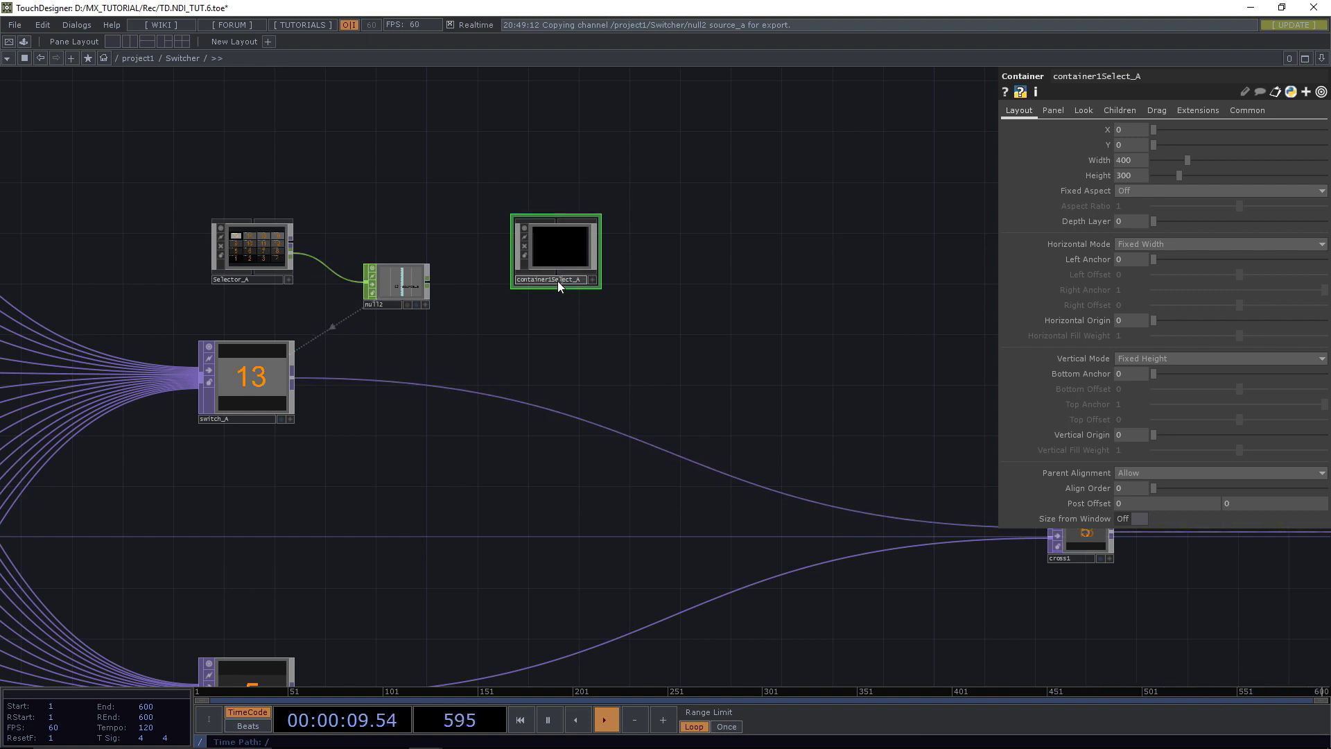
left_click_drag(552, 278, 473, 285)
key("BackSpace")
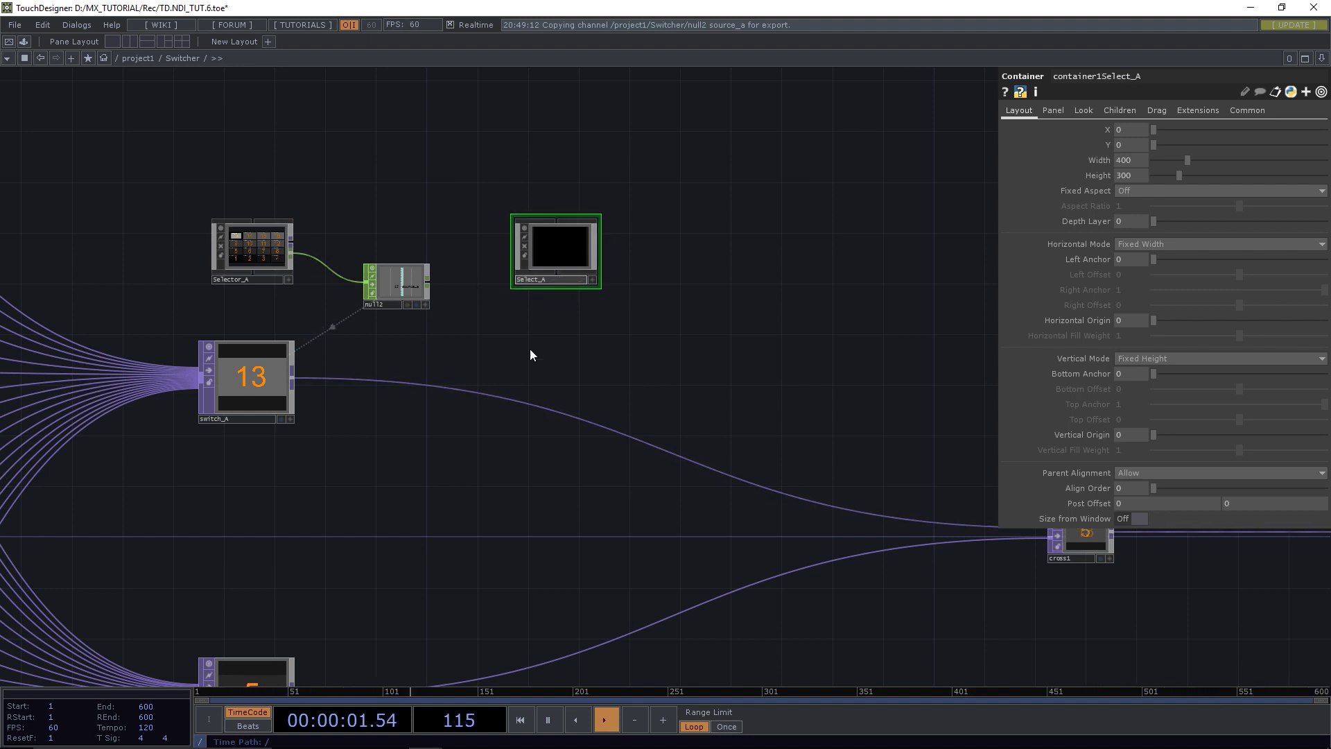
key("Return")
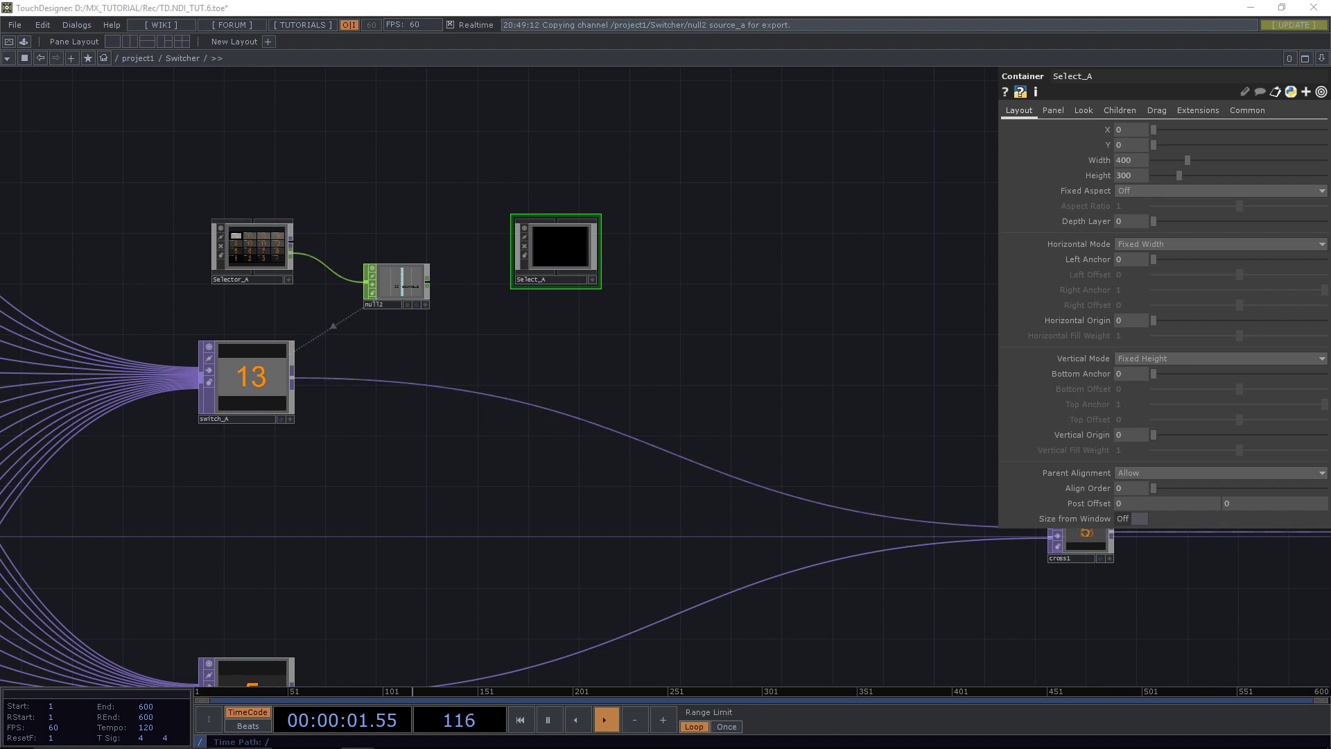
Inside Select_A, add a Panel CHOP and limit its selected panel values to select.
double_click(566, 245)
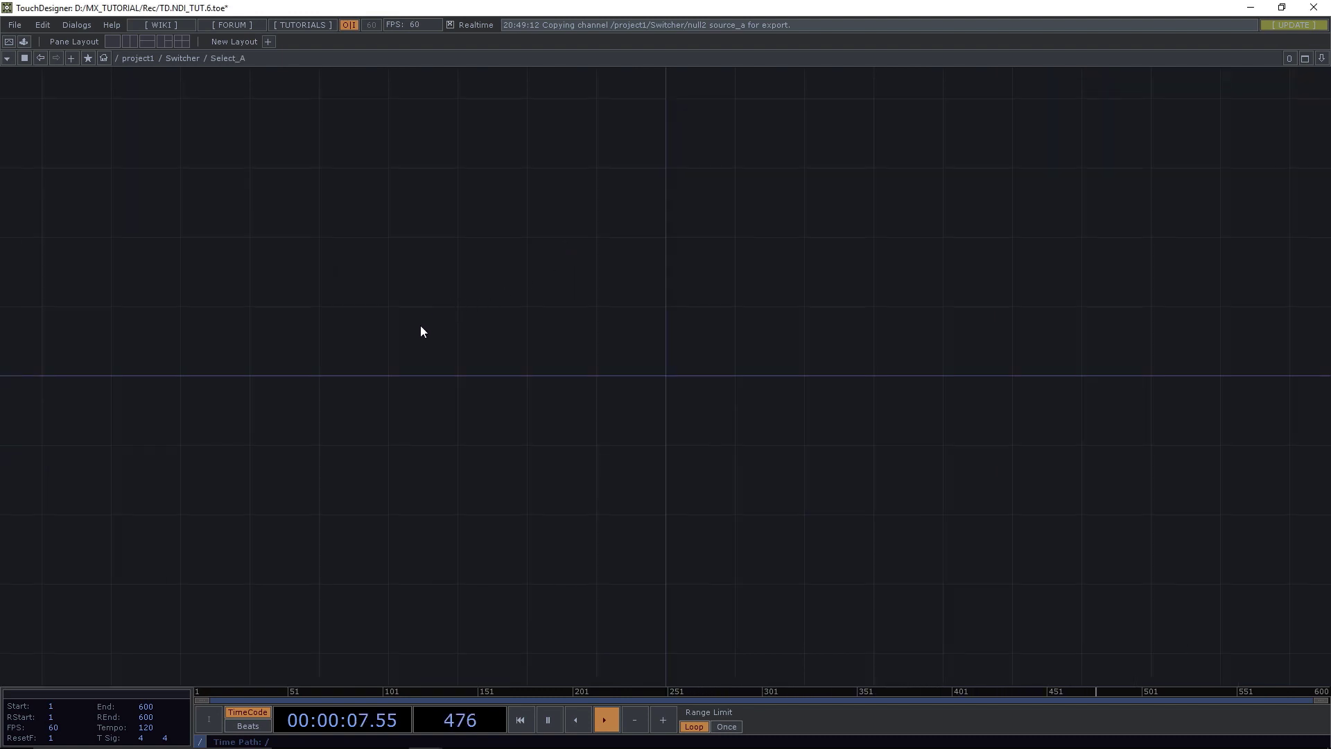
key("Tab")
left_click(264, 177)
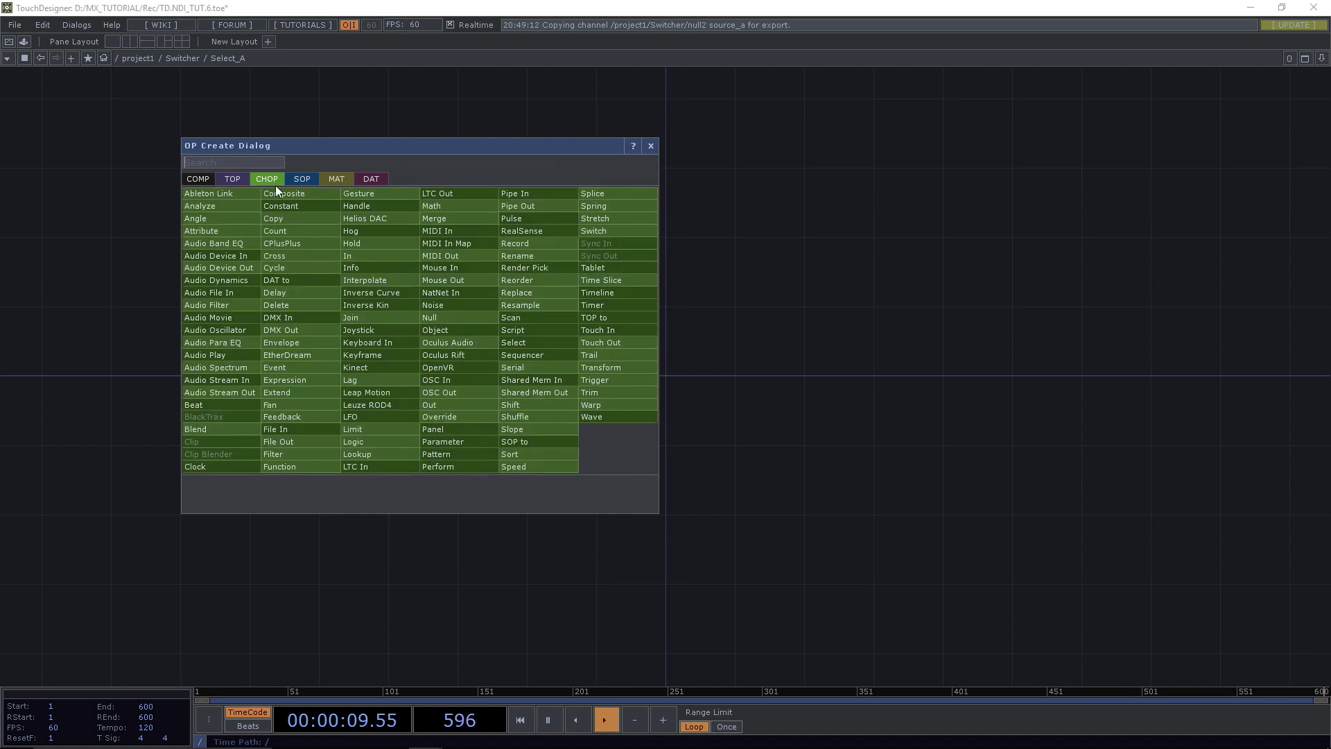
type("p")
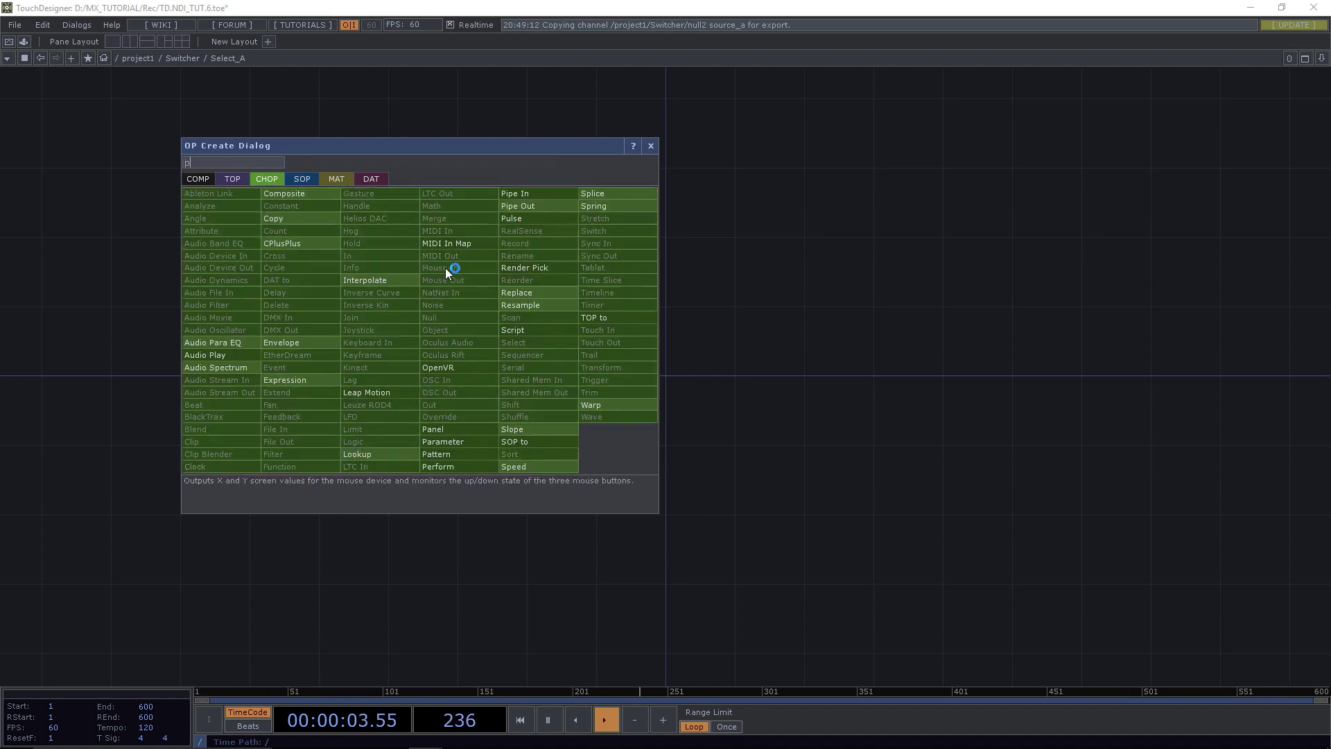
left_click(442, 427)
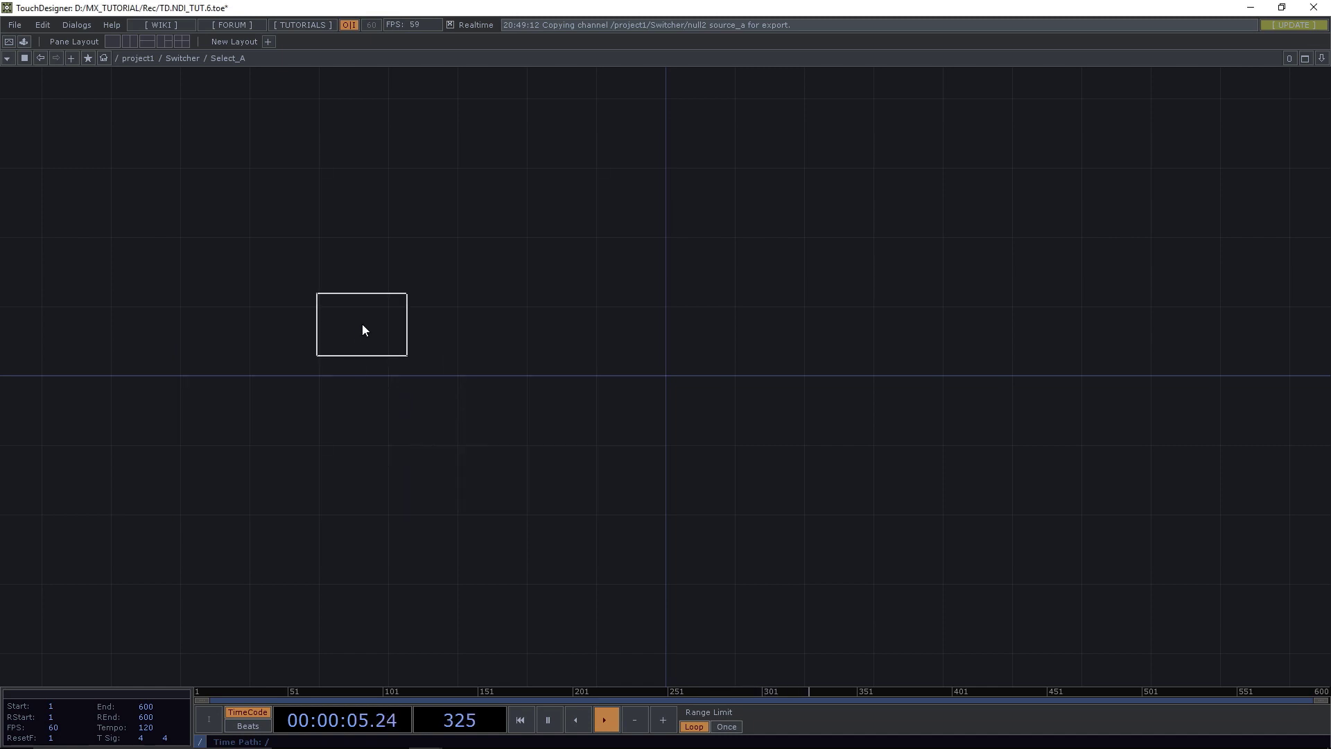
left_click(364, 374)
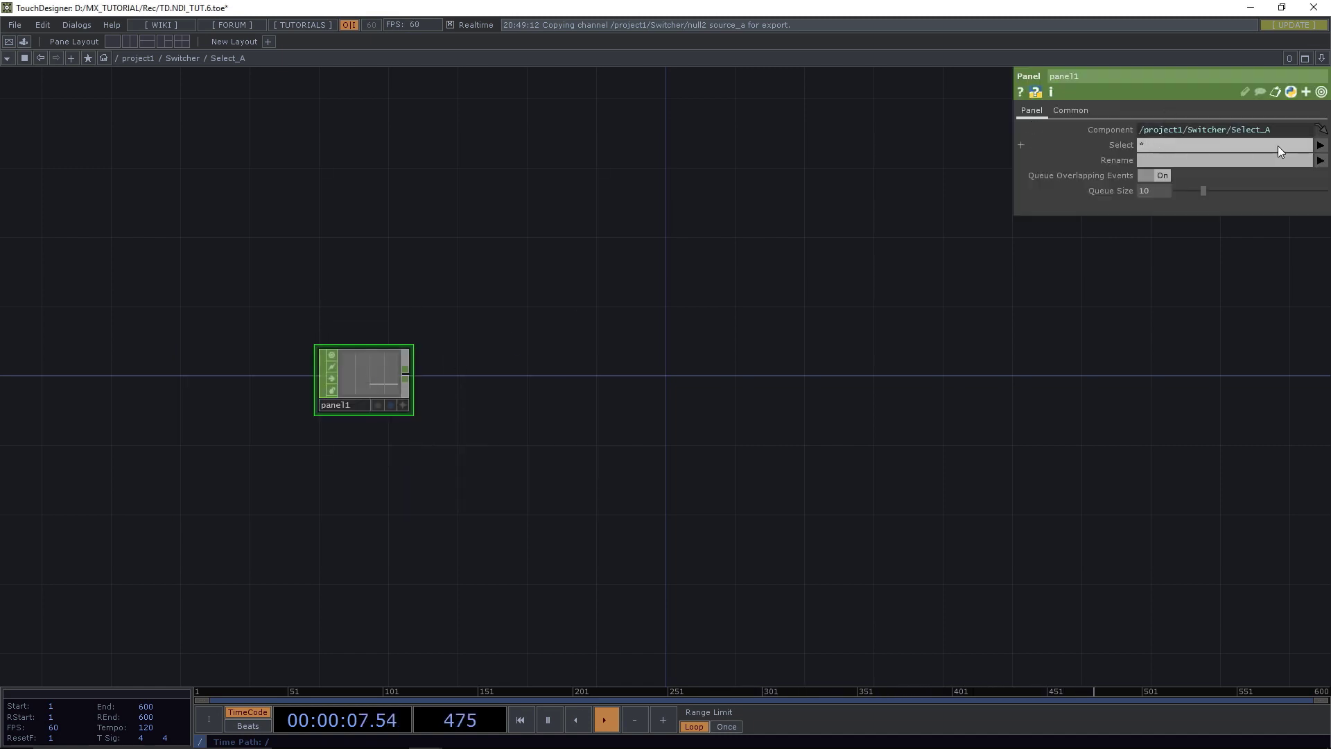
left_click(1321, 145)
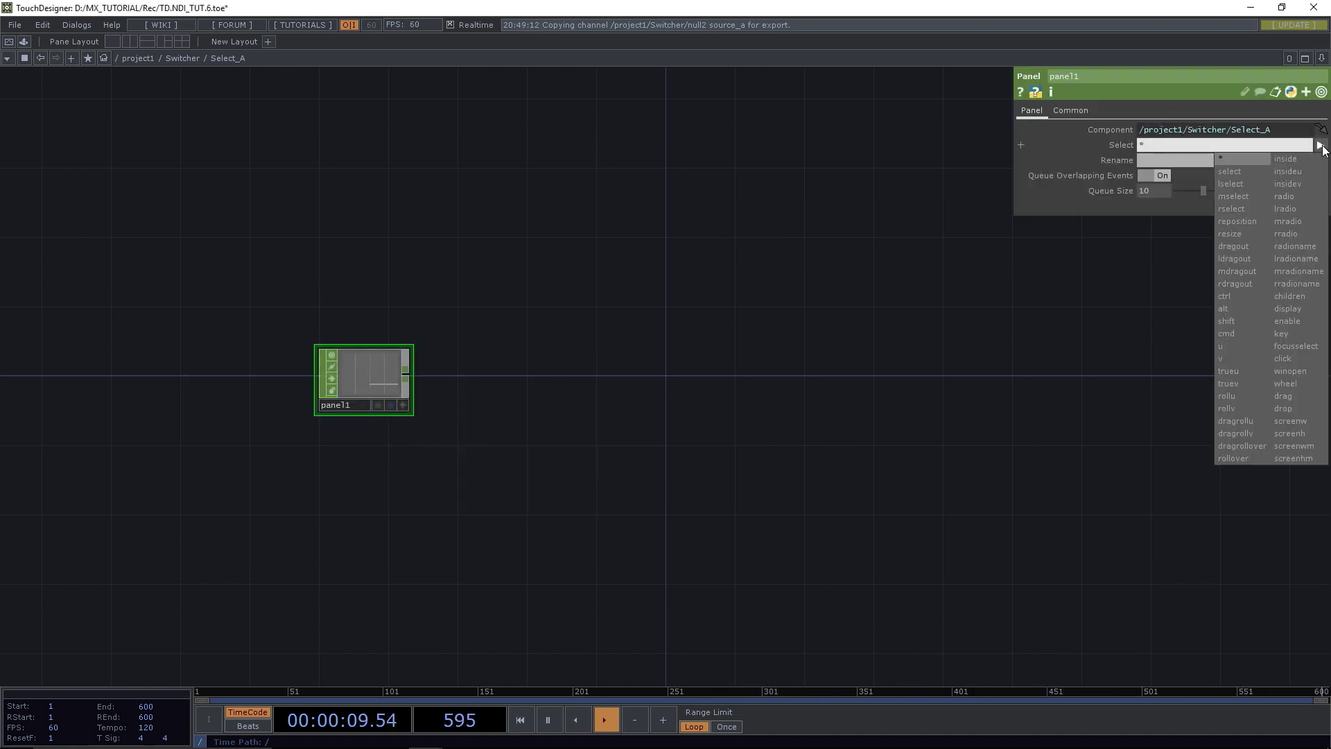
left_click(1231, 171)
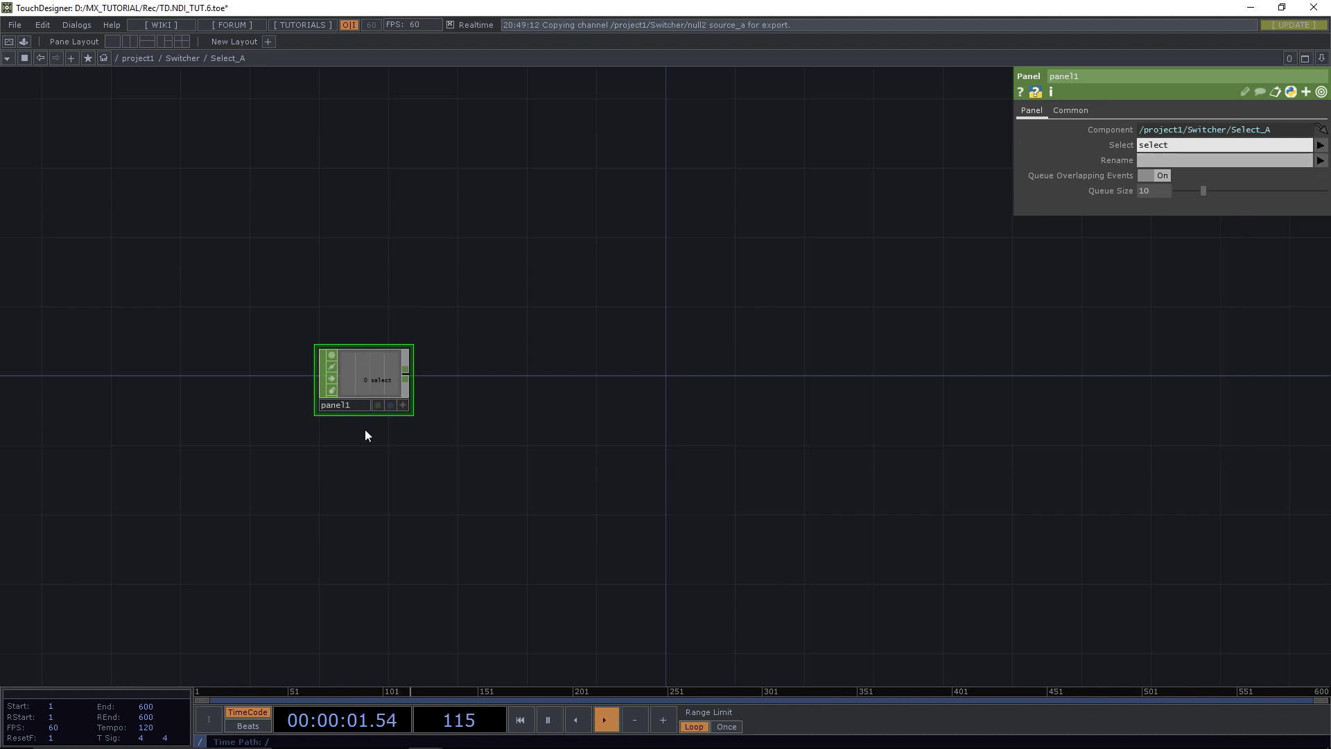
Connect an Out CHOP to the Panel CHOP's output, leaving a wide gap between the two.
left_click(407, 376)
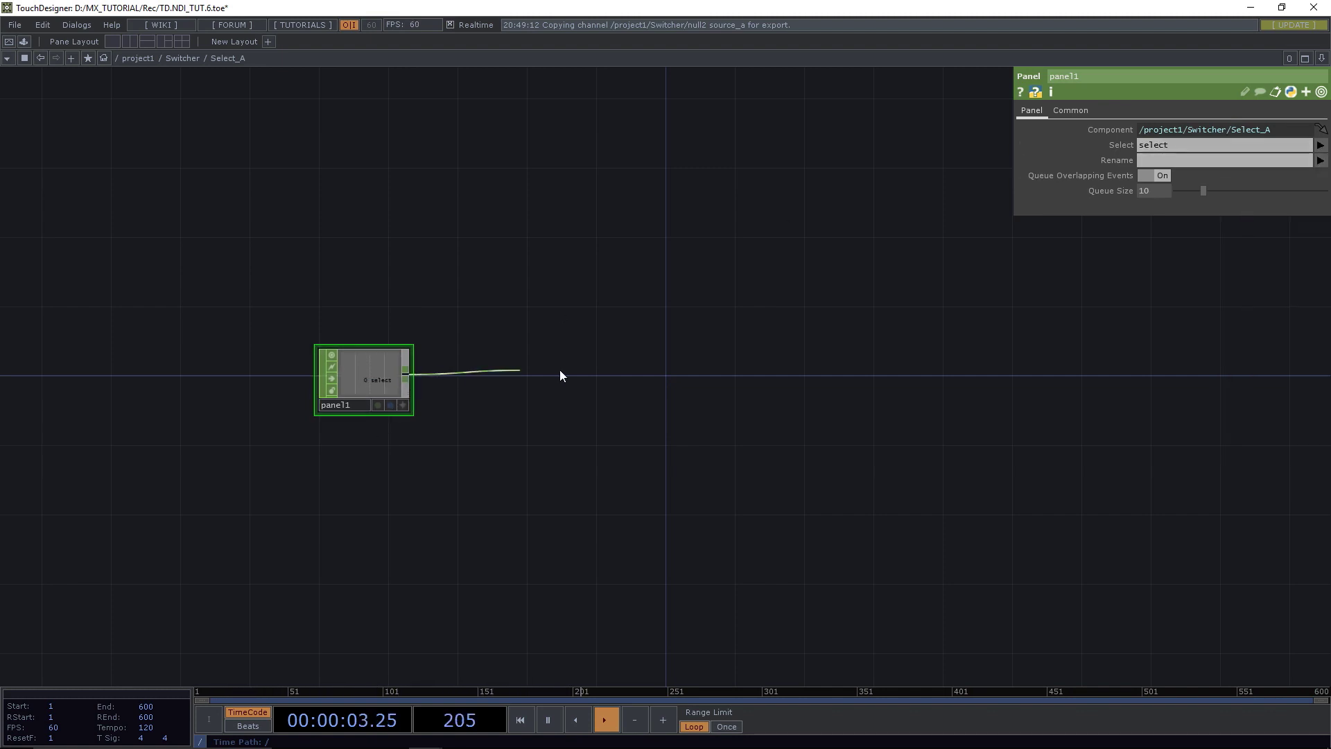
left_click(654, 374)
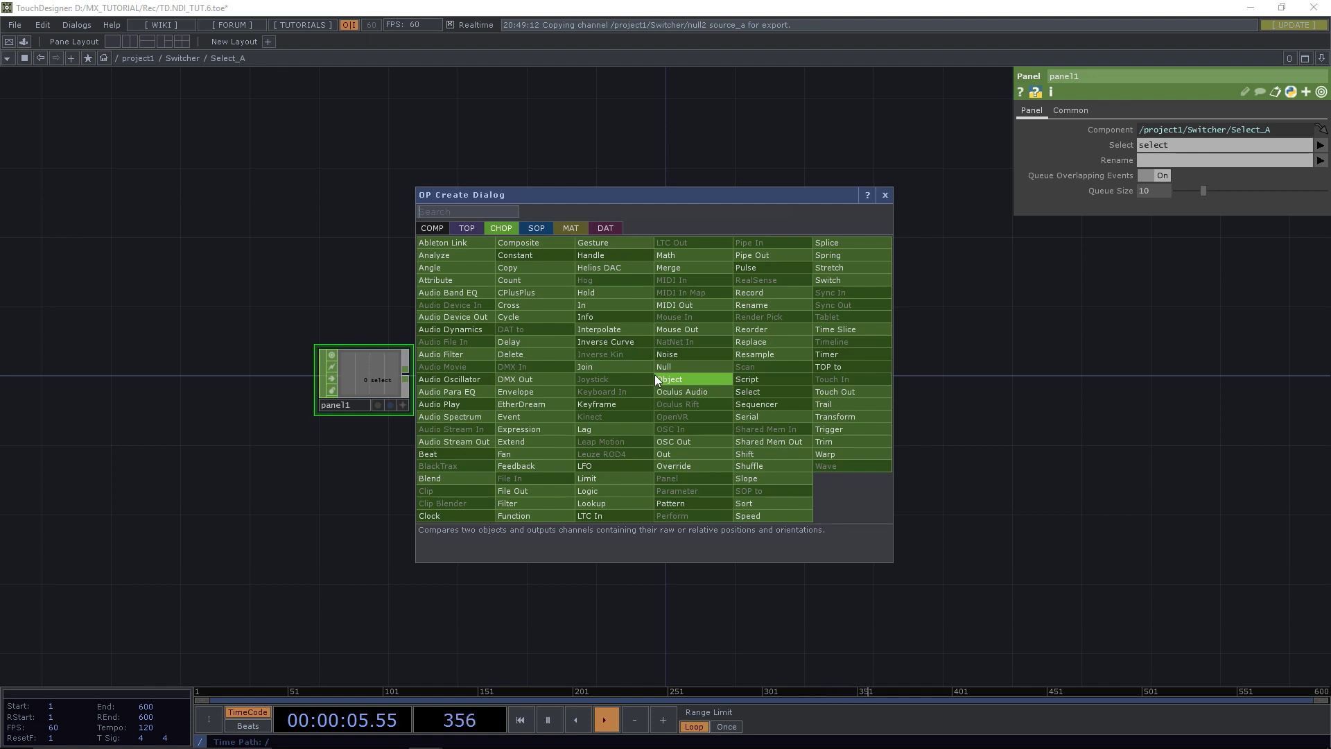
type("out")
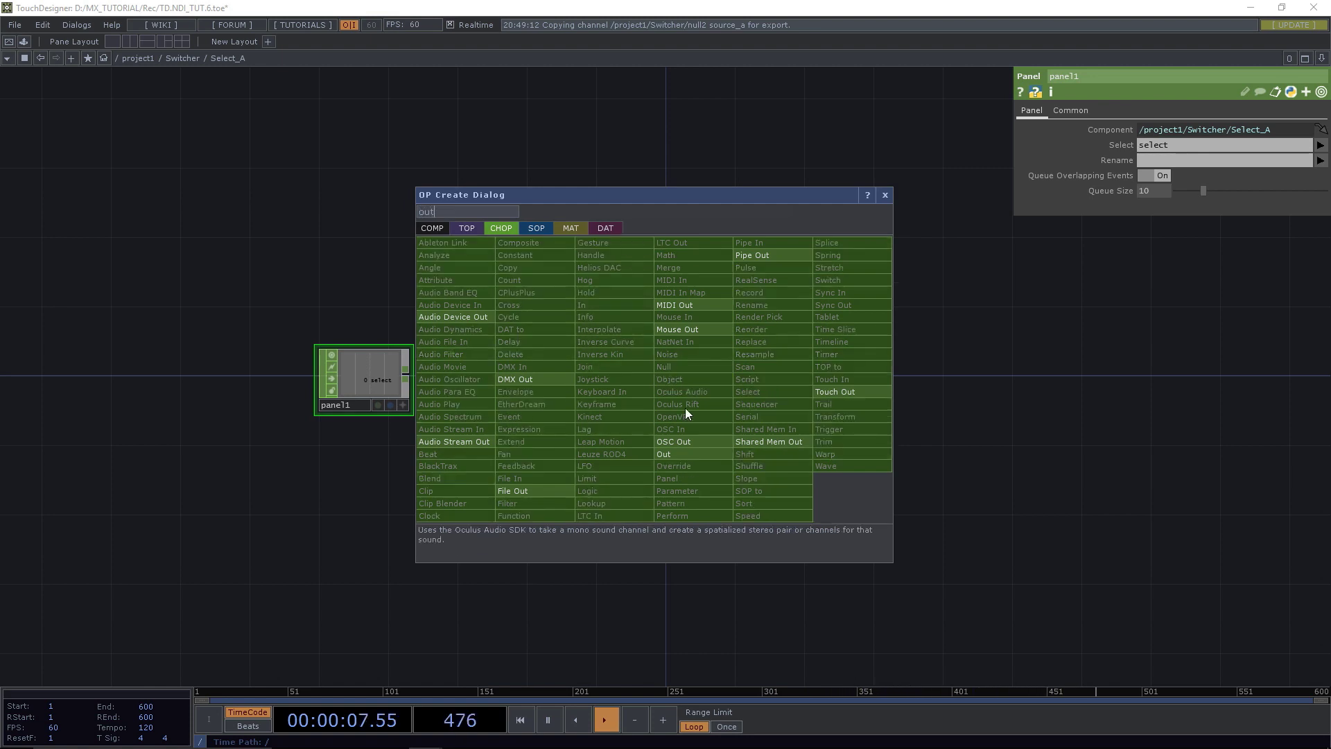
left_click(694, 455)
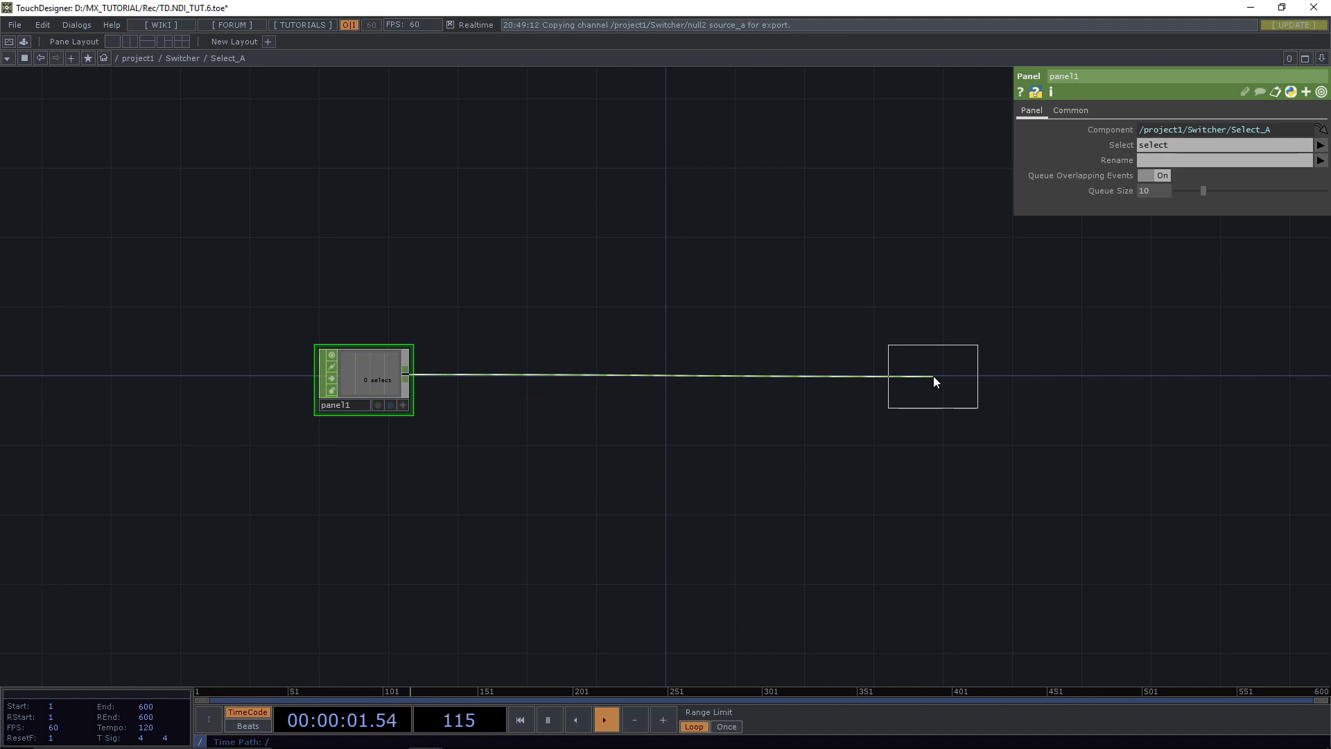
left_click(951, 376)
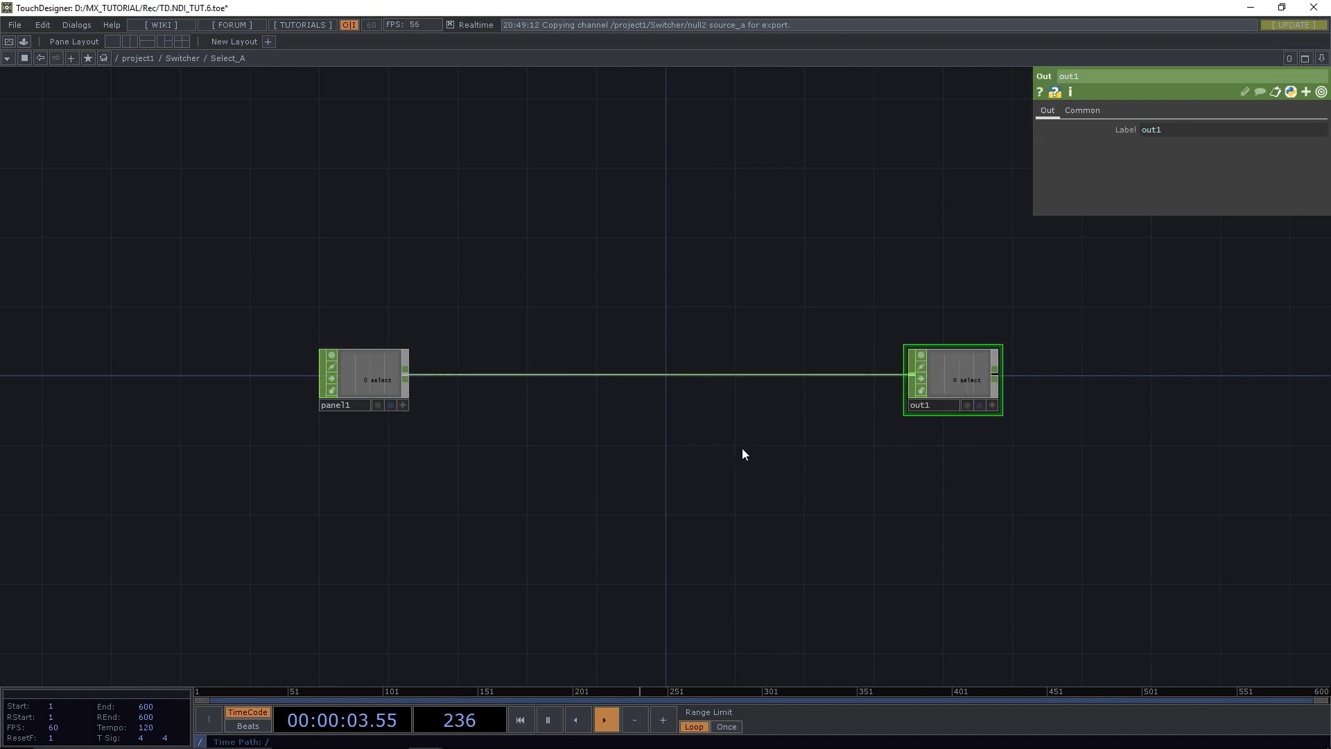
left_click_drag(743, 451, 693, 428)
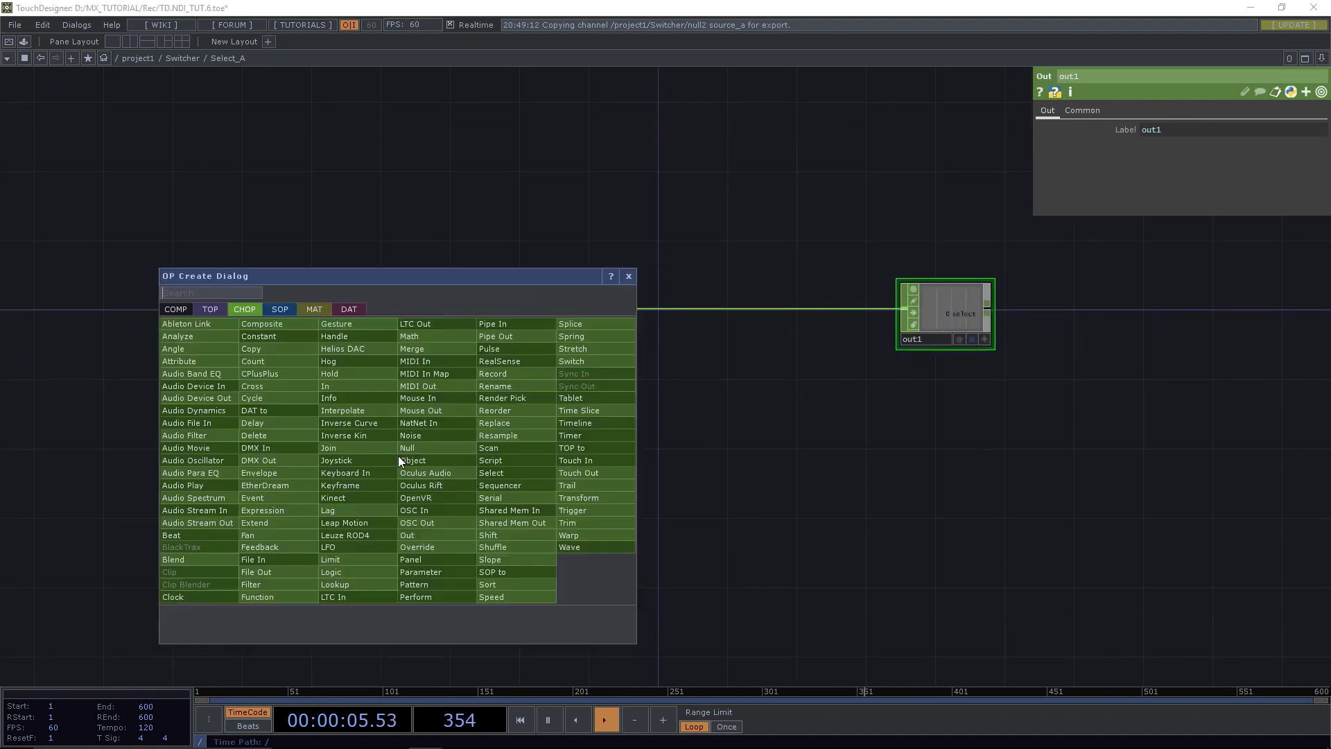
Add an In TOP inside Select_A, directly below the Panel CHOP.
key("Tab")
type("in")
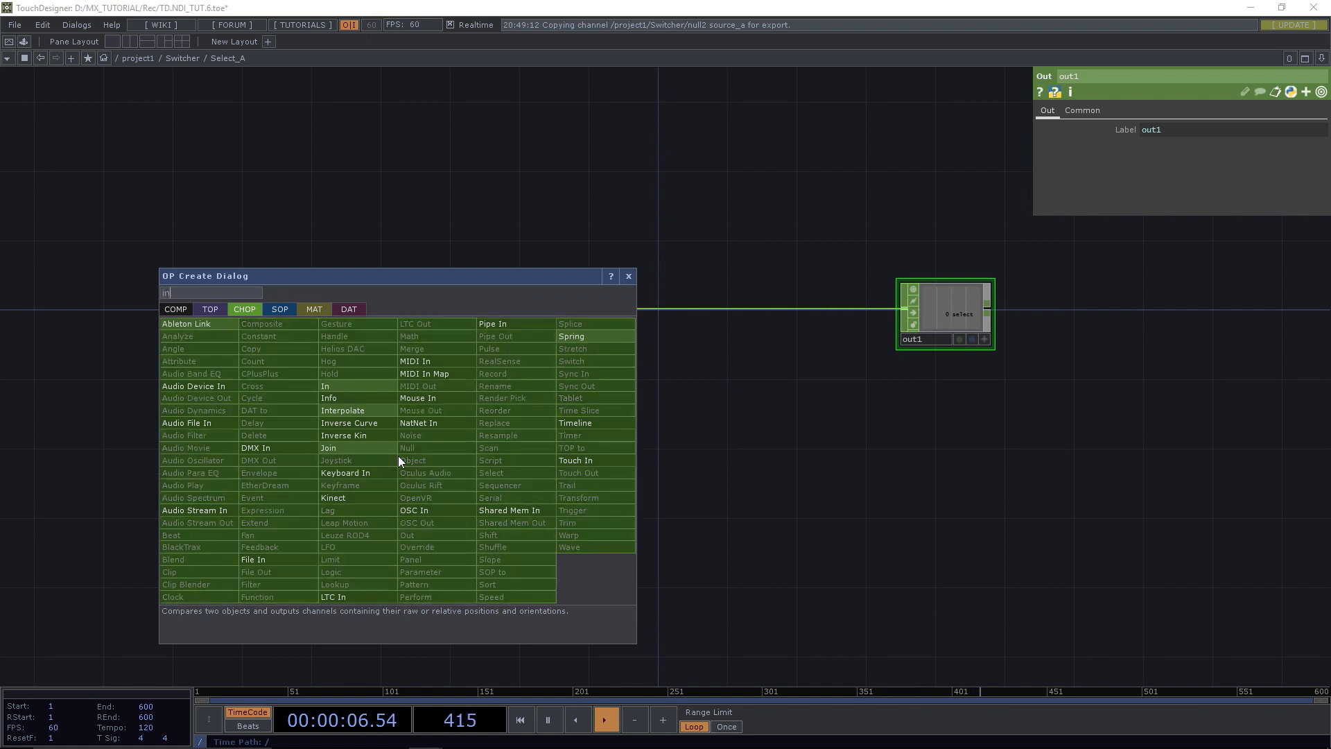
left_click(213, 307)
left_click(251, 447)
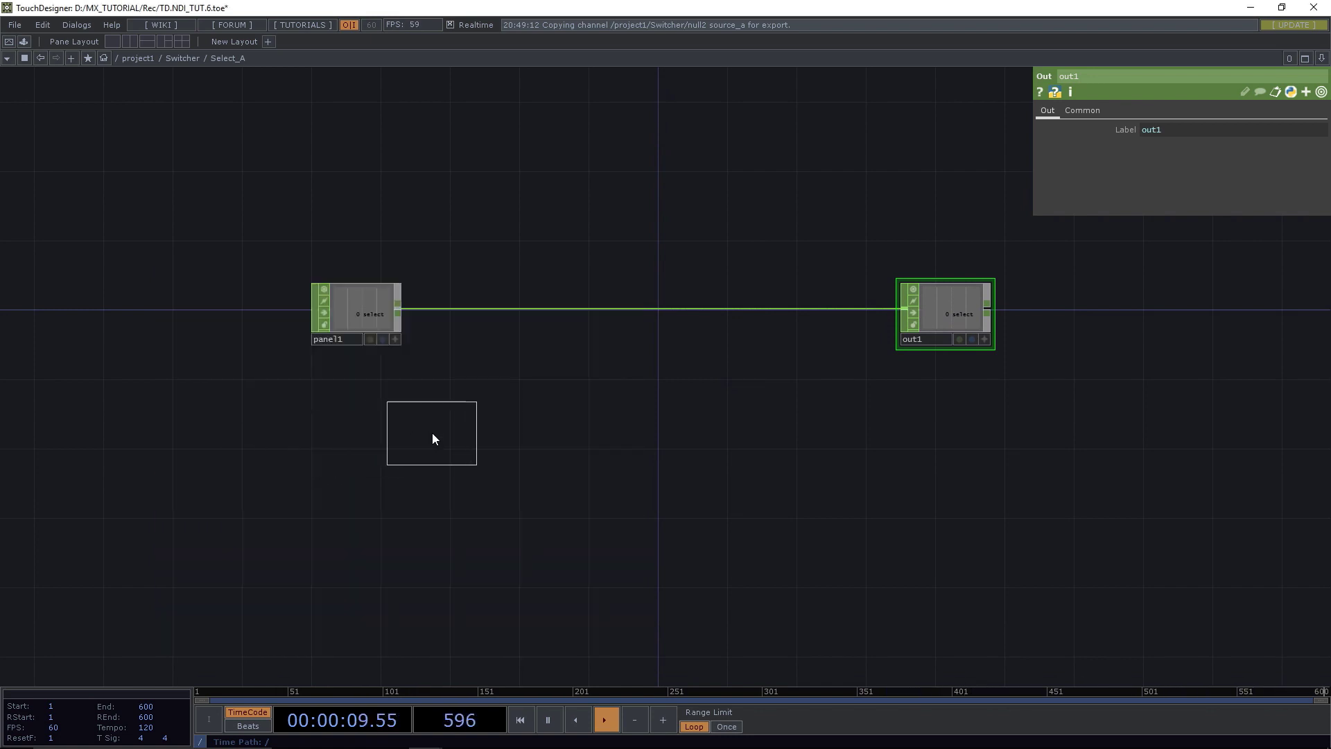
left_click(358, 458)
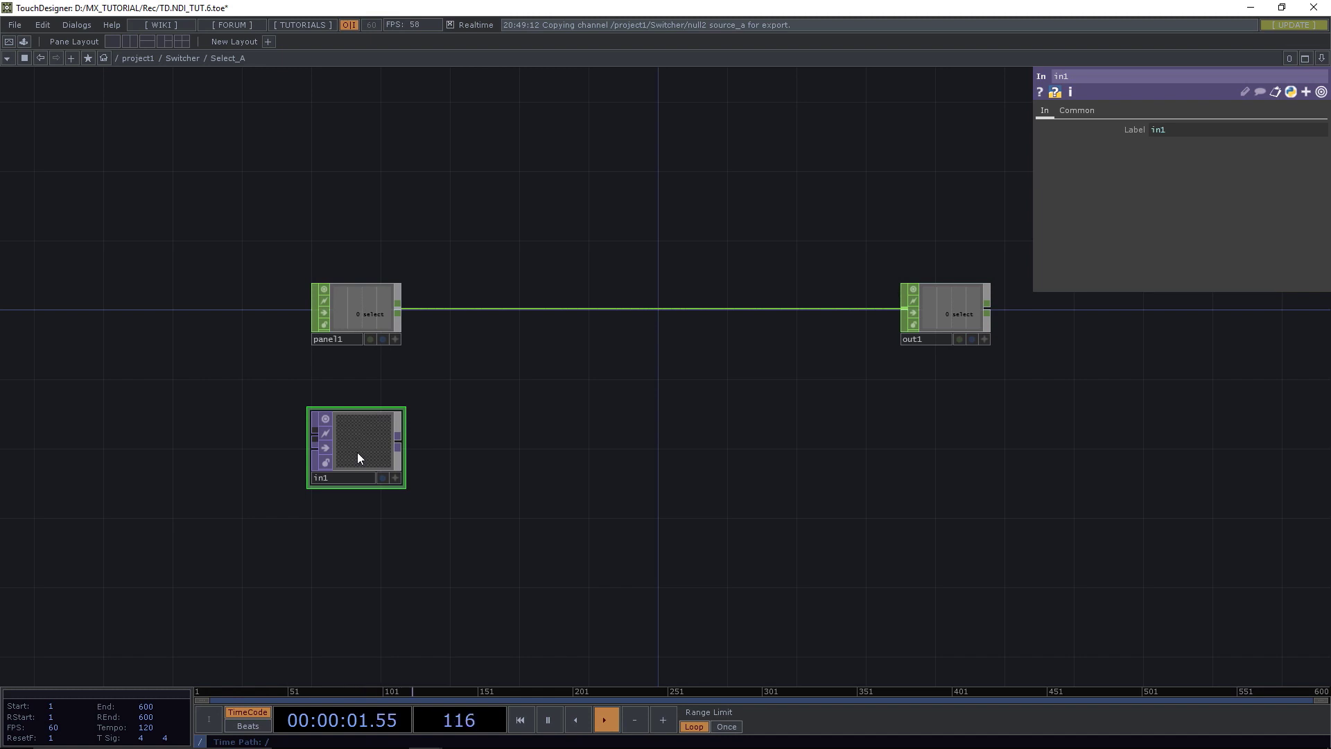
Connect an Out TOP to the In TOP's output and place it below out1, level with the In TOP.
left_click_drag(400, 441, 765, 468)
type("out")
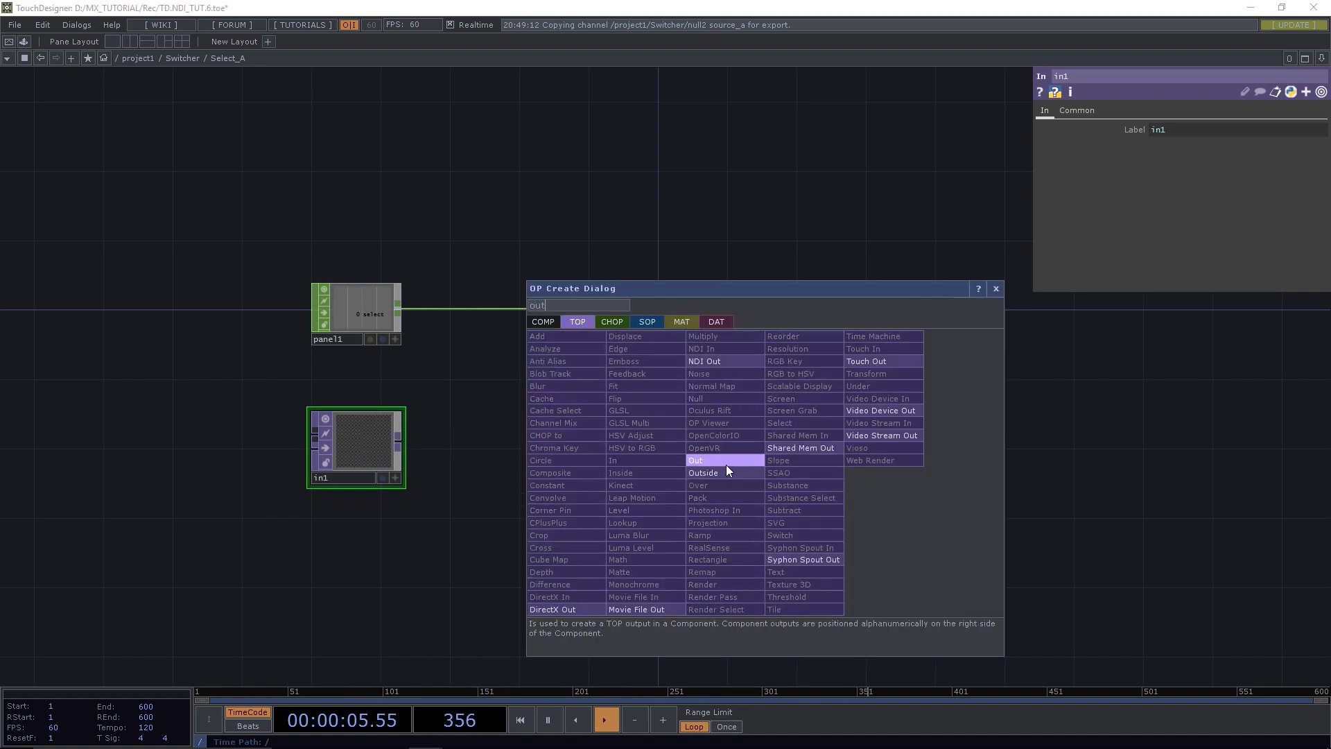
left_click(726, 464)
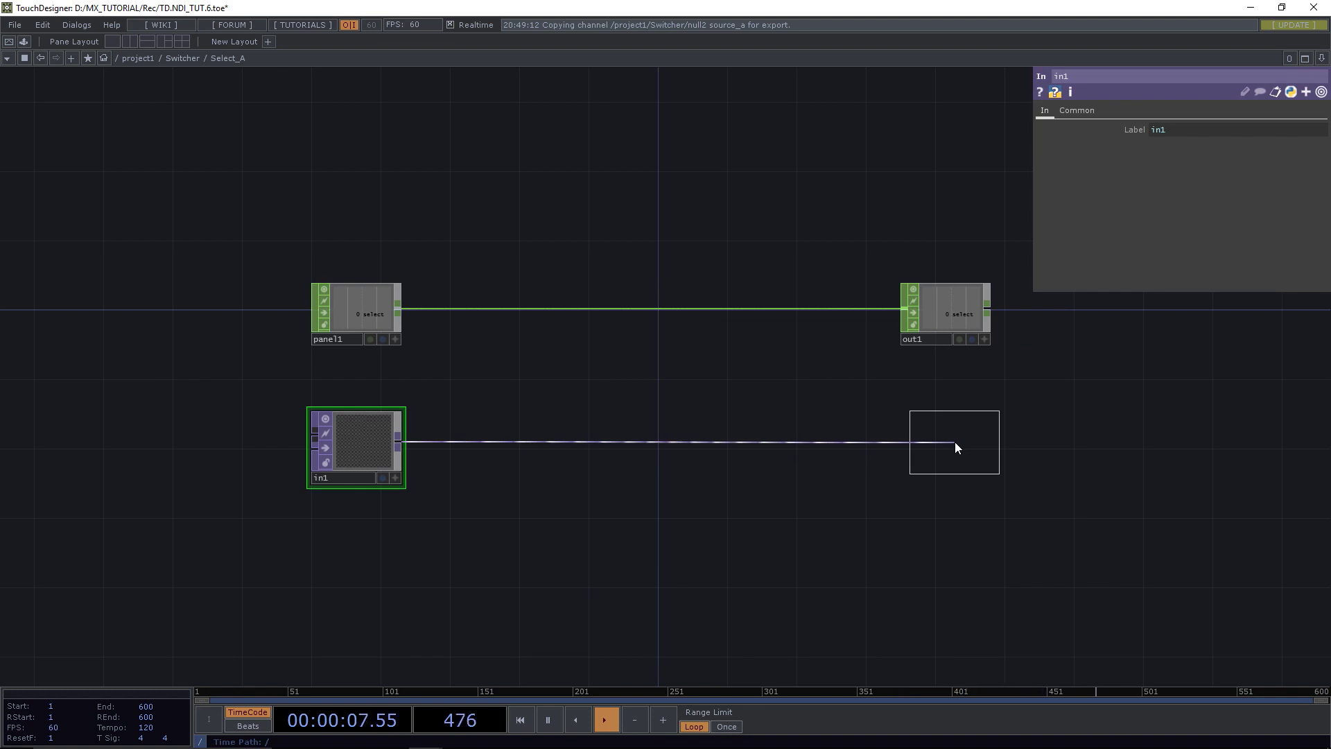
left_click(950, 442)
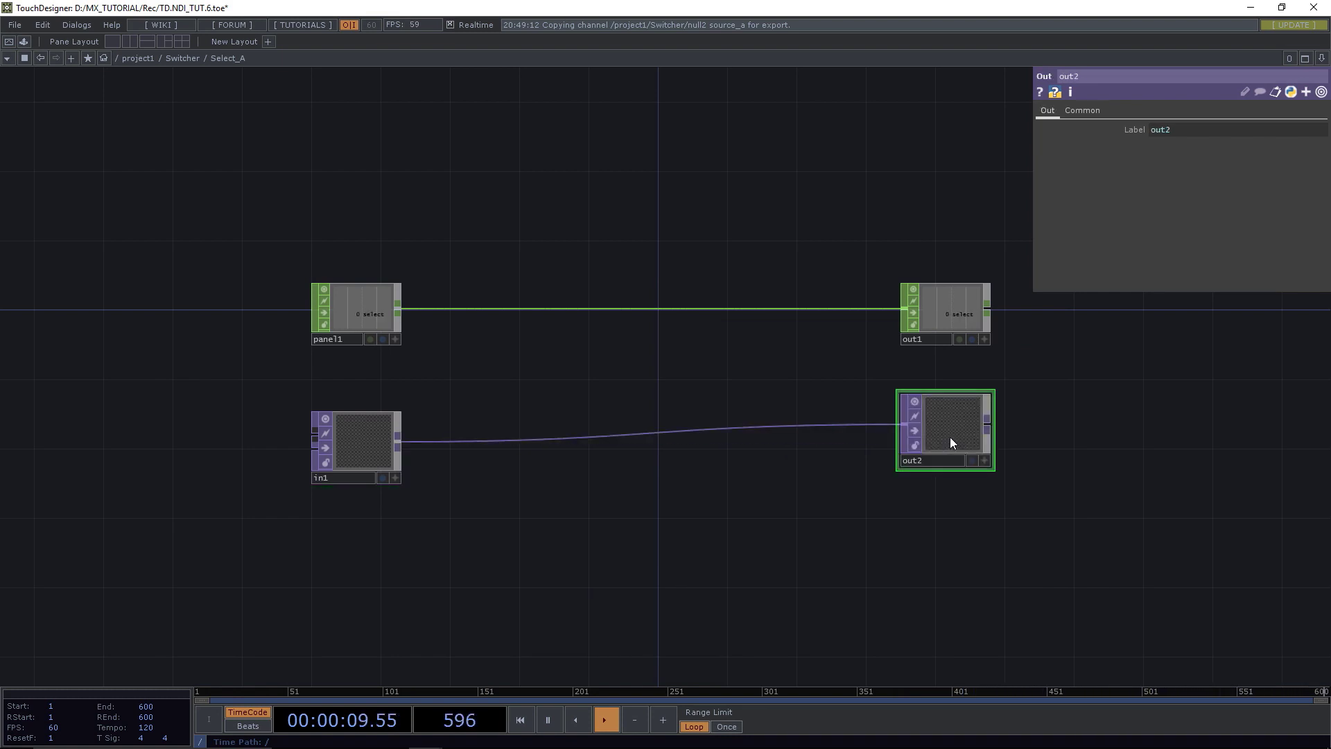
left_click_drag(951, 439, 955, 452)
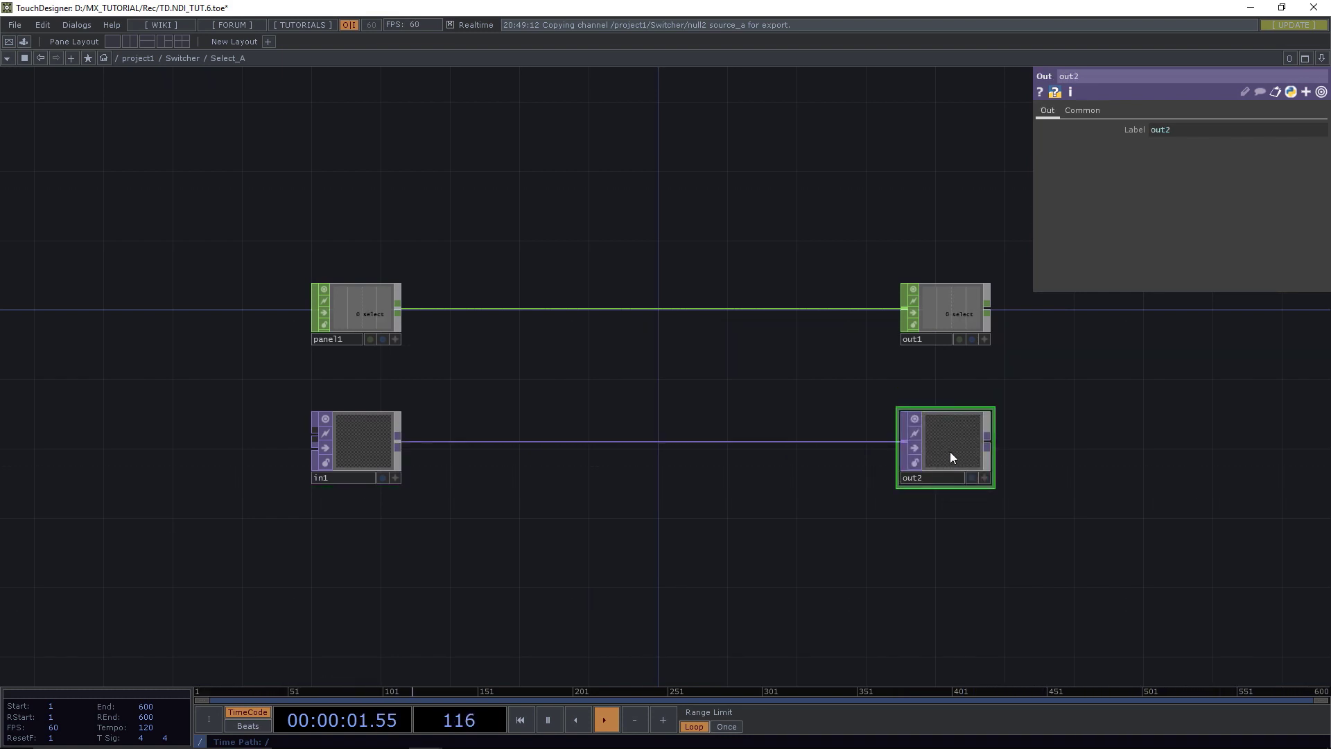
Insert a Rectangle TOP into the wire between in1 and out2, midway between them.
right_click(632, 442)
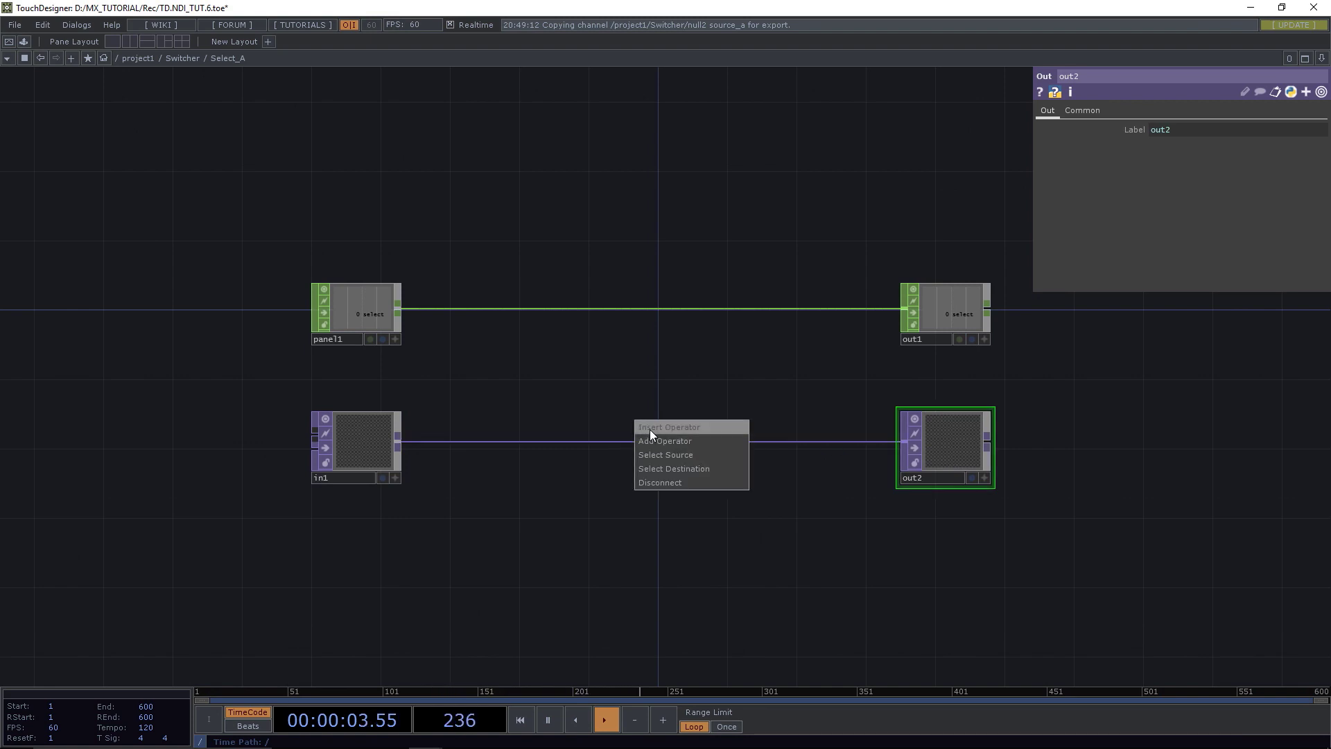
left_click(651, 430)
type("rec")
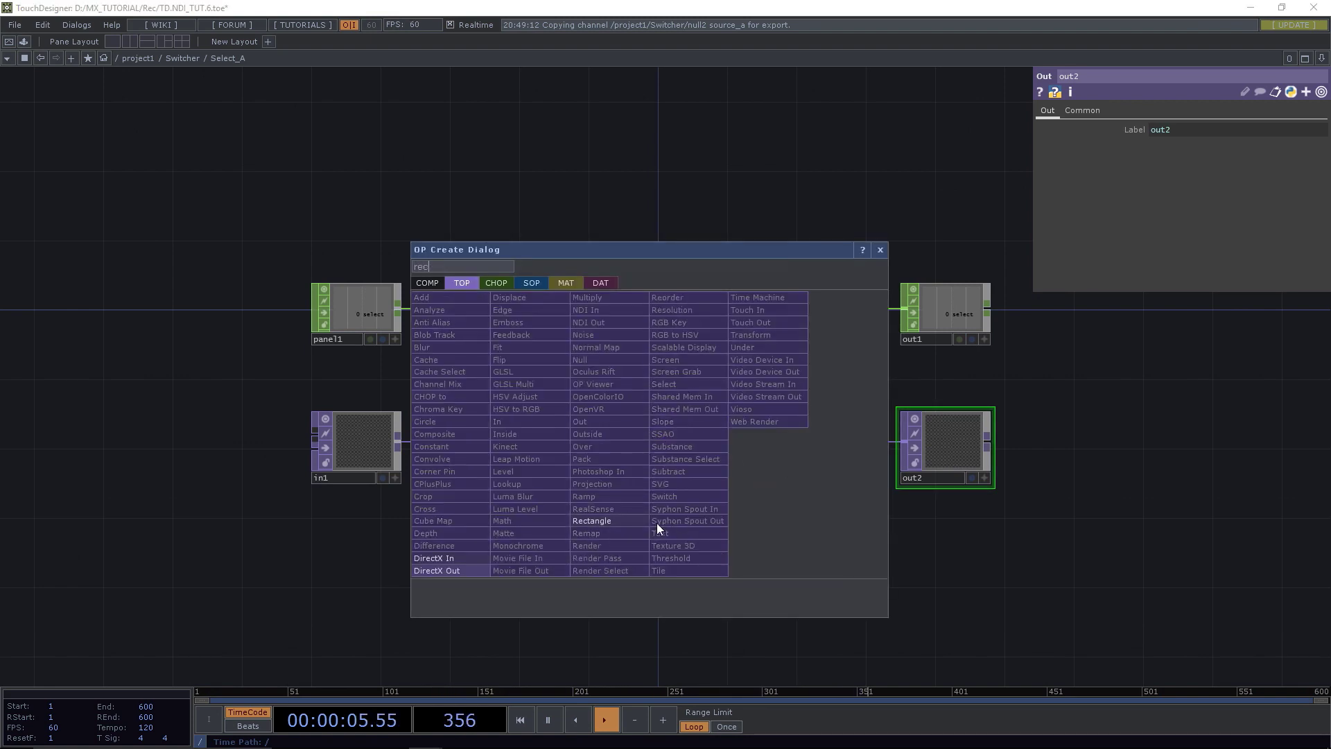
left_click(604, 520)
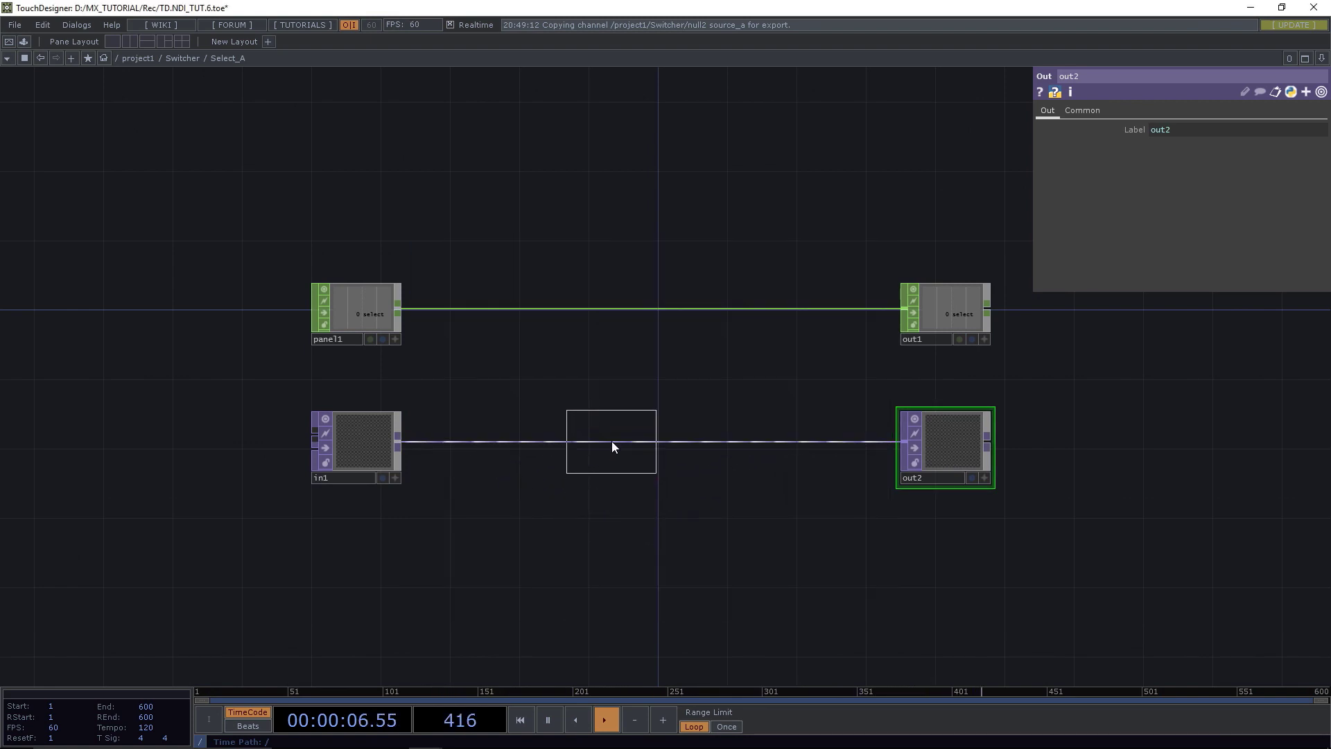
left_click(659, 444)
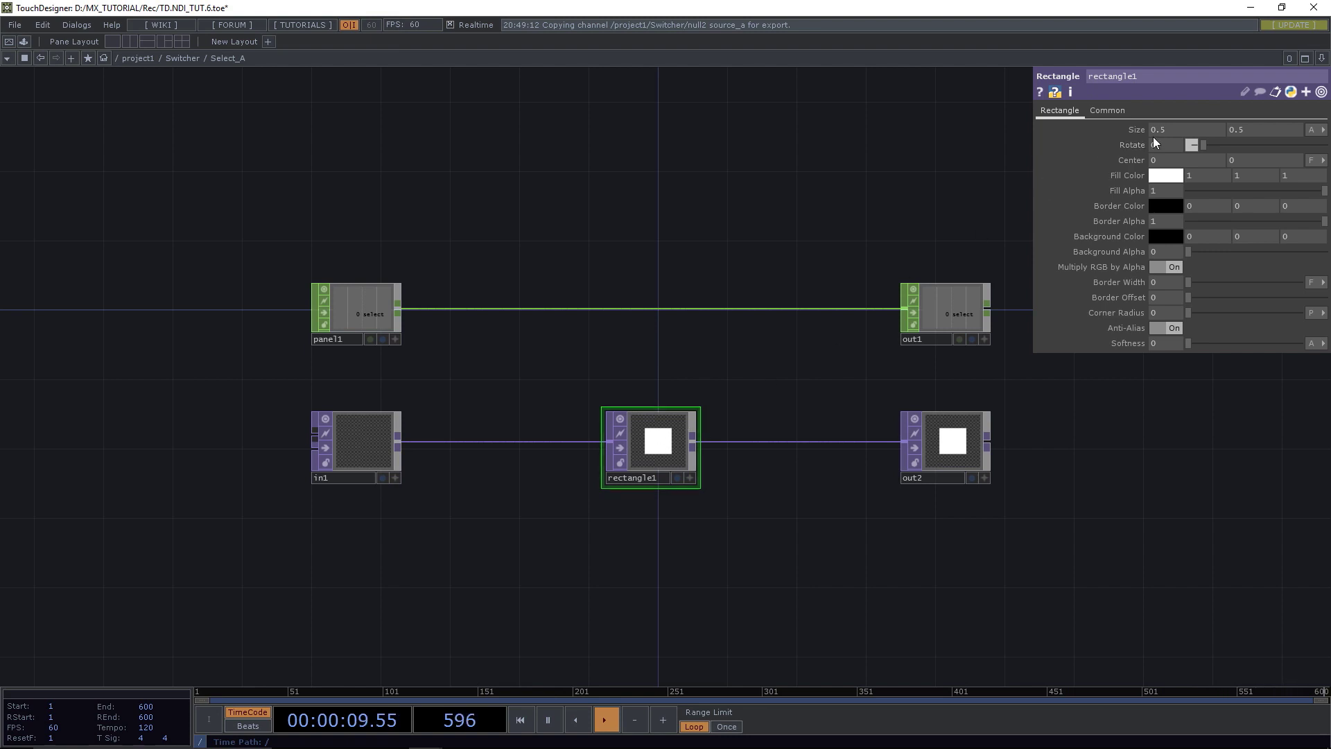
Switch the rectangle's size units to pixels and set its size to 1280 by 720.
left_click(1312, 130)
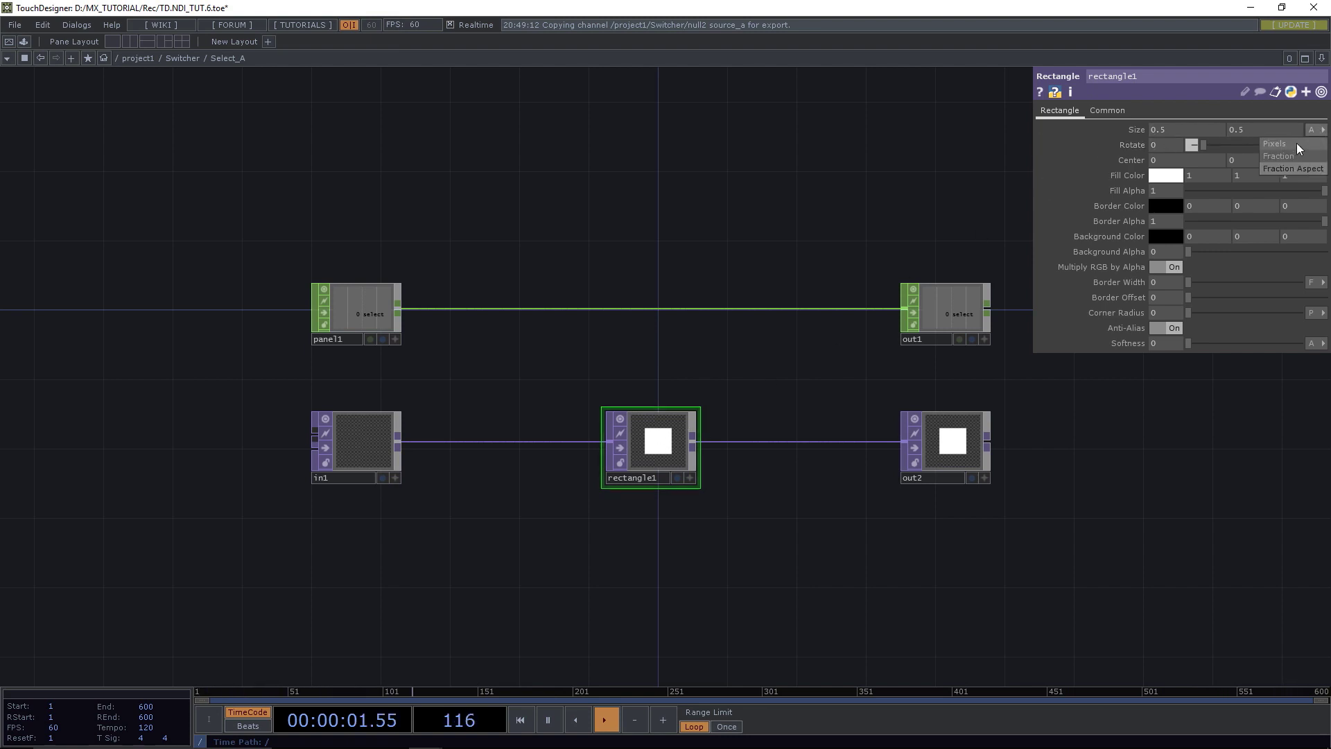
left_click(1297, 143)
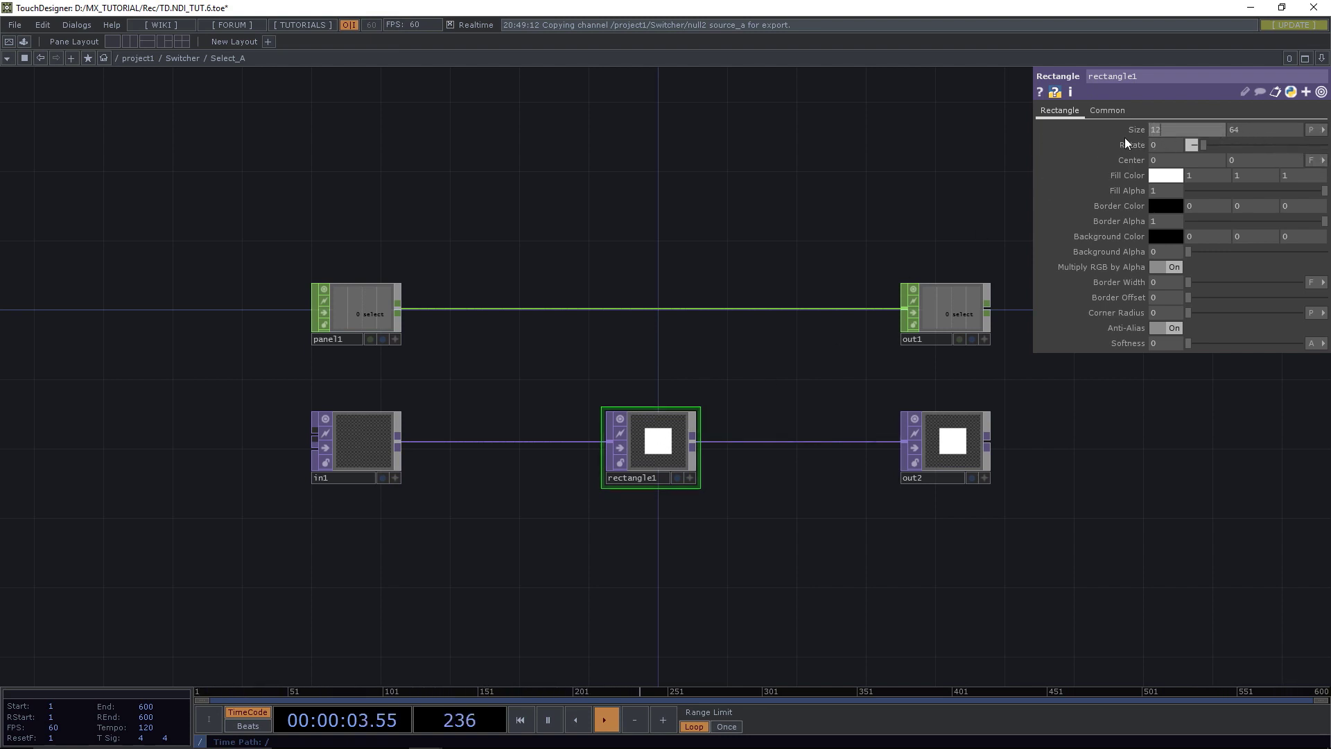
type("80")
scroll(1254, 136, "up", 8)
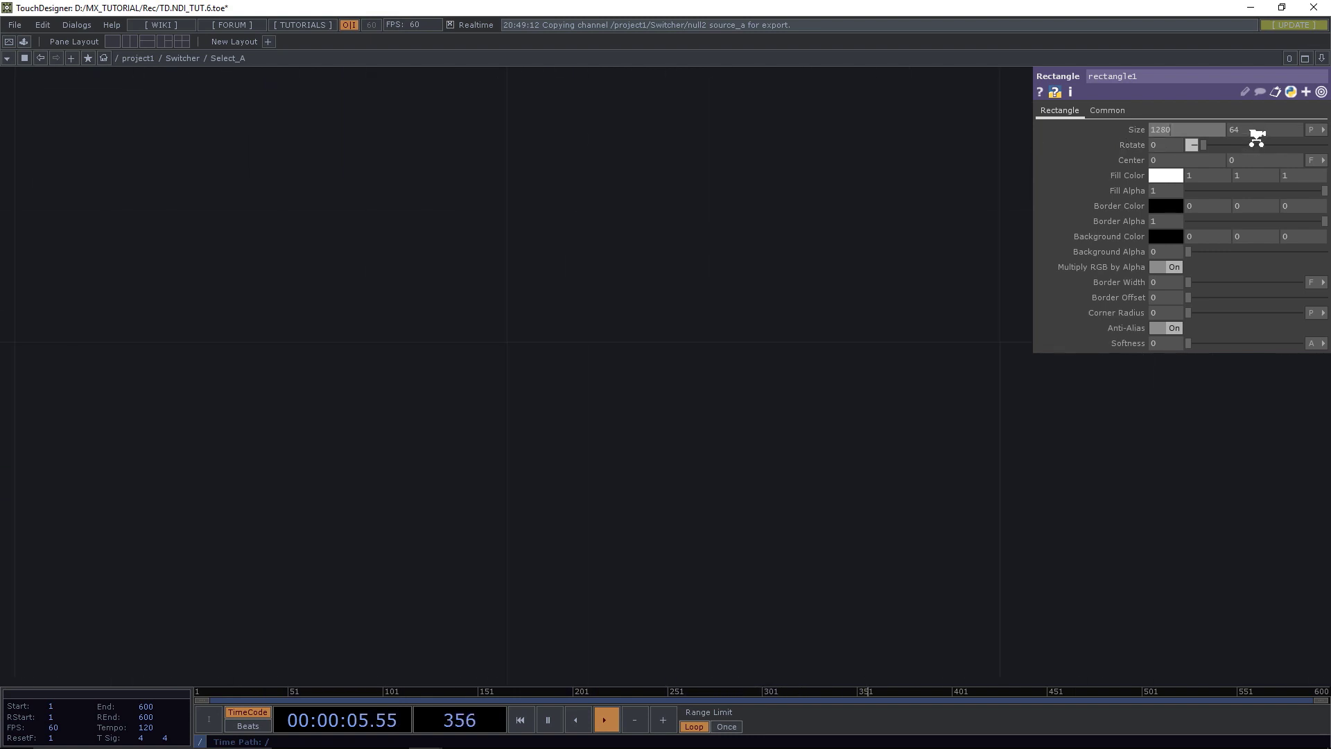
left_click_drag(1252, 131, 1208, 131)
type("720")
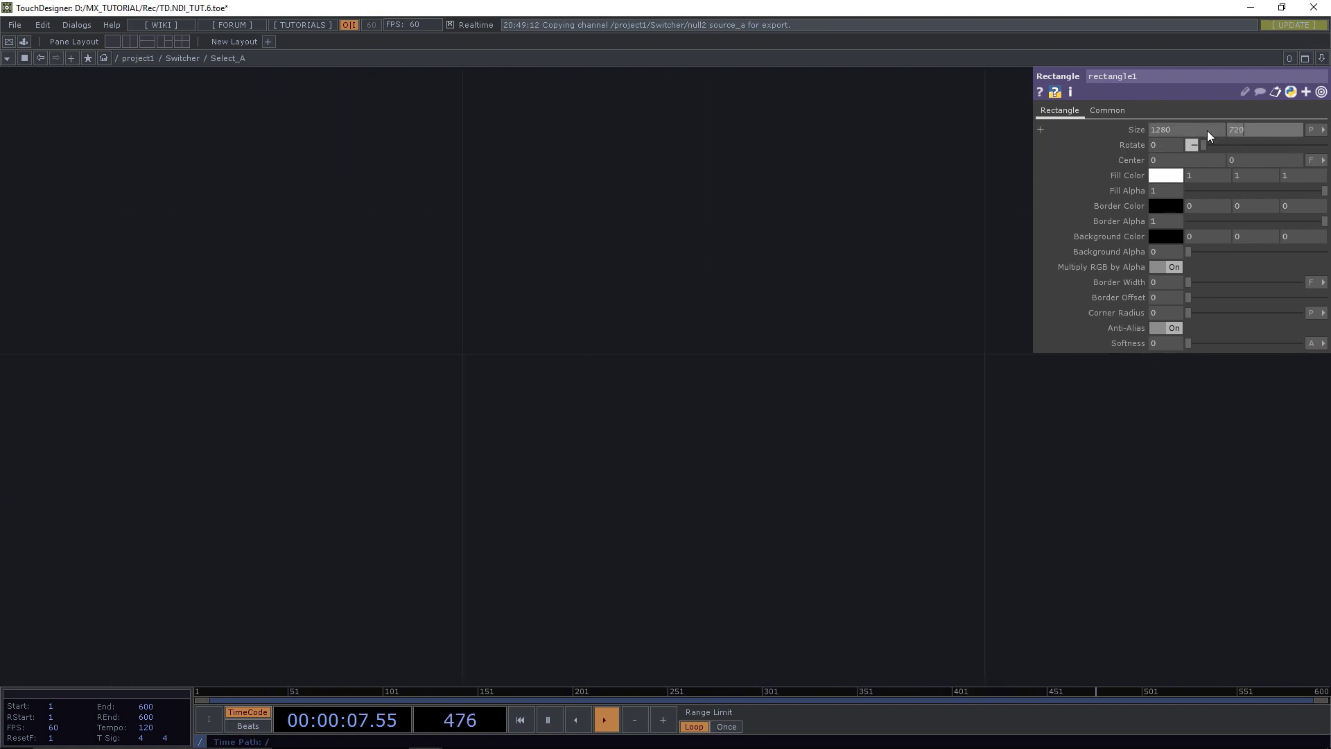
left_click(1108, 110)
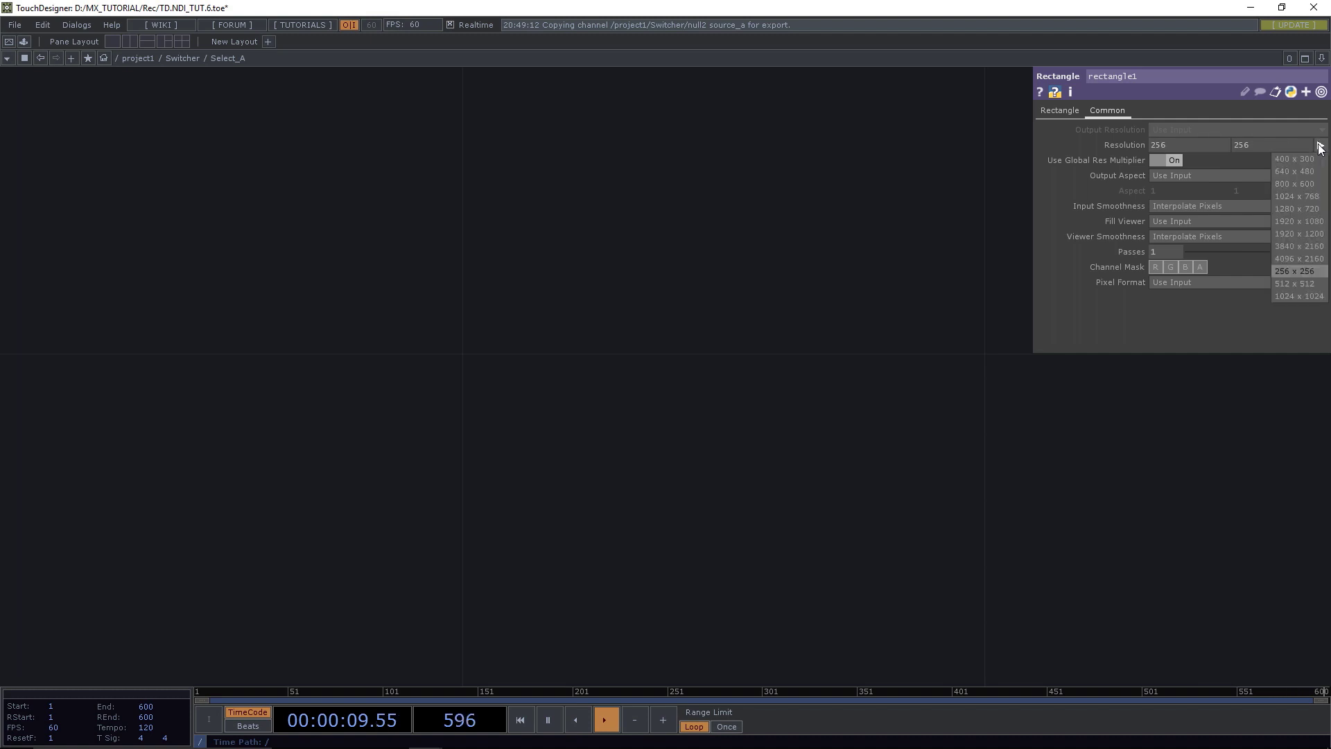
left_click(1048, 108)
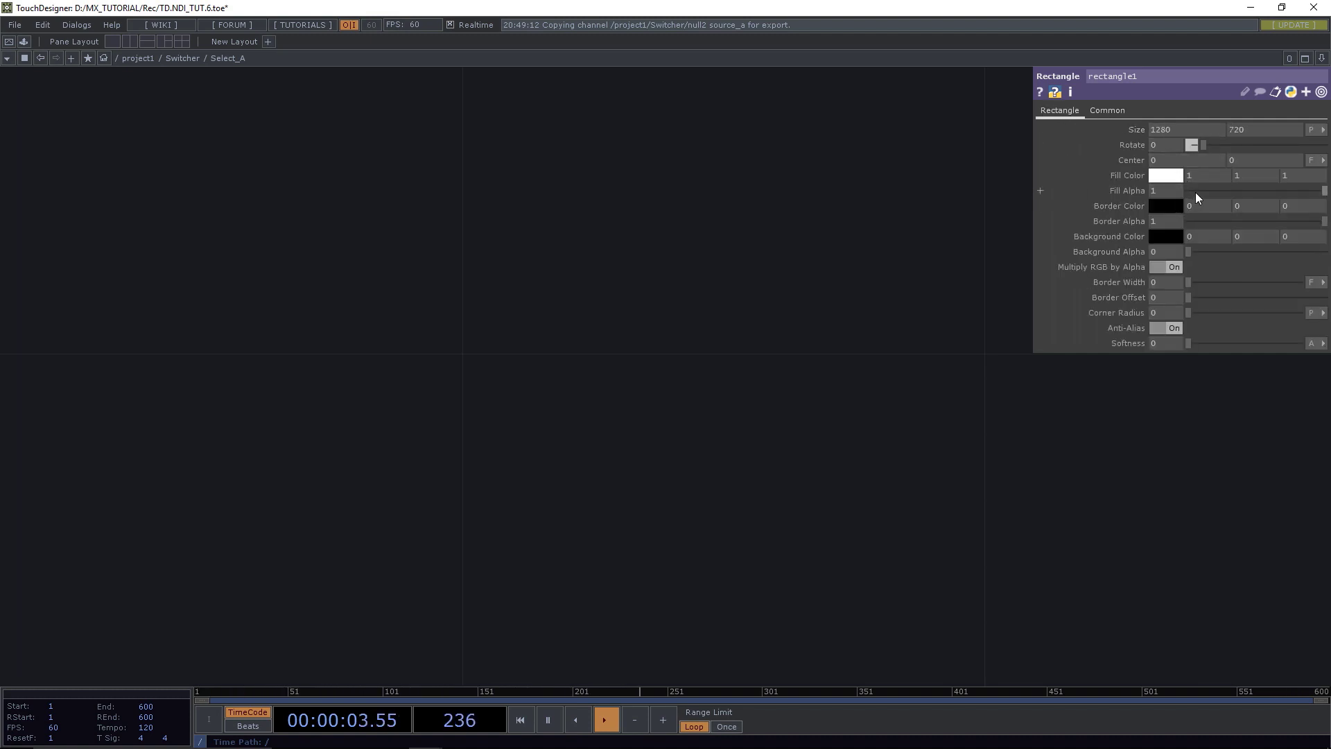
Set the rectangle's fill alpha to 0 and its border color to orange.
scroll(822, 317, "down", 6)
left_click_drag(813, 297, 951, 144)
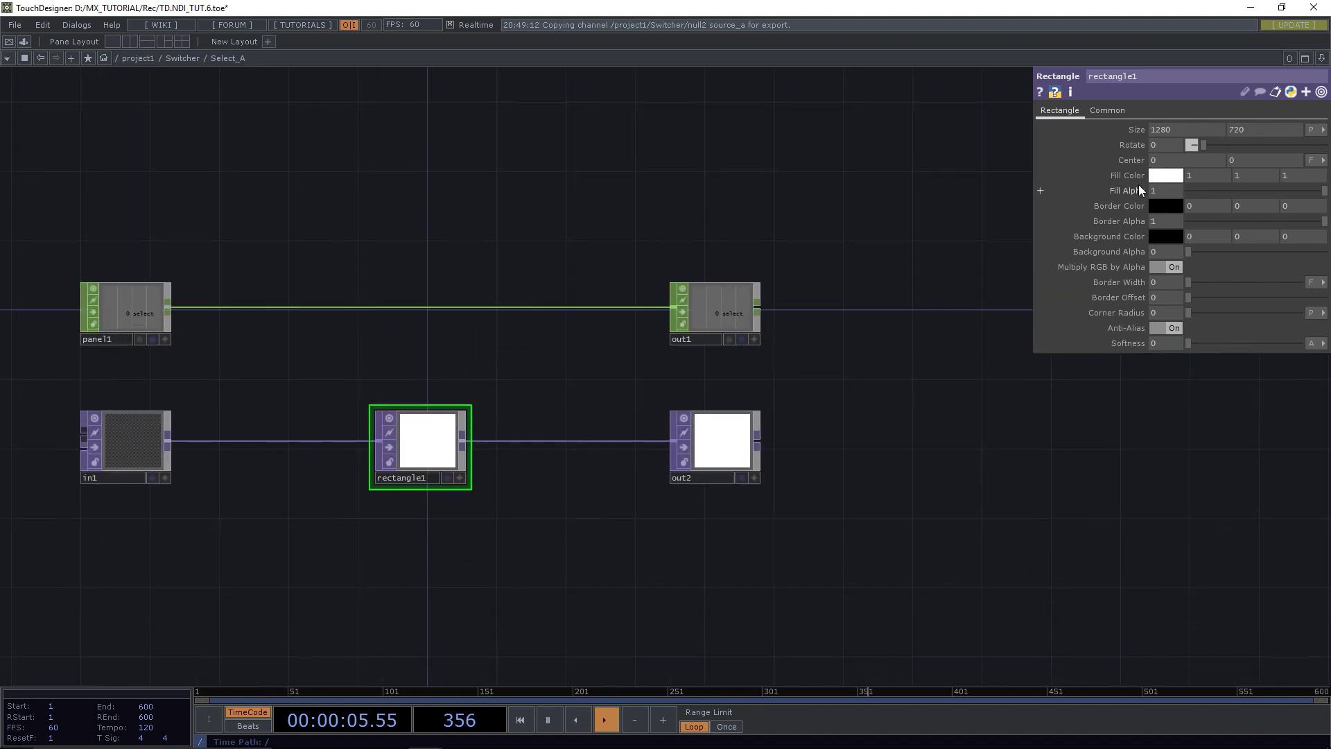
left_click_drag(1214, 192, 1158, 191)
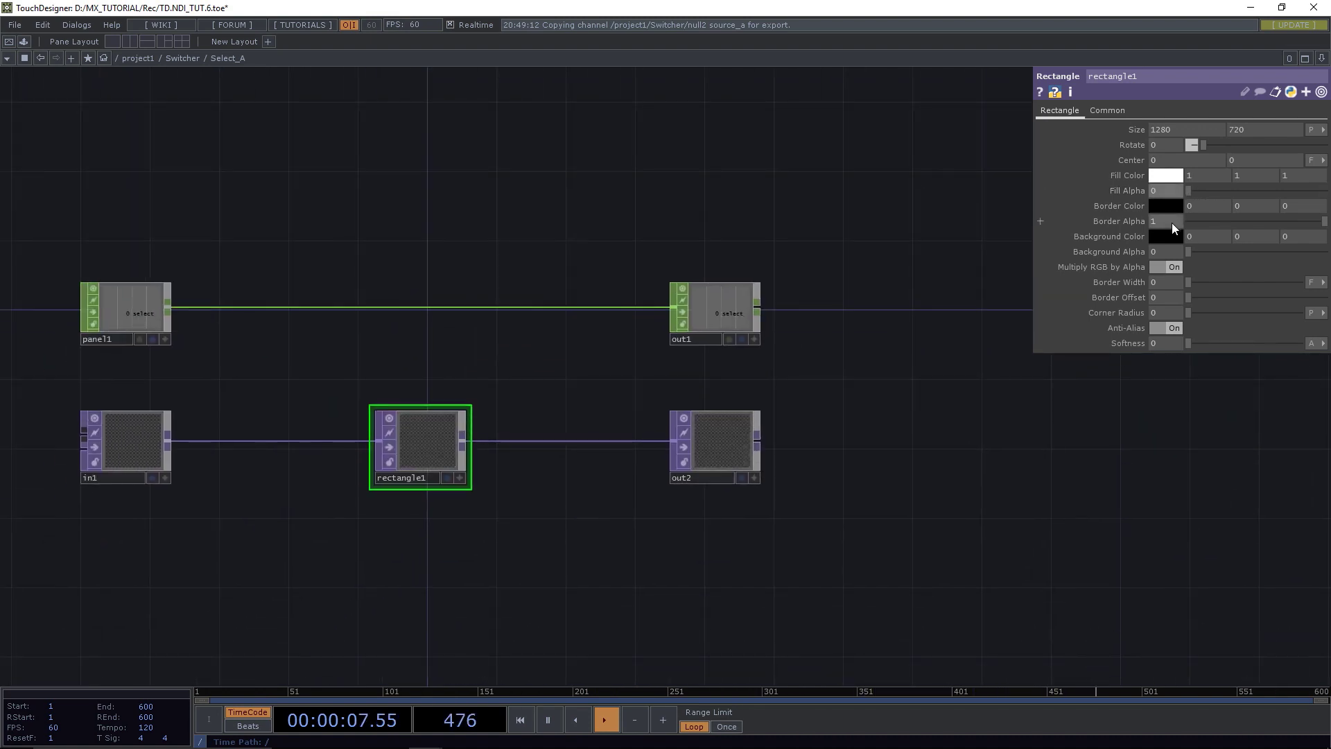
left_click(1172, 205)
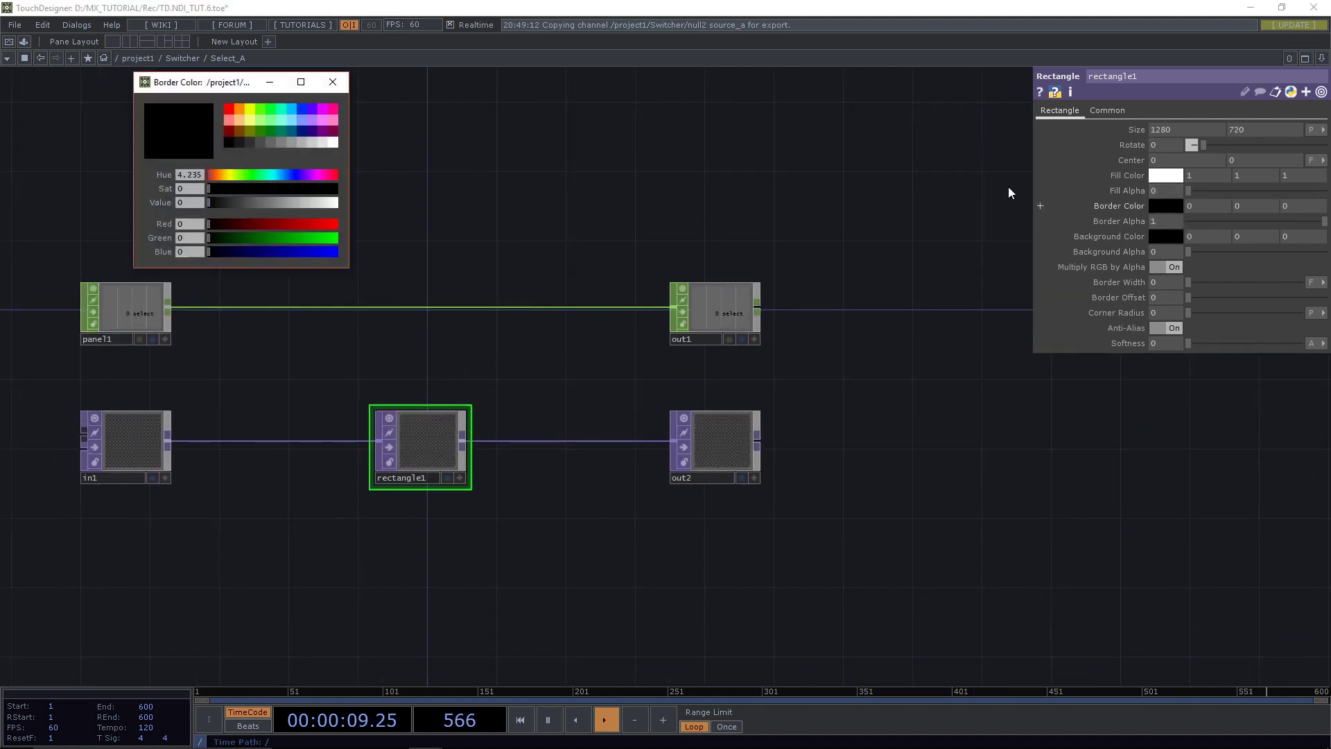
left_click(240, 109)
left_click(333, 83)
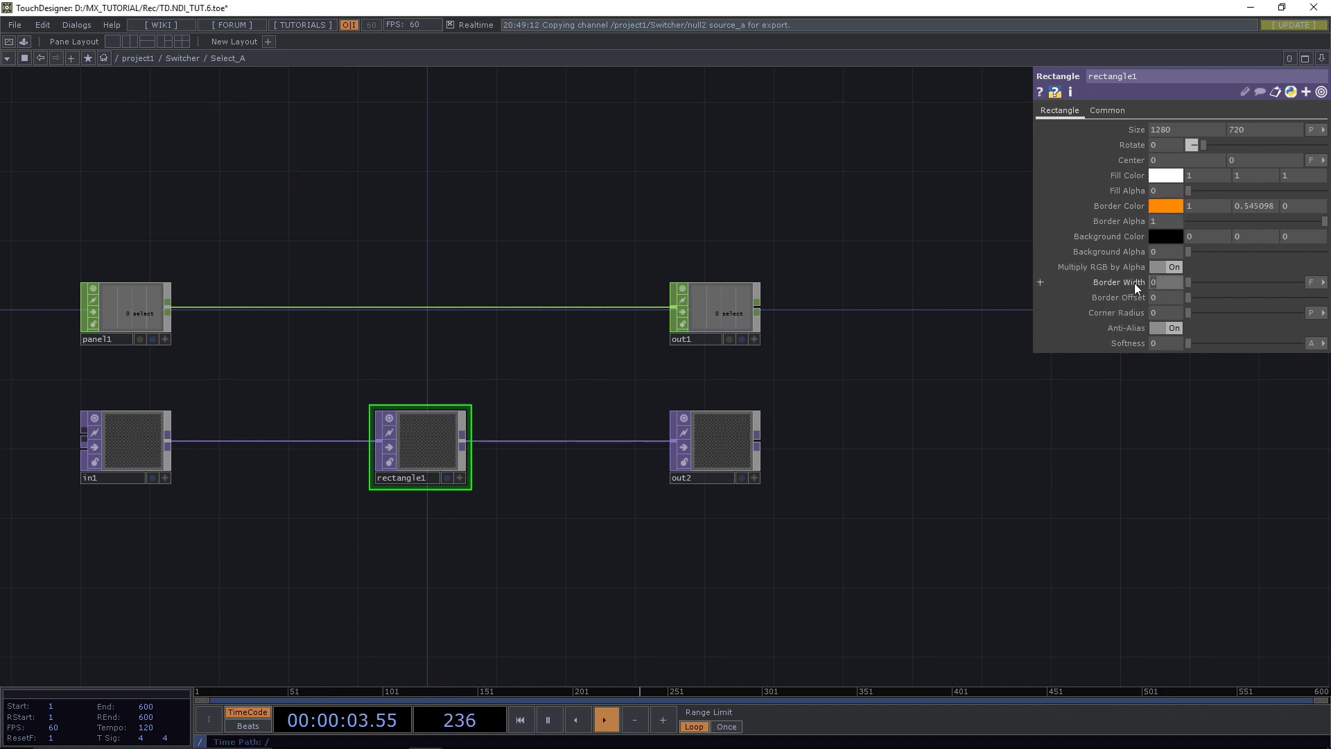
Set the rectangle's border width to 10 pixels.
left_click(1312, 283)
type("10")
key("Return")
scroll(427, 444, "up", 5)
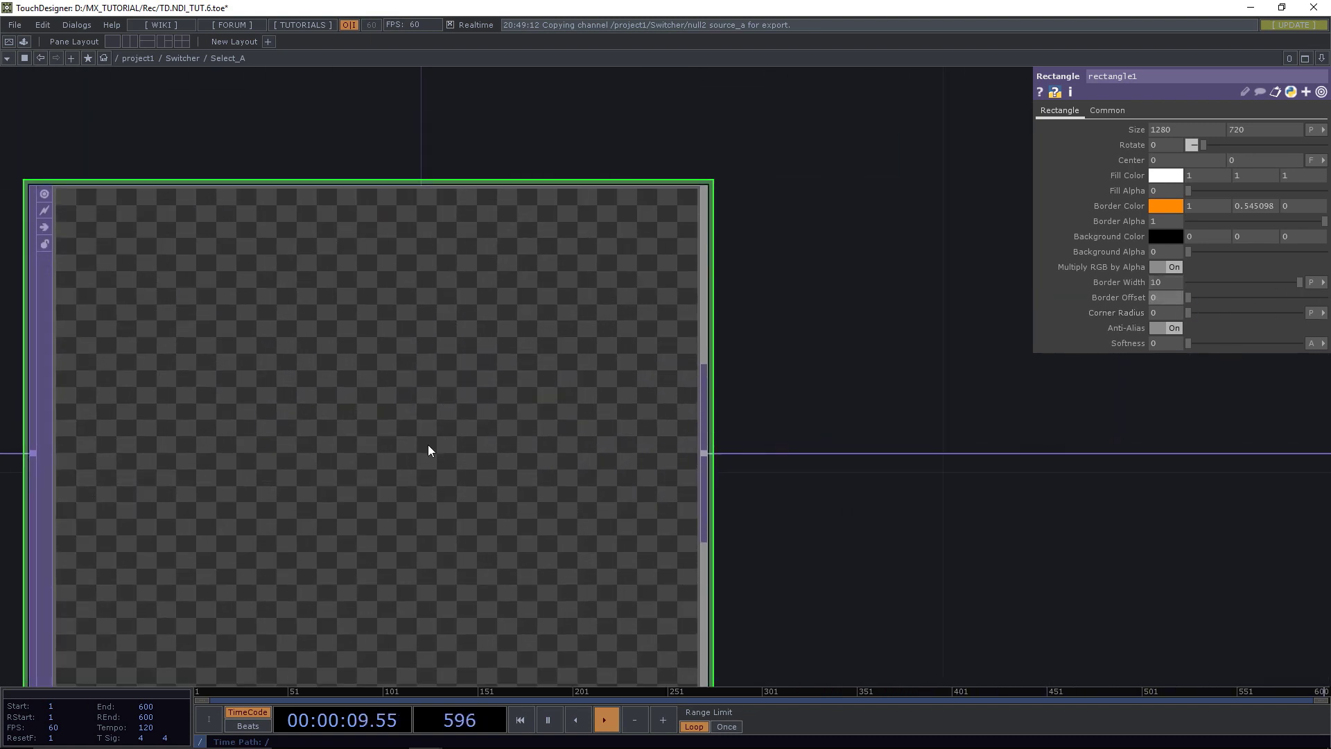
scroll(427, 443, "down", 5)
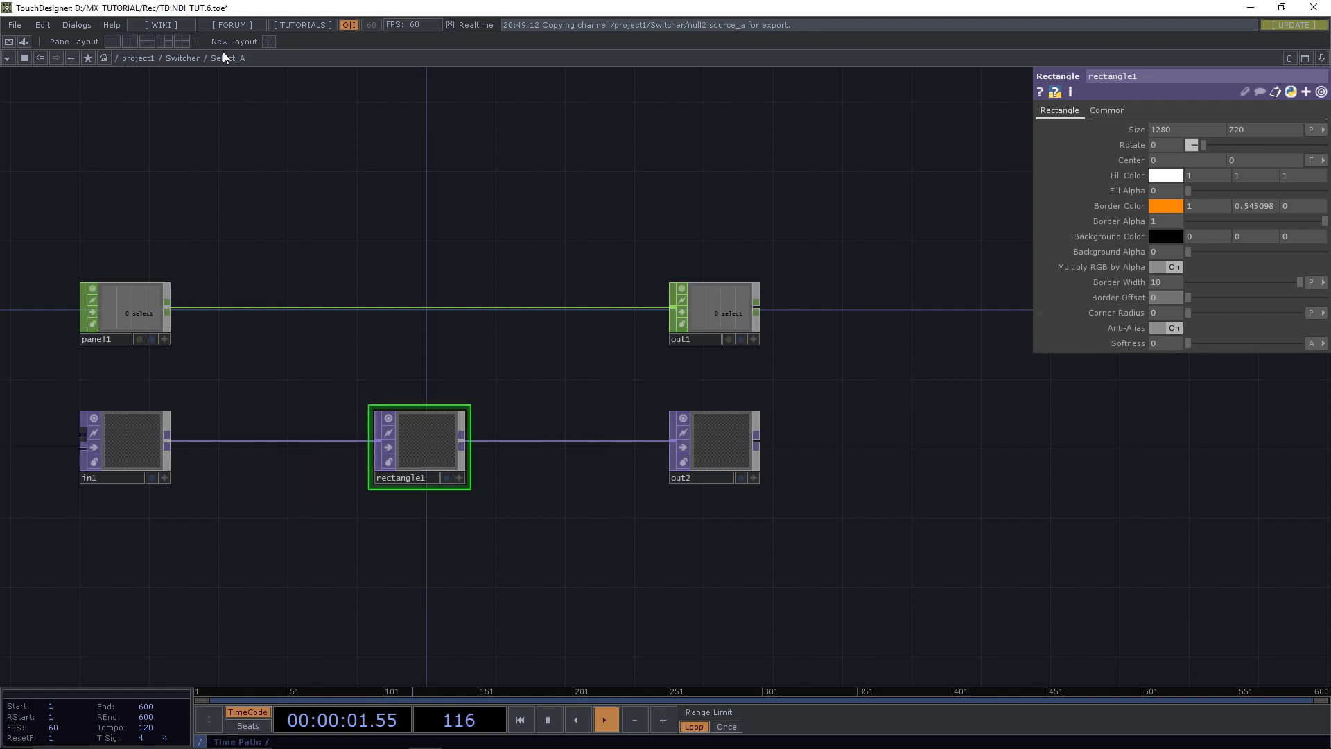
Return to the Switcher network and connect switch_A's output to Select_A's input.
left_click(187, 59)
left_click_drag(394, 486, 468, 474)
left_click_drag(370, 365, 572, 239)
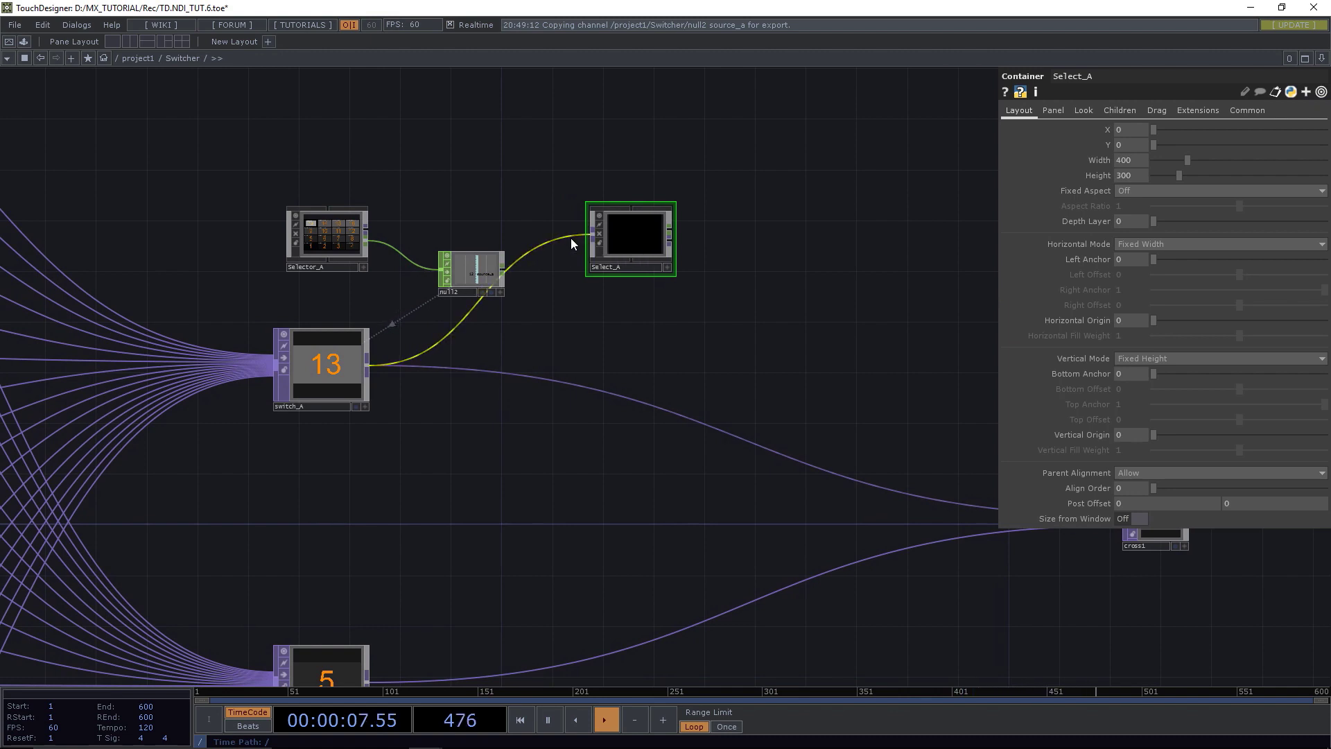
Set Select_A's Background TOP to ./out1.
left_click(1084, 111)
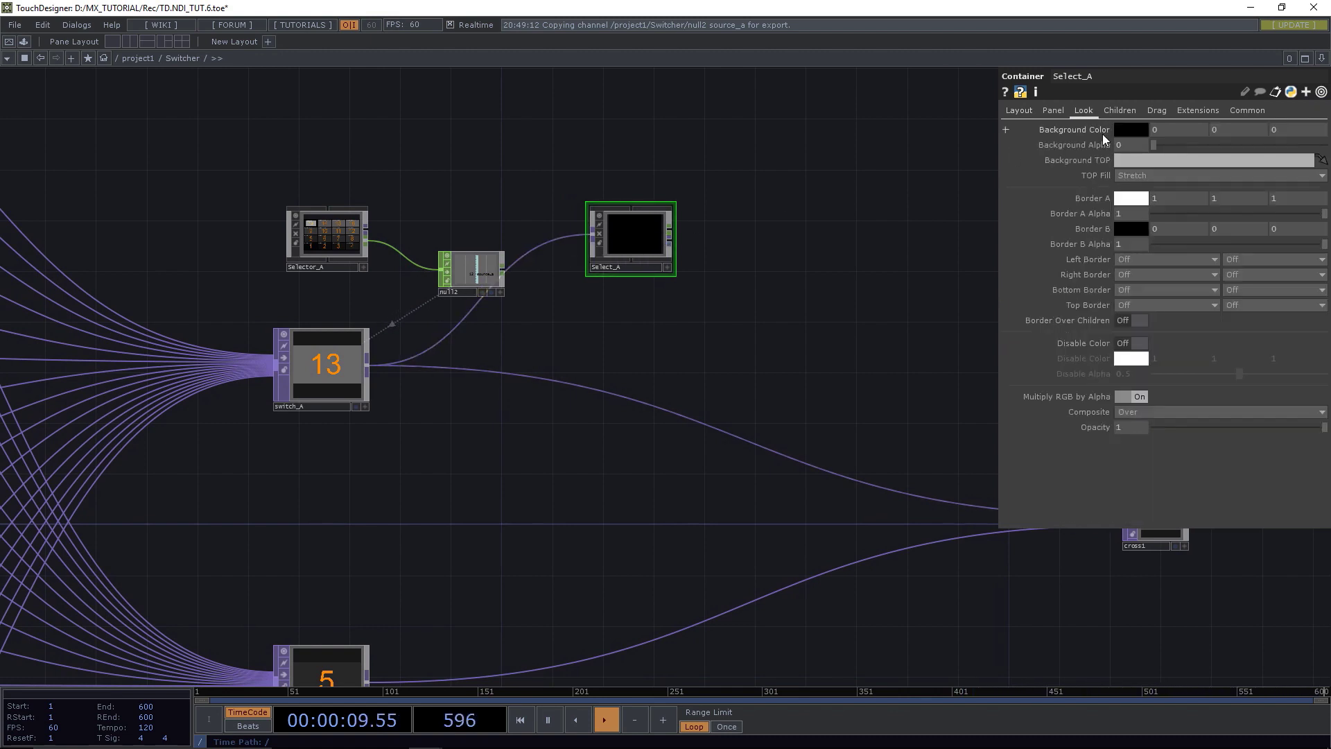
left_click(1127, 161)
type(".")
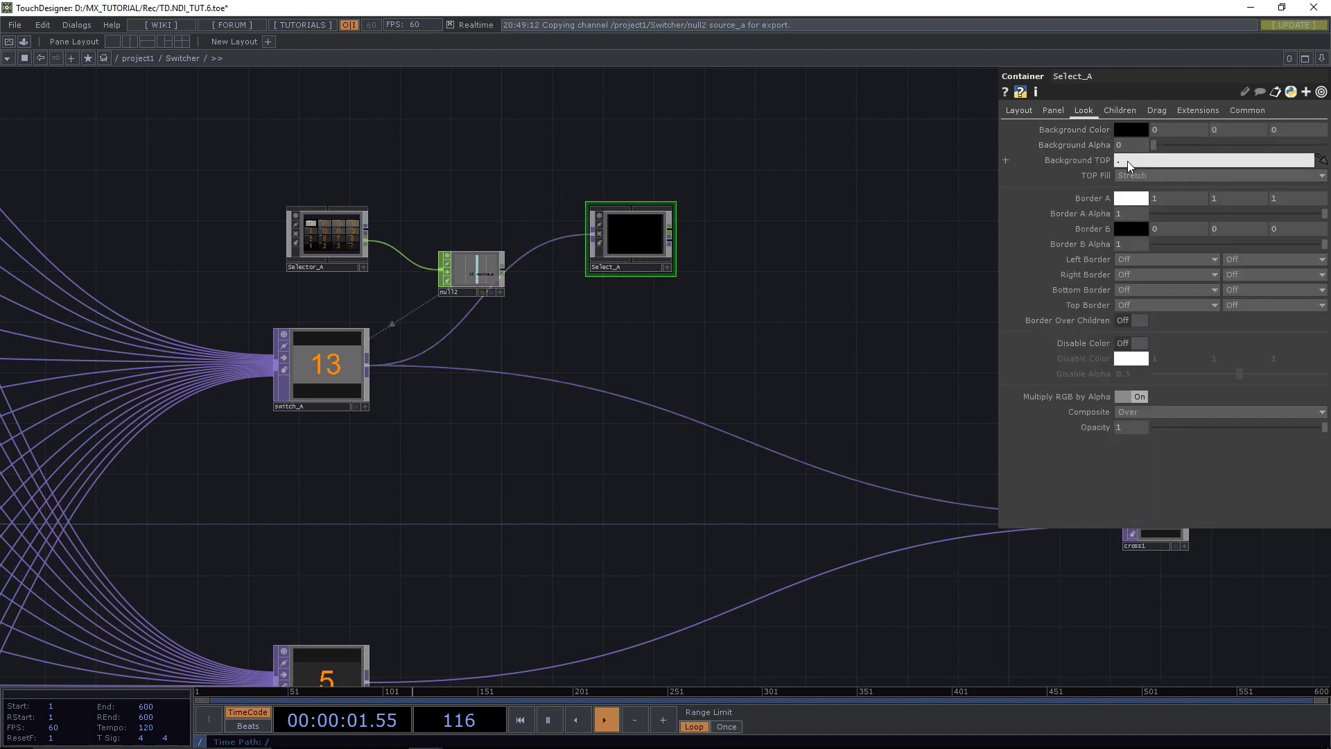
type("/out1")
left_click(623, 226)
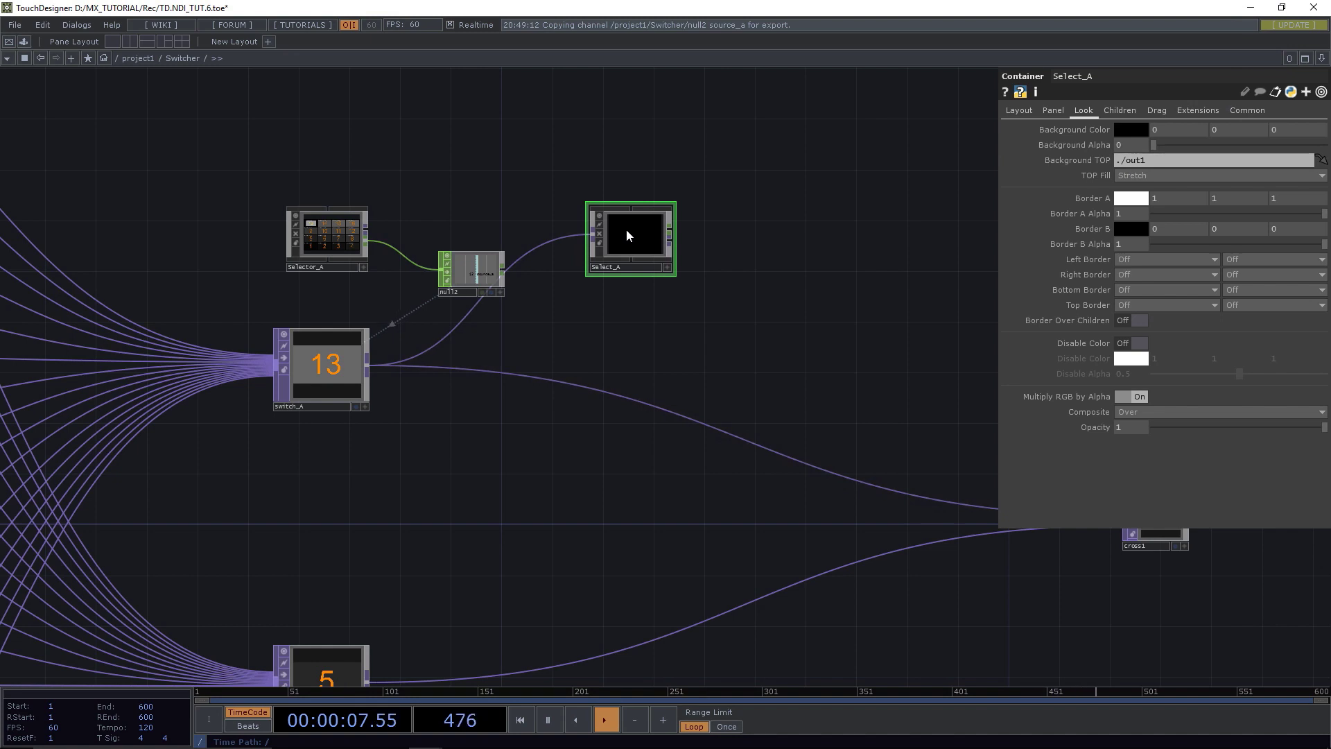
Check the output names inside Select_A and change its Background TOP to ./out2.
key("i")
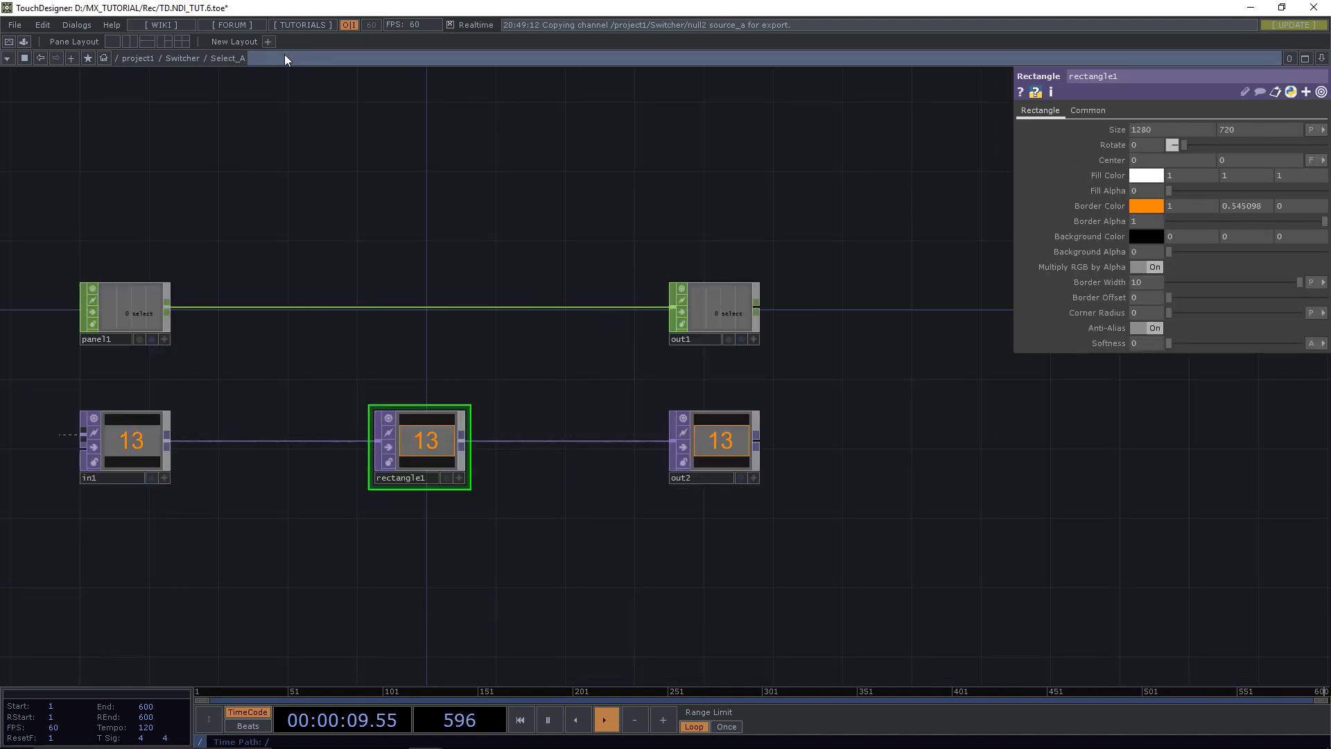
left_click(186, 61)
left_click(1159, 161)
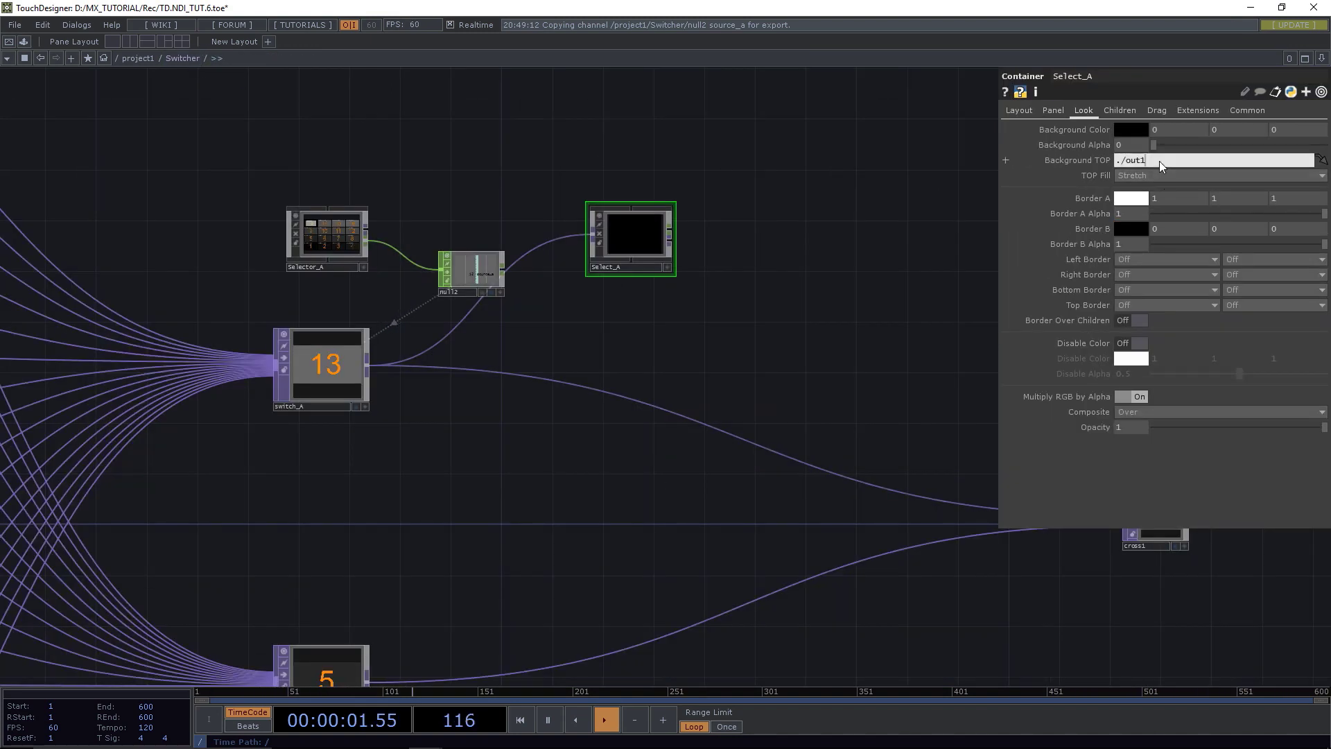
key("Return")
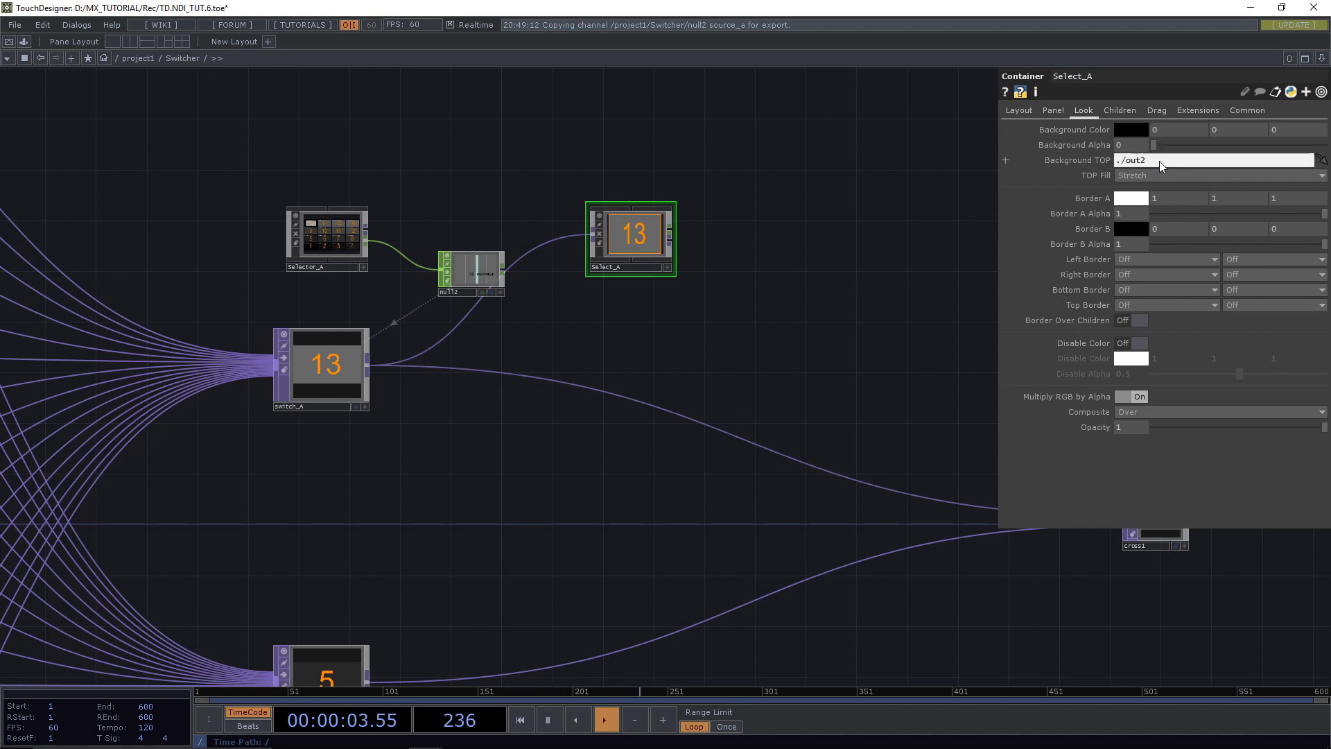
Set Select_A's width to 640 and height to 360, and inspect its bordered preview up close.
left_click(1022, 110)
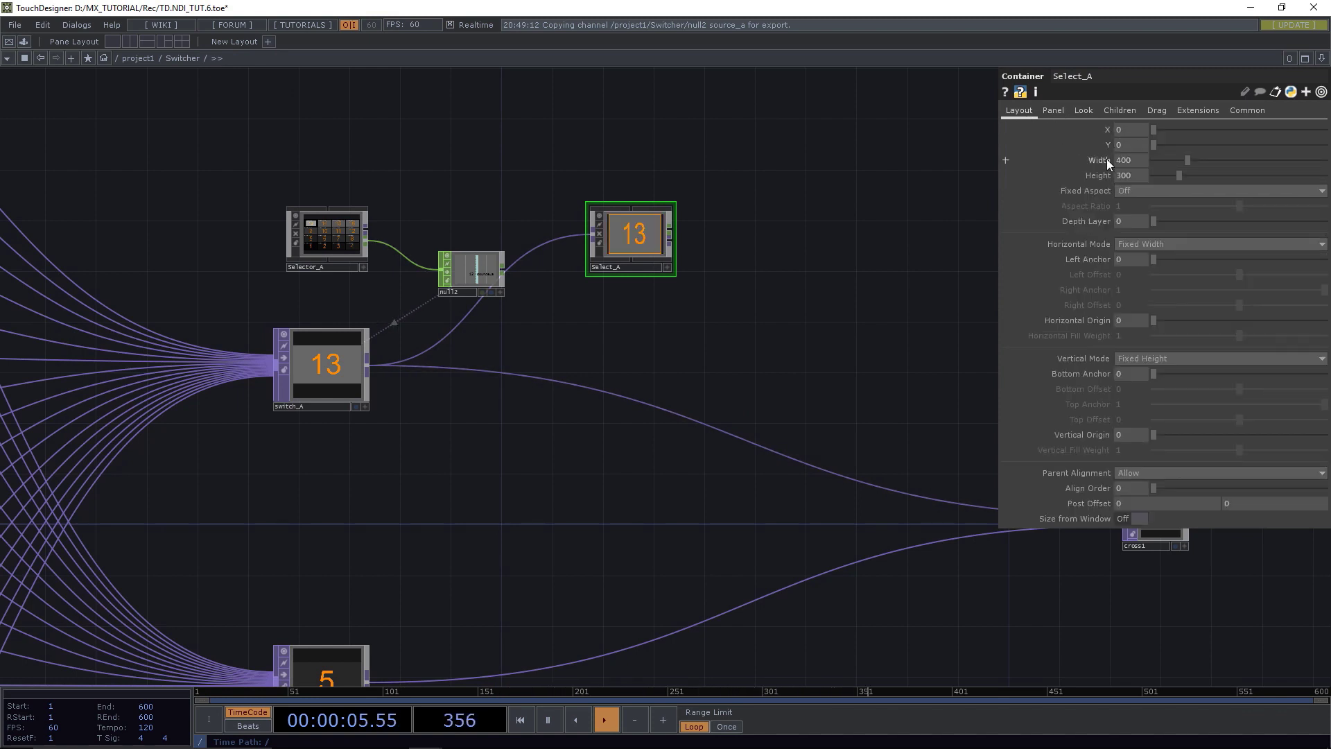
type("6")
left_click(1134, 176)
type("3")
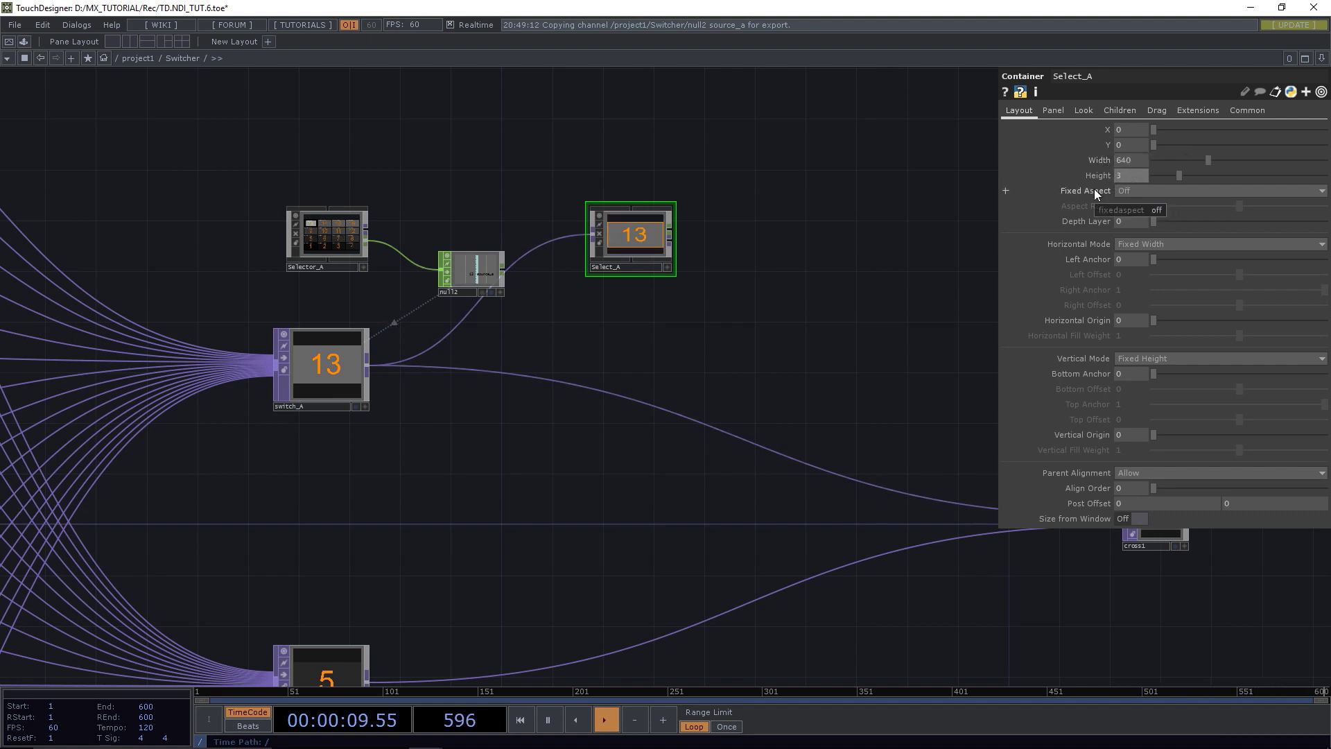
type("60")
key("Return")
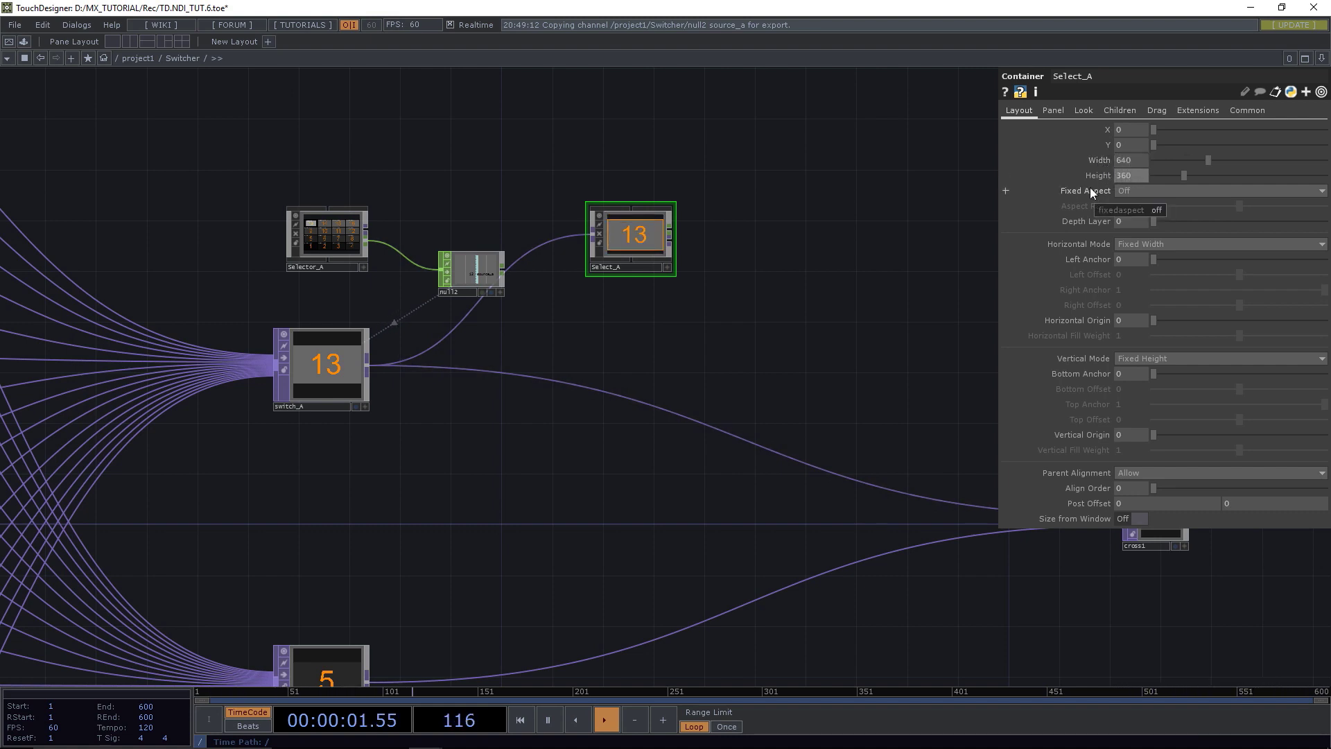
scroll(642, 237, "up", 2)
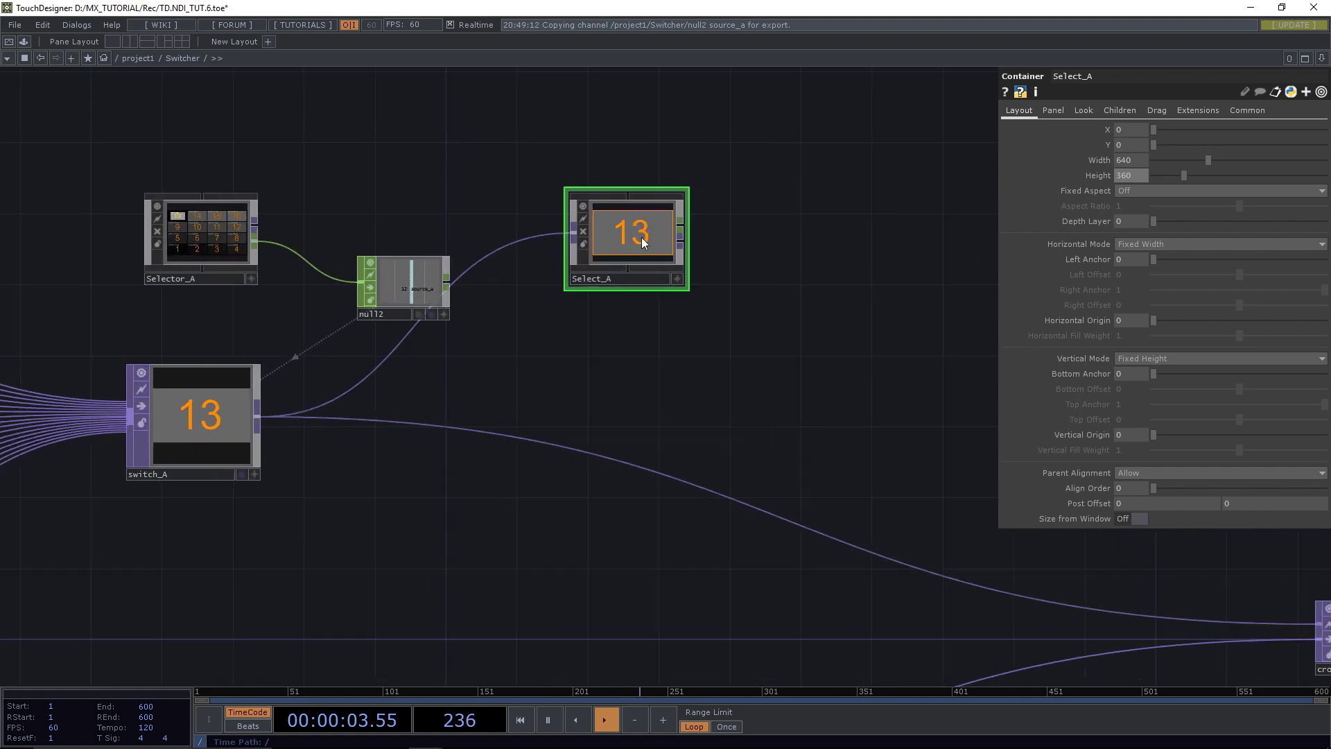
scroll(639, 237, "up", 4)
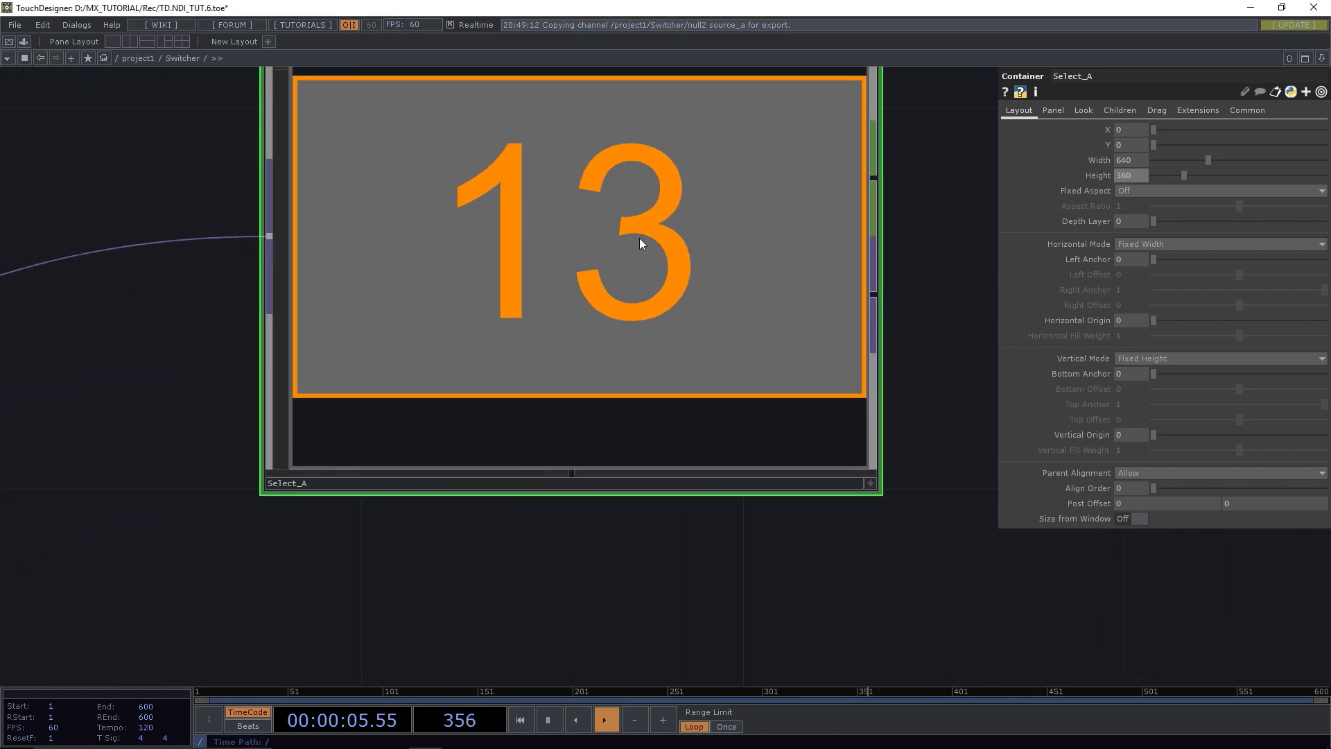
Move null2 up beside Selector_A in the Switcher network.
scroll(640, 239, "down", 5)
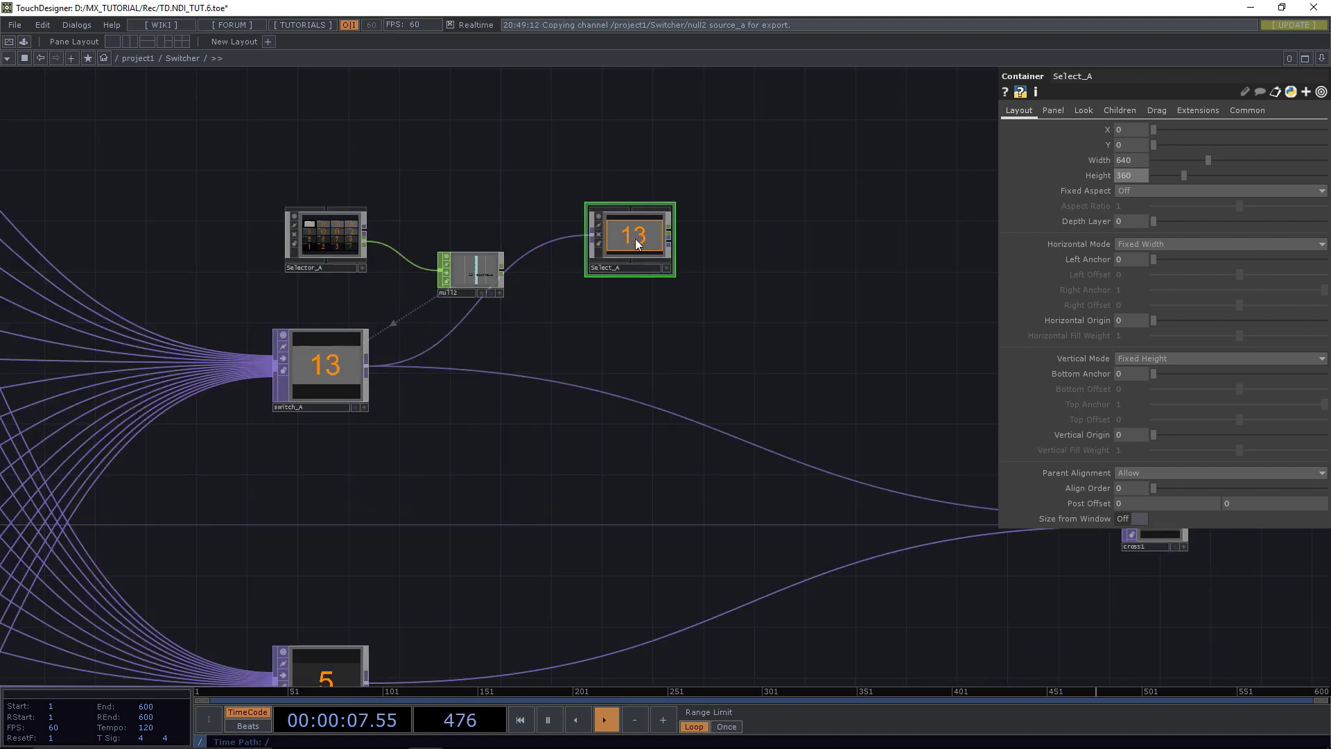
left_click_drag(472, 263, 451, 228)
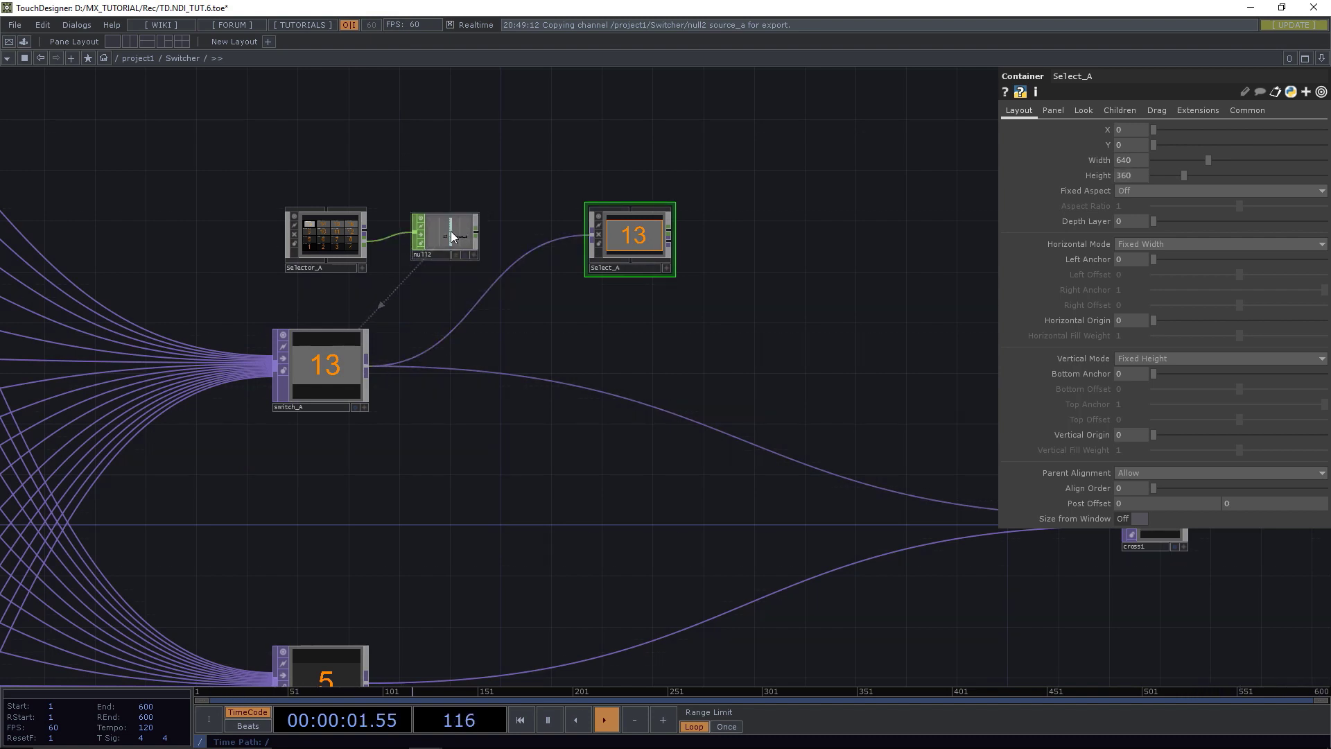
left_click(456, 235)
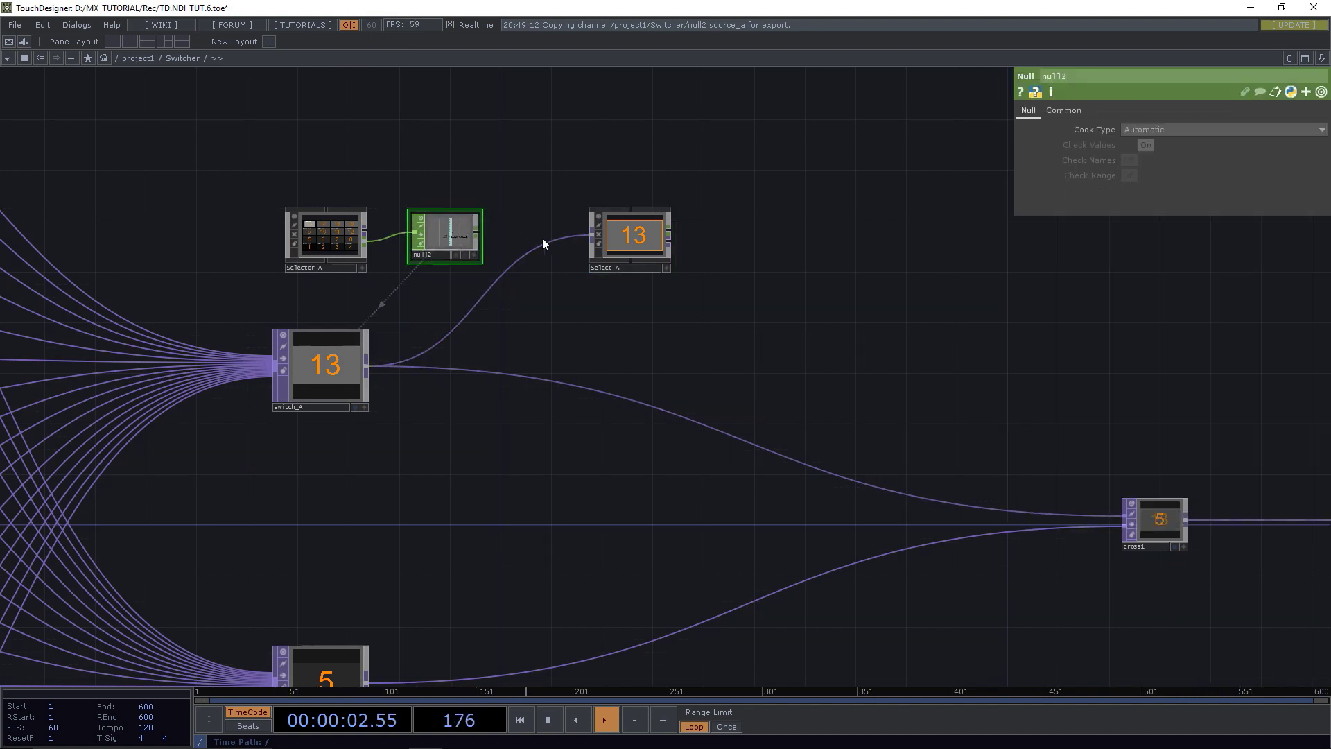
Add a Null CHOP to Select_A's CHOP output and place it beside Select_A.
left_click(669, 233)
left_click(737, 236)
type("nul")
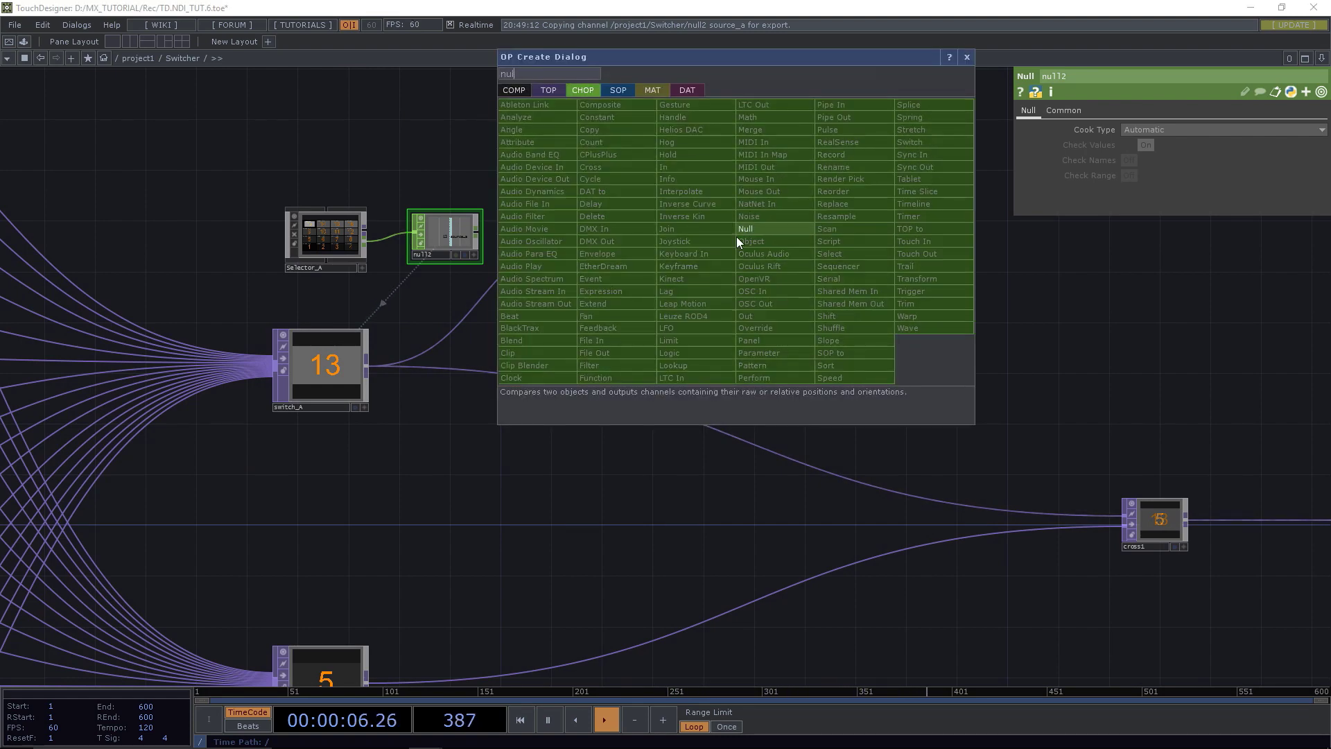
key("Return")
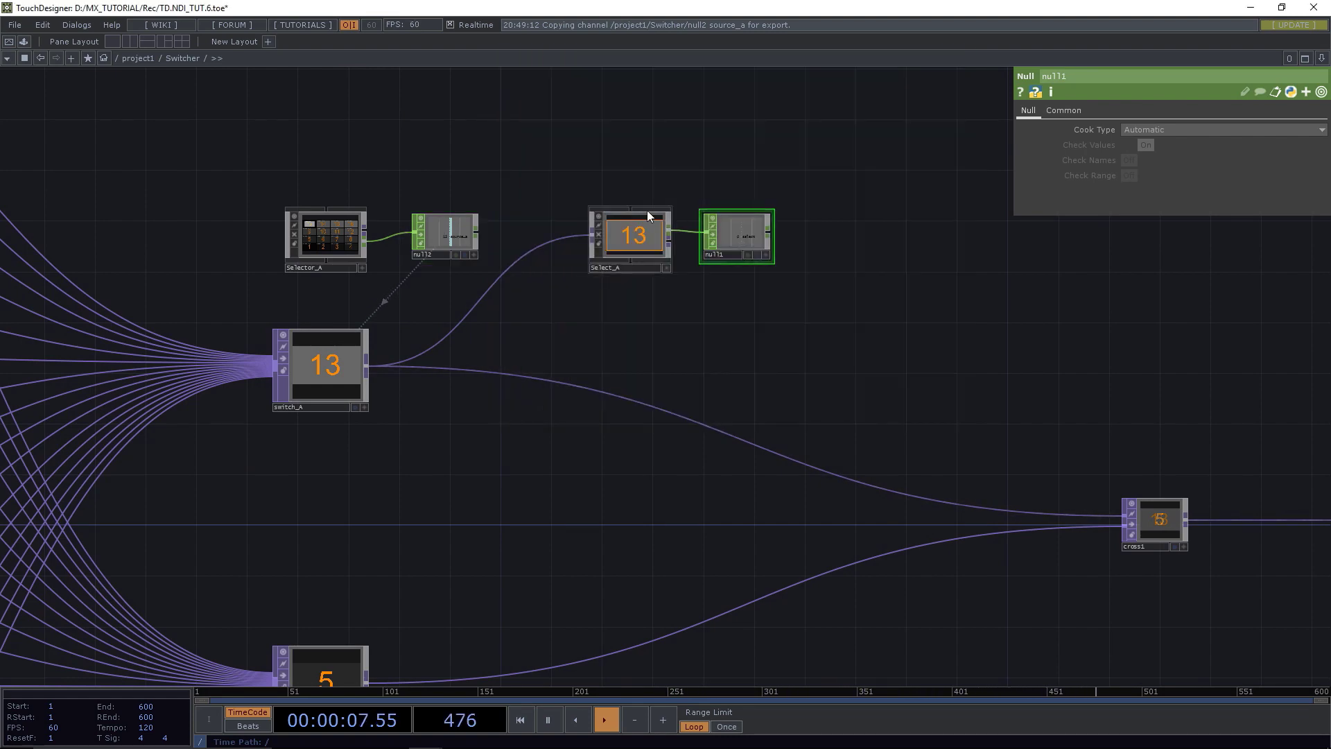
Make Select_A's viewer interactive and test the button's effect on null1's select channel.
scroll(646, 210, "up", 5)
left_click(707, 372)
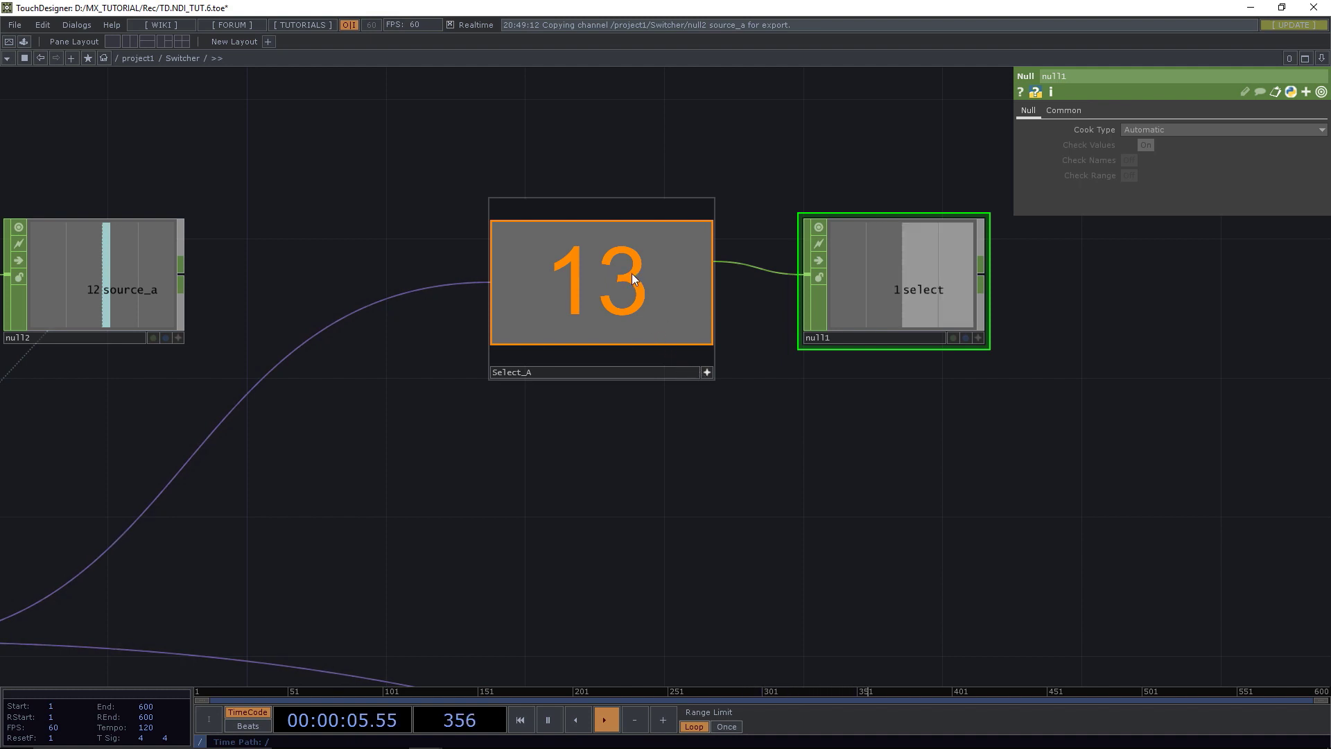
scroll(709, 373, "down", 6)
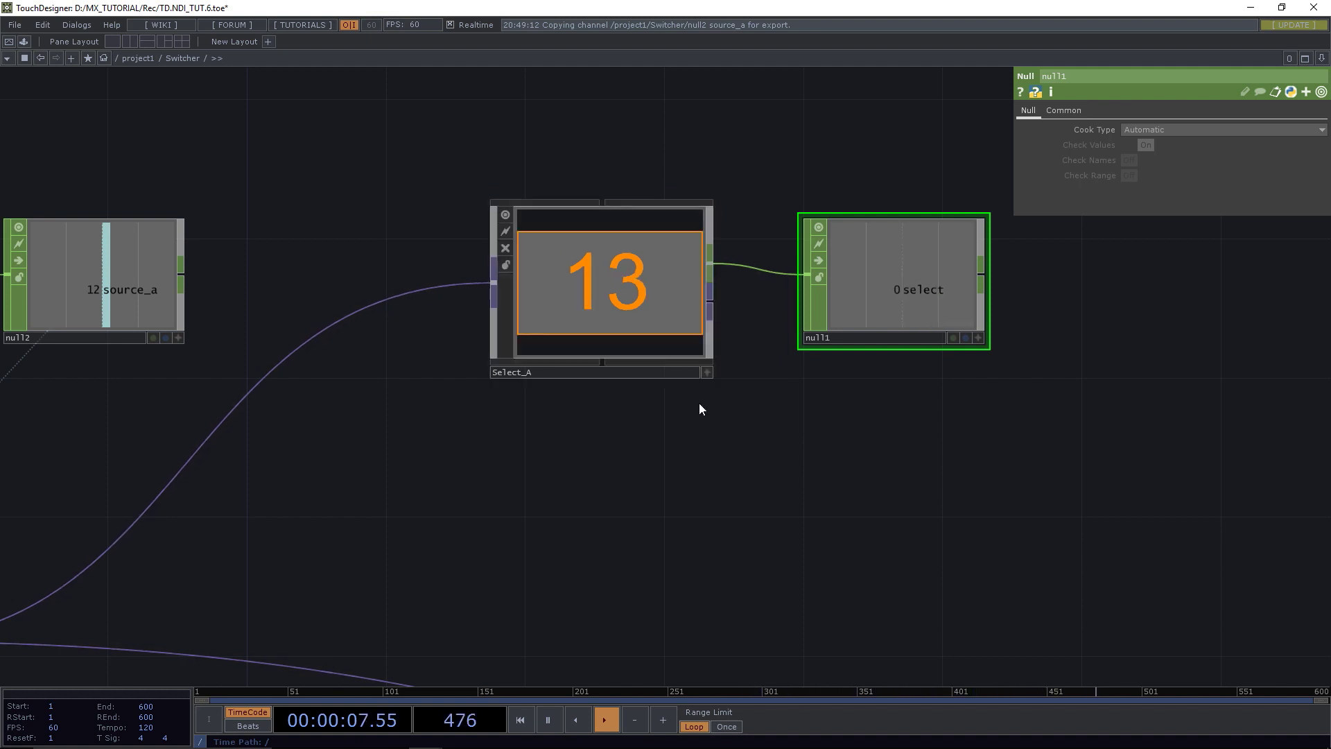
Add a Constant CHOP in the space between switch_A and switch_B and rename it state.
left_click_drag(678, 516, 638, 315)
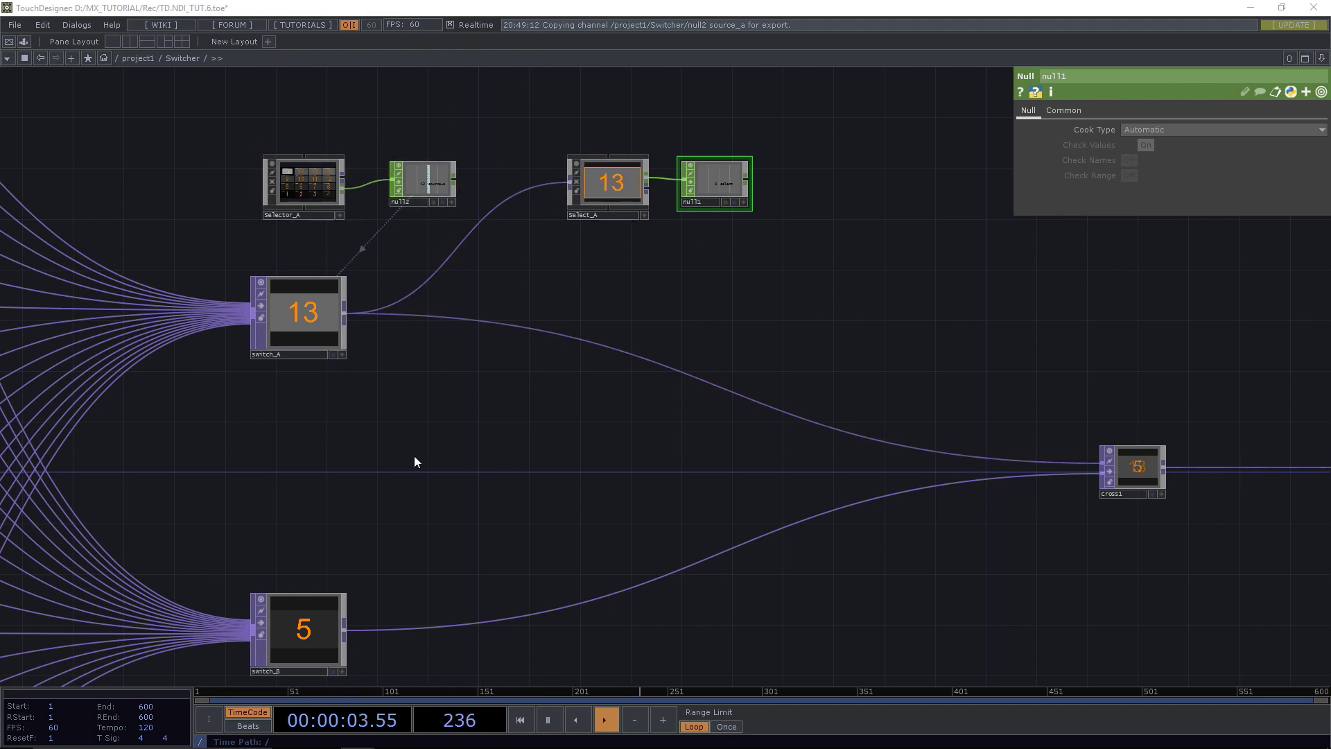
key("Tab")
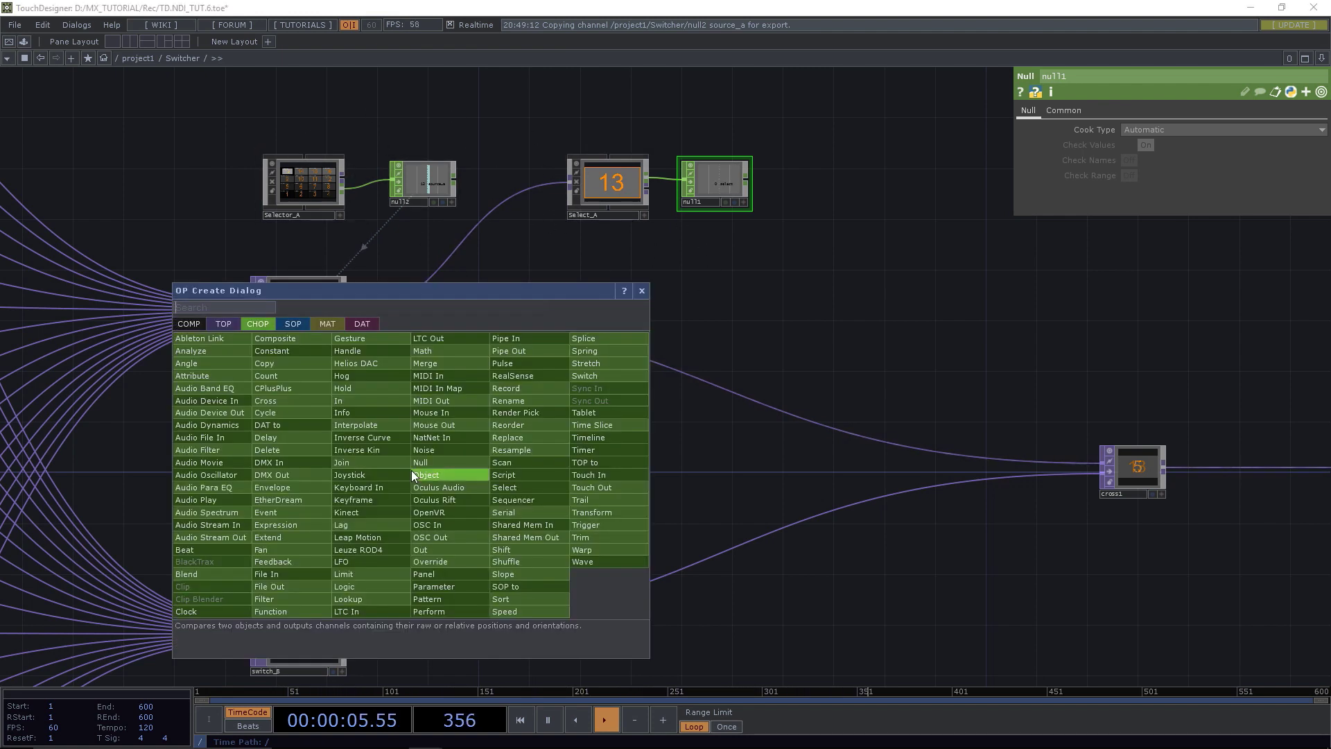
type("consta")
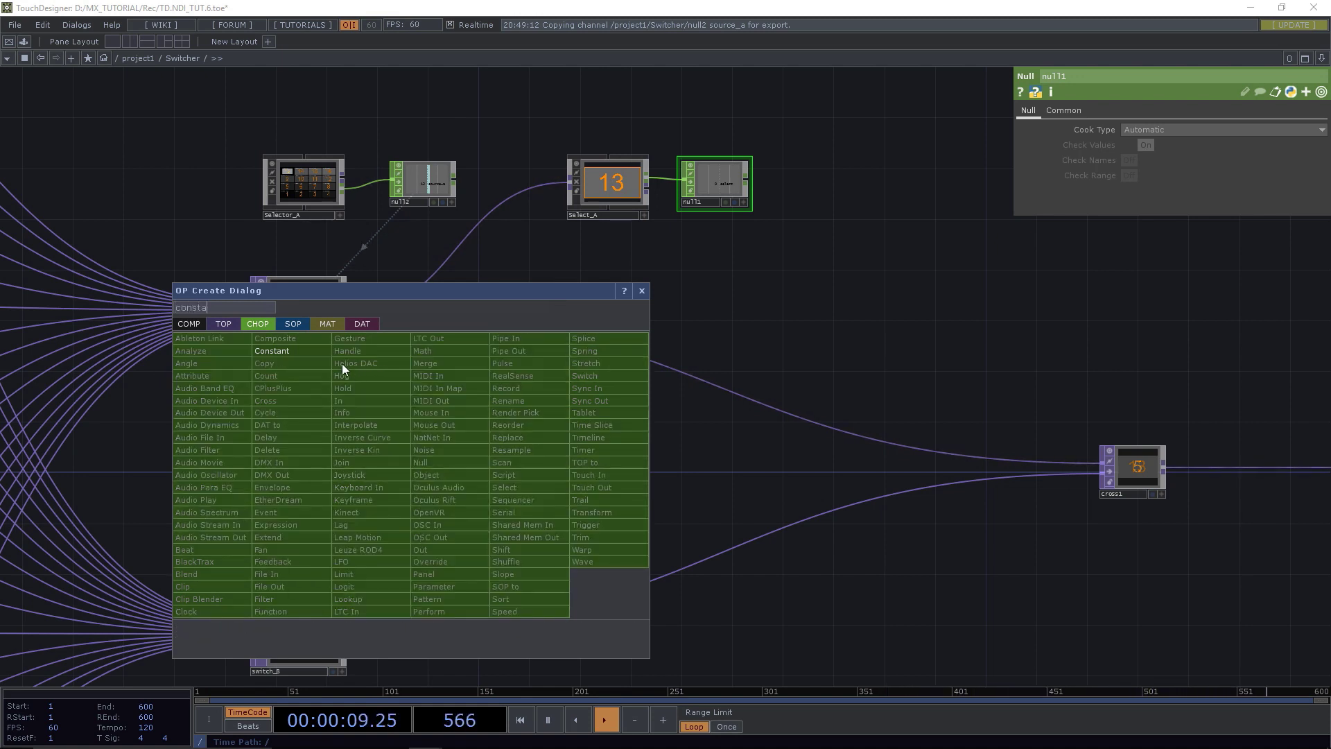
key("Return")
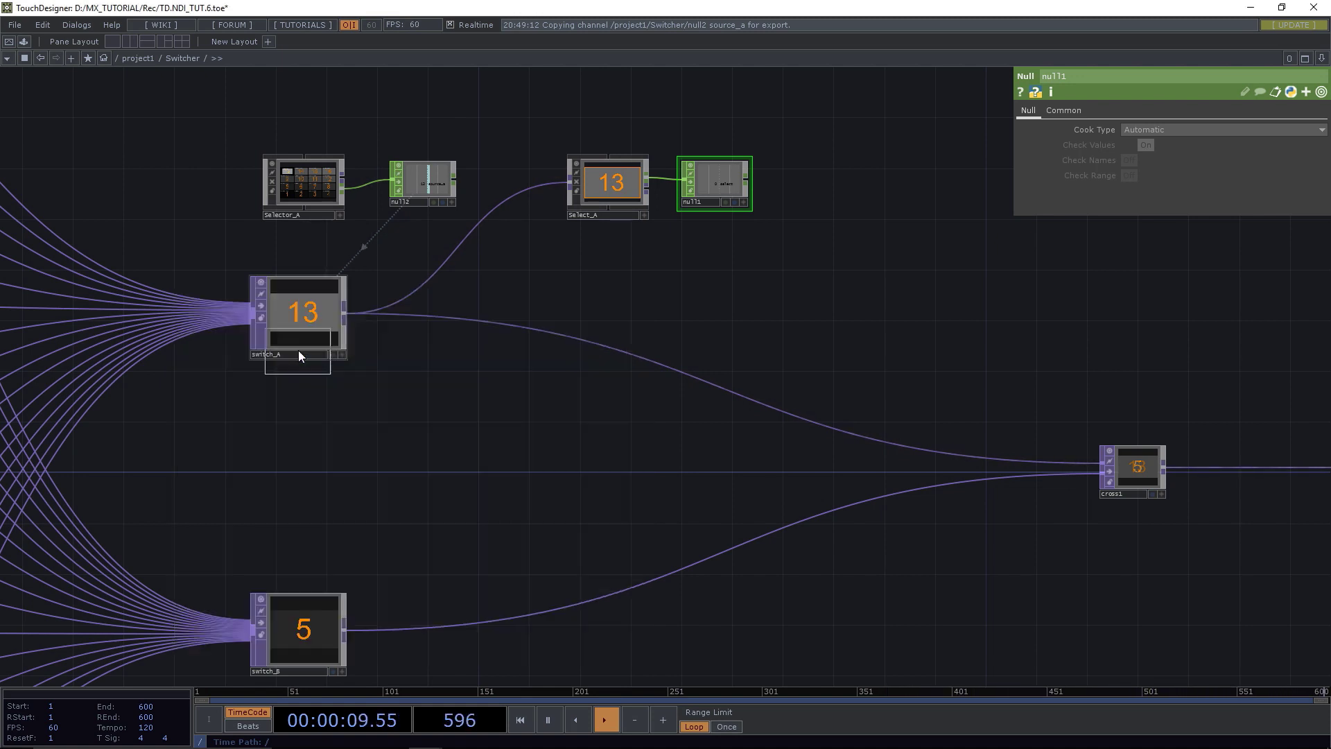
left_click(455, 474)
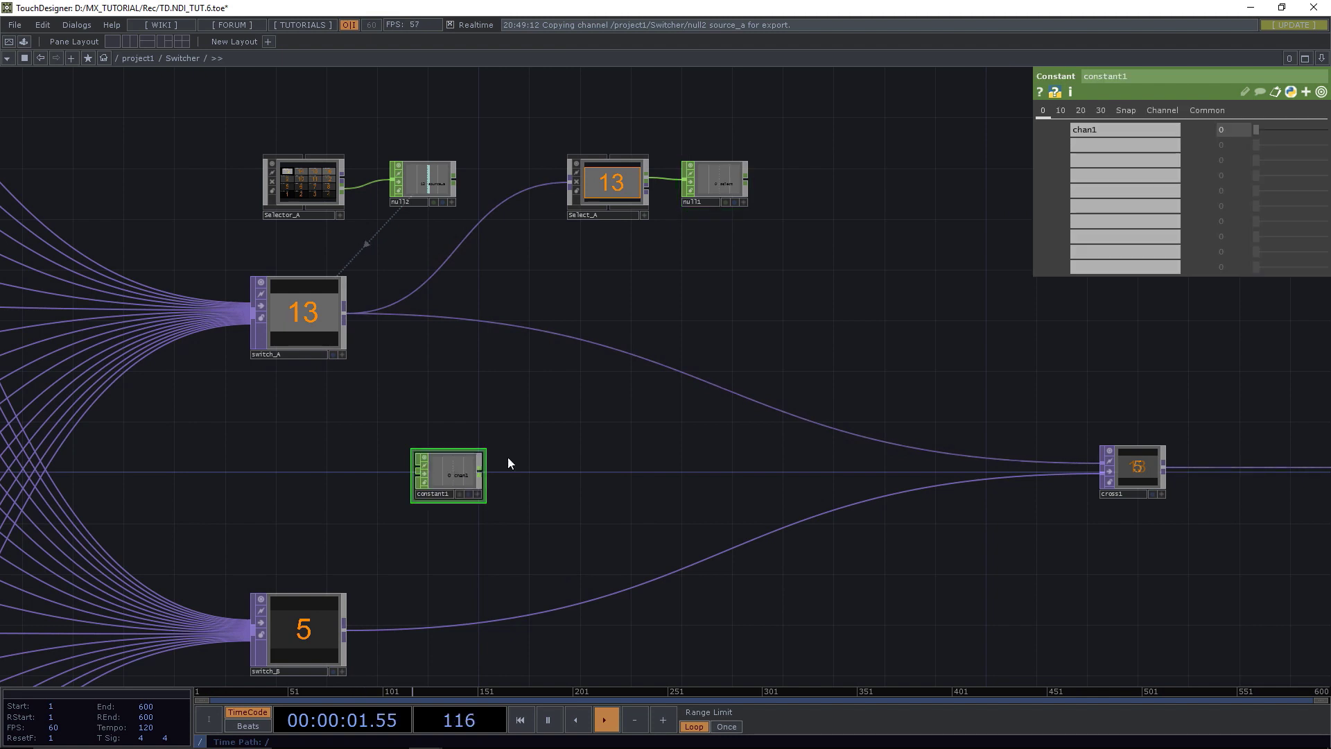
left_click(448, 495)
type("state")
key("Return")
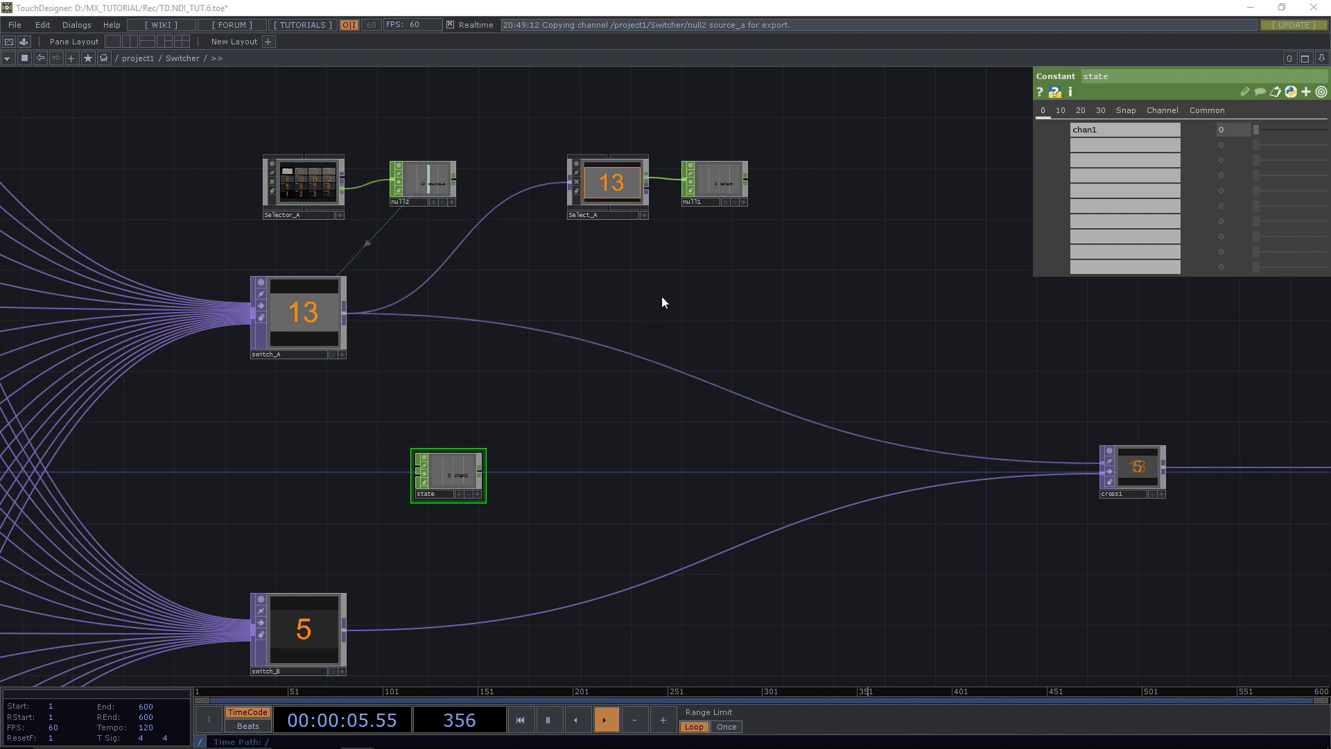
Add a CHOP Execute DAT beside null1 in the Select_A chain.
left_click_drag(662, 296, 541, 324)
key("Tab")
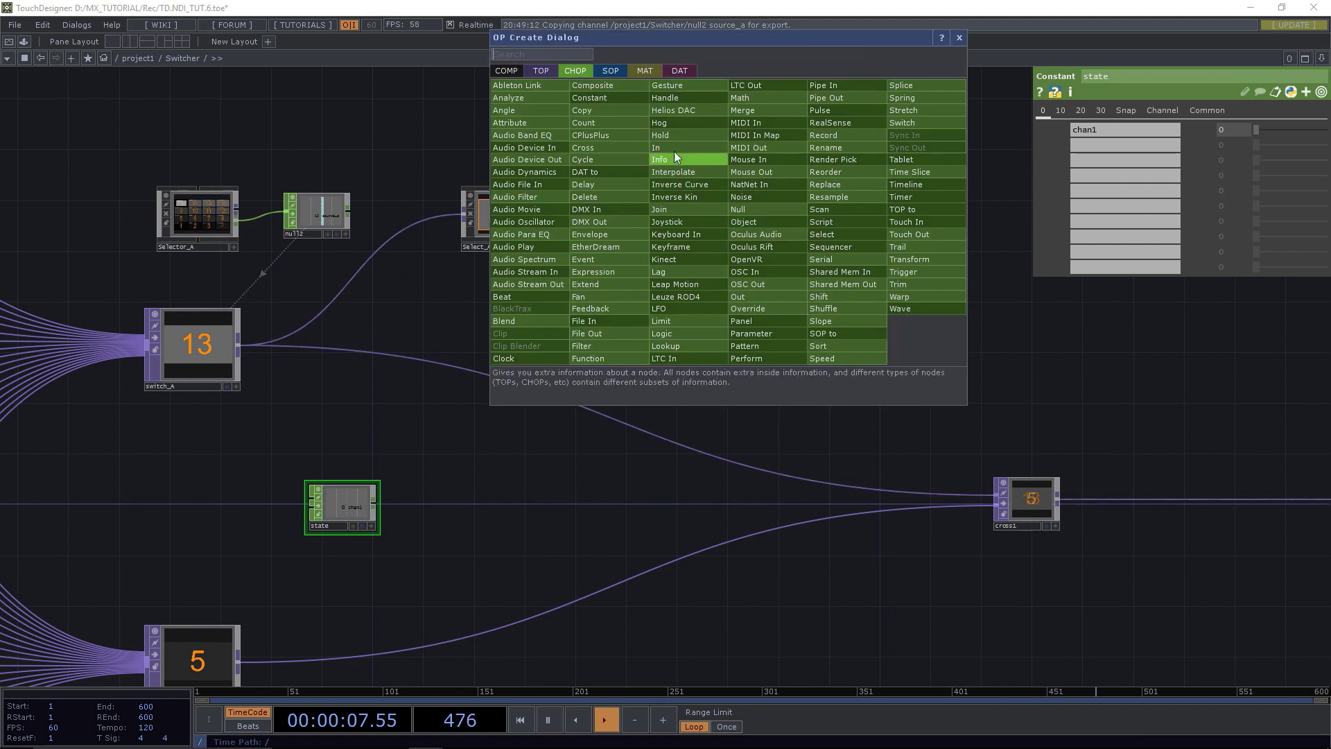
left_click(669, 72)
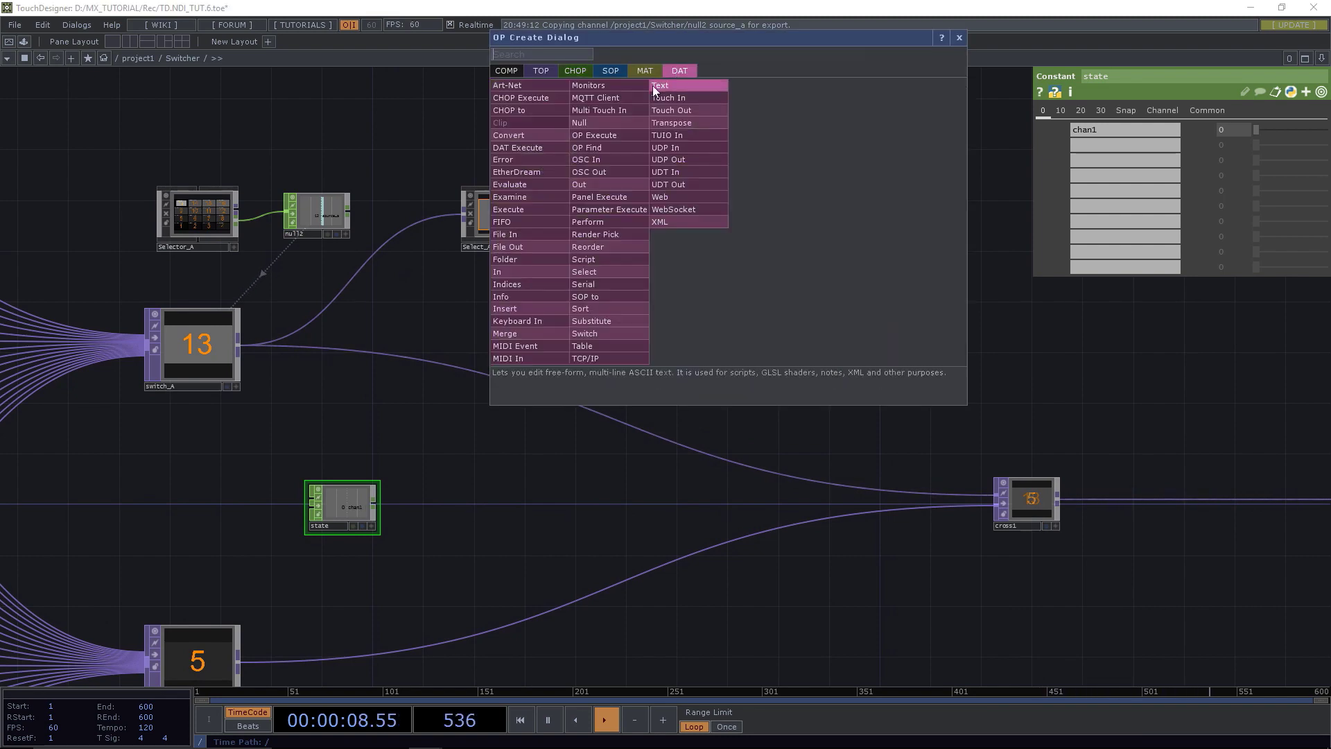
left_click(540, 97)
left_click(693, 216)
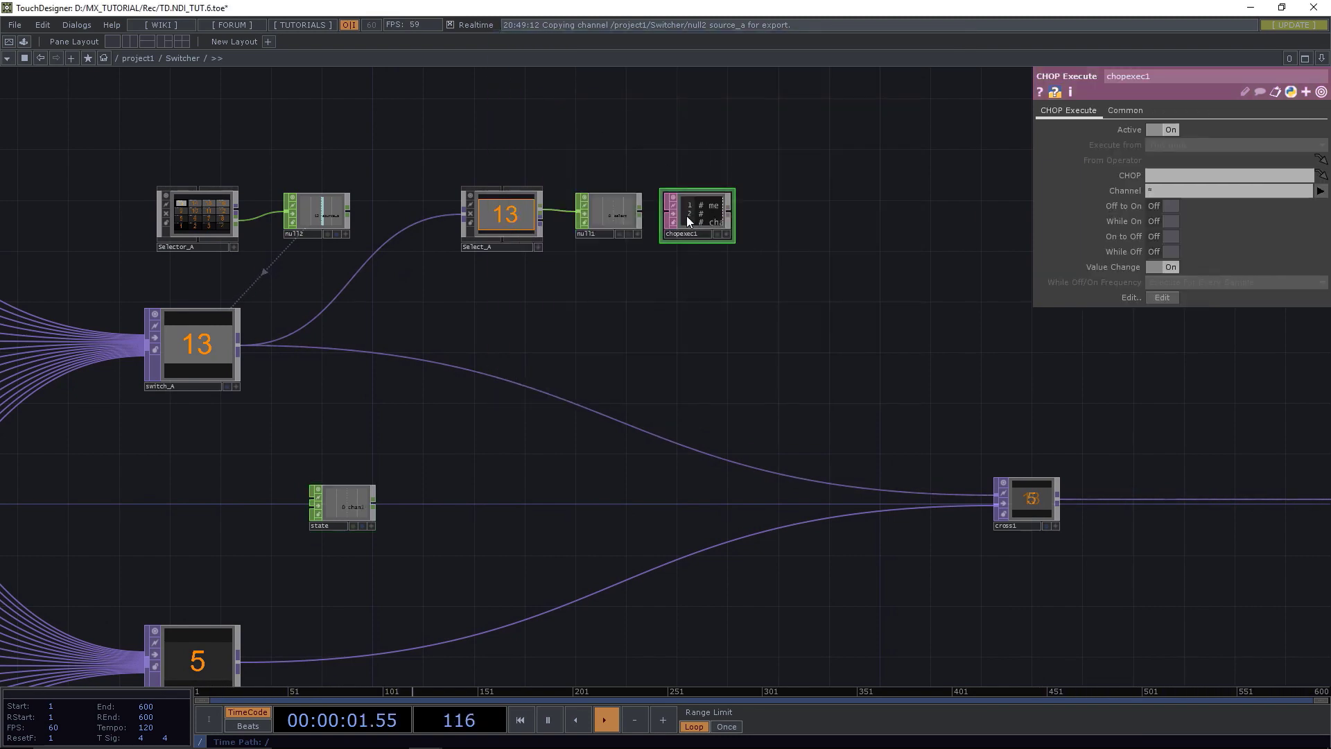
Operate the Select_A button in its viewer again and check null1's response up close.
scroll(652, 219, "up", 10)
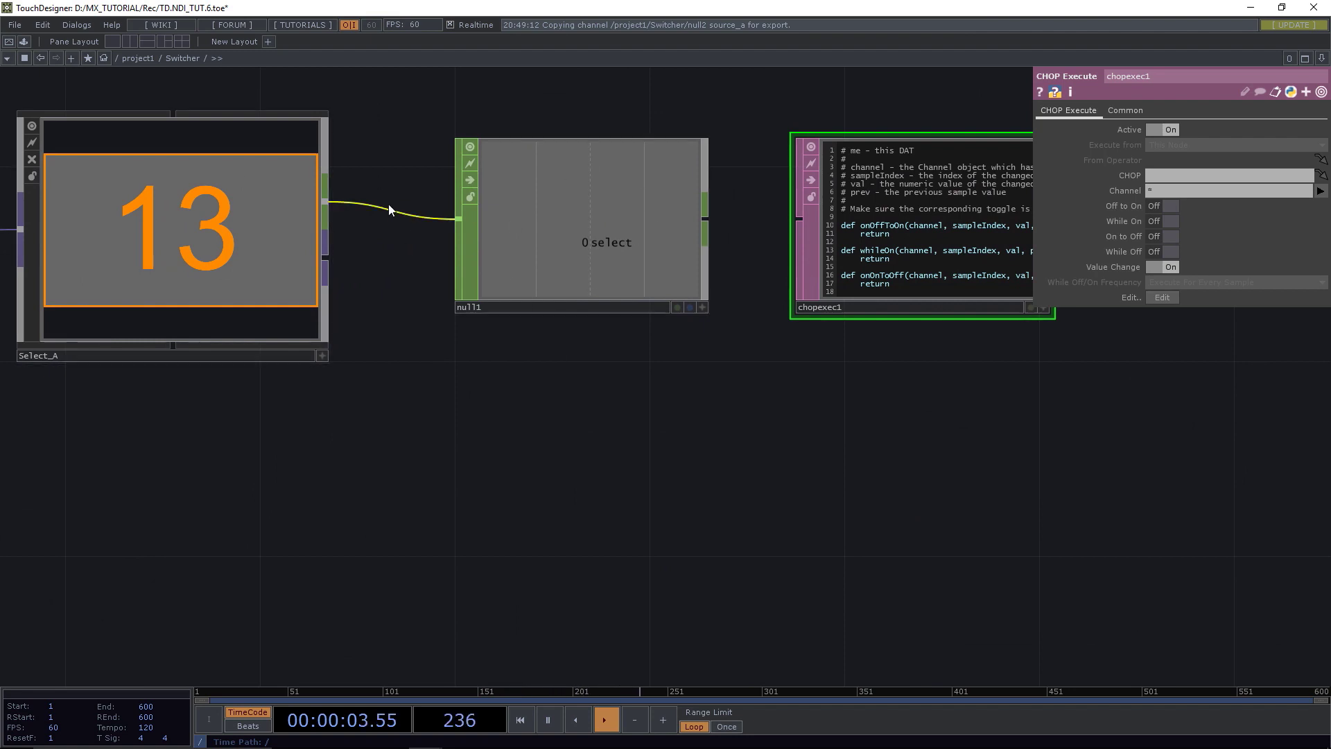
left_click(323, 356)
left_click(255, 265)
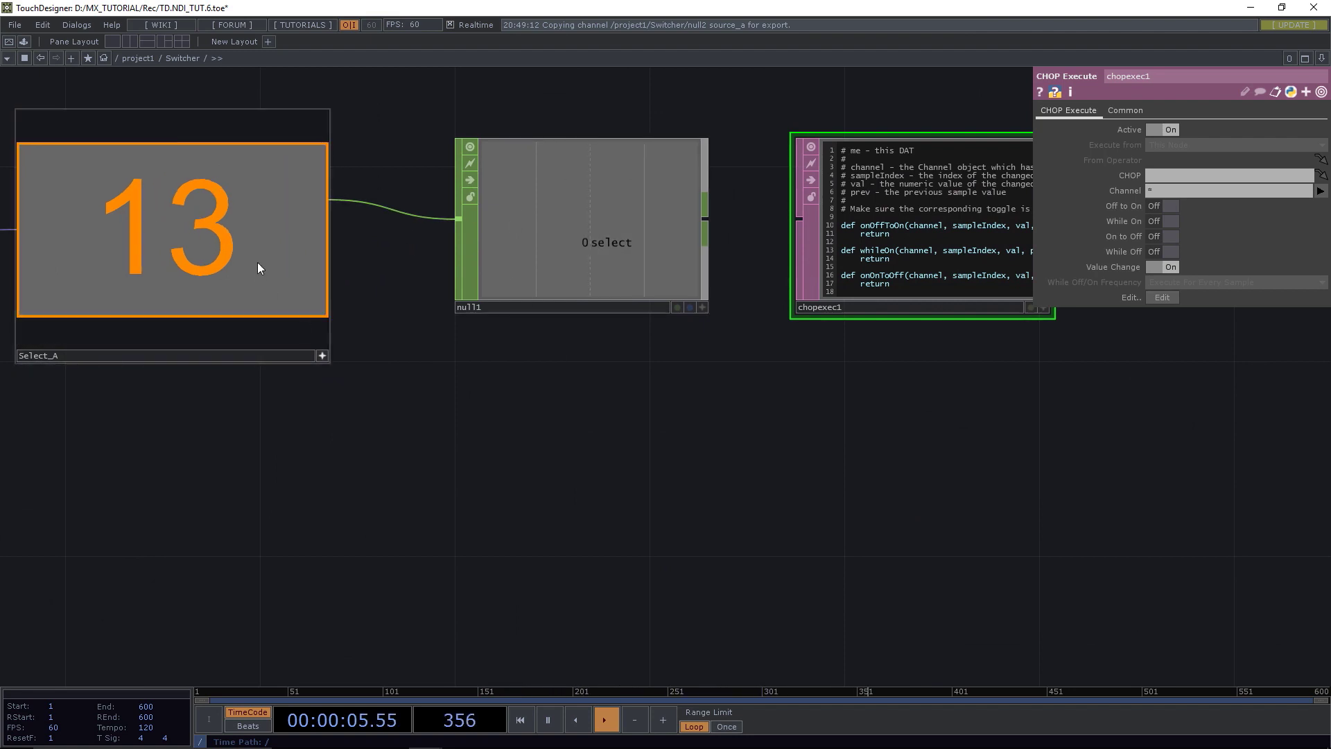
left_click(319, 356)
left_click_drag(568, 423, 438, 442)
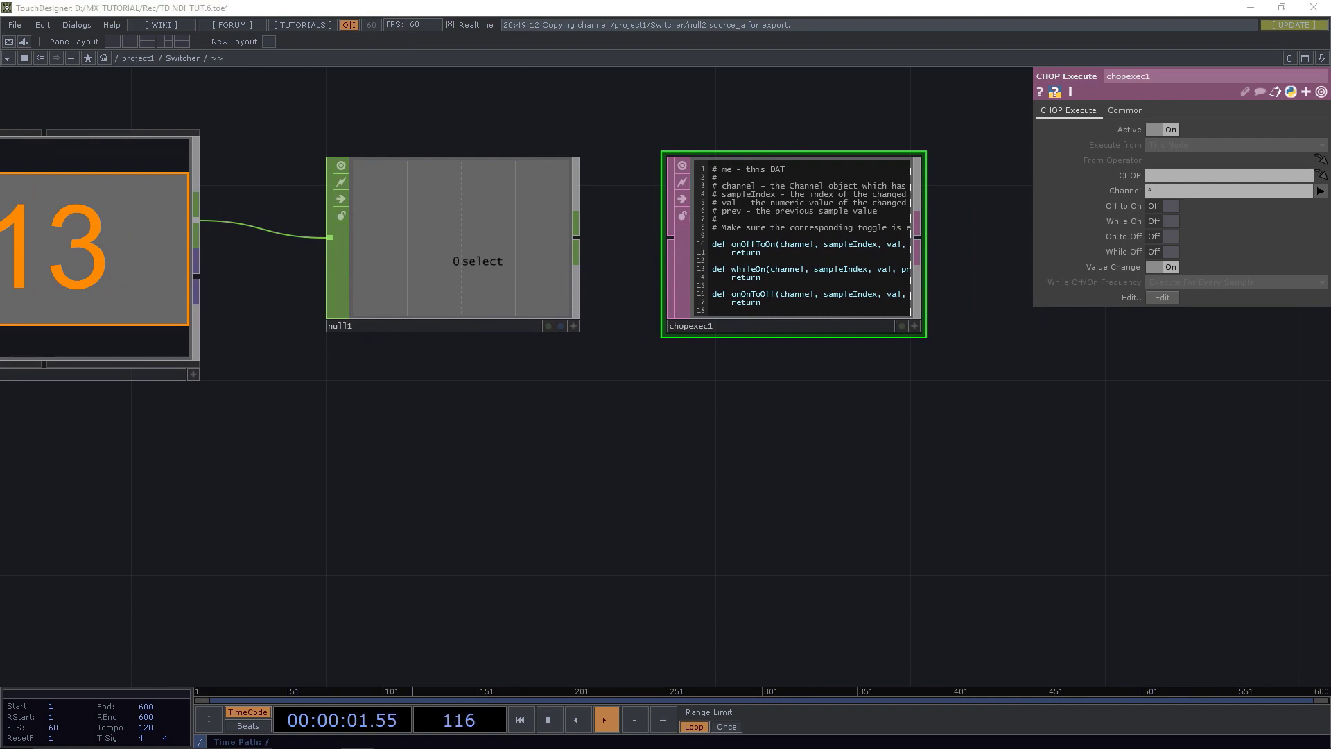
left_click_drag(792, 396, 694, 423)
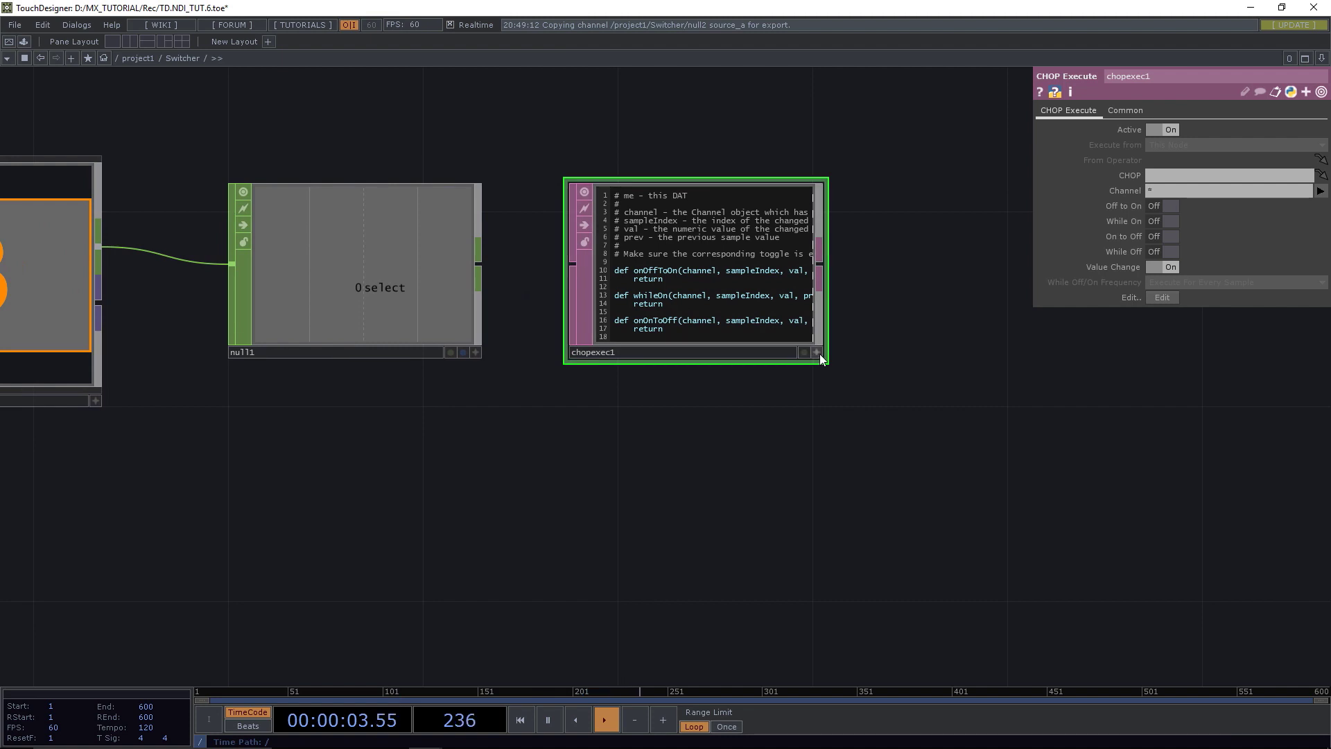
left_click(819, 353)
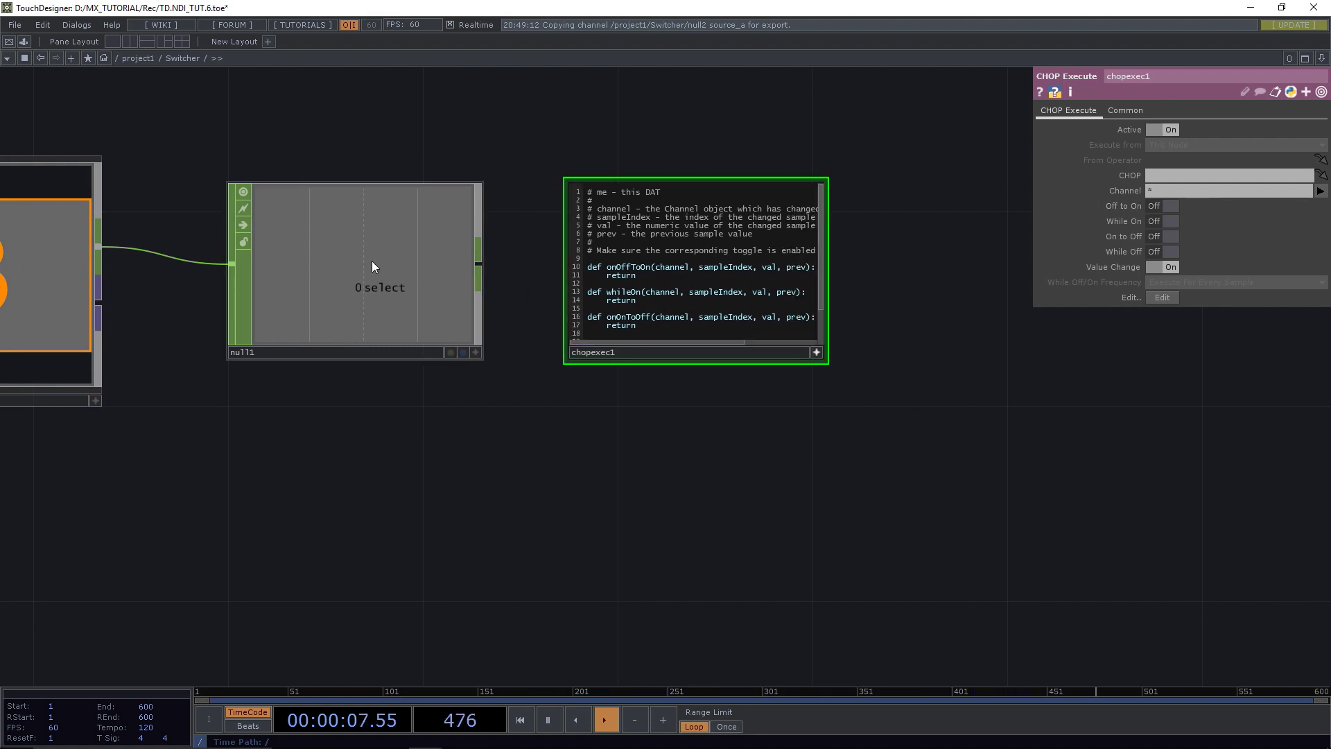
left_click(331, 272)
left_click(684, 293)
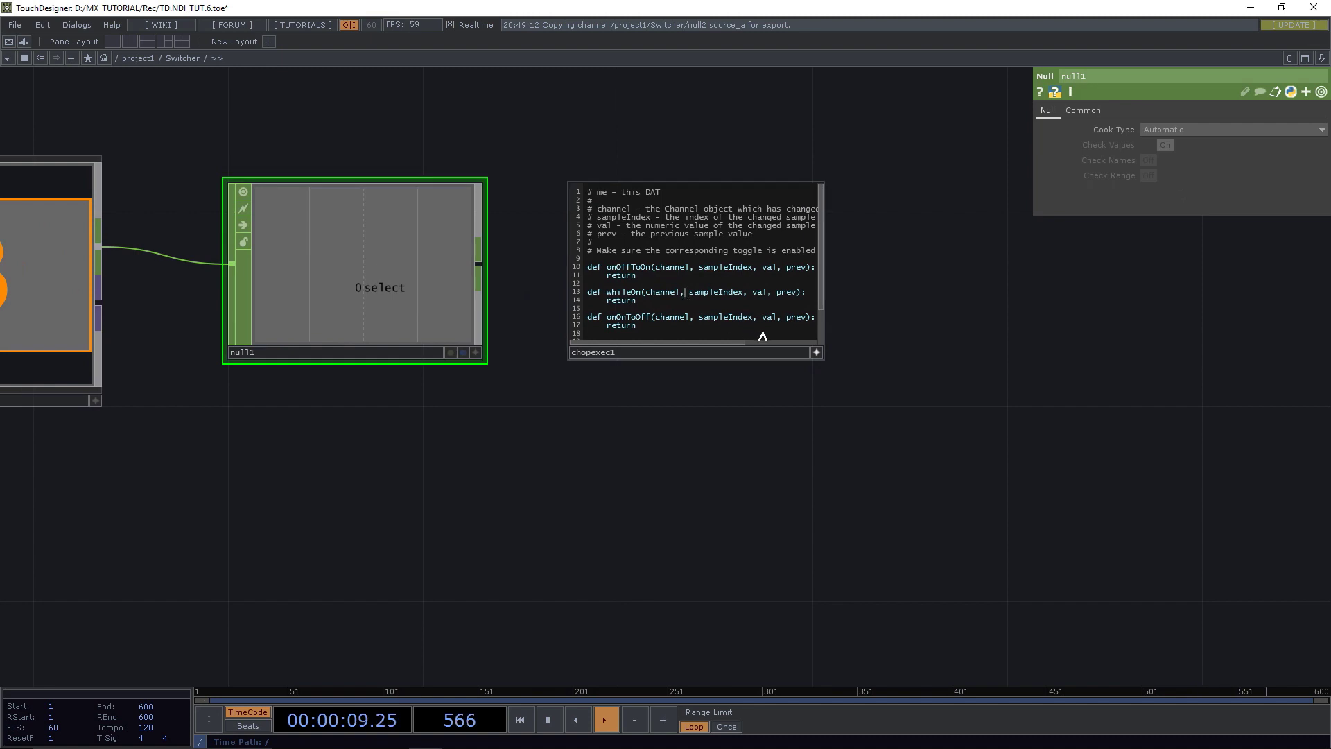
left_click(816, 354)
left_click(735, 294)
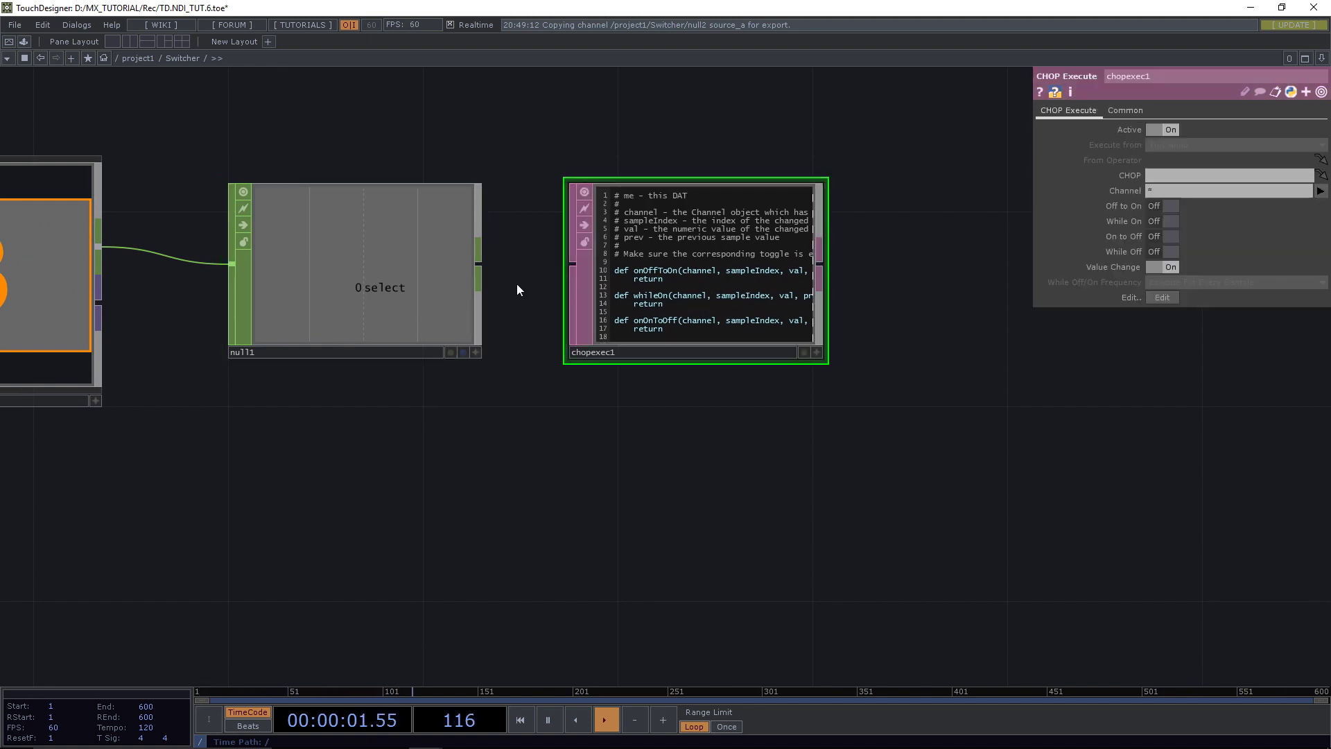
Point chopexec1 at null1's select channel, enable Off to On and disable Value Change.
left_click_drag(348, 260, 1172, 176)
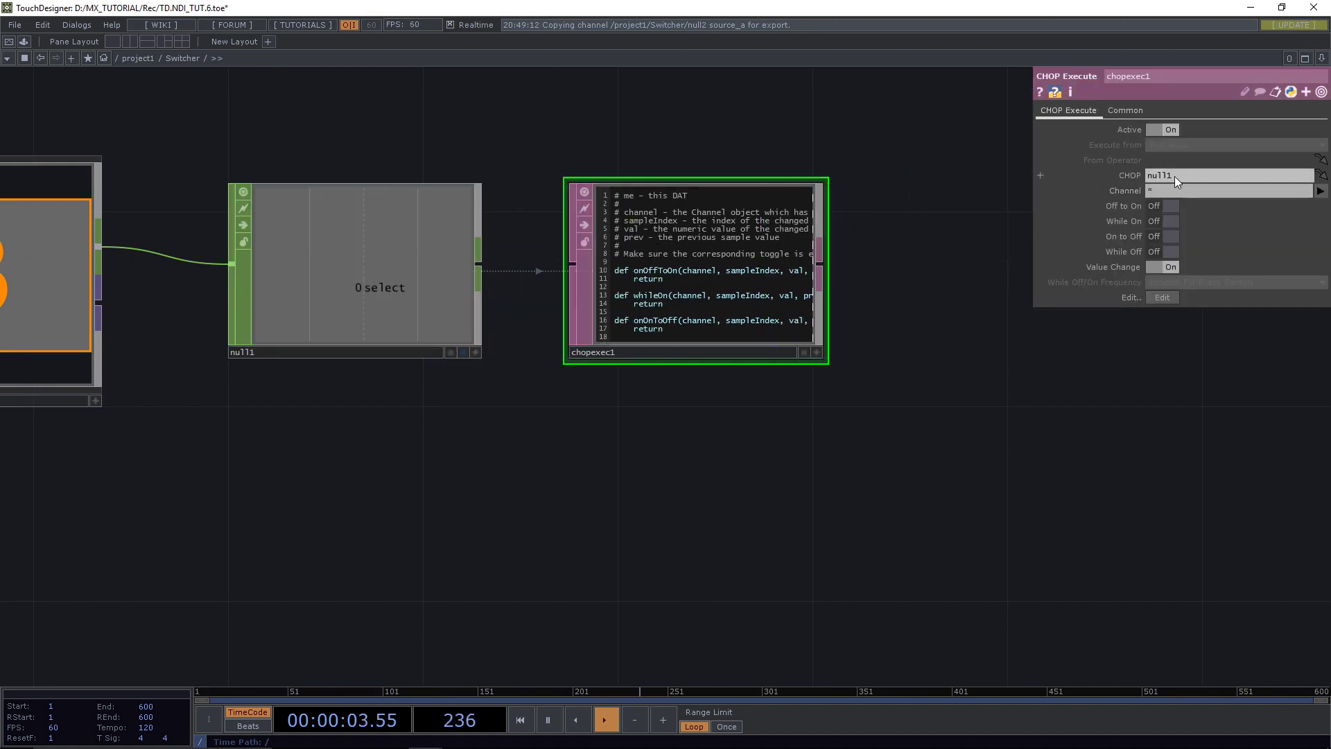
left_click(1321, 191)
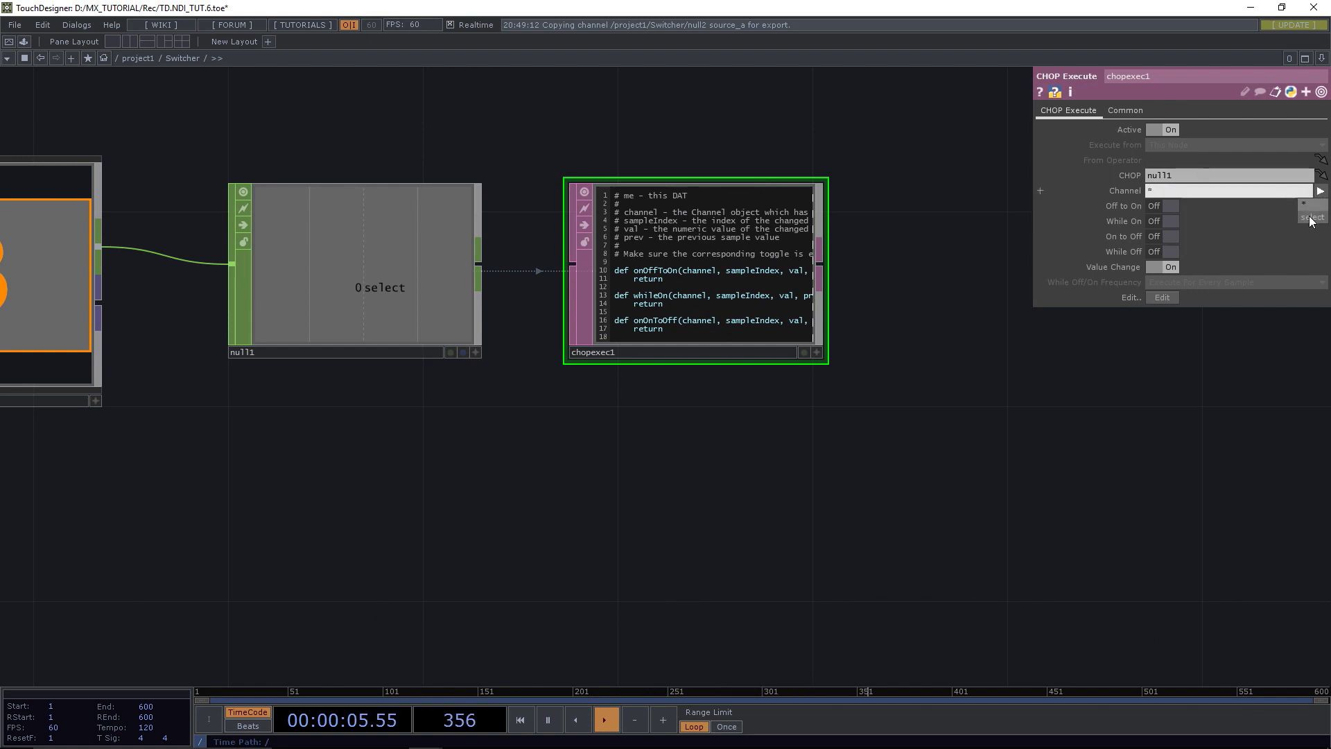
left_click(1312, 217)
left_click(1162, 206)
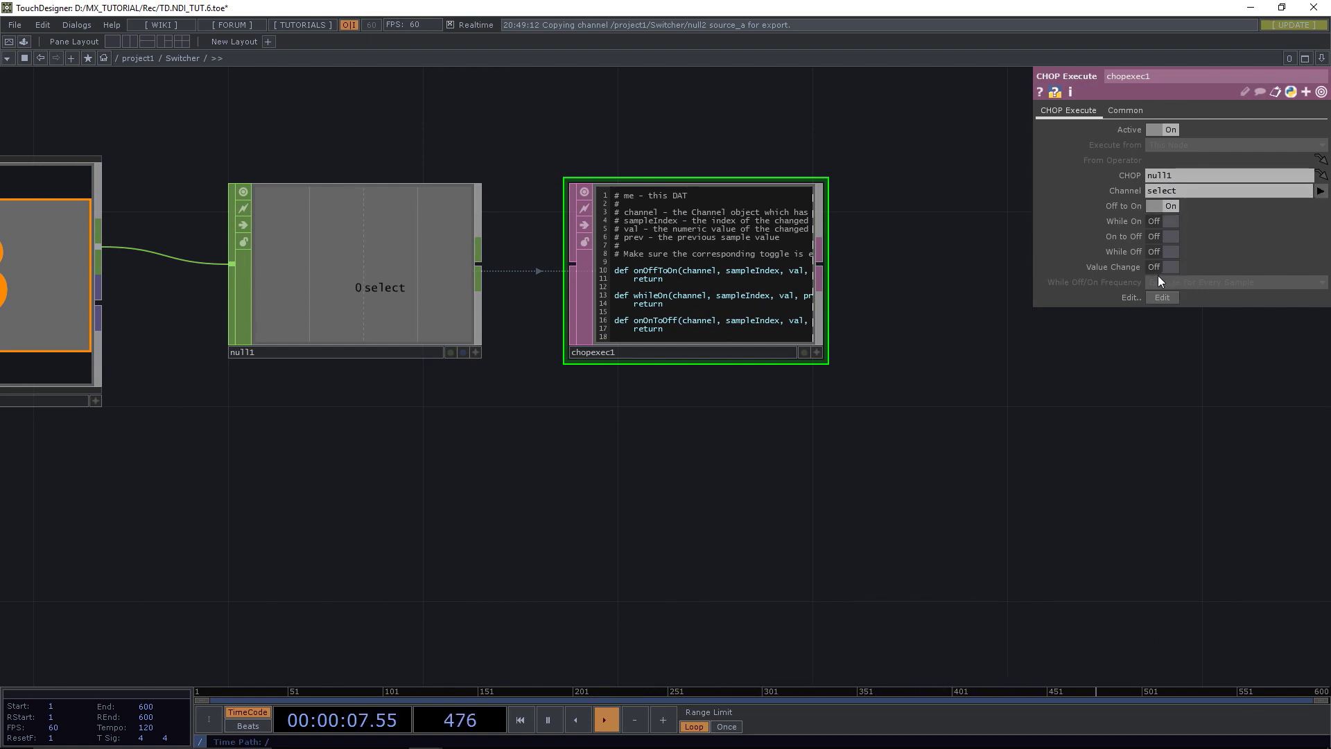
Add the line op('state').par.value0 = 0 before the return in chopexec1's onOffToOn function.
scroll(735, 271, "up", 5)
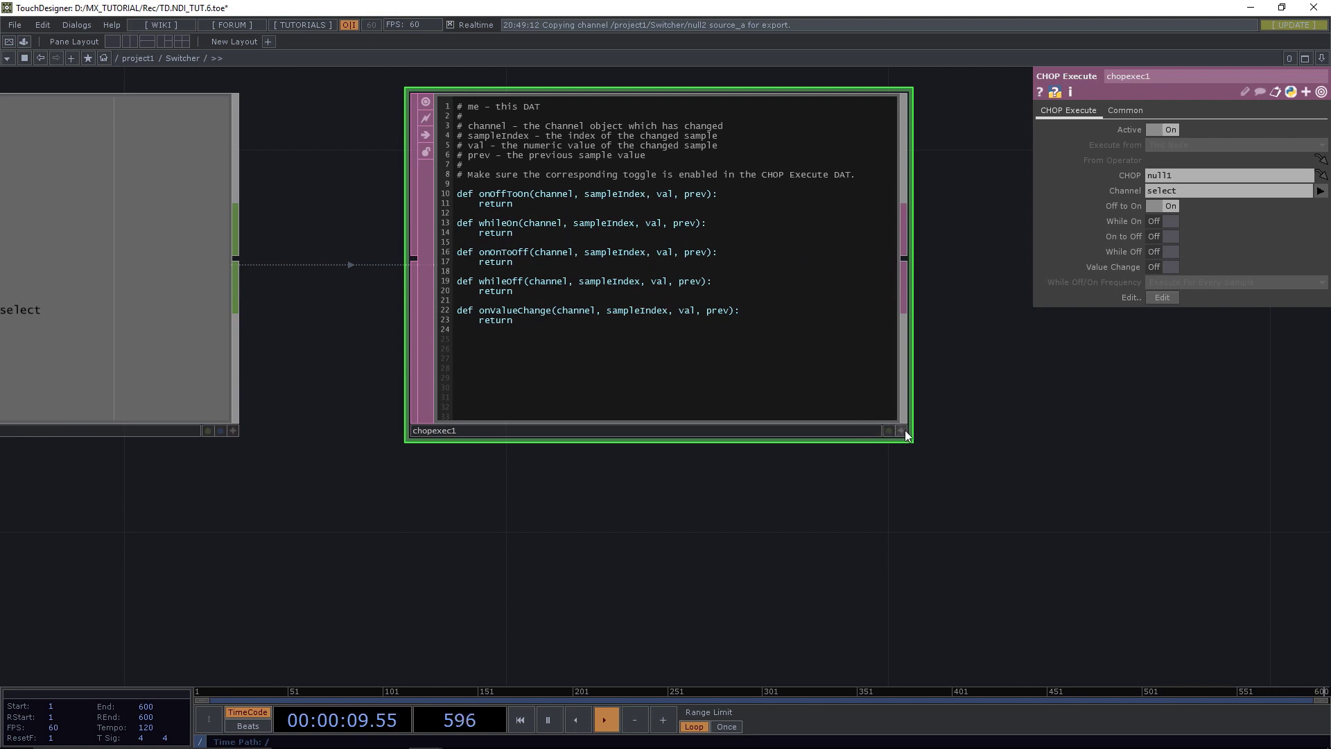
left_click(902, 431)
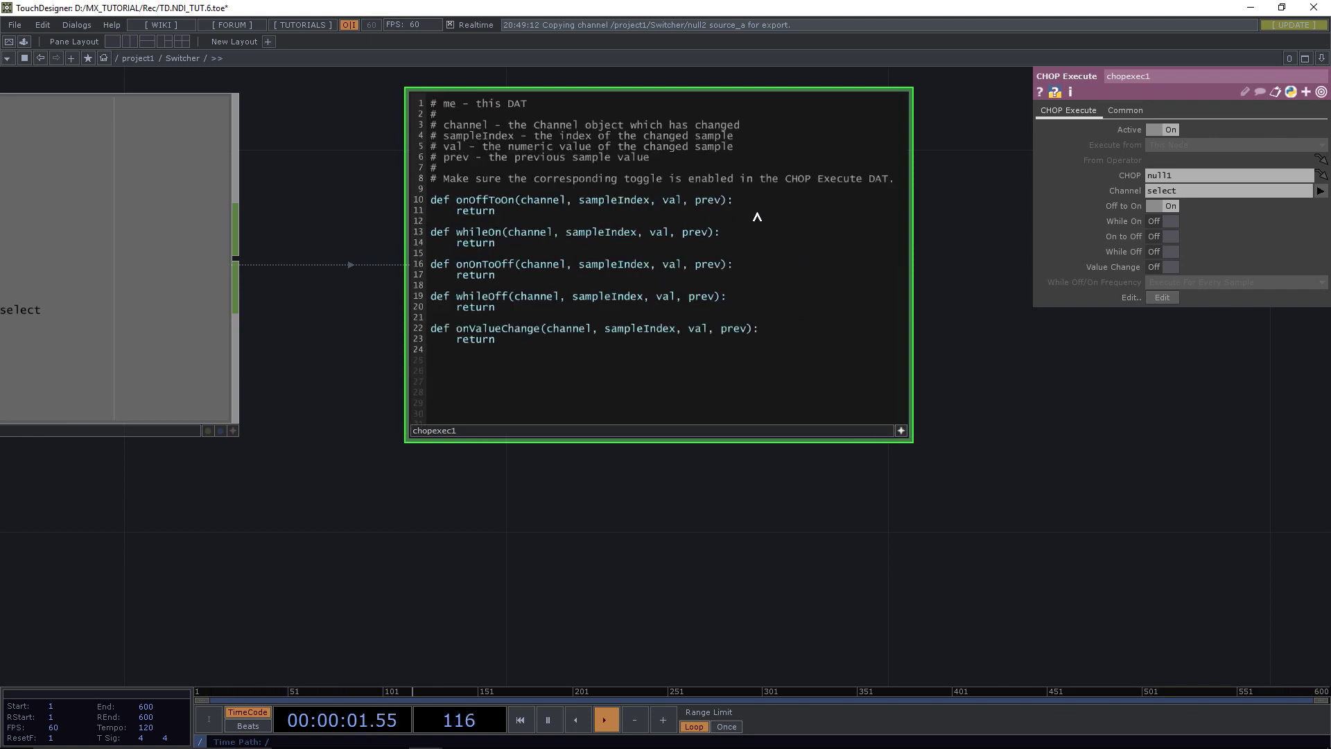
key("Return")
key("Return")
key("Return")
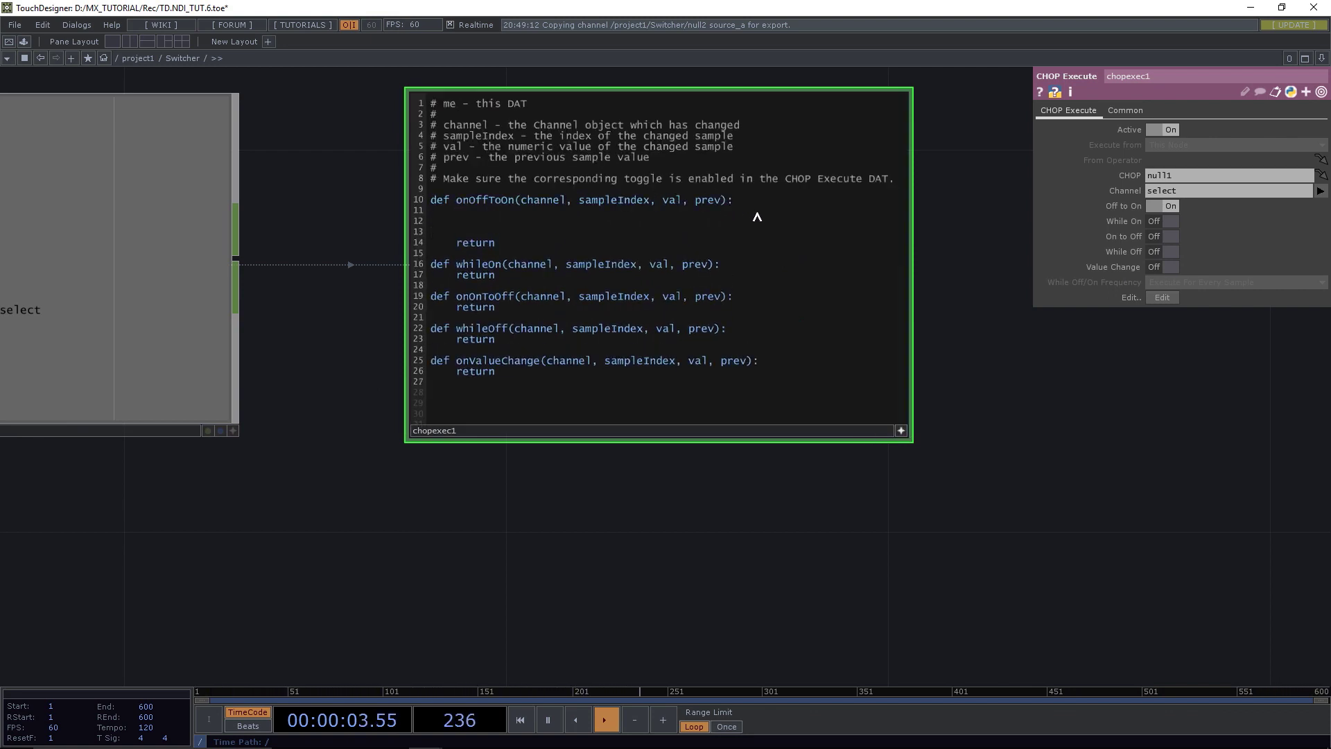
key("Up")
type("op('state').par.value0 = 0")
left_click(984, 421)
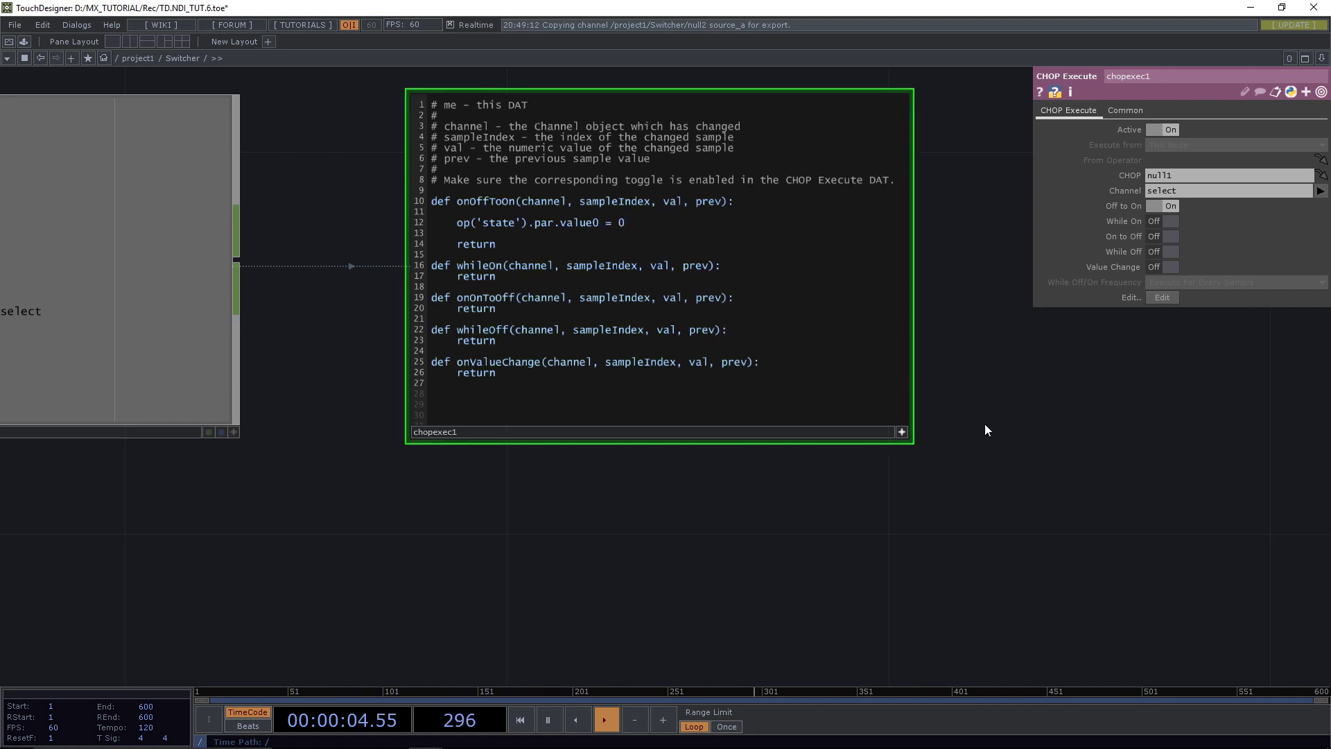
left_click(904, 435)
Inspect the parameter names of the first channel of the state Constant CHOP.
scroll(959, 435, "down", 5)
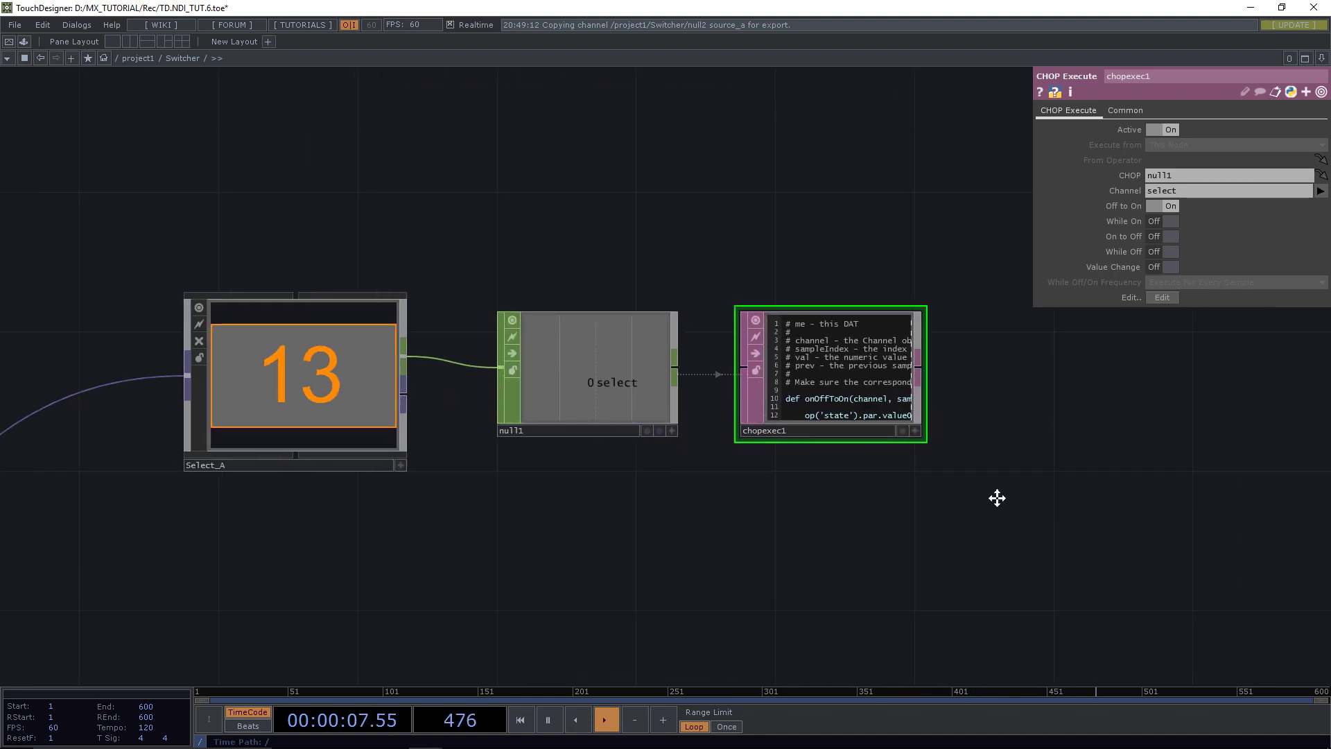
left_click_drag(997, 498, 925, 469)
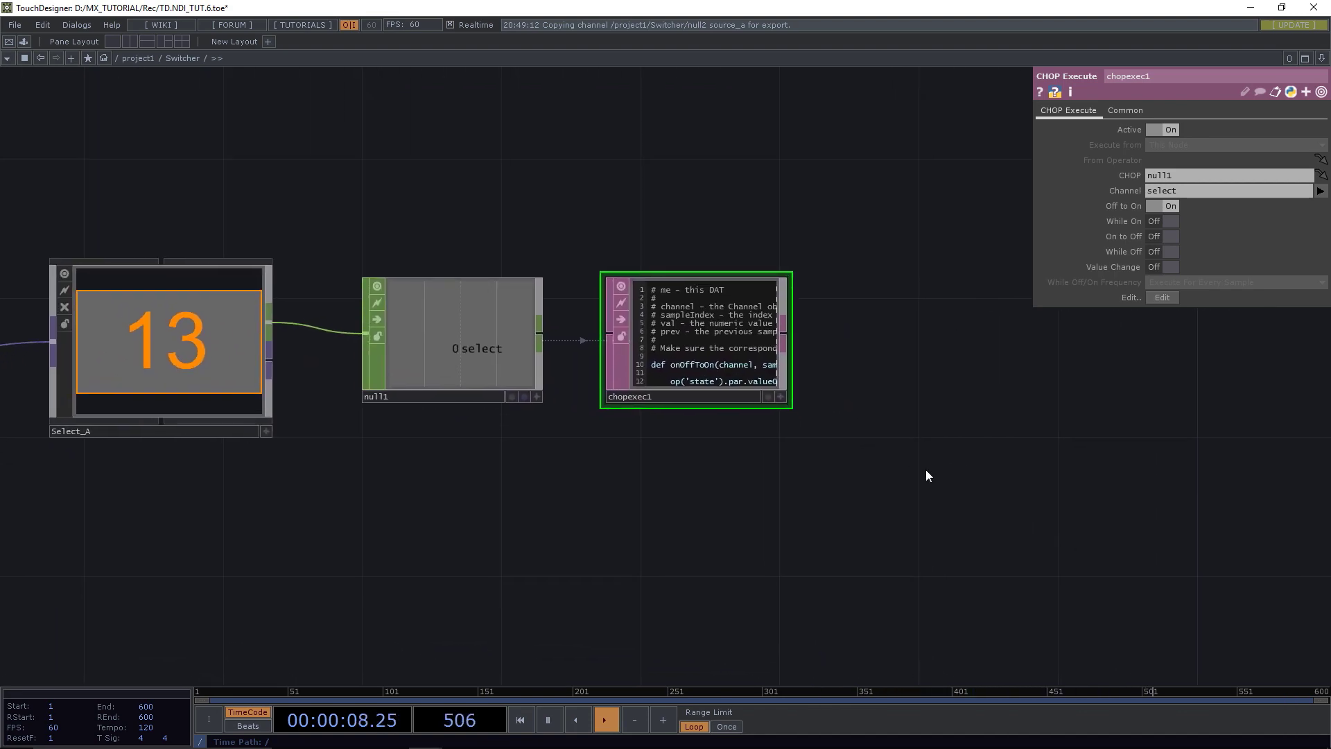
left_click(265, 431)
scroll(353, 462, "down", 5)
left_click_drag(327, 530, 683, 368)
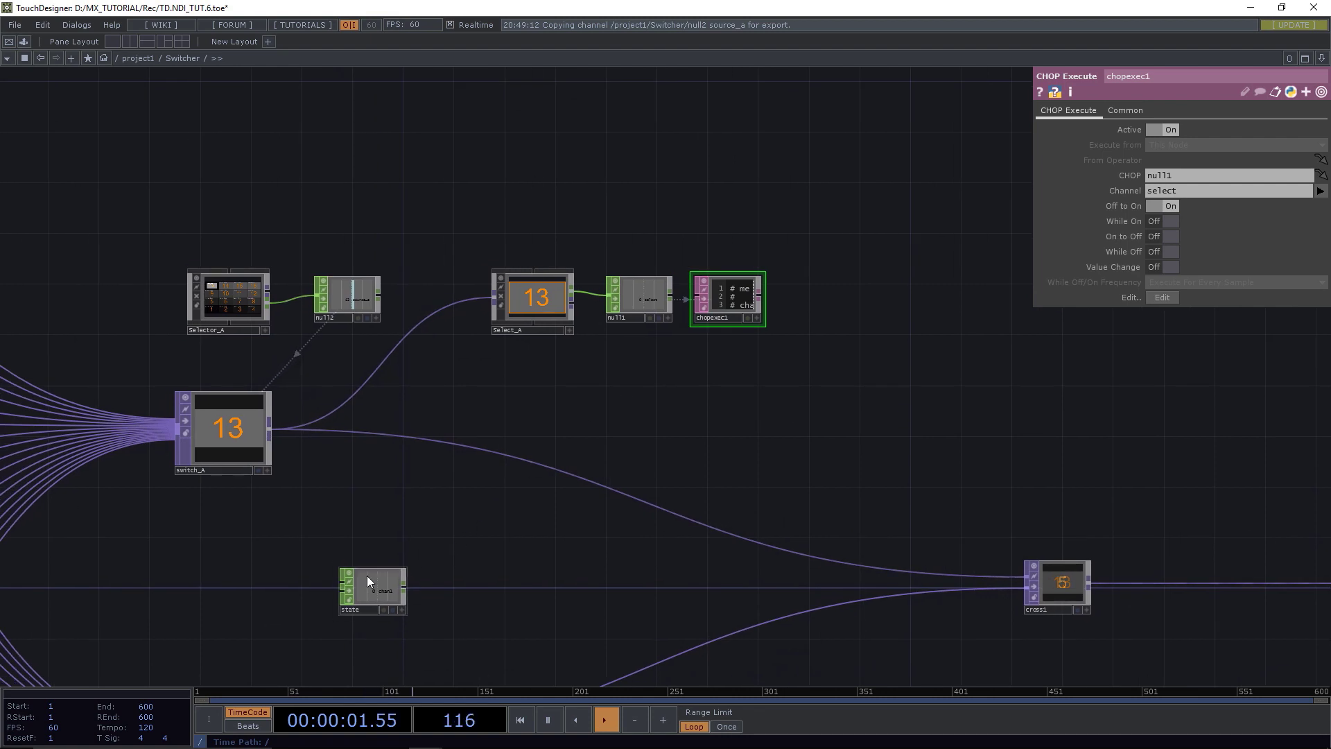
left_click(368, 576)
left_click(1042, 129)
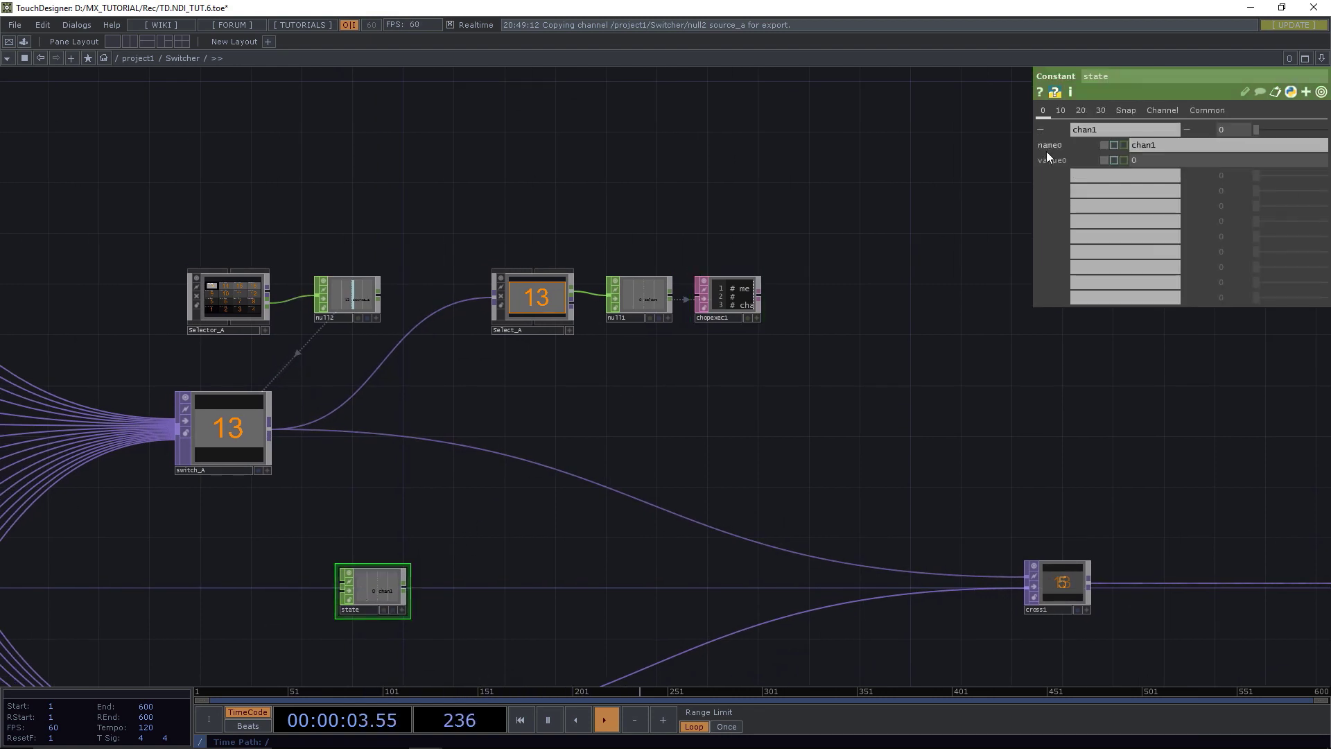
left_click(1041, 129)
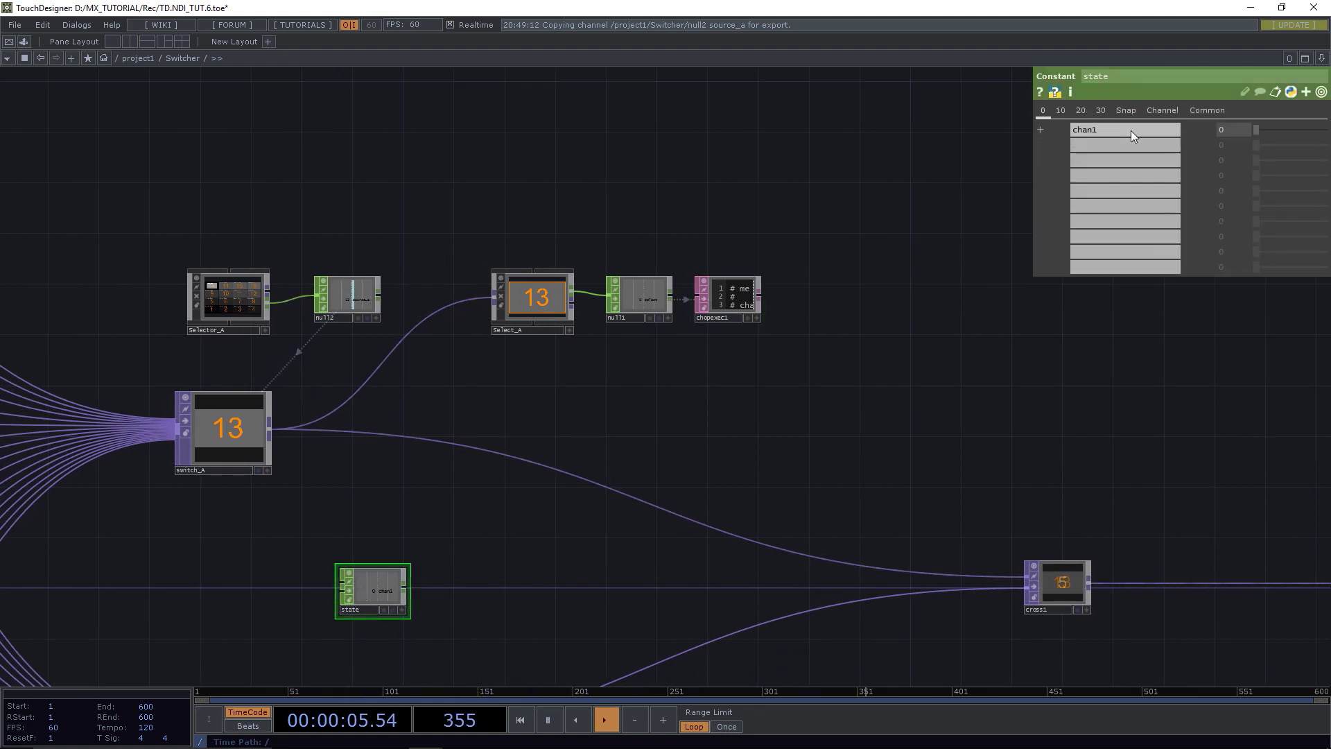
Set the state Constant's chan1 to 1 and operate the Select_A button in its viewer to test the script.
left_click_drag(1256, 130, 1321, 130)
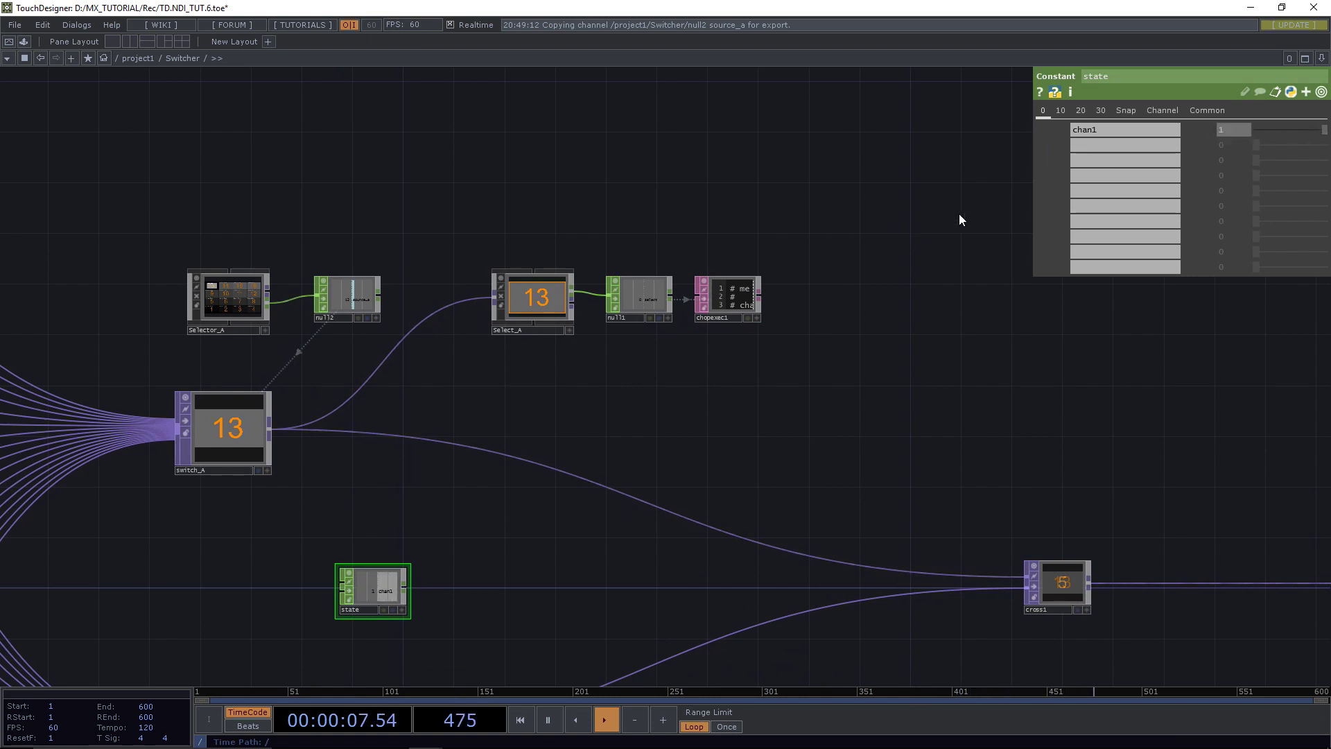
left_click(570, 330)
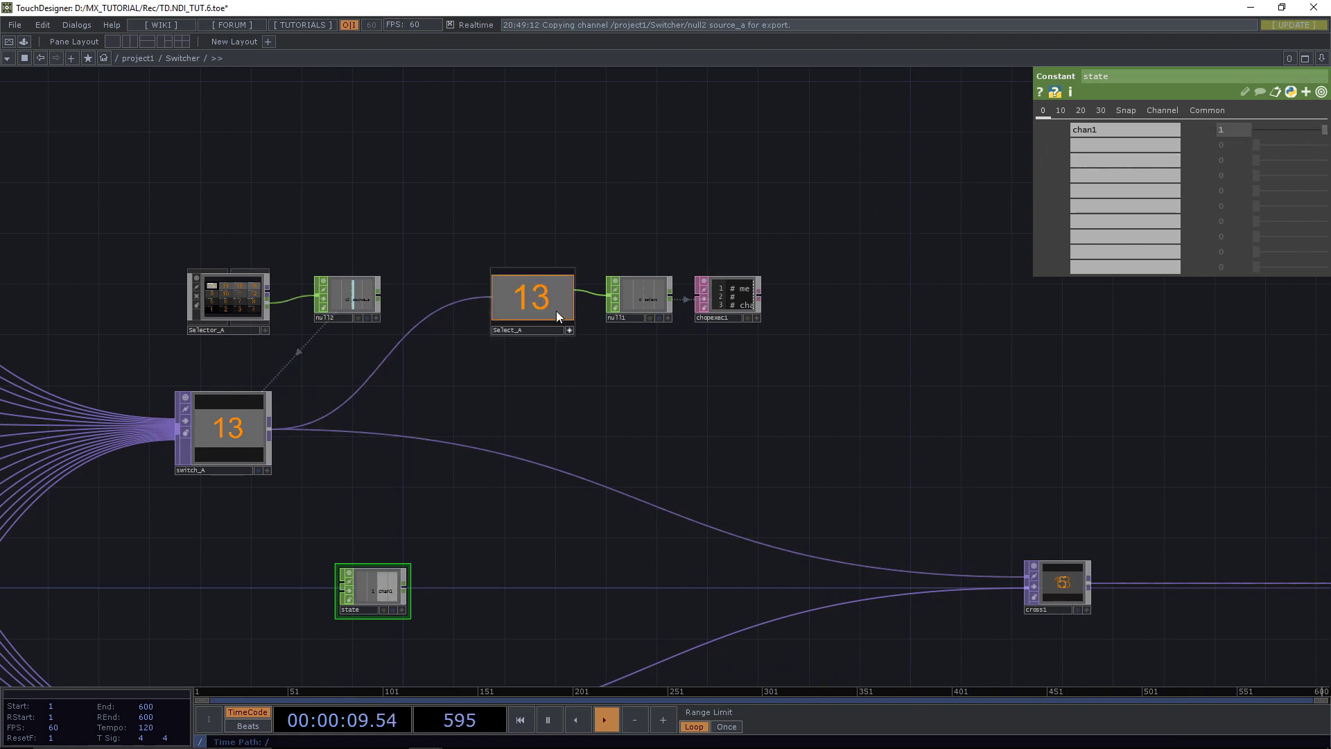
left_click(548, 301)
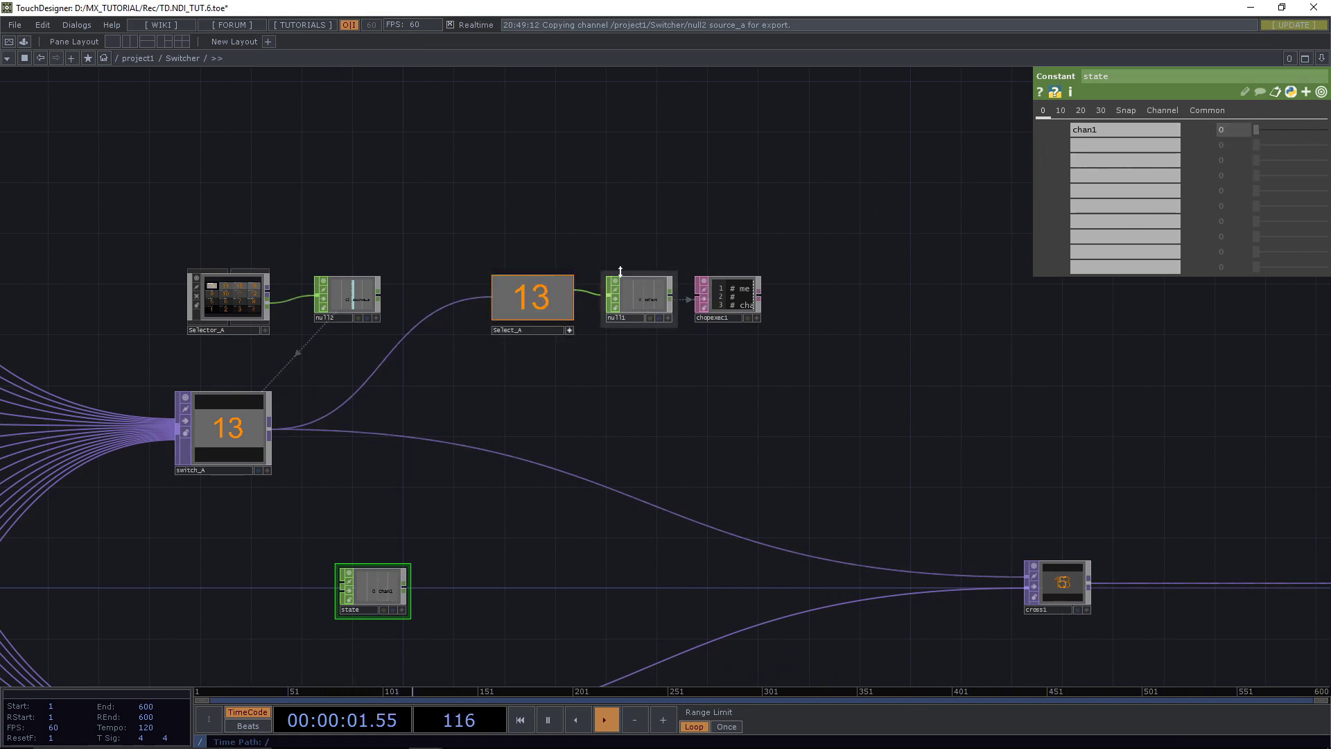
left_click(569, 330)
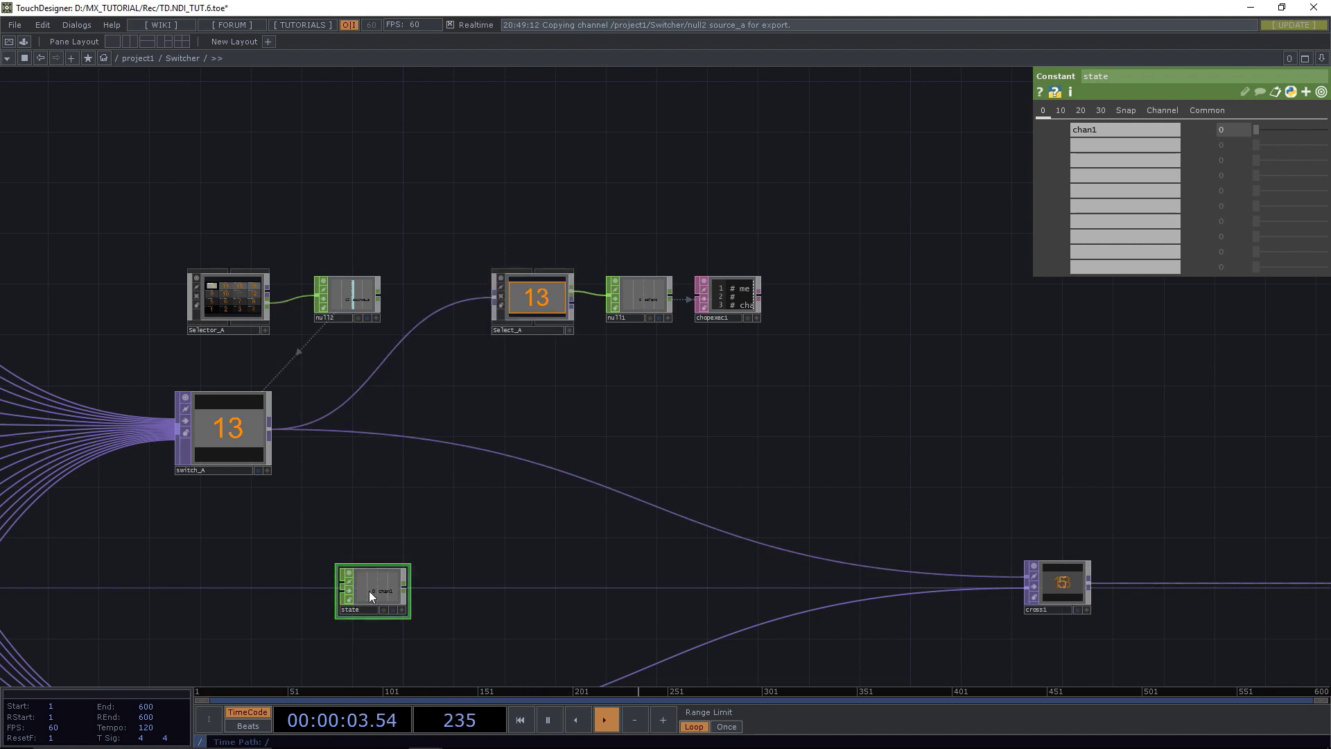
Save the project.
scroll(499, 600, "down", 2)
scroll(521, 568, "down", 2)
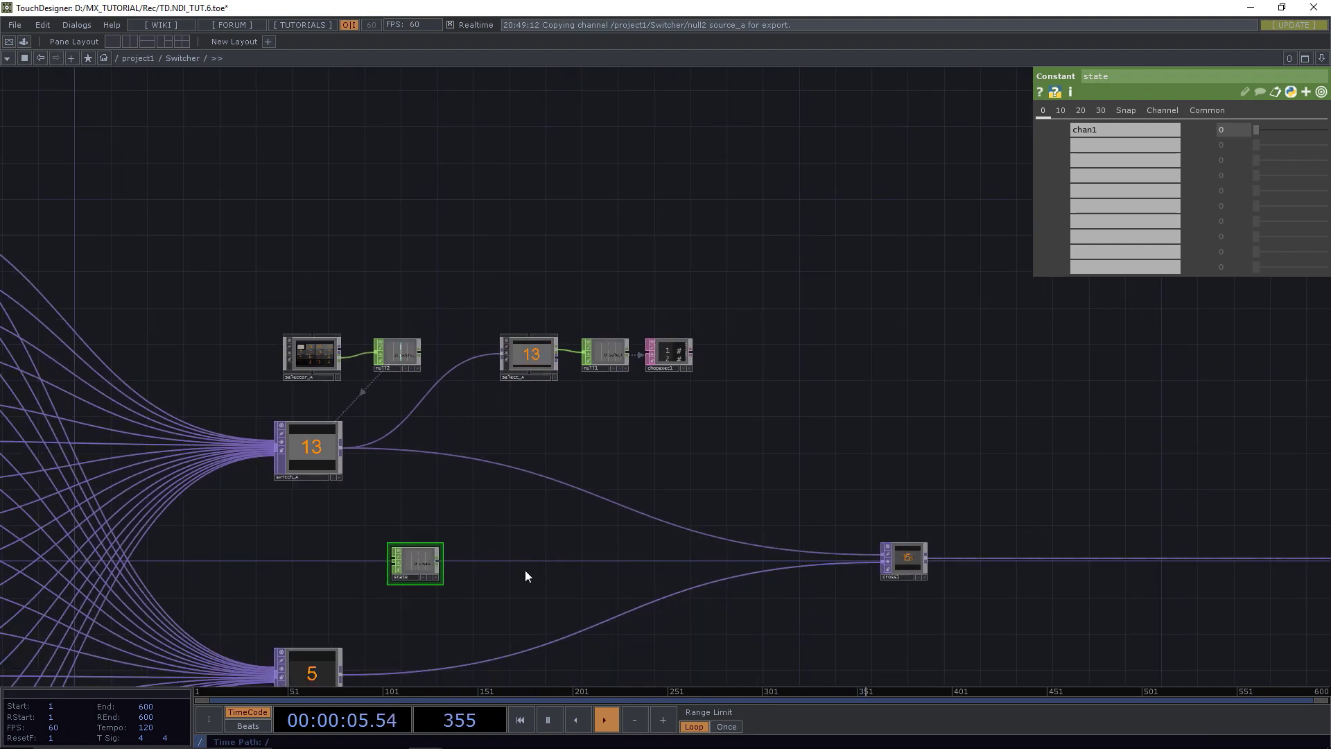
left_click_drag(526, 577, 517, 482)
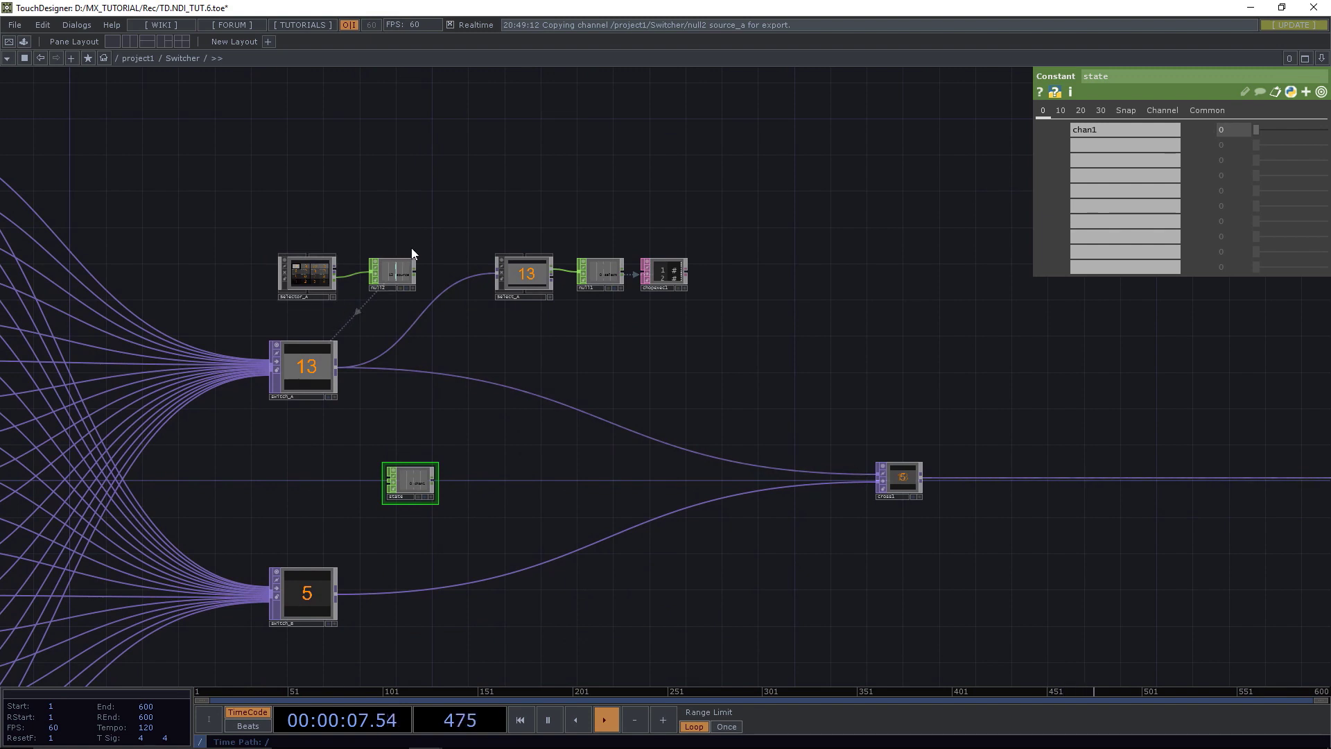
left_click_drag(585, 608, 581, 560)
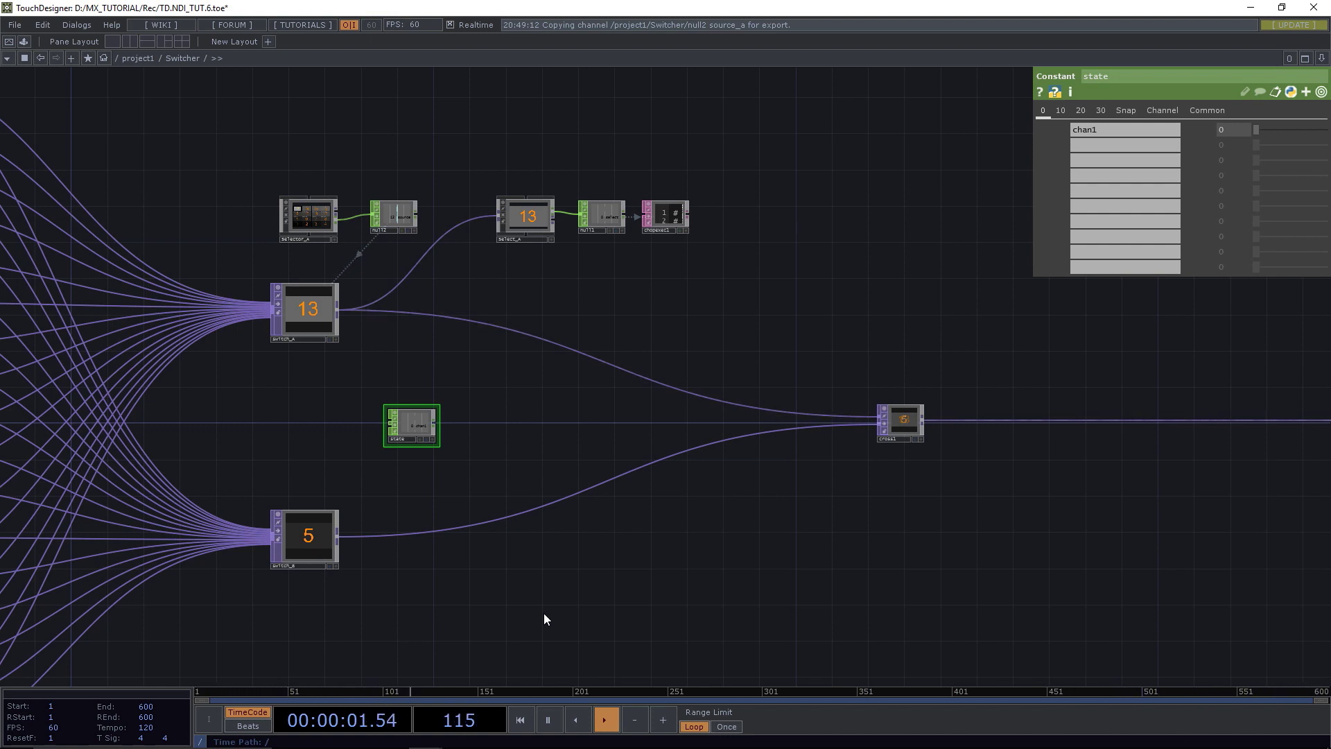
left_click_drag(518, 362, 510, 306)
key("ctrl+s")
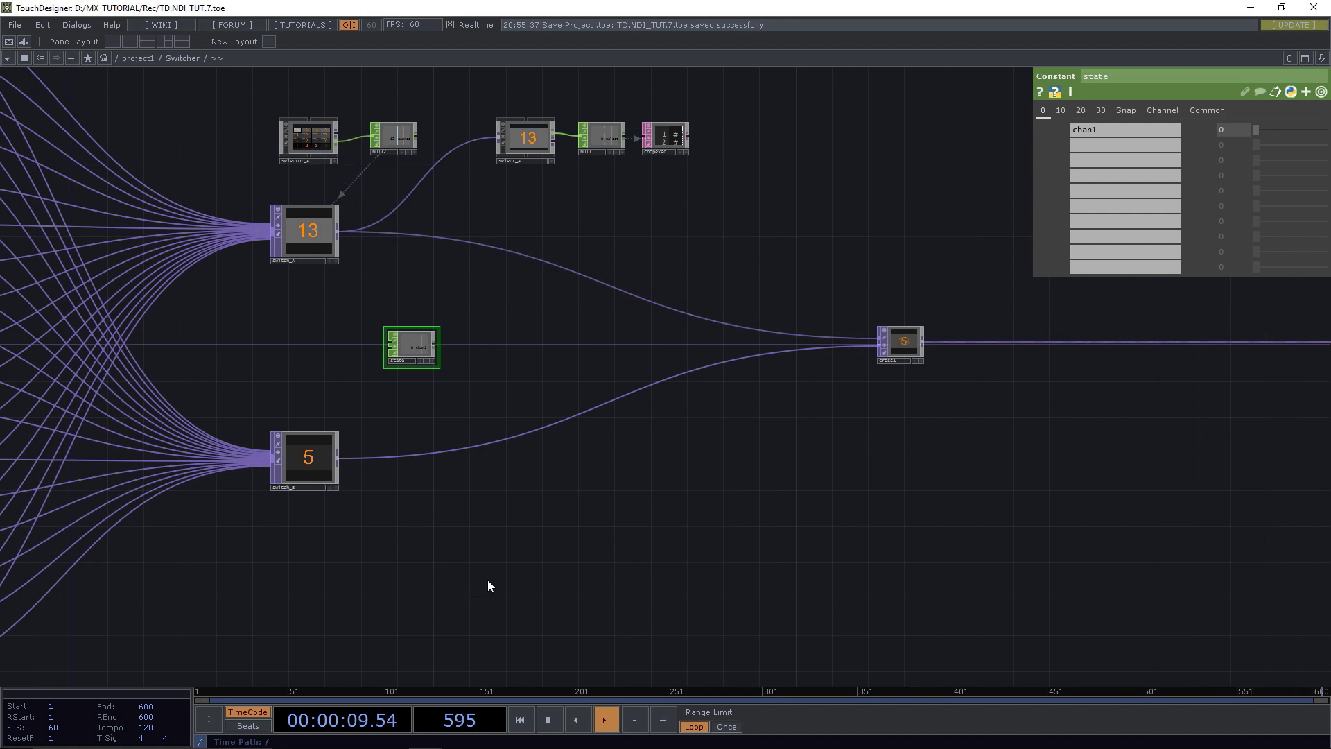
Duplicate the Selector_A and Select_A node chains, including their Nulls and CHOP Execute, and place the copies below switch_B.
left_click_drag(242, 144, 237, 185)
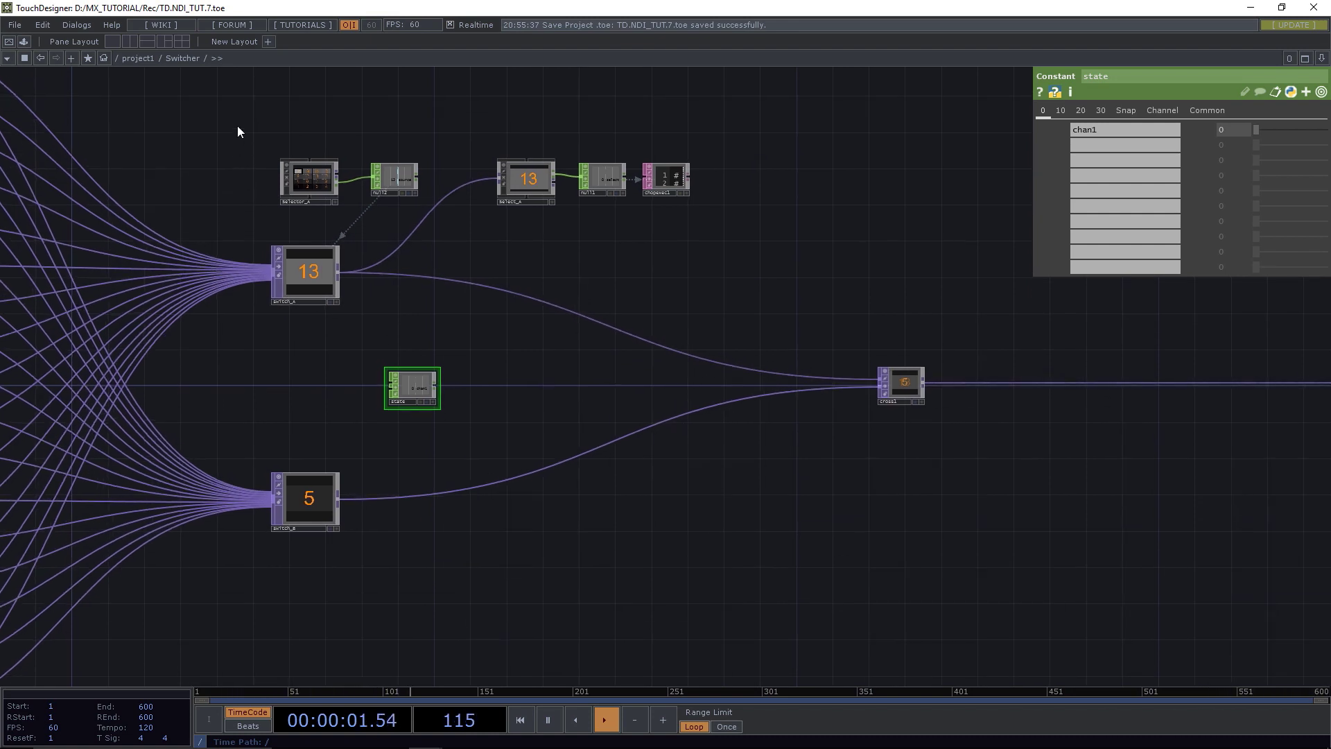
left_click_drag(630, 194, 712, 198)
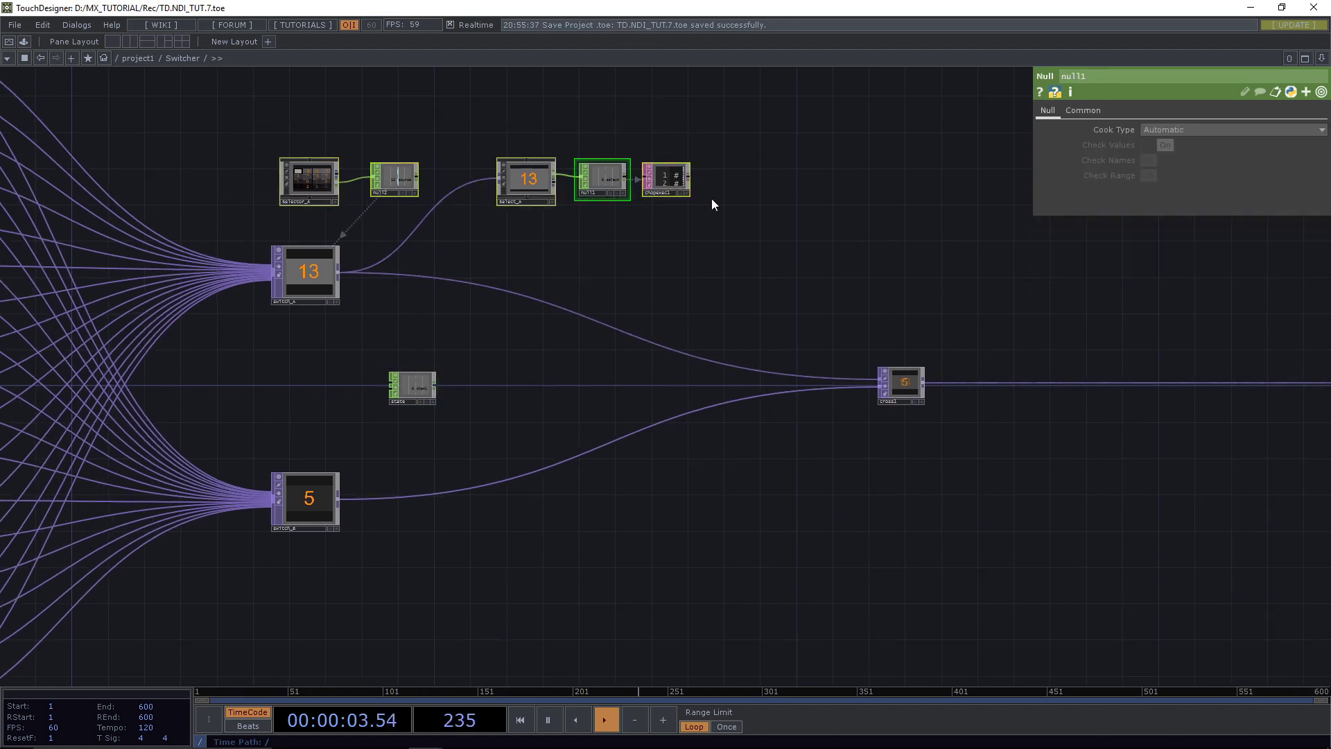
key("ctrl+c")
key("ctrl+v")
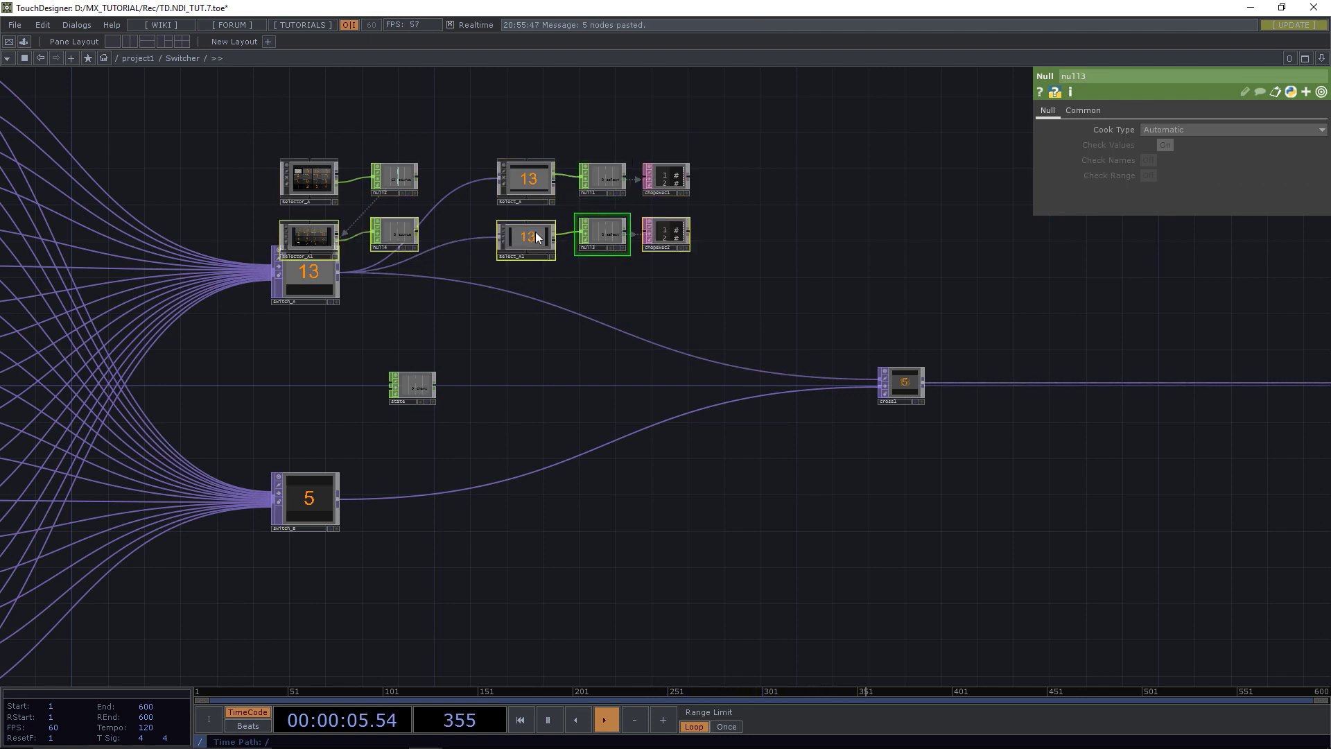
left_click_drag(537, 238, 535, 582)
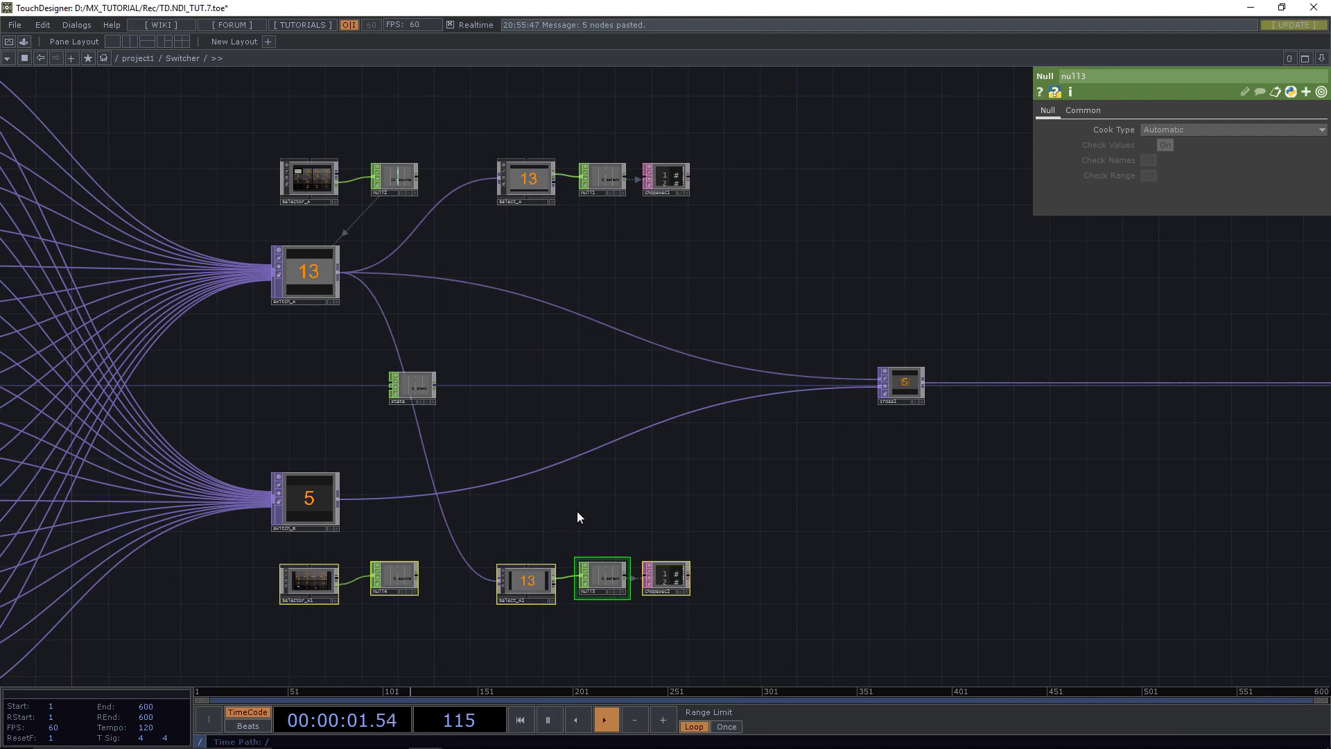
Rewire the copied Select_A1 container so that switch_B feeds its input.
scroll(576, 510, "up", 5)
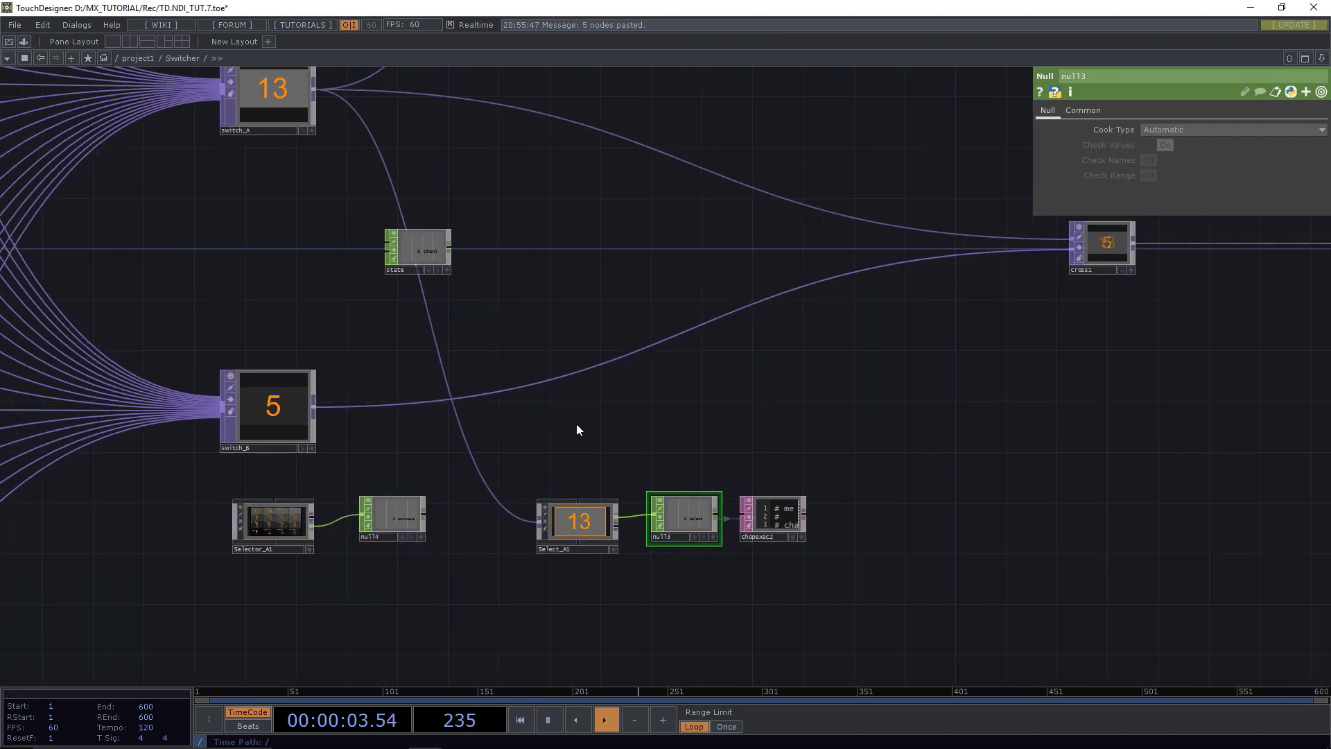
left_click(316, 406)
left_click(480, 479)
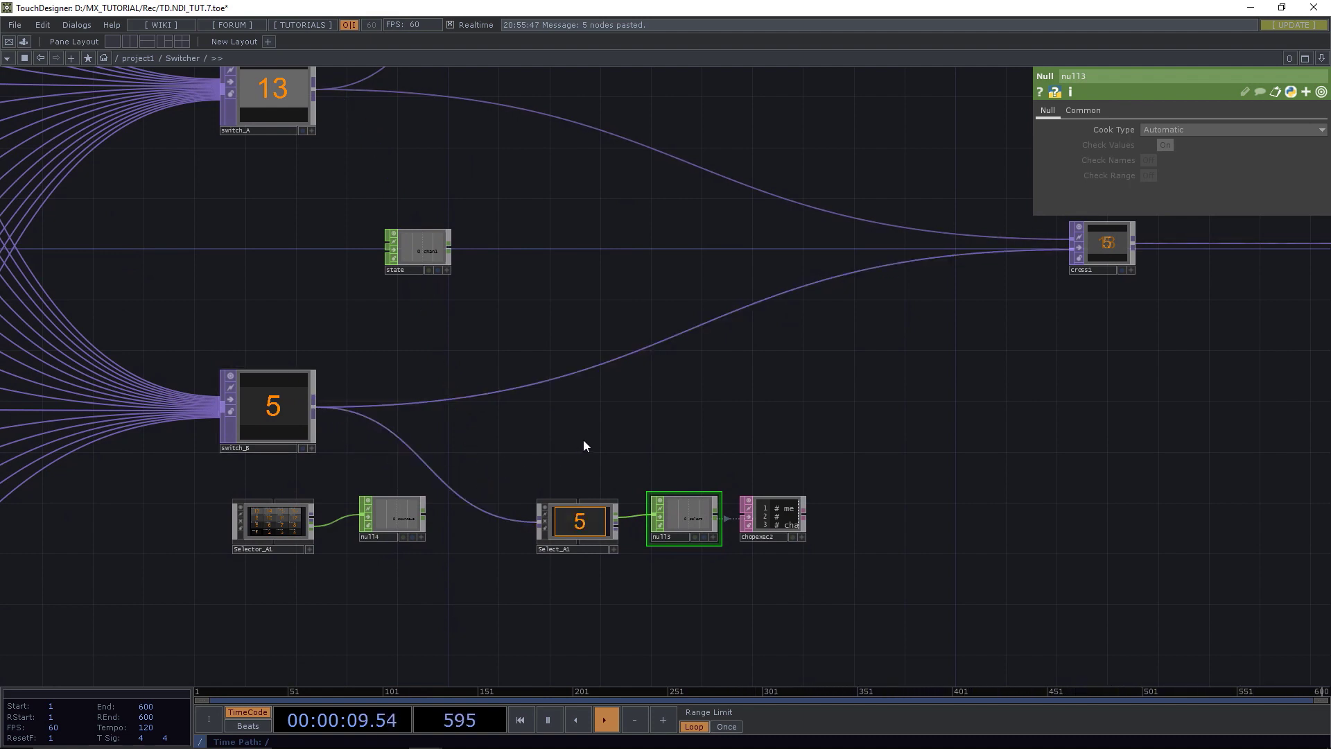
Change the script line in chopexec2's onOffToOn function to op('state').par.value0 = 1.
left_click_drag(584, 439, 529, 419)
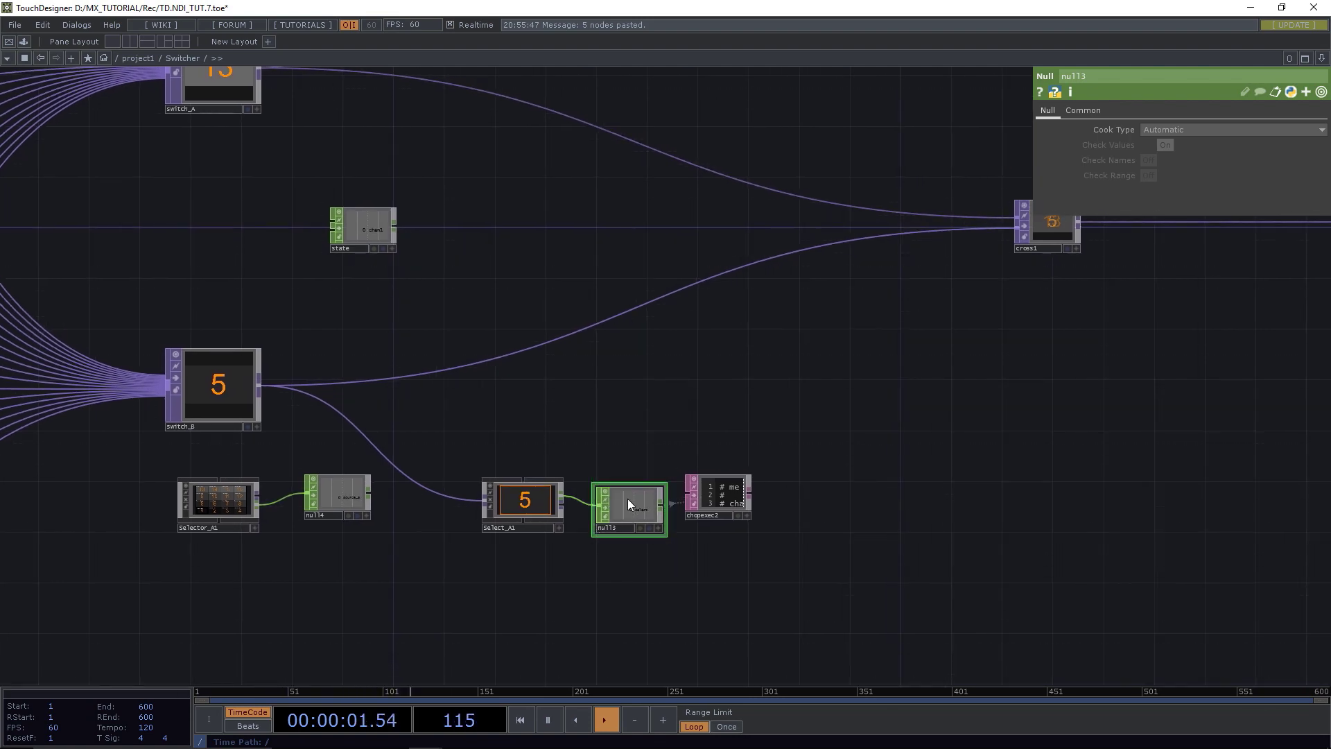
scroll(722, 504, "up", 10)
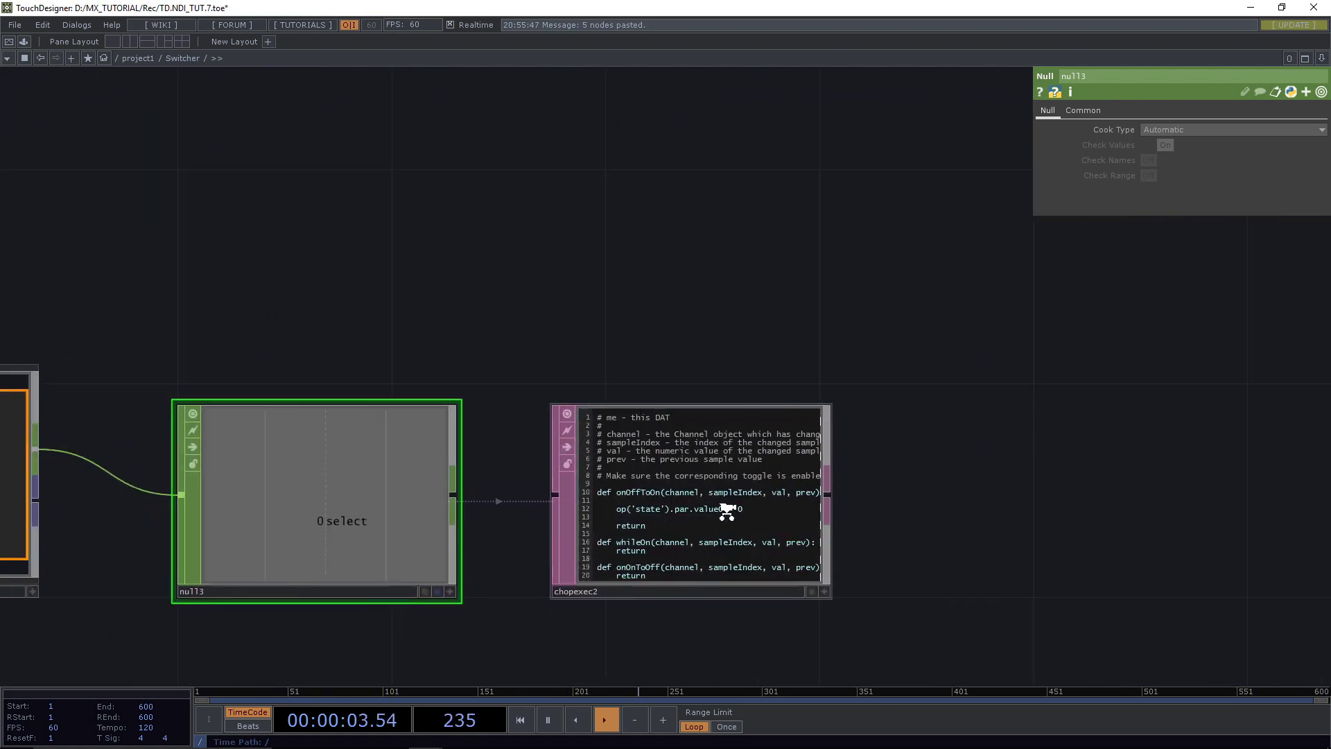
left_click(907, 658)
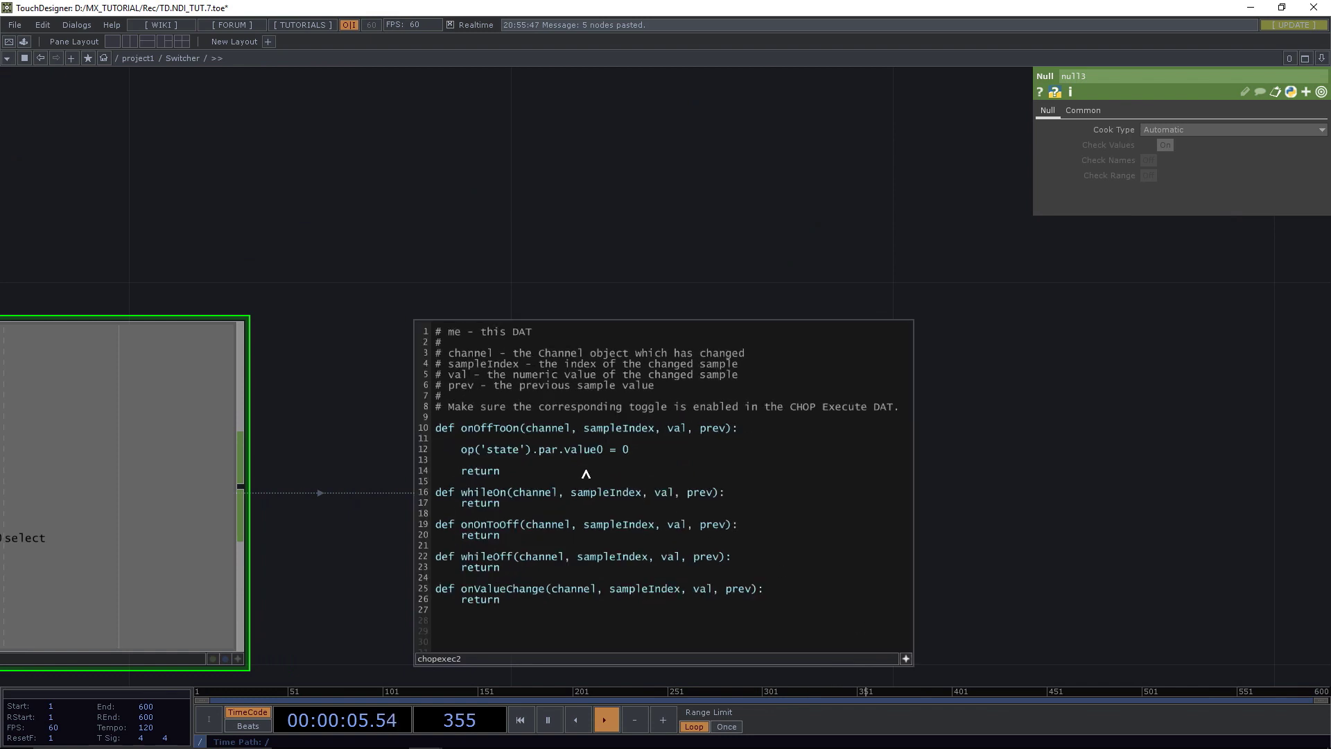
left_click(628, 453)
key("BackSpace")
type("1")
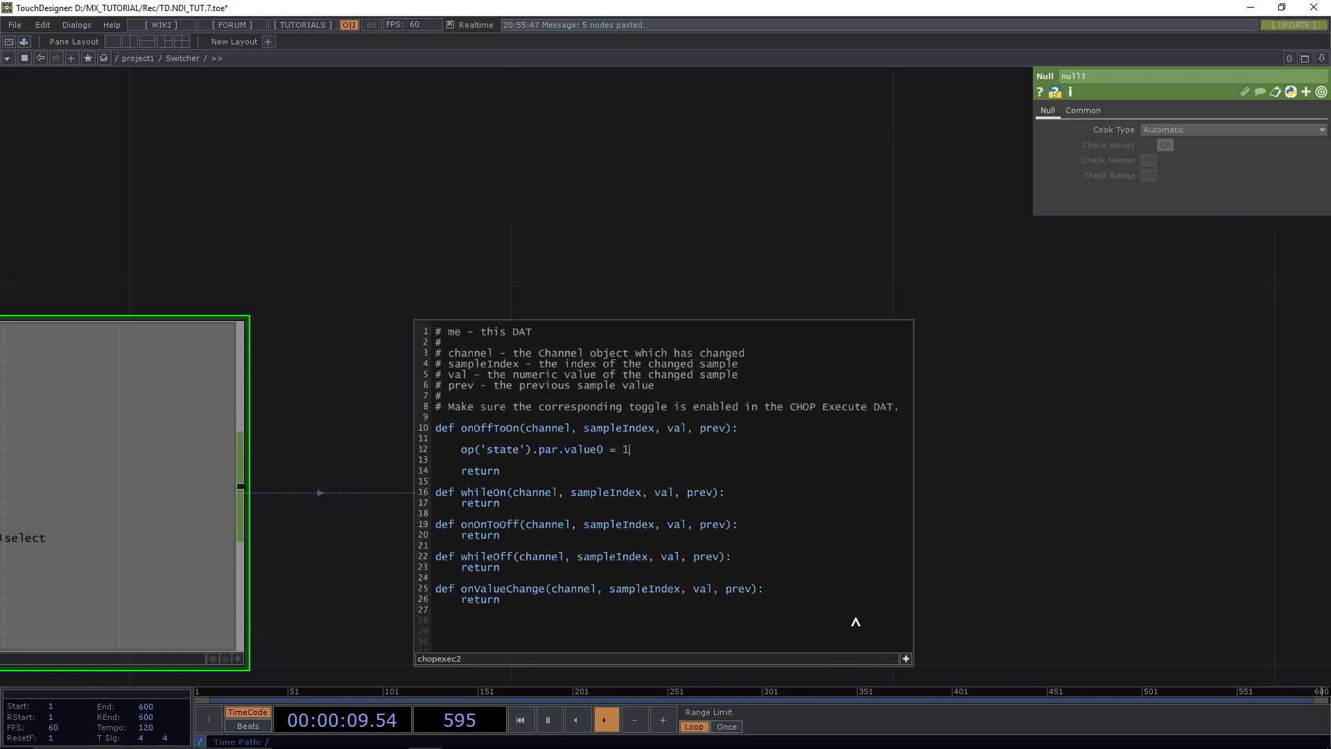
left_click(907, 659)
Move null4 slightly down so it lines up with Selector_A1's channel output.
scroll(522, 198, "down", 5)
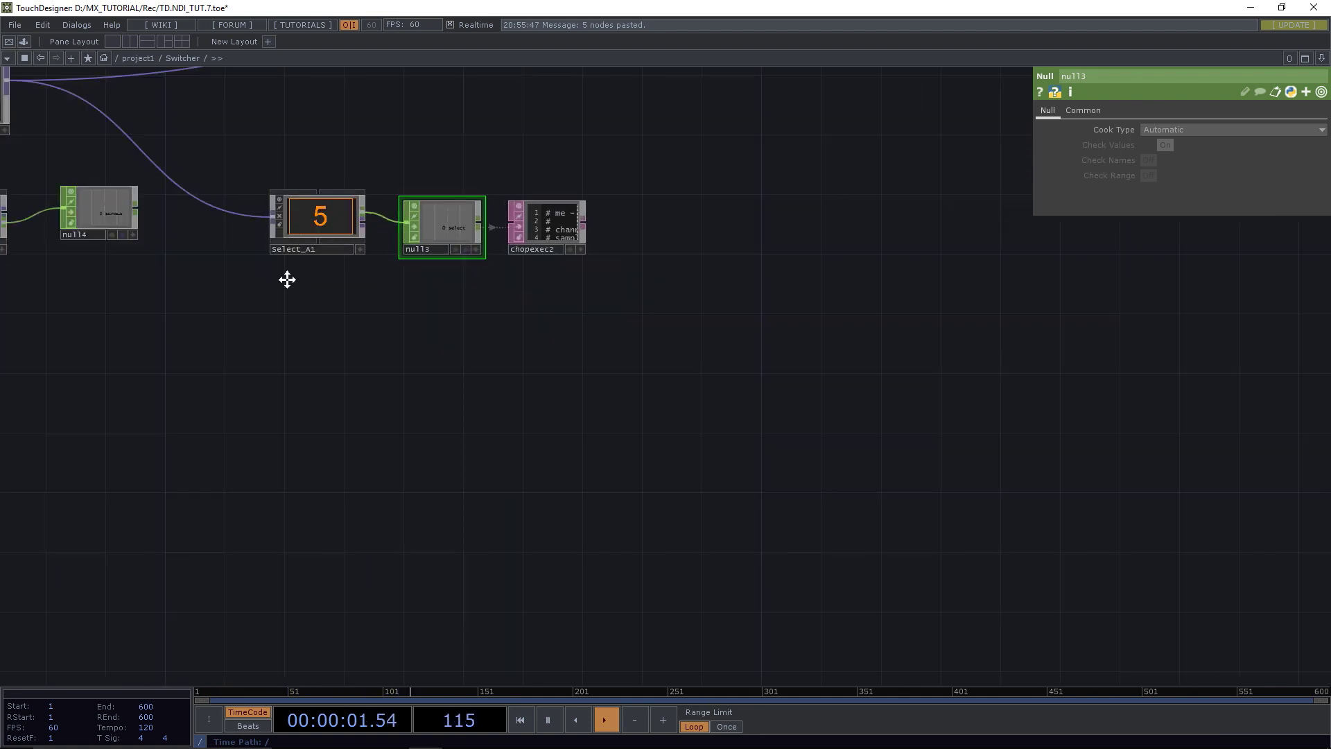
left_click_drag(286, 280, 738, 467)
scroll(461, 416, "up", 5)
left_click(701, 418)
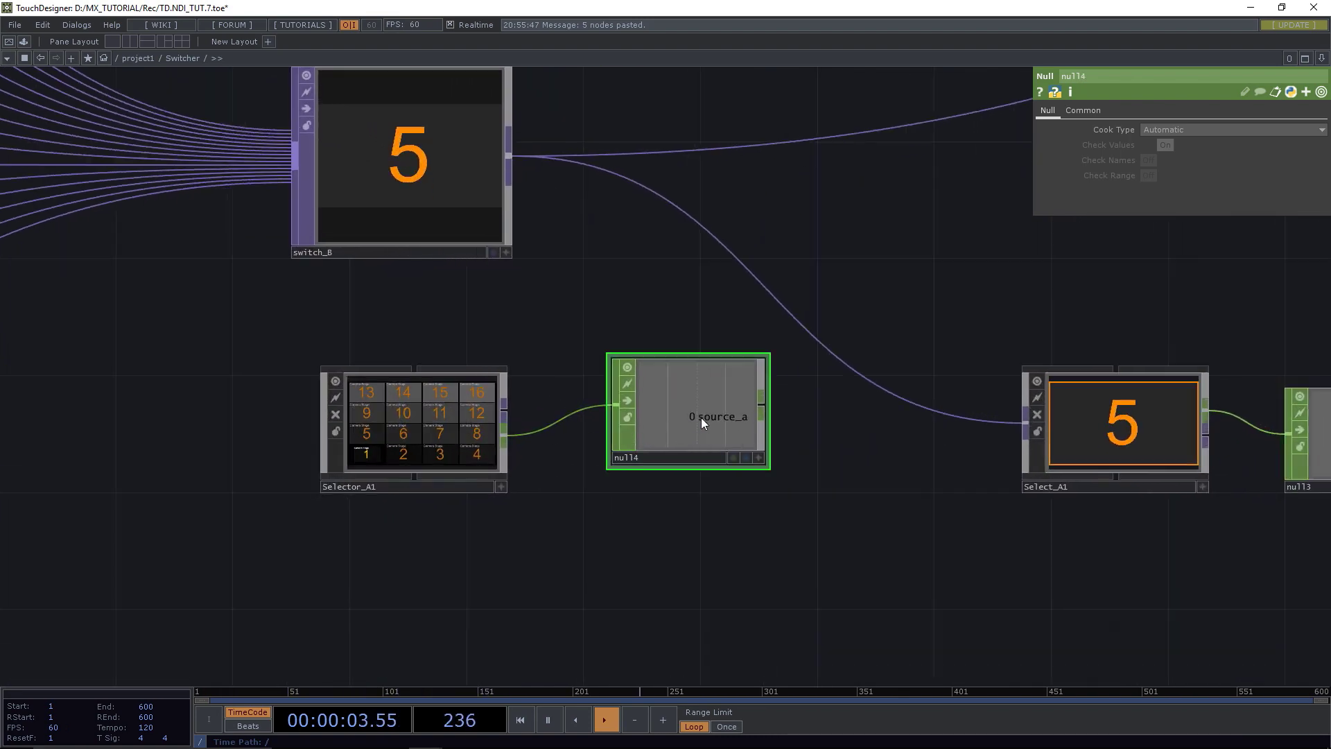
left_click_drag(703, 435, 704, 464)
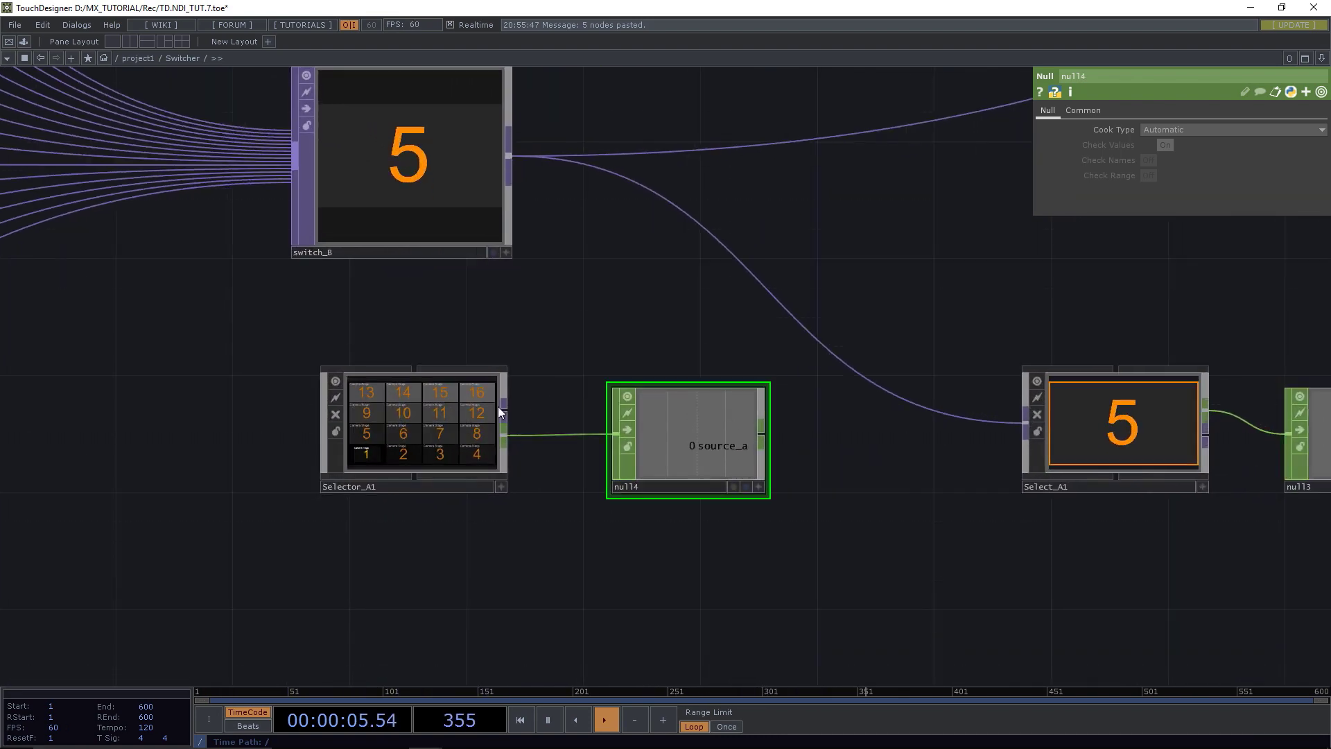
Inside Selector_A1, set rename1's To name to source_b and return to the Switcher network.
left_click(445, 410)
key("i")
left_click_drag(391, 535, 381, 479)
scroll(379, 482, "down", 6)
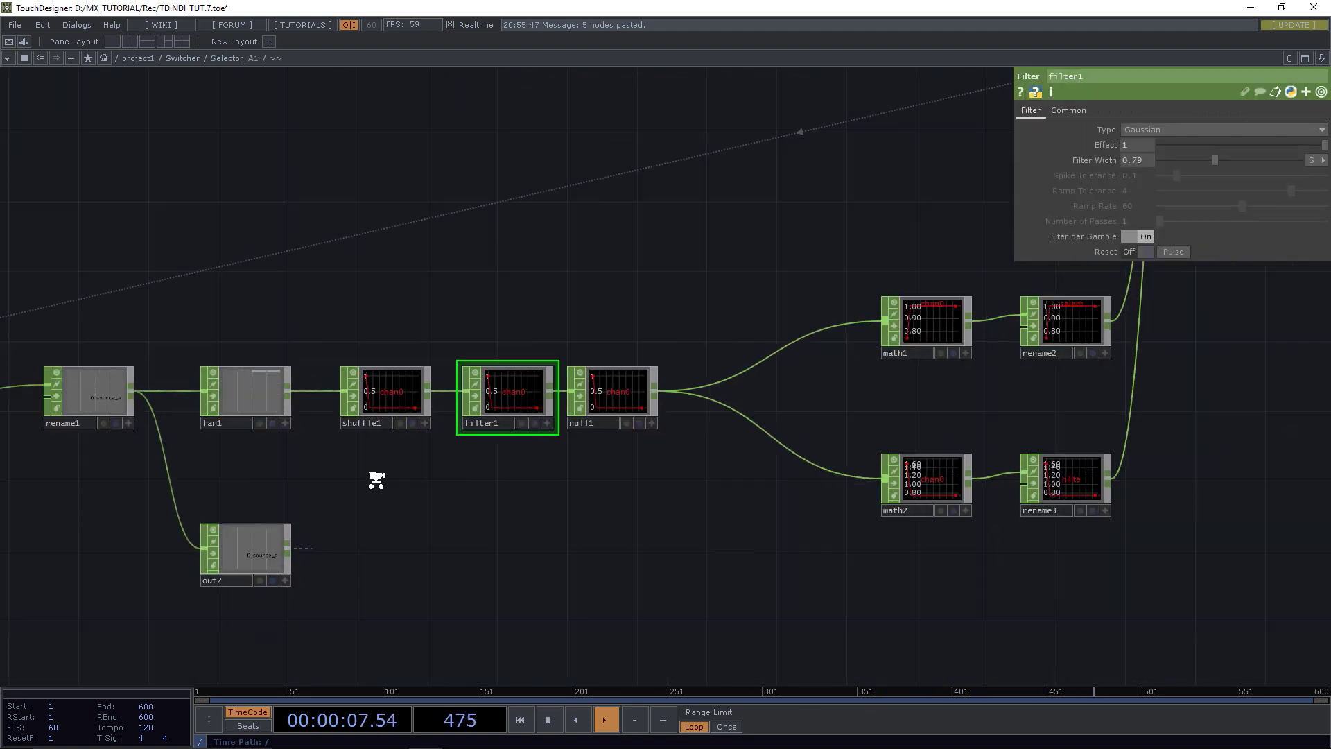
left_click_drag(156, 534, 321, 554)
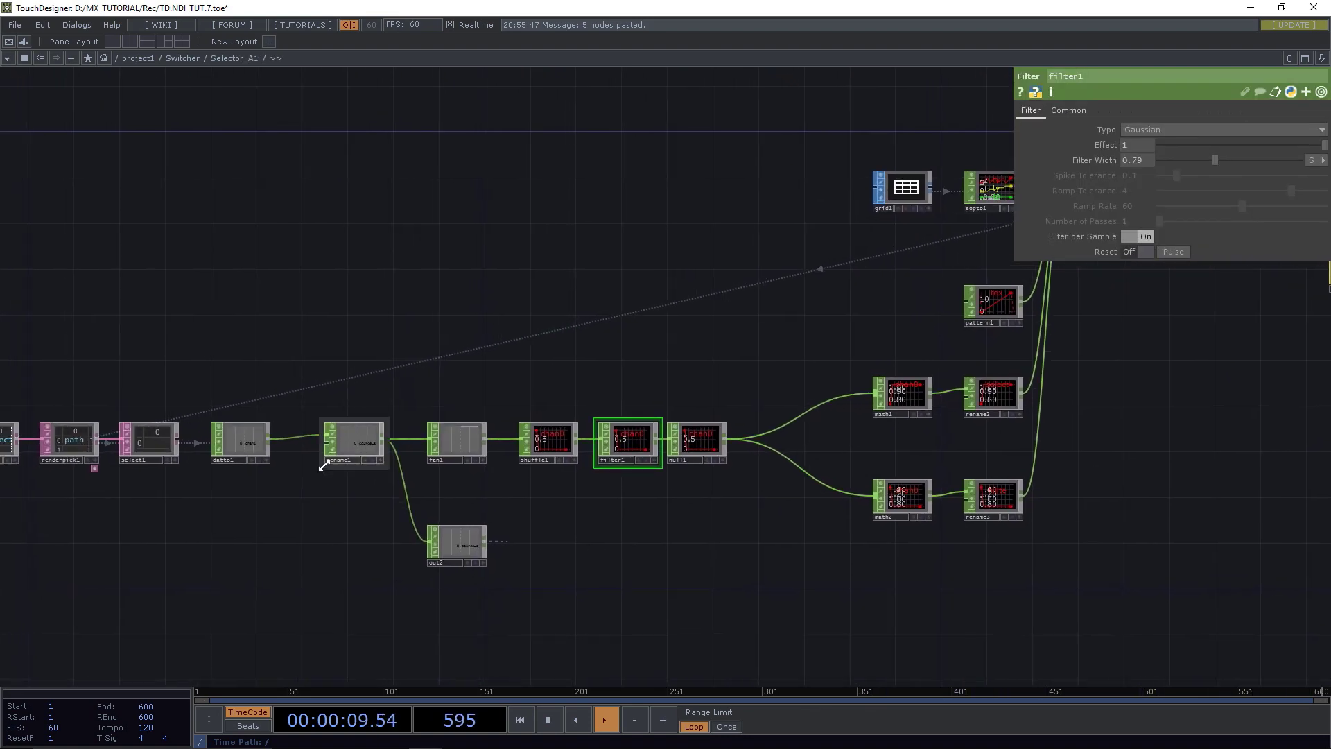
scroll(326, 466, "up", 8)
left_click(437, 367)
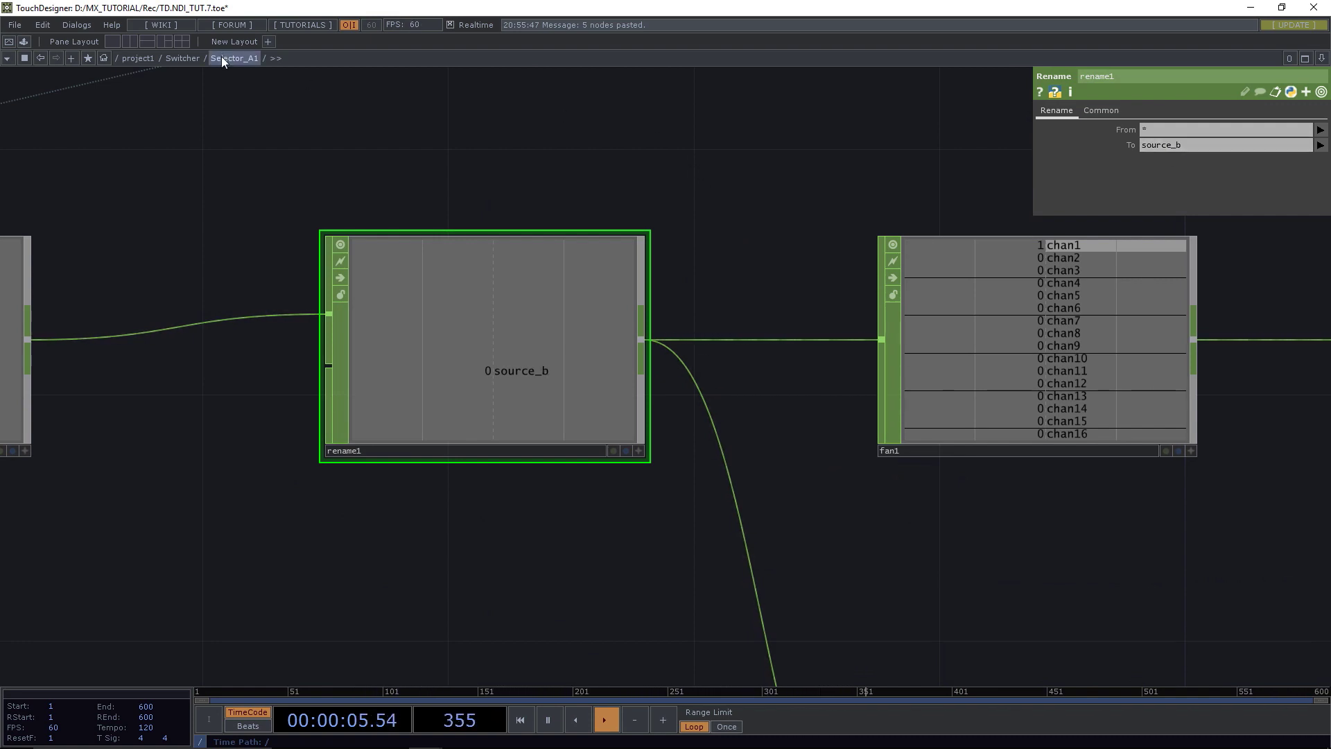
left_click(182, 59)
Make the Select_A and Select_A1 viewers interactive and operate both buttons to test how the state Constant responds.
scroll(173, 302, "down", 8)
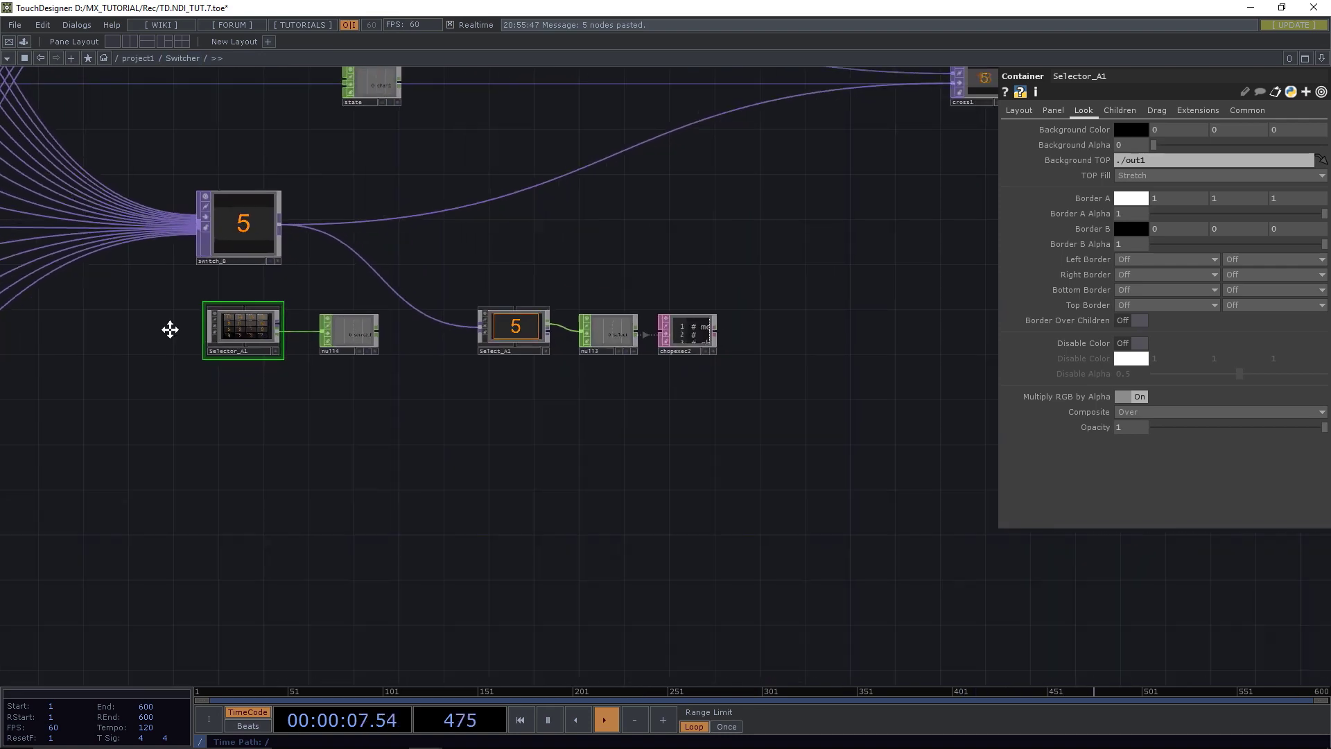
left_click_drag(156, 518, 170, 581)
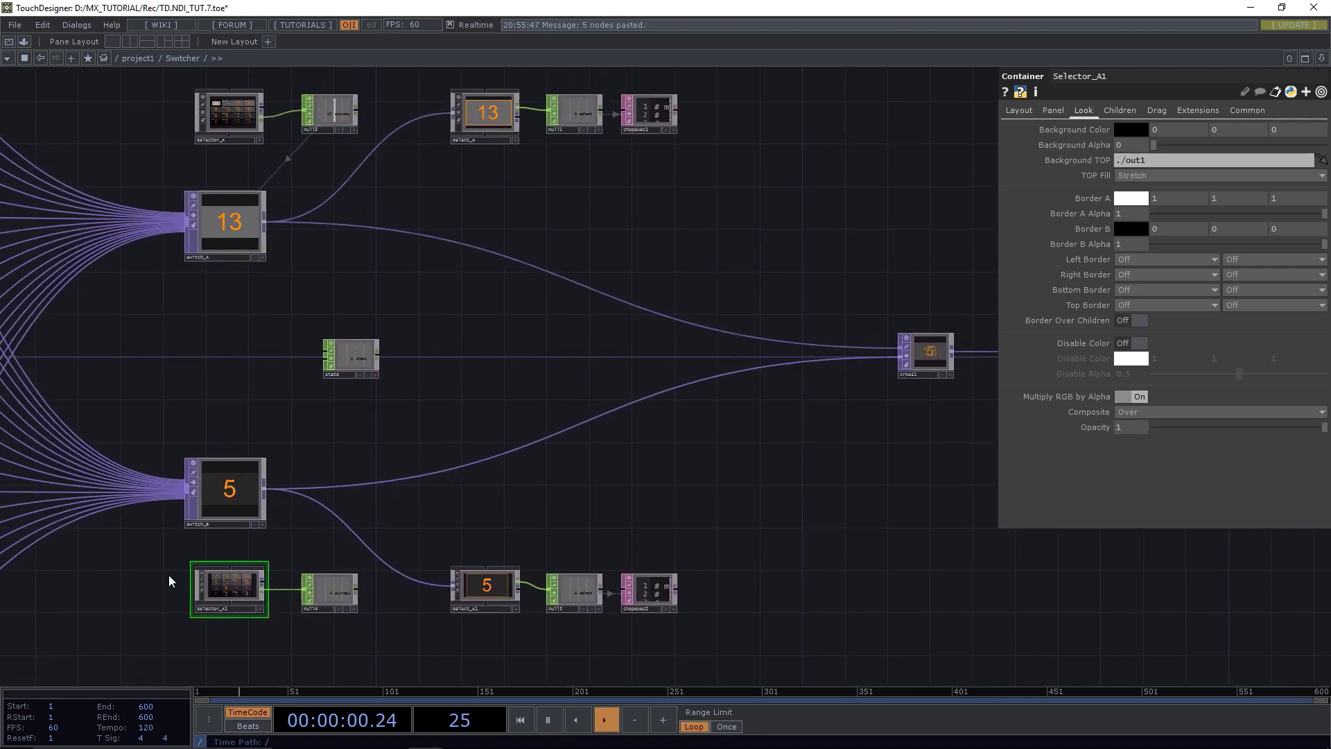
left_click(518, 611)
left_click(516, 140)
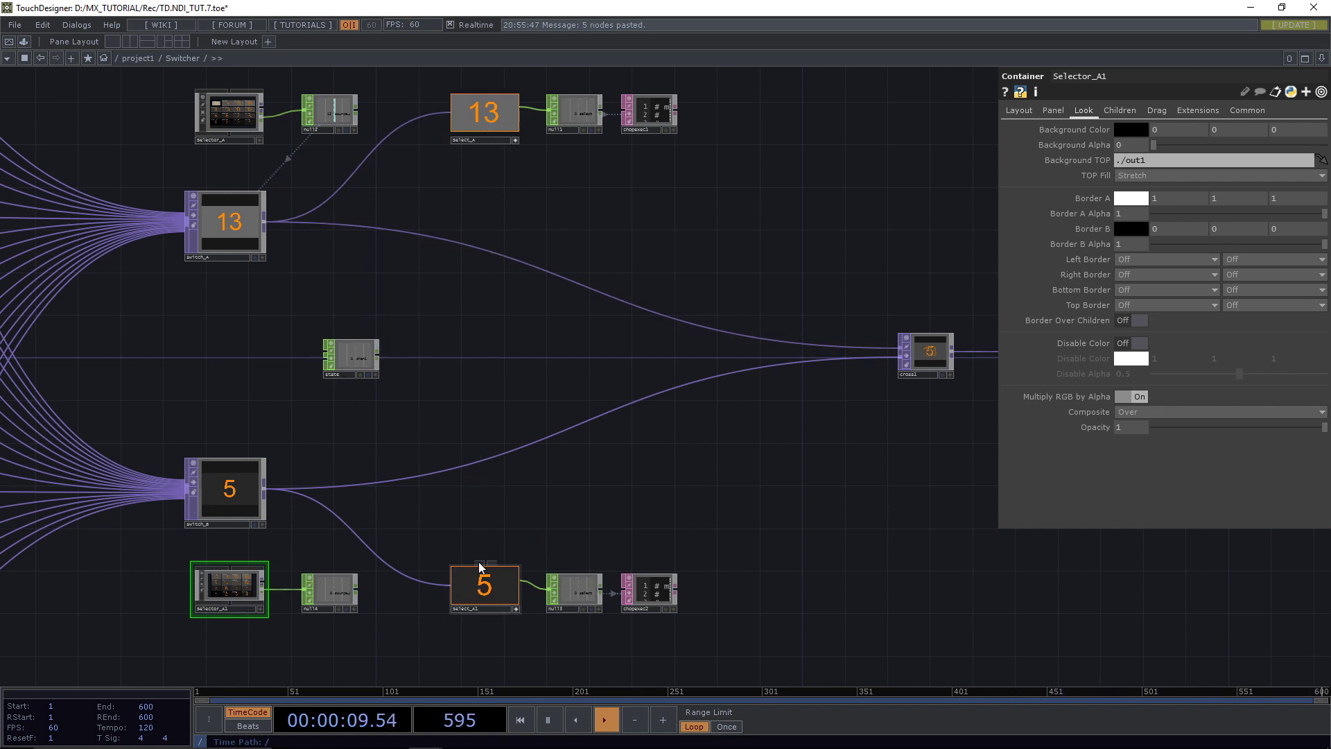
left_click(427, 472)
left_click(409, 428)
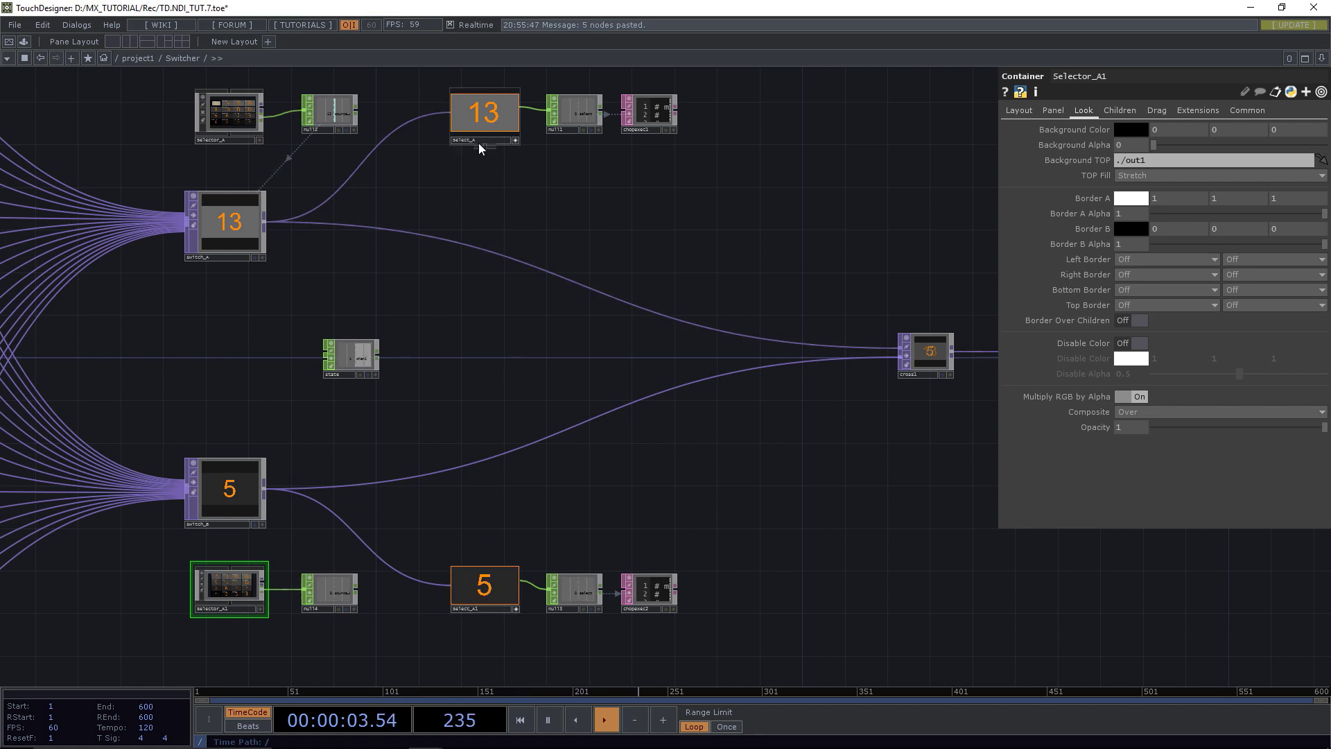
Open a floating viewer window for the state Constant and park it beside Selector_A, clear of the select buttons.
right_click(349, 354)
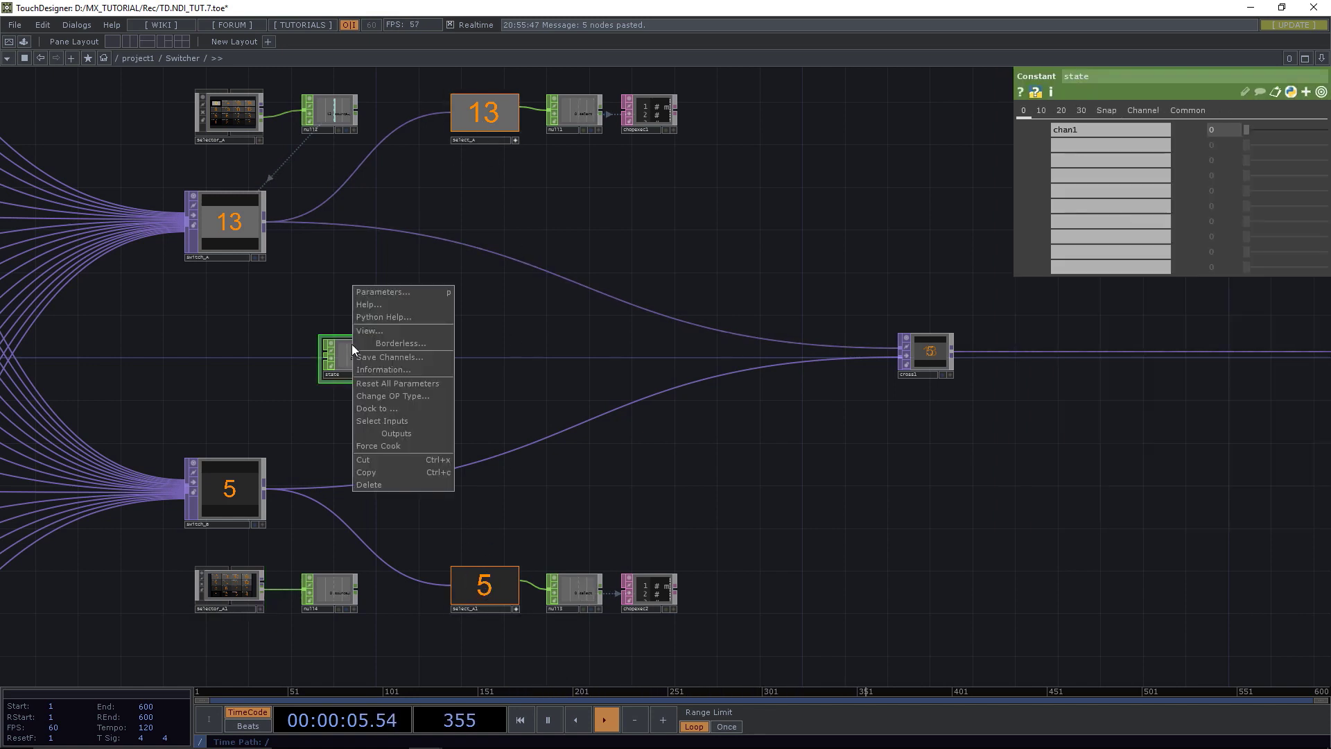
left_click(366, 331)
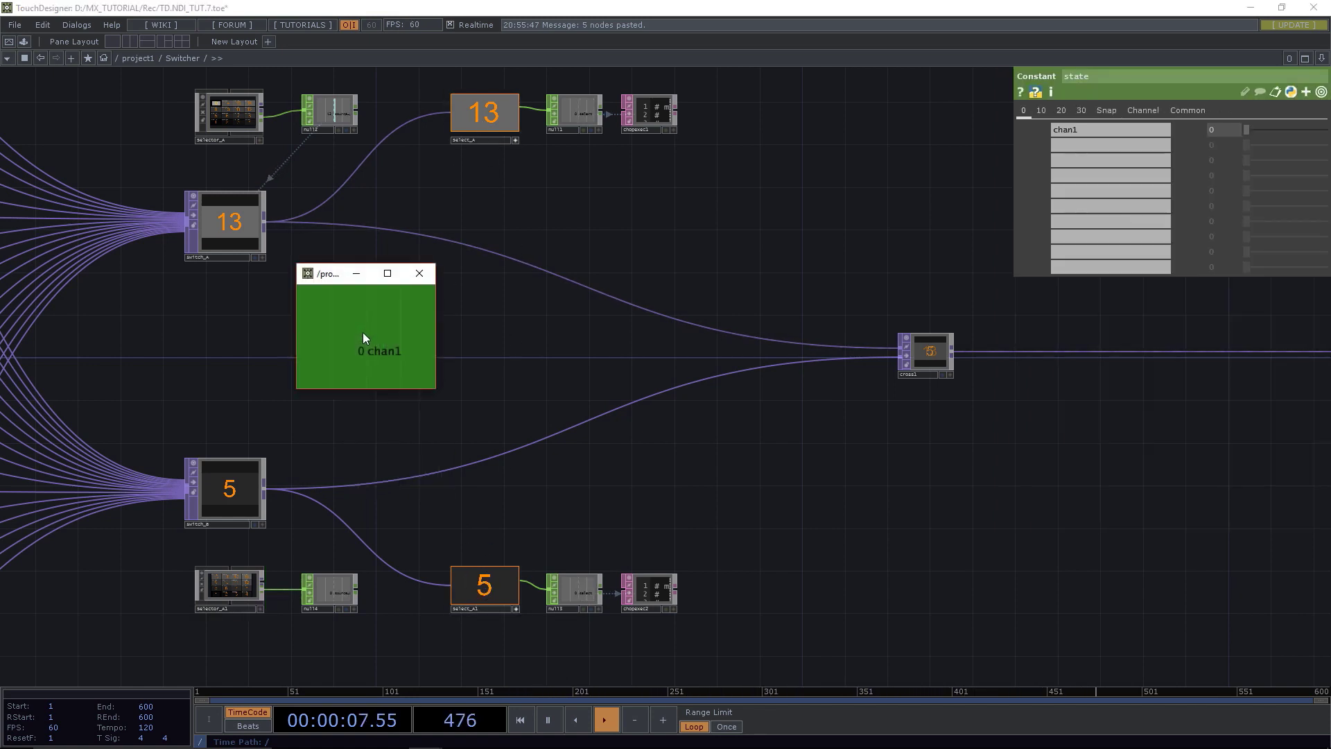
left_click_drag(330, 267, 63, 106)
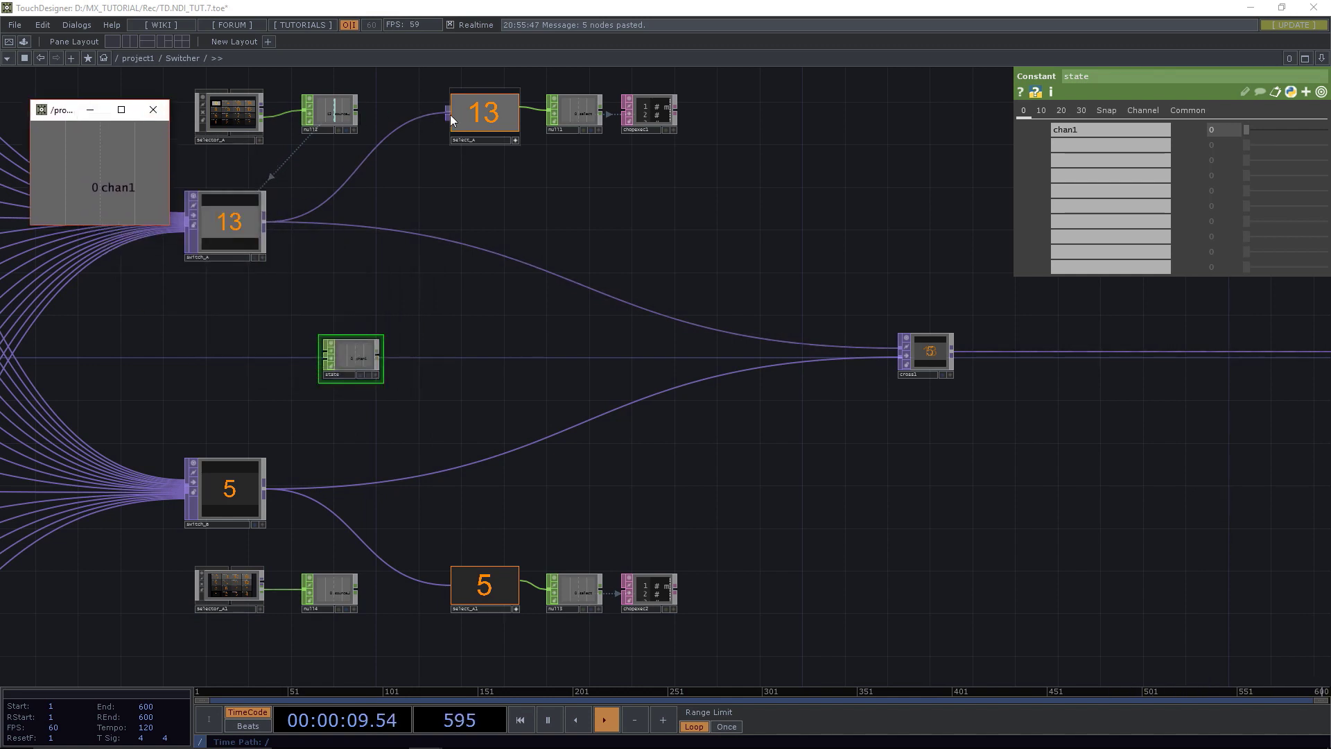
Inside Select_A, link rectangle1's Border Alpha to chan1 of the state Constant with a relative CHOP reference.
left_click(515, 140)
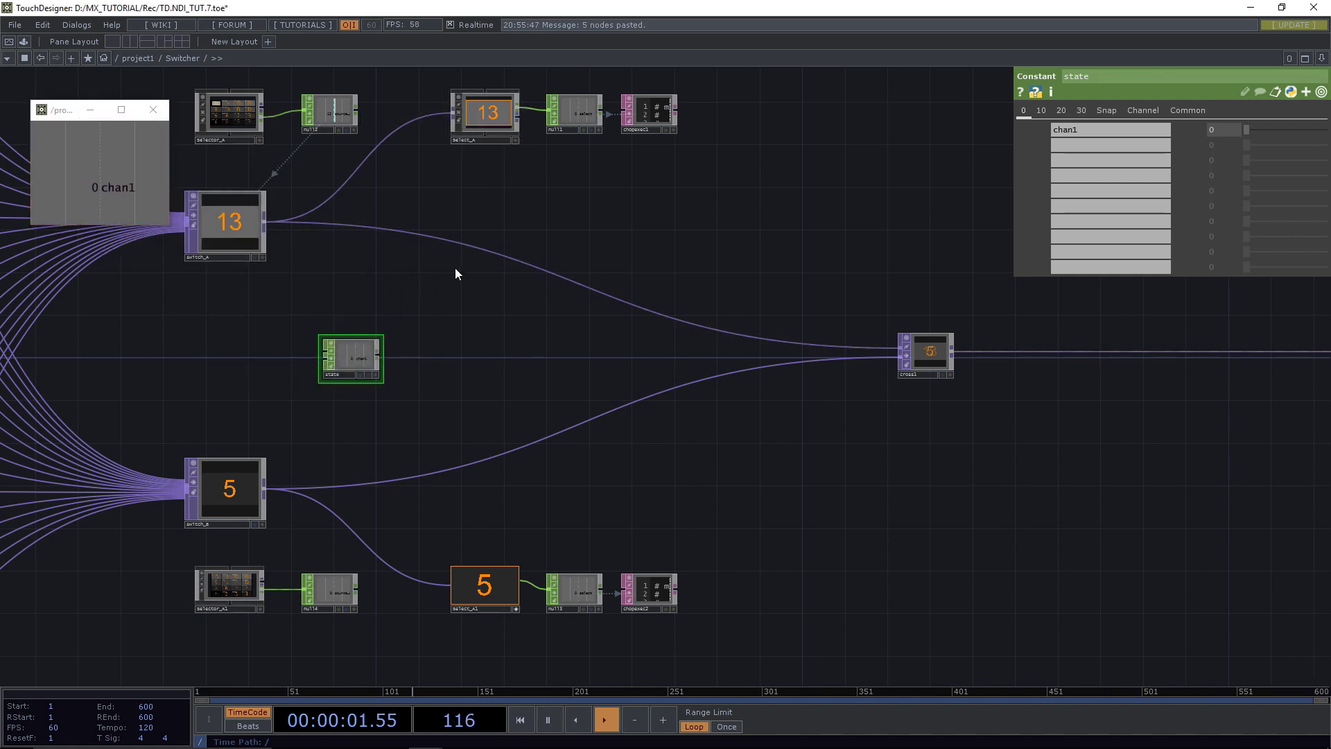
double_click(488, 111)
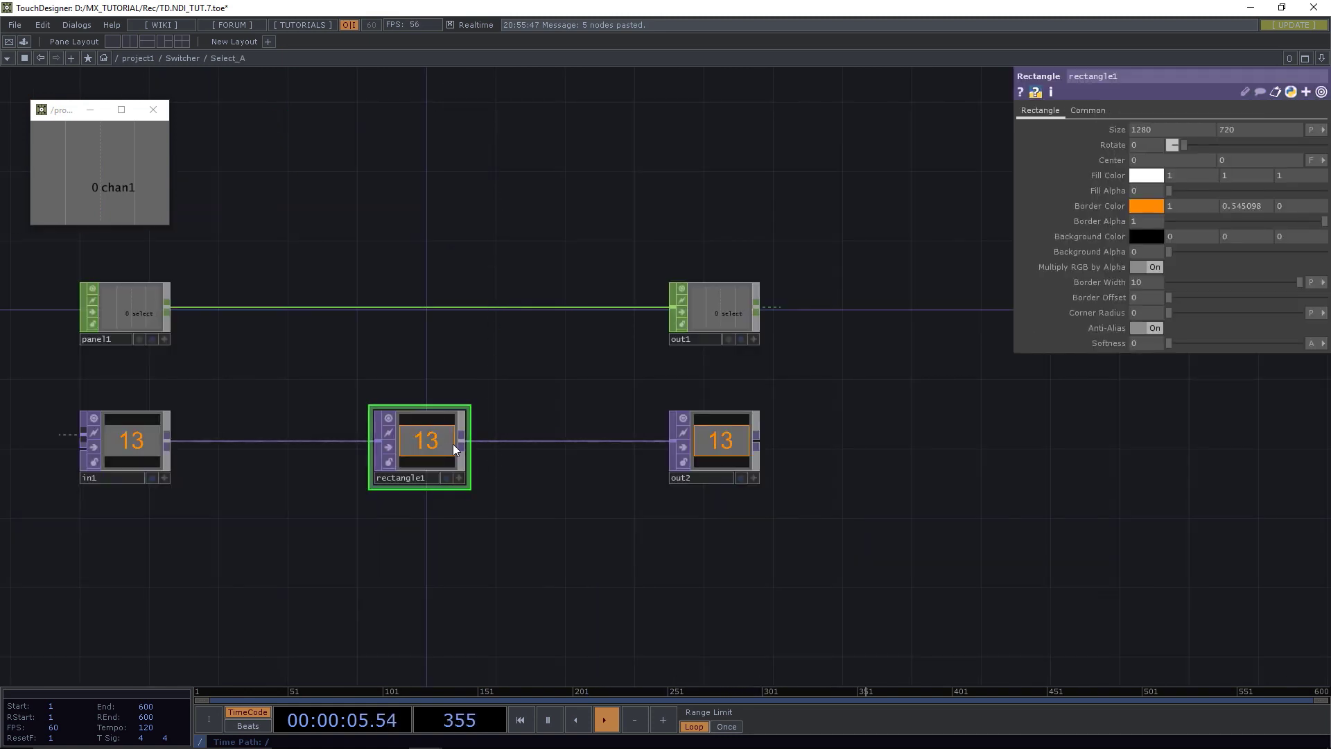
left_click_drag(471, 231, 460, 289)
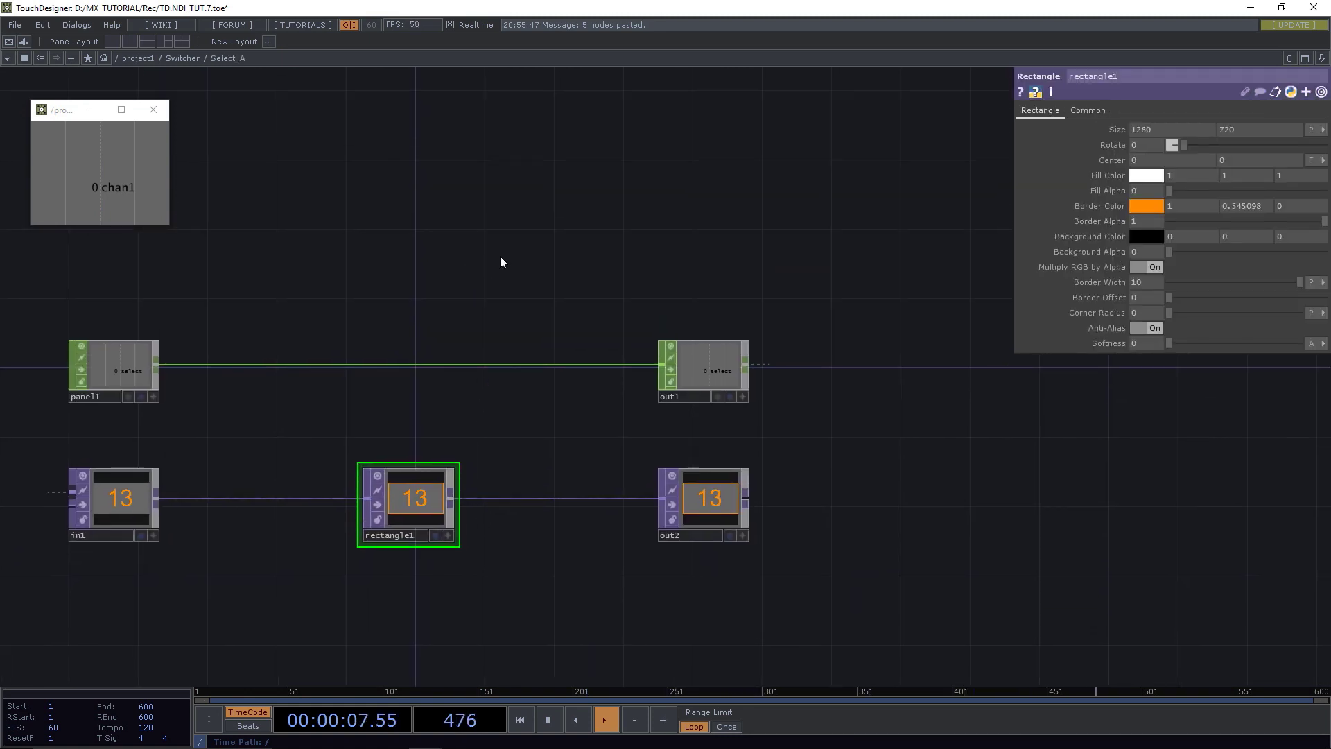
left_click_drag(131, 185, 1088, 224)
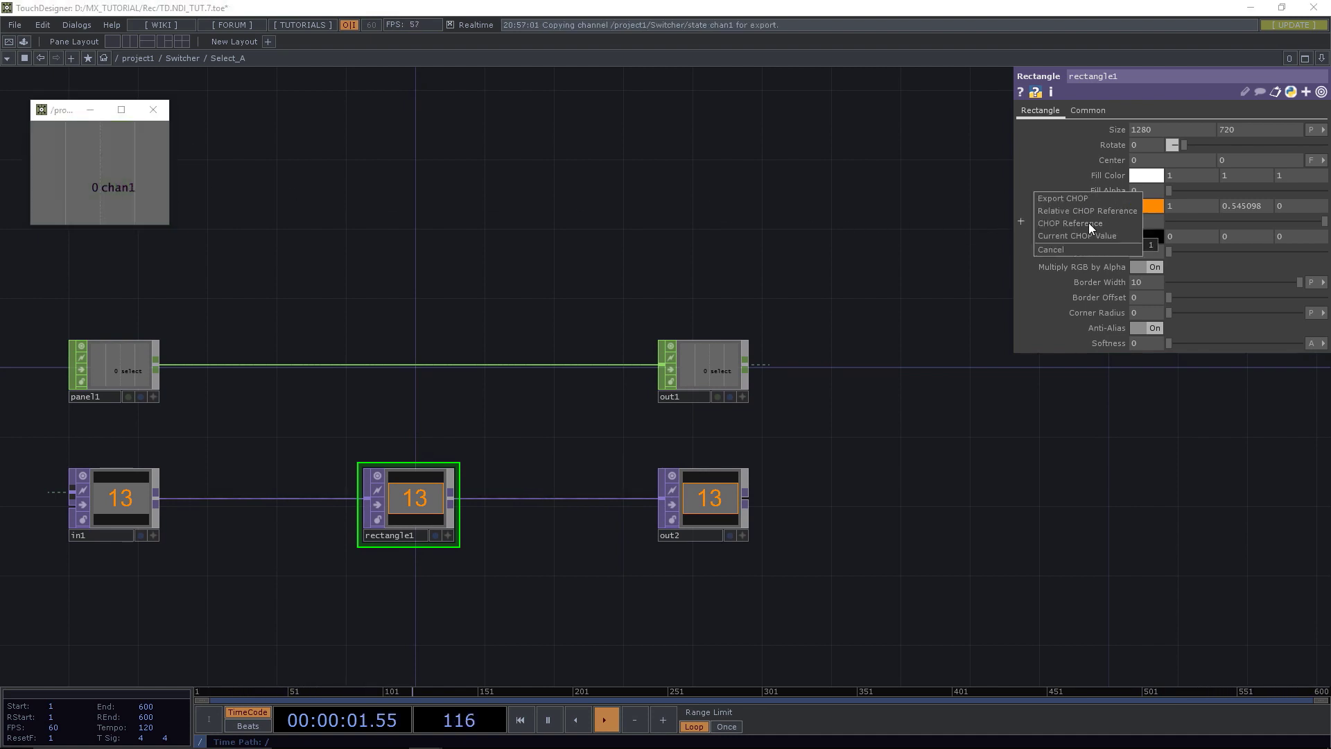
left_click(1087, 210)
left_click(1080, 221)
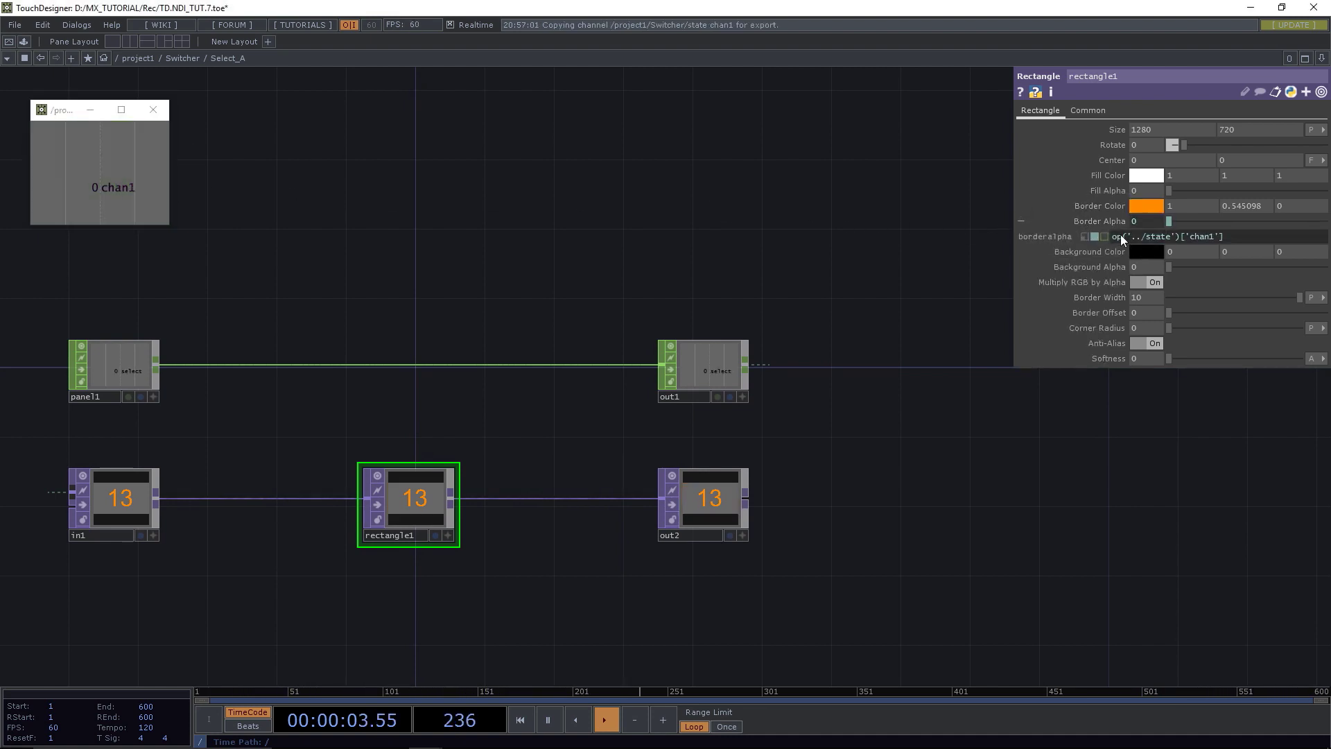
Invert the Border Alpha expression to 1-op('../state')['chan1'] and copy it.
left_click(1114, 240)
type("1-")
key("Return")
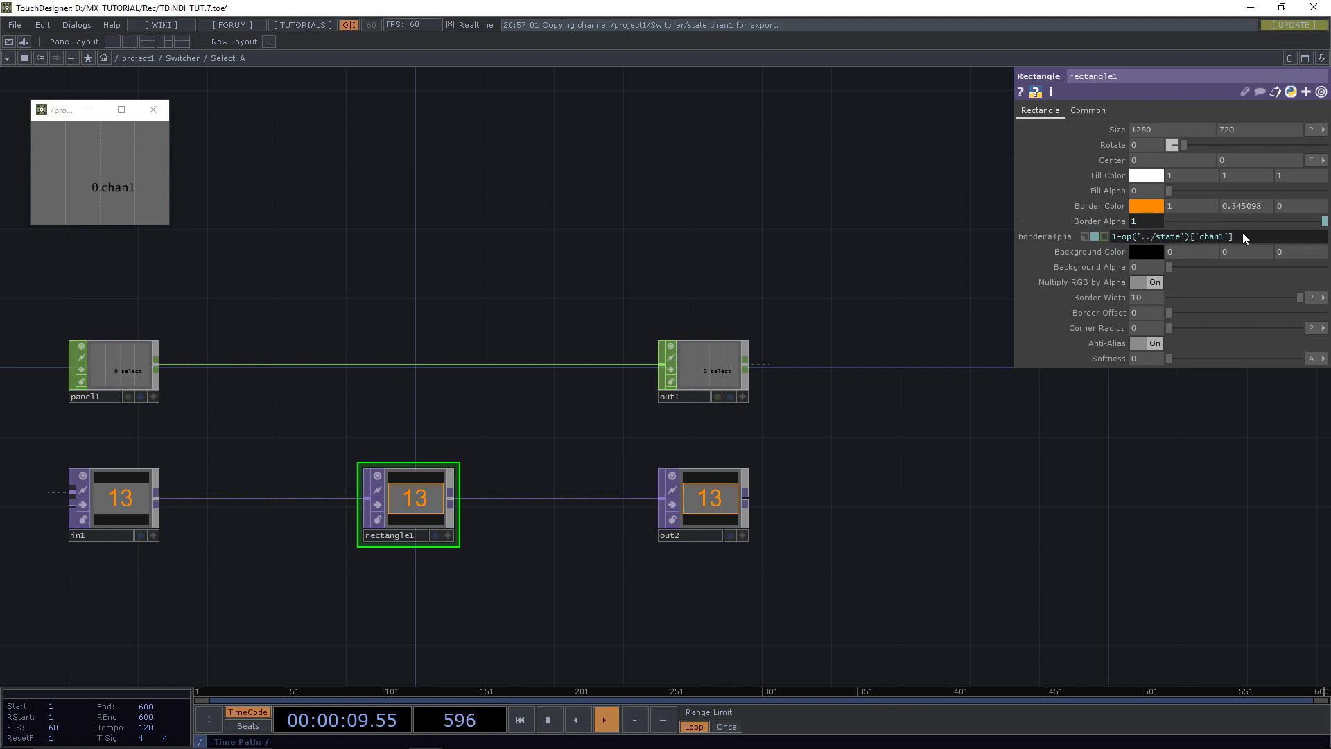
left_click_drag(1243, 233, 1086, 245)
key("ctrl+c")
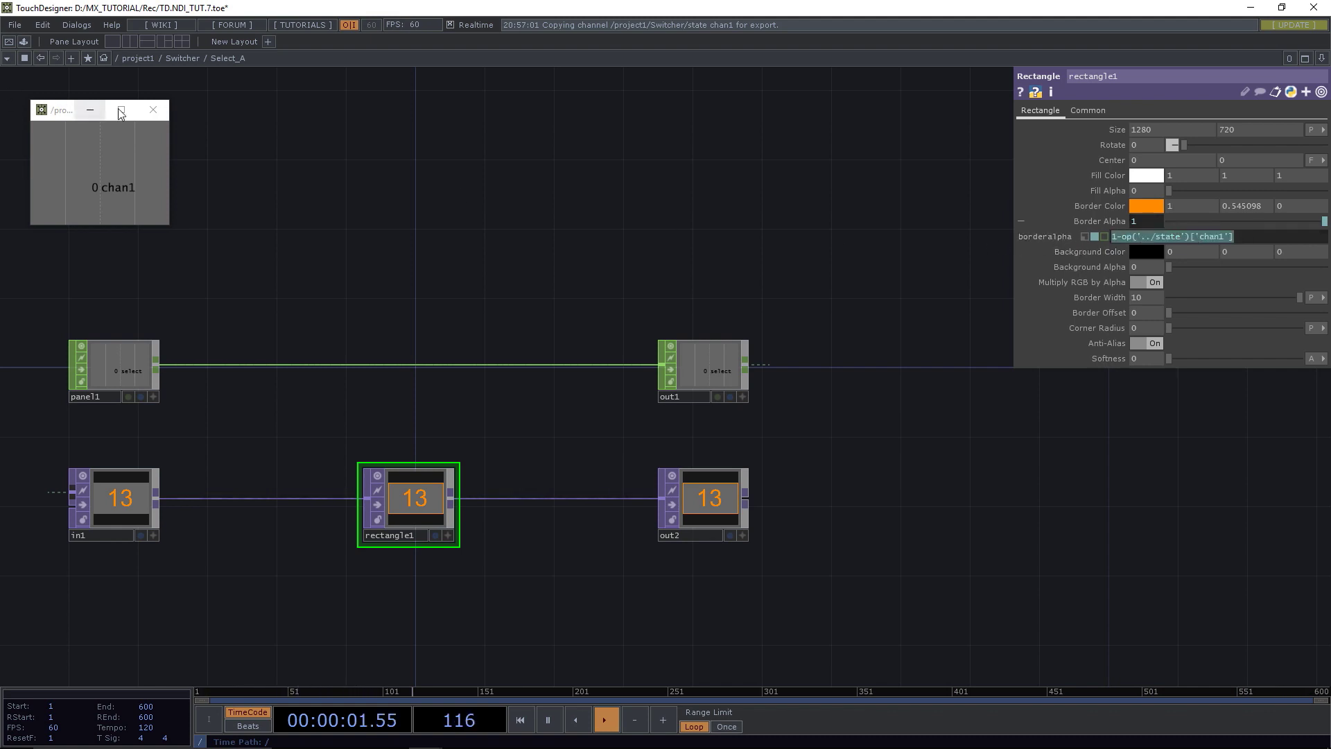
Close the floating state viewer and set the Border Alpha of rectangle1 inside Select_A1 to the expression op('../state')['chan1'].
left_click(153, 109)
key("u")
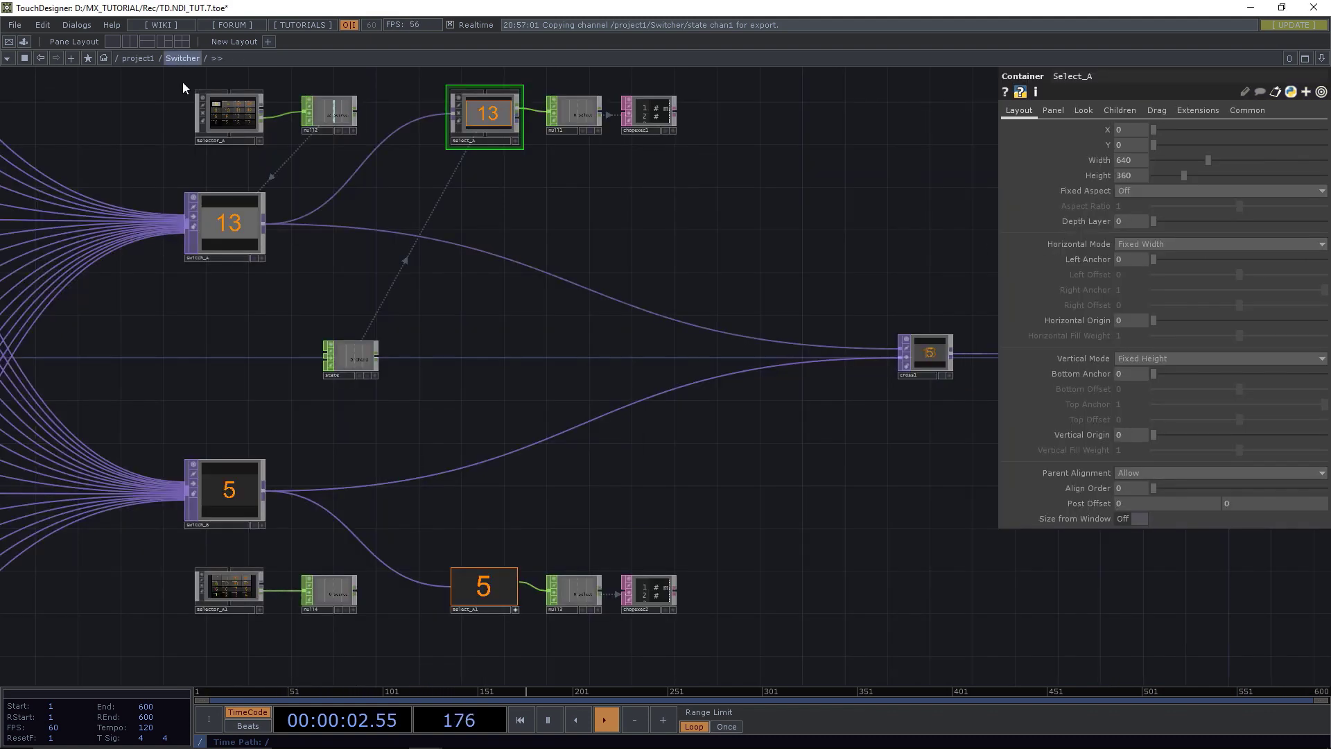
left_click(502, 594)
key("i")
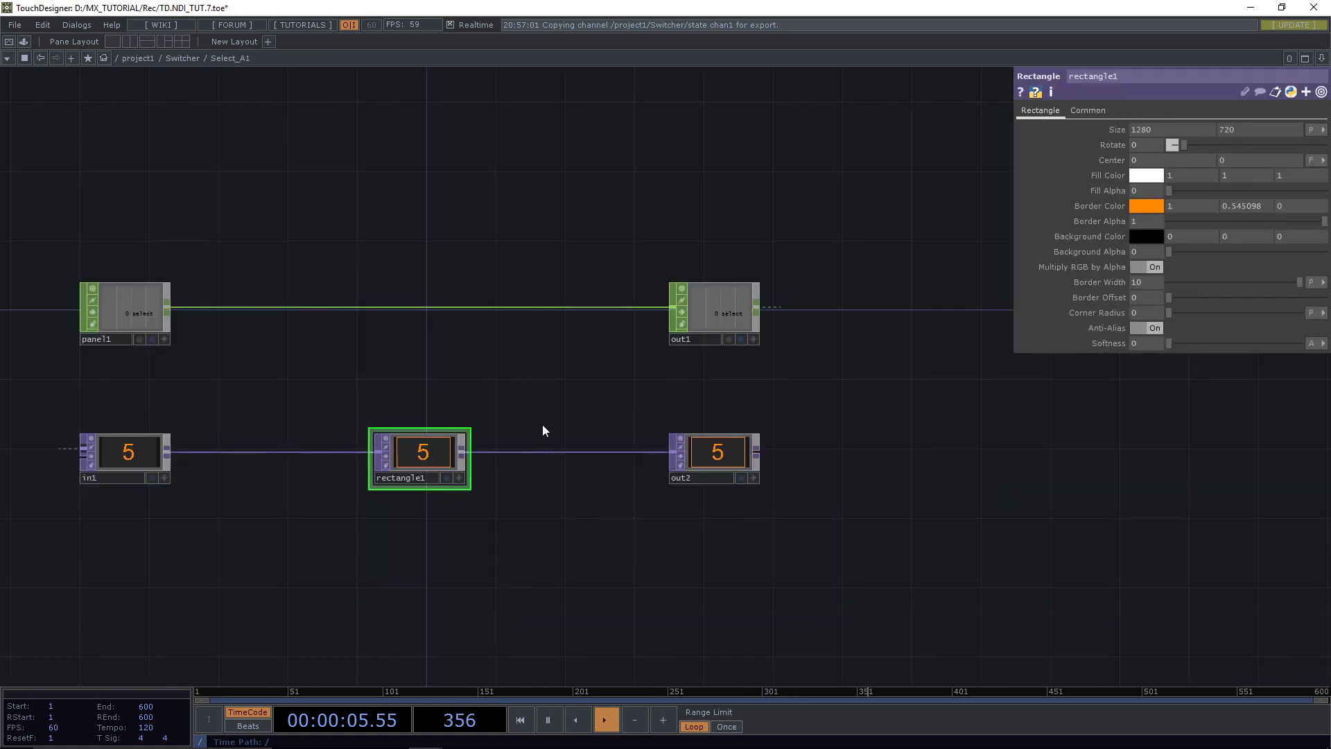
left_click(1110, 221)
key("ctrl+v")
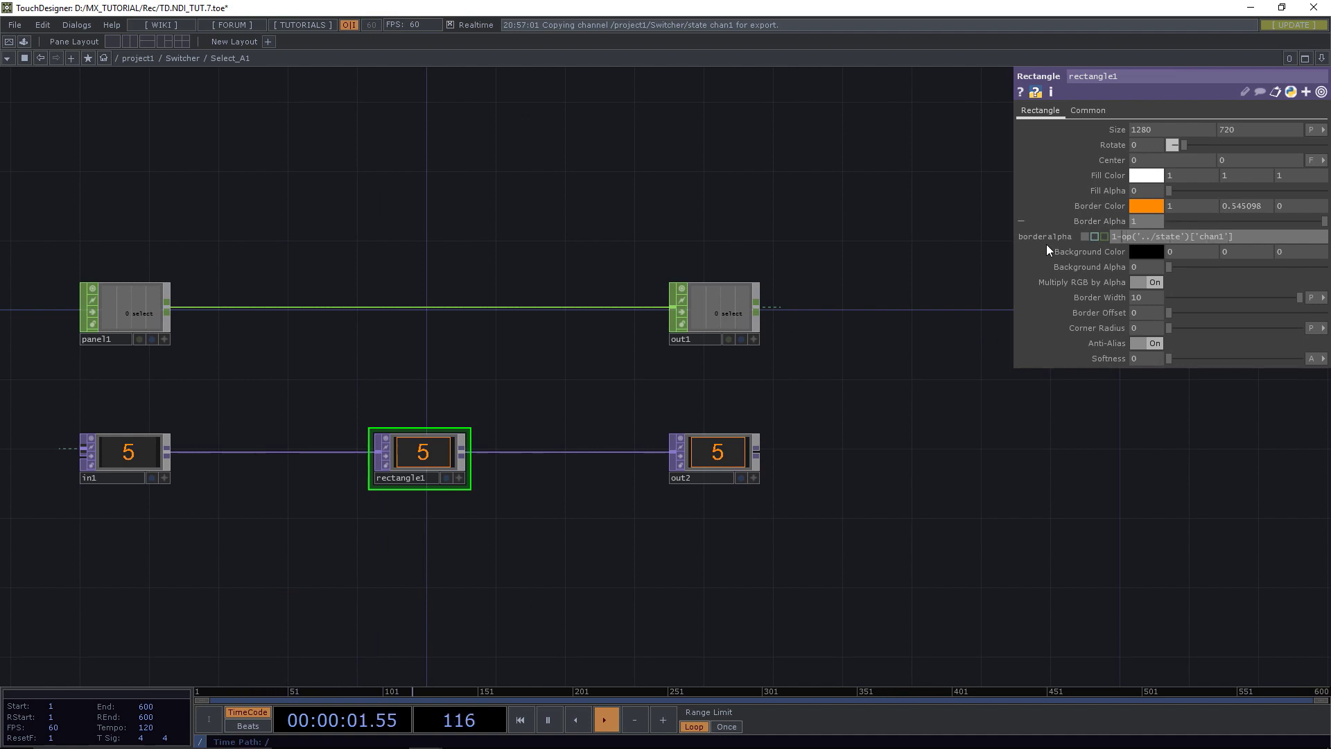
key("Home")
key("Delete")
key("Delete")
key("Return")
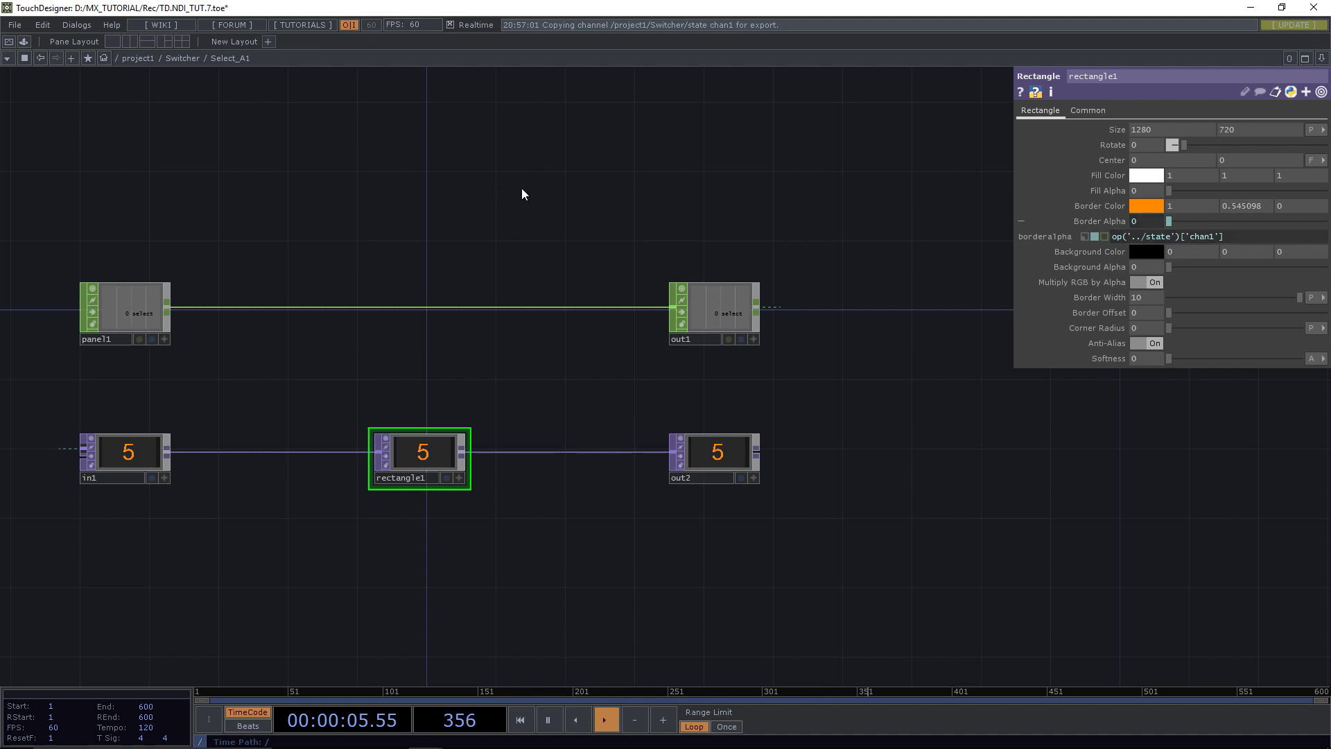
Return to the Switcher network and operate the Select_A and Select_A1 buttons to test their border highlights.
left_click(182, 58)
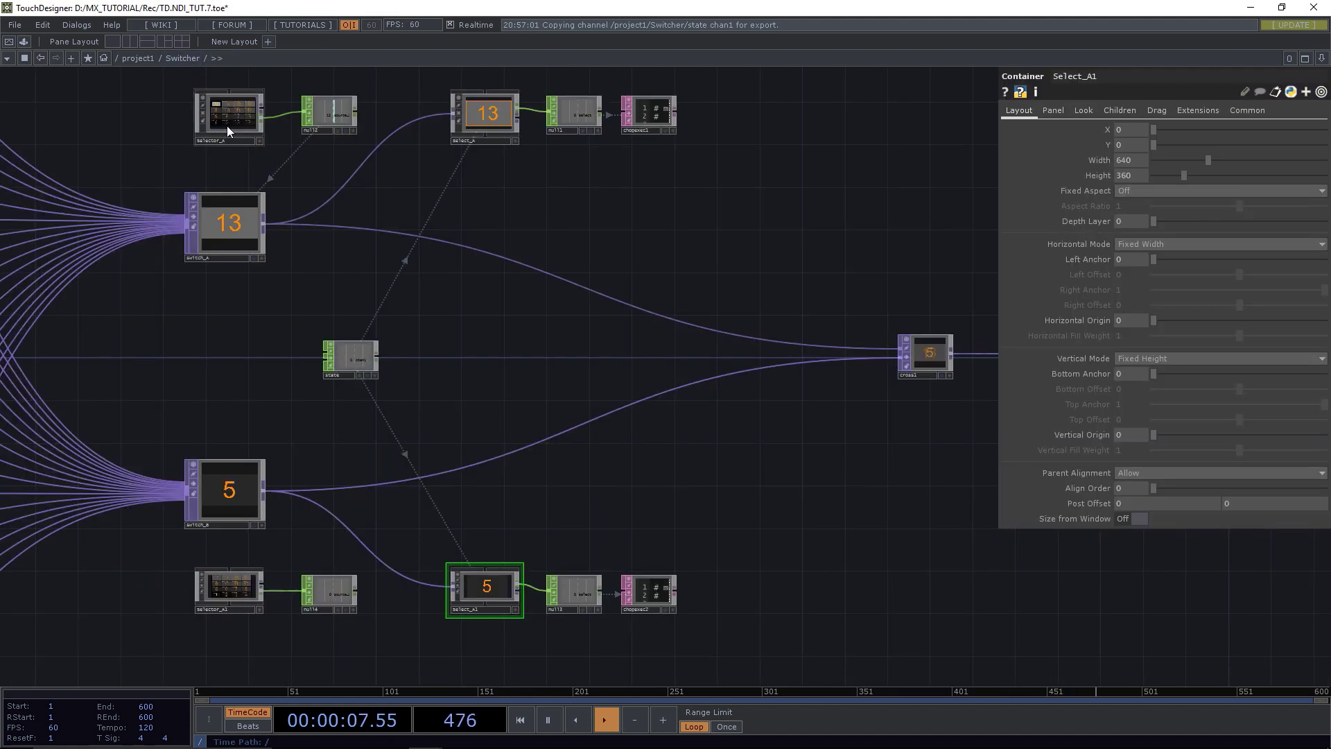
left_click_drag(459, 370, 461, 378)
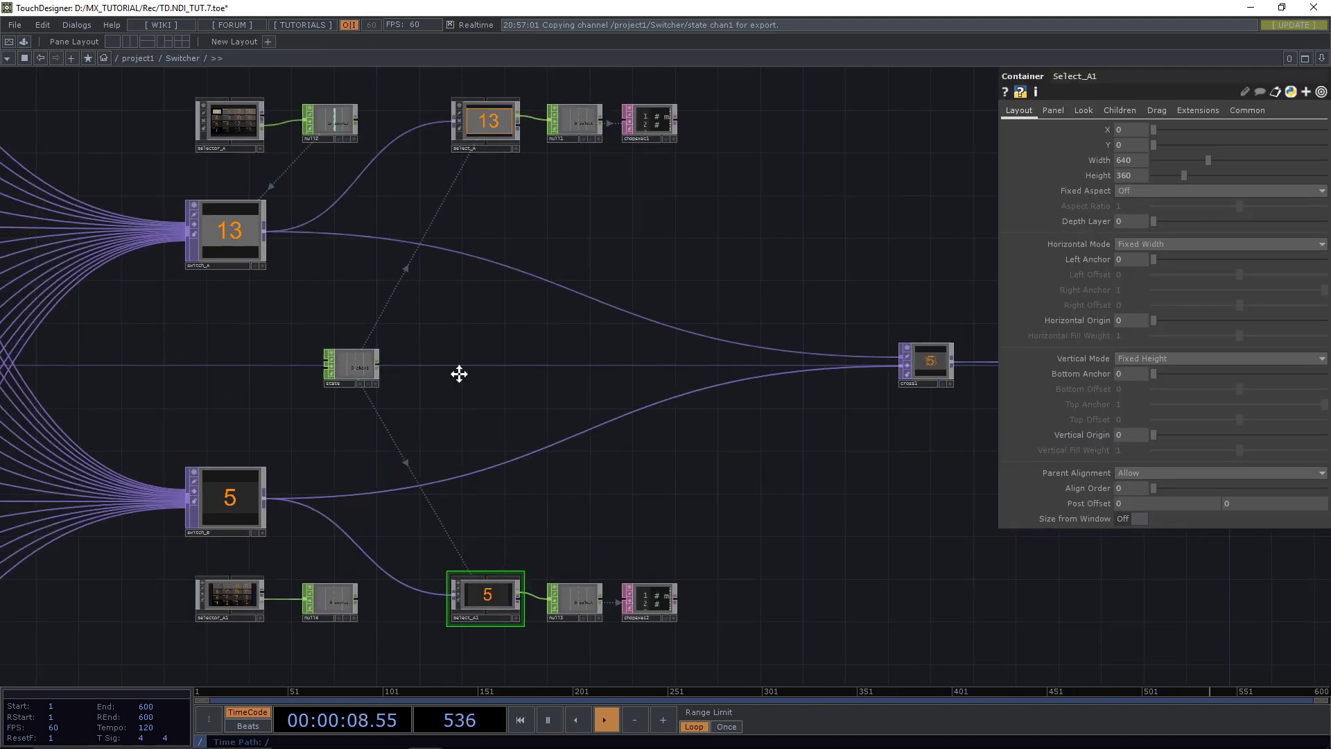
left_click(518, 620)
left_click(515, 149)
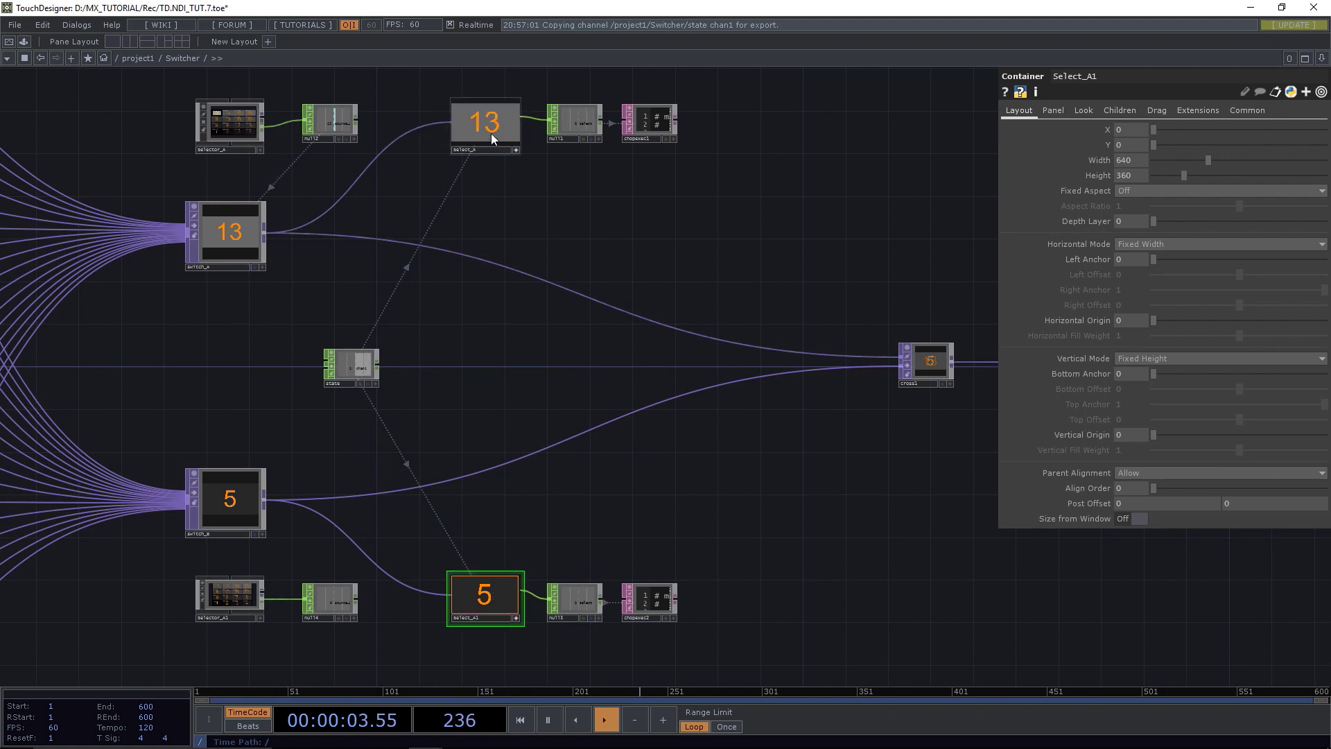
left_click(493, 593)
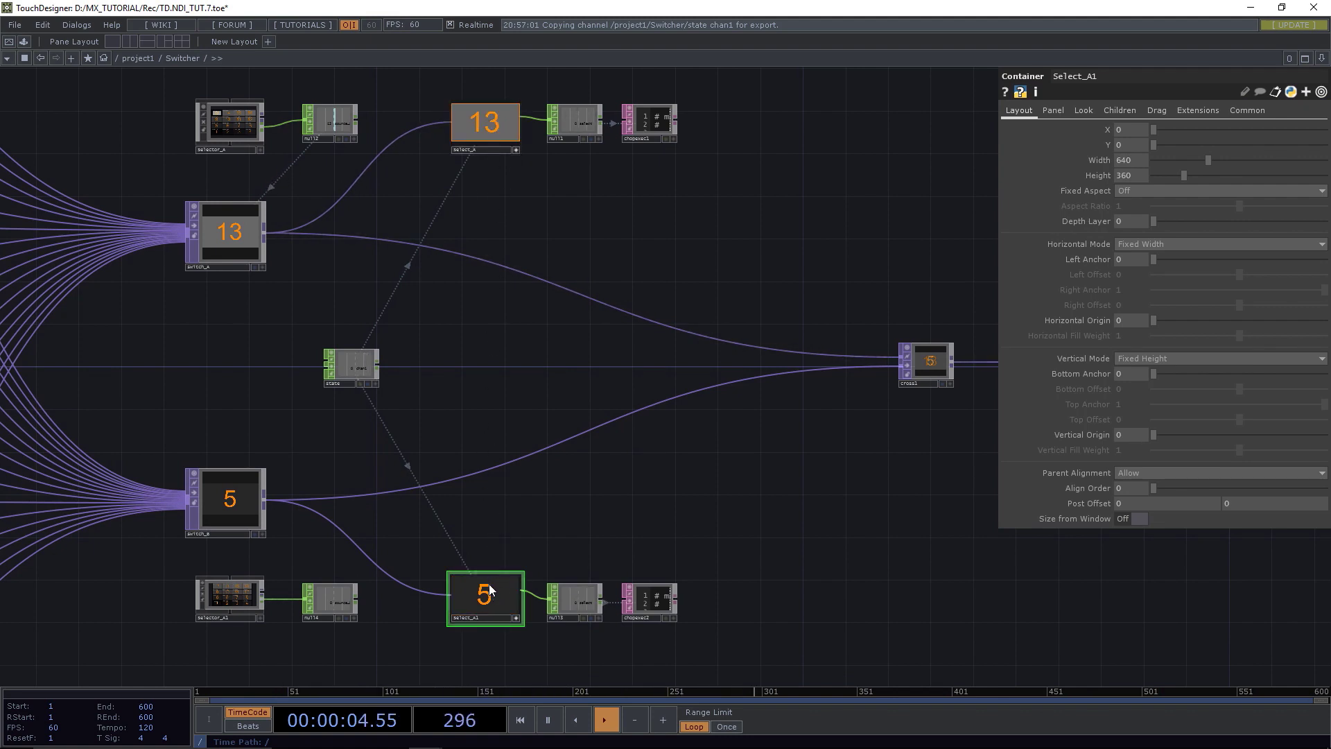
left_click(518, 619)
Append a Lag CHOP to the output of the state Constant.
left_click_drag(753, 489, 642, 479)
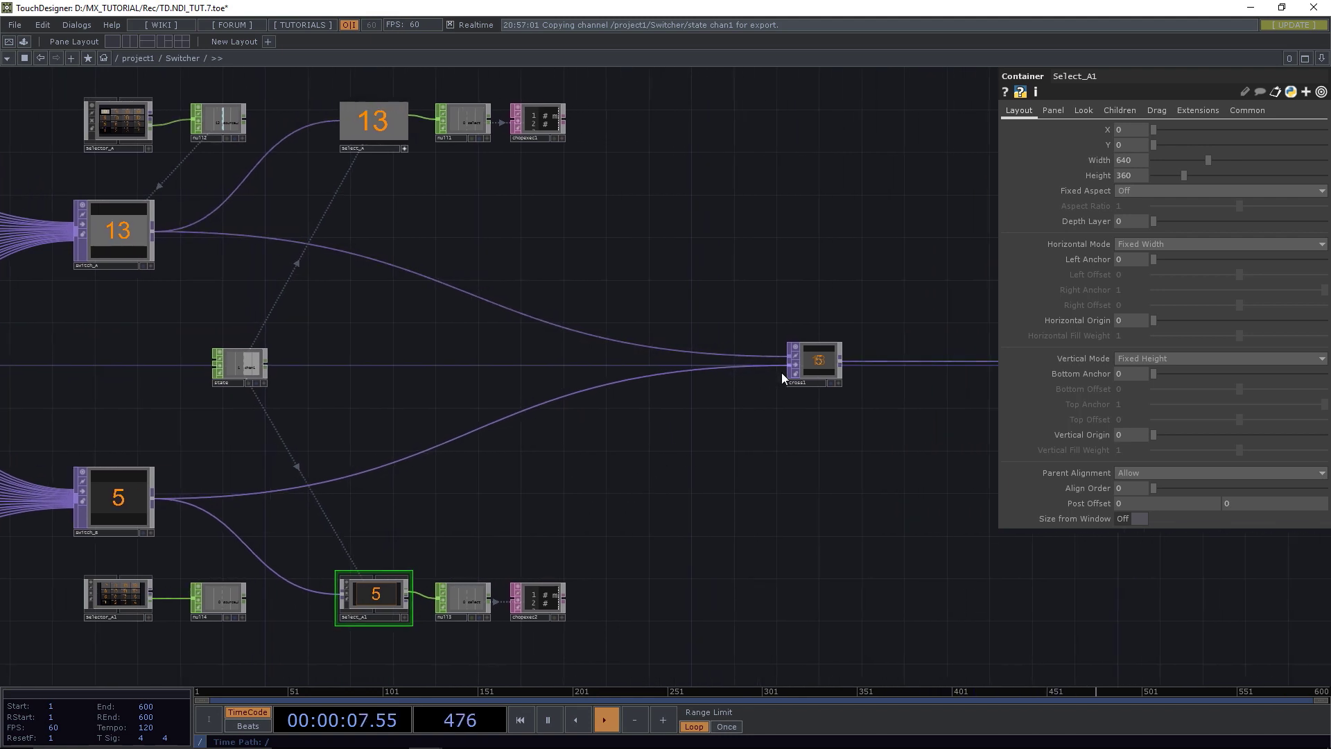
left_click(792, 371)
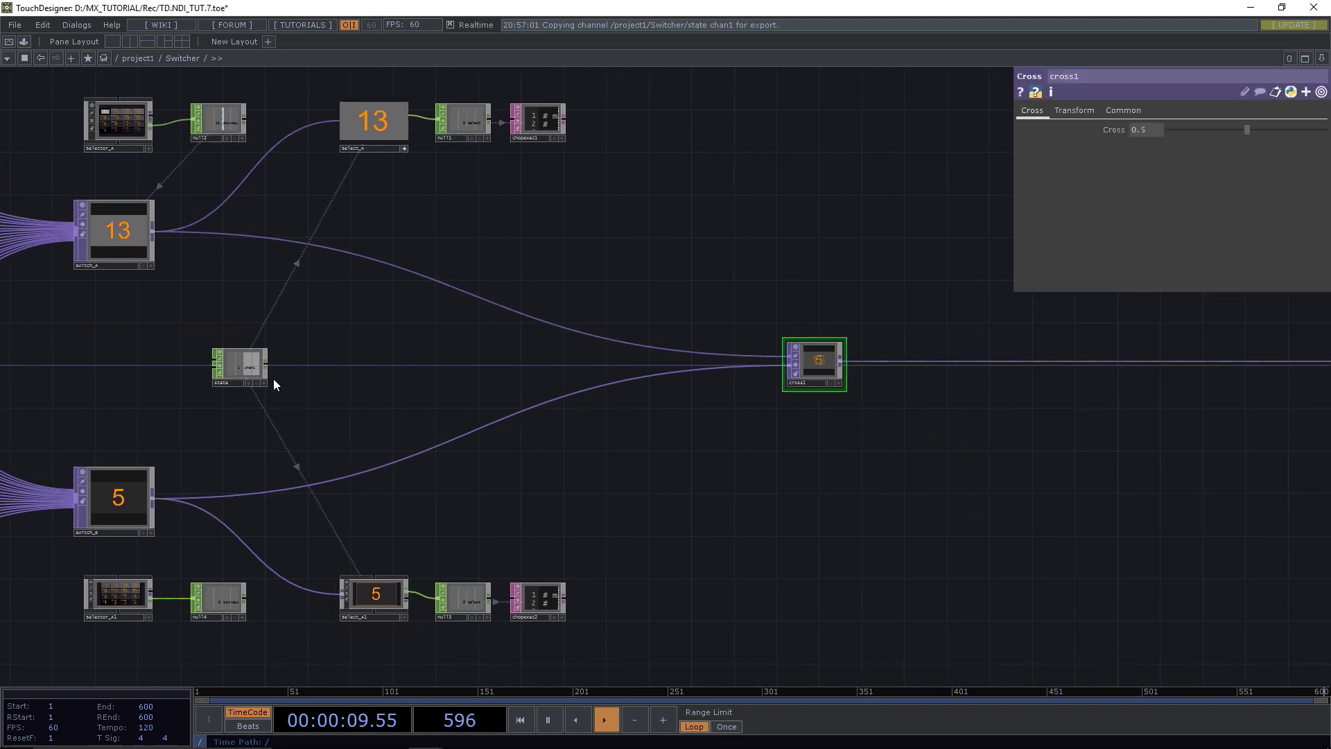
scroll(241, 361, "up", 3)
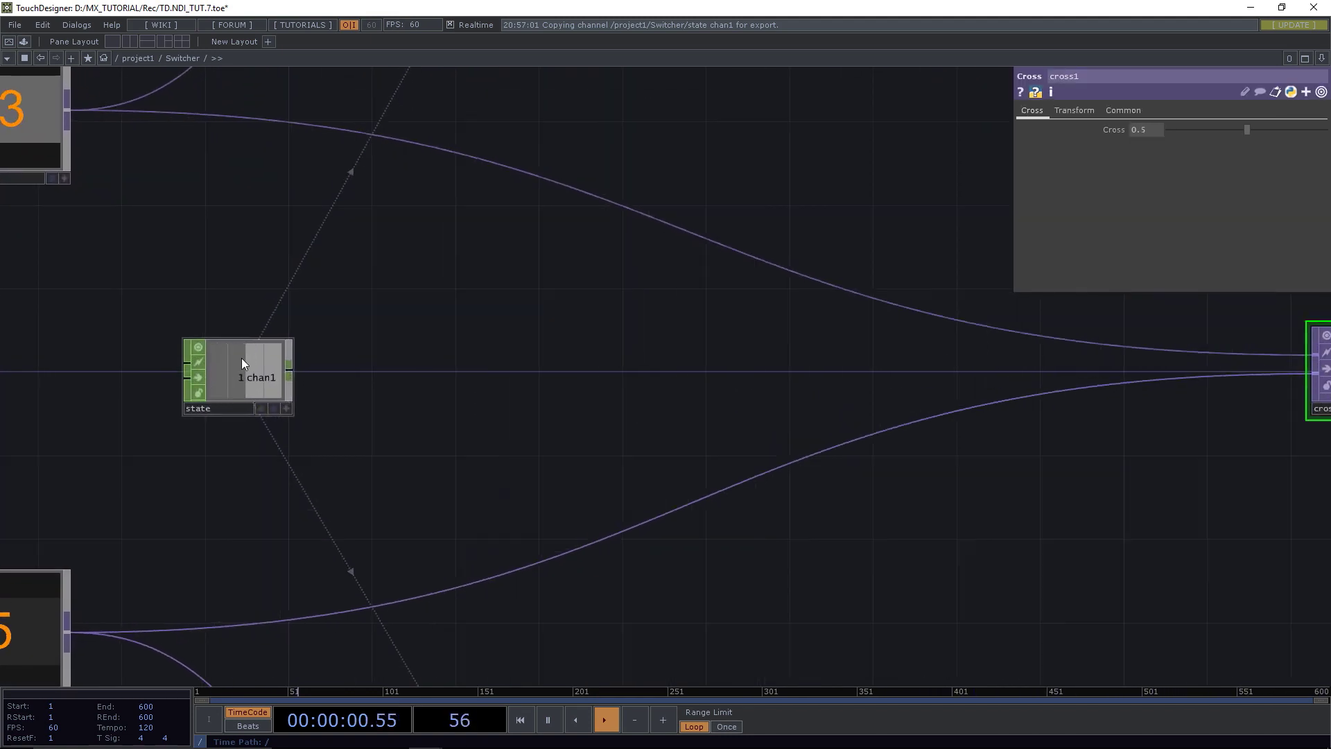
left_click(289, 372)
left_click(390, 374)
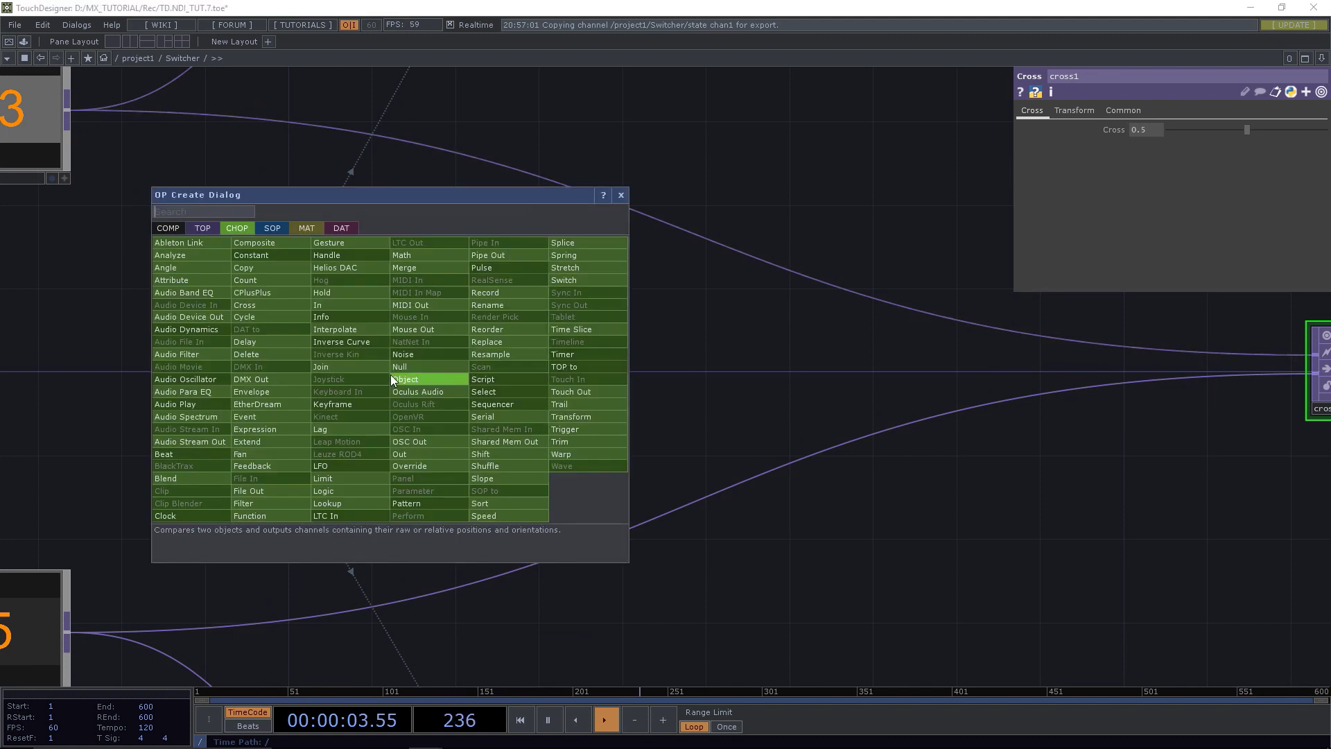
type("lag")
key("Return")
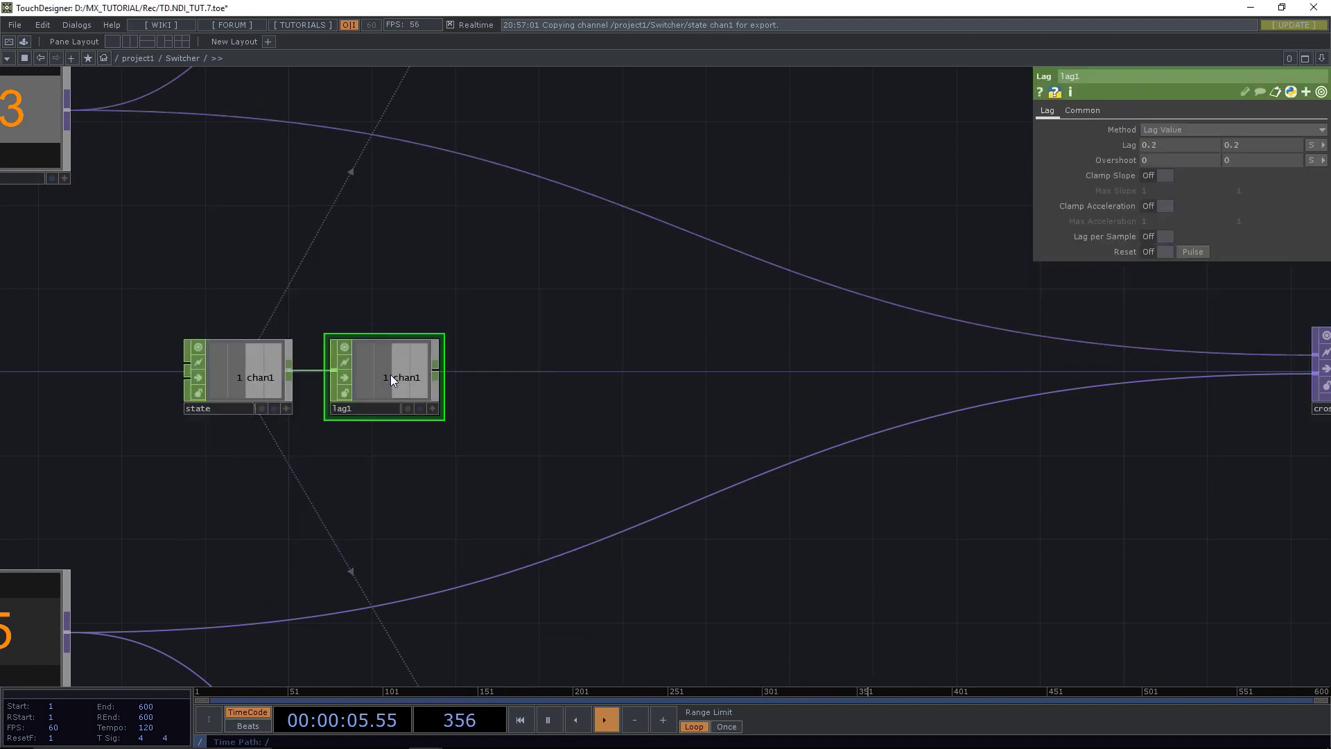
Append a Null after lag1, set its Cook Type to Selective and rename it x_fade.
left_click(436, 371)
left_click(534, 369)
type("null")
key("Return")
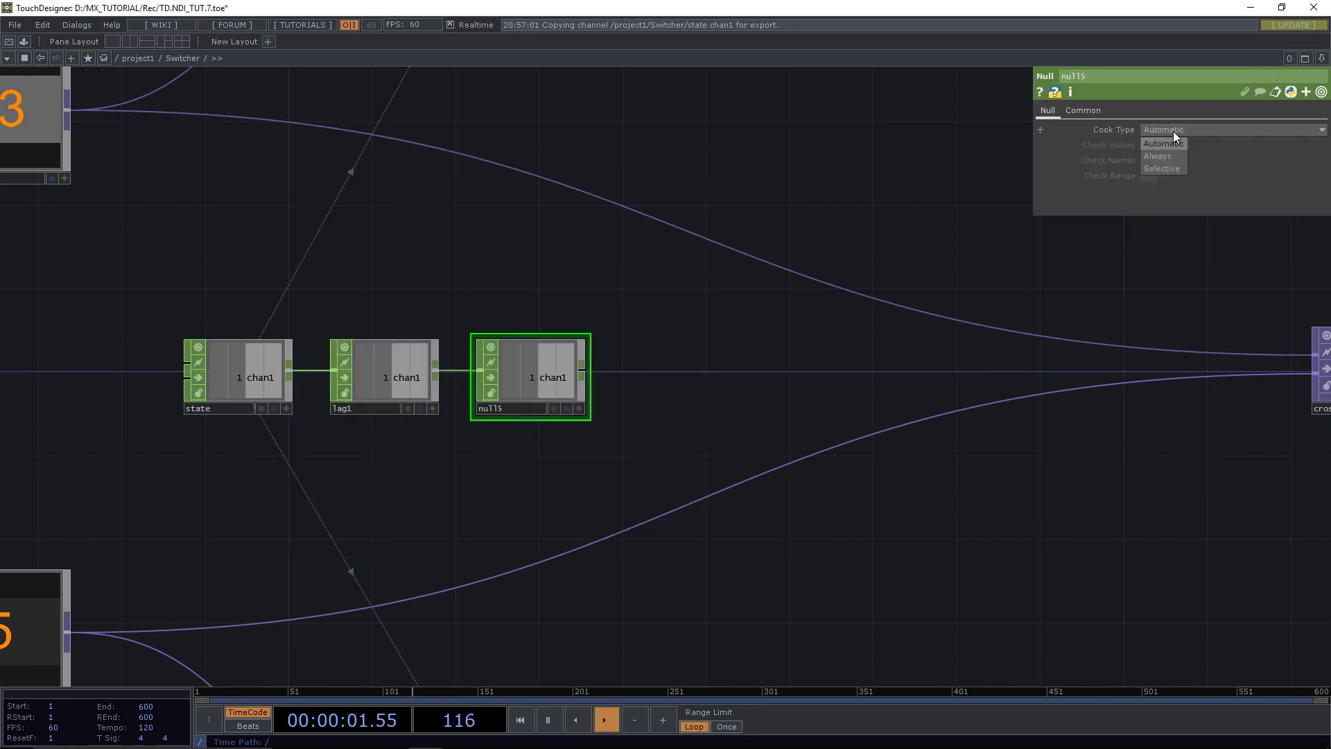
left_click(1169, 167)
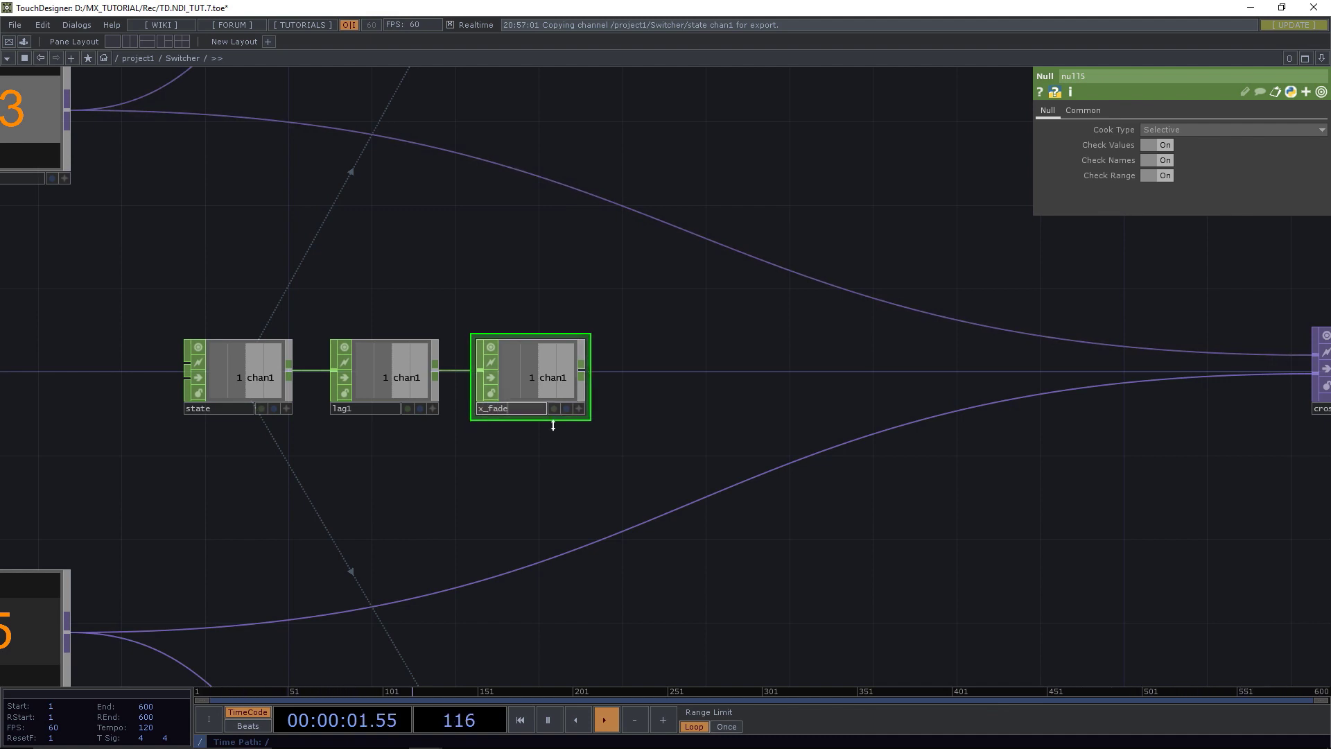
key("Return")
Drive the Cross parameter of cross1 with the chan1 channel of x_fade.
scroll(829, 551, "down", 3)
scroll(824, 553, "up", 5)
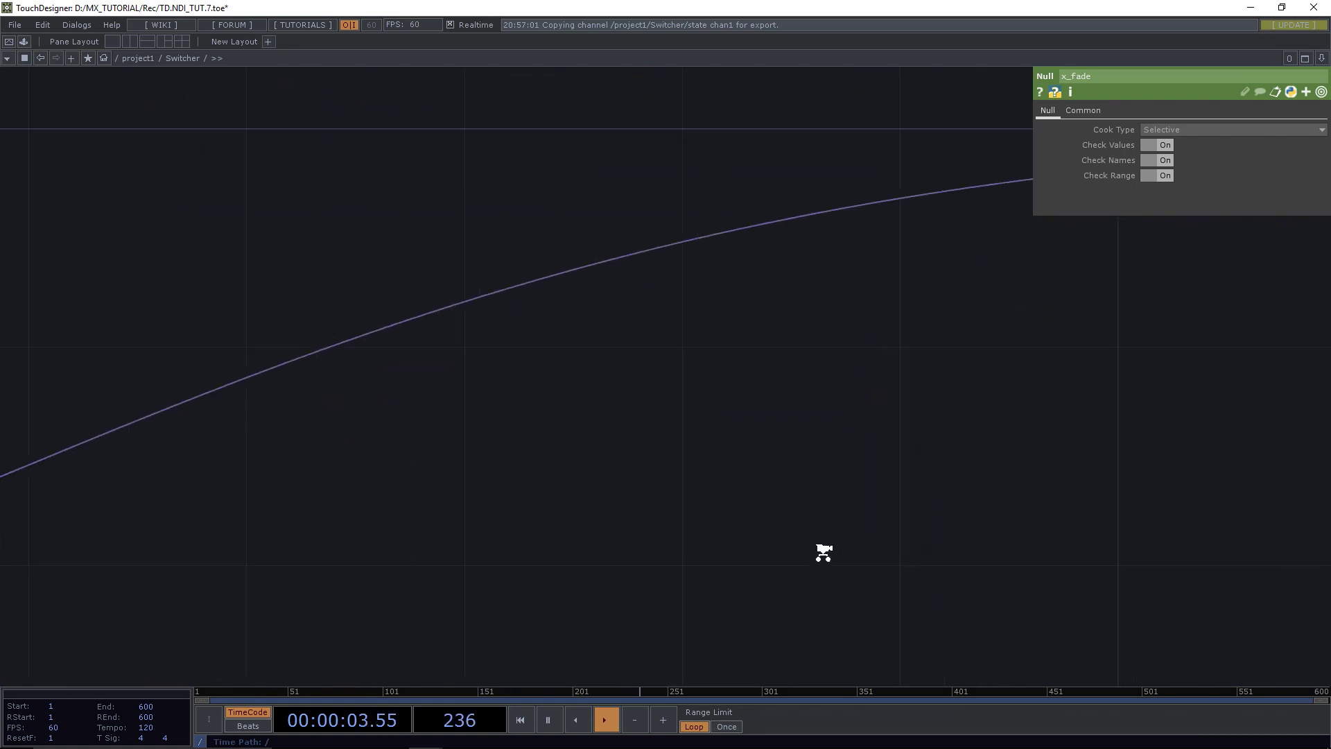
scroll(823, 553, "down", 3)
left_click(1105, 386)
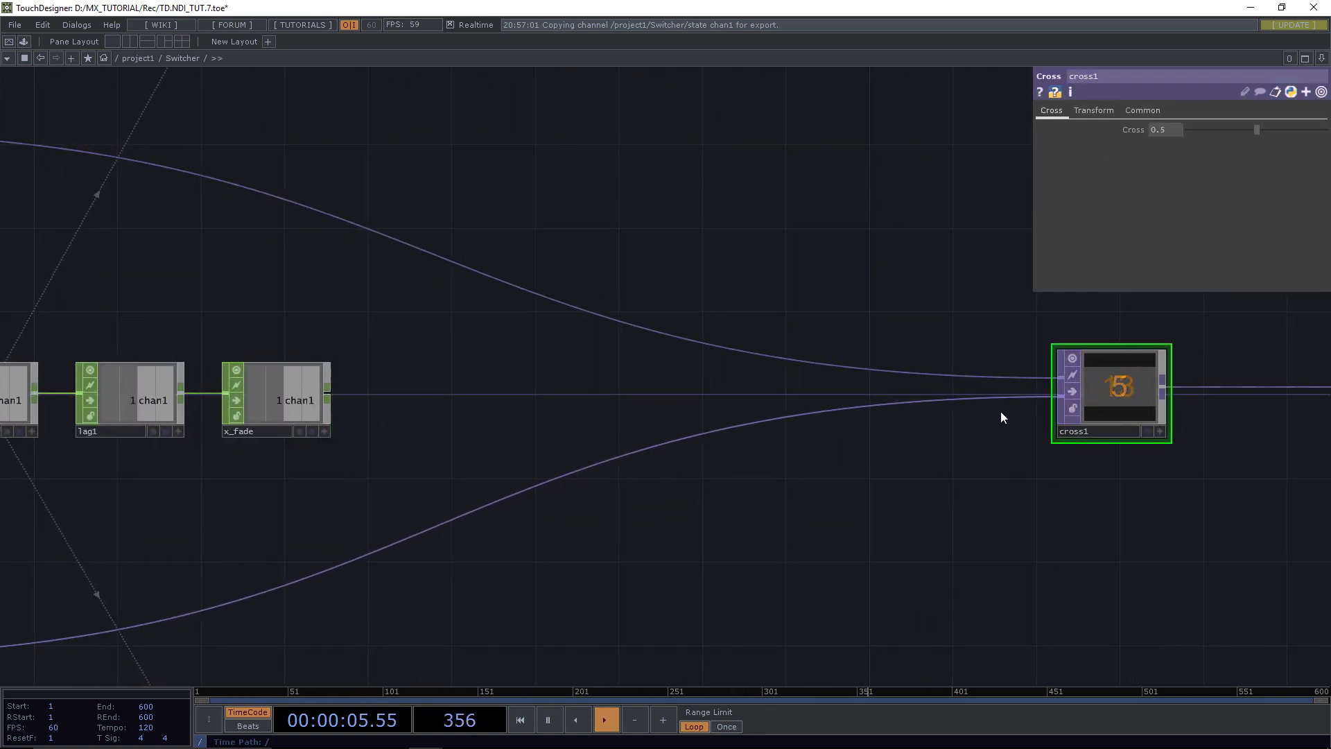
left_click(325, 431)
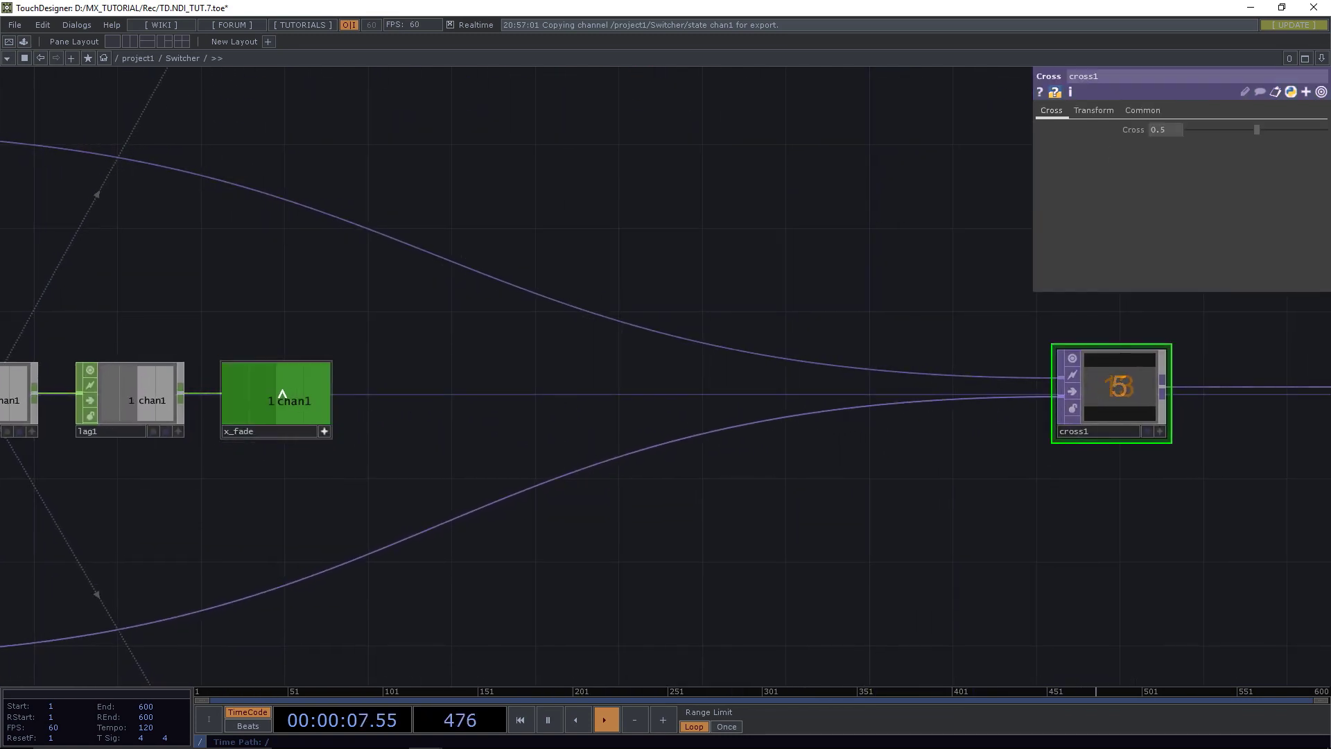
left_click_drag(282, 405, 426, 338)
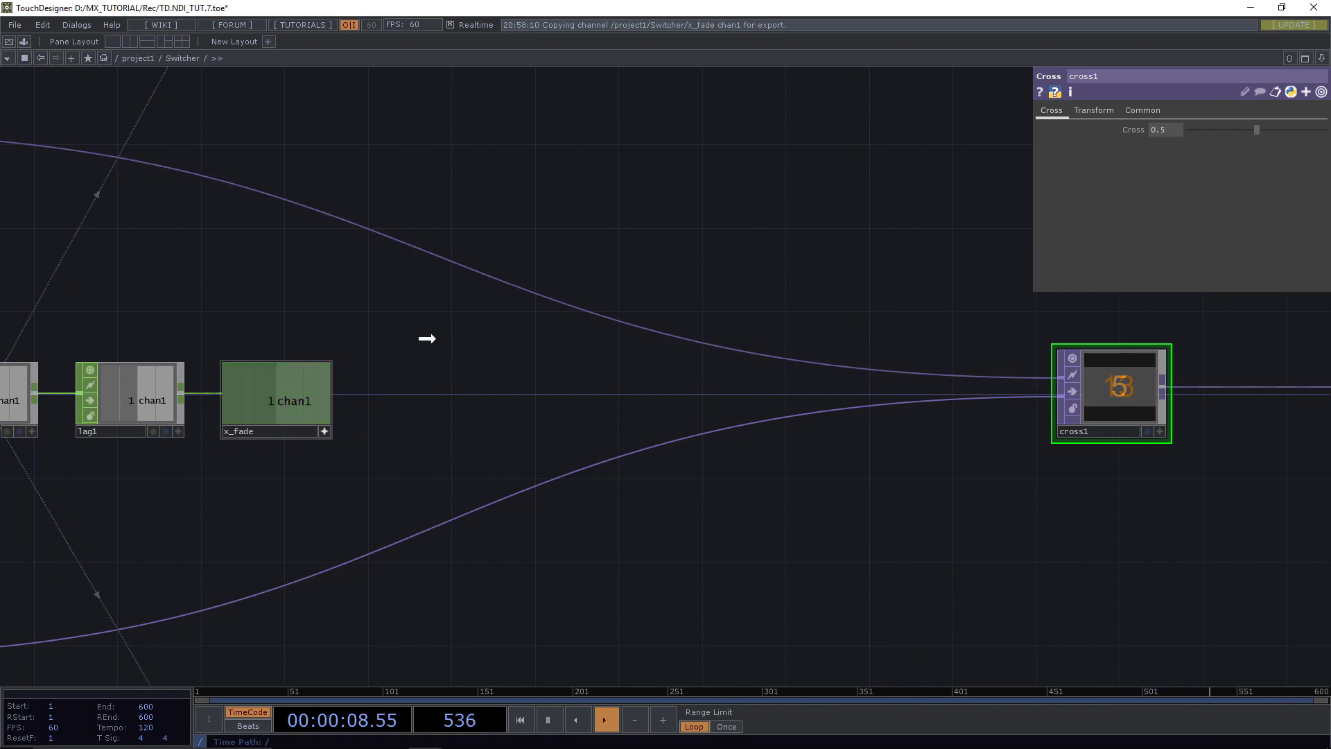
left_click_drag(1118, 128, 1126, 128)
left_click(1126, 115)
Operate the Select_A1 and Select_A buttons to test the crossfade, and save the project.
scroll(802, 316, "down", 3)
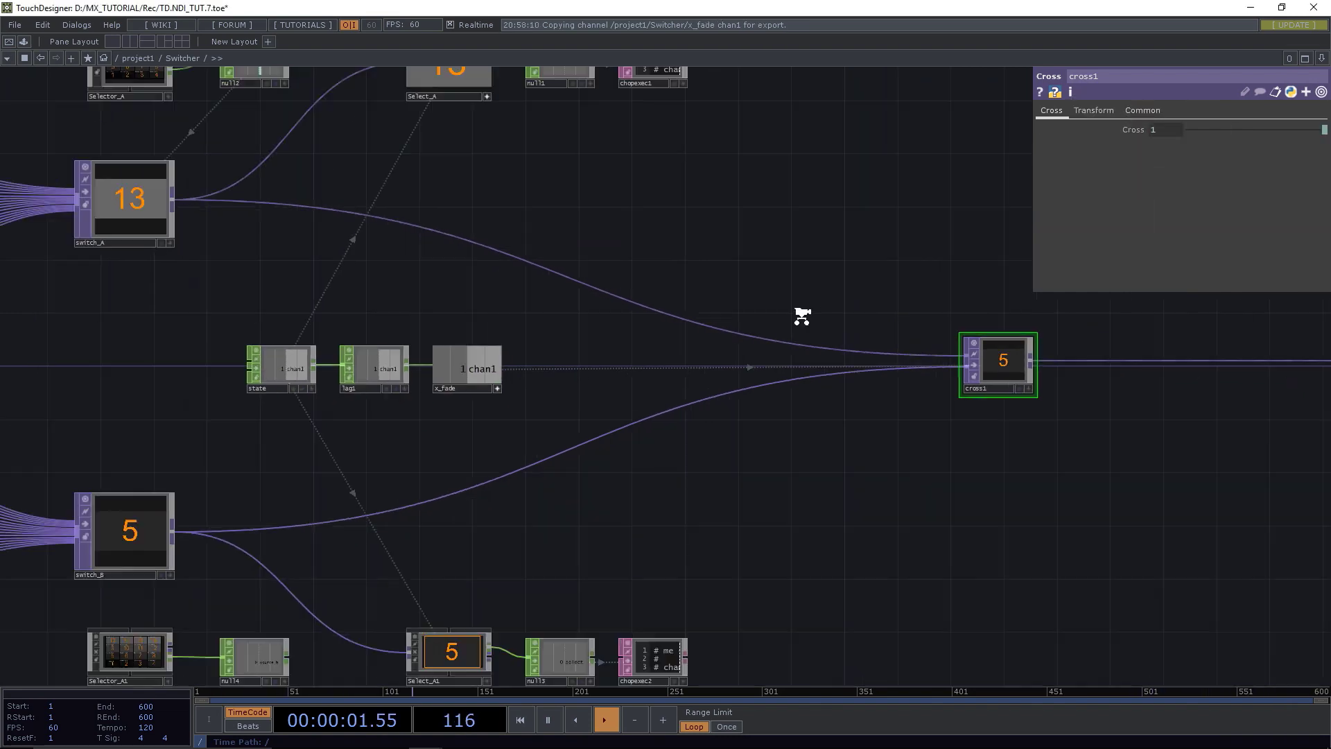
scroll(803, 317, "down", 5)
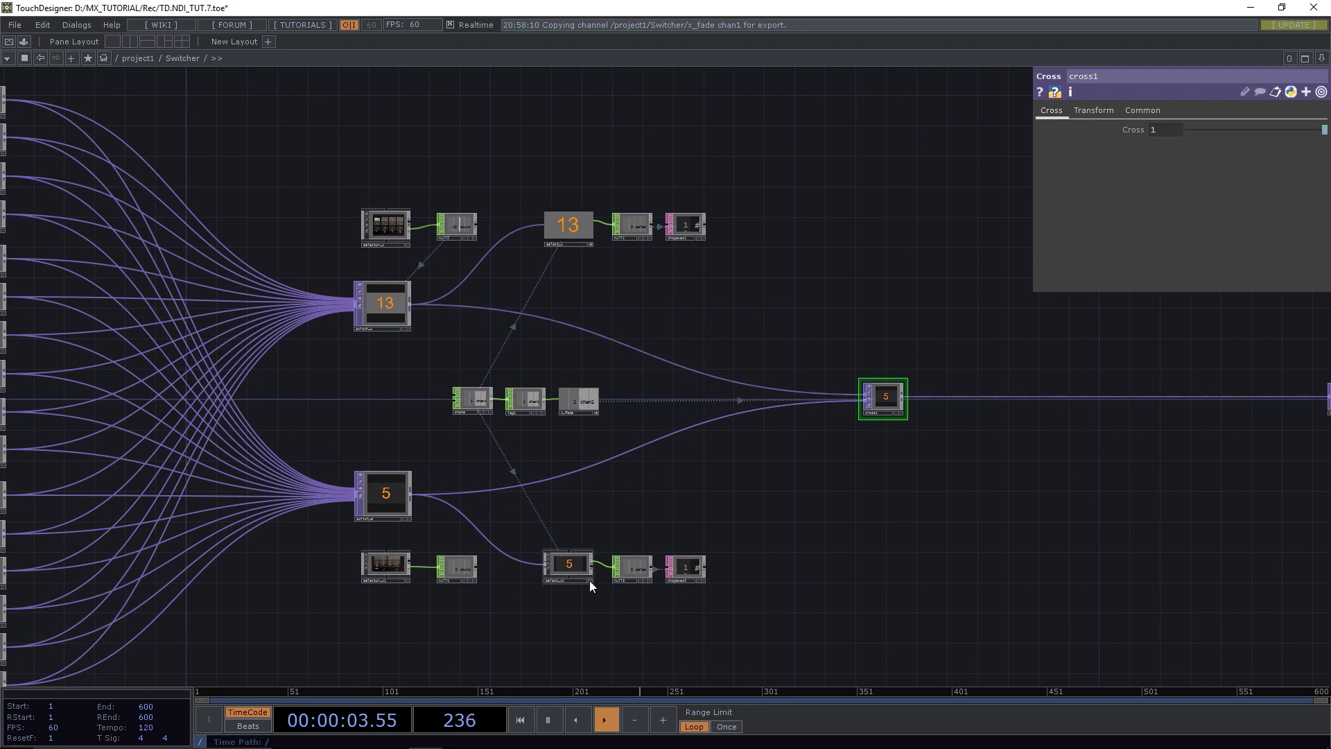
left_click(588, 580)
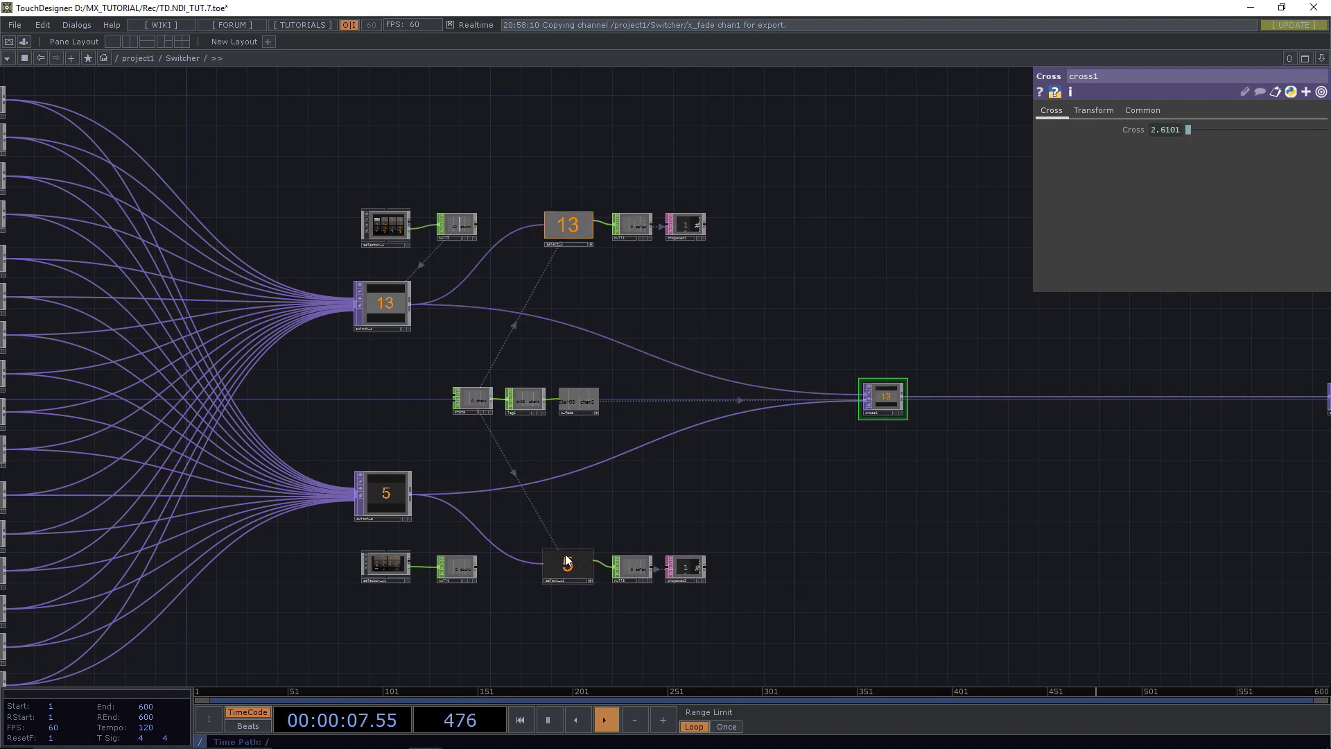
left_click(563, 238)
left_click(590, 243)
key("ctrl+s")
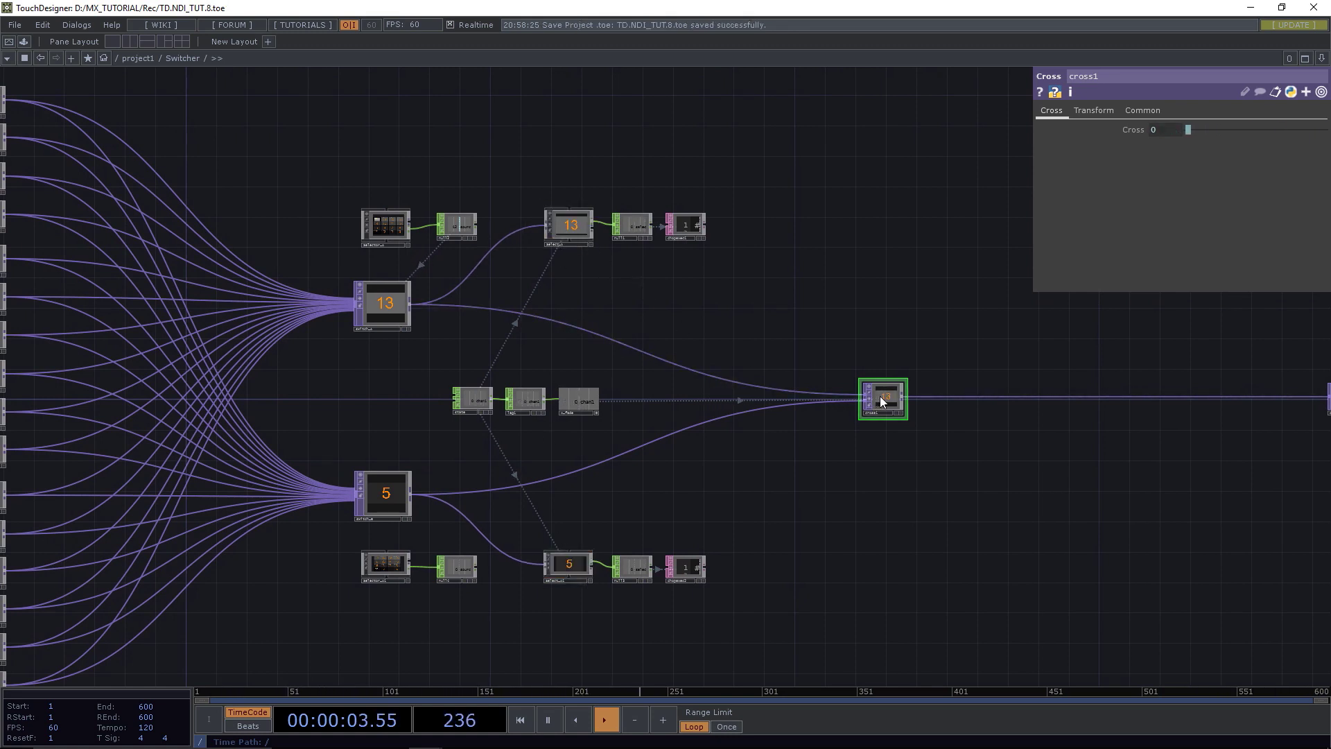
Go up to the project1 network and bring the Switcher container into view.
scroll(894, 397, "up", 5)
scroll(895, 397, "down", 5)
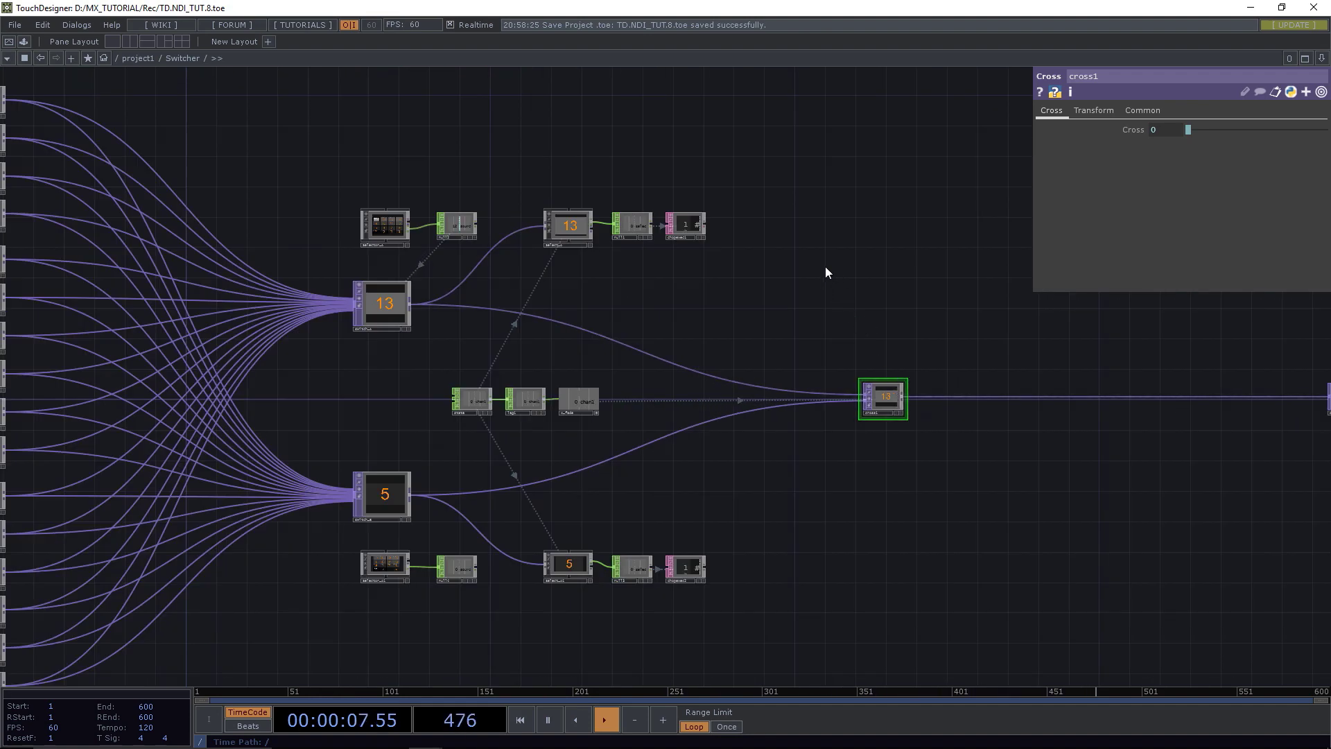
left_click_drag(825, 272, 791, 302)
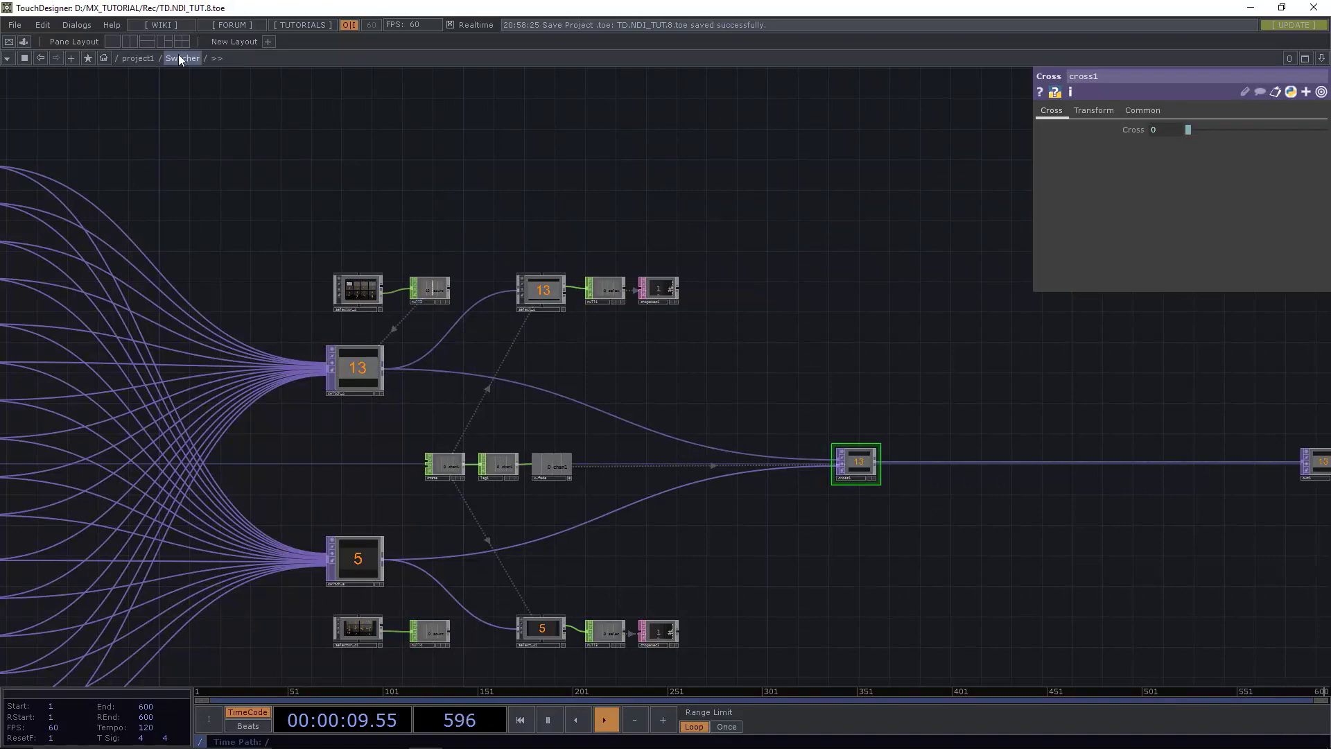
left_click(144, 58)
scroll(393, 355, "down", 8)
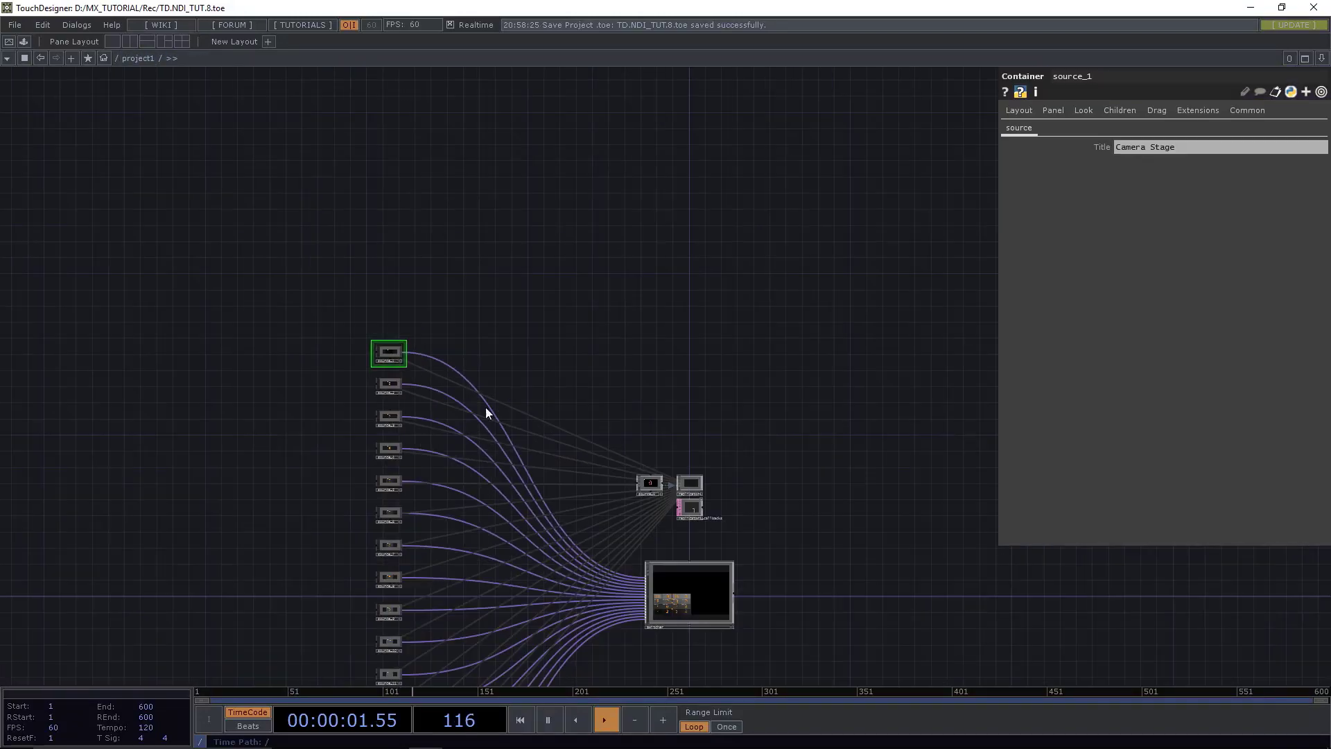
scroll(717, 605, "up", 8)
scroll(789, 588, "down", 4)
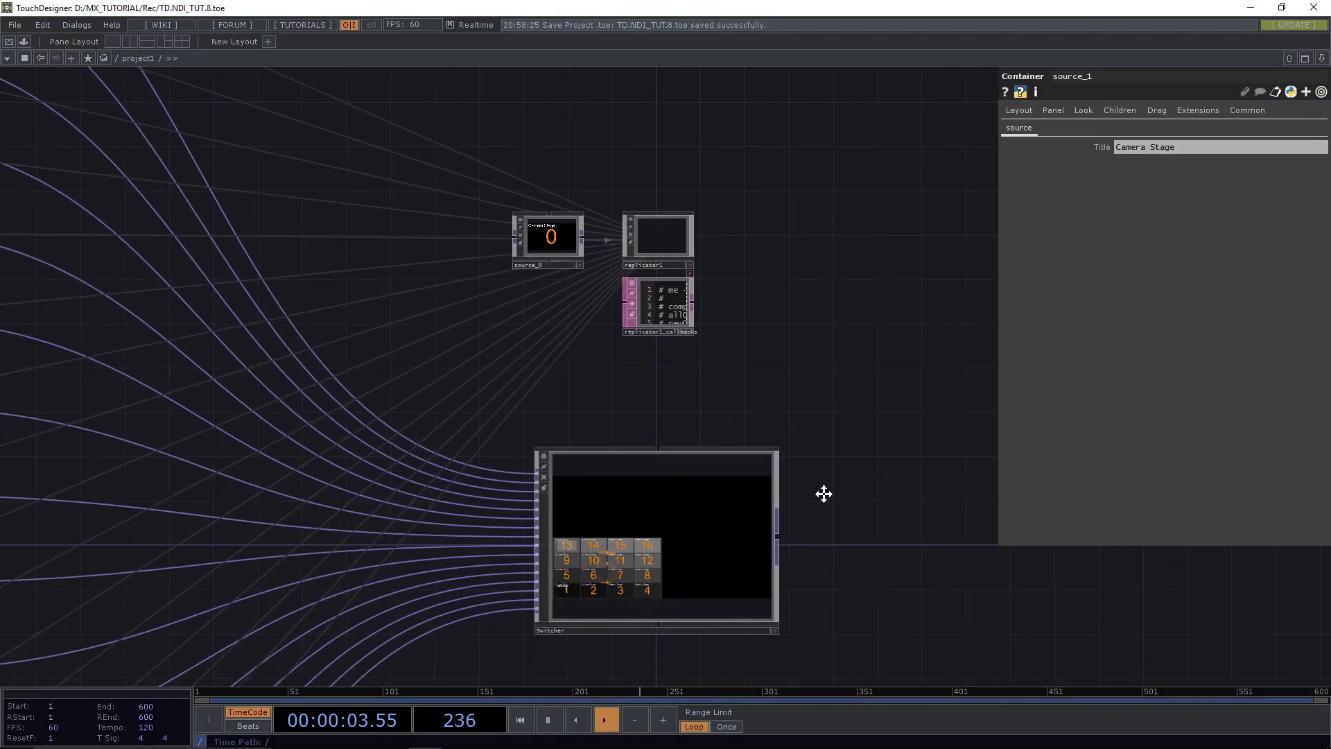
left_click_drag(824, 494, 813, 439)
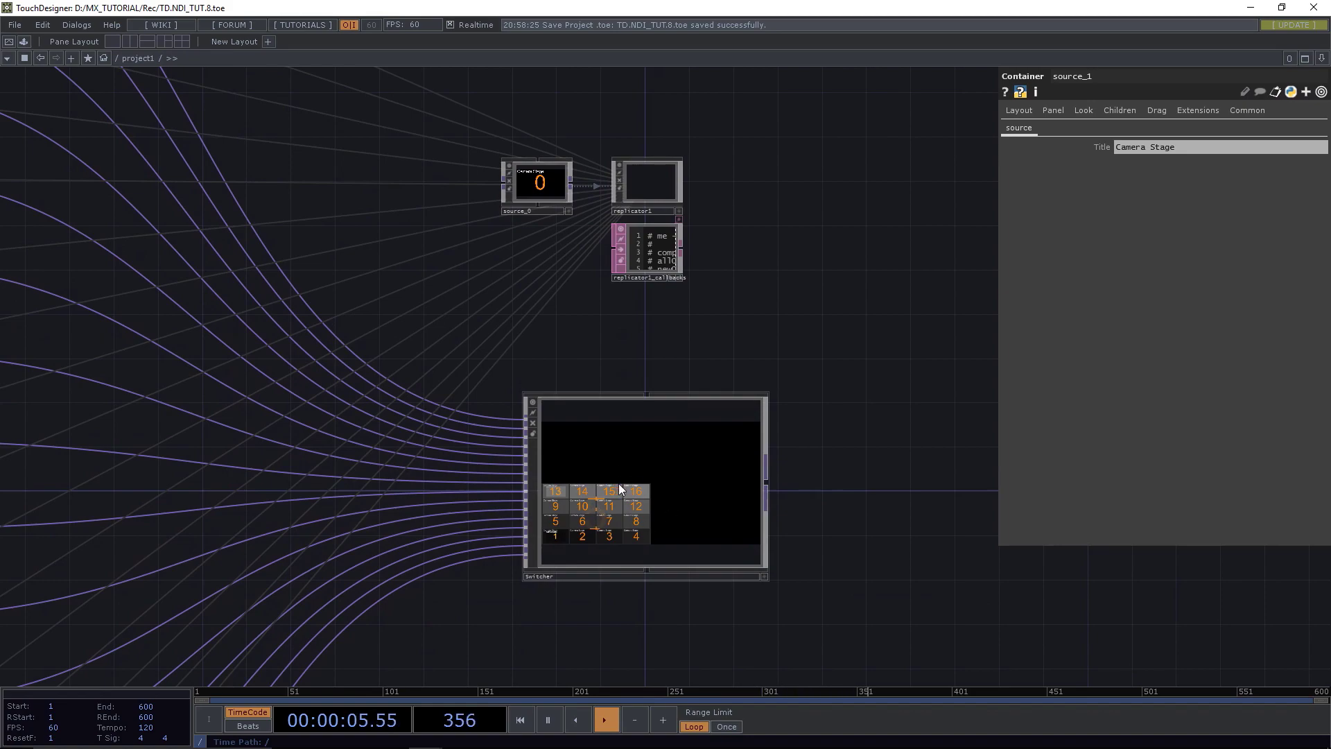
Enter the Switcher network and add the TUIK Windowparts emptypanel component from the Palette above the Selector_A row.
scroll(619, 484, "up", 2)
scroll(618, 484, "down", 5)
scroll(618, 484, "up", 3)
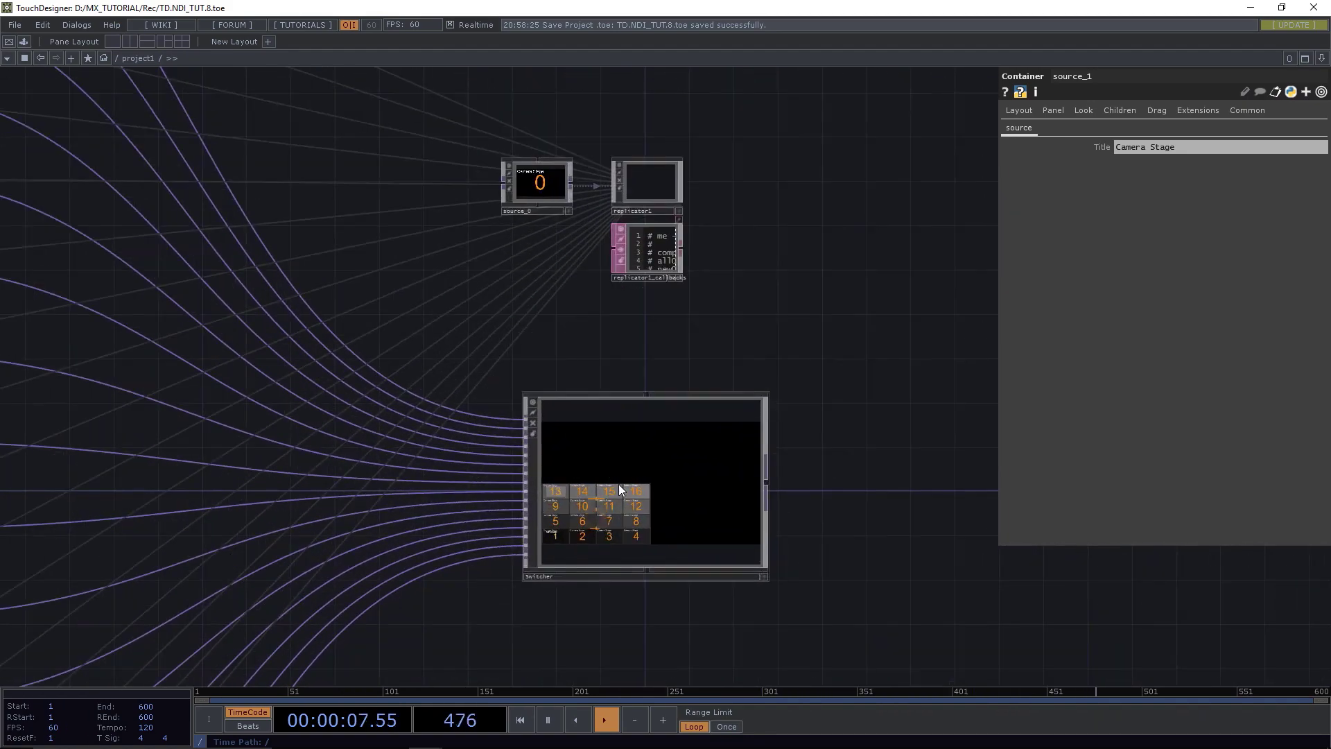
scroll(618, 484, "up", 4)
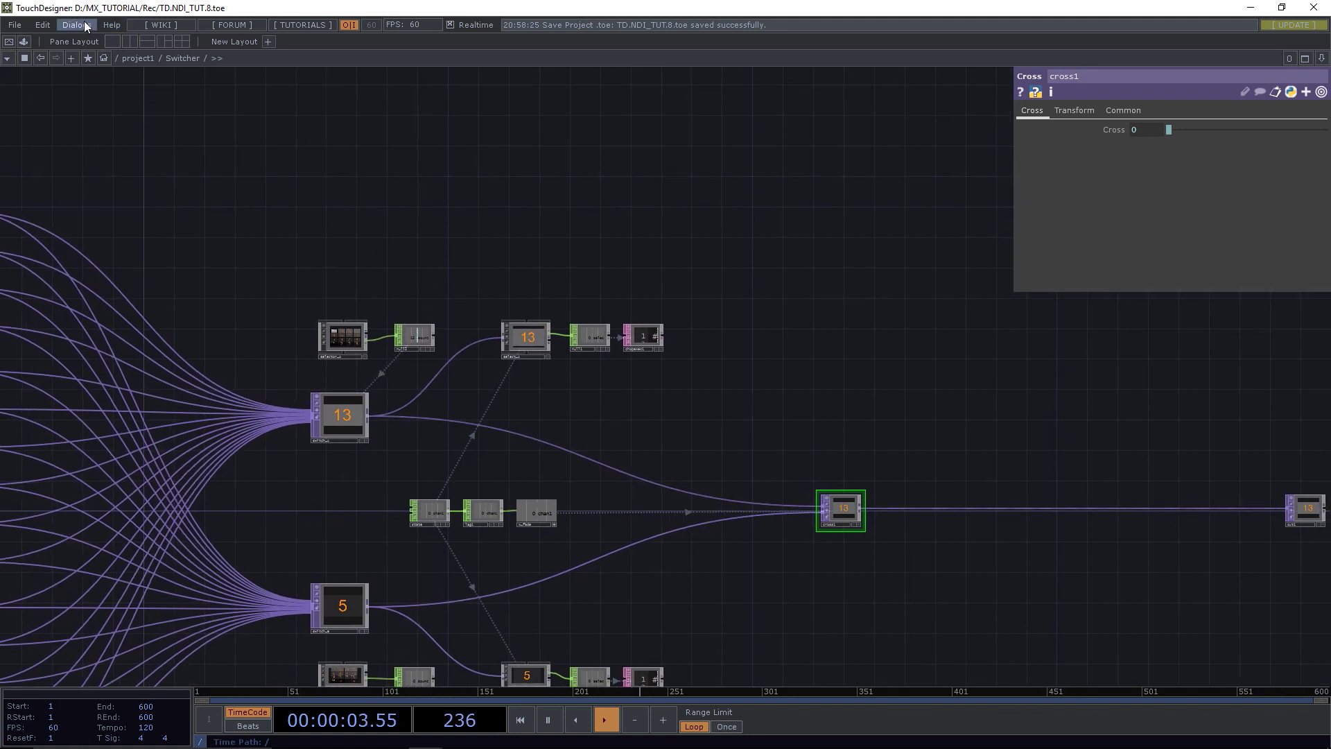
left_click(84, 23)
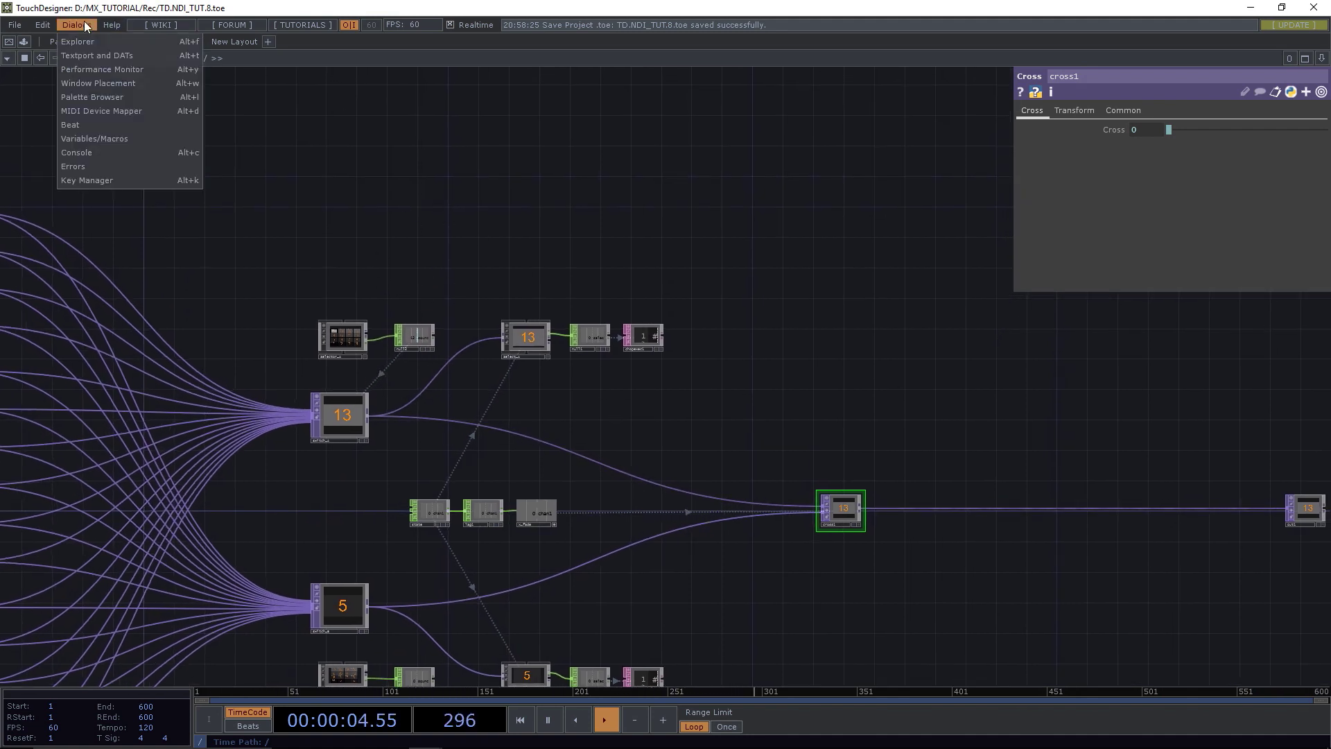
left_click(89, 98)
left_click(558, 200)
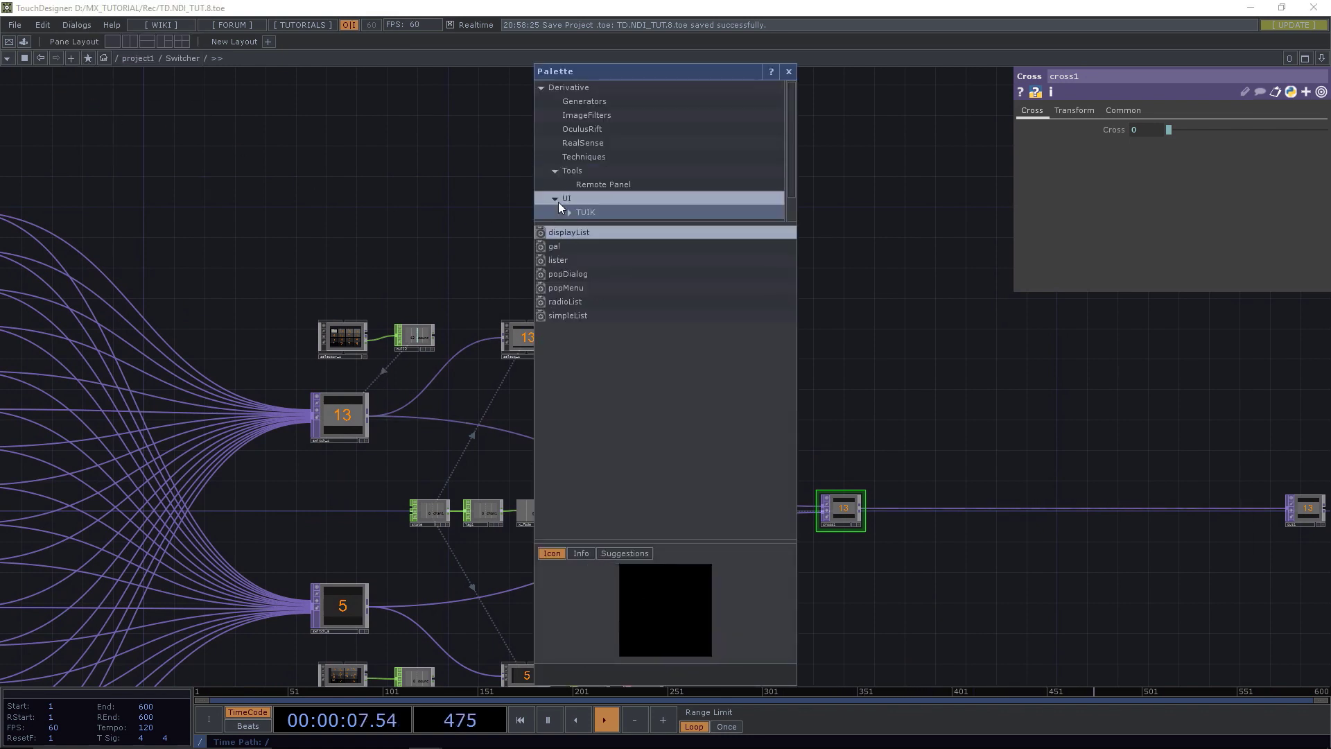
left_click(570, 213)
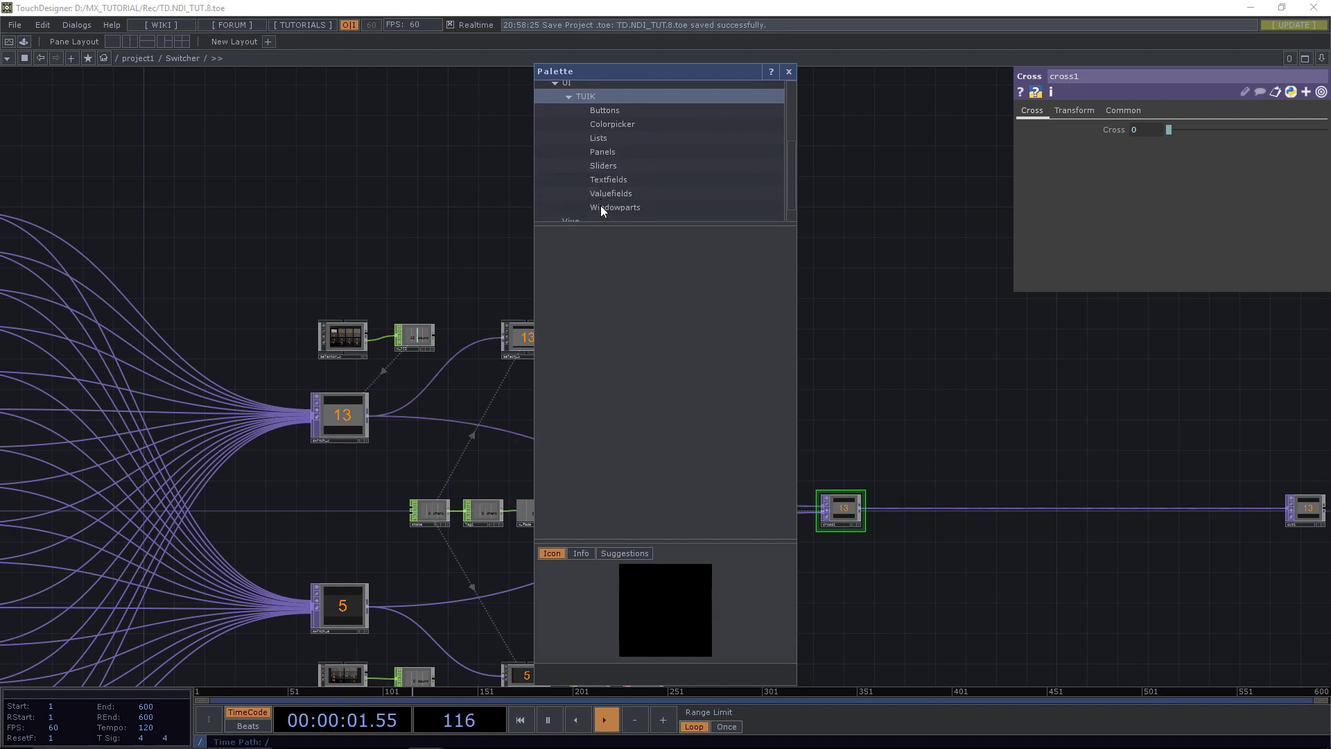
left_click(594, 207)
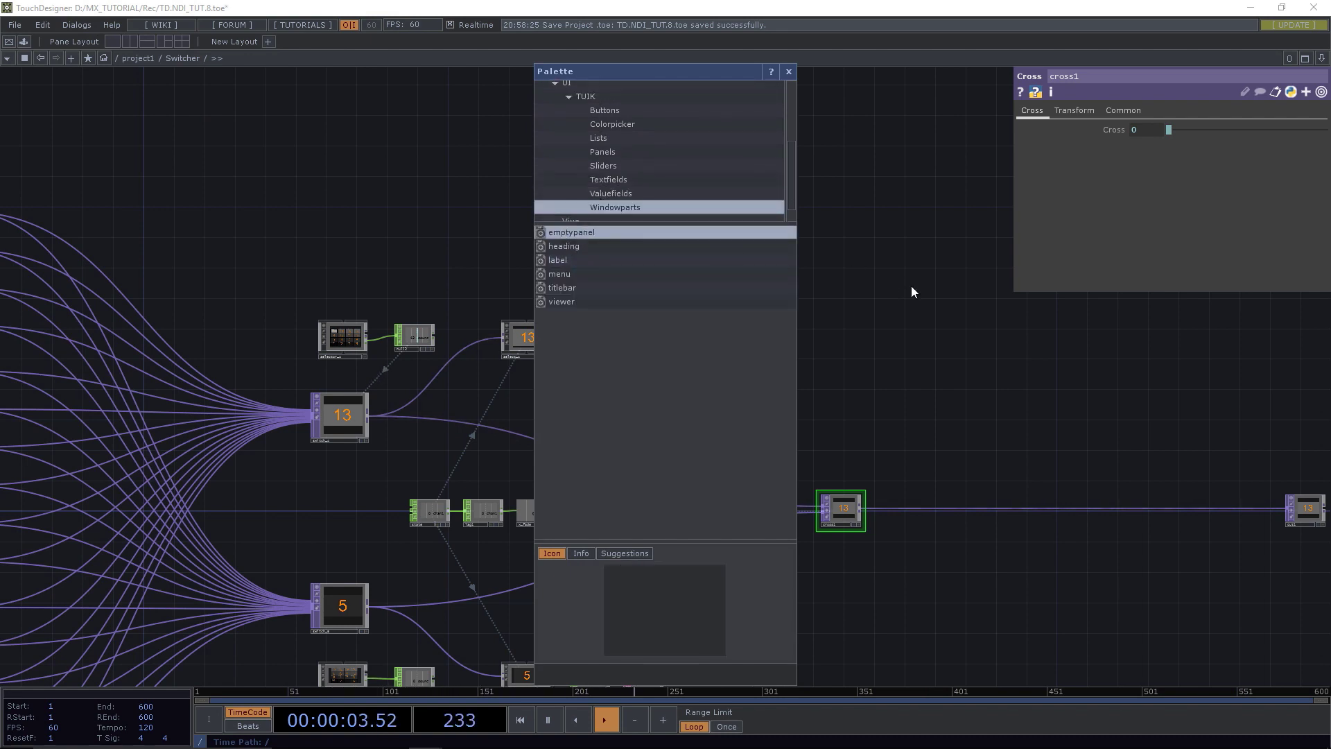
left_click_drag(572, 232, 460, 265)
left_click(788, 70)
scroll(460, 264, "up", 4)
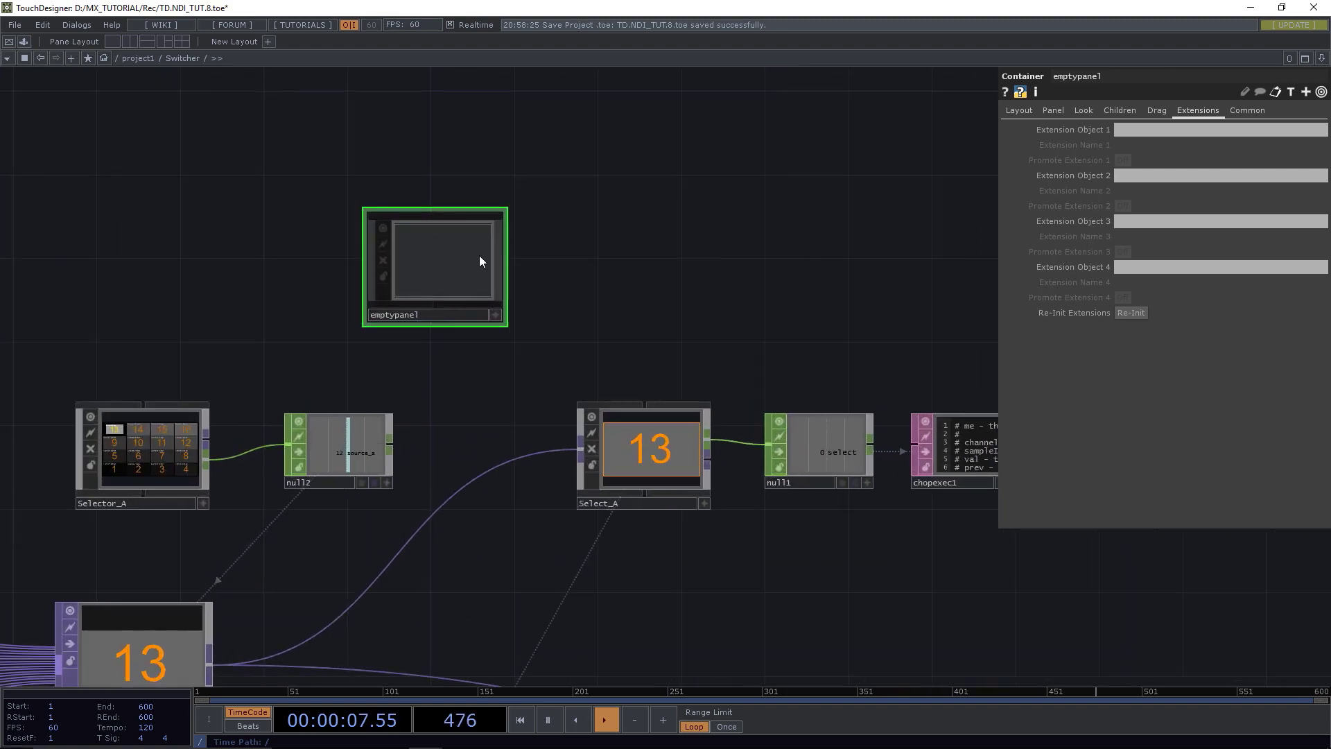
Set the emptypanel container's width to 1280 and its height to 360.
left_click(1016, 111)
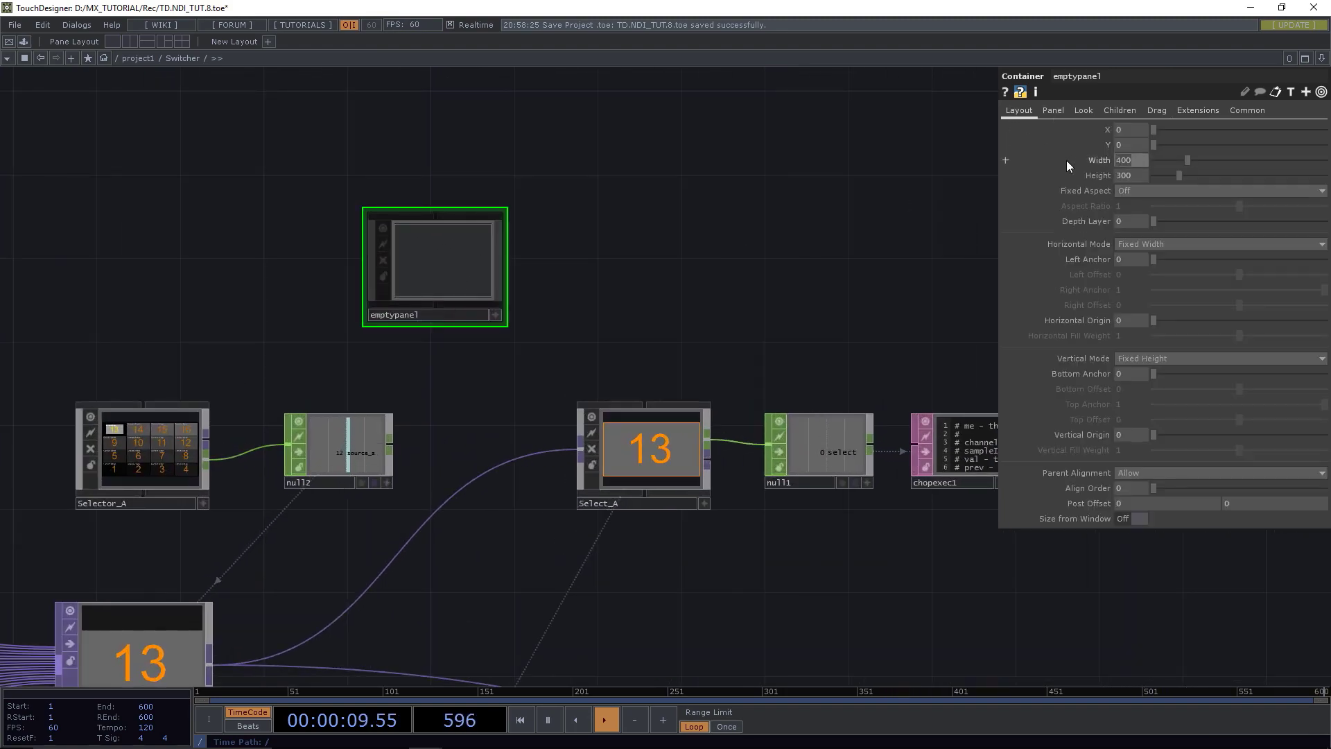
type("1280")
left_click(1129, 176)
type("3")
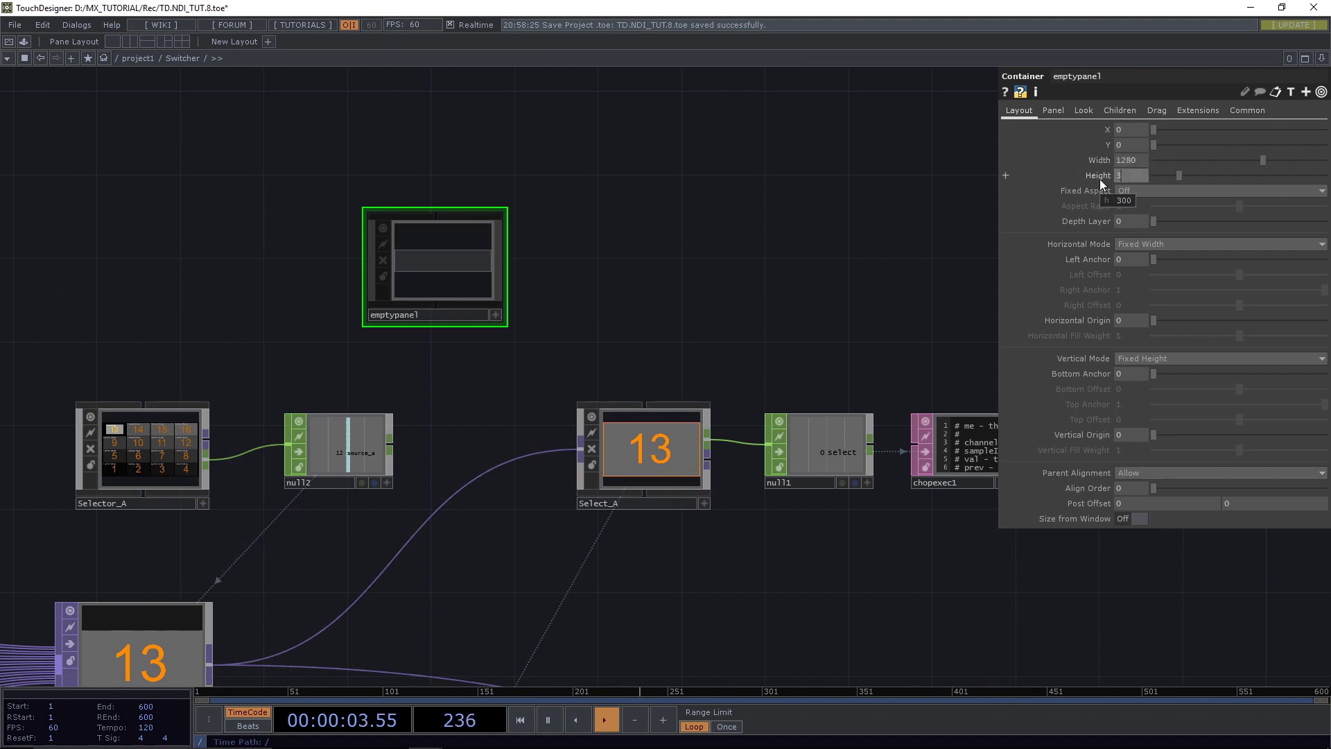
type("60")
key("Return")
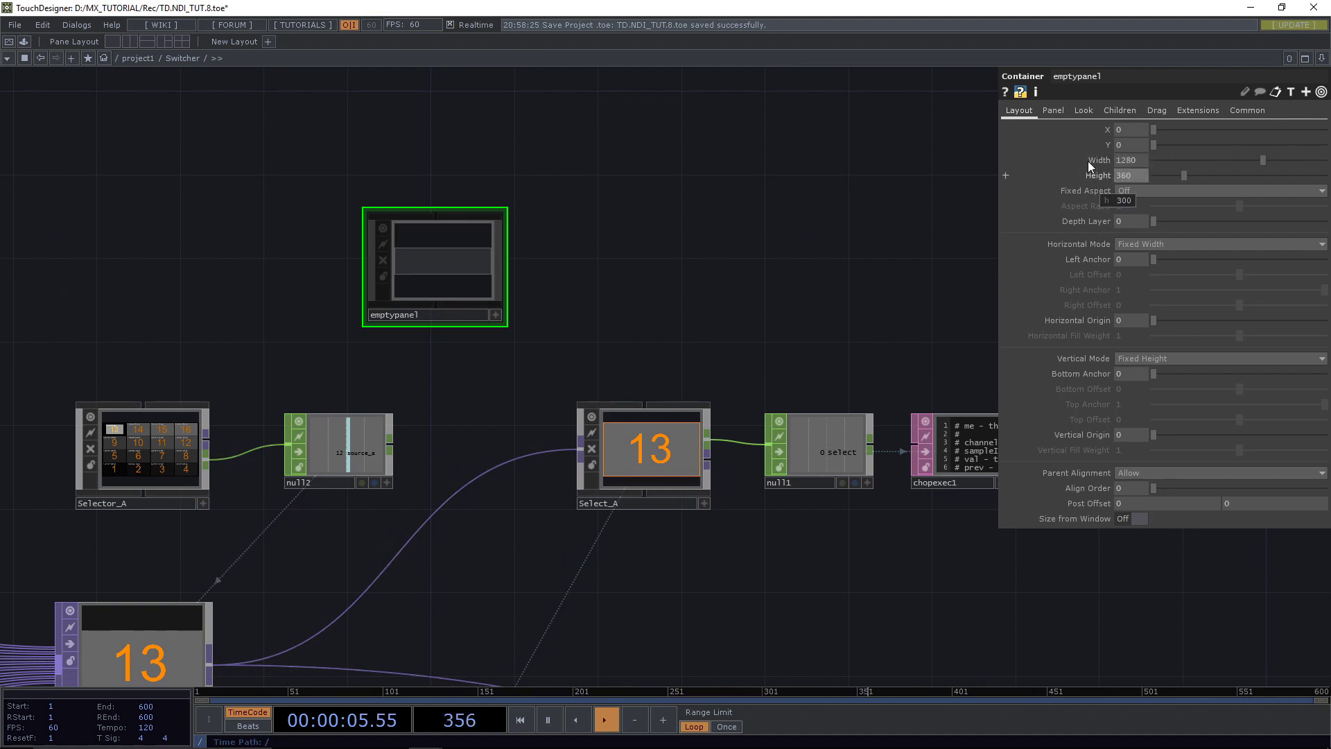
Parent Selector_A and Select_A to emptypanel and set its children alignment to Right to Left.
left_click_drag(143, 402, 418, 317)
left_click_drag(642, 404, 431, 306)
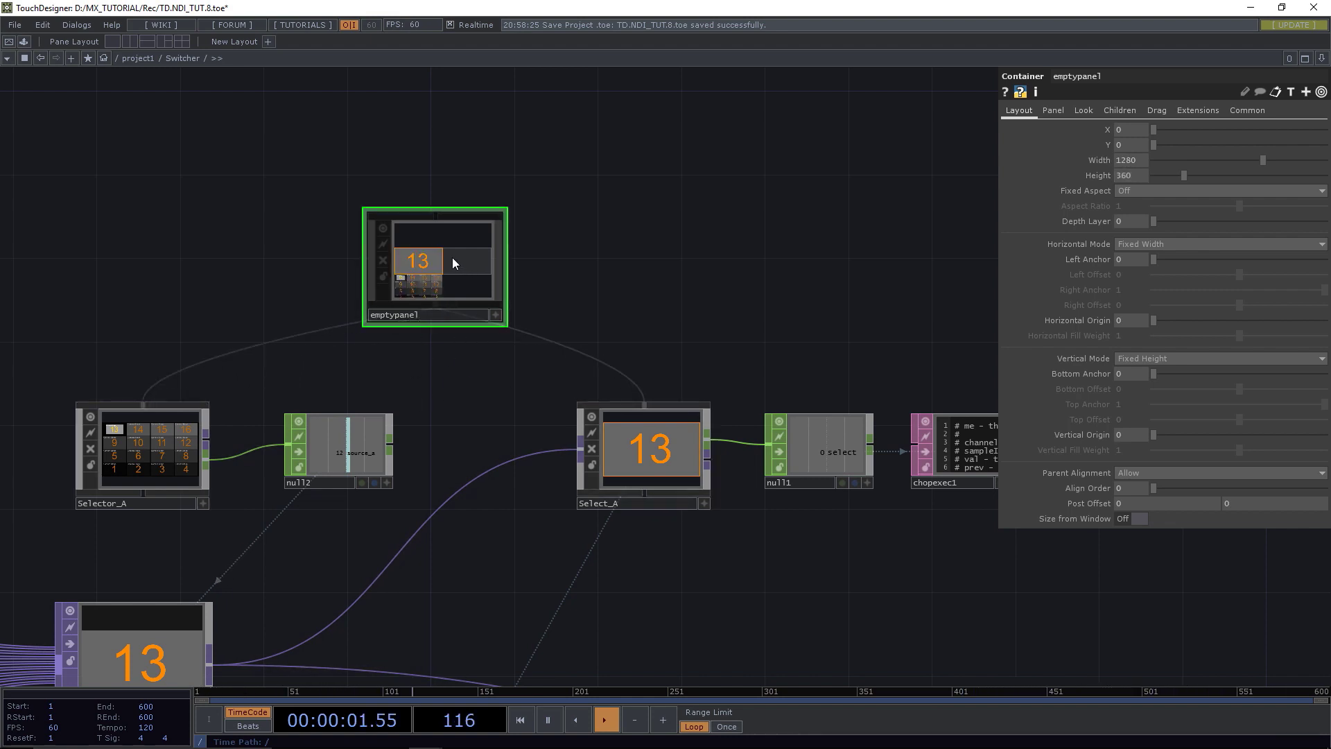
left_click(1126, 109)
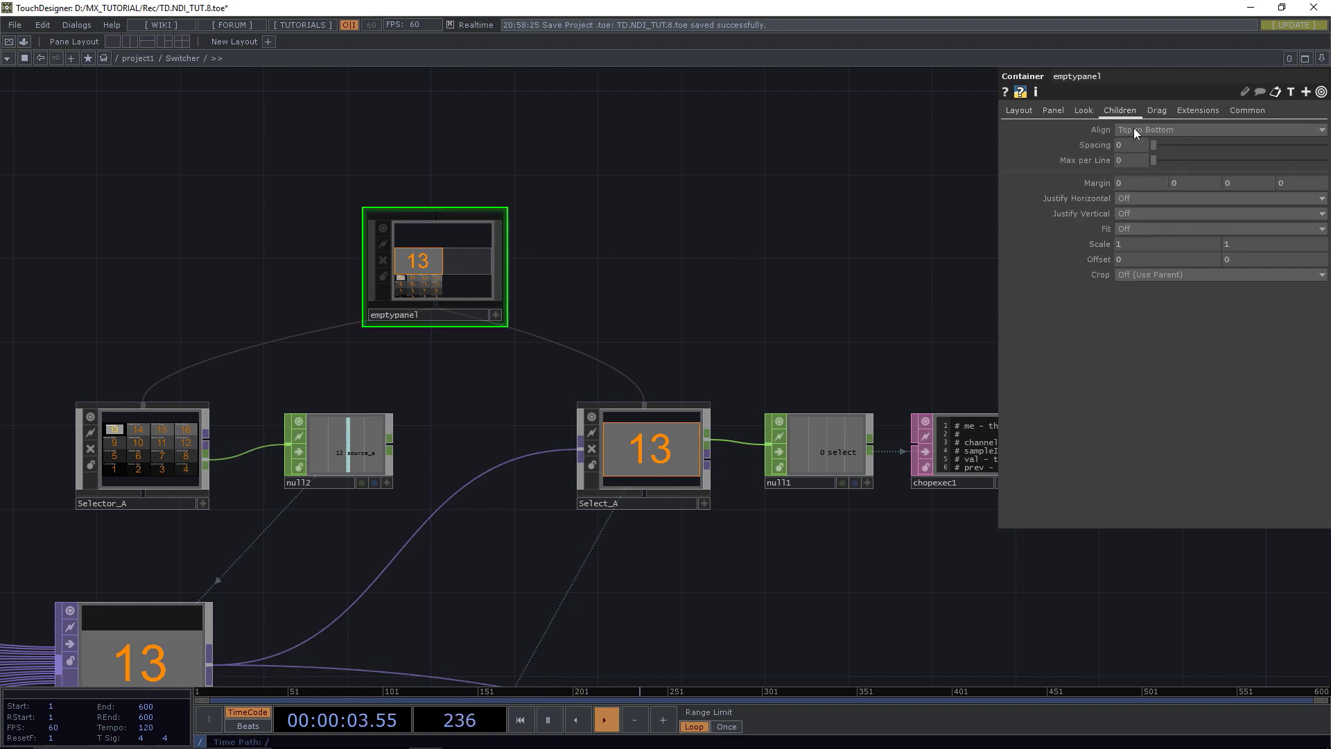
left_click(1137, 129)
left_click(1142, 154)
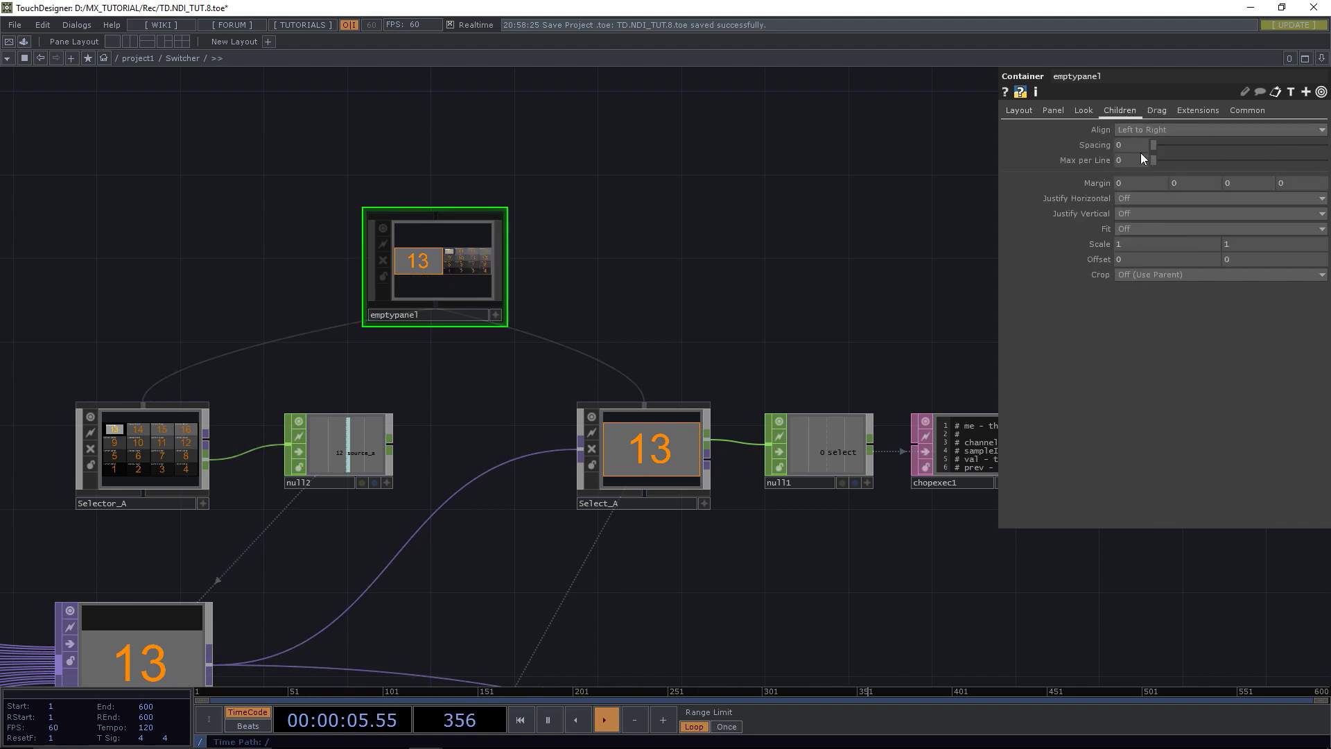
left_click(1144, 129)
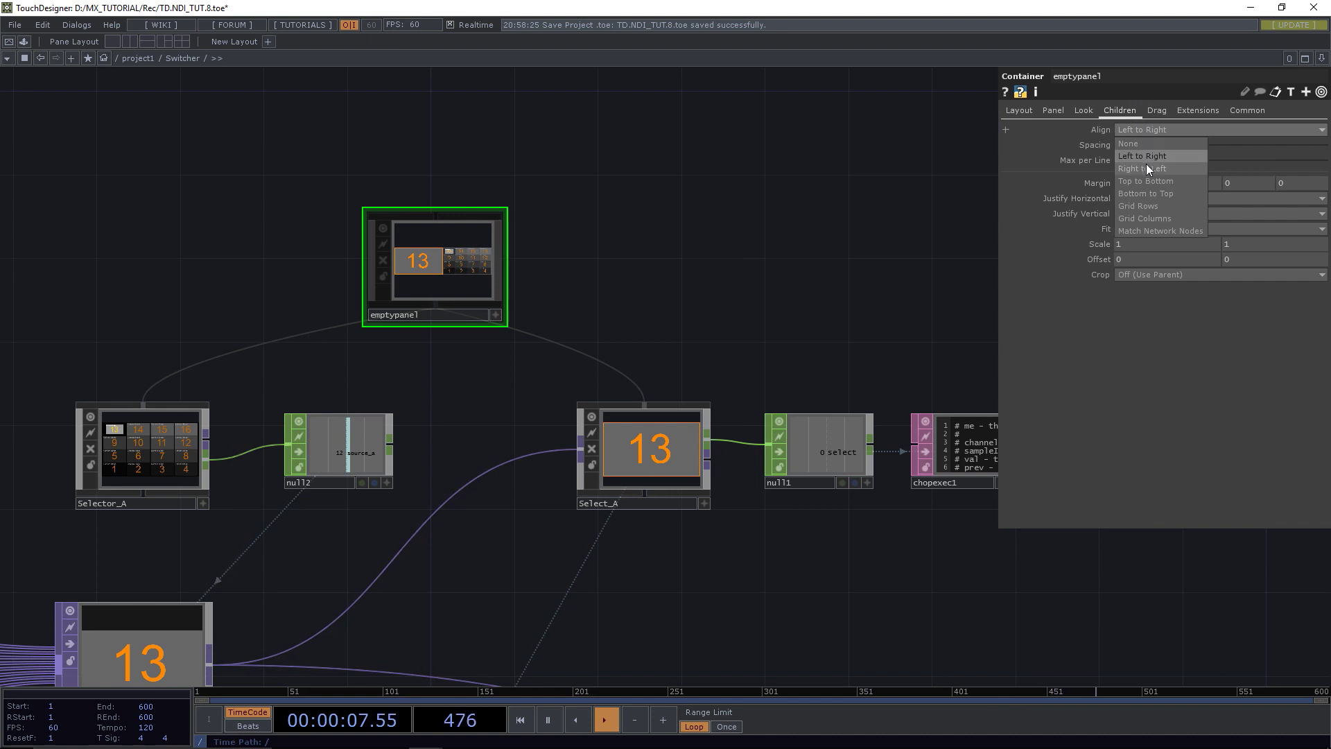
left_click(1146, 163)
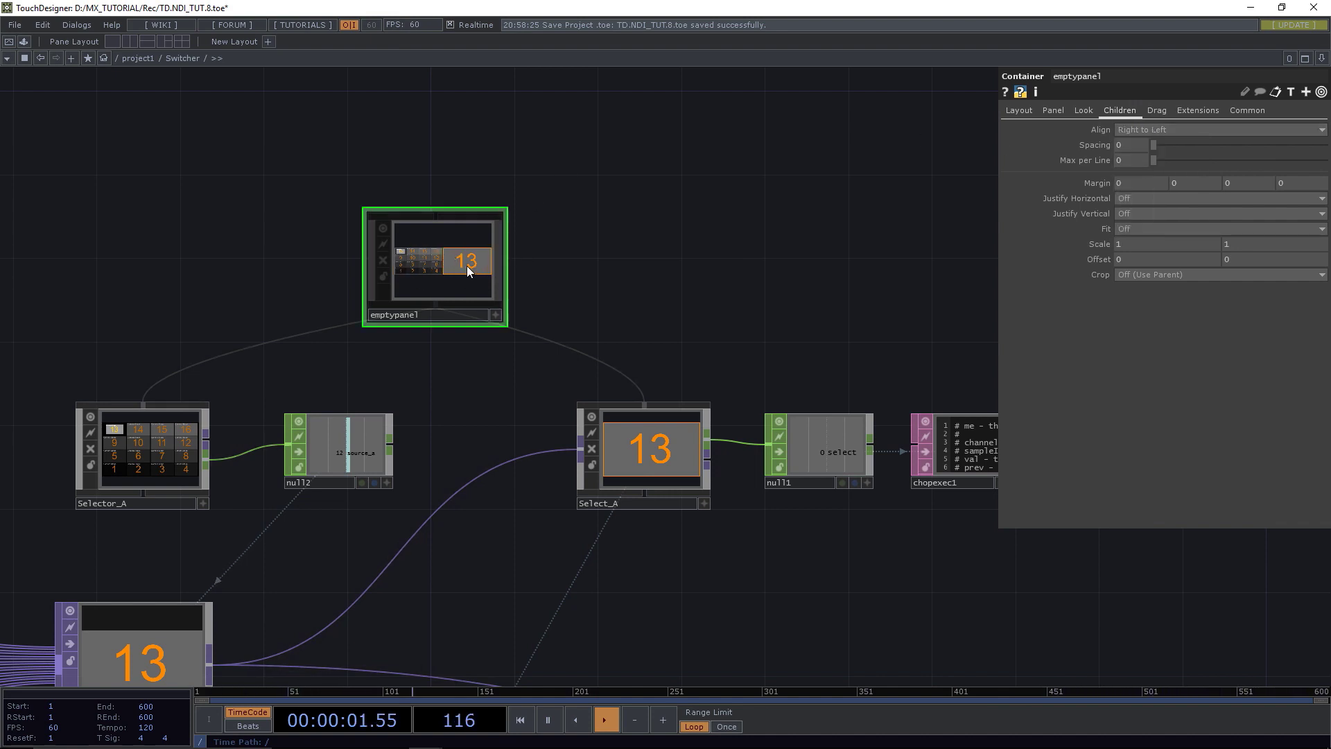
Copy emptypanel and move the panel below the Selector_A1 row.
key("ctrl+c")
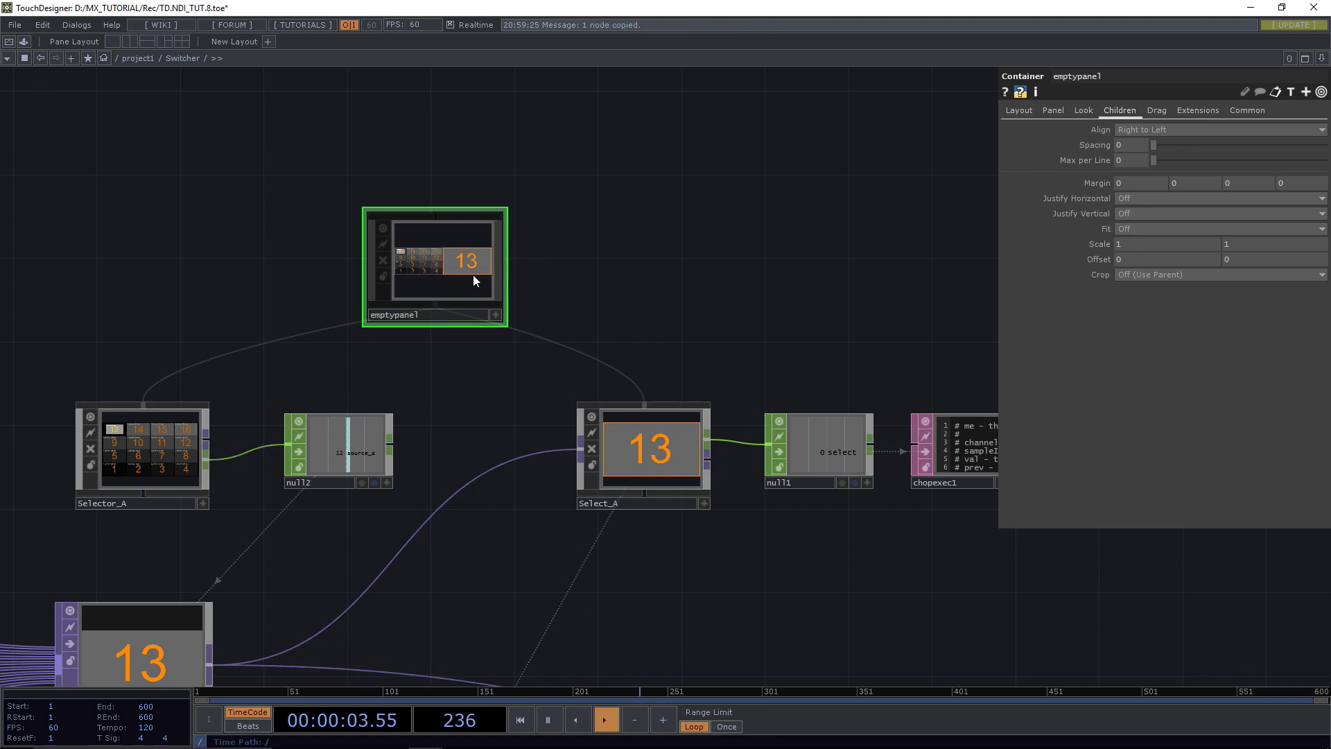
scroll(473, 274, "down", 5)
key("ctrl+v")
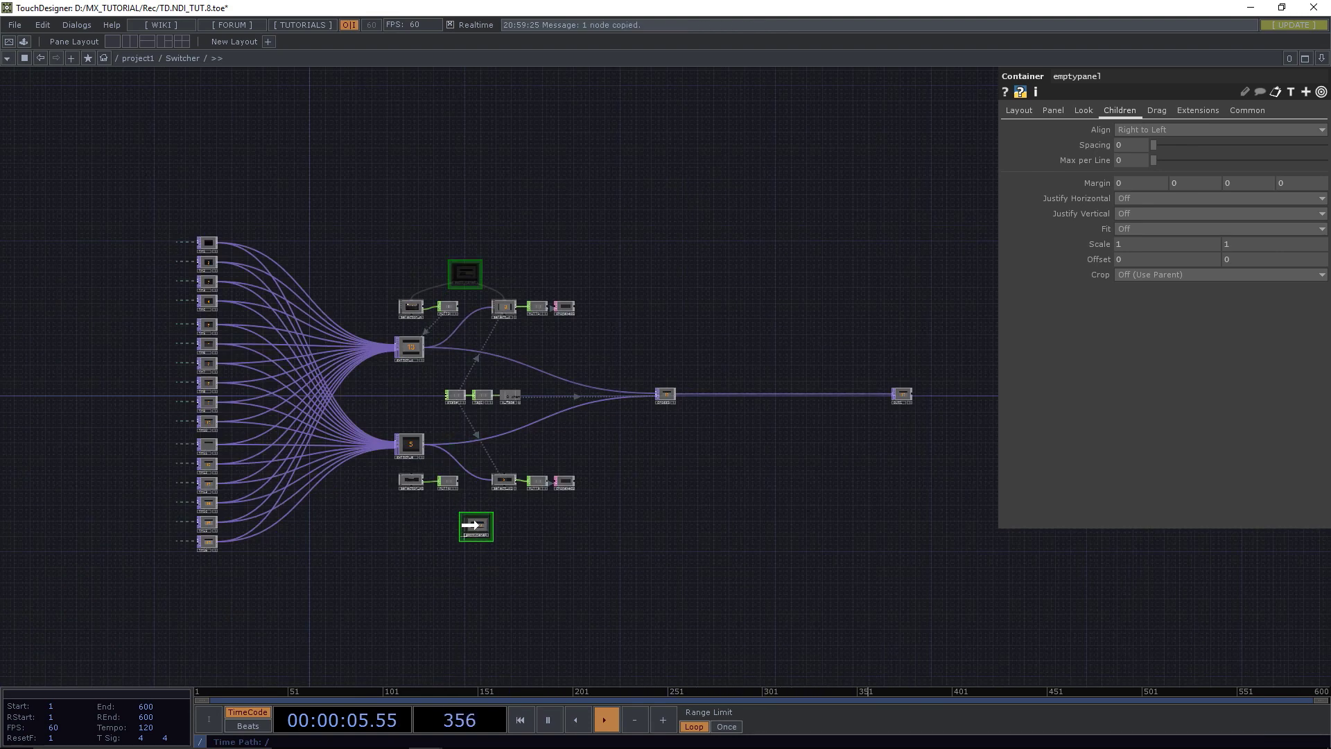
left_click(454, 530)
scroll(454, 531, "up", 5)
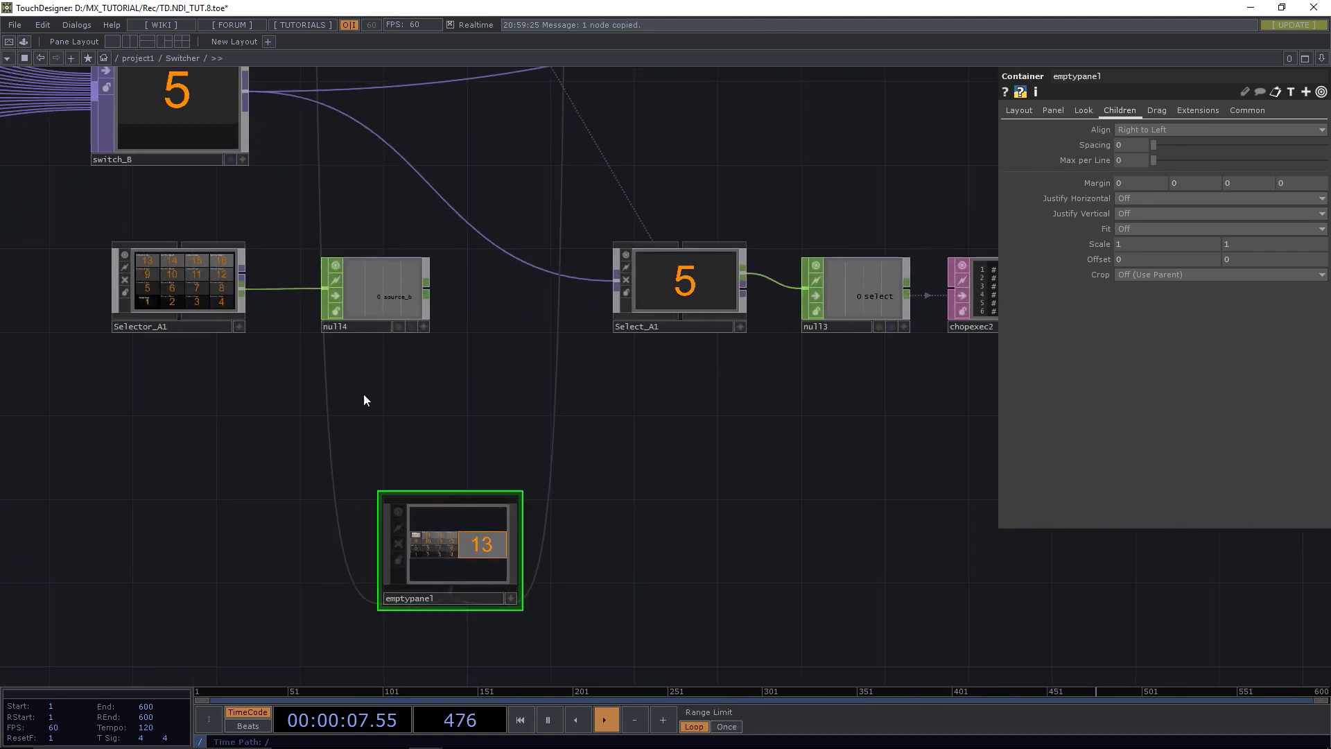
Parent Selector_A1 and Select_A1 to the emptypanel below them and disconnect its links to Select_A and Selector_A.
left_click_drag(178, 236, 445, 604)
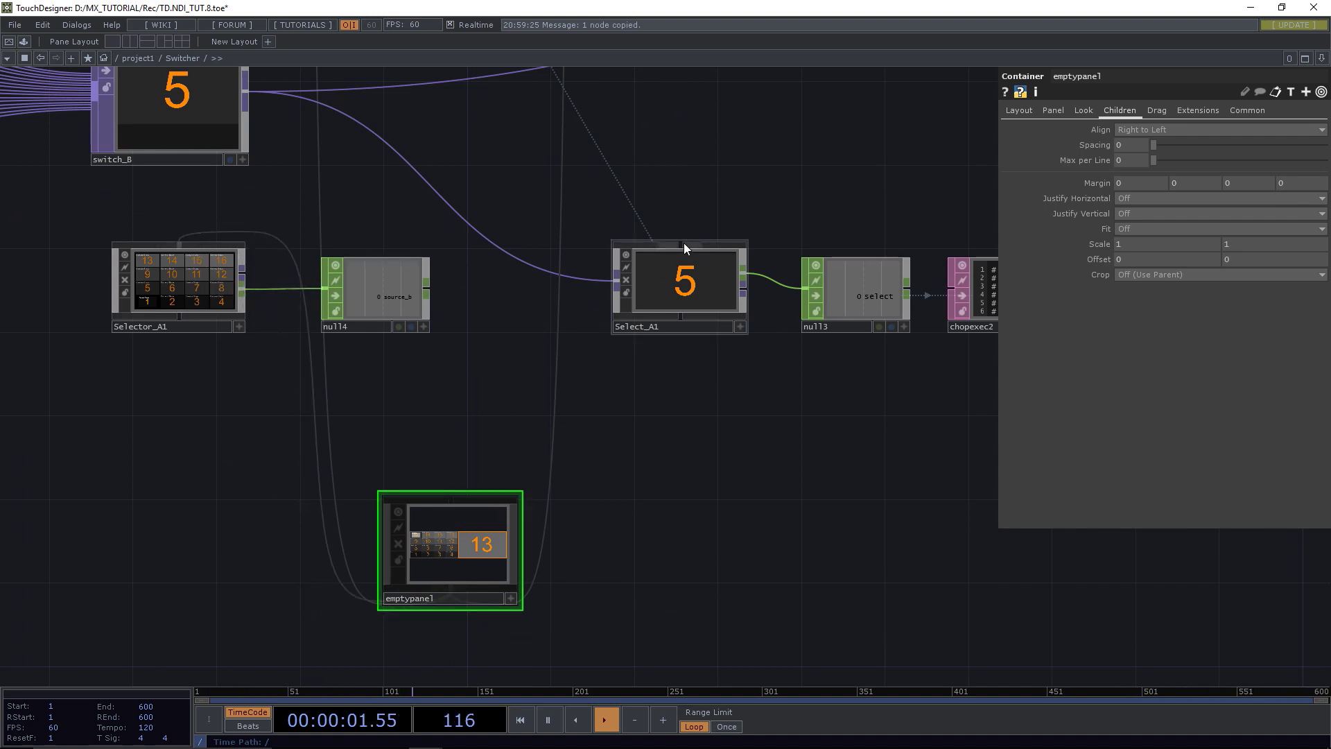
left_click_drag(680, 240, 459, 599)
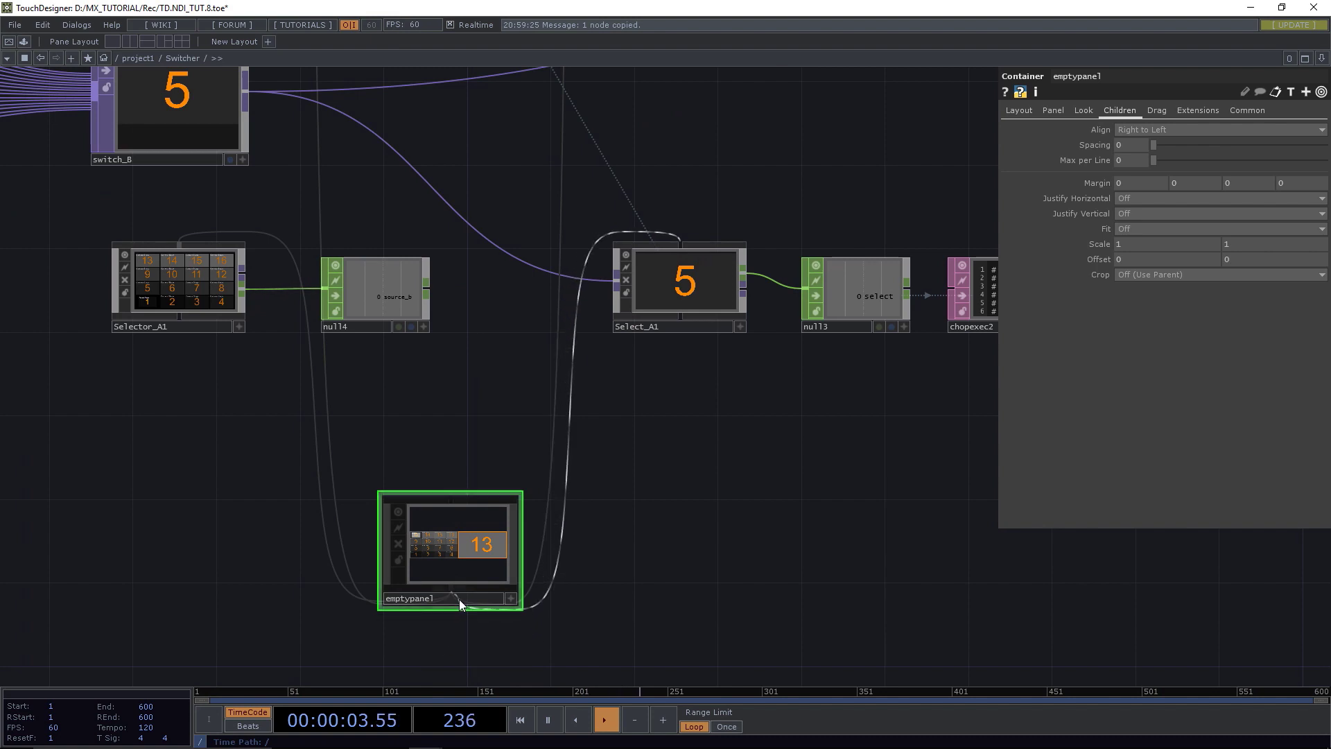
right_click(559, 201)
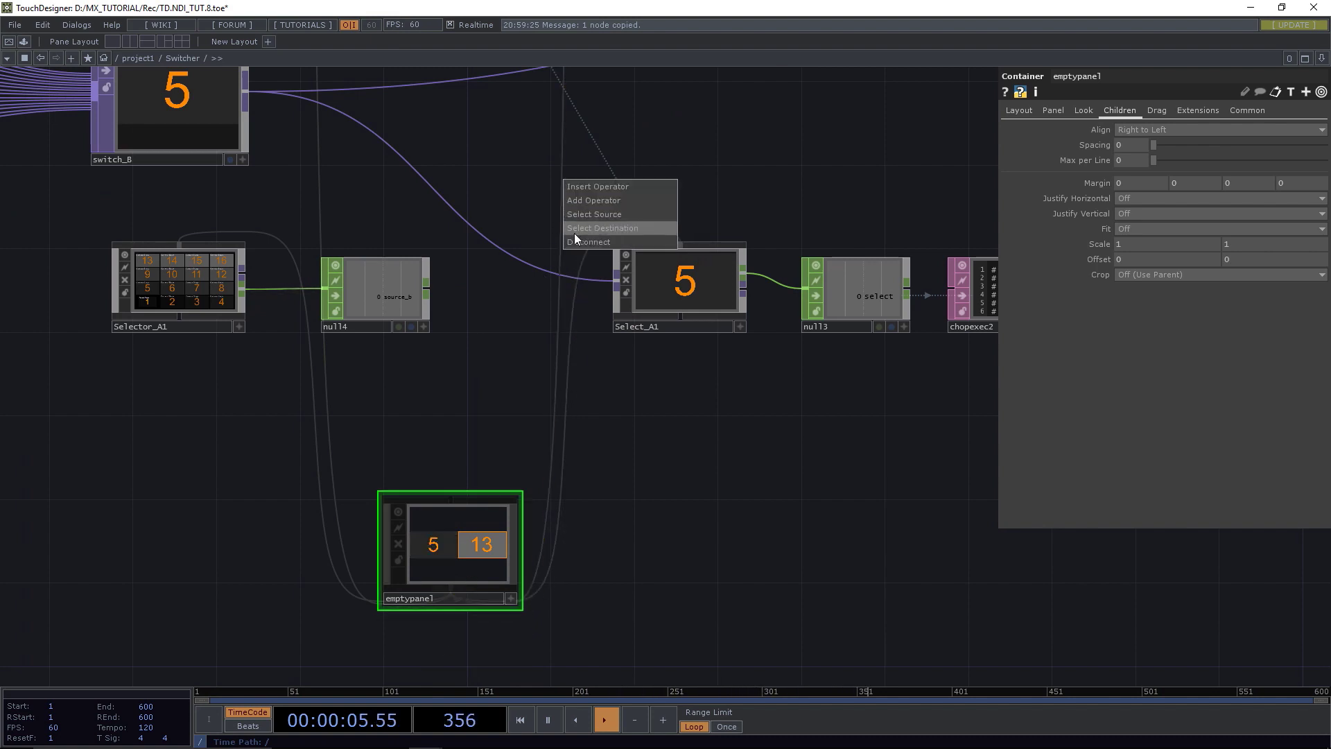
left_click(574, 233)
right_click(319, 191)
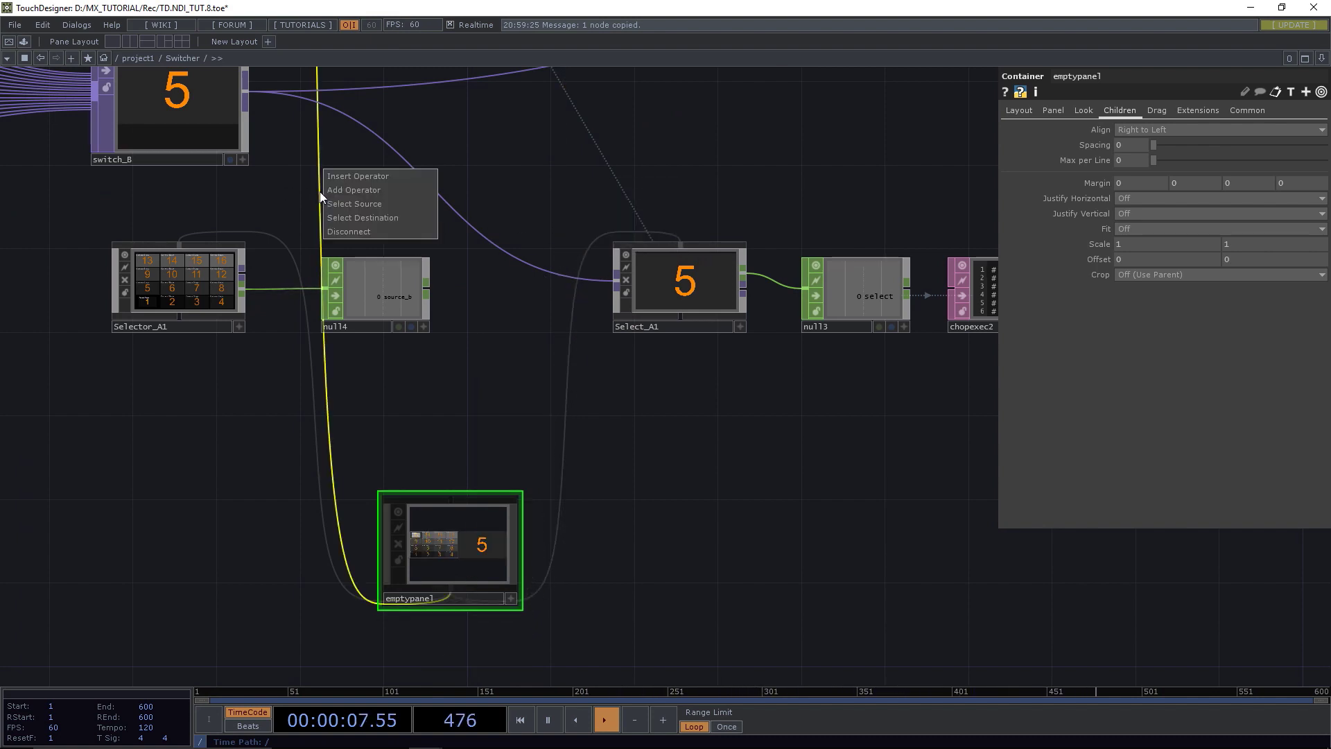
left_click(345, 231)
Paste the copied panel above the Selector_A row and parent Selector_A and Select_A to it.
scroll(486, 530, "up", 1)
scroll(467, 484, "down", 3)
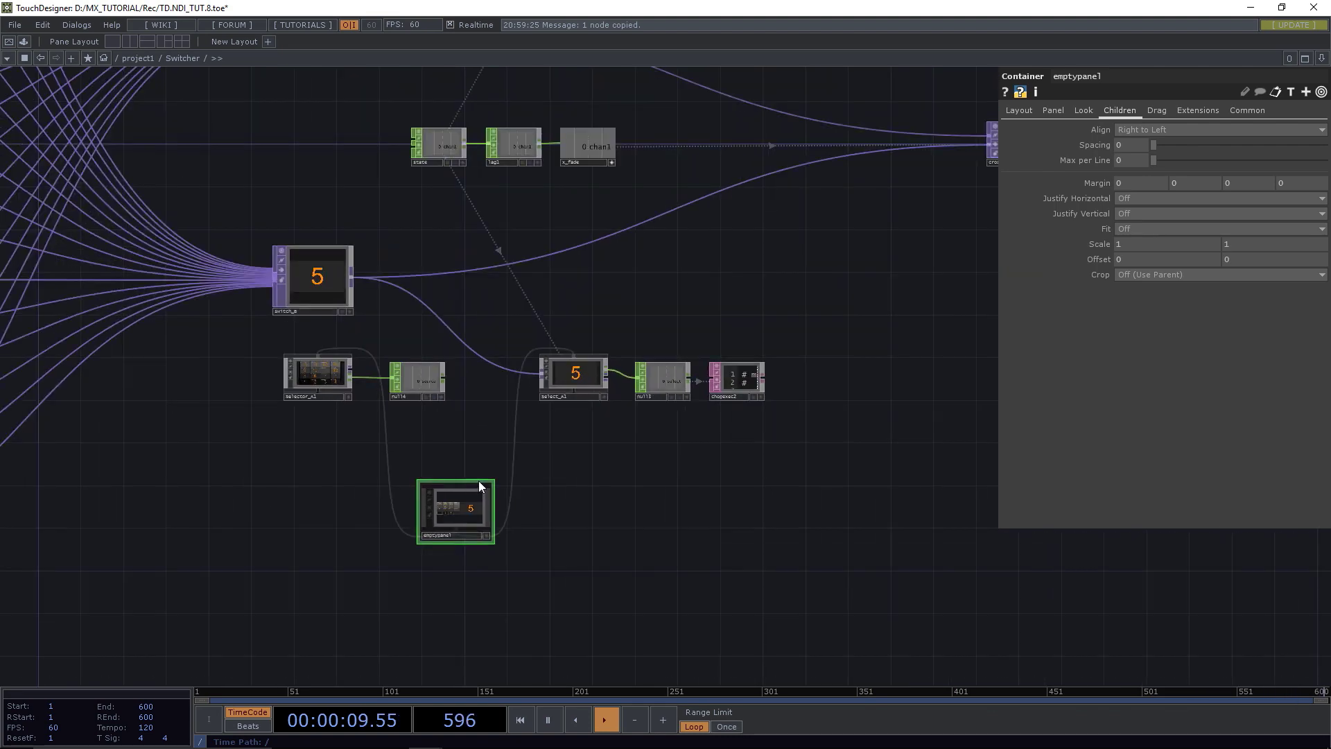
left_click_drag(582, 540, 562, 641)
left_click_drag(575, 397, 650, 388)
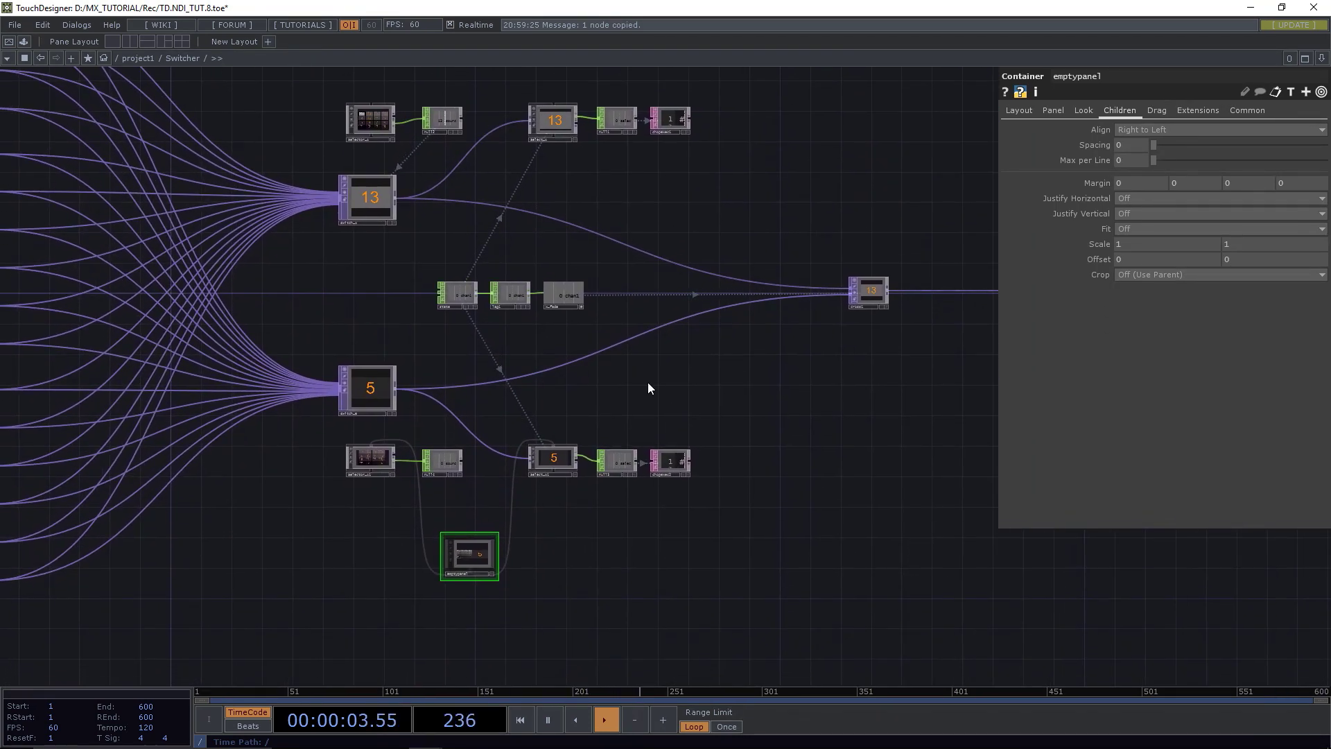
scroll(648, 383, "down", 3)
scroll(648, 381, "up", 3)
left_click_drag(591, 501, 568, 551)
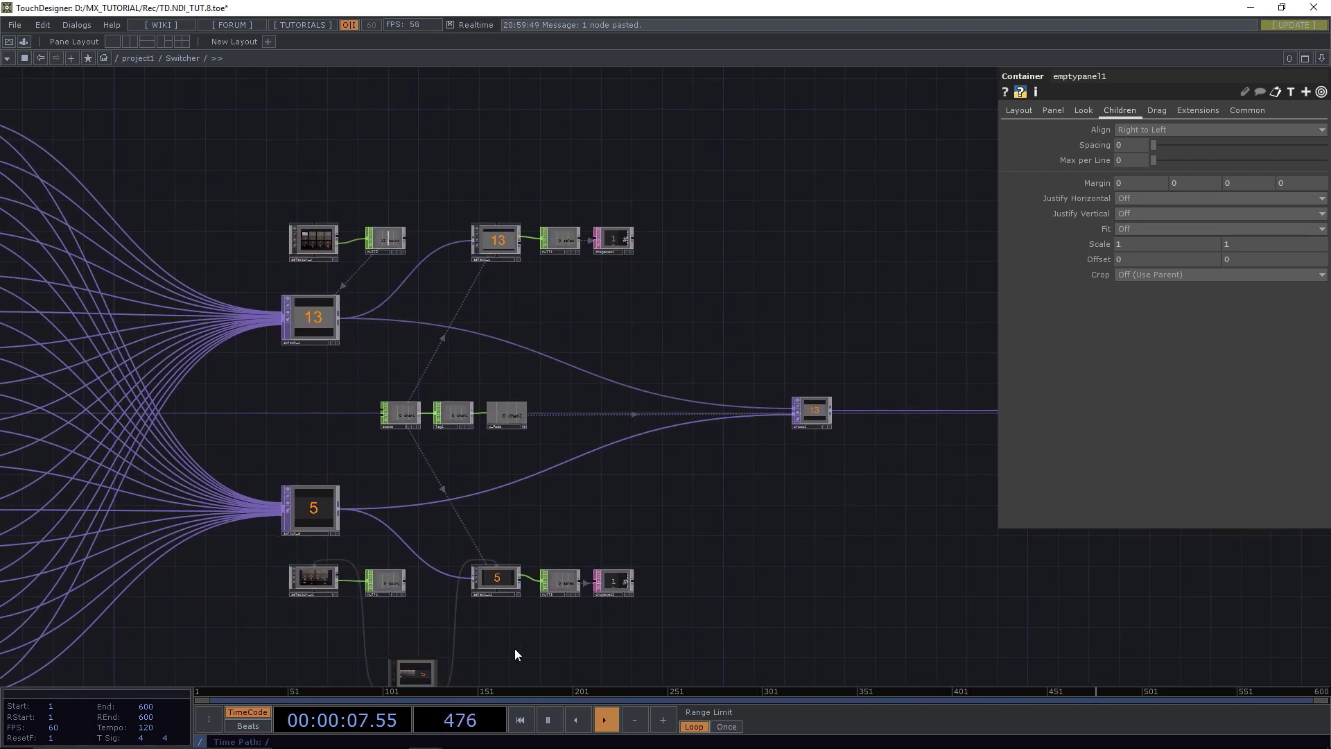
left_click_drag(514, 647, 517, 579)
key("ctrl+v")
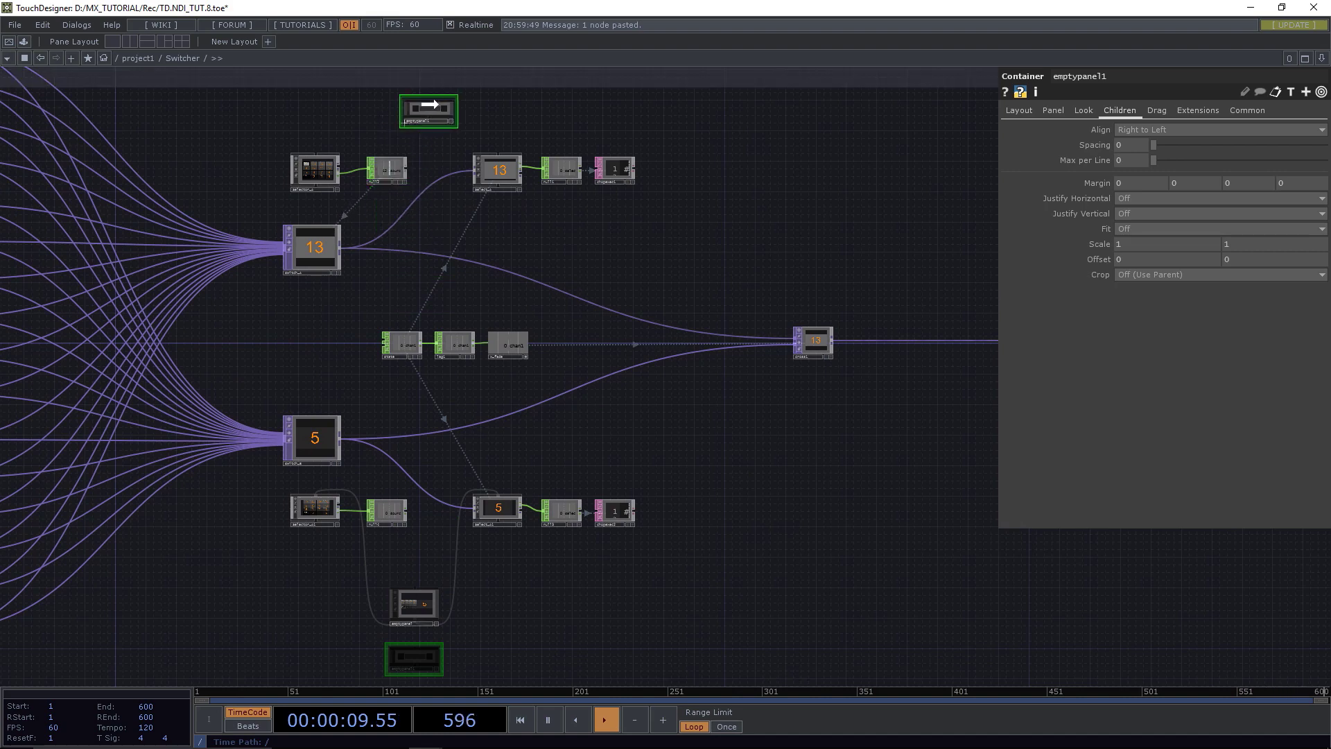
left_click(417, 125)
left_click_drag(383, 120, 337, 337)
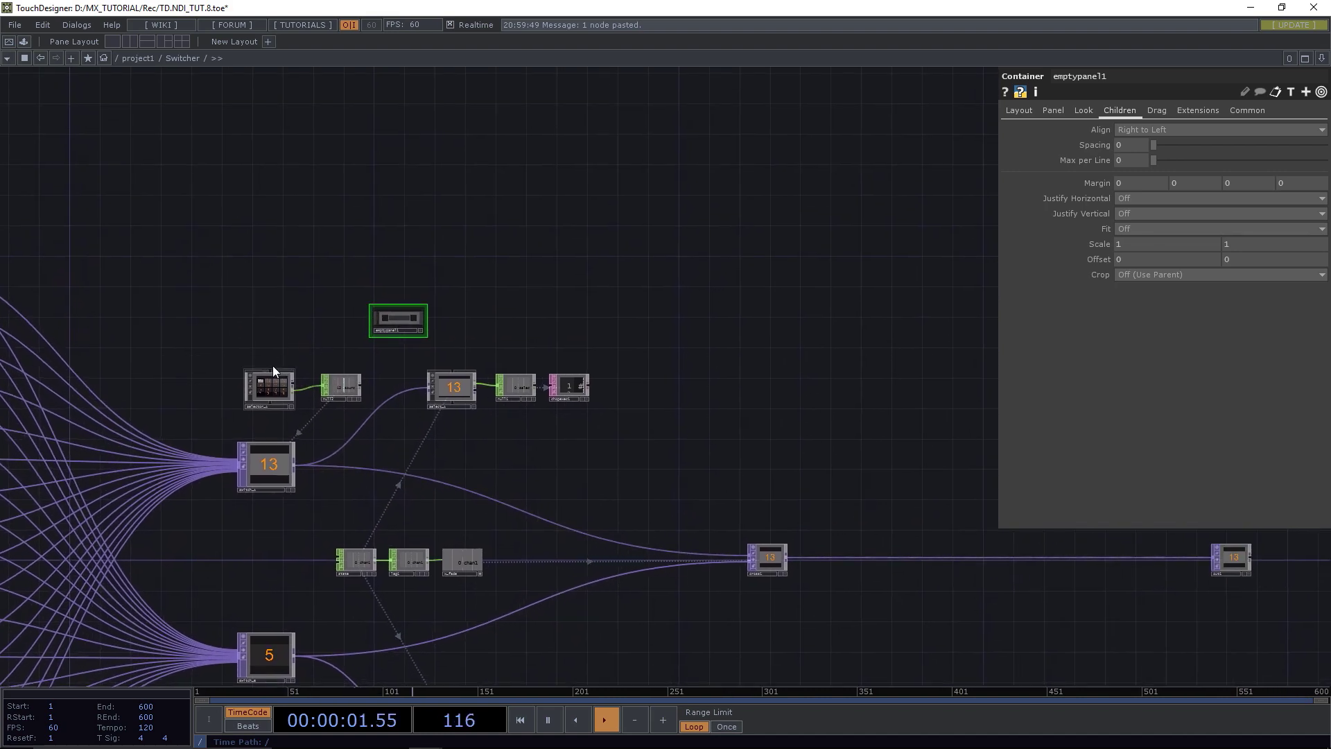
left_click_drag(272, 368, 455, 369)
scroll(402, 327, "up", 3)
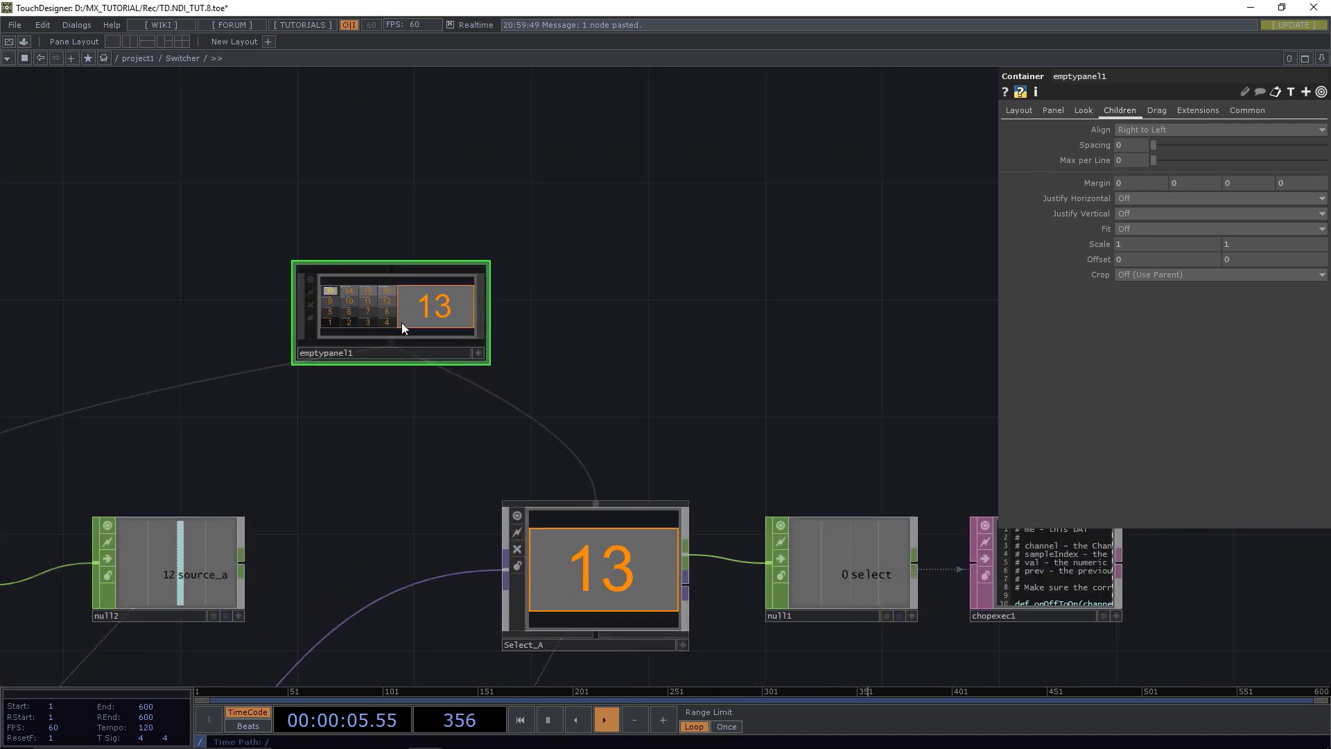
Go up to the project1 network and set the Switcher container's children alignment to Top to Bottom.
scroll(401, 325, "down", 5)
left_click_drag(520, 327, 529, 150)
scroll(532, 234, "up", 4)
left_click_drag(552, 441, 578, 400)
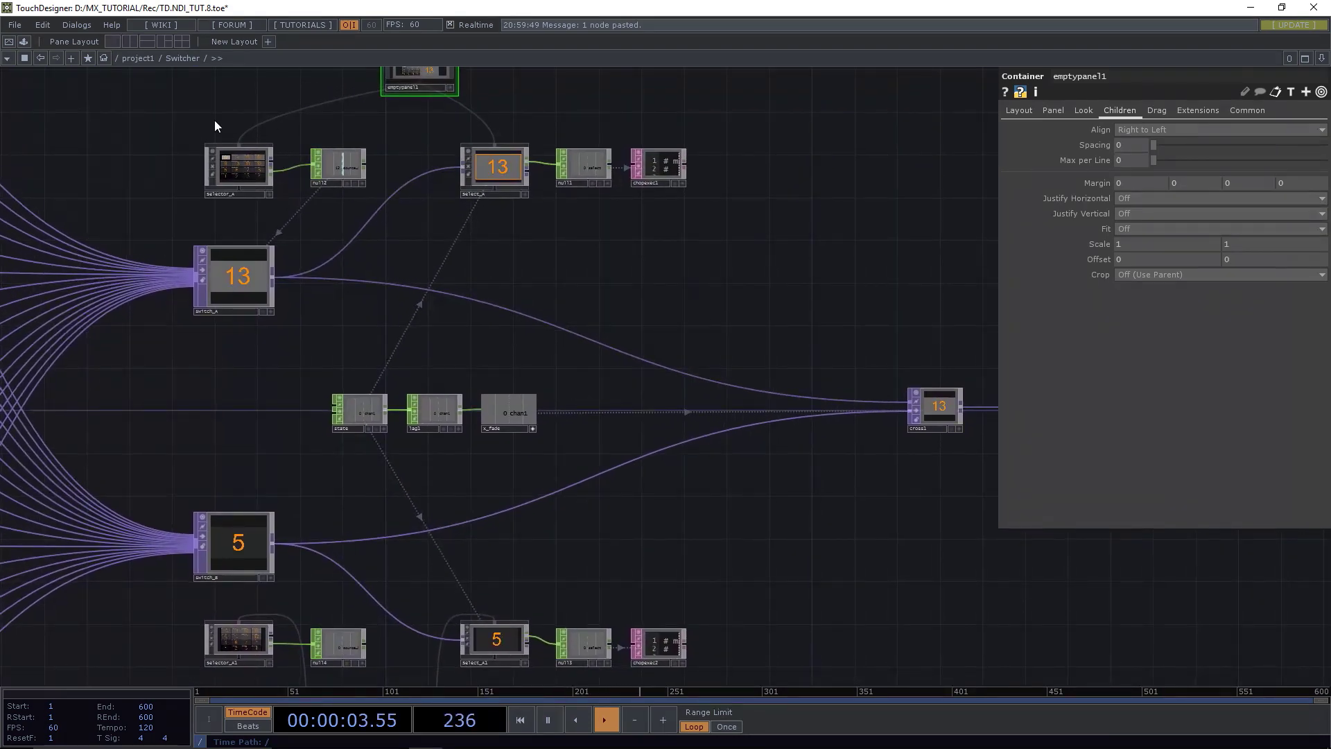
left_click(148, 56)
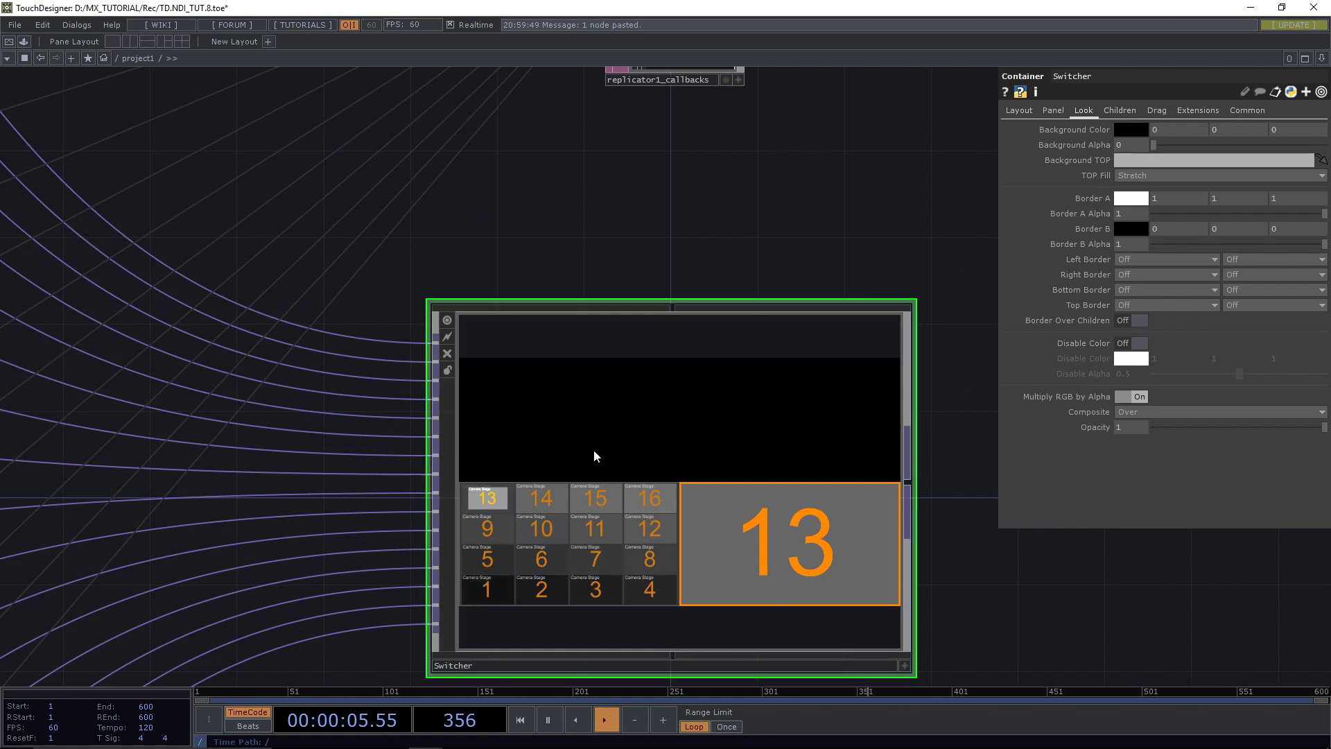
left_click(1117, 111)
left_click(1139, 128)
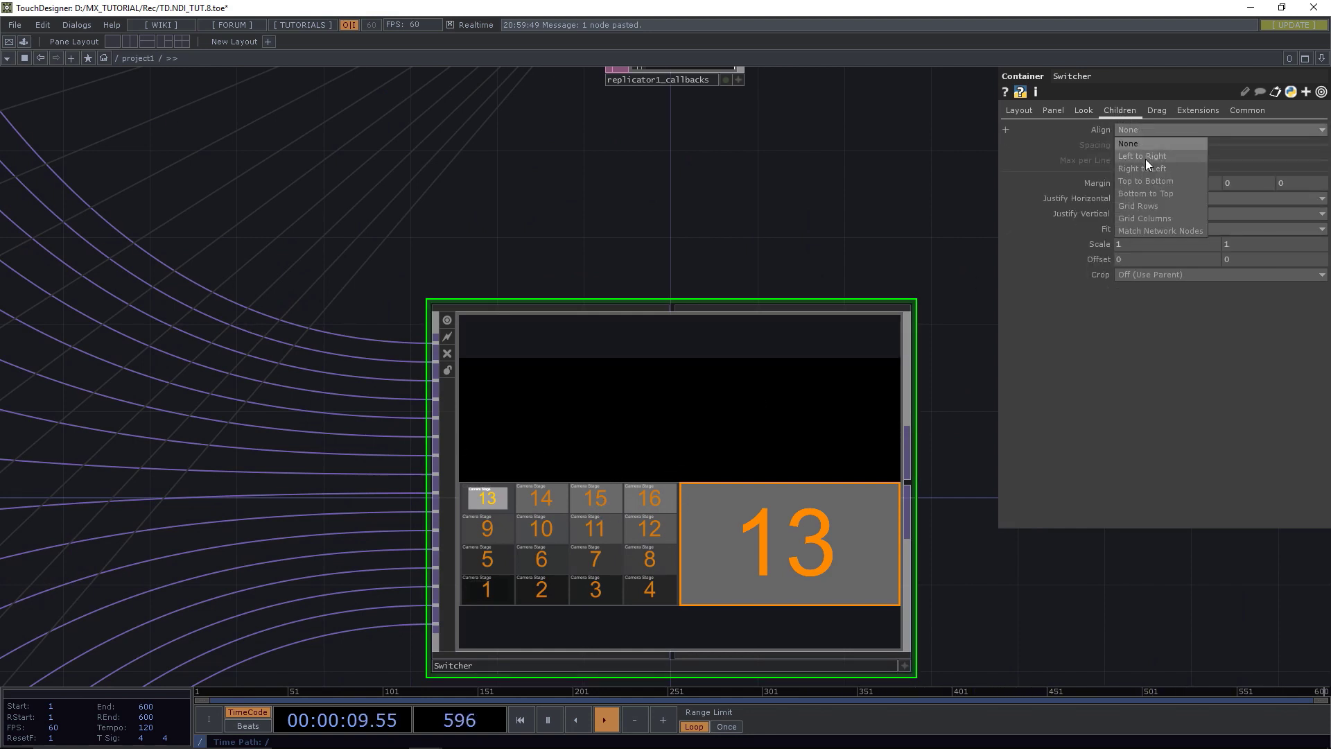
left_click(1147, 178)
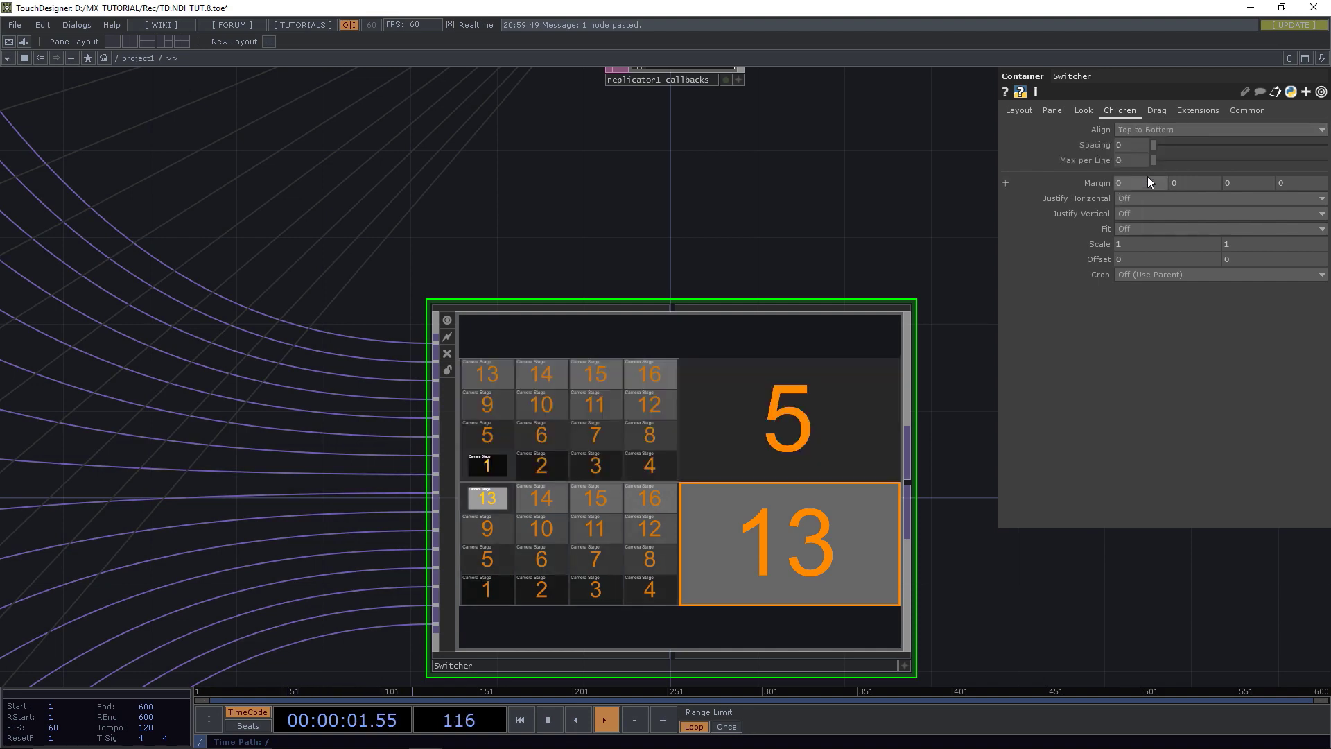
Open the Switcher in its own viewer window and test picking sources such as 15 and 16 in the lower grid.
right_click(795, 472)
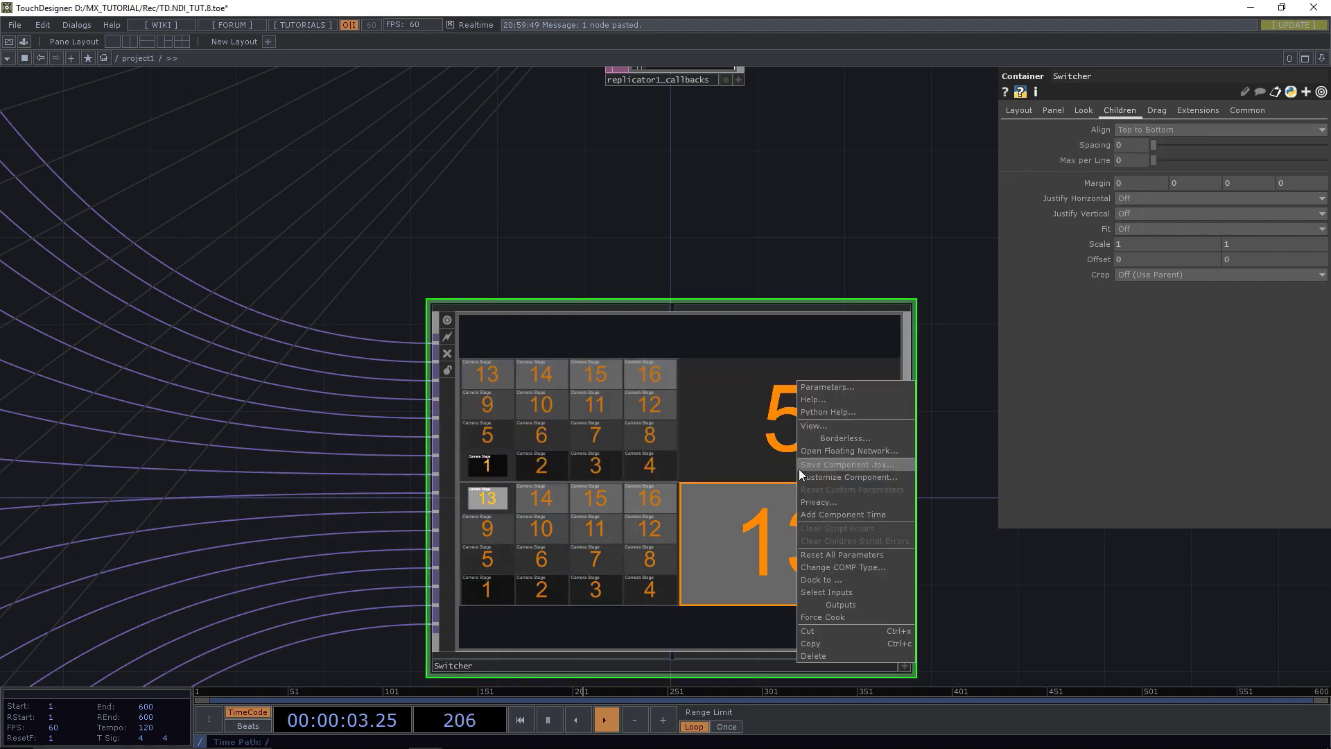
left_click(822, 424)
left_click(726, 377)
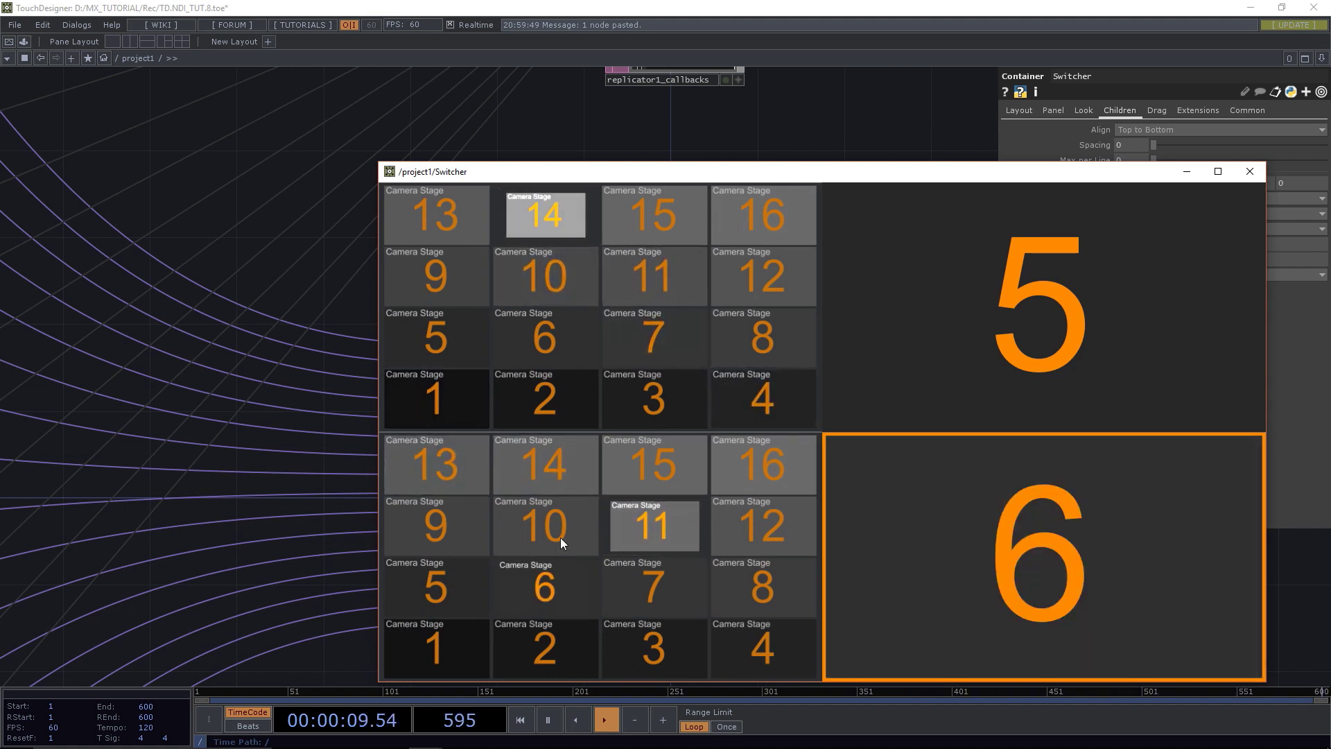
left_click(653, 470)
left_click(734, 465)
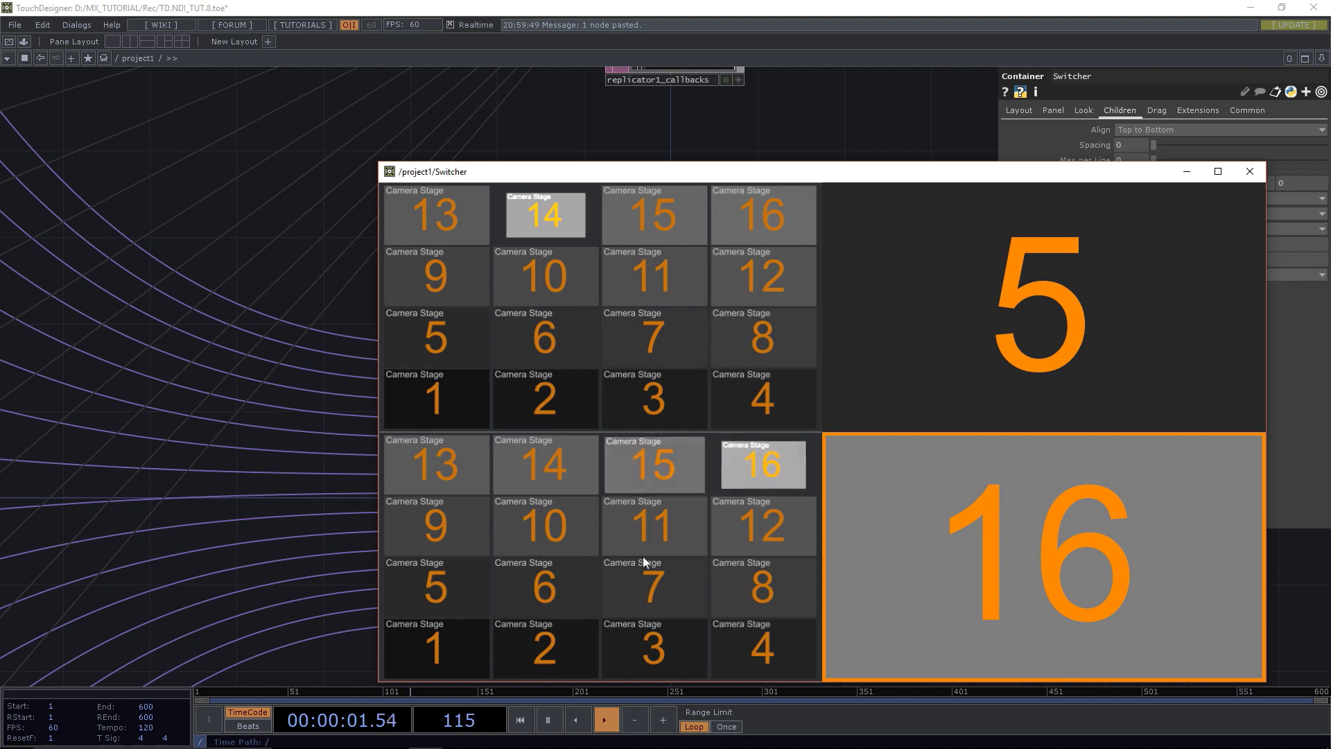
Test picking source 1 in the lower grid and close the Switcher viewer window.
left_click(447, 639)
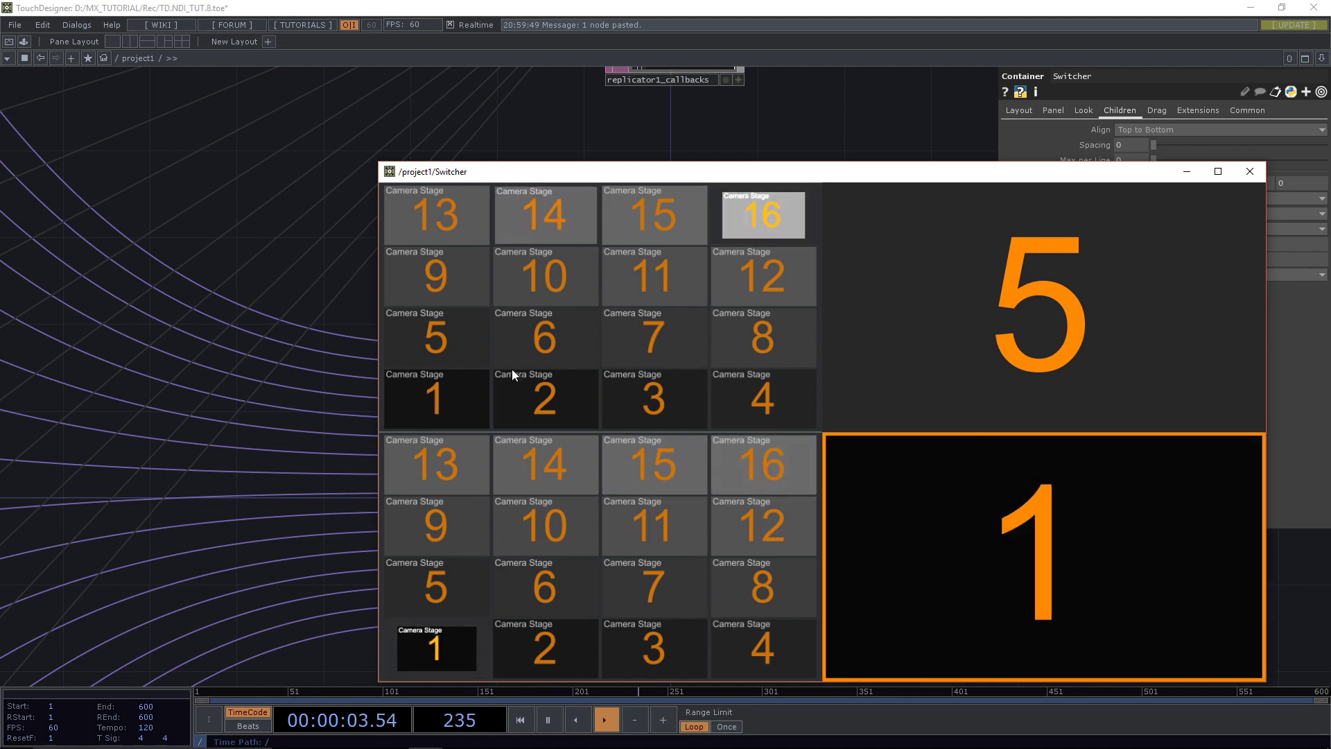
left_click(1249, 171)
Inside the Switcher, drive switch_B's index from null4's source_b channel with a relative CHOP reference.
scroll(699, 460, "up", 10)
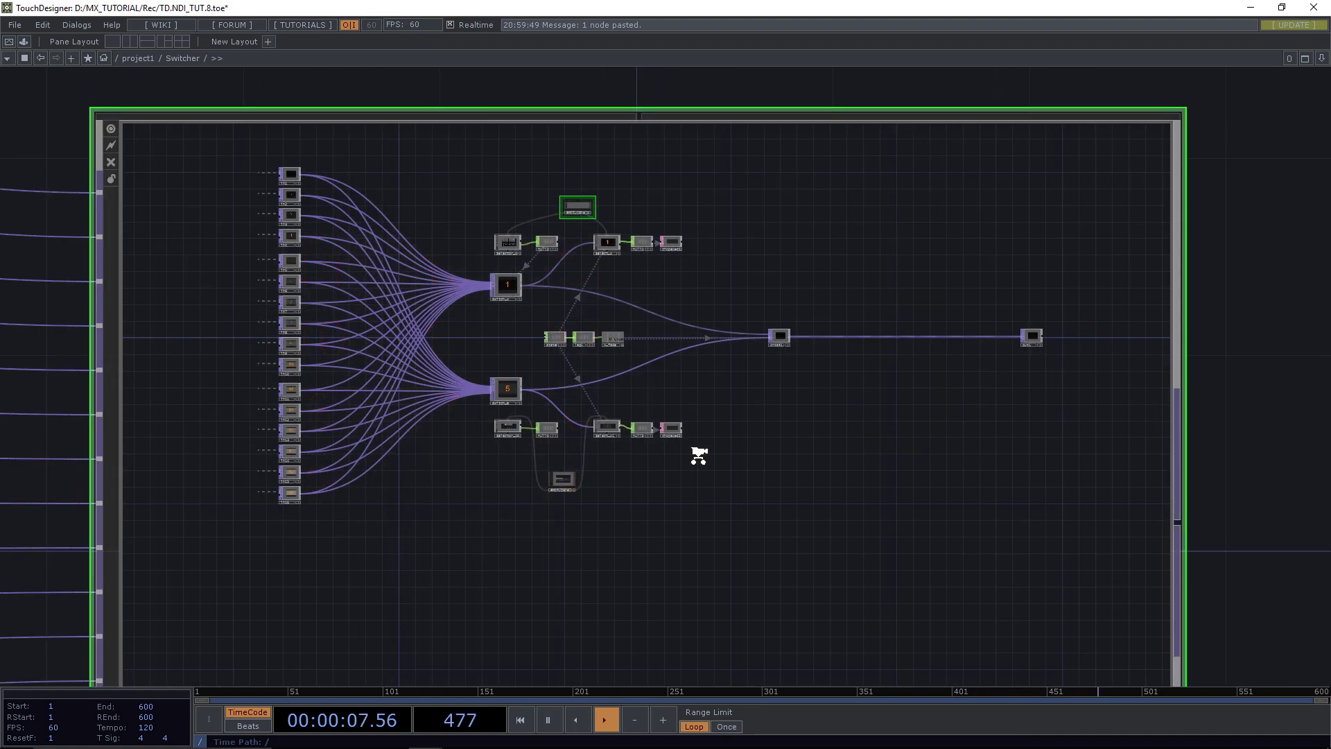
scroll(331, 252, "down", 10)
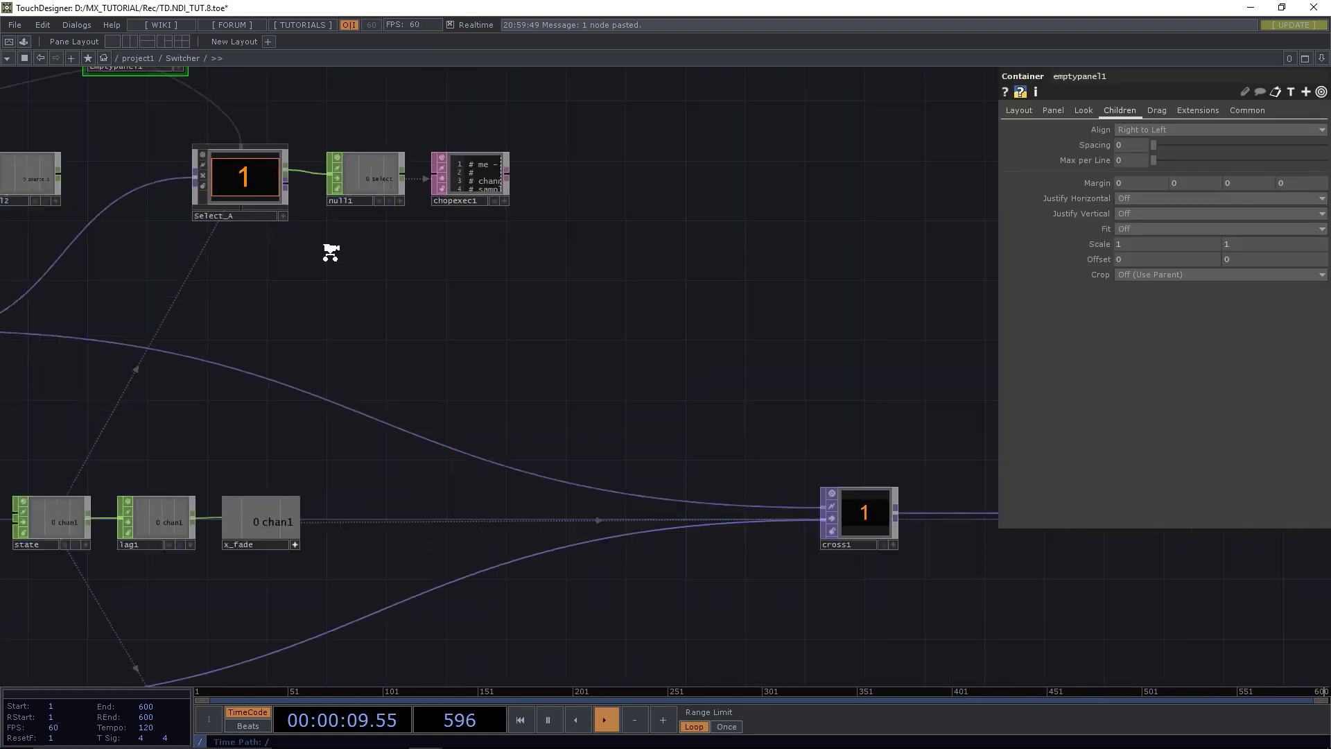
left_click_drag(331, 256, 455, 280)
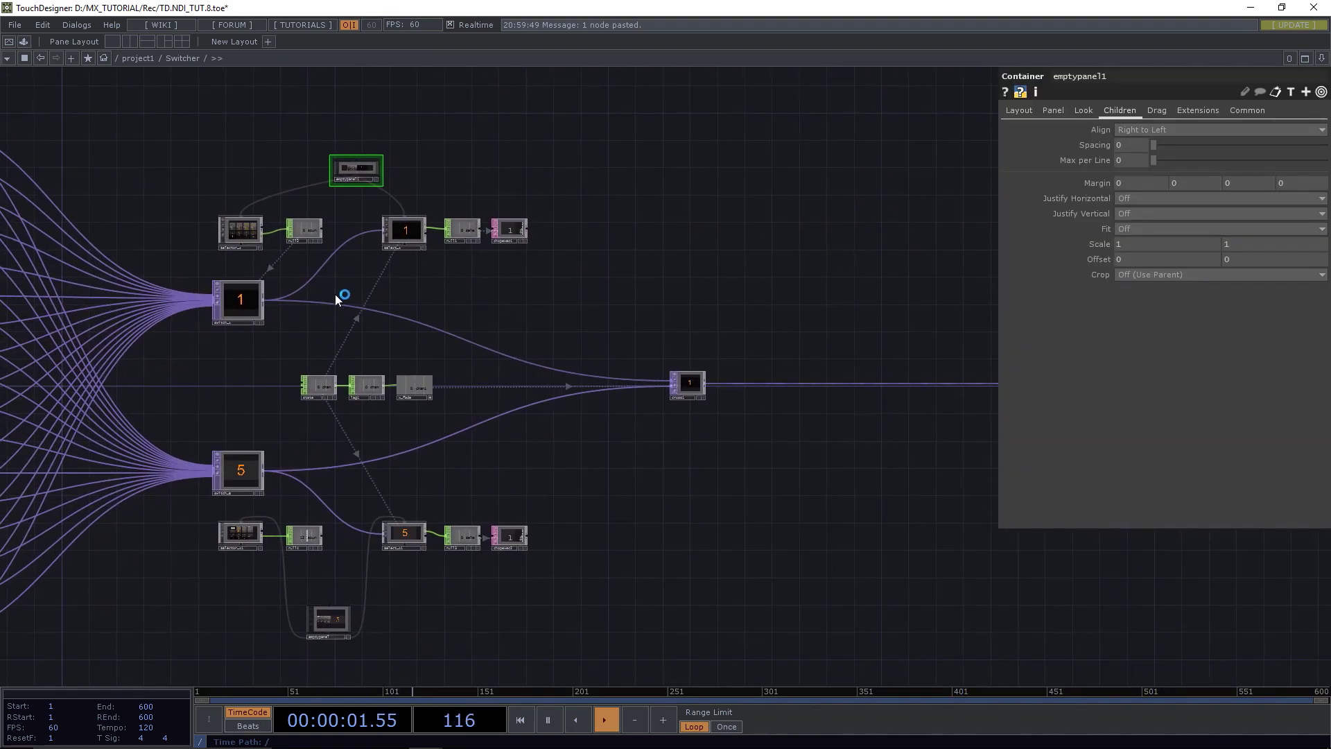
scroll(227, 582, "up", 5)
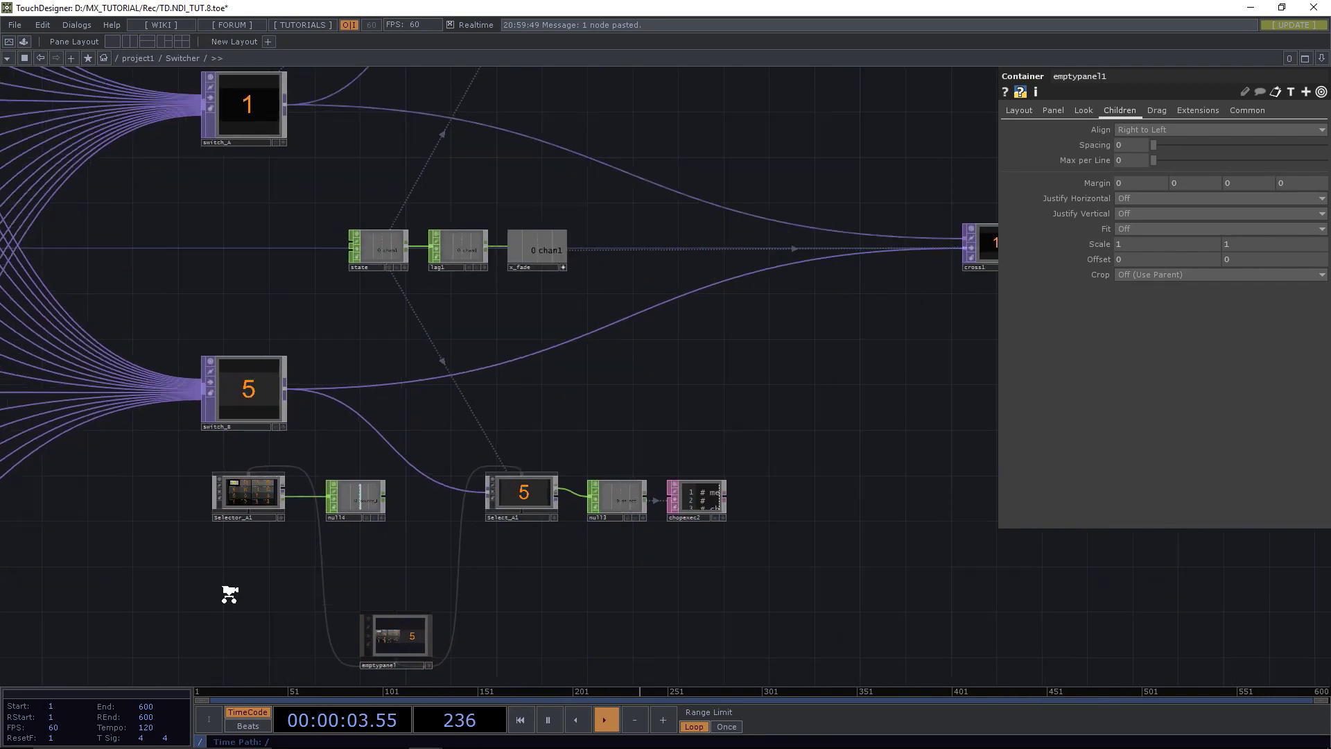
left_click(491, 557)
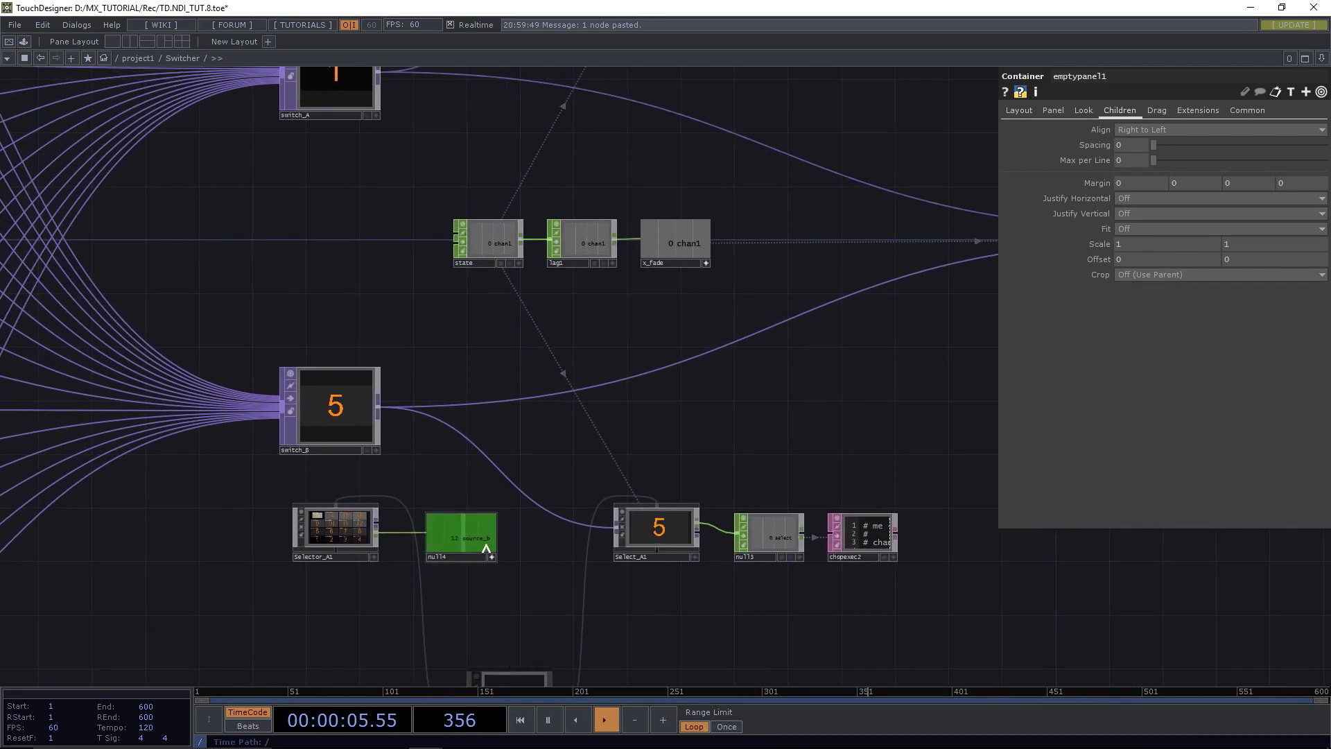
left_click_drag(477, 544, 1114, 131)
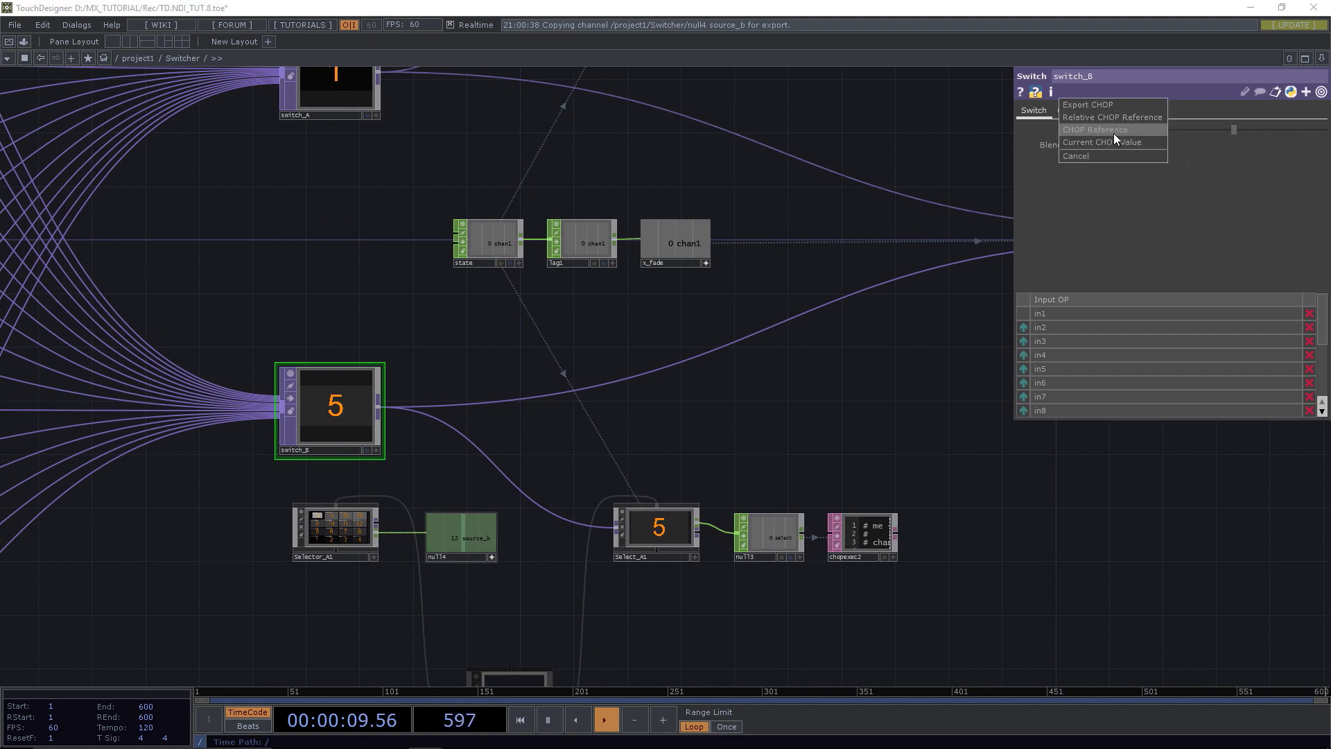
left_click(1107, 118)
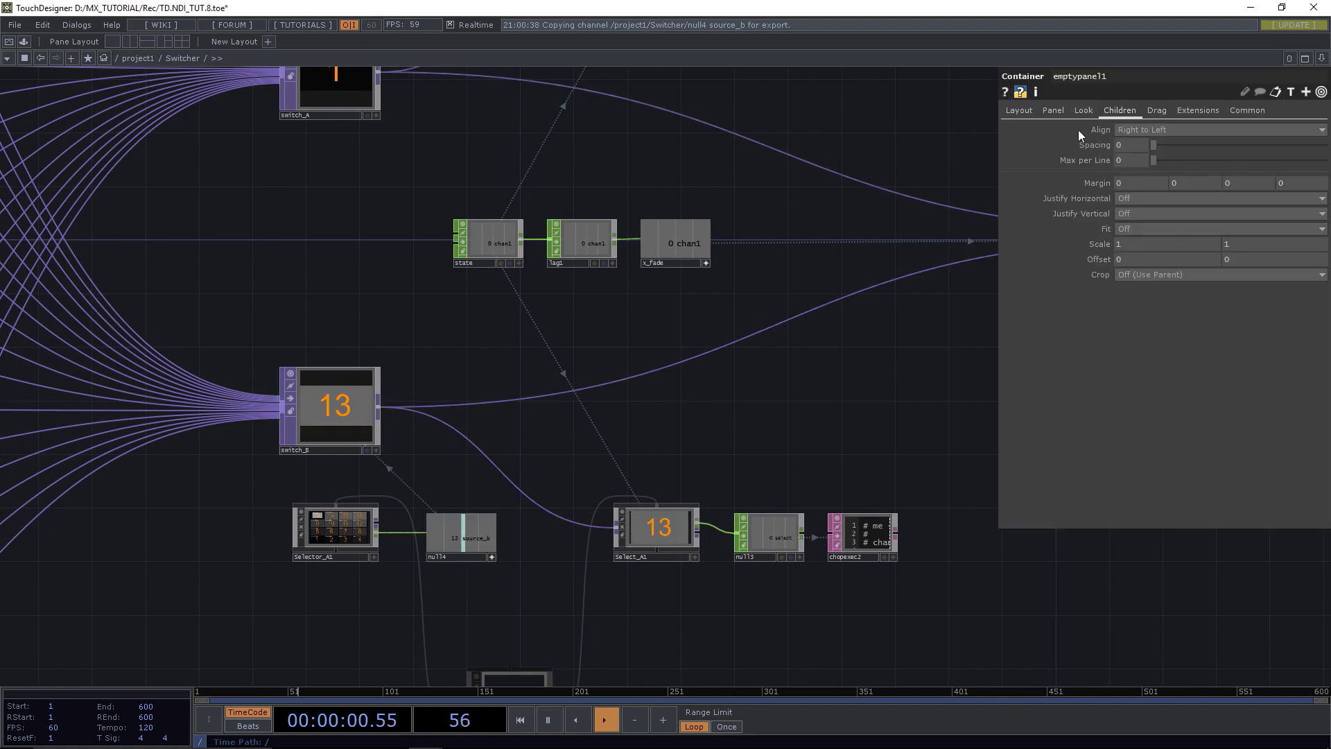
left_click(491, 558)
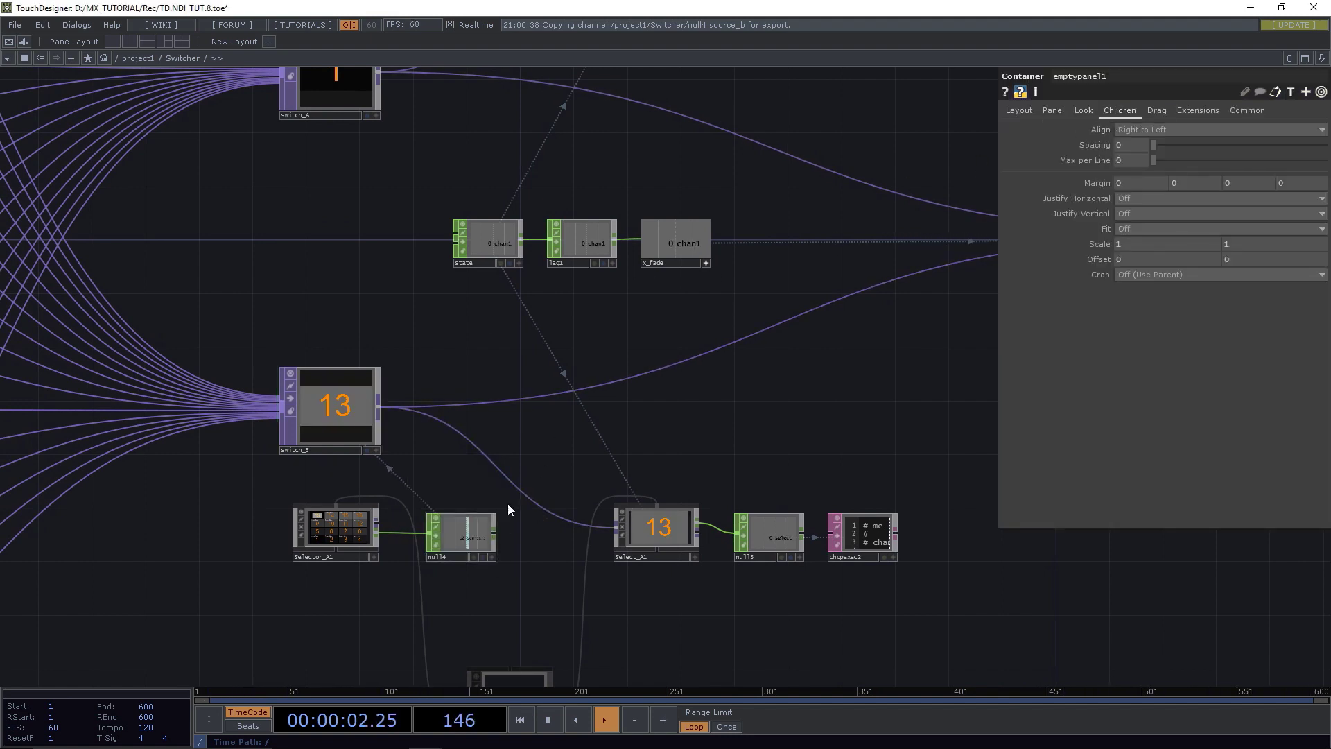
Go up to project1 and test the Switcher by picking sources such as 11, 15 and 5 in both grids and toggling the two previews.
left_click(130, 60)
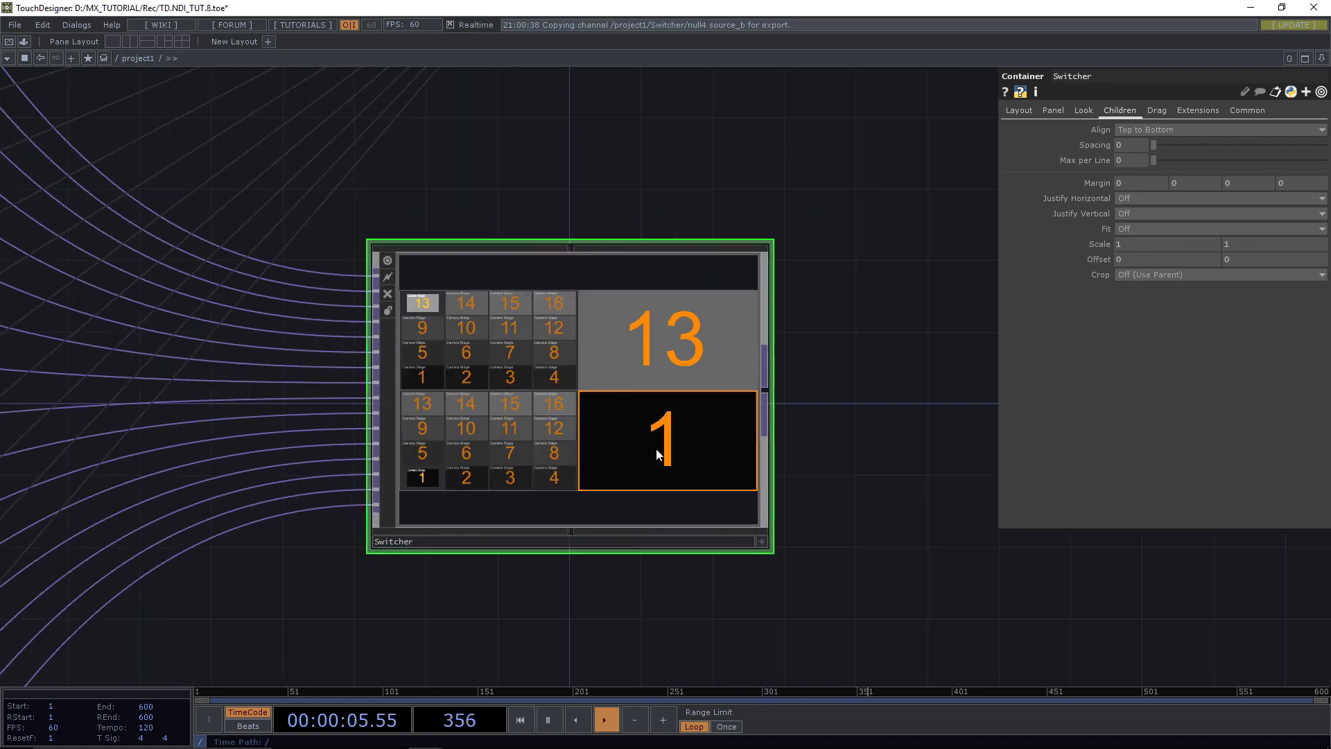
left_click(761, 542)
left_click(534, 416)
left_click(494, 431)
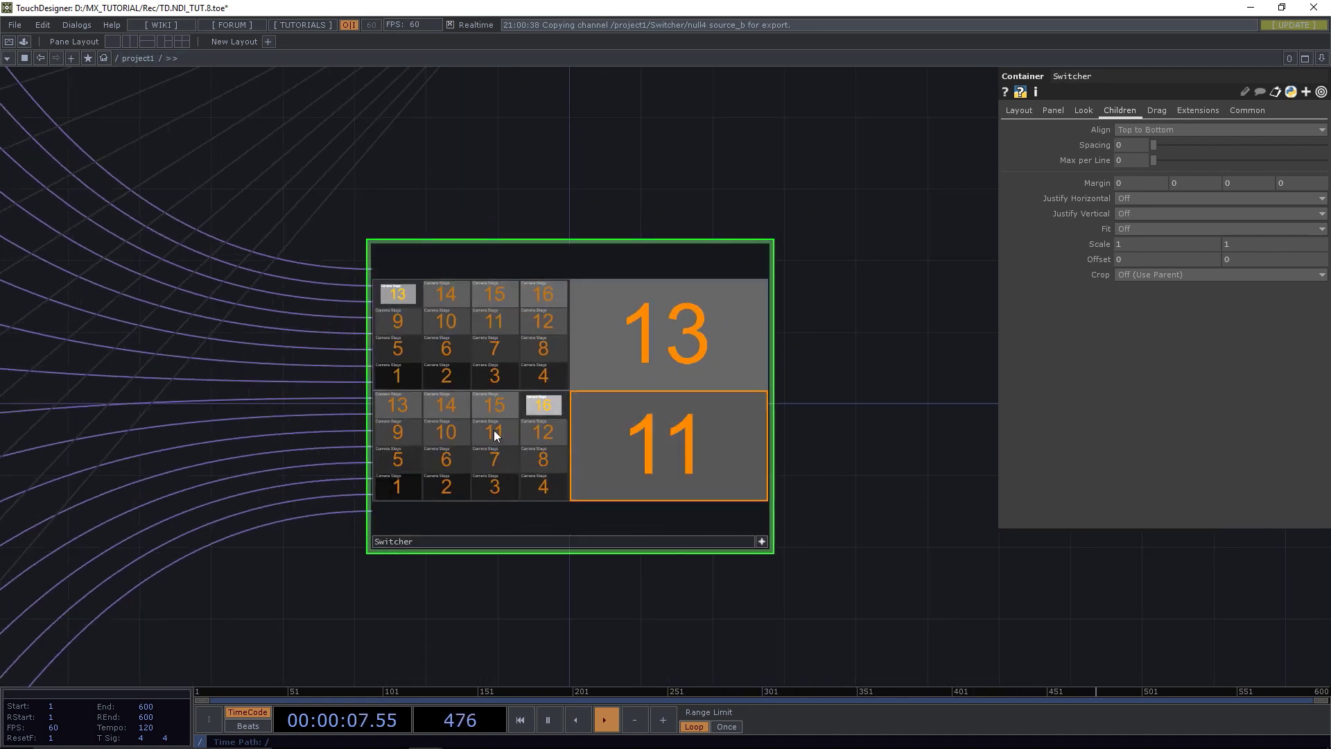
left_click(496, 350)
left_click(497, 322)
left_click(502, 302)
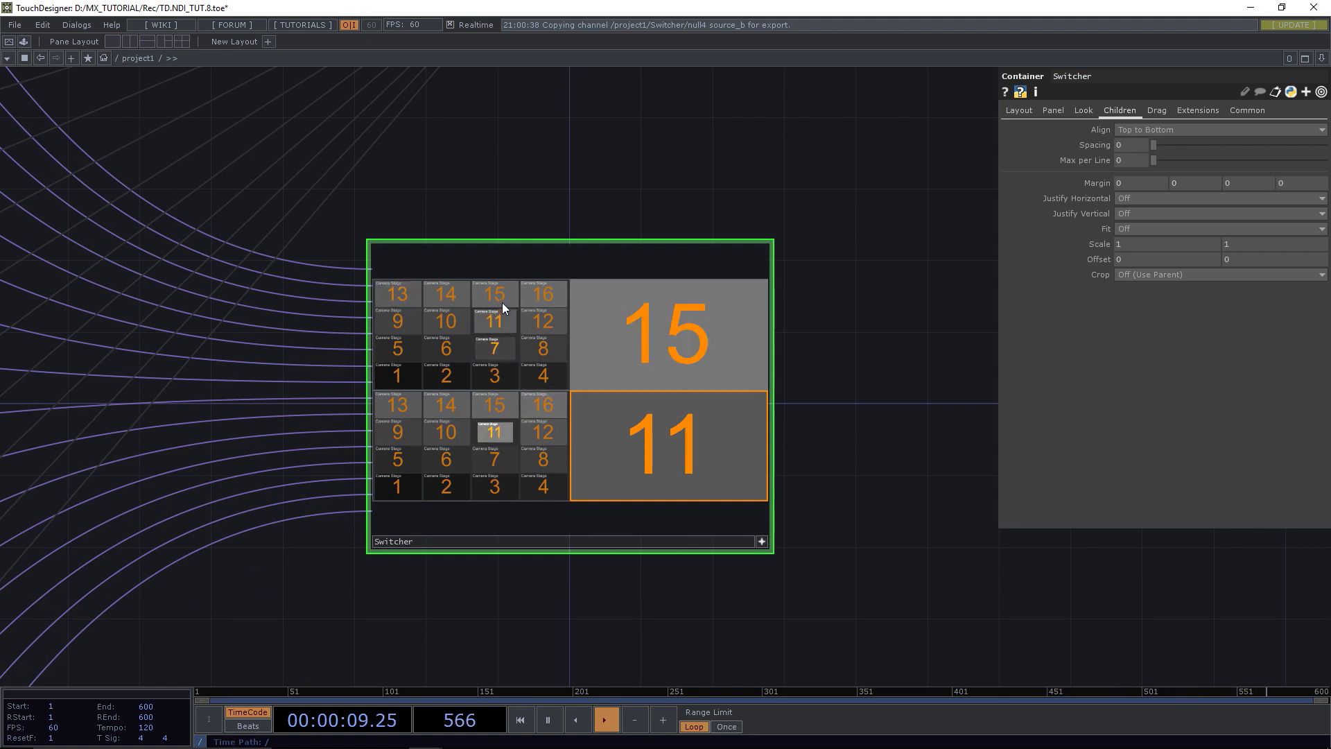
left_click(451, 435)
left_click(416, 449)
left_click(680, 326)
left_click(671, 453)
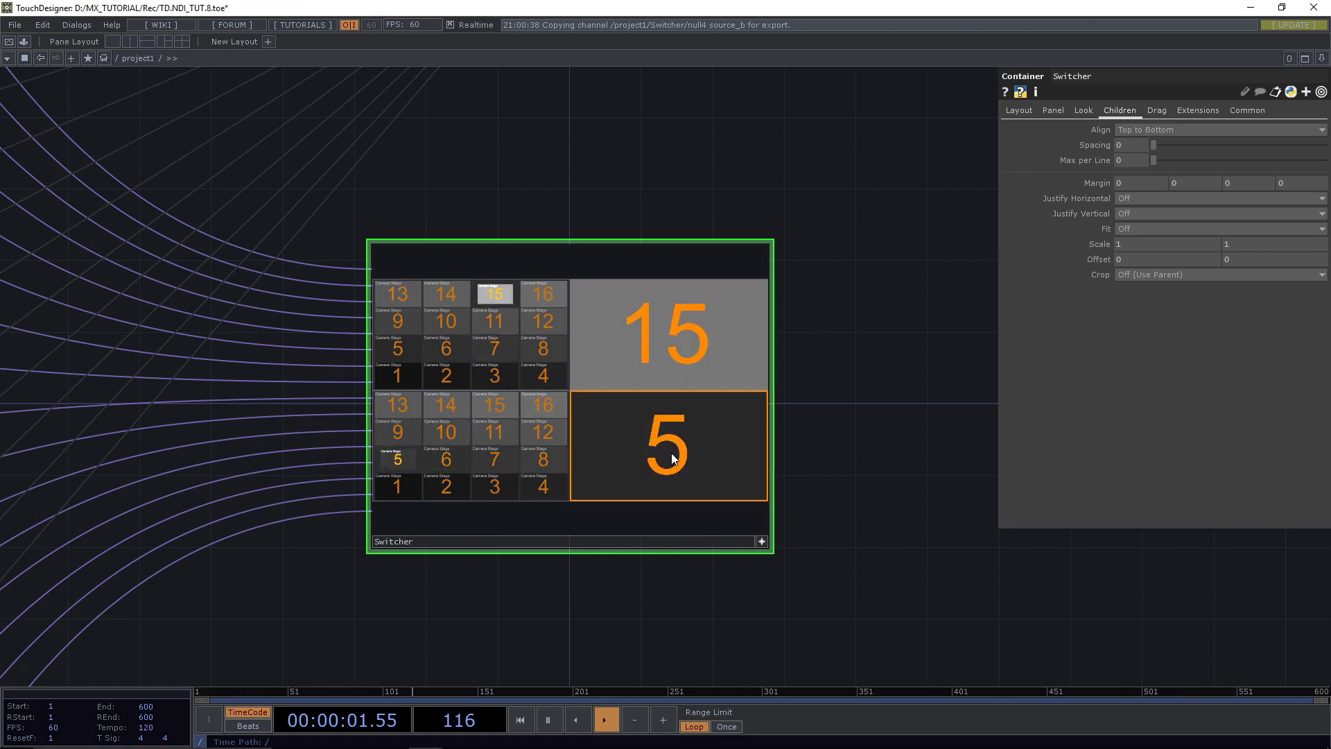
left_click(680, 461)
left_click(761, 543)
Add a Container COMP in the empty space beyond the Switcher's output side.
key("h")
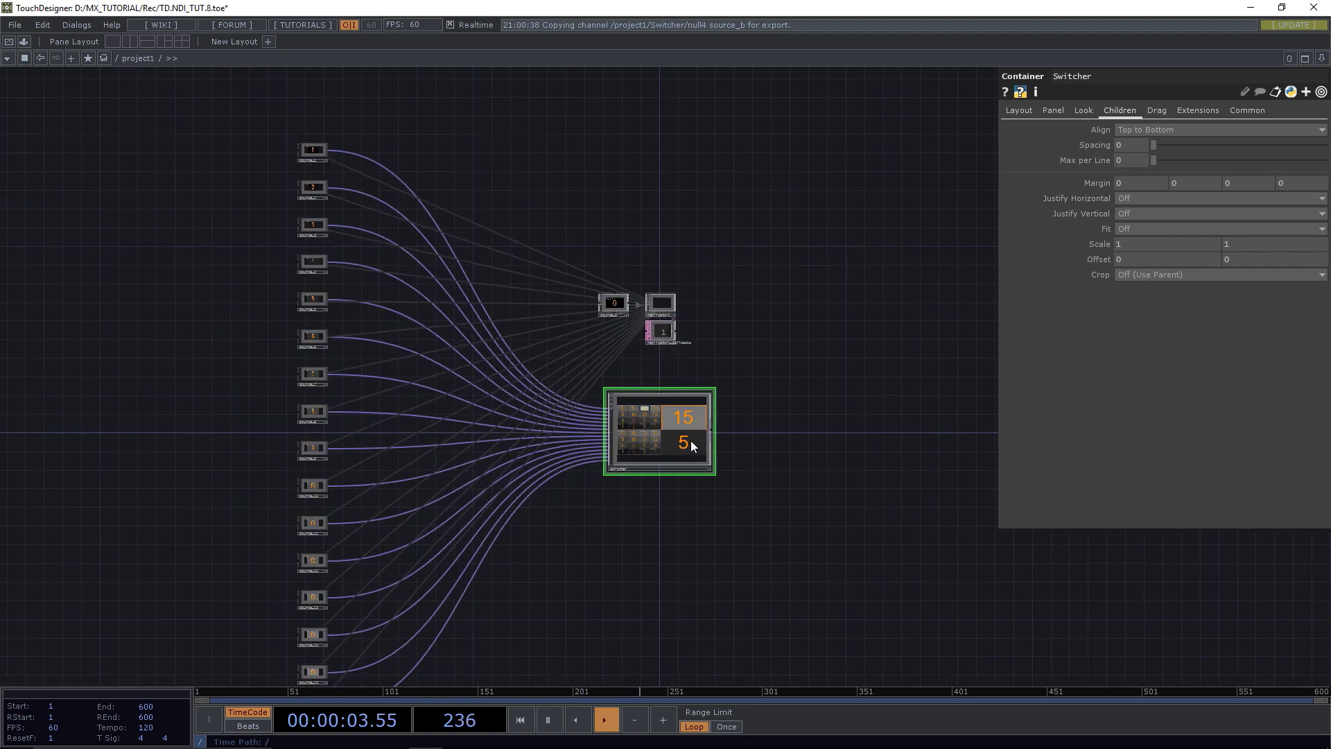
left_click_drag(818, 438, 648, 413)
scroll(693, 437, "up", 2)
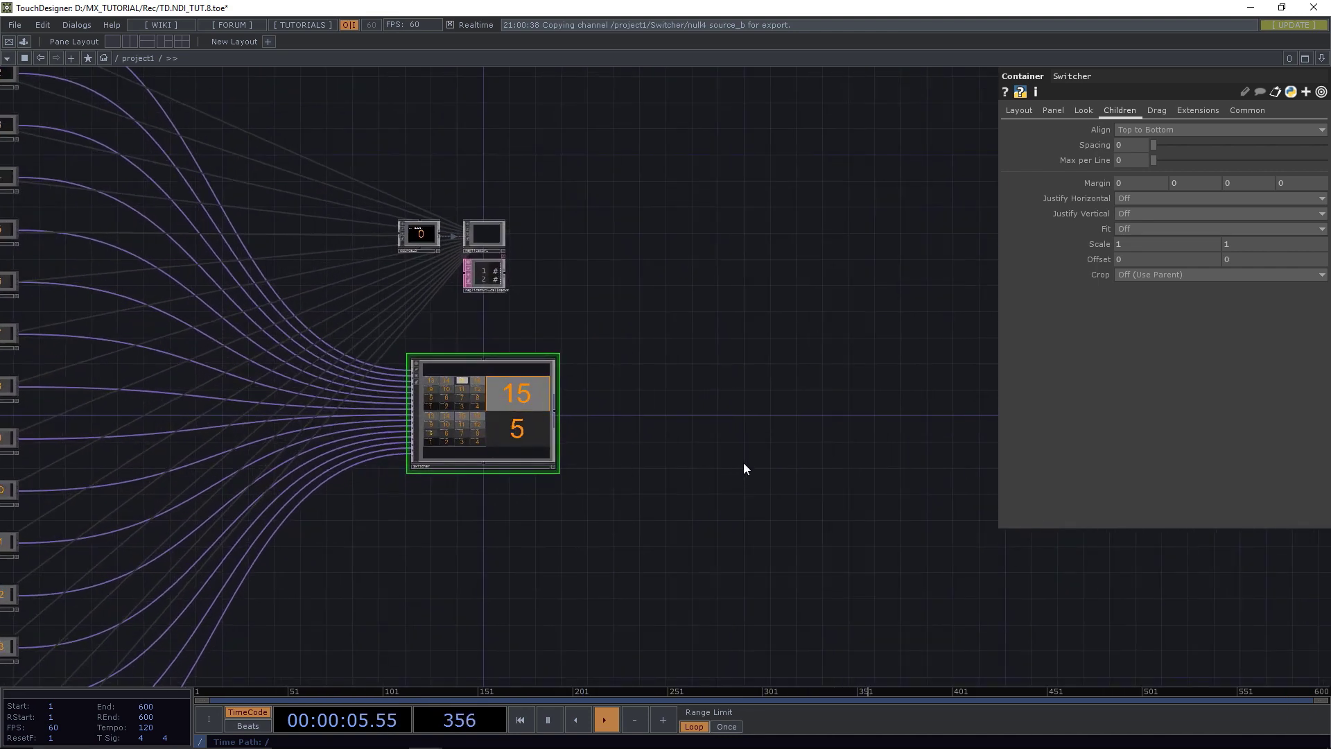
left_click_drag(743, 464, 627, 442)
scroll(555, 413, "up", 3)
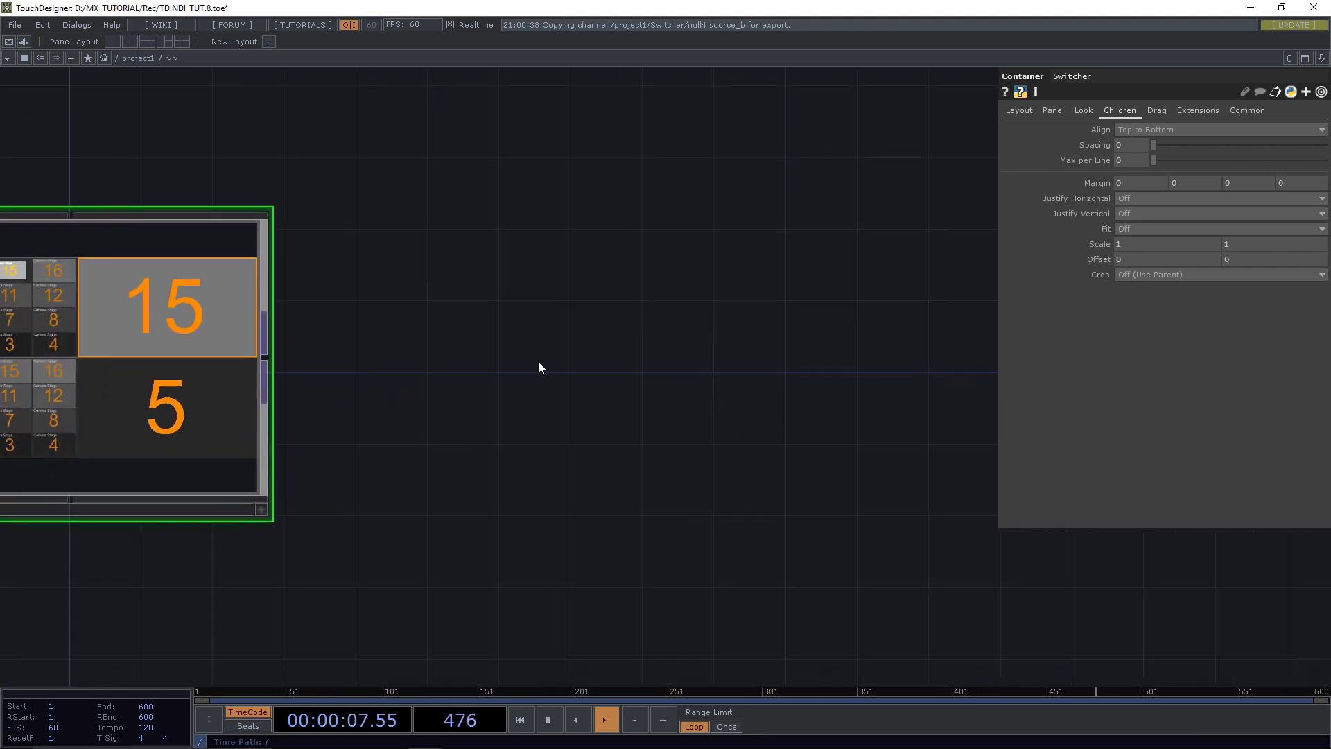
key("Tab")
left_click(323, 218)
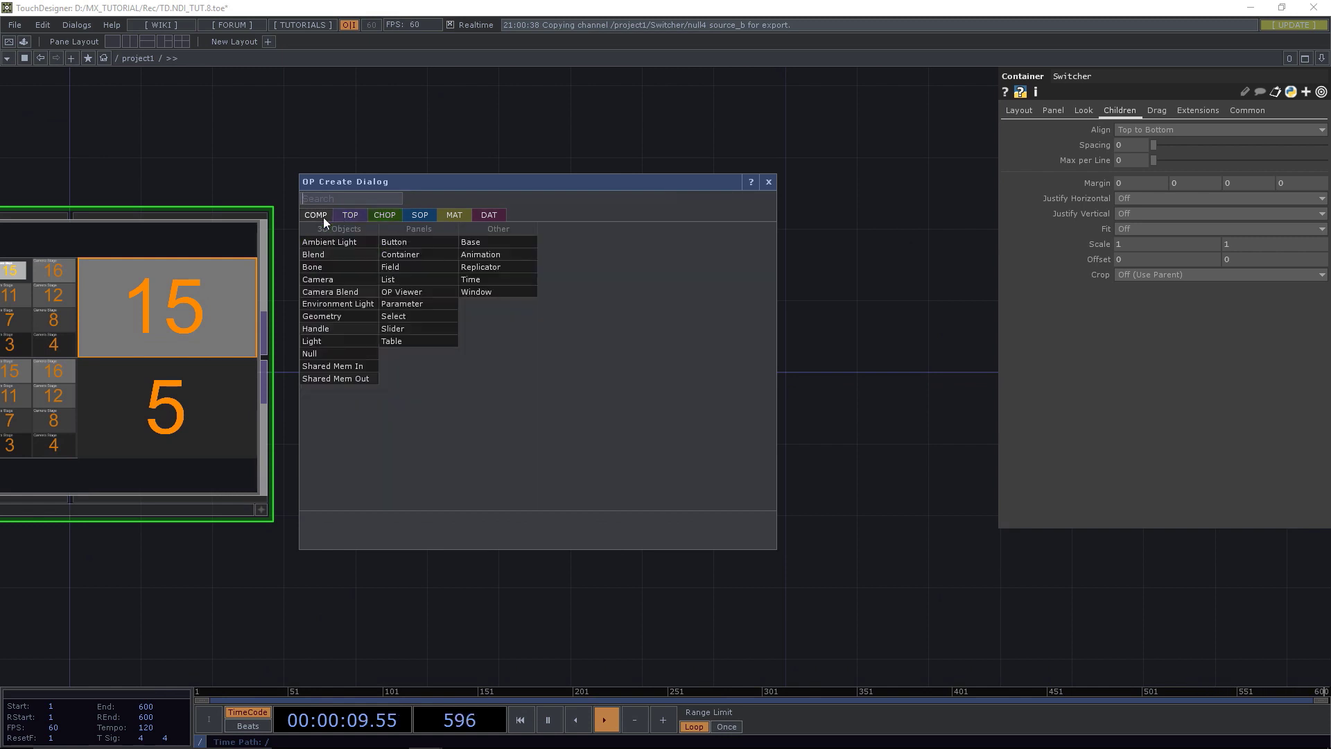
type("co")
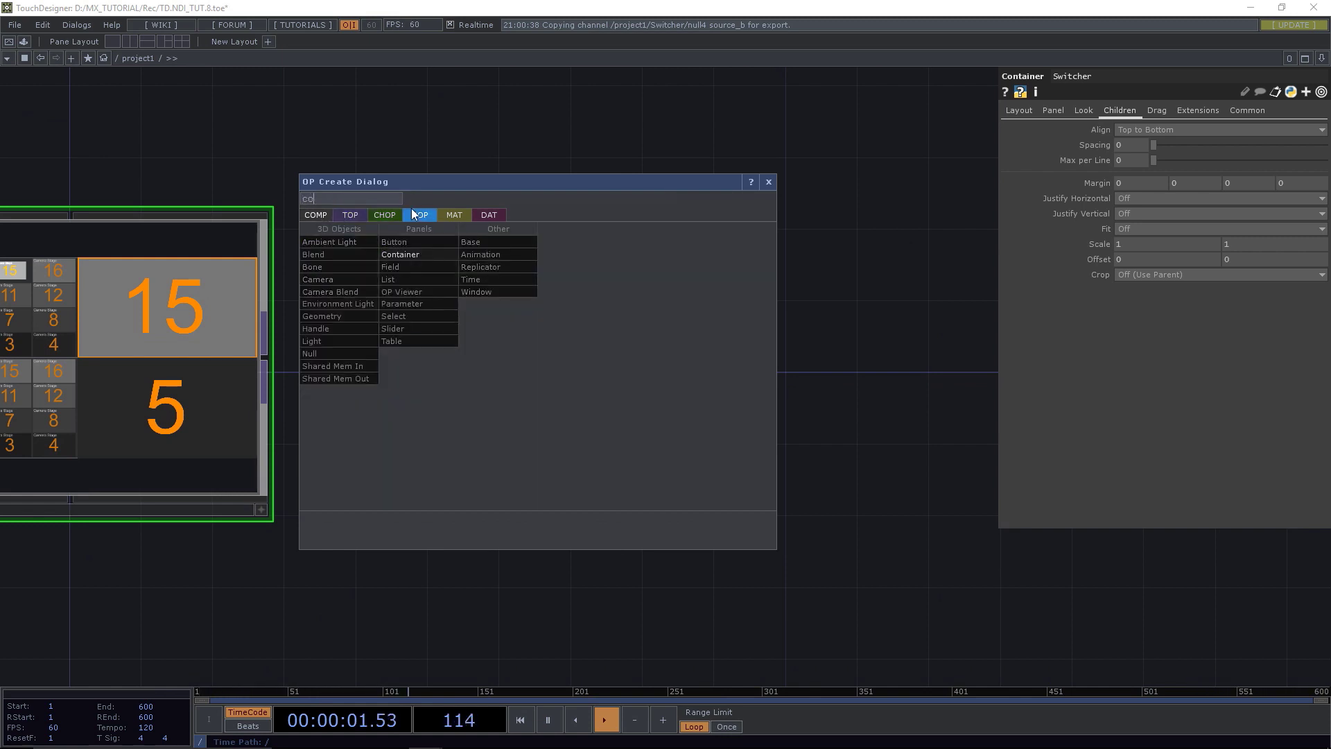
left_click(420, 255)
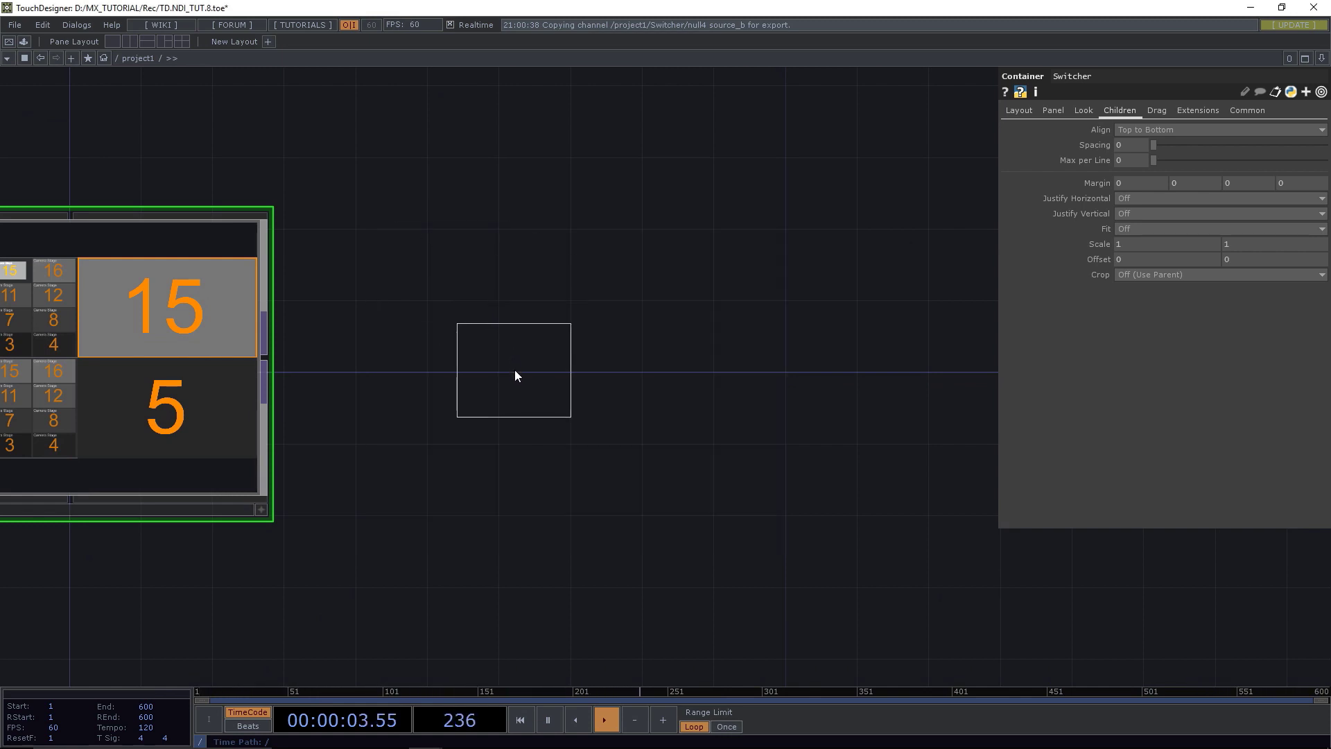
left_click(514, 369)
Enlarge the new container's node beside the Switcher and rename it Output.
left_click_drag(587, 309, 782, 186)
left_click_drag(553, 366, 444, 428)
left_click(512, 436)
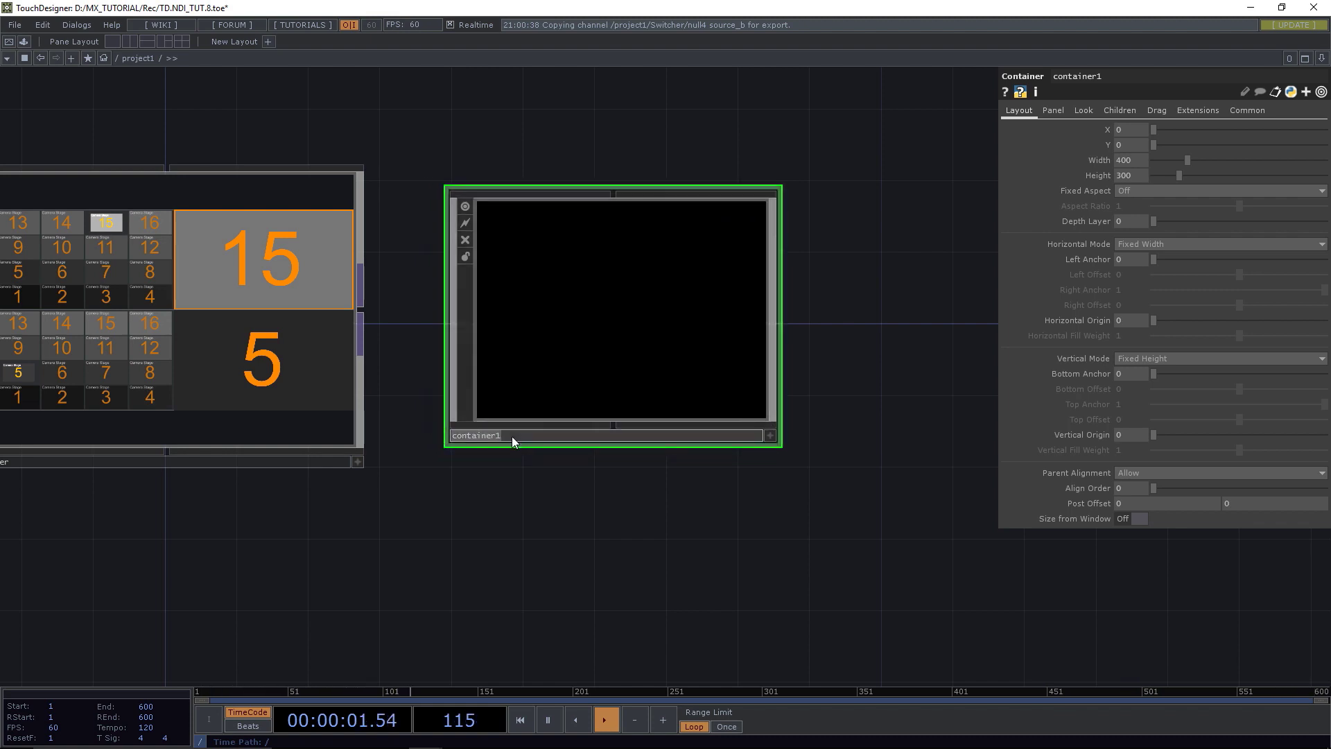
type("Output")
key("Return")
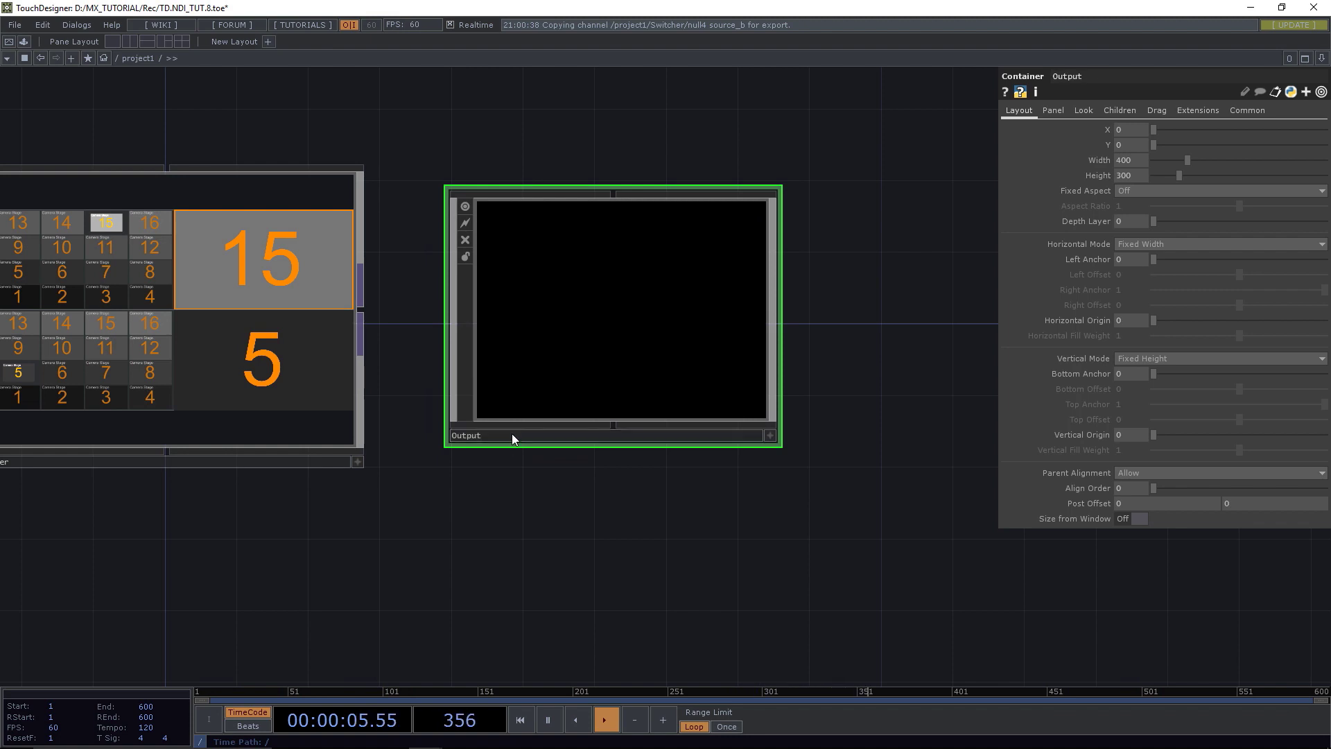
Enter the Output container and add an In TOP.
key("i")
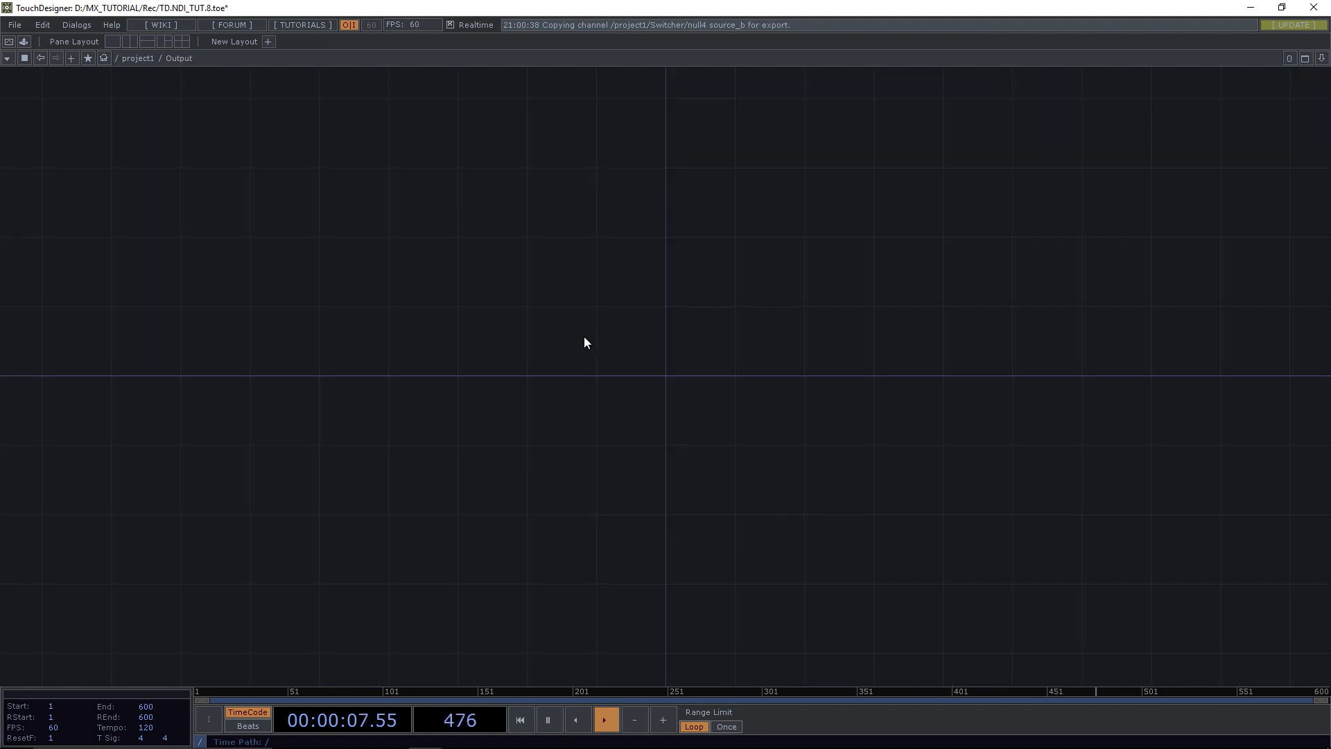
key("Tab")
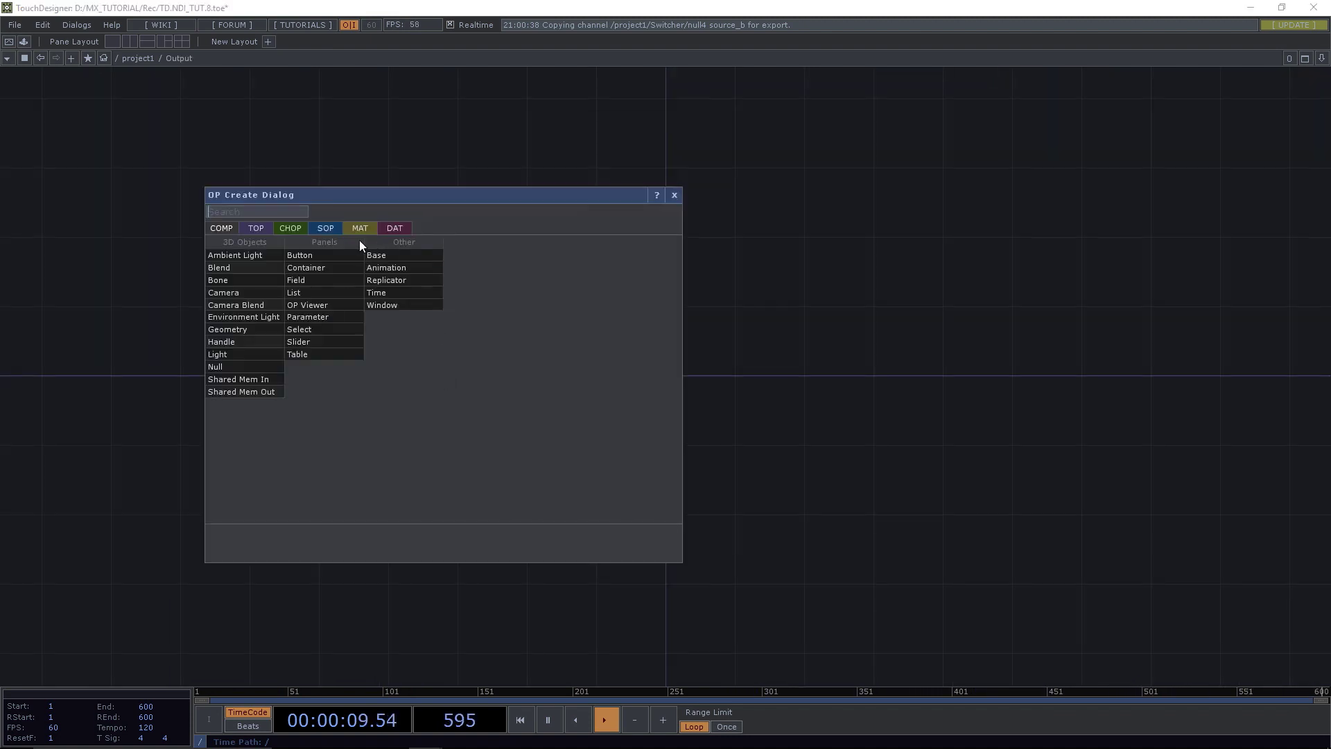
left_click(256, 228)
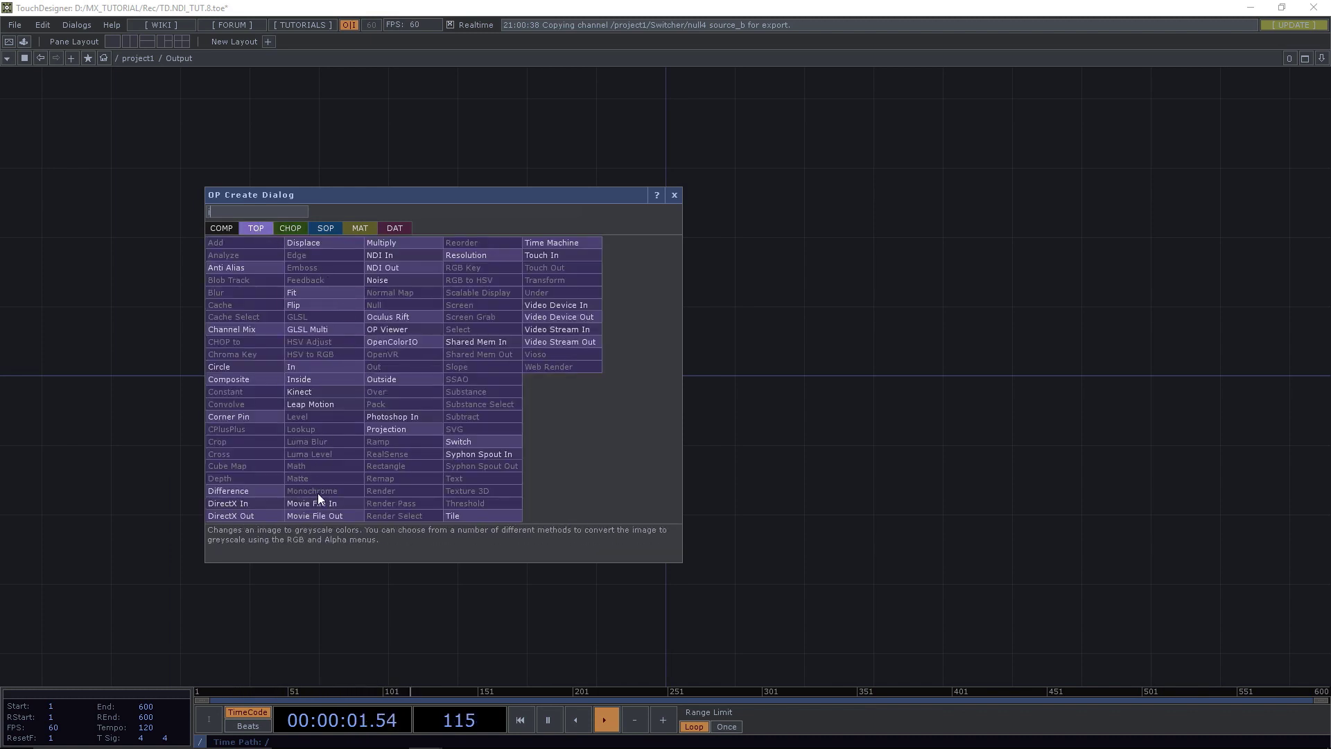
left_click(301, 369)
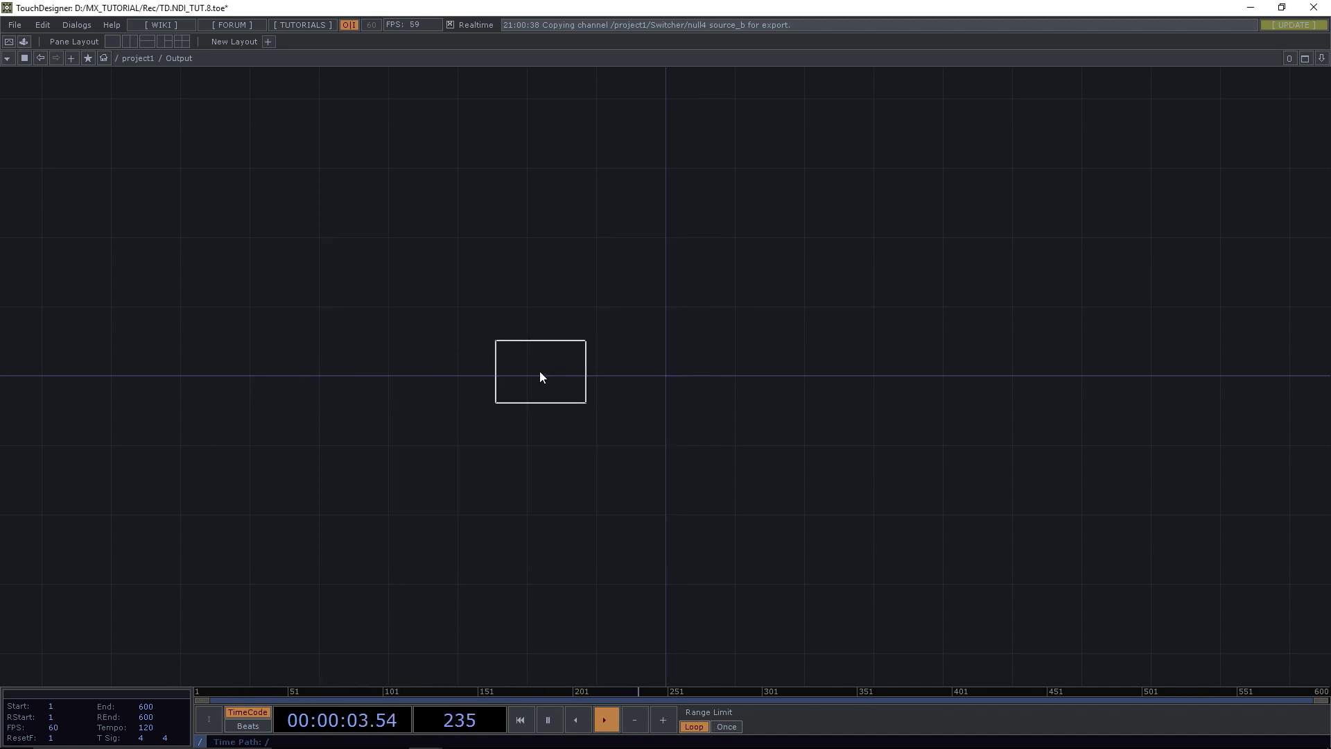
left_click(518, 374)
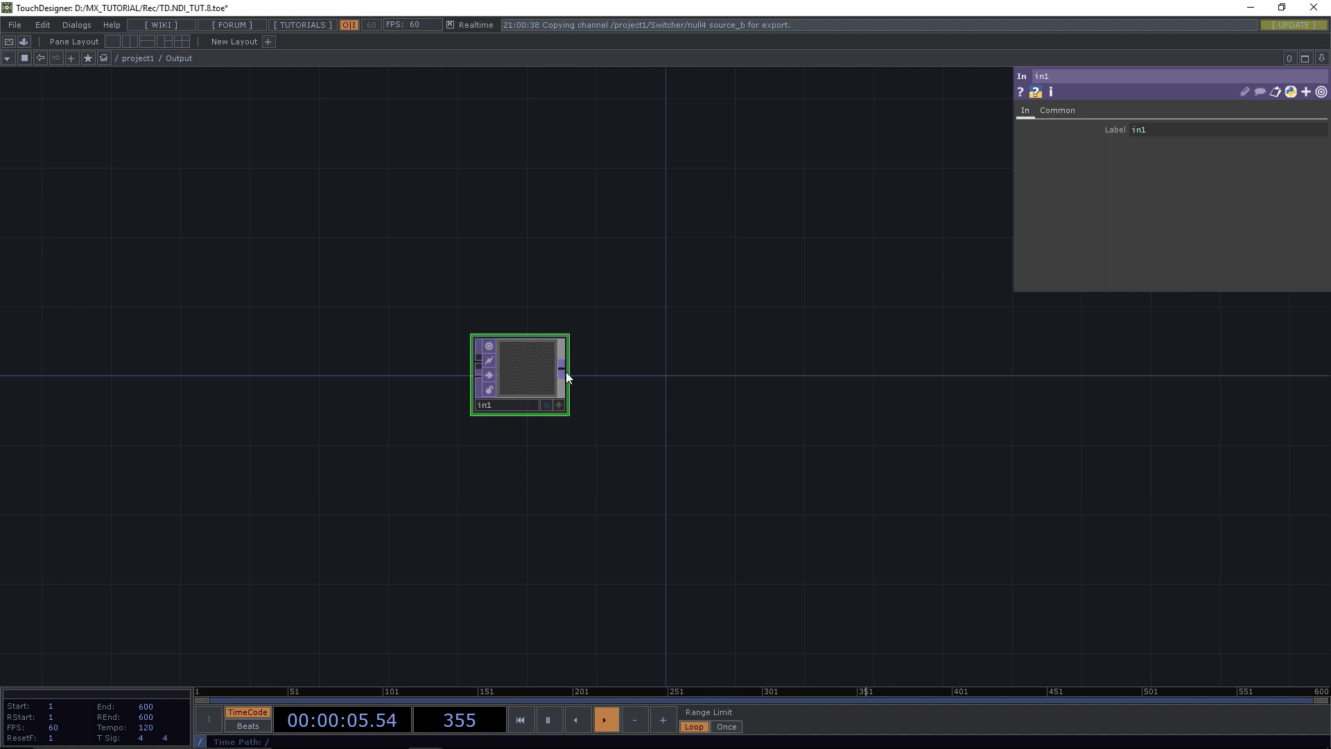
Add an NDI Out TOP fed by in1, line it up with in1 and save the project.
left_click(563, 374)
left_click(703, 374)
type("n")
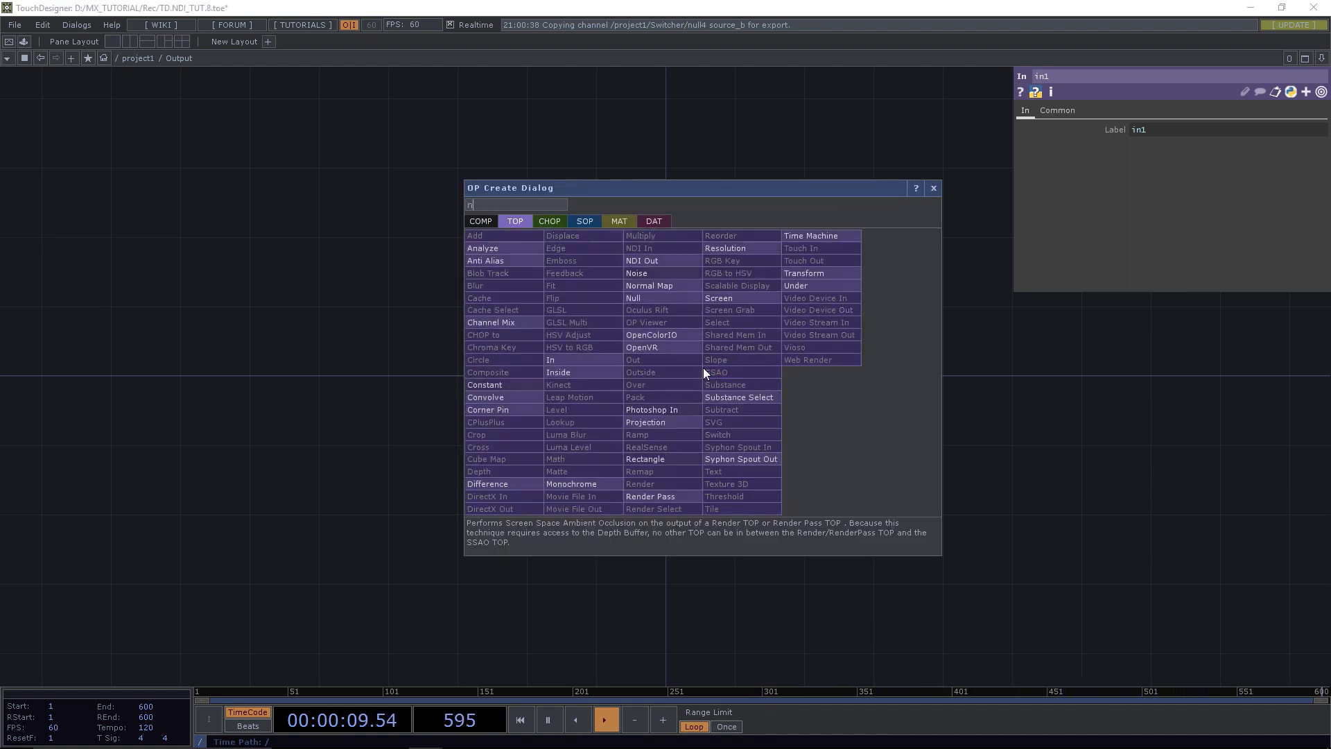
left_click(664, 261)
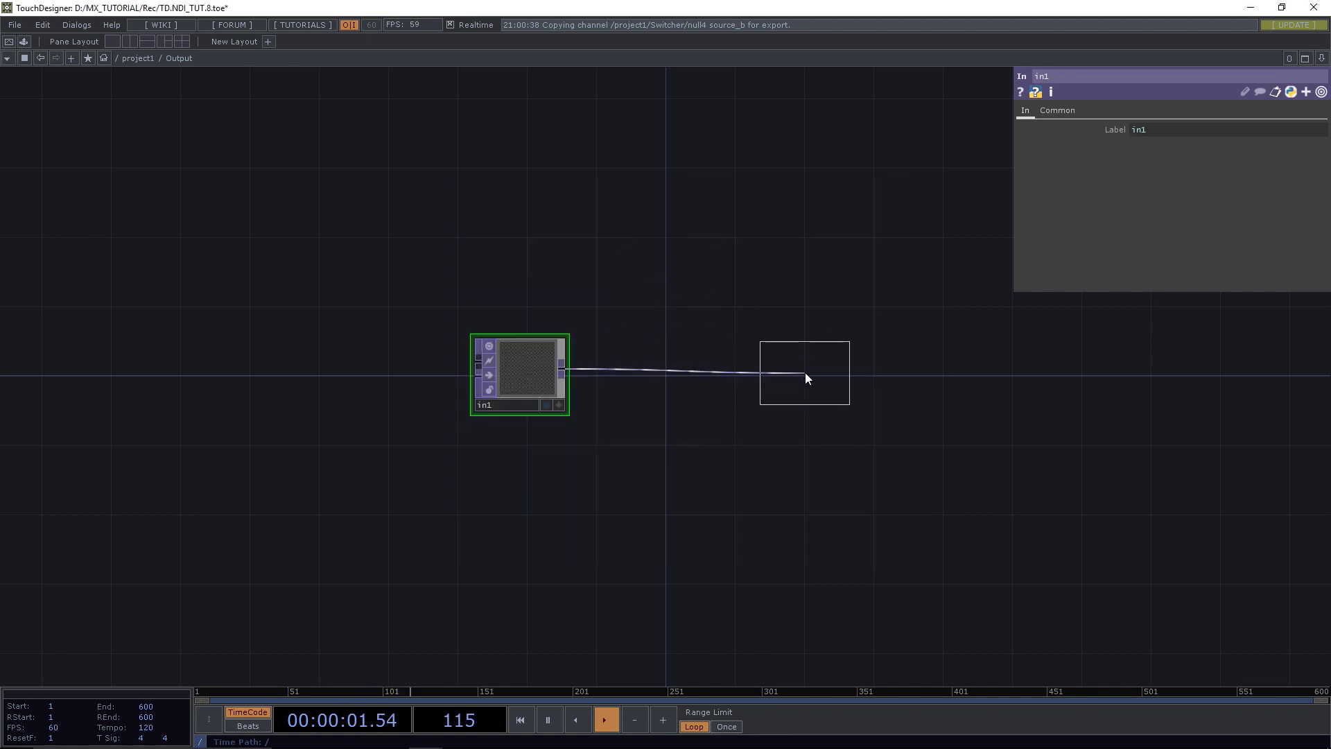
left_click(807, 368)
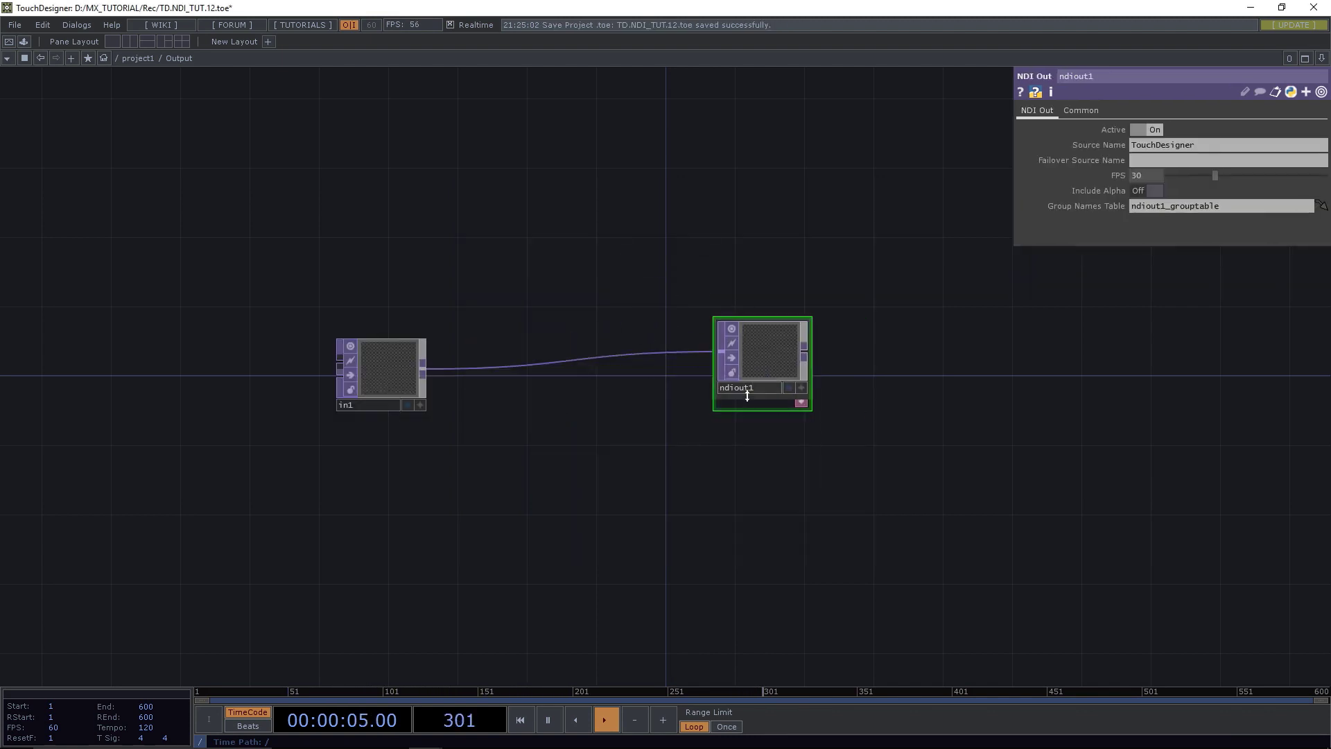
left_click_drag(763, 355, 768, 372)
key("ctrl+s")
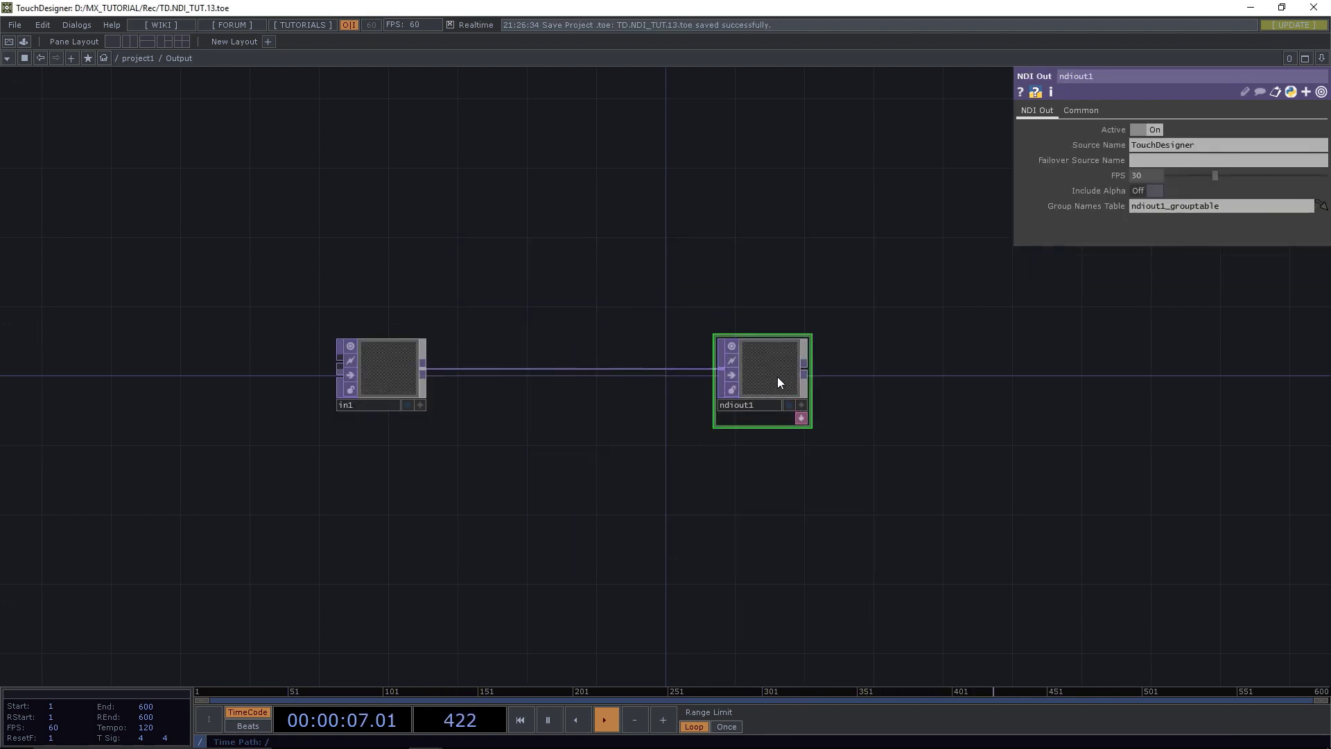
Set the NDI Out source name to TD_Final and save the project.
left_click(1203, 145)
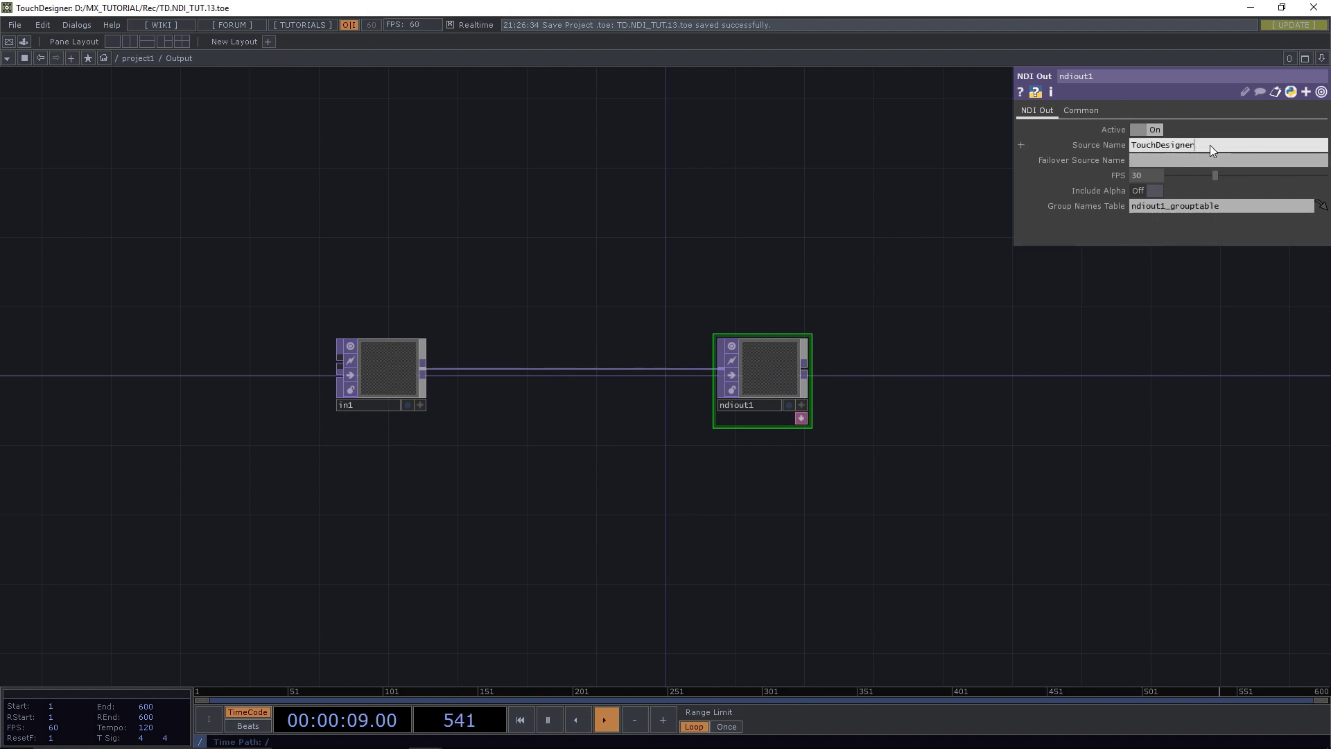
key("BackSpace")
key("BackSpace")
key("BackSpace")
key("BackSpace")
key("BackSpace")
key("BackSpace")
key("BackSpace")
key("BackSpace")
key("BackSpace")
key("BackSpace")
key("BackSpace")
key("BackSpace")
type("TD_FIna")
key("BackSpace")
type("i")
key("Return")
left_click(17, 27)
left_click(24, 97)
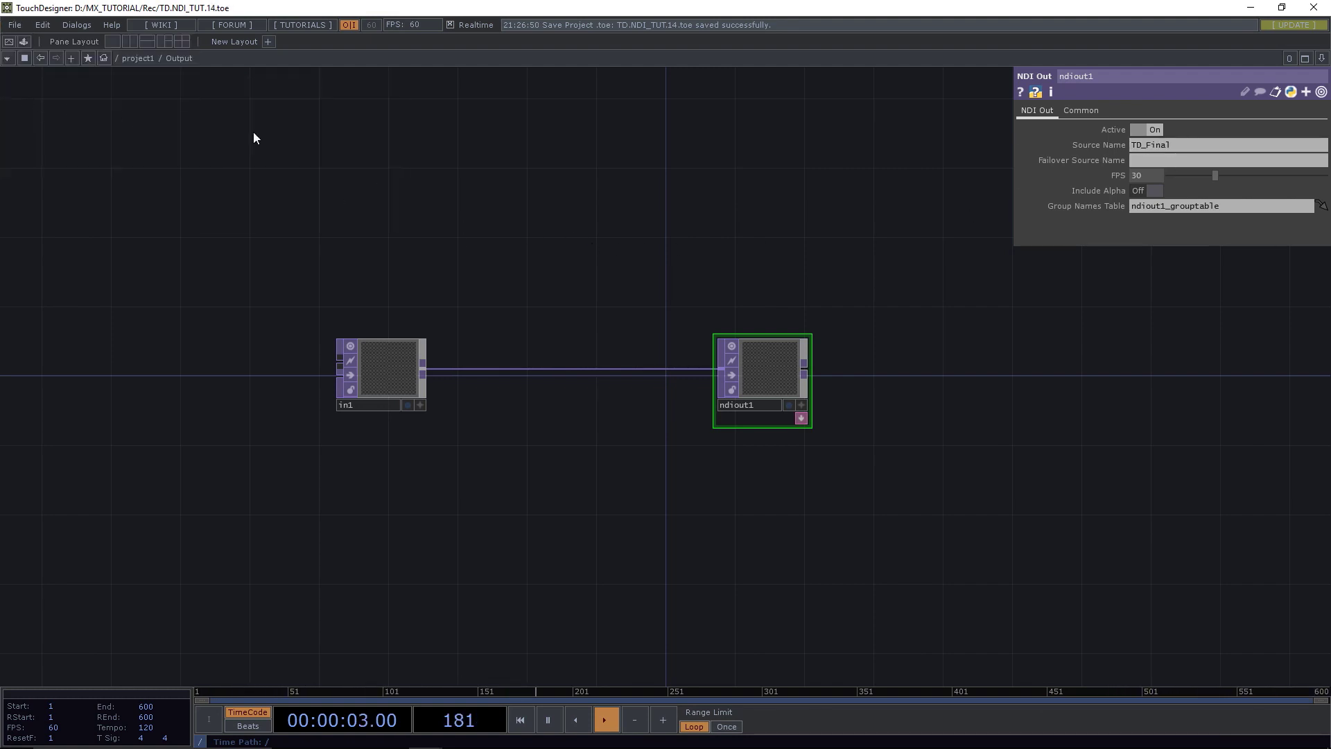
Go up to project1 and set the Output container's Background TOP to ./in1.
left_click(135, 59)
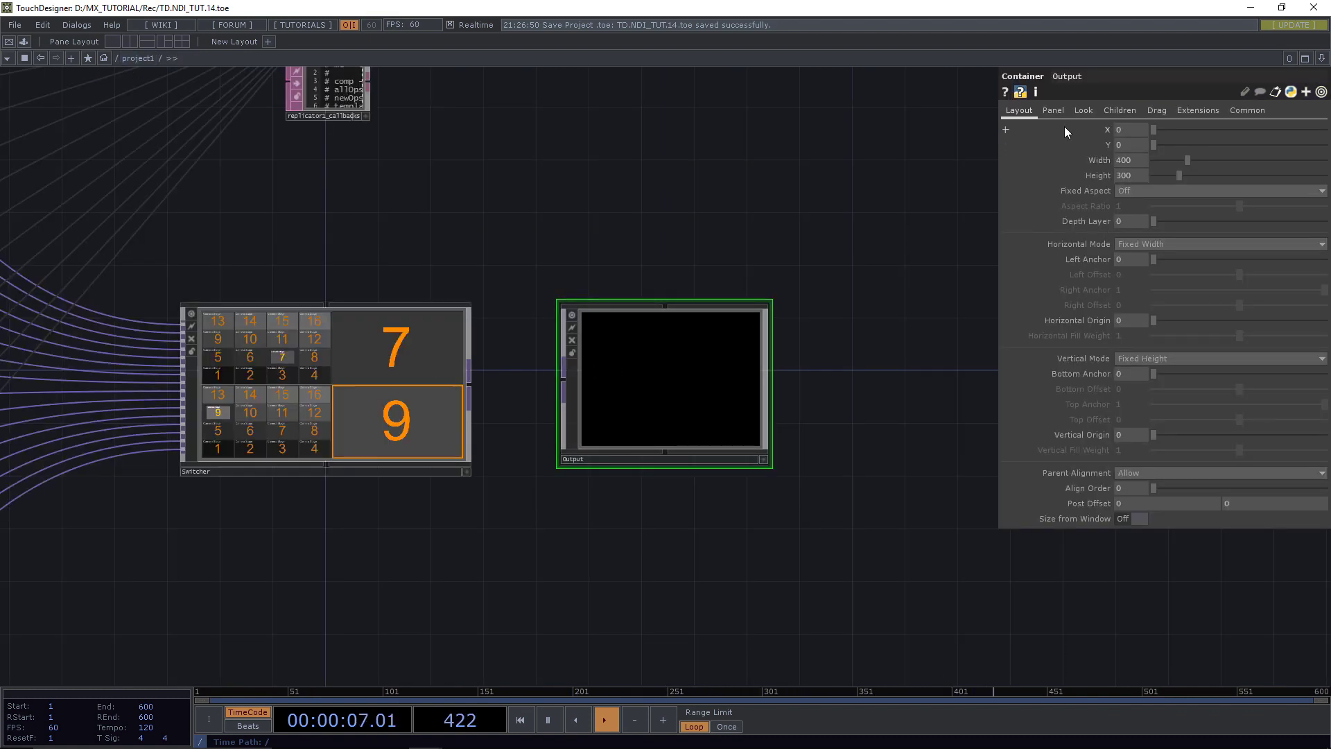
left_click(1082, 111)
left_click(1122, 161)
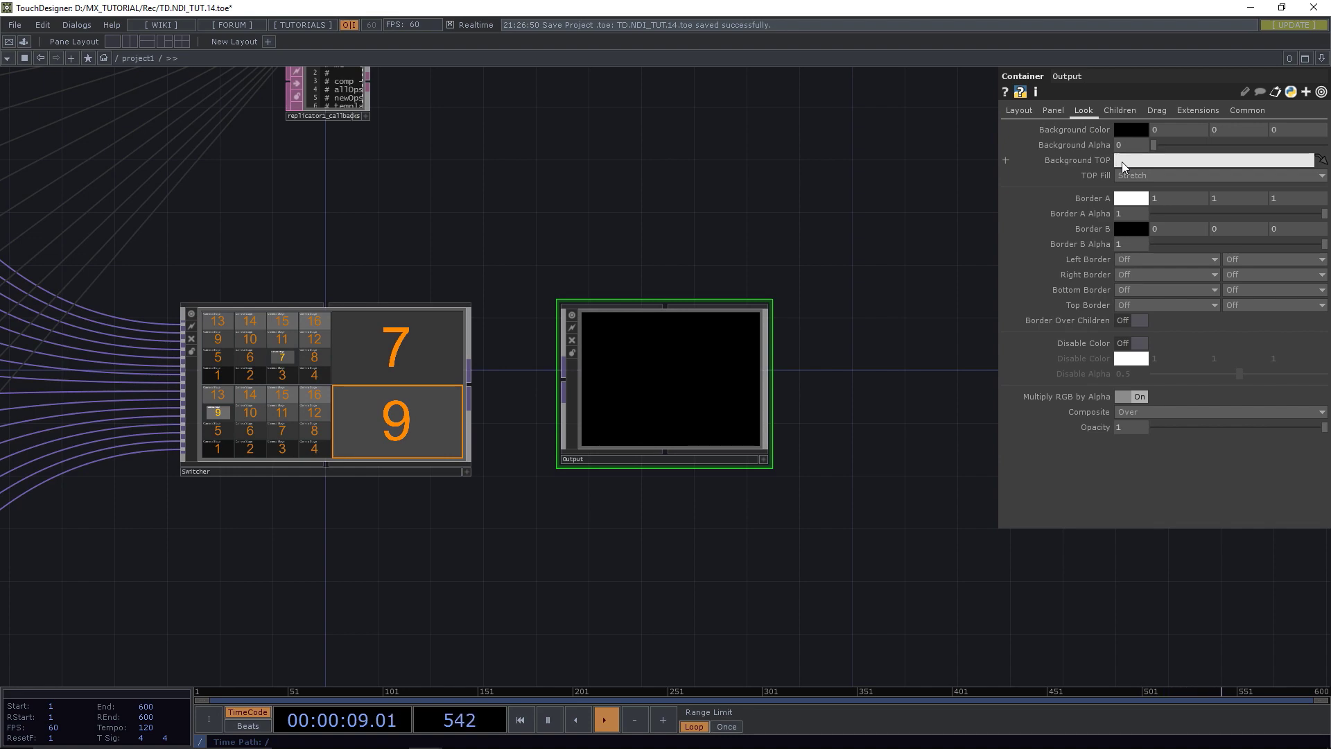
type("./in1")
key("Return")
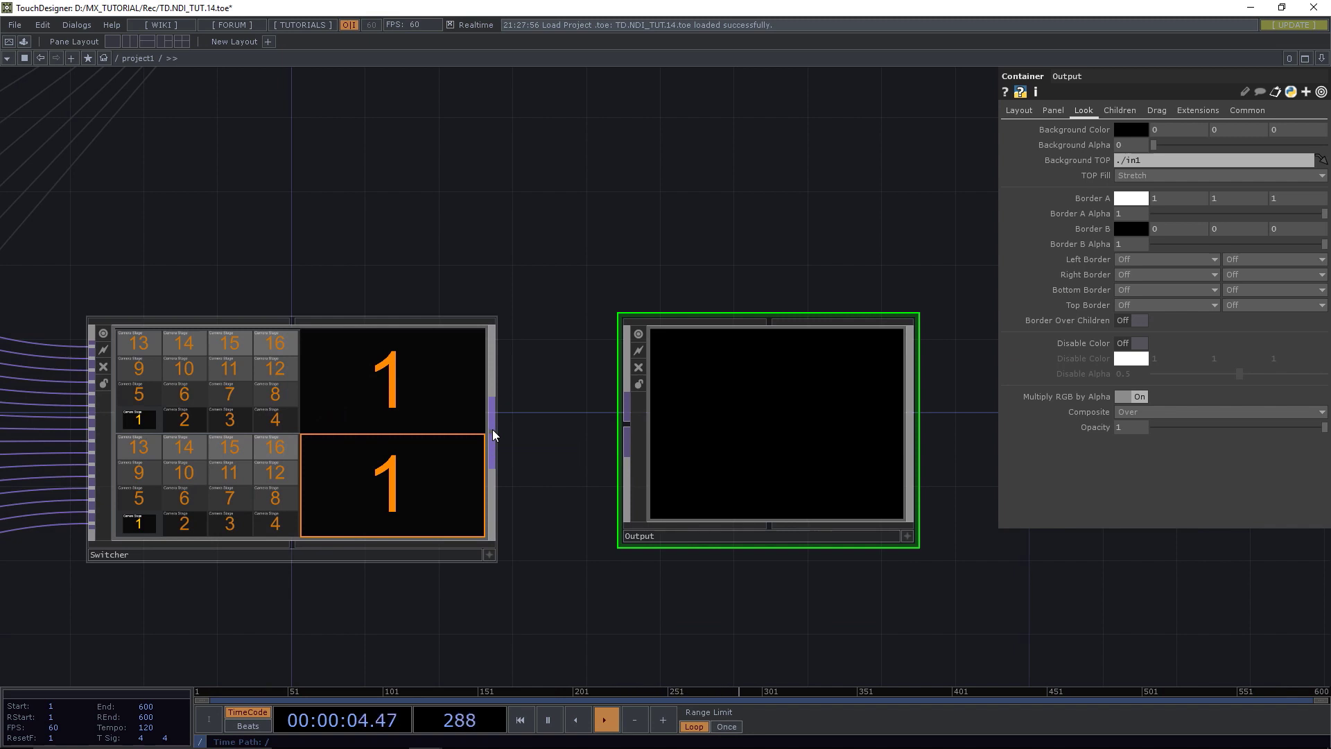
Connect the Switcher container's output to the Output container's input.
left_click_drag(492, 430, 607, 425)
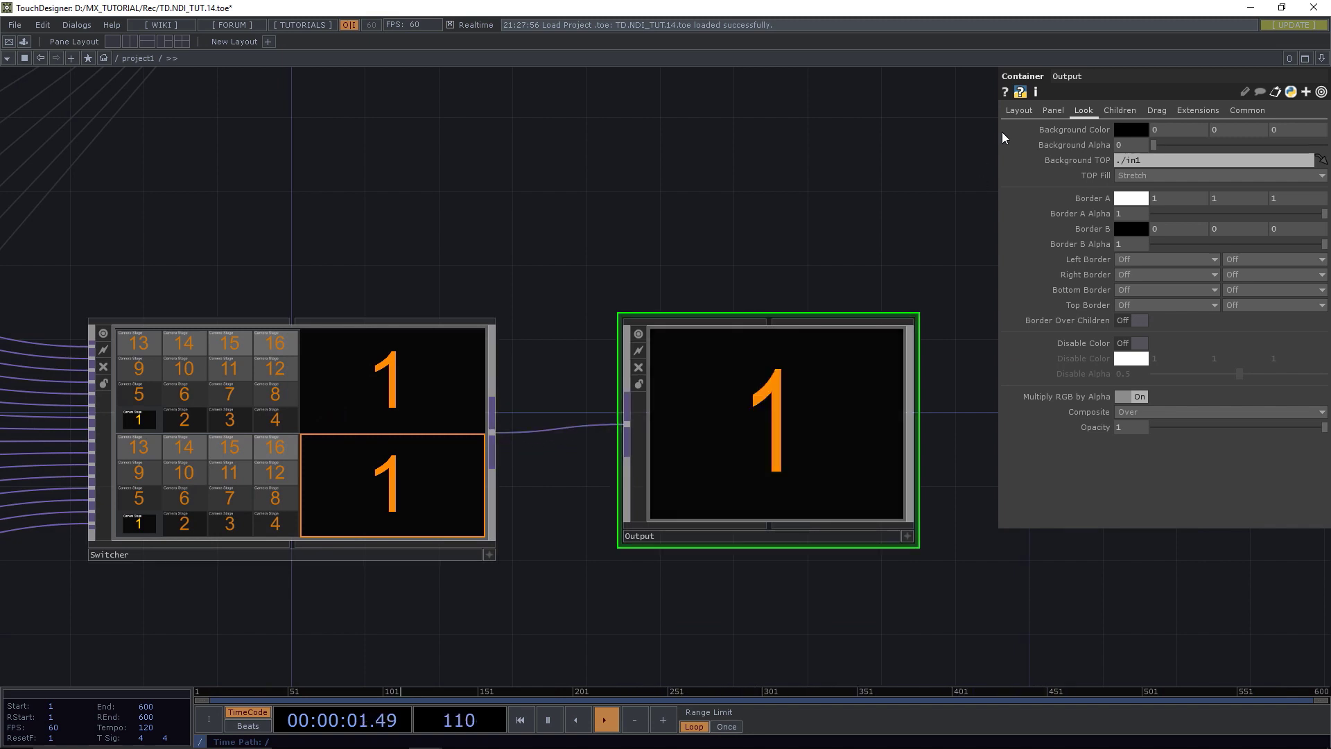
Set the Output container's width to 1280 and height to 720, and save the project.
left_click(1018, 111)
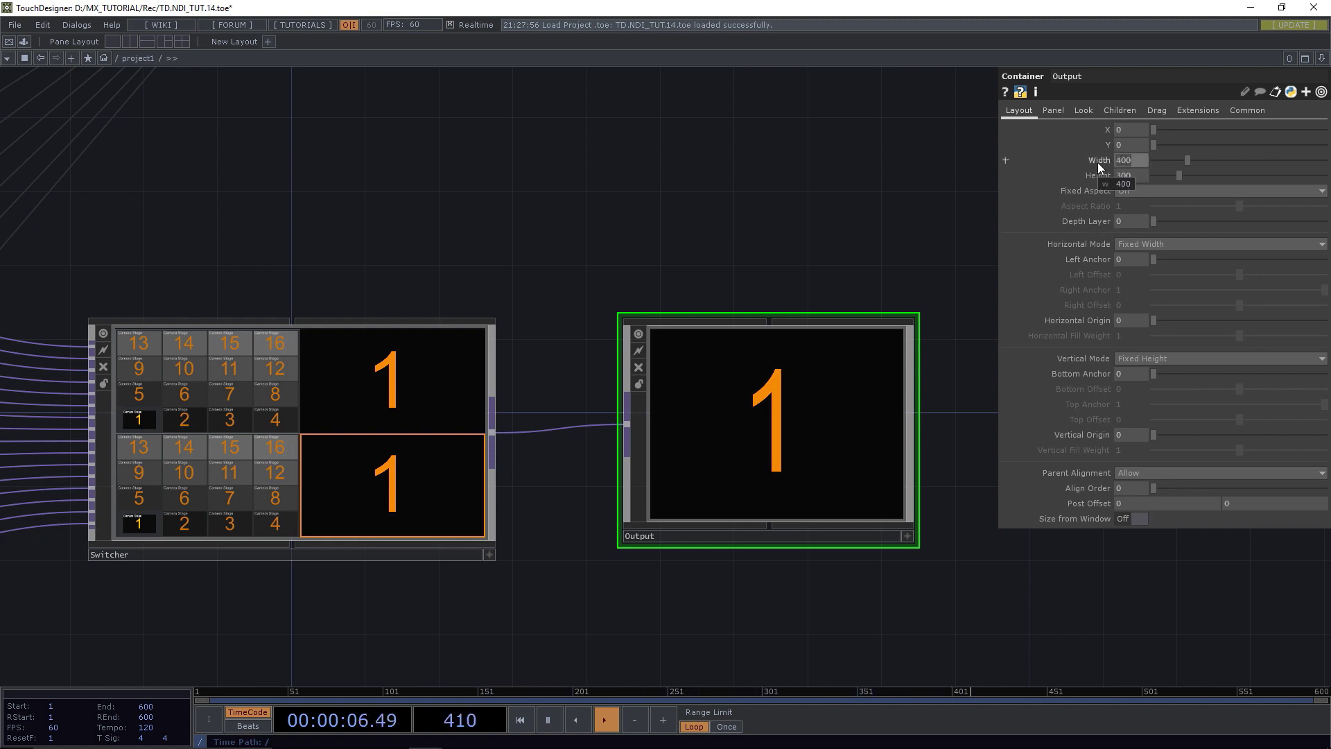
left_click(1134, 176)
type("7")
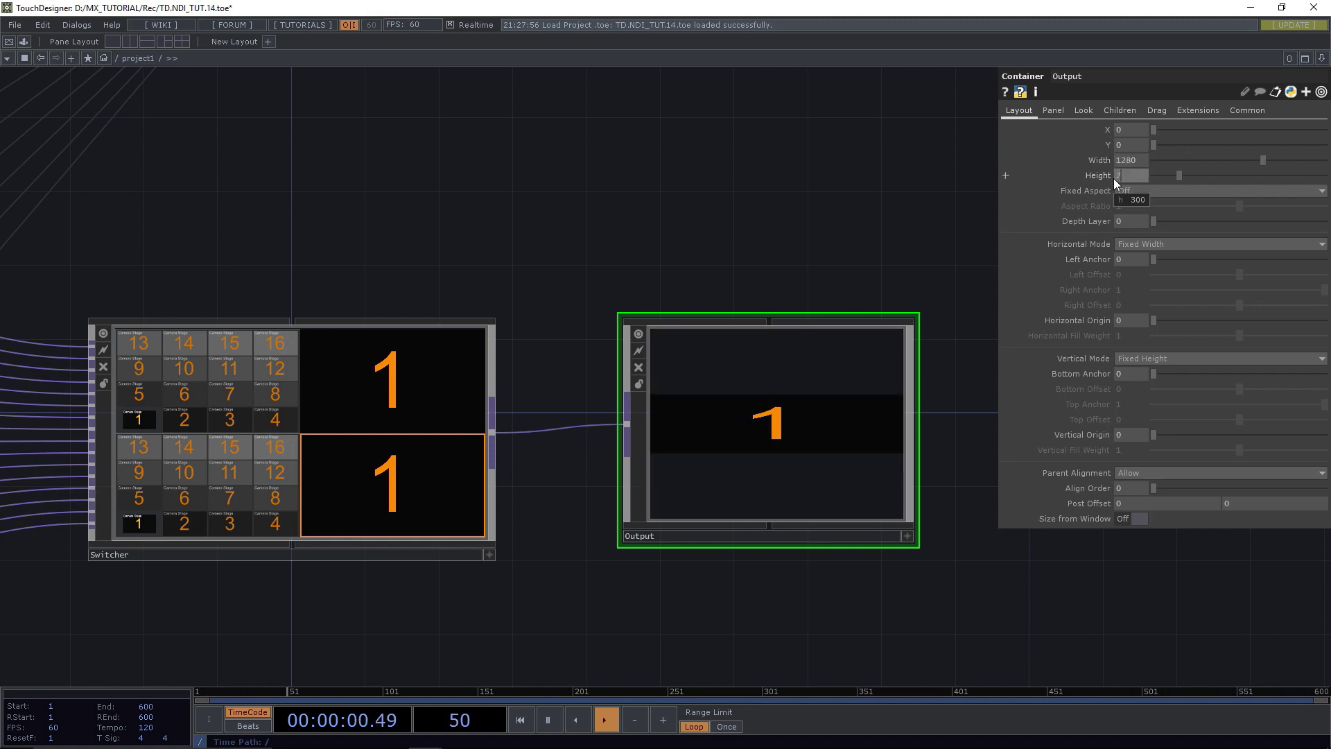
type("20")
key("Return")
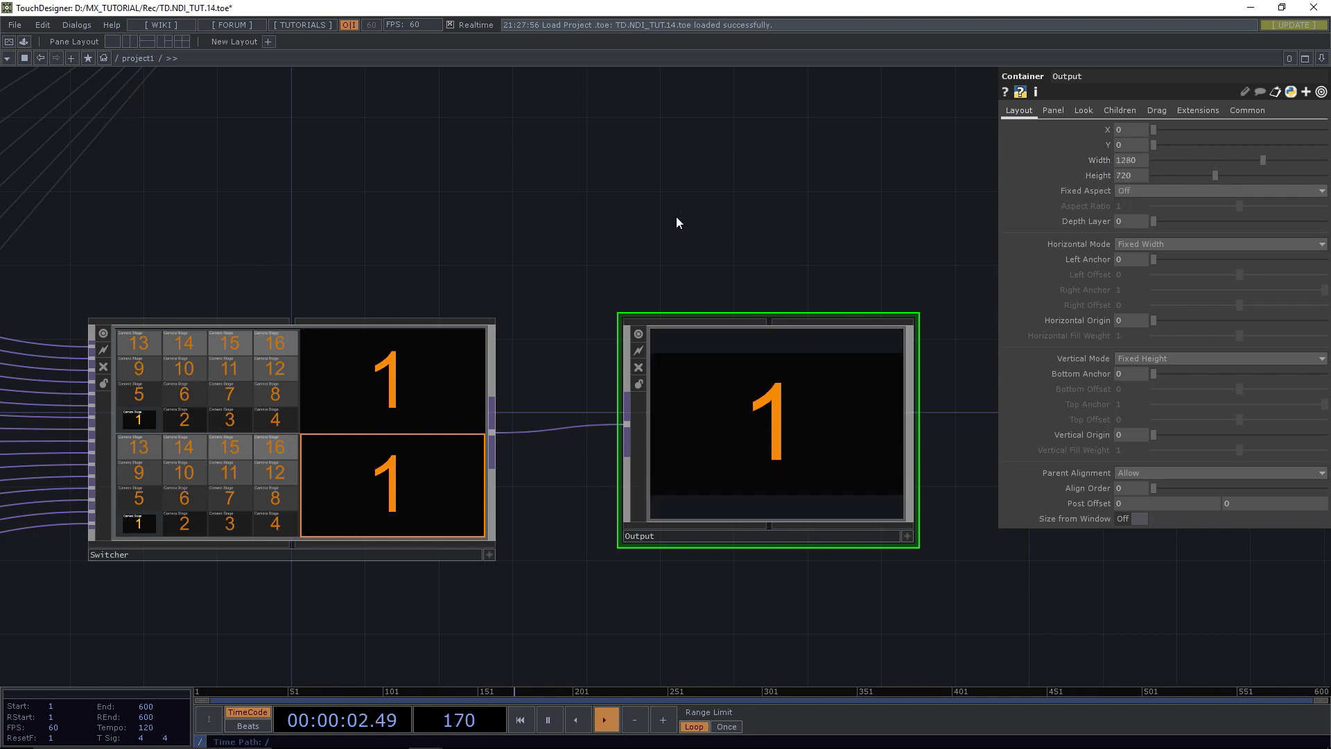
key("ctrl+s")
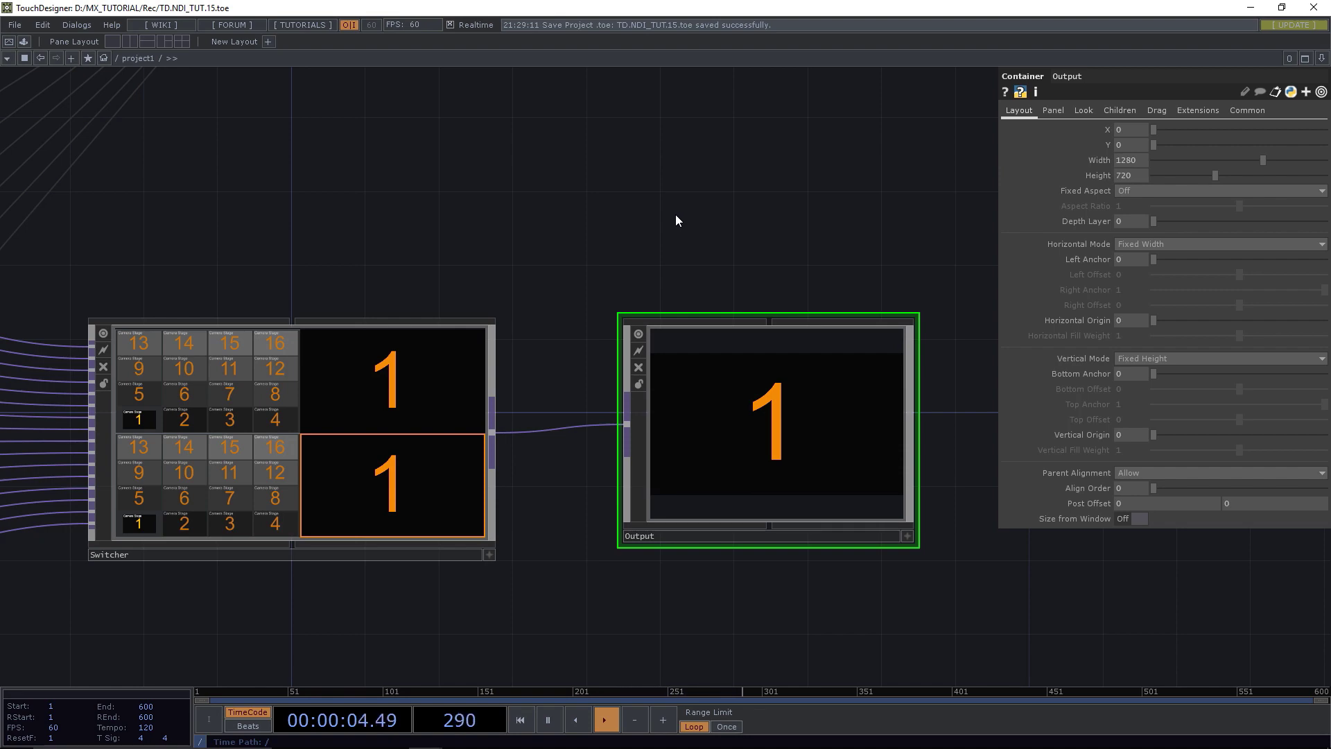
Add a Window COMP below the Switcher container and place a copy of it below the Output container.
scroll(580, 222, "down", 5)
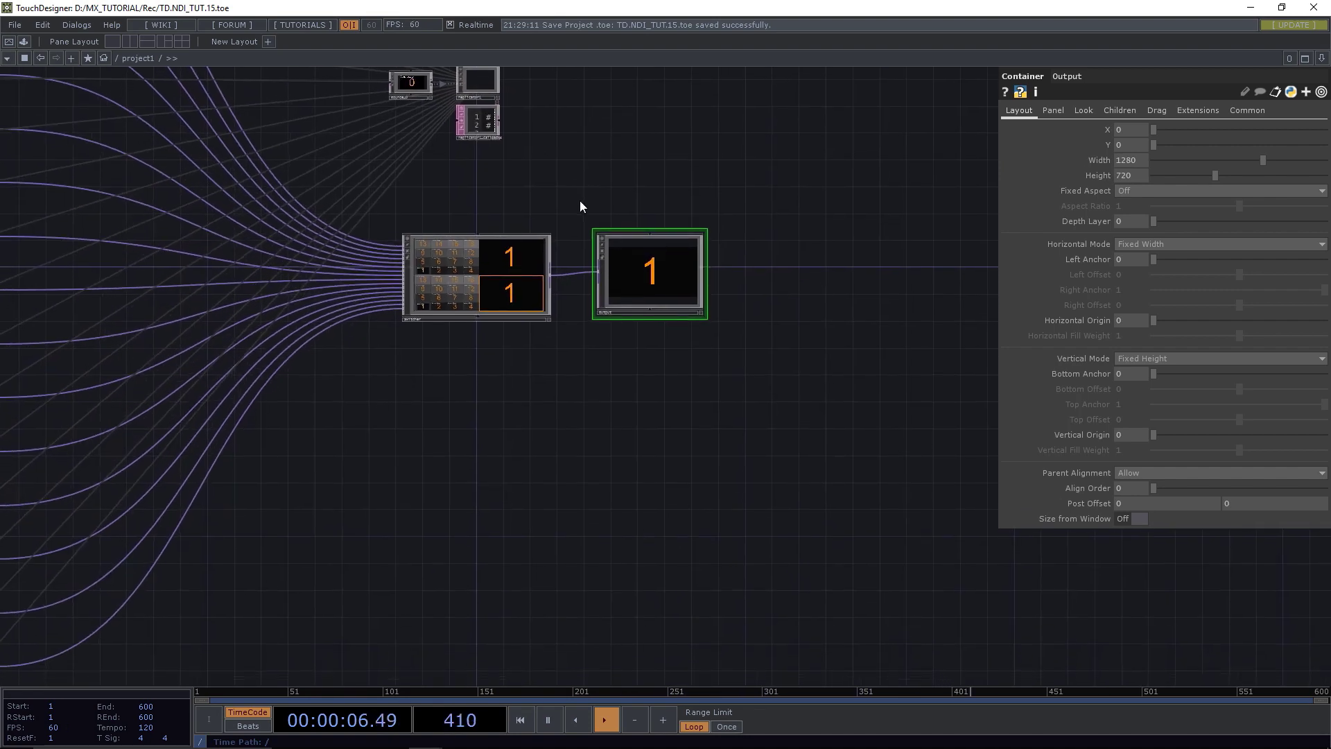
scroll(580, 202, "up", 4)
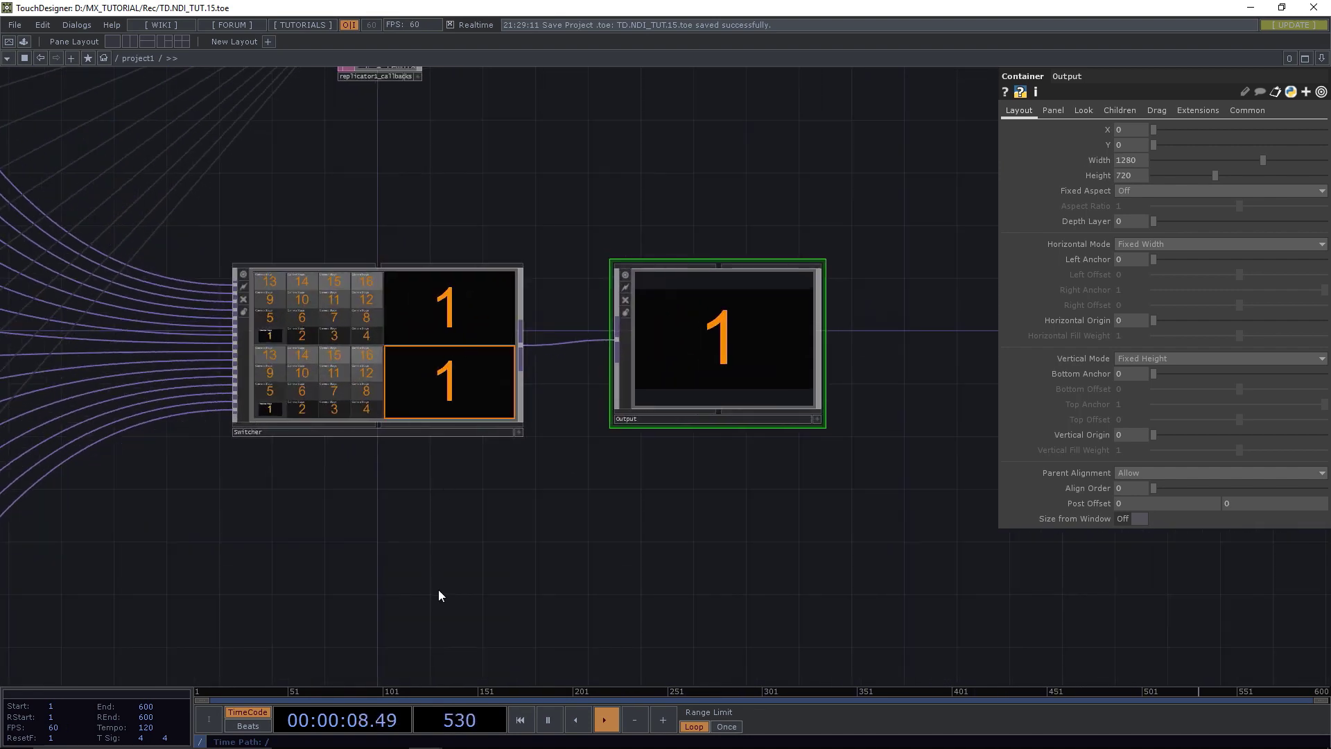
key("Tab")
left_click(148, 406)
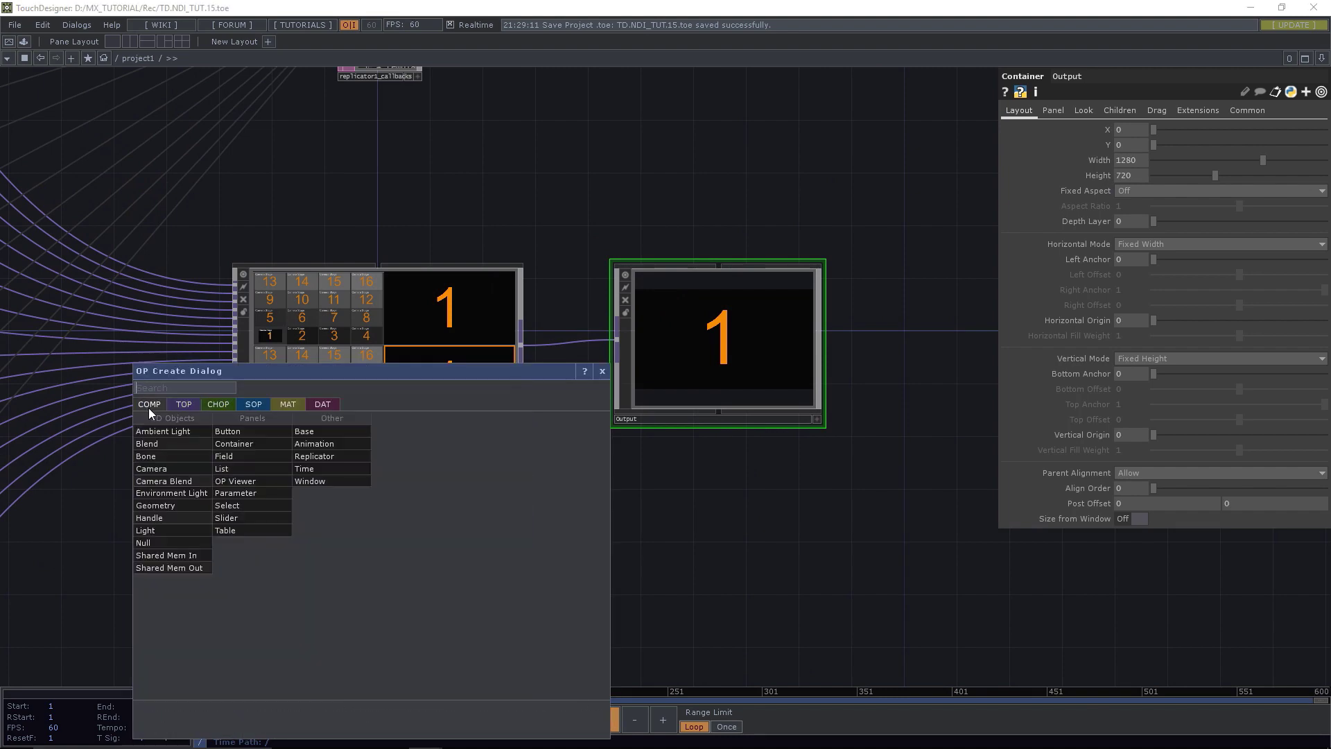
left_click(321, 480)
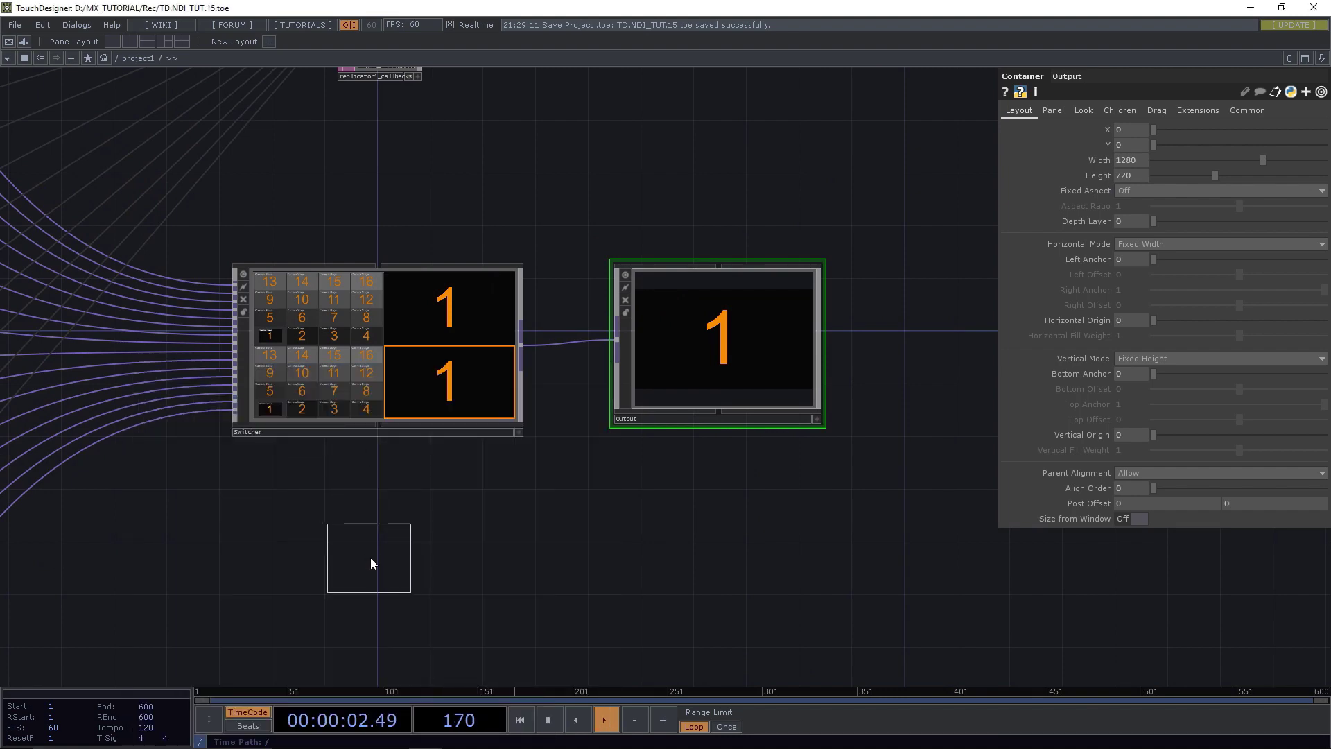
left_click(377, 548)
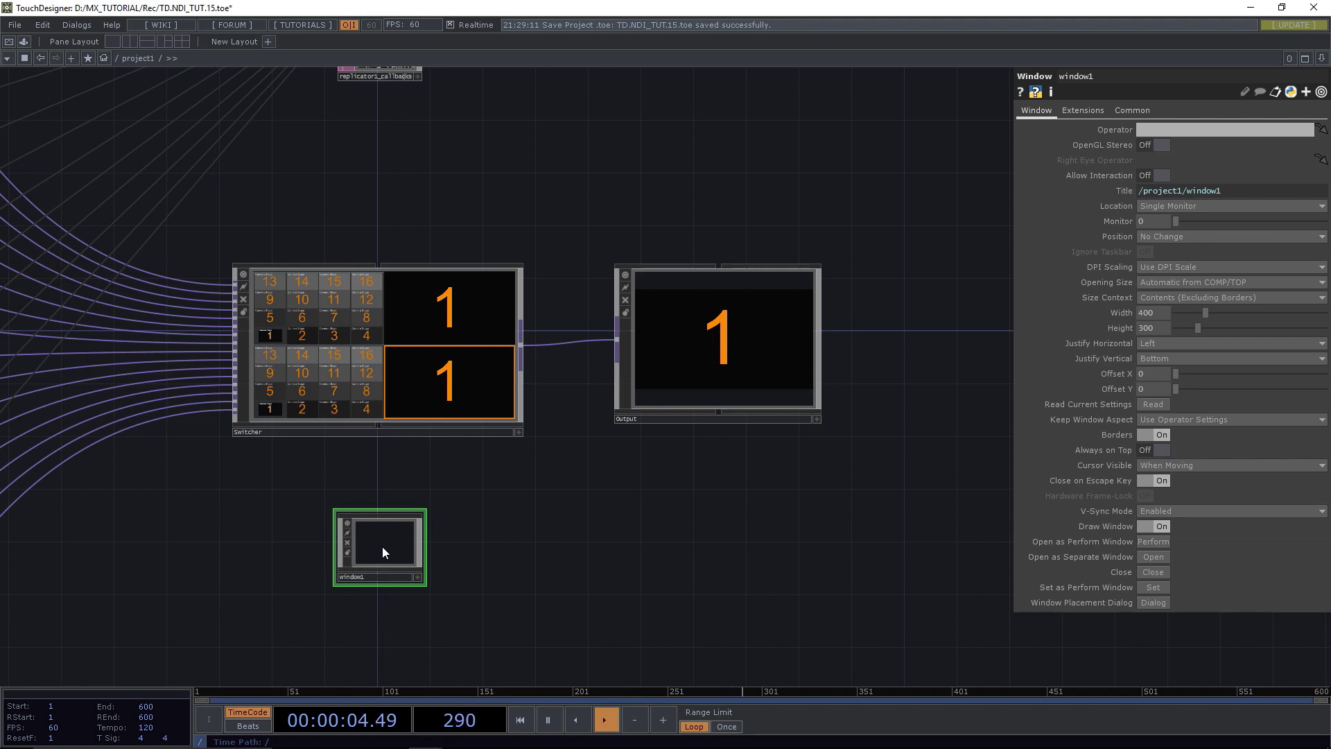
key("ctrl+c")
key("ctrl+v")
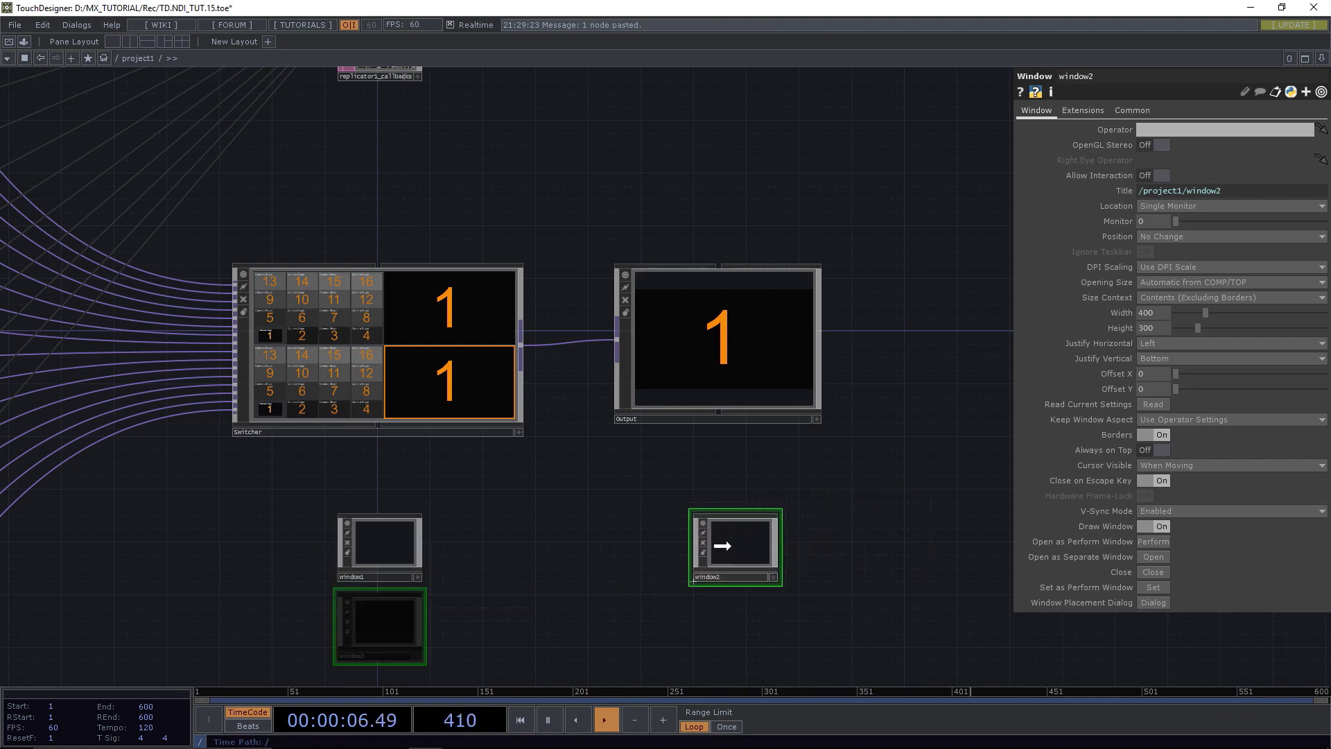
left_click(725, 540)
Set window1's Operator to Switcher and turn its Borders off.
left_click(380, 363)
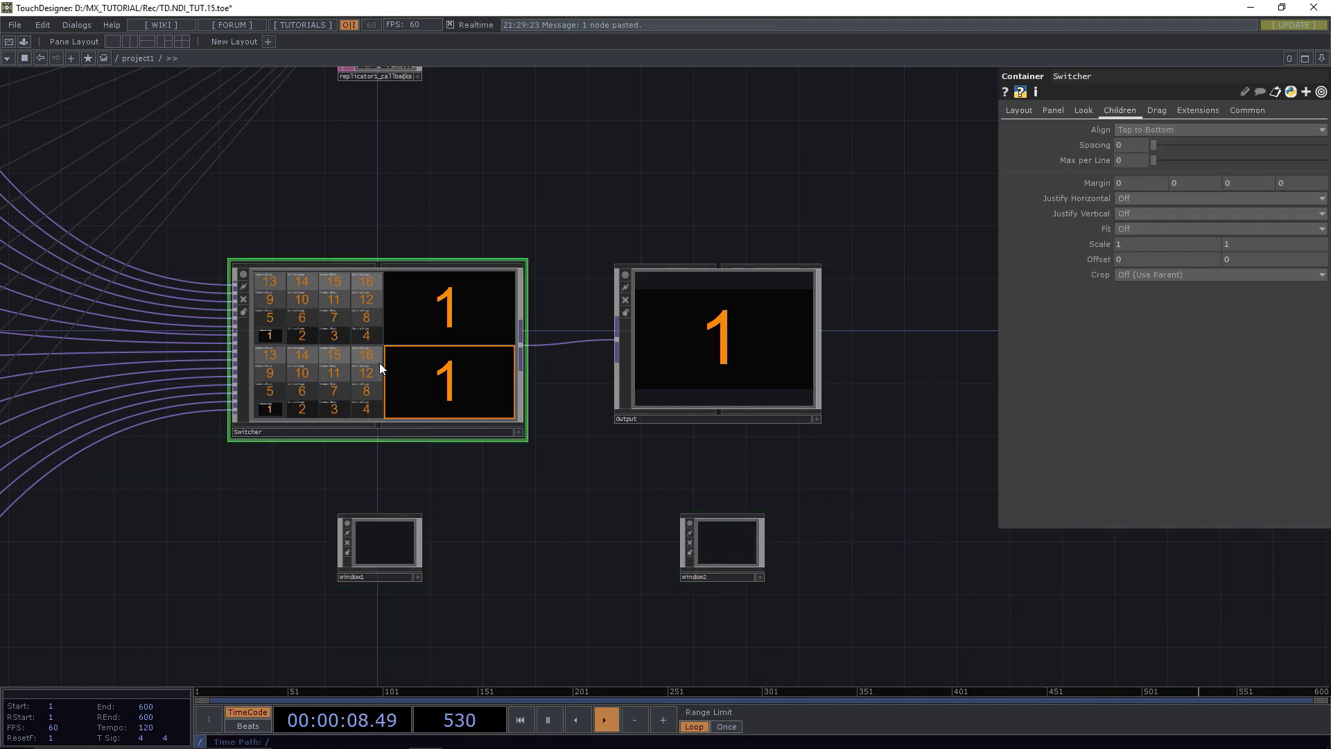
left_click(377, 539)
left_click_drag(409, 334, 1189, 132)
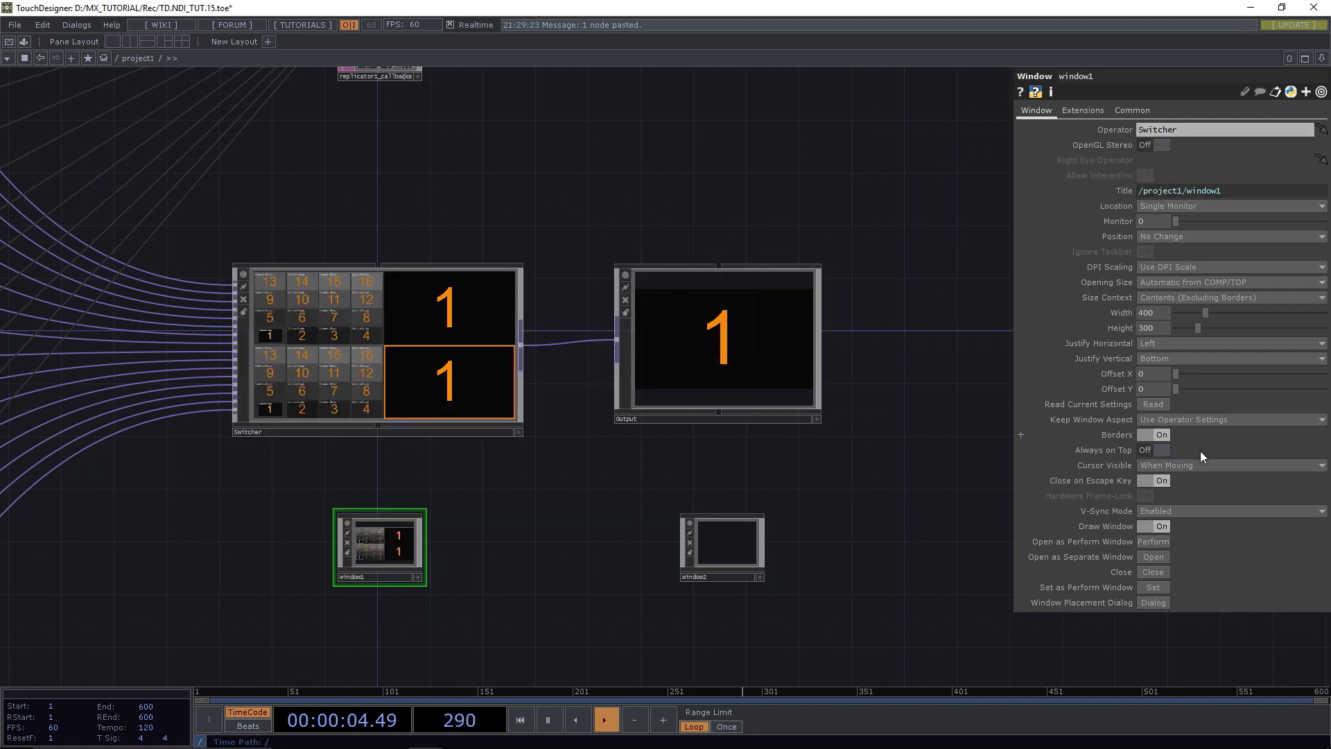
left_click(1146, 437)
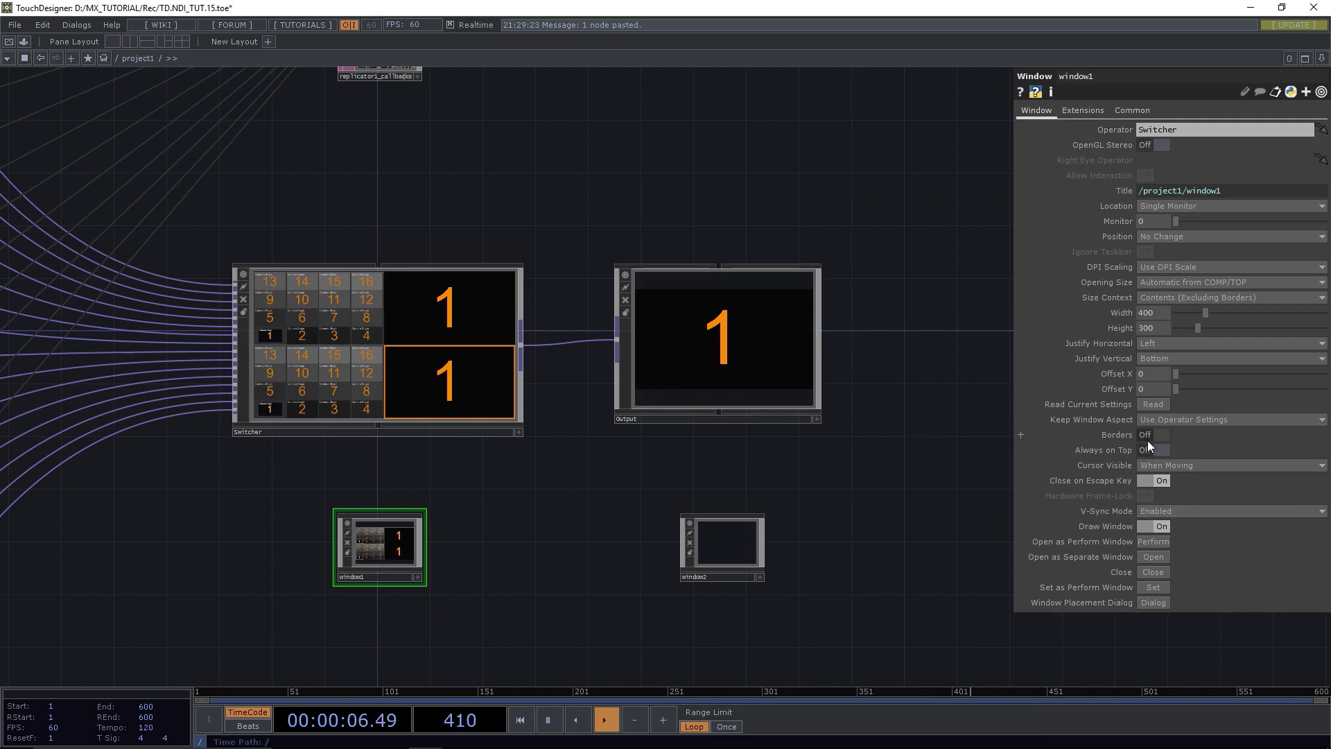
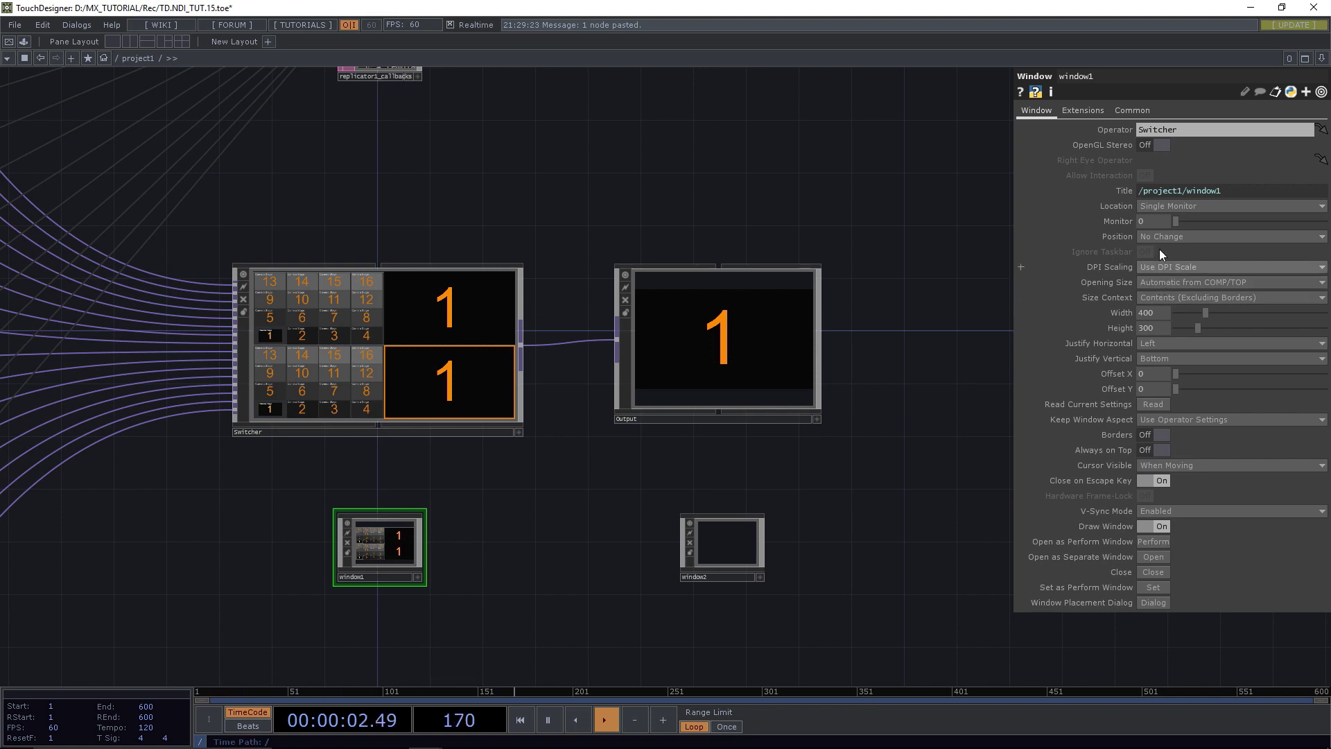
Test window1 as a separate window, close it, and reopen it with Opening Size set to Fill Location.
left_click(1161, 557)
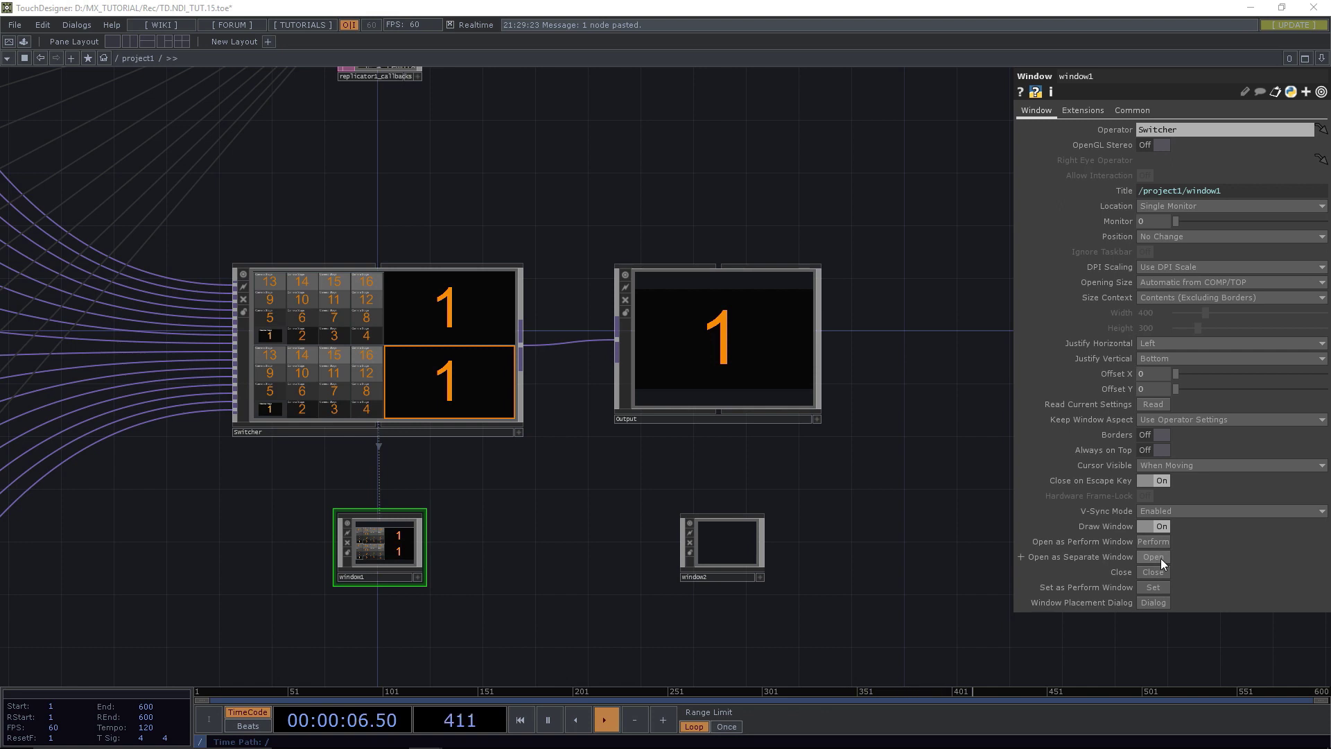
left_click(1157, 570)
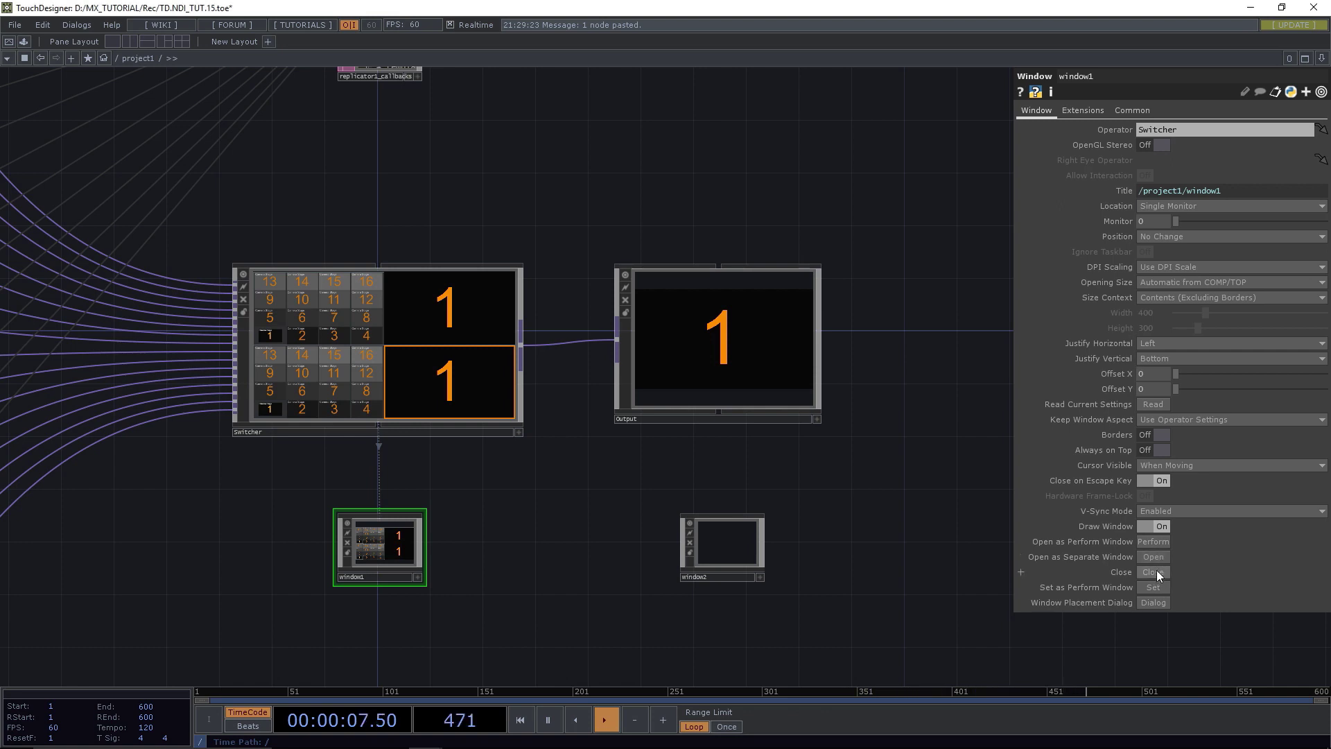
left_click(1188, 283)
left_click(1180, 303)
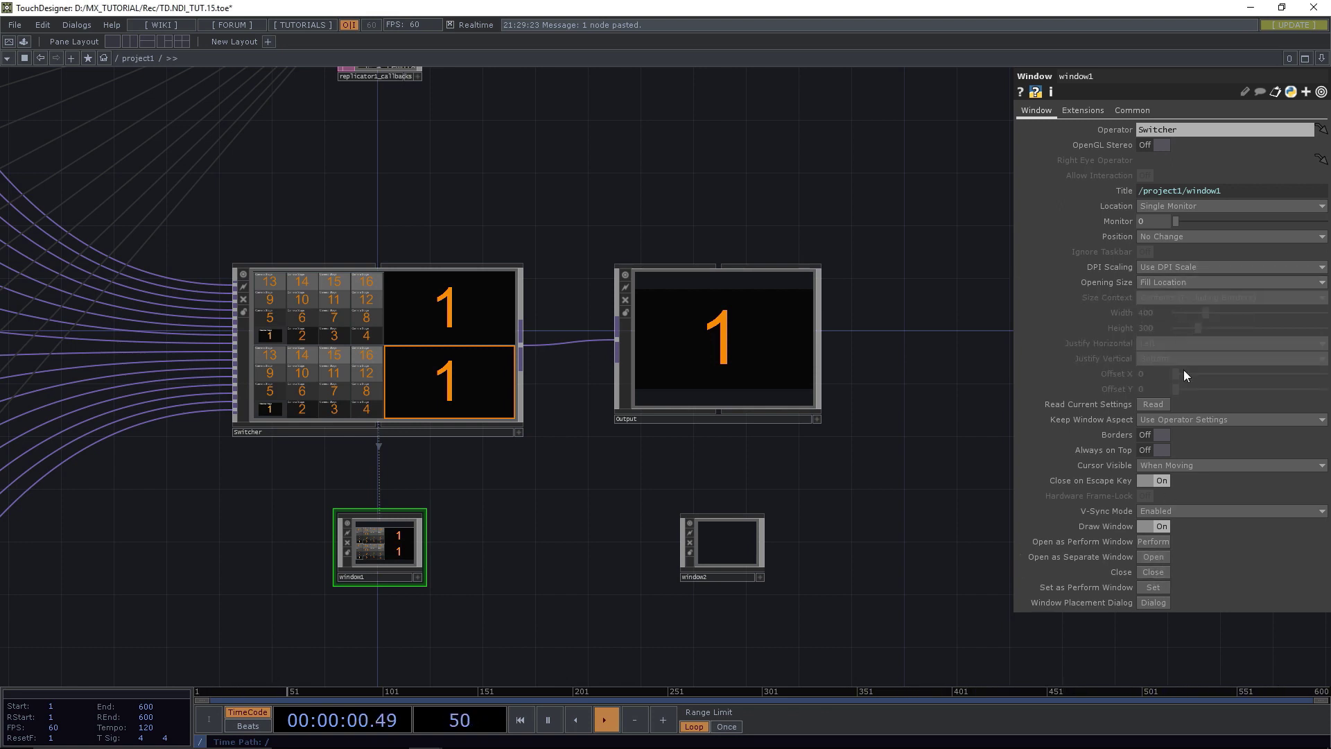
left_click(1162, 557)
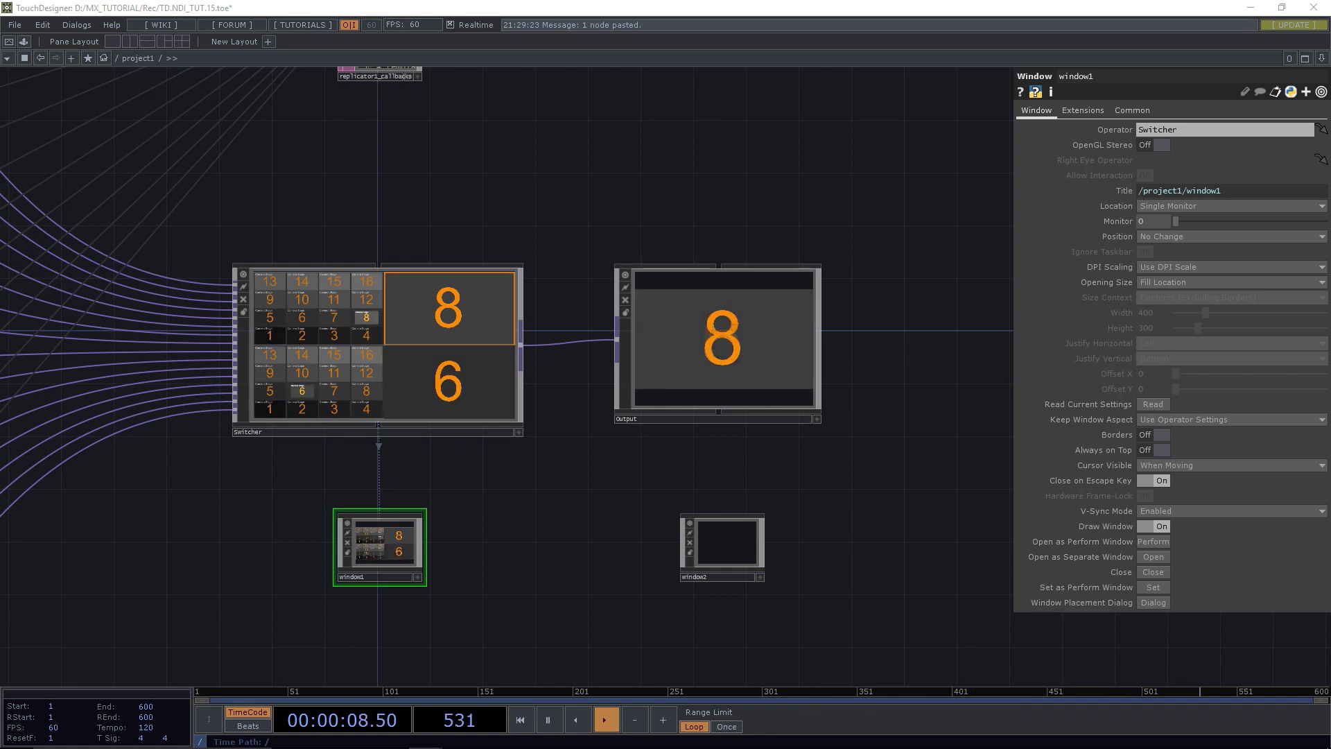
Set window2's Operator to Output, its Monitor to 1 and its Opening Size to Fill Location.
left_click(734, 531)
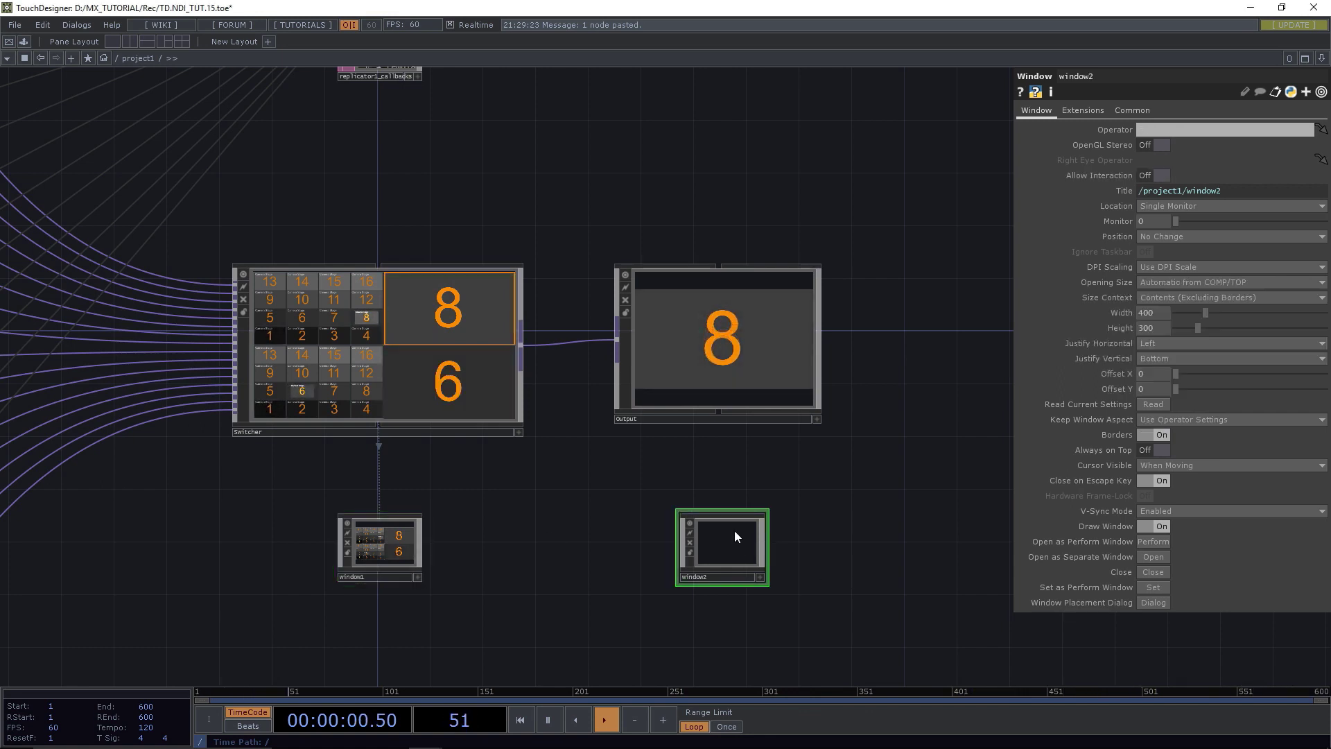
left_click_drag(738, 326, 1201, 128)
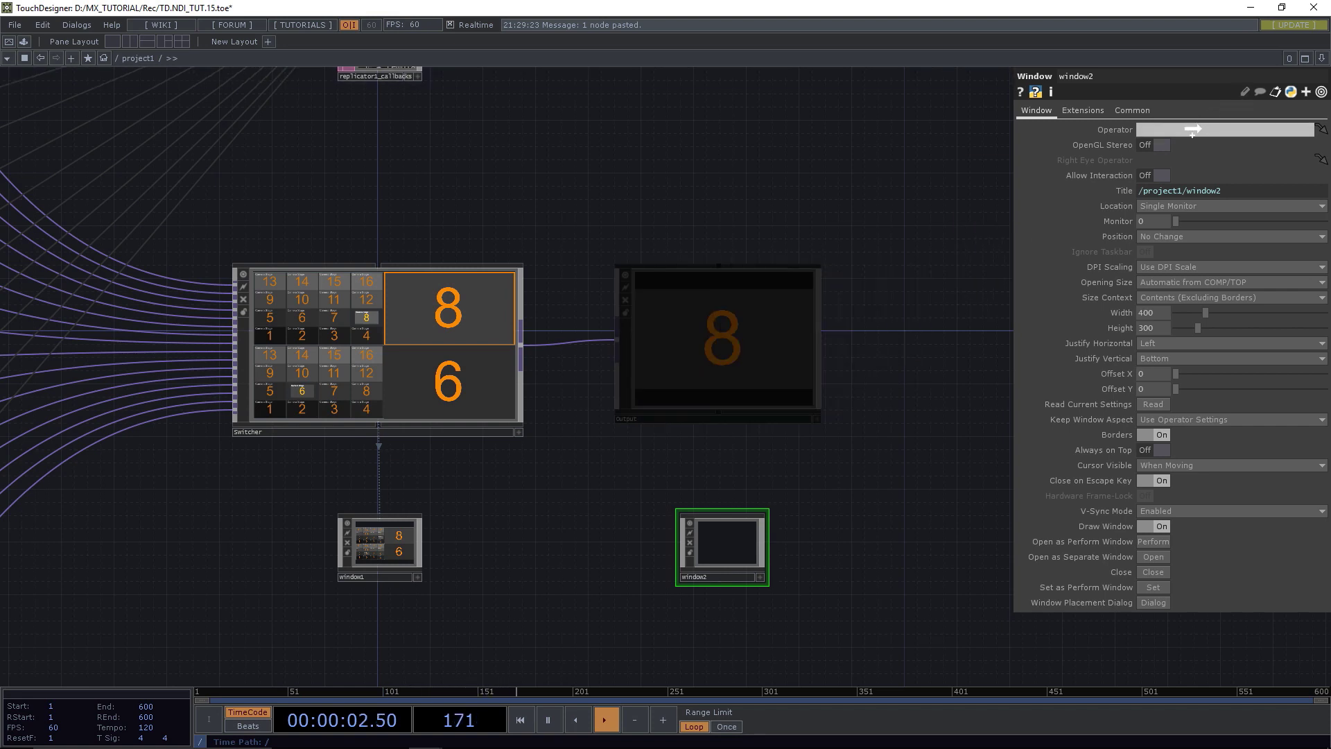
left_click(1152, 221)
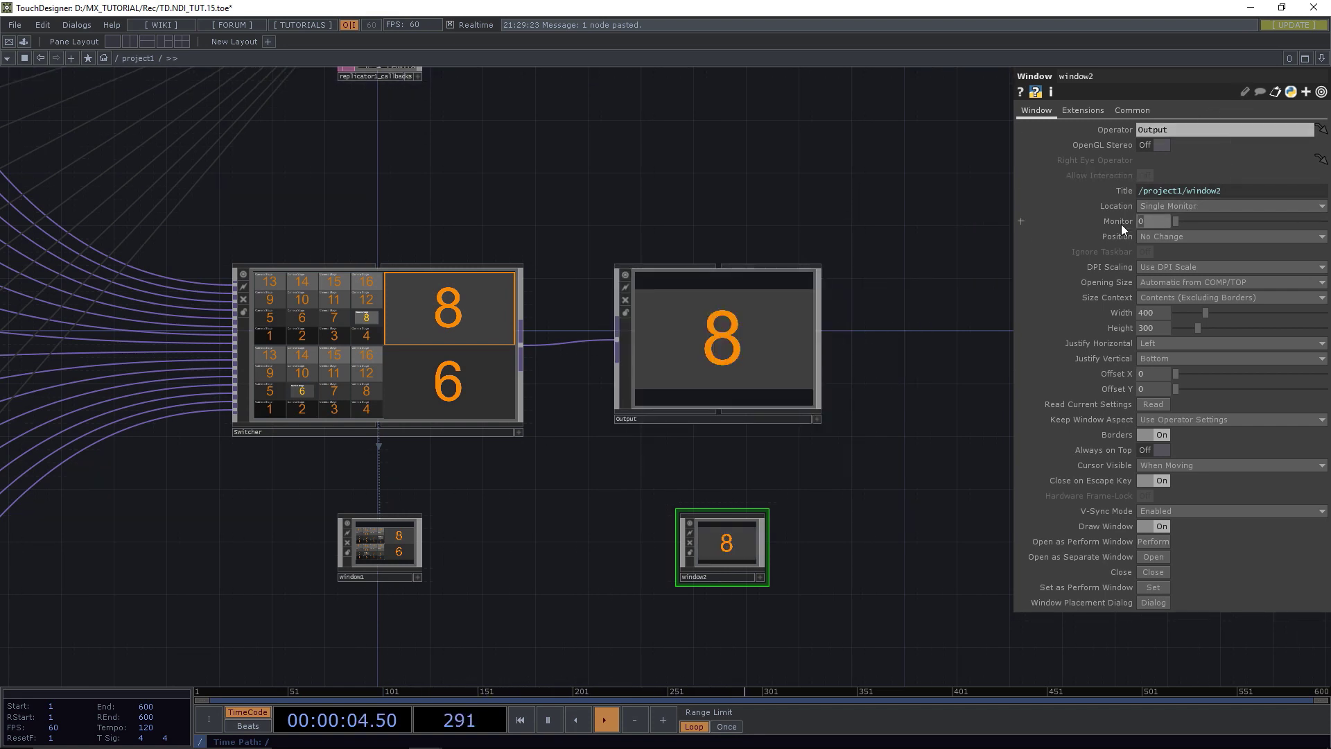
type("1")
key("Return")
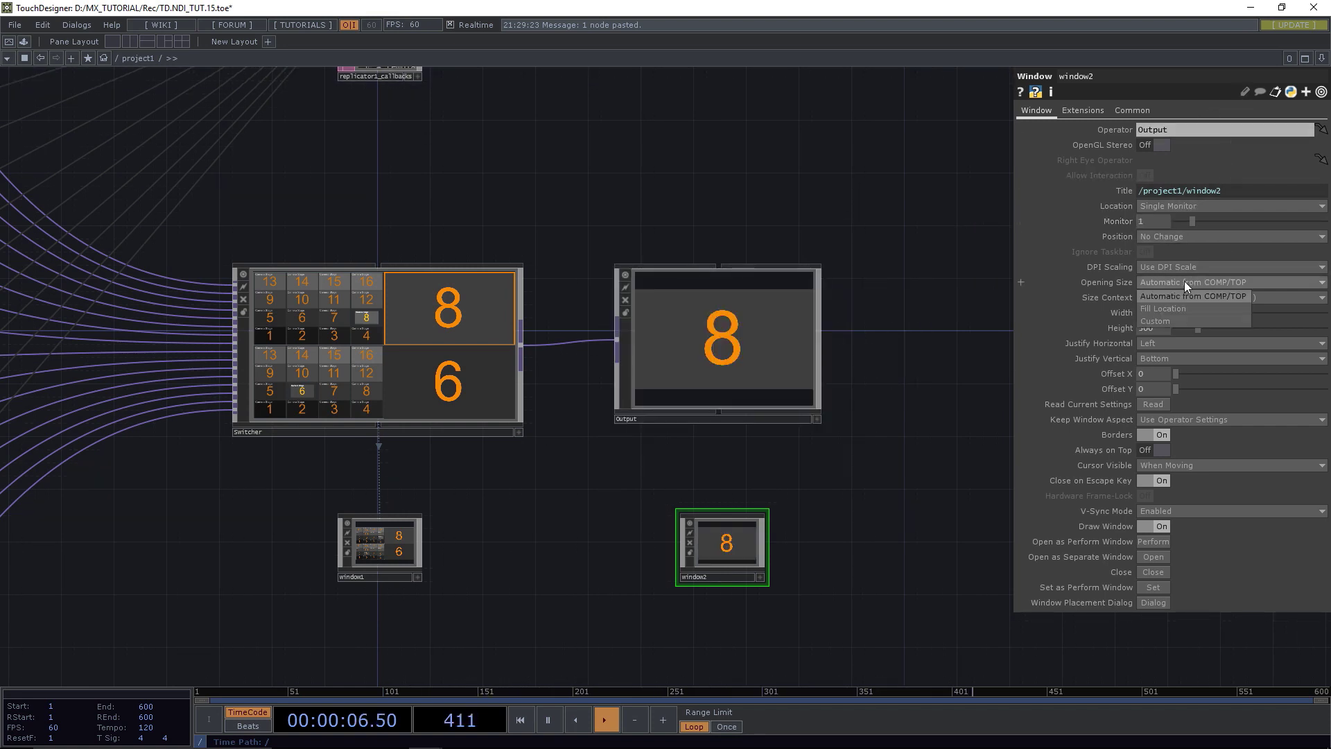
left_click(1185, 281)
left_click(1180, 308)
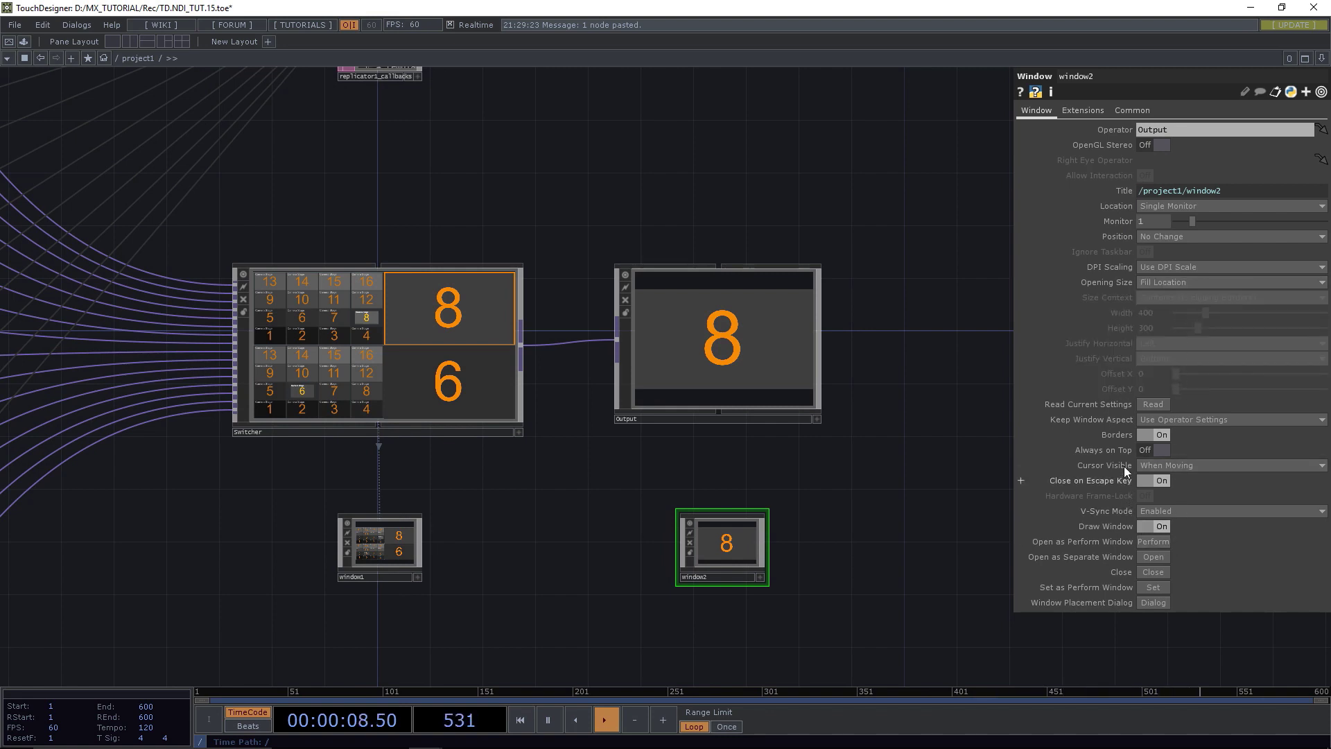
Test window2 as a separate window with Borders off, close it and save the project.
left_click(1152, 557)
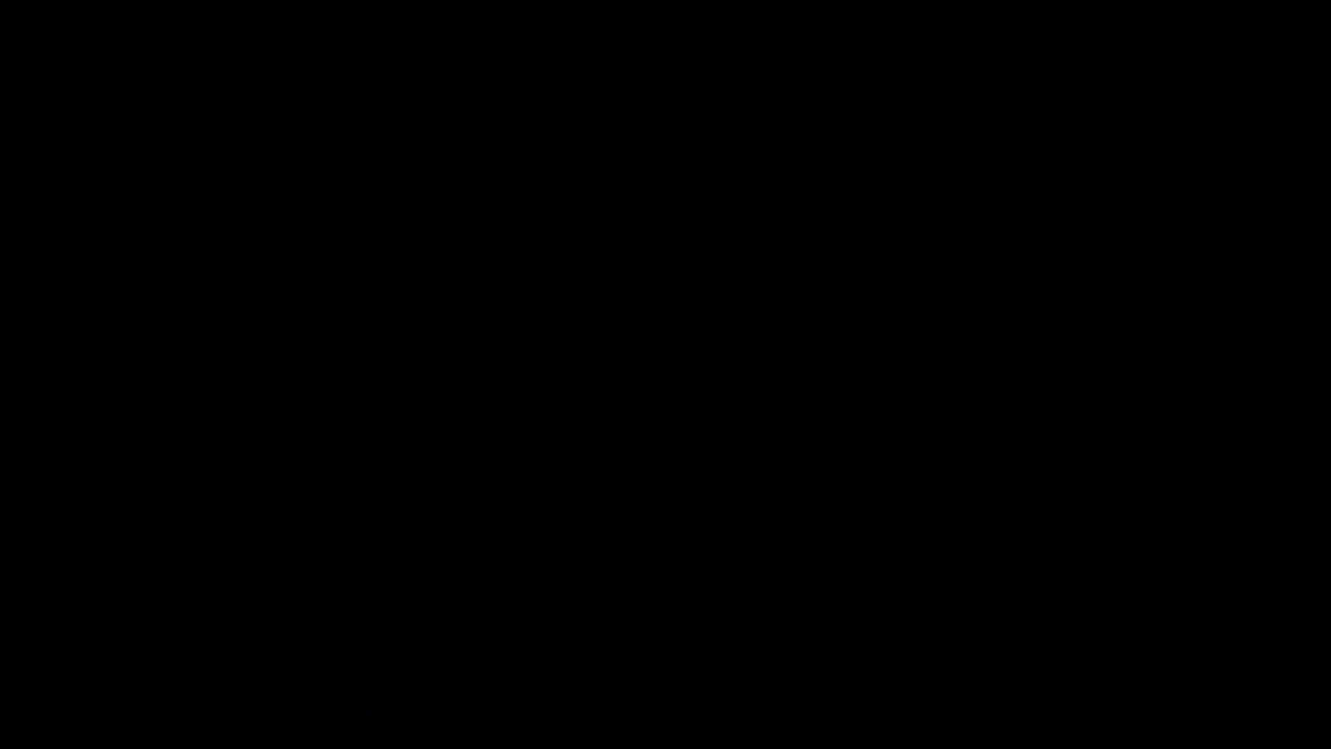
key("Escape")
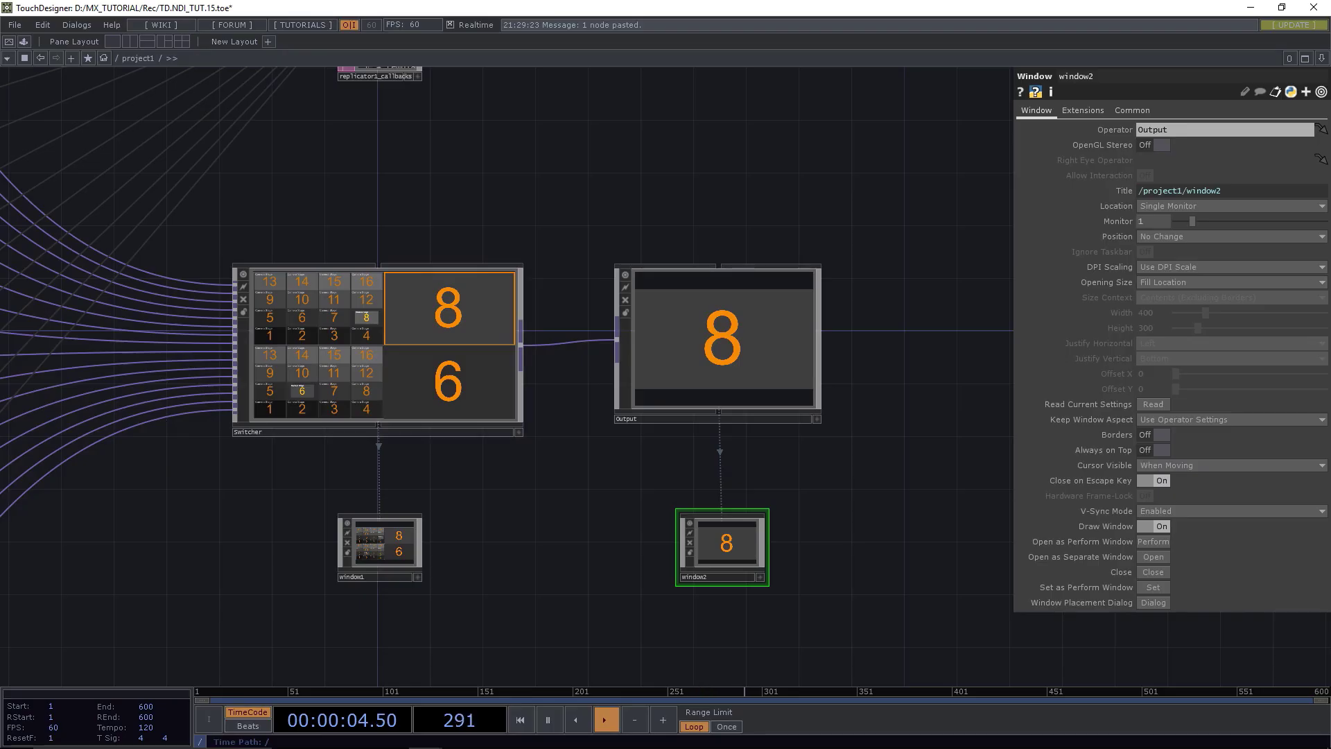
key("ctrl+s")
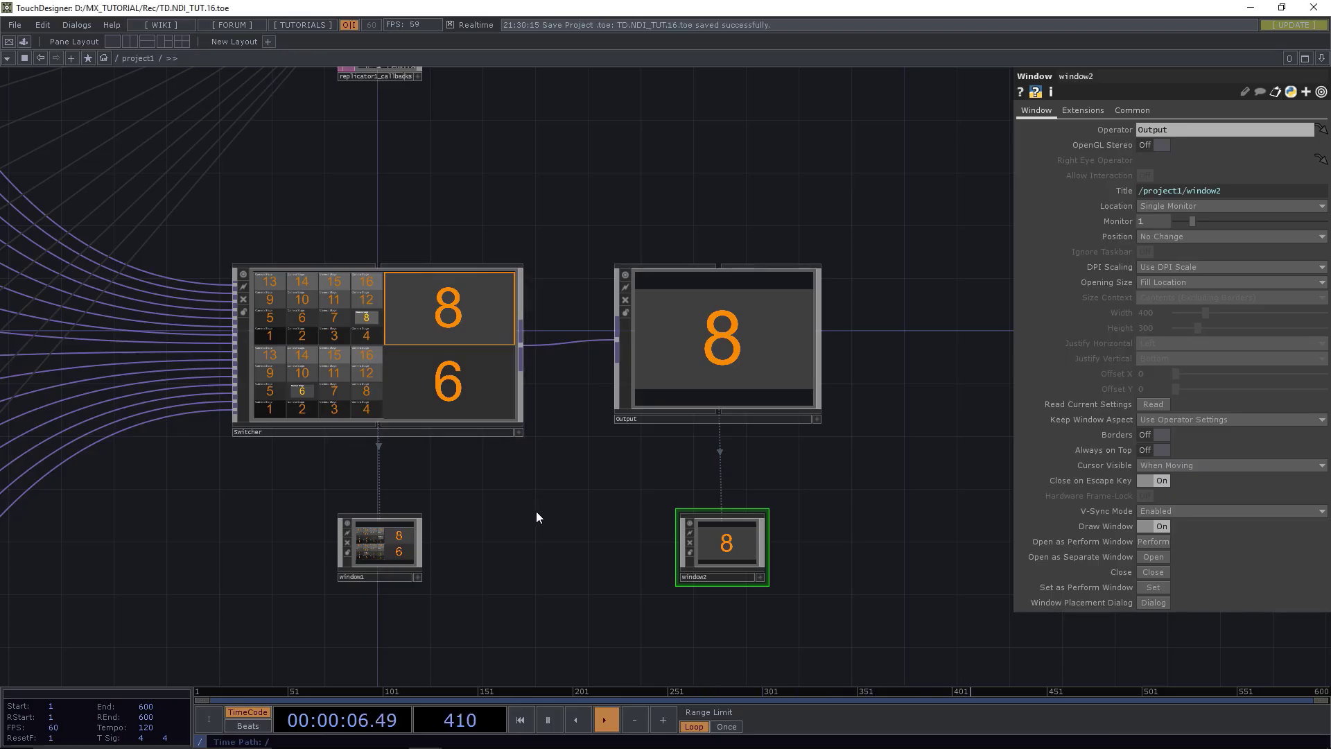
Turn off cooking for both Window COMPs, window1 and window2.
scroll(537, 515, "down", 3)
left_click_drag(601, 316, 558, 321)
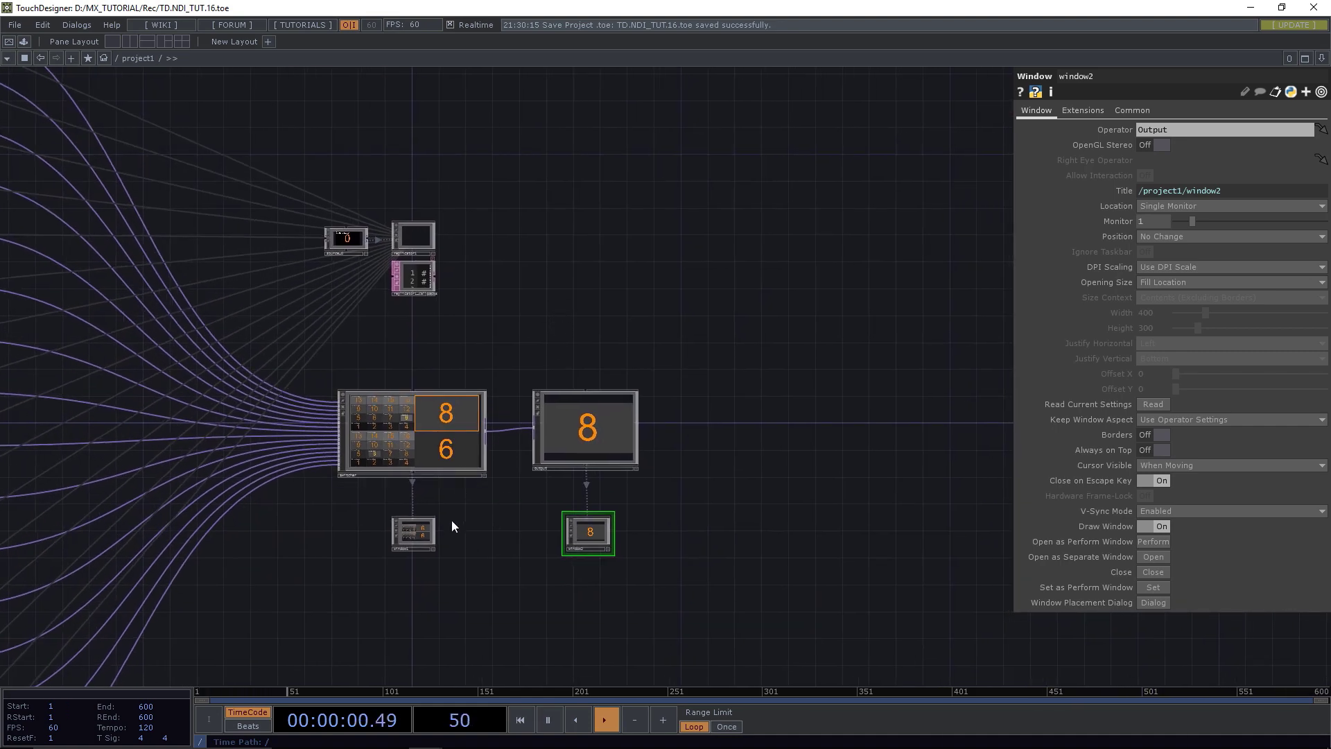
scroll(451, 526, "up", 3)
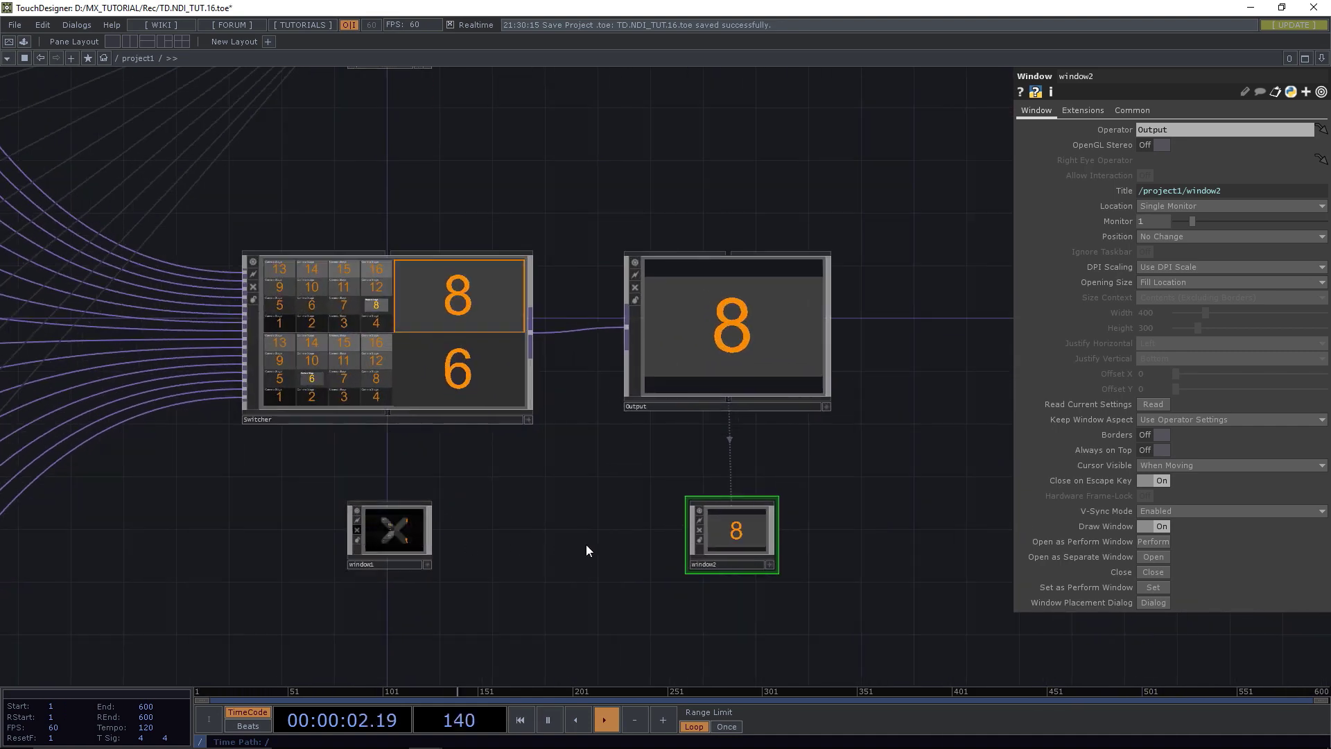
left_click(700, 531)
Add a Container COMP above the Output container and set its width to 1280 and height to 1440.
left_click_drag(583, 285, 568, 484)
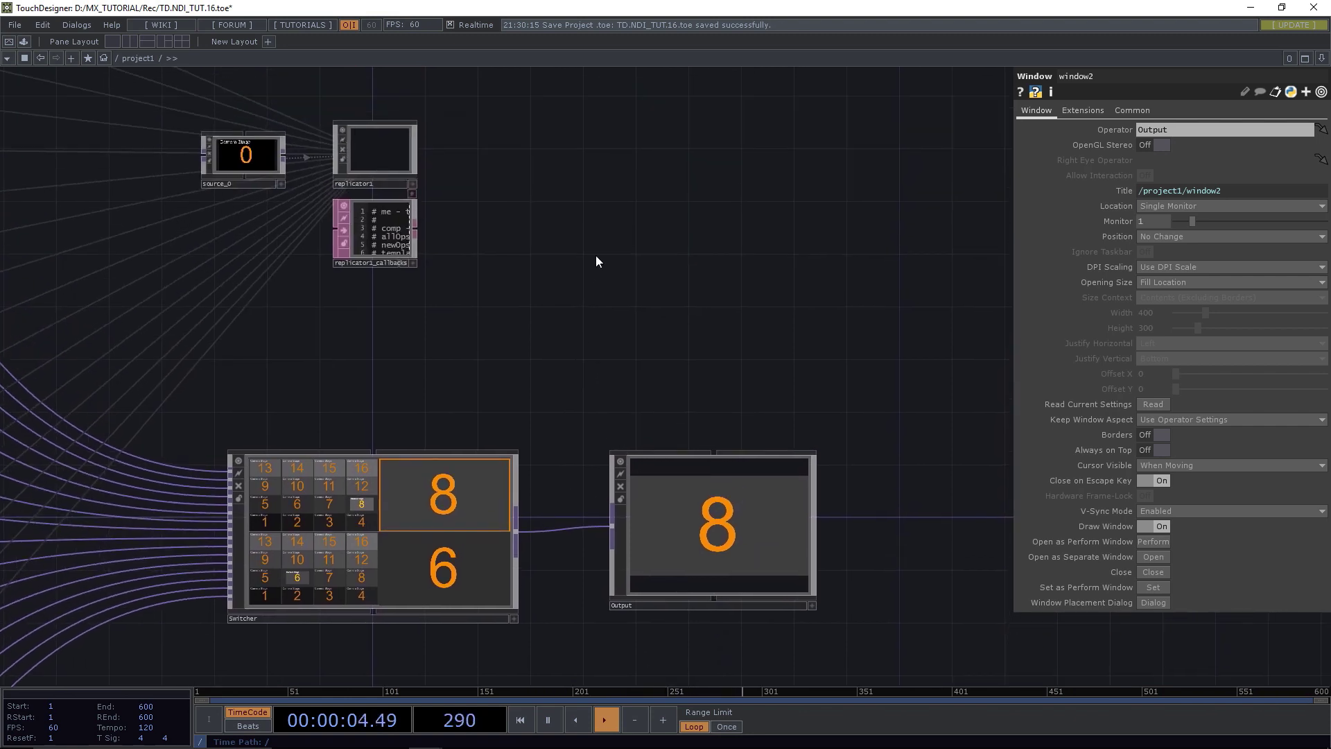
left_click_drag(595, 261, 576, 307)
key("Tab")
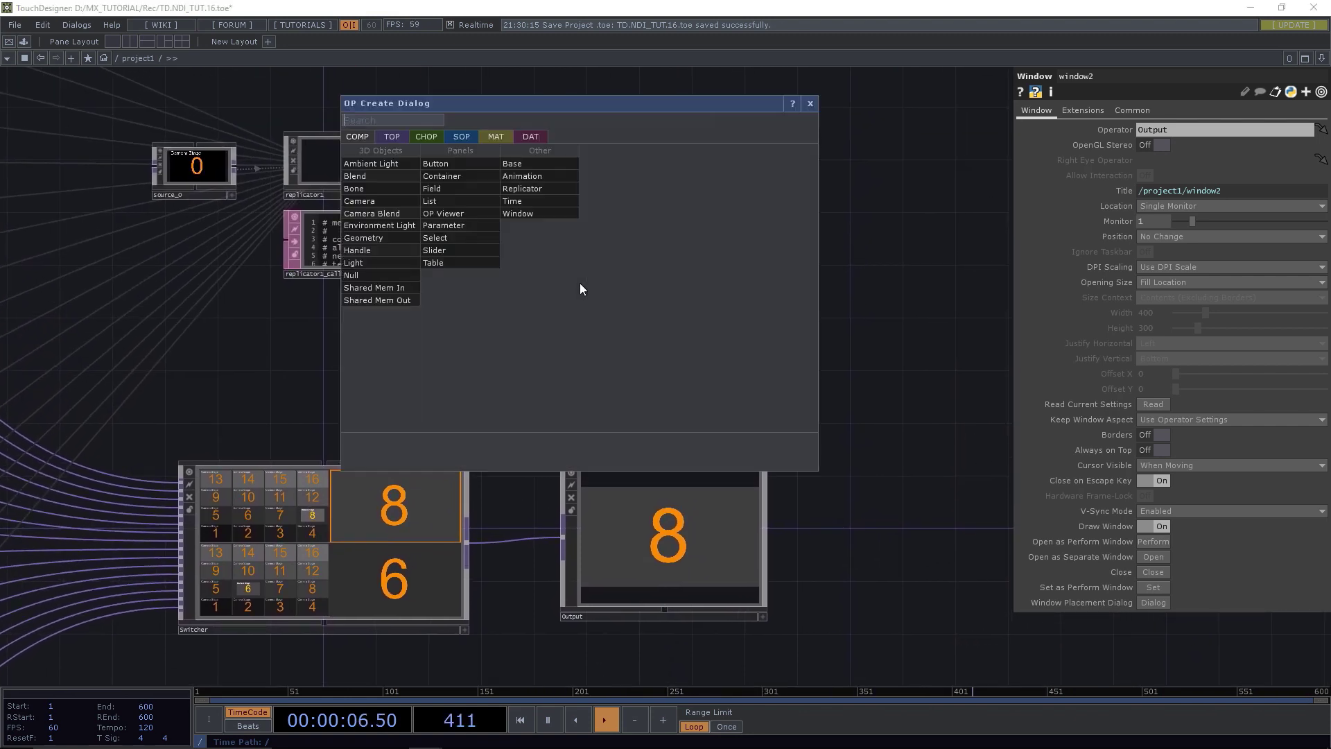
left_click(427, 176)
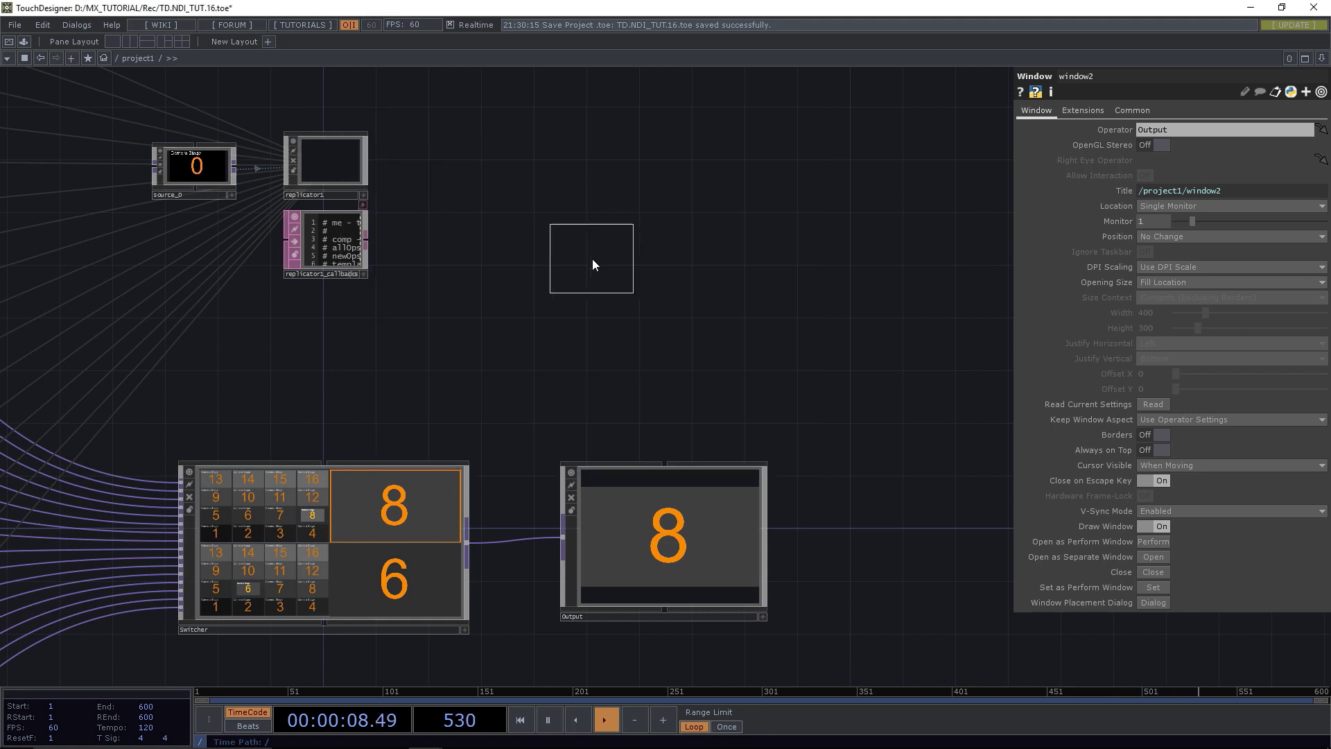
left_click(545, 229)
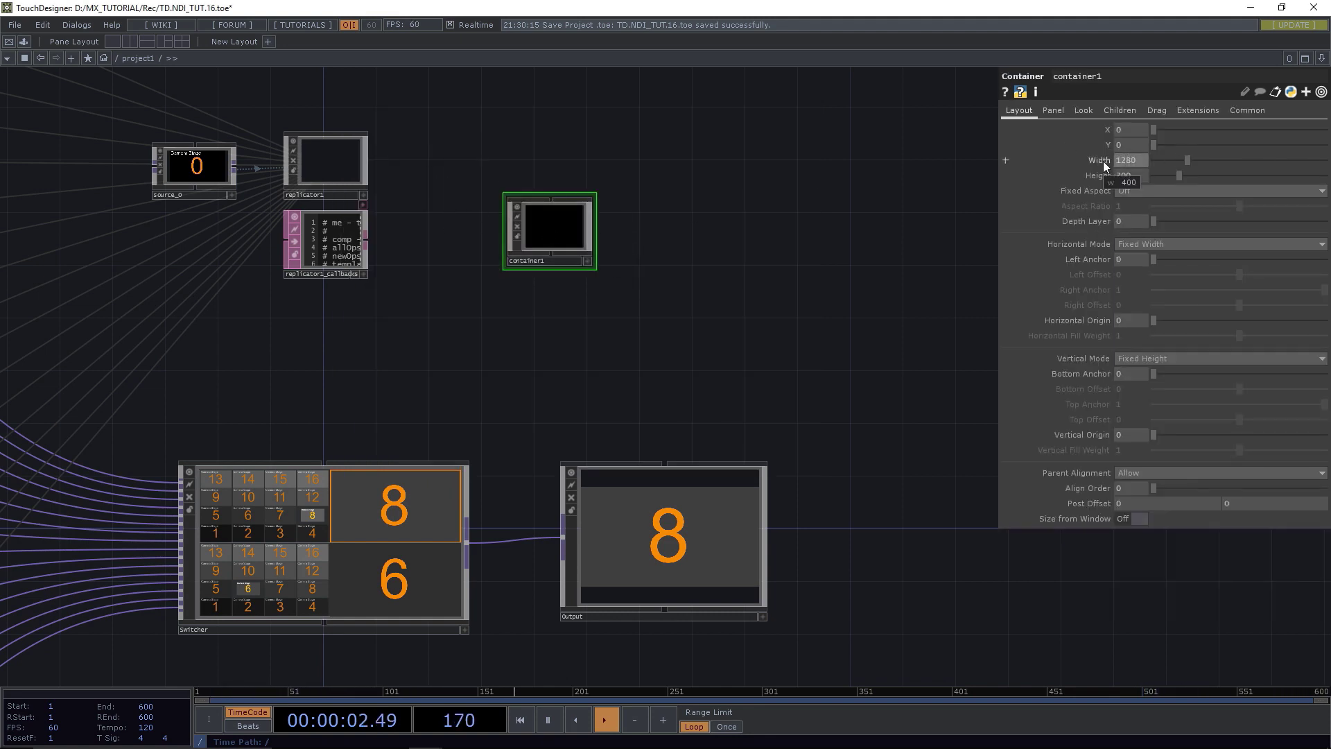
left_click(1133, 177)
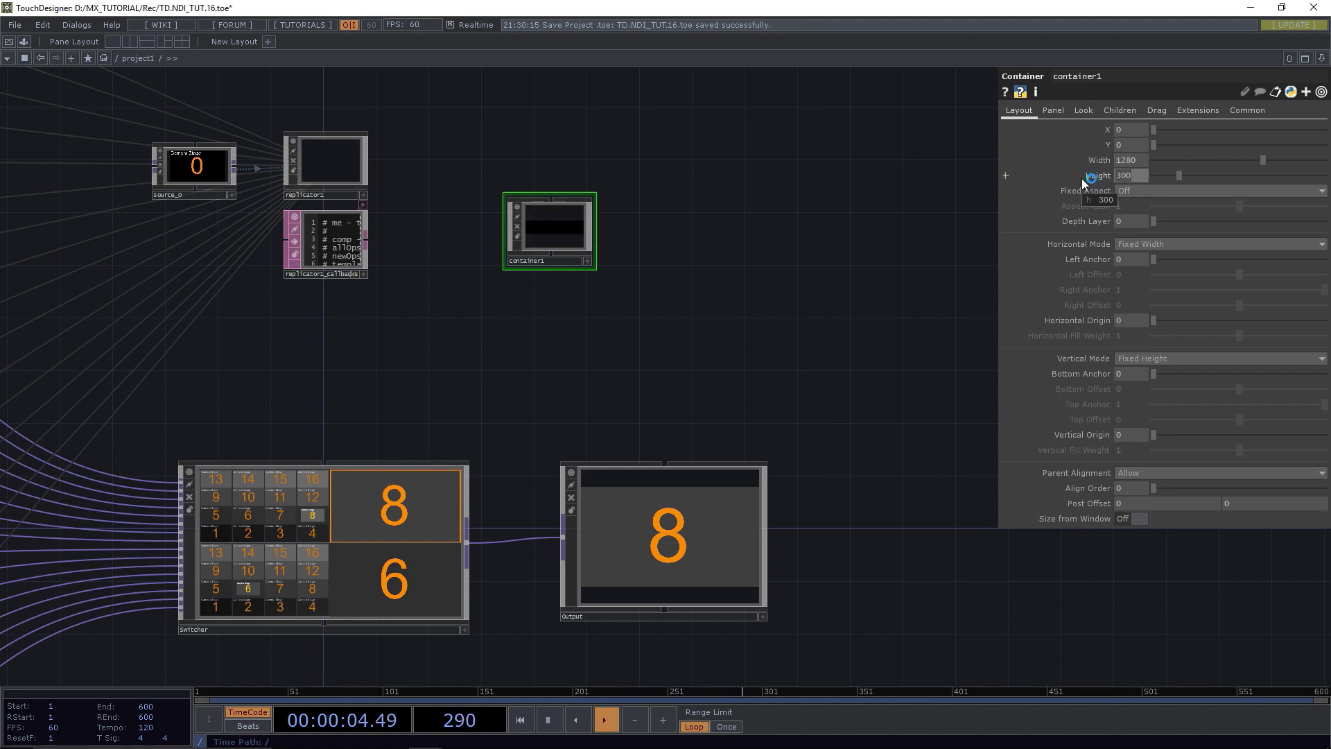
type("1440")
key("Return")
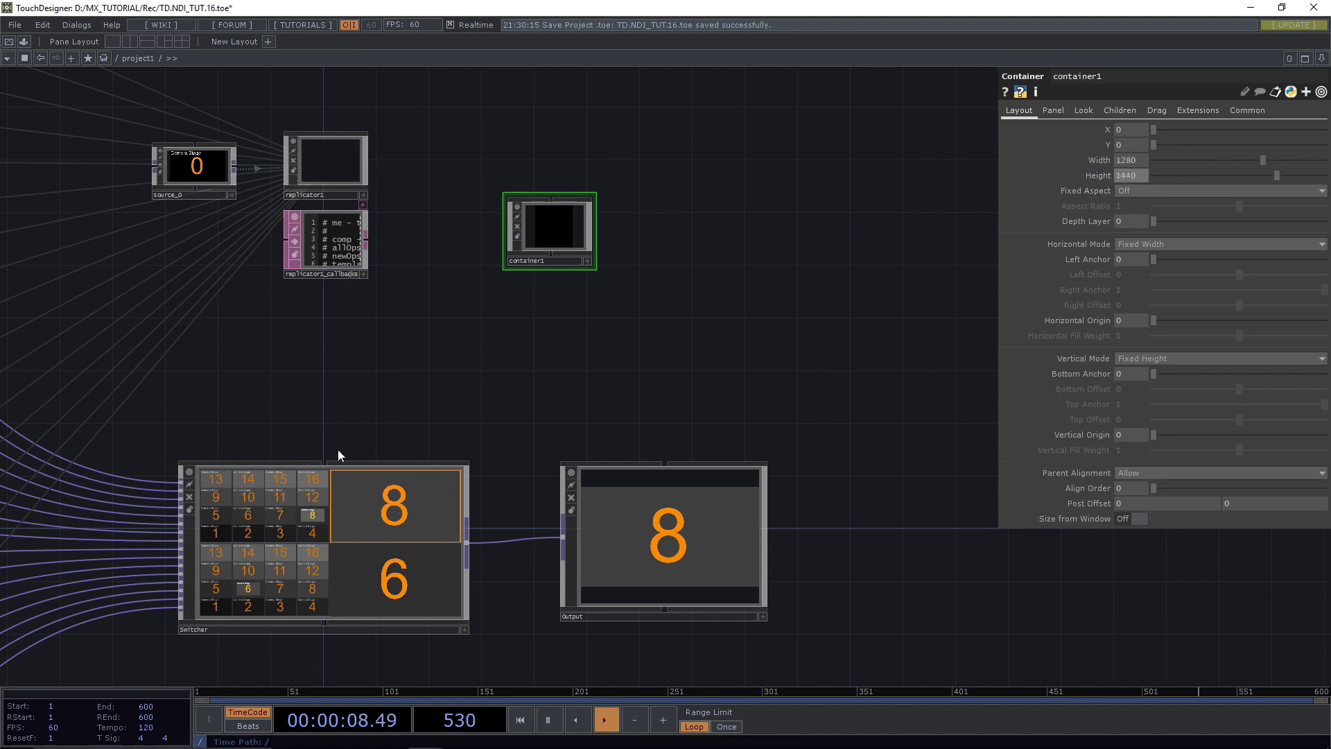
Parent the Switcher and Output panels to container1 and set its children's Align to Top to Bottom.
left_click_drag(323, 460, 535, 262)
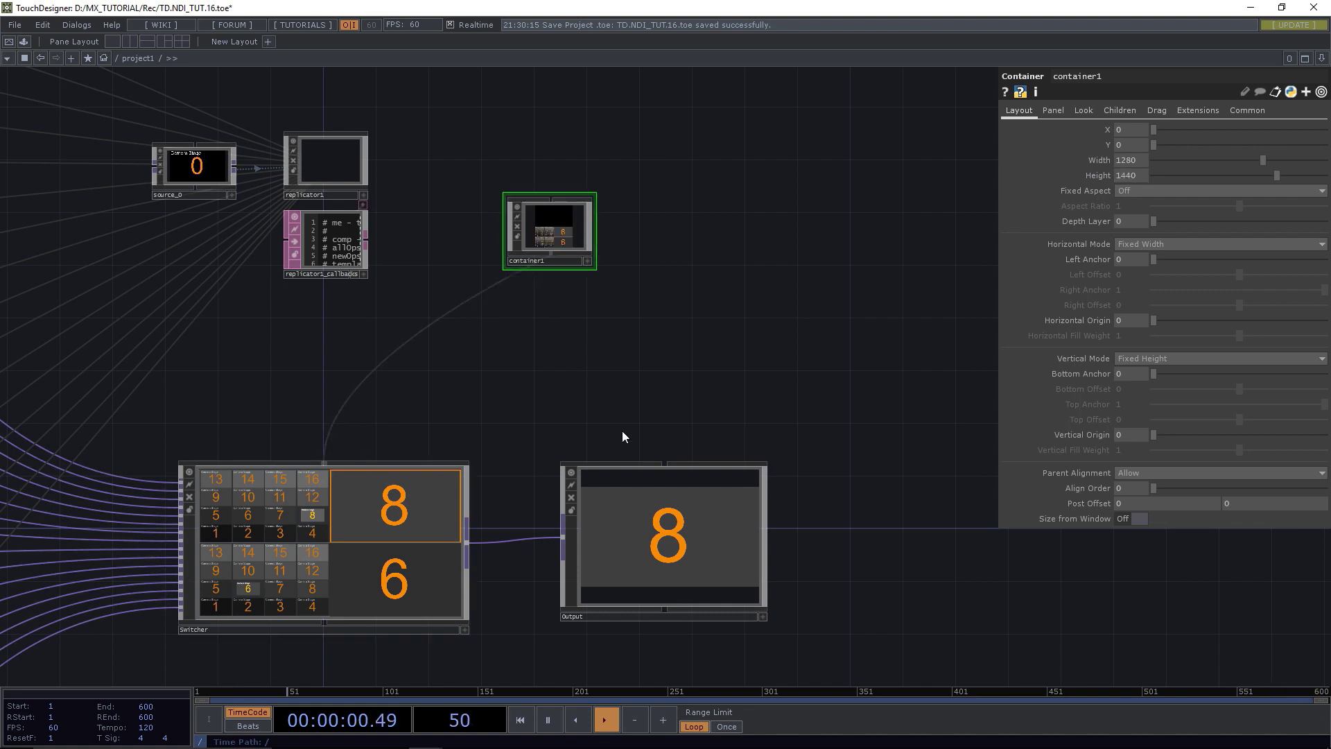
left_click_drag(663, 461, 550, 269)
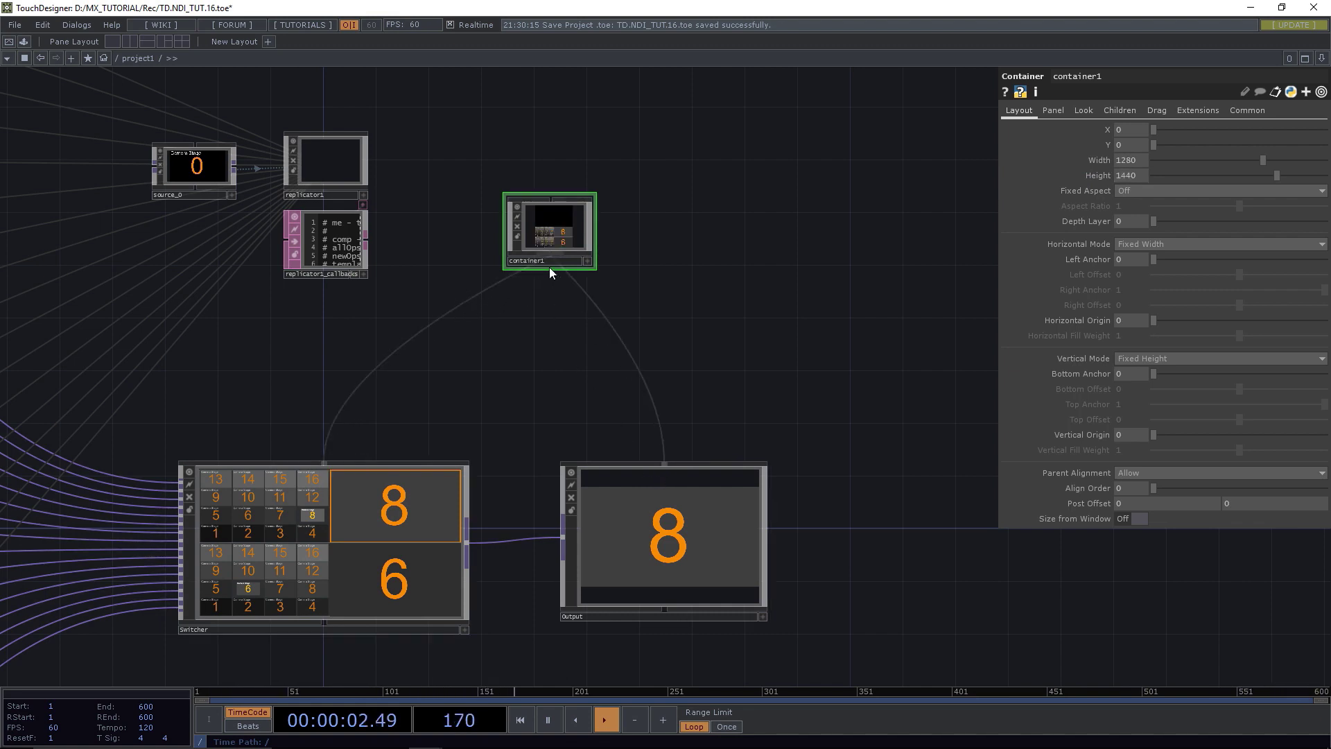
left_click(1129, 114)
left_click(1141, 131)
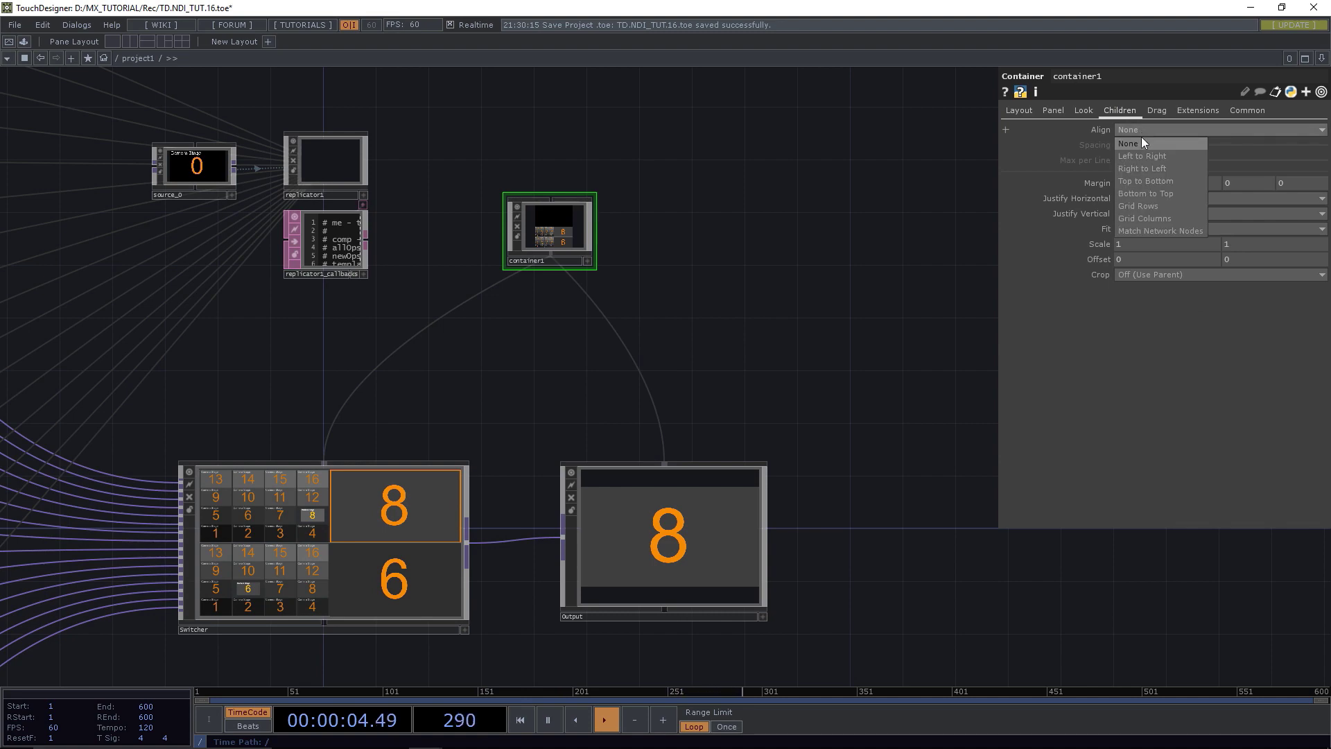
left_click(1148, 180)
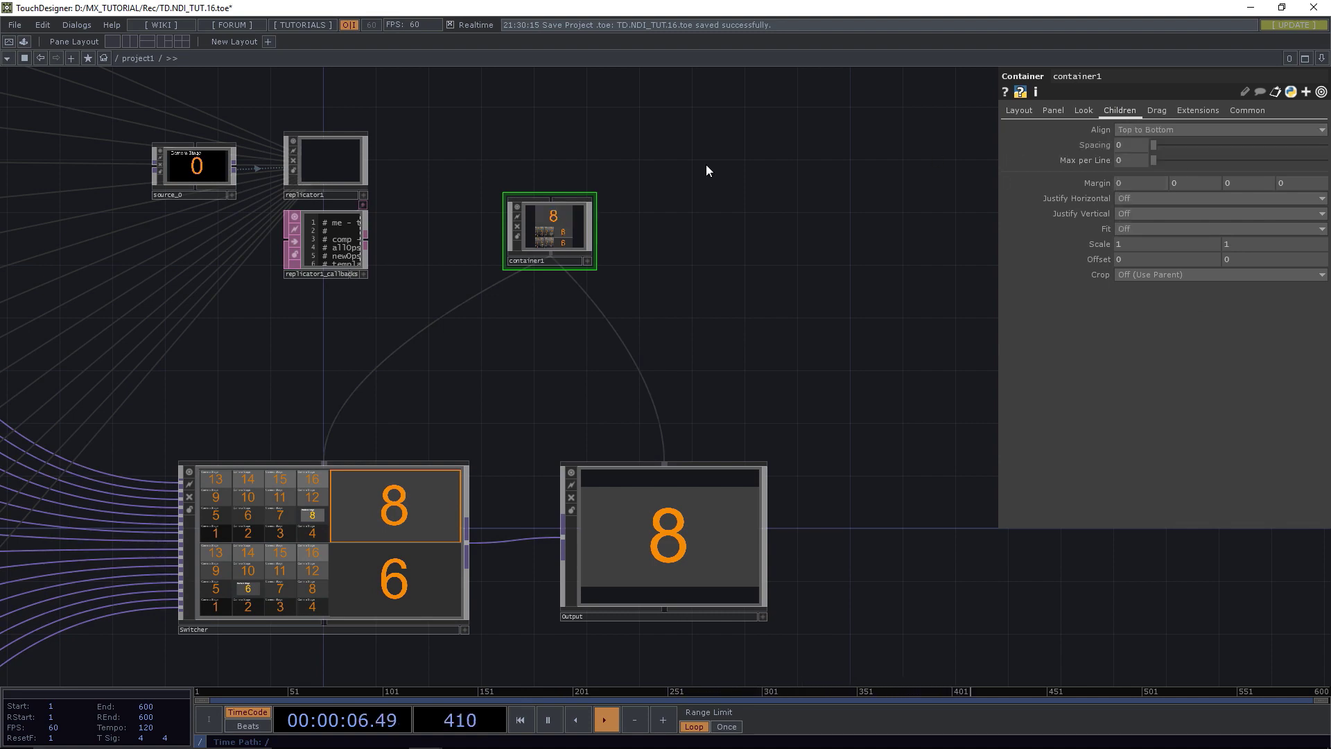
scroll(548, 231, "up", 5)
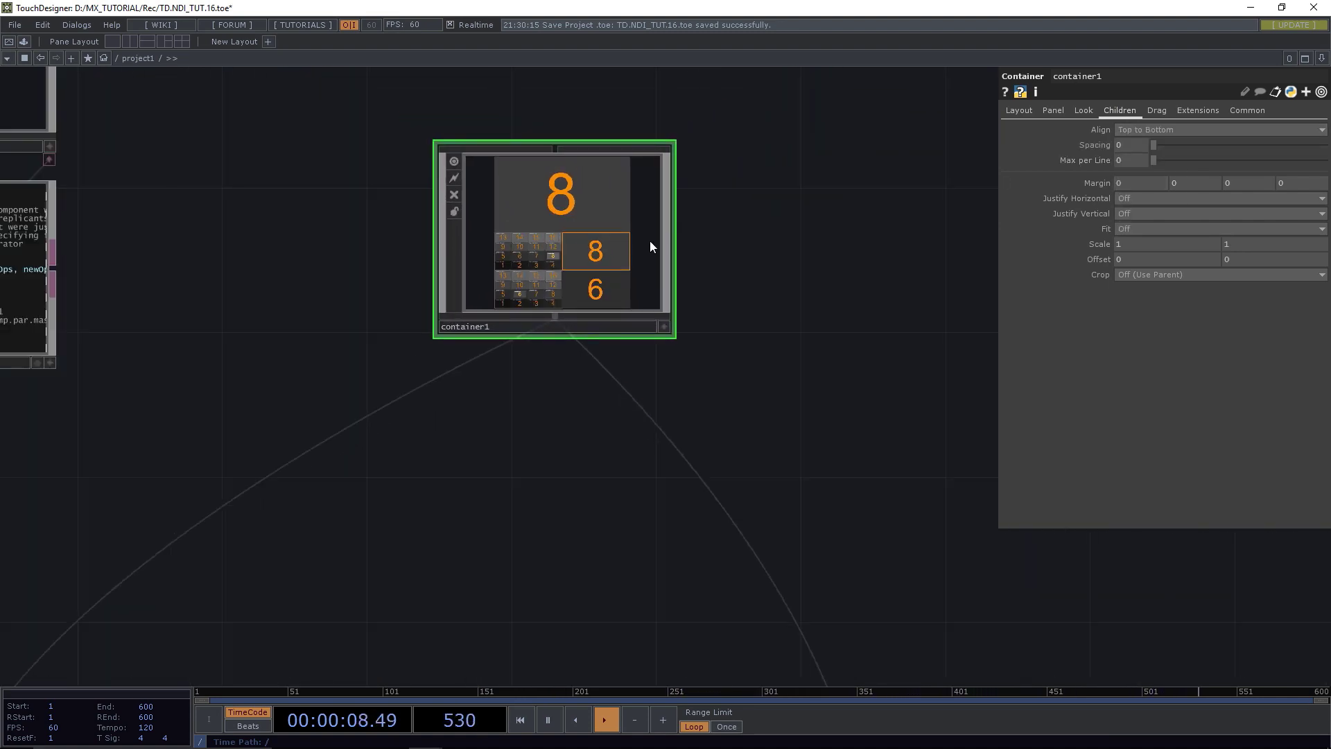
Add a Window COMP above container1 and assign container1 as its Operator.
left_click_drag(735, 274, 675, 404)
left_click_drag(559, 258, 559, 425)
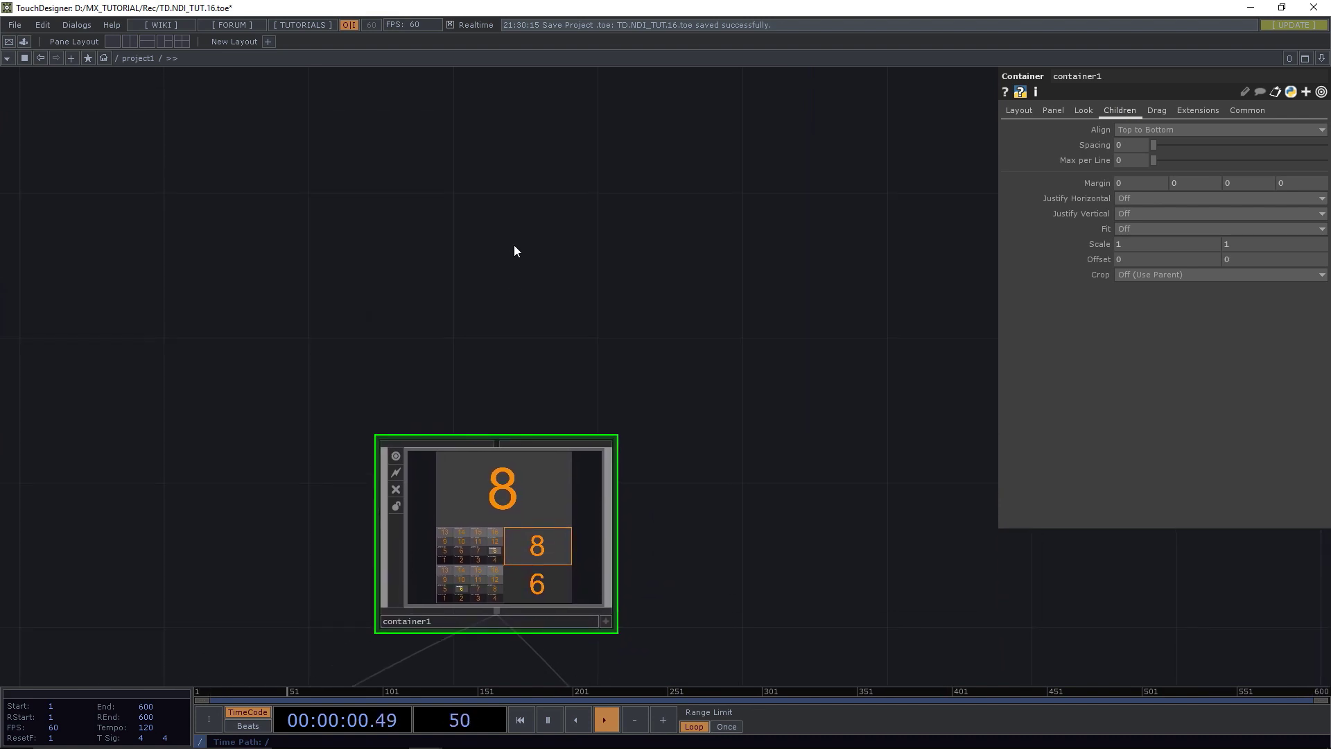
key("Tab")
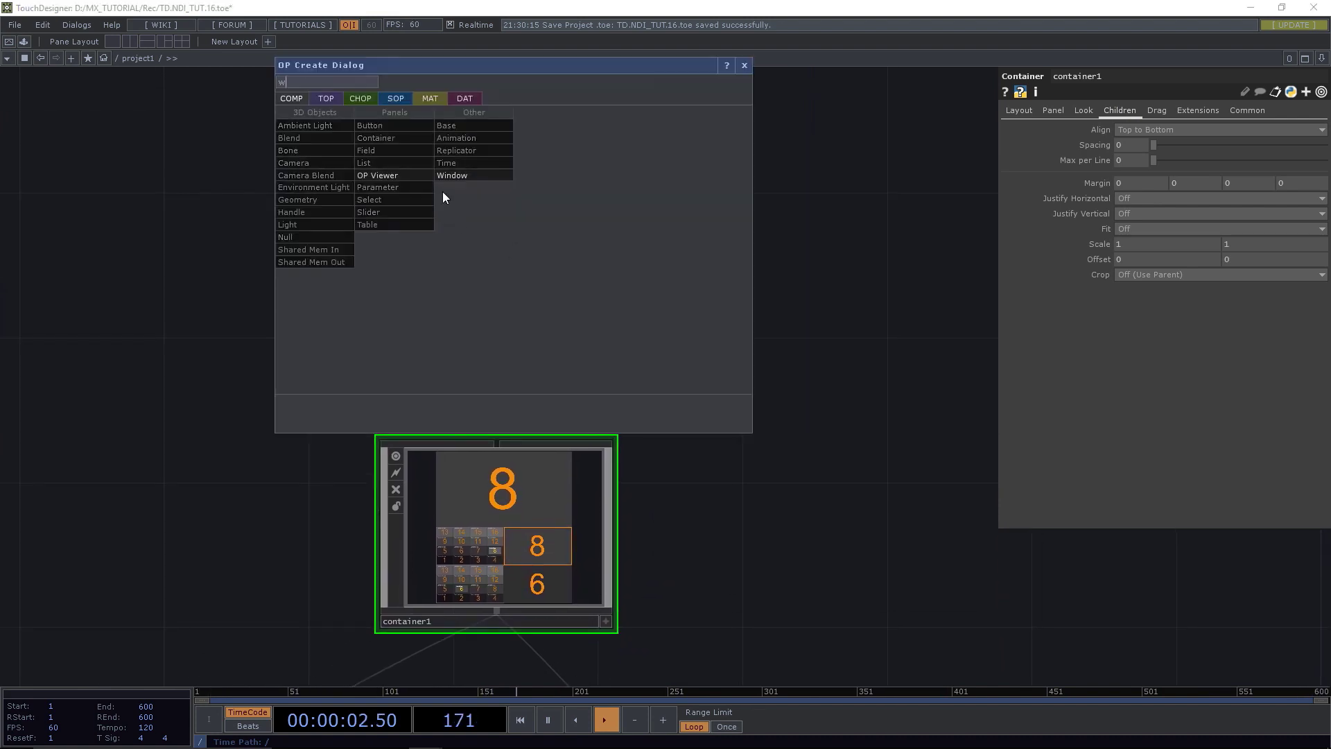
left_click(454, 176)
left_click(516, 248)
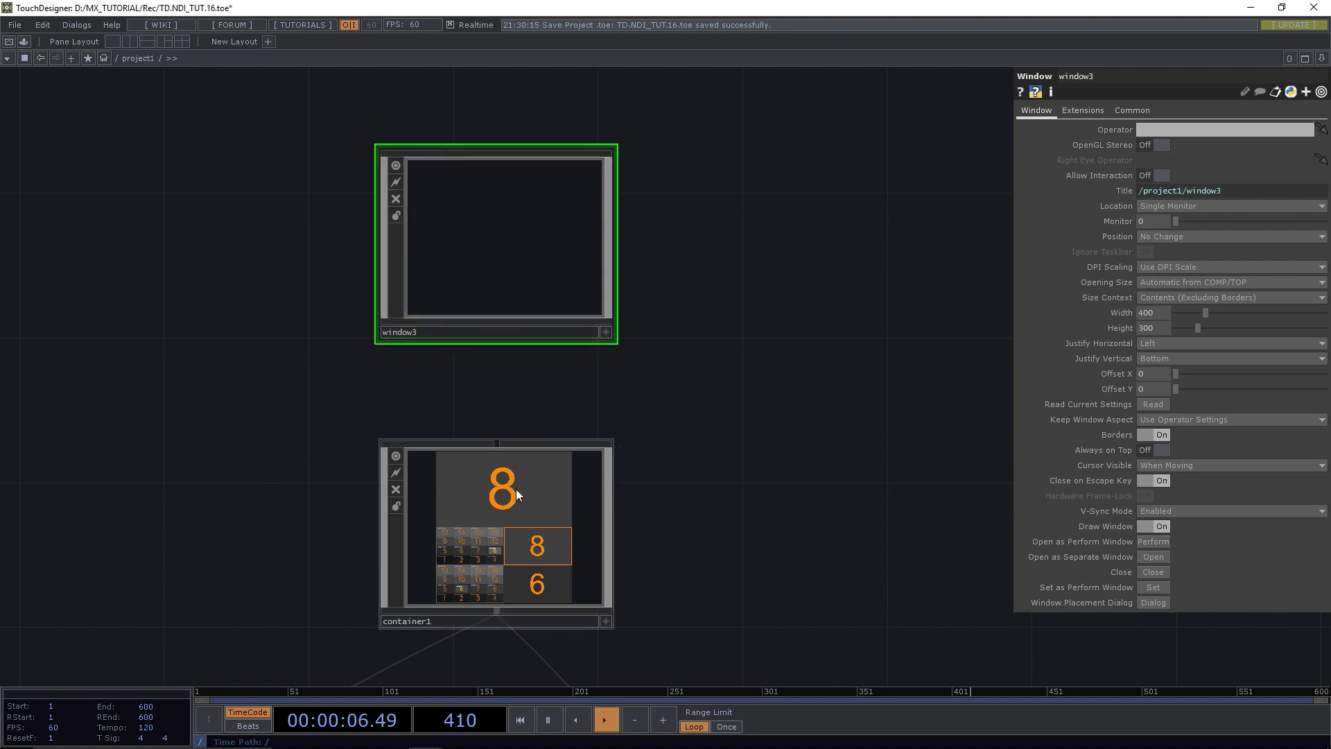
left_click_drag(516, 489, 1153, 130)
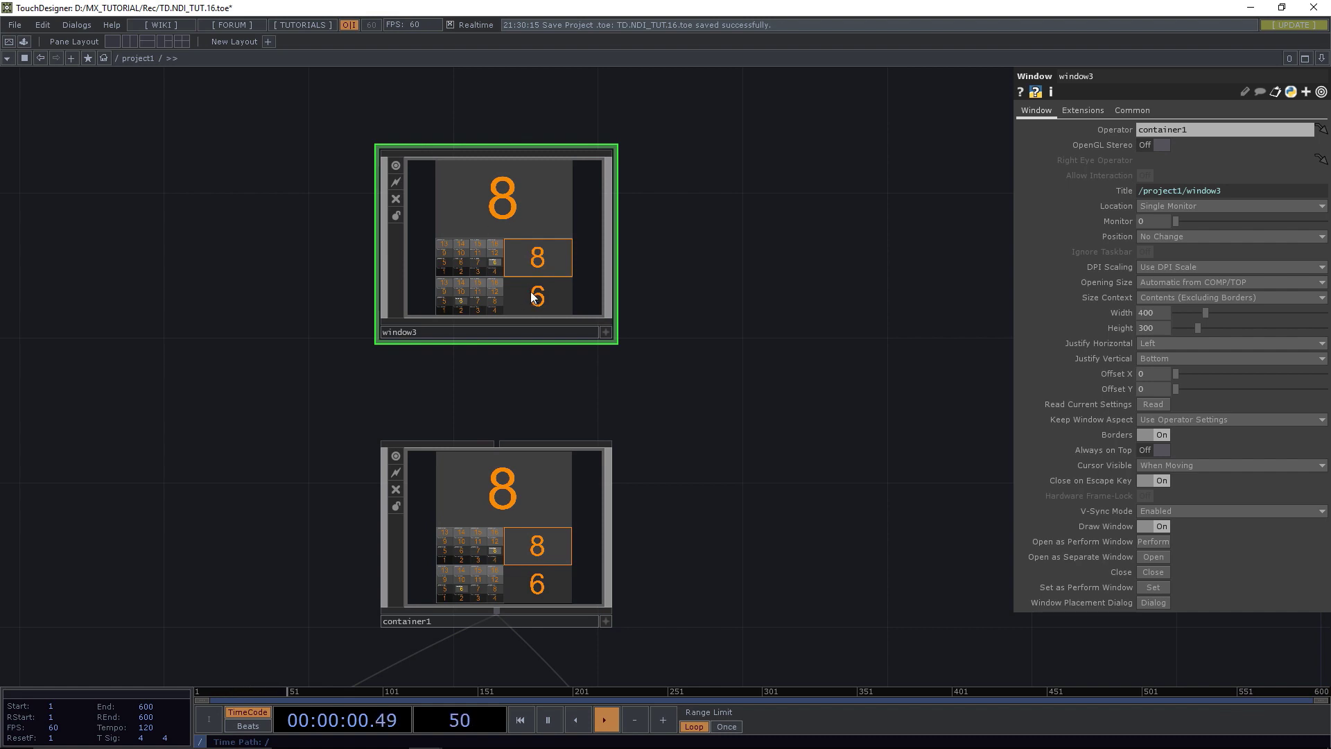
Inspect the combined Output and Switcher layout in container1 and save the project.
scroll(730, 401, "down", 4)
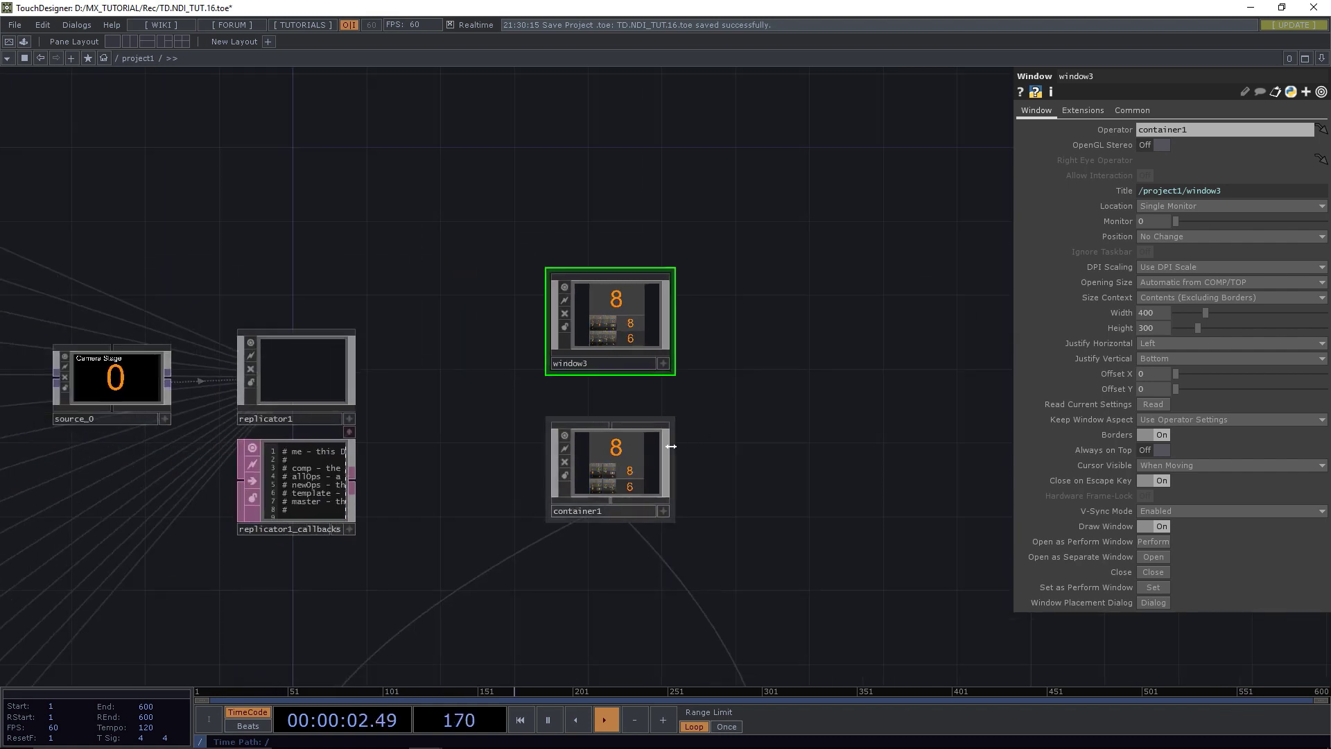
left_click_drag(777, 522, 636, 402)
scroll(493, 351, "up", 5)
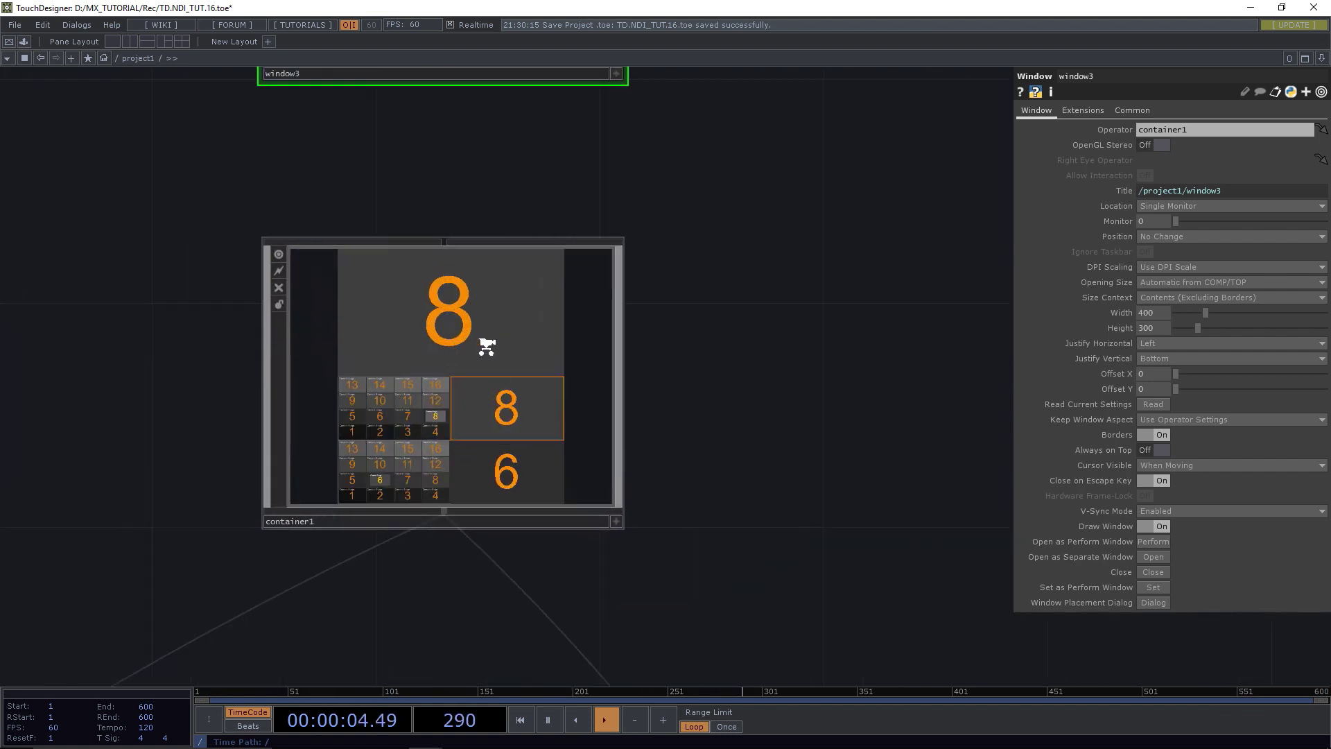
scroll(487, 347, "up", 2)
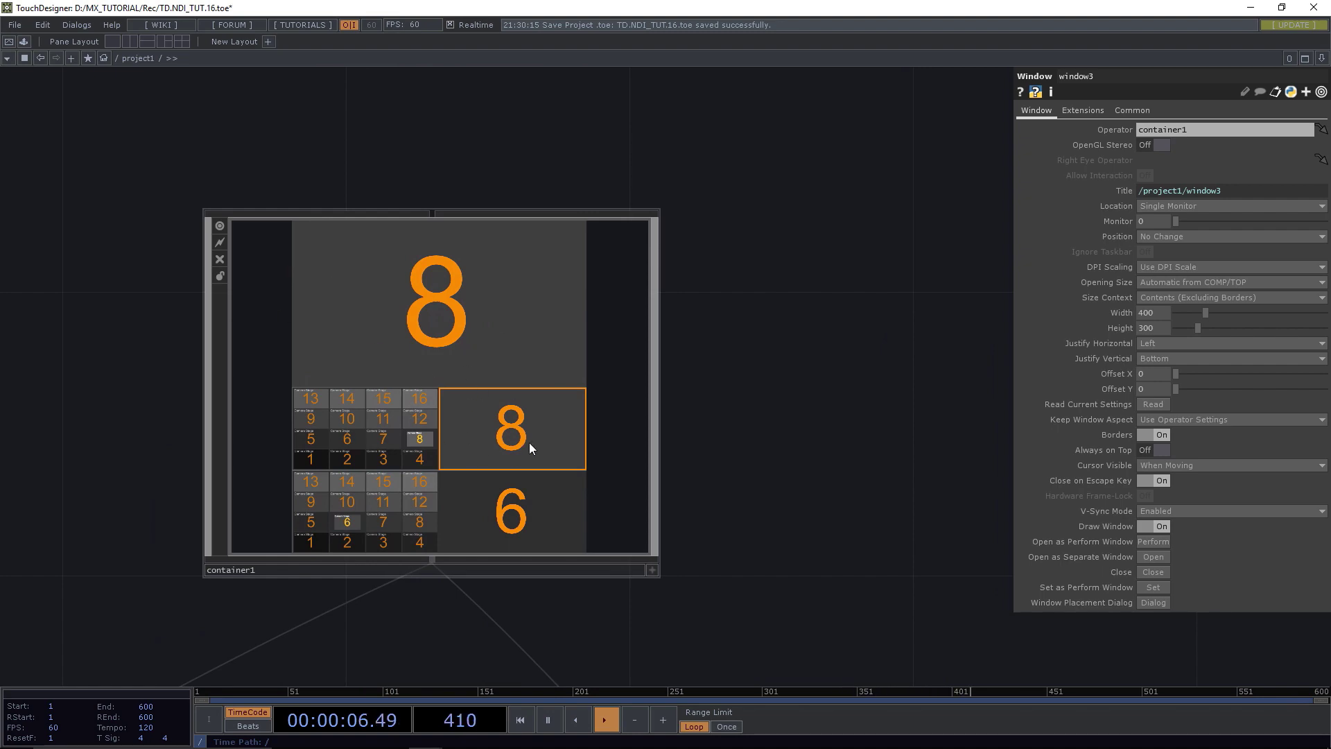
scroll(725, 357, "down", 7)
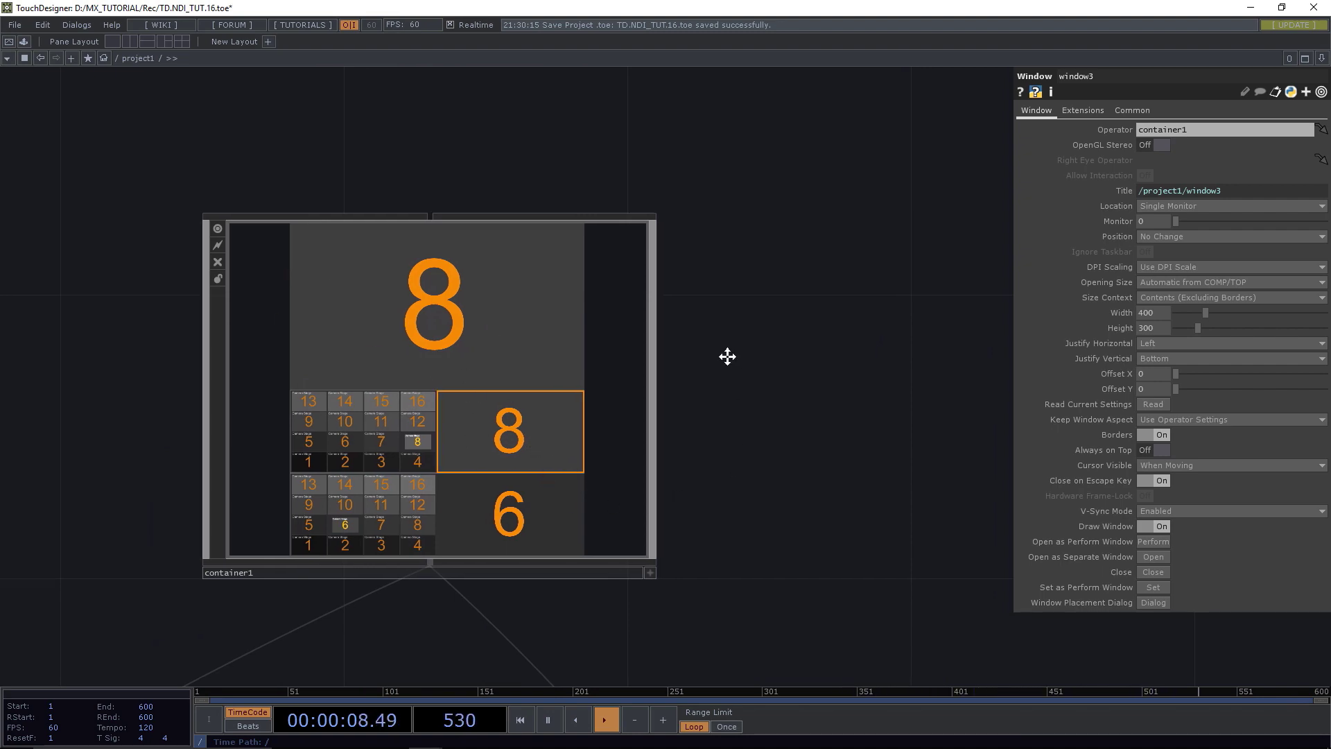
scroll(697, 309, "up", 1)
left_click_drag(731, 385, 764, 213)
scroll(765, 212, "down", 4)
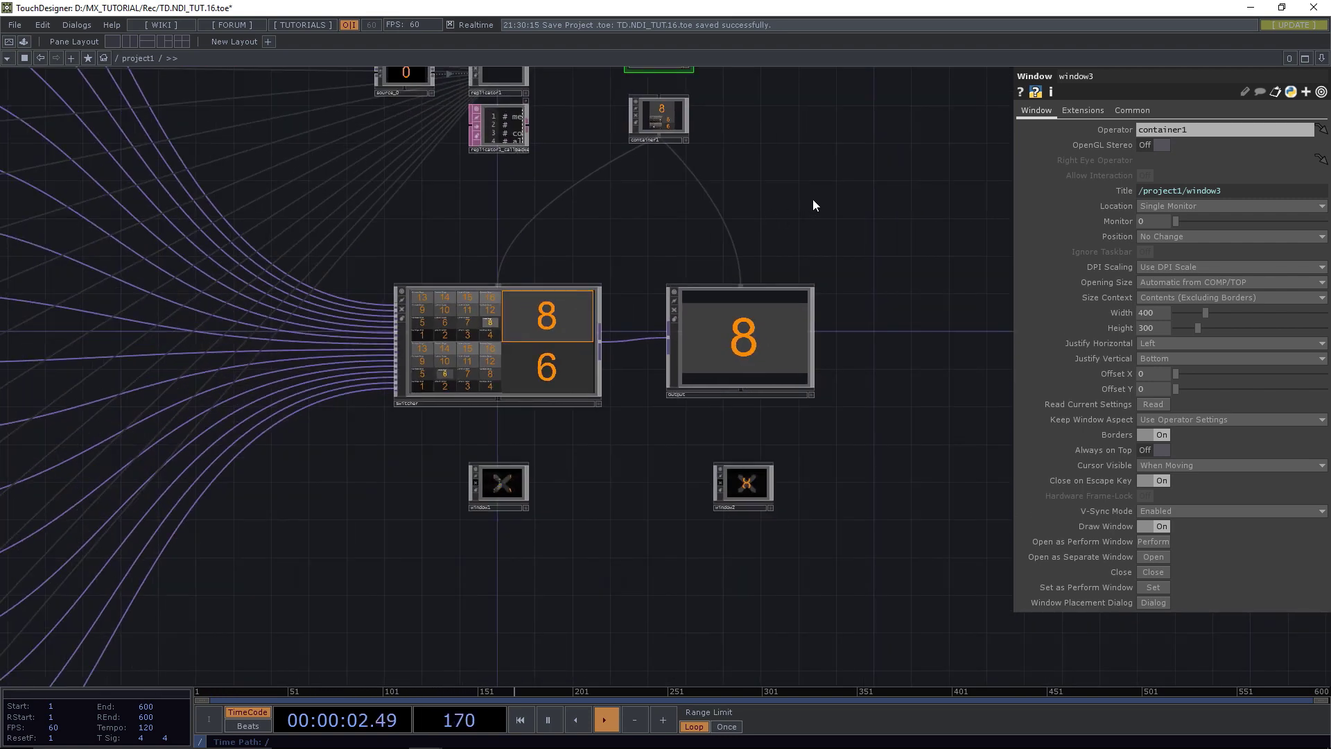
scroll(814, 200, "down", 2)
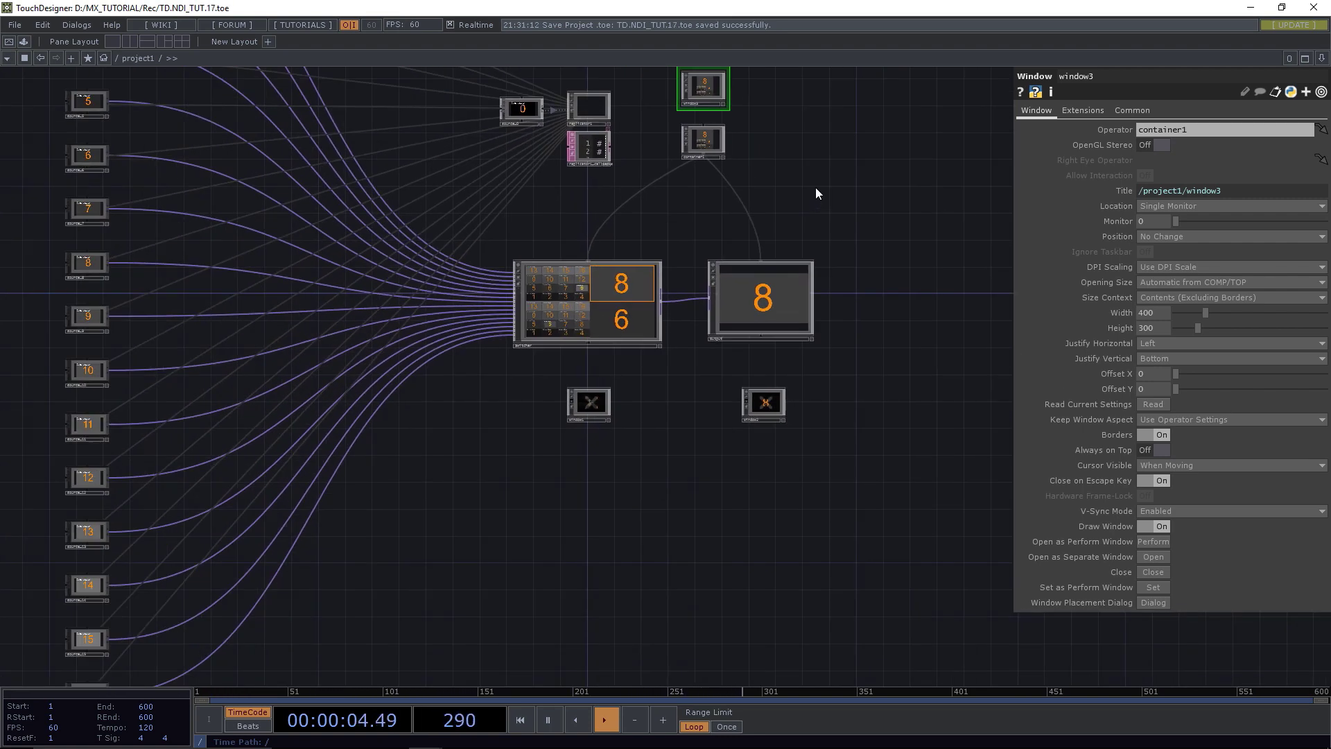
Add an NDI In TOP in the empty network area beside source_1.
left_click_drag(817, 193, 852, 220)
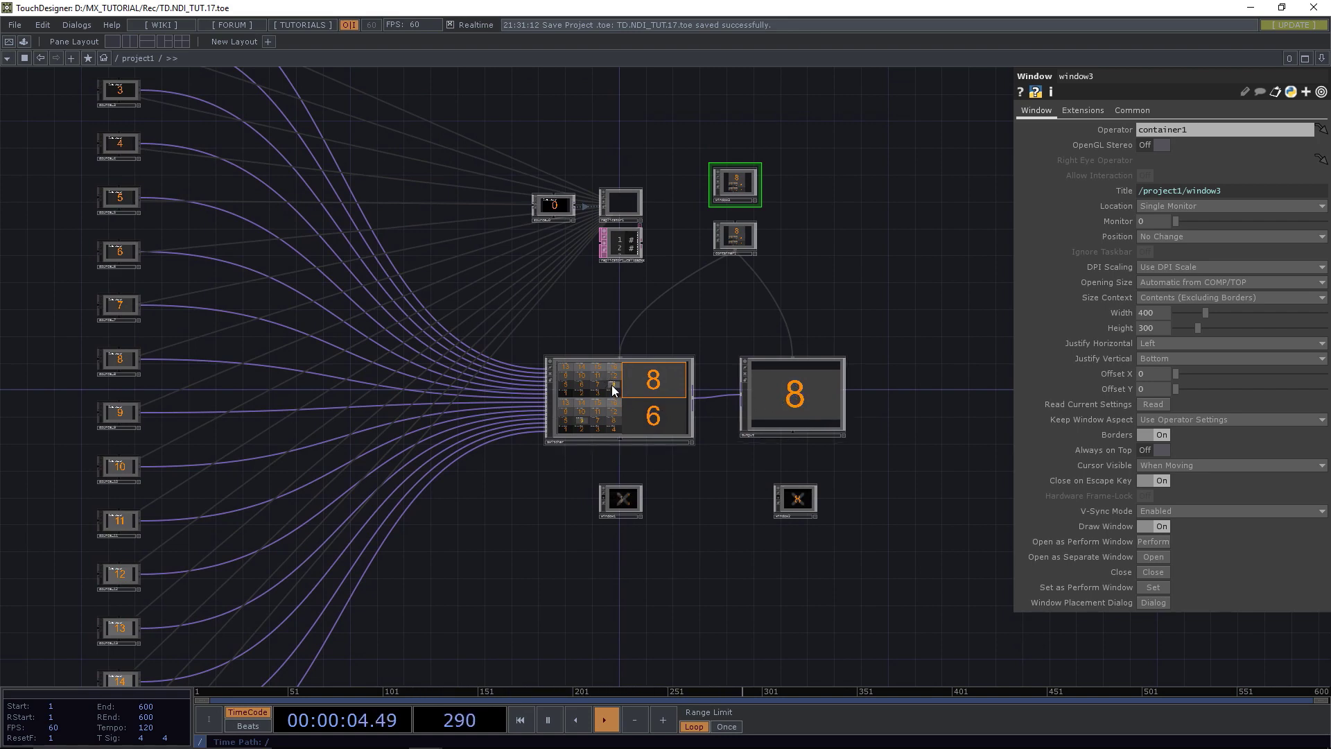
scroll(575, 303, "down", 5)
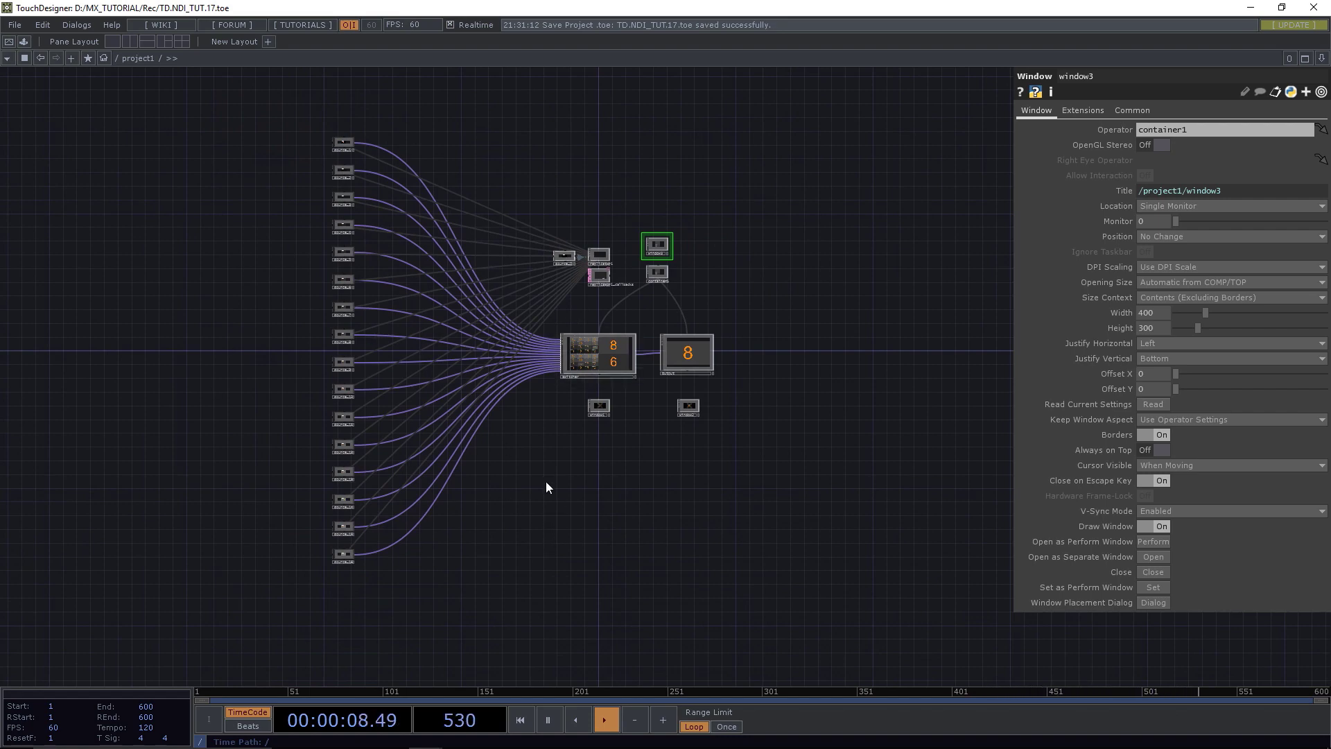
left_click_drag(547, 482, 541, 522)
scroll(581, 423, "up", 4)
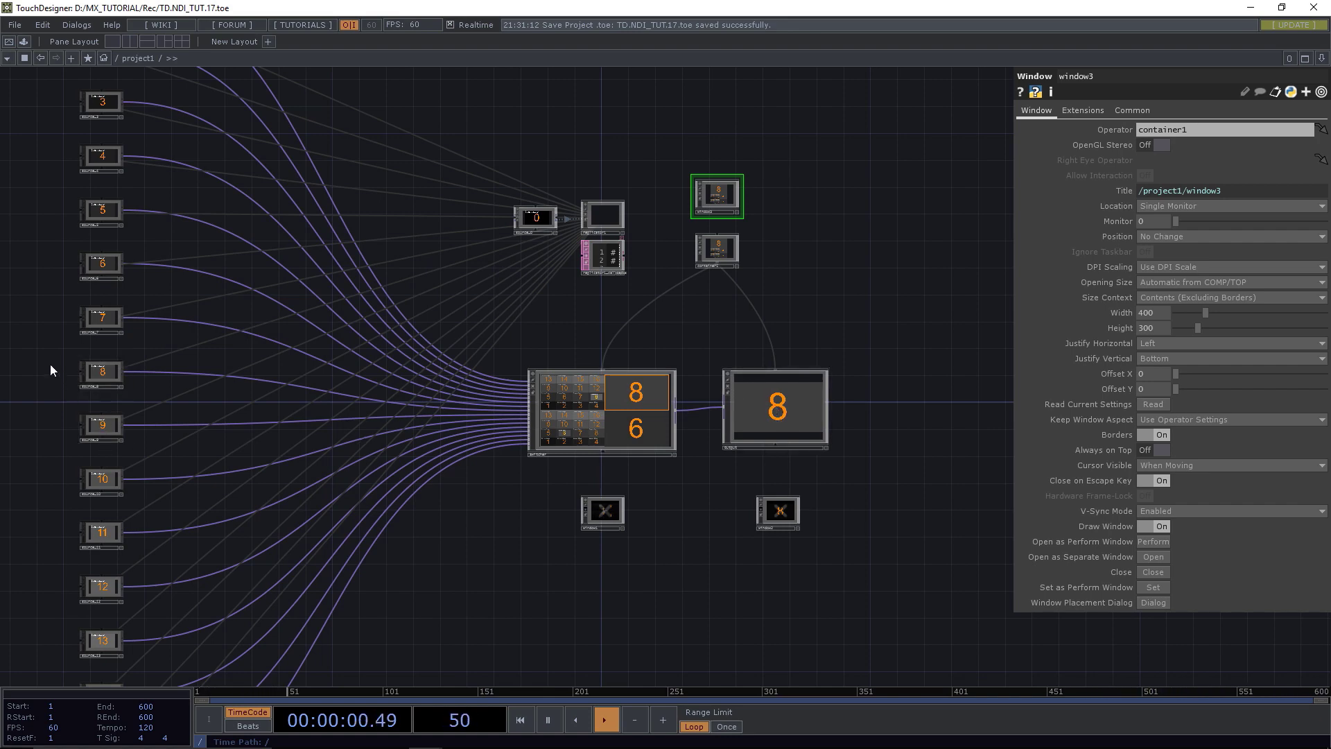
left_click_drag(50, 364, 352, 464)
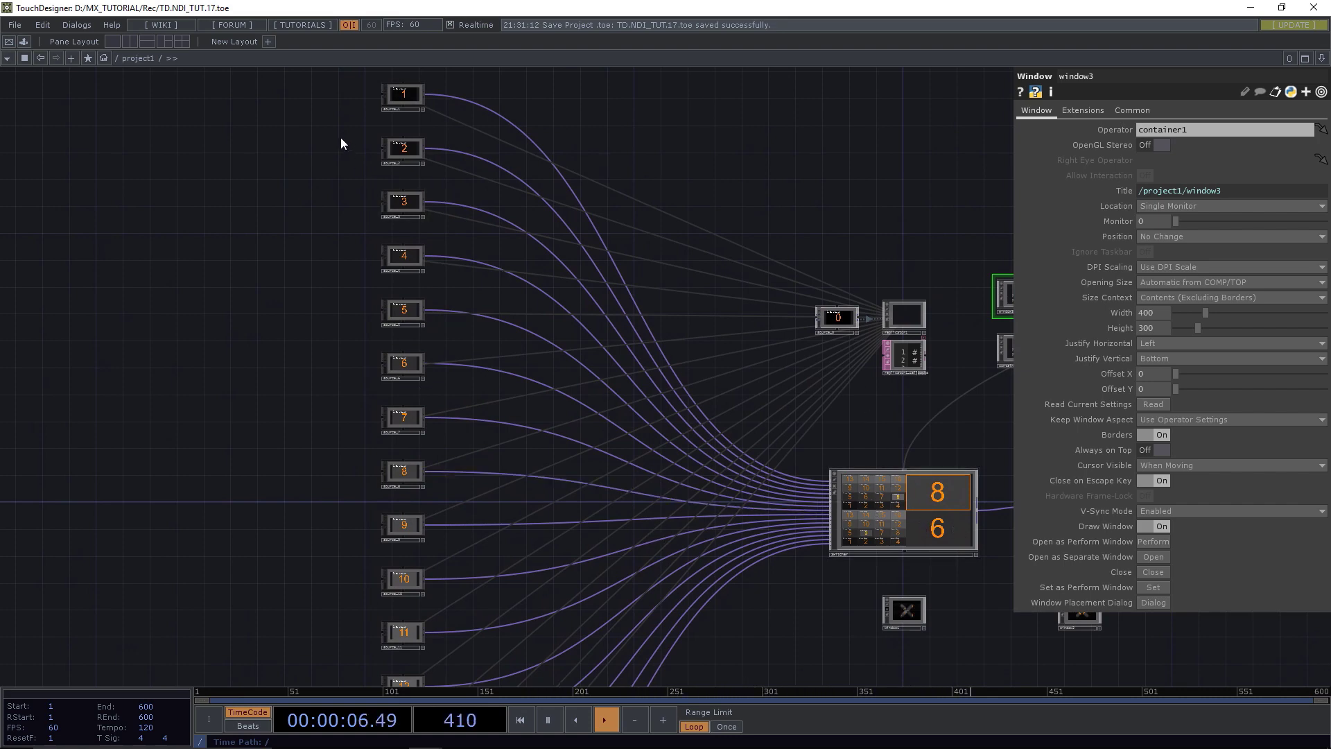
left_click_drag(337, 115, 389, 217)
scroll(356, 201, "up", 5)
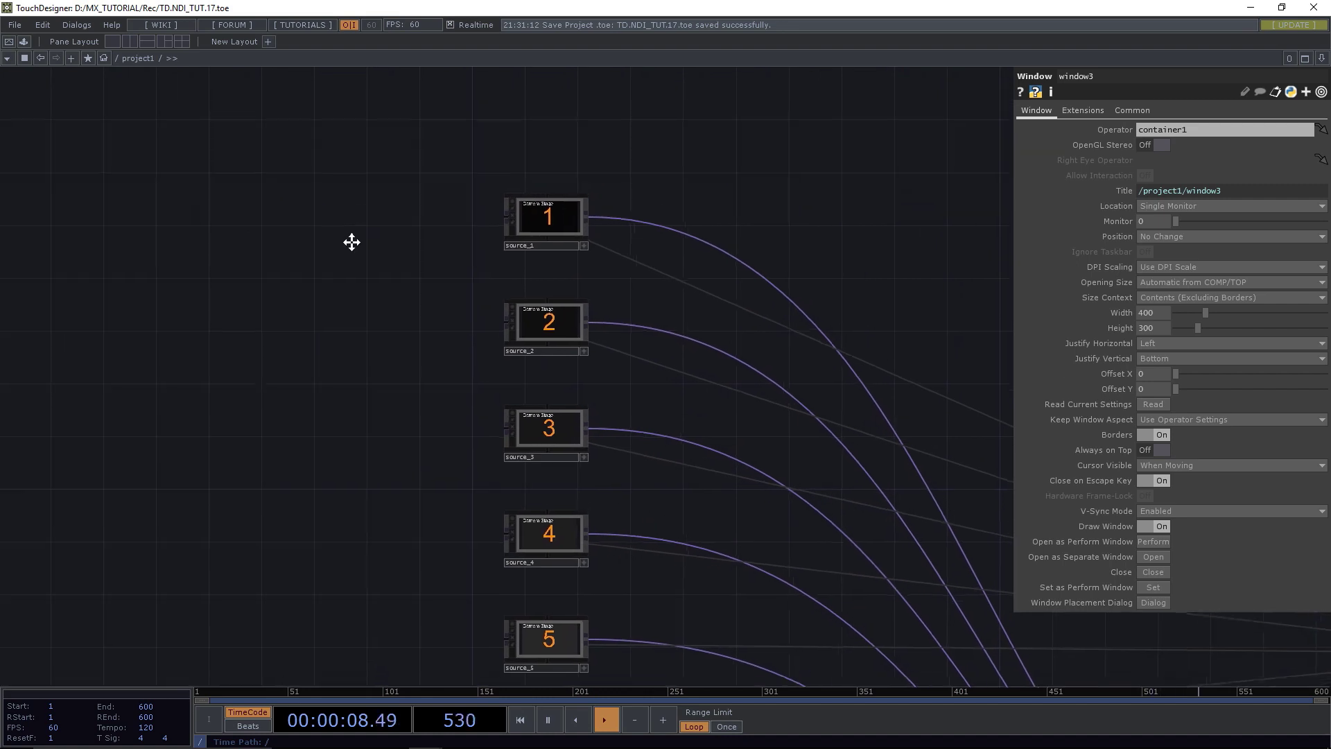
key("Tab")
left_click(147, 107)
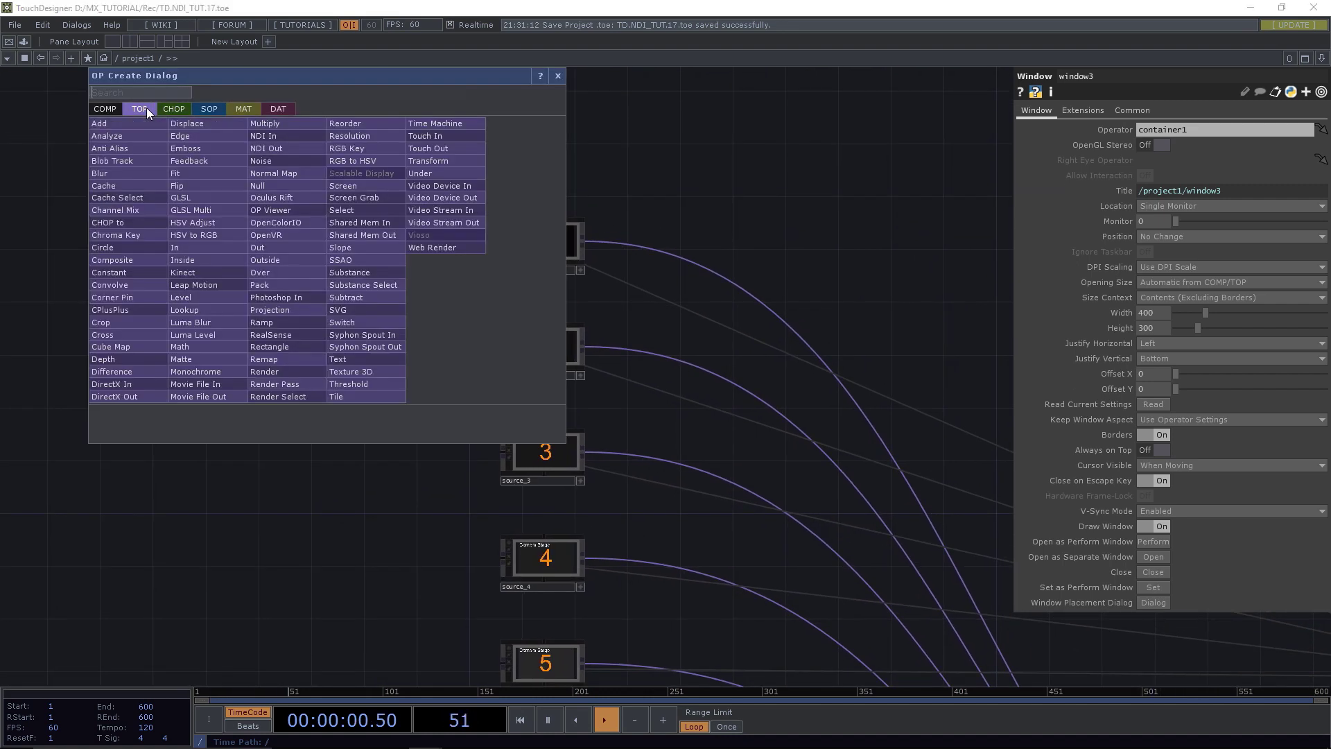
left_click(251, 137)
left_click(364, 258)
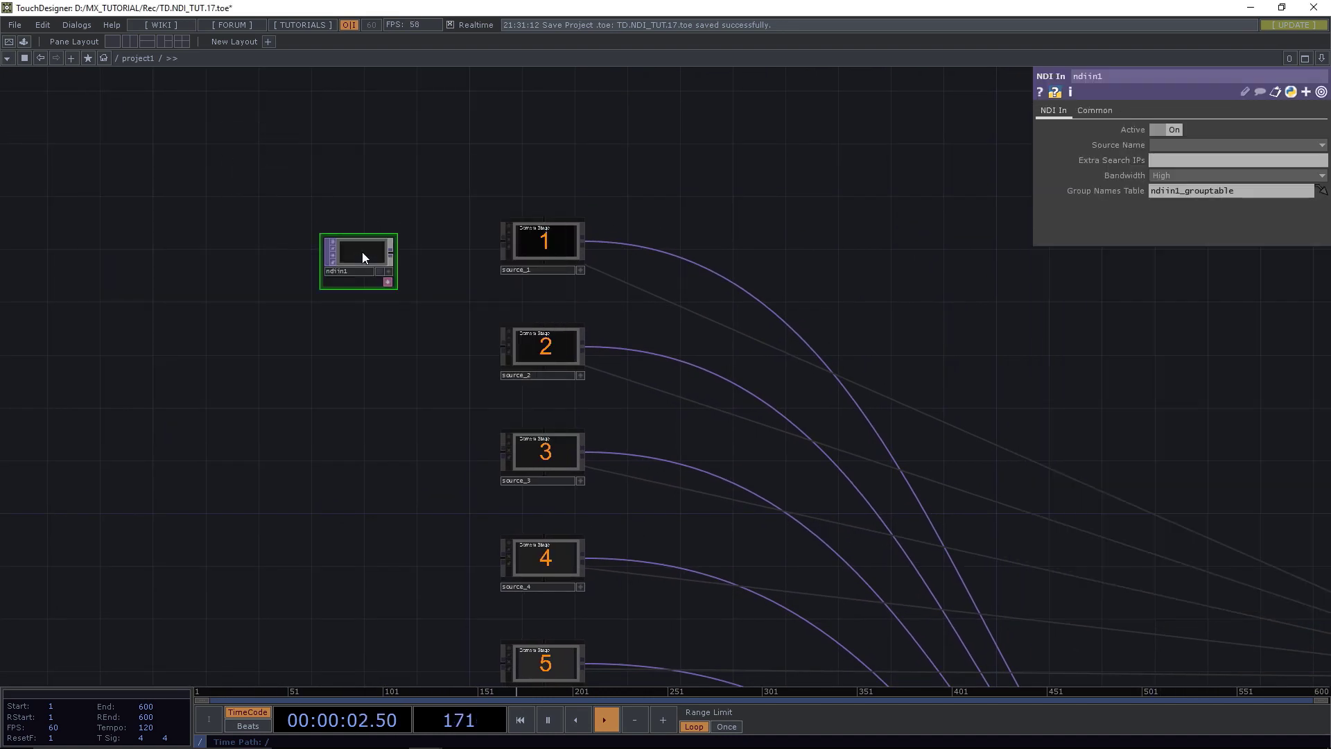
Copy the NDI In TOP and paste it five times.
key("ctrl+c")
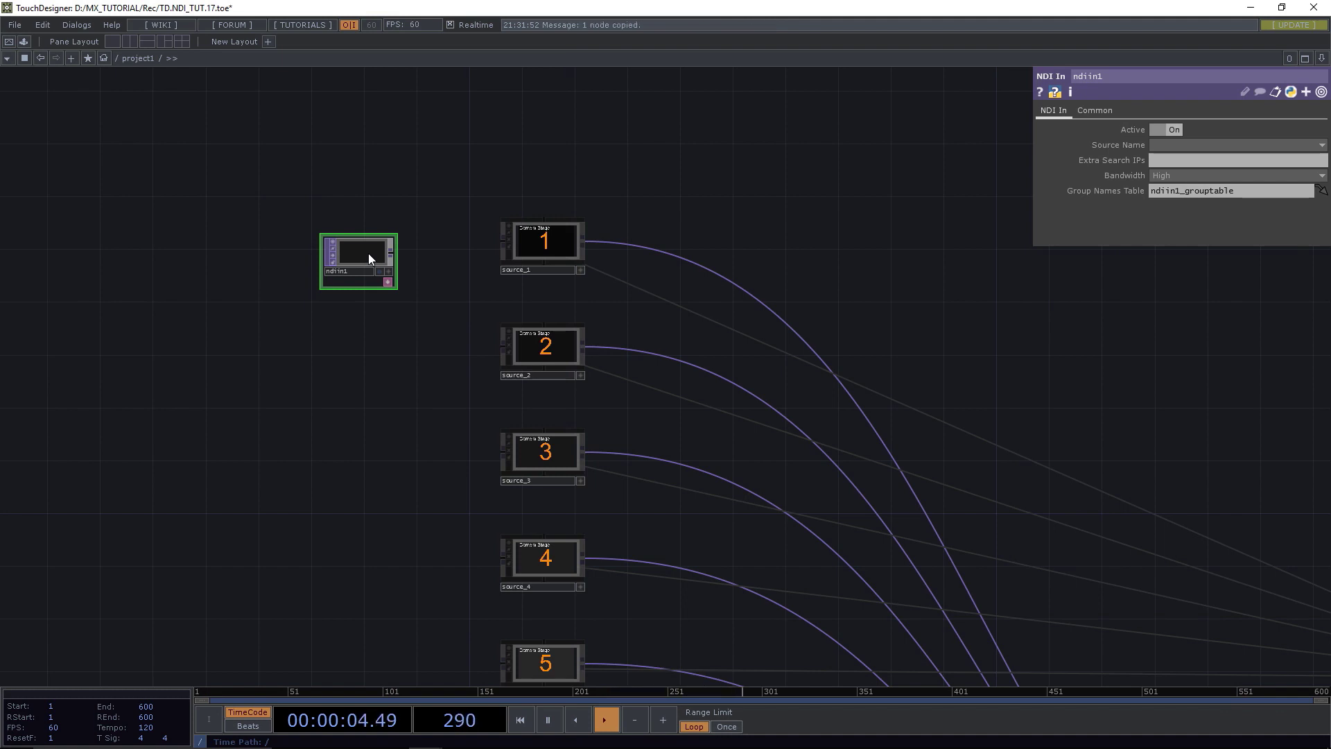
key("ctrl+v")
key("ctrl+v")
key("ctrl+v")
key("ctrl+v")
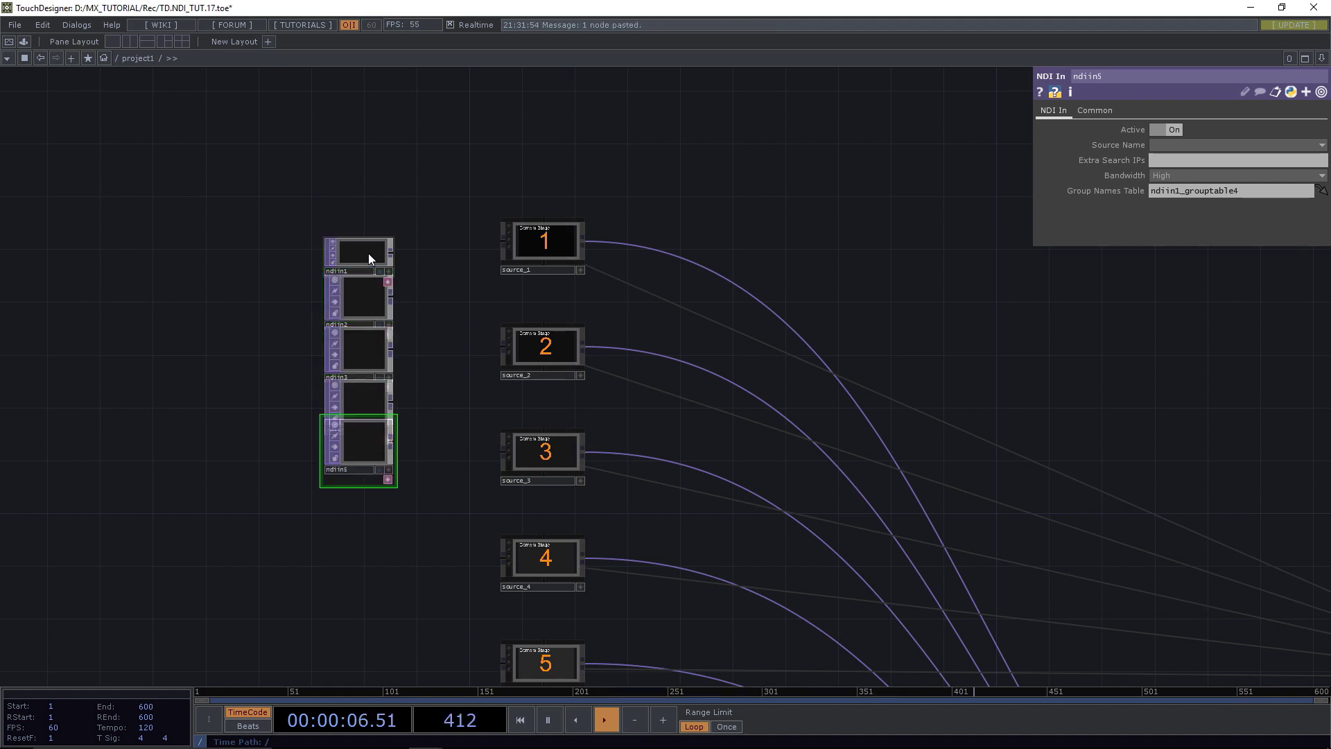
key("ctrl+v")
Connect the six NDI In TOPs in order to source_1 through source_6, moving ndiin5 and ndiin6 clear of the stack.
left_click_drag(393, 255, 480, 240)
left_click_drag(393, 297, 485, 349)
left_click_drag(392, 345, 491, 449)
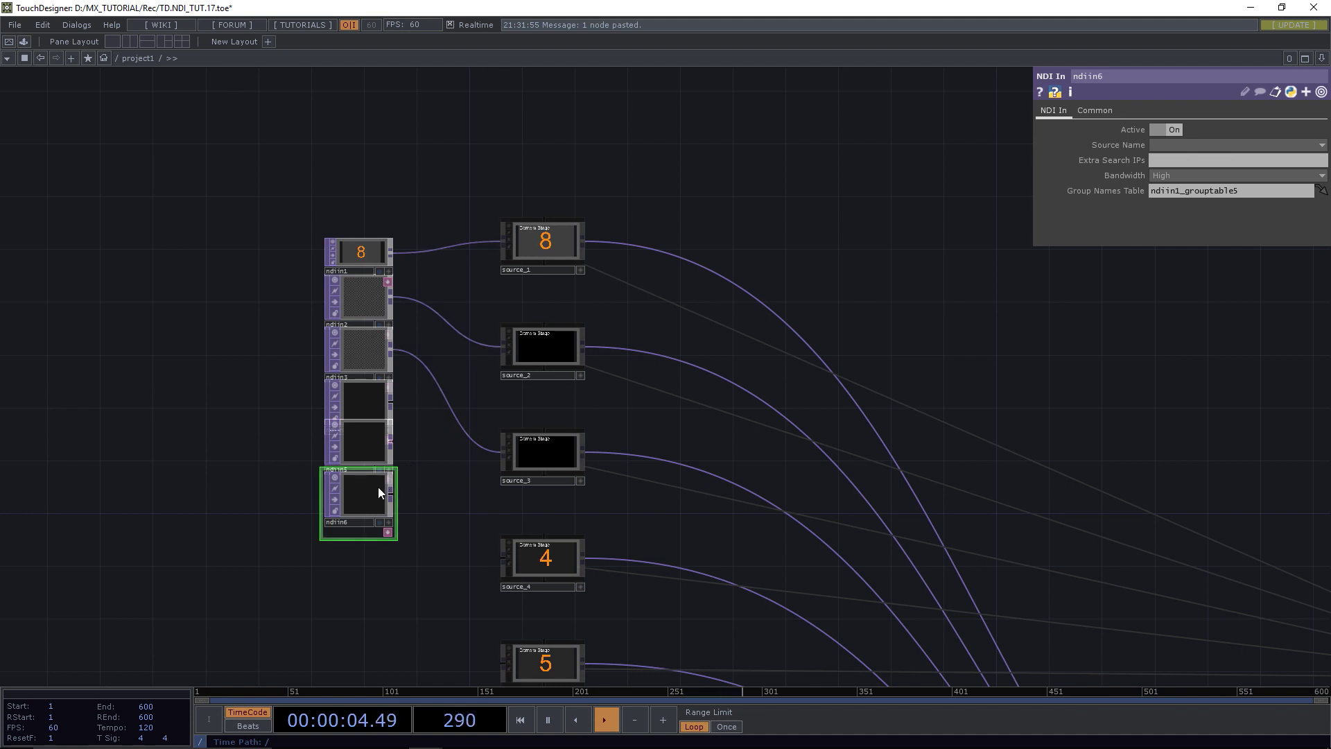
left_click_drag(377, 487, 311, 566)
left_click_drag(330, 460, 251, 499)
left_click_drag(358, 414, 504, 558)
left_click_drag(313, 481, 481, 664)
left_click_drag(475, 544, 506, 354)
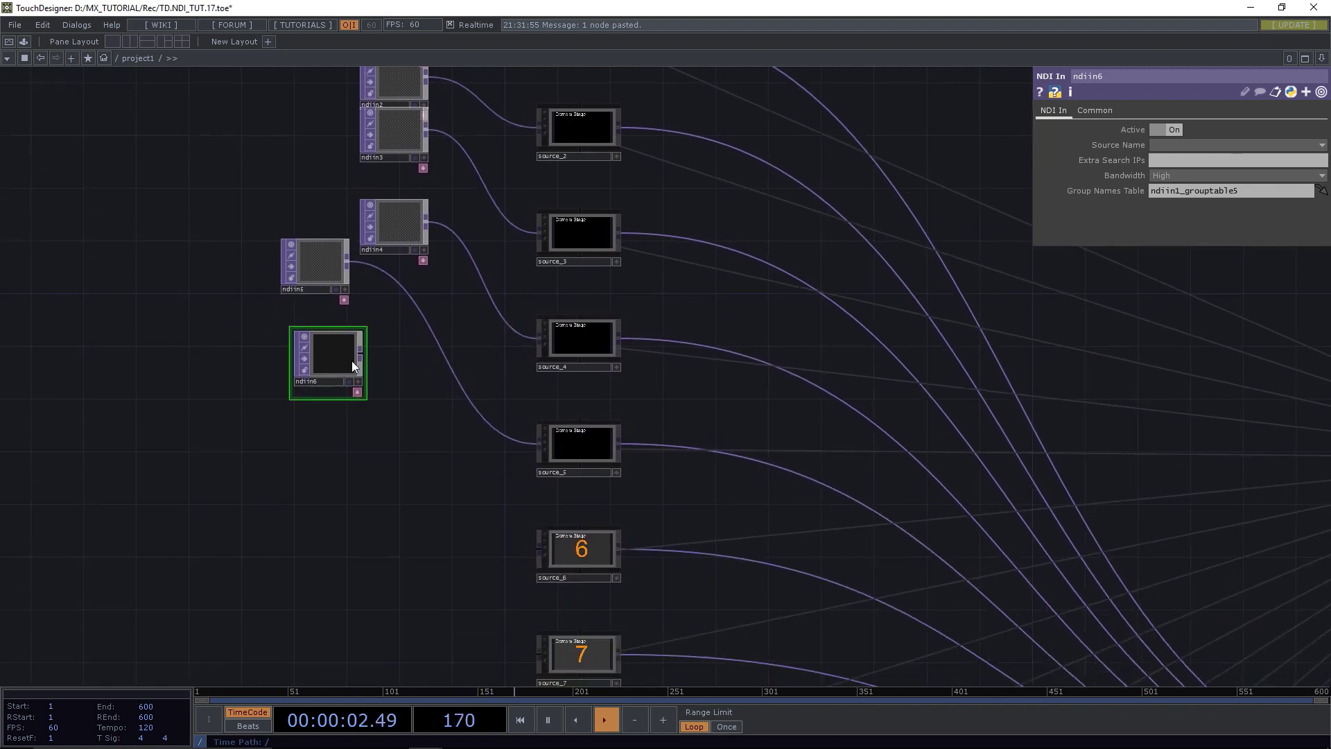
left_click_drag(338, 341, 521, 547)
Set ndiin1's Source Name to OPTOFX3 (Test Pattern (2)).
left_click_drag(323, 258, 348, 416)
left_click_drag(227, 201, 255, 431)
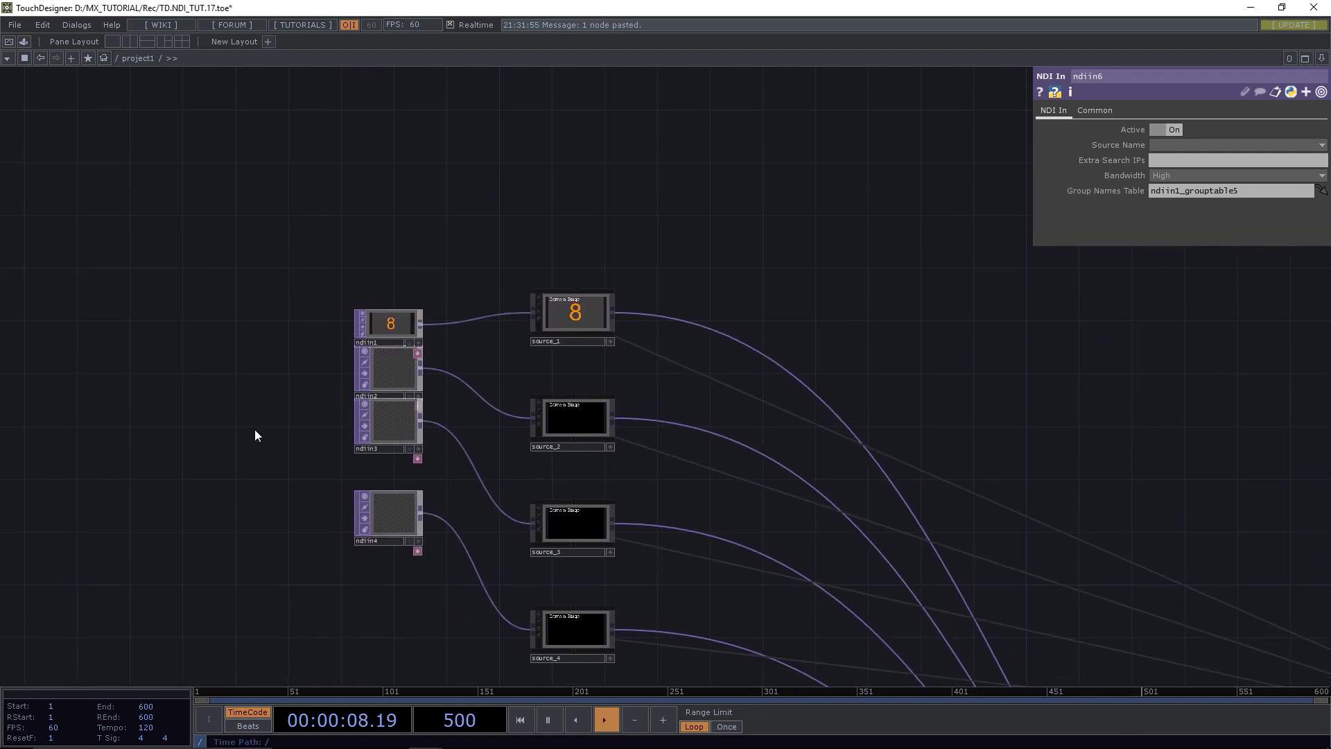
left_click(385, 321)
left_click(1172, 145)
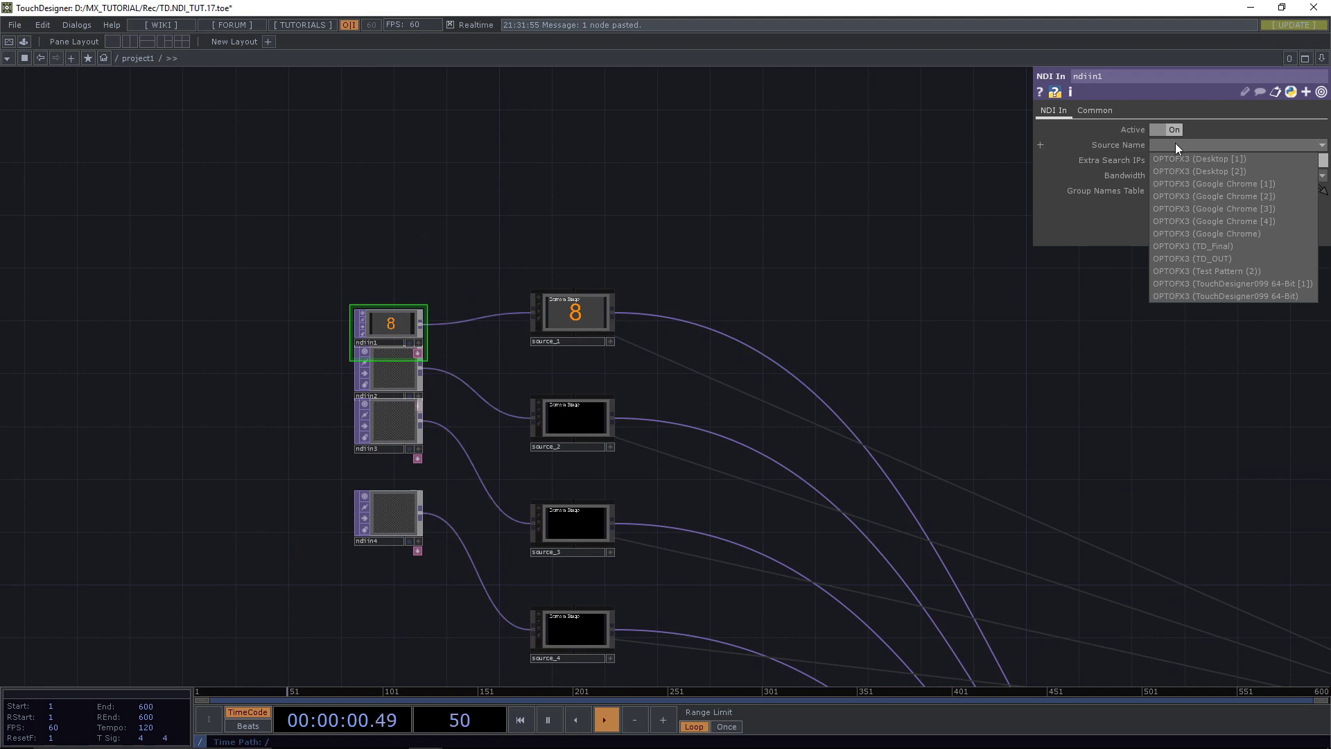
left_click(1216, 271)
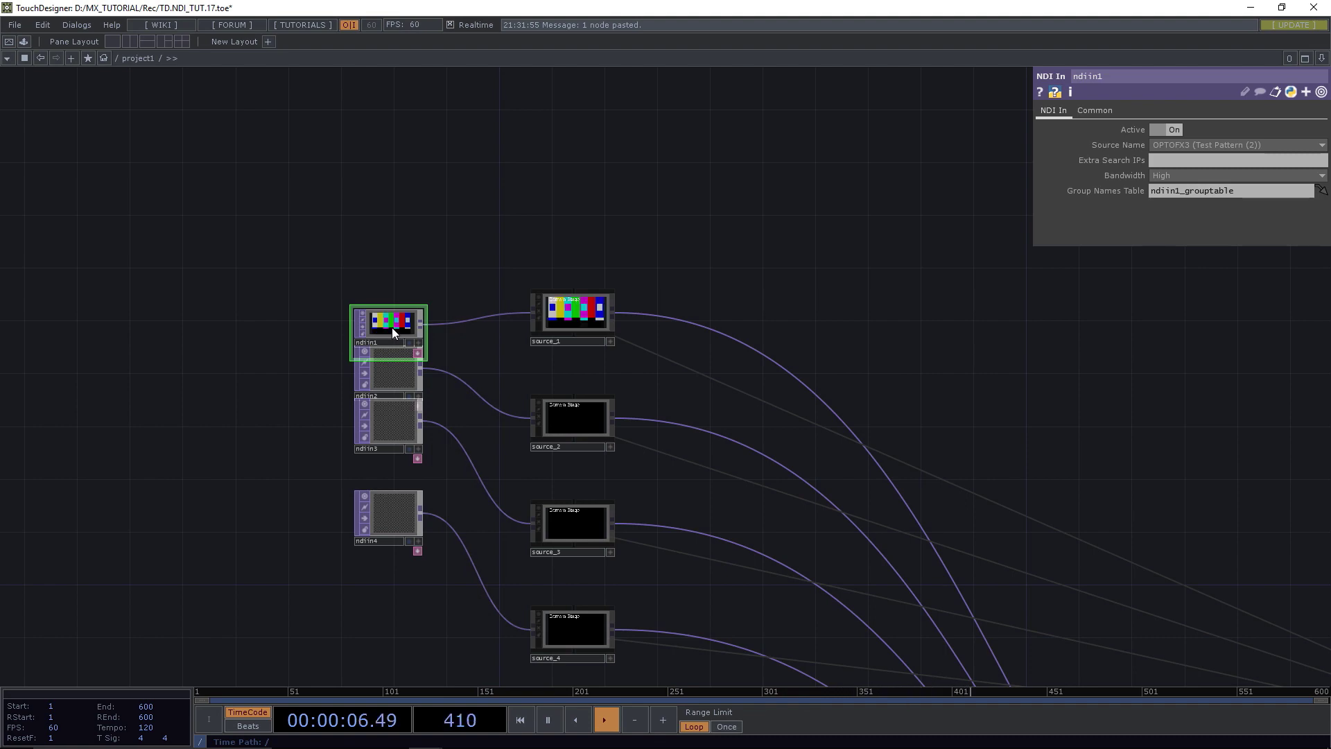
left_click_drag(392, 328, 393, 314)
Test the Switcher by selecting the test pattern source in bank A, switching to preview B and returning to A.
left_click_drag(842, 367, 358, 88)
scroll(707, 375, "down", 6)
left_click_drag(812, 531, 618, 356)
scroll(705, 437, "up", 5)
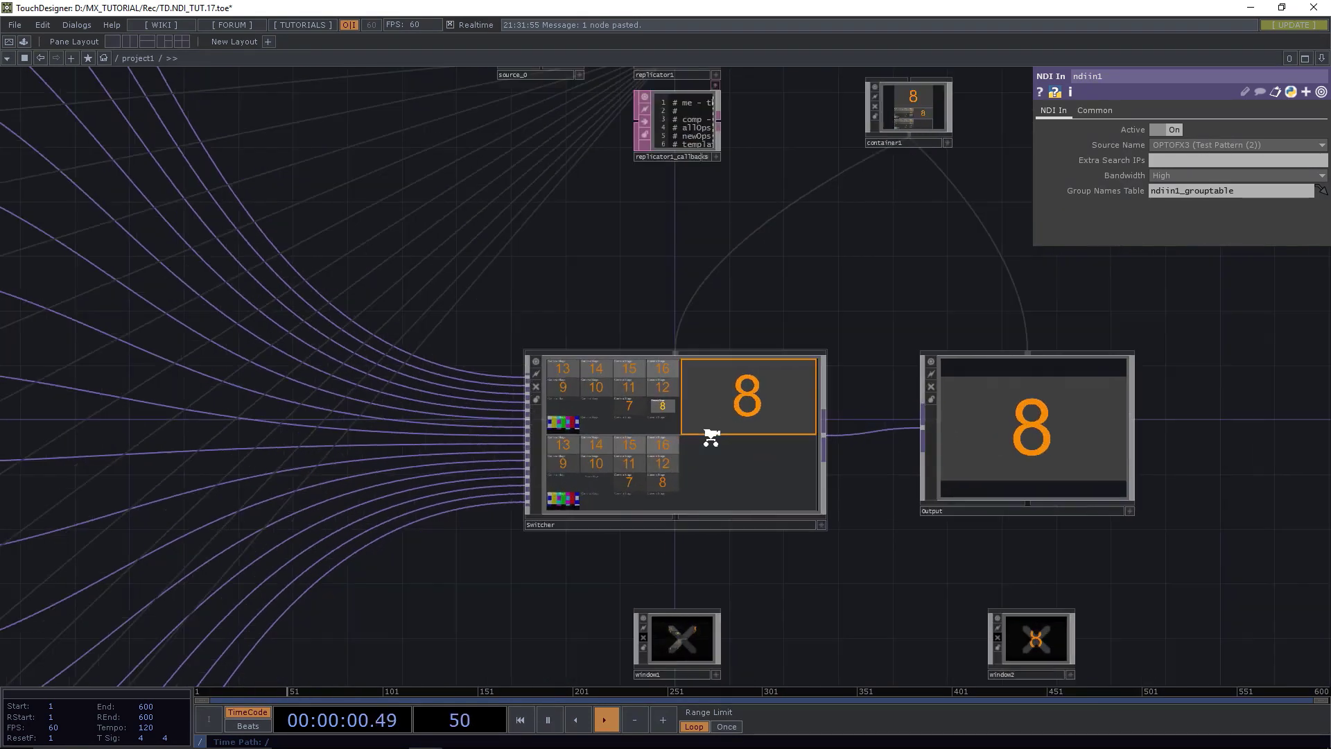
left_click(860, 556)
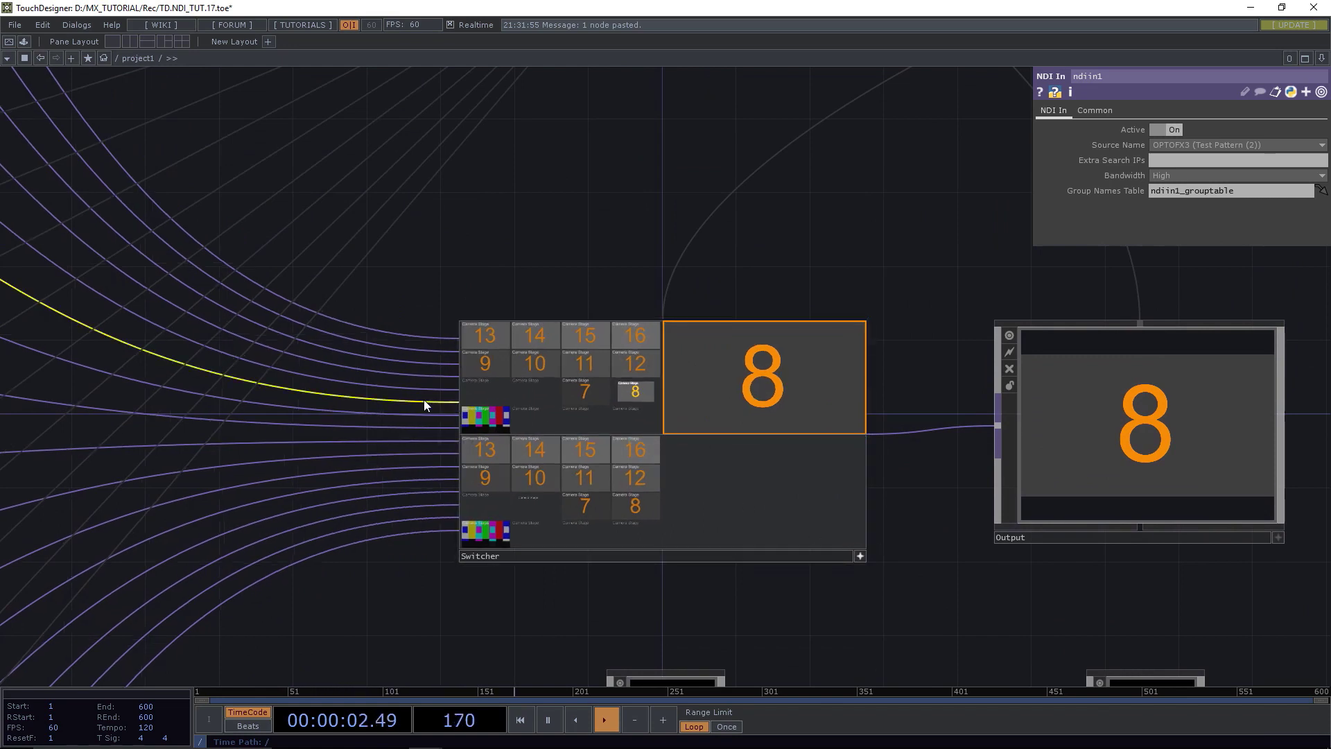
left_click(494, 421)
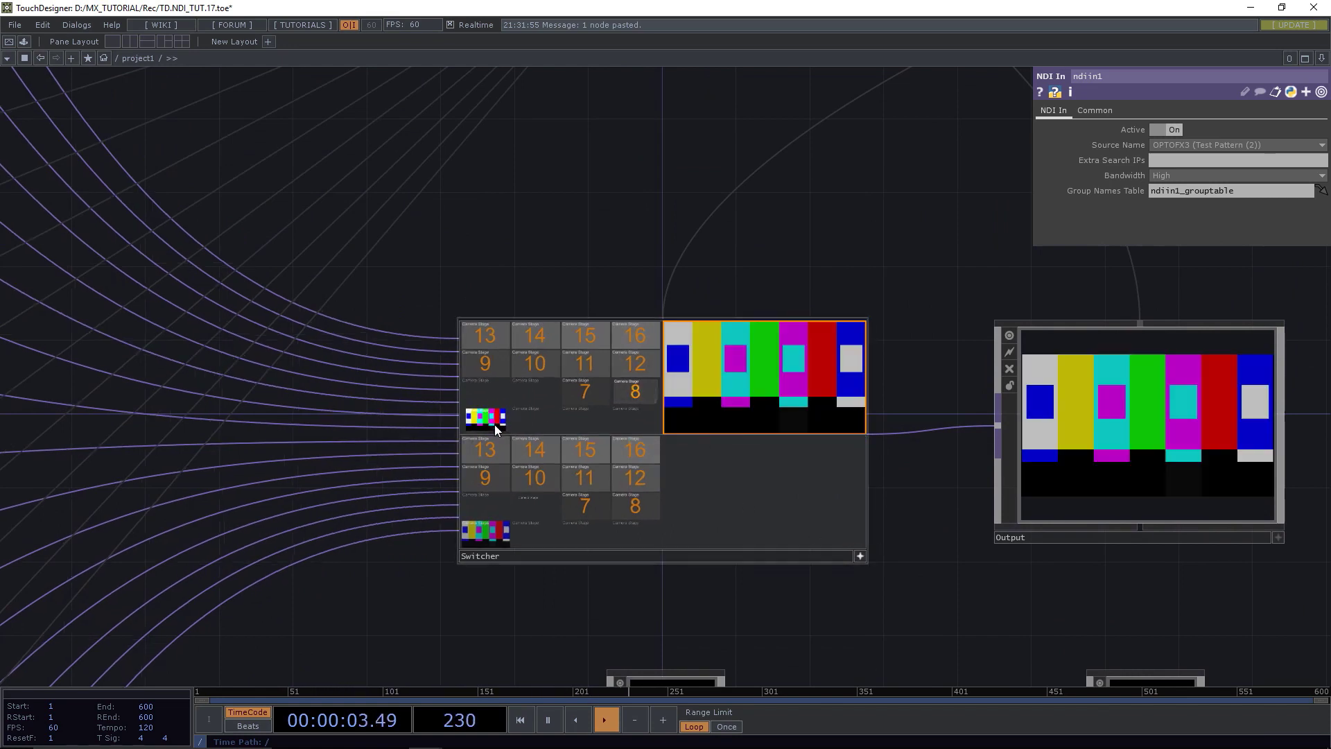
left_click(789, 475)
left_click(784, 378)
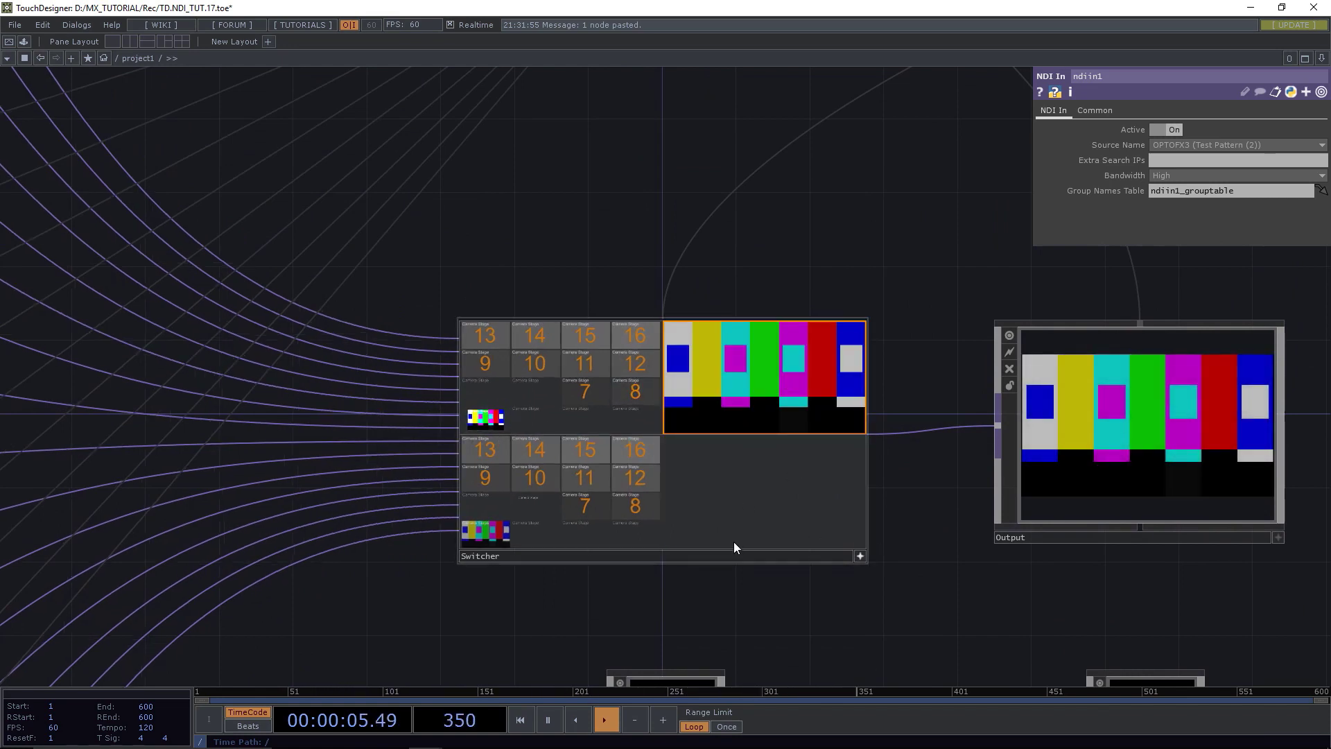
left_click(860, 556)
scroll(673, 412, "down", 5)
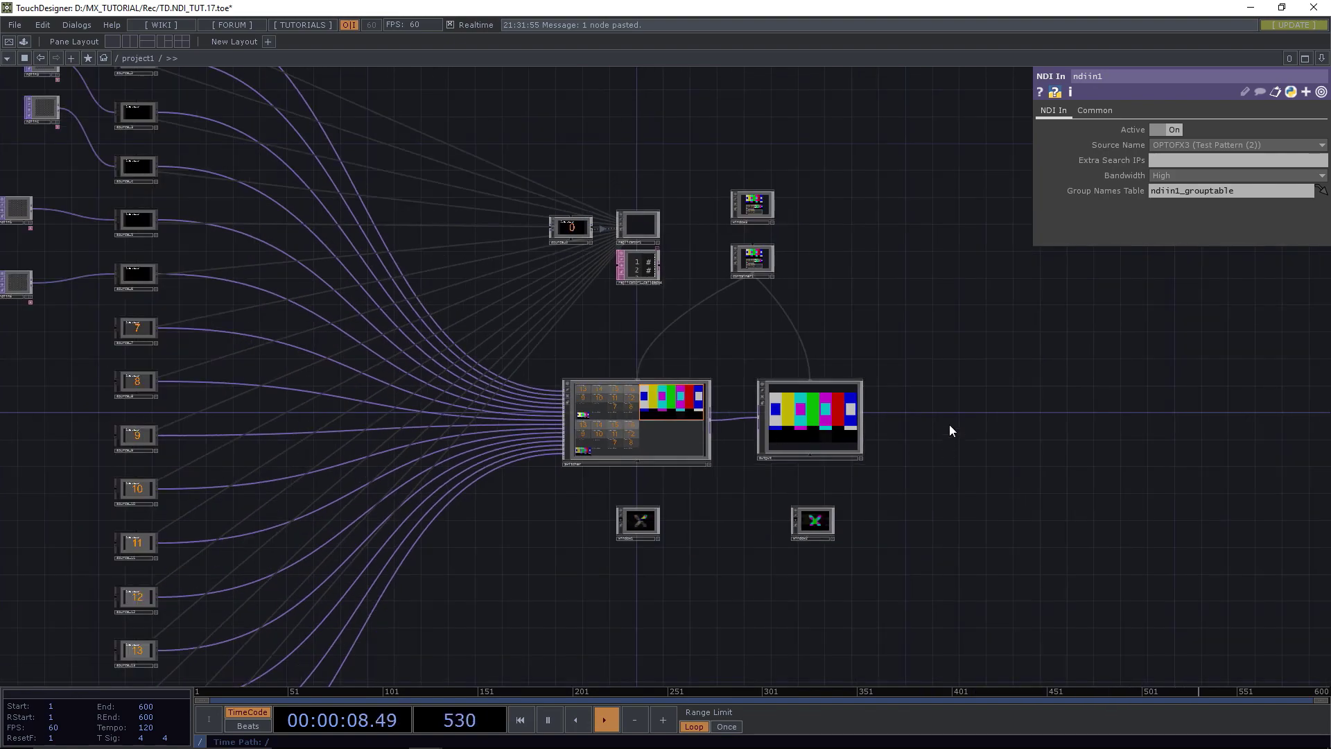
scroll(971, 433, "down", 5)
left_click_drag(971, 436, 923, 418)
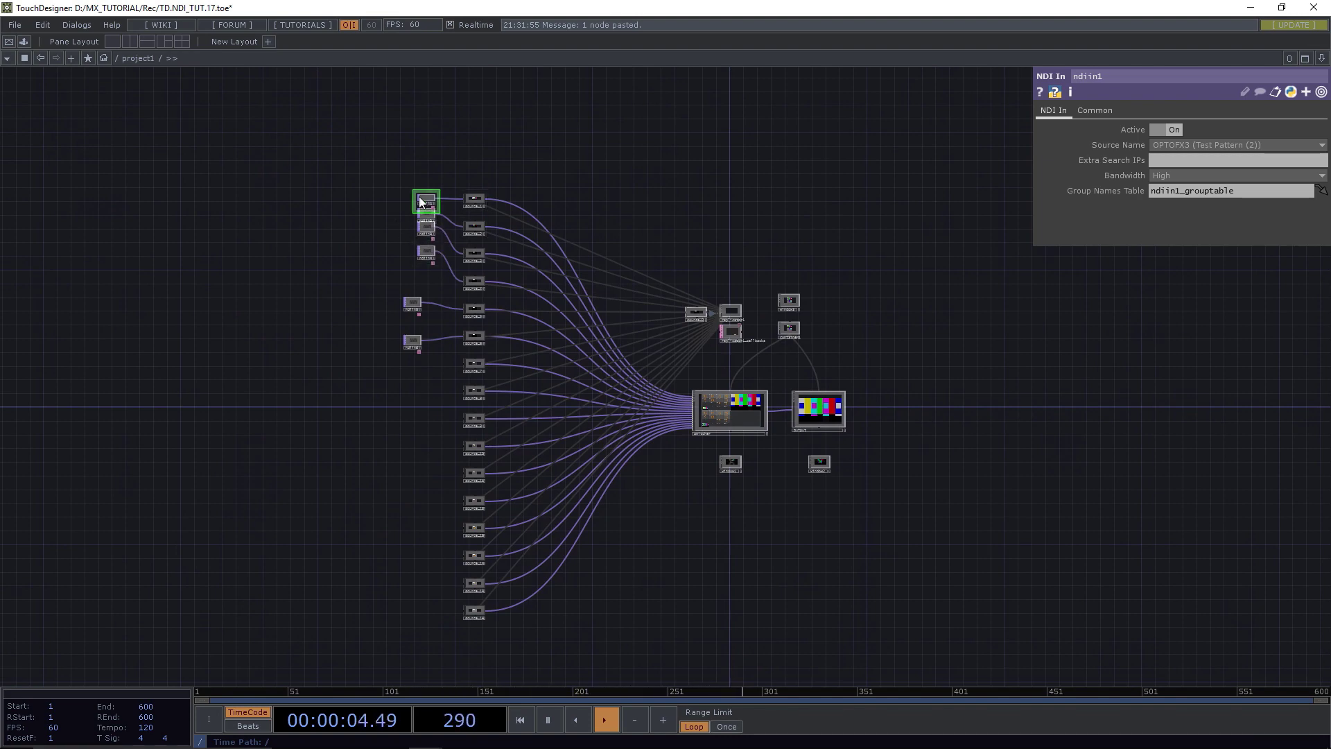
Select the ndiin2 TOP to view its NDI In parameters.
scroll(410, 215, "up", 5)
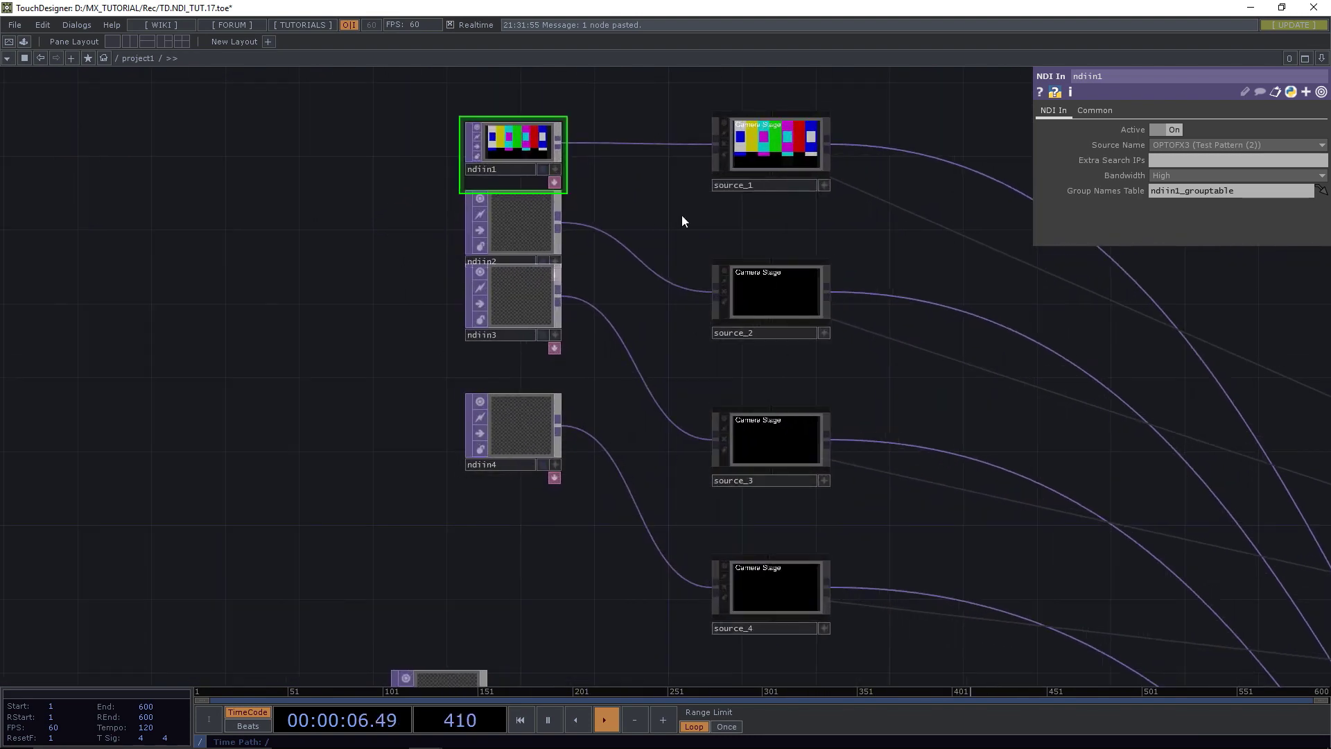
left_click_drag(372, 365, 267, 415)
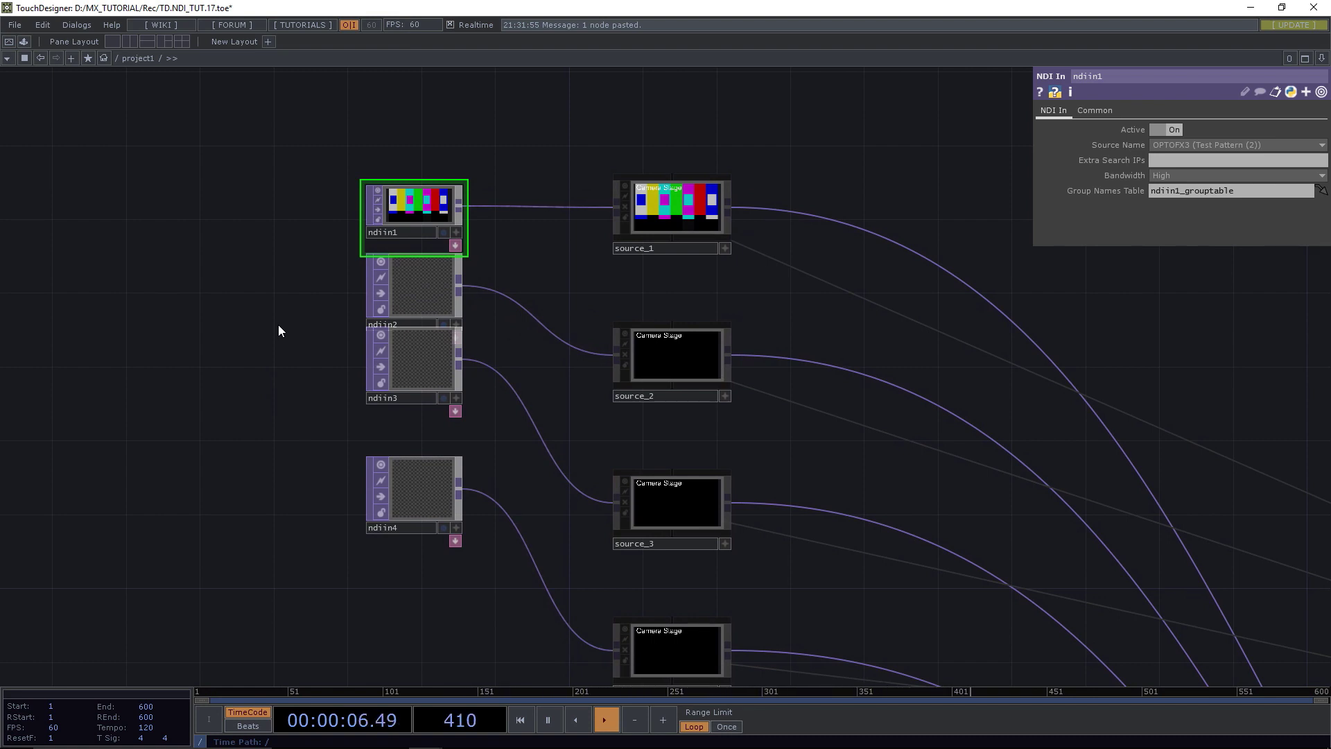
left_click(409, 288)
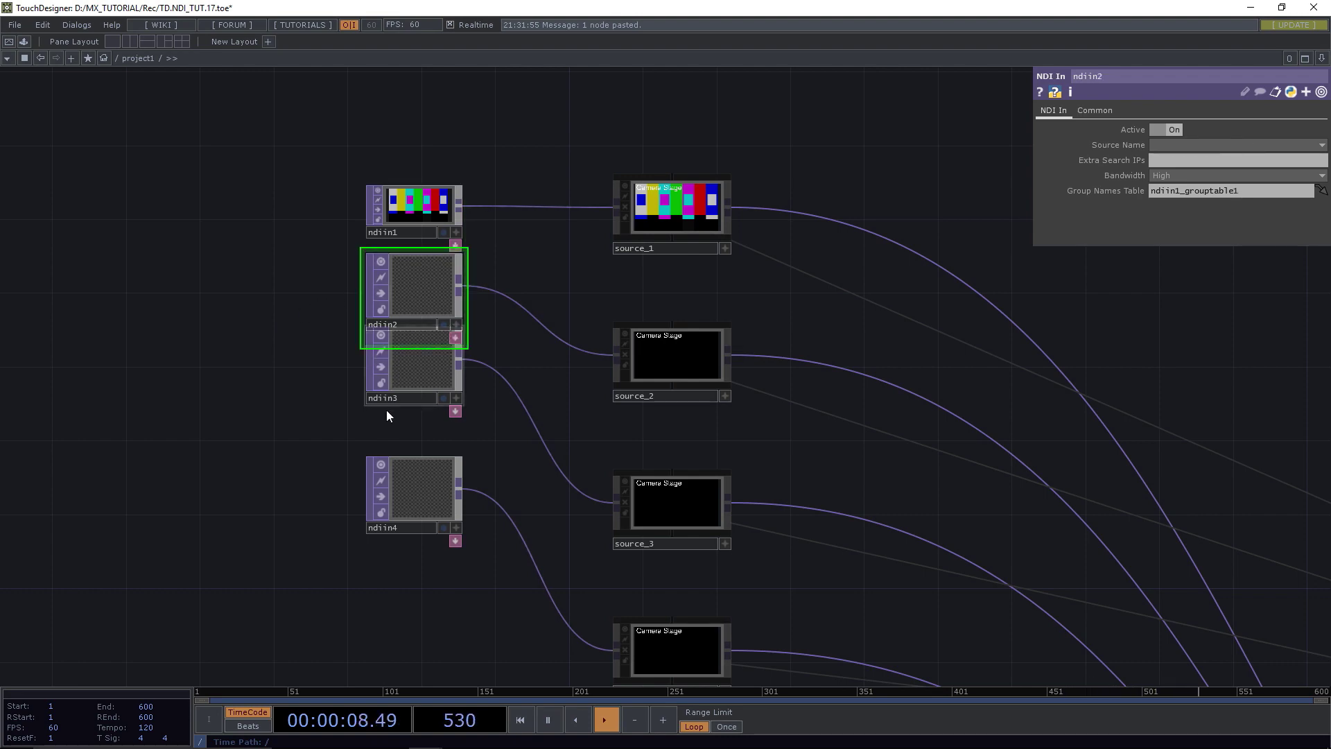
Add a Movie File In TOP below ndiin6 and connect its output to source_7.
middle_click_drag(322, 423, 318, 488)
left_click_drag(302, 384, 317, 208)
key("Tab")
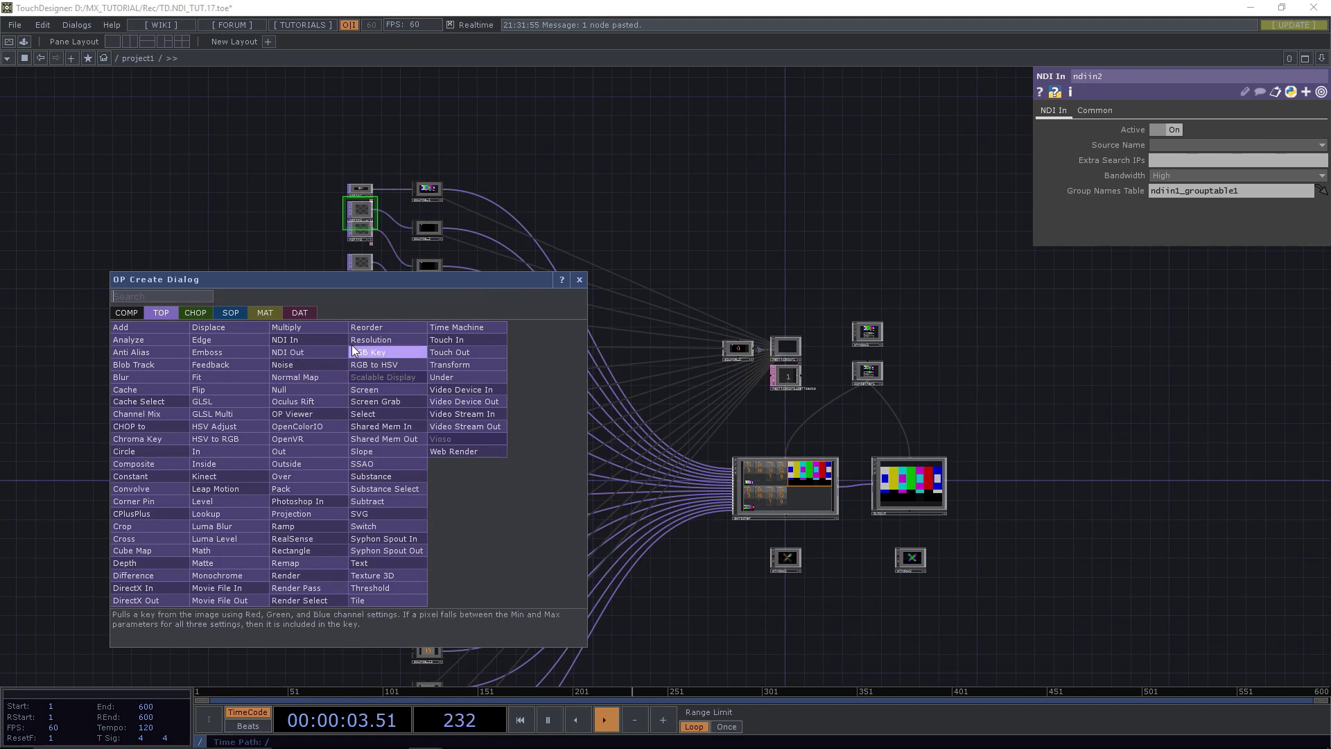
left_click(251, 587)
left_click(340, 432)
scroll(388, 430, "up", 5)
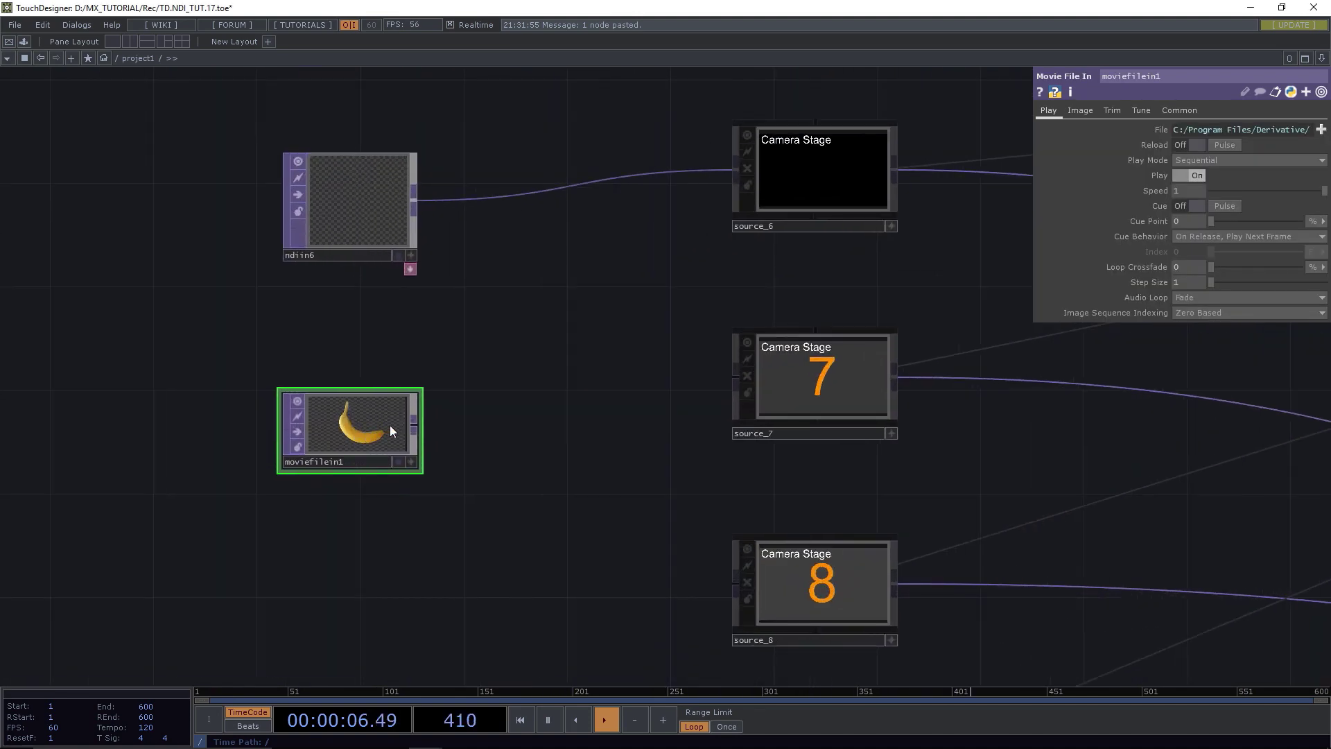
left_click_drag(415, 428, 710, 380)
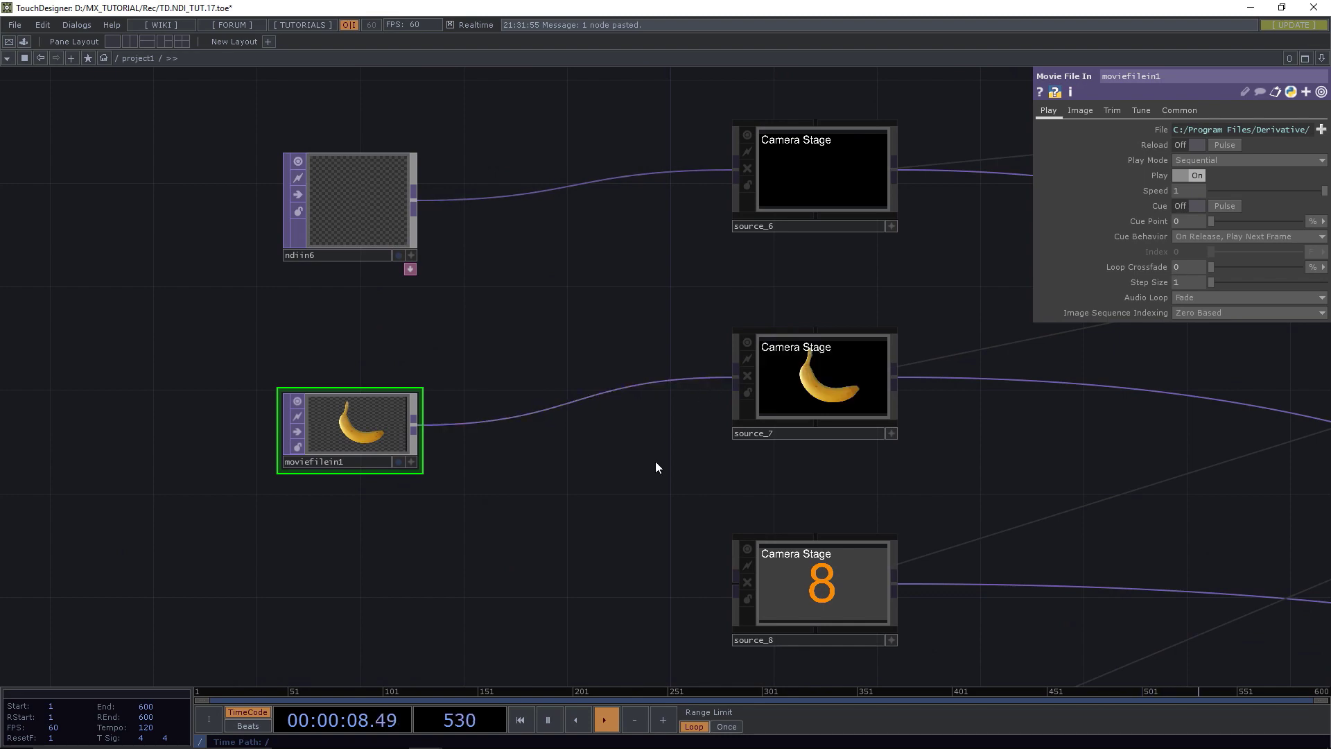
Move the Output container slightly up to line up with the Switcher and enlarge its node a little.
left_click_drag(655, 461, 431, 455)
scroll(432, 461, "down", 5)
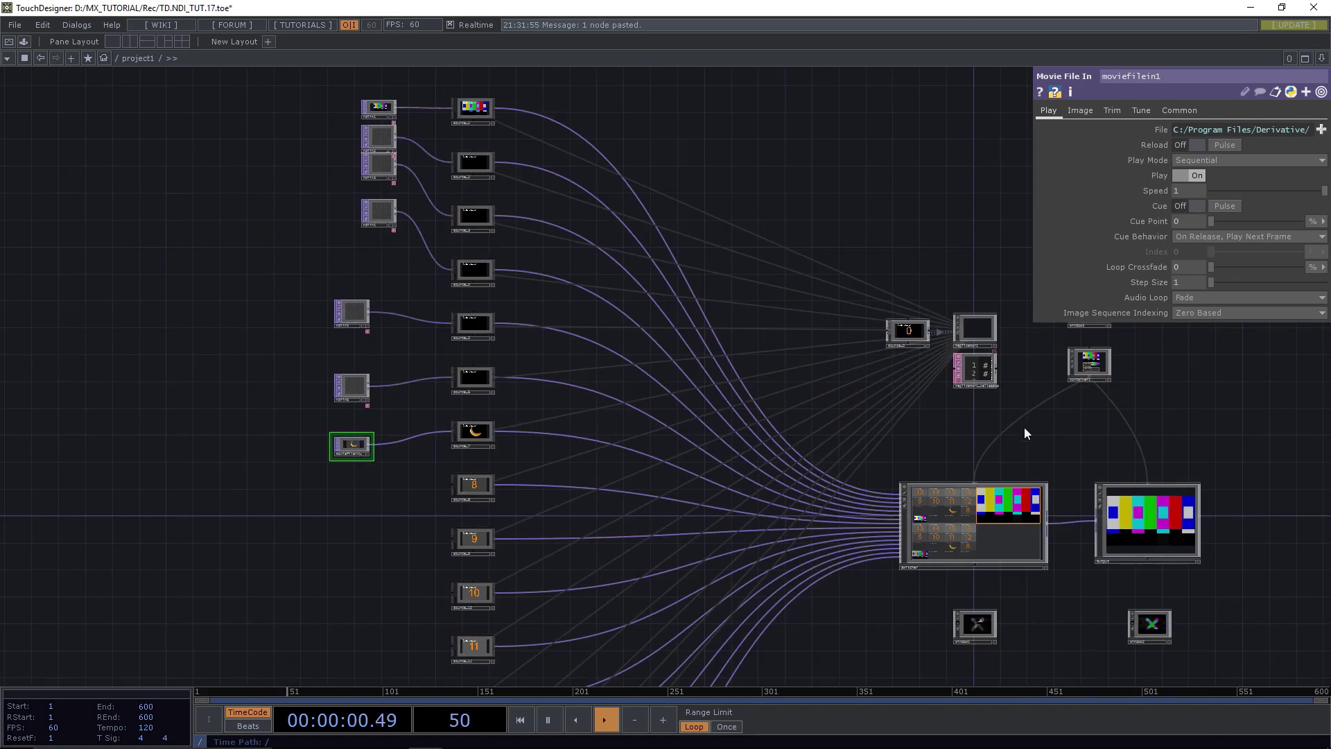
left_click_drag(1048, 446, 606, 211)
scroll(639, 342, "up", 4)
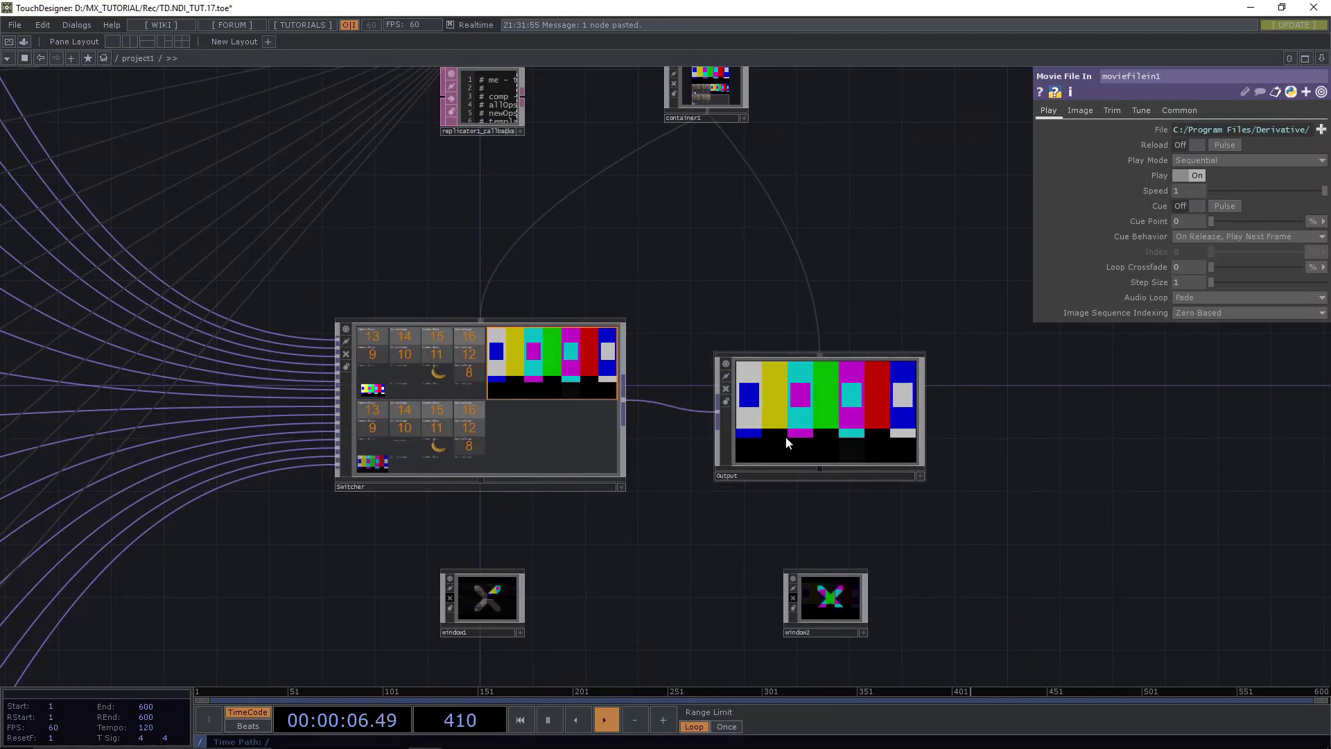
left_click_drag(787, 434, 788, 418)
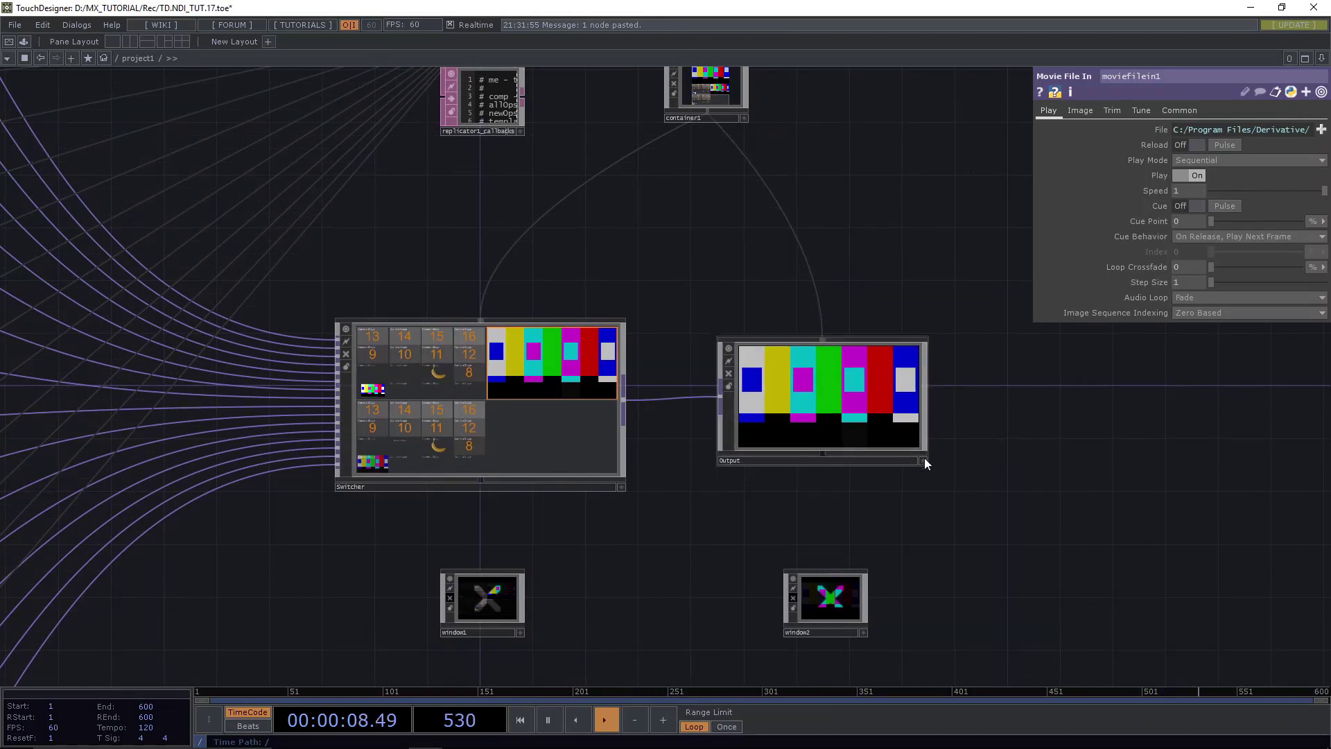
left_click_drag(926, 463, 942, 473)
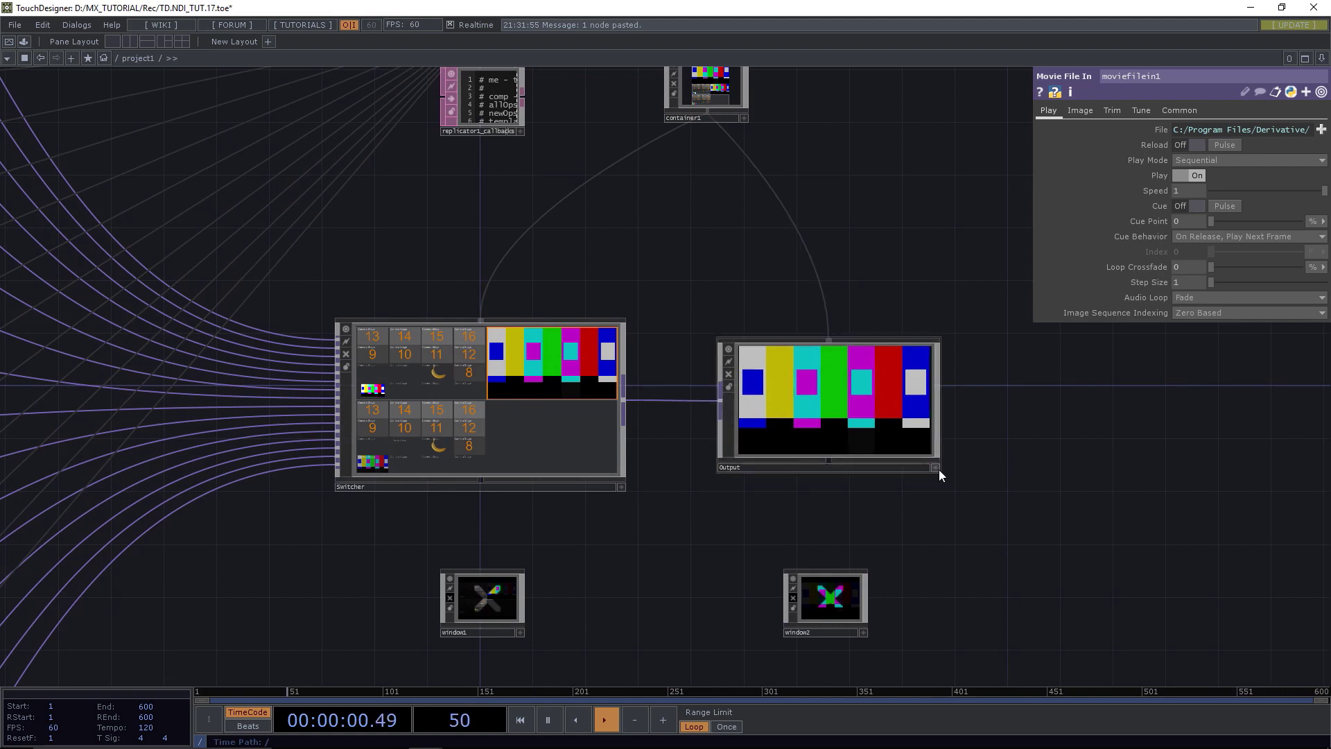
scroll(645, 392, "down", 5)
scroll(645, 392, "down", 3)
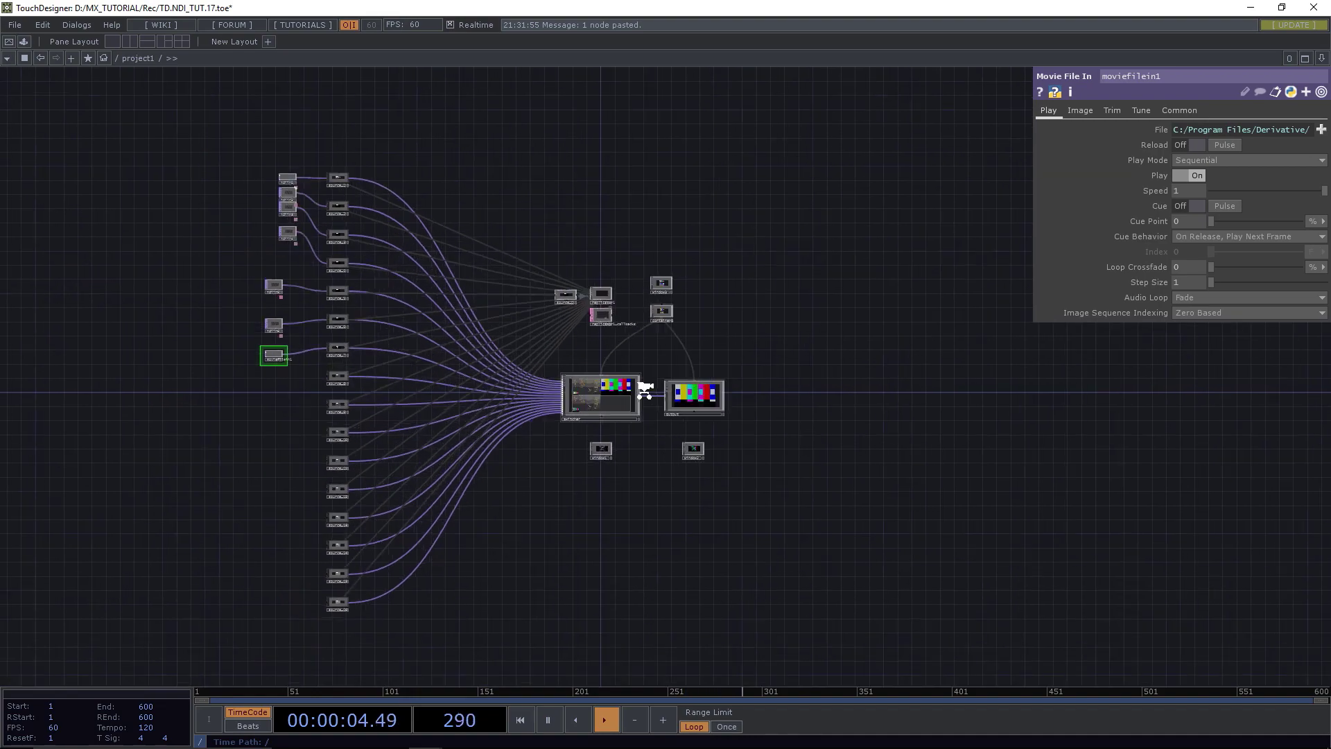
scroll(642, 389, "up", 8)
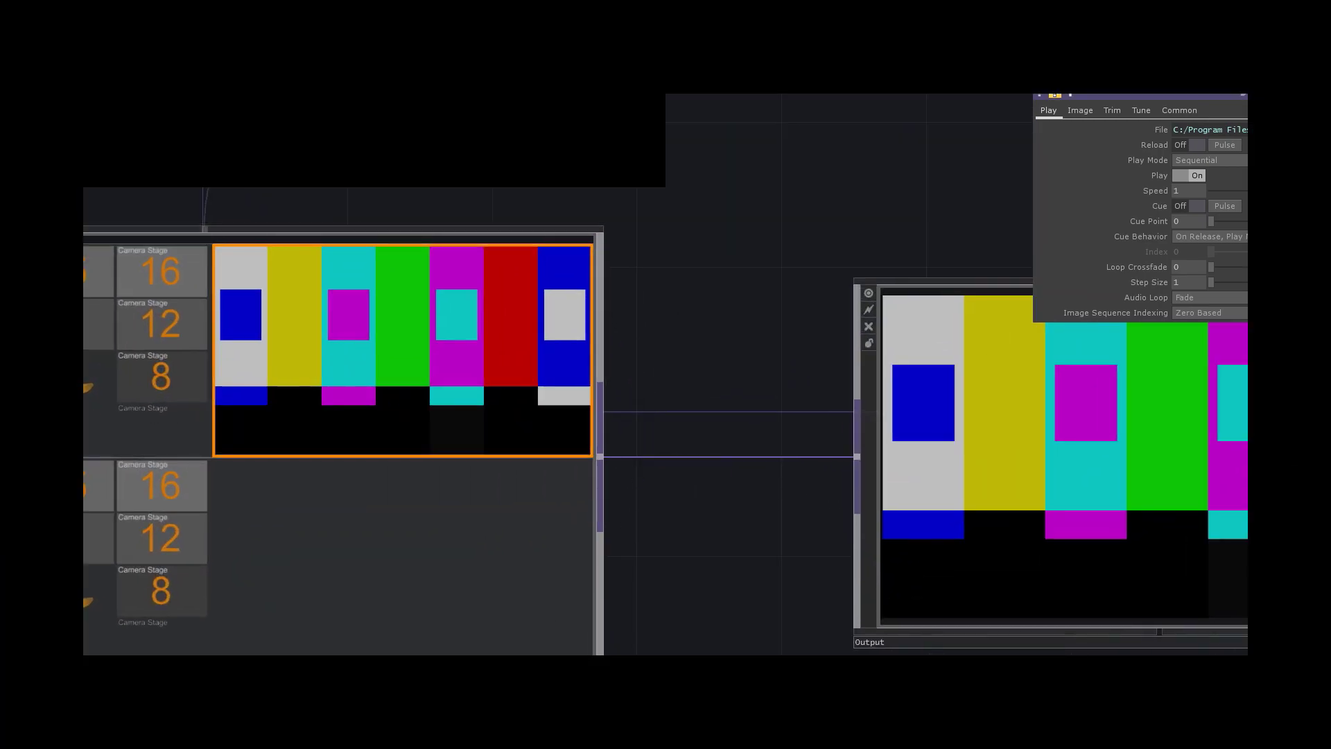